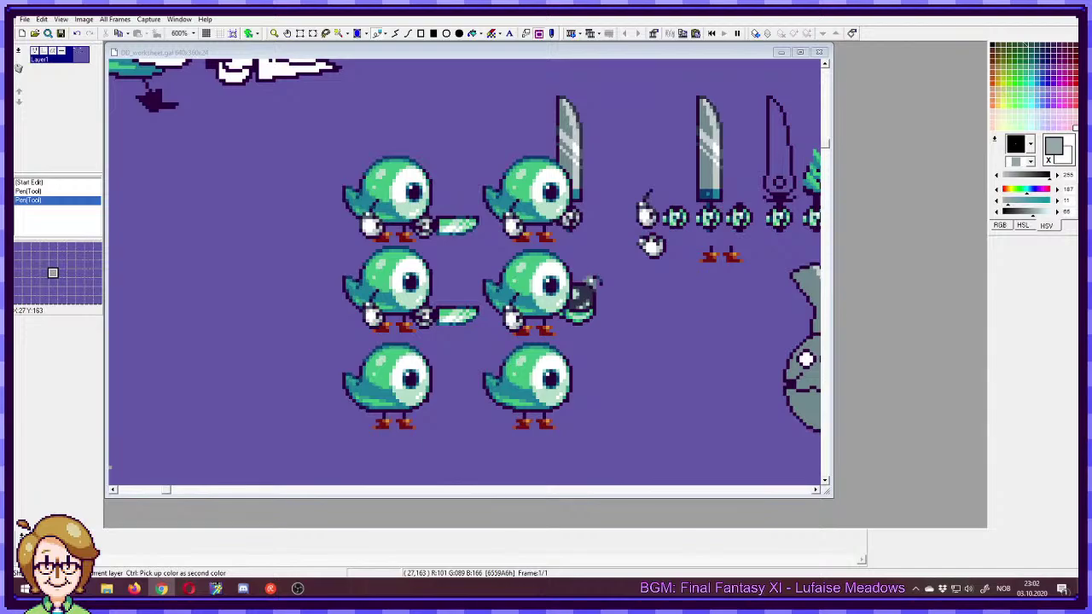
pyautogui.click(243, 588)
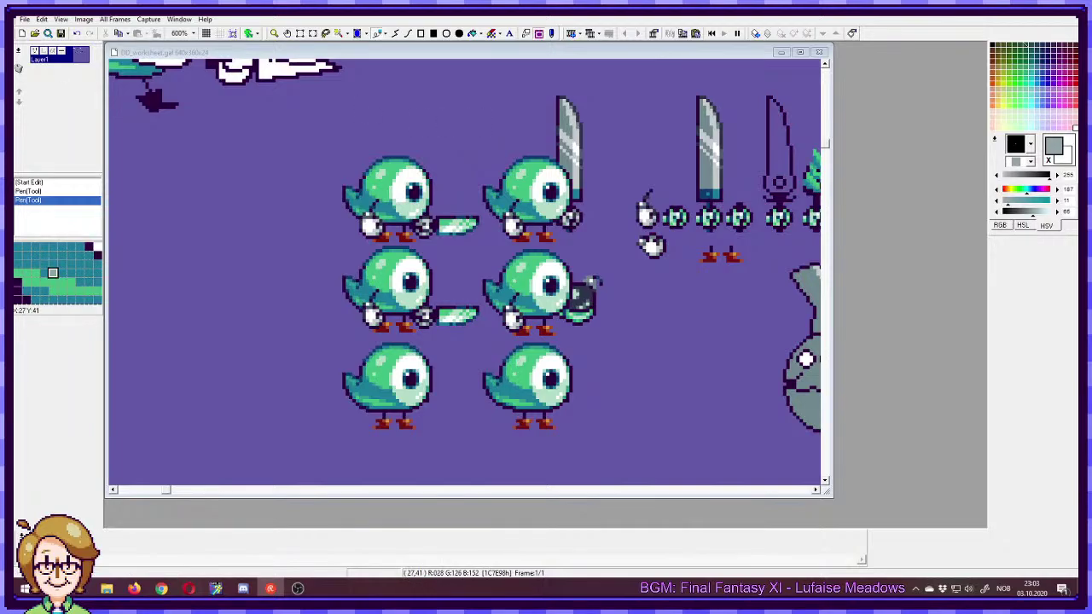
pyautogui.hotkey('alt', 'Tab')
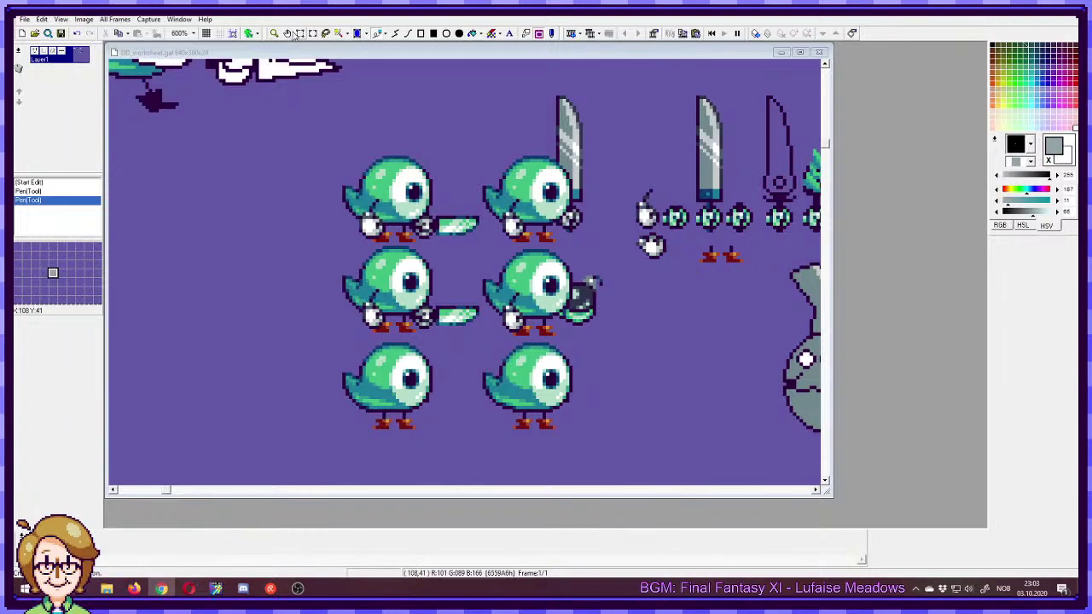
pyautogui.click(375, 85)
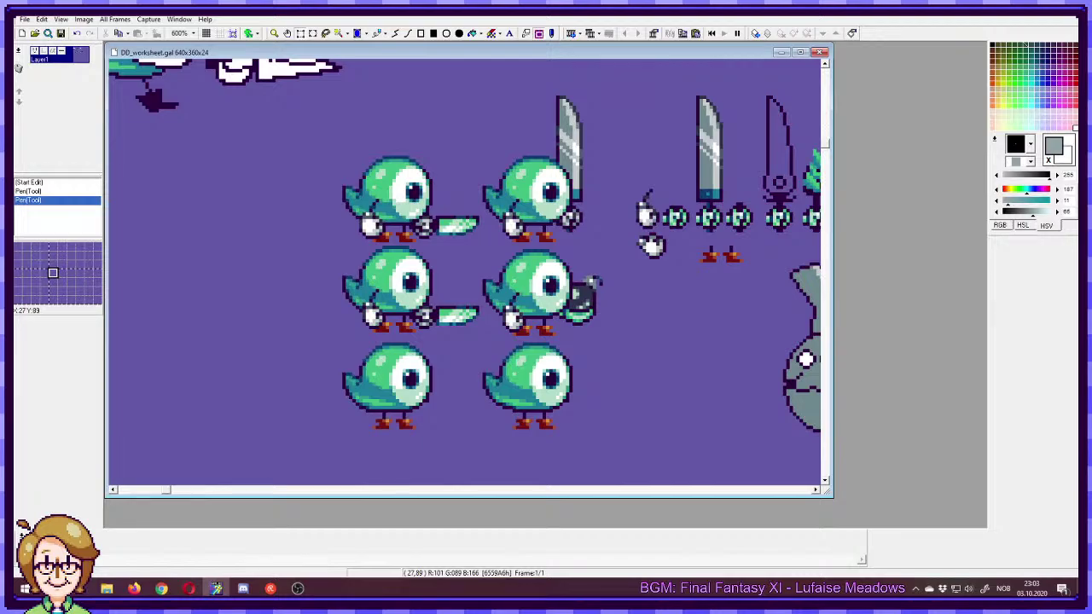
# - Select the five green birds other than the upper-left one and move them together down and to the right on the sheet
pyautogui.moveTo(586, 254); pyautogui.dragTo(559, 265)
pyautogui.moveTo(503, 328); pyautogui.dragTo(477, 301)
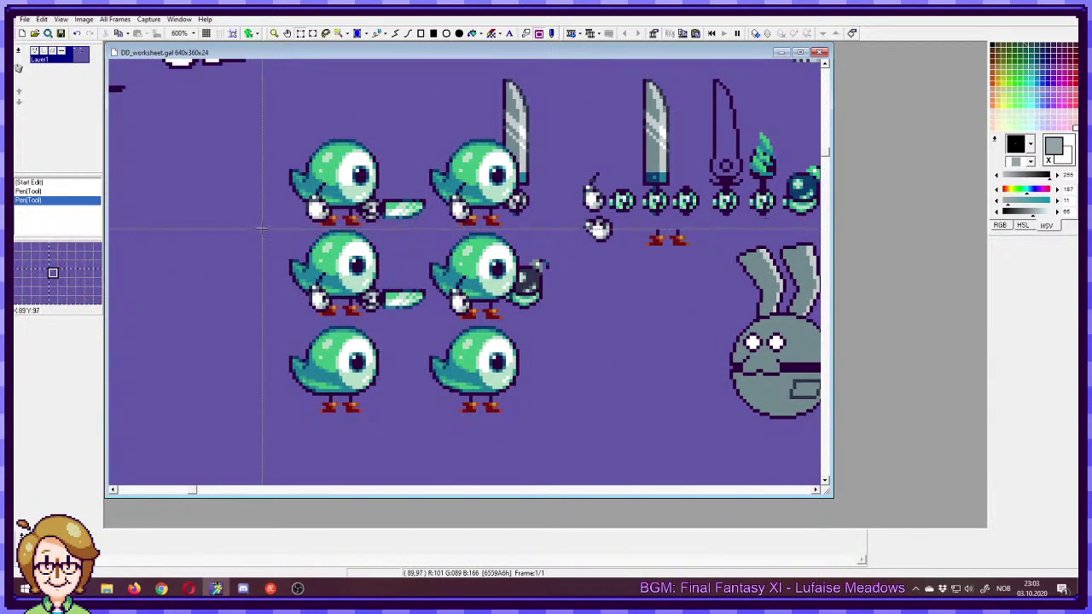
pyautogui.moveTo(262, 228); pyautogui.dragTo(563, 449)
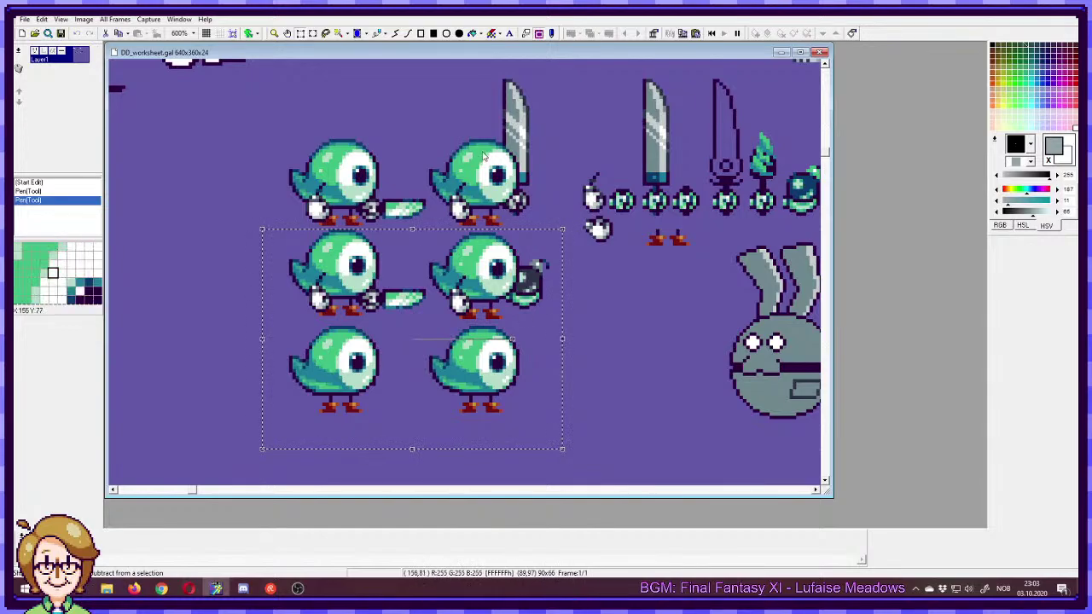
pyautogui.moveTo(547, 72); pyautogui.dragTo(429, 279)
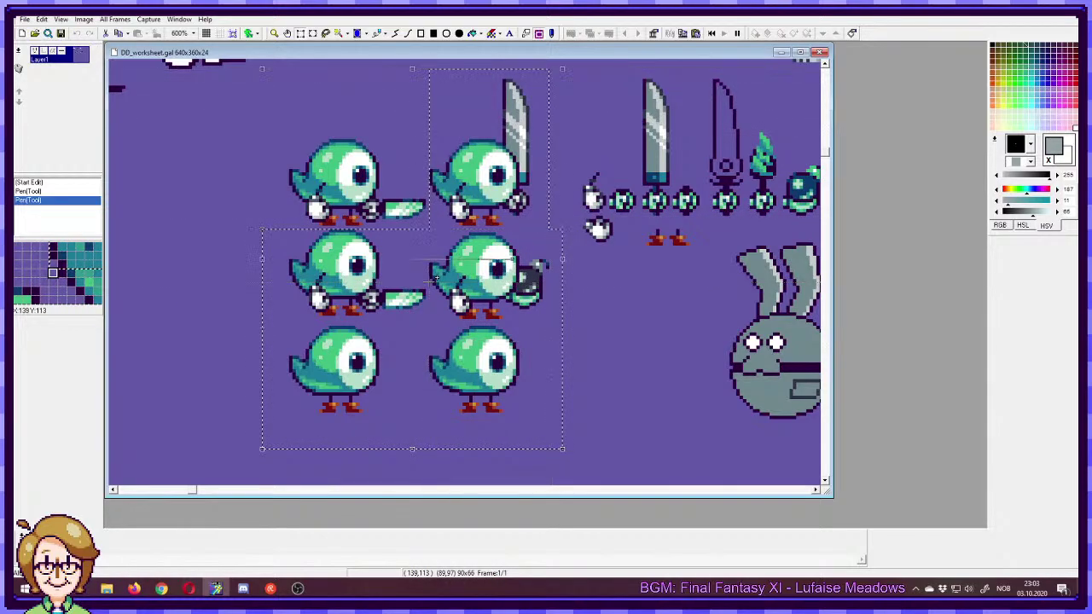
pyautogui.moveTo(580, 387); pyautogui.dragTo(461, 246)
pyautogui.moveTo(301, 177); pyautogui.dragTo(462, 372)
pyautogui.click(311, 174)
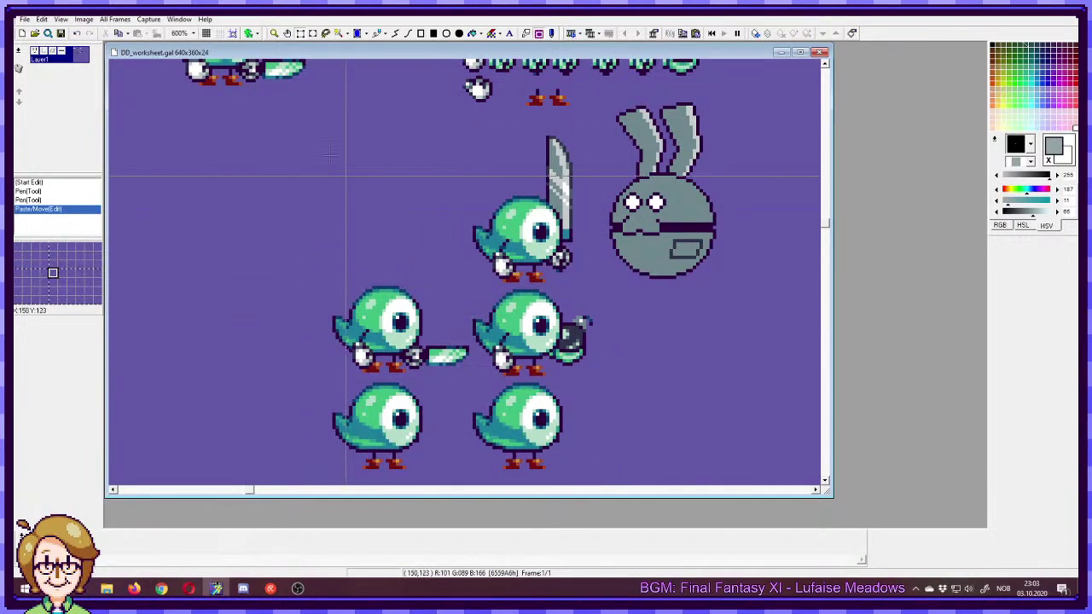
# - Move the remaining knife-holding bird down and to the left into open space, away from the loose weapon parts
pyautogui.moveTo(317, 143); pyautogui.dragTo(454, 320)
pyautogui.moveTo(293, 148); pyautogui.dragTo(475, 288)
pyautogui.moveTo(372, 223)
pyautogui.mouseDown()
pyautogui.moveTo(265, 287)
pyautogui.moveTo(304, 252)
pyautogui.mouseUp()
pyautogui.moveTo(421, 357); pyautogui.dragTo(548, 340)
pyautogui.moveTo(478, 266); pyautogui.dragTo(445, 276)
pyautogui.click(460, 158)
pyautogui.click(377, 33)
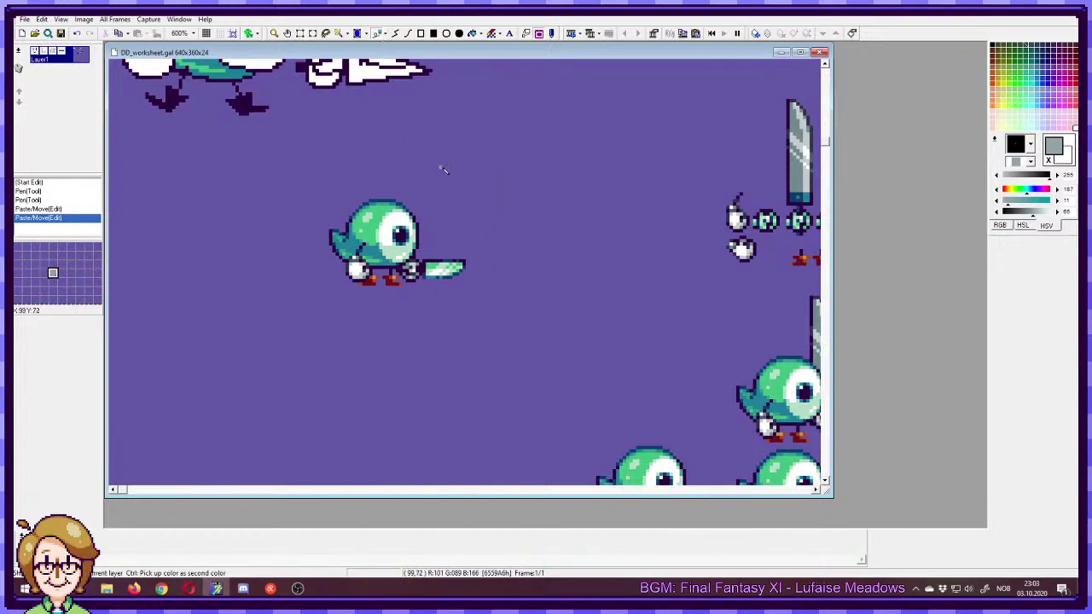
# - Sample the dark purple outline colour from the isolated knife-holding bird
pyautogui.moveTo(561, 259); pyautogui.dragTo(475, 285)
pyautogui.moveTo(409, 252); pyautogui.dragTo(328, 319)
pyautogui.press('p')
pyautogui.moveTo(478, 306); pyautogui.dragTo(527, 275)
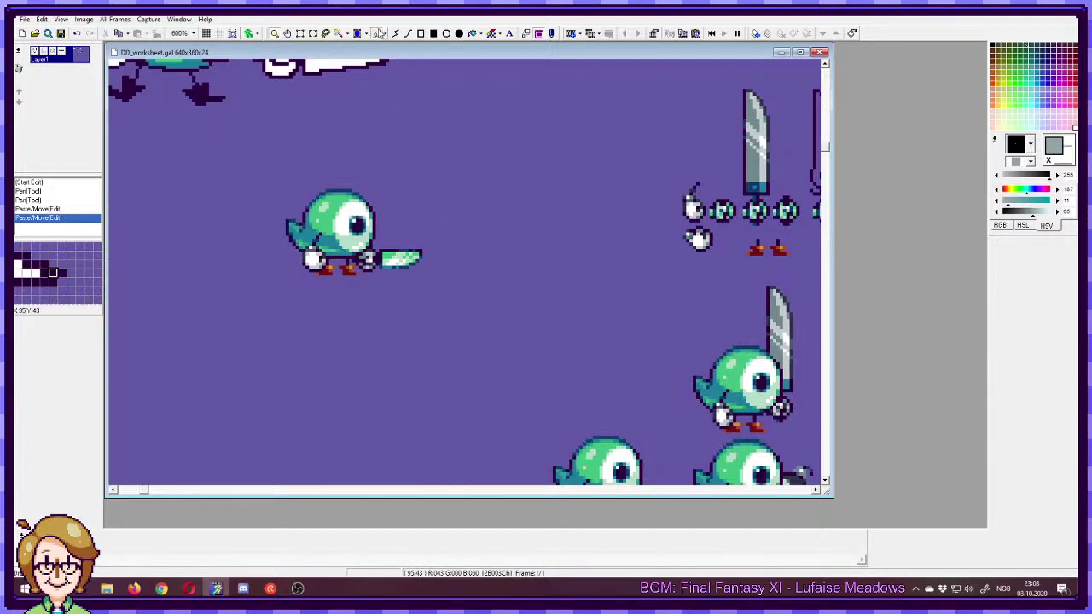
pyautogui.moveTo(422, 250); pyautogui.dragTo(419, 283)
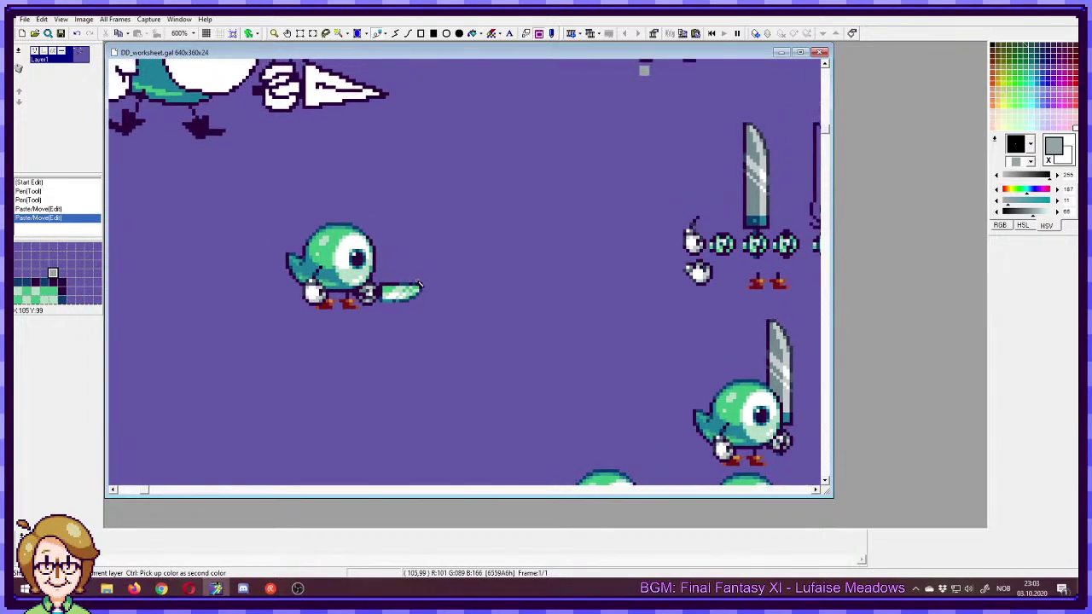
pyautogui.moveTo(486, 299); pyautogui.dragTo(529, 293)
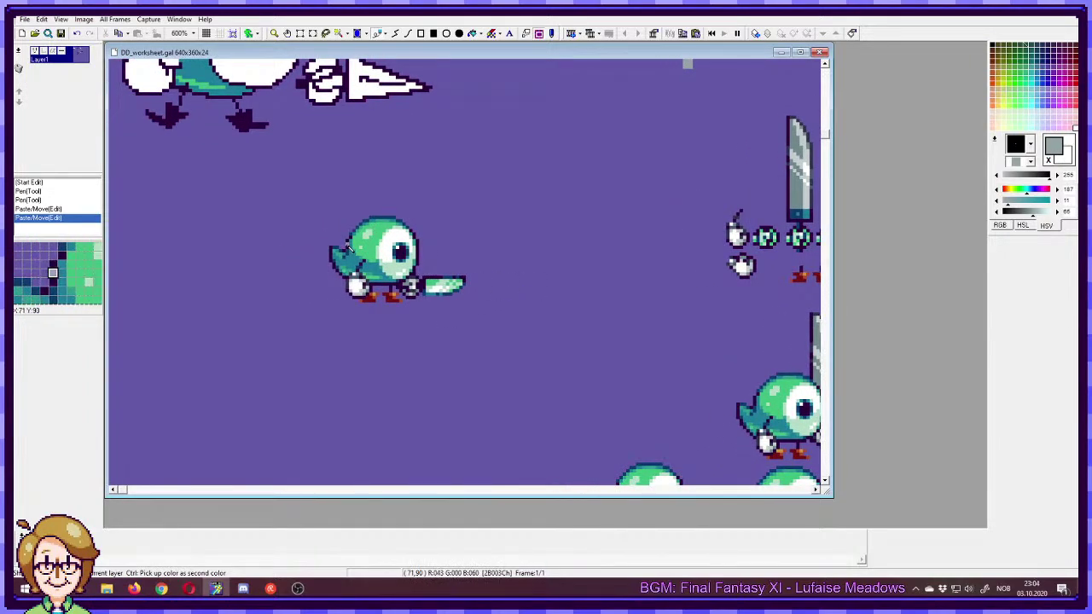
pyautogui.rightClick(349, 263)
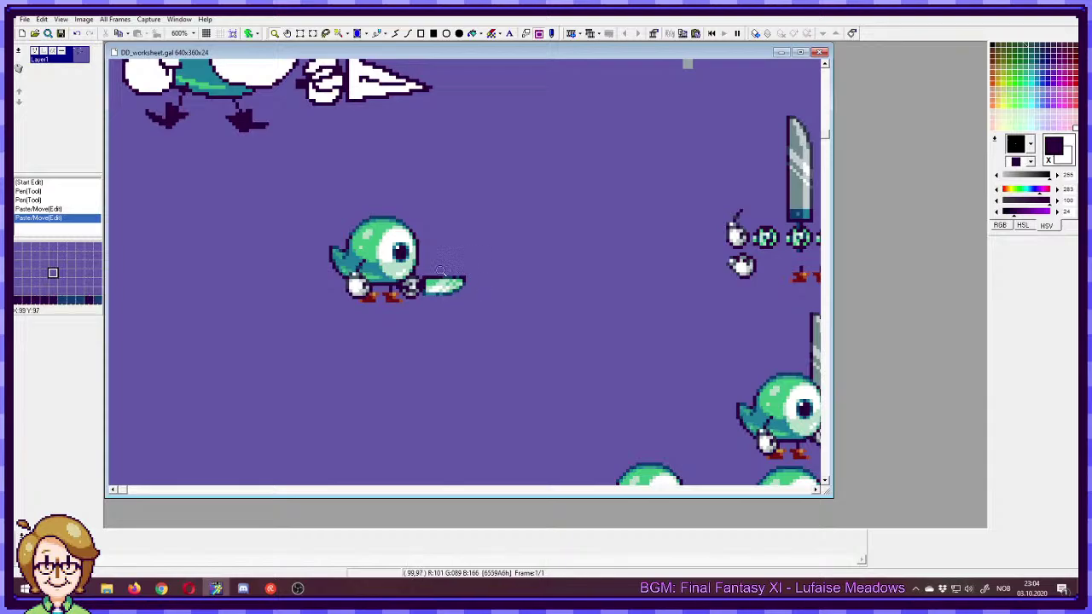
# - Duplicate the isolated knife-holding bird and place the copy directly to its right at the same height
pyautogui.click(376, 33)
pyautogui.moveTo(316, 183); pyautogui.dragTo(495, 329)
pyautogui.hotkey('ctrl', 'c')
pyautogui.hotkey('ctrl', 'v')
pyautogui.moveTo(380, 291); pyautogui.dragTo(540, 291)
pyautogui.moveTo(628, 346); pyautogui.dragTo(478, 332)
pyautogui.click(477, 331)
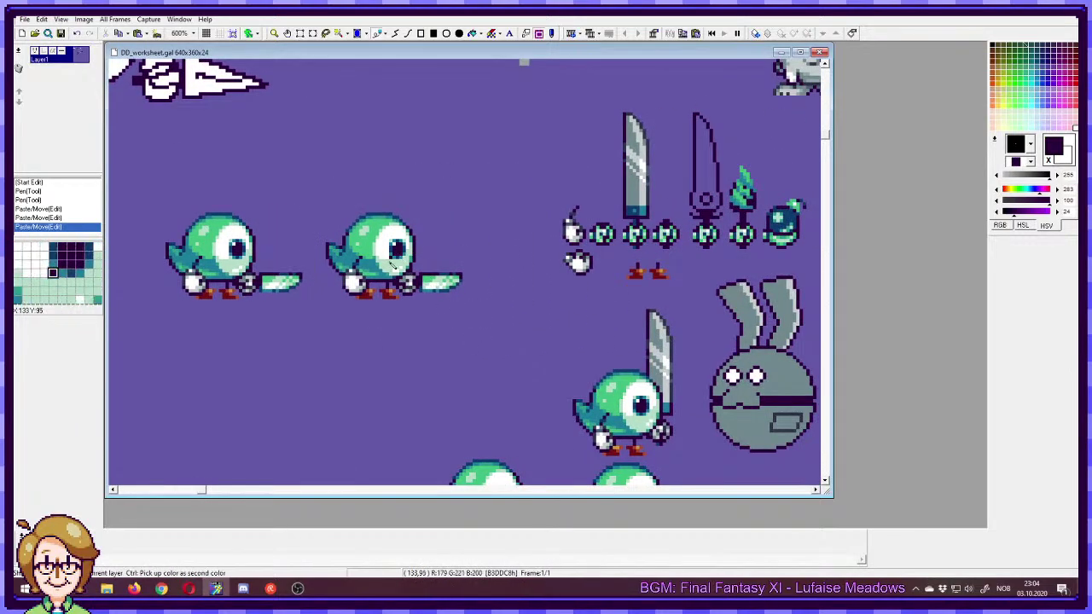
# - Look over the moved group of birds, then inspect the two knife-holding birds at 800% zoom
pyautogui.moveTo(394, 315); pyautogui.dragTo(475, 315)
pyautogui.scroll(-3, 475, 315)
pyautogui.hscroll(3, 475, 315)
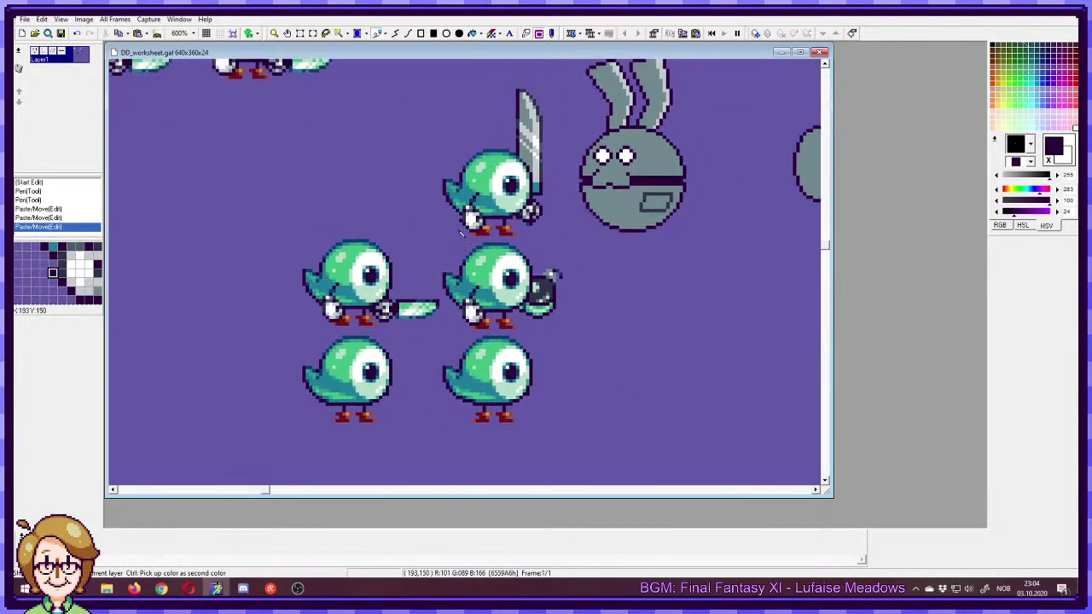
pyautogui.scroll(3, 532, 281)
pyautogui.hscroll(-3, 532, 281)
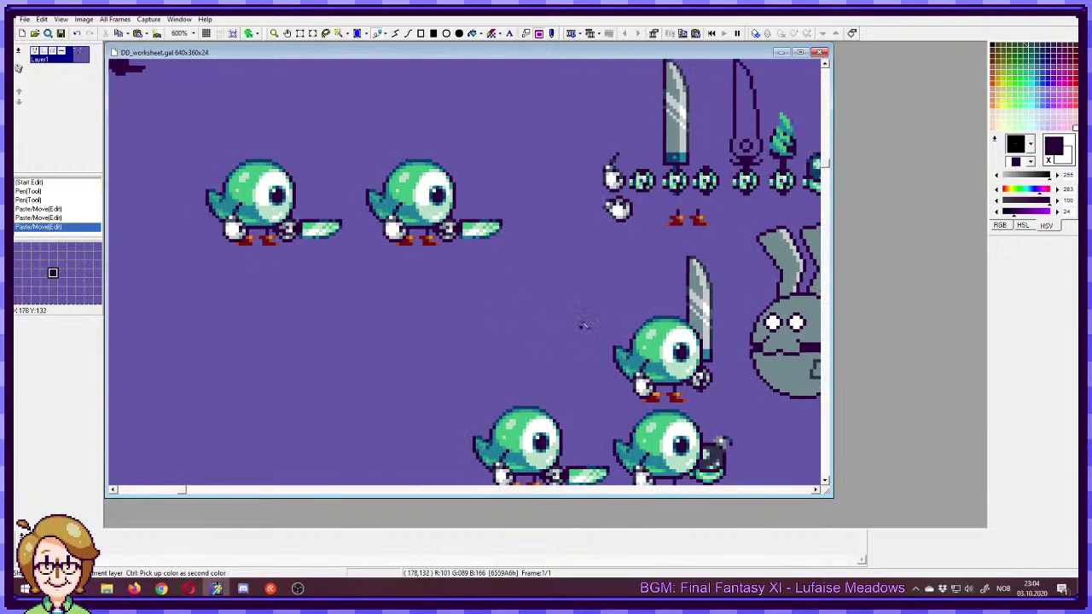
pyautogui.moveTo(530, 281); pyautogui.dragTo(474, 314)
pyautogui.moveTo(405, 197); pyautogui.dragTo(435, 218)
pyautogui.scroll(-2, 493, 280)
pyautogui.scroll(1, 493, 280)
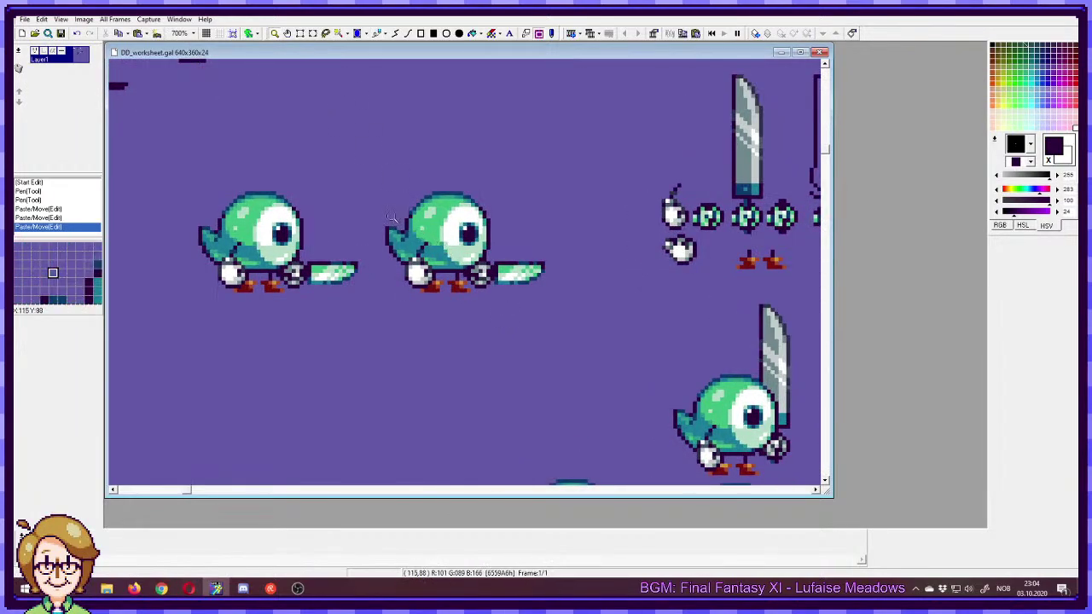
pyautogui.moveTo(354, 266); pyautogui.dragTo(418, 294)
pyautogui.scroll(1, 418, 293)
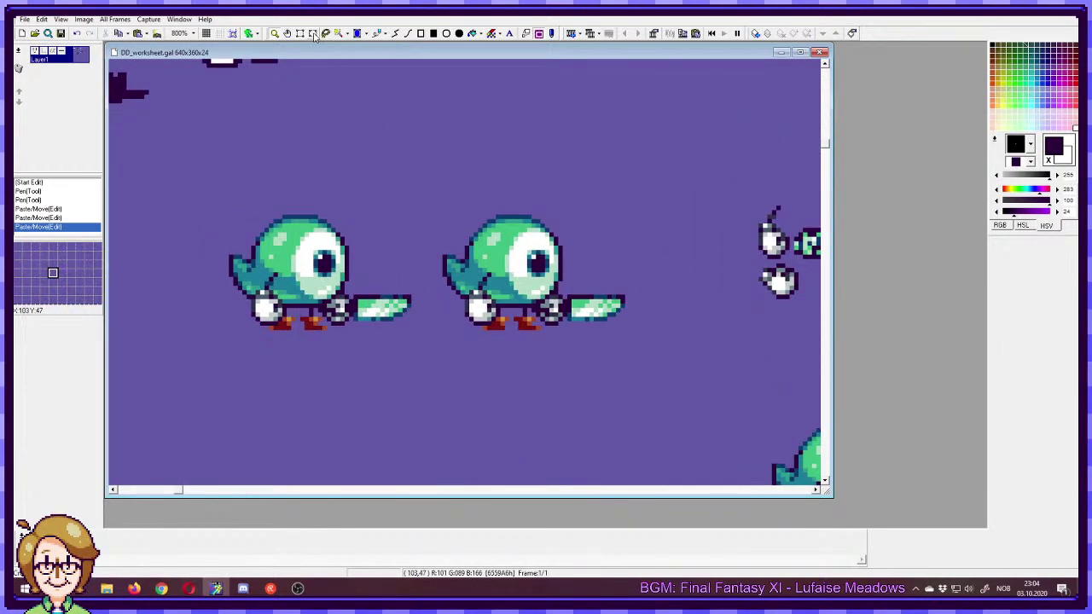
# - Remove the knife and the grey hand holding it from the copied bird, painting over the remains with the sampled background purple
pyautogui.click(300, 33)
pyautogui.click(376, 34)
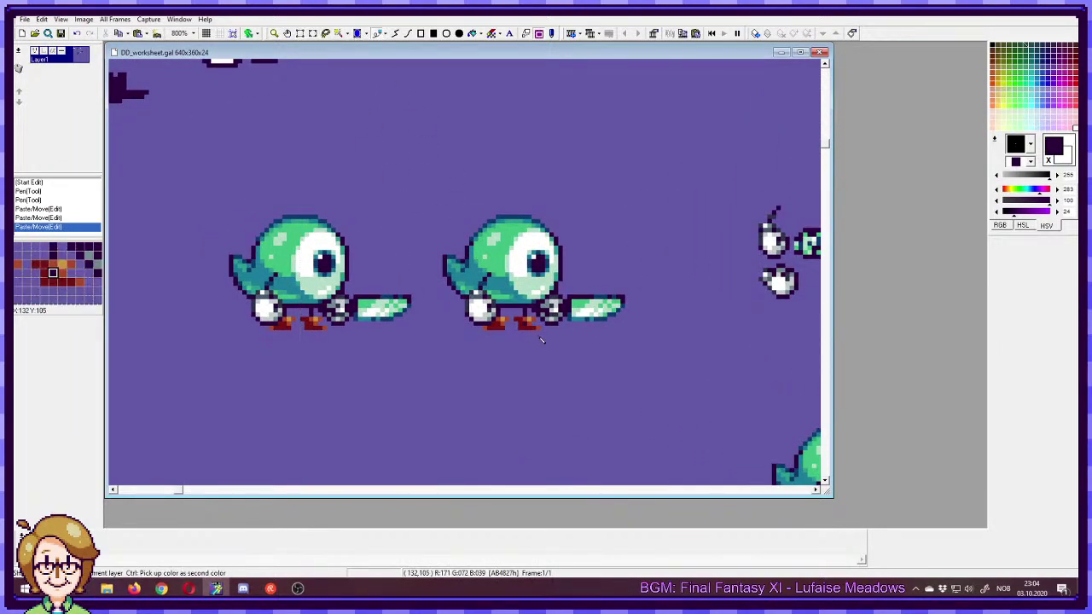
pyautogui.rightClick(651, 279)
pyautogui.moveTo(651, 271); pyautogui.dragTo(568, 354)
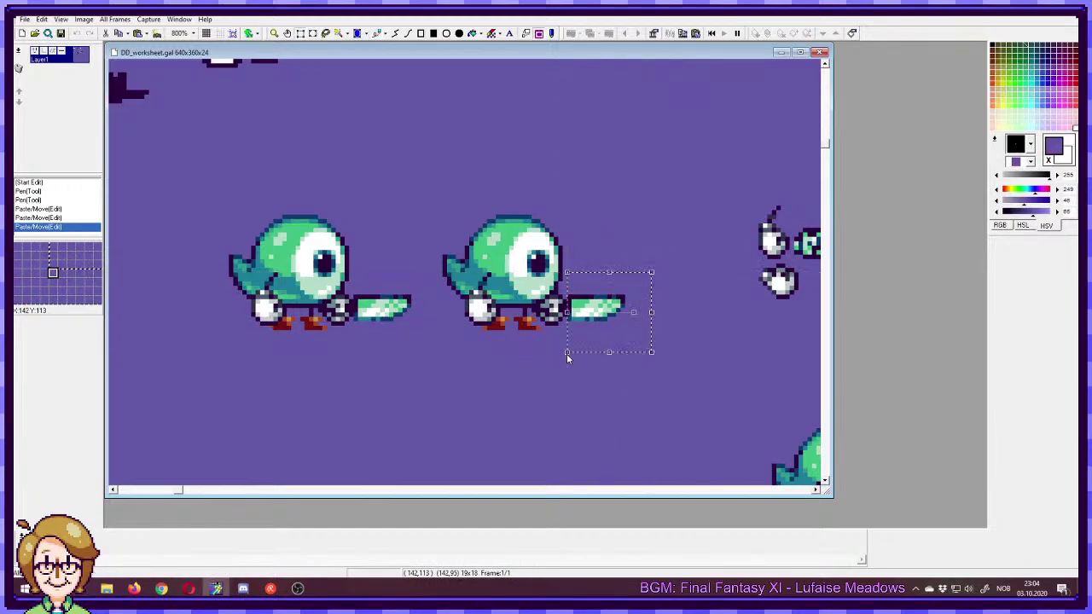
pyautogui.press('Delete')
pyautogui.moveTo(569, 300); pyautogui.dragTo(560, 301)
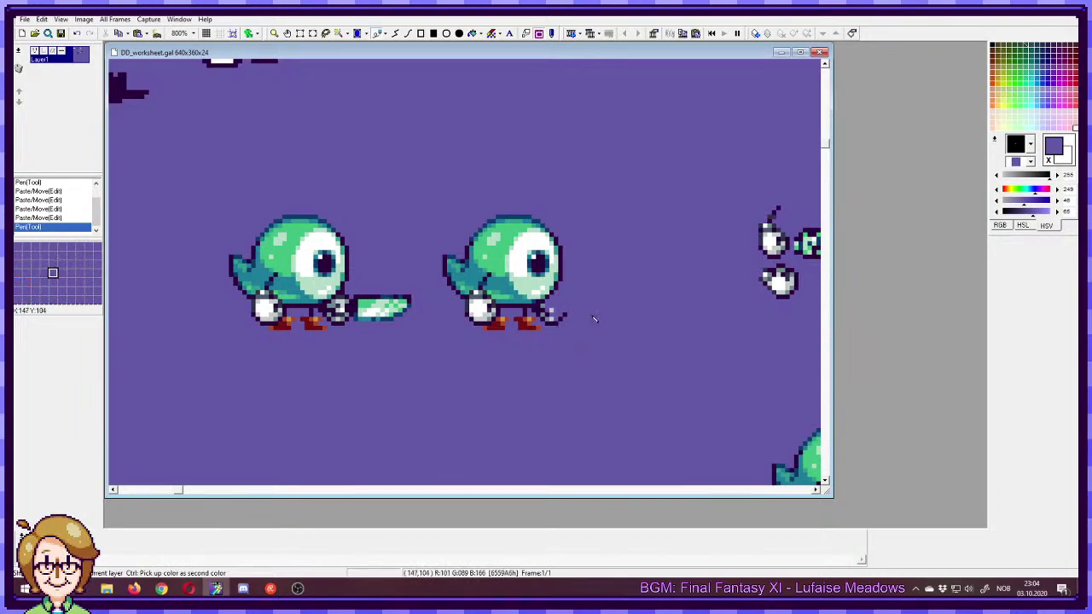
pyautogui.rightClick(561, 317)
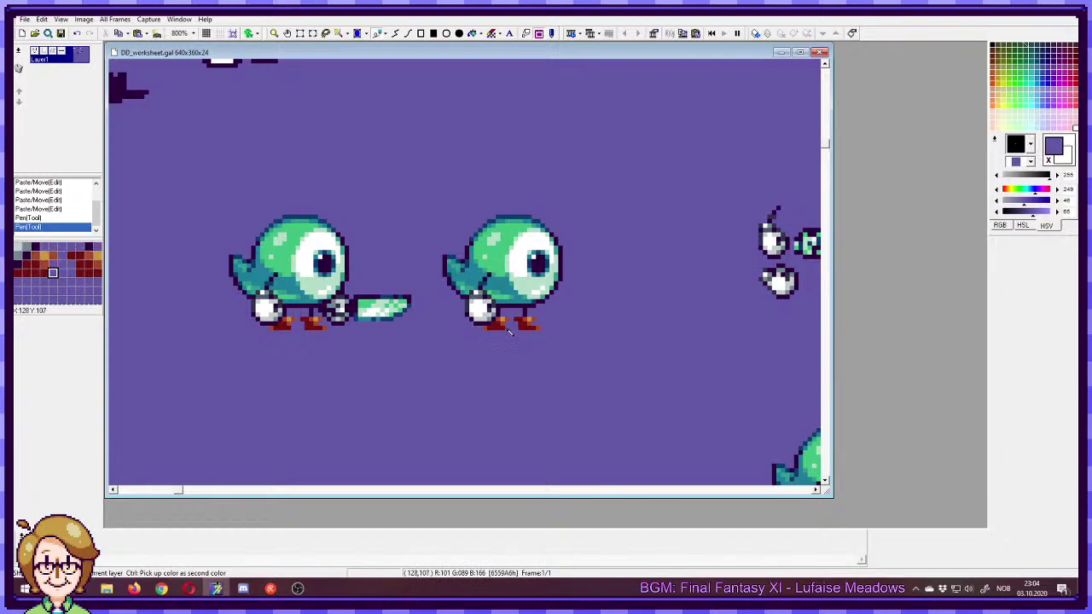
# - Copy the 24x20 pixel back and wing area from the left armless bird and paste it over the copied bird's body
pyautogui.moveTo(682, 400); pyautogui.dragTo(320, 69)
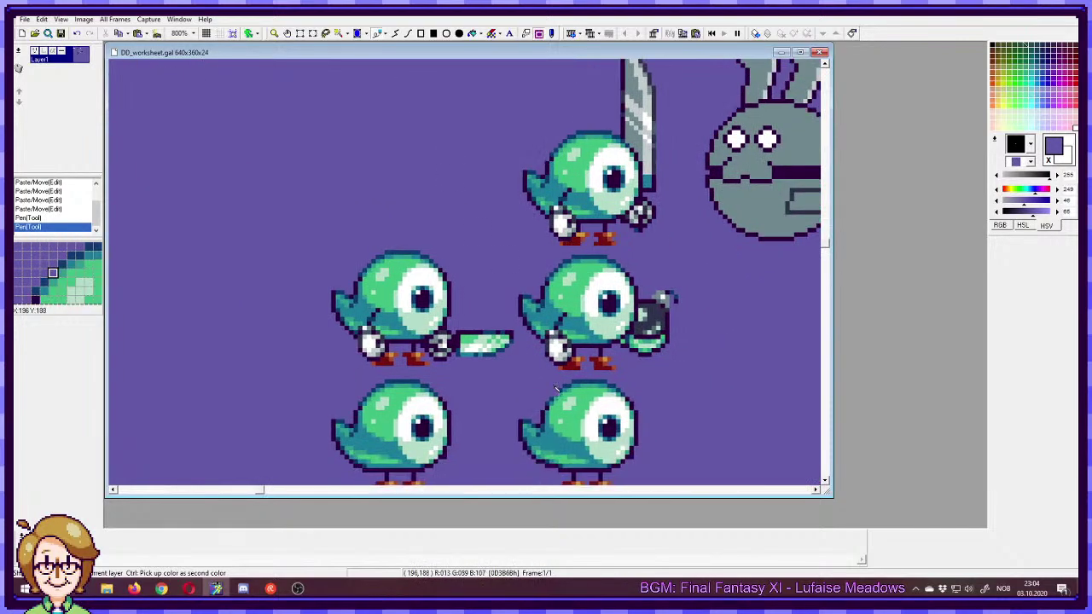
pyautogui.moveTo(566, 399); pyautogui.dragTo(458, 288)
pyautogui.hscroll(-2, 461, 290)
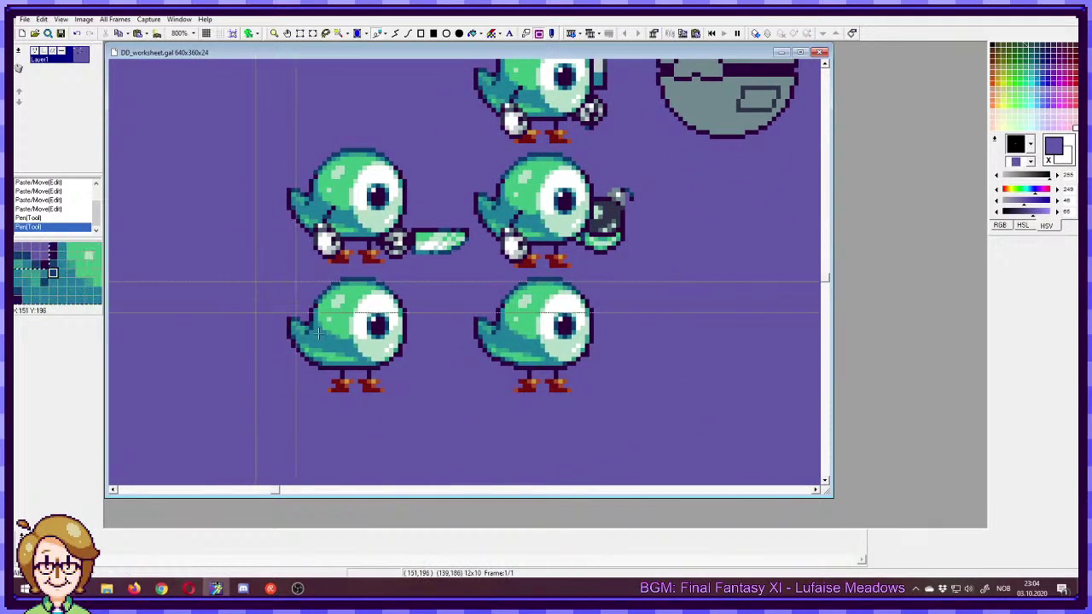
pyautogui.moveTo(362, 370); pyautogui.dragTo(255, 281)
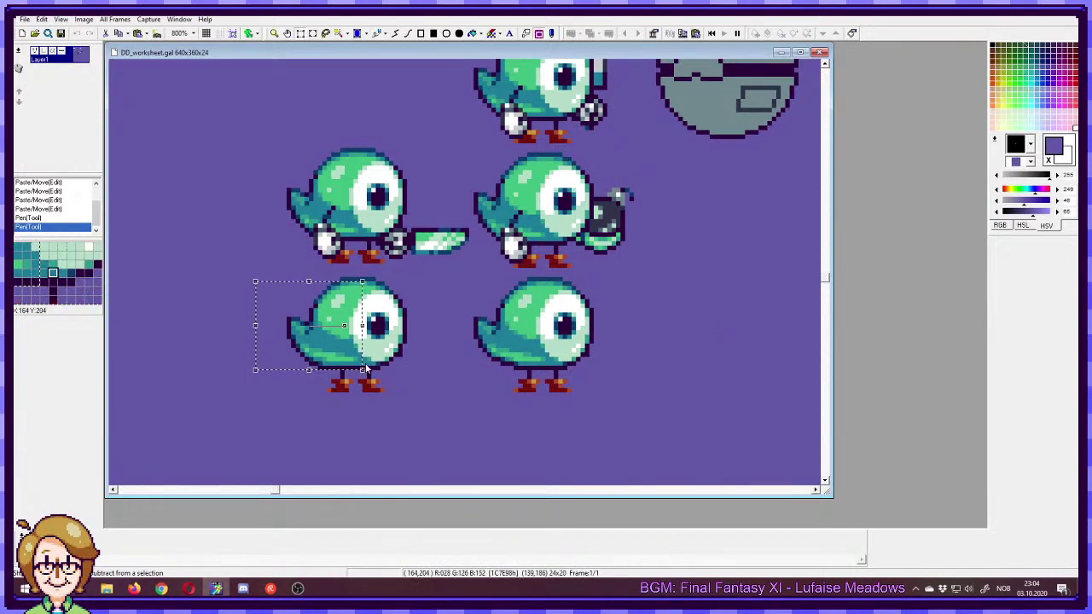
pyautogui.moveTo(256, 97); pyautogui.dragTo(392, 381)
pyautogui.moveTo(304, 138); pyautogui.dragTo(418, 260)
pyautogui.hotkey('ctrl', 'v')
pyautogui.moveTo(188, 110); pyautogui.dragTo(437, 272)
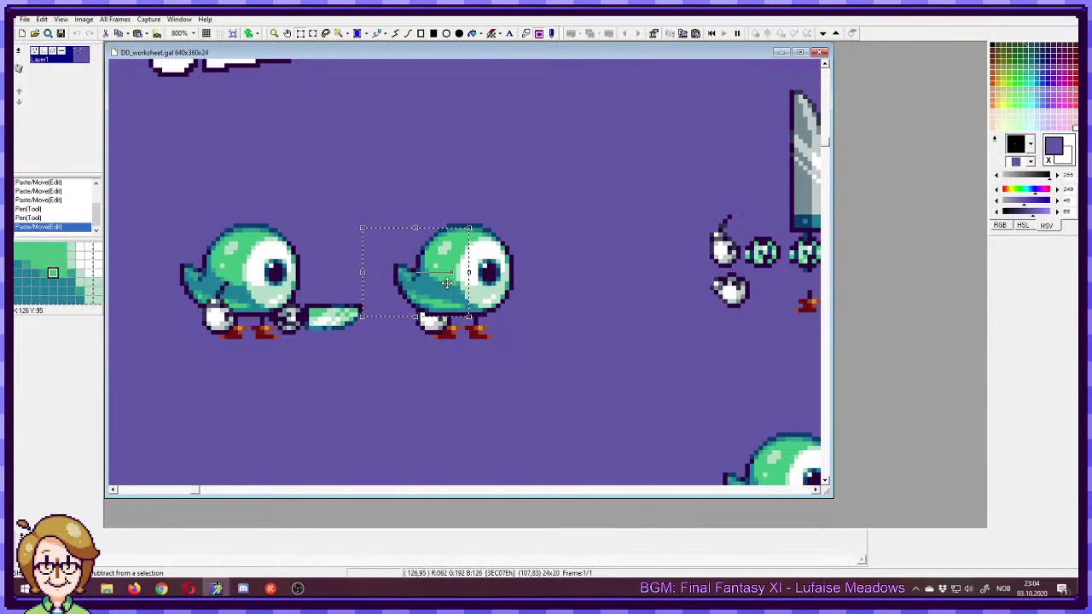
pyautogui.press('d')
# - Copy the 9x9 pixel area around the armless bird's rear foot and paste it over the copied bird's rear foot
pyautogui.moveTo(516, 412); pyautogui.dragTo(472, 244)
pyautogui.moveTo(410, 295); pyautogui.dragTo(452, 335)
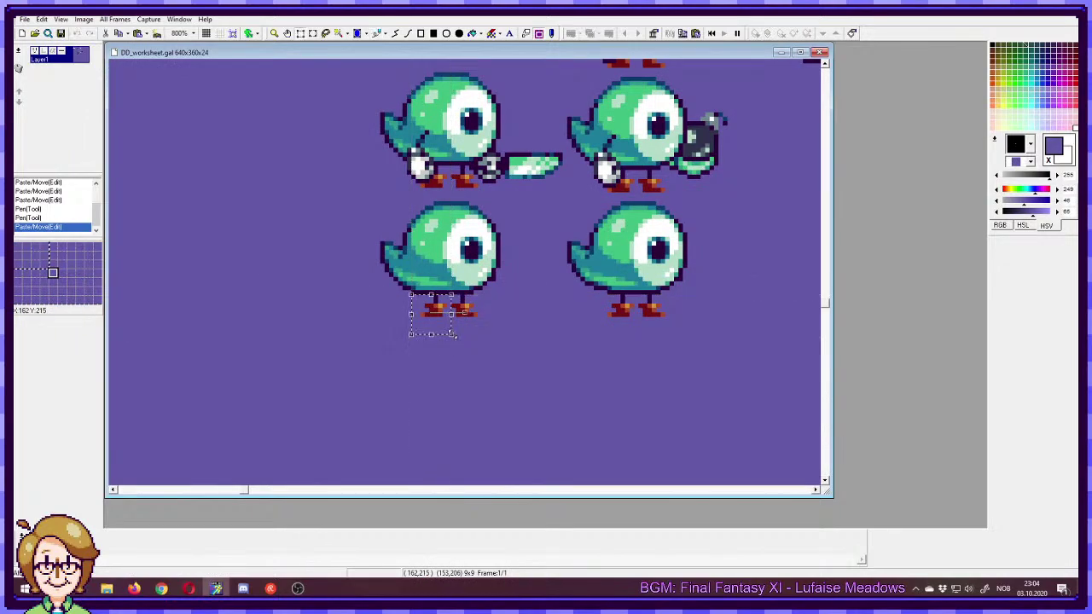
pyautogui.scroll(5, 423, 365)
pyautogui.hscroll(-2, 424, 365)
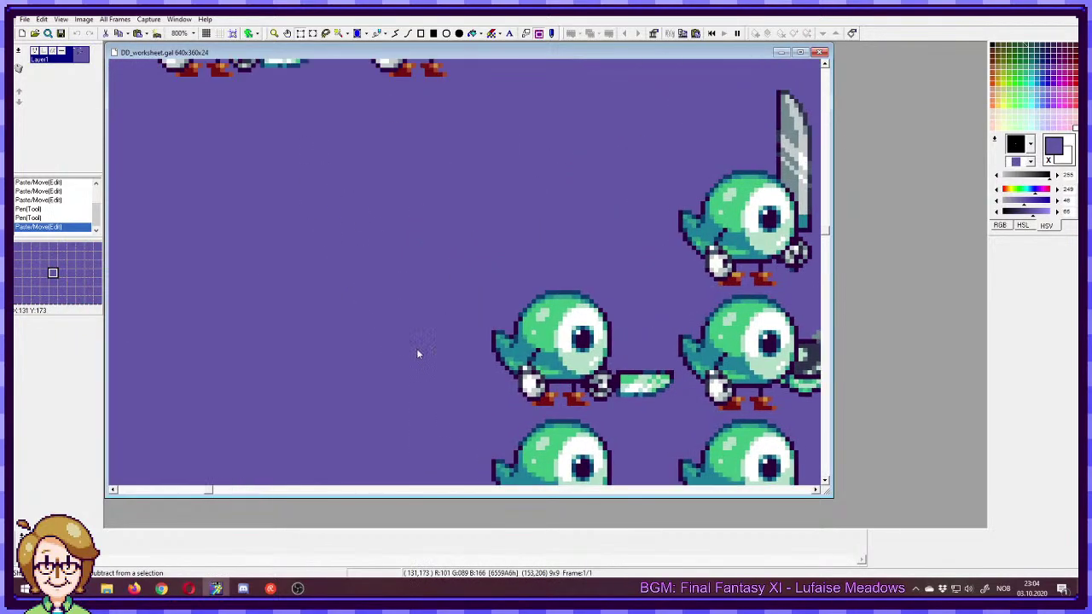
pyautogui.hotkey('ctrl', 'v')
pyautogui.moveTo(140, 81)
pyautogui.mouseDown()
pyautogui.moveTo(431, 255)
pyautogui.moveTo(433, 241)
pyautogui.moveTo(398, 217)
pyautogui.moveTo(406, 223)
pyautogui.mouseUp()
# - Erase the leftover white hand pixels beside the copied bird's rear leg with the background purple
pyautogui.click(426, 287)
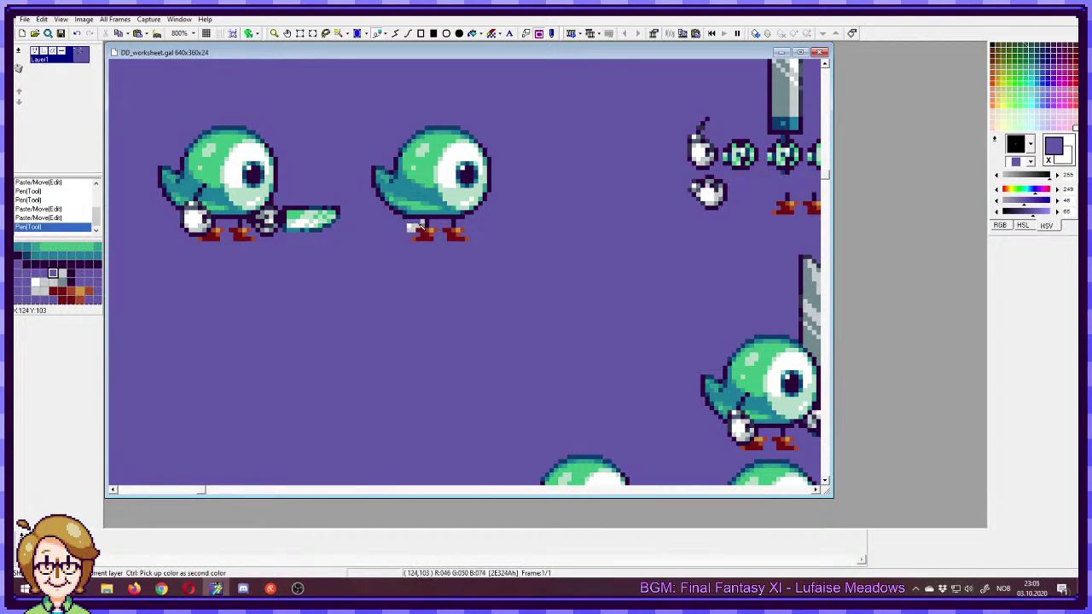
pyautogui.click(418, 226)
pyautogui.click(413, 231)
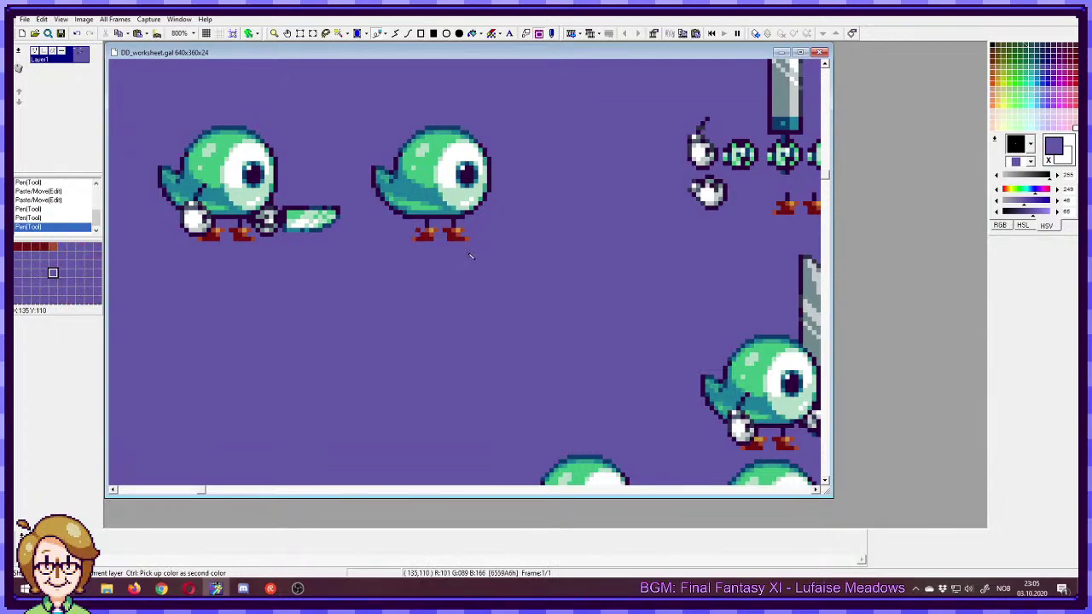
# - Sample the shoe's brown and dark red and retouch the copied bird's rear shoe with the Pen tool to match the armless bird
pyautogui.moveTo(528, 308); pyautogui.dragTo(456, 151)
pyautogui.moveTo(482, 329); pyautogui.dragTo(427, 163)
pyautogui.rightClick(445, 367)
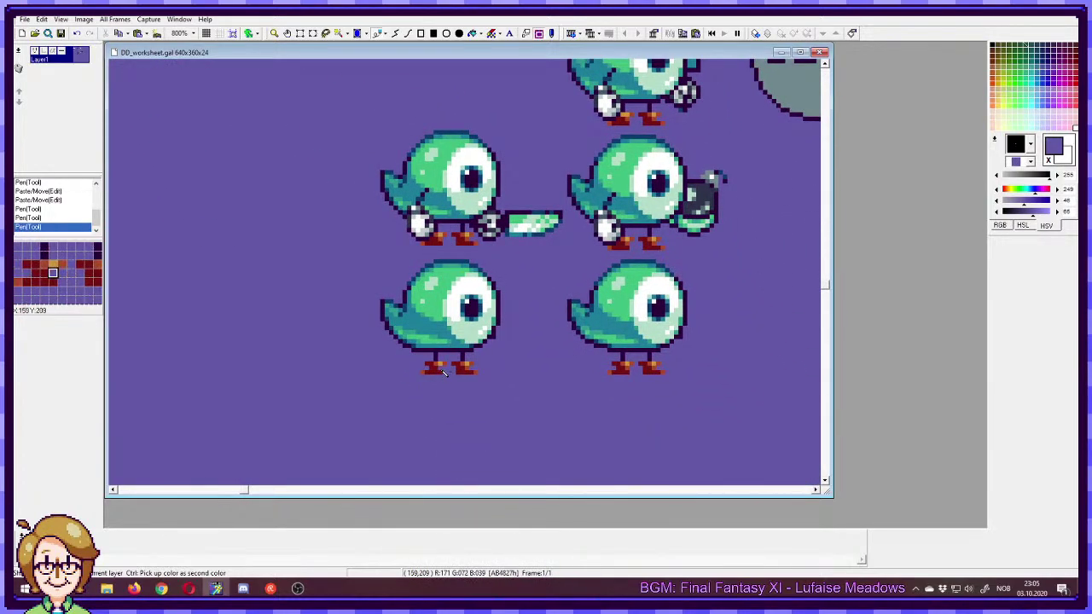
pyautogui.scroll(6, 418, 299)
pyautogui.hscroll(-2, 418, 298)
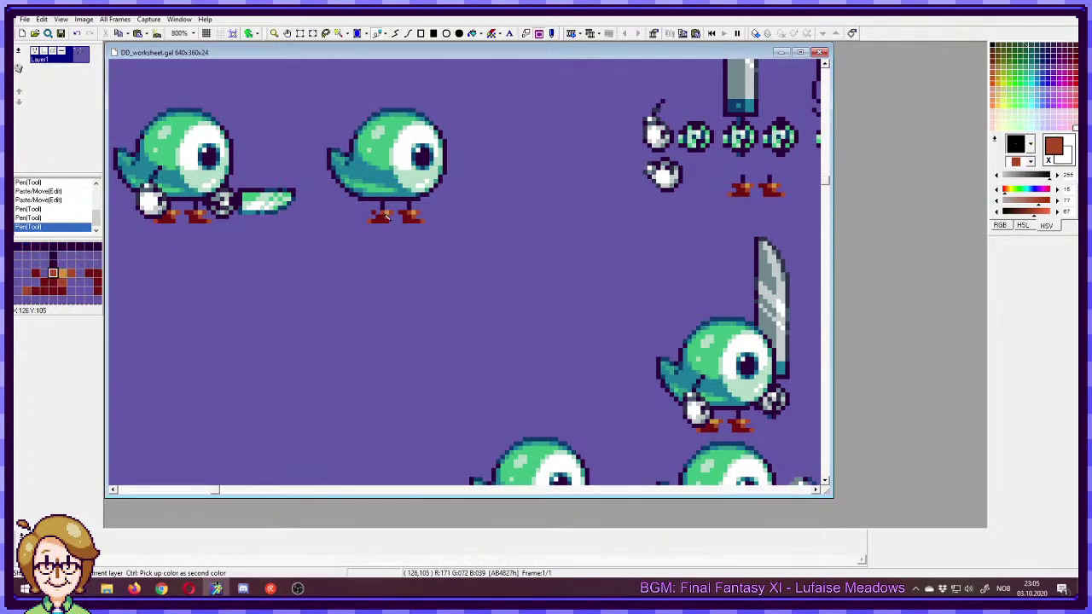
pyautogui.moveTo(451, 294); pyautogui.dragTo(434, 241)
pyautogui.rightClick(364, 164)
pyautogui.click(367, 164)
# - Compare the cleaned-up armless copy with the reference birds and the knife-holding original beside it
pyautogui.moveTo(529, 377); pyautogui.dragTo(431, 128)
pyautogui.scroll(8, 437, 196)
pyautogui.hscroll(-4, 437, 196)
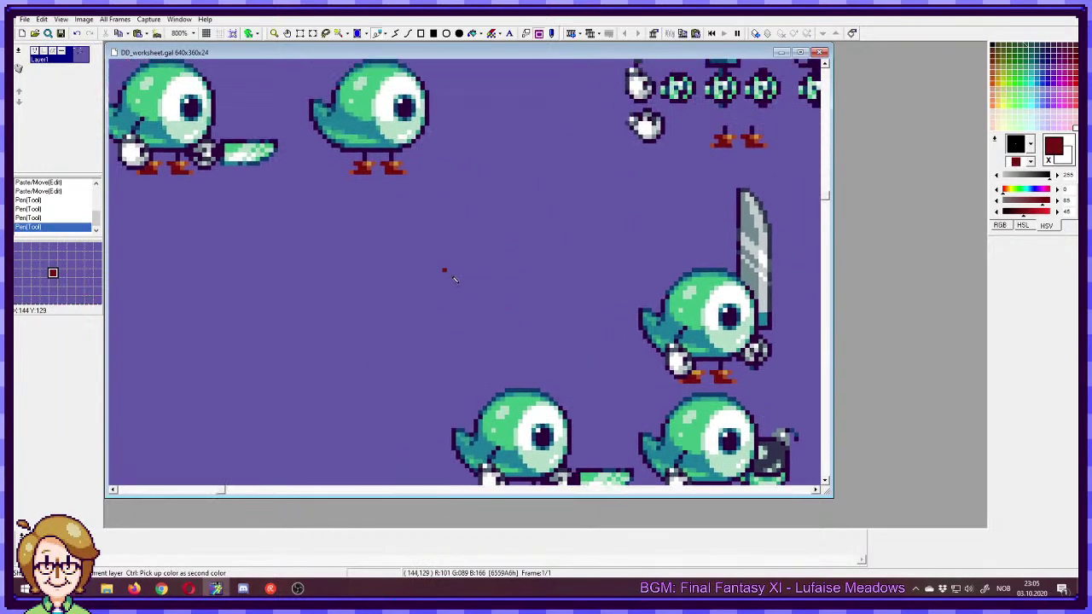
pyautogui.scroll(2, 409, 260)
pyautogui.hscroll(-1, 410, 260)
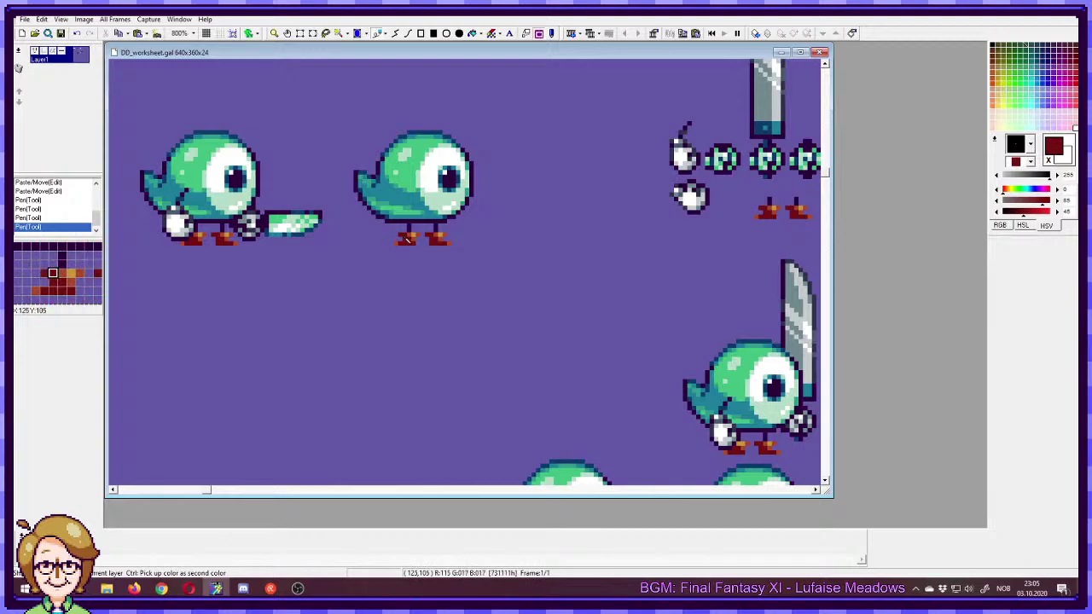
pyautogui.scroll(1, 440, 245)
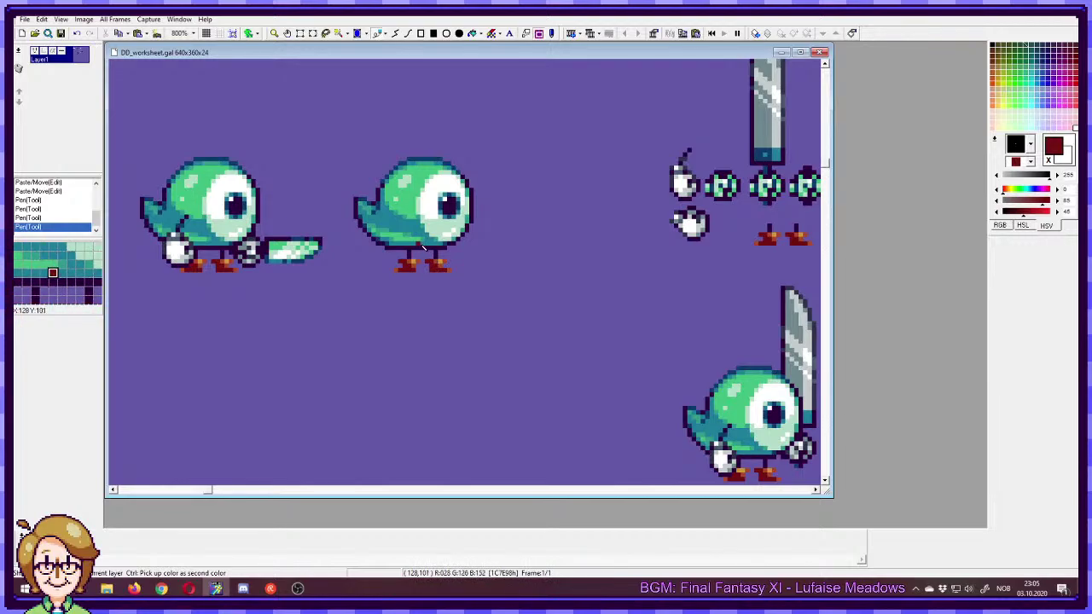
pyautogui.hscroll(-1, 443, 281)
pyautogui.scroll(1, 468, 316)
pyautogui.hscroll(-4, 498, 314)
pyautogui.hscroll(-4, 493, 282)
pyautogui.scroll(-1, 493, 281)
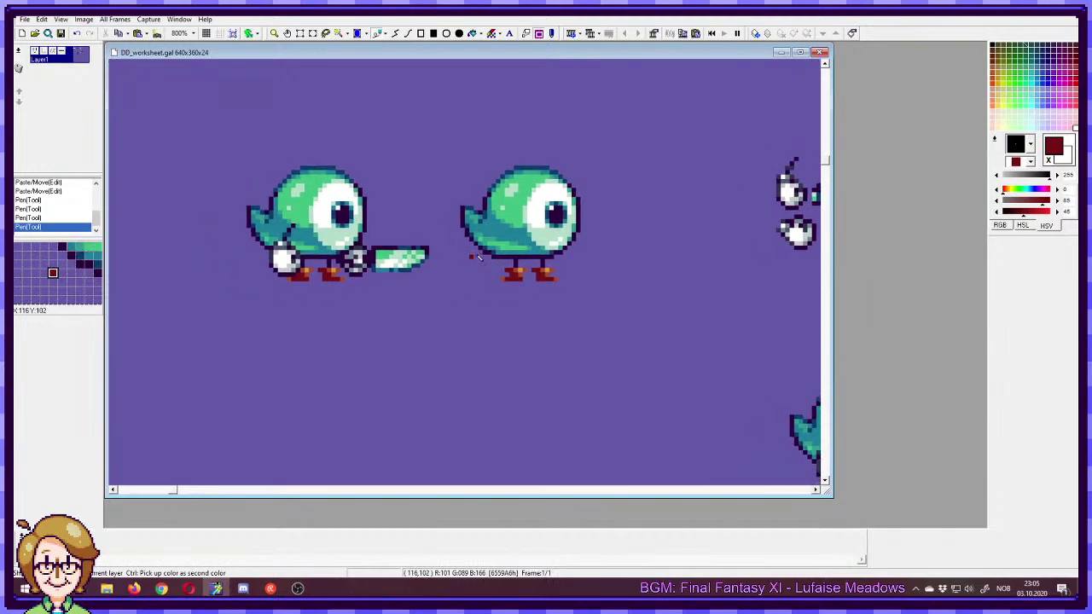
pyautogui.rightClick(485, 203)
pyautogui.moveTo(545, 269); pyautogui.dragTo(587, 296)
pyautogui.hscroll(2, 587, 297)
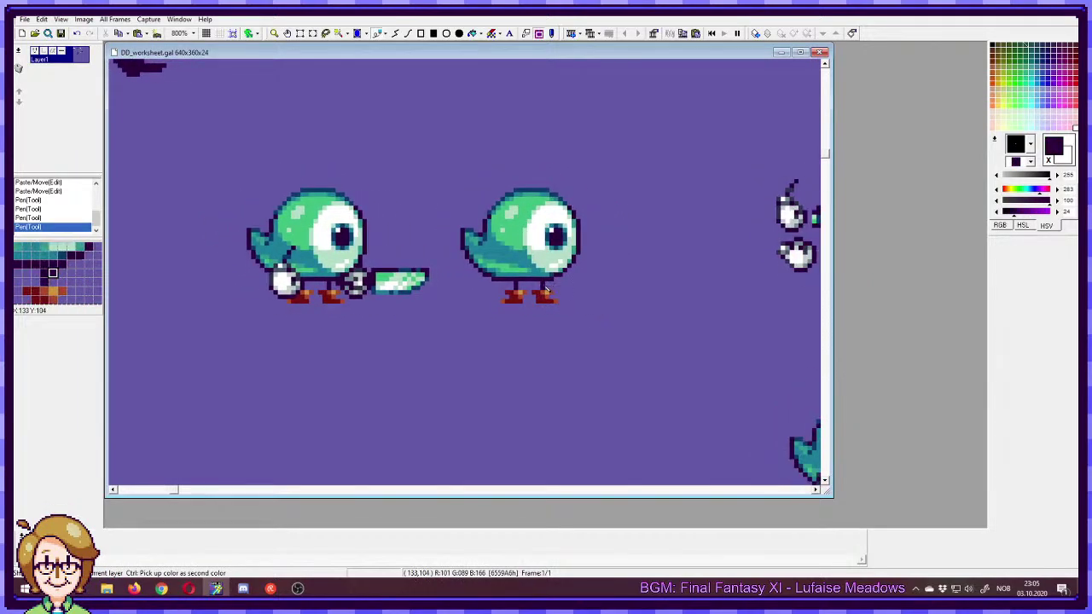
pyautogui.hscroll(5, 486, 341)
pyautogui.keyDown('ctrl'); pyautogui.click(398, 294); pyautogui.keyUp('ctrl')
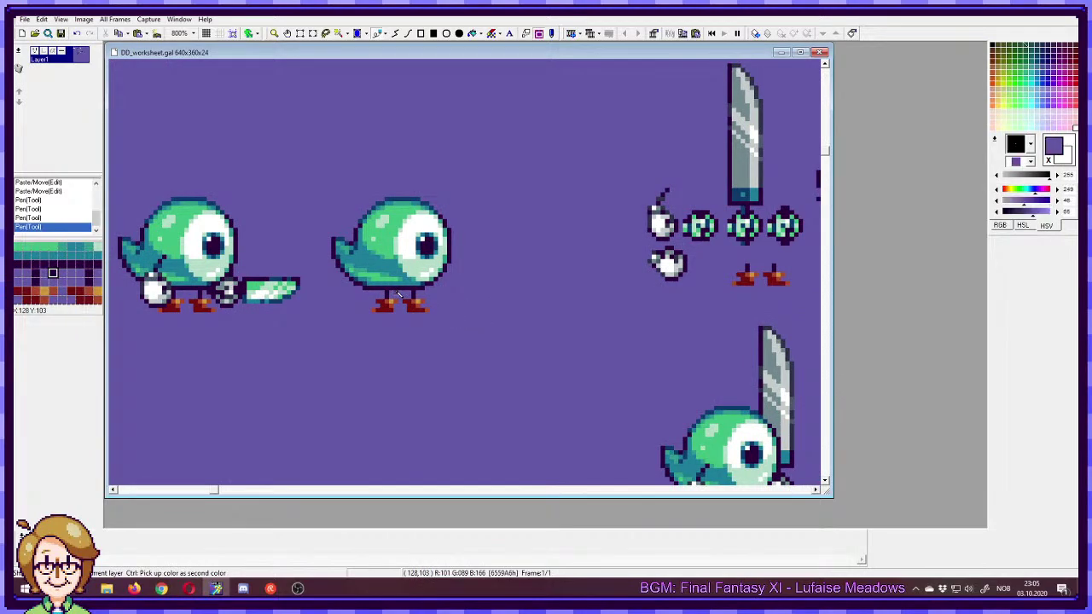
pyautogui.moveTo(398, 303); pyautogui.dragTo(461, 280)
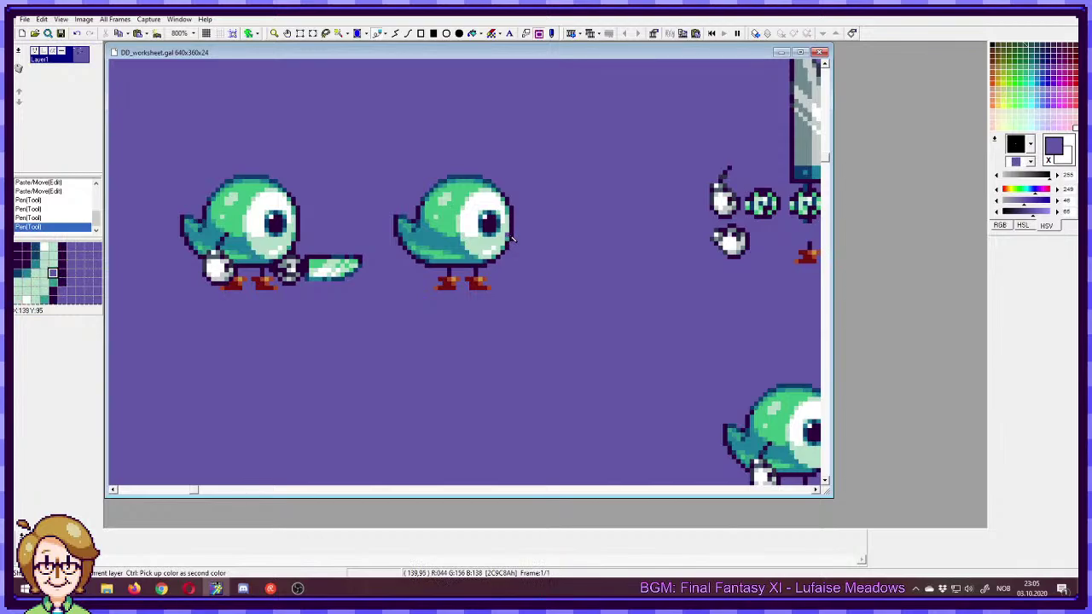
pyautogui.rightClick(510, 235)
pyautogui.moveTo(514, 234)
pyautogui.mouseDown()
pyautogui.moveTo(542, 248)
pyautogui.moveTo(532, 283)
pyautogui.moveTo(492, 269)
pyautogui.moveTo(493, 300)
pyautogui.moveTo(445, 280)
pyautogui.moveTo(440, 247)
pyautogui.mouseUp()
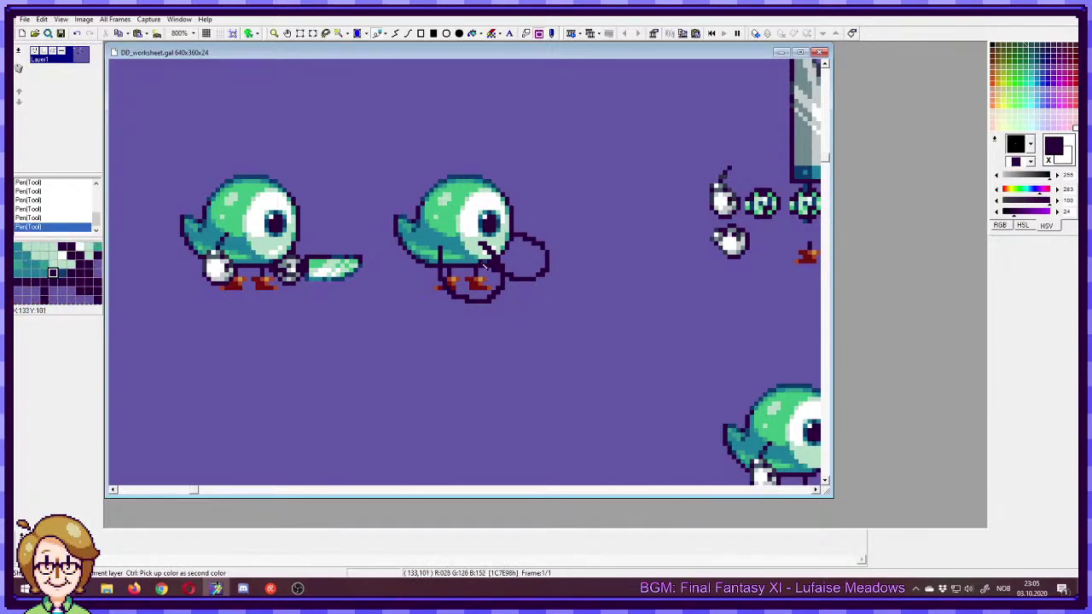
pyautogui.hotkey('ctrl', 'z')
pyautogui.hotkey('ctrl', 'z')
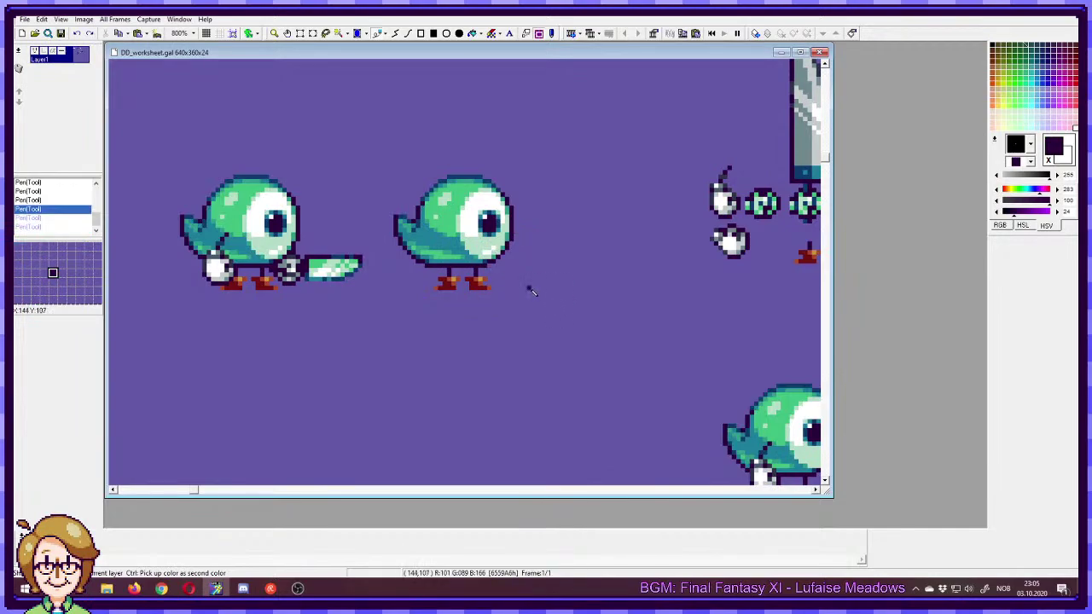
# - Copy the 40x40 pixel area containing the armless bird and place it below the lower knife-holding bird
pyautogui.moveTo(526, 288); pyautogui.dragTo(546, 306)
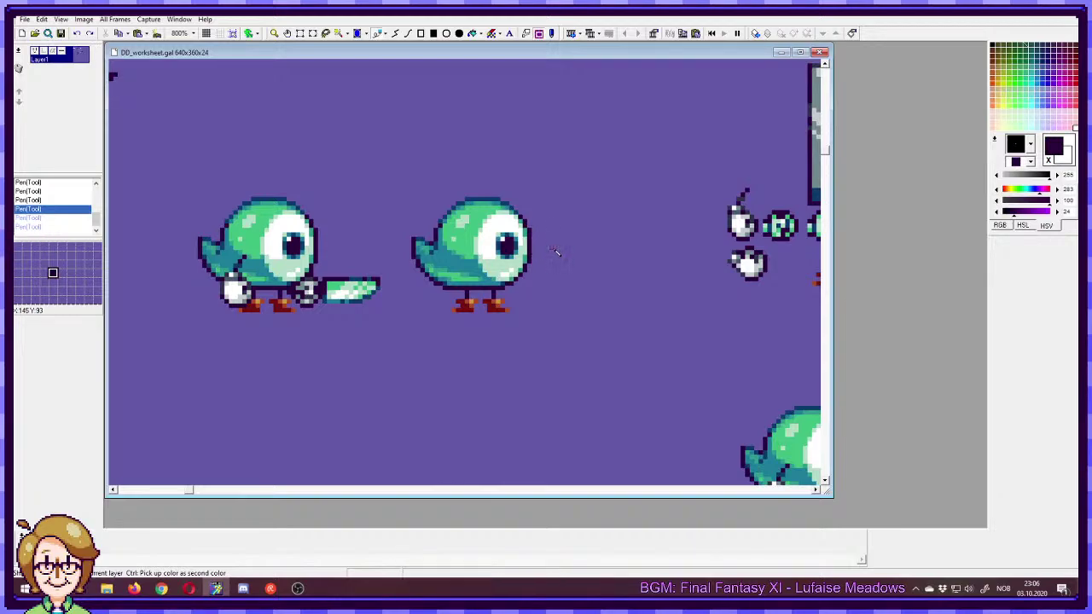
pyautogui.moveTo(575, 292); pyautogui.dragTo(551, 314)
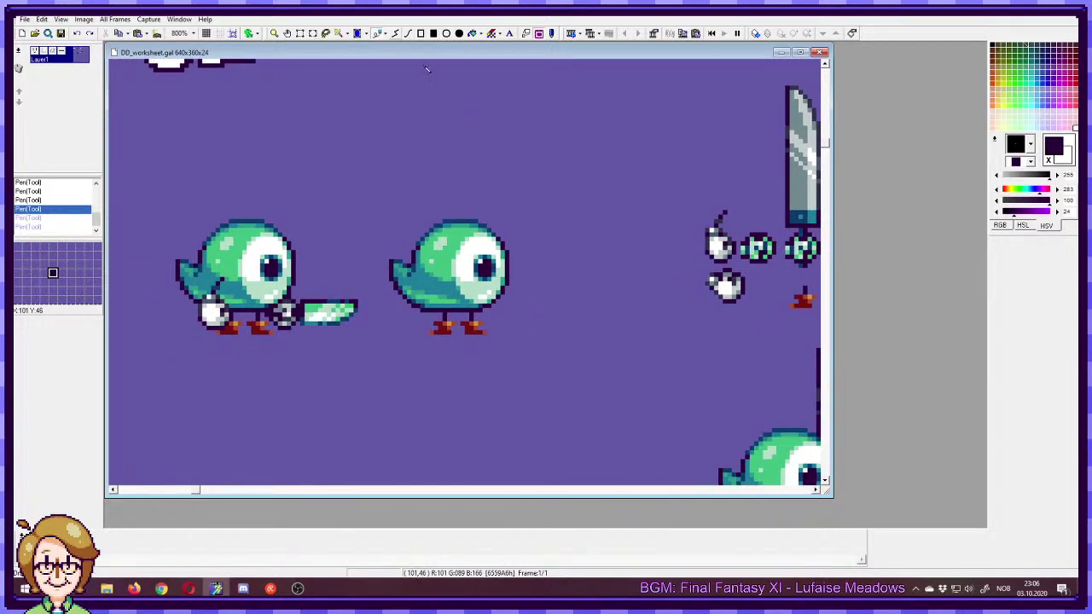
pyautogui.moveTo(371, 176); pyautogui.dragTo(550, 351)
pyautogui.moveTo(564, 454); pyautogui.dragTo(463, 261)
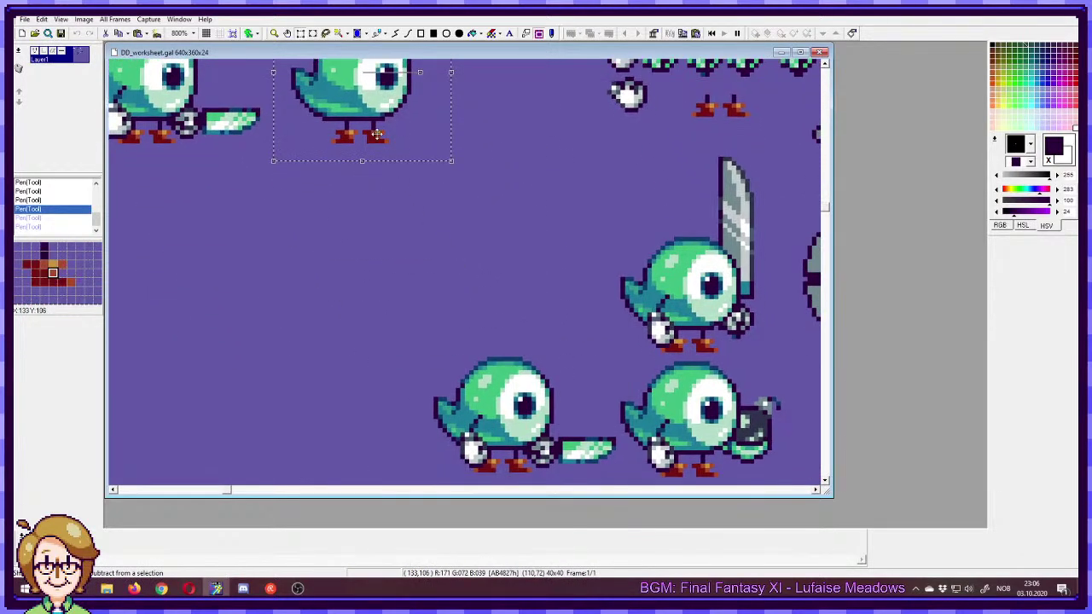
pyautogui.click(530, 287)
pyautogui.moveTo(401, 111); pyautogui.dragTo(534, 294)
pyautogui.moveTo(582, 368); pyautogui.dragTo(475, 255)
pyautogui.moveTo(409, 162); pyautogui.dragTo(521, 345)
pyautogui.moveTo(536, 326); pyautogui.dragTo(394, 35)
pyautogui.moveTo(354, 77); pyautogui.dragTo(385, 354)
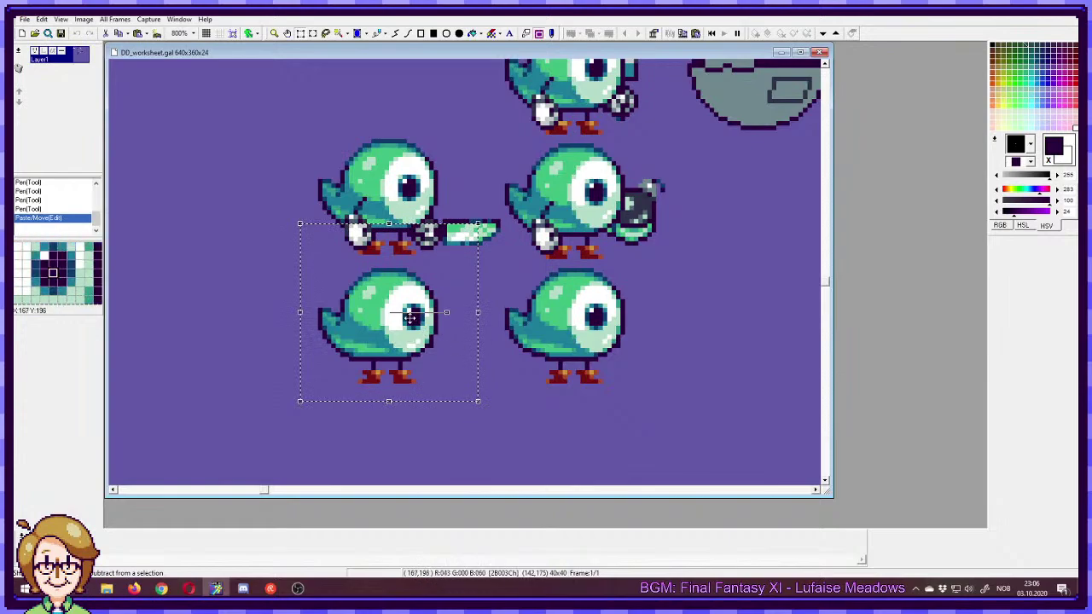
pyautogui.click(480, 389)
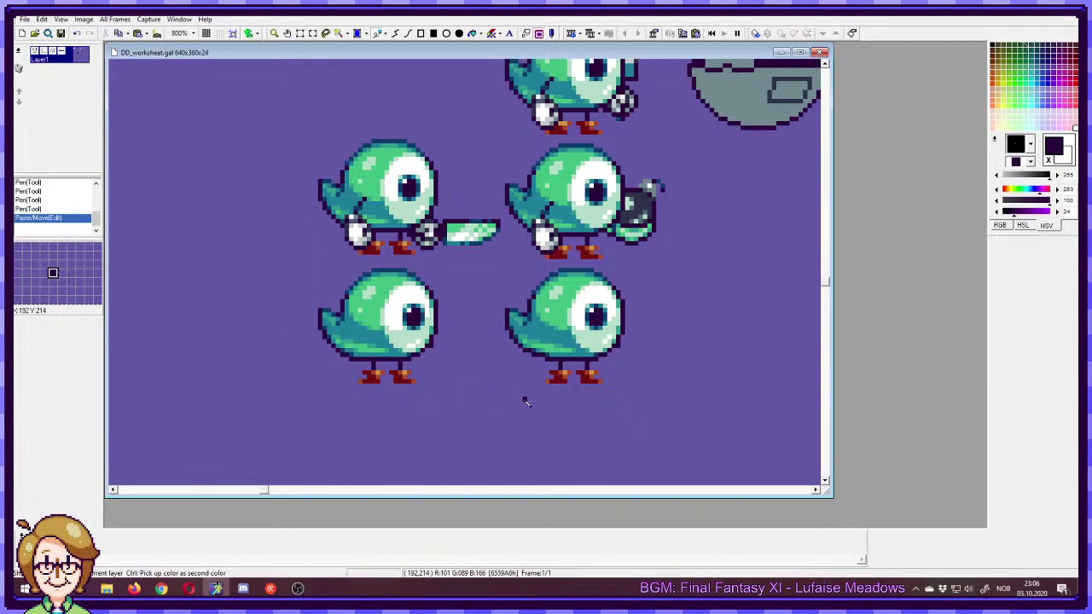
# - Compare the lower bird group with and without the pasted armless bird by repeatedly undoing and redoing the paste
pyautogui.hotkey('ctrl', 'z')
pyautogui.hotkey('ctrl', 'y')
pyautogui.hotkey('ctrl', 'z')
pyautogui.hotkey('ctrl', 'y')
pyautogui.hotkey('ctrl', 'z')
pyautogui.hotkey('ctrl', 'y')
pyautogui.hotkey('ctrl', 'z')
pyautogui.hotkey('ctrl', 'y')
# - Try extending the upper armless bird's underside with a line and single pixels in the sampled dark blue
pyautogui.moveTo(436, 317); pyautogui.dragTo(533, 317)
pyautogui.moveTo(418, 202); pyautogui.dragTo(446, 253)
pyautogui.moveTo(388, 224); pyautogui.dragTo(433, 312)
pyautogui.moveTo(415, 212); pyautogui.dragTo(428, 328)
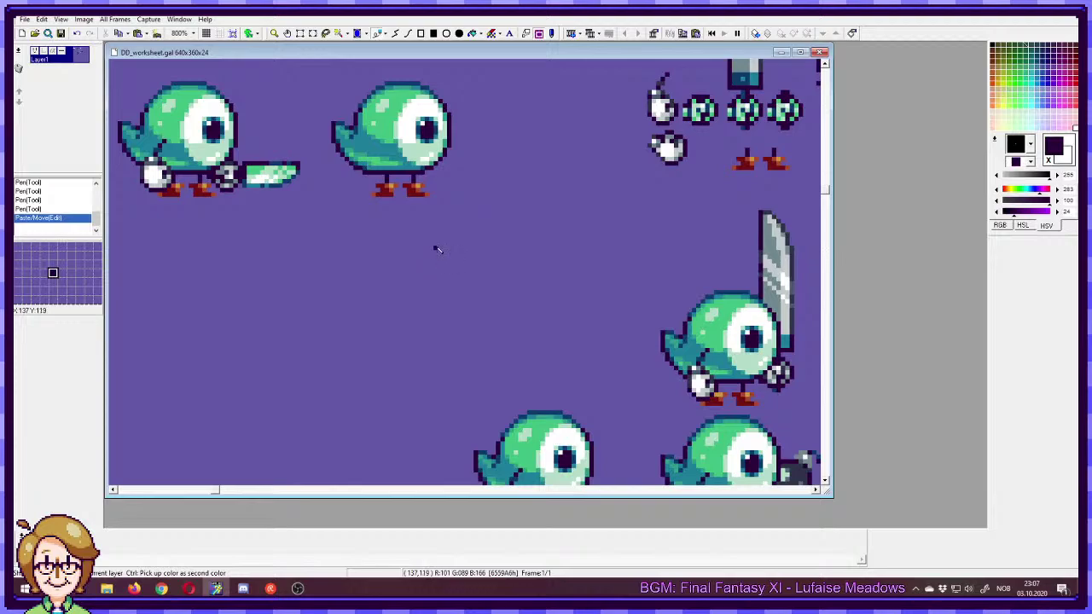
pyautogui.moveTo(432, 238); pyautogui.dragTo(509, 298)
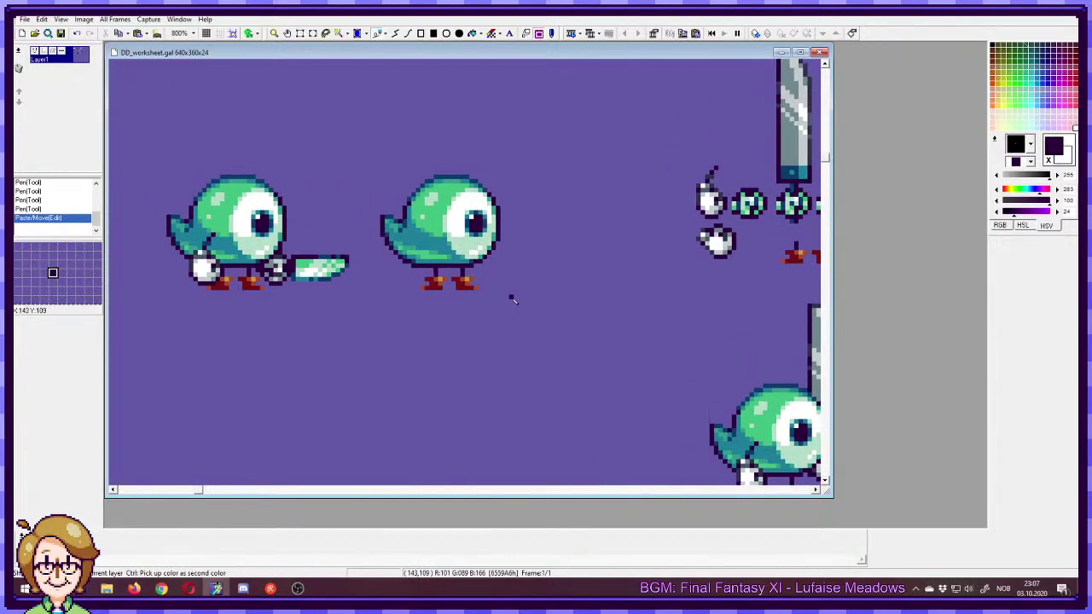
pyautogui.keyDown('ctrl'); pyautogui.click(460, 270); pyautogui.keyUp('ctrl')
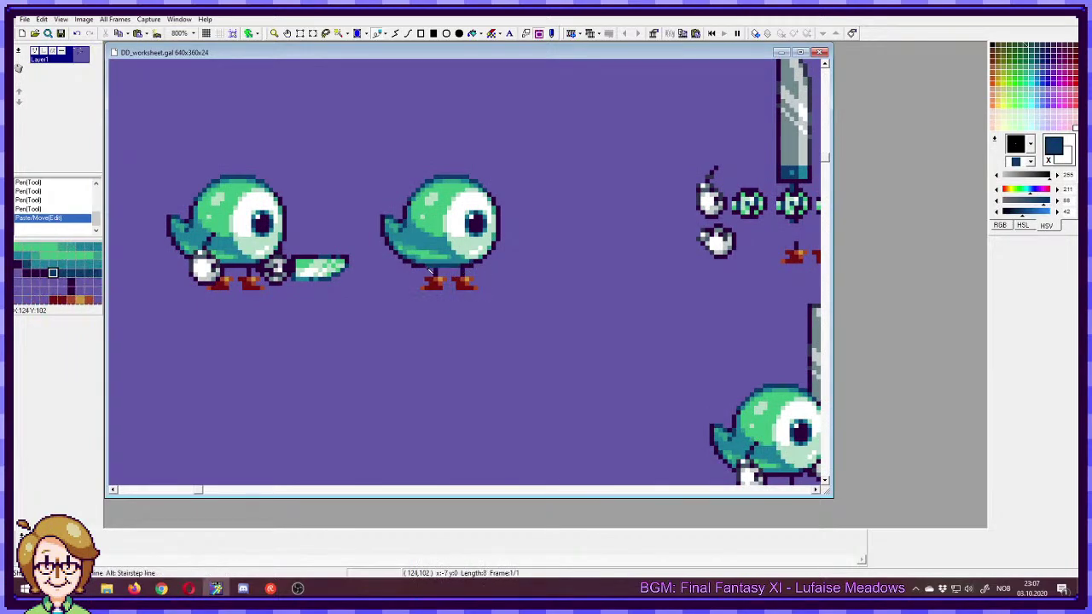
pyautogui.click(455, 272)
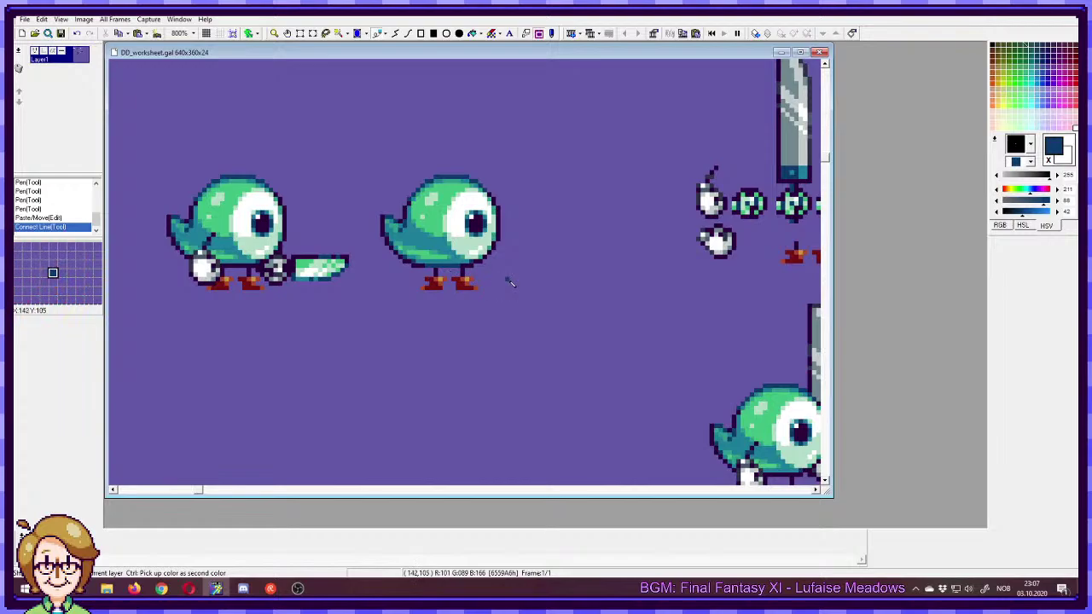
pyautogui.click(425, 271)
pyautogui.click(425, 272)
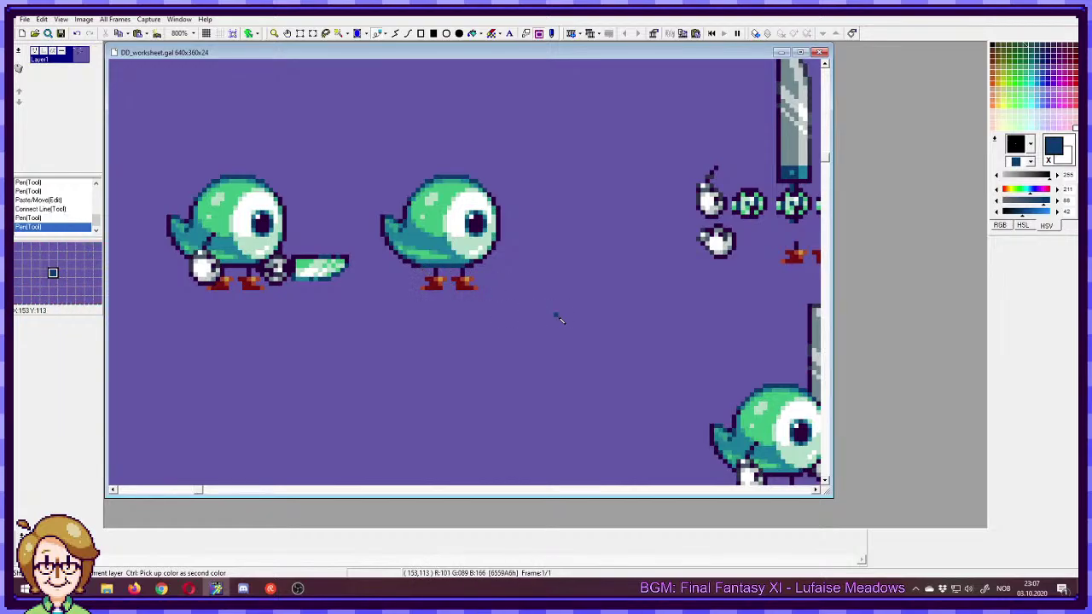
pyautogui.click(412, 265)
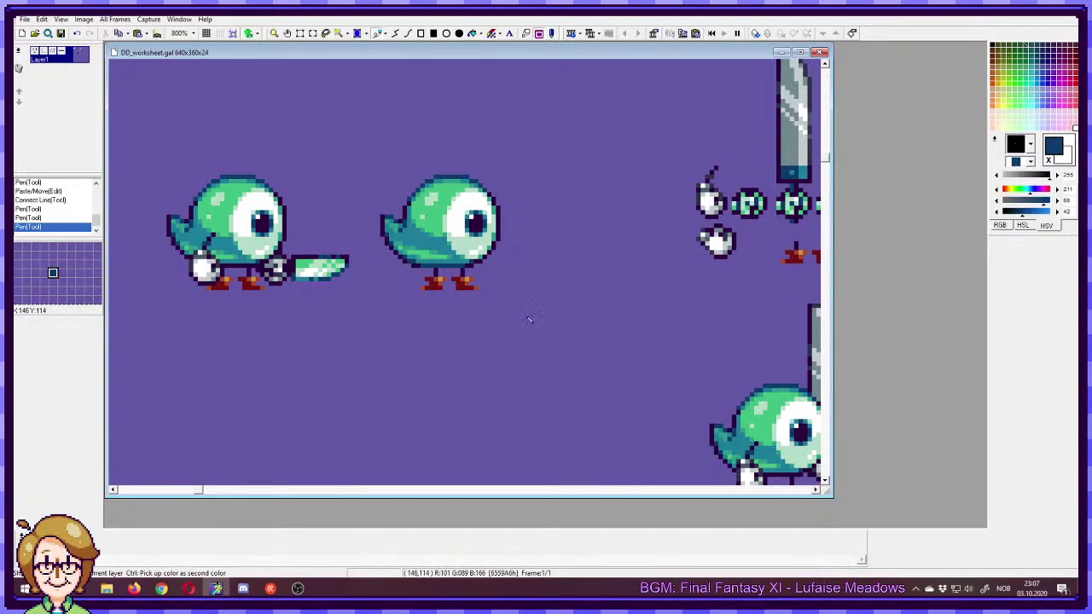
pyautogui.click(475, 263)
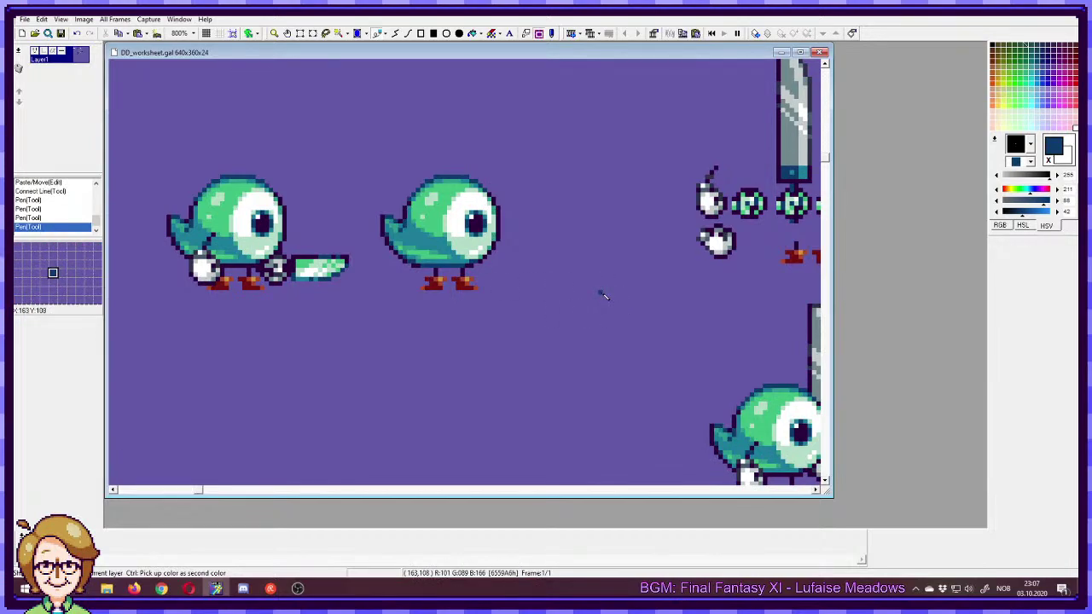
# - Try adding a dark purple outline row directly beneath the armless bird's extended underside
pyautogui.keyDown('ctrl'); pyautogui.click(432, 277); pyautogui.keyUp('ctrl')
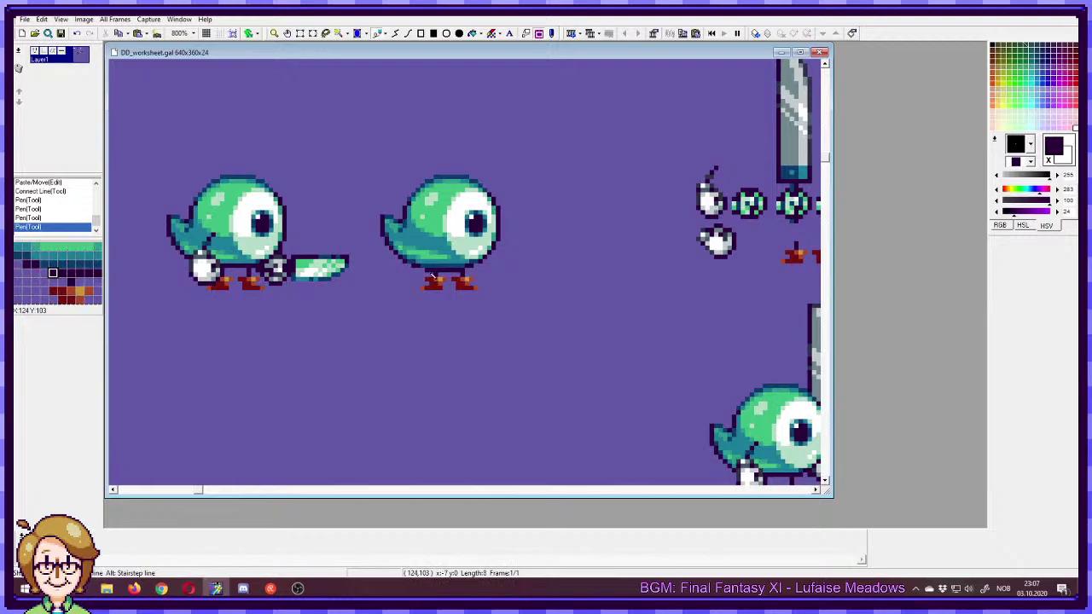
pyautogui.keyDown('shift'); pyautogui.click(424, 272); pyautogui.keyUp('shift')
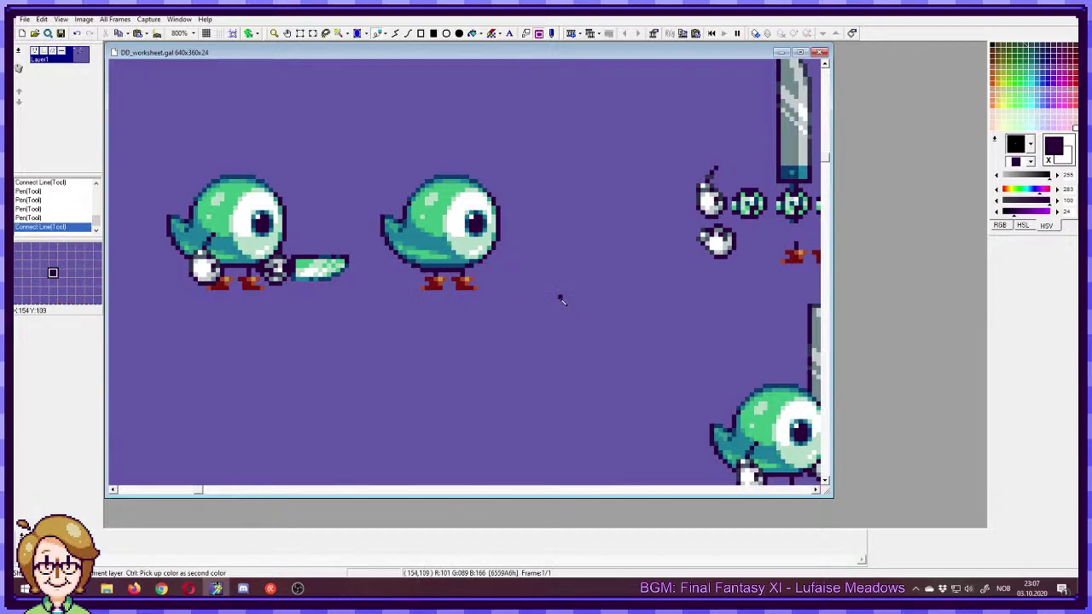
pyautogui.keyDown('ctrl'); pyautogui.click(460, 271); pyautogui.keyUp('ctrl')
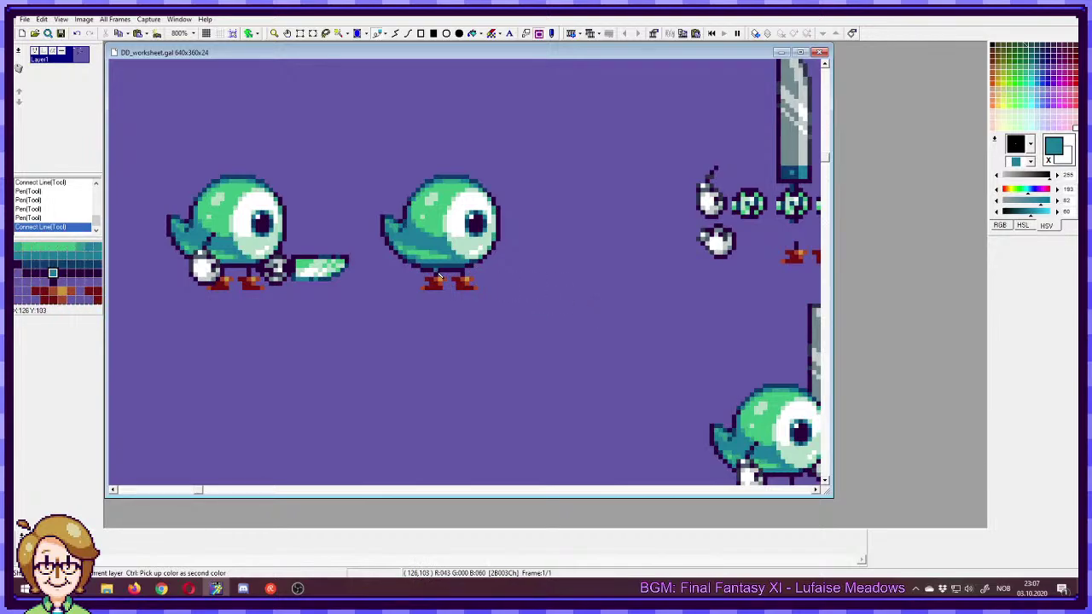
pyautogui.click(612, 310)
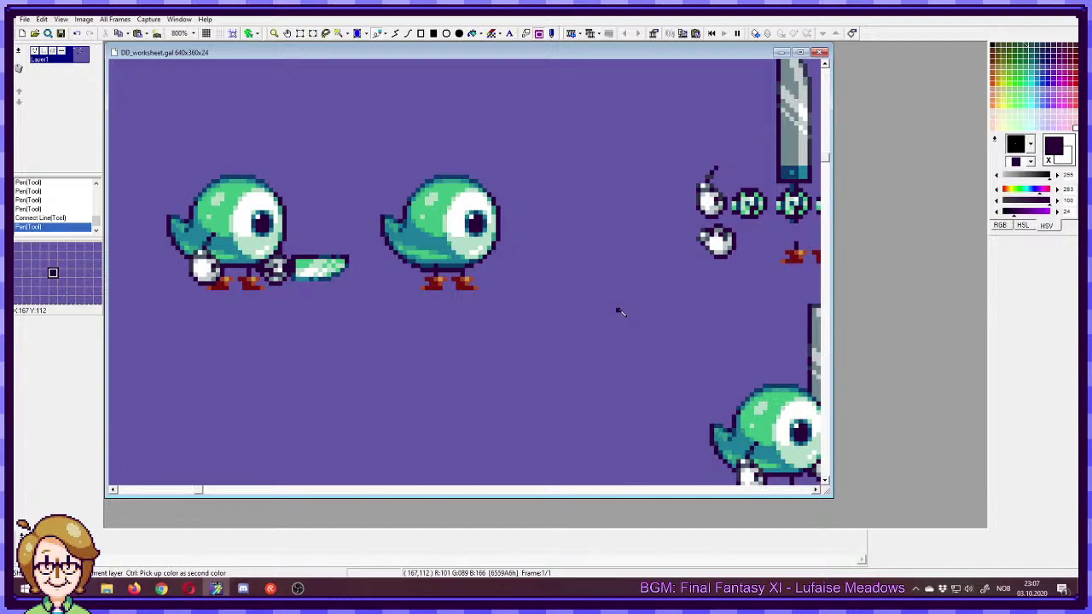
pyautogui.hotkey('ctrl', 'z')
# - Try moving the armless bird's body up one pixel and fill the gaps at the tops of both legs
pyautogui.press('s')
pyautogui.moveTo(536, 148); pyautogui.dragTo(357, 272)
pyautogui.moveTo(474, 253); pyautogui.dragTo(474, 249)
pyautogui.press('d')
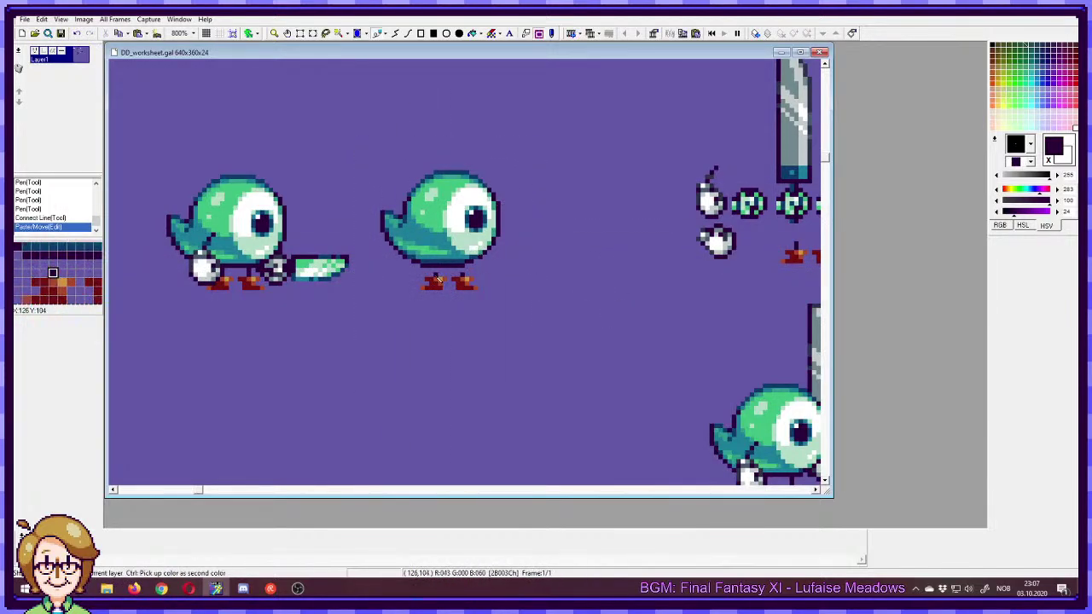
pyautogui.click(436, 274)
pyautogui.click(462, 272)
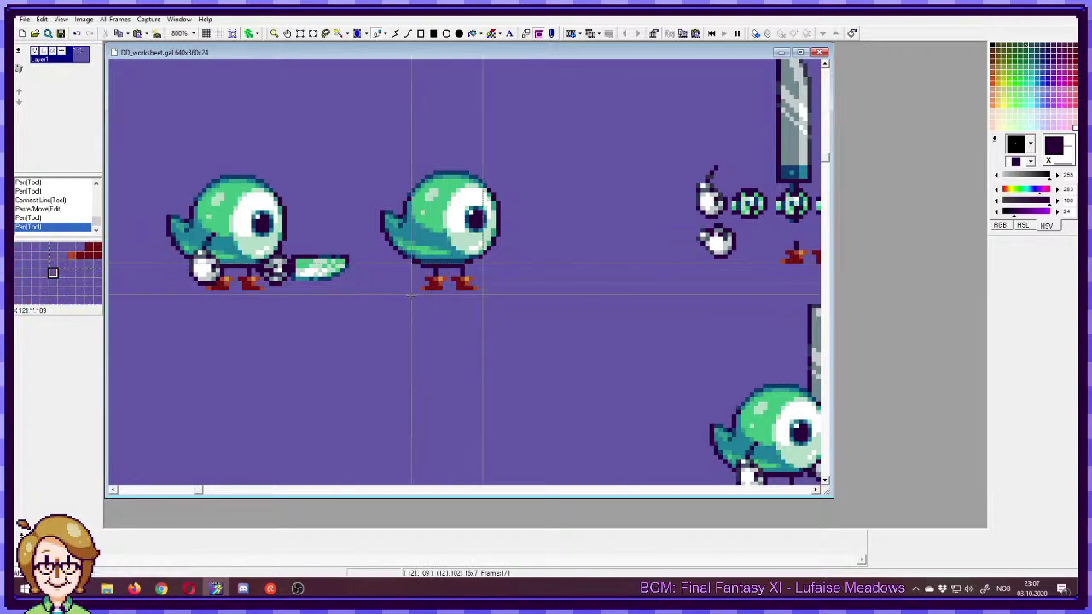
# - Try shifting the 15x7 pixel area with the armless bird's legs and feet one pixel toward the tail
pyautogui.press('s')
pyautogui.moveTo(410, 267); pyautogui.dragTo(504, 308)
pyautogui.moveTo(474, 285); pyautogui.dragTo(470, 285)
pyautogui.press('d')
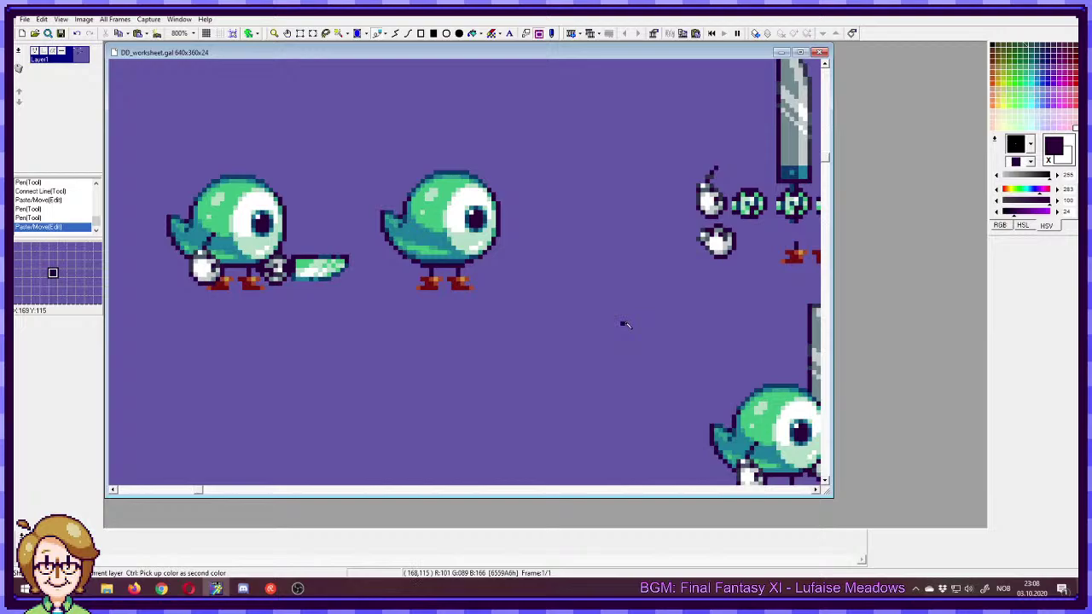
# - Compare the reshaped bird with its earlier version through undo and redo, ending with all underside and feet edits undone
pyautogui.hotkey('ctrl', 'z')
pyautogui.hotkey('ctrl', 'z')
pyautogui.hotkey('ctrl', 'z')
pyautogui.hotkey('ctrl', 'z')
pyautogui.hotkey('ctrl', 'z')
pyautogui.hotkey('ctrl', 'z')
pyautogui.hotkey('ctrl', 'y')
pyautogui.hotkey('ctrl', 'y')
pyautogui.hotkey('ctrl', 'y')
pyautogui.hotkey('ctrl', 'y')
pyautogui.hotkey('ctrl', 'y')
pyautogui.hotkey('ctrl', 'y')
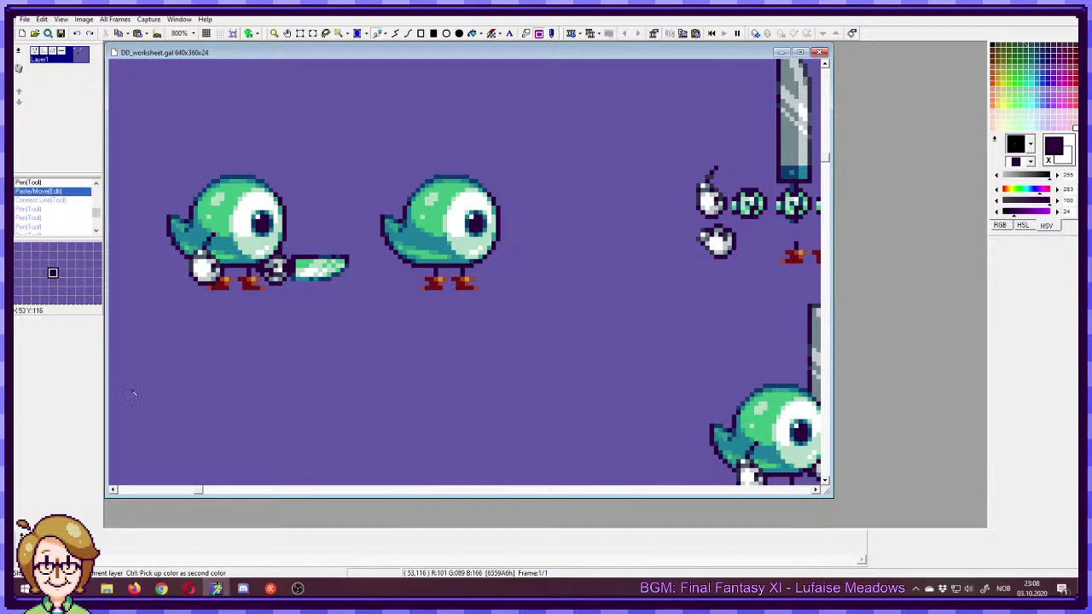
# - Try the sampled dark blue on outline pixels at both ends of the armless bird's underside and undo them
pyautogui.rightClick(473, 264)
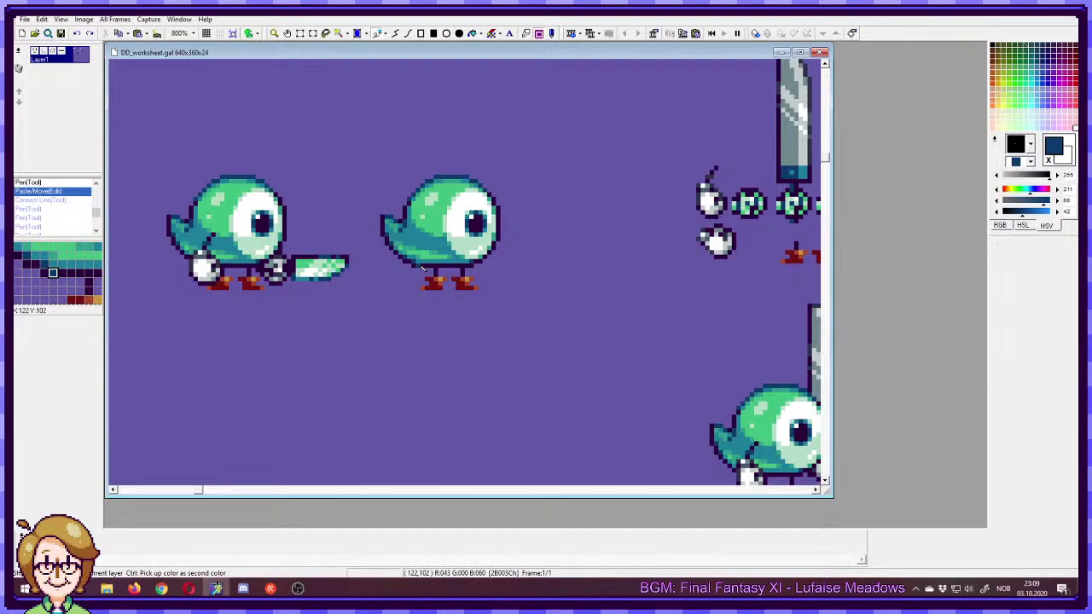
pyautogui.click(420, 265)
pyautogui.click(471, 264)
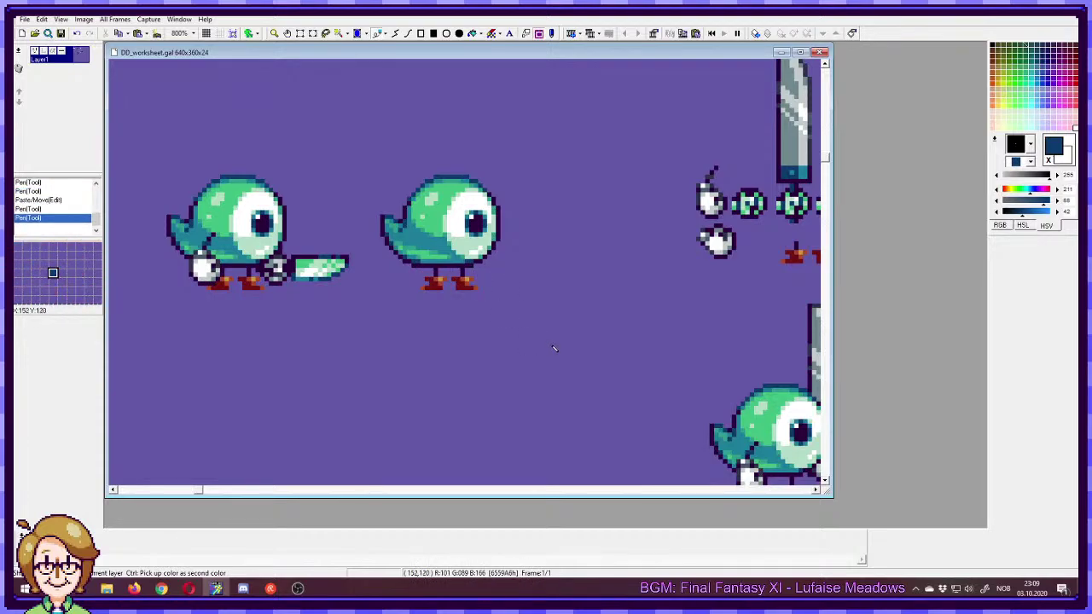
pyautogui.hotkey('ctrl', 'z')
pyautogui.hotkey('ctrl', 'z')
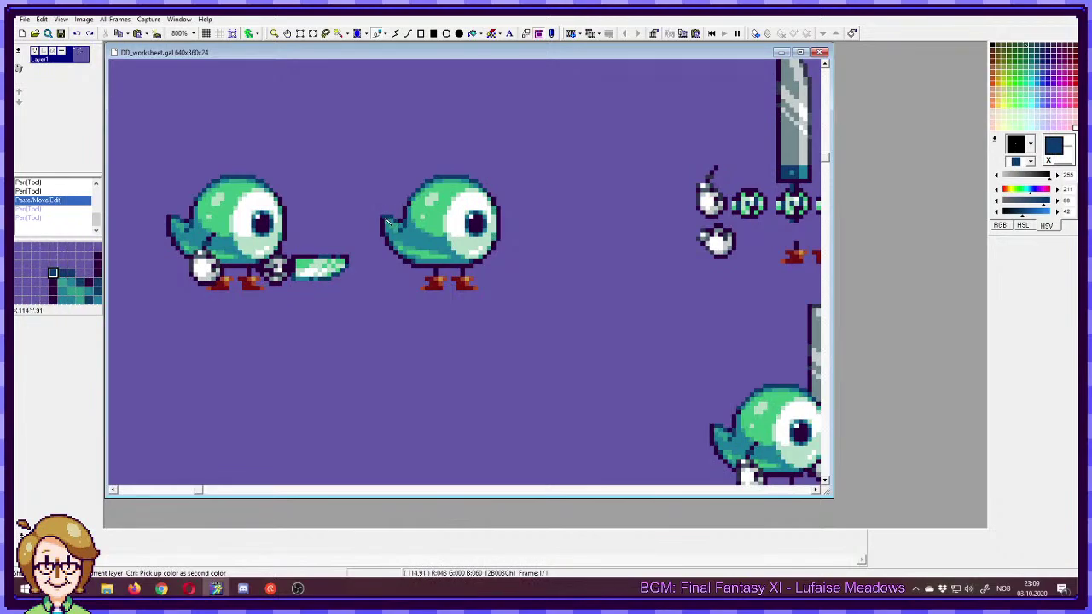
# - Retouch the tail-tip outlines of the armless bird and the knife-holding original with dark blue pixels
pyautogui.click(501, 326)
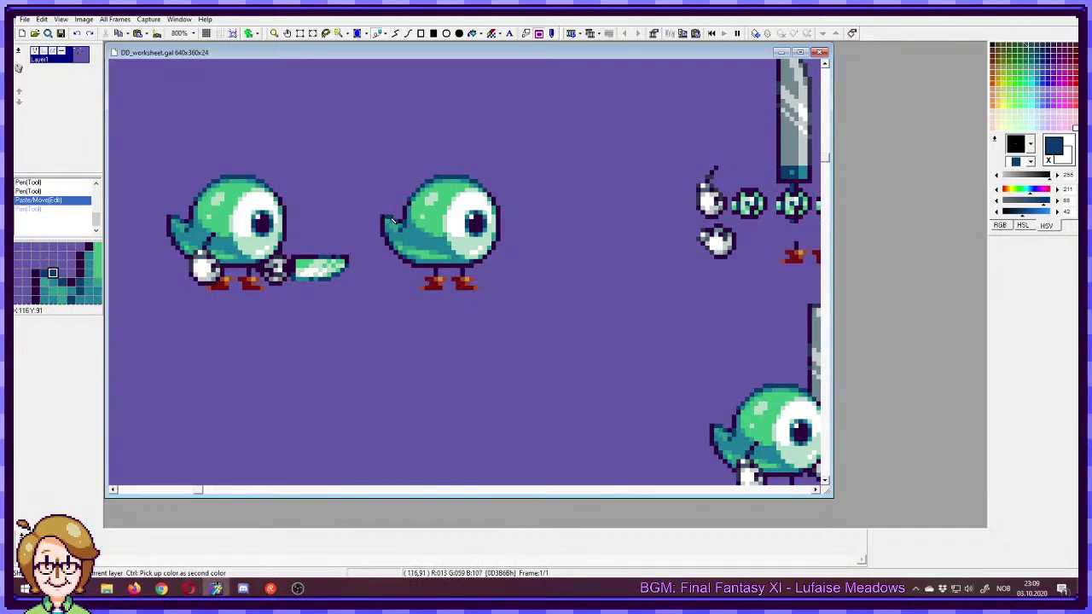
pyautogui.click(176, 221)
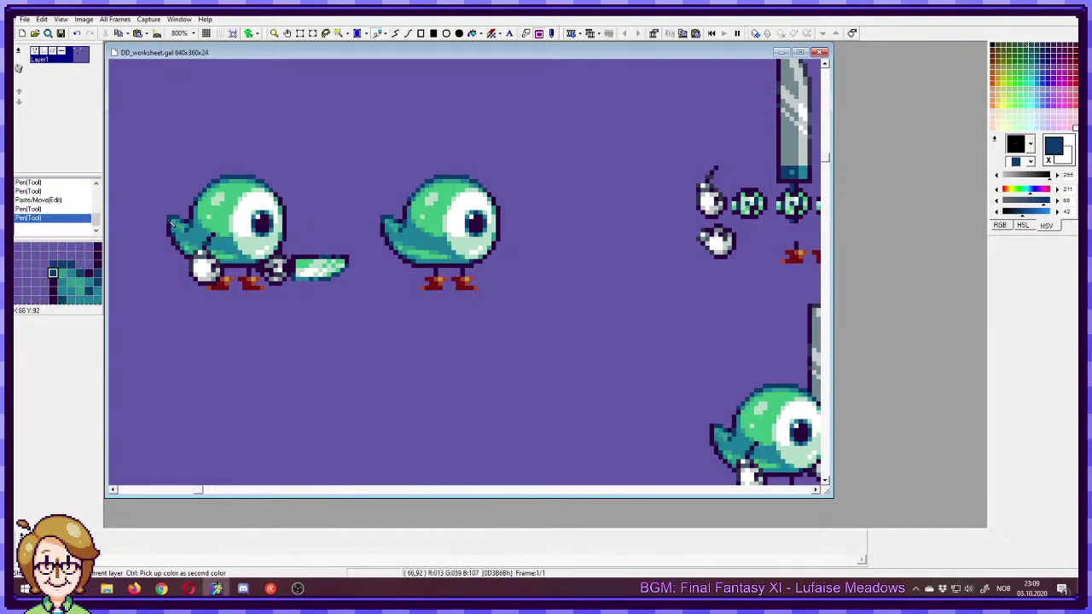
# - Copy the 37x36 pixel area with the retouched armless bird and paste it over the armless bird in the lower group
pyautogui.moveTo(367, 161); pyautogui.dragTo(532, 320)
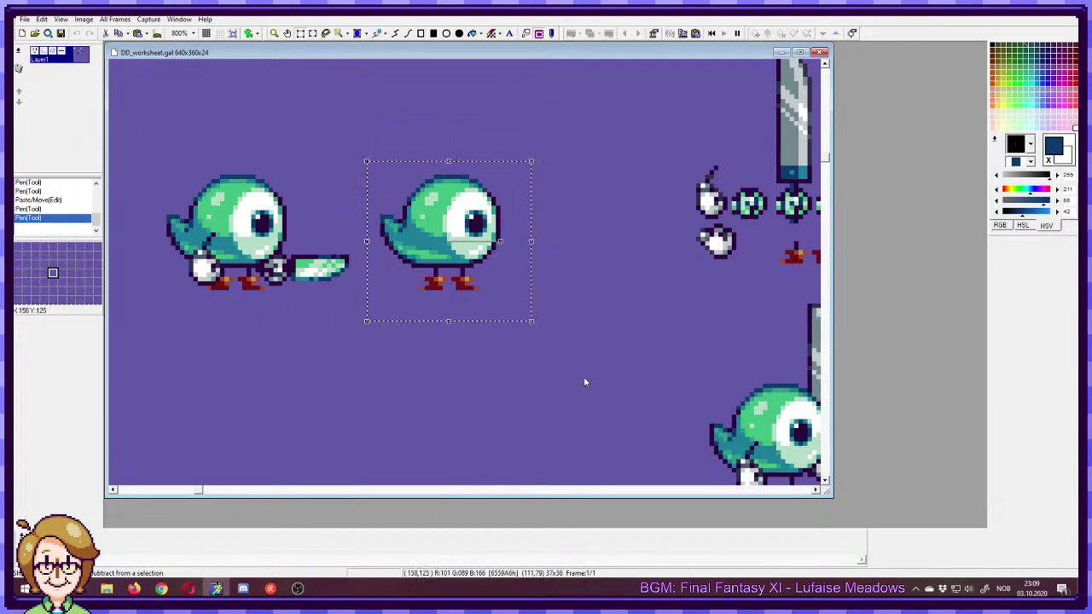
pyautogui.moveTo(587, 374); pyautogui.dragTo(389, 158)
pyautogui.moveTo(410, 334); pyautogui.dragTo(410, 136)
pyautogui.scroll(-1, 409, 139)
pyautogui.hotkey('ctrl', 'v')
pyautogui.moveTo(237, 159); pyautogui.dragTo(399, 263)
pyautogui.click(289, 177)
pyautogui.moveTo(289, 177); pyautogui.dragTo(412, 358)
pyautogui.moveTo(351, 141); pyautogui.dragTo(402, 358)
pyautogui.moveTo(508, 290)
pyautogui.mouseDown()
pyautogui.moveTo(510, 317)
pyautogui.moveTo(541, 321)
pyautogui.moveTo(528, 296)
pyautogui.mouseUp()
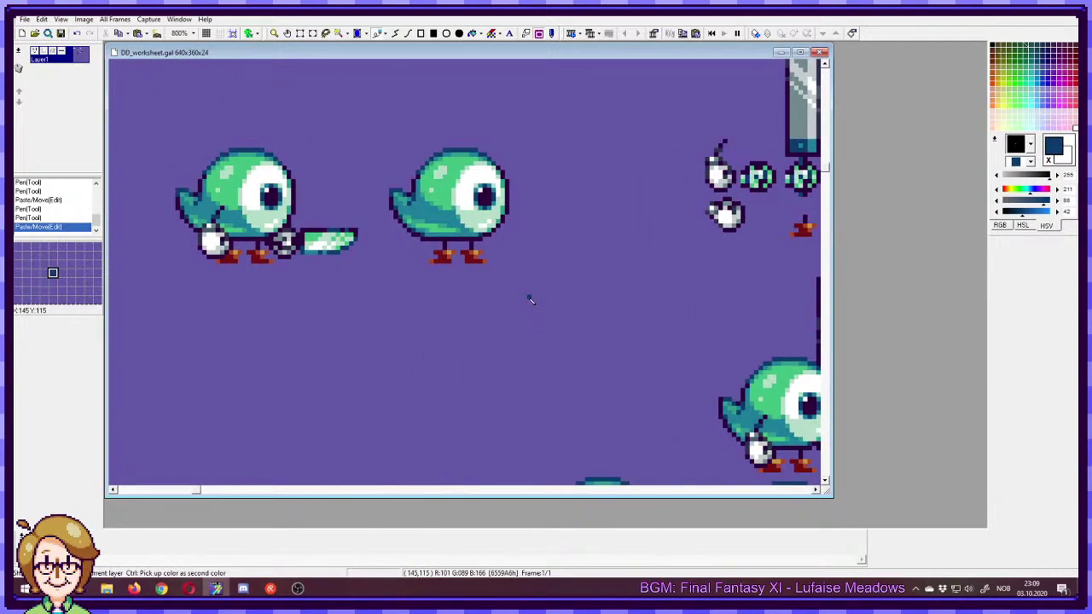
# - Duplicate the upper armless bird and place the copy in the empty space directly beneath it
pyautogui.rightClick(507, 187)
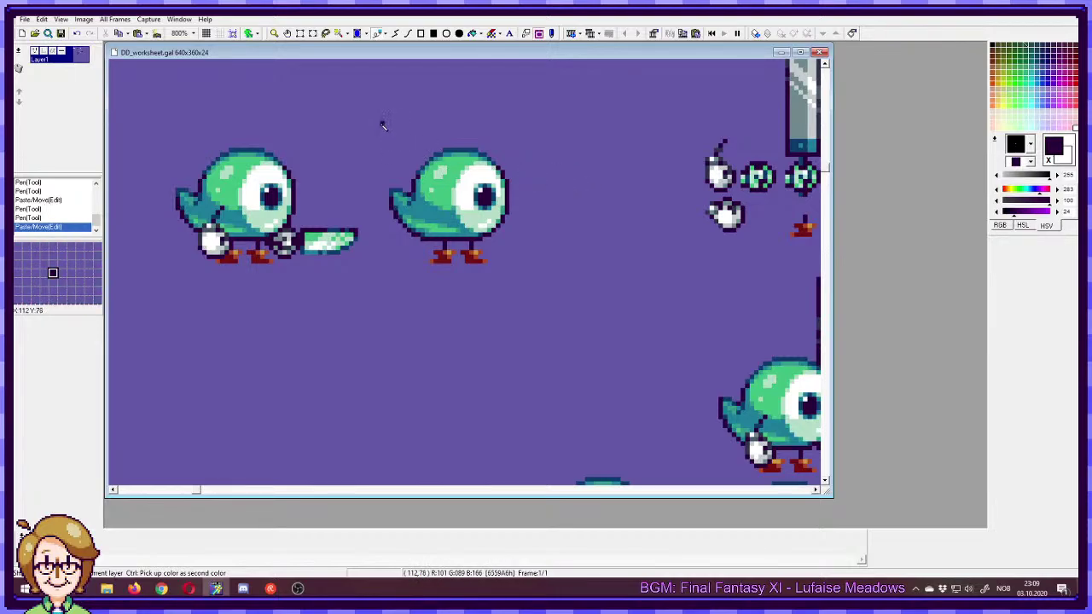
pyautogui.moveTo(380, 122); pyautogui.dragTo(531, 276)
pyautogui.moveTo(481, 202); pyautogui.dragTo(464, 378)
pyautogui.moveTo(549, 378); pyautogui.dragTo(461, 379)
pyautogui.moveTo(327, 399); pyautogui.dragTo(351, 385)
pyautogui.click(507, 334)
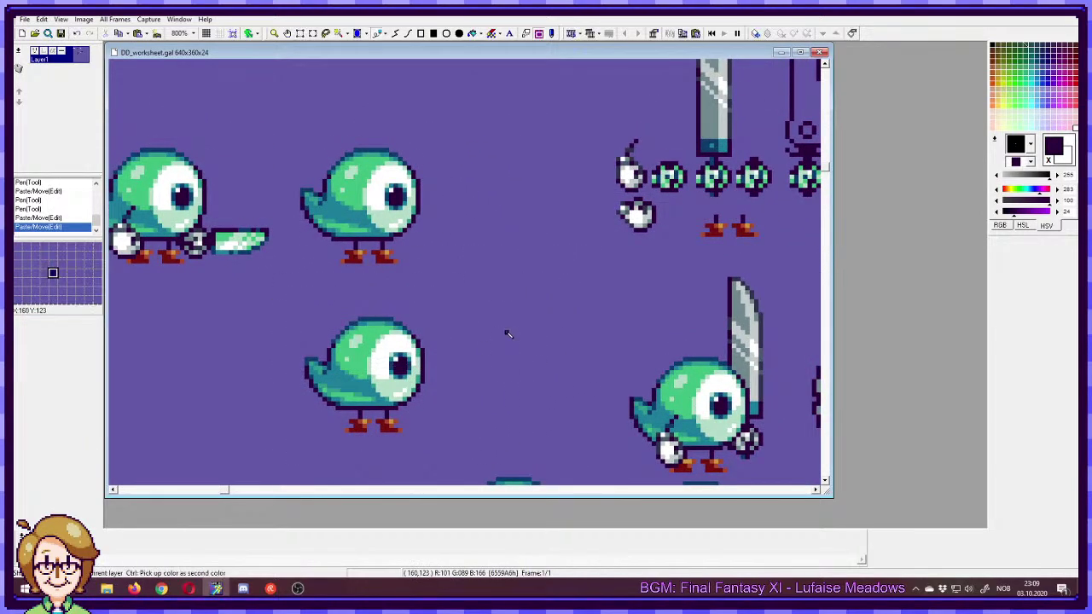
pyautogui.moveTo(470, 316); pyautogui.dragTo(530, 339)
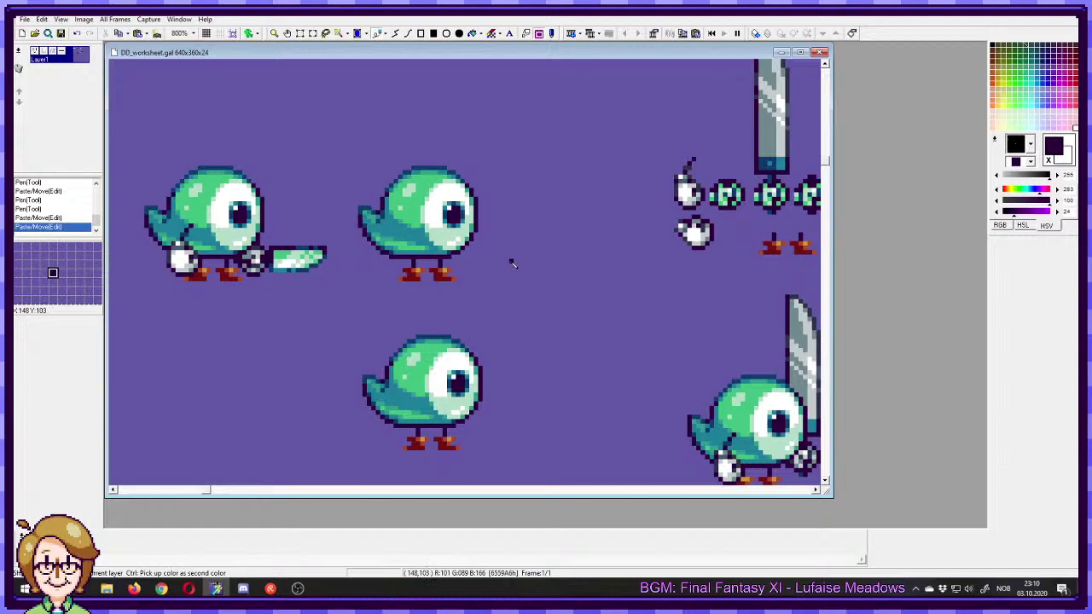
# - Try several straight dark purple diagonal lines across the upper armless bird and undo them
pyautogui.moveTo(510, 261); pyautogui.dragTo(505, 235)
pyautogui.moveTo(563, 302); pyautogui.dragTo(534, 268)
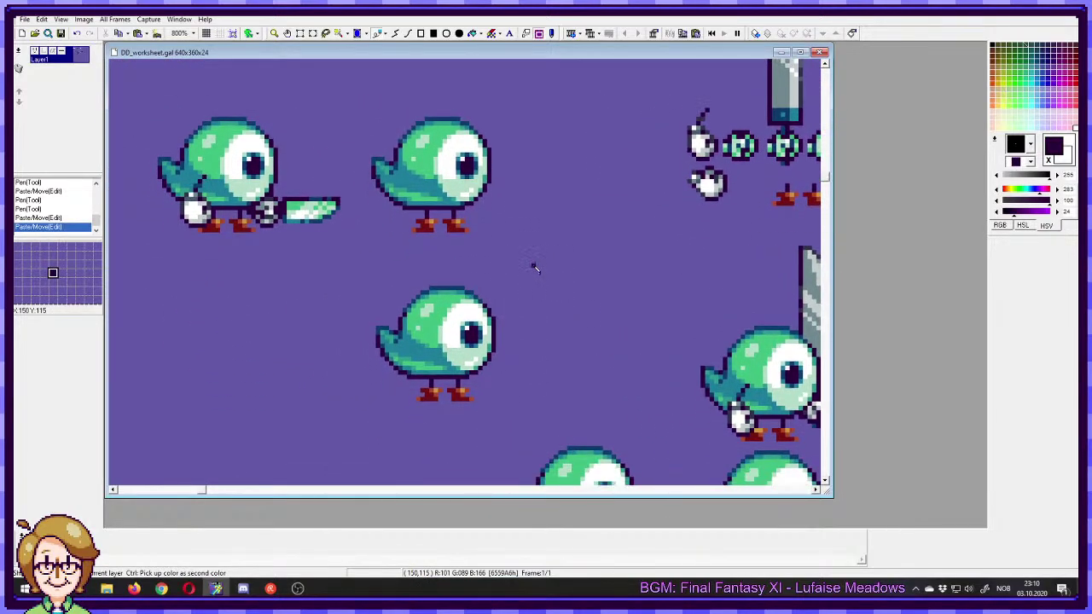
pyautogui.moveTo(523, 189); pyautogui.dragTo(514, 260)
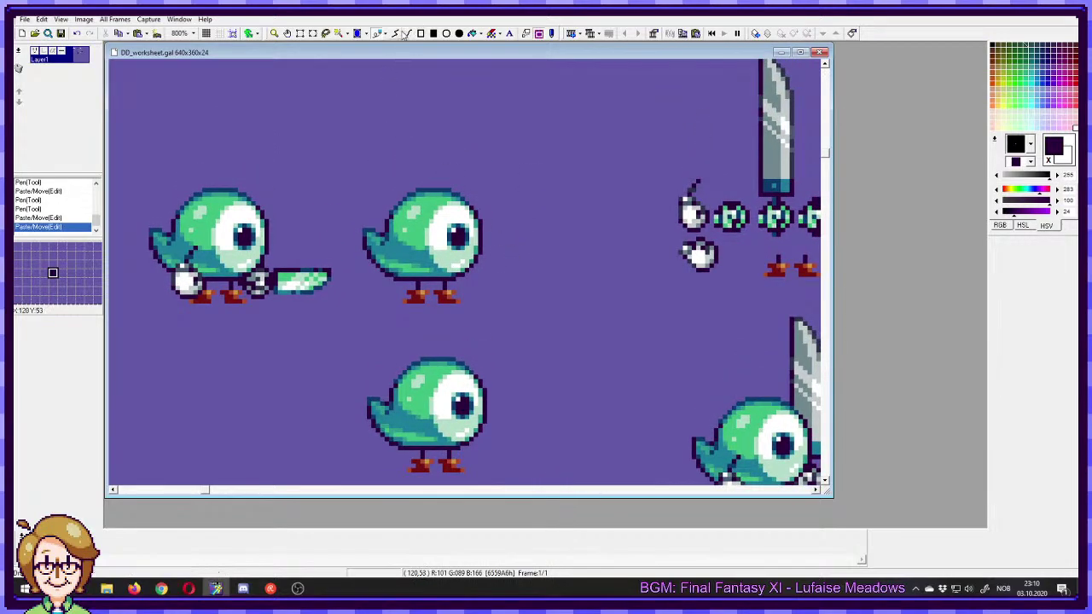
pyautogui.moveTo(513, 143); pyautogui.dragTo(384, 312)
pyautogui.hotkey('ctrl', 'z')
pyautogui.moveTo(511, 138); pyautogui.dragTo(395, 307)
pyautogui.hotkey('ctrl', 'z')
pyautogui.moveTo(531, 212); pyautogui.dragTo(351, 295)
pyautogui.hotkey('ctrl', 'z')
pyautogui.moveTo(579, 181)
pyautogui.mouseDown()
pyautogui.moveTo(519, 229)
pyautogui.moveTo(359, 289)
pyautogui.mouseUp()
pyautogui.hotkey('ctrl', 'z')
# - Draw a straight dark purple diagonal line about 40 pixels wide above the upper armless bird and shift it between the two upper birds
pyautogui.moveTo(610, 83); pyautogui.dragTo(444, 169)
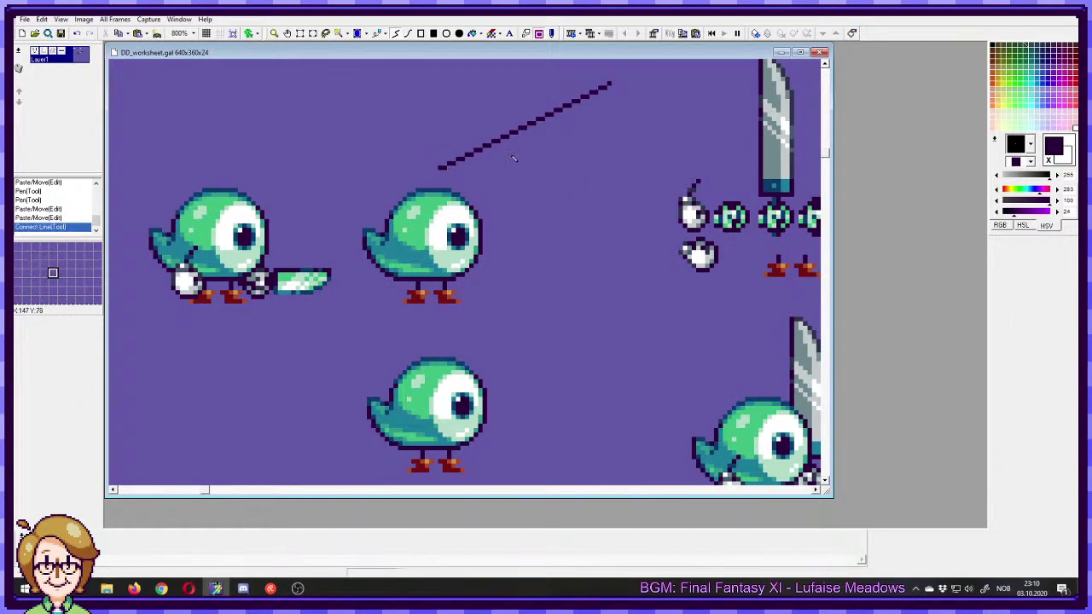
pyautogui.click(377, 34)
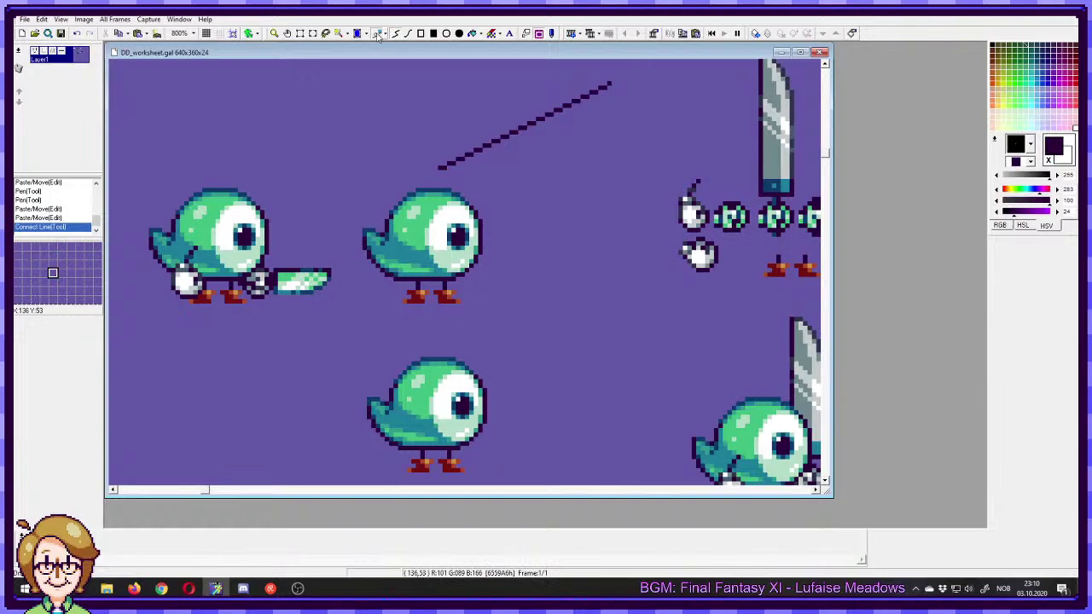
pyautogui.click(613, 83)
pyautogui.click(300, 33)
pyautogui.moveTo(397, 71)
pyautogui.mouseDown()
pyautogui.moveTo(667, 167)
pyautogui.moveTo(671, 178)
pyautogui.mouseUp()
pyautogui.moveTo(550, 144)
pyautogui.mouseDown()
pyautogui.moveTo(440, 251)
pyautogui.moveTo(478, 255)
pyautogui.moveTo(561, 122)
pyautogui.moveTo(431, 136)
pyautogui.mouseUp()
pyautogui.press('Escape')
pyautogui.press('i')
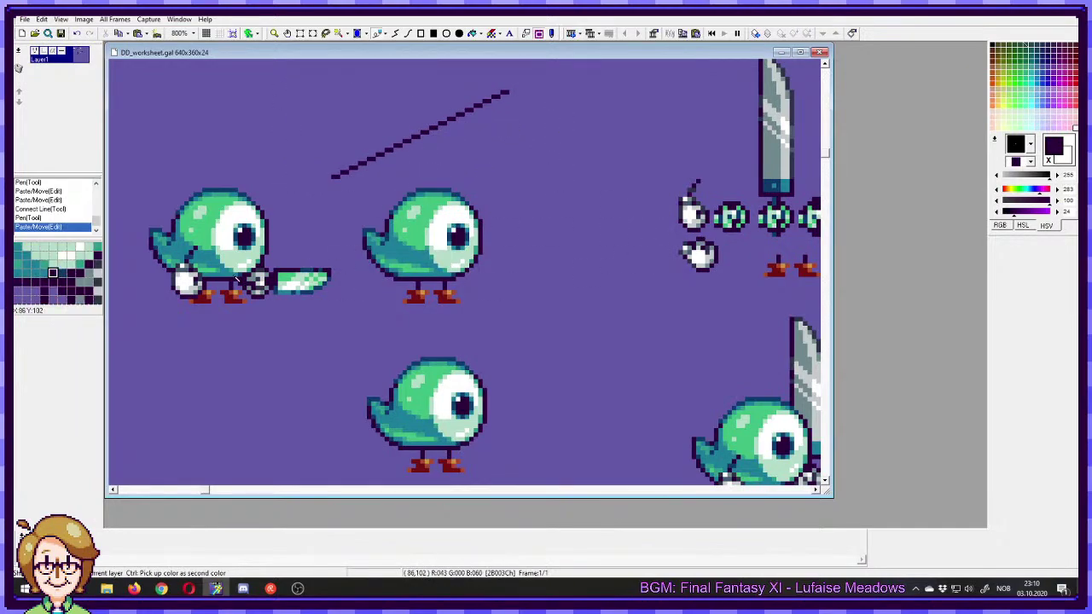
# - Copy the white hand of the knife-holding bird into empty space and erase its stray pixels with the background purple
pyautogui.moveTo(172, 264)
pyautogui.mouseDown()
pyautogui.moveTo(208, 302)
pyautogui.moveTo(507, 223)
pyautogui.moveTo(629, 161)
pyautogui.moveTo(604, 160)
pyautogui.mouseUp()
pyautogui.rightClick(629, 161)
pyautogui.click(587, 162)
pyautogui.click(612, 189)
# - Move the cleaned white hand into the row of loose hands, beside the existing white one
pyautogui.moveTo(561, 144); pyautogui.dragTo(679, 240)
pyautogui.hotkey('ctrl', 'z')
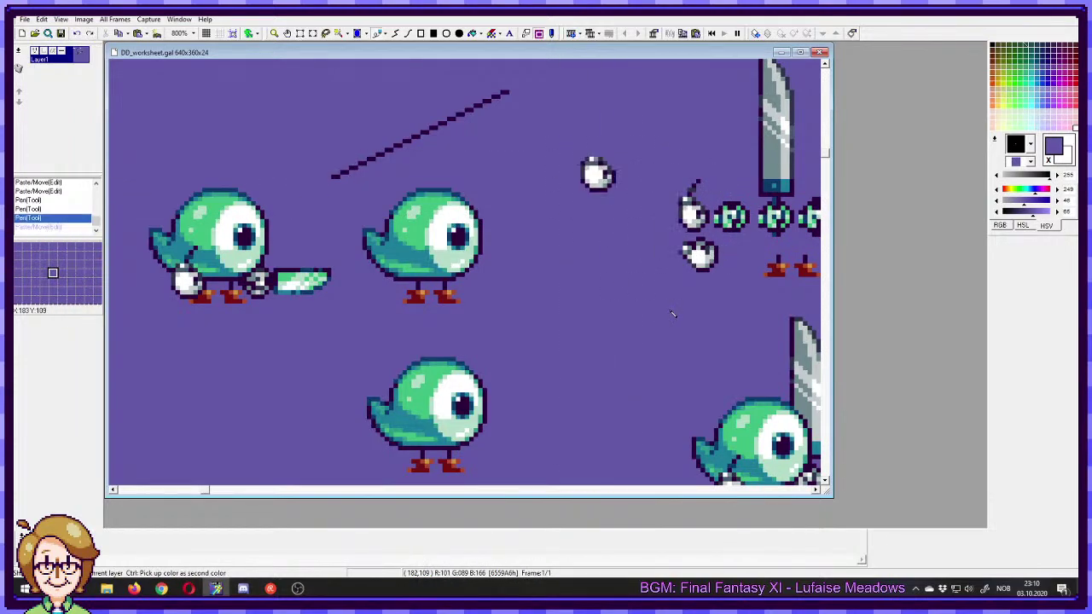
pyautogui.hotkey('ctrl', 'y')
pyautogui.hotkey('ctrl', 'z')
pyautogui.moveTo(575, 151); pyautogui.dragTo(653, 231)
pyautogui.moveTo(612, 193); pyautogui.dragTo(655, 215)
pyautogui.click(691, 282)
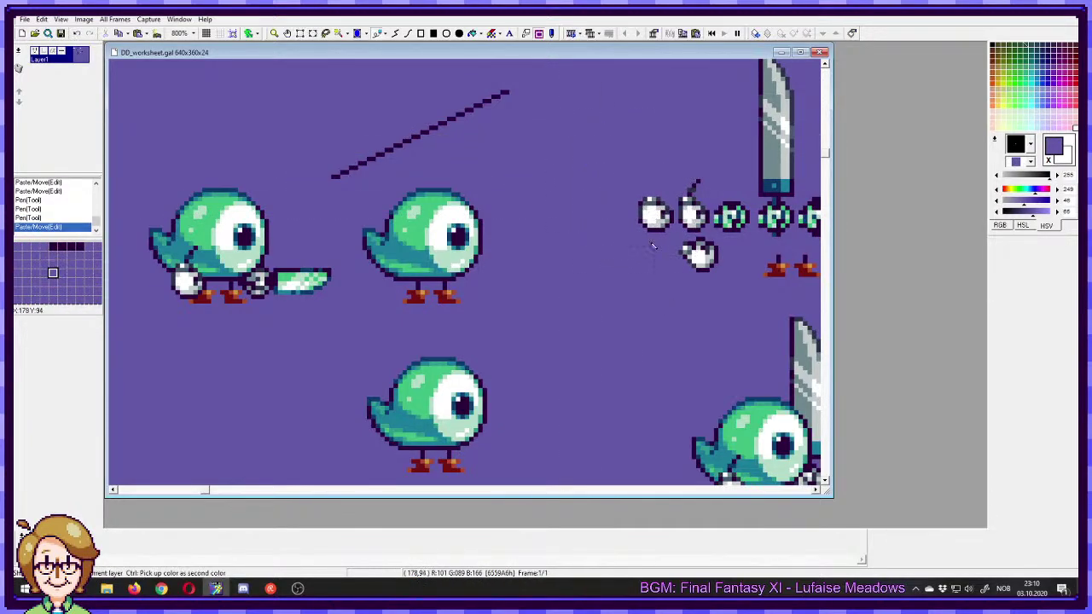
pyautogui.moveTo(629, 179); pyautogui.dragTo(678, 237)
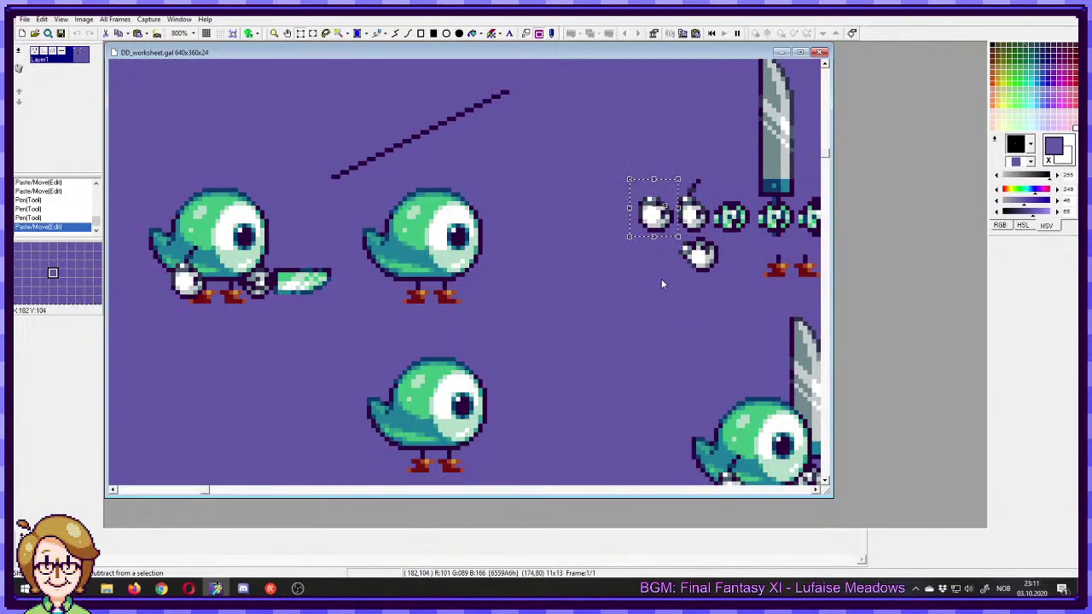
pyautogui.moveTo(629, 183); pyautogui.dragTo(673, 237)
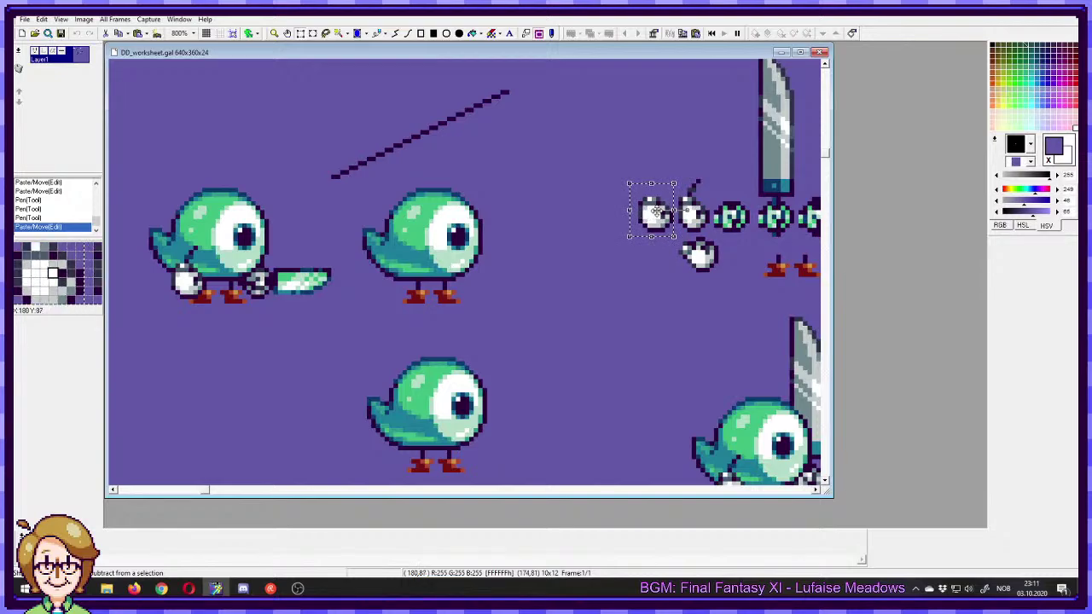
pyautogui.moveTo(658, 218)
pyautogui.mouseDown()
pyautogui.moveTo(642, 210)
pyautogui.moveTo(657, 218)
pyautogui.mouseUp()
pyautogui.rightClick(597, 166)
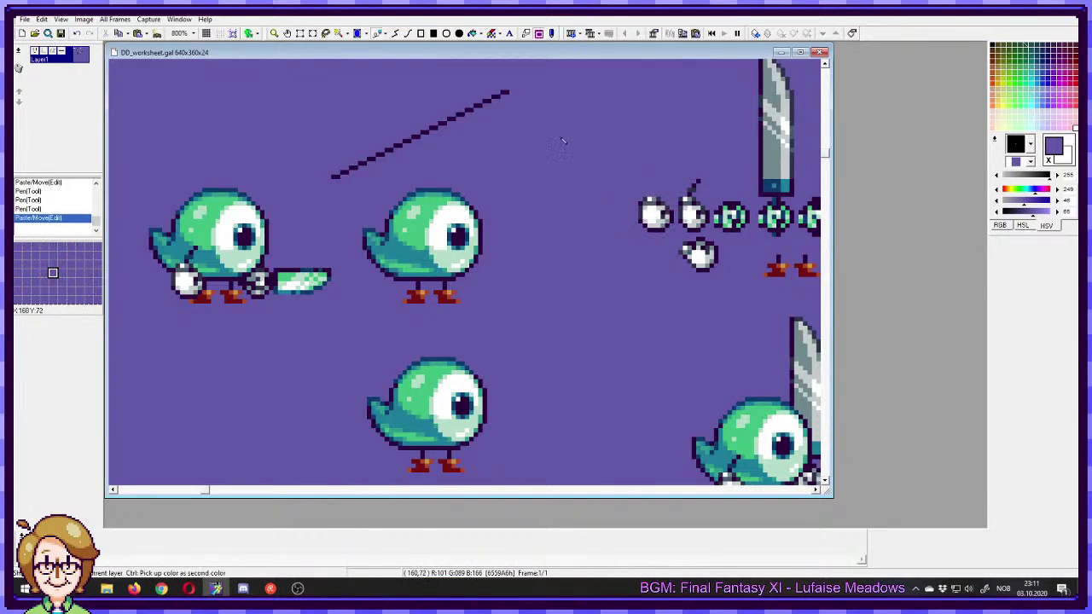
# - Try sketching a slanted sword outline in sampled dark purple beside the diagonal line and undo all its strokes
pyautogui.keyDown('ctrl'); pyautogui.click(488, 102); pyautogui.keyUp('ctrl')
pyautogui.moveTo(538, 114)
pyautogui.mouseDown()
pyautogui.moveTo(584, 182)
pyautogui.moveTo(559, 196)
pyautogui.moveTo(586, 184)
pyautogui.moveTo(570, 186)
pyautogui.mouseUp()
pyautogui.click(579, 194)
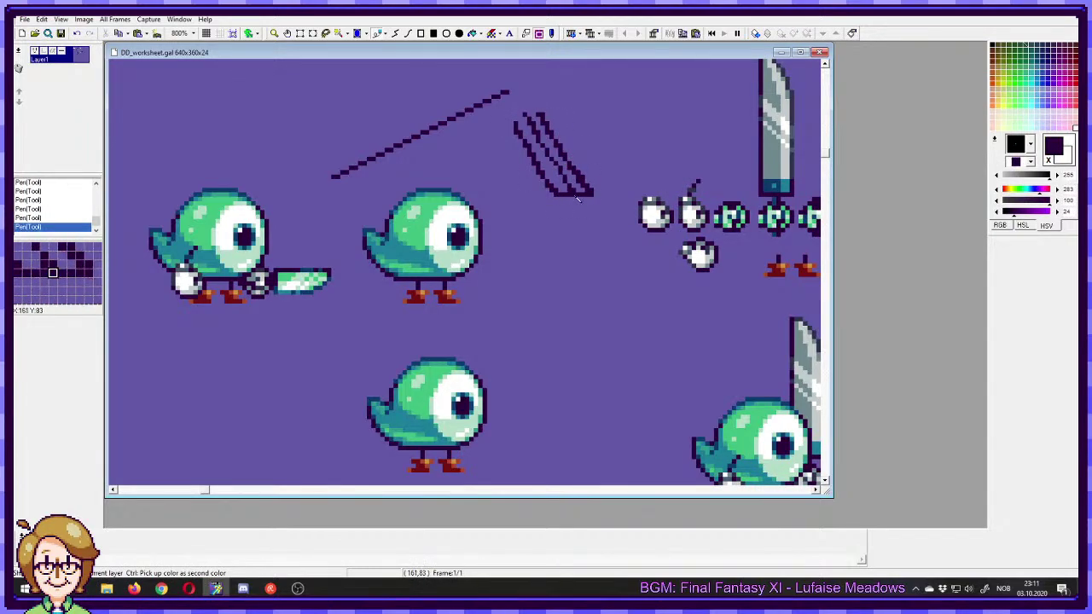
pyautogui.moveTo(540, 114)
pyautogui.mouseDown()
pyautogui.moveTo(514, 116)
pyautogui.moveTo(512, 130)
pyautogui.mouseUp()
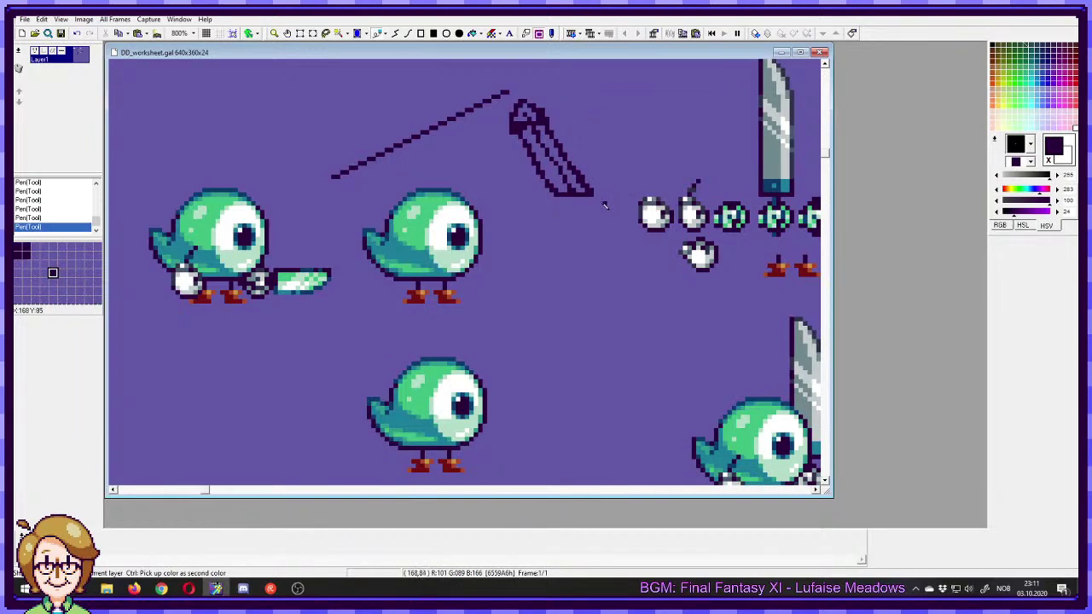
pyautogui.hotkey('ctrl', 'z')
pyautogui.hotkey('ctrl', 'z')
pyautogui.hotkey('ctrl', 'z')
pyautogui.hotkey('ctrl', 'z')
pyautogui.hotkey('ctrl', 'z')
pyautogui.hotkey('ctrl', 'z')
pyautogui.hotkey('ctrl', 'z')
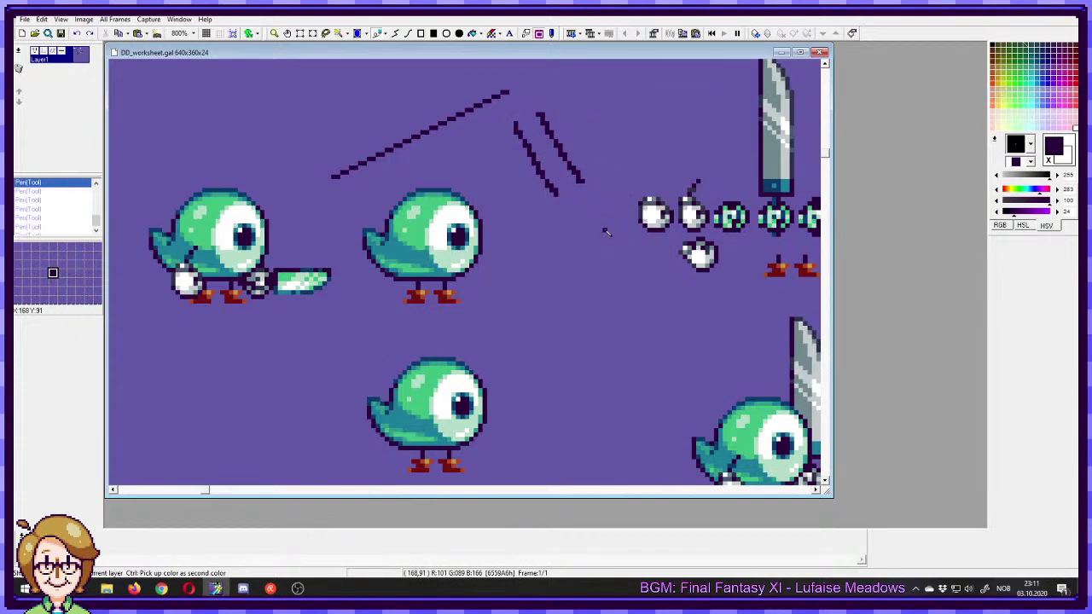
pyautogui.hotkey('ctrl', 'z')
pyautogui.hotkey('ctrl', 'z')
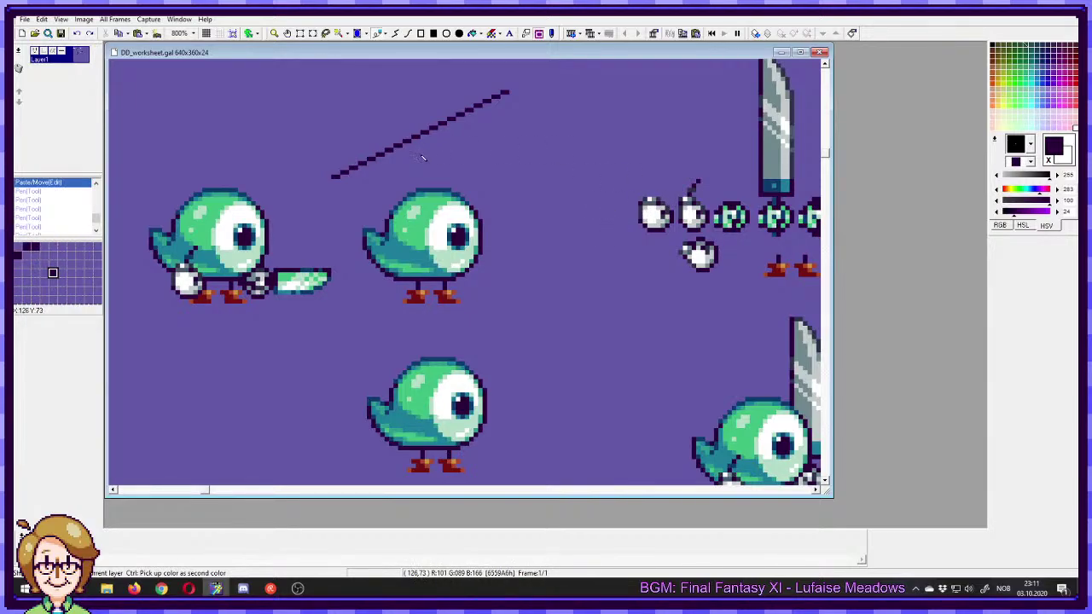
# - Copy the cleaned white hand into the empty space above the row of loose hands
pyautogui.moveTo(611, 179); pyautogui.dragTo(679, 237)
pyautogui.moveTo(665, 216); pyautogui.dragTo(583, 184)
pyautogui.click(548, 110)
pyautogui.moveTo(509, 134); pyautogui.dragTo(602, 163)
pyautogui.moveTo(602, 164); pyautogui.dragTo(598, 293)
pyautogui.moveTo(567, 248); pyautogui.dragTo(550, 236)
pyautogui.click(503, 174)
# - Try moving the diagonal line onto the copied hand with the hand in front, and undo both changes
pyautogui.moveTo(516, 185); pyautogui.dragTo(305, 318)
pyautogui.moveTo(349, 283); pyautogui.dragTo(531, 242)
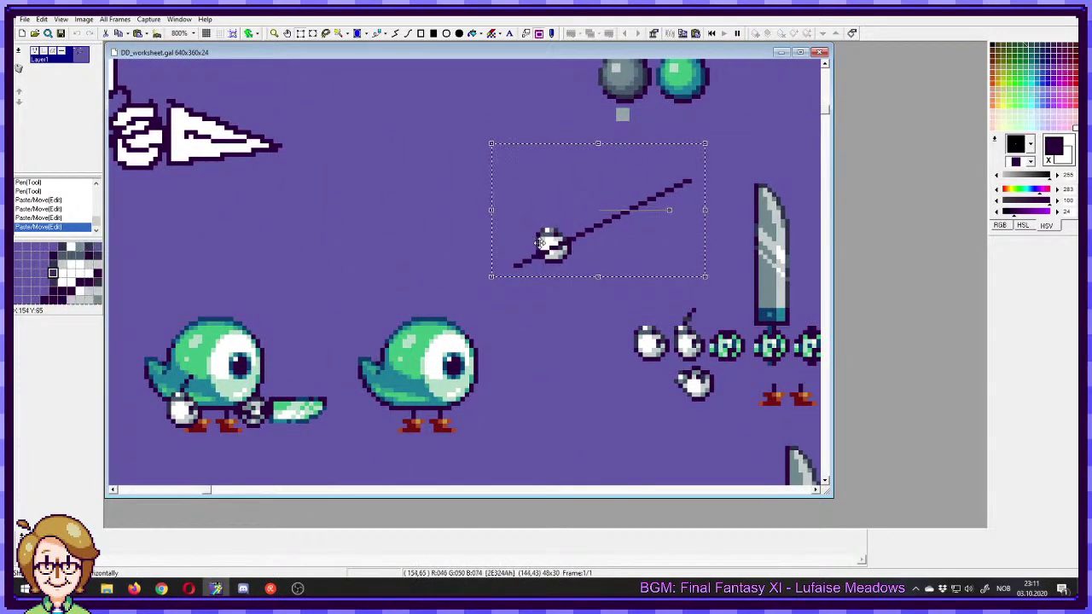
pyautogui.moveTo(530, 243); pyautogui.dragTo(534, 244)
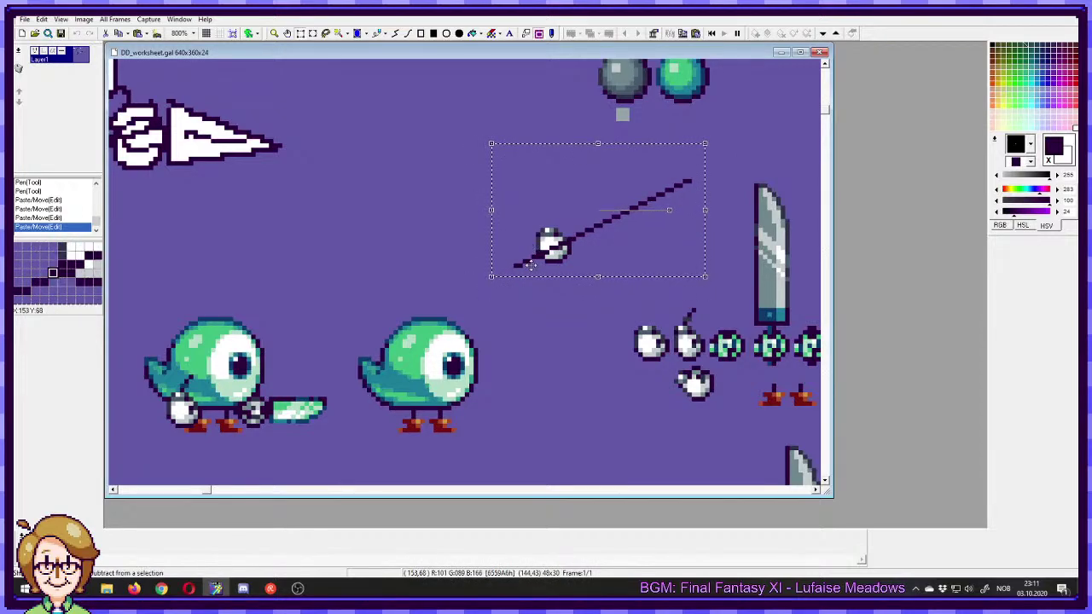
pyautogui.click(535, 282)
pyautogui.moveTo(622, 303); pyautogui.dragTo(556, 254)
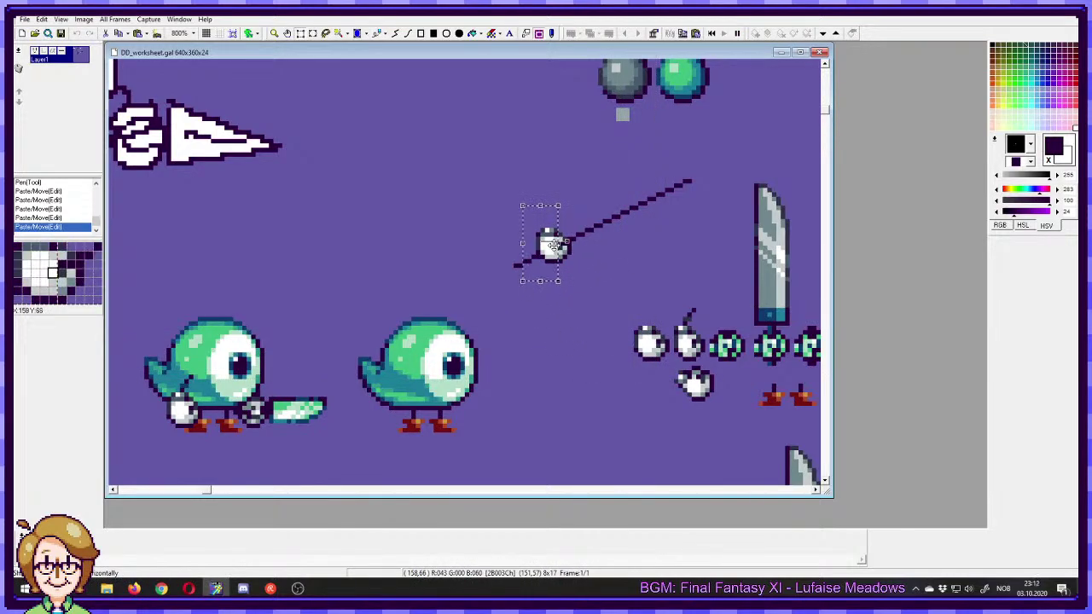
pyautogui.click(607, 309)
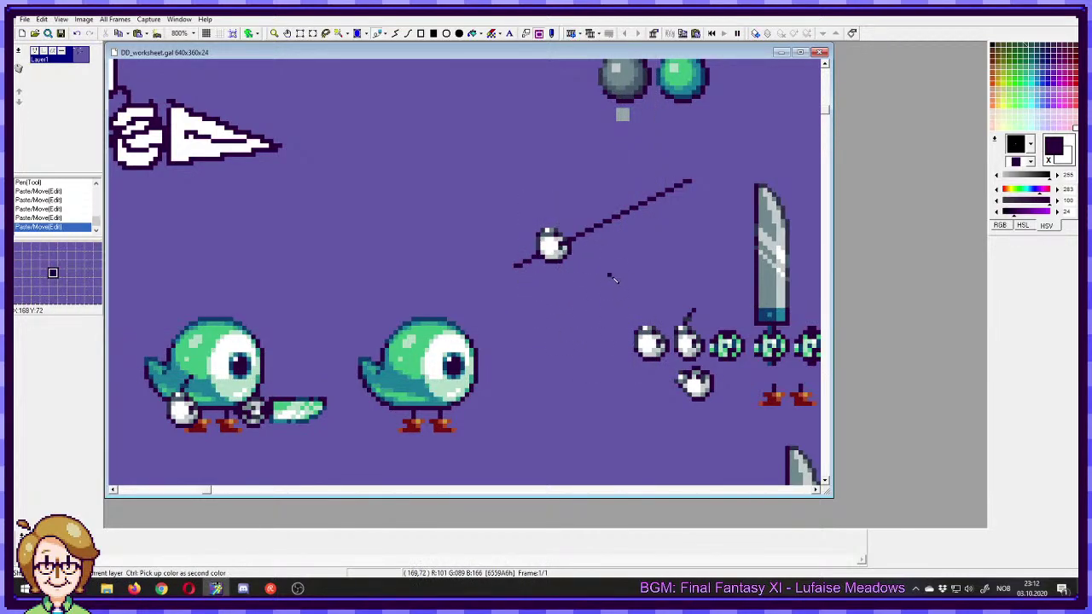
pyautogui.hotkey('ctrl', 'z')
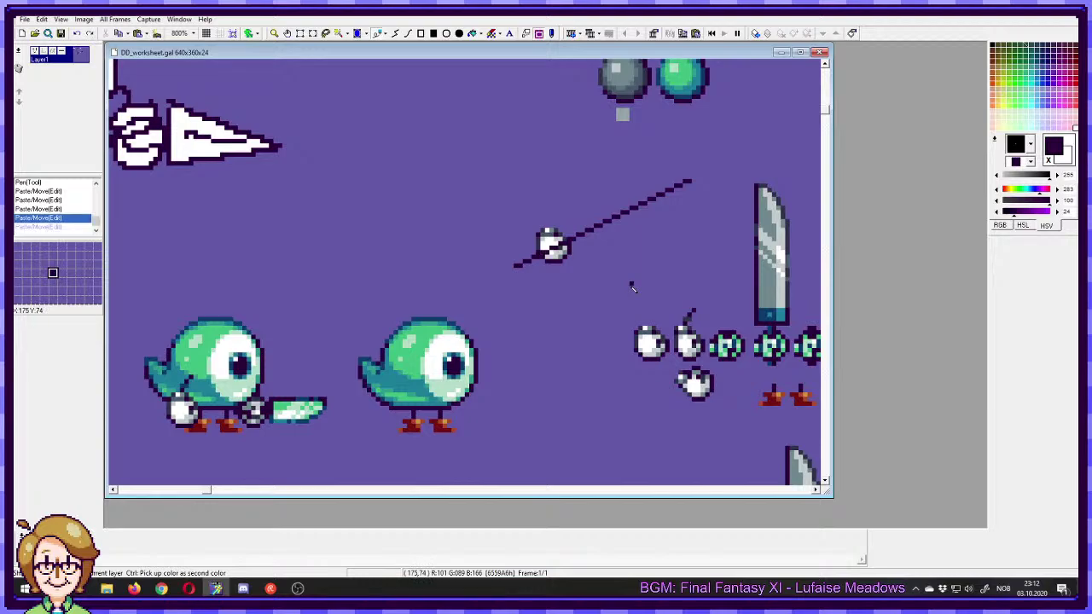
pyautogui.hotkey('ctrl', 'z')
# - Move the diagonal line onto the copied hand again and bring the hand in front so it grips the lower part
pyautogui.moveTo(313, 153); pyautogui.dragTo(511, 312)
pyautogui.moveTo(465, 275); pyautogui.dragTo(634, 234)
pyautogui.moveTo(628, 307); pyautogui.dragTo(563, 255)
pyautogui.click(594, 312)
pyautogui.hotkey('ctrl', 'z')
pyautogui.moveTo(602, 290); pyautogui.dragTo(552, 256)
# - Move the hand and diagonal line together to the space directly above the armless bird
pyautogui.moveTo(723, 156); pyautogui.dragTo(473, 286)
pyautogui.moveTo(577, 246); pyautogui.dragTo(440, 251)
pyautogui.press('p')
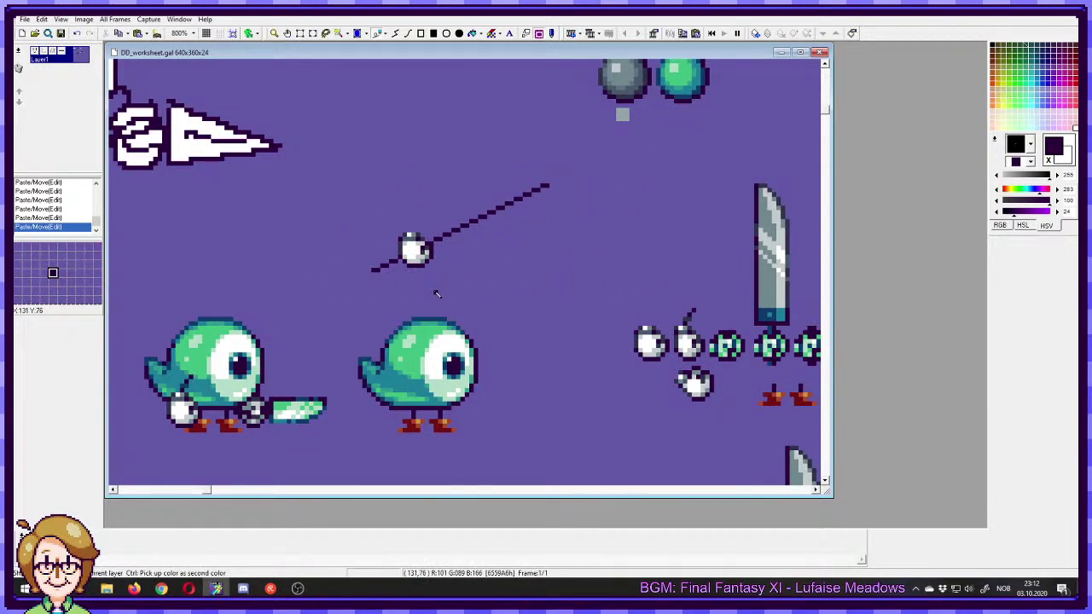
# - Try adjusting the lower end of the line behind the hand by moving it and redrawing the line
pyautogui.moveTo(366, 249); pyautogui.dragTo(393, 282)
pyautogui.click(550, 275)
pyautogui.hotkey('ctrl', 'z')
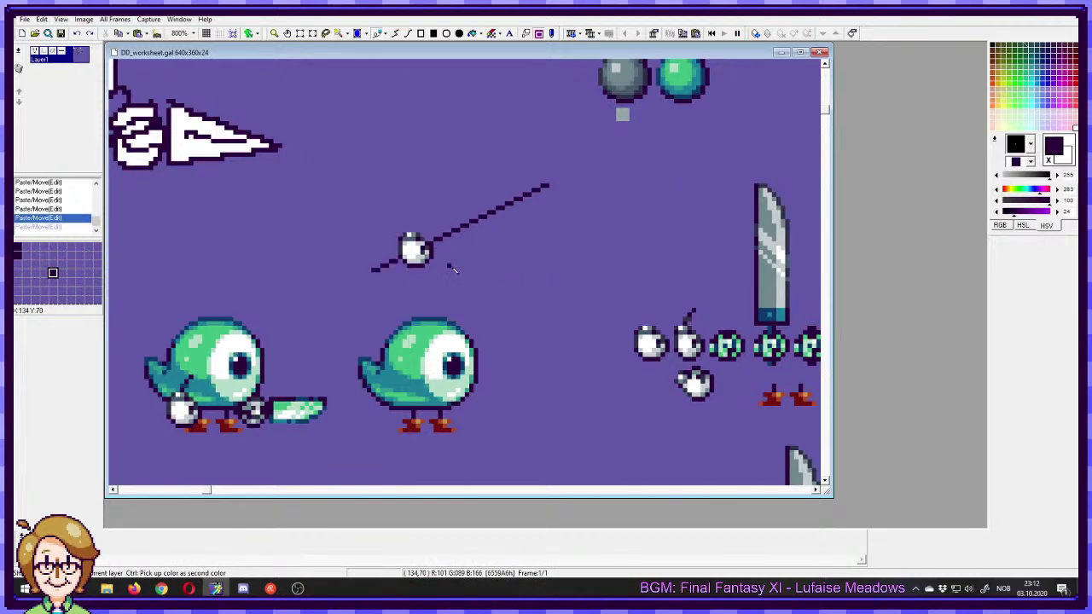
pyautogui.moveTo(548, 185); pyautogui.dragTo(375, 273)
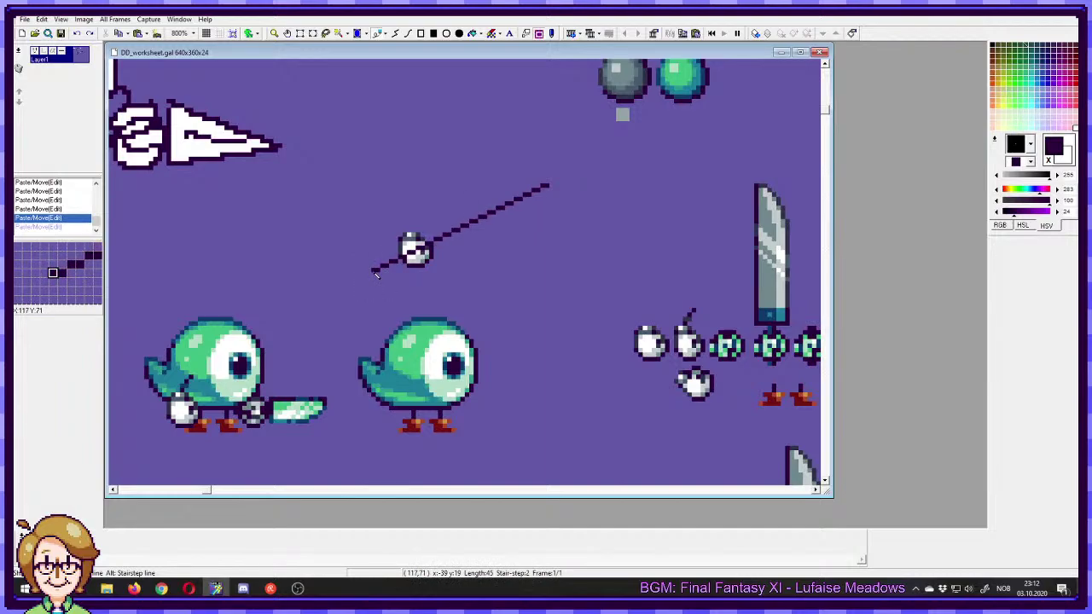
pyautogui.moveTo(375, 273)
pyautogui.mouseDown()
pyautogui.moveTo(398, 281)
pyautogui.moveTo(396, 272)
pyautogui.mouseUp()
pyautogui.hotkey('ctrl', 'z')
pyautogui.press('p')
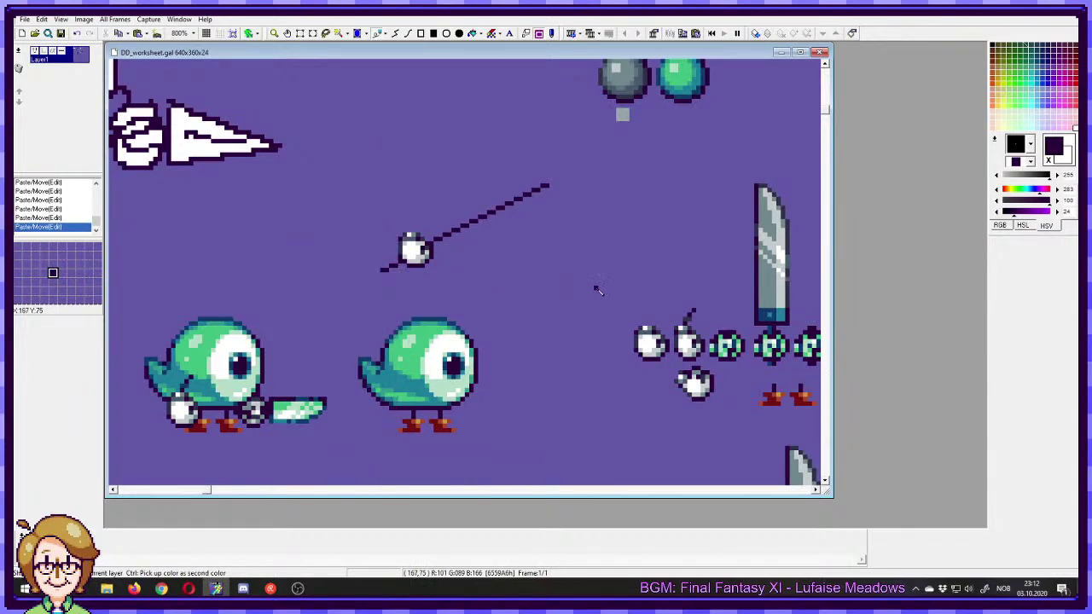
# - Try an edit on the whole hand-and-line piece and undo it together with the adjustment of the line's lower end
pyautogui.moveTo(362, 290); pyautogui.dragTo(567, 153)
pyautogui.click(82, 21)
pyautogui.click(82, 21)
pyautogui.click(83, 22)
pyautogui.click(47, 32)
pyautogui.click(571, 347)
pyautogui.hotkey('ctrl', 'z')
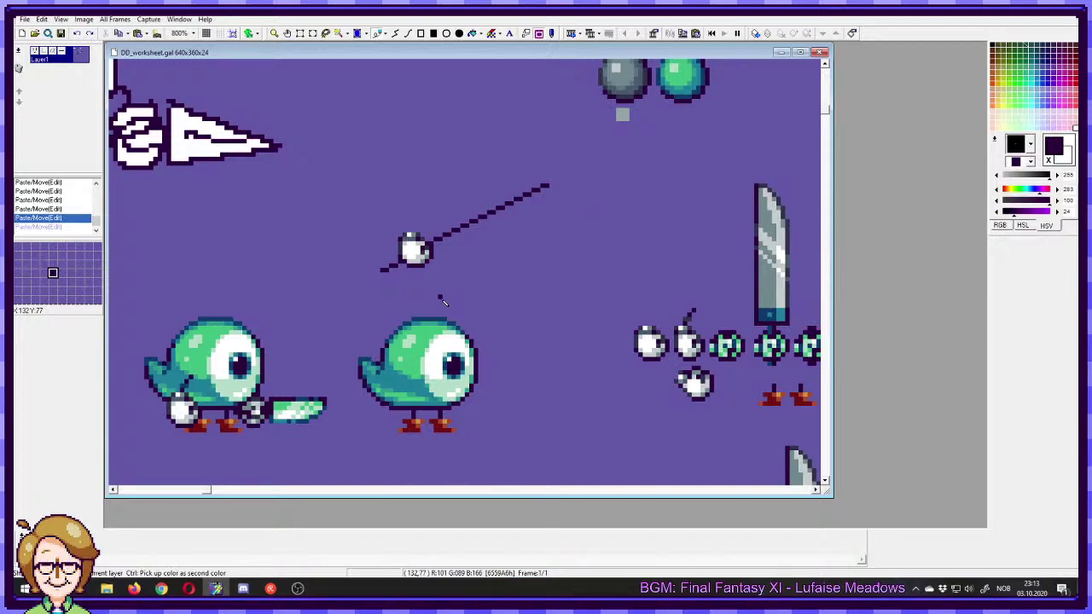
pyautogui.hotkey('ctrl', 'z')
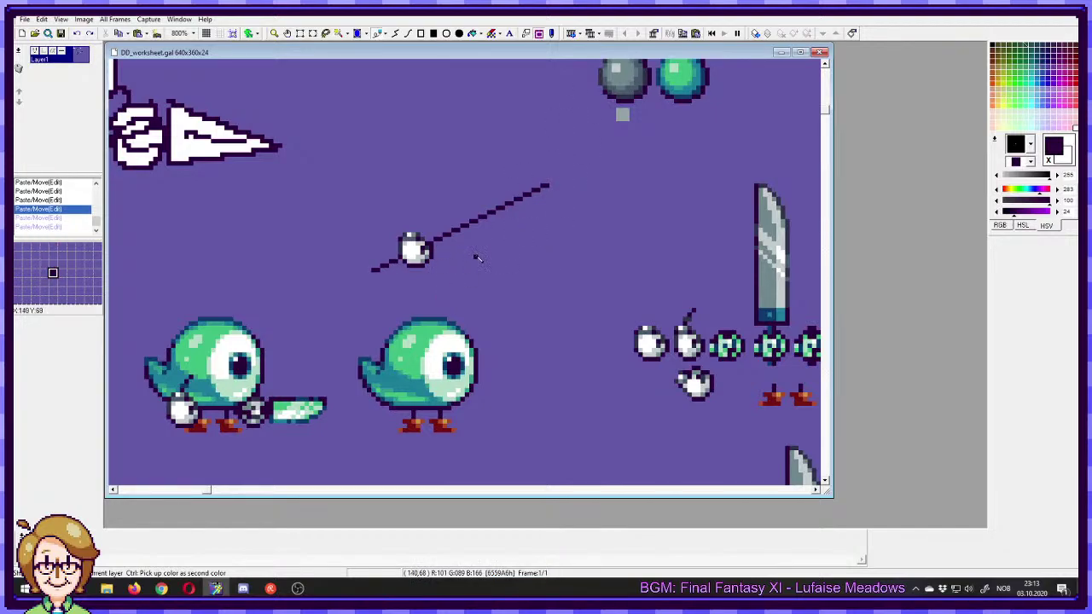
# - Thicken the diagonal line with dark purple pixels along its underside, from the tip past the hand to the lower end
pyautogui.click(445, 248)
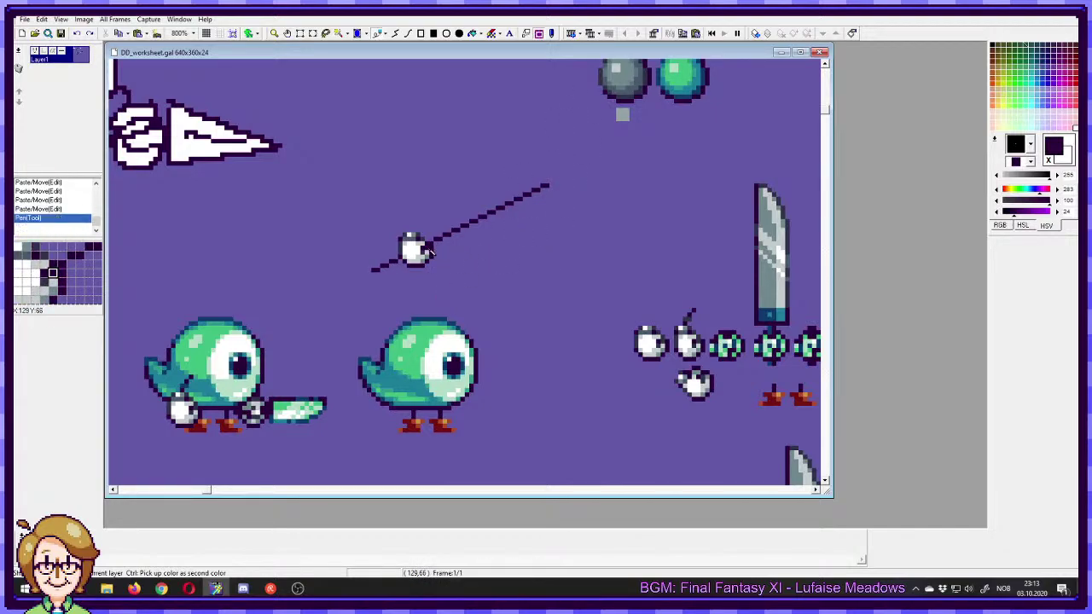
pyautogui.click(441, 248)
pyautogui.click(453, 244)
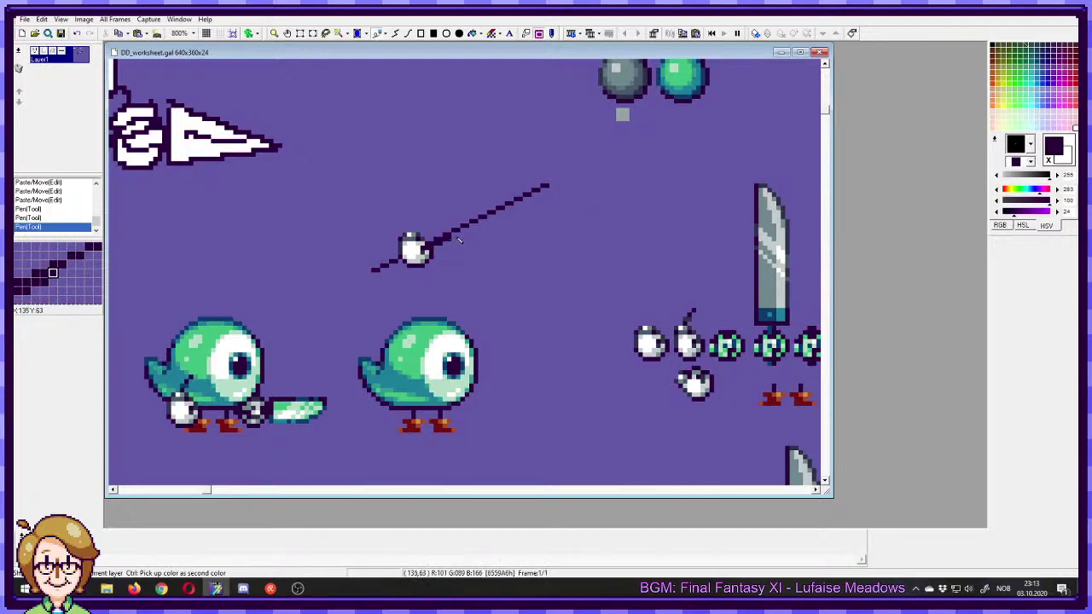
pyautogui.click(465, 240)
pyautogui.click(469, 232)
pyautogui.click(477, 227)
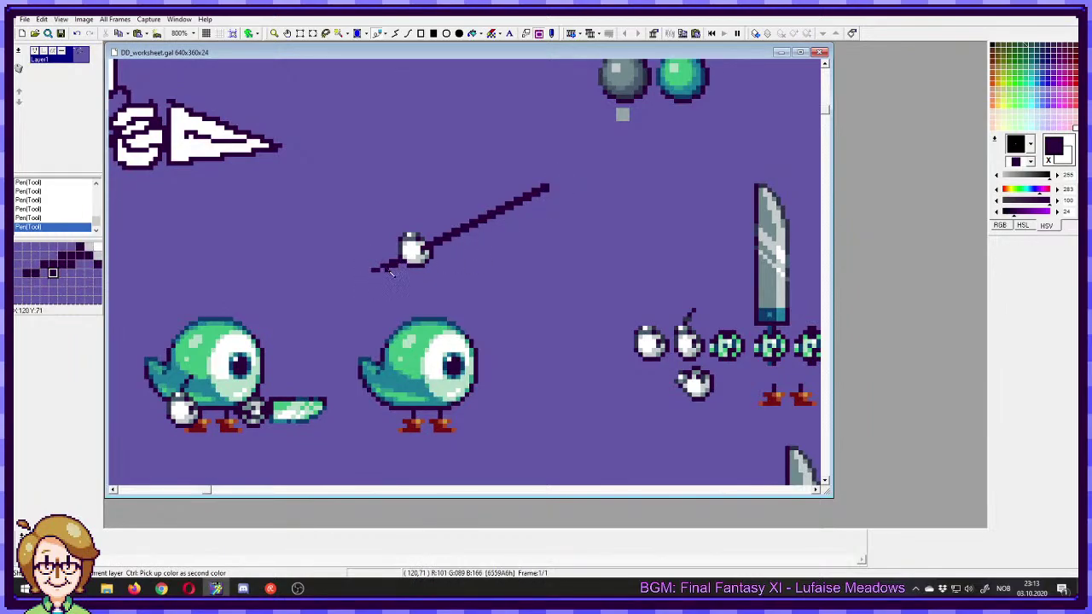
pyautogui.moveTo(382, 274); pyautogui.dragTo(374, 276)
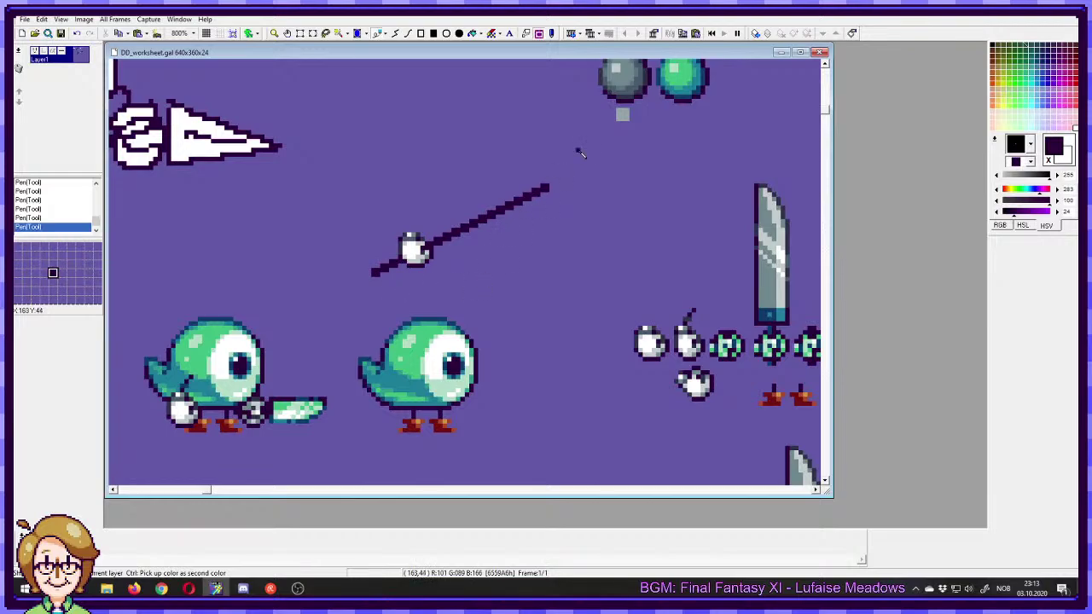
# - Move the hand with the thickened line about 10 pixels towards the knife-holding bird and slightly down
pyautogui.moveTo(573, 159); pyautogui.dragTo(322, 280)
pyautogui.moveTo(430, 261)
pyautogui.mouseDown()
pyautogui.moveTo(358, 275)
pyautogui.moveTo(386, 269)
pyautogui.mouseUp()
pyautogui.press('p')
# - Draw a straight line in the large blade's sampled grey along the thin sword's upper edge, from tip to hand
pyautogui.rightClick(770, 223)
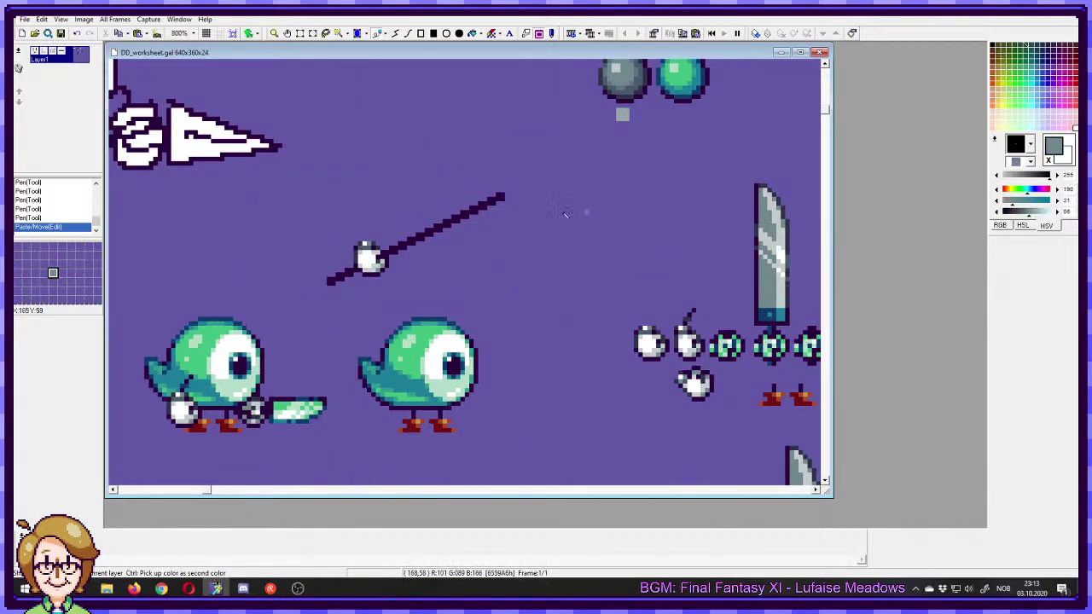
pyautogui.moveTo(501, 198); pyautogui.dragTo(384, 260)
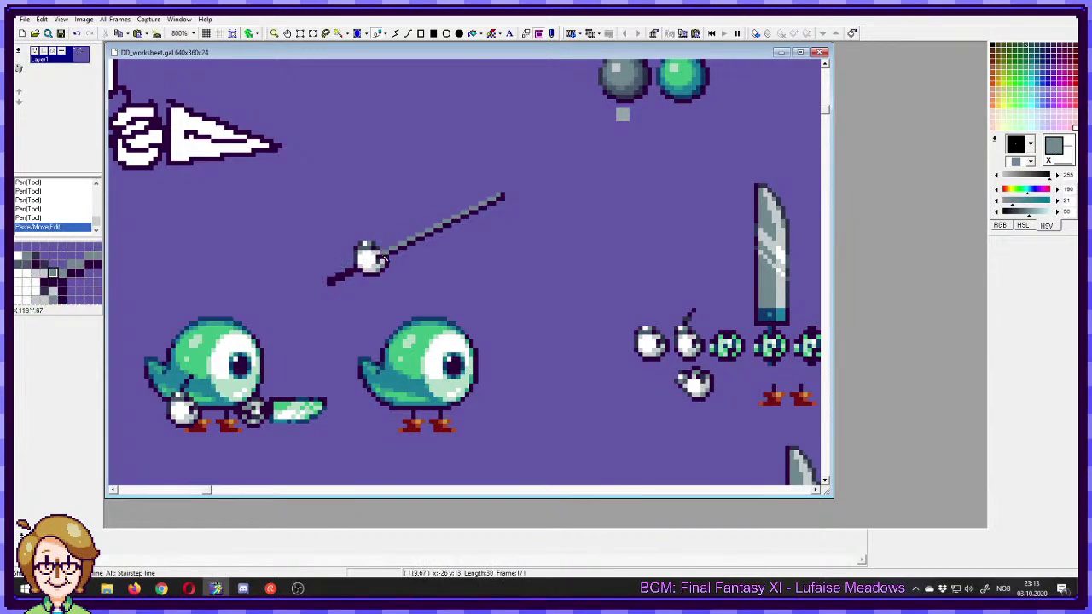
pyautogui.keyDown('ctrl'); pyautogui.click(443, 278); pyautogui.keyUp('ctrl')
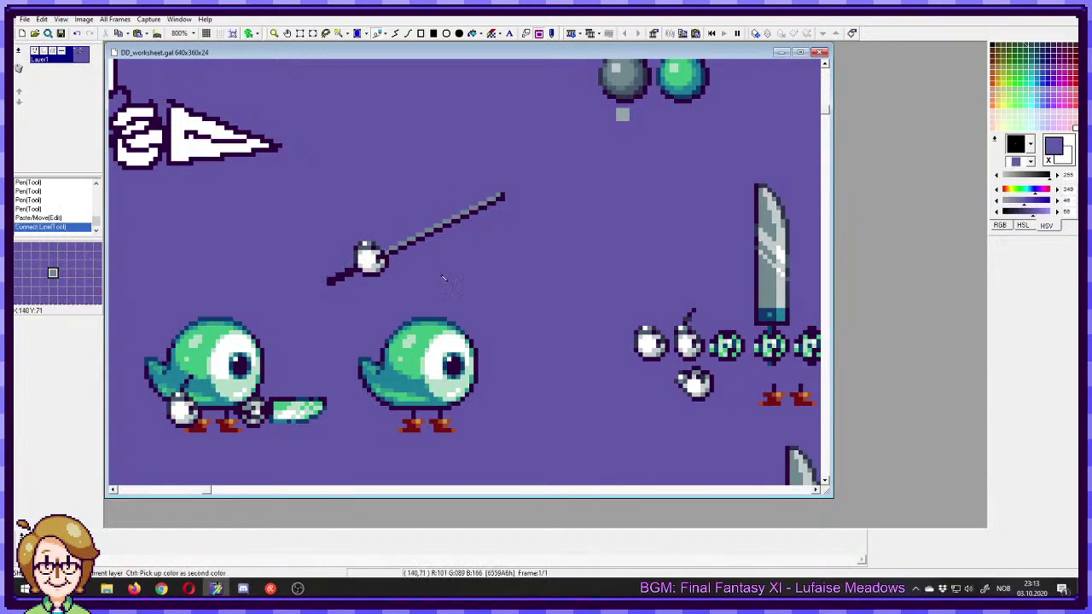
pyautogui.keyDown('ctrl'); pyautogui.click(776, 297); pyautogui.keyUp('ctrl')
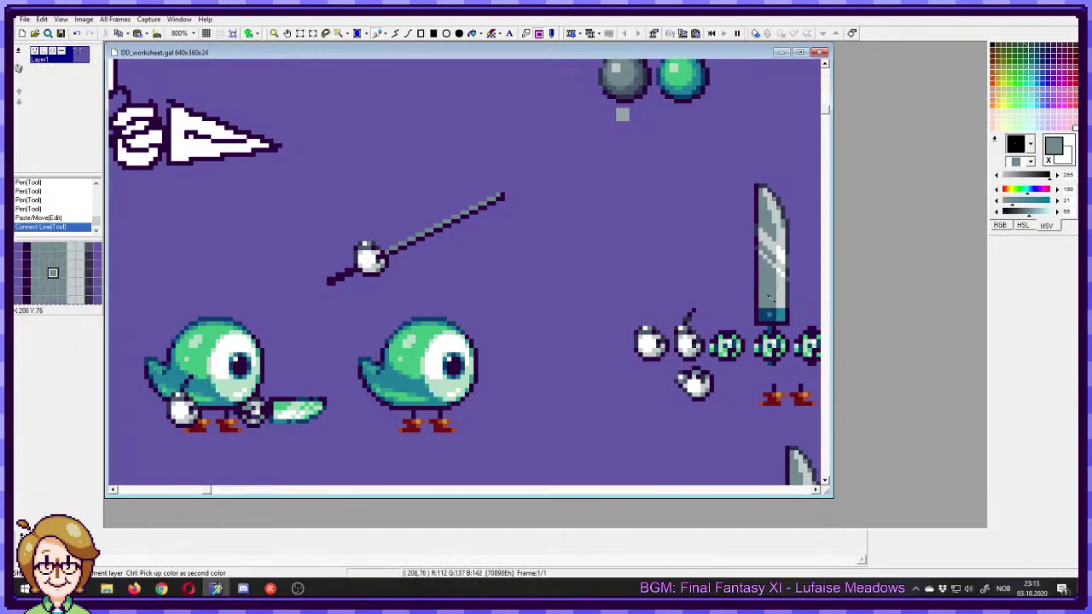
# - Break up the thin sword's grey edge with single pixels in the large blade's sampled dark slate colour, and undo the last pixel
pyautogui.keyDown('ctrl'); pyautogui.click(759, 238); pyautogui.keyUp('ctrl')
pyautogui.click(399, 250)
pyautogui.click(408, 246)
pyautogui.click(418, 242)
pyautogui.click(427, 237)
pyautogui.click(443, 229)
pyautogui.click(453, 225)
pyautogui.click(477, 210)
pyautogui.click(485, 206)
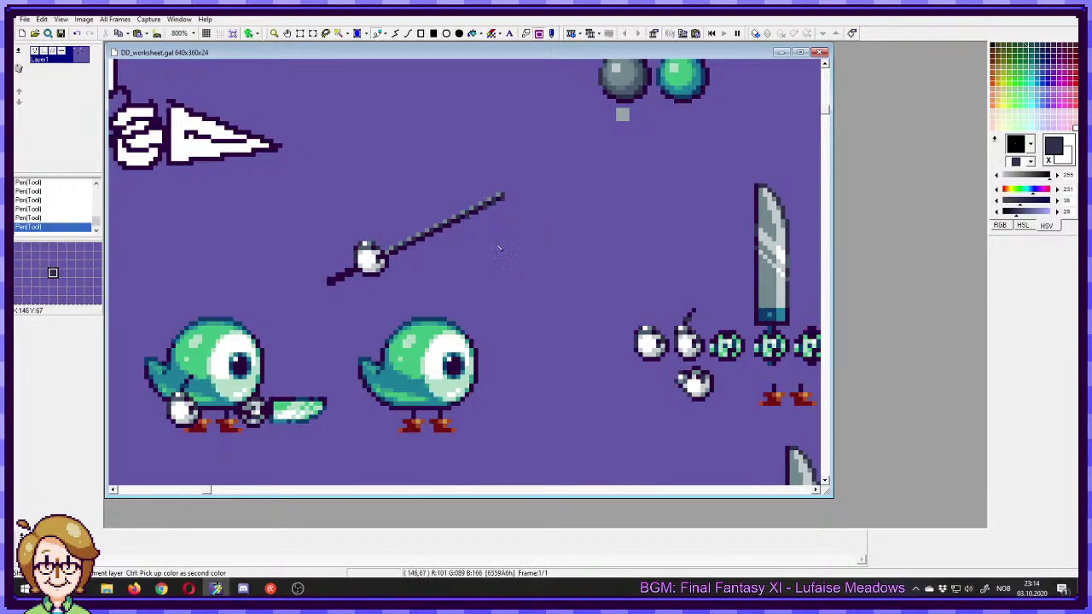
pyautogui.hotkey('ctrl', 'z')
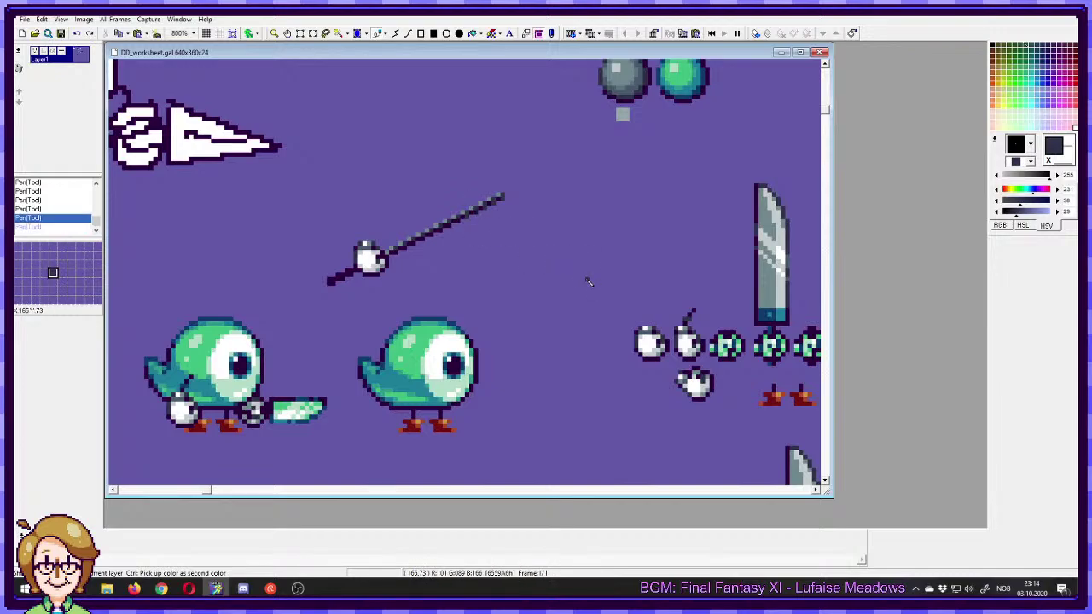
# - Undo the grey edge line and the slate pixels on the thin sword, leaving it plain dark purple
pyautogui.hotkey('ctrl', 'z')
pyautogui.hotkey('ctrl', 'z')
pyautogui.hotkey('ctrl', 'z')
pyautogui.hotkey('ctrl', 'z')
pyautogui.hotkey('ctrl', 'z')
pyautogui.hotkey('ctrl', 'z')
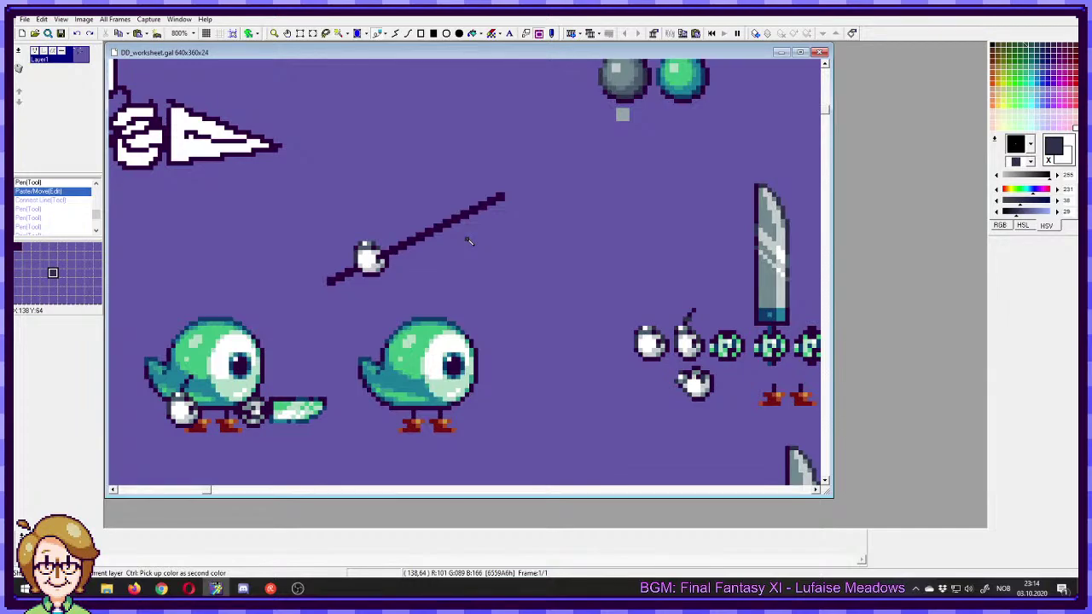
# - Move the hand with the thin sword about 9 pixels towards the large blade and about 3 pixels up
pyautogui.moveTo(528, 175); pyautogui.dragTo(287, 299)
pyautogui.moveTo(415, 237); pyautogui.dragTo(433, 219)
pyautogui.rightClick(436, 266)
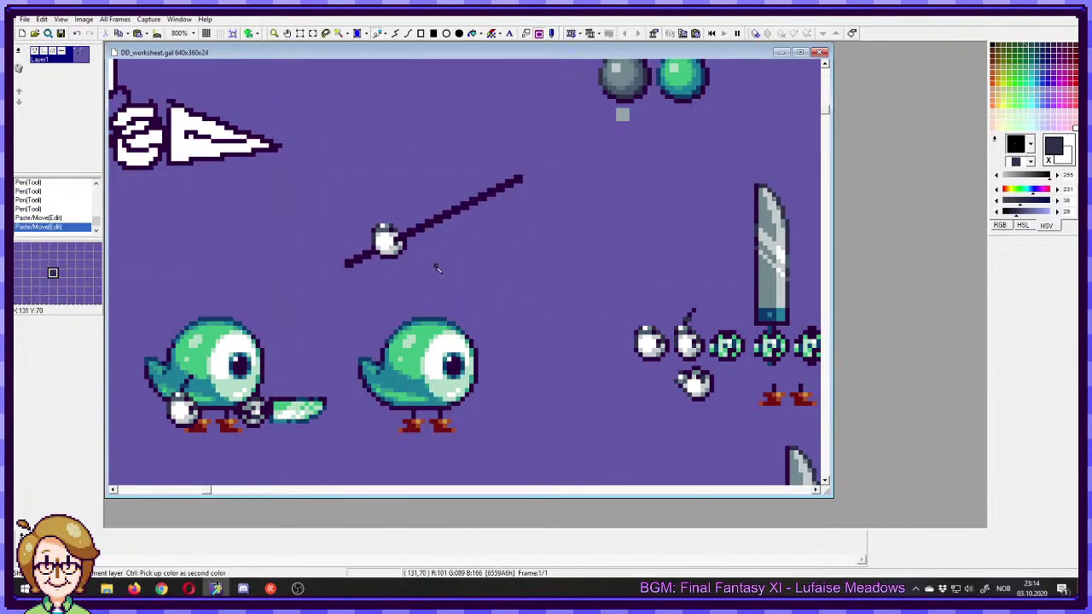
pyautogui.moveTo(541, 146); pyautogui.dragTo(322, 282)
pyautogui.moveTo(387, 242)
pyautogui.mouseDown()
pyautogui.moveTo(440, 250)
pyautogui.moveTo(408, 245)
pyautogui.mouseUp()
pyautogui.moveTo(486, 322); pyautogui.dragTo(597, 274)
# - Touch up the thin sword's lower end with a pixel in its sampled dark purple
pyautogui.press('p')
pyautogui.rightClick(482, 218)
pyautogui.click(483, 218)
# - Move the hand with the thin sword about 9 pixels back towards the knife-holding bird and about 4 pixels down
pyautogui.press('s')
pyautogui.moveTo(664, 118); pyautogui.dragTo(452, 237)
pyautogui.moveTo(520, 196); pyautogui.dragTo(479, 213)
pyautogui.press('p')
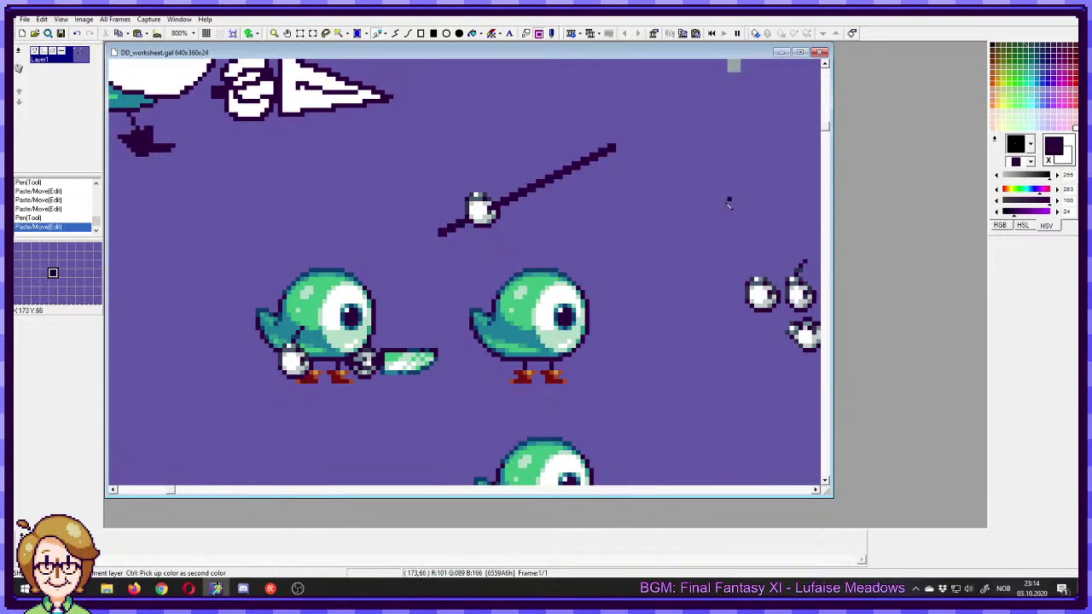
pyautogui.moveTo(388, 279)
pyautogui.mouseDown()
pyautogui.moveTo(447, 265)
pyautogui.moveTo(424, 293)
pyautogui.mouseUp()
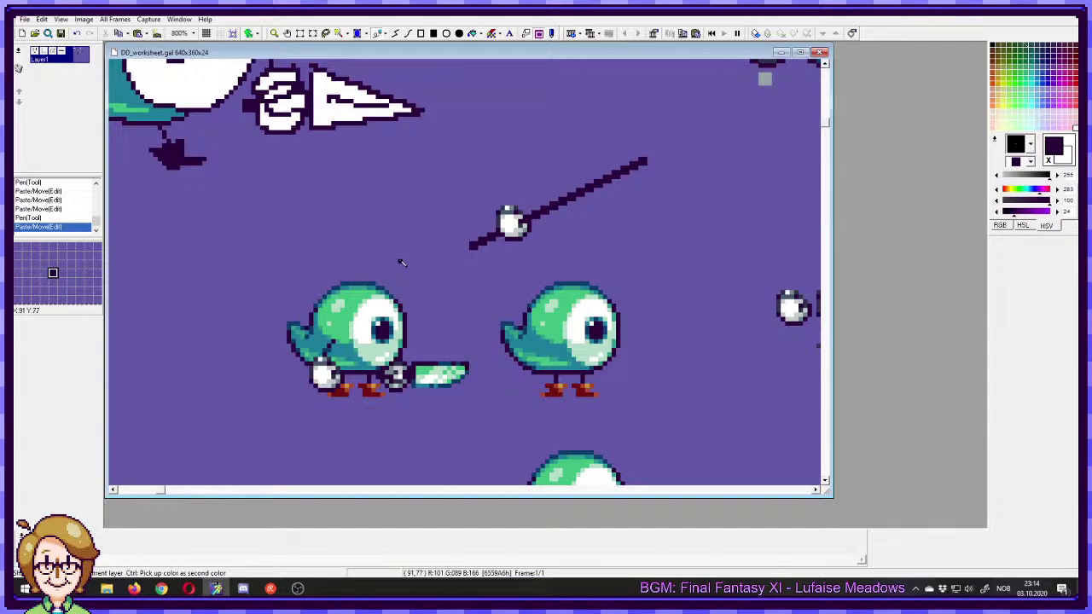
# - Move the hand with the thin sword about 12 pixels towards the large blade so the hand sits above the armless bird
pyautogui.press('s')
pyautogui.moveTo(673, 139); pyautogui.dragTo(443, 263)
pyautogui.click(659, 269)
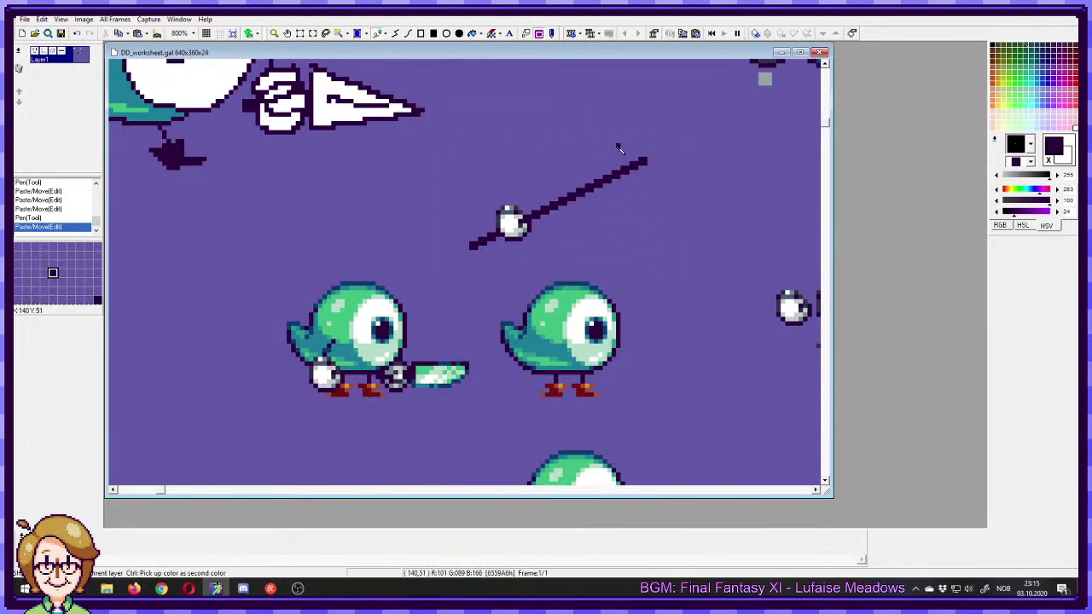
pyautogui.moveTo(670, 140); pyautogui.dragTo(456, 267)
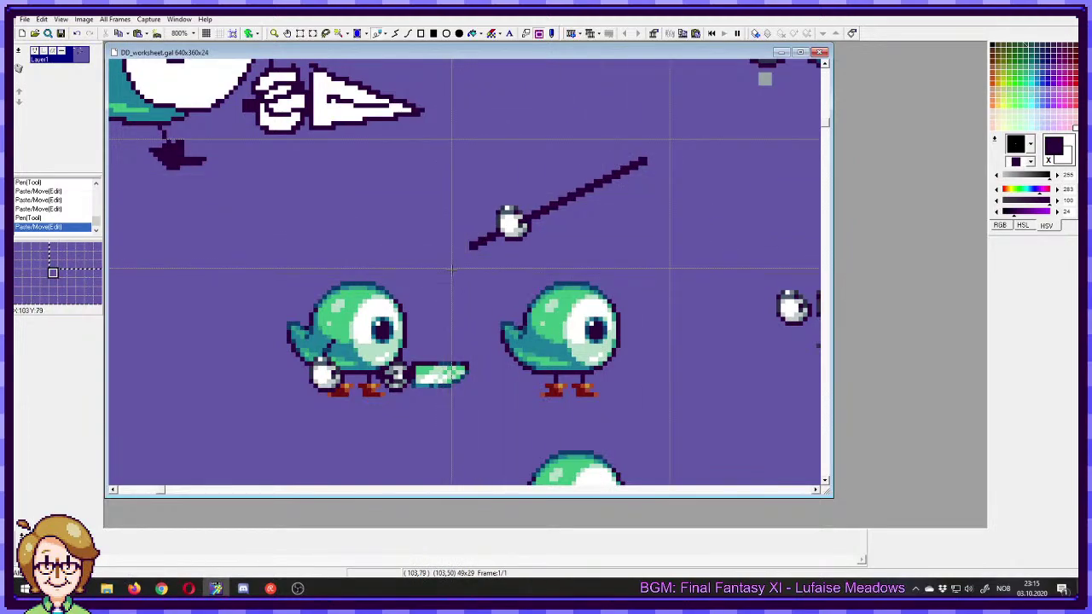
pyautogui.moveTo(450, 267); pyautogui.dragTo(668, 139)
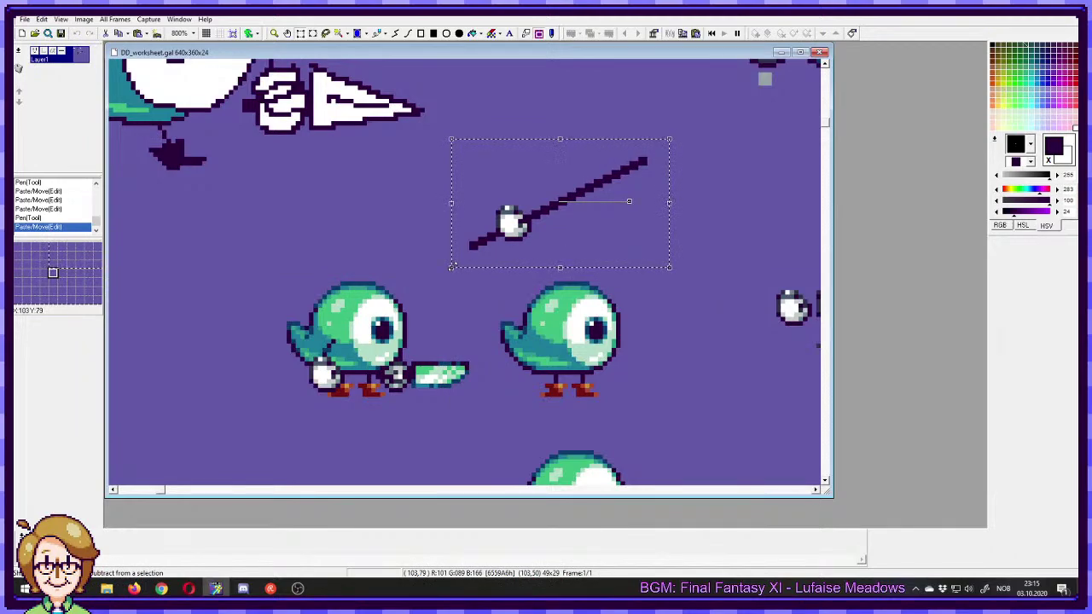
pyautogui.moveTo(497, 208); pyautogui.dragTo(551, 200)
pyautogui.press('p')
pyautogui.moveTo(609, 269); pyautogui.dragTo(595, 234)
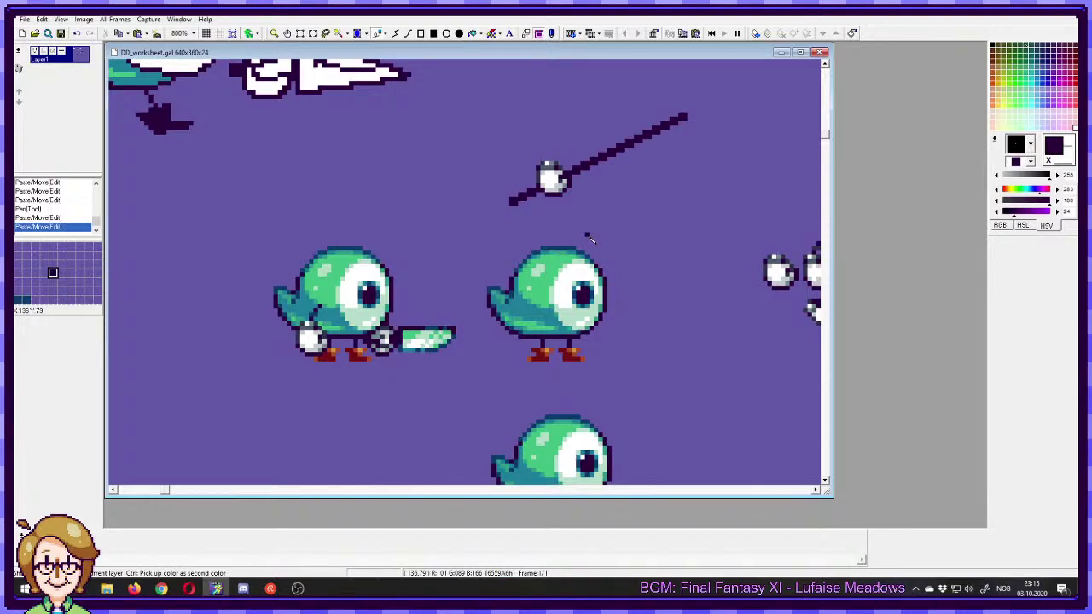
pyautogui.moveTo(680, 247); pyautogui.dragTo(563, 197)
pyautogui.moveTo(585, 287); pyautogui.dragTo(492, 243)
pyautogui.moveTo(548, 269); pyautogui.dragTo(507, 319)
pyautogui.moveTo(422, 285); pyautogui.dragTo(492, 329)
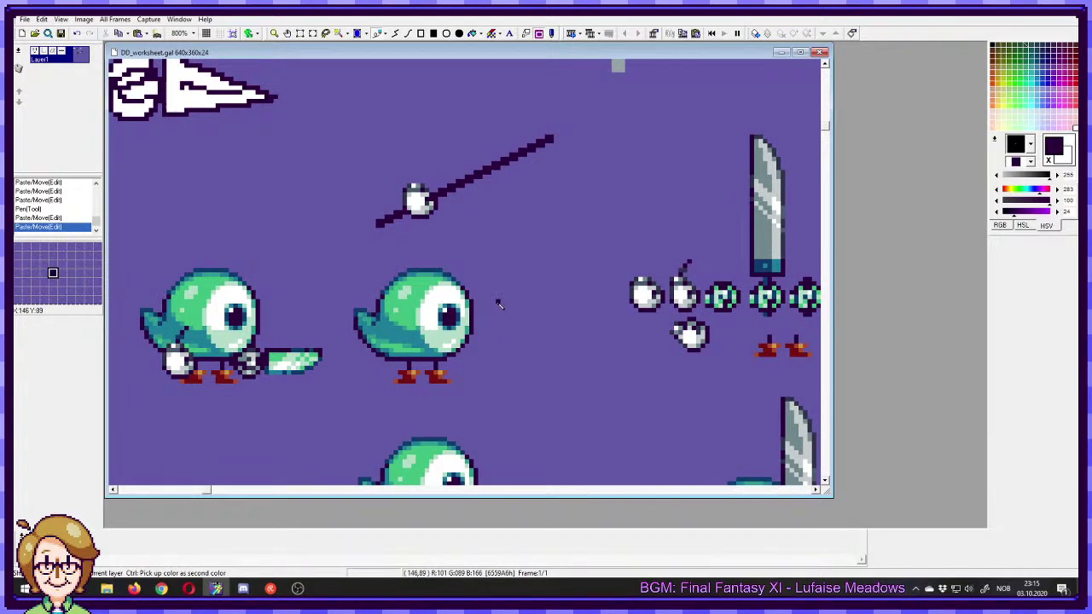
pyautogui.moveTo(402, 285); pyautogui.dragTo(559, 266)
# - Erase the stray pixels below the hand with the sampled background purple, and sample the sword's dark purple again
pyautogui.click(518, 263)
pyautogui.moveTo(597, 216)
pyautogui.mouseDown()
pyautogui.moveTo(517, 265)
pyautogui.moveTo(555, 237)
pyautogui.mouseUp()
pyautogui.moveTo(628, 266)
pyautogui.mouseDown()
pyautogui.moveTo(556, 256)
pyautogui.moveTo(578, 252)
pyautogui.mouseUp()
pyautogui.rightClick(516, 226)
pyautogui.moveTo(508, 221); pyautogui.dragTo(503, 226)
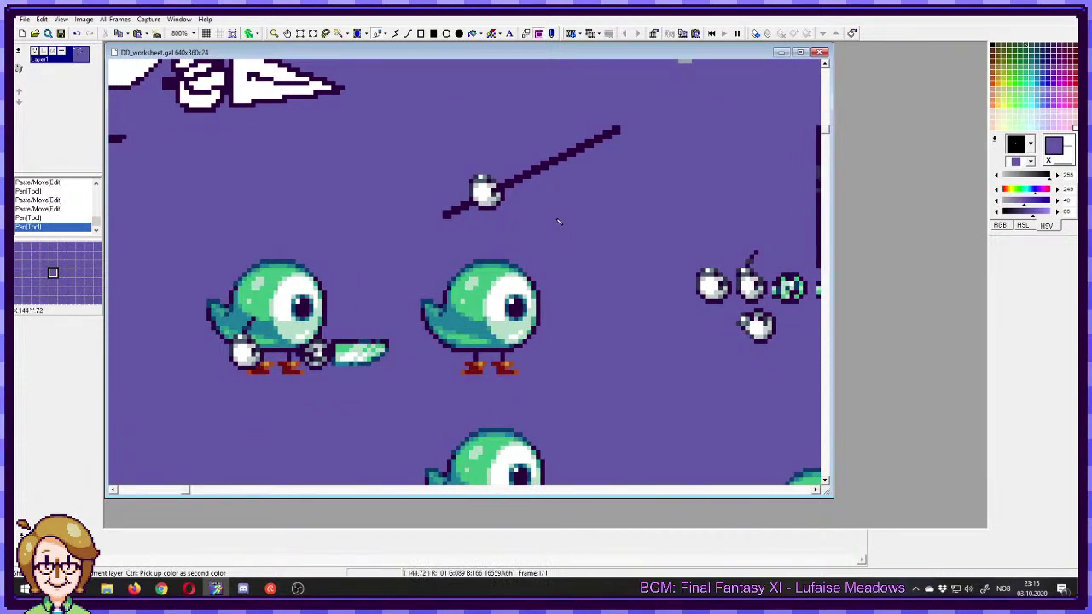
pyautogui.rightClick(558, 158)
pyautogui.moveTo(582, 230); pyautogui.dragTo(553, 264)
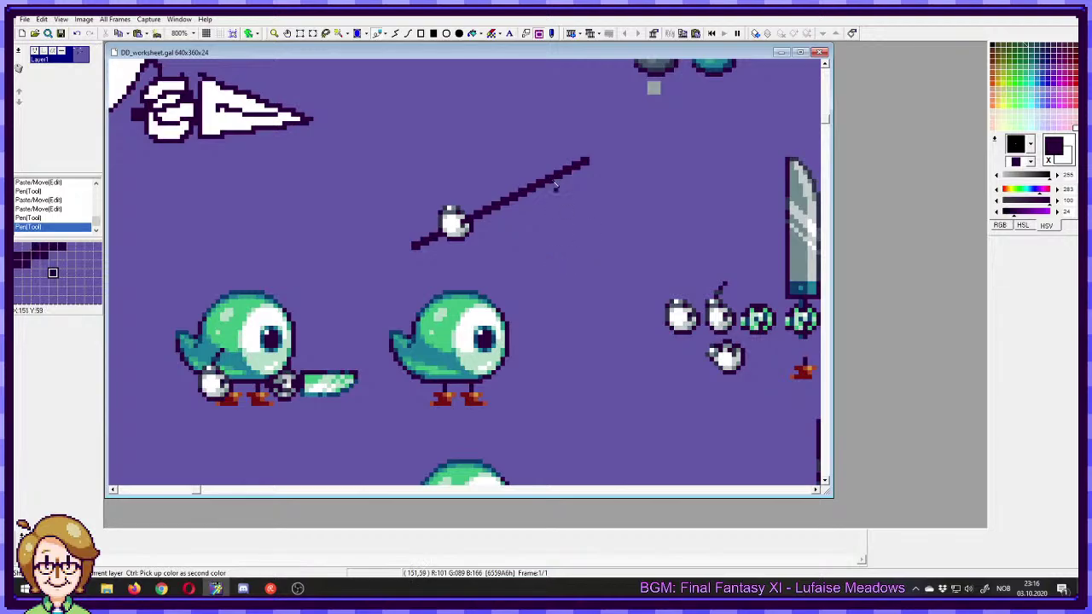
# - Copy the hand and thin sword over the armless bird, and move the copy to the empty area towards the large blade
pyautogui.moveTo(582, 244); pyautogui.dragTo(517, 246)
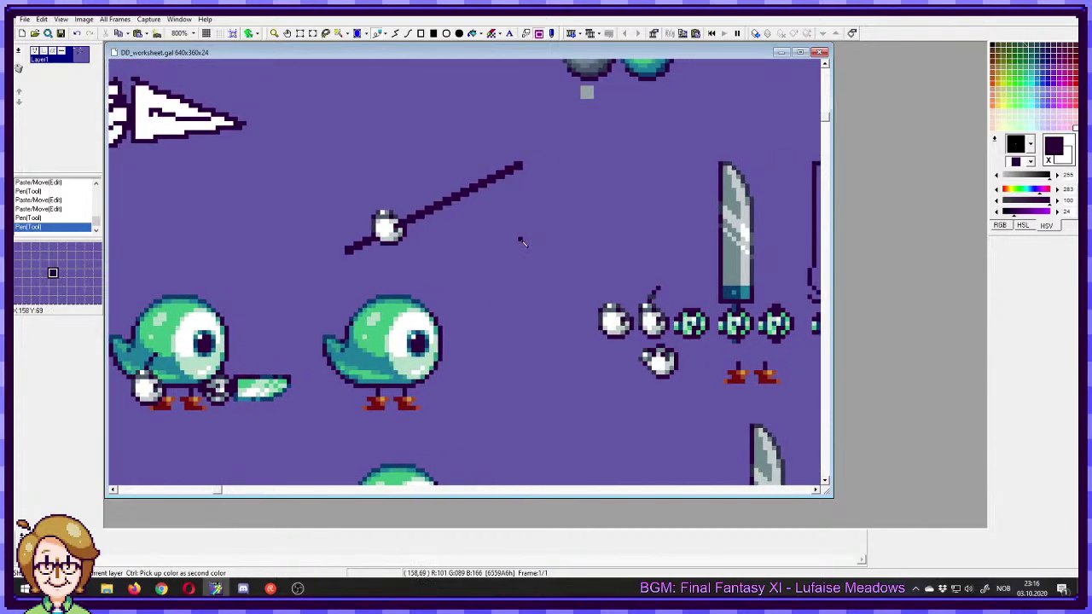
pyautogui.moveTo(282, 147); pyautogui.dragTo(550, 273)
pyautogui.moveTo(399, 242); pyautogui.dragTo(437, 274)
pyautogui.moveTo(504, 391); pyautogui.dragTo(549, 309)
pyautogui.moveTo(465, 192); pyautogui.dragTo(414, 314)
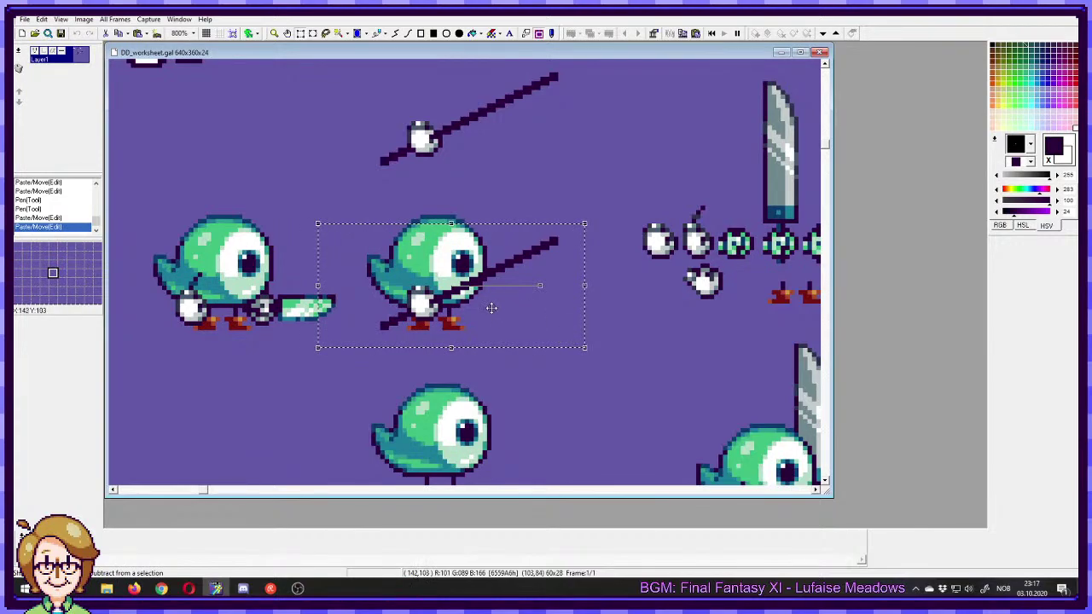
pyautogui.moveTo(421, 302); pyautogui.dragTo(581, 181)
pyautogui.click(605, 229)
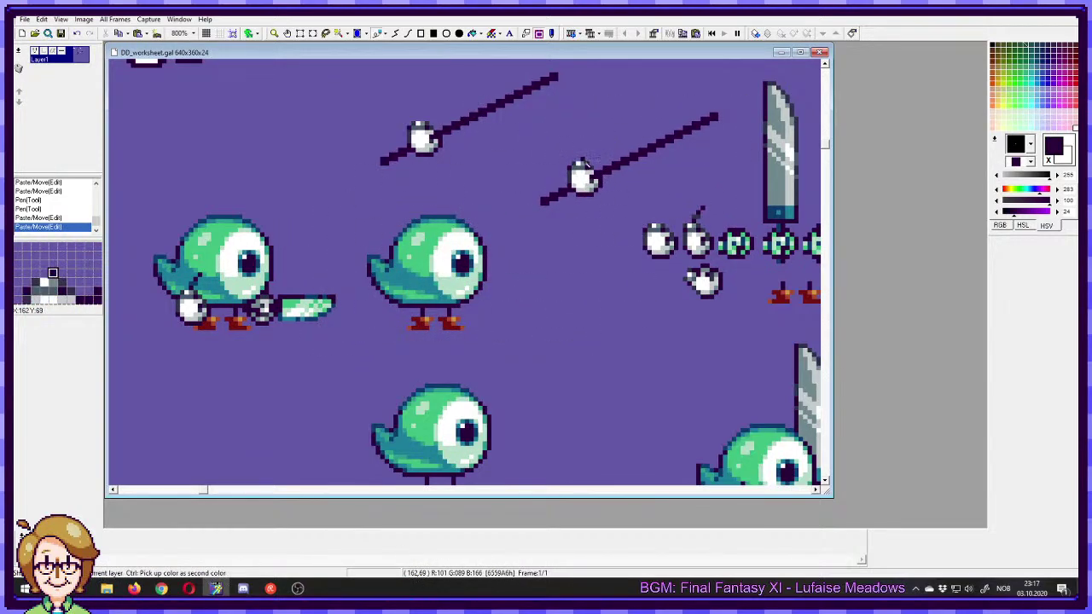
# - Reshape the copied hand's upper outline with single pixels in sampled dark slate and background purple
pyautogui.rightClick(589, 167)
pyautogui.click(592, 167)
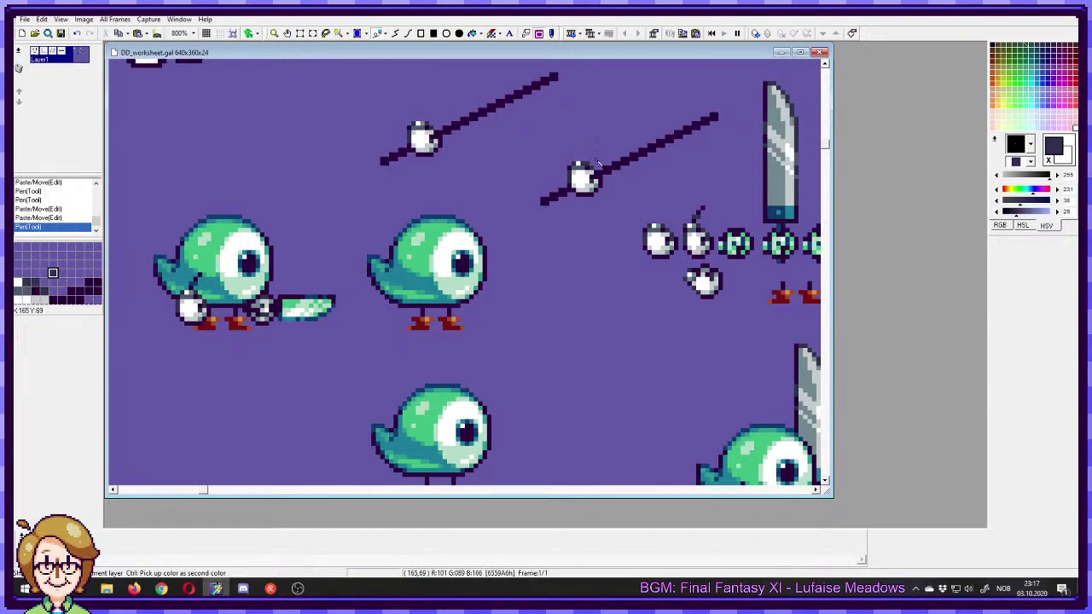
pyautogui.rightClick(595, 163)
pyautogui.click(593, 167)
pyautogui.click(568, 168)
pyautogui.rightClick(573, 167)
pyautogui.click(569, 172)
# - Rework the knuckle at the top of the copied hand with single pixels in sampled white, blue-grey and dark slate
pyautogui.rightClick(582, 160)
pyautogui.keyDown('ctrl'); pyautogui.click(579, 164); pyautogui.keyUp('ctrl')
pyautogui.rightClick(576, 166)
pyautogui.rightClick(572, 166)
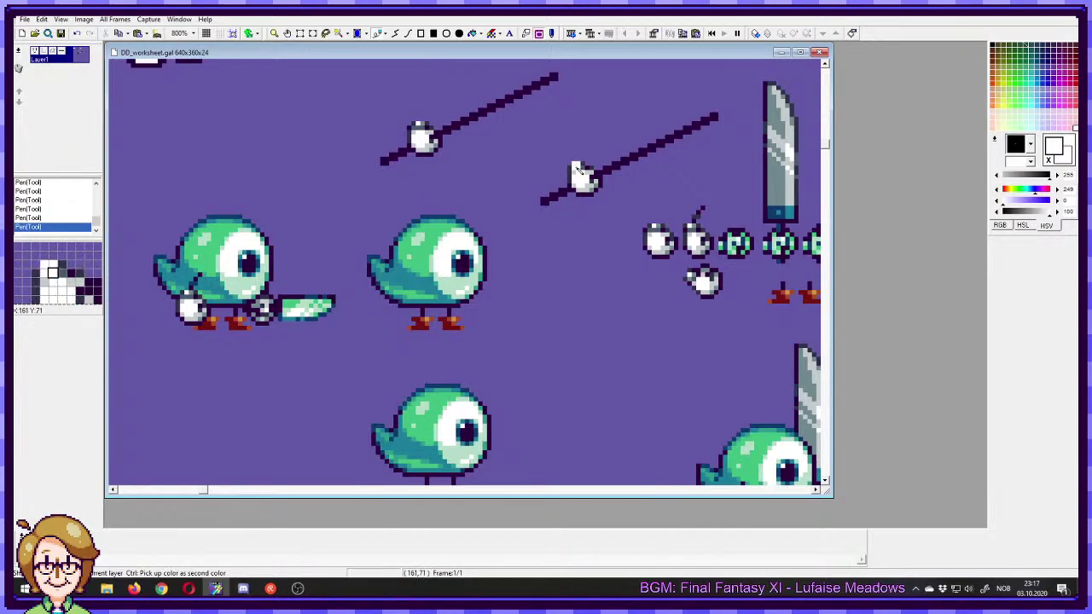
pyautogui.keyDown('ctrl'); pyautogui.click(576, 170); pyautogui.keyUp('ctrl')
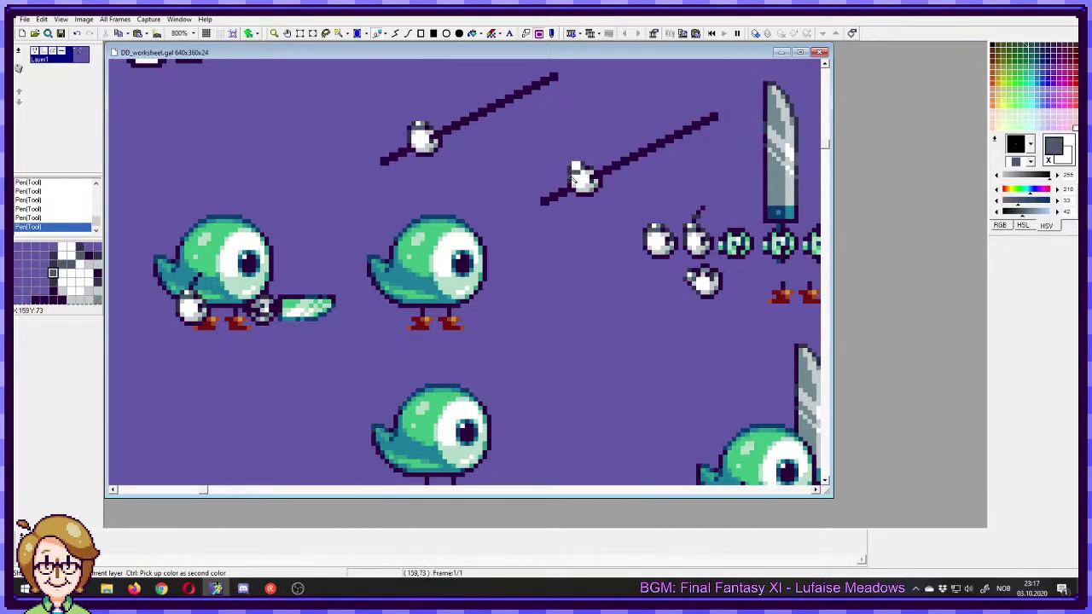
pyautogui.keyDown('ctrl'); pyautogui.click(574, 169); pyautogui.keyUp('ctrl')
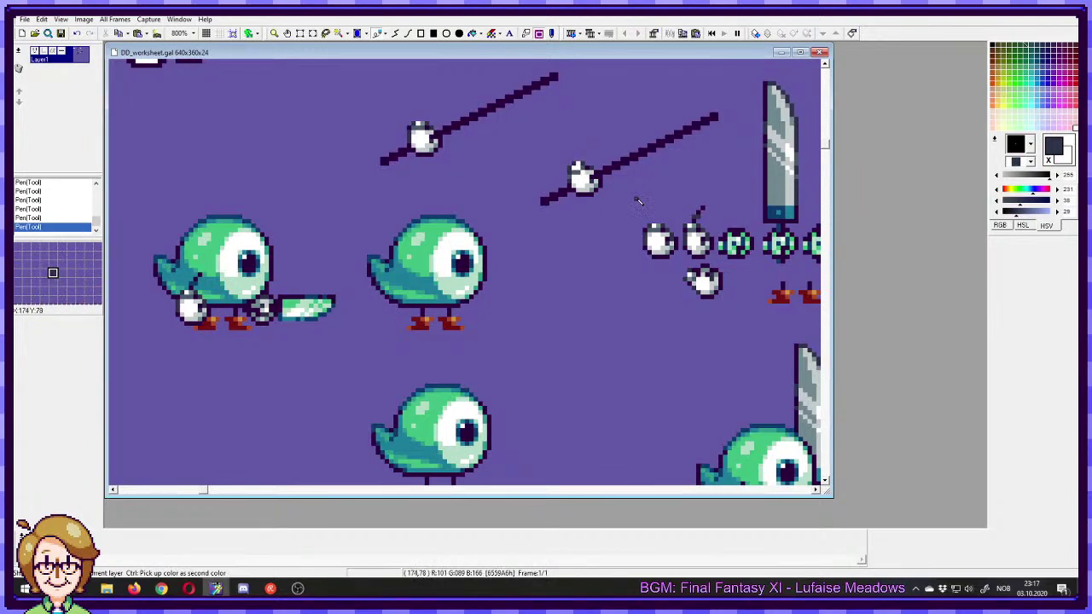
# - Refine the copied hand's finger shading with sampled blue-grey and light grey, trimming its upper edge with background purple
pyautogui.keyDown('ctrl'); pyautogui.click(583, 175); pyautogui.keyUp('ctrl')
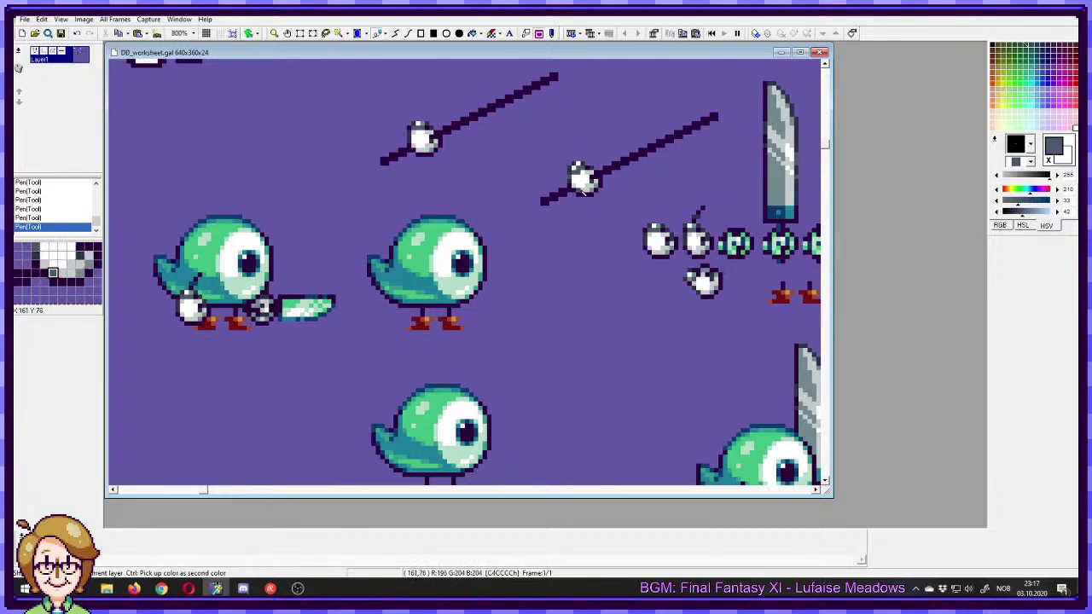
pyautogui.keyDown('ctrl'); pyautogui.click(576, 168); pyautogui.keyUp('ctrl')
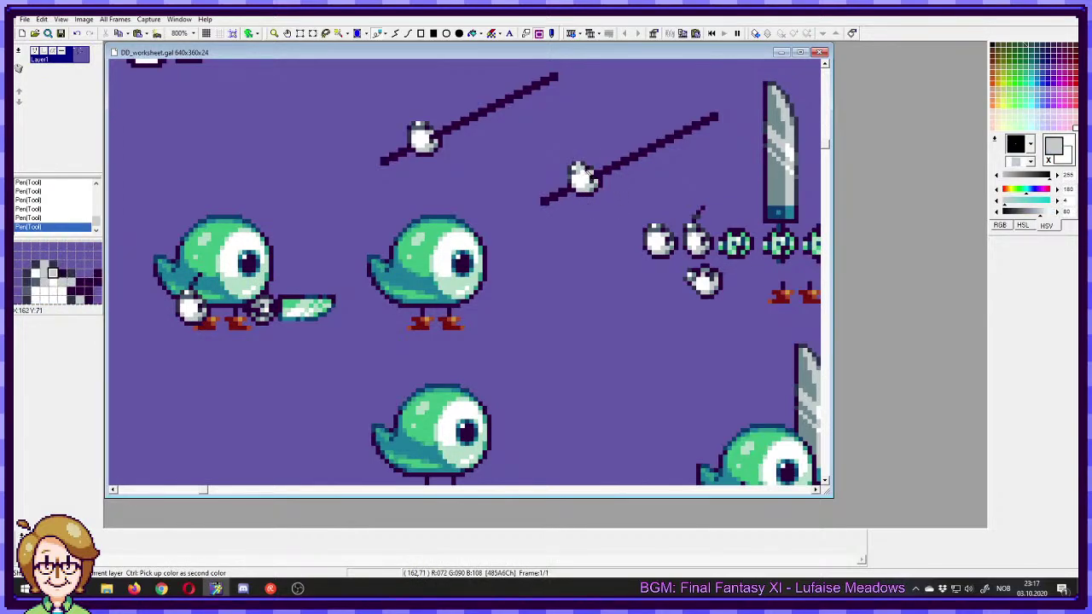
pyautogui.keyDown('ctrl'); pyautogui.click(580, 168); pyautogui.keyUp('ctrl')
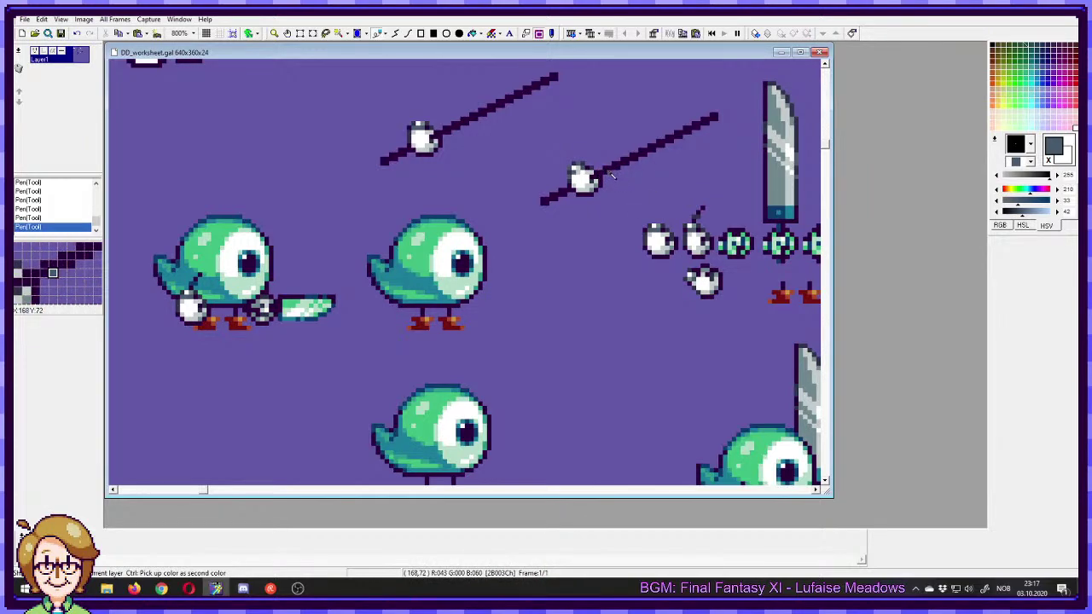
pyautogui.keyDown('ctrl'); pyautogui.click(576, 164); pyautogui.keyUp('ctrl')
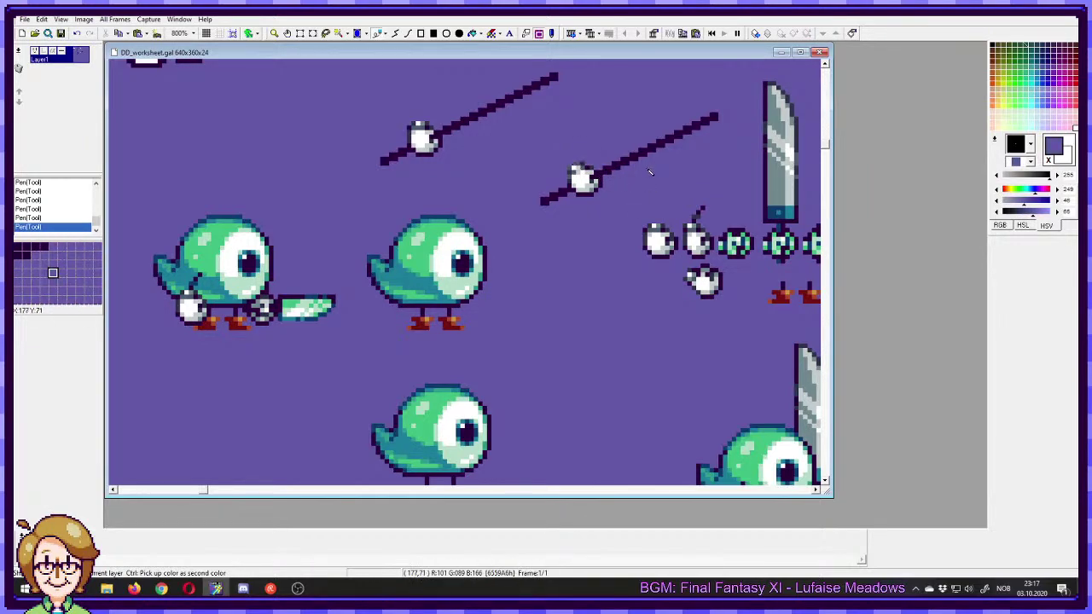
pyautogui.rightClick(583, 168)
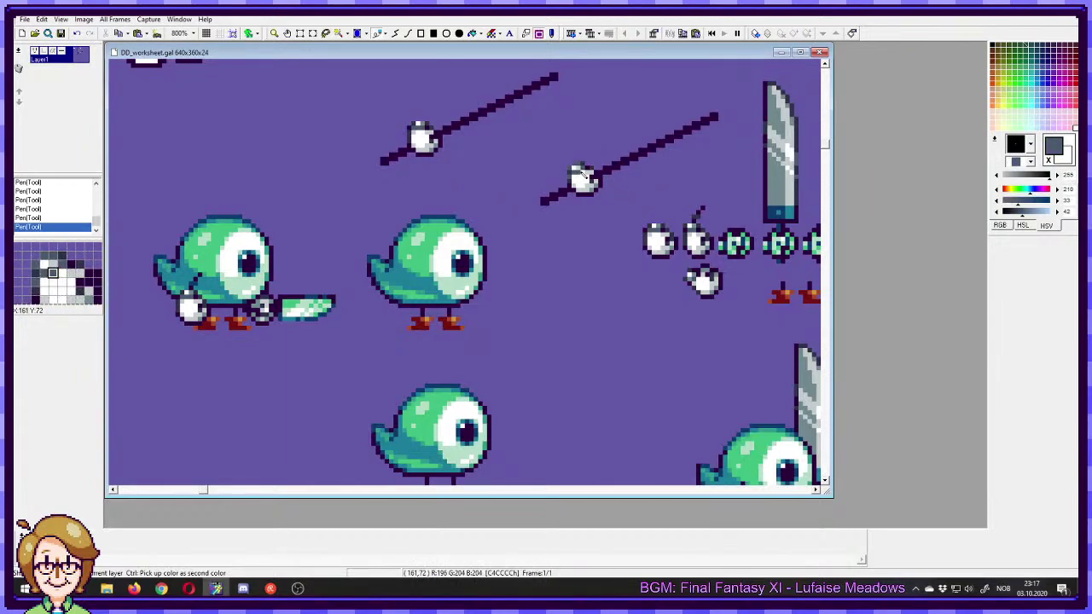
pyautogui.keyDown('ctrl'); pyautogui.click(586, 180); pyautogui.keyUp('ctrl')
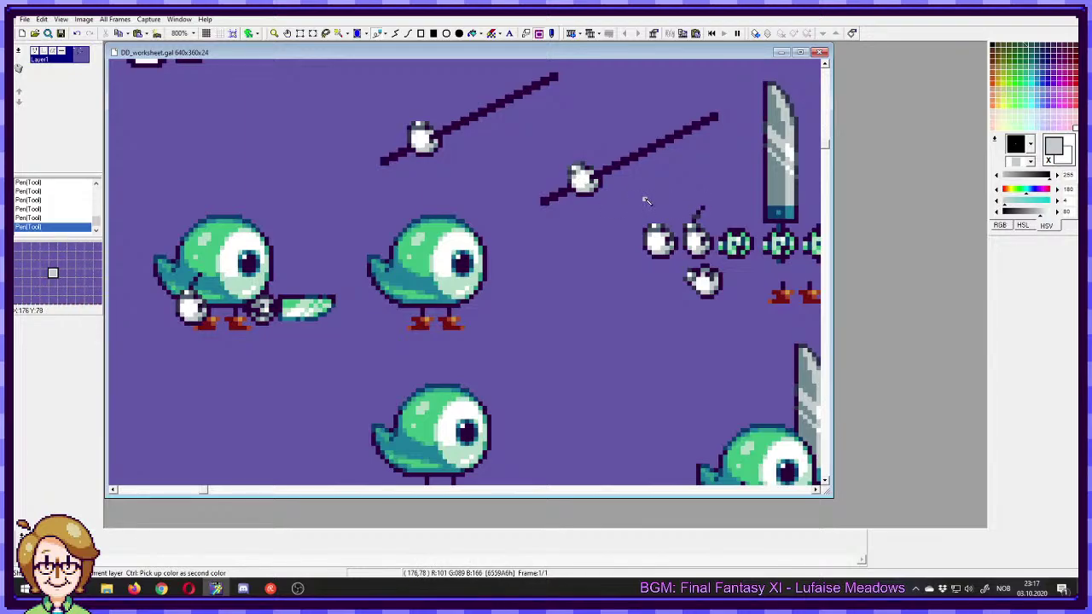
# - Overlay the unedited hand on the reworked copy, compare the two versions, and restore the reworked hand
pyautogui.press('s')
pyautogui.moveTo(627, 206); pyautogui.dragTo(595, 191)
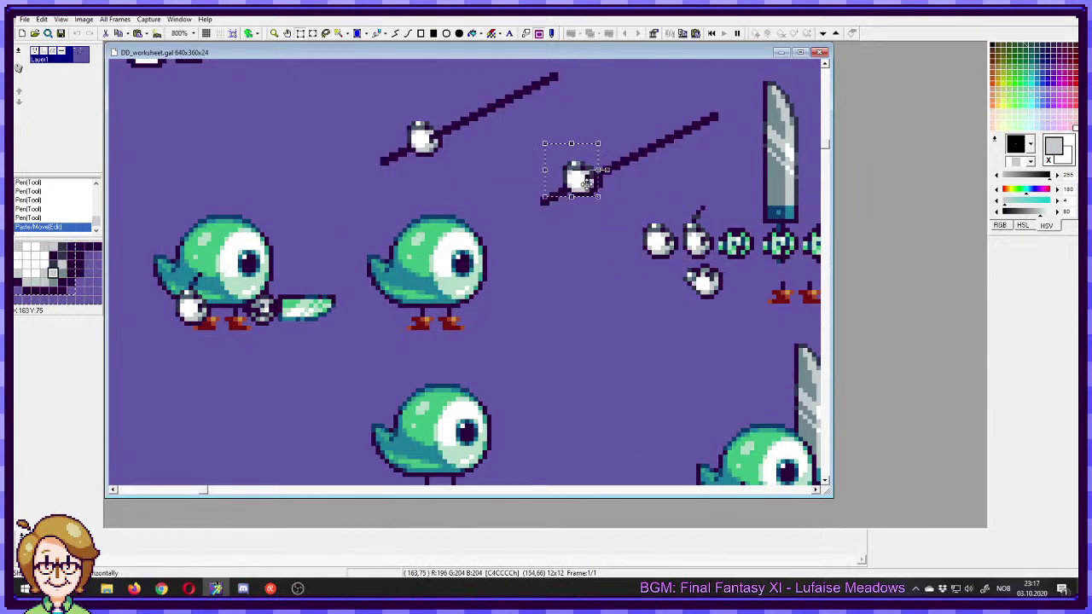
pyautogui.hotkey('ctrl', 'z')
pyautogui.hotkey('ctrl', 'y')
pyautogui.hotkey('ctrl', 'z')
pyautogui.hotkey('ctrl', 'y')
pyautogui.hotkey('ctrl', 'z')
pyautogui.hotkey('ctrl', 'y')
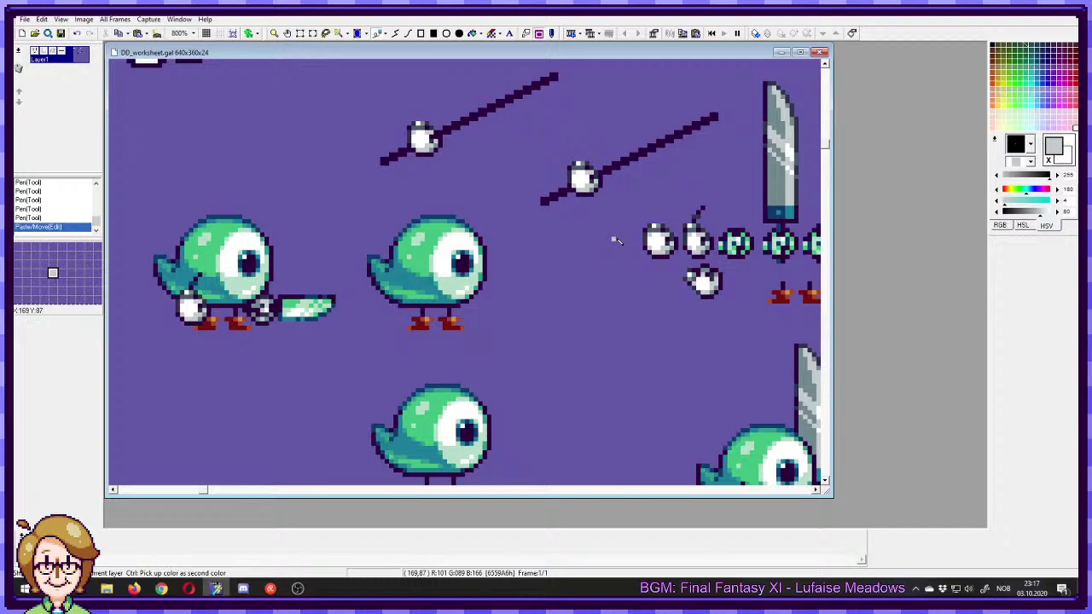
pyautogui.keyDown('ctrl'); pyautogui.click(601, 182); pyautogui.keyUp('ctrl')
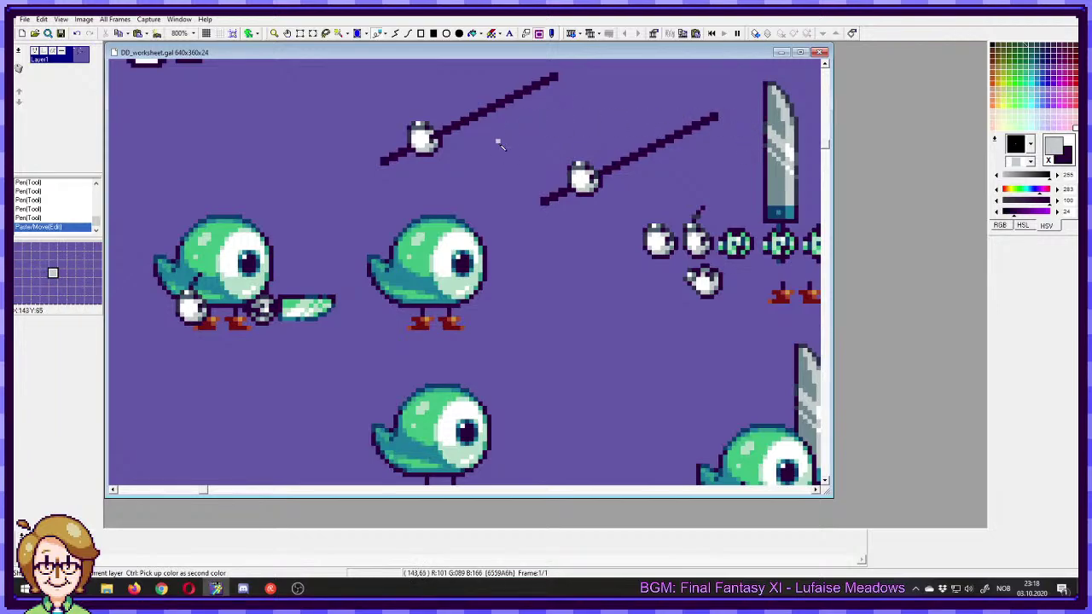
pyautogui.hotkey('ctrl', 'z')
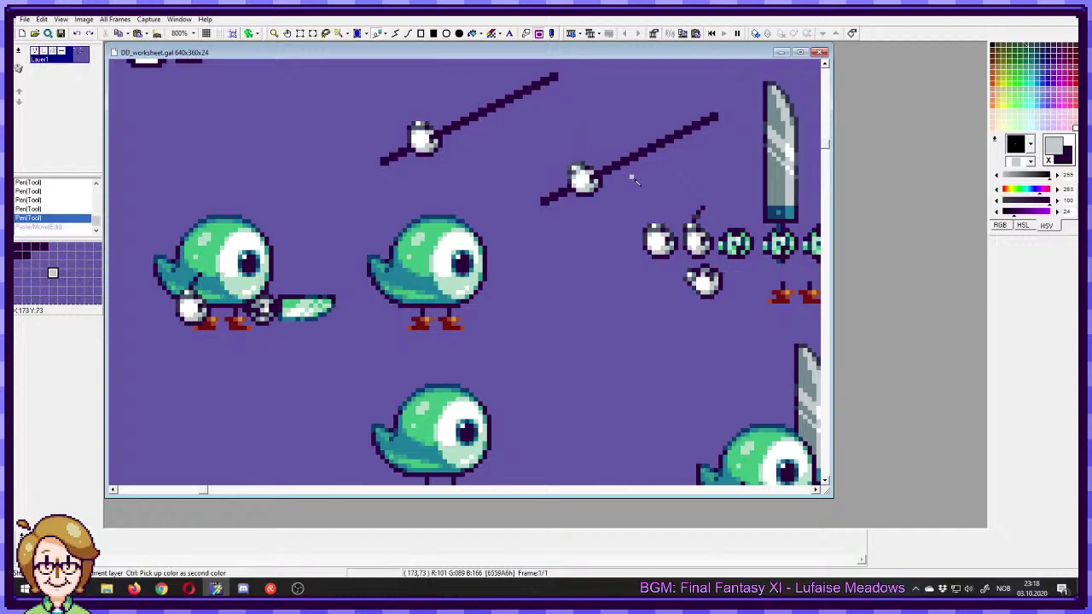
# - Copy the reworked hand with the thin sword onto the armless bird, with the hand over its lower body above the feet
pyautogui.moveTo(514, 108); pyautogui.dragTo(731, 206)
pyautogui.moveTo(569, 181); pyautogui.dragTo(408, 300)
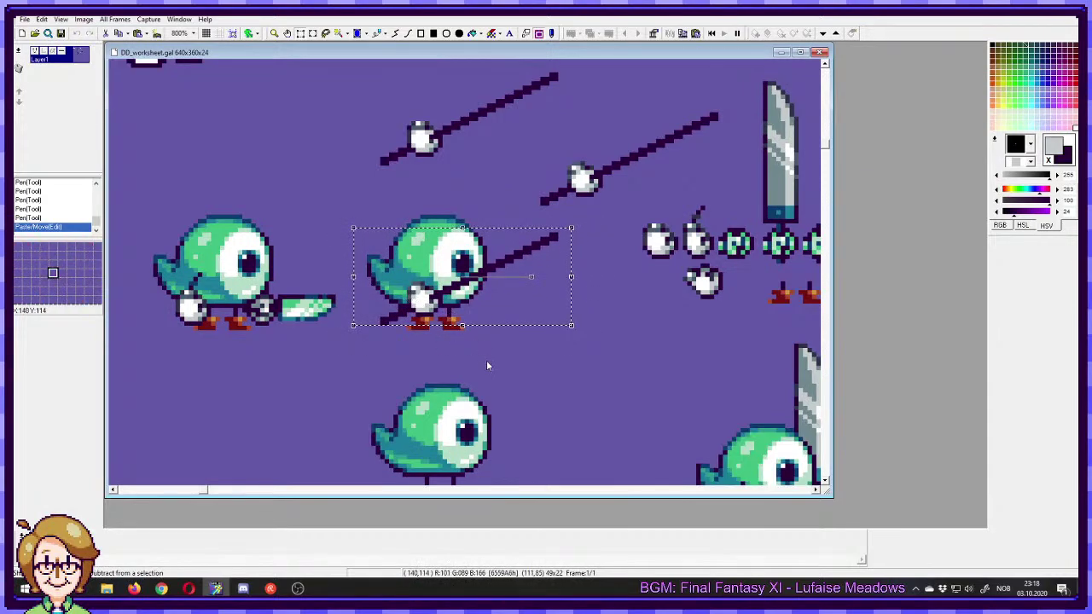
pyautogui.press('Down')
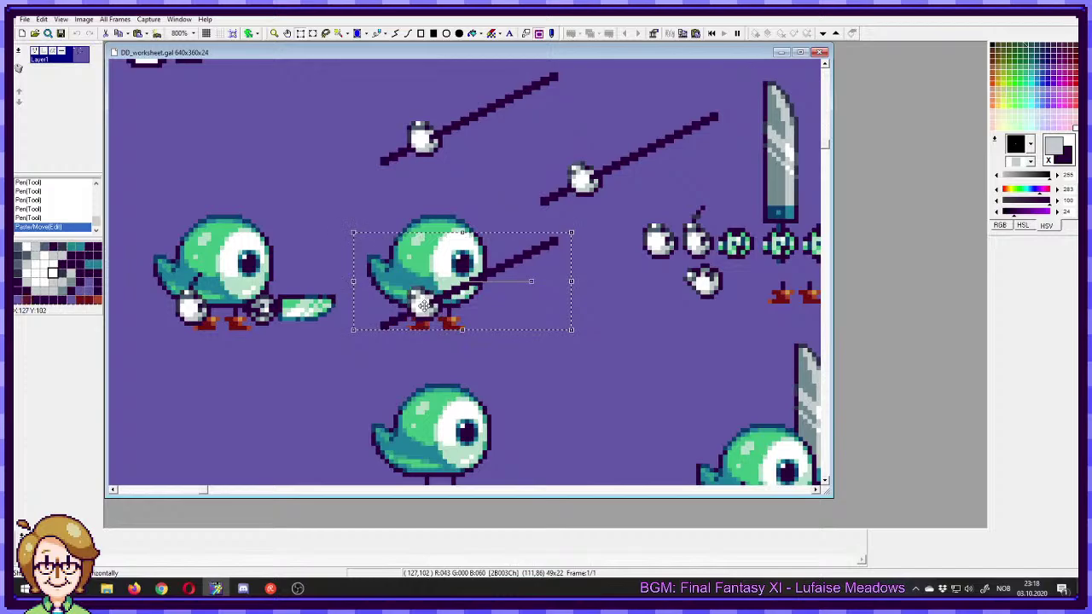
pyautogui.press('Right')
pyautogui.press('Left')
pyautogui.press('Escape')
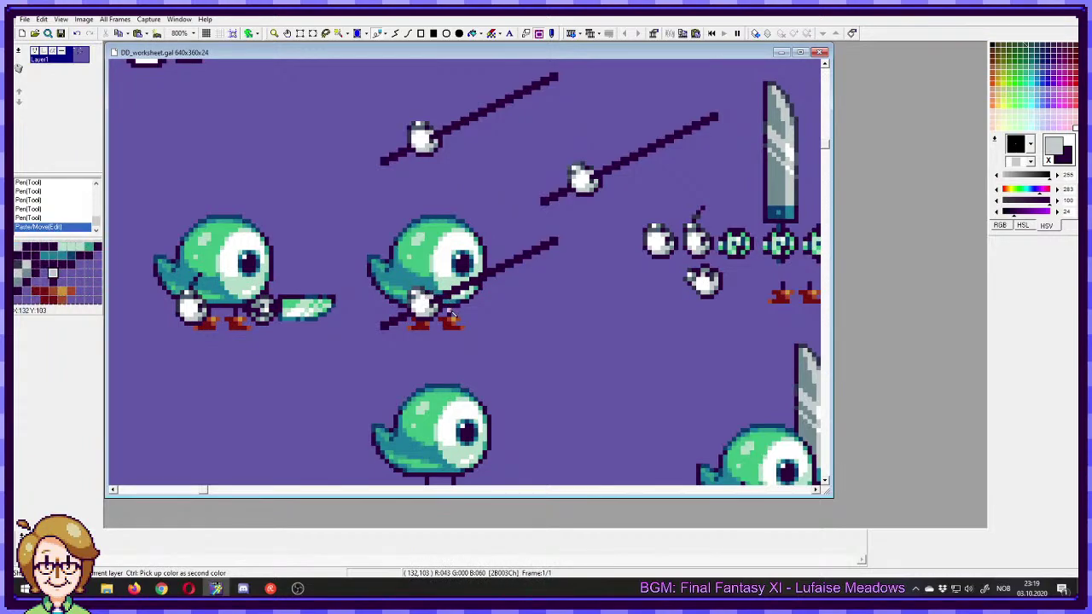
# - Retouch the upper shading of the sword-holding bird's hand with single pixels in blue-grey sampled from the grey ball
pyautogui.scroll(3, 607, 223)
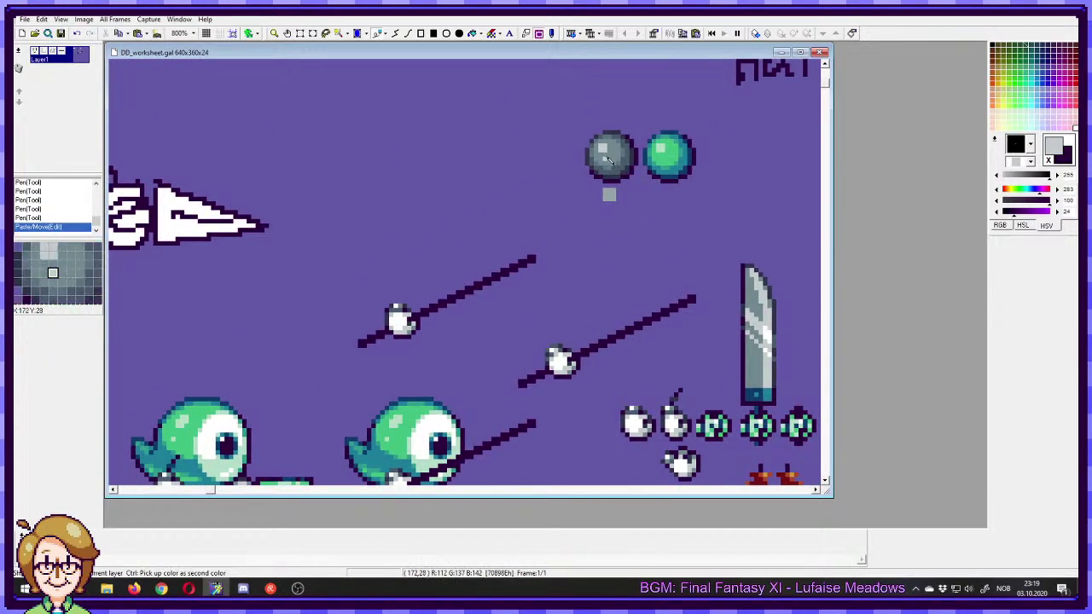
pyautogui.scroll(-3, 609, 157)
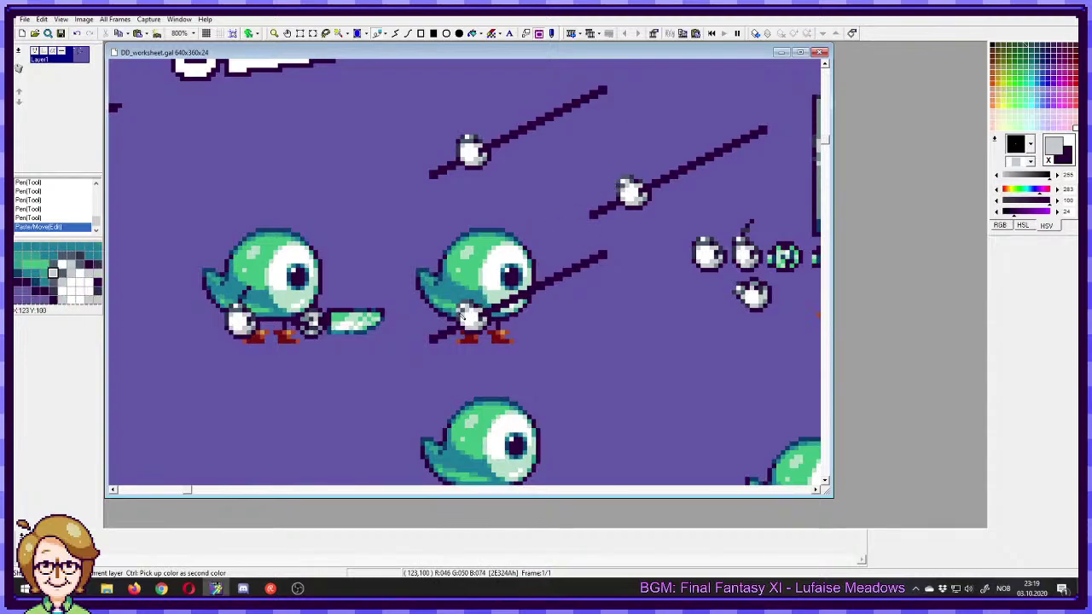
pyautogui.scroll(3, 576, 156)
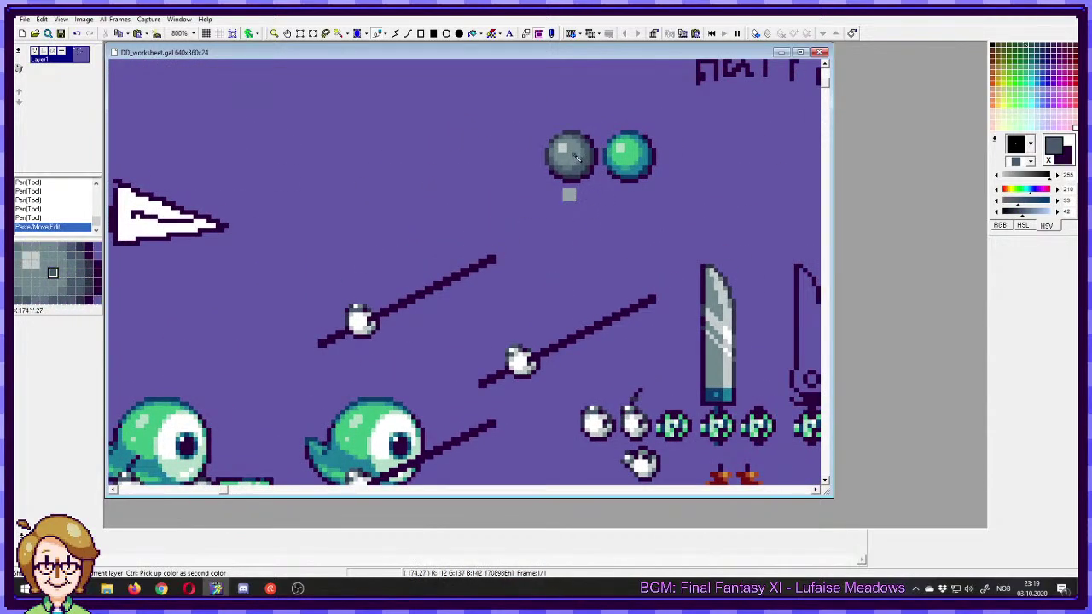
pyautogui.scroll(-2, 418, 359)
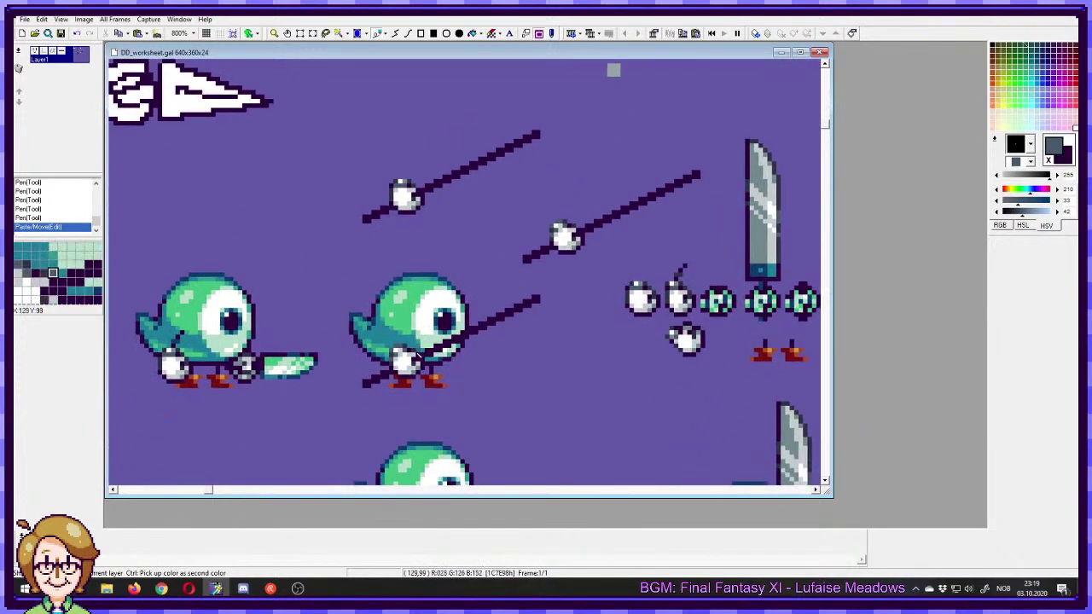
pyautogui.keyDown('ctrl'); pyautogui.click(432, 333); pyautogui.keyUp('ctrl')
pyautogui.scroll(2, 432, 333)
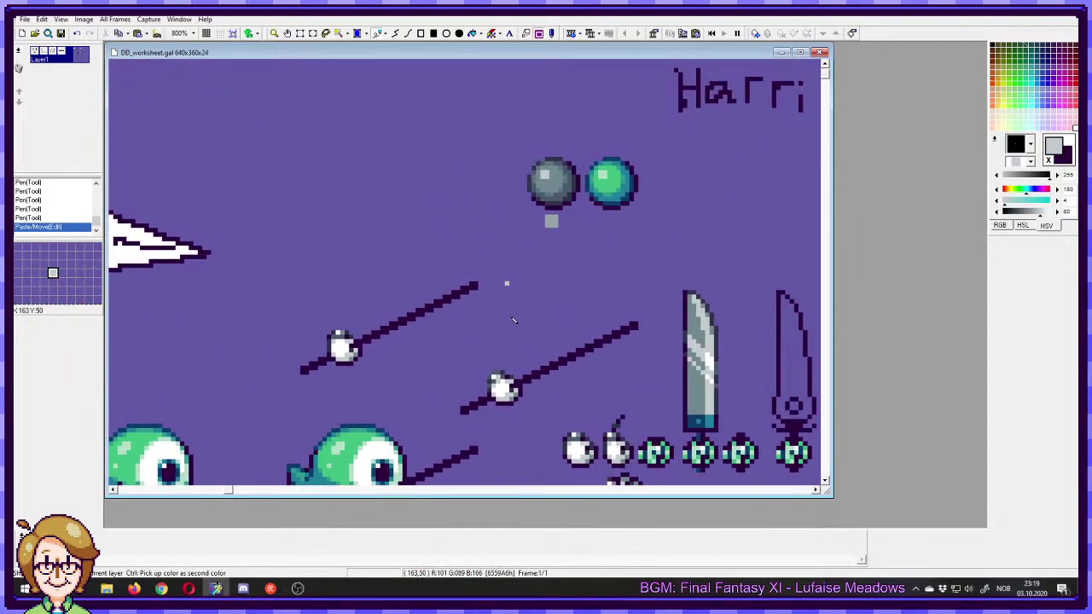
pyautogui.keyDown('ctrl'); pyautogui.click(552, 181); pyautogui.keyUp('ctrl')
pyautogui.scroll(-2, 433, 331)
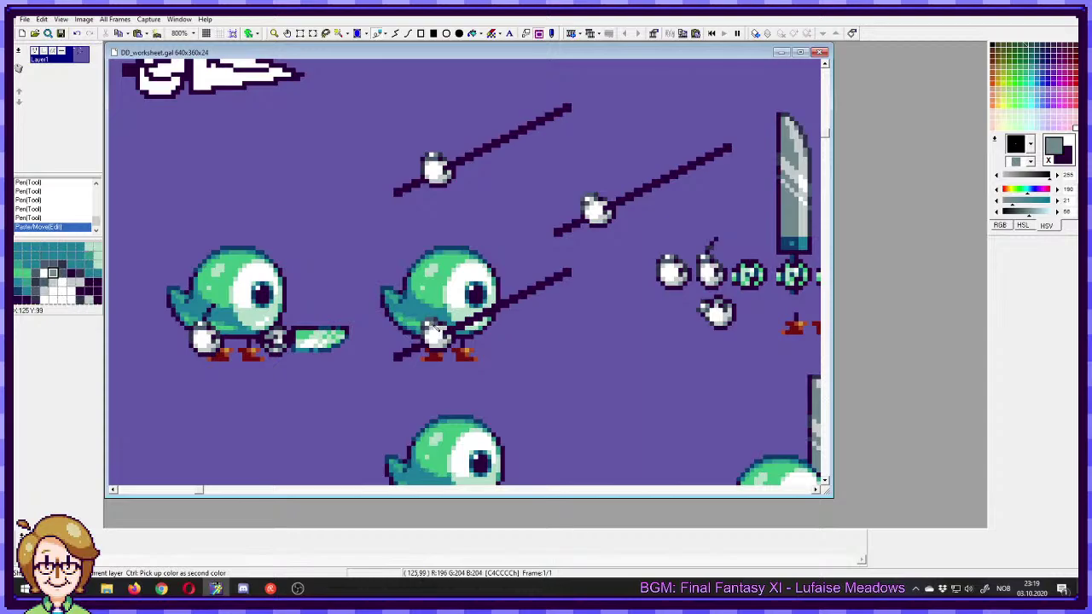
pyautogui.click(444, 331)
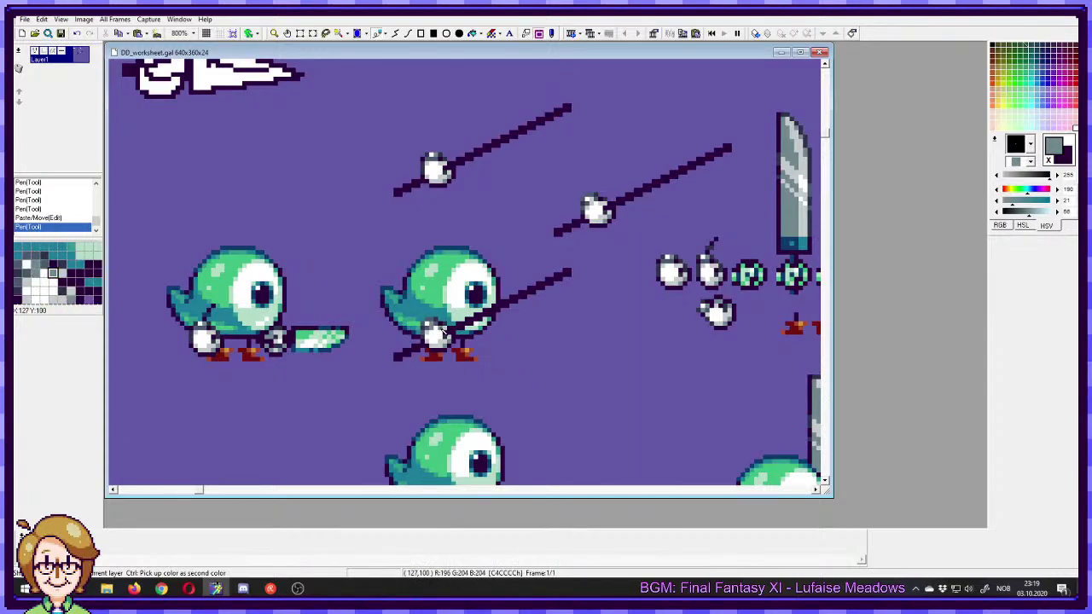
pyautogui.click(442, 332)
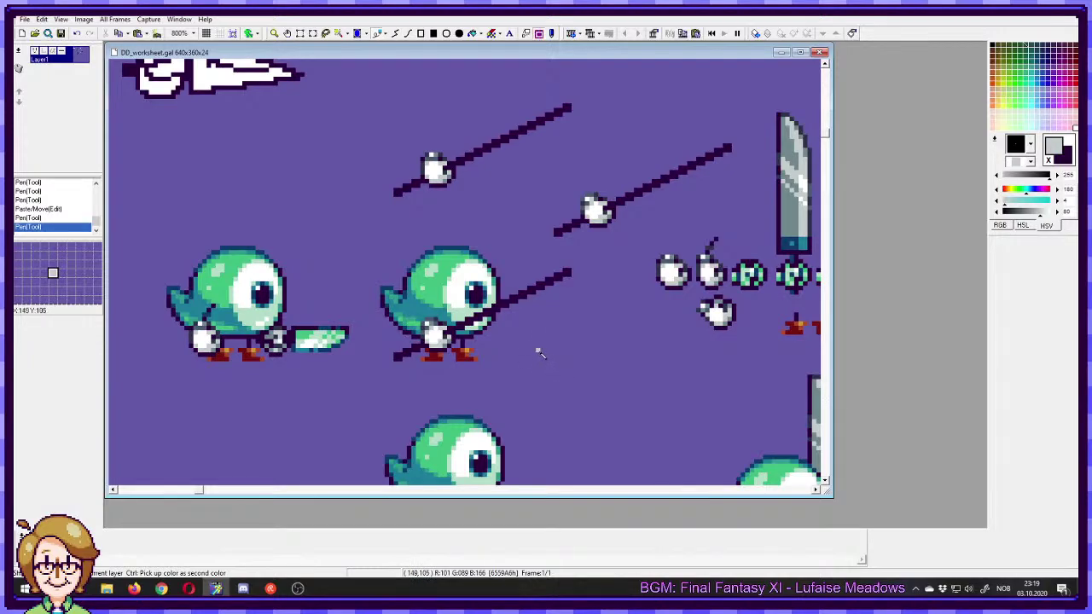
pyautogui.rightClick(432, 324)
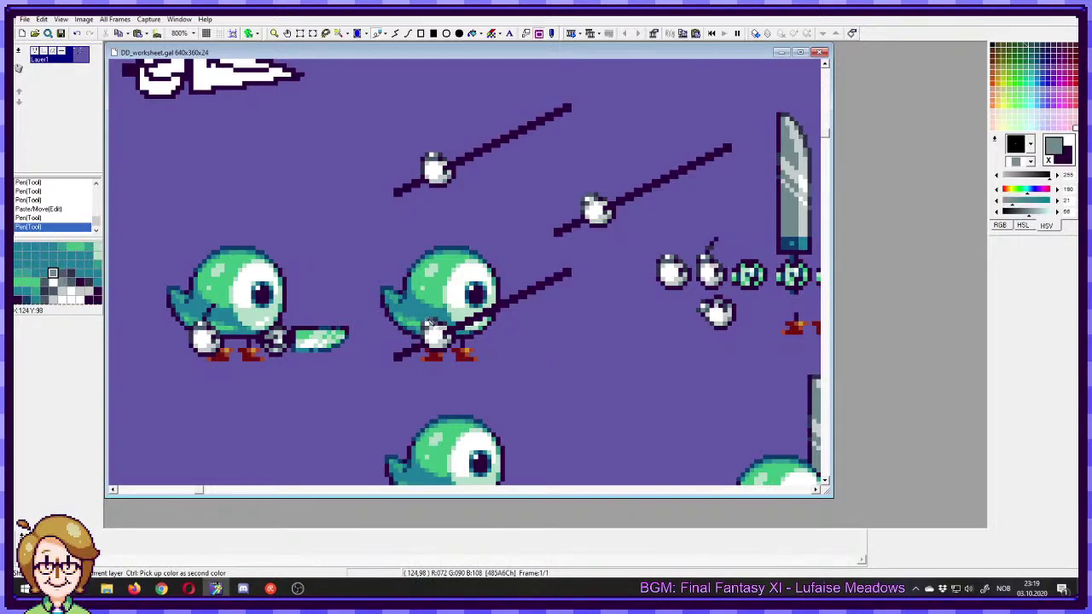
pyautogui.click(436, 326)
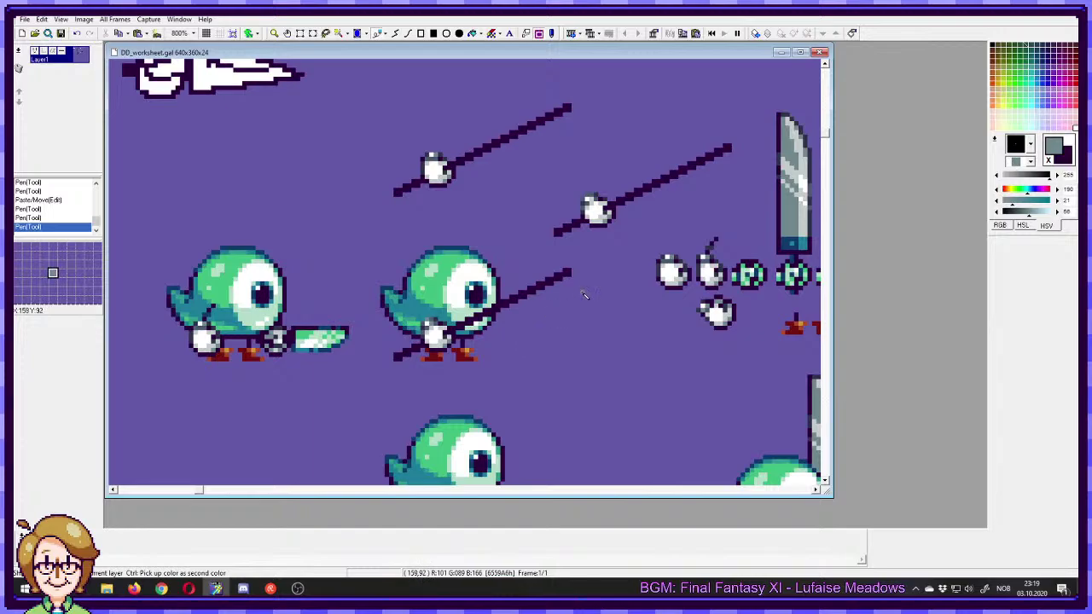
# - Copy the bird's hand onto the empty background between the swords and clear the pixels around it with background purple
pyautogui.keyDown('ctrl'); pyautogui.click(553, 286); pyautogui.keyUp('ctrl')
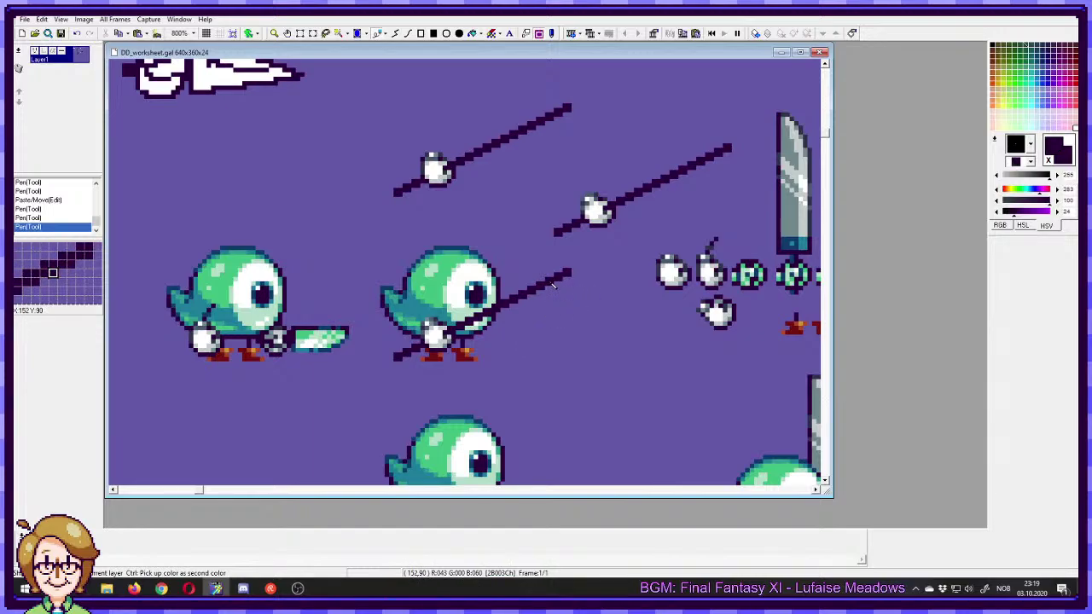
pyautogui.press('s')
pyautogui.moveTo(420, 317)
pyautogui.mouseDown()
pyautogui.moveTo(455, 352)
pyautogui.moveTo(434, 333)
pyautogui.moveTo(590, 211)
pyautogui.moveTo(612, 143)
pyautogui.moveTo(629, 131)
pyautogui.moveTo(603, 135)
pyautogui.moveTo(603, 159)
pyautogui.mouseUp()
pyautogui.press('d')
pyautogui.rightClick(641, 125)
pyautogui.click(602, 159)
pyautogui.click(632, 159)
pyautogui.rightClick(637, 141)
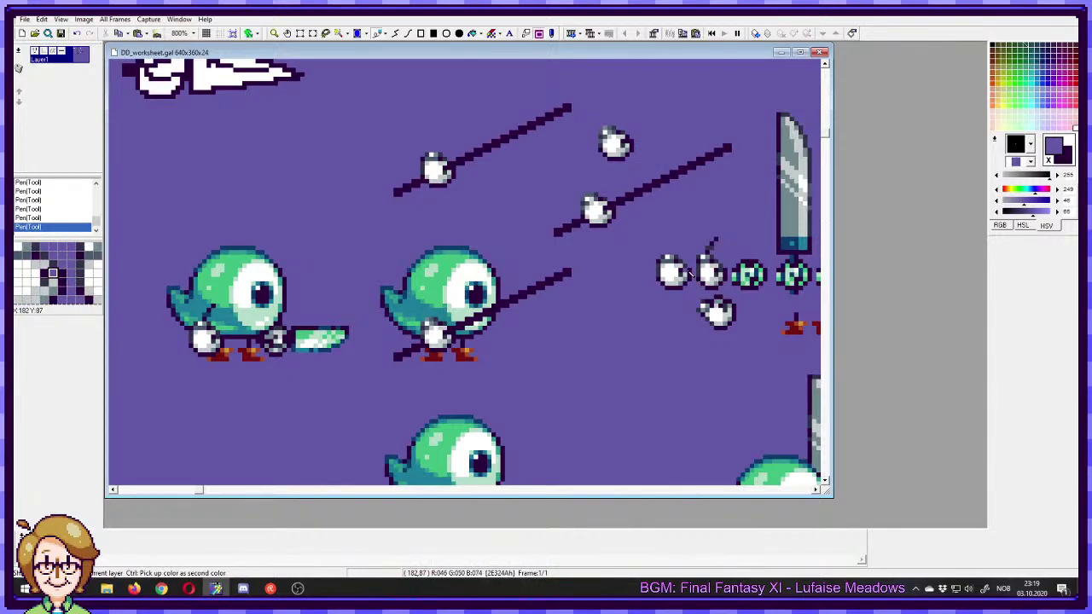
# - Move the isolated hand beneath the leftmost white hand in the group of loose hand sprites
pyautogui.keyDown('ctrl'); pyautogui.rightClick(632, 142); pyautogui.keyUp('ctrl')
pyautogui.press('s')
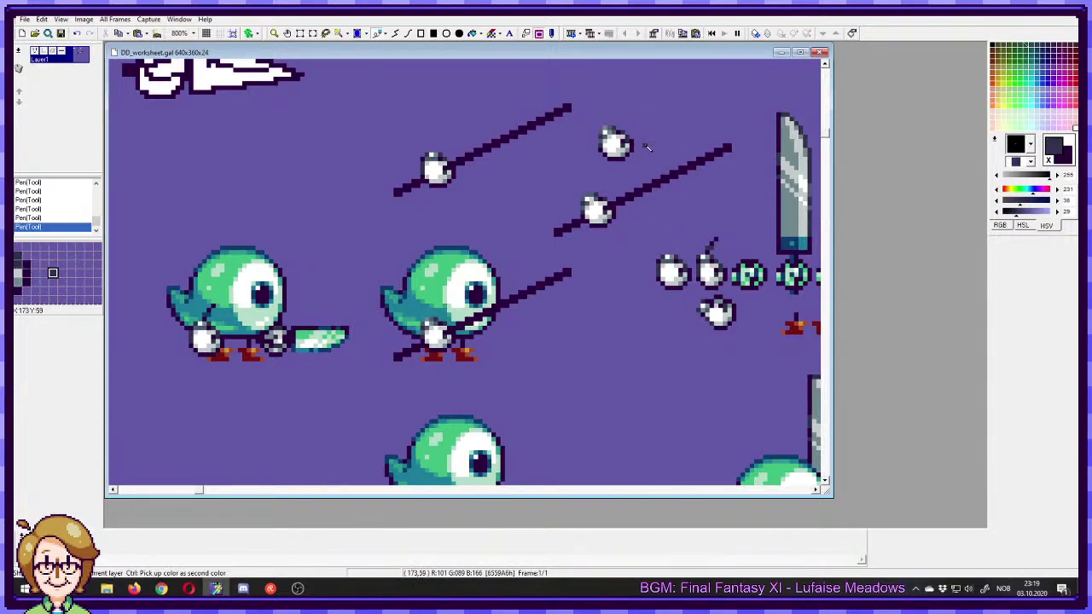
pyautogui.moveTo(638, 111); pyautogui.dragTo(674, 323)
pyautogui.rightClick(724, 369)
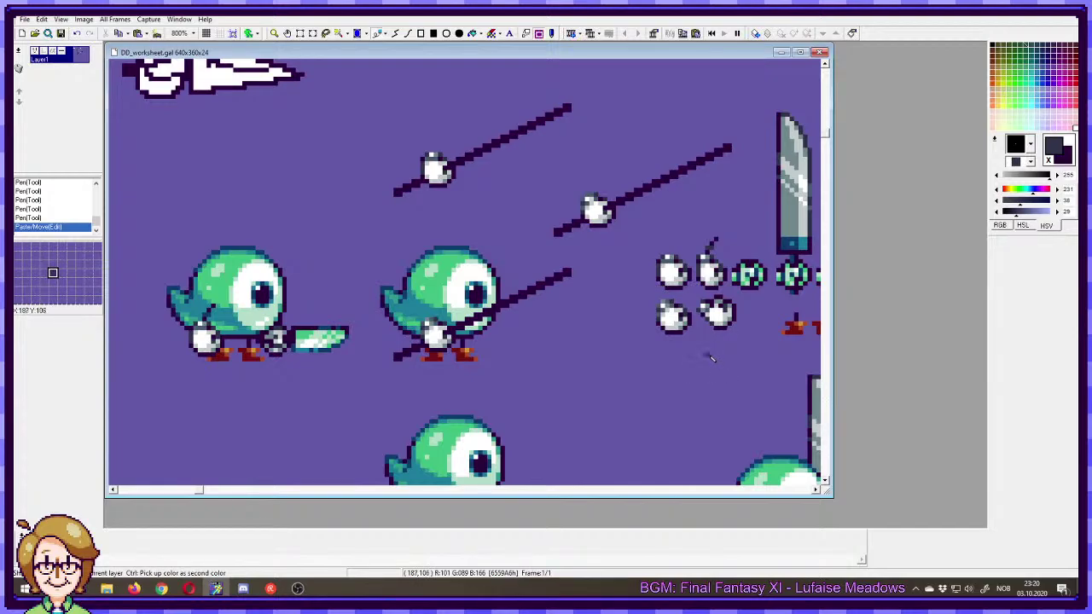
# - Touch up the loose hand's lower edge with a blue-grey pixel and copy the hand over the grip of the lower loose sword
pyautogui.rightClick(679, 326)
pyautogui.click(680, 327)
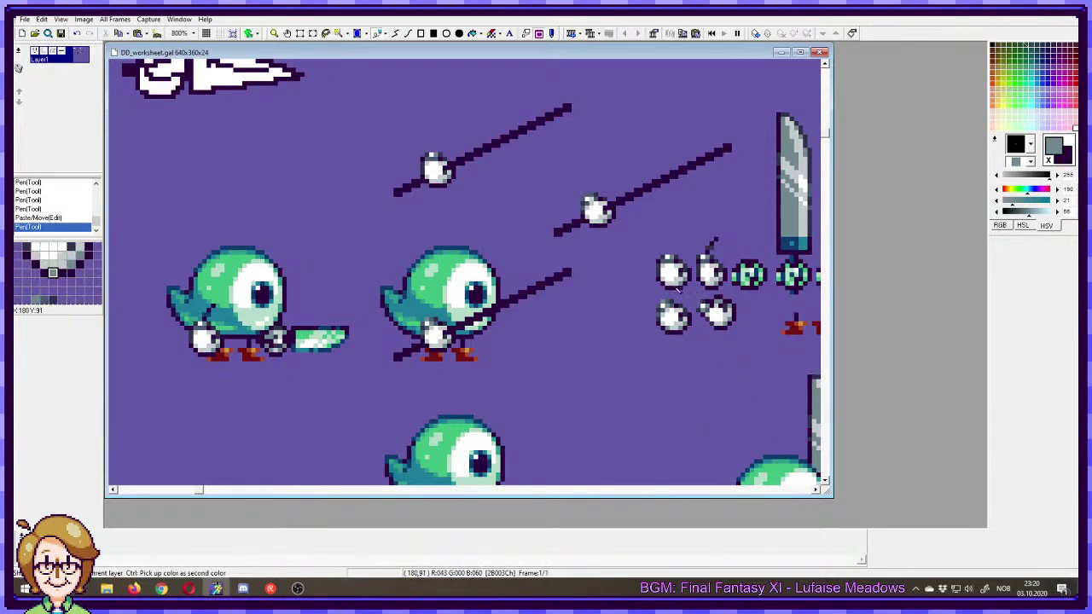
pyautogui.hotkey('ctrl', 'z')
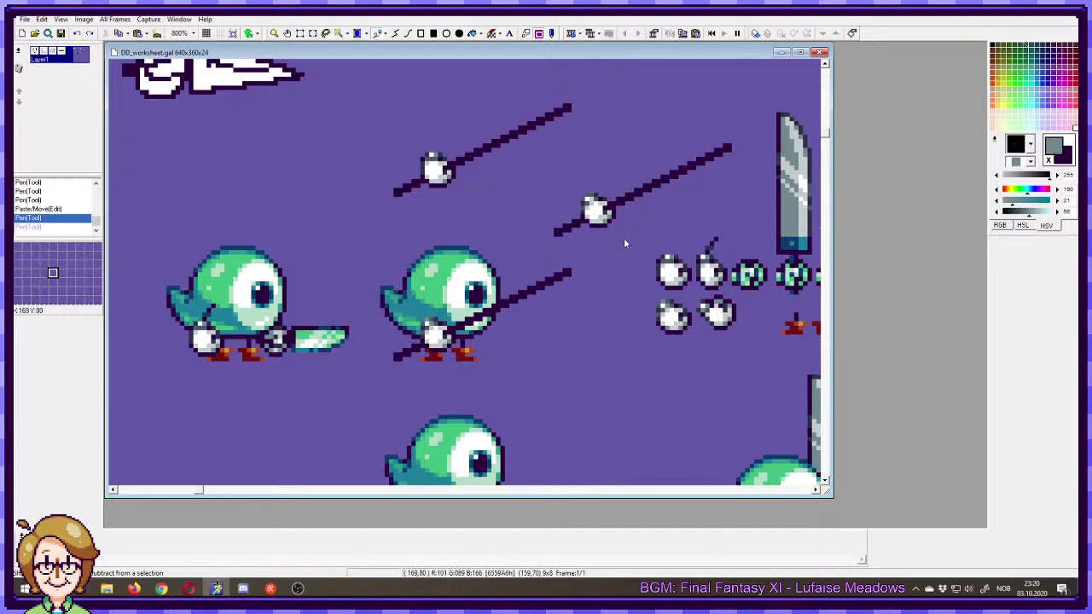
pyautogui.moveTo(658, 304); pyautogui.dragTo(602, 216)
pyautogui.click(605, 278)
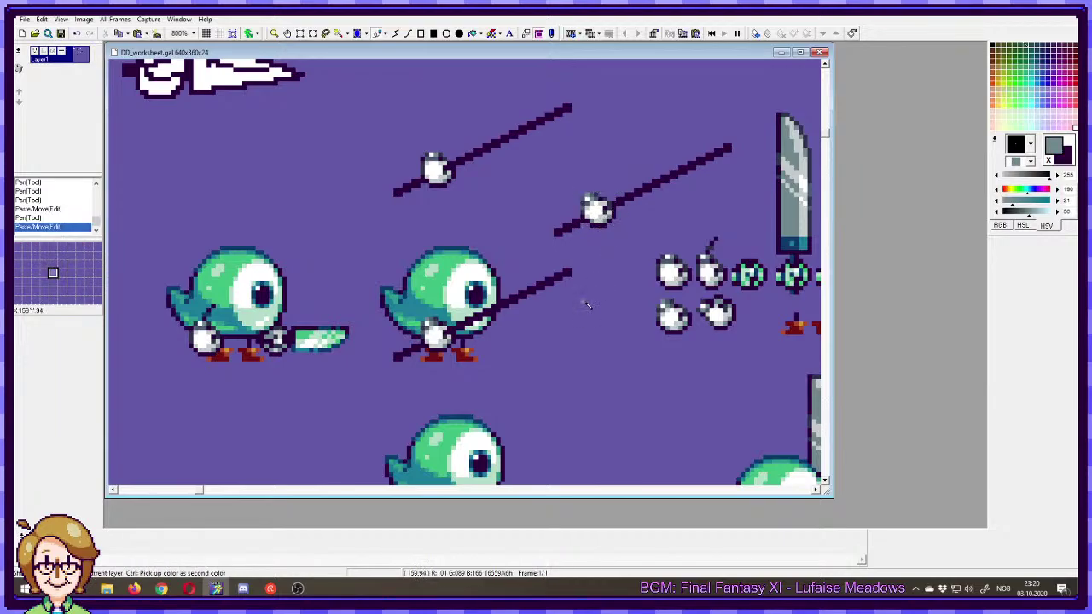
pyautogui.moveTo(571, 336); pyautogui.dragTo(541, 260)
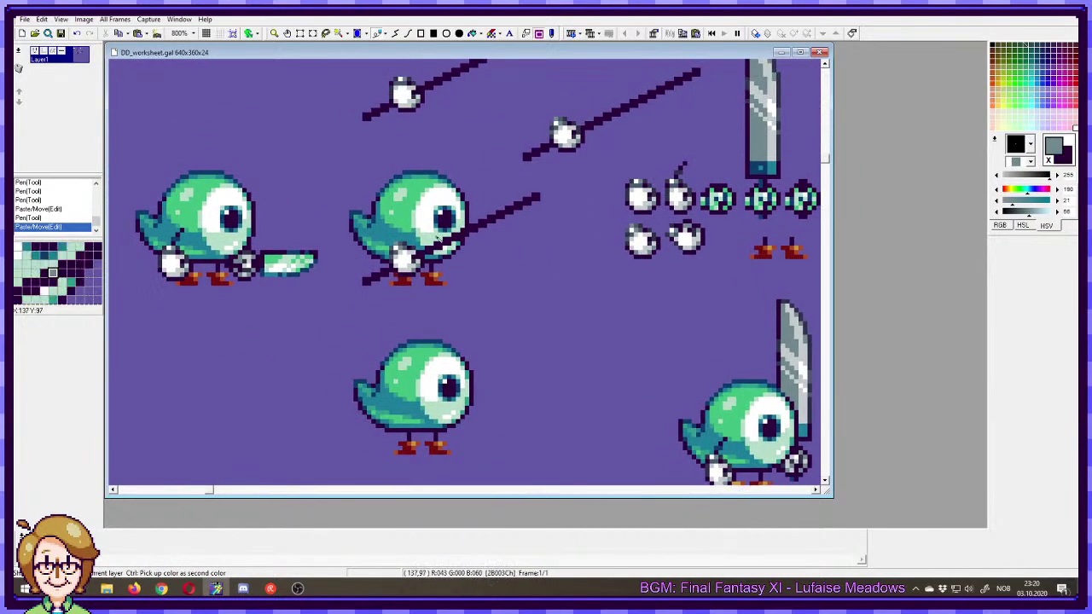
pyautogui.rightClick(178, 231)
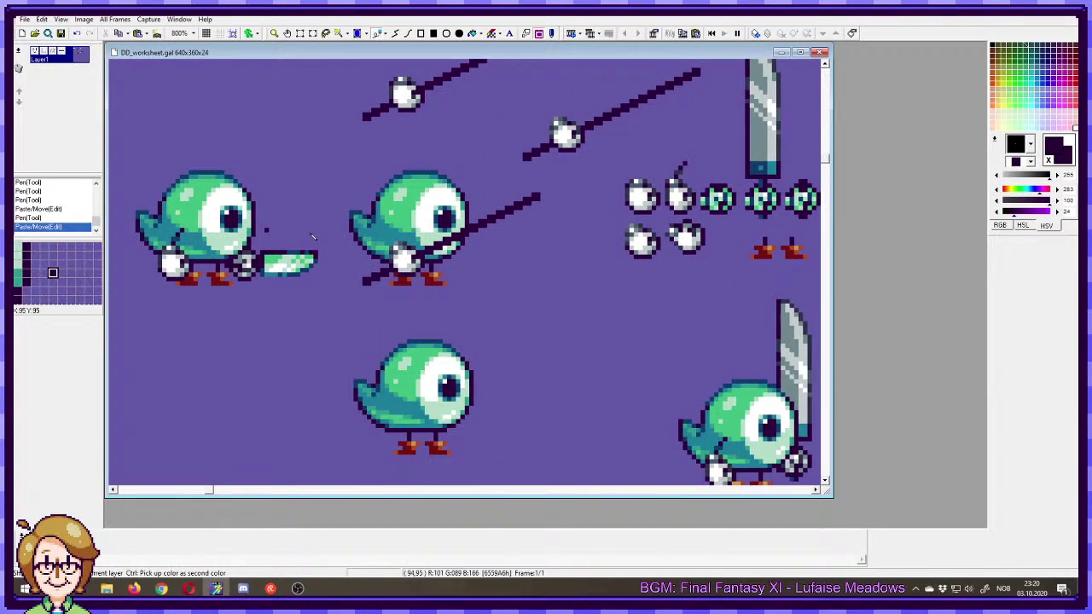
pyautogui.click(396, 231)
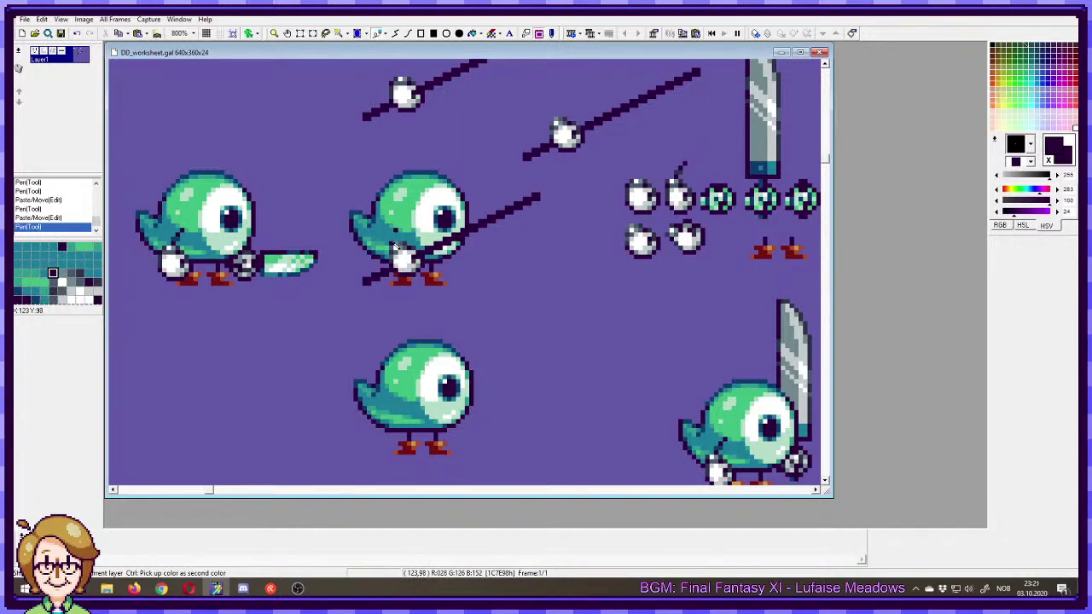
pyautogui.hotkey('ctrl', 'z')
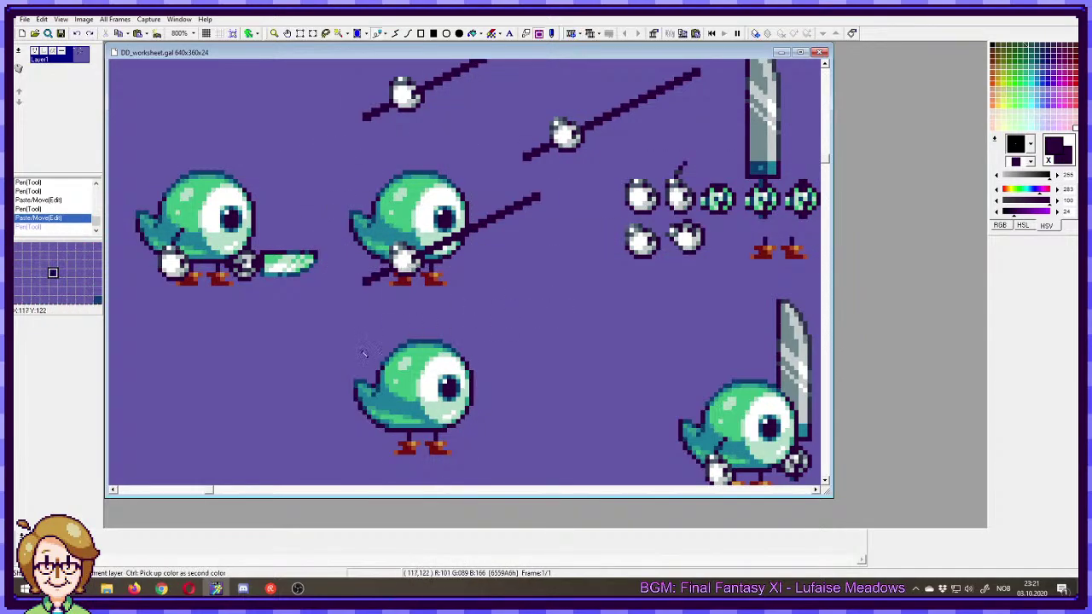
# - Cover the sword-holding bird with a copy of the armless bird and erase the leftover hand and sword with background purple
pyautogui.moveTo(331, 331); pyautogui.dragTo(491, 463)
pyautogui.moveTo(414, 413)
pyautogui.mouseDown()
pyautogui.moveTo(415, 236)
pyautogui.moveTo(410, 246)
pyautogui.mouseUp()
pyautogui.rightClick(410, 246)
pyautogui.rightClick(429, 269)
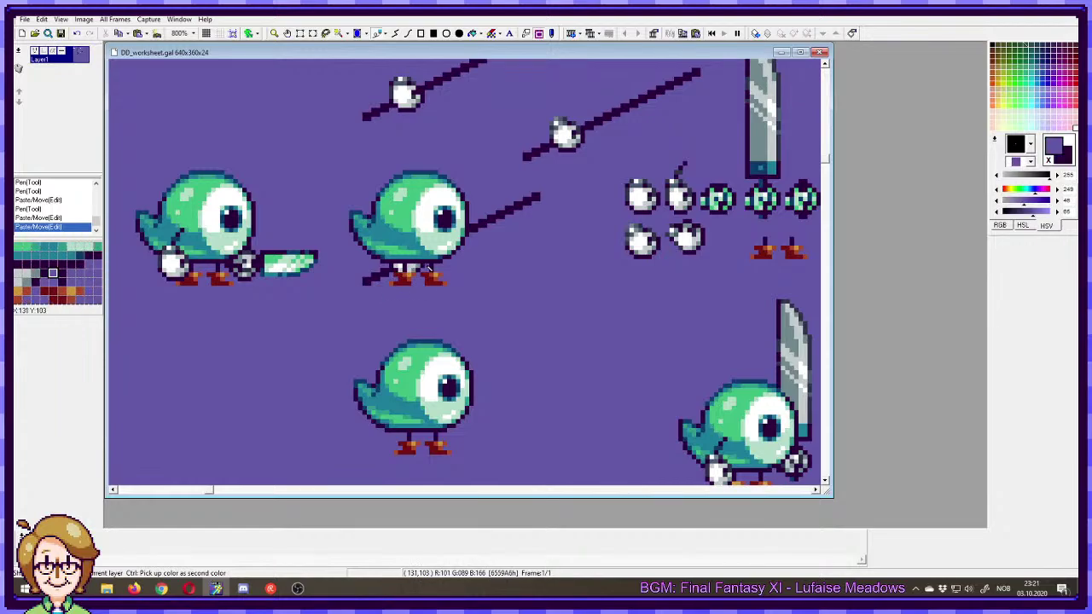
pyautogui.click(416, 269)
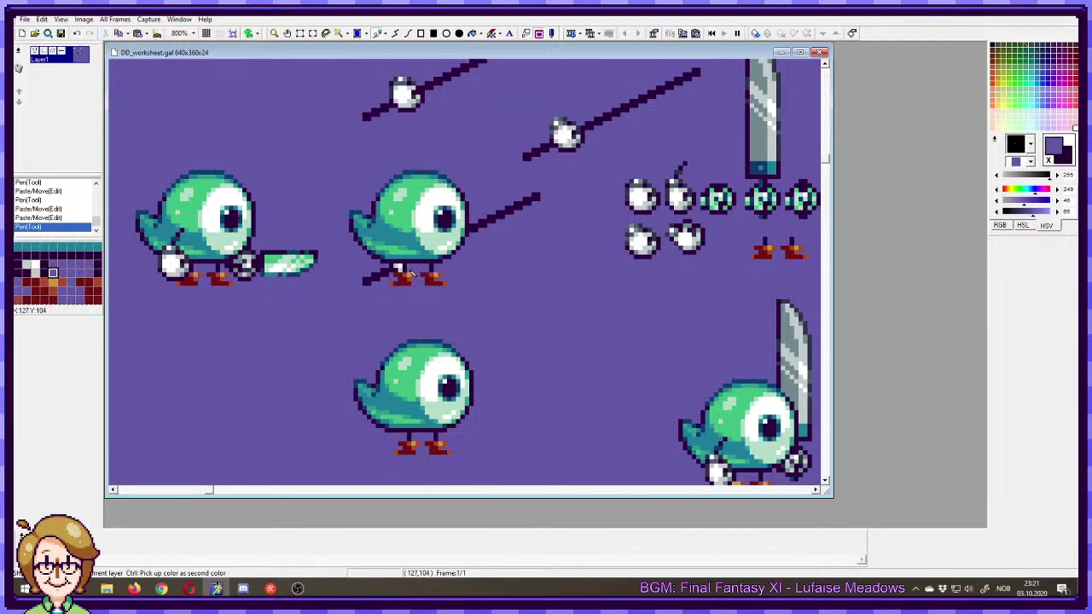
pyautogui.moveTo(409, 273); pyautogui.dragTo(372, 284)
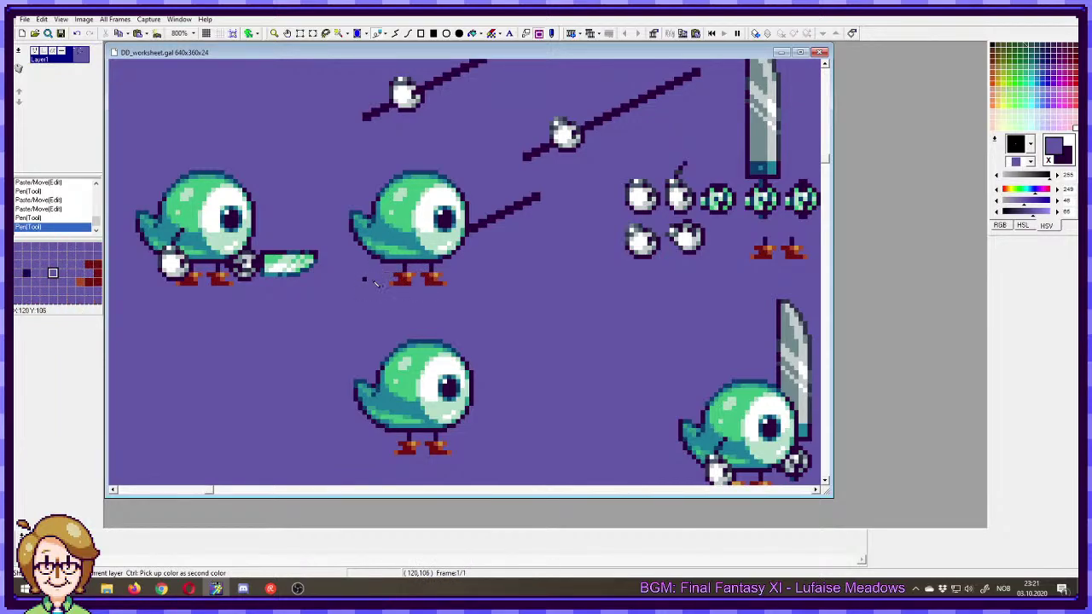
pyautogui.moveTo(537, 200)
pyautogui.mouseDown()
pyautogui.moveTo(476, 236)
pyautogui.moveTo(518, 203)
pyautogui.mouseUp()
# - Copy the lower loose sword with its updated hand onto the cleared bird, with the hand over its lower body above the feet
pyautogui.scroll(1, 589, 137)
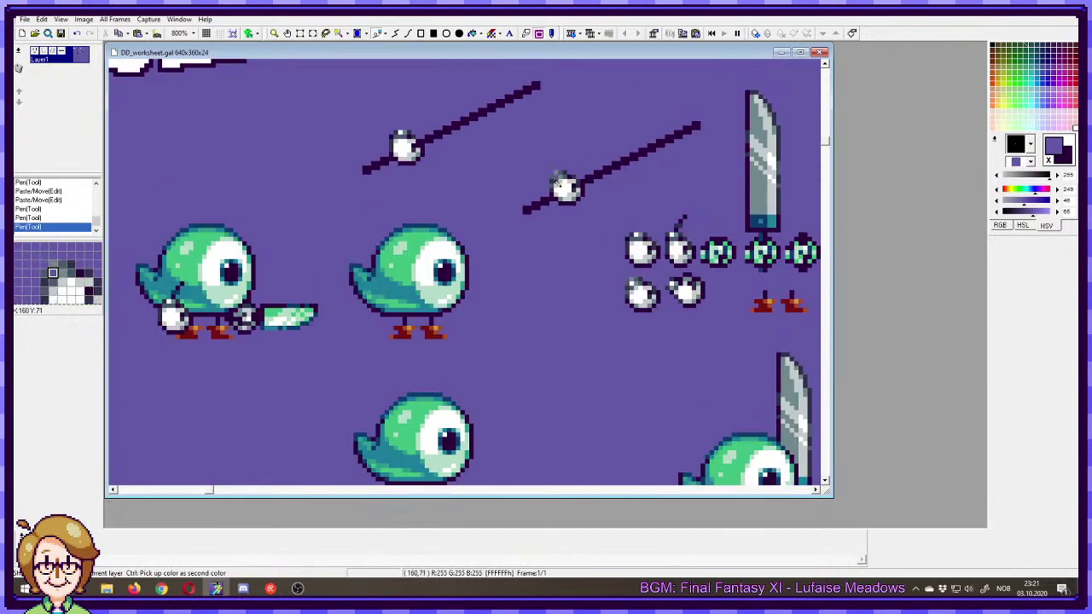
pyautogui.moveTo(496, 117); pyautogui.dragTo(714, 214)
pyautogui.moveTo(600, 173); pyautogui.dragTo(447, 300)
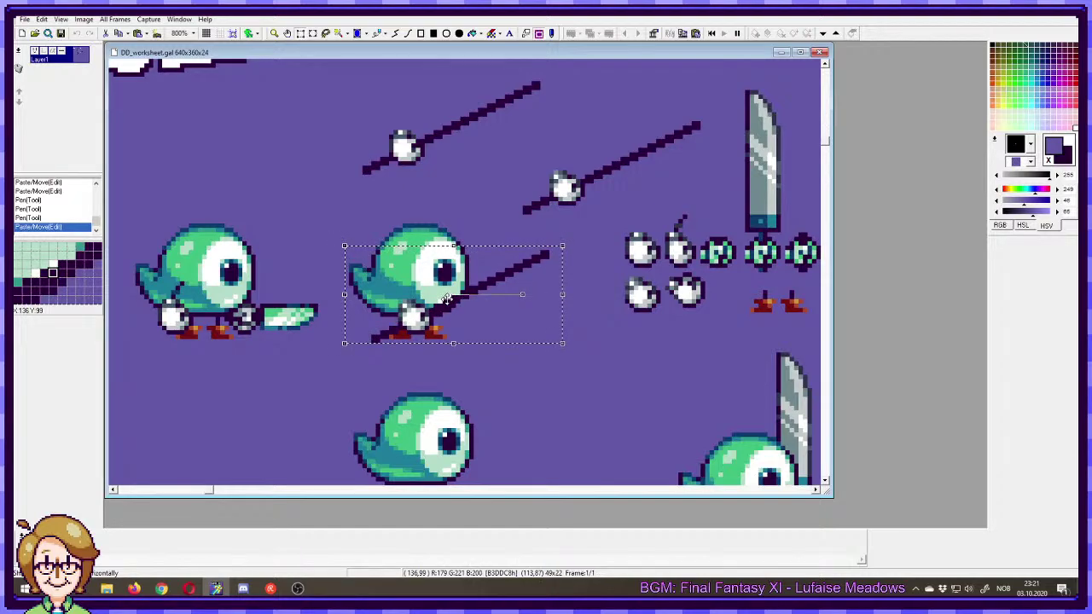
pyautogui.moveTo(447, 298); pyautogui.dragTo(440, 300)
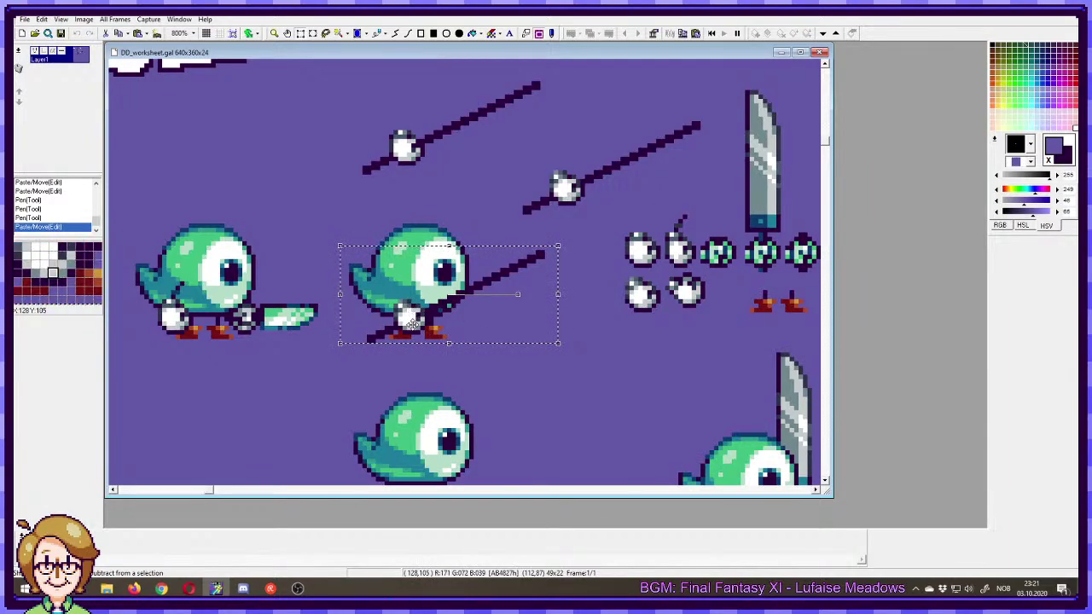
pyautogui.moveTo(408, 322)
pyautogui.mouseDown()
pyautogui.moveTo(179, 345)
pyautogui.moveTo(170, 322)
pyautogui.moveTo(416, 324)
pyautogui.moveTo(404, 326)
pyautogui.mouseUp()
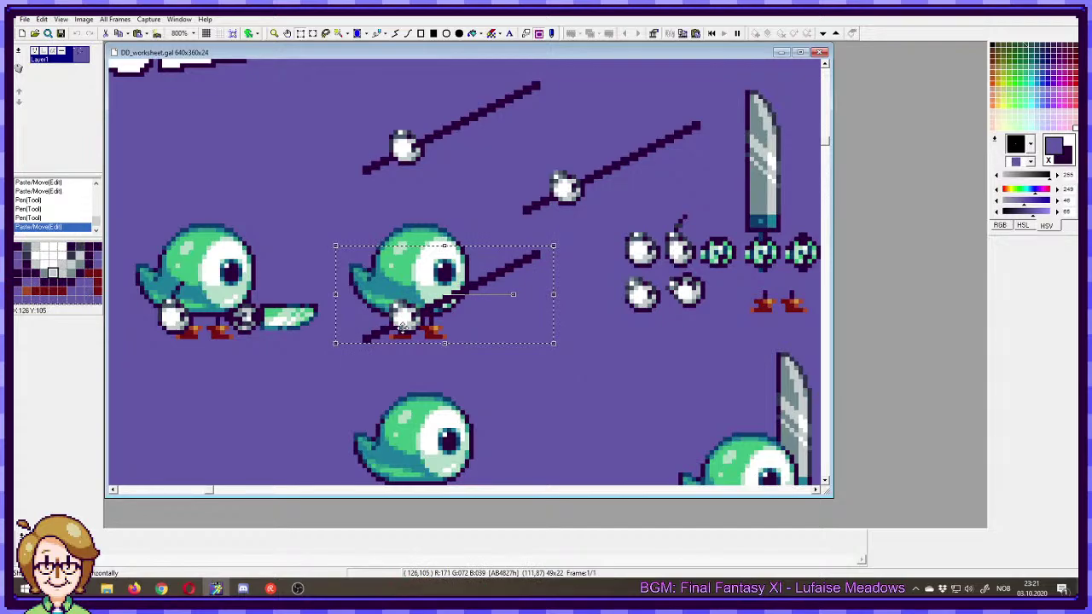
pyautogui.moveTo(406, 325); pyautogui.dragTo(408, 325)
pyautogui.press('p')
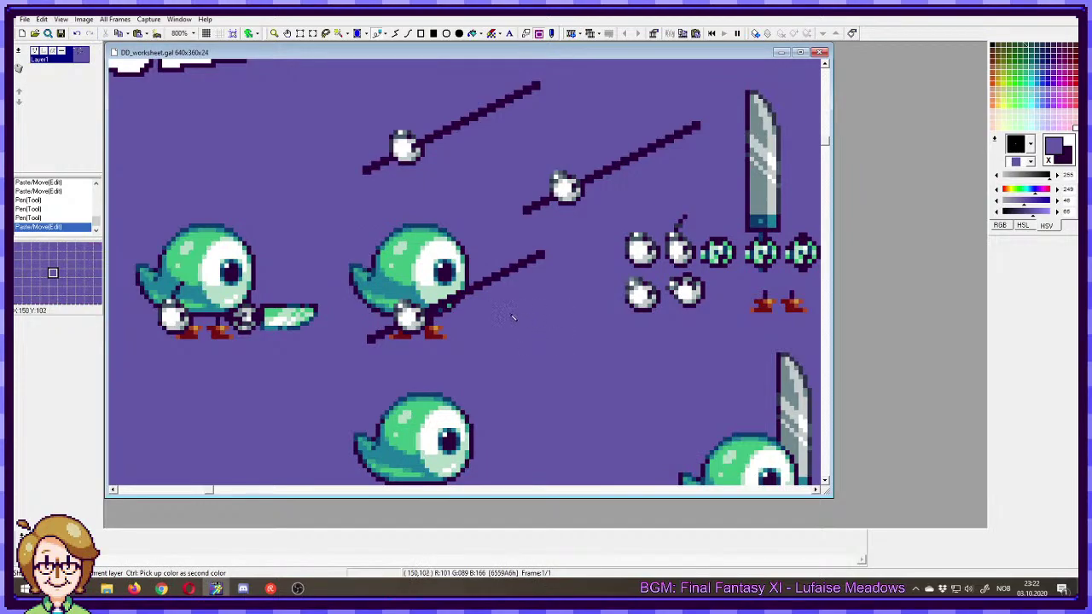
# - Draw a short arm outline above the hand on the bird's wing with pixels in the sword's dark purple
pyautogui.rightClick(528, 261)
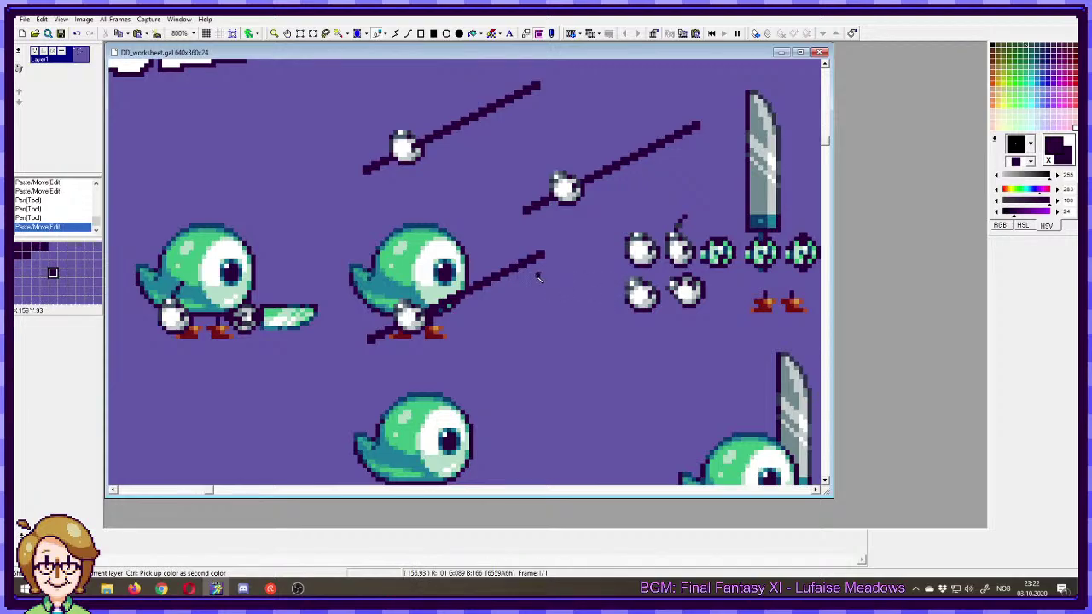
pyautogui.click(392, 290)
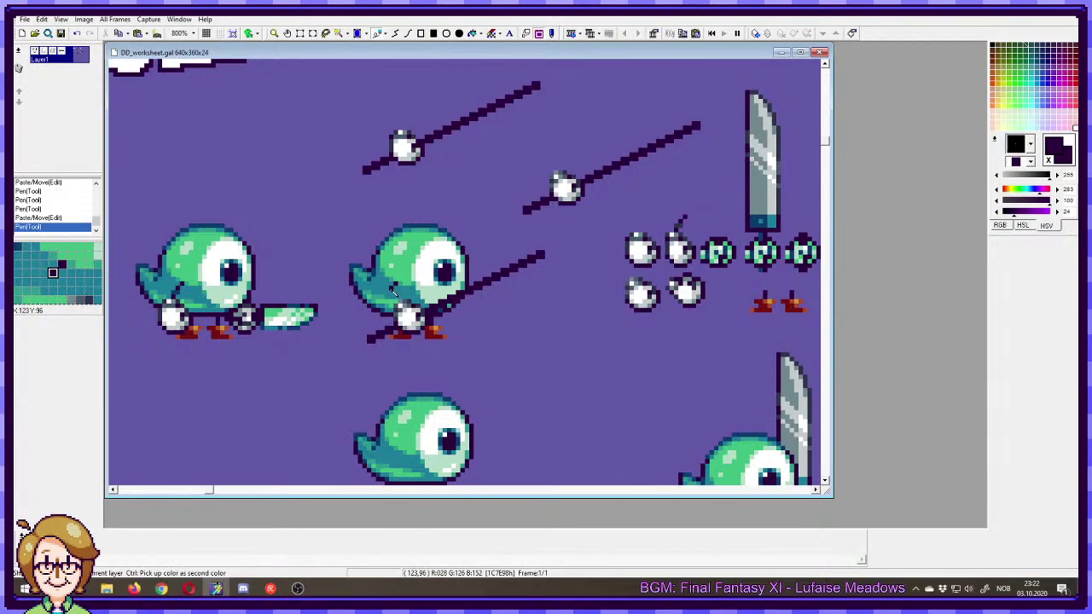
pyautogui.click(397, 301)
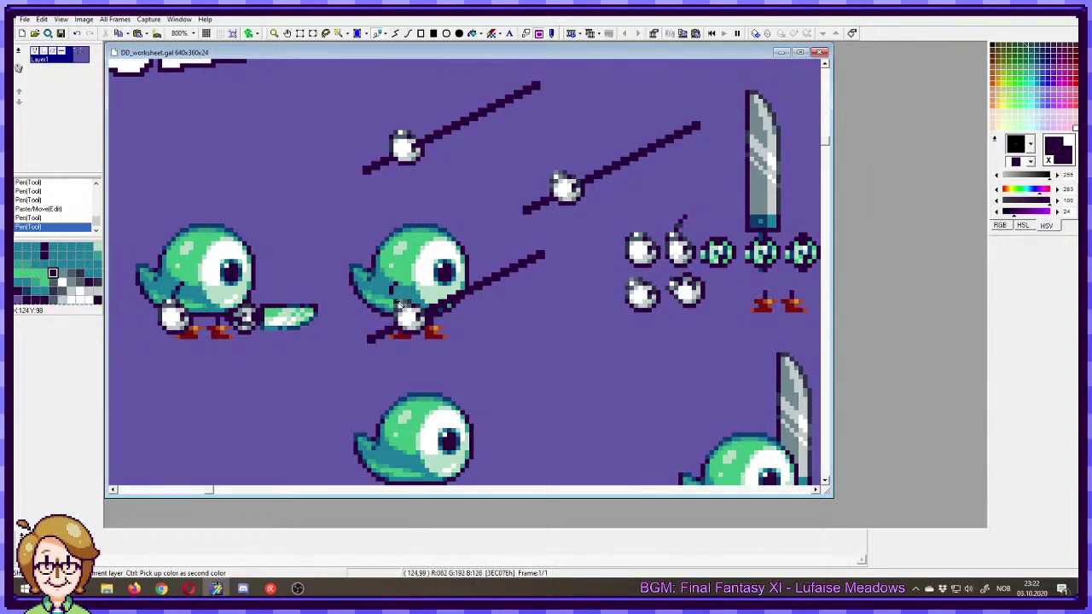
pyautogui.click(396, 301)
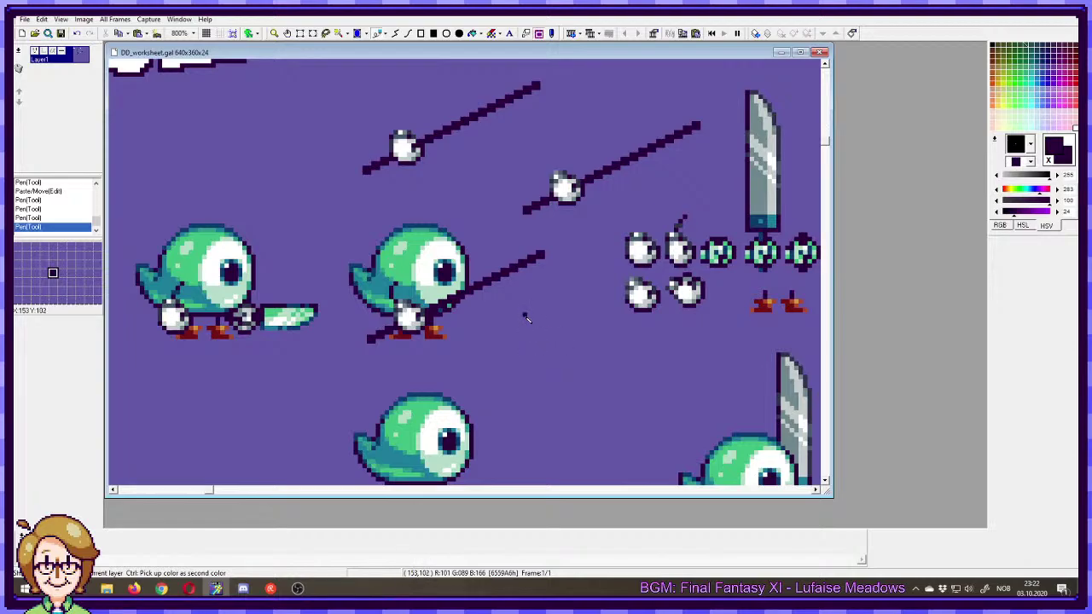
# - Show a preview of the sprite sheet and place it beside the sword-holding bird
pyautogui.moveTo(14, 128)
pyautogui.mouseDown()
pyautogui.moveTo(397, 132)
pyautogui.moveTo(398, 120)
pyautogui.moveTo(361, 124)
pyautogui.moveTo(453, 117)
pyautogui.moveTo(13, 117)
pyautogui.mouseUp()
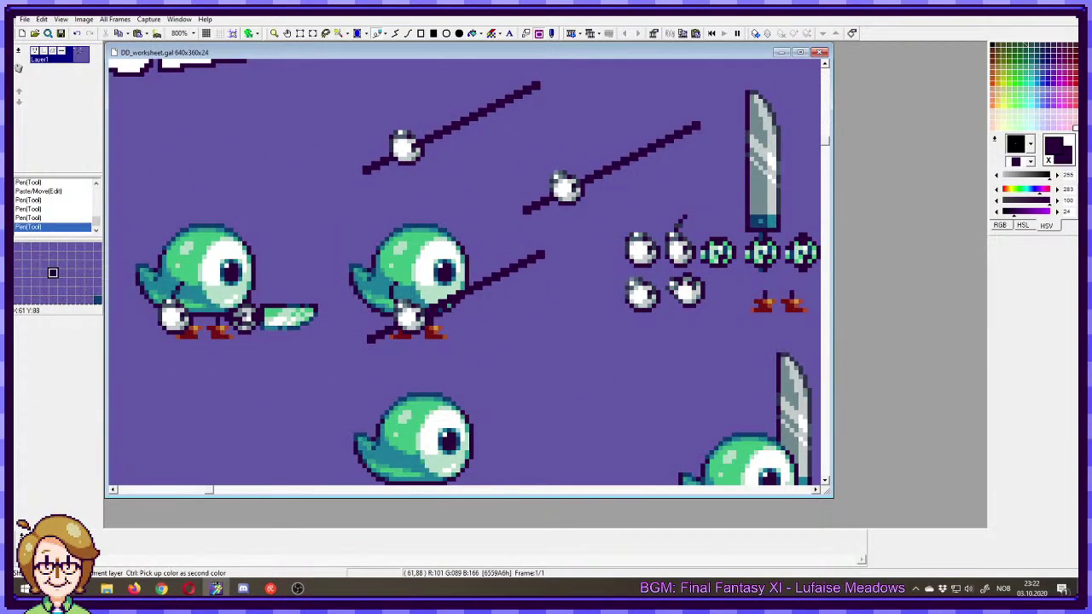
pyautogui.hotkey('ctrl', 'p')
pyautogui.moveTo(560, 182); pyautogui.dragTo(770, 145)
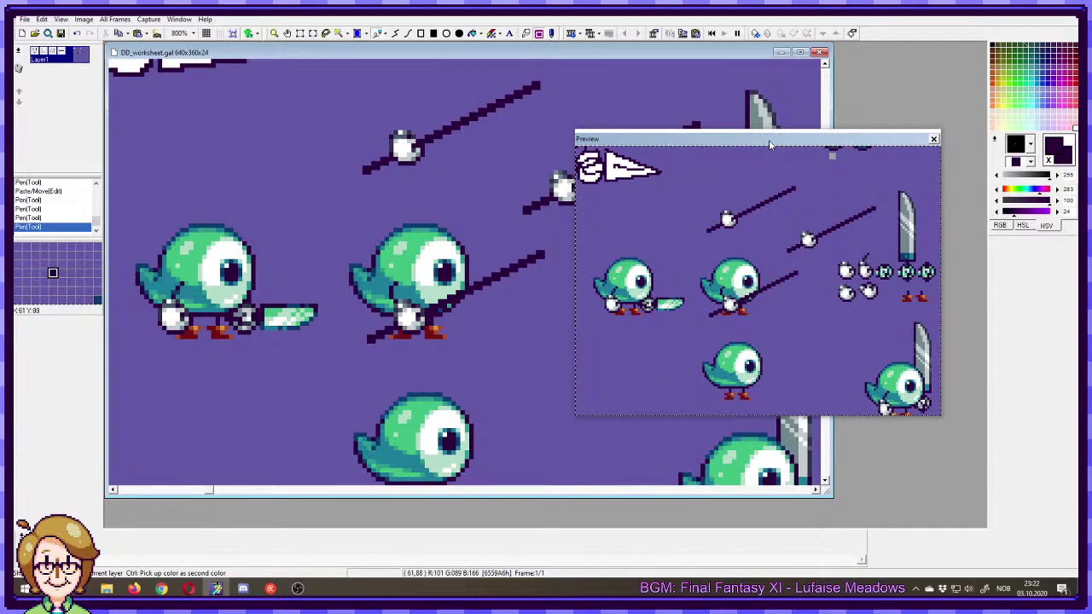
# - Move the preview out of the way and undo the arm outline, hand and sword added to the bird
pyautogui.moveTo(770, 141); pyautogui.dragTo(14, 139)
pyautogui.hotkey('ctrl', 'z')
pyautogui.hotkey('ctrl', 'z')
pyautogui.hotkey('ctrl', 'z')
pyautogui.hotkey('ctrl', 'z')
pyautogui.hotkey('ctrl', 'z')
# - Flip the upper armless bird horizontally and shift its feet one pixel toward its tail
pyautogui.moveTo(487, 197); pyautogui.dragTo(322, 352)
pyautogui.click(108, 19)
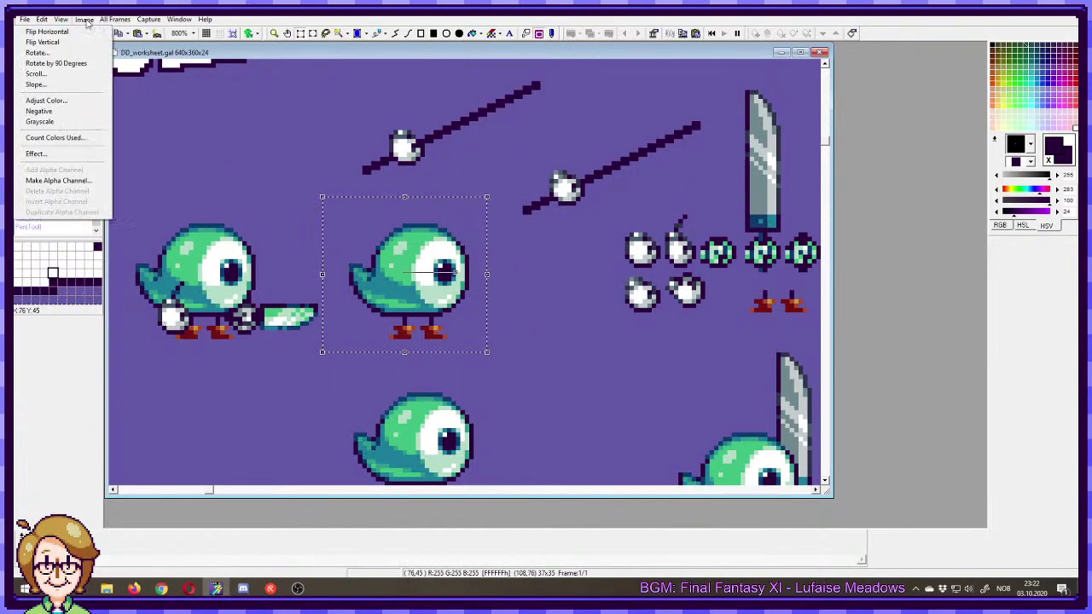
pyautogui.click(83, 30)
pyautogui.press('d')
pyautogui.rightClick(577, 333)
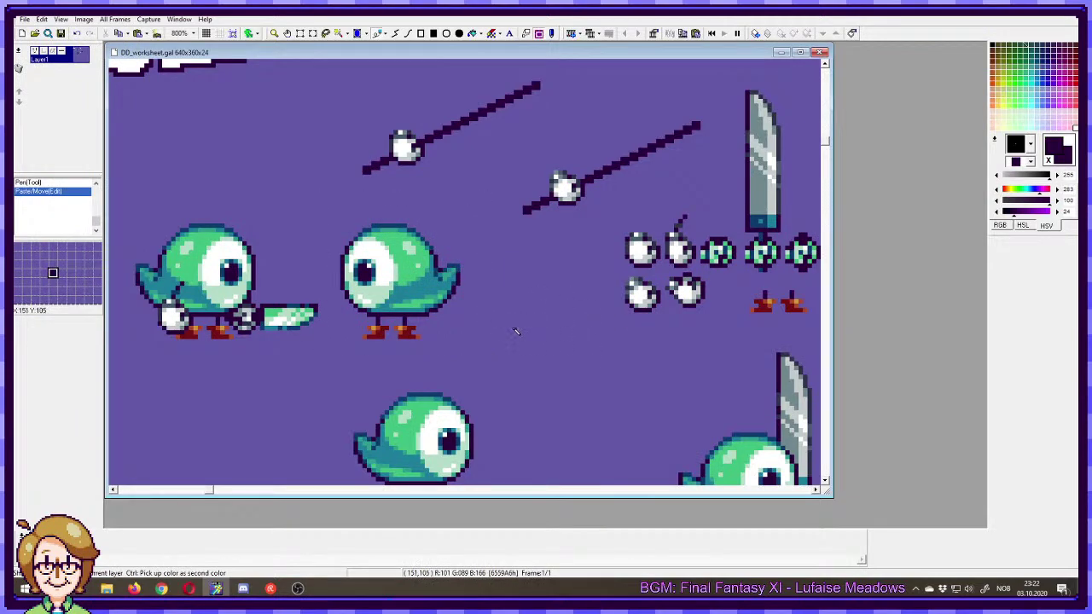
pyautogui.moveTo(431, 318); pyautogui.dragTo(387, 334)
pyautogui.rightClick(601, 375)
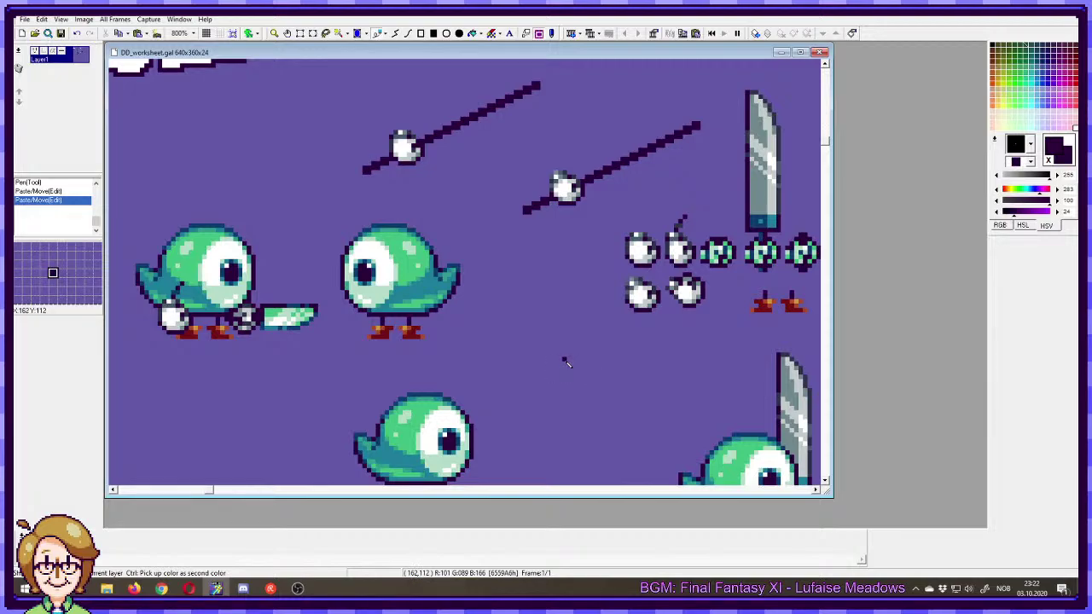
# - Flip the upper armless bird back to face right and place it directly above the lower armless bird
pyautogui.moveTo(556, 364); pyautogui.dragTo(556, 311)
pyautogui.press('s')
pyautogui.moveTo(335, 160); pyautogui.dragTo(503, 304)
pyautogui.press('p')
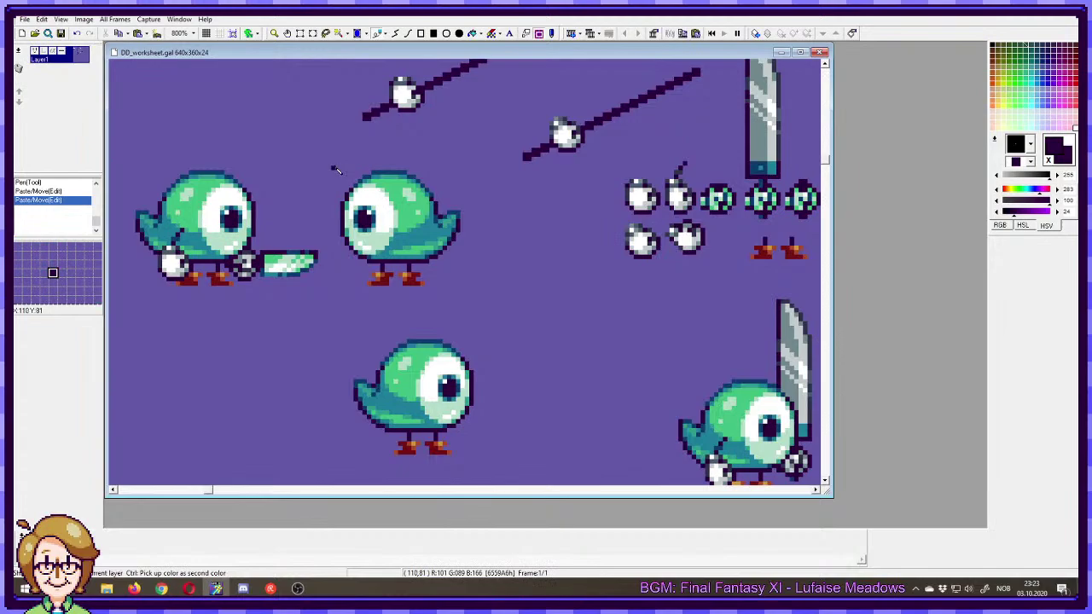
pyautogui.moveTo(328, 162); pyautogui.dragTo(509, 307)
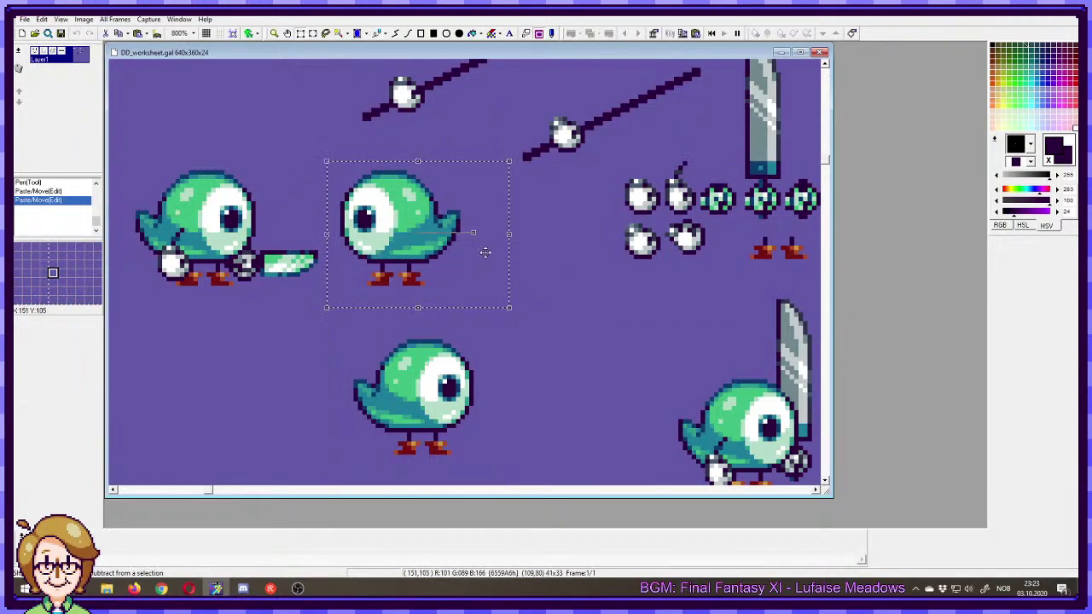
pyautogui.click(84, 19)
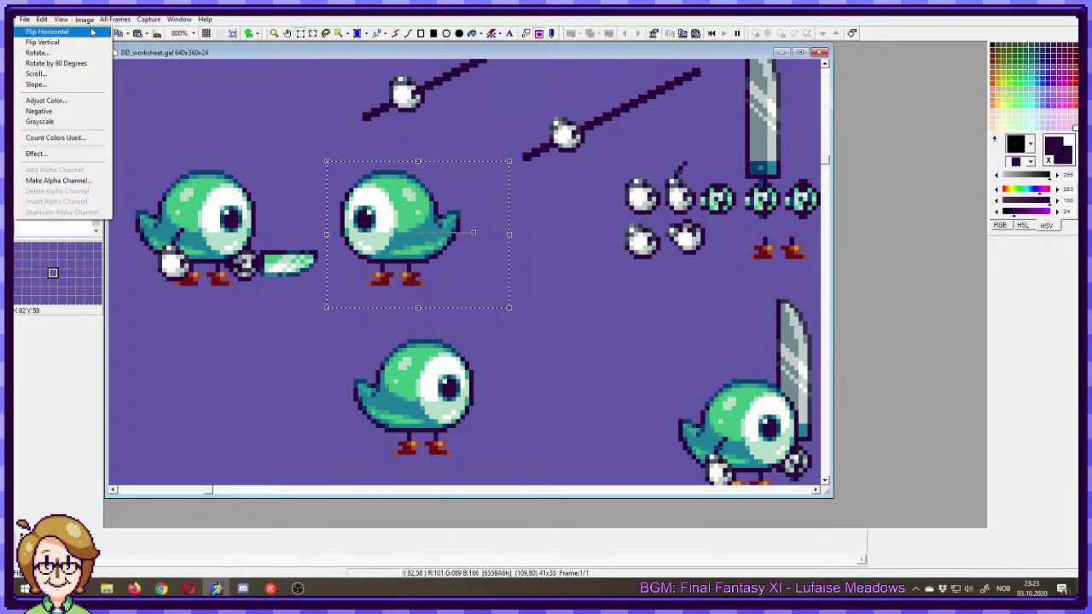
pyautogui.click(47, 32)
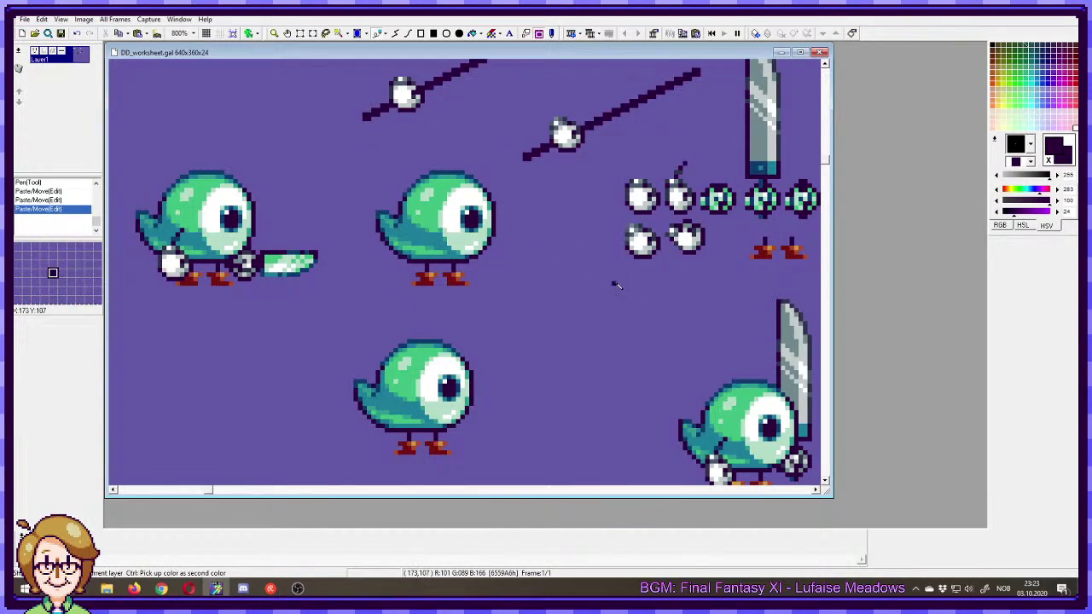
pyautogui.moveTo(454, 222); pyautogui.dragTo(433, 217)
pyautogui.click(511, 263)
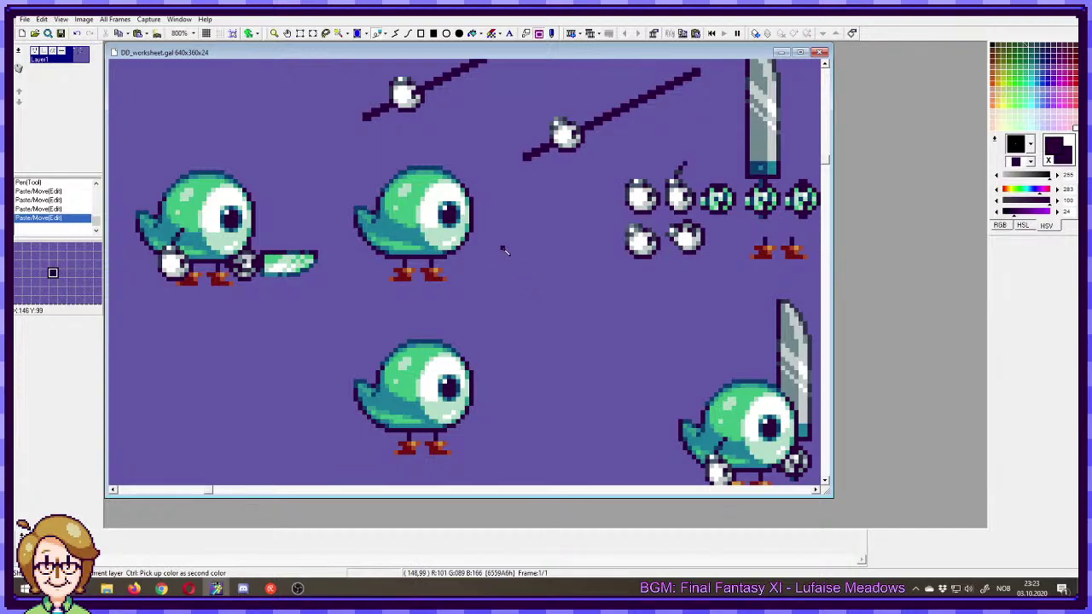
# - Try the upper armless bird mirrored horizontally to check its balance, and undo the flip
pyautogui.press('s')
pyautogui.moveTo(496, 153); pyautogui.dragTo(345, 290)
pyautogui.click(42, 19)
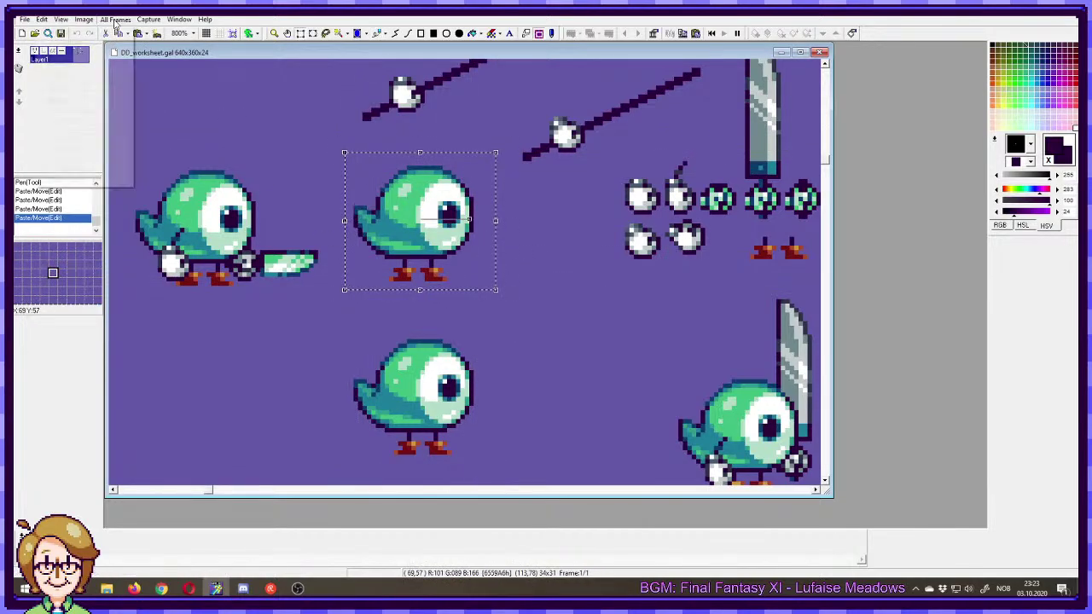
pyautogui.click(84, 20)
pyautogui.click(107, 33)
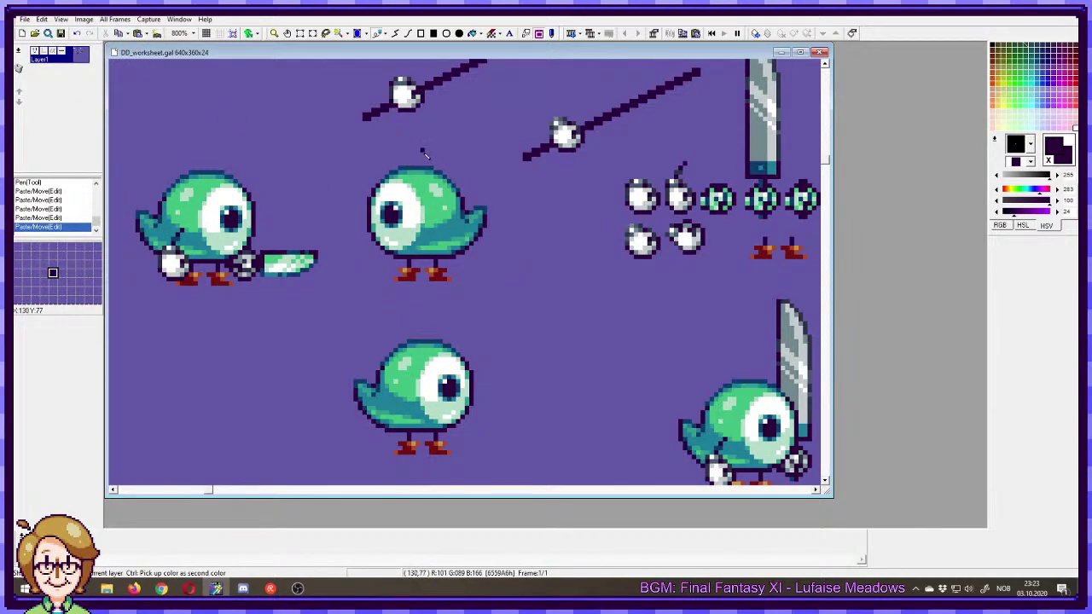
pyautogui.hotkey('ctrl', 'z')
# - Try a horizontal flip on the knife-holding bird for comparison, and undo it
pyautogui.click(83, 20)
pyautogui.click(101, 34)
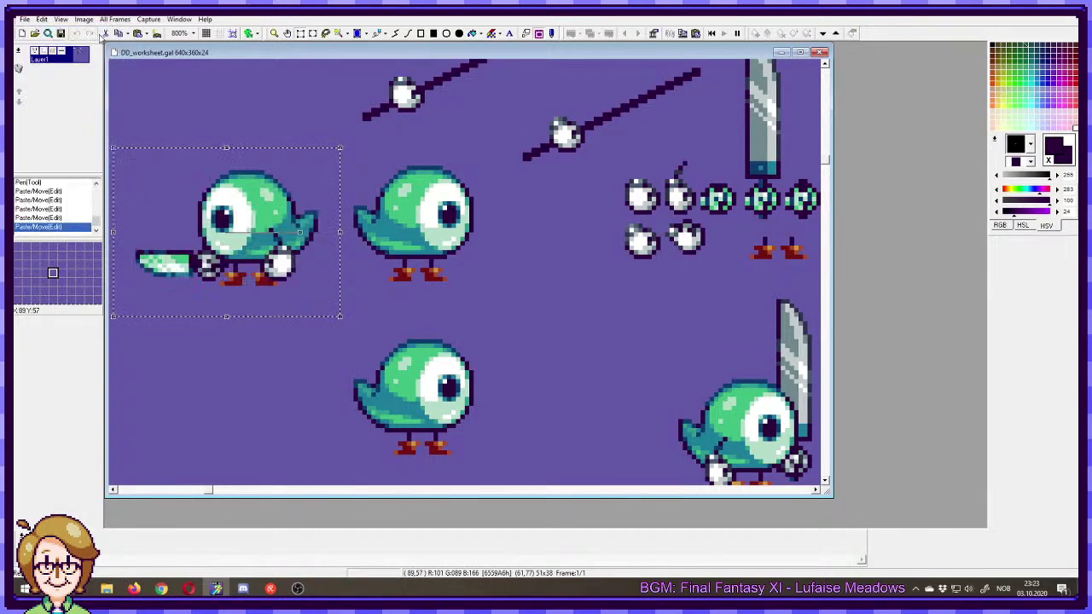
pyautogui.press('p')
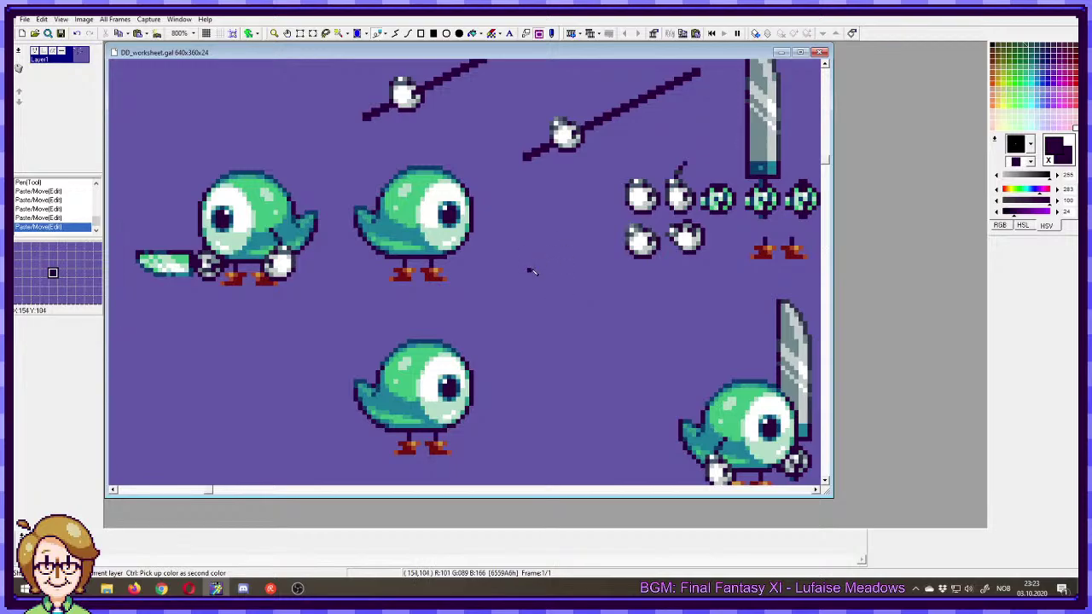
pyautogui.hotkey('ctrl', 'z')
# - Shift the lower armless bird's feet one pixel toward its tail
pyautogui.moveTo(509, 269); pyautogui.dragTo(553, 287)
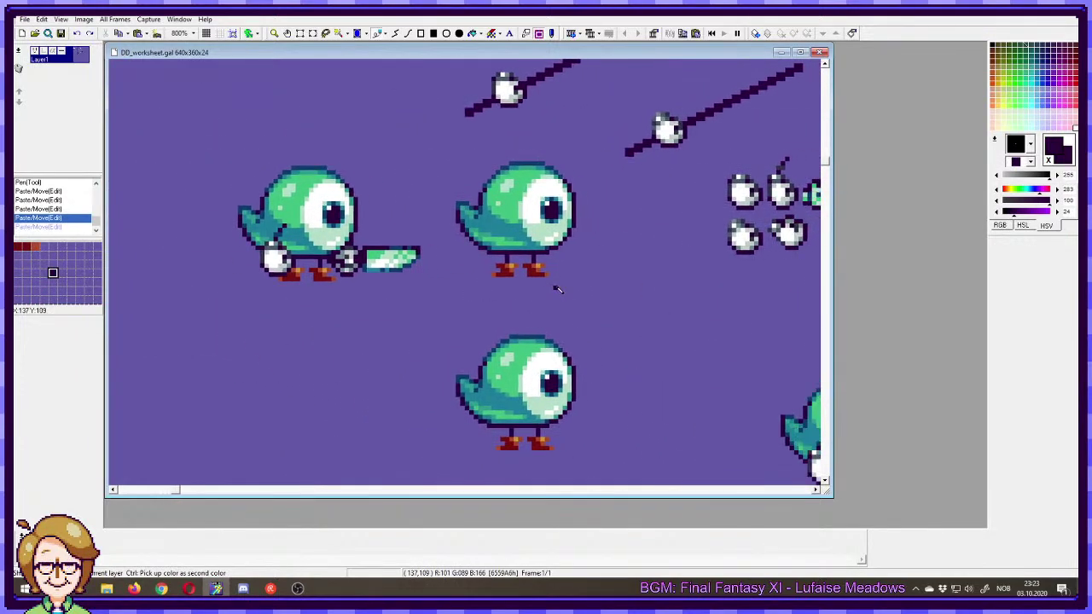
pyautogui.moveTo(616, 301); pyautogui.dragTo(577, 276)
pyautogui.moveTo(406, 311); pyautogui.dragTo(378, 263)
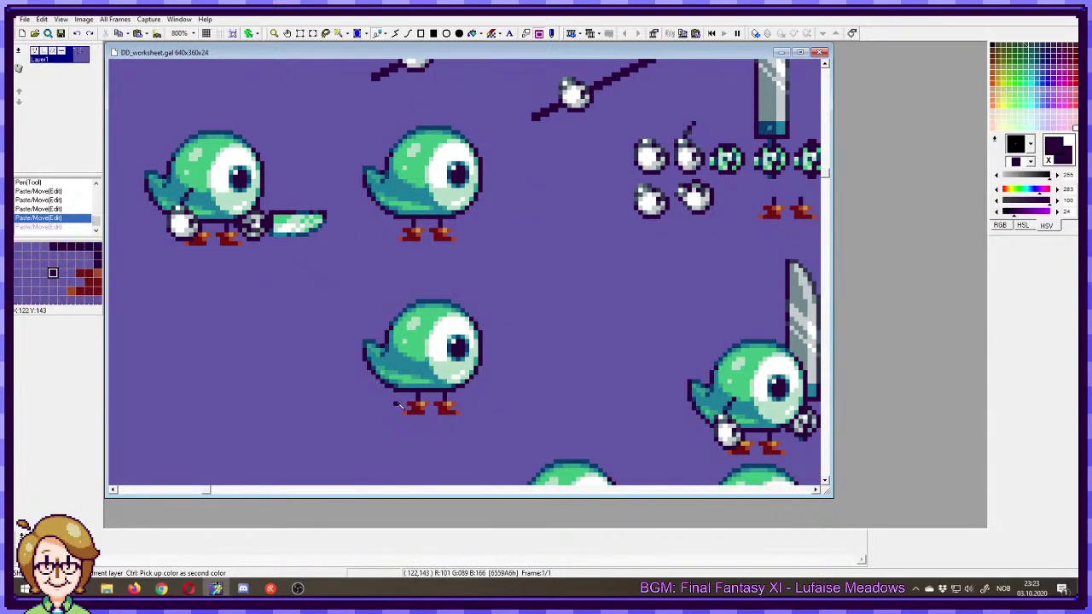
pyautogui.moveTo(392, 394); pyautogui.dragTo(499, 431)
pyautogui.moveTo(441, 405); pyautogui.dragTo(436, 405)
pyautogui.click(535, 421)
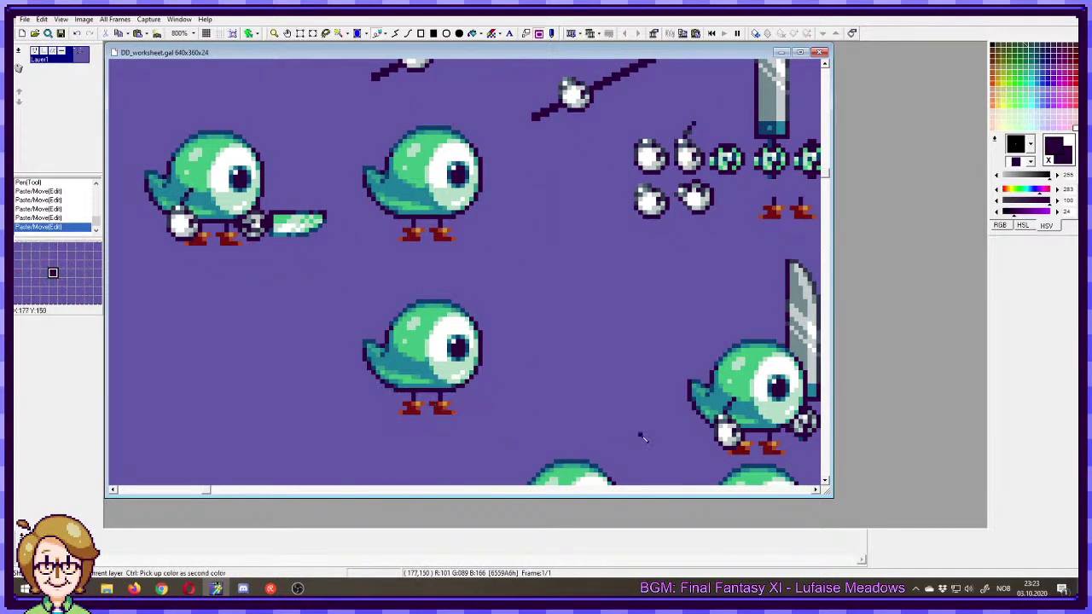
pyautogui.moveTo(635, 433); pyautogui.dragTo(566, 357)
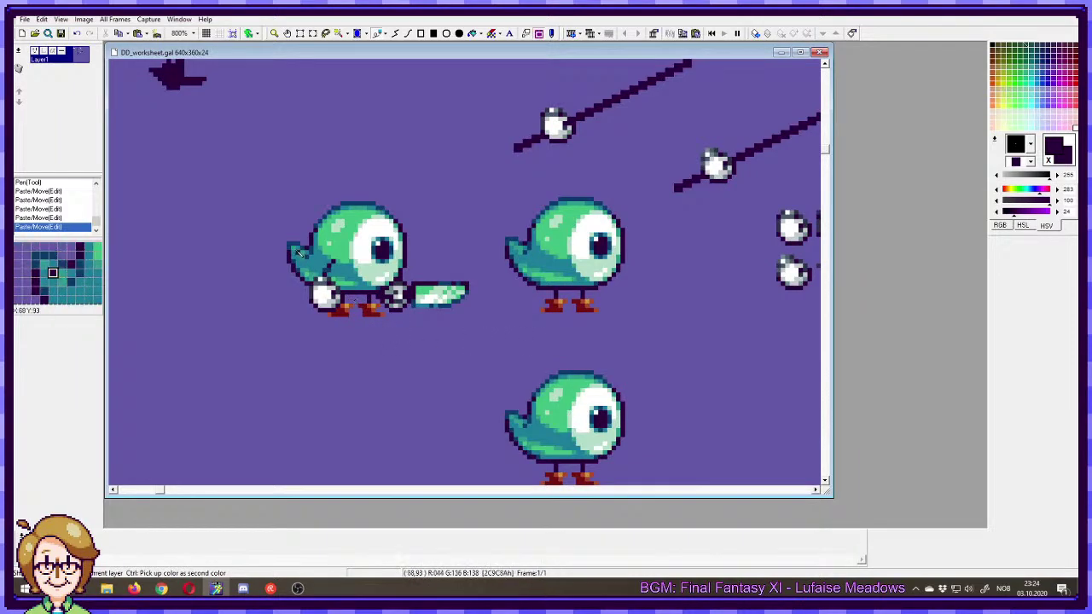
# - Copy the knife-holding bird and place the duplicate directly below the original, beside the lower armless bird
pyautogui.moveTo(261, 174); pyautogui.dragTo(287, 192)
pyautogui.moveTo(491, 319)
pyautogui.mouseDown()
pyautogui.moveTo(326, 151)
pyautogui.moveTo(399, 137)
pyautogui.moveTo(374, 354)
pyautogui.moveTo(572, 286)
pyautogui.mouseUp()
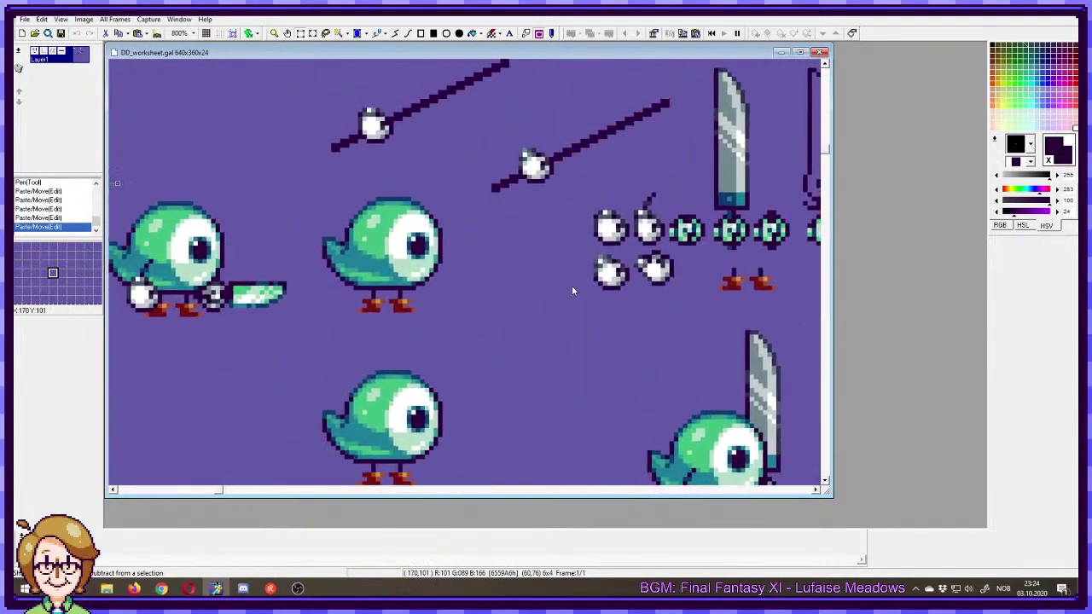
pyautogui.hscroll(-3, 482, 279)
pyautogui.scroll(-1, 483, 279)
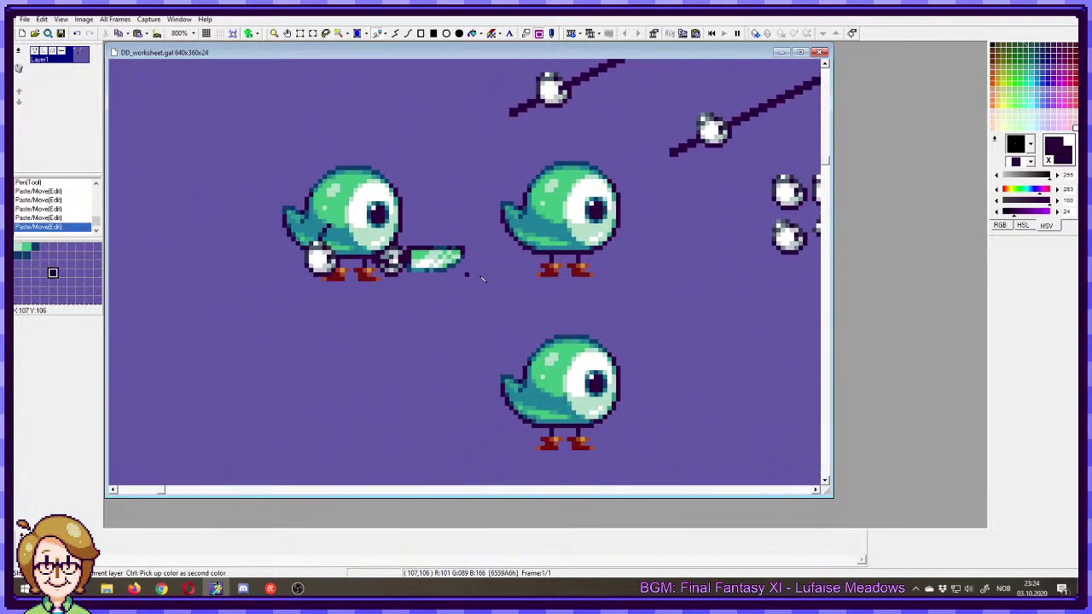
pyautogui.hscroll(-1, 482, 279)
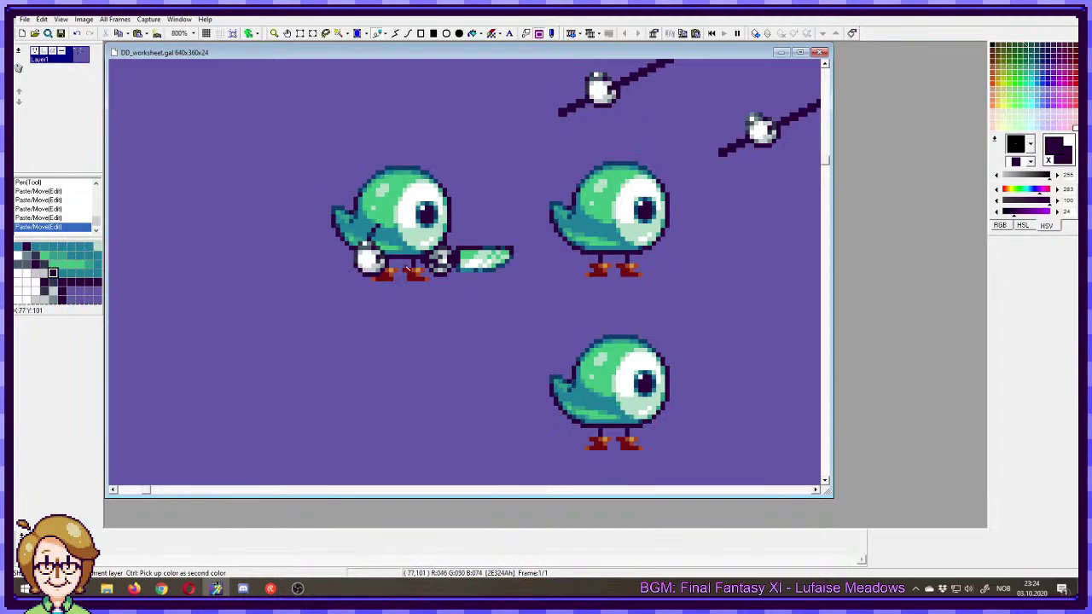
pyautogui.moveTo(296, 117); pyautogui.dragTo(484, 414)
pyautogui.press('p')
pyautogui.moveTo(552, 398); pyautogui.dragTo(486, 240)
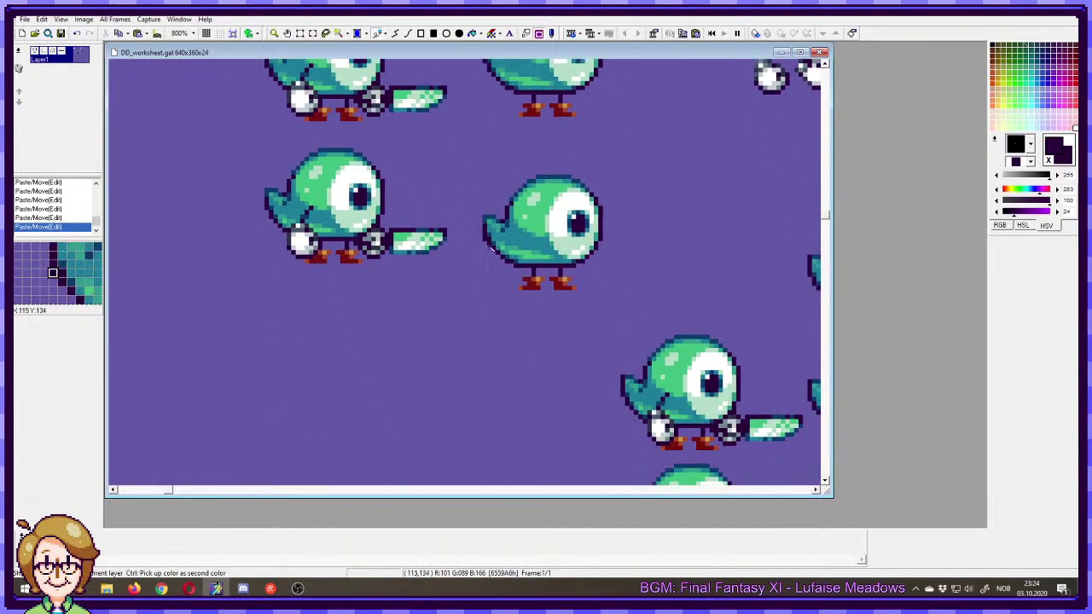
# - Erase the duplicate knife bird's feet with background purple and copy the lower armless bird's feet to the empty area below it
pyautogui.rightClick(355, 267)
pyautogui.moveTo(356, 260); pyautogui.dragTo(349, 261)
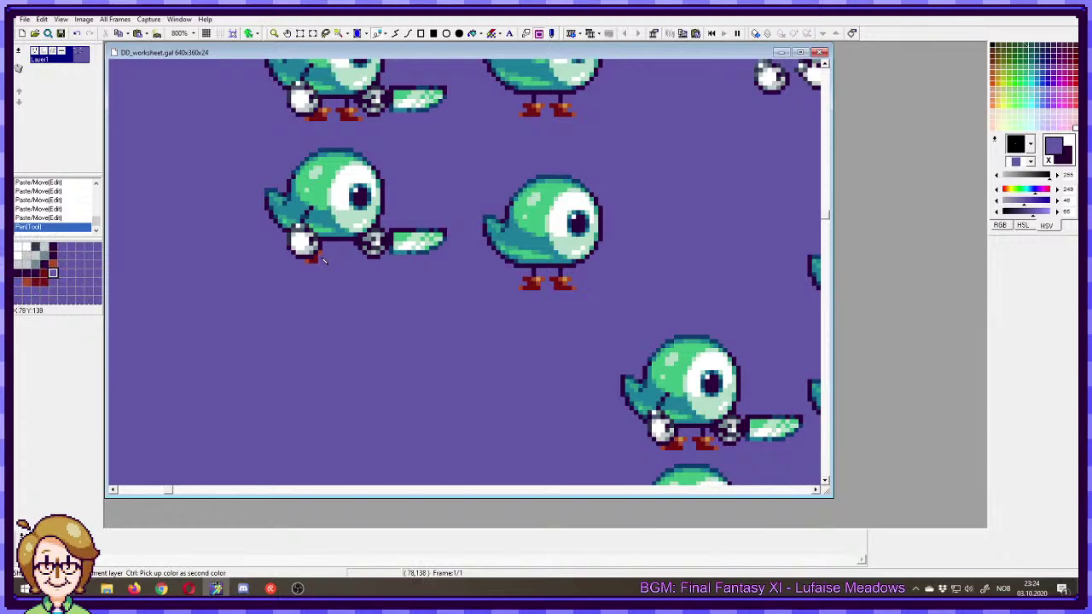
pyautogui.press('s')
pyautogui.moveTo(509, 263); pyautogui.dragTo(611, 303)
pyautogui.click(561, 286)
pyautogui.click(535, 306)
pyautogui.moveTo(512, 273); pyautogui.dragTo(349, 353)
pyautogui.click(450, 269)
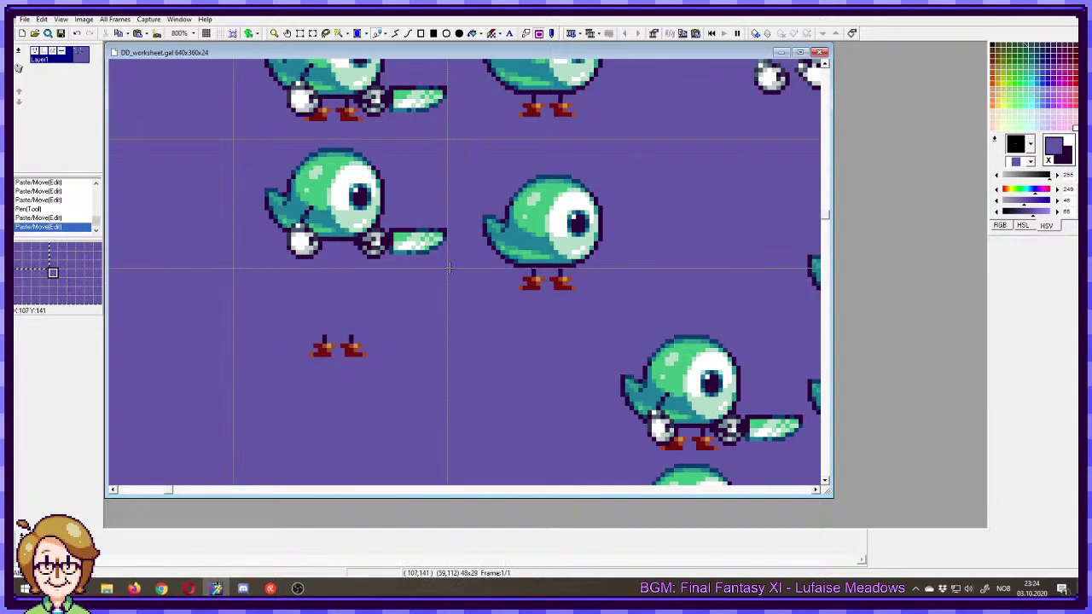
# - Move the footless knife bird onto the copied feet, and move the assembled bird up level with the lower armless bird
pyautogui.moveTo(452, 264); pyautogui.dragTo(232, 139)
pyautogui.moveTo(328, 204); pyautogui.dragTo(339, 296)
pyautogui.rightClick(339, 297)
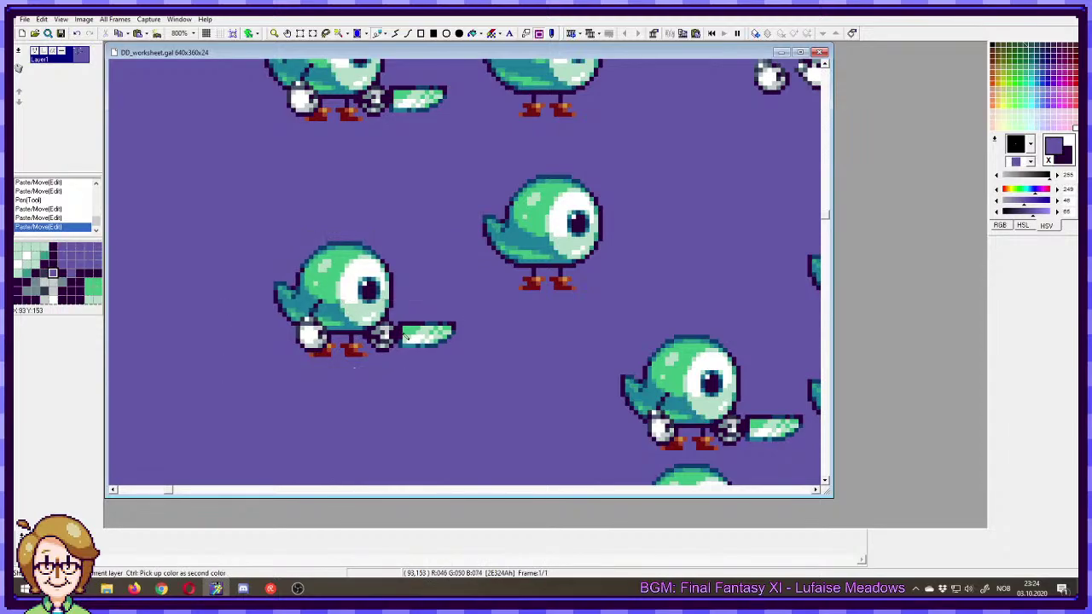
pyautogui.moveTo(231, 202); pyautogui.dragTo(475, 378)
pyautogui.moveTo(324, 306)
pyautogui.mouseDown()
pyautogui.moveTo(311, 201)
pyautogui.moveTo(315, 246)
pyautogui.mouseUp()
pyautogui.rightClick(389, 265)
pyautogui.scroll(3, 399, 301)
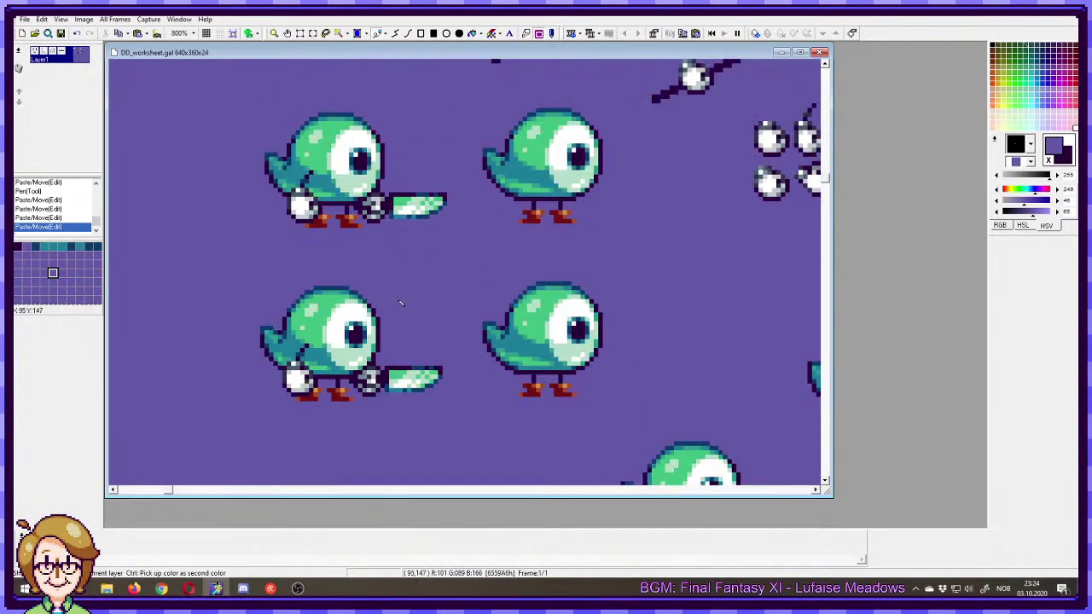
# - Try both knife-holding birds flipped horizontally, with a pixel touch-up beside the lower bird's foot
pyautogui.moveTo(224, 99); pyautogui.dragTo(478, 414)
pyautogui.click(82, 19)
pyautogui.click(47, 31)
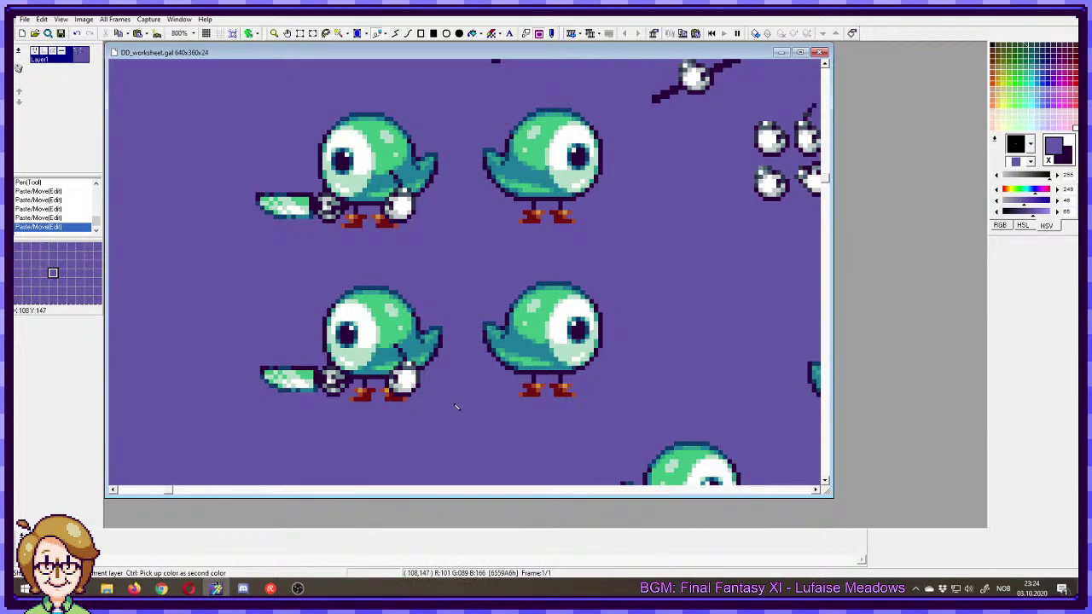
pyautogui.rightClick(400, 398)
pyautogui.click(405, 398)
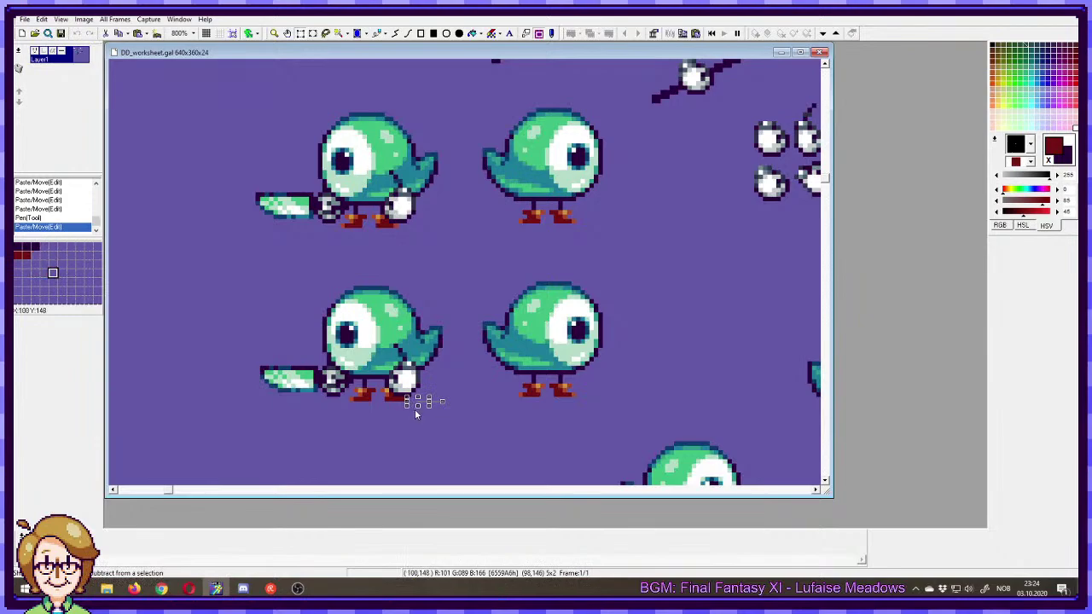
pyautogui.rightClick(412, 400)
pyautogui.click(405, 398)
# - Undo the foot touch-ups and the horizontal flip of both knife-holding birds
pyautogui.hotkey('ctrl', 'z')
pyautogui.hotkey('ctrl', 'z')
pyautogui.hotkey('ctrl', 'z')
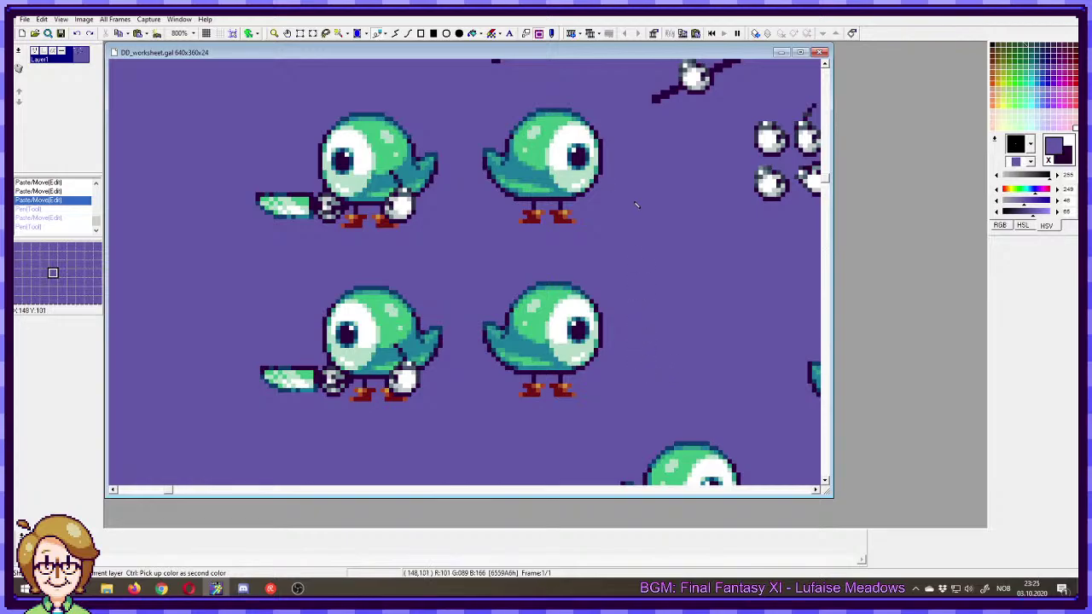
pyautogui.hotkey('ctrl', 'z')
# - Try flipping all four birds horizontally together to compare their stances, and undo the flip
pyautogui.moveTo(224, 88); pyautogui.dragTo(648, 408)
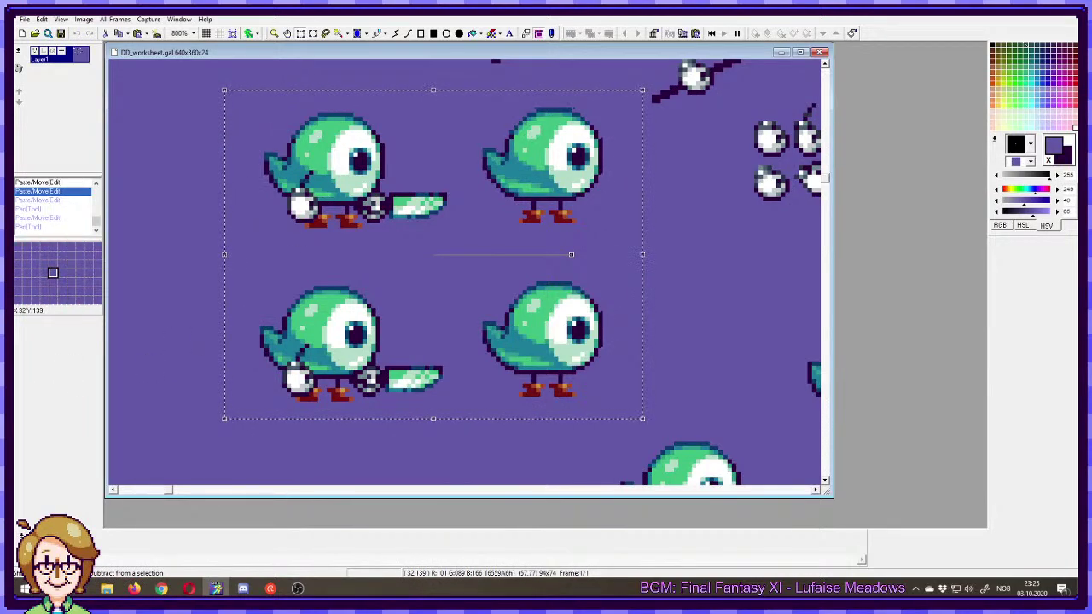
pyautogui.click(84, 19)
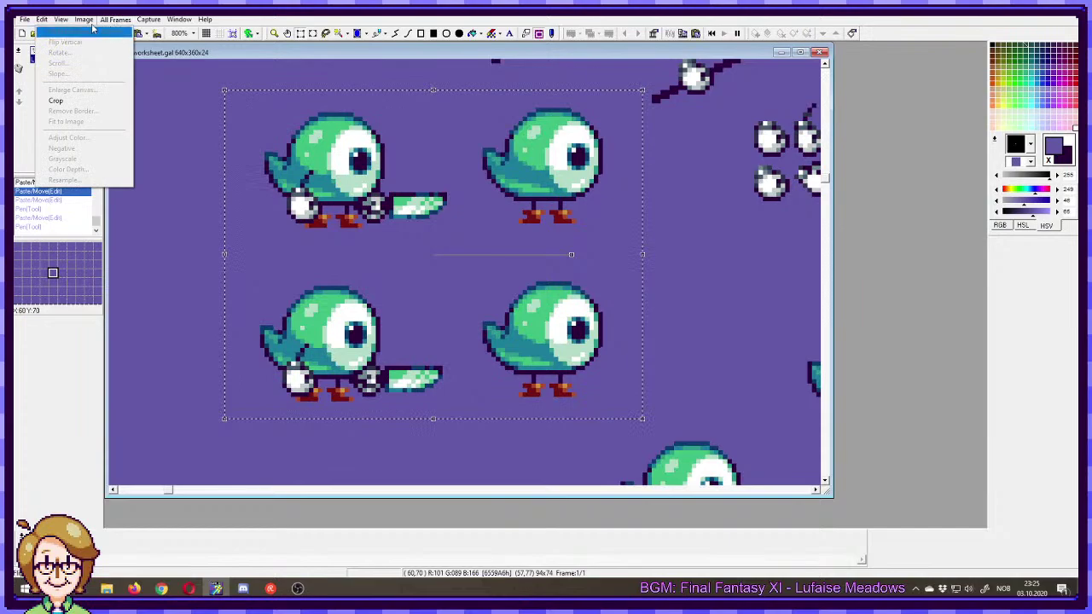
pyautogui.click(47, 31)
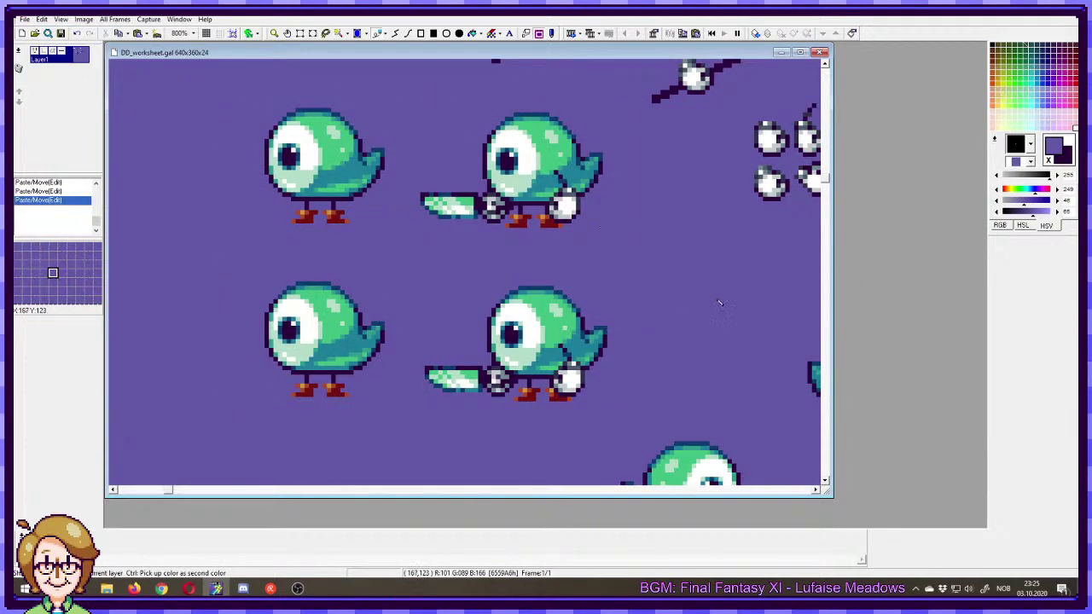
pyautogui.hotkey('ctrl', 'z')
# - Try the upper armless bird's feet one pixel further forward, with all four birds mirrored for comparison, and undo both changes
pyautogui.moveTo(508, 201); pyautogui.dragTo(577, 227)
pyautogui.click(293, 128)
pyautogui.moveTo(206, 85); pyautogui.dragTo(616, 422)
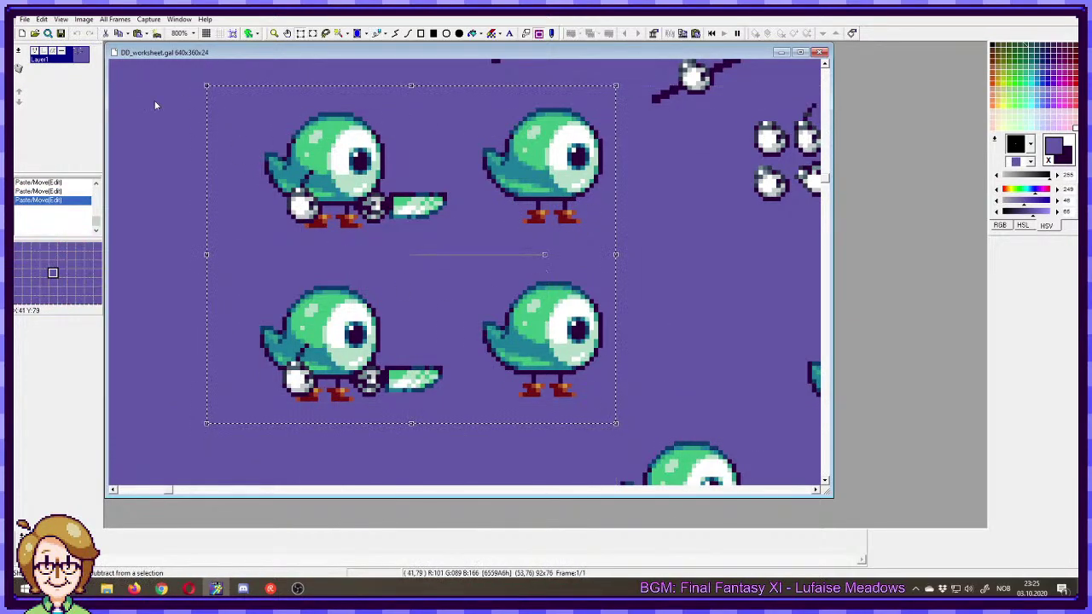
pyautogui.click(114, 19)
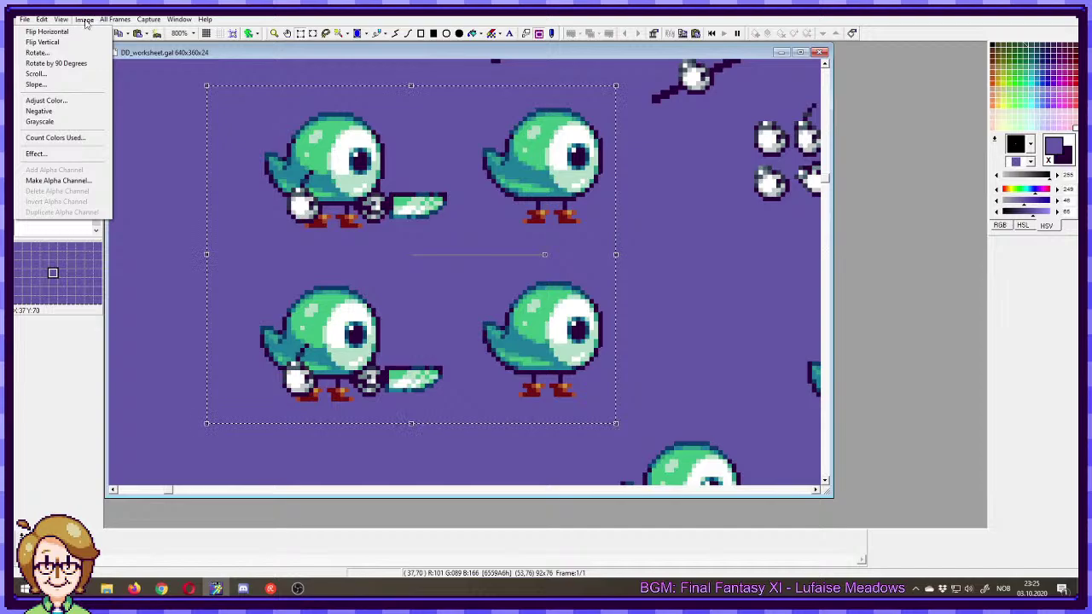
pyautogui.click(52, 30)
pyautogui.click(679, 214)
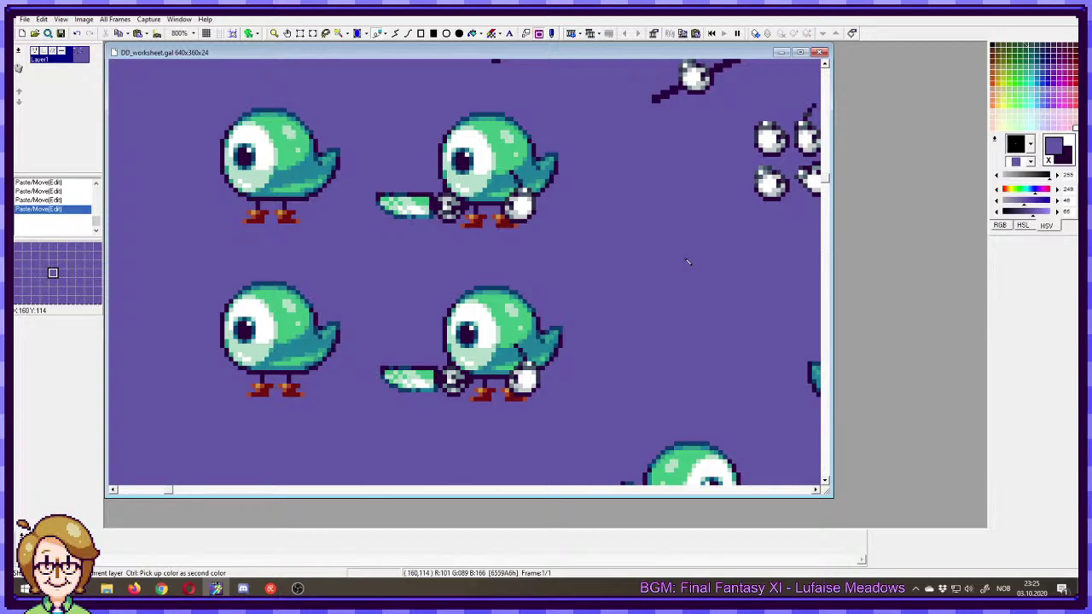
pyautogui.hotkey('ctrl', 'z')
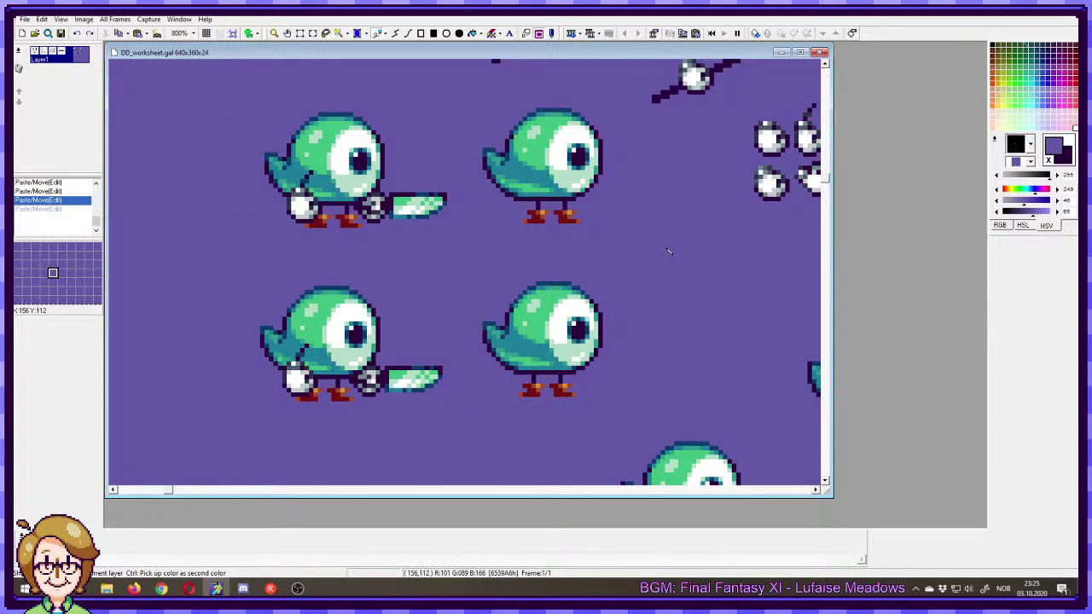
pyautogui.hotkey('ctrl', 'z')
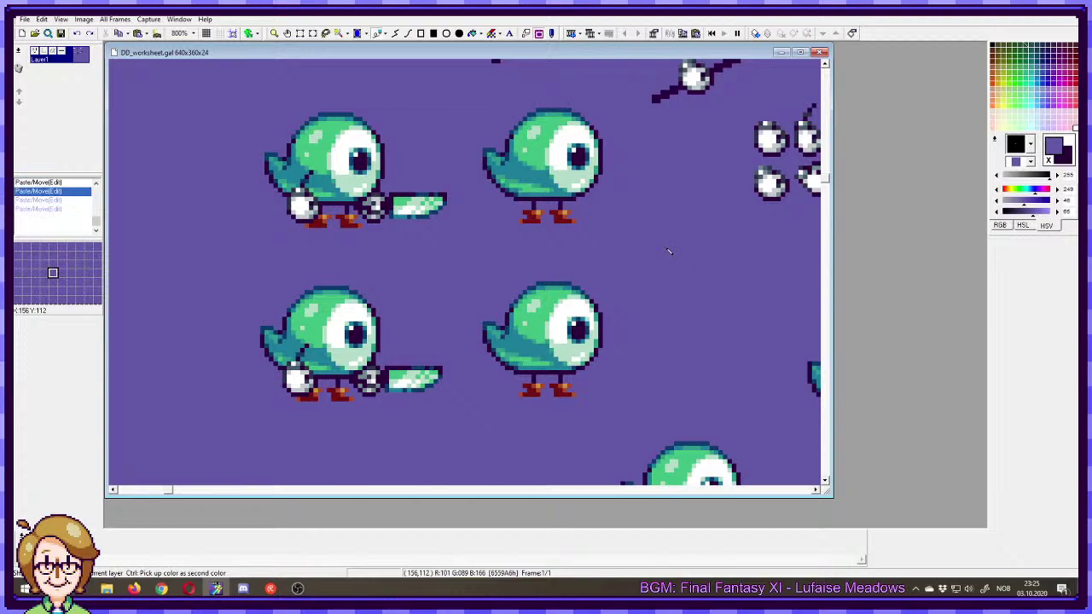
# - Redo the one-pixel forward foot shift on the upper armless bird, and move the lower pair of birds down beside the other armless birds
pyautogui.hotkey('ctrl', 'y')
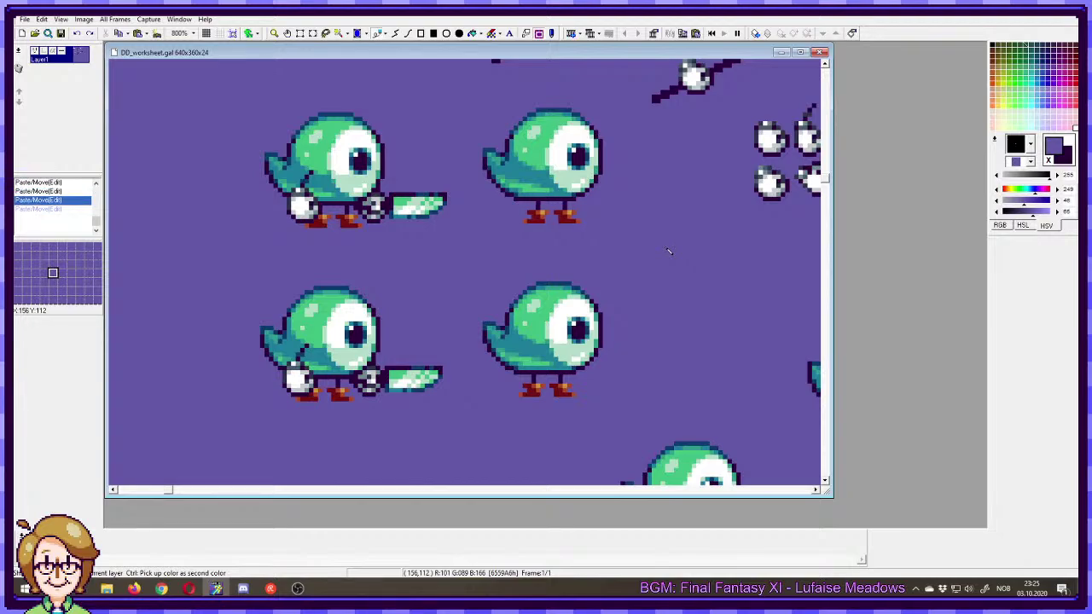
pyautogui.moveTo(680, 205); pyautogui.dragTo(630, 221)
pyautogui.moveTo(597, 273); pyautogui.dragTo(145, 445)
pyautogui.moveTo(223, 422); pyautogui.dragTo(419, 222)
pyautogui.moveTo(514, 204); pyautogui.dragTo(398, 280)
pyautogui.moveTo(238, 170); pyautogui.dragTo(687, 322)
pyautogui.moveTo(489, 255); pyautogui.dragTo(391, 389)
pyautogui.moveTo(391, 390); pyautogui.dragTo(467, 133)
pyautogui.moveTo(521, 155); pyautogui.dragTo(607, 314)
pyautogui.click(604, 159)
pyautogui.moveTo(604, 160); pyautogui.dragTo(535, 387)
pyautogui.moveTo(502, 170); pyautogui.dragTo(443, 404)
# - Try placing the stick-holding hand over the upper armless bird's eye, and undo it
pyautogui.moveTo(710, 182)
pyautogui.mouseDown()
pyautogui.moveTo(679, 159)
pyautogui.moveTo(588, 214)
pyautogui.mouseUp()
pyautogui.moveTo(678, 147); pyautogui.dragTo(390, 300)
pyautogui.moveTo(452, 258); pyautogui.dragTo(355, 343)
pyautogui.moveTo(407, 435); pyautogui.dragTo(527, 289)
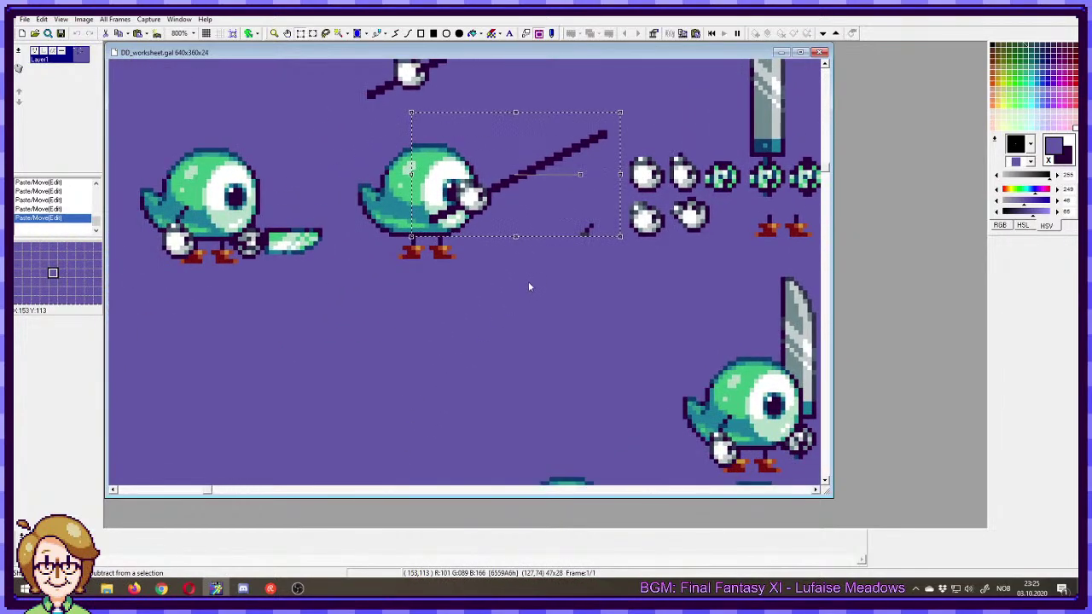
pyautogui.click(527, 289)
pyautogui.hotkey('ctrl', 'z')
# - Try a copy of the stick-holding hand lower on the armless bird's belly, adjust its height, and undo it
pyautogui.moveTo(563, 171); pyautogui.dragTo(505, 287)
pyautogui.moveTo(652, 139); pyautogui.dragTo(459, 266)
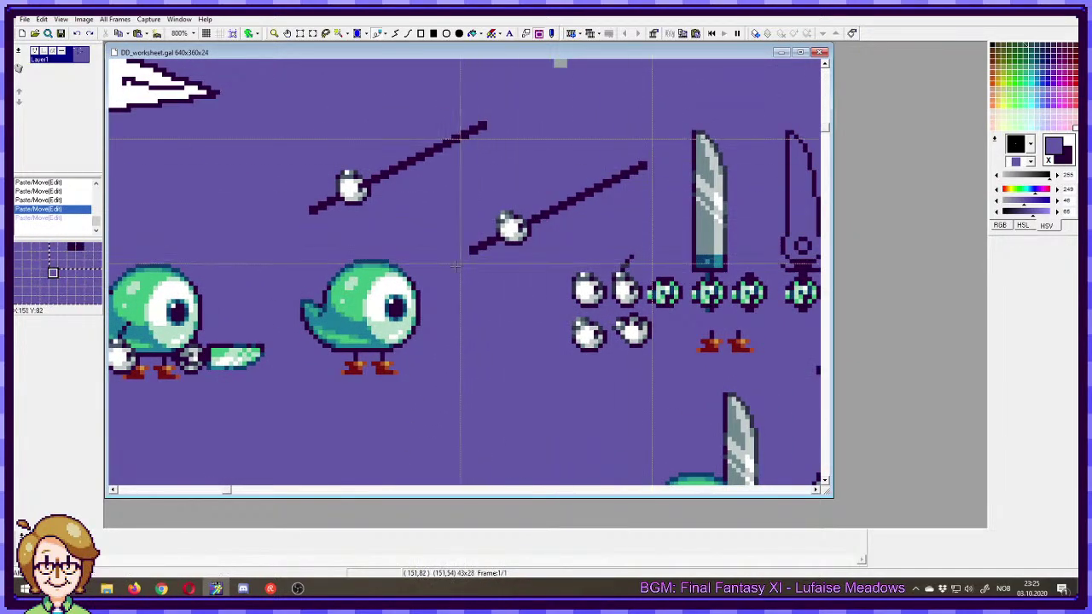
pyautogui.moveTo(470, 254); pyautogui.dragTo(365, 355)
pyautogui.moveTo(394, 383); pyautogui.dragTo(486, 273)
pyautogui.moveTo(457, 244)
pyautogui.mouseDown()
pyautogui.moveTo(458, 256)
pyautogui.moveTo(454, 237)
pyautogui.mouseUp()
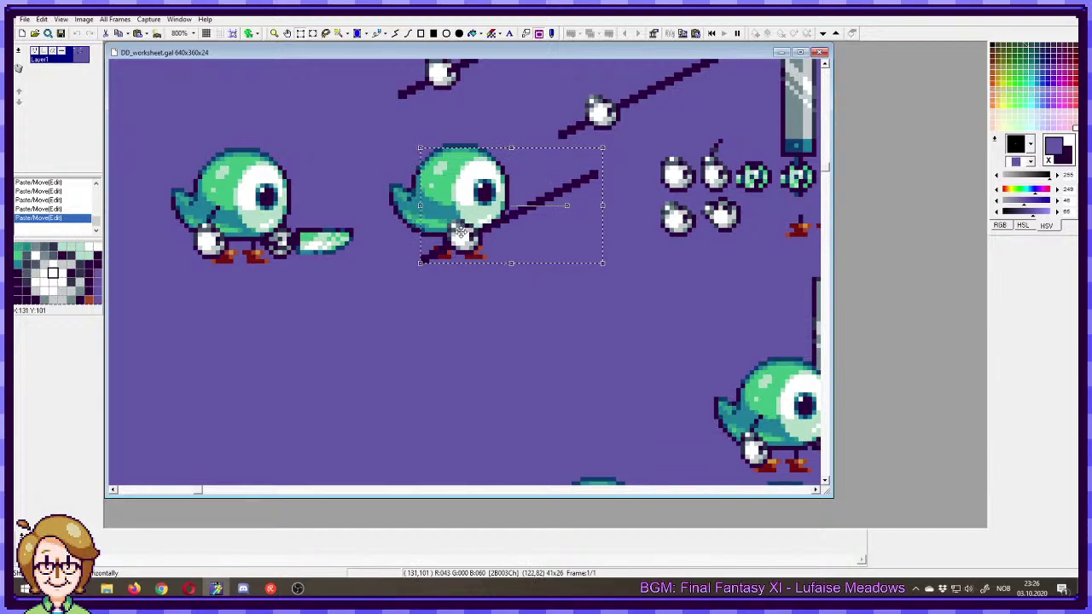
pyautogui.moveTo(455, 233); pyautogui.dragTo(454, 223)
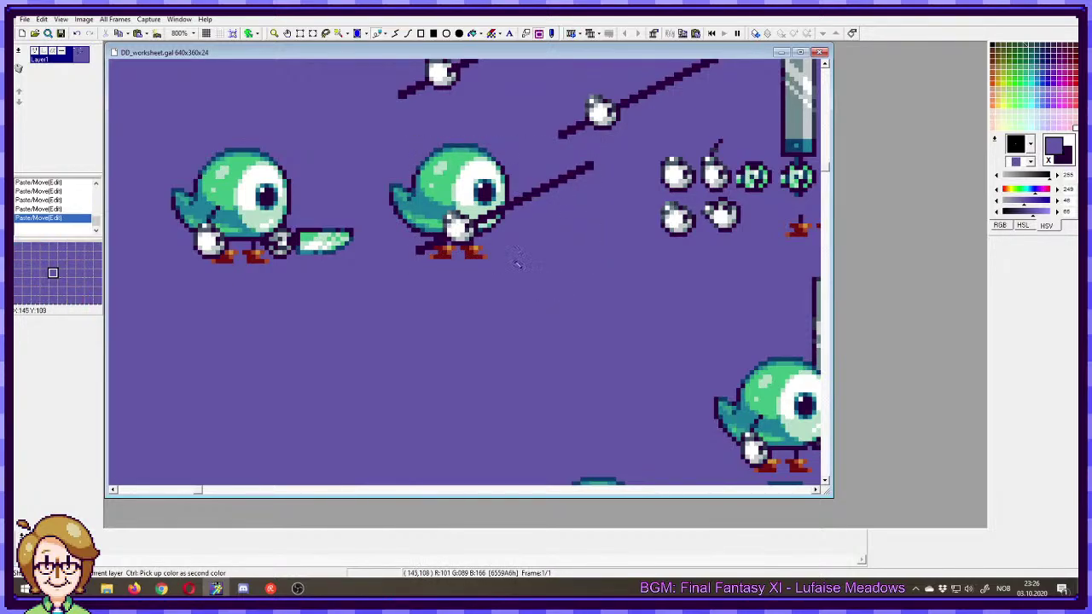
pyautogui.hotkey('ctrl', 'z')
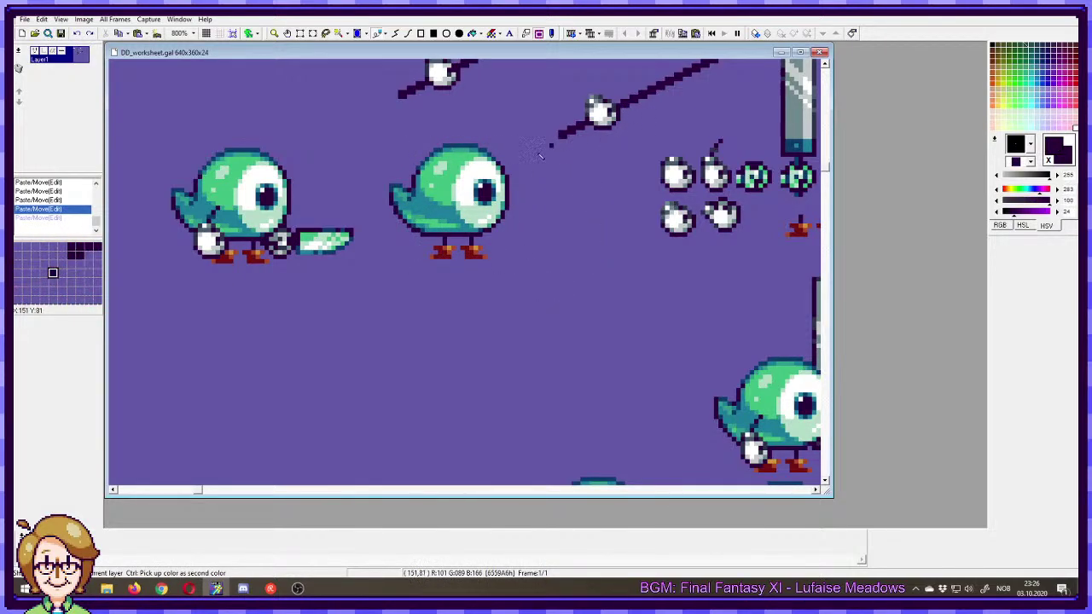
# - Paste a copy of the hand gripping the stick into the open space below the armless bird
pyautogui.click(436, 203)
pyautogui.moveTo(640, 158); pyautogui.dragTo(568, 215)
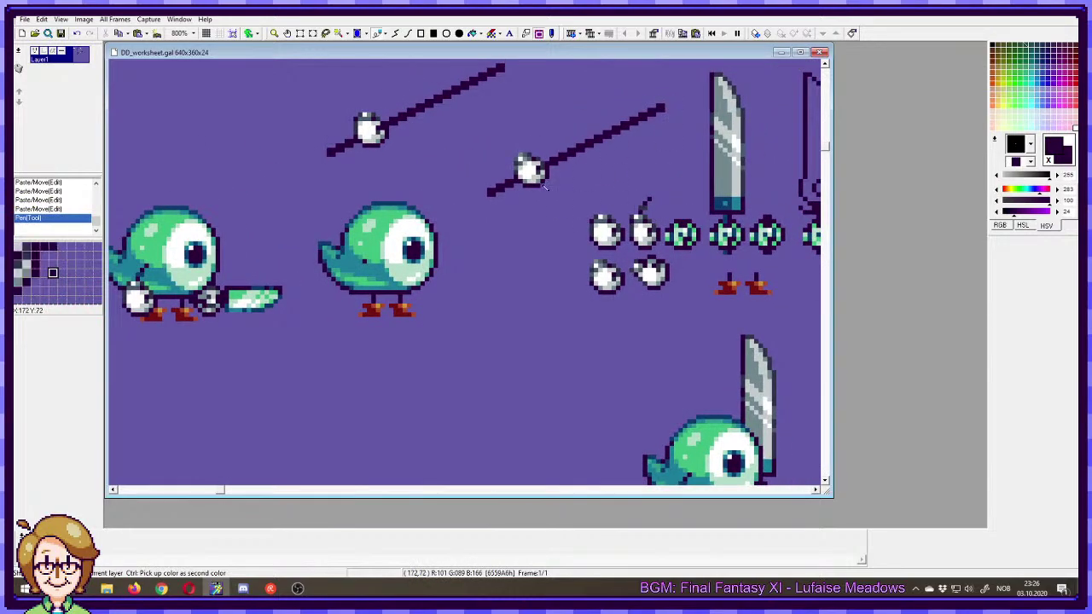
pyautogui.hotkey('ctrl', 'v')
pyautogui.moveTo(394, 292); pyautogui.dragTo(410, 395)
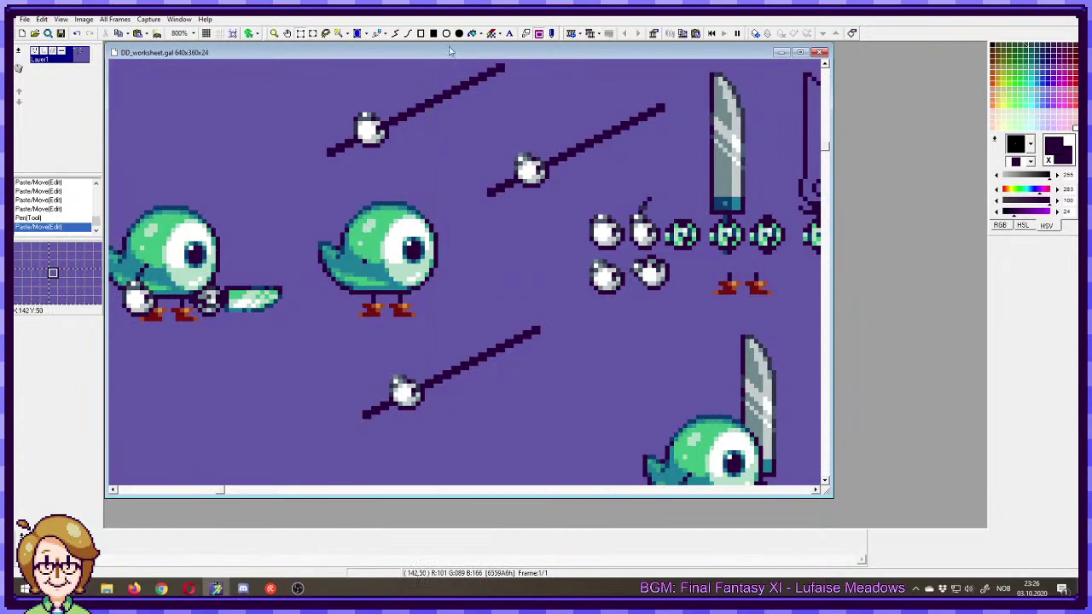
# - Draw a short dark arm line across the lower wing of the armless bird with the Pen tool
pyautogui.click(376, 34)
pyautogui.click(366, 270)
pyautogui.click(370, 273)
pyautogui.click(371, 277)
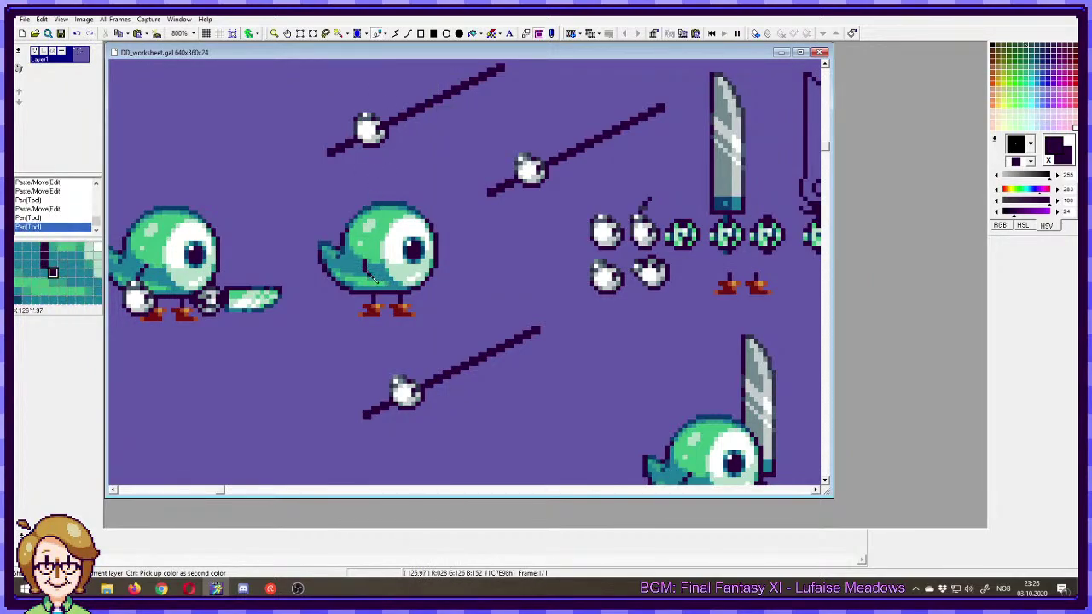
# - Move the copied hand and stick onto the armless bird so the hand sits at the end of the arm line
pyautogui.press('s')
pyautogui.moveTo(558, 317); pyautogui.dragTo(317, 446)
pyautogui.moveTo(413, 395); pyautogui.dragTo(394, 295)
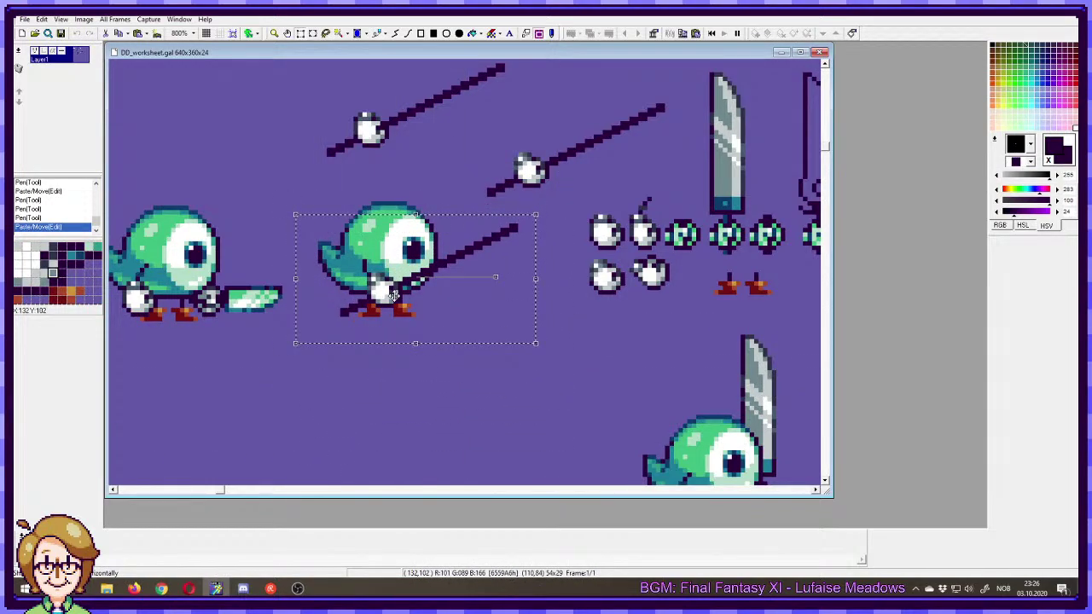
pyautogui.press('Escape')
# - Recolour the arm pixel just above the stick-holding hand dark blue
pyautogui.press('i')
pyautogui.click(370, 273)
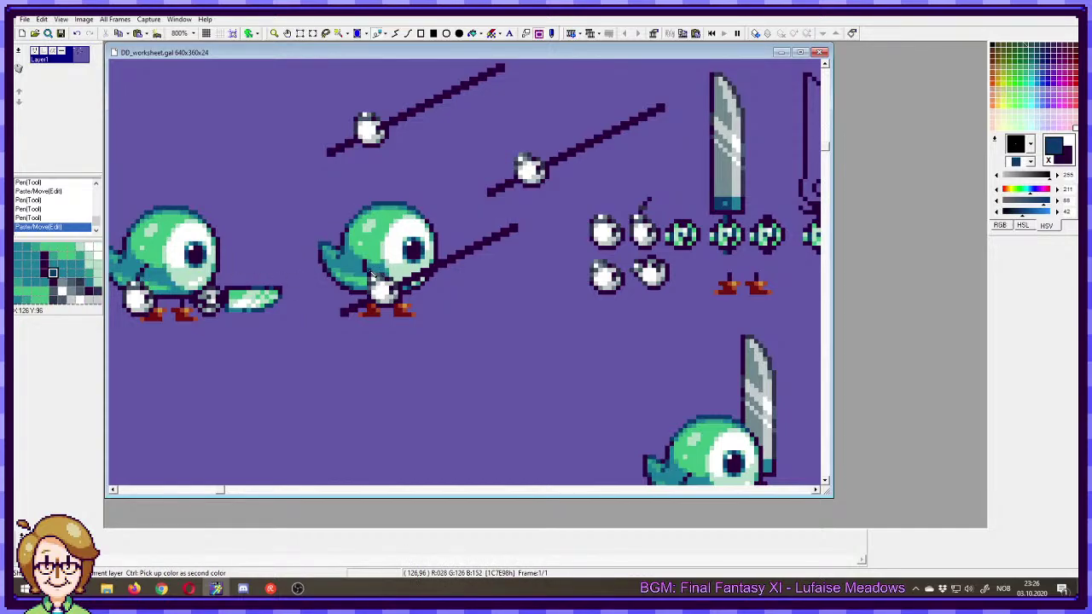
pyautogui.click(370, 273)
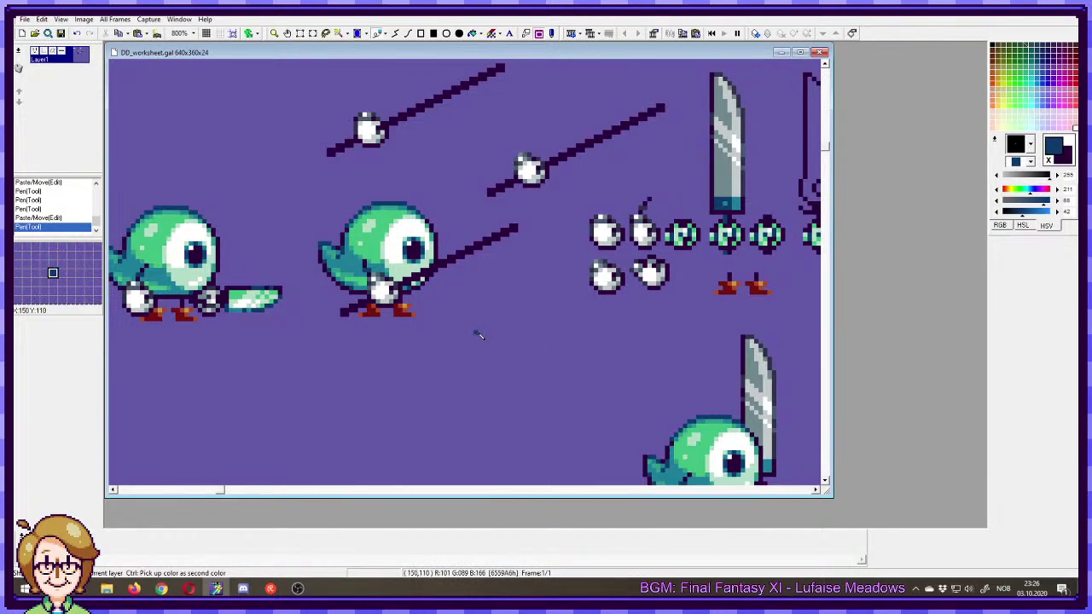
pyautogui.moveTo(445, 341); pyautogui.dragTo(594, 332)
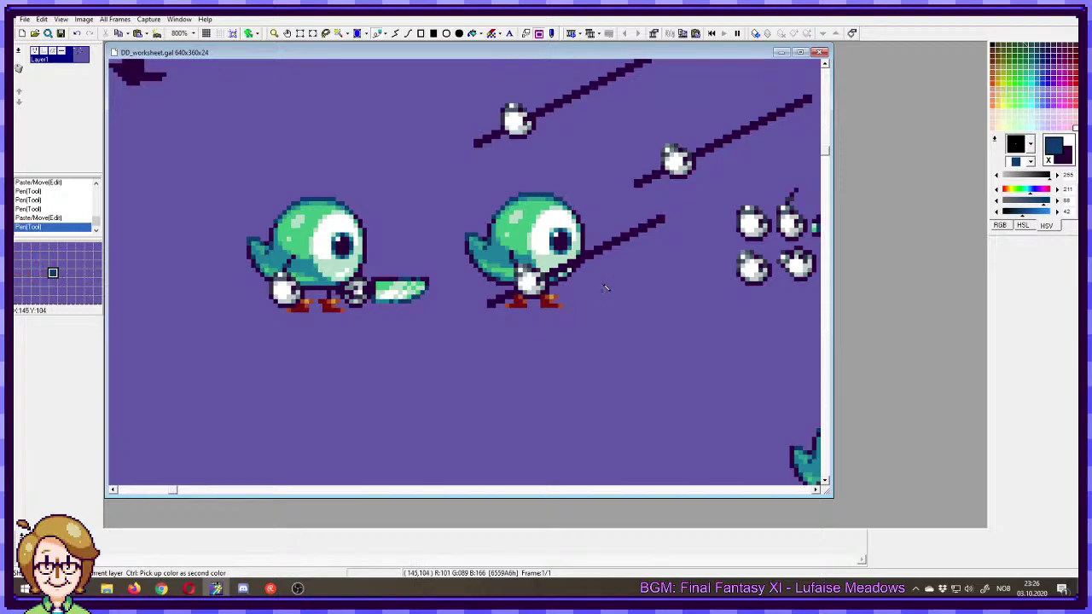
# - Draw a second hand on the stick in front of the bird's eye, outlined in dark purple and filled white
pyautogui.keyDown('ctrl'); pyautogui.click(620, 247); pyautogui.keyUp('ctrl')
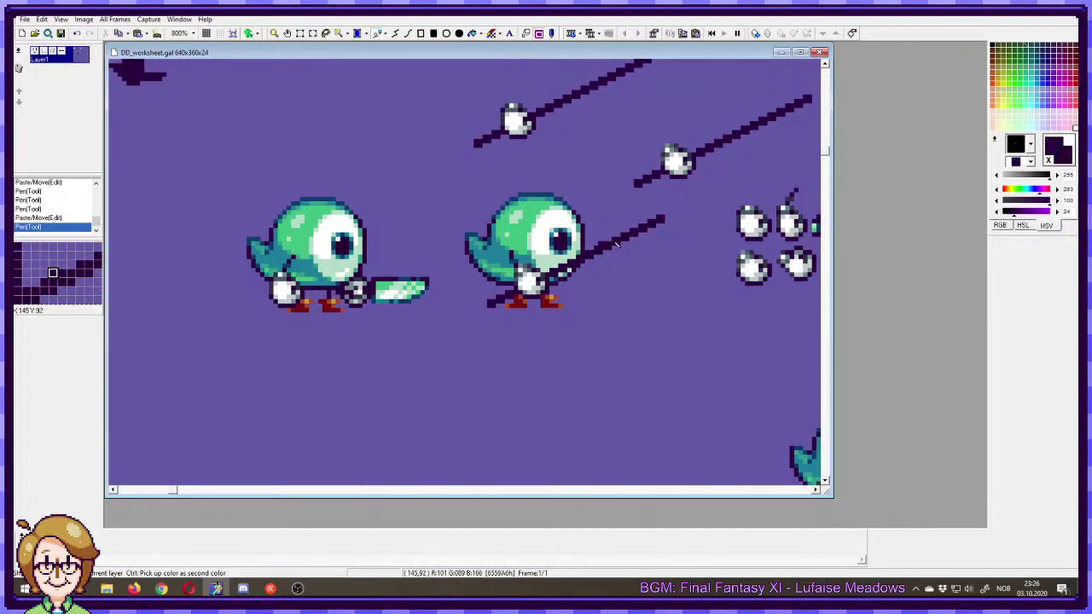
pyautogui.moveTo(628, 229)
pyautogui.mouseDown()
pyautogui.moveTo(608, 247)
pyautogui.moveTo(640, 233)
pyautogui.moveTo(611, 258)
pyautogui.moveTo(613, 241)
pyautogui.moveTo(592, 254)
pyautogui.moveTo(619, 253)
pyautogui.mouseUp()
pyautogui.hotkey('ctrl', 'z')
pyautogui.hotkey('ctrl', 'z')
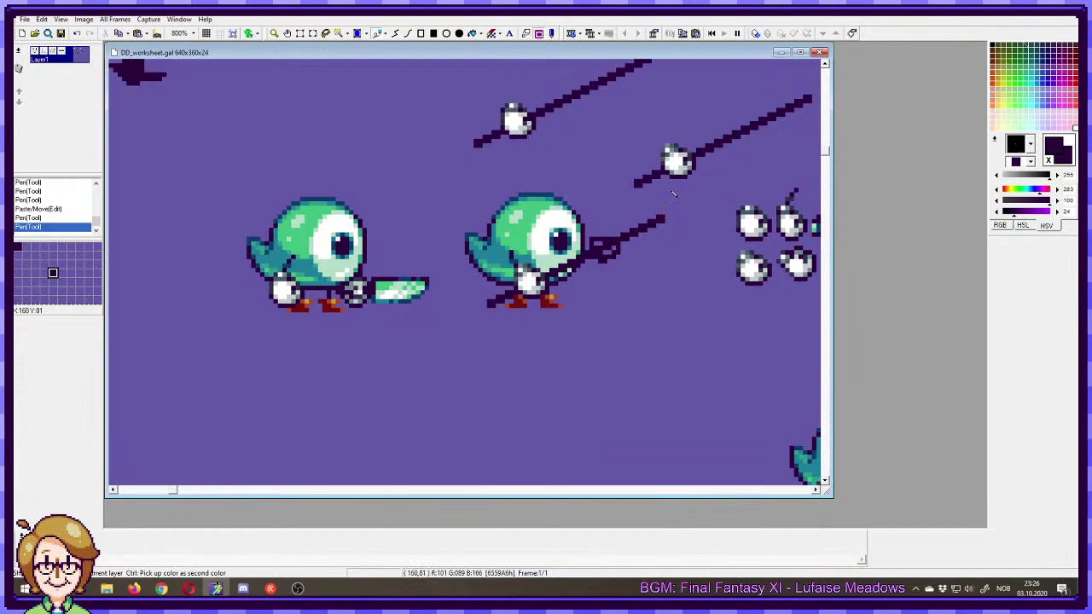
pyautogui.rightClick(678, 162)
pyautogui.click(613, 248)
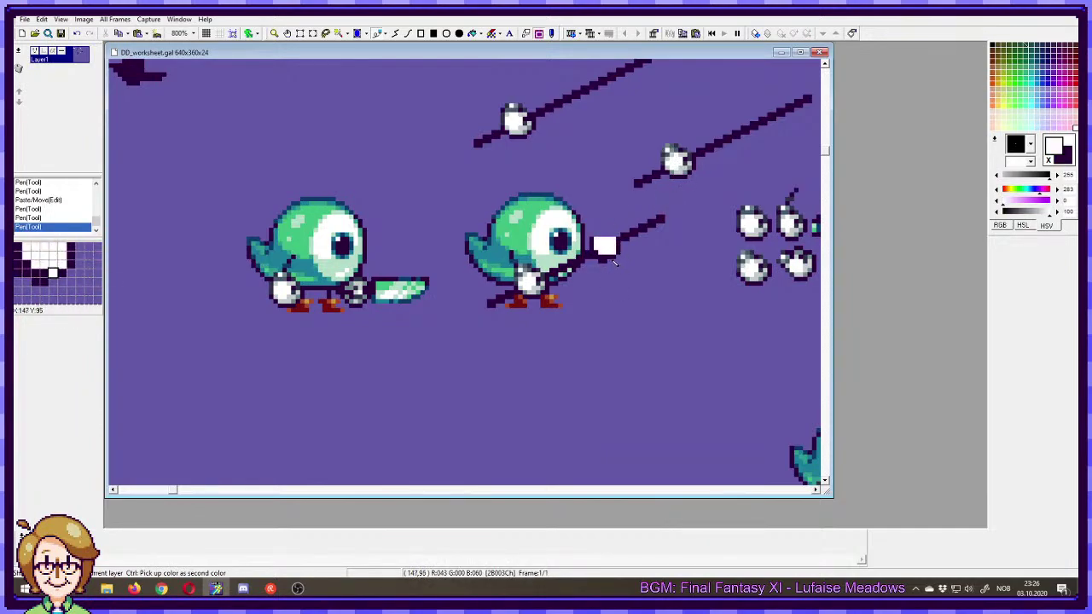
# - Touch up the second hand's dark purple outline and try an arm line running from it back to the body
pyautogui.keyDown('ctrl'); pyautogui.click(613, 261); pyautogui.keyUp('ctrl')
pyautogui.click(613, 239)
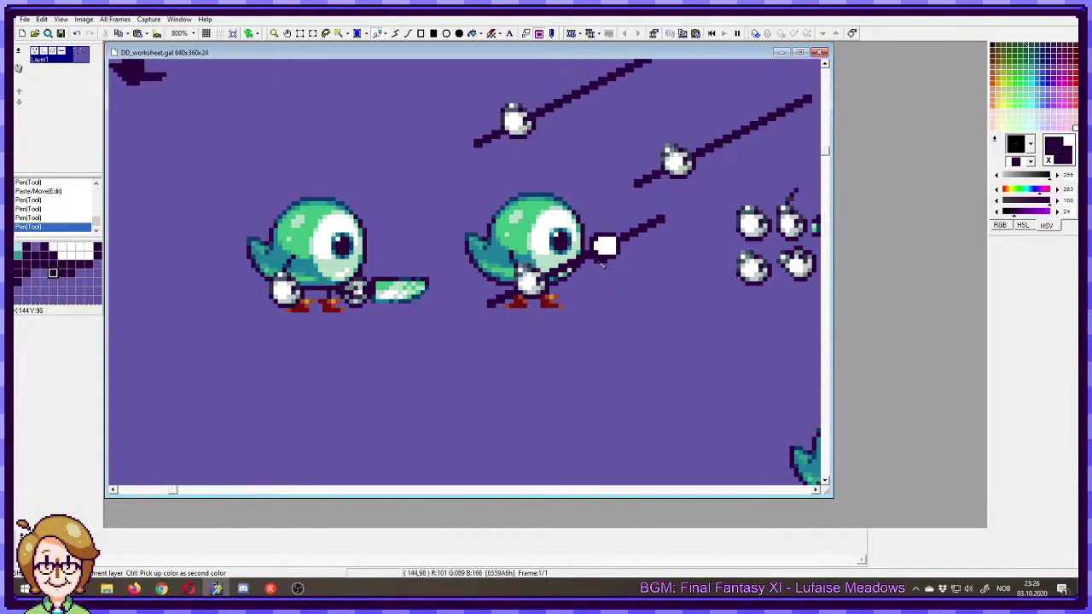
pyautogui.moveTo(597, 265); pyautogui.dragTo(579, 276)
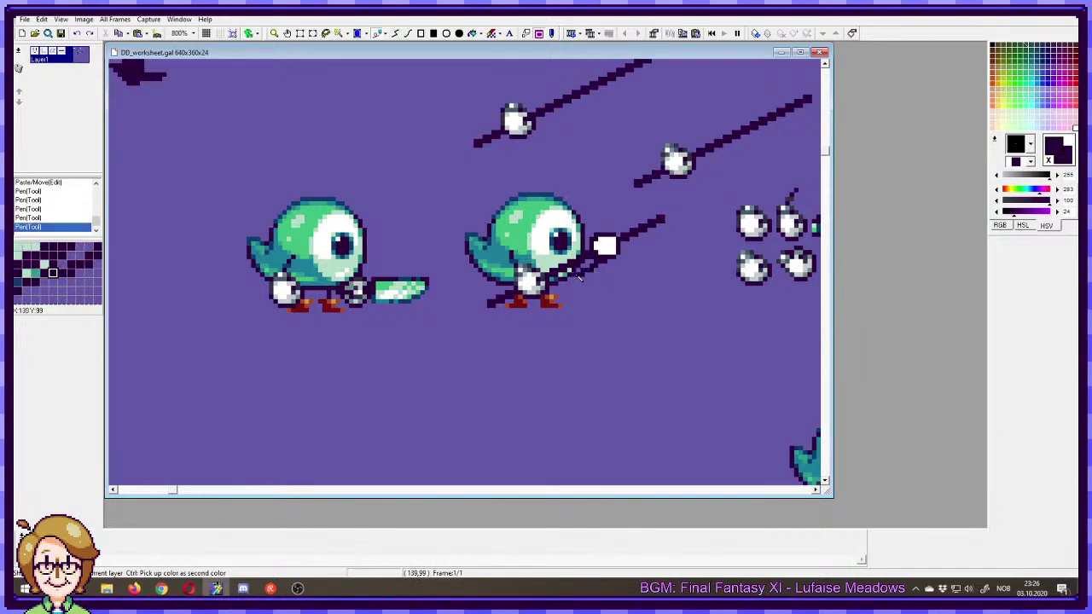
pyautogui.hotkey('ctrl', 'z')
pyautogui.hotkey('ctrl', 'y')
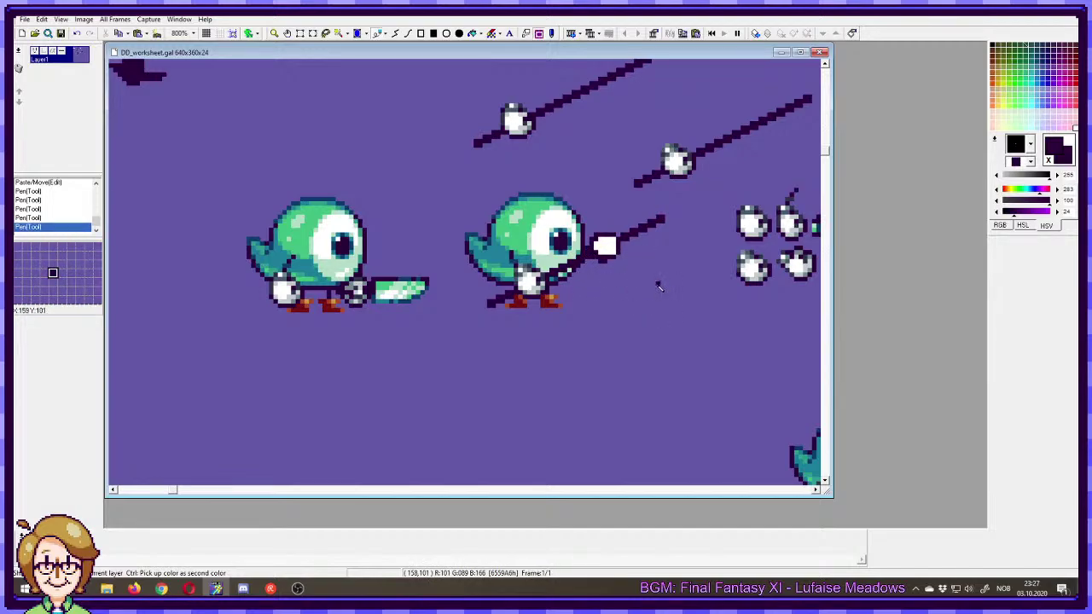
# - Move the two loose hand-and-stick sprites above the birds further up, with the first one also shifted further left
pyautogui.moveTo(672, 292); pyautogui.dragTo(517, 448)
pyautogui.moveTo(290, 178); pyautogui.dragTo(505, 307)
pyautogui.moveTo(391, 249)
pyautogui.mouseDown()
pyautogui.moveTo(289, 237)
pyautogui.moveTo(288, 213)
pyautogui.mouseUp()
pyautogui.click(504, 256)
pyautogui.moveTo(456, 205); pyautogui.dragTo(664, 346)
pyautogui.moveTo(564, 277); pyautogui.dragTo(551, 221)
pyautogui.click(555, 287)
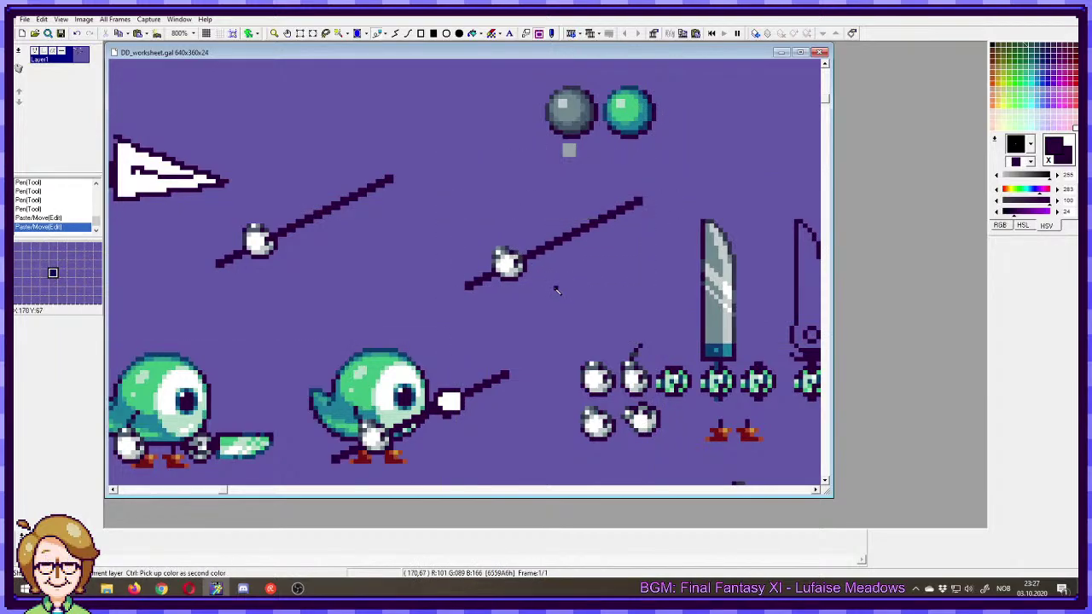
# - Copy the armless bird beneath the knife-holding bird in the lower rows up to the open space under the stick-holding bird
pyautogui.moveTo(533, 347); pyautogui.dragTo(636, 188)
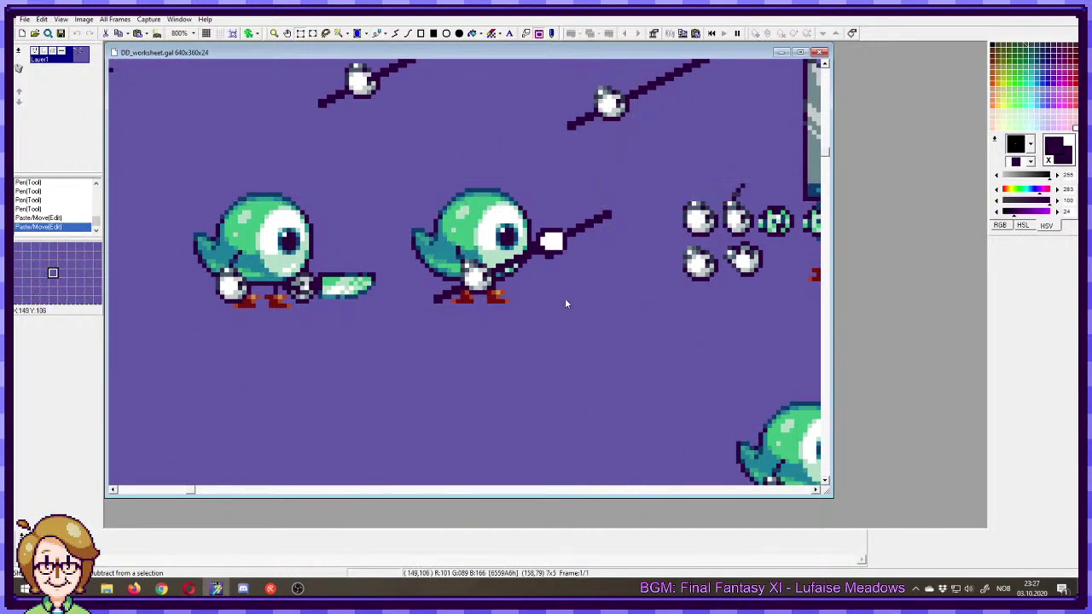
pyautogui.scroll(-5, 577, 259)
pyautogui.hscroll(1, 578, 259)
pyautogui.scroll(-3, 520, 254)
pyautogui.hscroll(-1, 520, 254)
pyautogui.moveTo(385, 241); pyautogui.dragTo(530, 424)
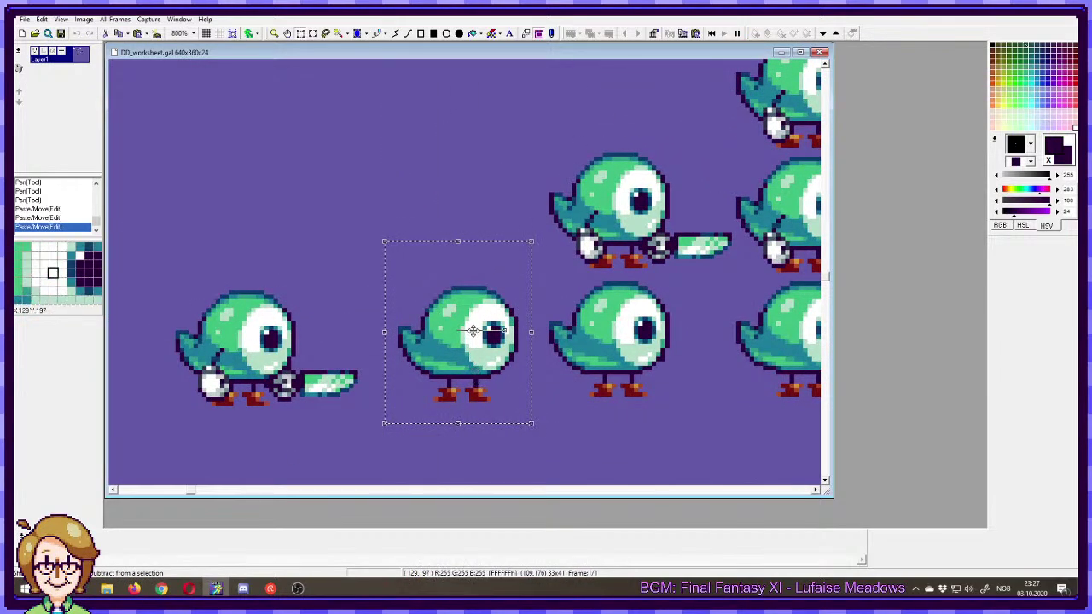
pyautogui.click(687, 294)
pyautogui.moveTo(691, 271); pyautogui.dragTo(541, 408)
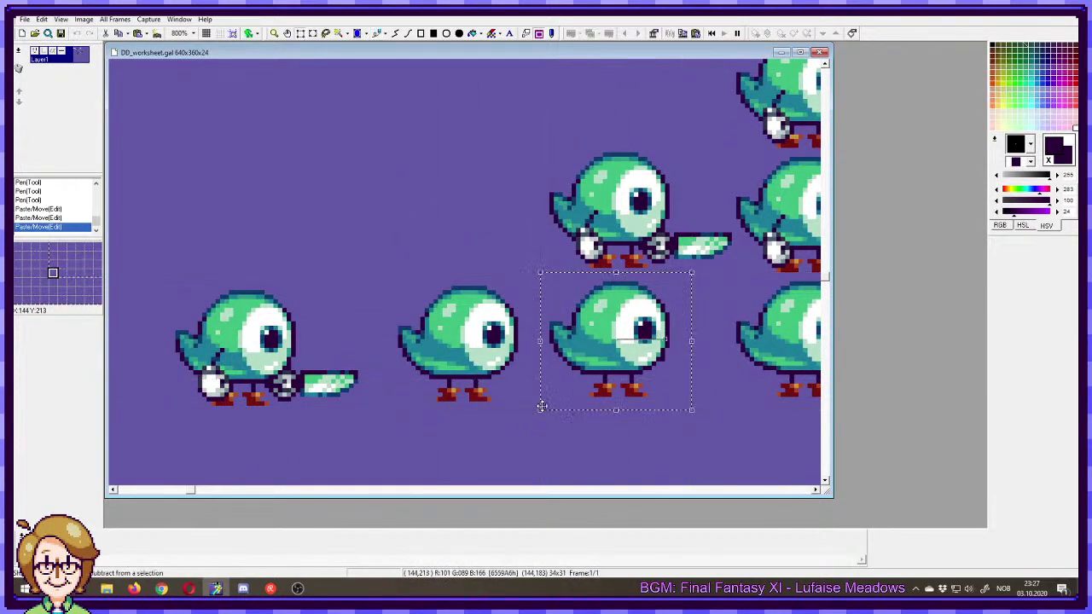
pyautogui.keyDown('ctrl'); pyautogui.moveTo(600, 375); pyautogui.dragTo(363, 62); pyautogui.keyUp('ctrl')
pyautogui.moveTo(364, 61); pyautogui.dragTo(373, 314)
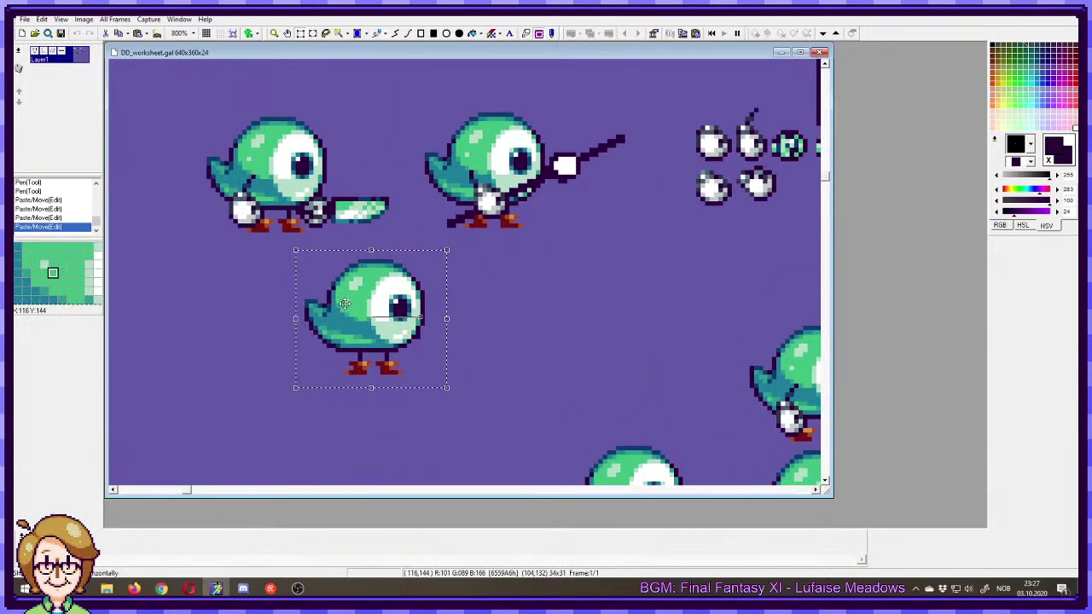
# - Align the copied armless bird directly below the stick-holding bird
pyautogui.moveTo(467, 341); pyautogui.dragTo(589, 275)
pyautogui.moveTo(493, 241); pyautogui.dragTo(504, 295)
pyautogui.moveTo(613, 261); pyautogui.dragTo(449, 342)
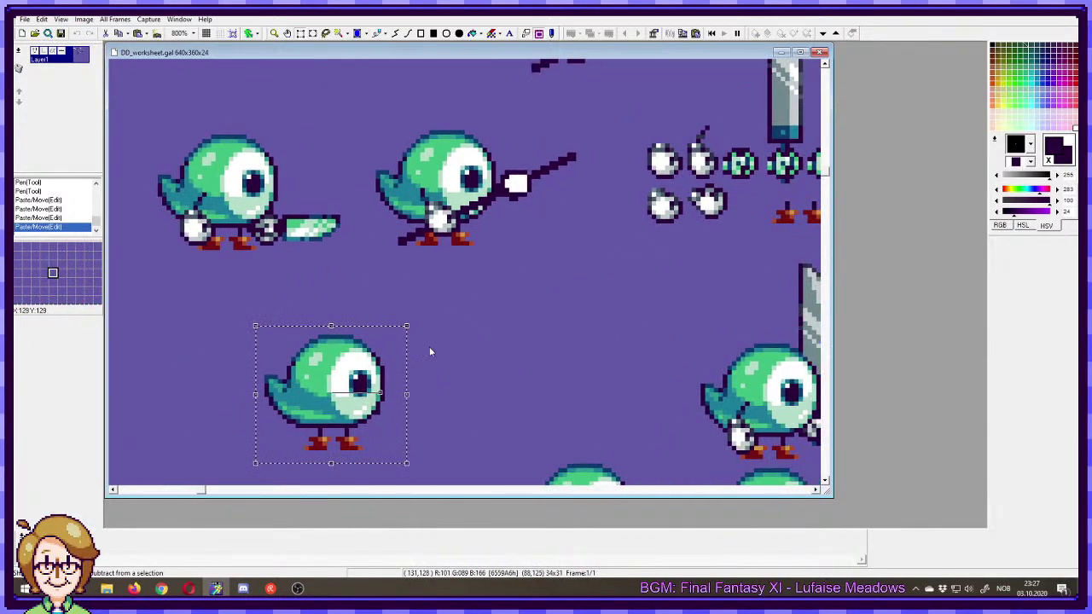
pyautogui.moveTo(360, 373); pyautogui.dragTo(471, 343)
# - Draw a dark purple spearhead outline at the tip of the stick with the Pen tool
pyautogui.press('p')
pyautogui.click(574, 152)
pyautogui.hotkey('ctrl', 'z')
pyautogui.hotkey('ctrl', 'y')
pyautogui.hotkey('ctrl', 'z')
pyautogui.moveTo(572, 156); pyautogui.dragTo(606, 142)
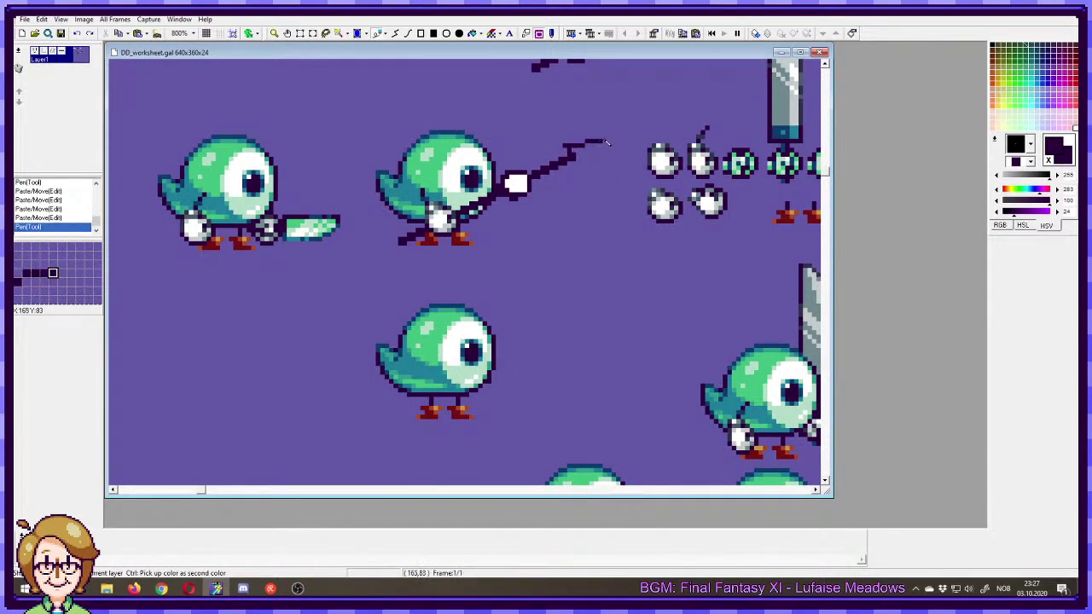
pyautogui.moveTo(546, 235); pyautogui.dragTo(603, 214)
# - Swap the two birds, placing the clean armless copy beside the knife-holding bird and the spear-holding bird below it
pyautogui.press('s')
pyautogui.moveTo(411, 260)
pyautogui.mouseDown()
pyautogui.moveTo(551, 351)
pyautogui.moveTo(602, 405)
pyautogui.moveTo(606, 387)
pyautogui.moveTo(602, 406)
pyautogui.moveTo(504, 425)
pyautogui.mouseUp()
pyautogui.moveTo(578, 282); pyautogui.dragTo(653, 234)
pyautogui.moveTo(502, 289)
pyautogui.mouseDown()
pyautogui.moveTo(382, 289)
pyautogui.moveTo(391, 272)
pyautogui.moveTo(377, 281)
pyautogui.mouseUp()
pyautogui.moveTo(661, 242); pyautogui.dragTo(514, 388)
pyautogui.moveTo(612, 157)
pyautogui.mouseDown()
pyautogui.moveTo(450, 284)
pyautogui.moveTo(340, 316)
pyautogui.mouseUp()
pyautogui.moveTo(441, 249); pyautogui.dragTo(405, 332)
pyautogui.moveTo(439, 391); pyautogui.dragTo(543, 227)
pyautogui.moveTo(509, 170); pyautogui.dragTo(527, 280)
pyautogui.click(396, 218)
pyautogui.moveTo(402, 187); pyautogui.dragTo(161, 378)
pyautogui.moveTo(316, 270); pyautogui.dragTo(455, 295)
pyautogui.moveTo(455, 295); pyautogui.dragTo(454, 237)
pyautogui.click(475, 353)
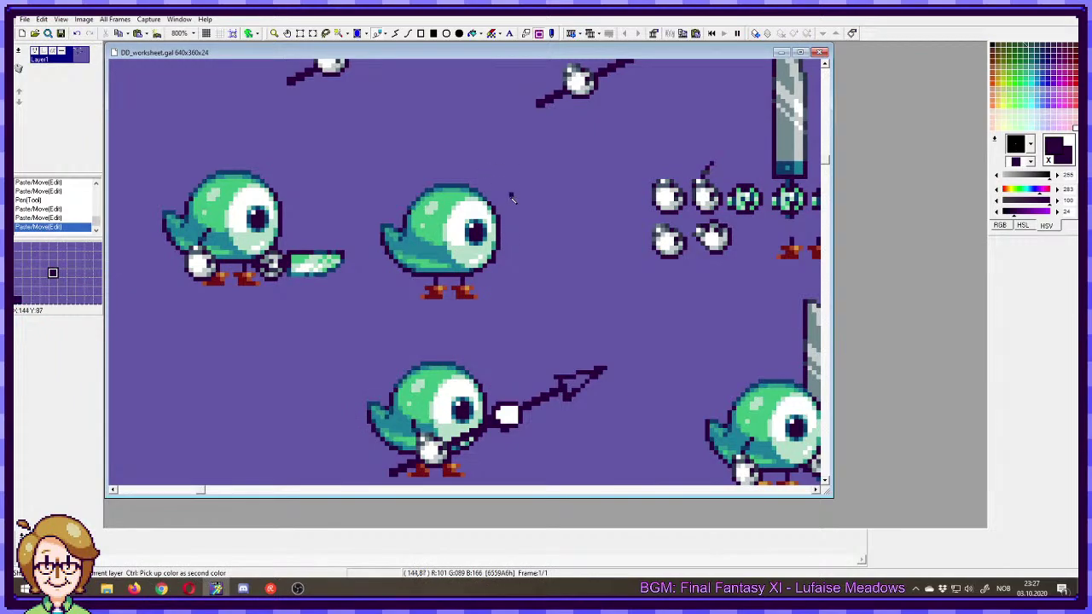
# - Touch up the lower front outline of the armless copy, and repeat the pixel correction on the matching armless bird in the lower row
pyautogui.rightClick(503, 267)
pyautogui.click(493, 264)
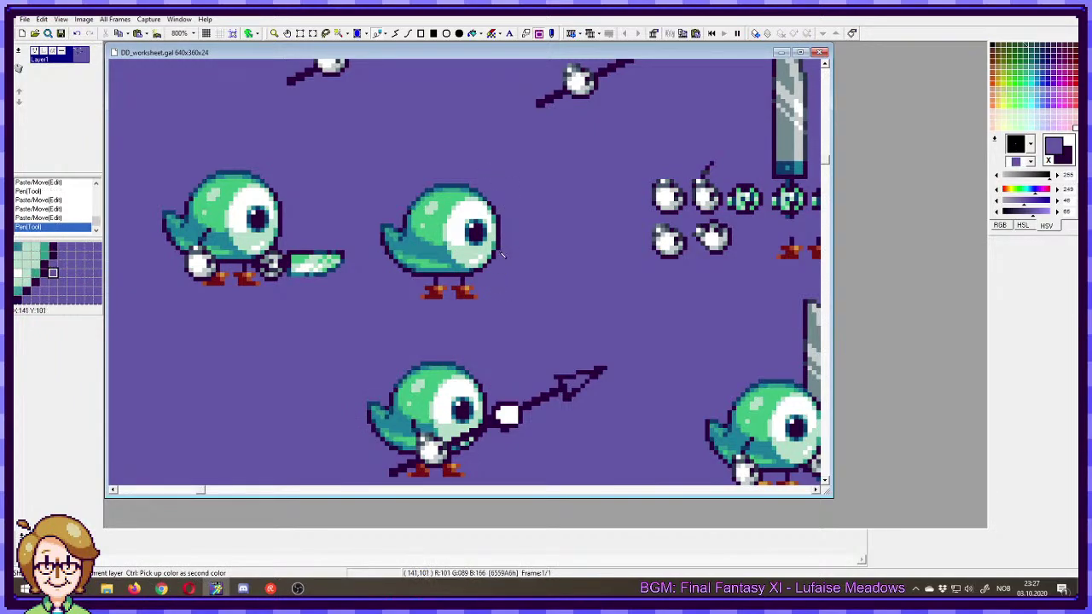
pyautogui.rightClick(491, 262)
pyautogui.moveTo(503, 469); pyautogui.dragTo(508, 202)
pyautogui.scroll(-3, 508, 313)
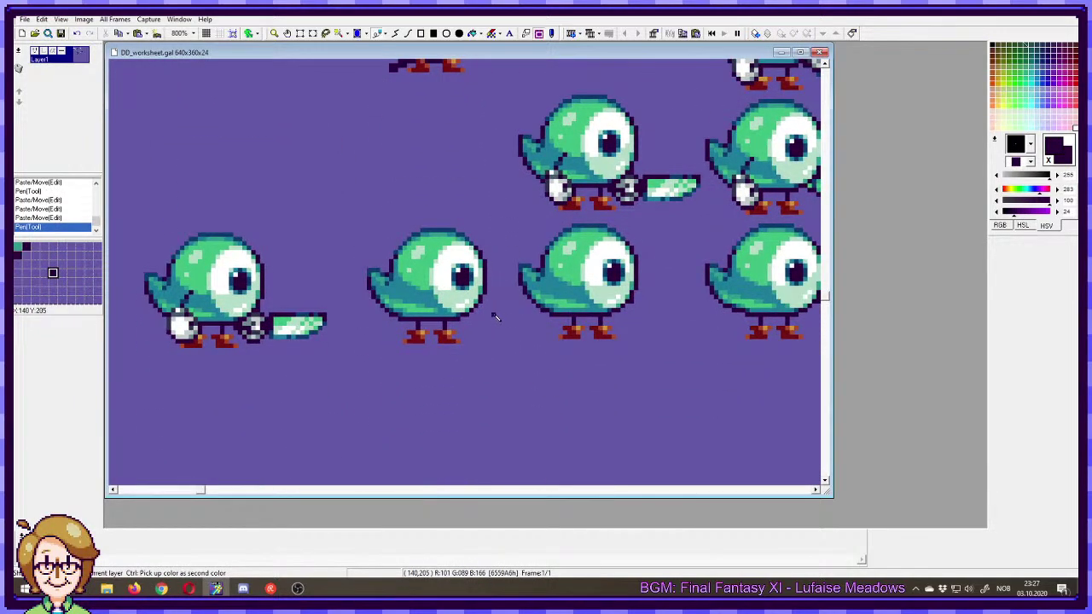
pyautogui.rightClick(642, 307)
pyautogui.click(631, 300)
pyautogui.moveTo(420, 147); pyautogui.dragTo(451, 390)
pyautogui.moveTo(459, 168); pyautogui.dragTo(443, 364)
pyautogui.rightClick(509, 258)
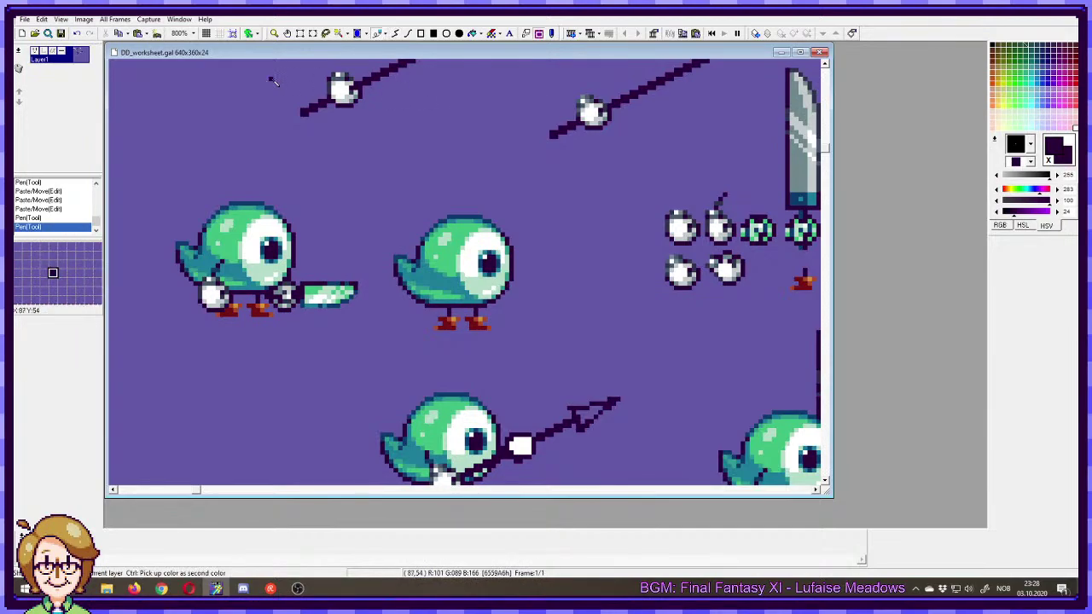
# - Add a new layer above Layer1 with the default settings
pyautogui.click(19, 51)
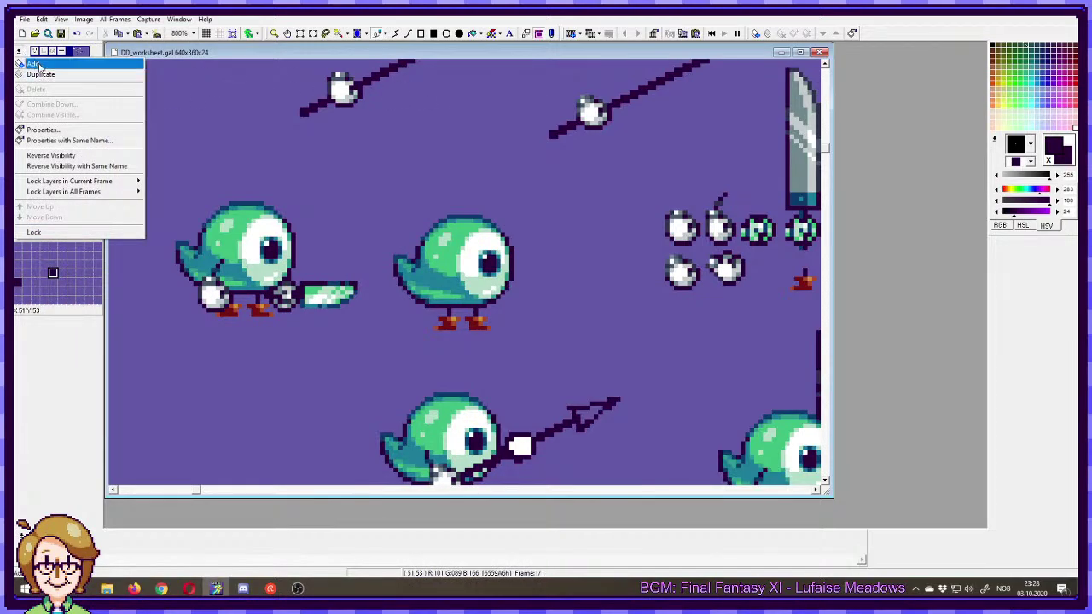
pyautogui.click(32, 64)
pyautogui.click(549, 342)
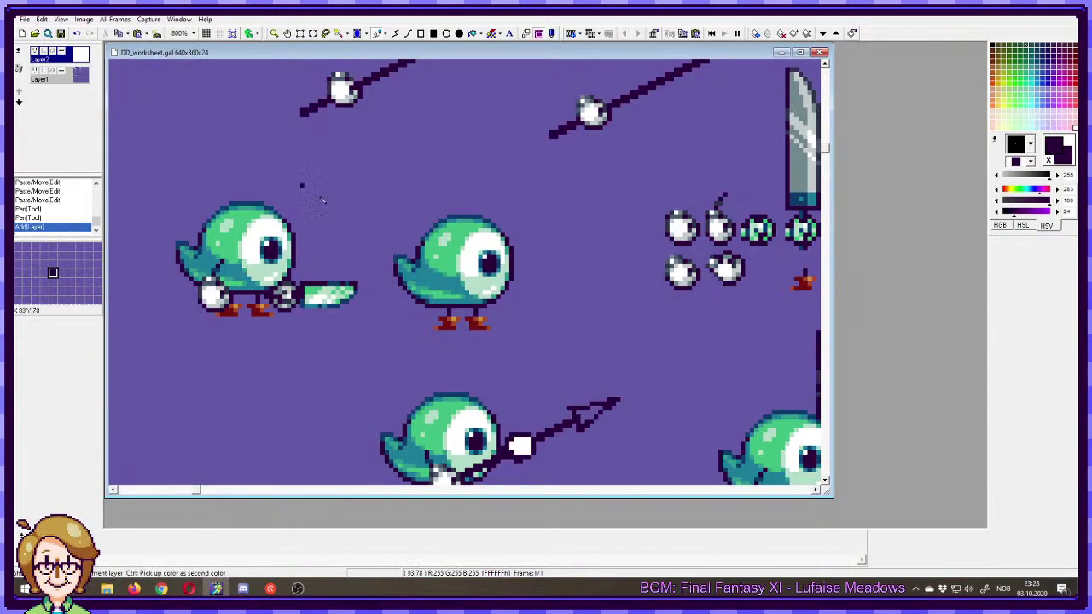
# - Cut the armless bird beside the knife-holding bird from Layer1 and paste it in the same place on Layer2
pyautogui.moveTo(363, 188); pyautogui.dragTo(559, 365)
pyautogui.hotkey('ctrl', 'v')
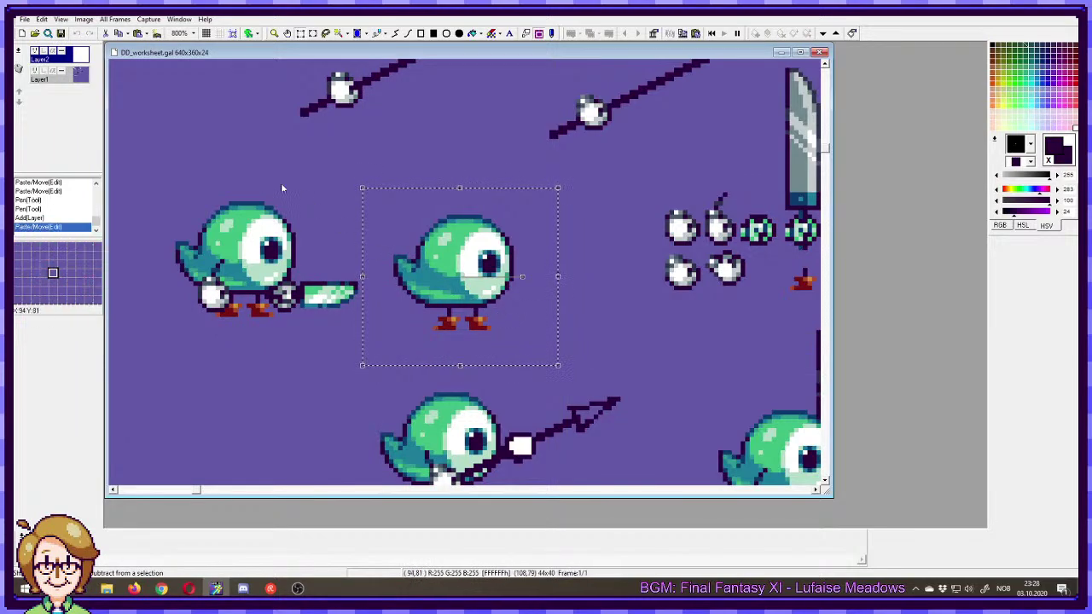
pyautogui.click(70, 79)
pyautogui.hotkey('ctrl', 'x')
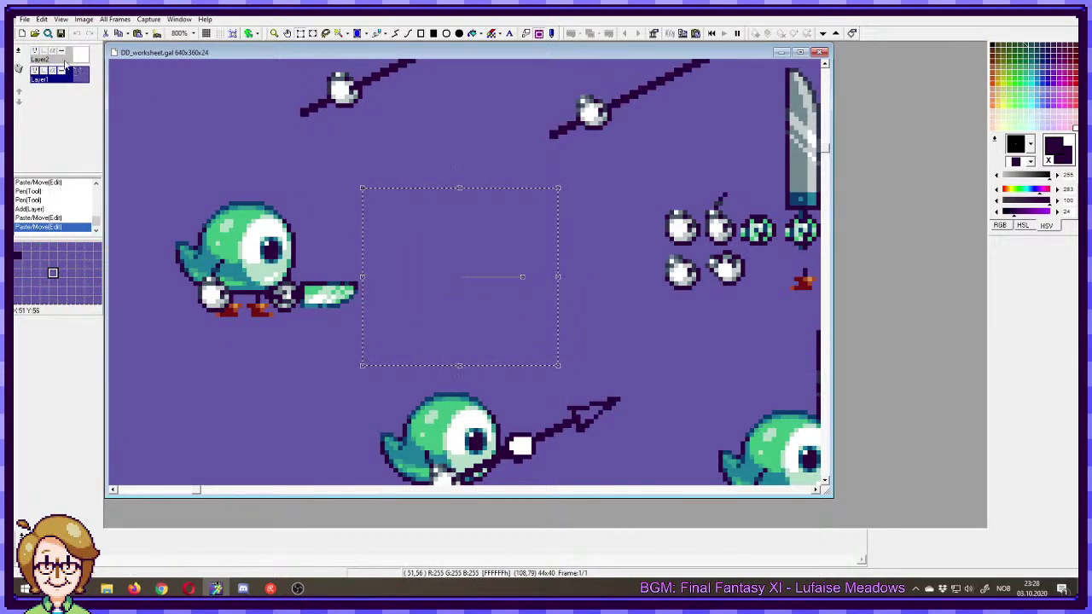
pyautogui.click(60, 60)
pyautogui.hotkey('ctrl', 'v')
pyautogui.press('d')
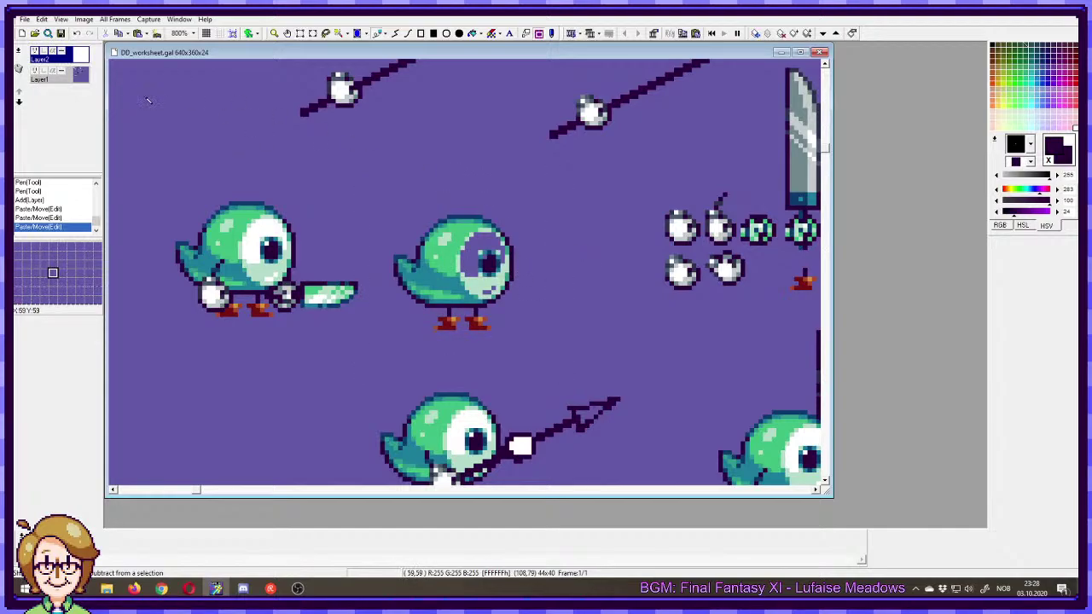
# - Try turning off the transparent color setting of Layer2, and undo the change
pyautogui.doubleClick(63, 54)
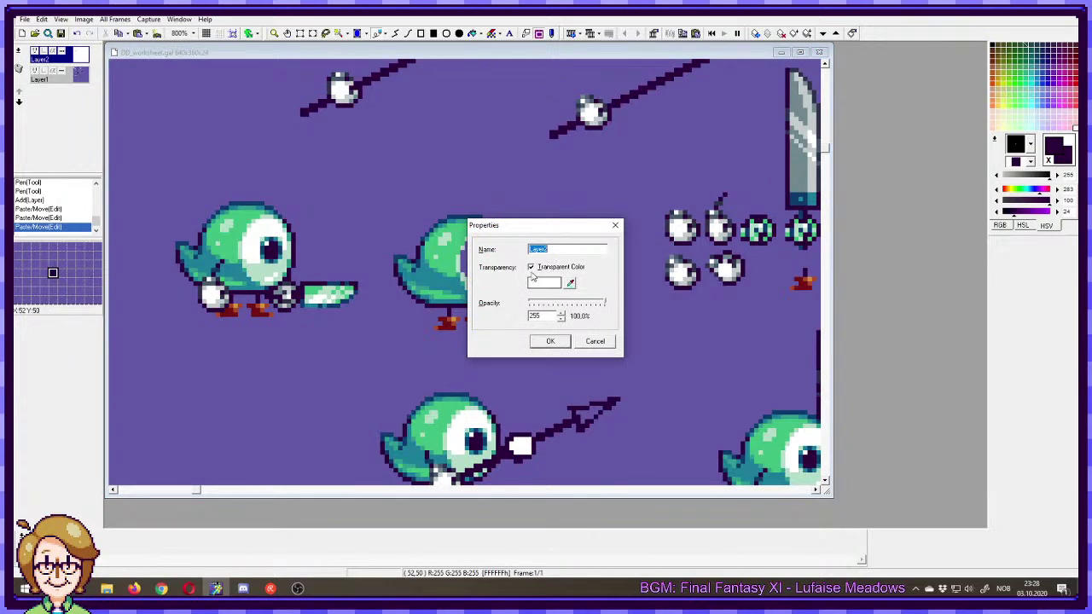
pyautogui.click(532, 267)
pyautogui.click(551, 342)
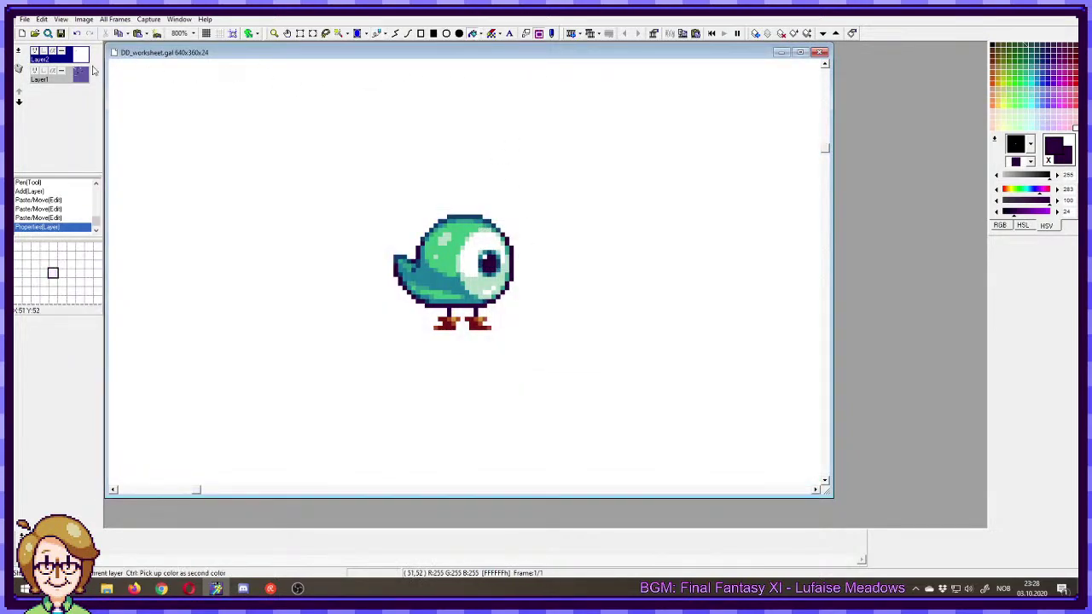
pyautogui.click(63, 54)
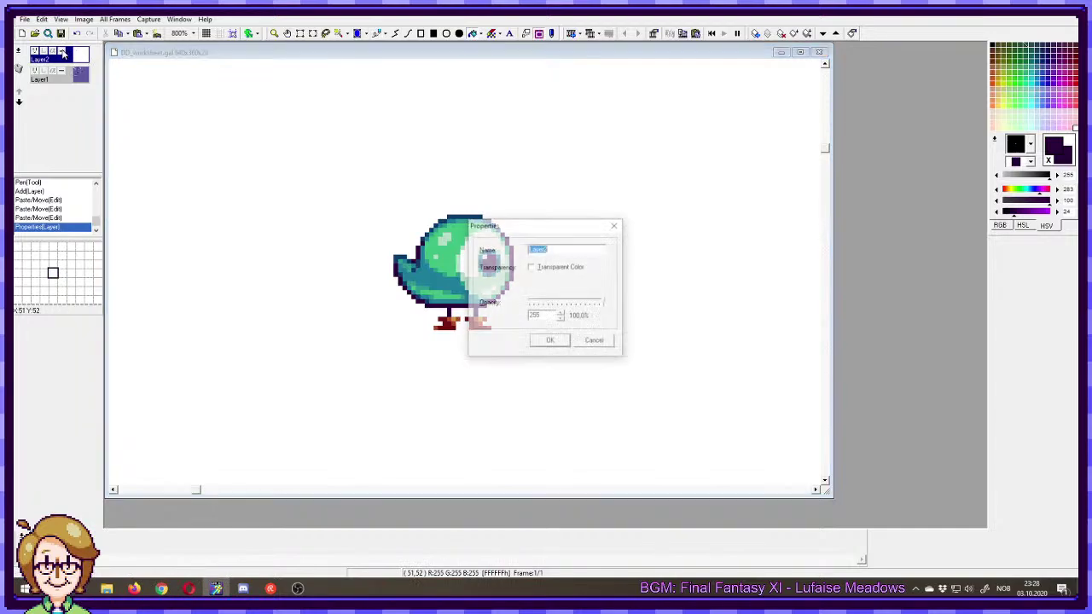
pyautogui.hotkey('ctrl', 'z')
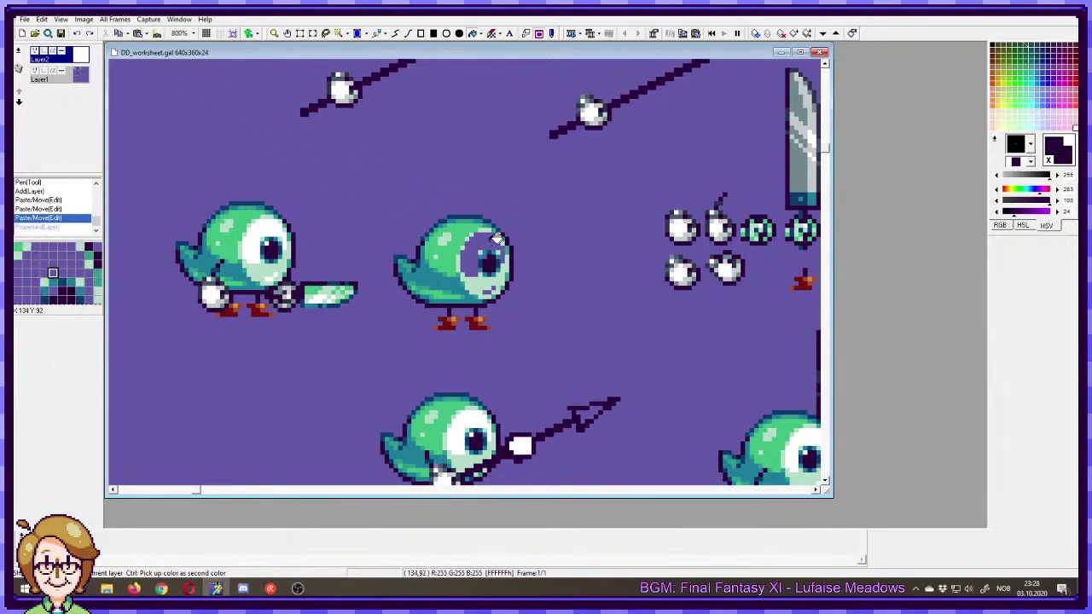
# - Pick the eye white, lower its HSV value to 99, and flood-fill the transparent eye areas of the armless bird on Layer2
pyautogui.keyDown('ctrl'); pyautogui.click(274, 217); pyautogui.keyUp('ctrl')
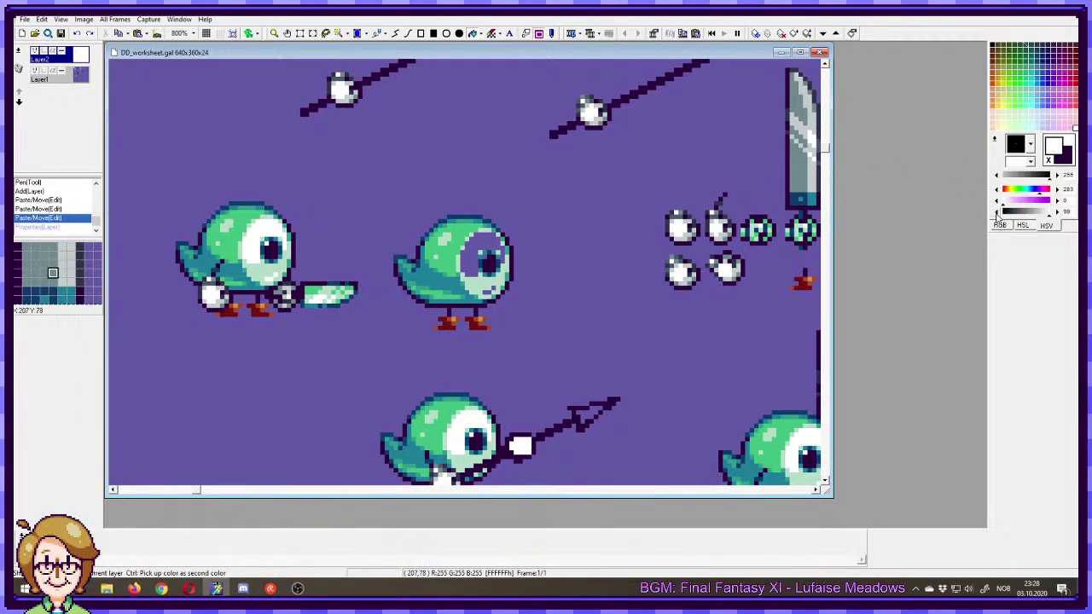
pyautogui.rightClick(500, 251)
pyautogui.click(488, 257)
pyautogui.hotkey('ctrl', 'z')
pyautogui.click(485, 254)
pyautogui.click(494, 287)
pyautogui.click(487, 292)
# - Flood-fill the white of the knife-holding bird's eye on Layer1 with the same off-white
pyautogui.click(271, 240)
pyautogui.hotkey('ctrl', 'z')
pyautogui.click(51, 79)
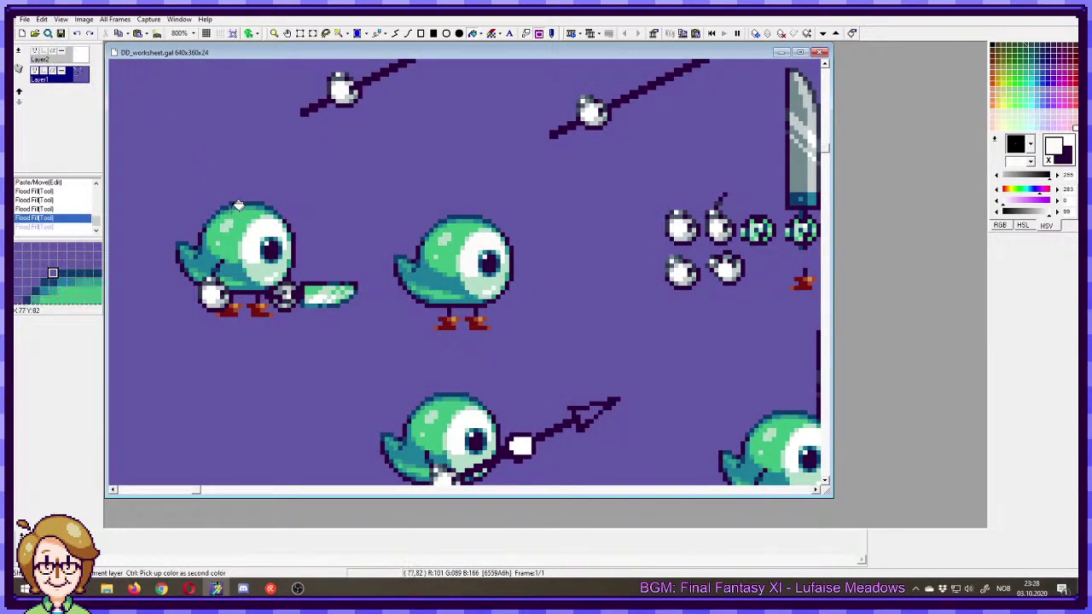
pyautogui.click(268, 241)
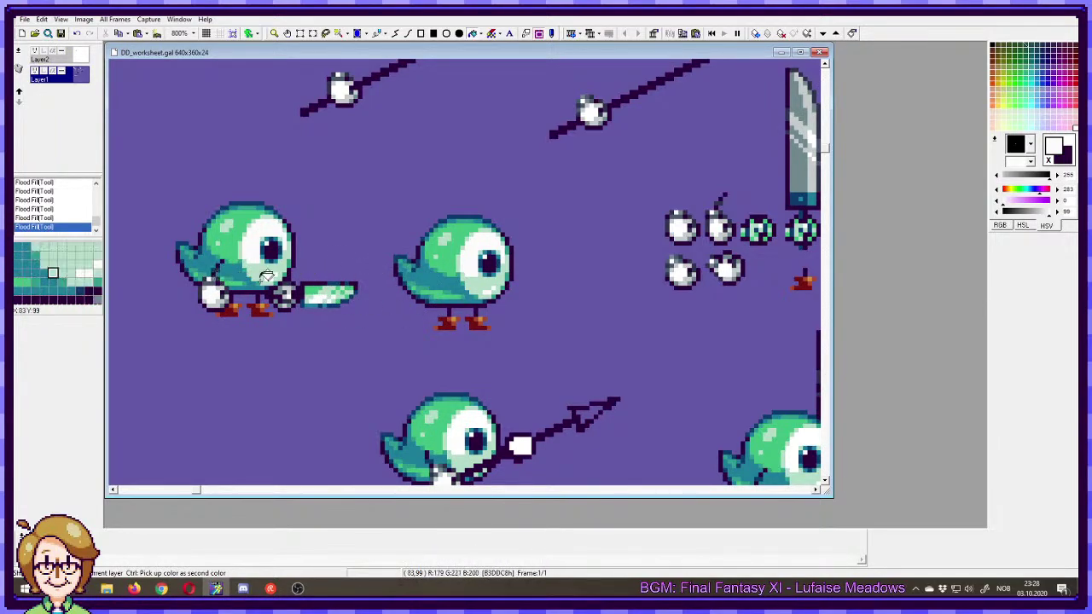
# - Reposition the armless bird beside the knife-holding bird in the lower row of Layer1
pyautogui.moveTo(578, 309); pyautogui.dragTo(588, 255)
pyautogui.press('s')
pyautogui.moveTo(393, 117); pyautogui.dragTo(576, 272)
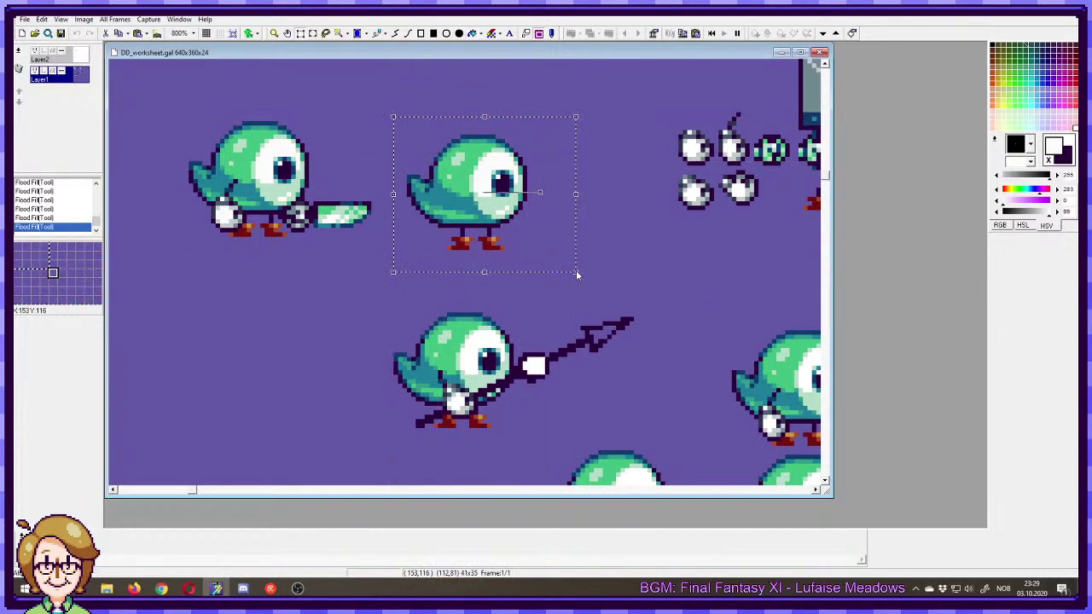
pyautogui.click(59, 60)
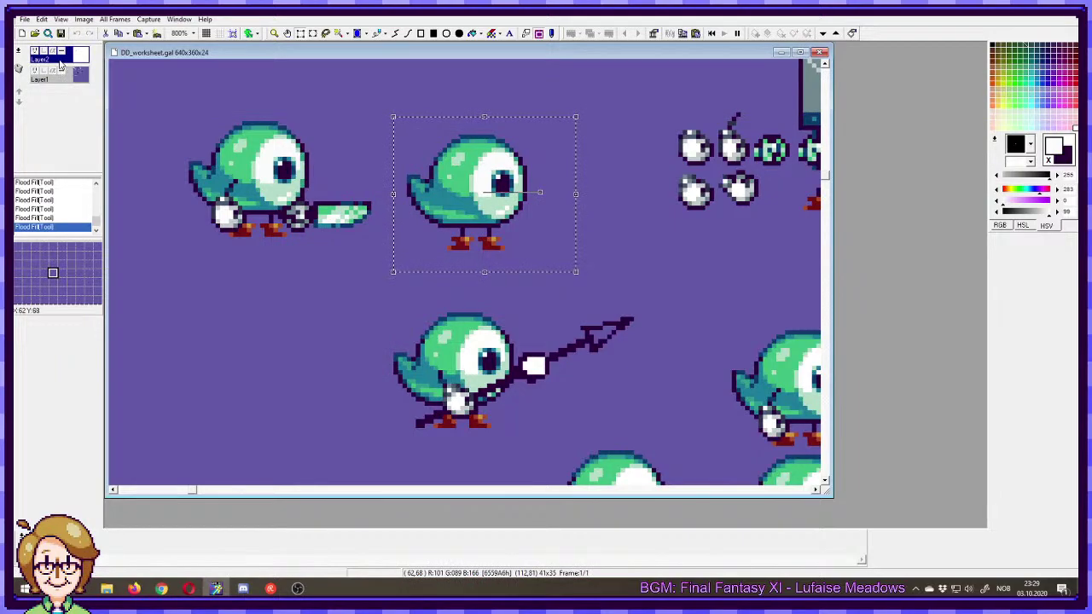
pyautogui.click(59, 78)
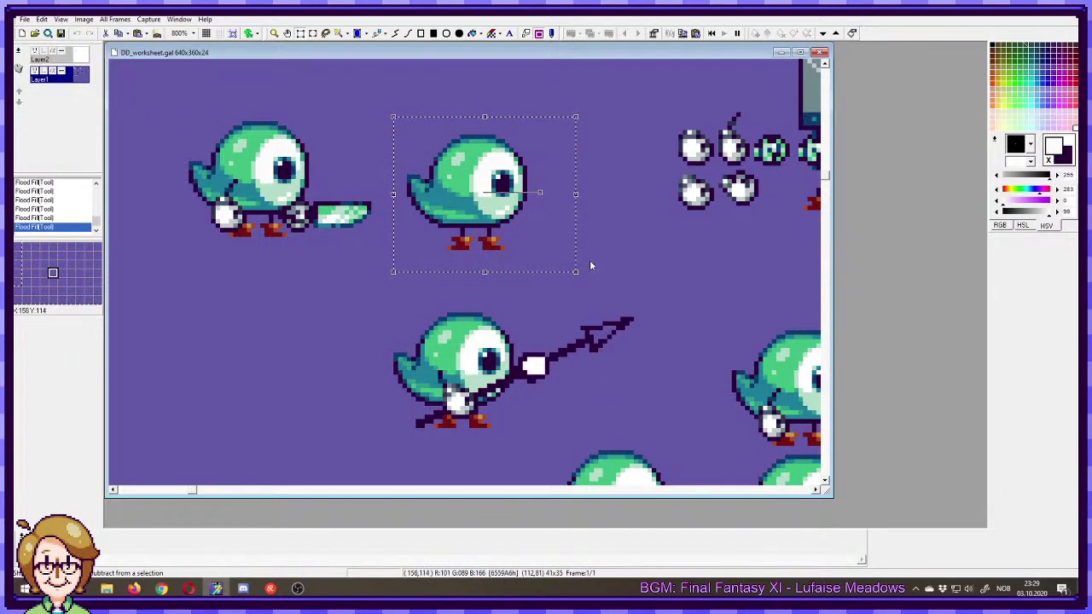
pyautogui.moveTo(459, 217); pyautogui.dragTo(467, 262)
pyautogui.moveTo(499, 295); pyautogui.dragTo(570, 294)
pyautogui.press('f')
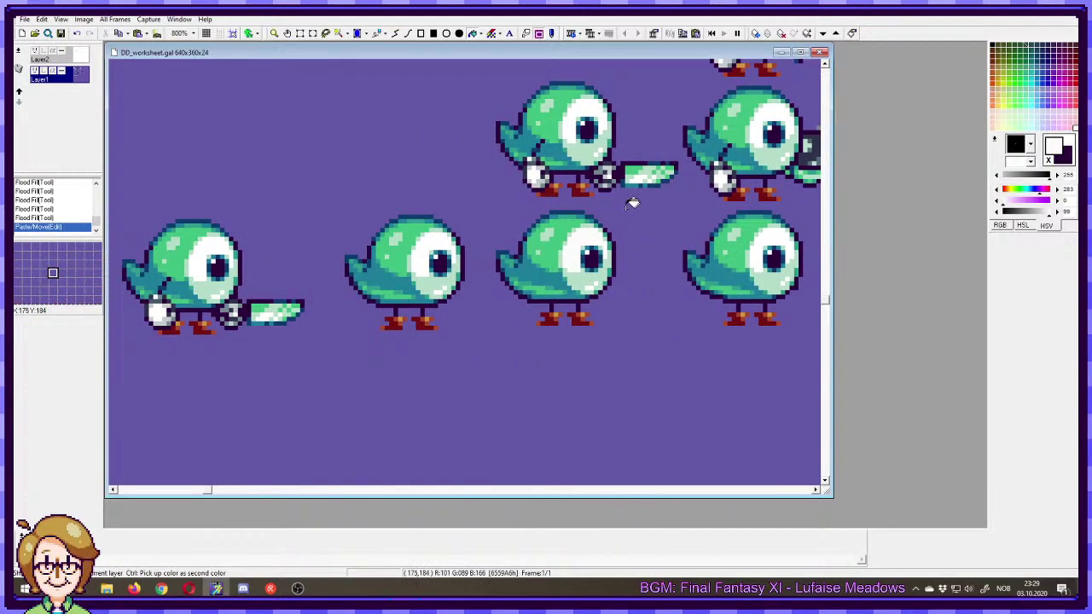
# - Try copying the body of the neighbouring armless bird over the first armless bird in the lower row
pyautogui.press('s')
pyautogui.moveTo(620, 202); pyautogui.dragTo(491, 303)
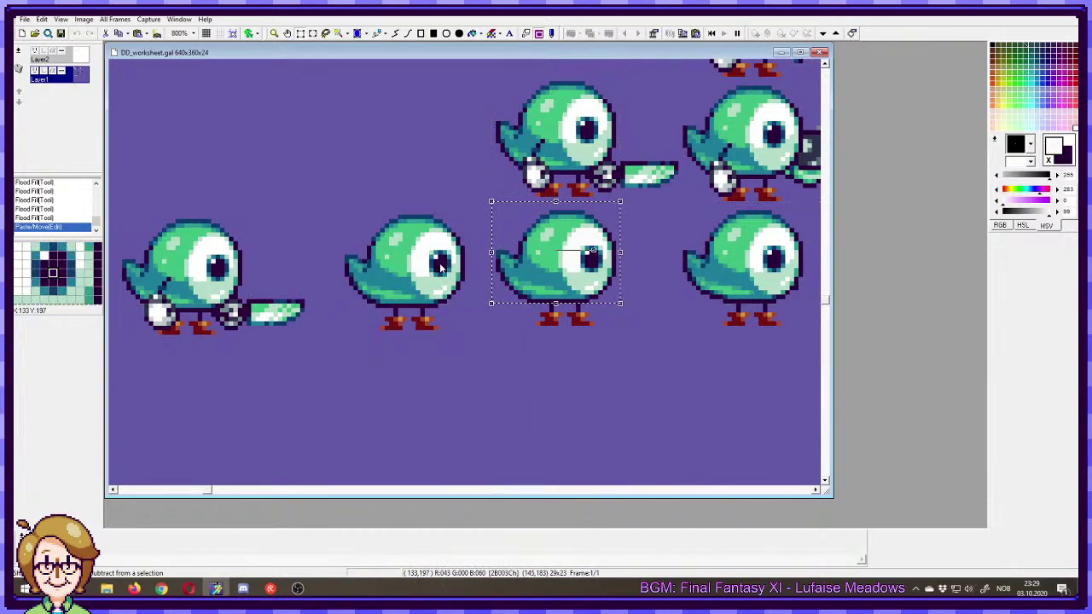
pyautogui.moveTo(568, 261); pyautogui.dragTo(416, 260)
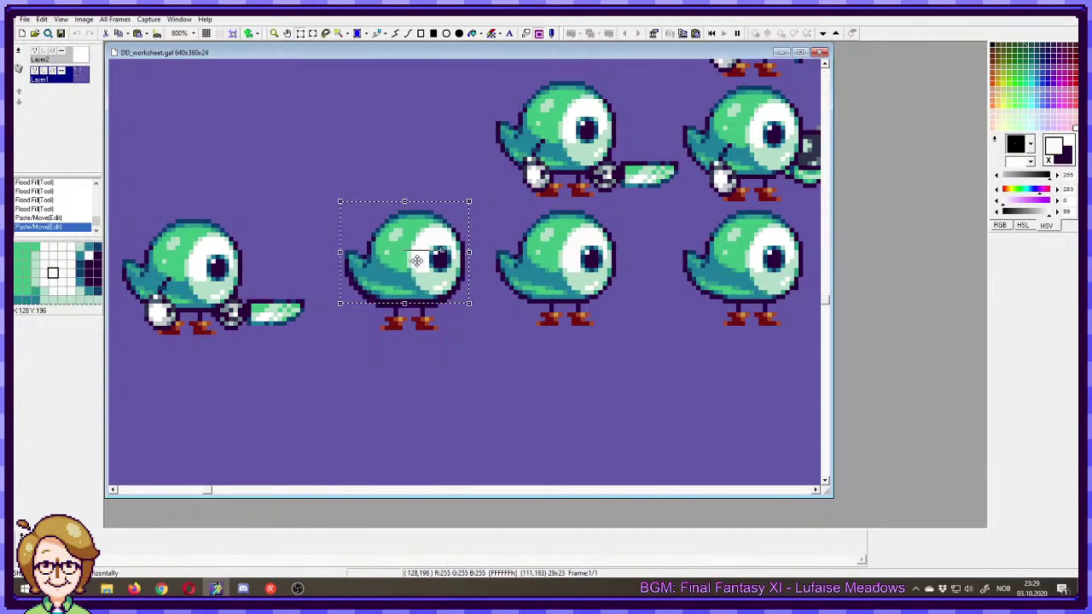
pyautogui.press('Escape')
# - Move the lower row's leftmost knife-holding bird and the armless bird beside it up one pixel together
pyautogui.press('s')
pyautogui.moveTo(464, 196); pyautogui.dragTo(110, 356)
pyautogui.moveTo(196, 308); pyautogui.dragTo(197, 303)
pyautogui.press('f')
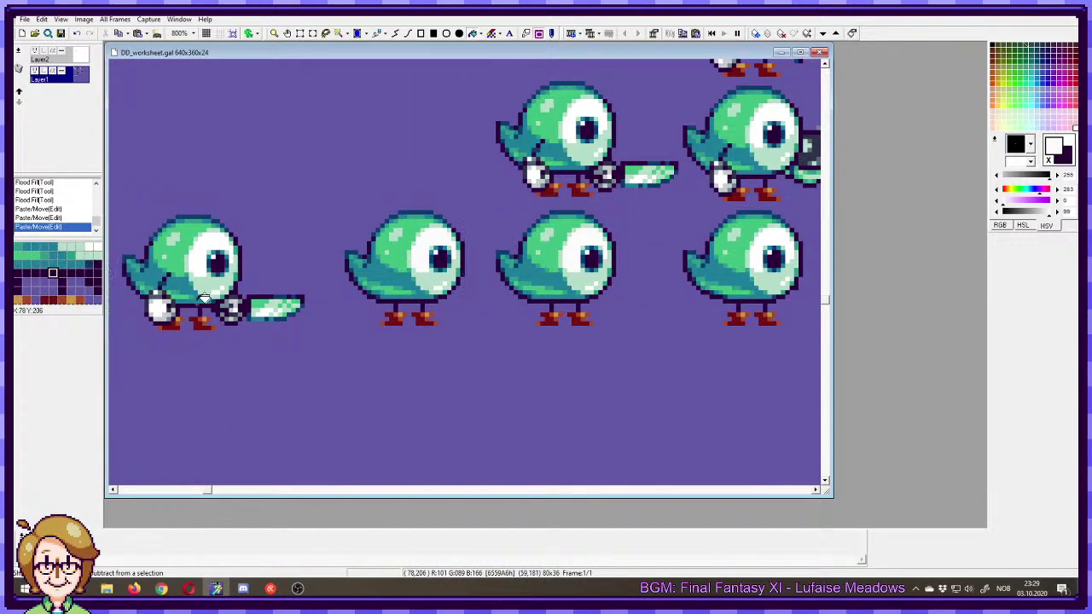
# - Fill the inside of the spearhead on the spear-holding bird with off-white pixels
pyautogui.moveTo(458, 115); pyautogui.dragTo(449, 343)
pyautogui.moveTo(458, 93); pyautogui.dragTo(449, 261)
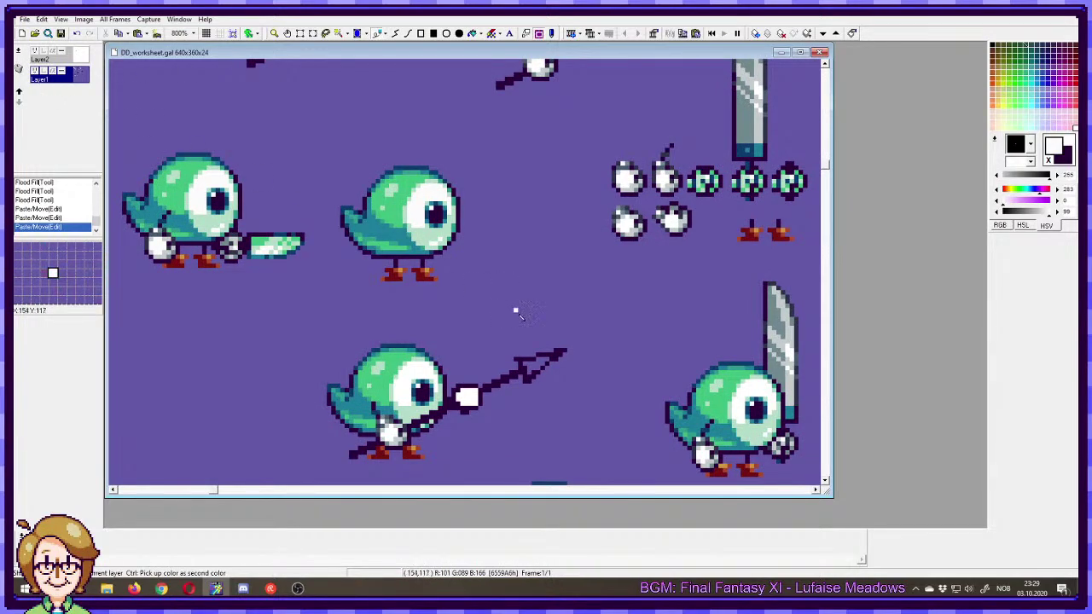
pyautogui.click(526, 365)
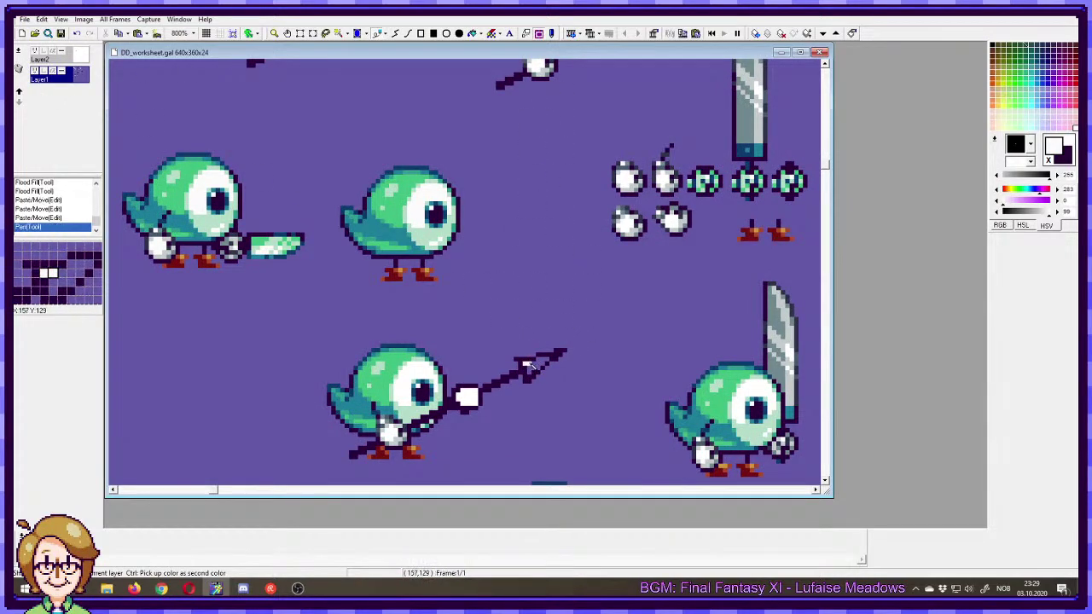
pyautogui.moveTo(543, 366)
pyautogui.mouseDown()
pyautogui.moveTo(533, 372)
pyautogui.moveTo(644, 359)
pyautogui.mouseUp()
pyautogui.click(535, 370)
# - Pick the dark purple outline color and round off the corners of the front hand holding the spear
pyautogui.moveTo(600, 238); pyautogui.dragTo(583, 156)
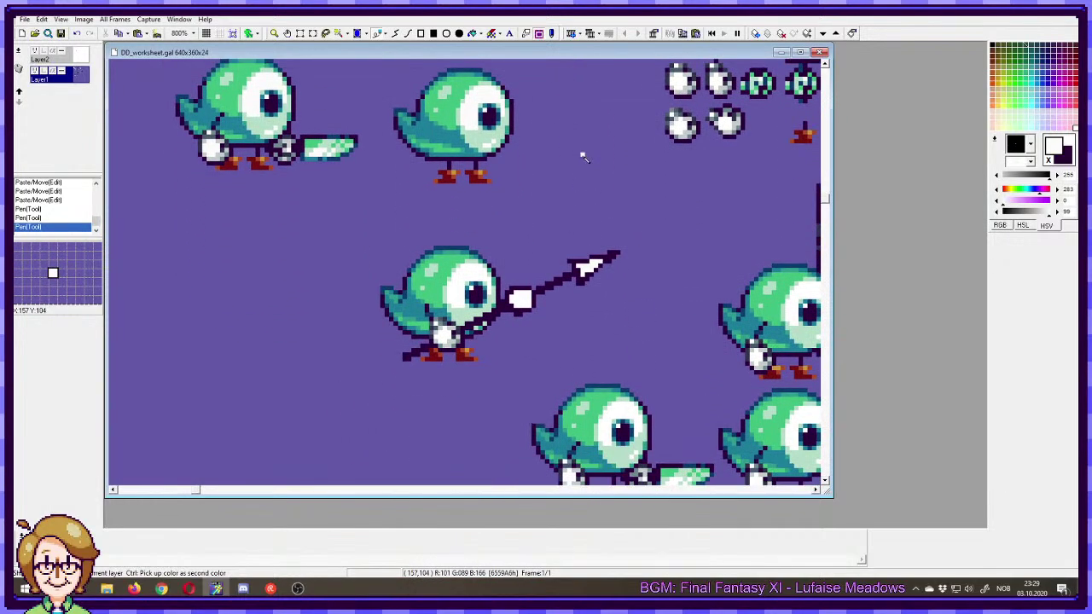
pyautogui.rightClick(534, 305)
pyautogui.click(529, 292)
pyautogui.click(529, 306)
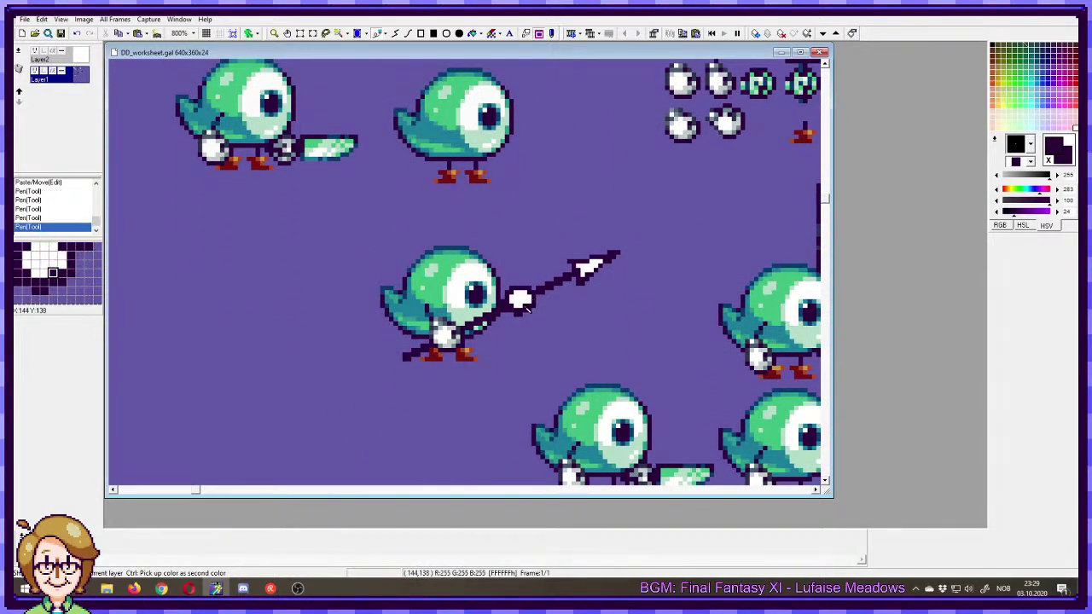
# - Try dark finger-line pixels across the middle of the front hand, and undo them
pyautogui.click(519, 298)
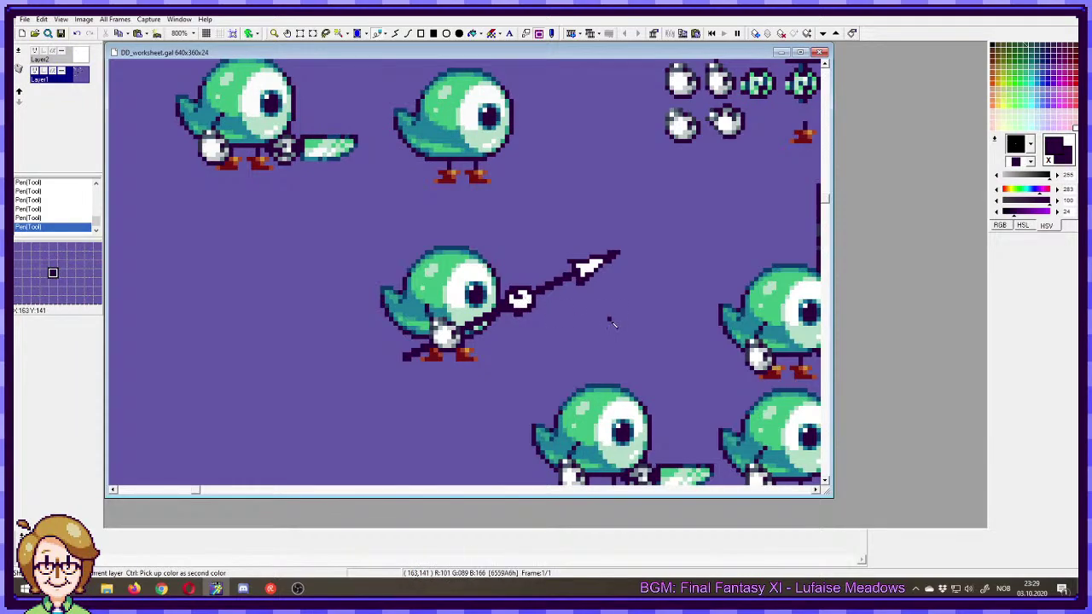
pyautogui.hotkey('ctrl', 'z')
pyautogui.hotkey('ctrl', 'z')
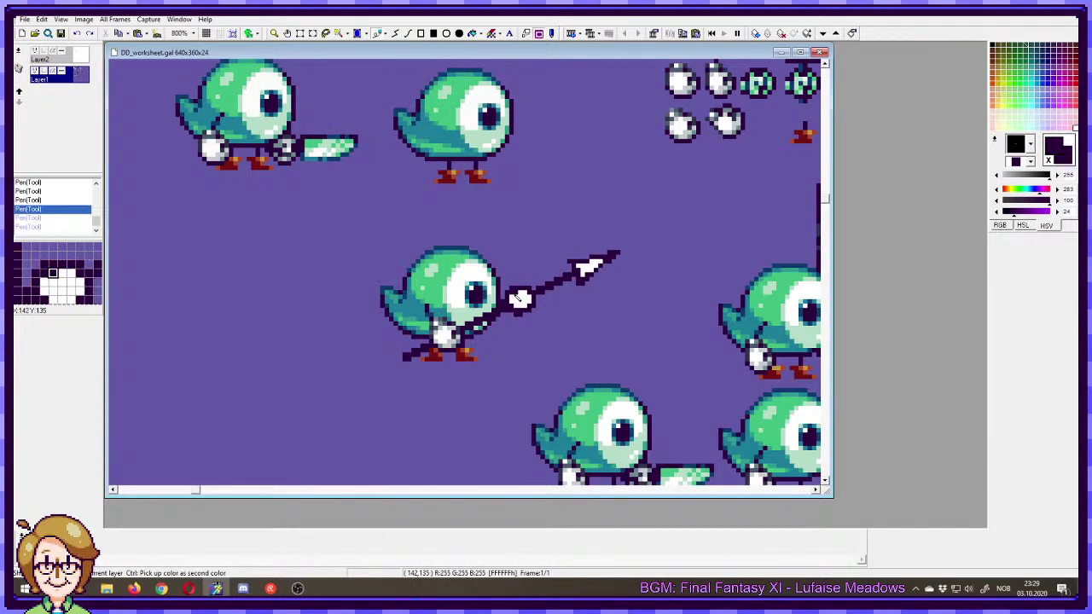
pyautogui.click(515, 298)
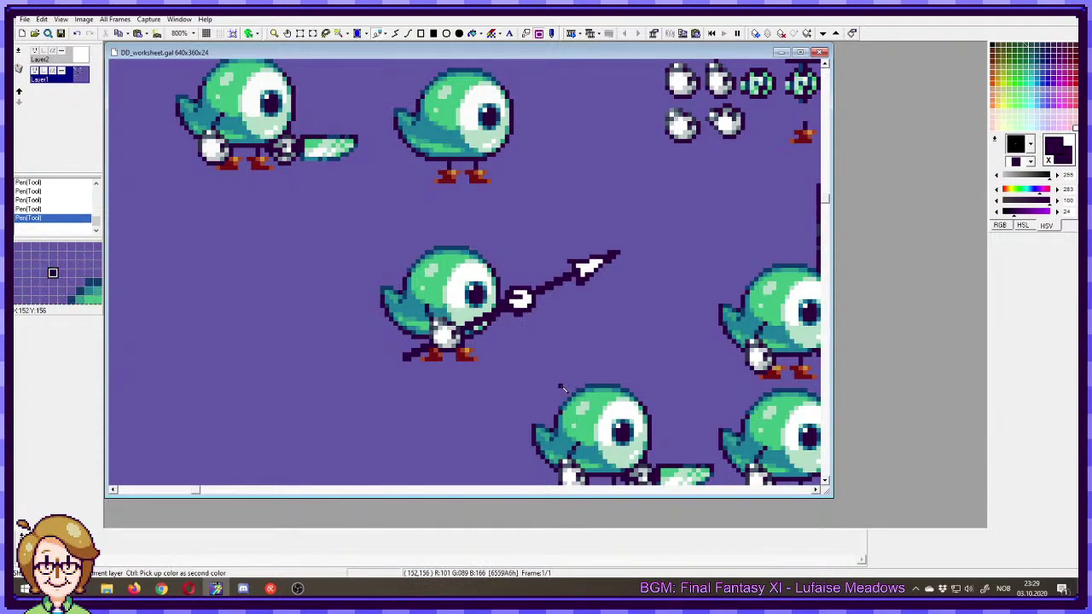
pyautogui.hotkey('ctrl', 'z')
# - Try a hooked finger line in the upper part of the front hand, and undo the latest strokes
pyautogui.moveTo(519, 300); pyautogui.dragTo(514, 296)
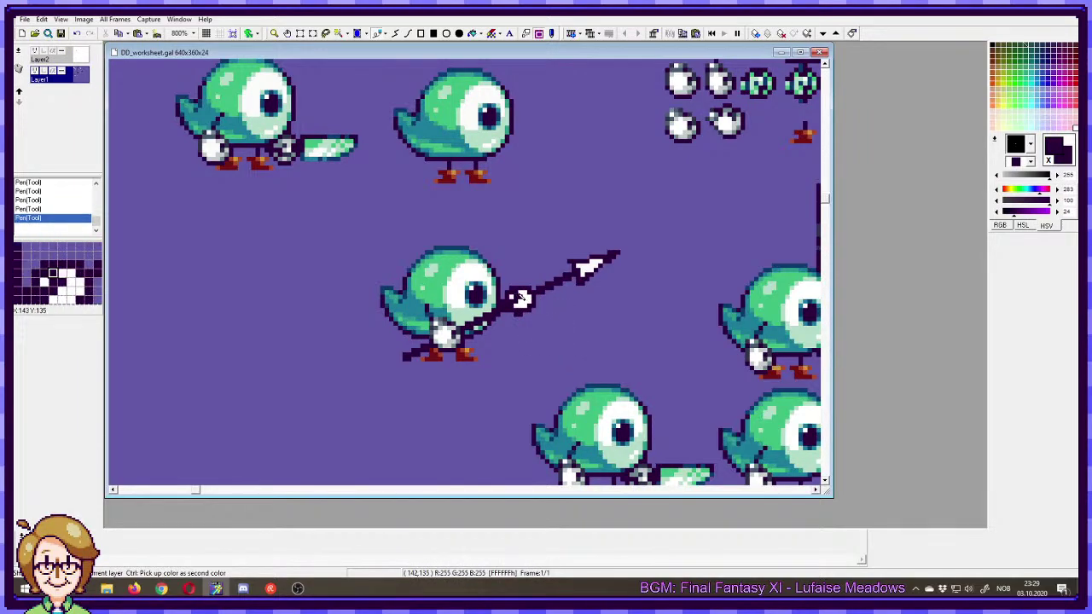
pyautogui.click(516, 295)
pyautogui.hotkey('ctrl', 'z')
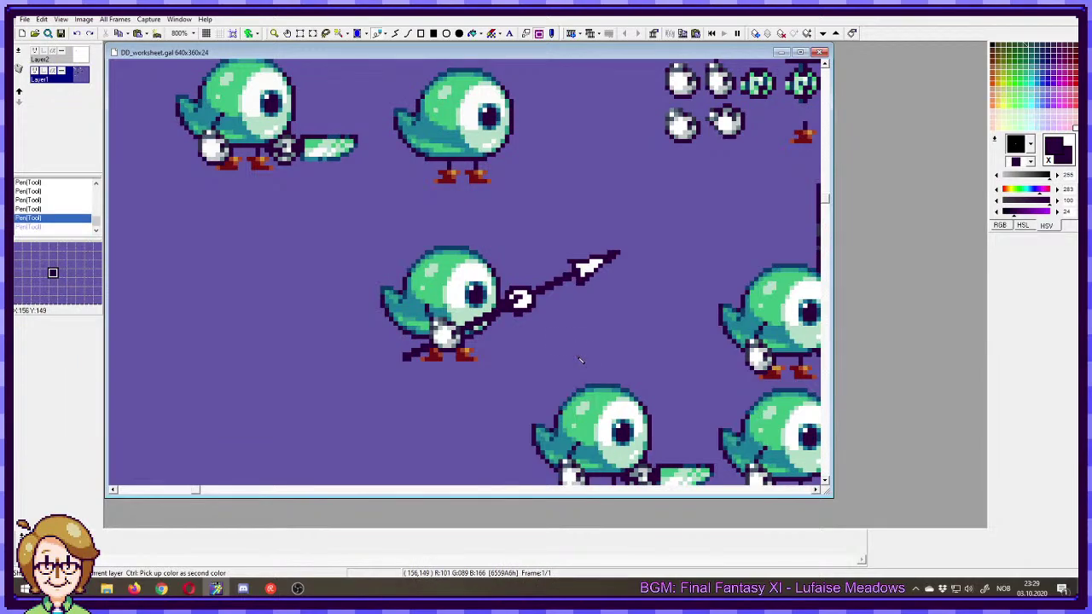
pyautogui.click(517, 295)
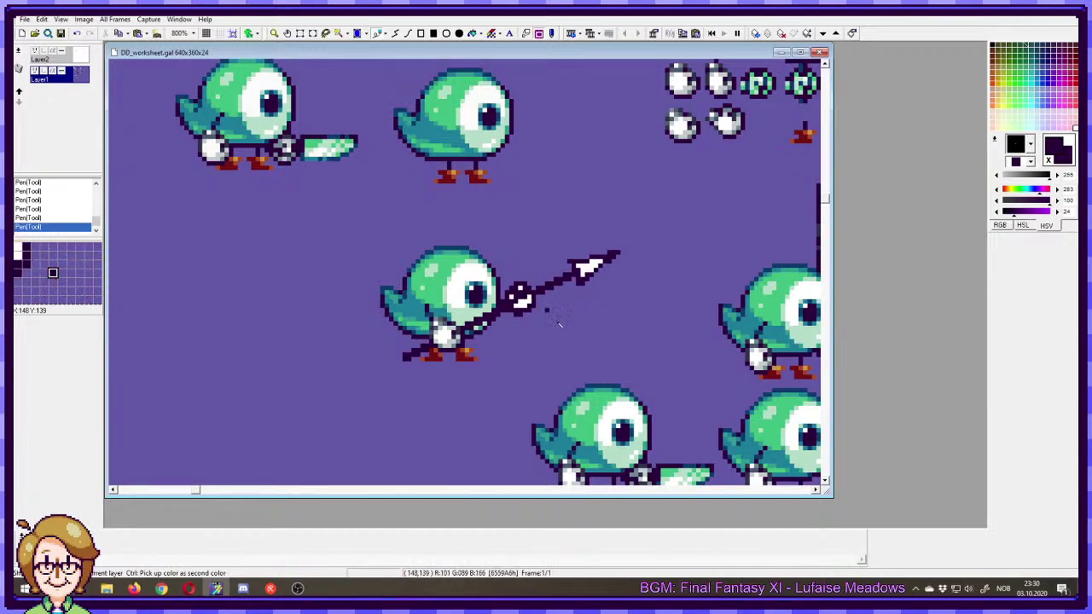
pyautogui.hotkey('ctrl', 'z')
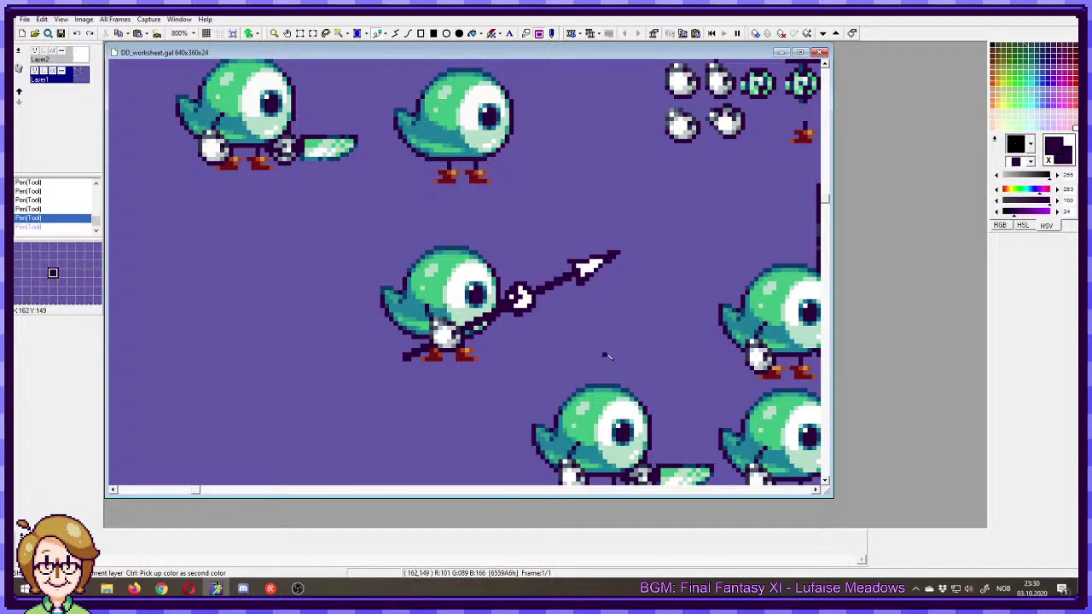
pyautogui.moveTo(538, 191); pyautogui.dragTo(519, 226)
pyautogui.hotkey('ctrl', 'z')
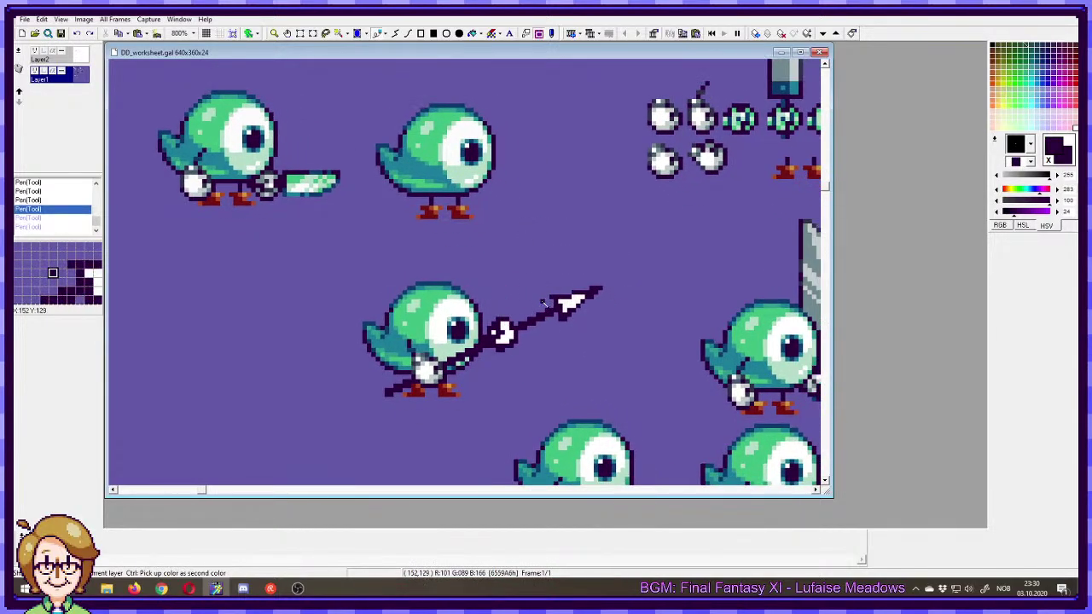
# - Try reshaping the dark finger line on the front hand, and undo back to the plain rounded hand
pyautogui.rightClick(507, 337)
pyautogui.moveTo(498, 332); pyautogui.dragTo(505, 331)
pyautogui.rightClick(499, 329)
pyautogui.rightClick(494, 326)
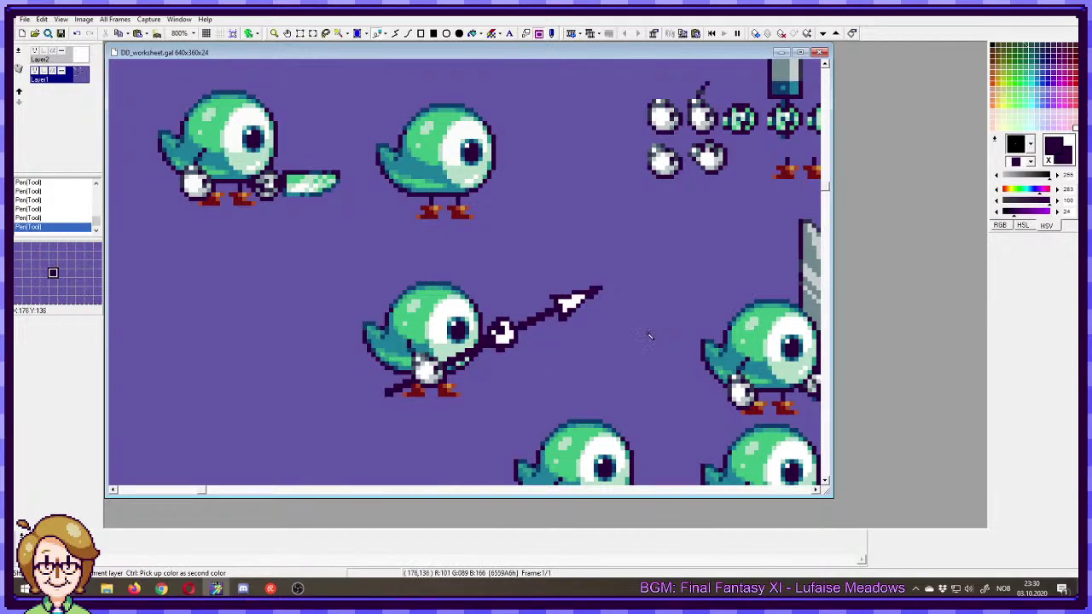
pyautogui.hotkey('ctrl', 'z')
pyautogui.hotkey('ctrl', 'z')
pyautogui.hotkey('ctrl', 'z')
pyautogui.hotkey('ctrl', 'z')
pyautogui.hotkey('ctrl', 'z')
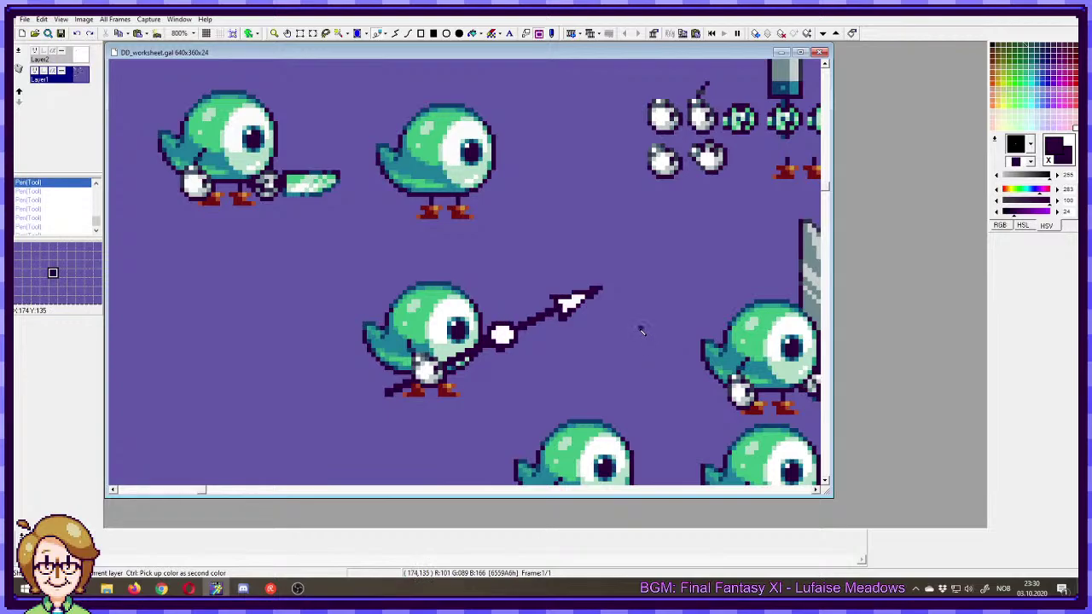
pyautogui.hotkey('ctrl', 'y')
# - Try a diagonal spear-shaft line behind the upper armless bird on Layer1 with a newly chosen brush tip, and undo it
pyautogui.scroll(3, 546, 255)
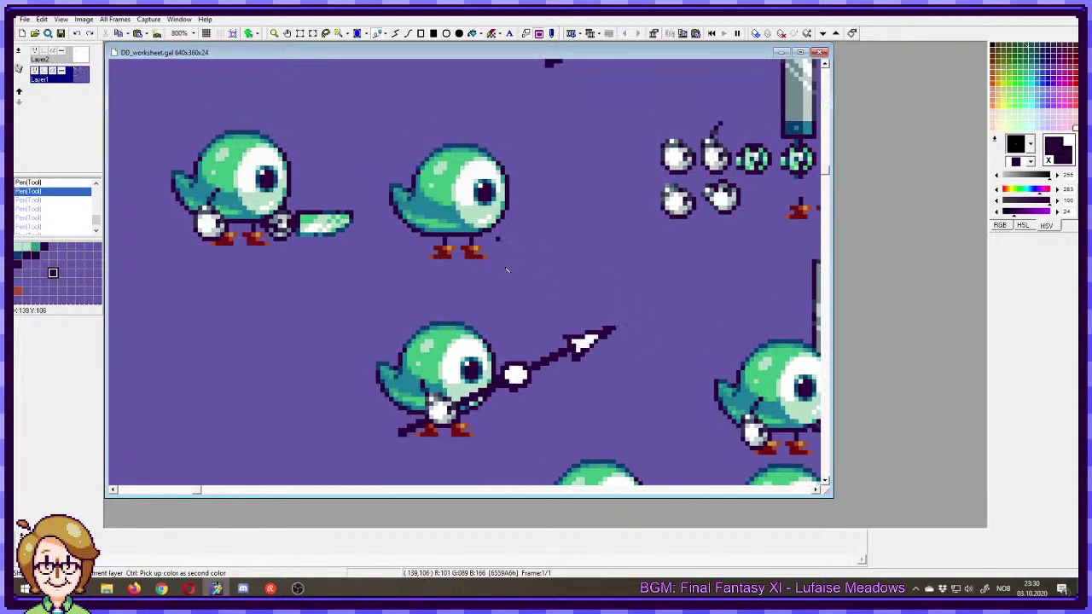
pyautogui.moveTo(551, 244); pyautogui.dragTo(529, 291)
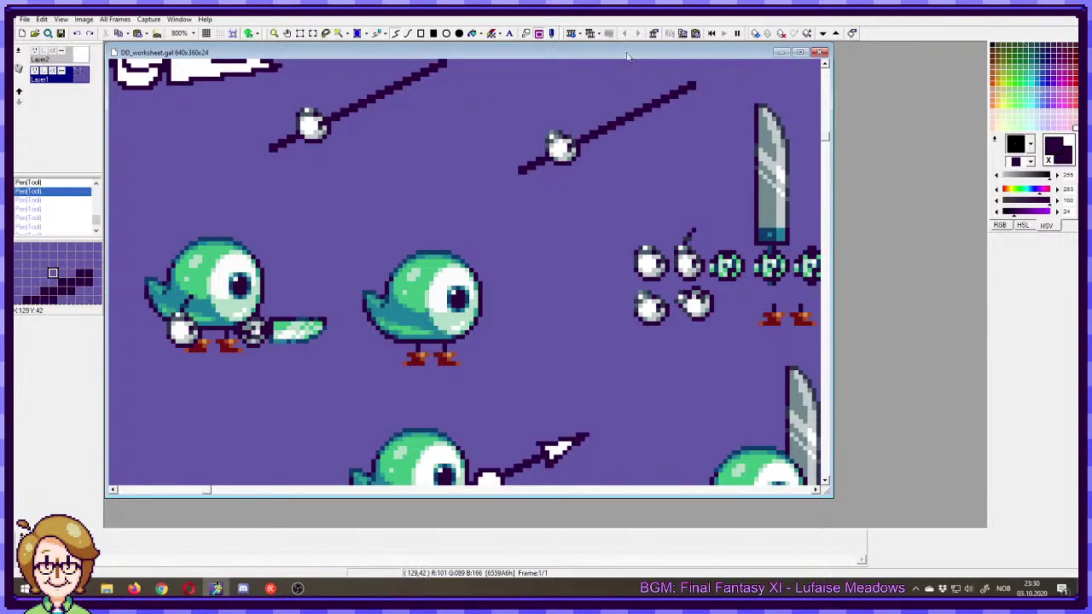
pyautogui.click(1029, 143)
pyautogui.click(1029, 181)
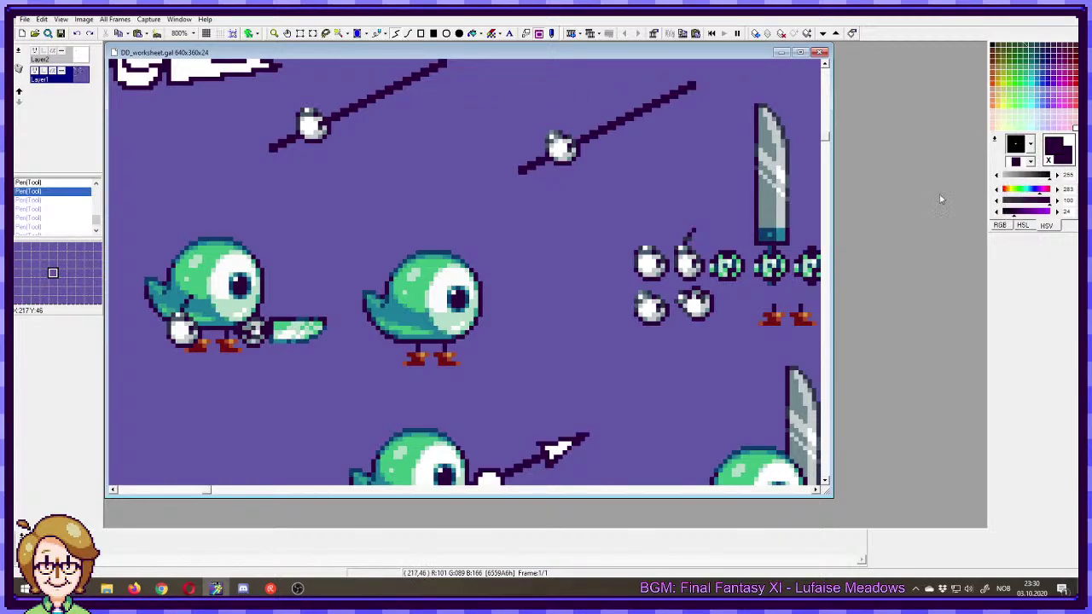
pyautogui.moveTo(578, 326)
pyautogui.mouseDown()
pyautogui.moveTo(570, 195)
pyautogui.moveTo(458, 171)
pyautogui.mouseUp()
pyautogui.hotkey('ctrl', 'z')
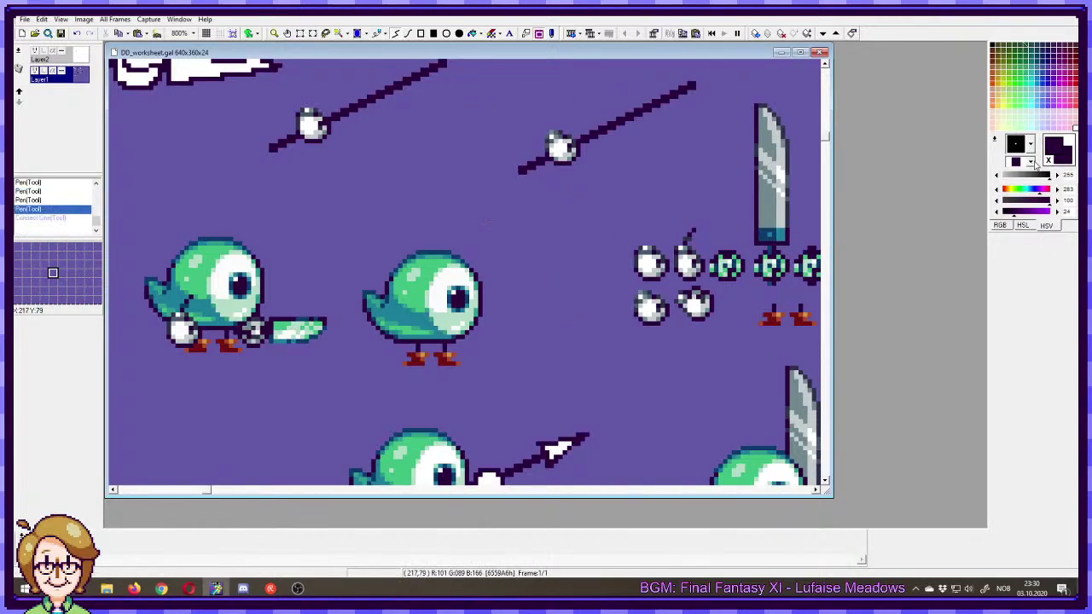
# - Switch to the smallest brush tip, try a steep thin spear-shaft line behind the upper armless bird, and undo it
pyautogui.click(1029, 145)
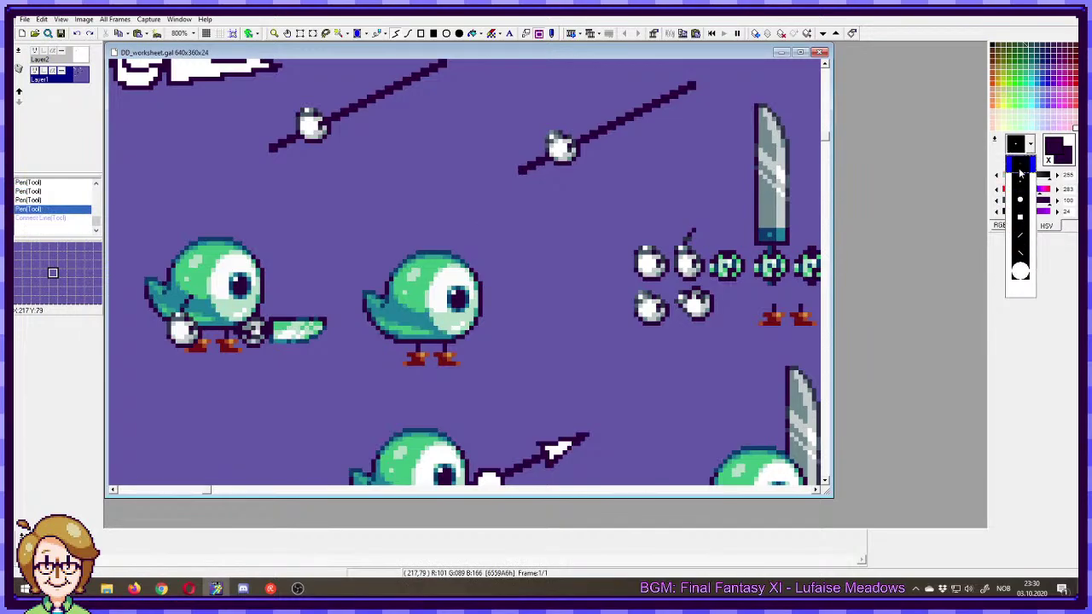
pyautogui.click(1024, 165)
pyautogui.moveTo(472, 357); pyautogui.dragTo(398, 160)
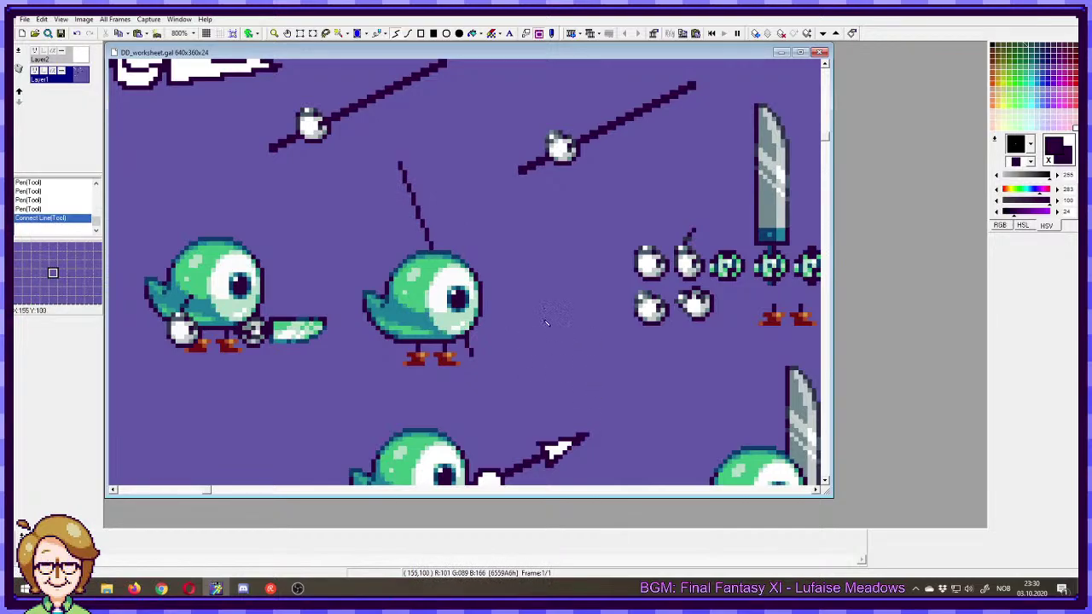
pyautogui.hotkey('ctrl', 'z')
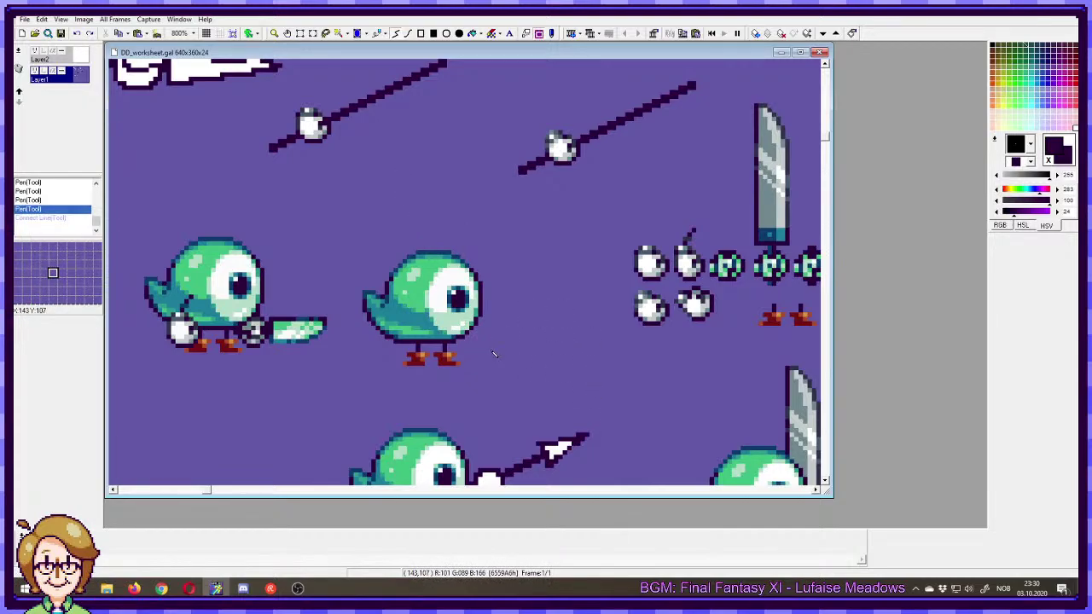
# - Try placing a copy of the spare lower-row white hand beside the upper armless bird's feet, and discard it
pyautogui.moveTo(504, 359); pyautogui.dragTo(522, 324)
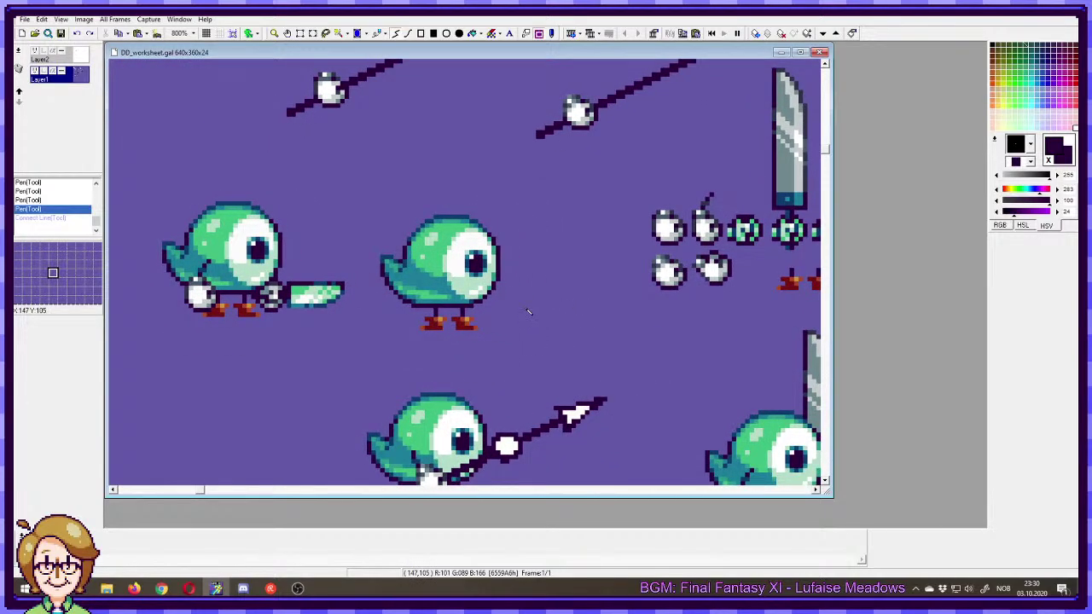
pyautogui.moveTo(669, 311)
pyautogui.mouseDown()
pyautogui.moveTo(558, 314)
pyautogui.moveTo(587, 265)
pyautogui.moveTo(576, 255)
pyautogui.moveTo(375, 322)
pyautogui.moveTo(373, 312)
pyautogui.moveTo(390, 329)
pyautogui.mouseUp()
pyautogui.press('s')
pyautogui.hotkey('ctrl', 'c')
pyautogui.hotkey('ctrl', 'v')
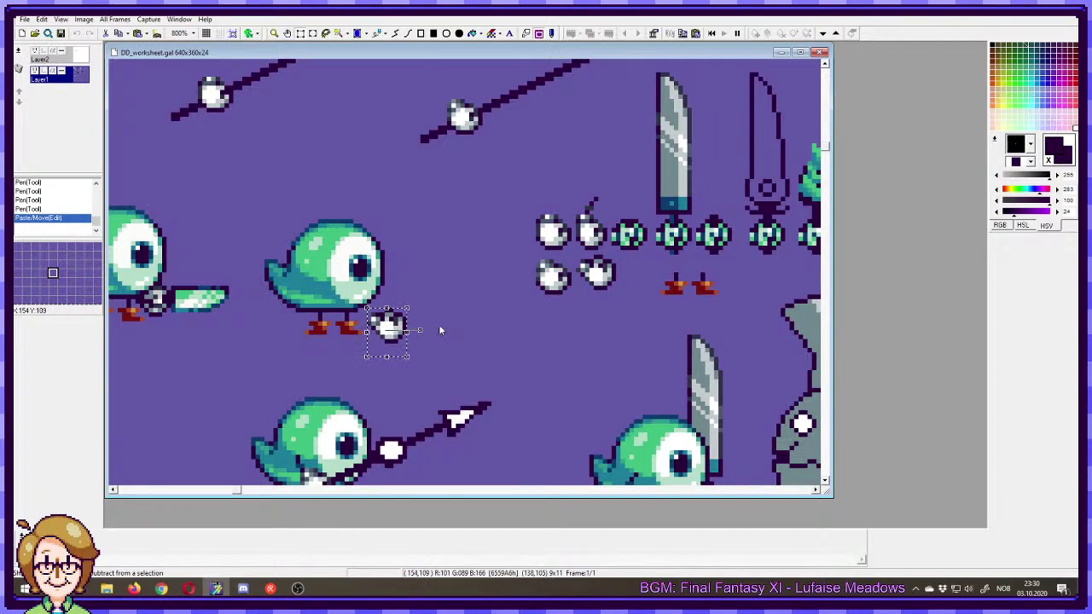
pyautogui.press('Escape')
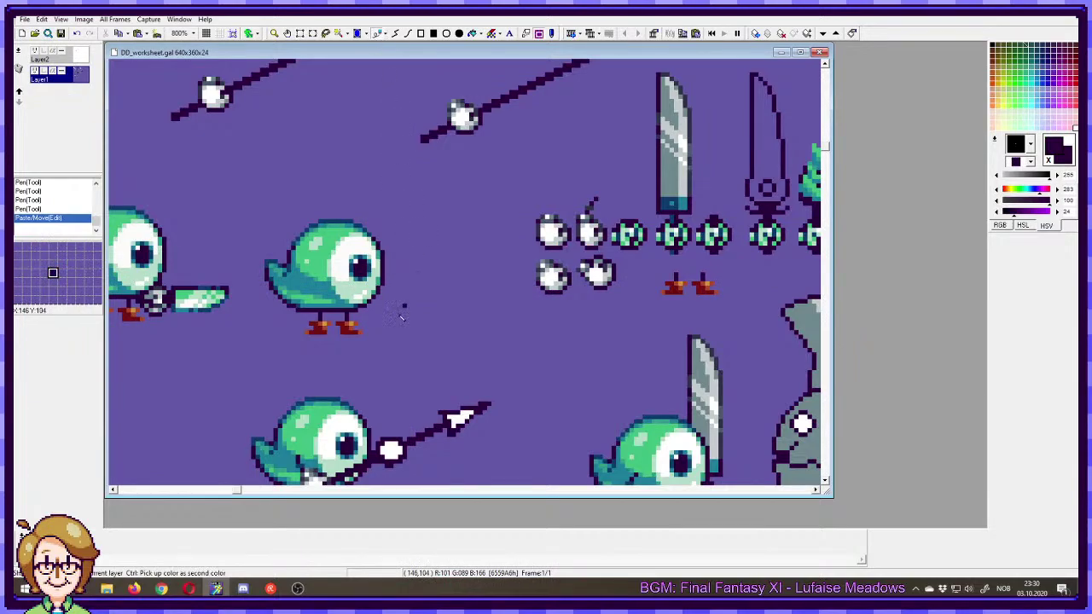
# - Draw a steep spear-shaft line about 49 px long behind the upper armless bird on Layer1, and check it with Layer2 briefly hidden
pyautogui.moveTo(367, 332); pyautogui.dragTo(482, 224)
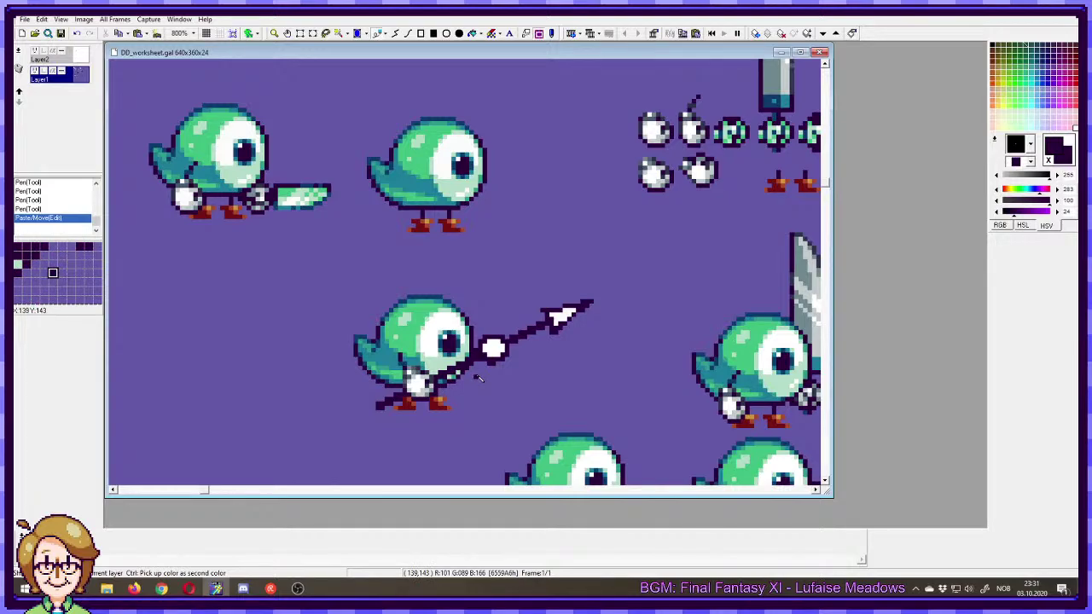
pyautogui.moveTo(512, 151); pyautogui.dragTo(538, 270)
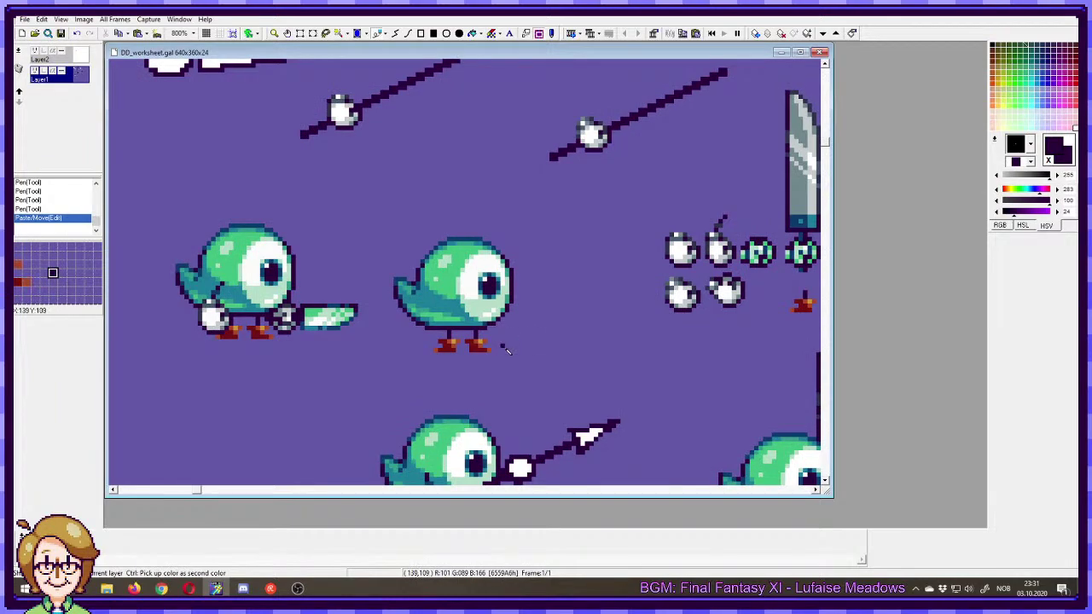
pyautogui.moveTo(504, 348)
pyautogui.mouseDown()
pyautogui.moveTo(499, 281)
pyautogui.moveTo(435, 151)
pyautogui.mouseUp()
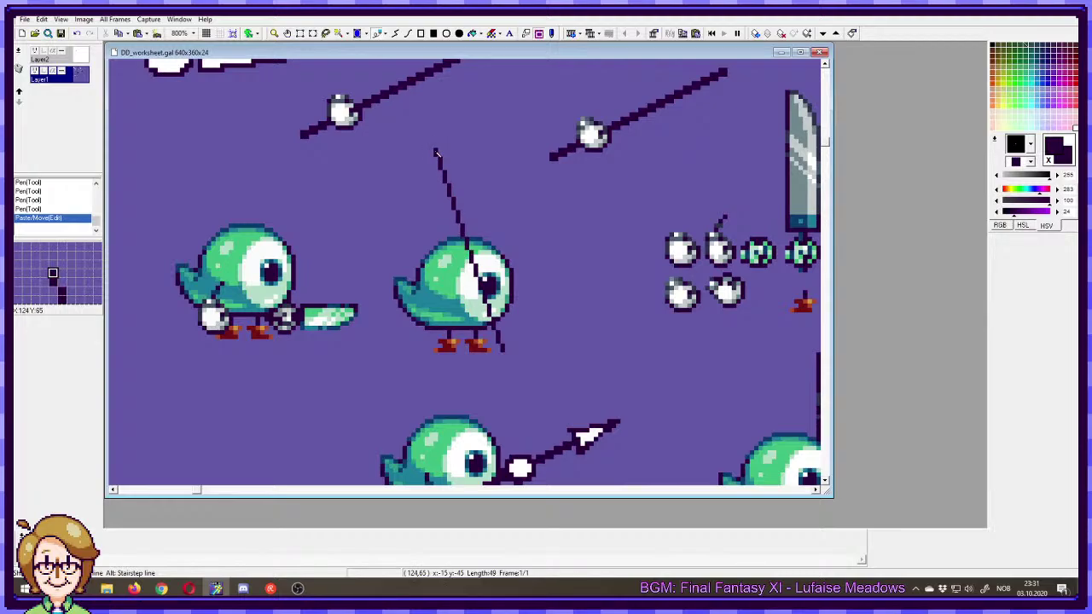
pyautogui.moveTo(437, 152); pyautogui.dragTo(436, 152)
pyautogui.moveTo(436, 150); pyautogui.dragTo(437, 153)
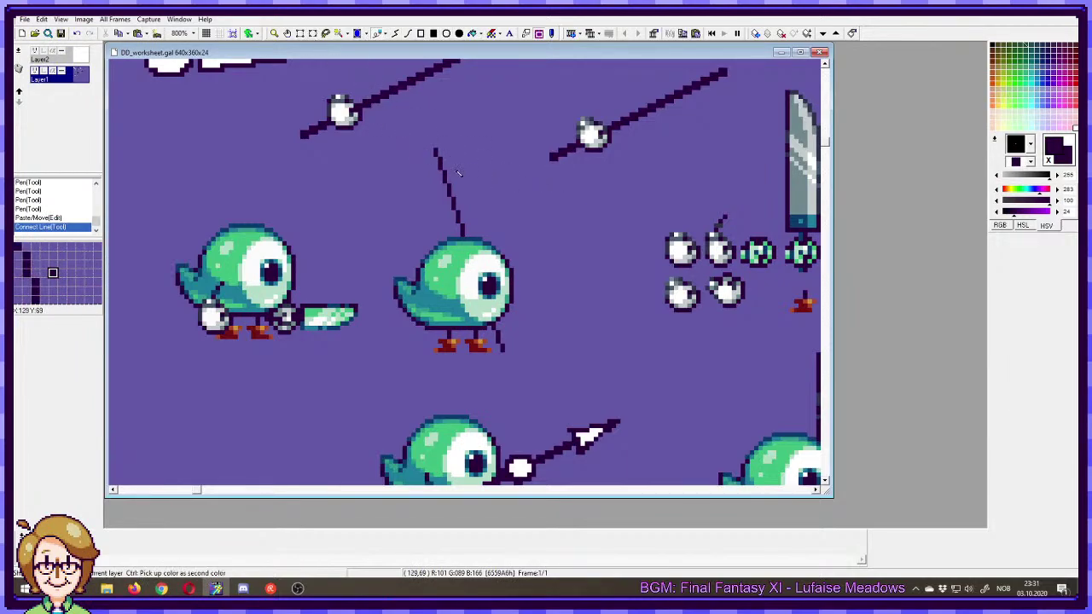
pyautogui.click(35, 51)
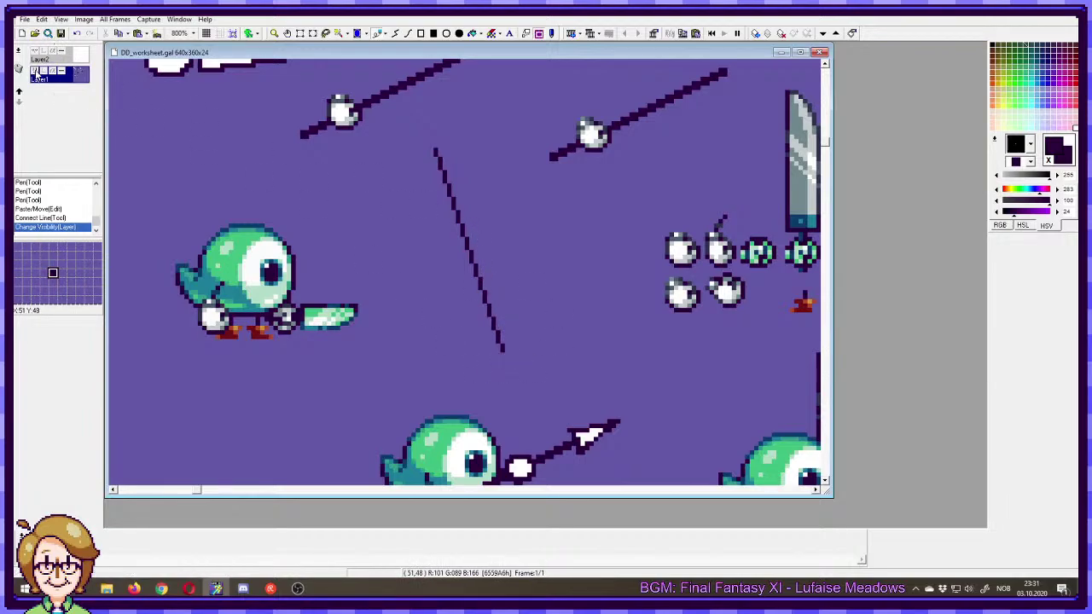
pyautogui.click(37, 55)
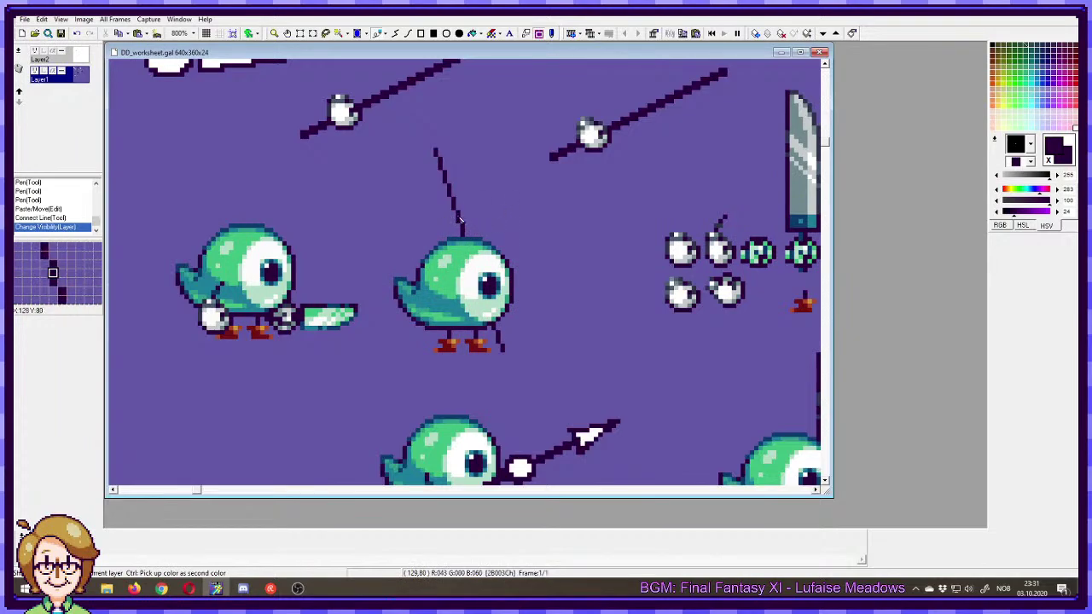
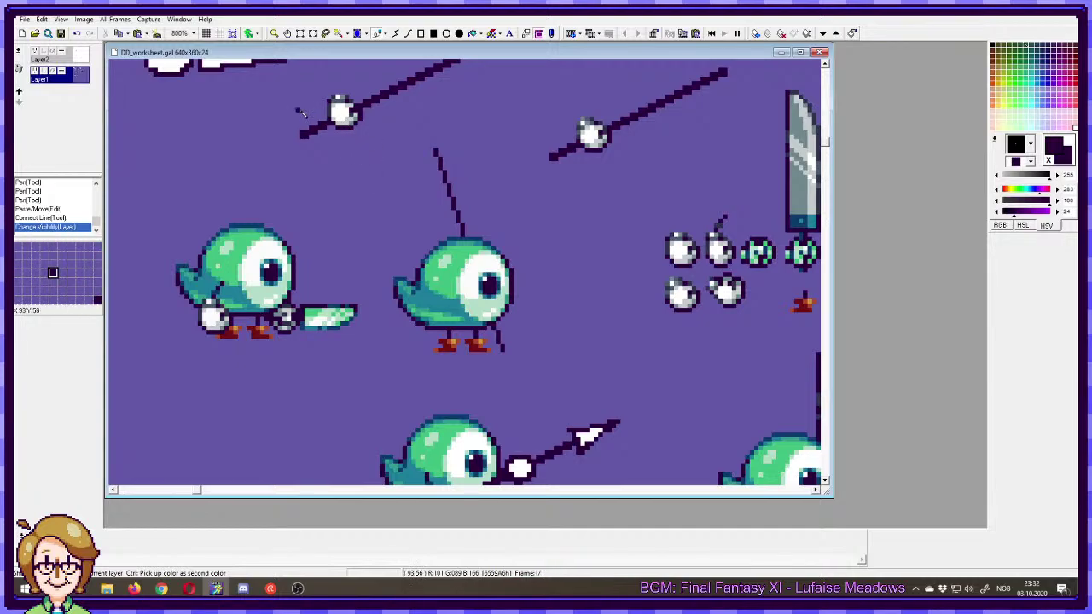
# - Open all six demon_run GIF animations from the Demon's Dagger folder
pyautogui.click(25, 20)
pyautogui.click(34, 42)
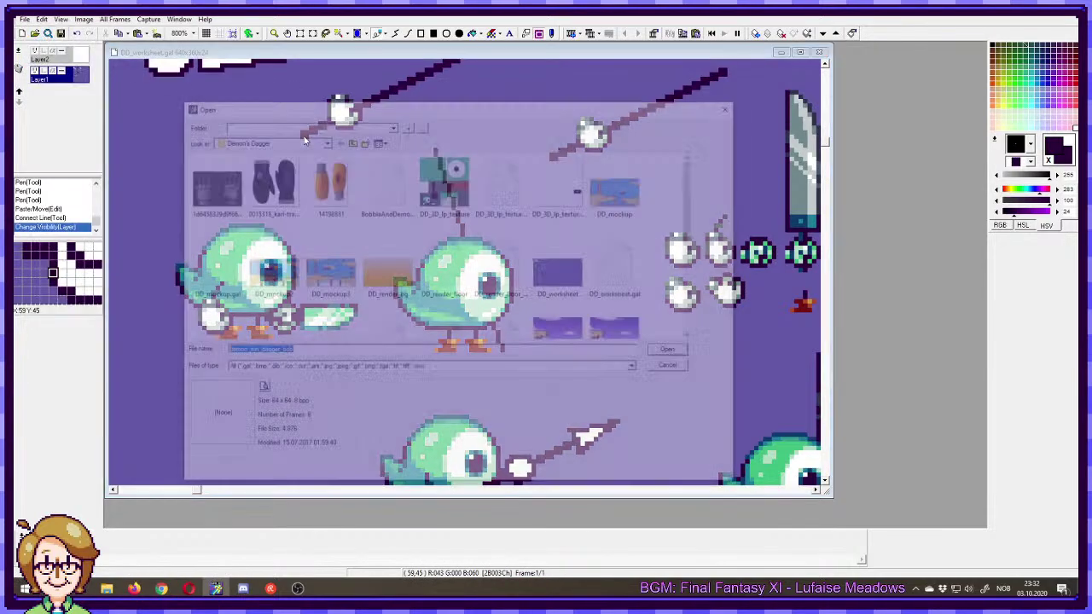
pyautogui.moveTo(529, 122); pyautogui.dragTo(513, 90)
pyautogui.moveTo(679, 188); pyautogui.dragTo(689, 242)
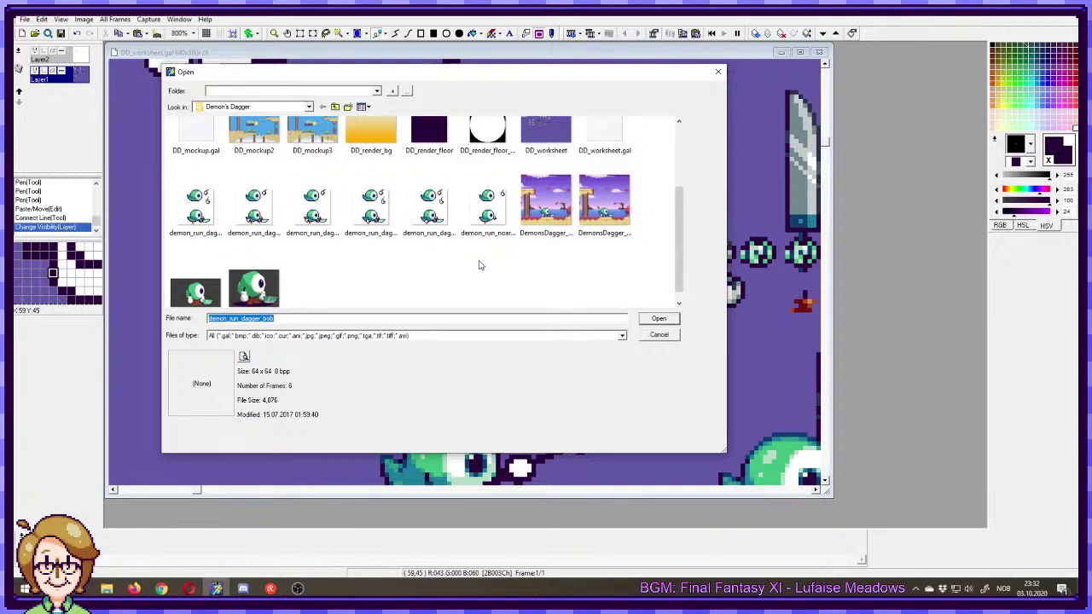
pyautogui.click(196, 208)
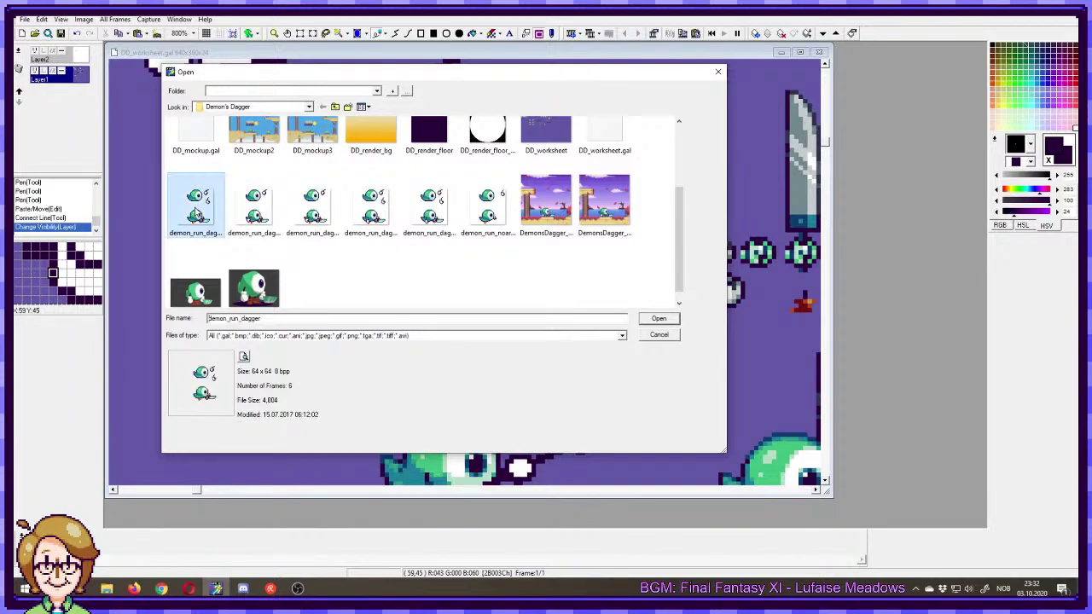
pyautogui.keyDown('shift'); pyautogui.click(486, 210); pyautogui.keyUp('shift')
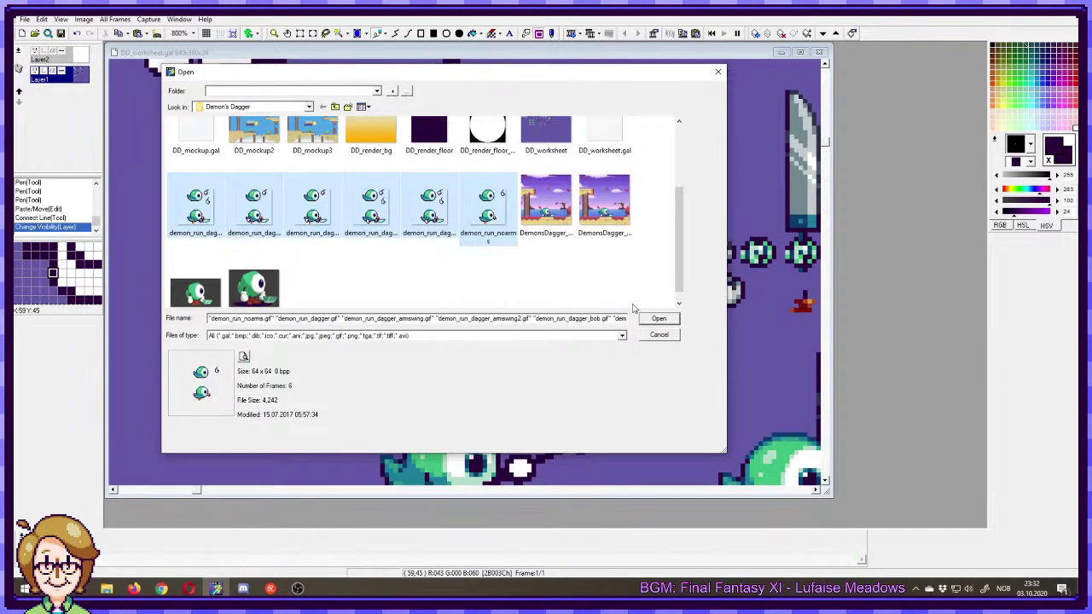
pyautogui.click(657, 319)
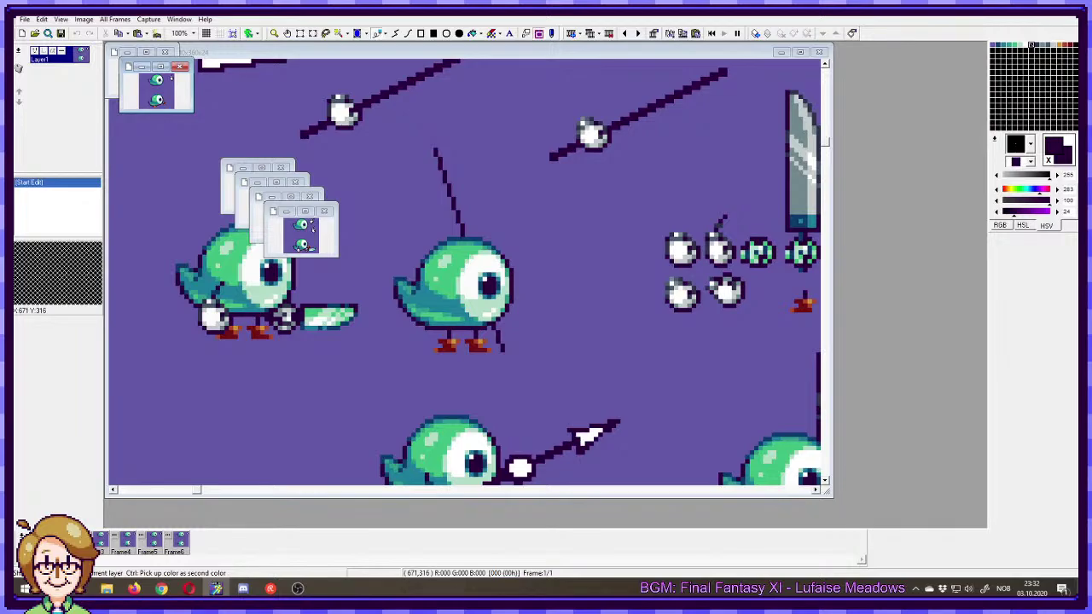
# - Open the animation preview, place it clear of the small windows, and view the demon_run_noarms animation
pyautogui.doubleClick(313, 229)
pyautogui.moveTo(298, 147); pyautogui.dragTo(523, 154)
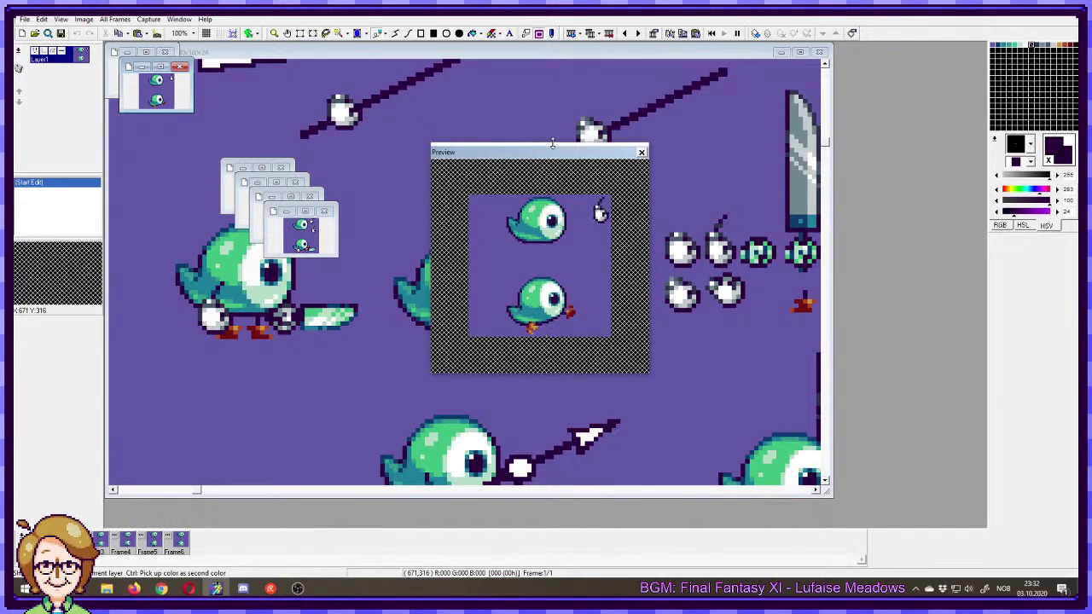
pyautogui.moveTo(531, 156); pyautogui.dragTo(801, 172)
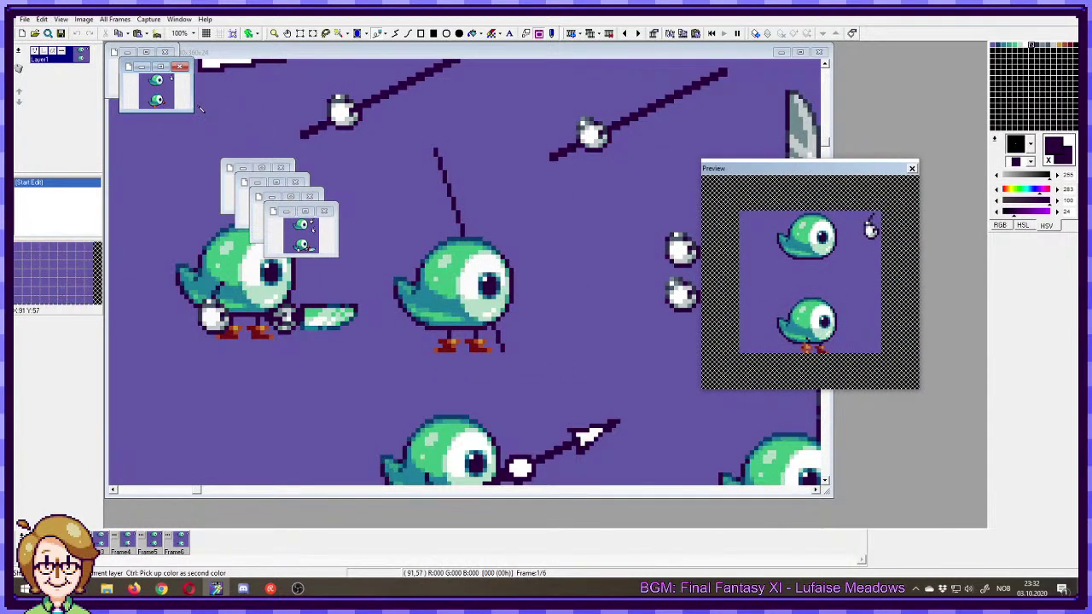
pyautogui.click(158, 79)
pyautogui.moveTo(156, 72); pyautogui.dragTo(566, 93)
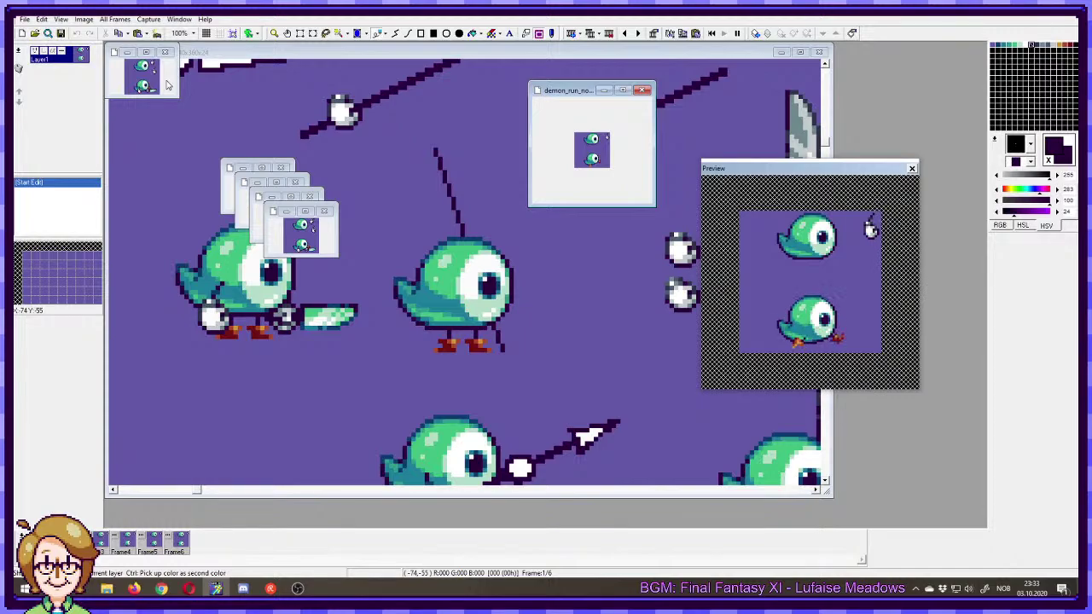
# - Enlarge and separate the first two dagger run animation windows, and compare their playback in the preview
pyautogui.moveTo(176, 95); pyautogui.dragTo(220, 139)
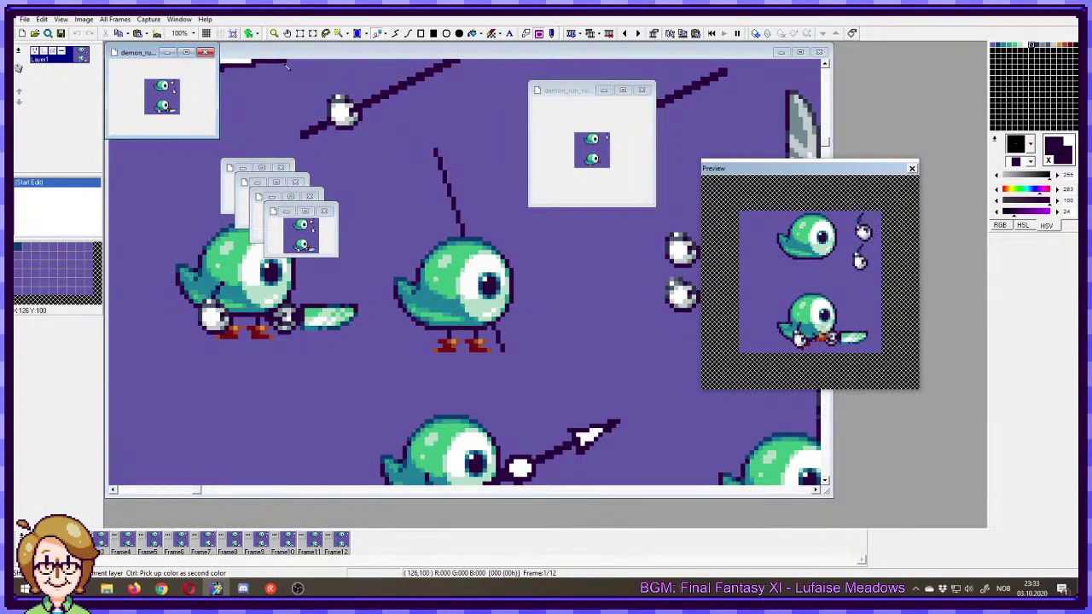
pyautogui.moveTo(135, 55); pyautogui.dragTo(420, 93)
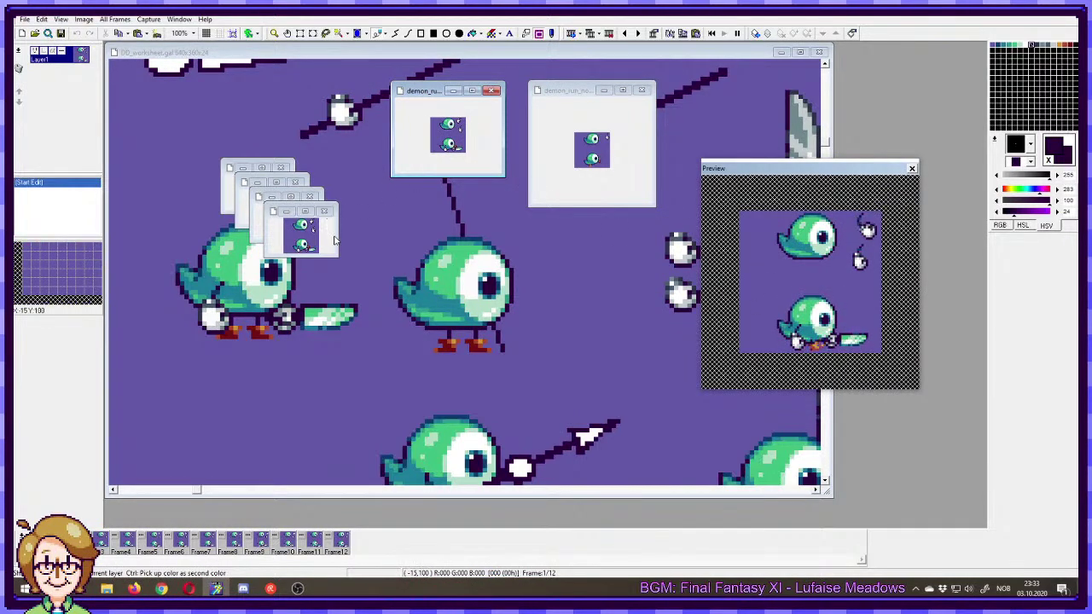
pyautogui.moveTo(332, 256); pyautogui.dragTo(382, 297)
pyautogui.moveTo(303, 205); pyautogui.dragTo(573, 229)
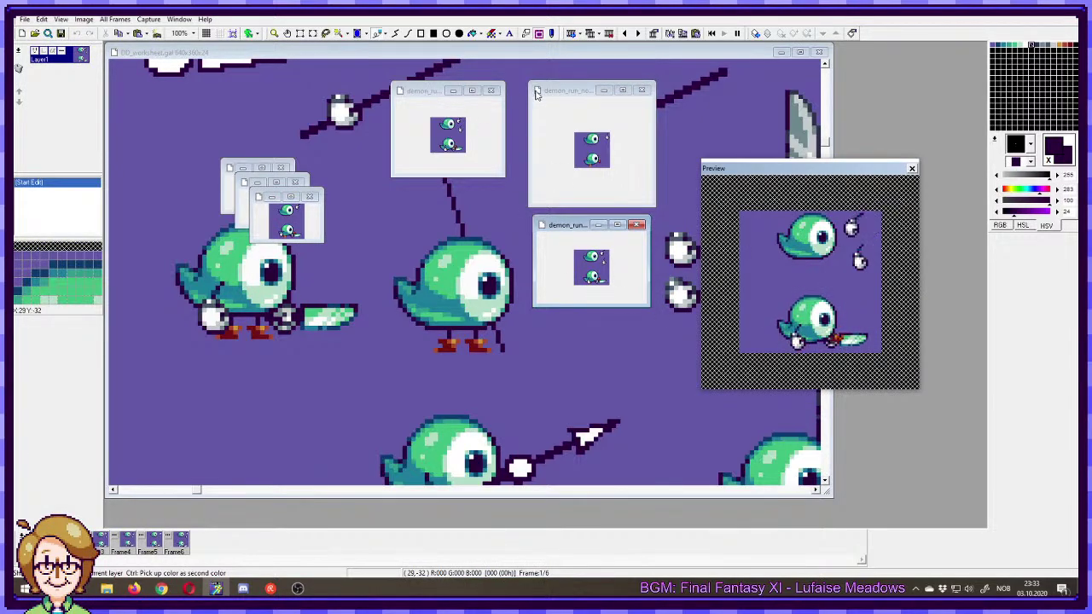
pyautogui.click(420, 91)
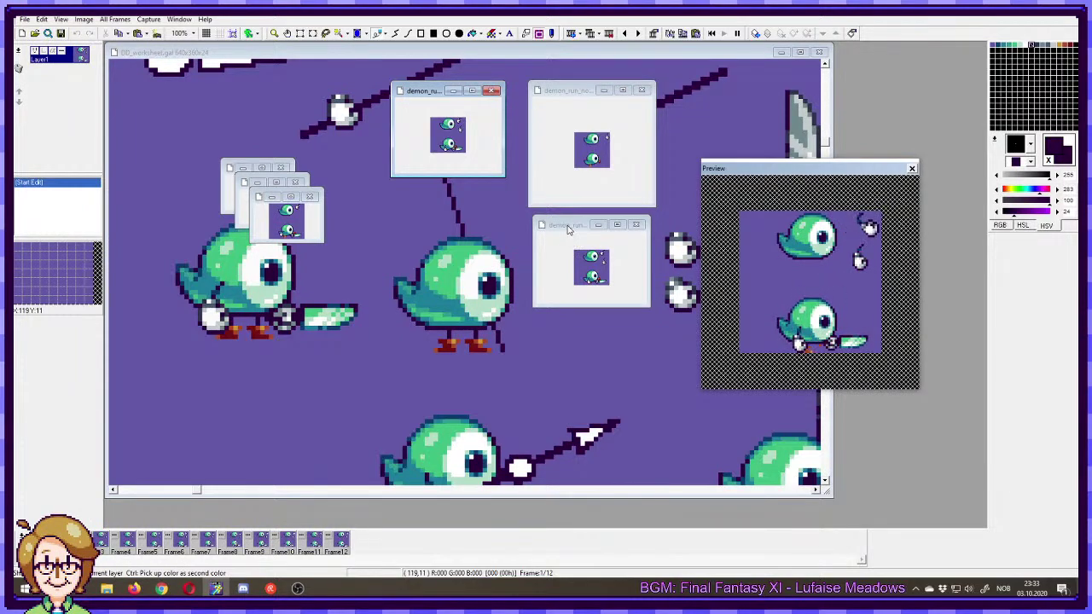
# - Spread out the remaining dagger run animation windows and compare their arm movement in the preview
pyautogui.moveTo(315, 238); pyautogui.dragTo(362, 274)
pyautogui.moveTo(290, 213); pyautogui.dragTo(429, 220)
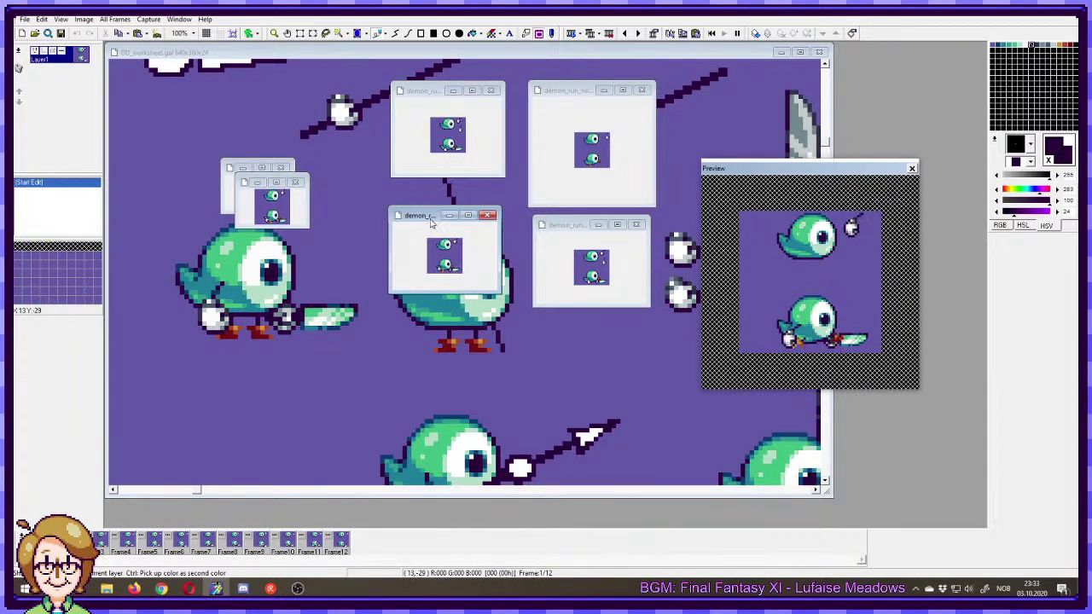
pyautogui.moveTo(425, 220); pyautogui.dragTo(439, 227)
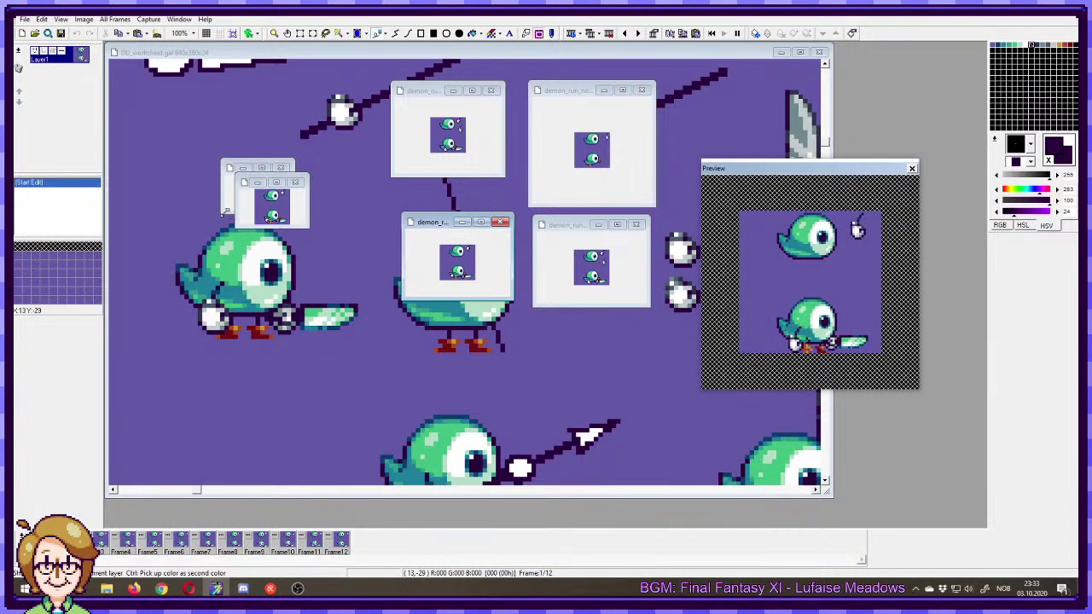
pyautogui.moveTo(308, 227); pyautogui.dragTo(351, 279)
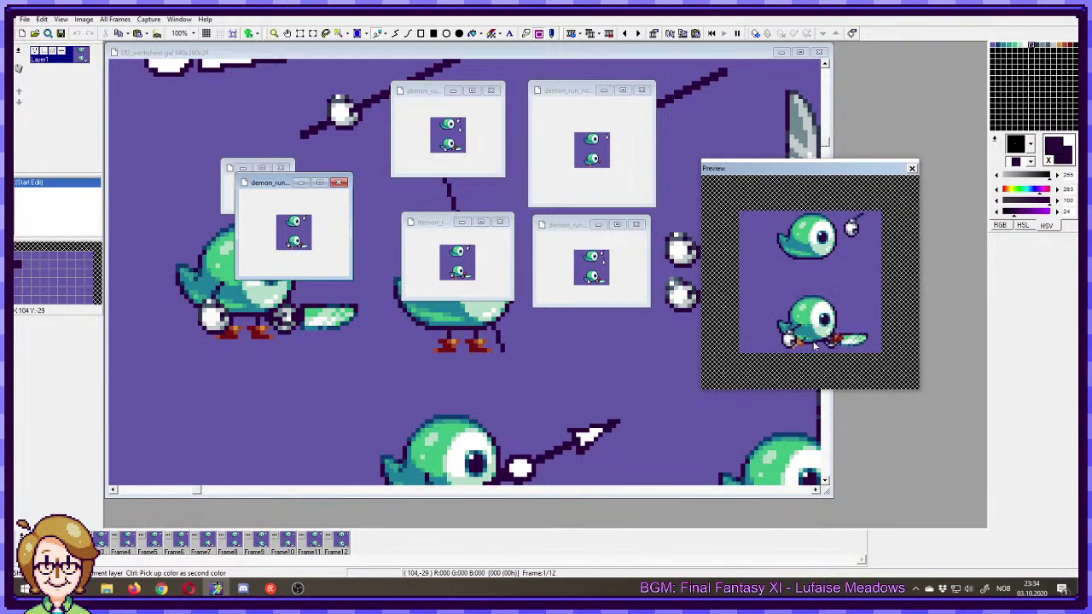
pyautogui.click(493, 271)
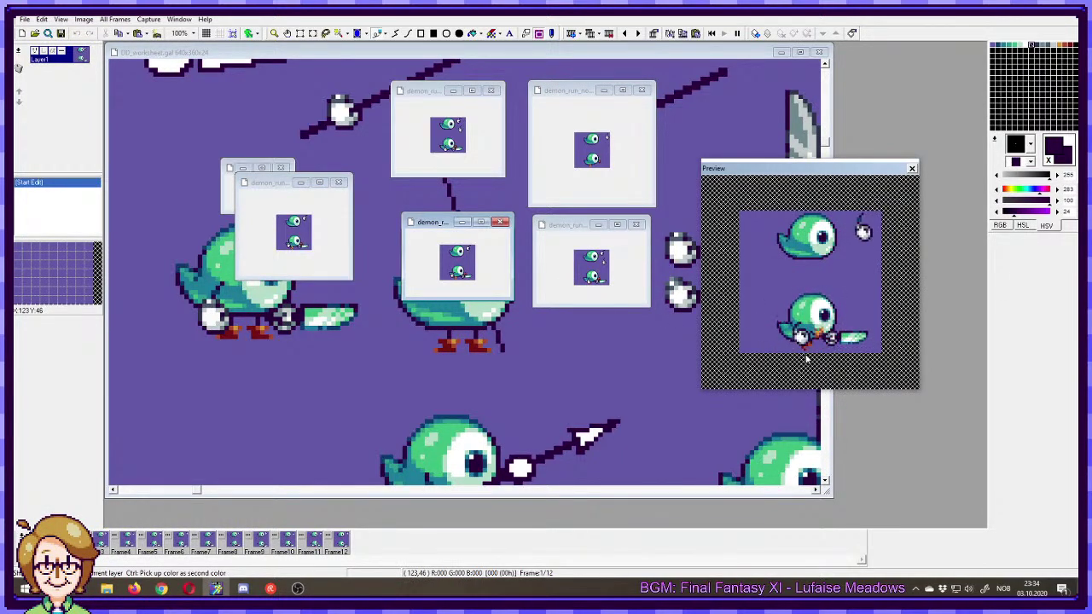
pyautogui.moveTo(262, 184); pyautogui.dragTo(300, 290)
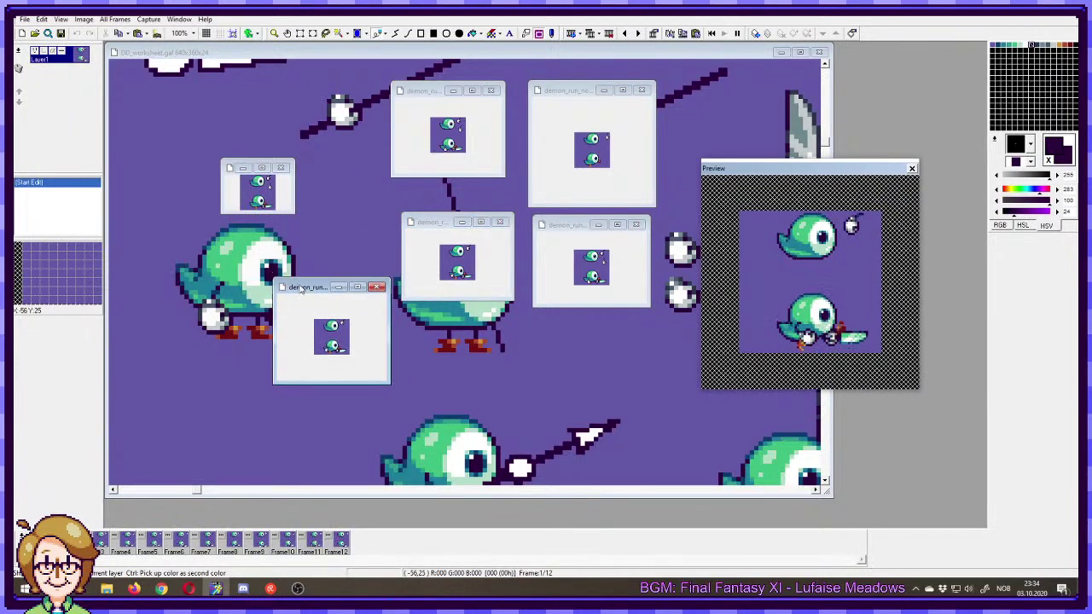
pyautogui.click(249, 174)
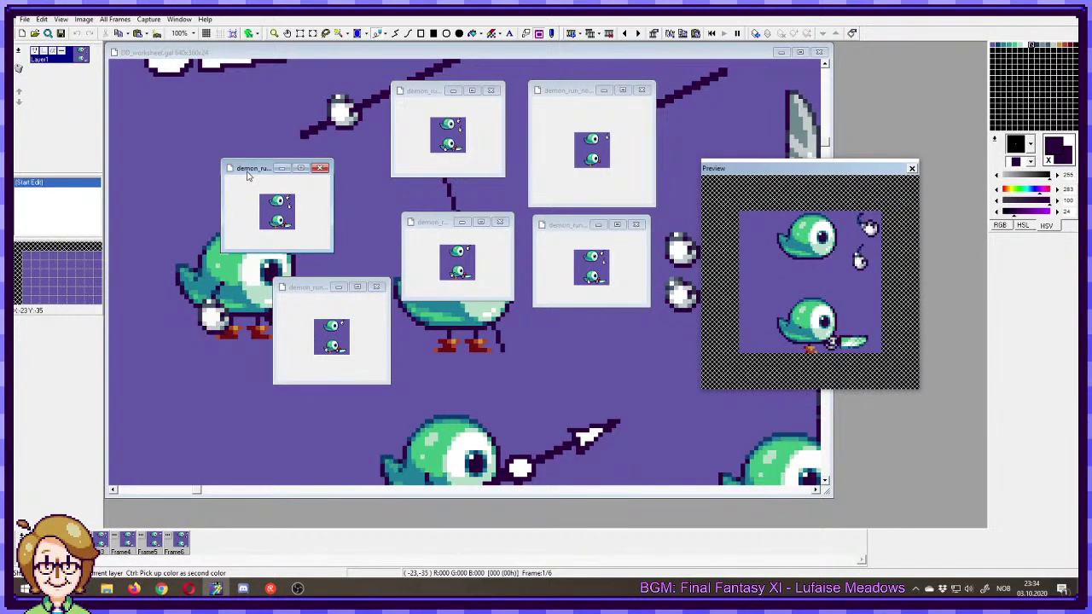
# - Close all six run animation files without changes and clear the preview away from the DD_worksheet canvas
pyautogui.click(320, 169)
pyautogui.click(377, 288)
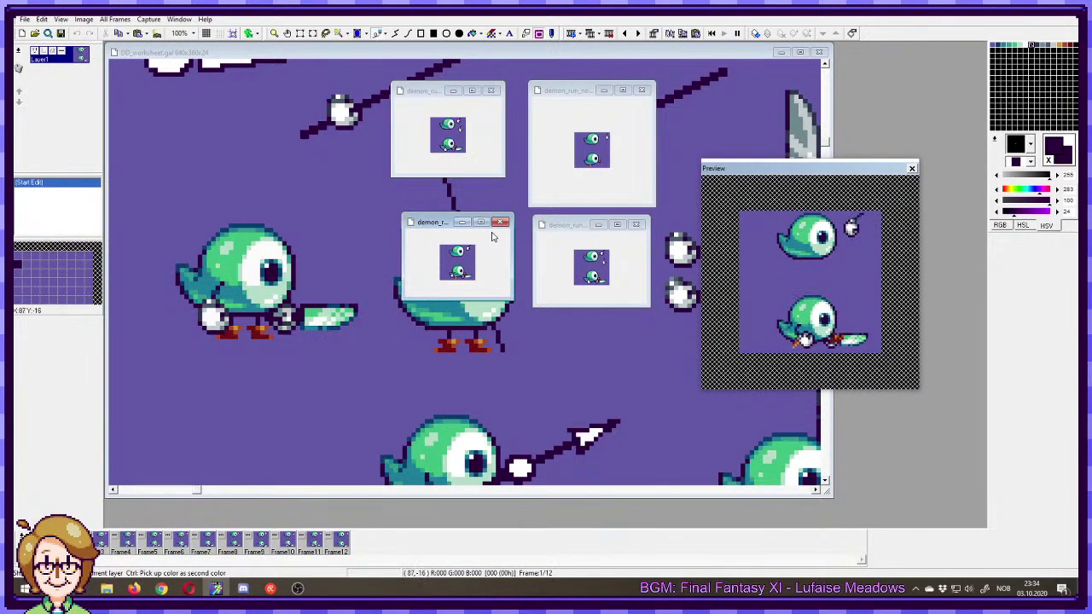
pyautogui.click(500, 222)
pyautogui.click(491, 89)
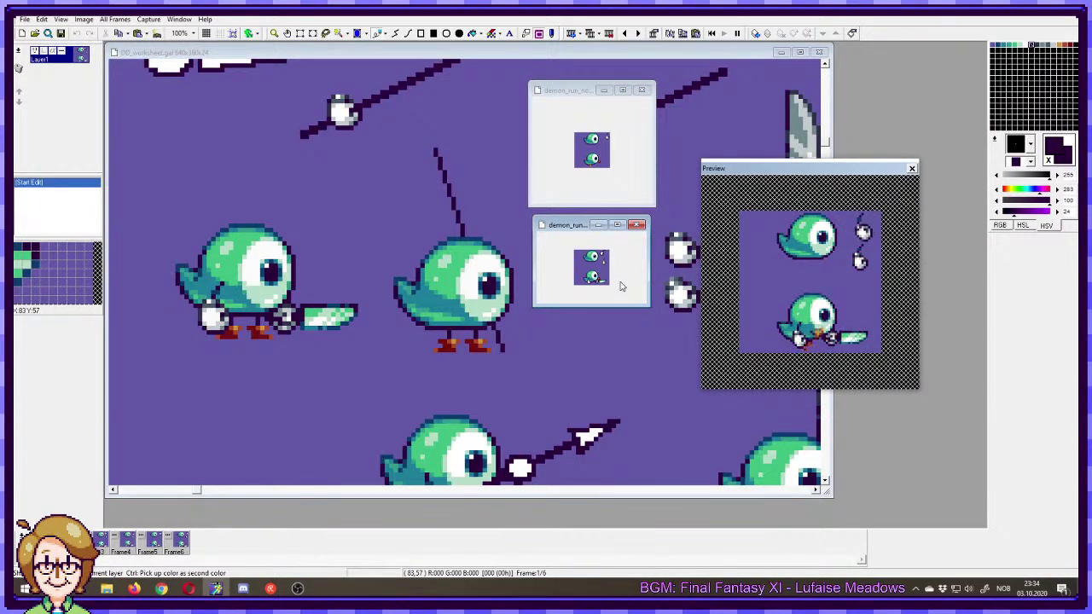
pyautogui.click(637, 226)
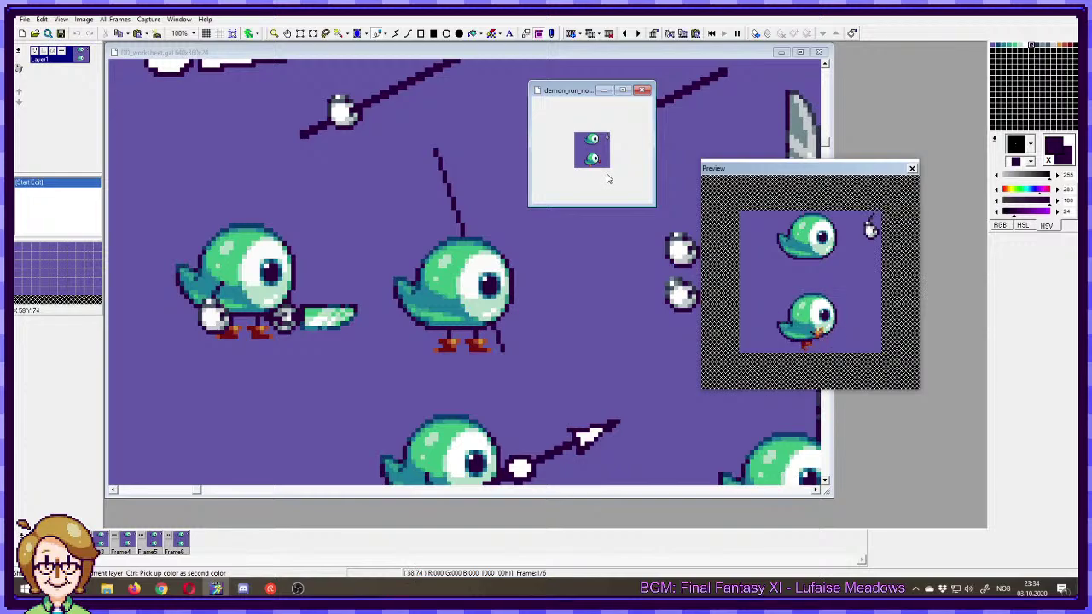
pyautogui.click(639, 92)
pyautogui.moveTo(636, 300); pyautogui.dragTo(593, 280)
pyautogui.moveTo(790, 170); pyautogui.dragTo(0, 174)
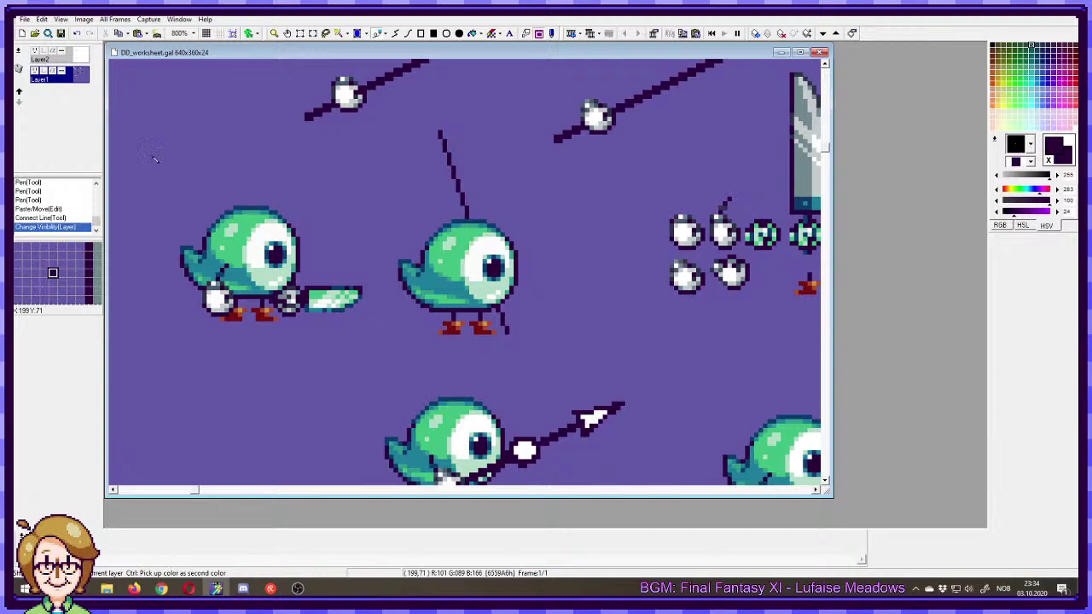
# - Open the demon_run_dagger_armswing and demon_run_dagger_armswing2 animations from the Demon's Dagger folder
pyautogui.moveTo(580, 273); pyautogui.dragTo(550, 250)
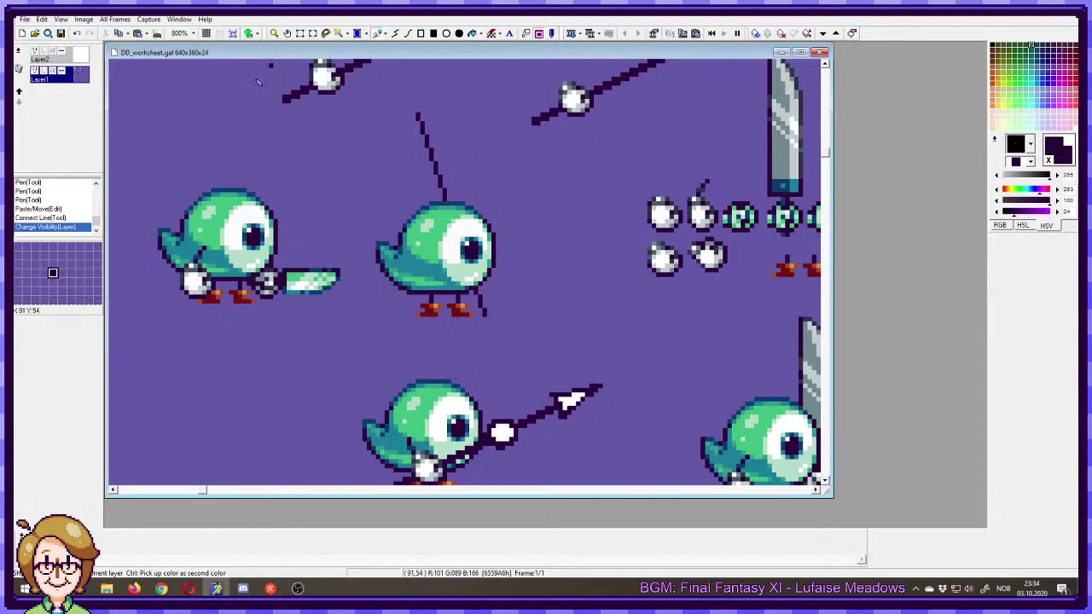
pyautogui.click(25, 19)
pyautogui.click(45, 52)
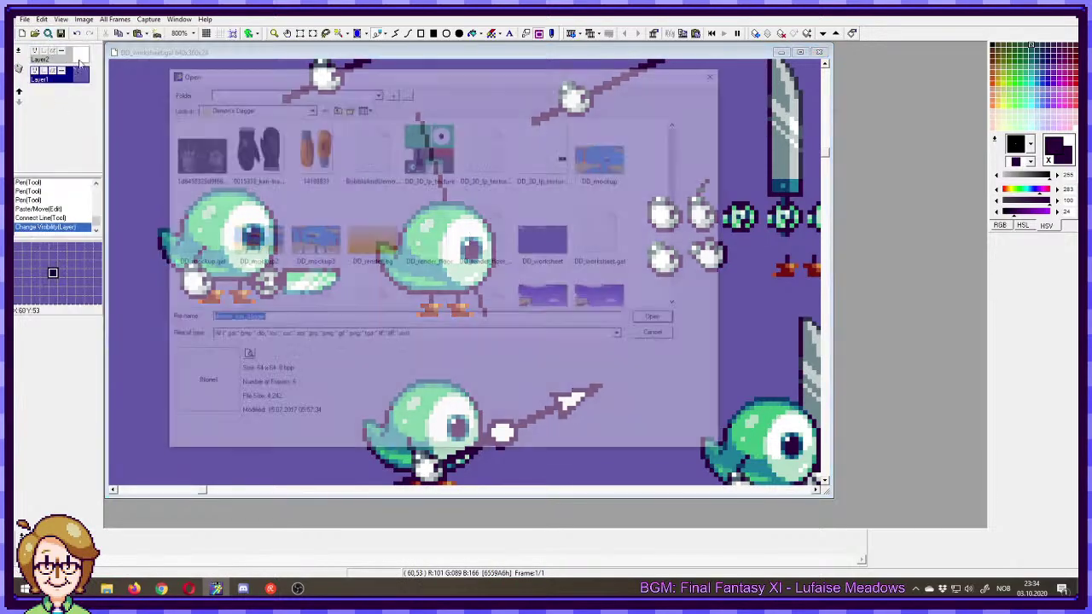
pyautogui.scroll(-3, 477, 260)
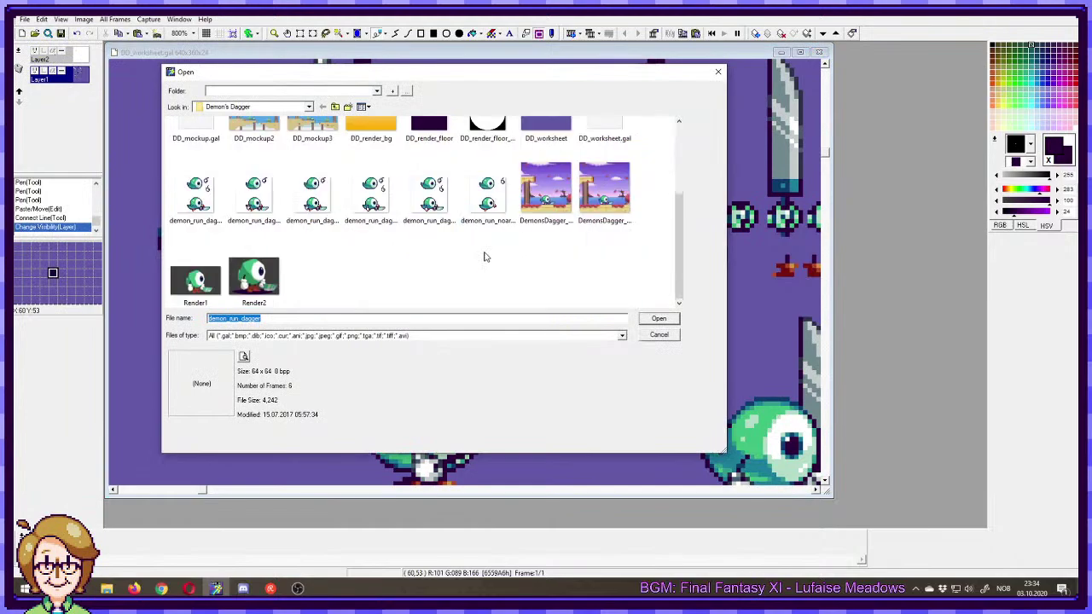
pyautogui.click(254, 200)
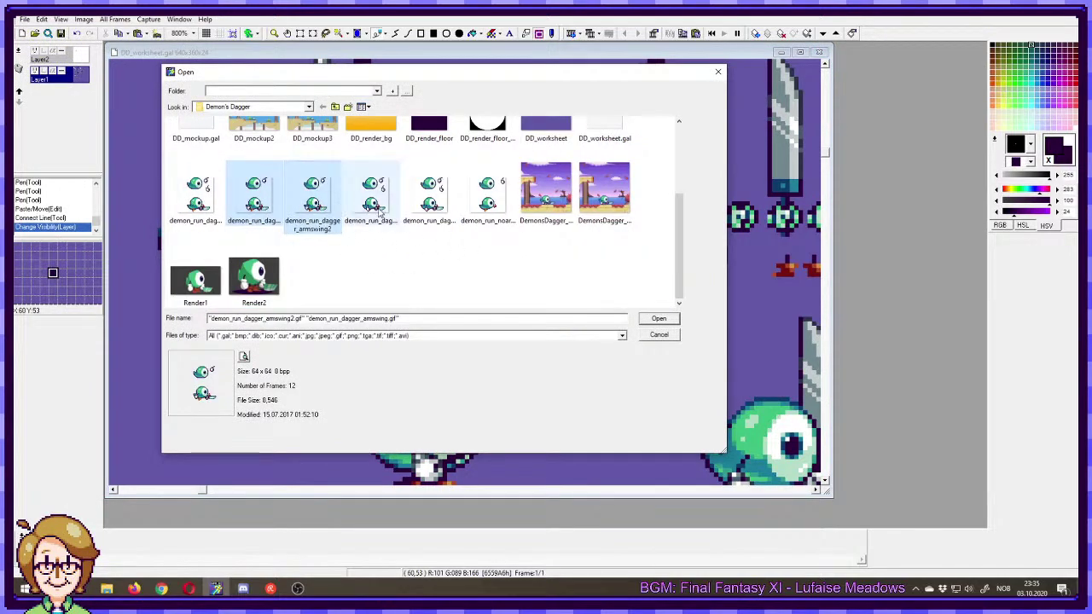
pyautogui.click(658, 319)
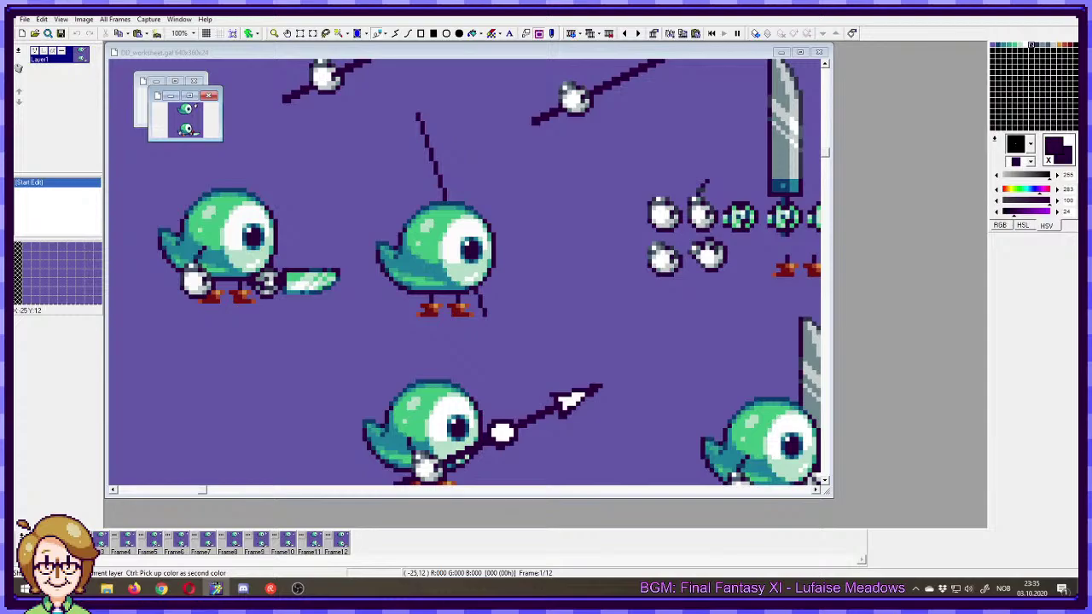
# - Enlarge and separate the two arm-swing windows to compare their playback in the preview, and close both files
pyautogui.moveTo(222, 140); pyautogui.dragTo(267, 183)
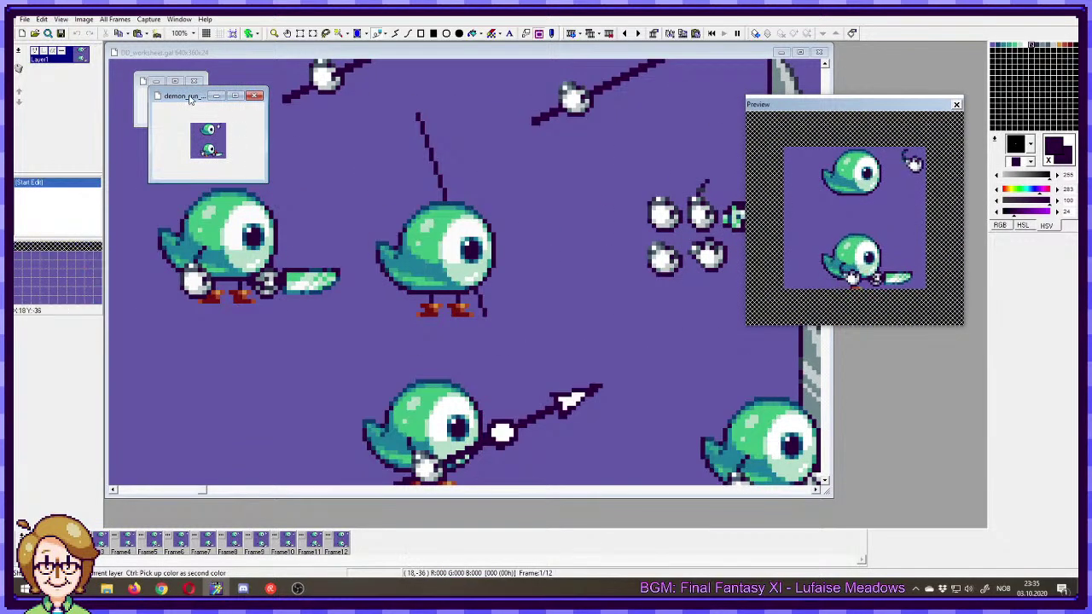
pyautogui.moveTo(193, 99); pyautogui.dragTo(324, 107)
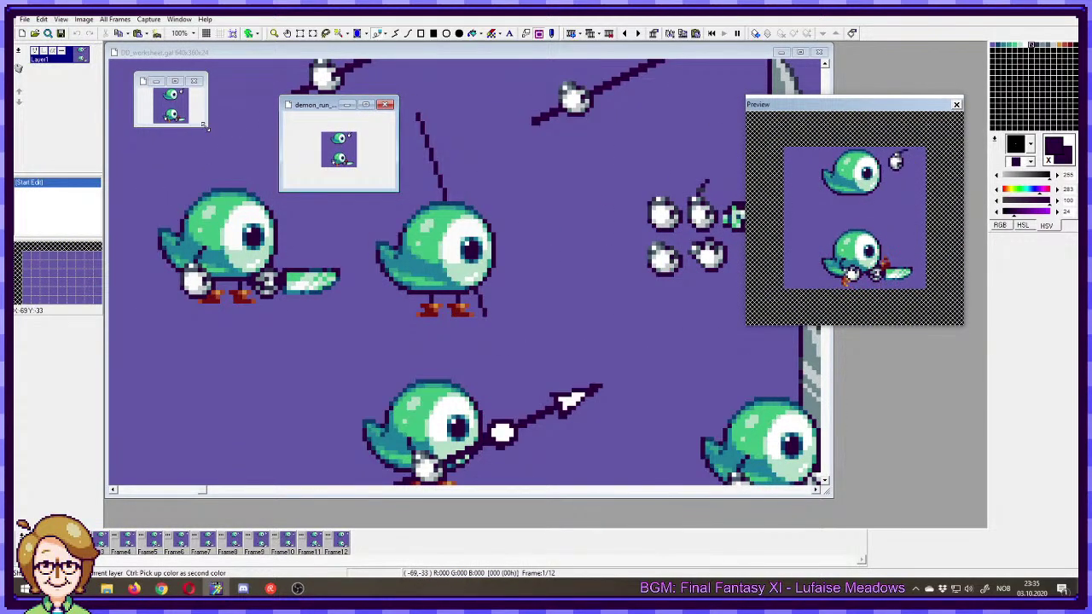
pyautogui.moveTo(205, 126); pyautogui.dragTo(252, 184)
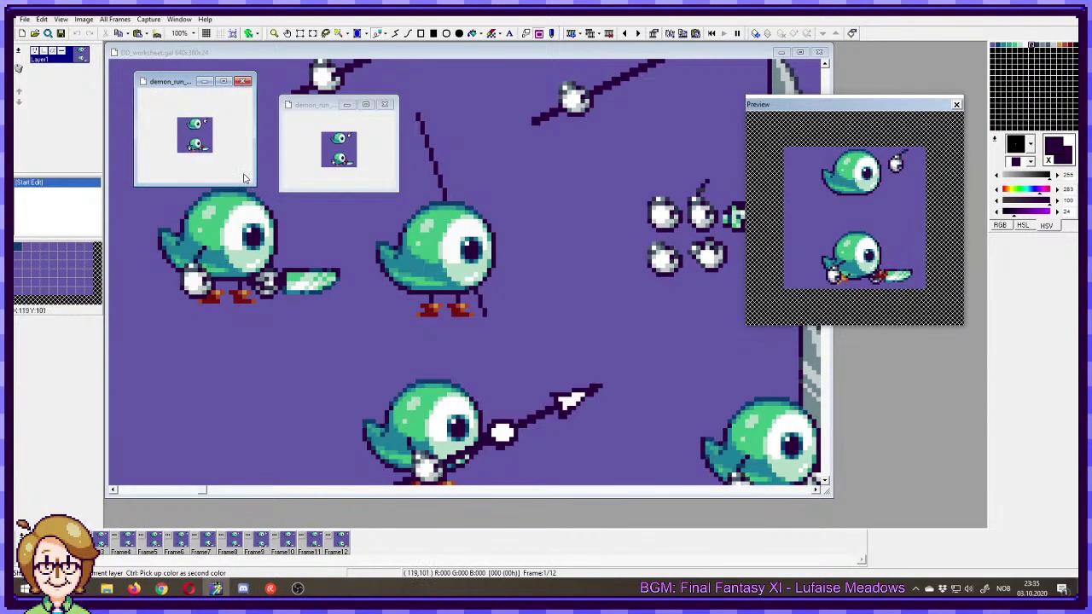
pyautogui.click(377, 186)
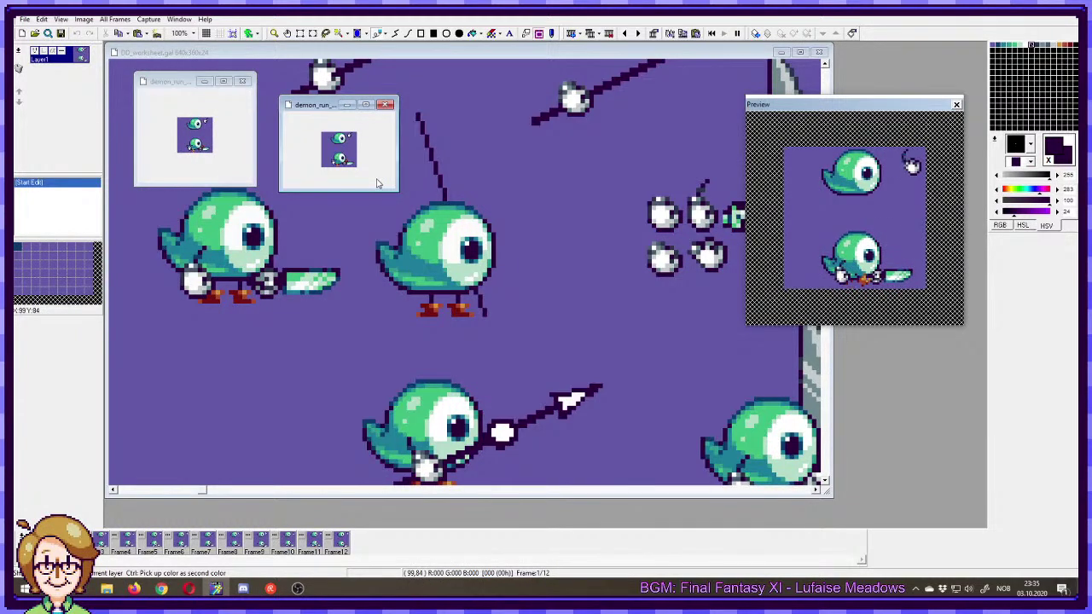
pyautogui.click(221, 156)
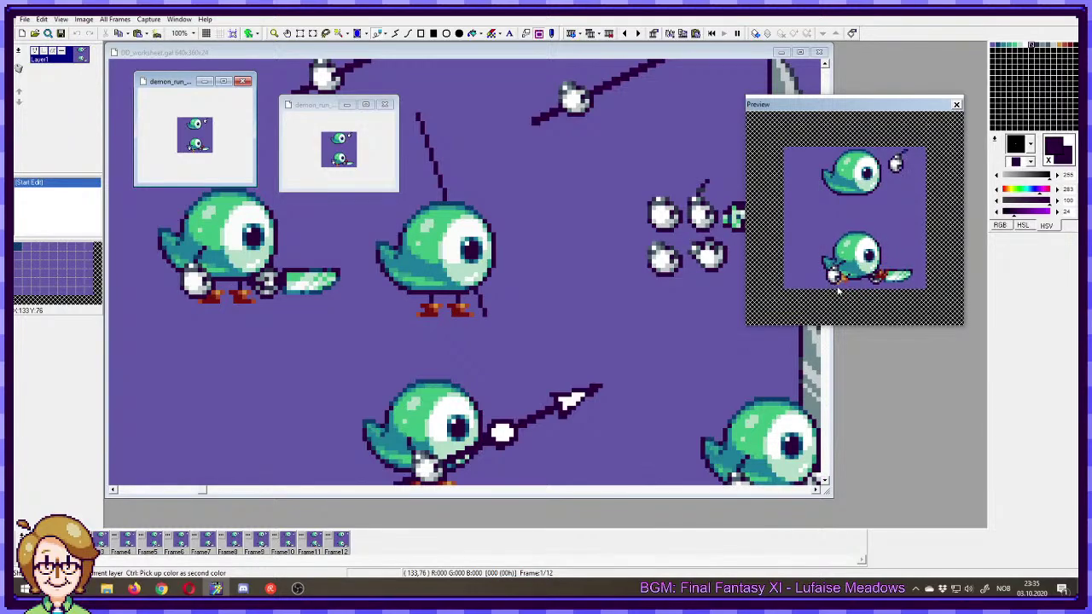
pyautogui.click(239, 83)
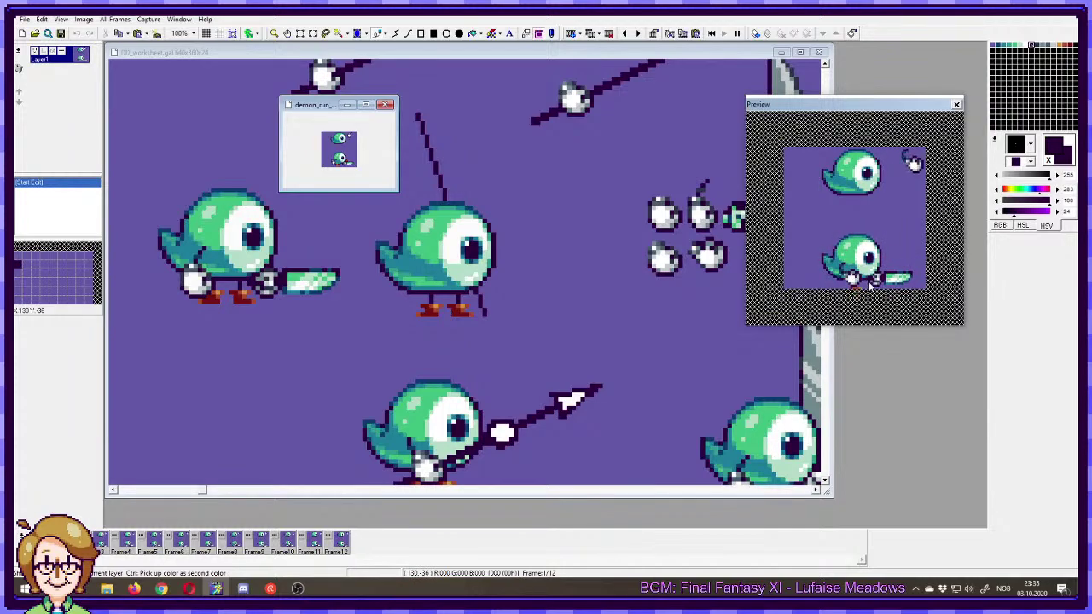
pyautogui.click(384, 105)
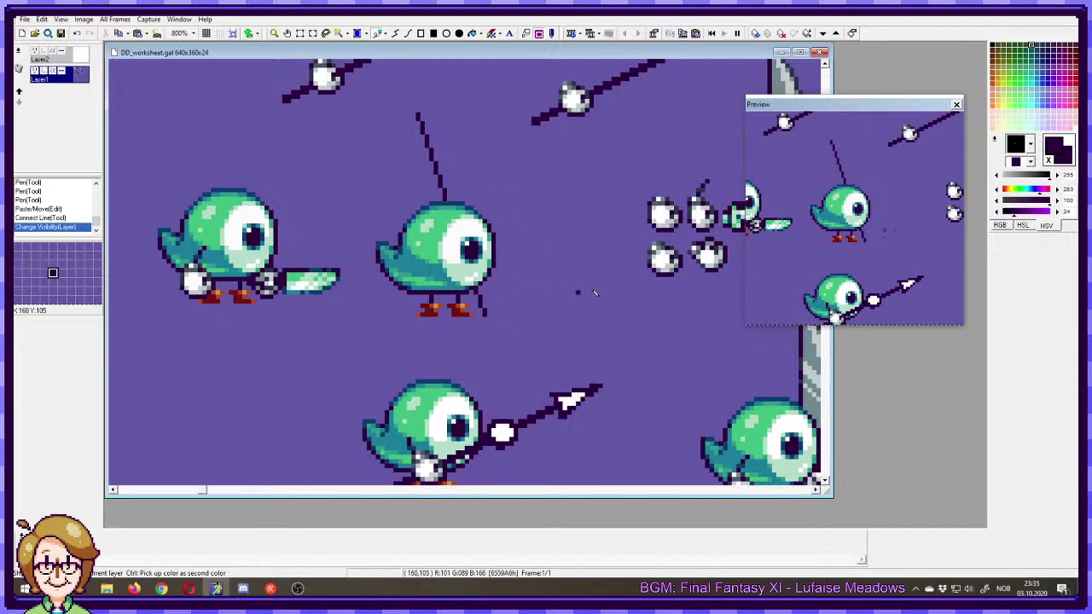
# - Try to place a copy of a loose white hand on Layer2 beside the middle bird's feet
pyautogui.press('s')
pyautogui.moveTo(633, 180); pyautogui.dragTo(541, 295)
pyautogui.hotkey('ctrl', 'x')
pyautogui.click(47, 60)
pyautogui.hotkey('ctrl', 'v')
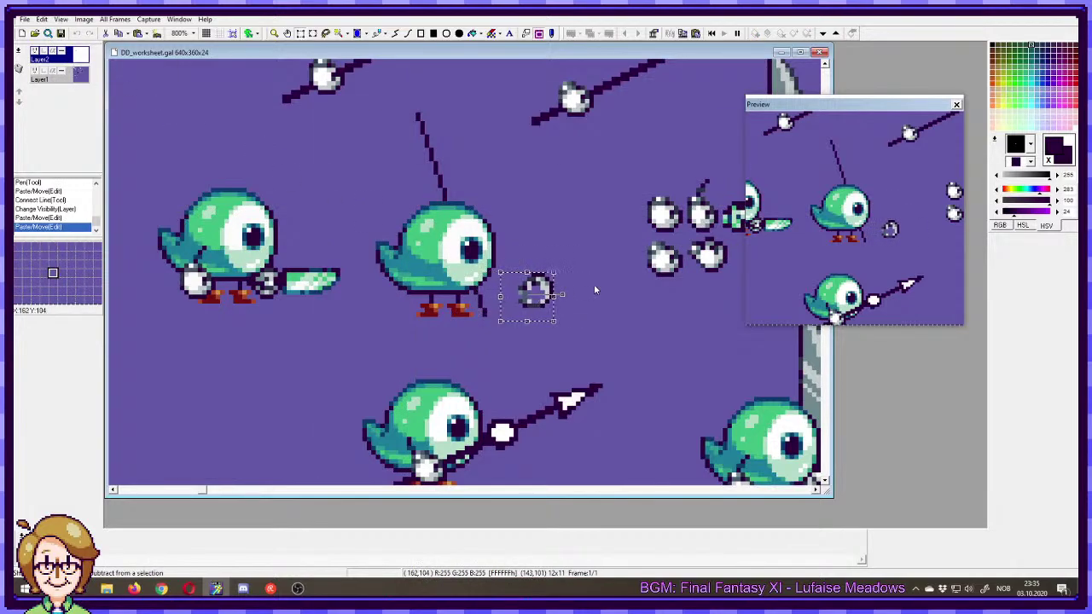
pyautogui.click(586, 292)
pyautogui.hotkey('ctrl', 'z')
# - Flood fill the white area of the first loose hand on Layer1 with the near-white colour FCFCFC
pyautogui.click(474, 33)
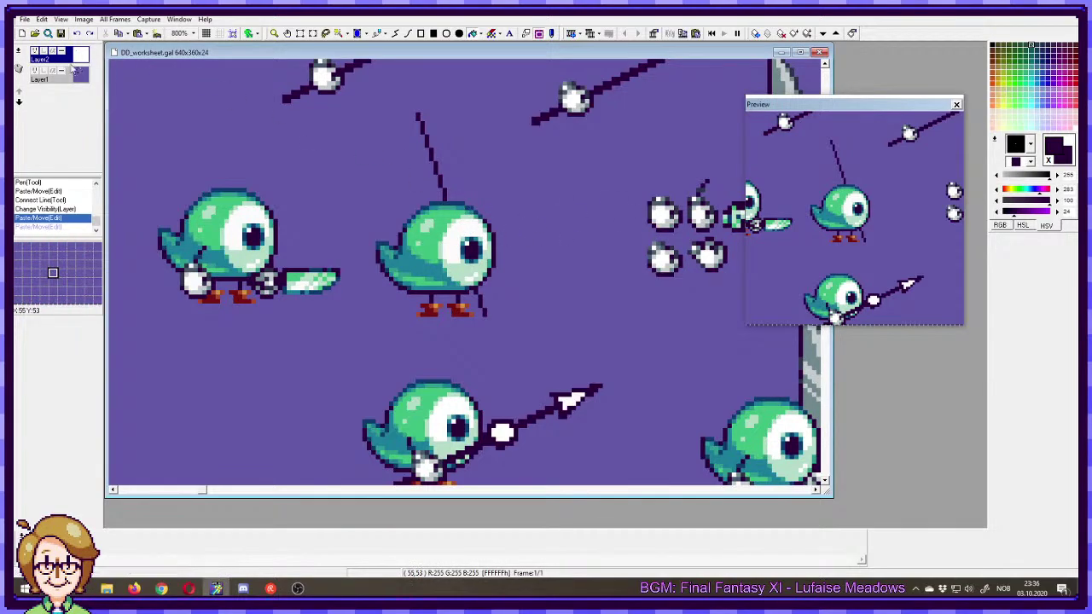
pyautogui.keyDown('ctrl'); pyautogui.click(245, 214); pyautogui.keyUp('ctrl')
pyautogui.rightClick(665, 208)
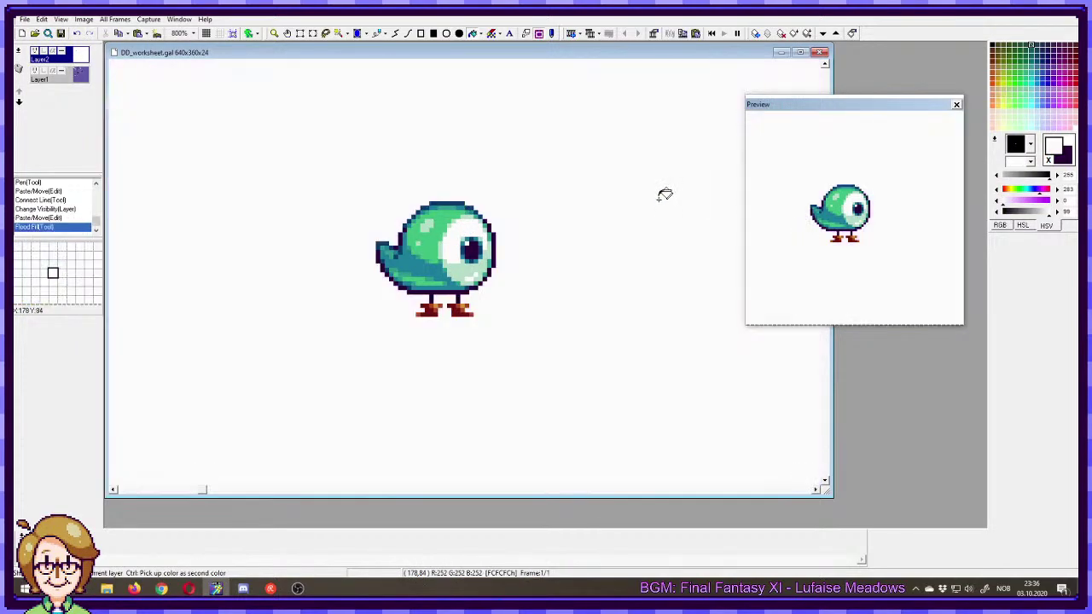
pyautogui.hotkey('ctrl', 'z')
pyautogui.click(66, 81)
pyautogui.click(669, 210)
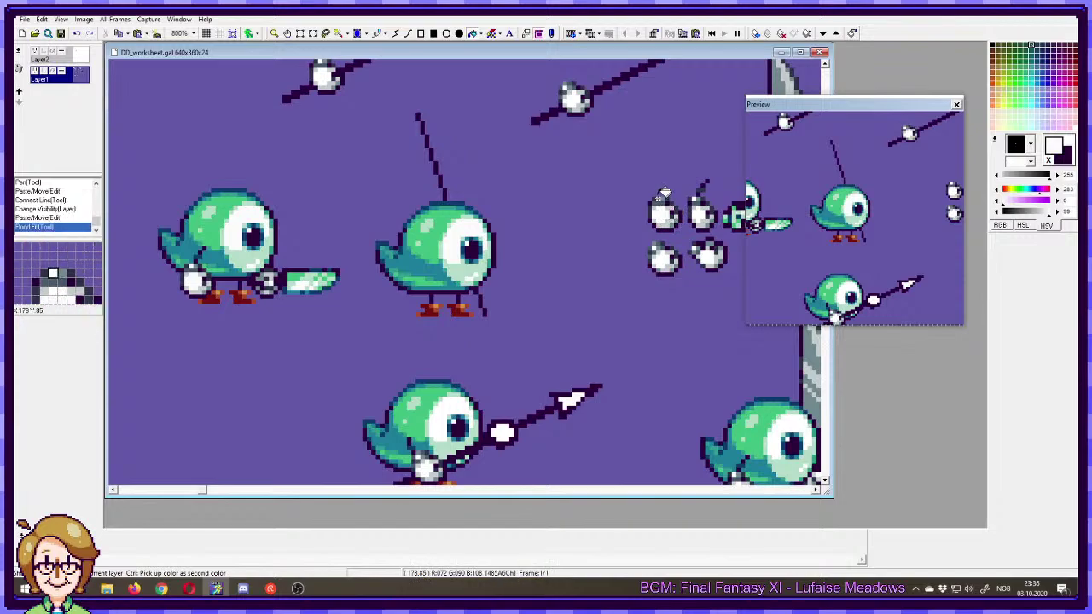
# - Fill shading areas of the four loose hand sprites using Flood Fill with white
pyautogui.click(668, 197)
pyautogui.click(656, 251)
pyautogui.click(663, 256)
pyautogui.click(706, 255)
pyautogui.click(697, 246)
pyautogui.moveTo(697, 247); pyautogui.dragTo(641, 254)
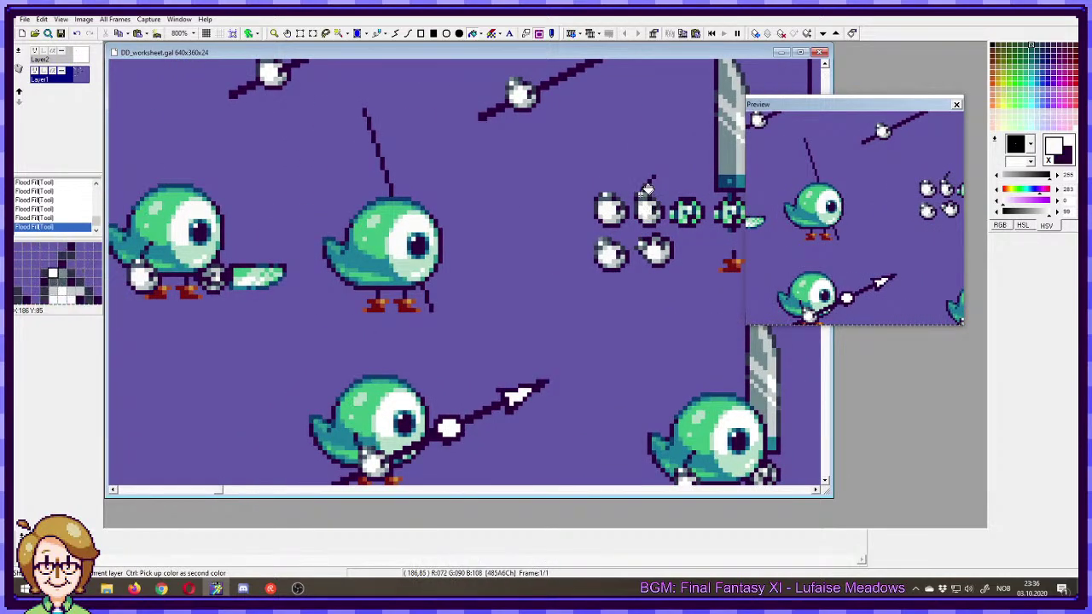
# - Try placing a copy of the upper-row first loose hand on Layer2 at the bird's front foot, and undo it
pyautogui.moveTo(582, 181); pyautogui.dragTo(627, 226)
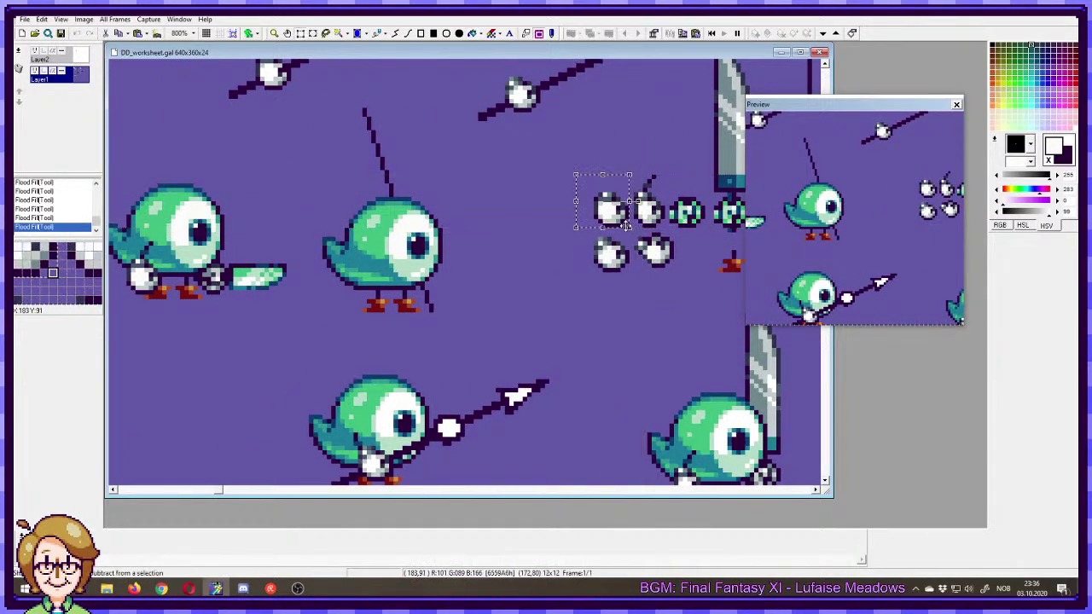
pyautogui.click(526, 191)
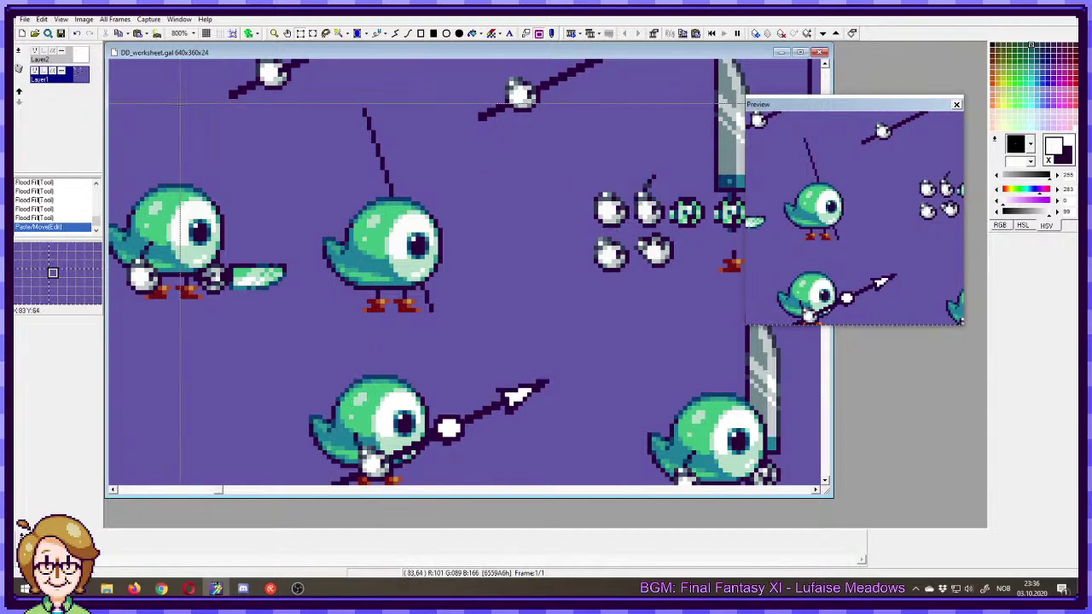
pyautogui.hotkey('ctrl', 'v')
pyautogui.moveTo(610, 215); pyautogui.dragTo(435, 295)
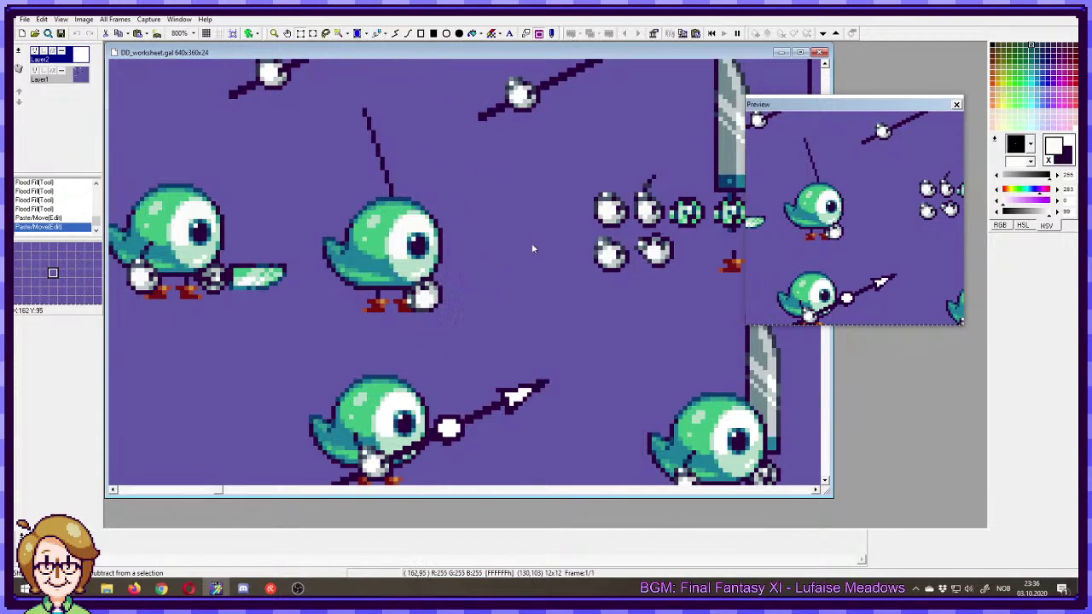
pyautogui.hotkey('ctrl', 'z')
# - Copy the lower-row first loose hand from Layer1 to Layer2 and place it over the middle bird's front foot
pyautogui.moveTo(631, 273); pyautogui.dragTo(583, 231)
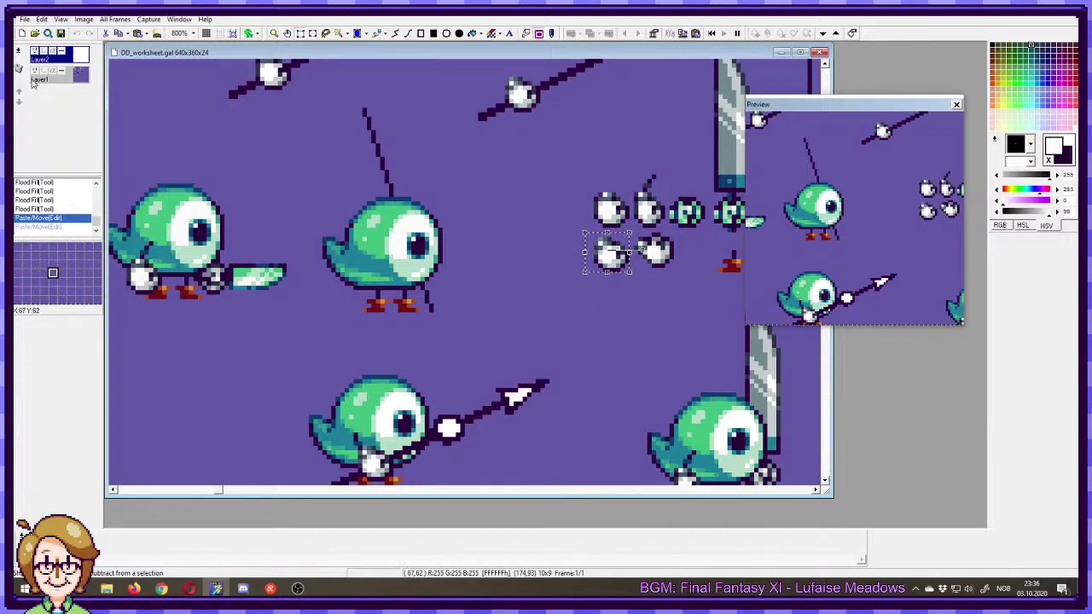
pyautogui.click(70, 81)
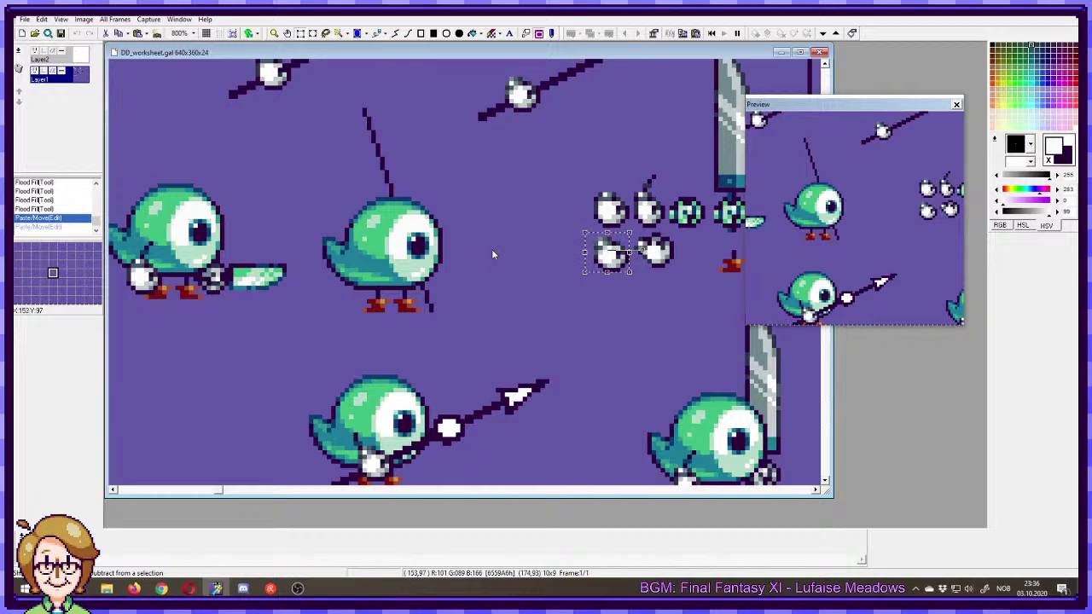
pyautogui.moveTo(620, 258); pyautogui.dragTo(545, 295)
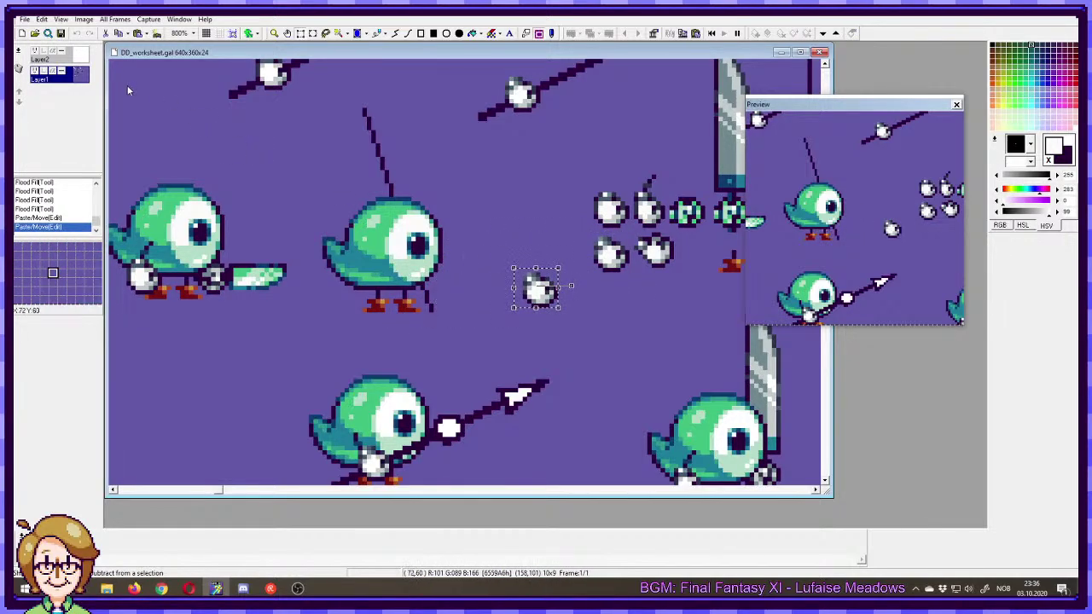
pyautogui.hotkey('ctrl', 'x')
pyautogui.click(71, 58)
pyautogui.hotkey('ctrl', 'v')
pyautogui.moveTo(550, 291); pyautogui.dragTo(424, 305)
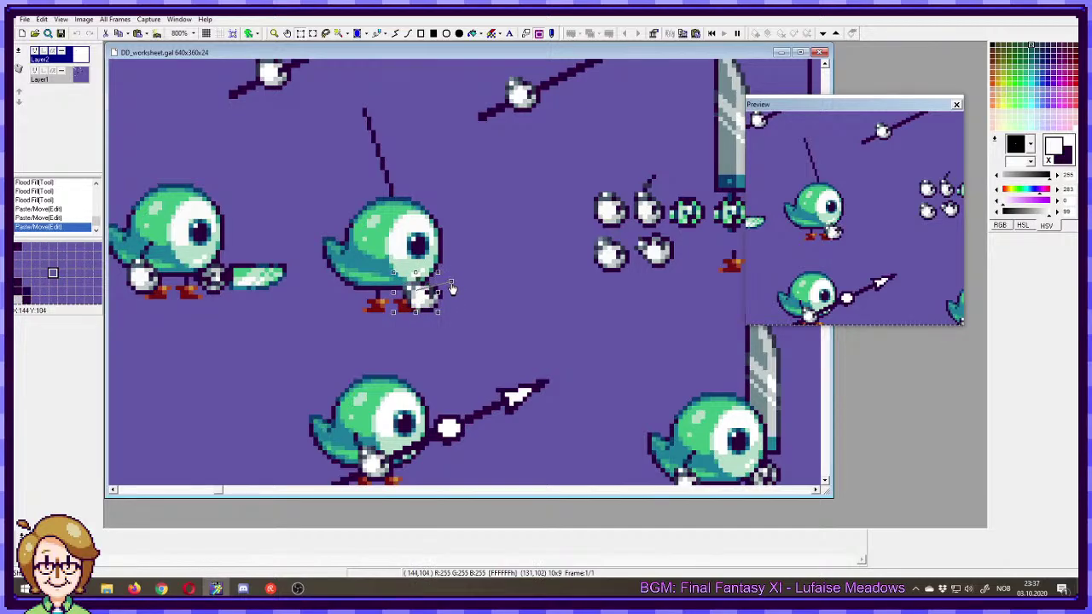
pyautogui.click(520, 277)
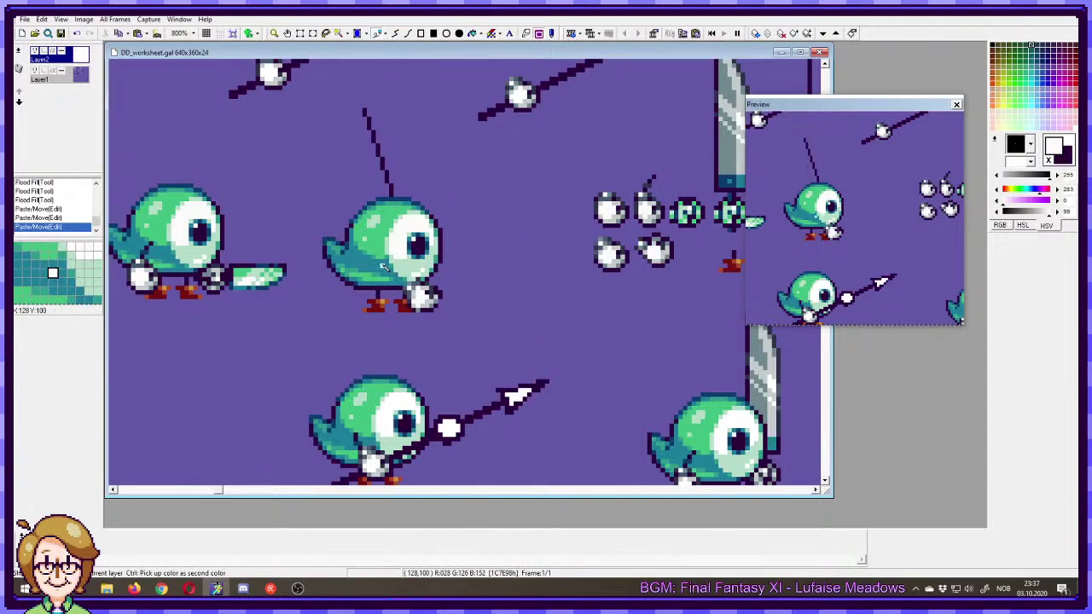
# - Draw a dark purple arm line across the middle bird's lower body to its front hand on Layer2
pyautogui.rightClick(417, 246)
pyautogui.moveTo(372, 267); pyautogui.dragTo(392, 278)
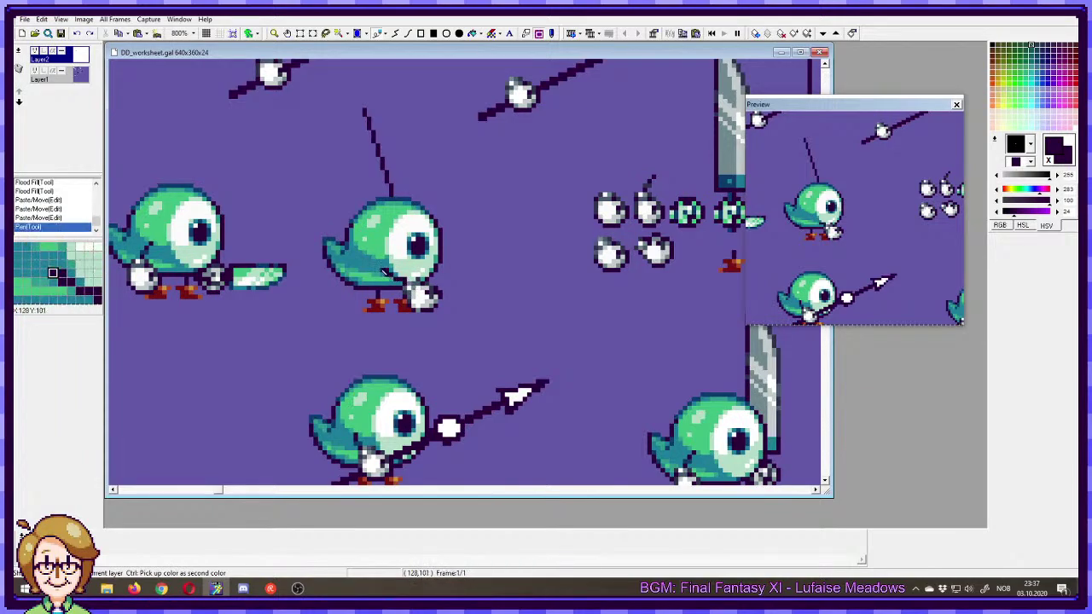
pyautogui.hotkey('ctrl', 'z')
pyautogui.moveTo(369, 257)
pyautogui.mouseDown()
pyautogui.moveTo(410, 286)
pyautogui.moveTo(373, 266)
pyautogui.mouseUp()
pyautogui.hotkey('ctrl', 'z')
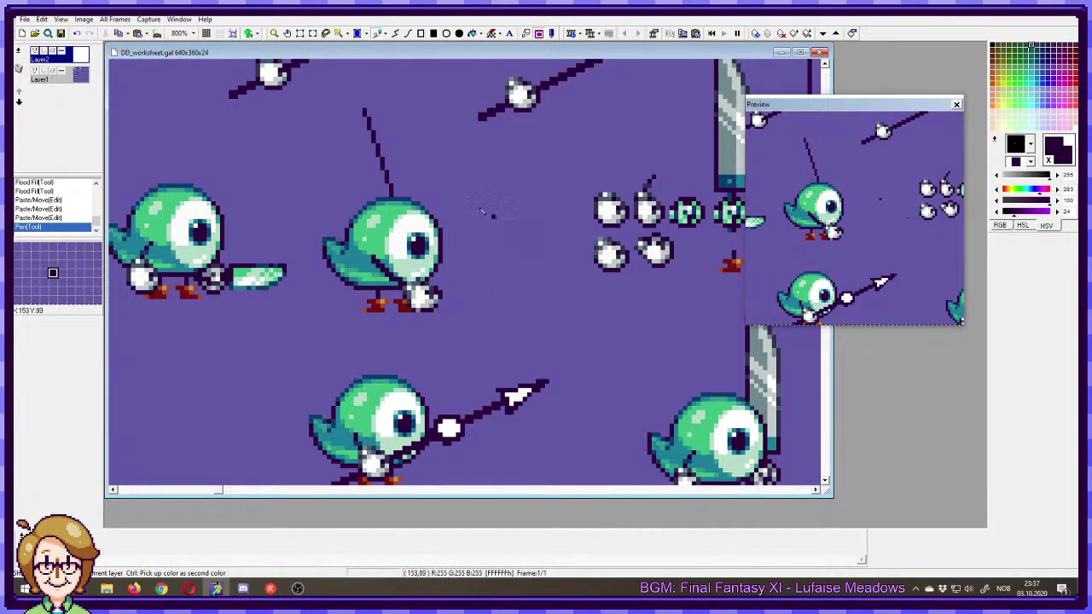
# - Try outlining a hand around the spear shaft above the bird's head on Layer2, and undo it
pyautogui.moveTo(381, 173)
pyautogui.mouseDown()
pyautogui.moveTo(395, 168)
pyautogui.moveTo(412, 186)
pyautogui.mouseUp()
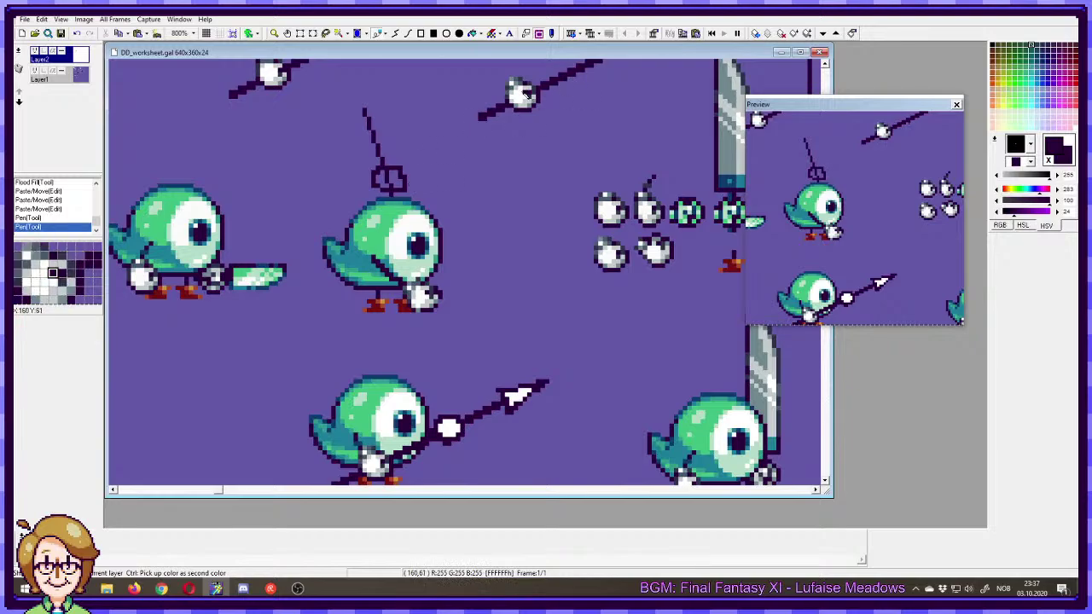
pyautogui.rightClick(526, 95)
pyautogui.click(392, 177)
pyautogui.hotkey('ctrl', 'z')
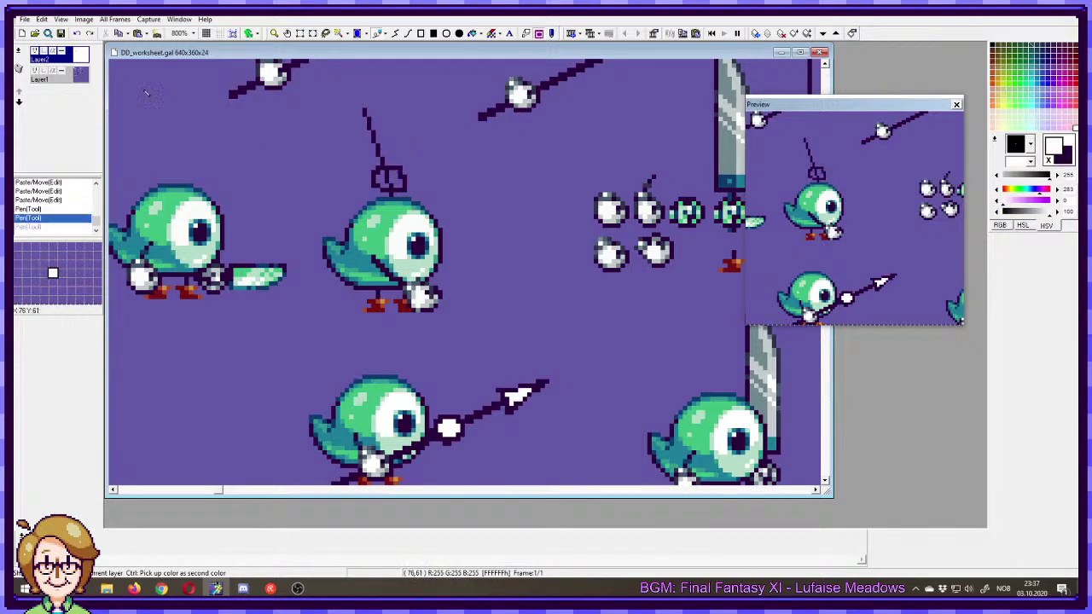
pyautogui.hotkey('ctrl', 'z')
# - Try sketching a dark purple hand outline with white filling on the spear shaft in Layer1, and undo the strokes
pyautogui.rightClick(527, 109)
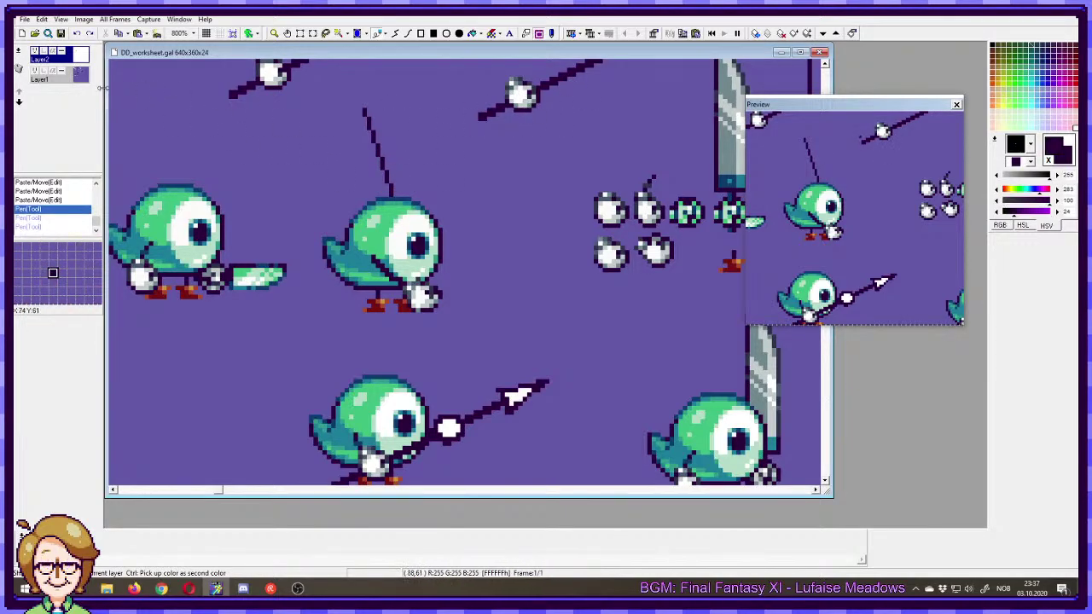
pyautogui.click(62, 81)
pyautogui.moveTo(390, 161); pyautogui.dragTo(374, 167)
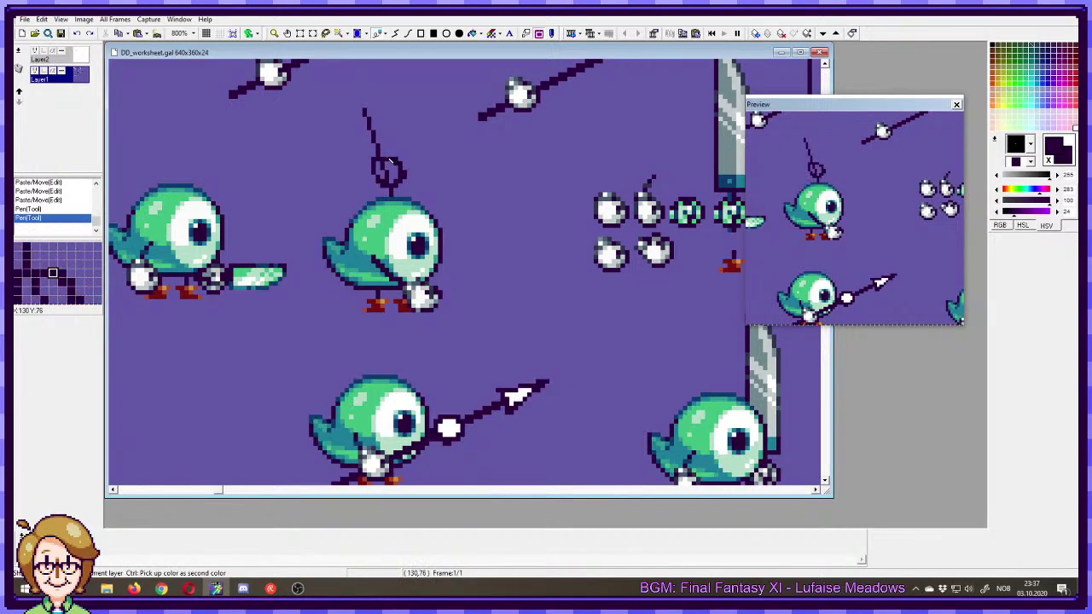
pyautogui.rightClick(523, 95)
pyautogui.moveTo(384, 161)
pyautogui.mouseDown()
pyautogui.moveTo(391, 177)
pyautogui.moveTo(380, 157)
pyautogui.moveTo(391, 157)
pyautogui.mouseUp()
pyautogui.rightClick(364, 163)
pyautogui.hotkey('ctrl', 'z')
pyautogui.hotkey('ctrl', 'z')
pyautogui.hotkey('ctrl', 'z')
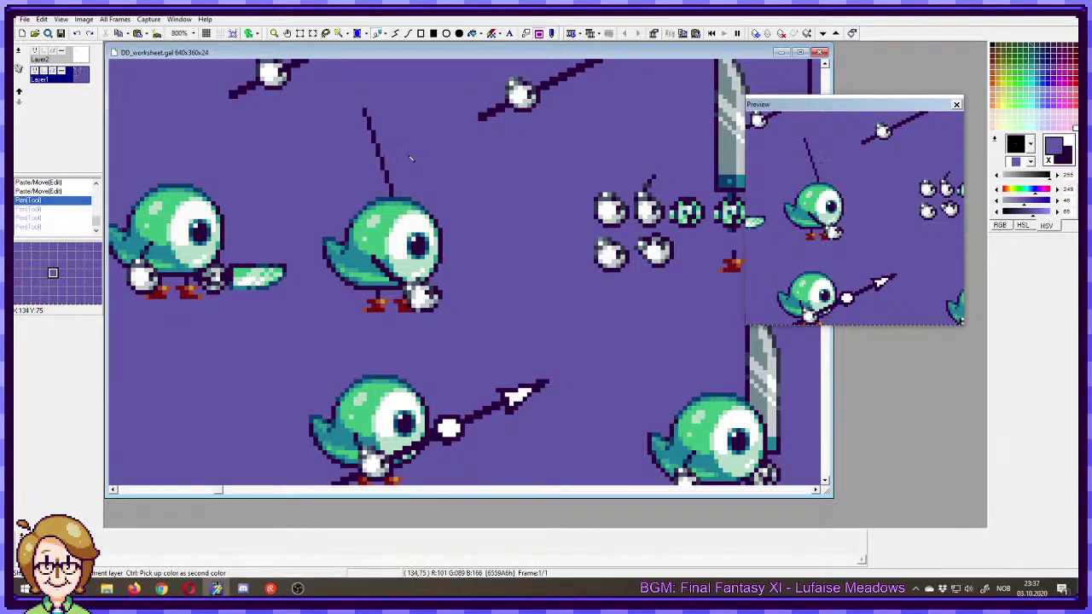
# - Copy the white round hand from the lower bird's spear onto the base of the shaft above the middle bird's head
pyautogui.keyDown('ctrl'); pyautogui.click(522, 94); pyautogui.keyUp('ctrl')
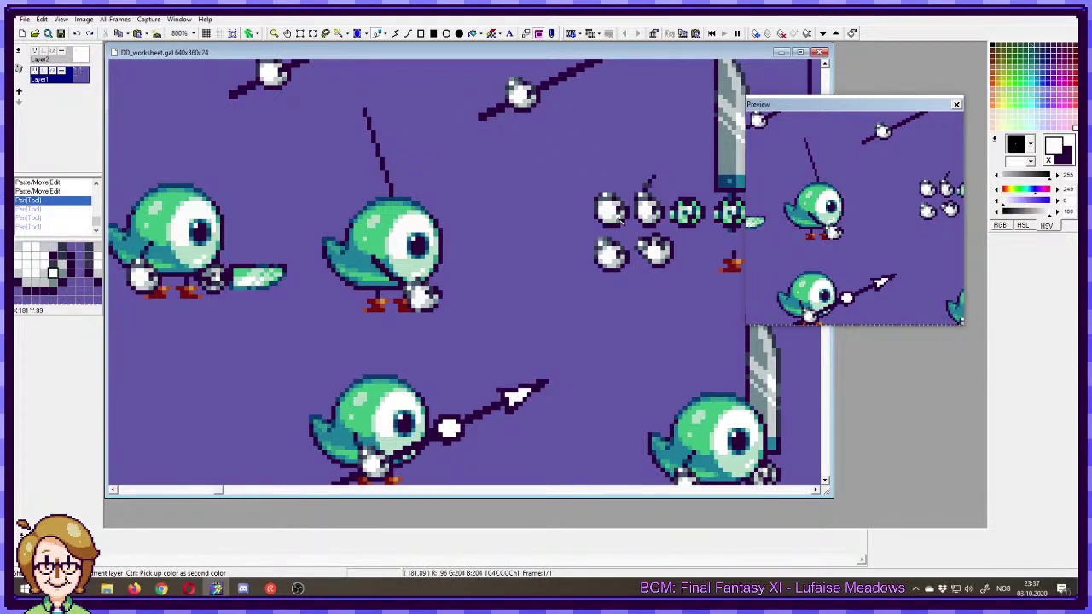
pyautogui.moveTo(435, 416)
pyautogui.mouseDown()
pyautogui.moveTo(465, 446)
pyautogui.moveTo(381, 177)
pyautogui.moveTo(400, 187)
pyautogui.mouseUp()
pyautogui.hotkey('ctrl', 'c')
pyautogui.hotkey('ctrl', 'v')
# - Clean up the hand above the head with white and background-coloured pixels, and draw a dark purple finger line inside it
pyautogui.press('p')
pyautogui.click(388, 182)
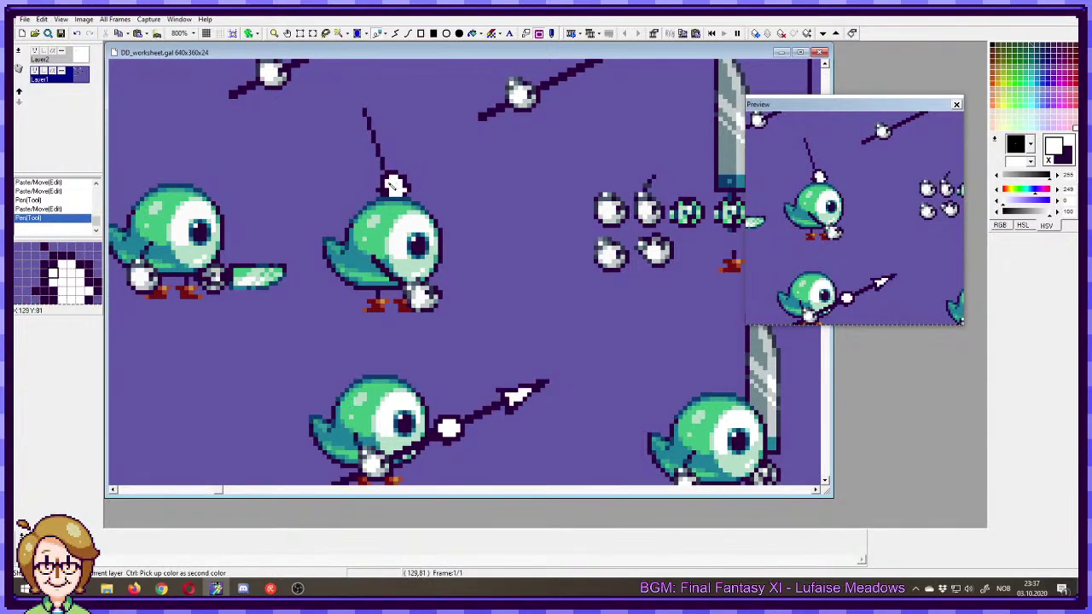
pyautogui.rightClick(377, 198)
pyautogui.click(379, 193)
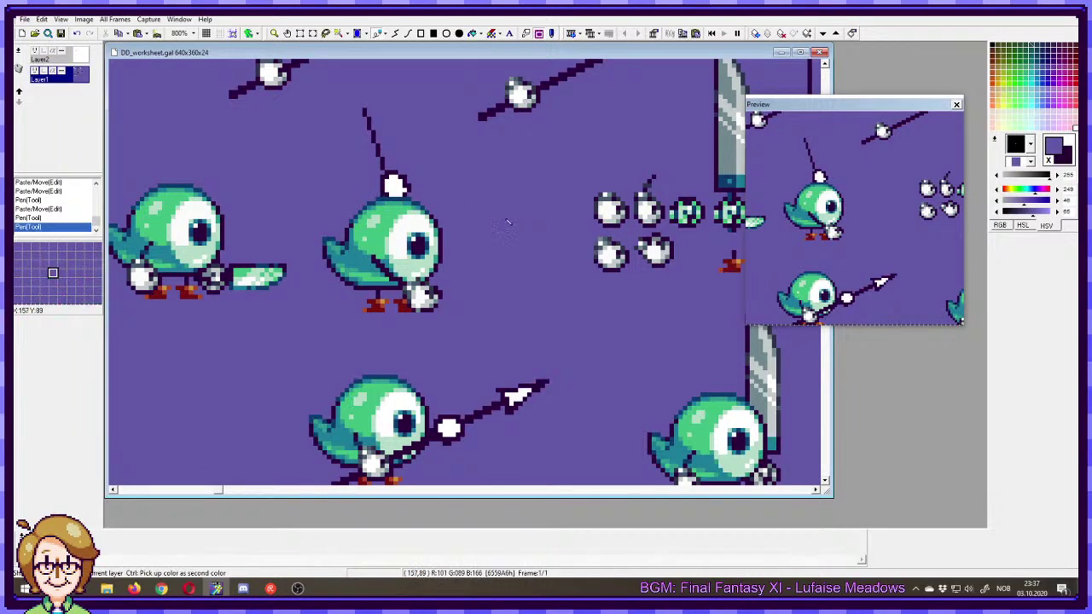
pyautogui.rightClick(408, 184)
pyautogui.moveTo(396, 178); pyautogui.dragTo(392, 191)
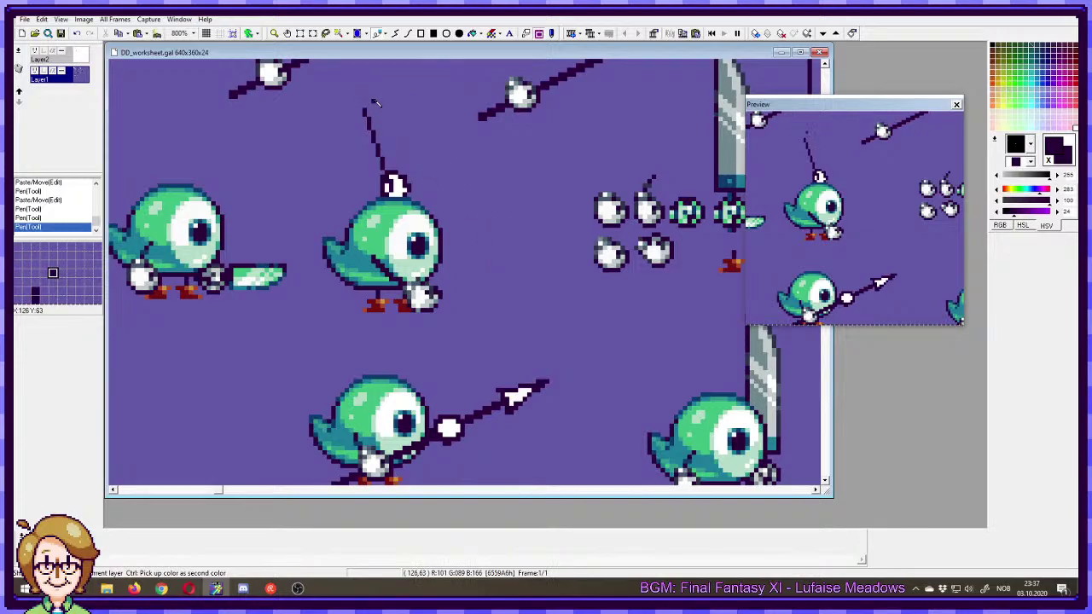
# - Draw a dark purple outlined spearhead with white filling at the tip of the raised shaft
pyautogui.moveTo(372, 105)
pyautogui.mouseDown()
pyautogui.moveTo(345, 75)
pyautogui.moveTo(381, 110)
pyautogui.mouseUp()
pyautogui.moveTo(496, 208); pyautogui.dragTo(537, 210)
pyautogui.rightClick(558, 92)
pyautogui.moveTo(392, 81); pyautogui.dragTo(403, 108)
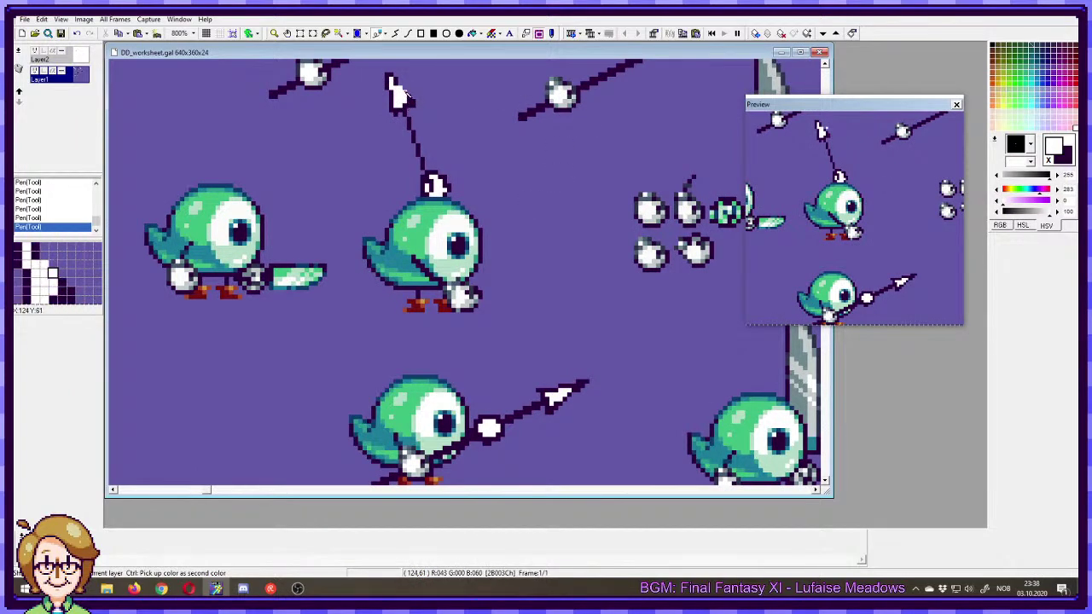
pyautogui.keyDown('ctrl'); pyautogui.click(406, 93); pyautogui.keyUp('ctrl')
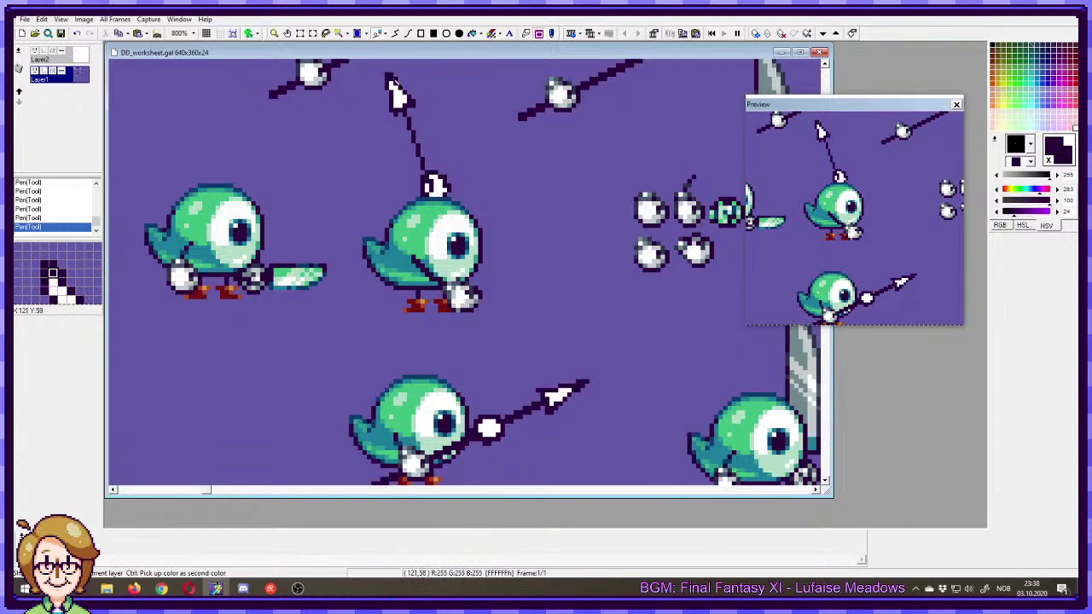
# - Copy the knife bird's back hand with the surrounding wing and foot to Layer2 and align it on the spear bird's back
pyautogui.moveTo(540, 215); pyautogui.dragTo(524, 199)
pyautogui.scroll(-2, 514, 213)
pyautogui.scroll(2, 489, 194)
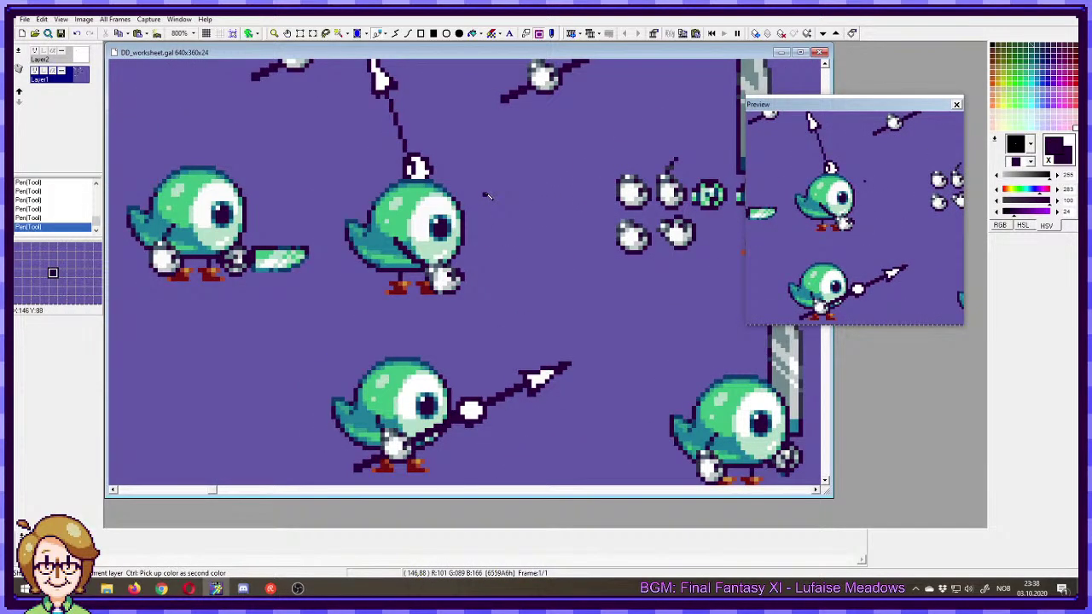
pyautogui.scroll(-2, 216, 207)
pyautogui.hscroll(-2, 216, 208)
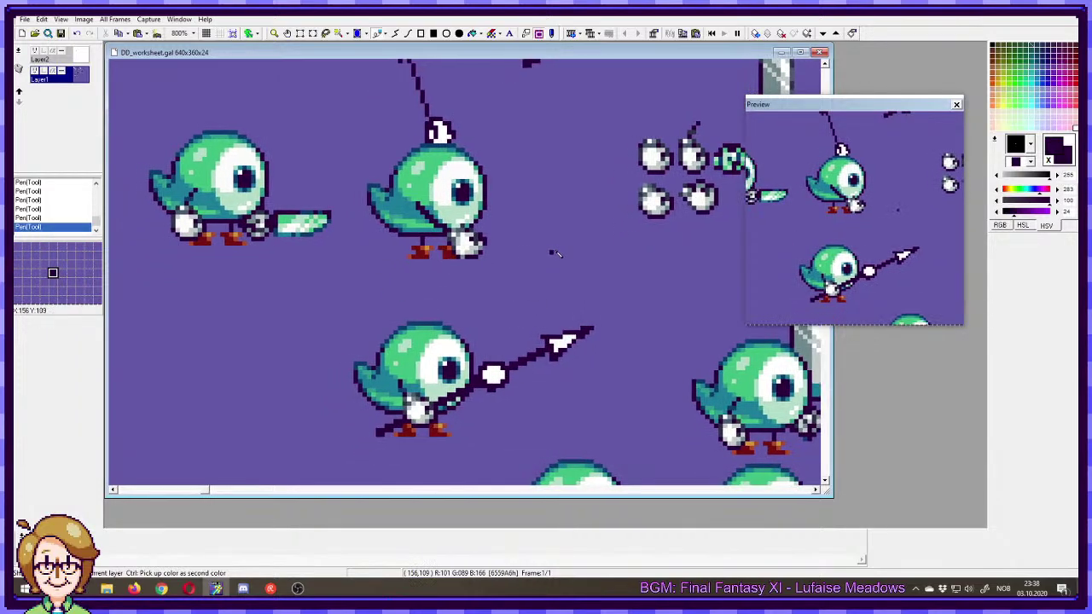
pyautogui.press('s')
pyautogui.moveTo(142, 141); pyautogui.dragTo(232, 257)
pyautogui.keyDown('ctrl'); pyautogui.moveTo(209, 222); pyautogui.dragTo(347, 201); pyautogui.keyUp('ctrl')
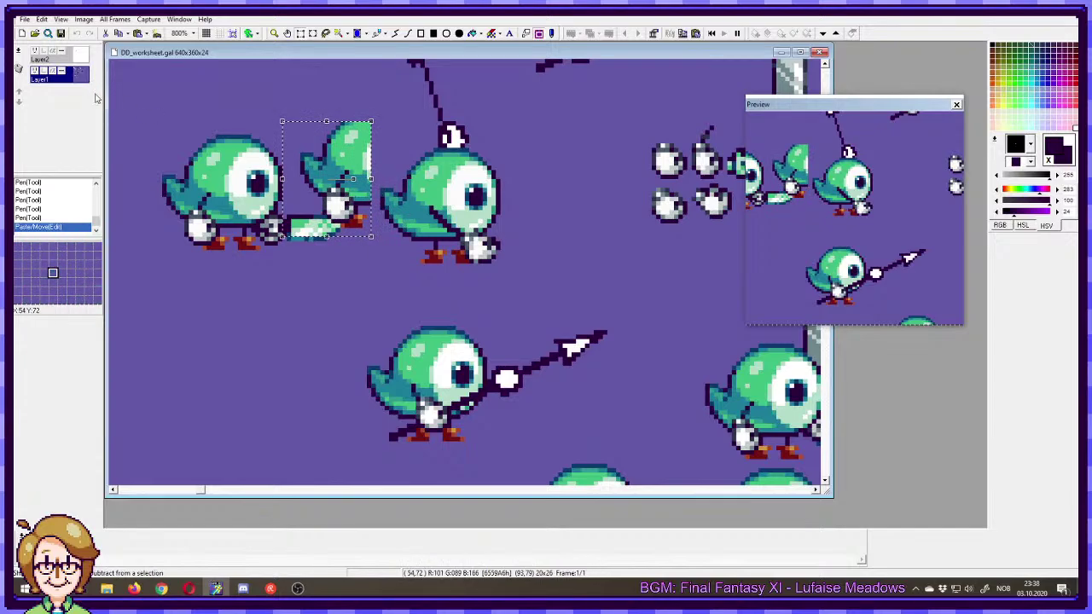
pyautogui.press('Delete')
pyautogui.click(63, 58)
pyautogui.hotkey('ctrl', 'v')
pyautogui.moveTo(332, 187); pyautogui.dragTo(414, 224)
pyautogui.press('p')
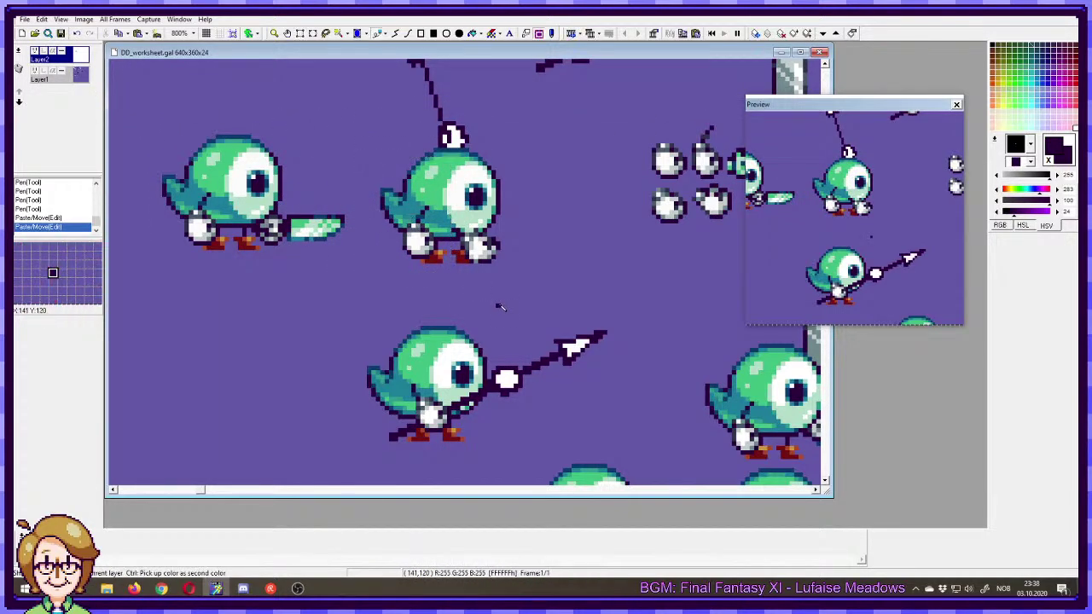
# - Try covering the spear bird's lower front with a copied 16×19 pixel body piece on Layer2
pyautogui.moveTo(488, 335); pyautogui.dragTo(390, 175)
pyautogui.moveTo(563, 425); pyautogui.dragTo(555, 255)
pyautogui.moveTo(334, 139); pyautogui.dragTo(440, 447)
pyautogui.click(69, 76)
pyautogui.moveTo(256, 167); pyautogui.dragTo(303, 351)
pyautogui.click(60, 61)
pyautogui.hotkey('ctrl', 'v')
pyautogui.moveTo(136, 92); pyautogui.dragTo(547, 332)
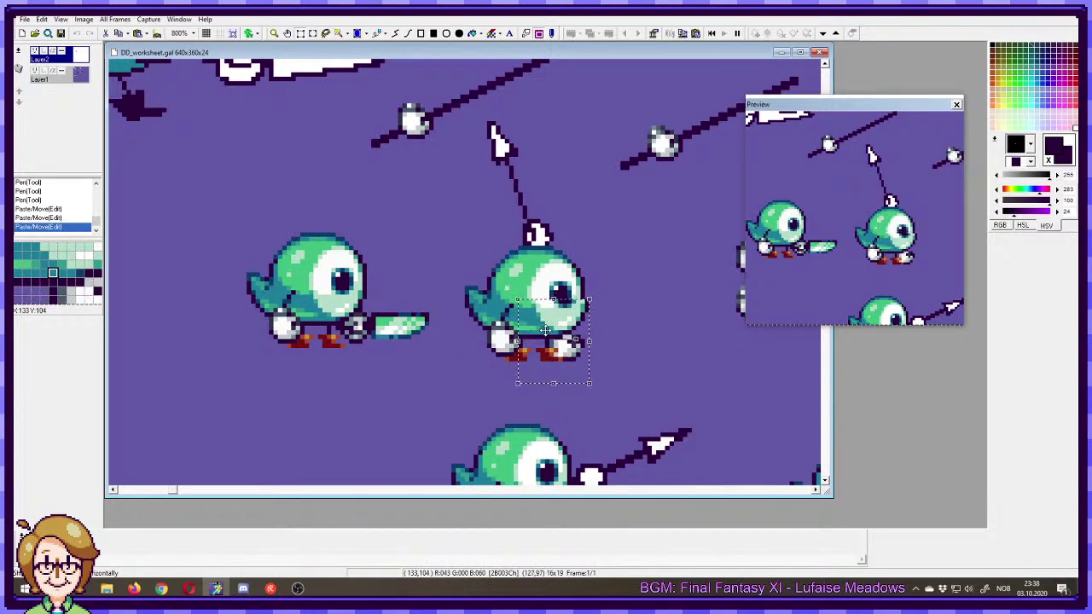
pyautogui.click(602, 340)
# - Try moving the pasted body piece to the empty area below the knife, and undo it
pyautogui.press('p')
pyautogui.hotkey('ctrl', 'z')
pyautogui.hotkey('ctrl', 'v')
pyautogui.moveTo(564, 336); pyautogui.dragTo(391, 394)
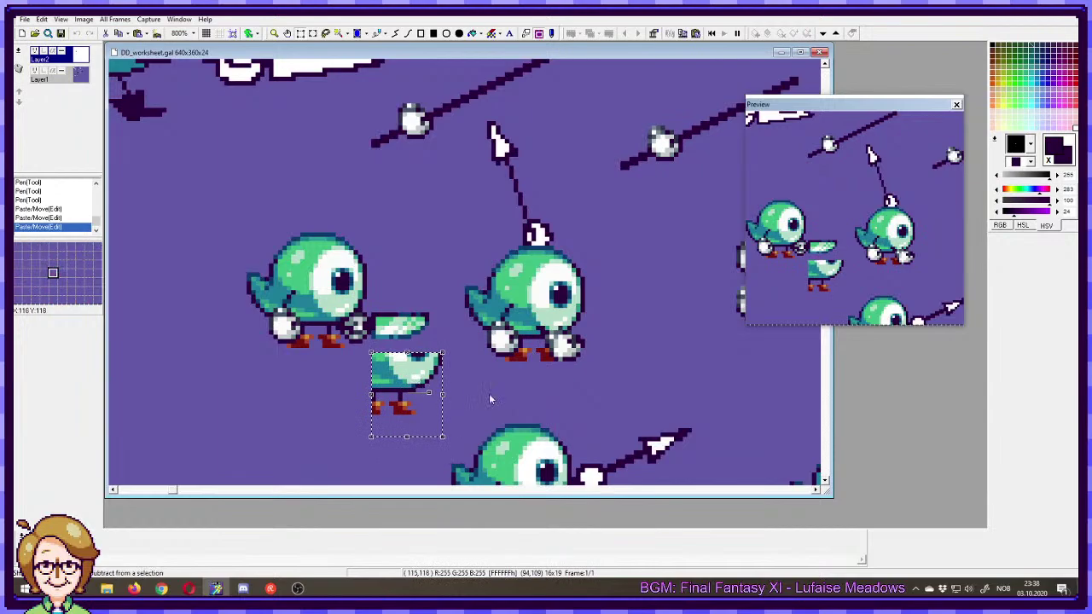
pyautogui.click(588, 398)
pyautogui.hotkey('ctrl', 'z')
# - Copy the first plain bird's head and body over the neighbouring plain bird in the bottom row on Layer1
pyautogui.moveTo(603, 461); pyautogui.dragTo(519, 171)
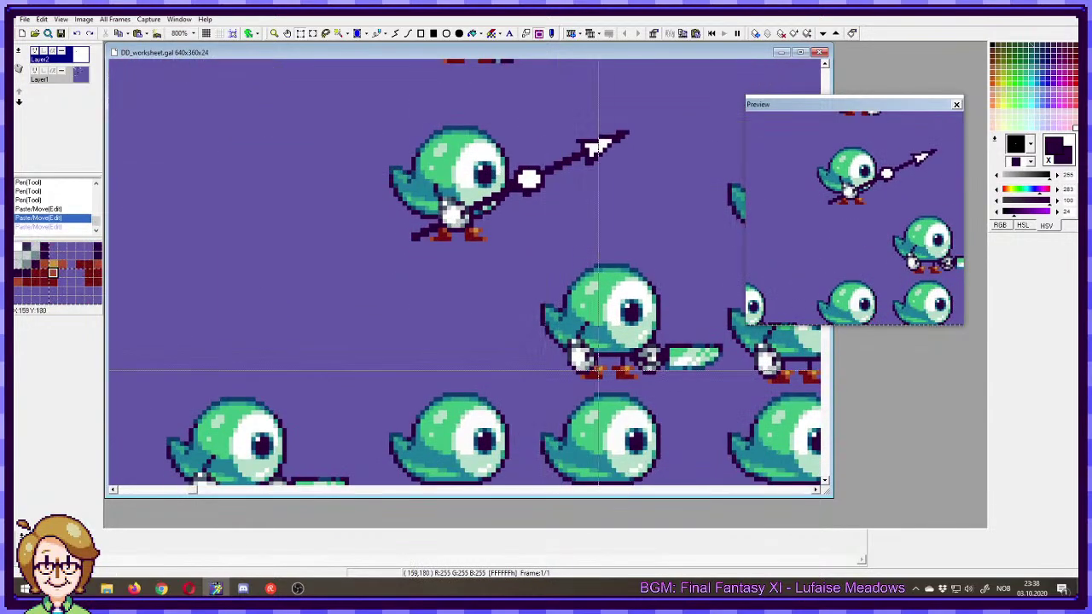
pyautogui.moveTo(618, 478); pyautogui.dragTo(572, 295)
pyautogui.moveTo(304, 157); pyautogui.dragTo(435, 283)
pyautogui.moveTo(375, 226); pyautogui.dragTo(534, 226)
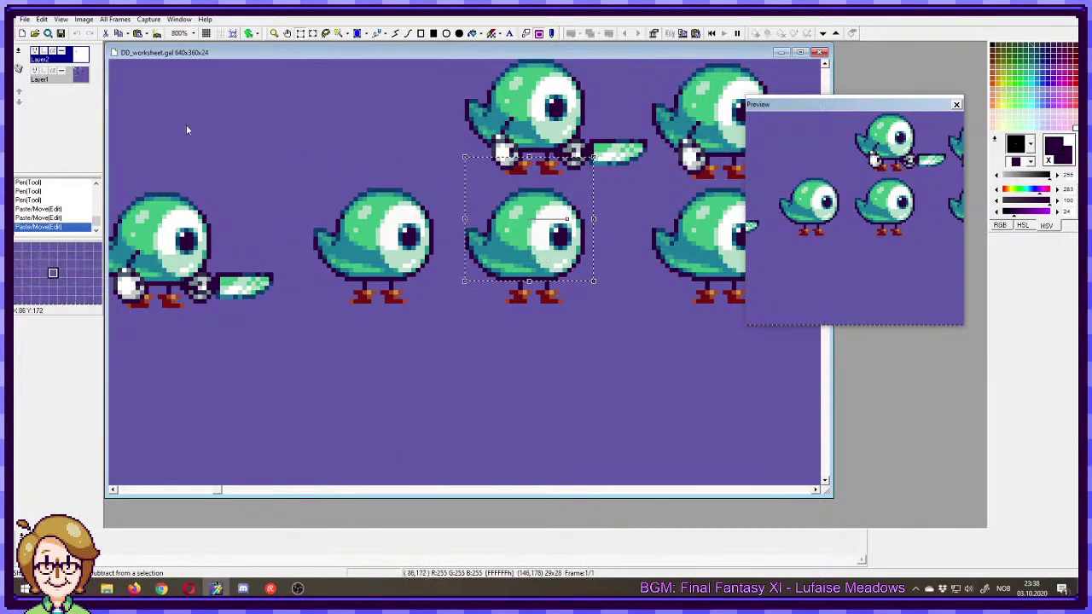
pyautogui.click(66, 80)
pyautogui.click(445, 188)
pyautogui.moveTo(451, 179); pyautogui.dragTo(286, 281)
pyautogui.moveTo(365, 258); pyautogui.dragTo(517, 257)
pyautogui.click(614, 237)
# - Copy the 16×33 pixel front part of the second plain bird and paste it beside the spear bird on Layer1
pyautogui.moveTo(594, 188); pyautogui.dragTo(522, 334)
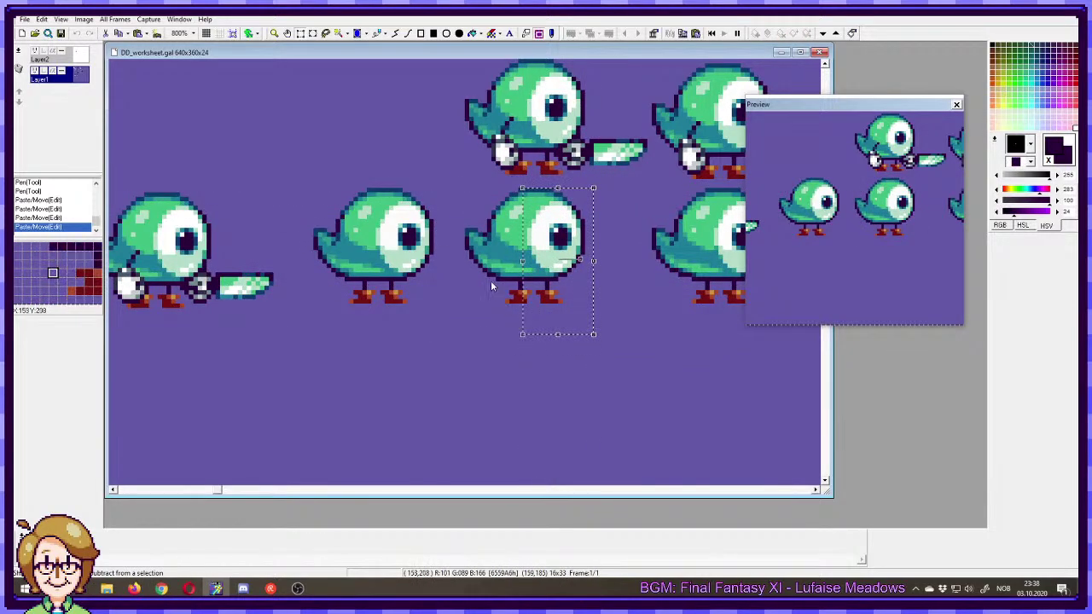
pyautogui.moveTo(415, 136); pyautogui.dragTo(498, 531)
pyautogui.hotkey('ctrl', 'v')
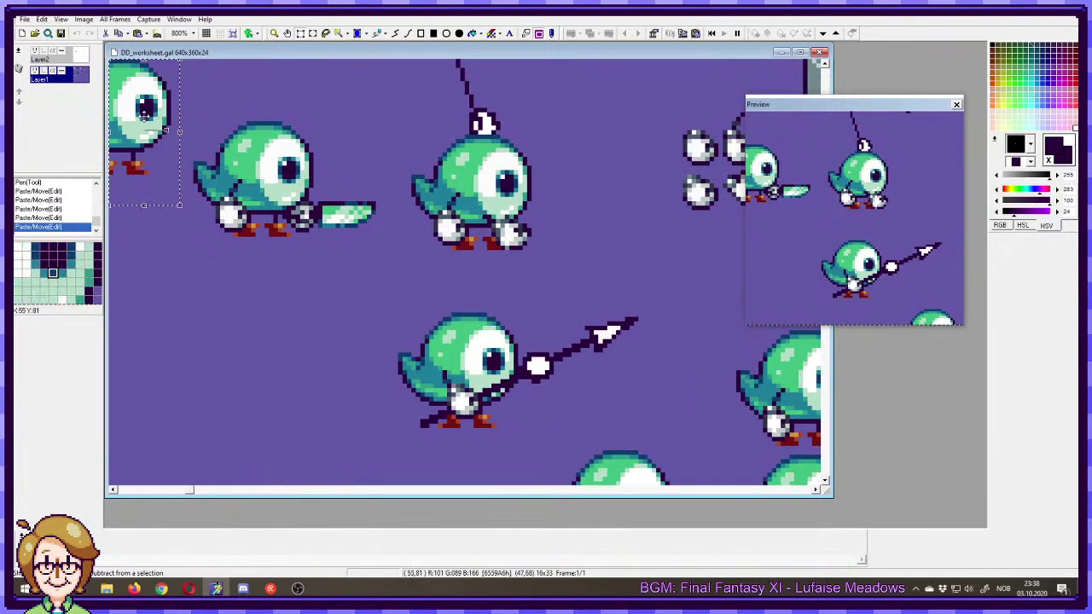
pyautogui.moveTo(144, 152); pyautogui.dragTo(512, 153)
pyautogui.moveTo(496, 113); pyautogui.dragTo(539, 162)
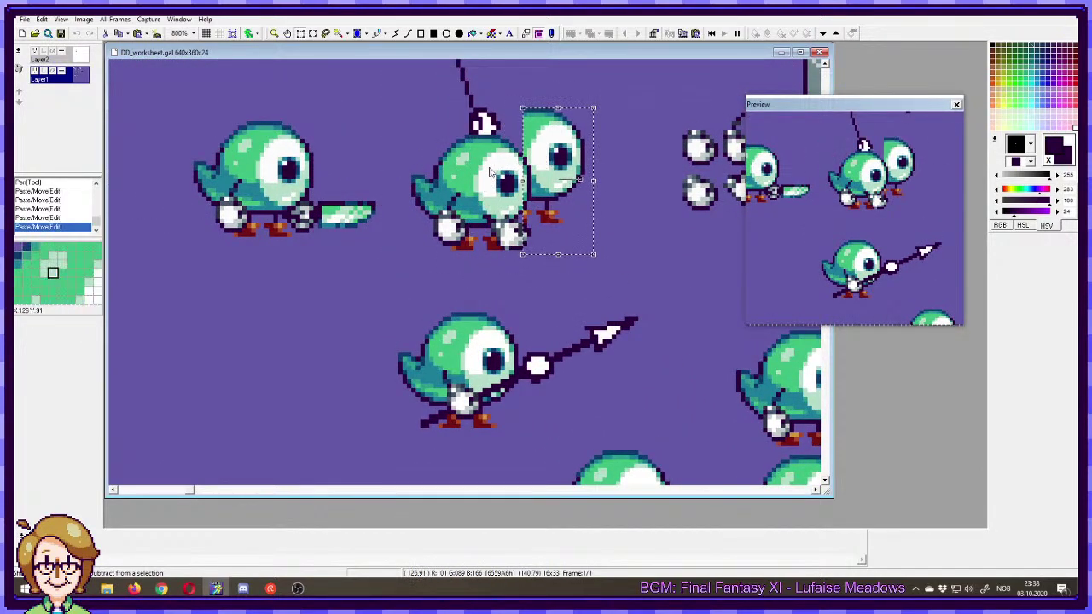
# - Move the pasted front part from Layer1 to Layer2 and align it over the front of the spear bird
pyautogui.hotkey('ctrl', 'x')
pyautogui.click(67, 58)
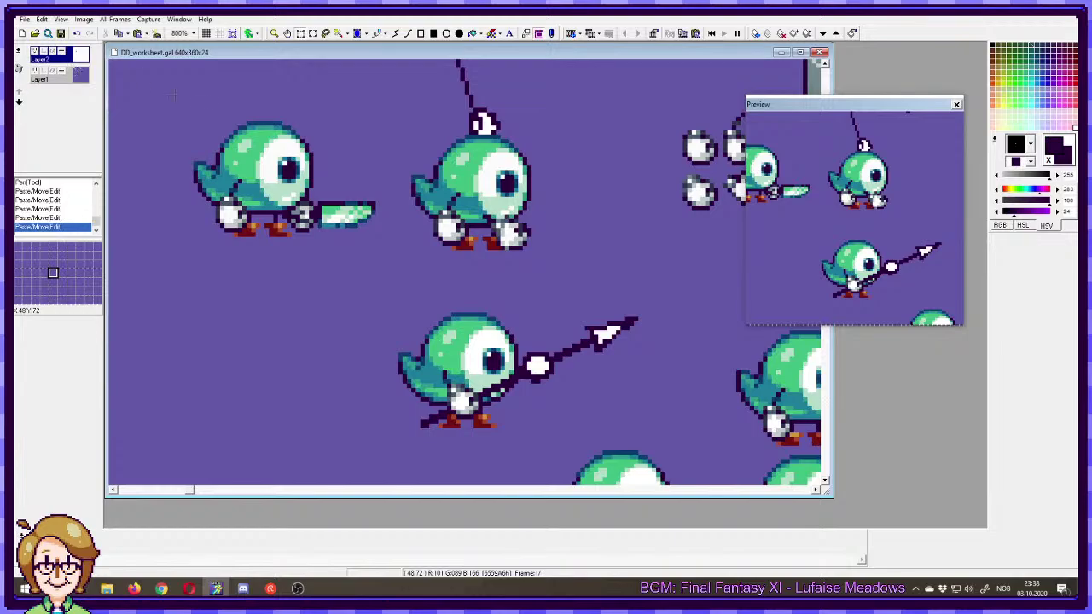
pyautogui.hotkey('ctrl', 'v')
pyautogui.moveTo(556, 171); pyautogui.dragTo(504, 198)
pyautogui.click(568, 217)
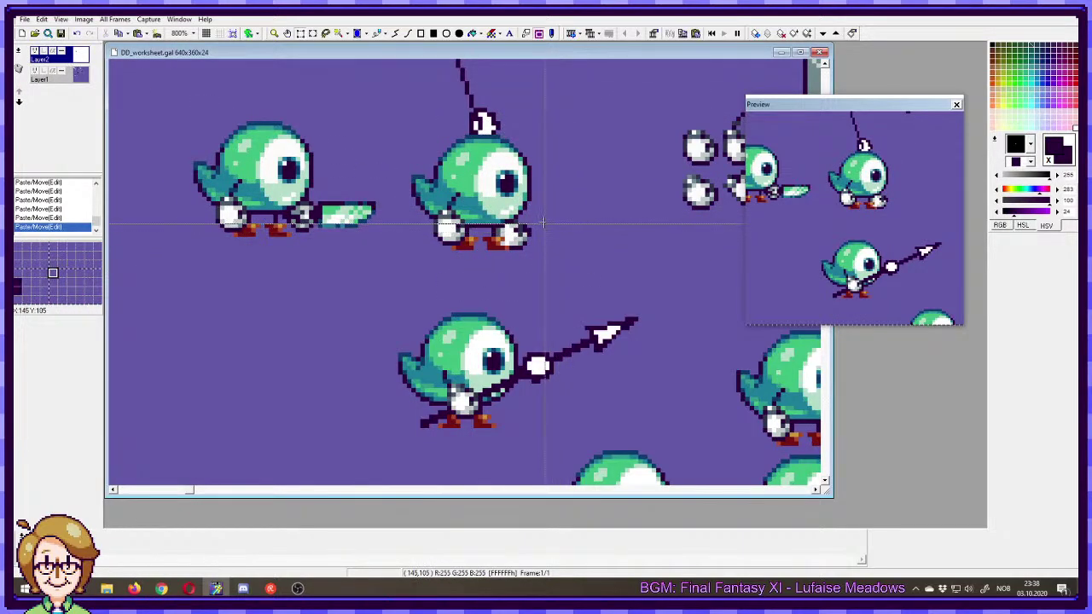
# - Paint over the front hand of the bird with the overhead spear on Layer2 using the background purple
pyautogui.click(378, 34)
pyautogui.rightClick(546, 224)
pyautogui.click(537, 227)
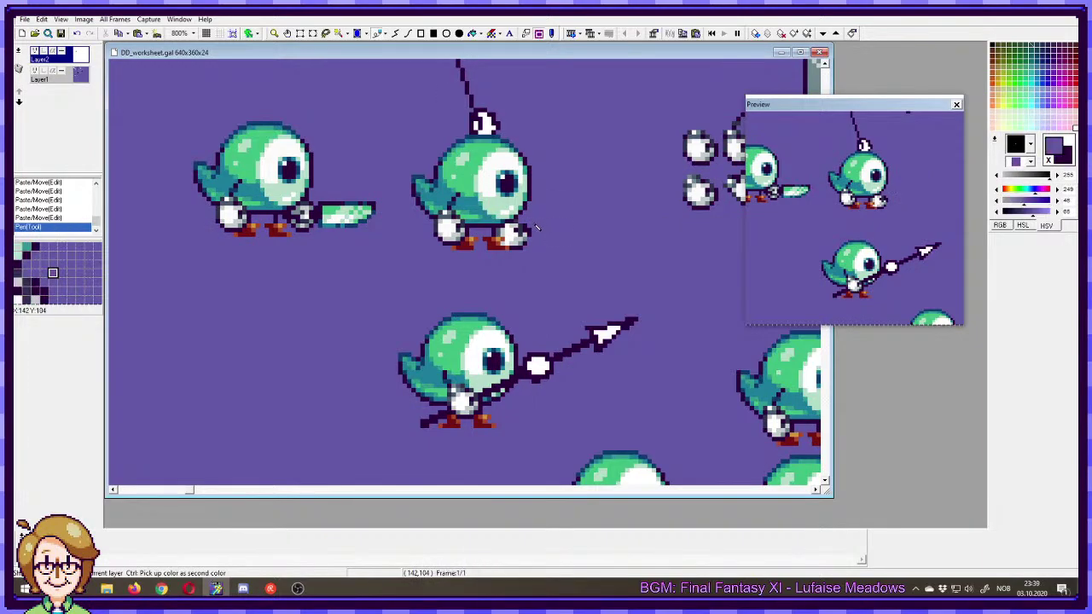
pyautogui.rightClick(527, 243)
pyautogui.click(519, 247)
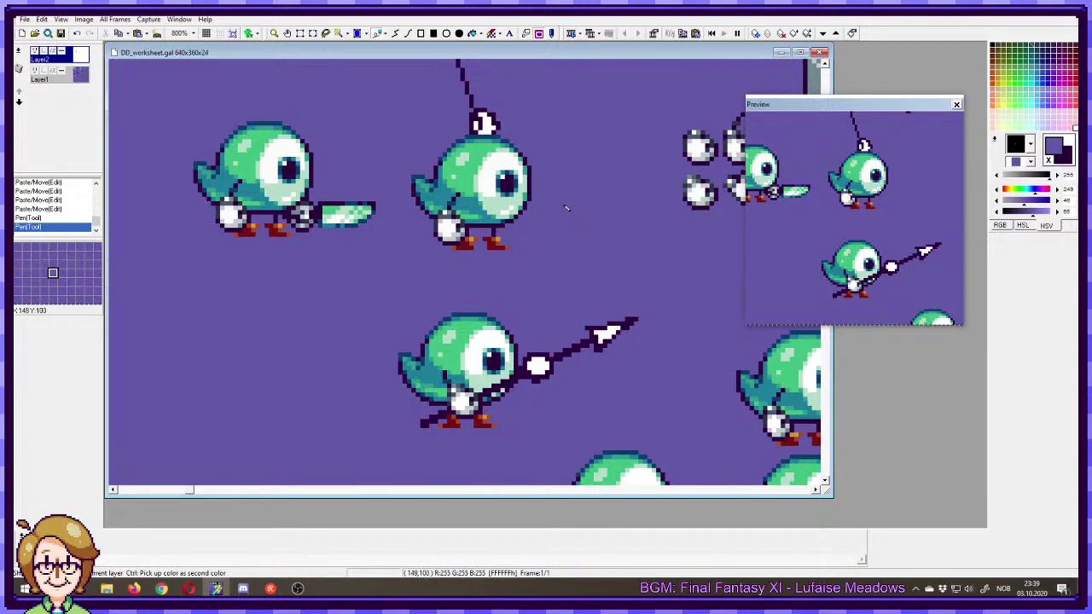
# - Try to extend the spear with a dark line from its head past the bird on Layer1, and scribble dark test strokes around the feet
pyautogui.keyDown('ctrl'); pyautogui.click(470, 100); pyautogui.keyUp('ctrl')
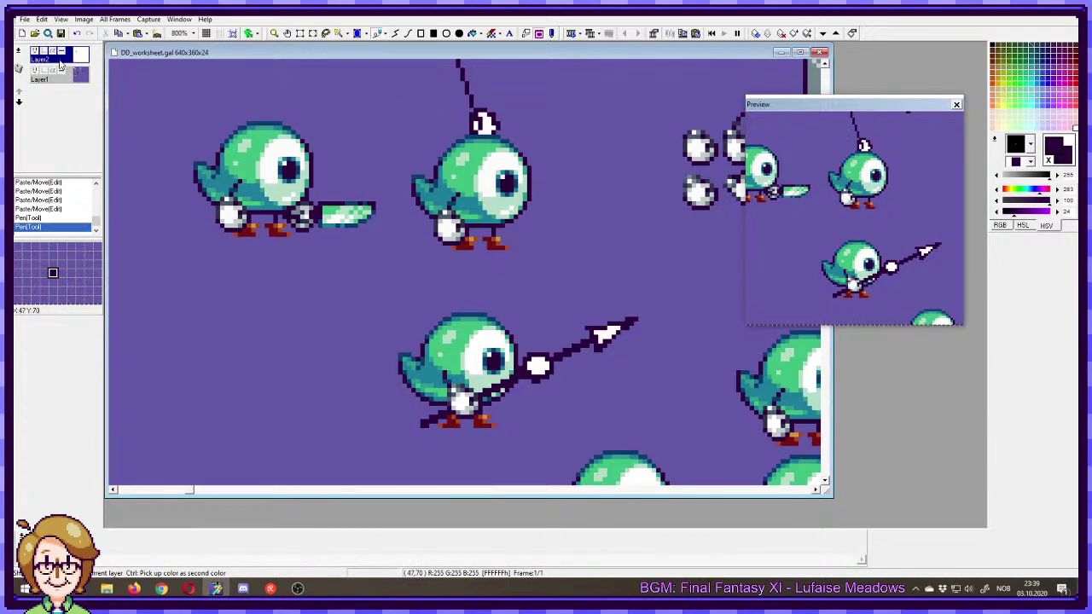
pyautogui.click(75, 78)
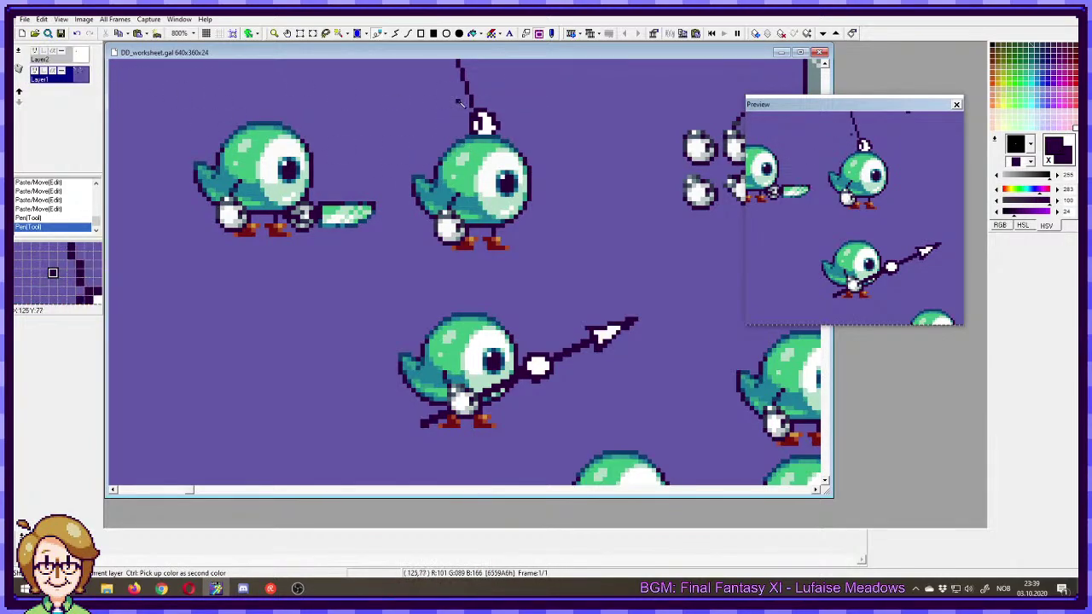
pyautogui.scroll(2, 501, 121)
pyautogui.click(483, 188)
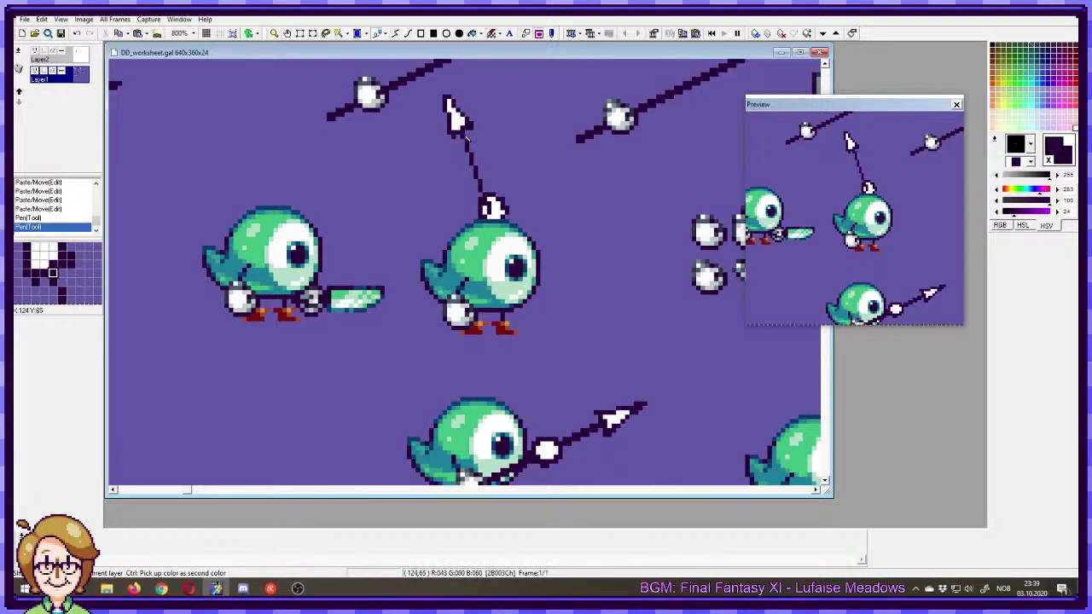
pyautogui.moveTo(465, 141); pyautogui.dragTo(540, 338)
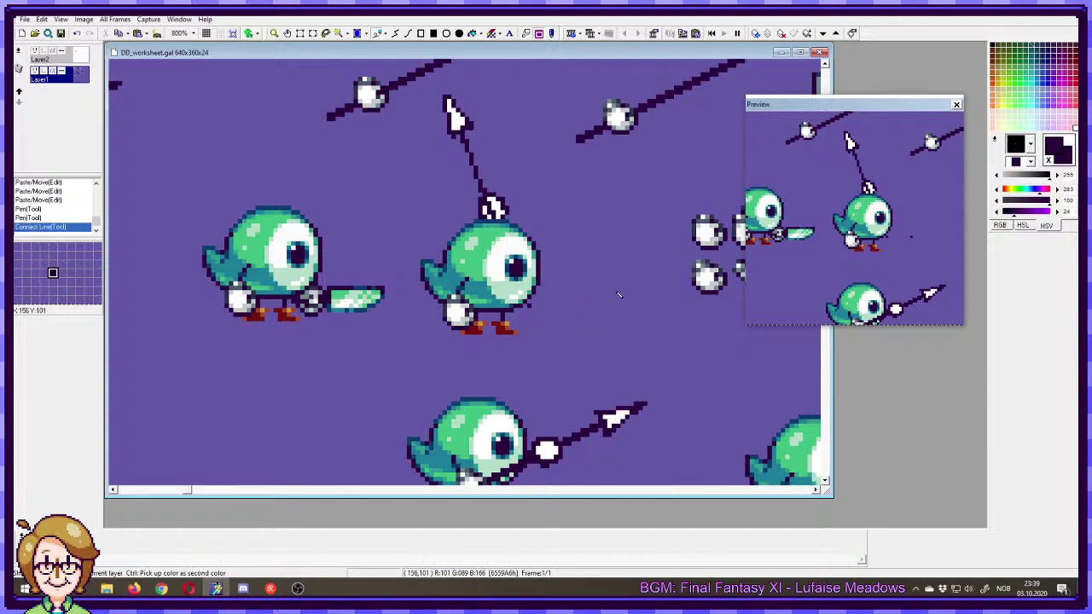
pyautogui.click(545, 329)
pyautogui.moveTo(595, 297)
pyautogui.mouseDown()
pyautogui.moveTo(529, 303)
pyautogui.moveTo(580, 326)
pyautogui.moveTo(589, 302)
pyautogui.mouseUp()
pyautogui.moveTo(538, 339); pyautogui.dragTo(462, 343)
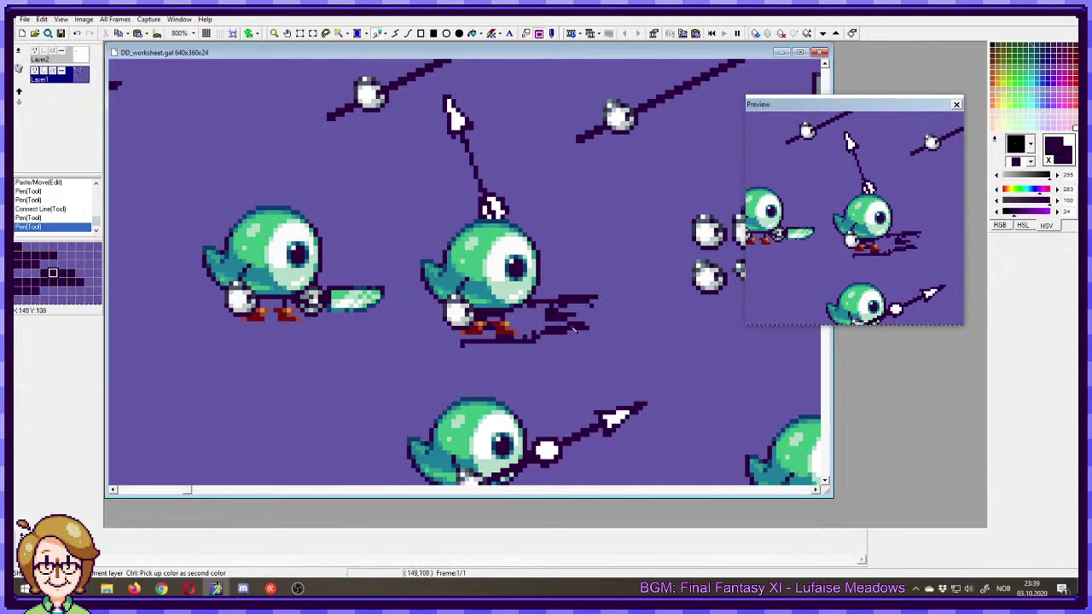
pyautogui.moveTo(574, 330)
pyautogui.mouseDown()
pyautogui.moveTo(559, 308)
pyautogui.moveTo(610, 322)
pyautogui.moveTo(595, 283)
pyautogui.mouseUp()
pyautogui.moveTo(526, 344); pyautogui.dragTo(484, 358)
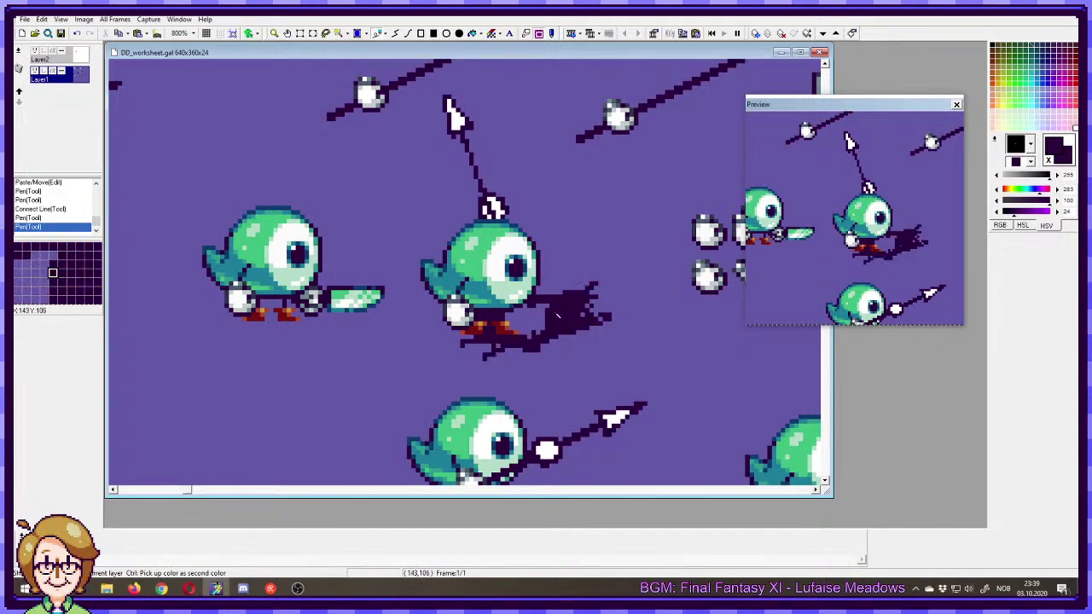
# - Undo the dark test strokes, the spear line and the layer visibility changes
pyautogui.click(35, 52)
pyautogui.hotkey('ctrl', 'z')
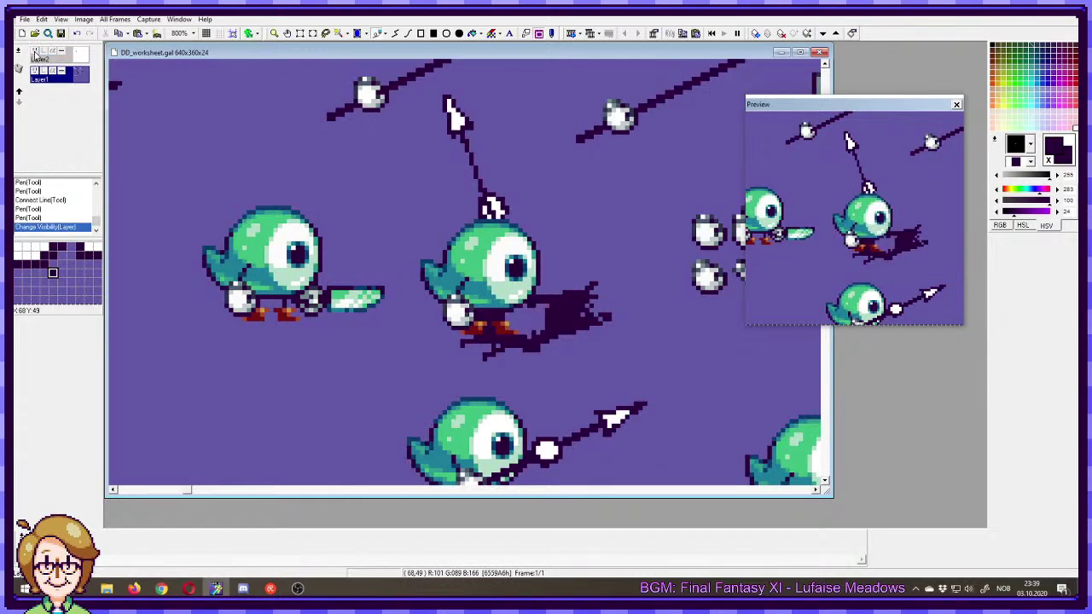
pyautogui.hotkey('ctrl', 'z')
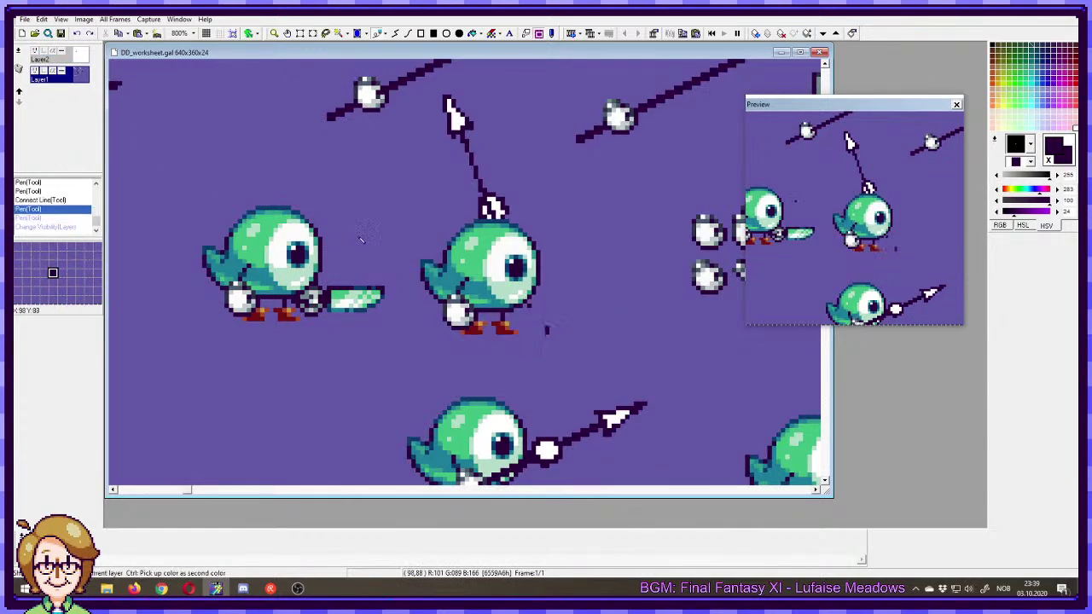
pyautogui.click(35, 53)
pyautogui.hotkey('ctrl', 'z')
pyautogui.hotkey('ctrl', 'z')
pyautogui.hotkey('ctrl', 'z')
pyautogui.click(34, 53)
pyautogui.click(34, 53)
pyautogui.hotkey('ctrl', 'z')
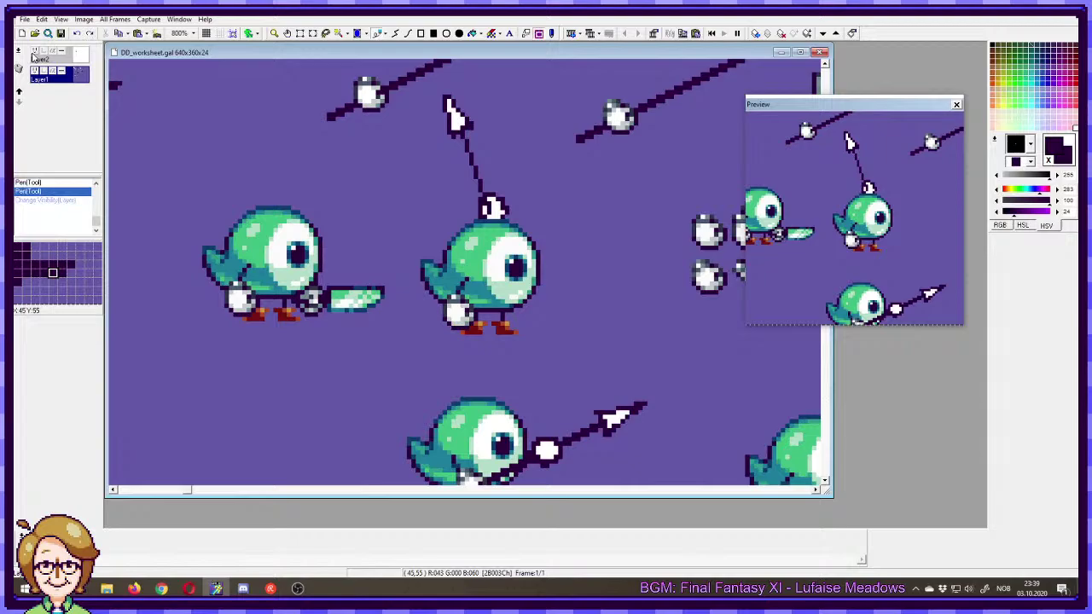
# - Hide Layer1 and replace the leftover purple patch beside the bird's front foot on Layer2 with white
pyautogui.click(42, 60)
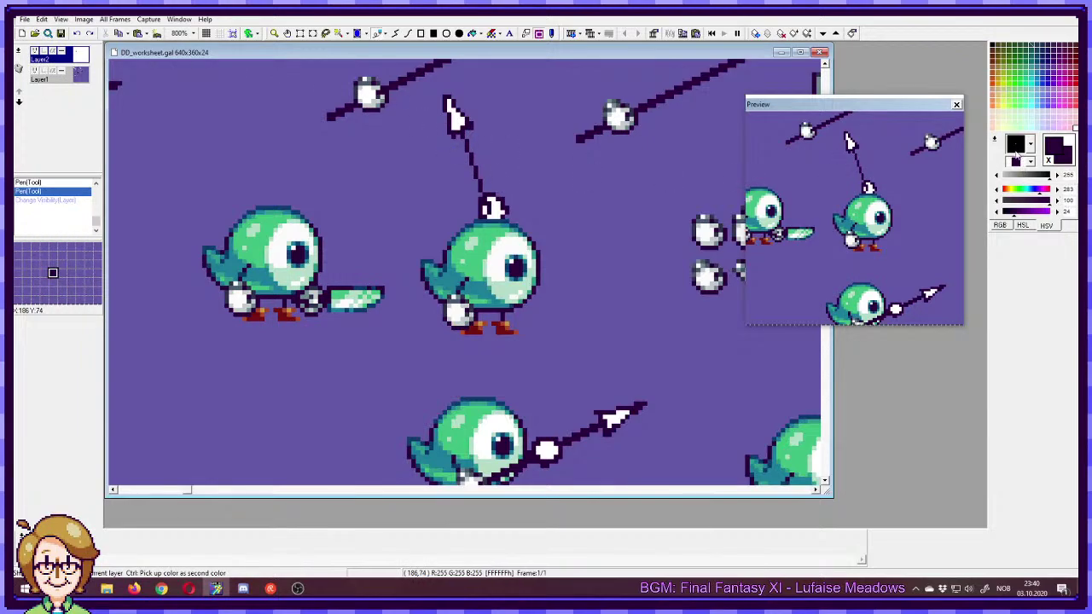
pyautogui.click(1073, 129)
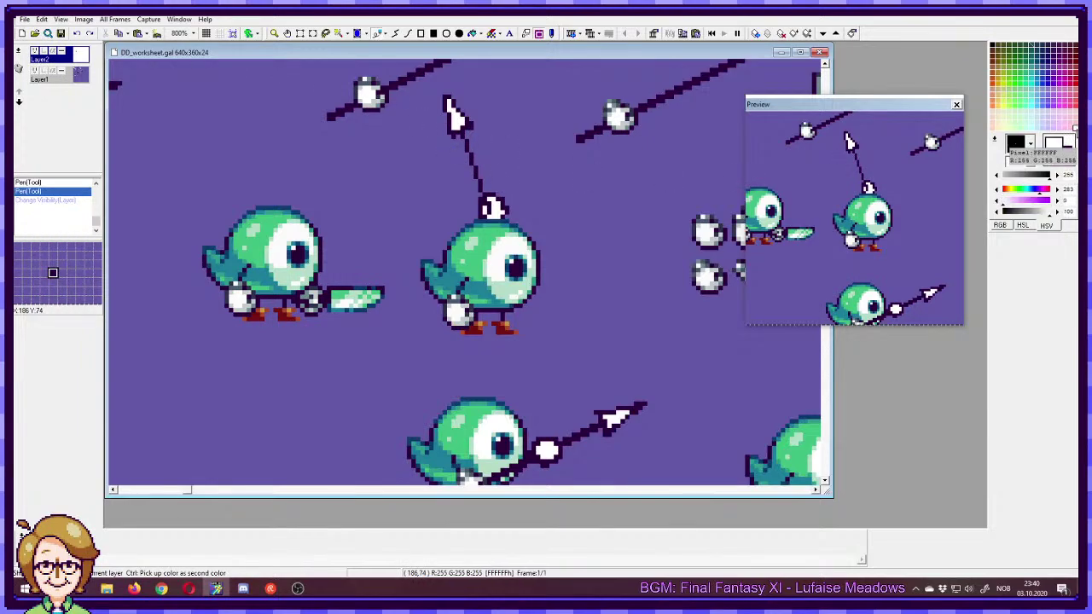
pyautogui.click(36, 70)
pyautogui.click(542, 313)
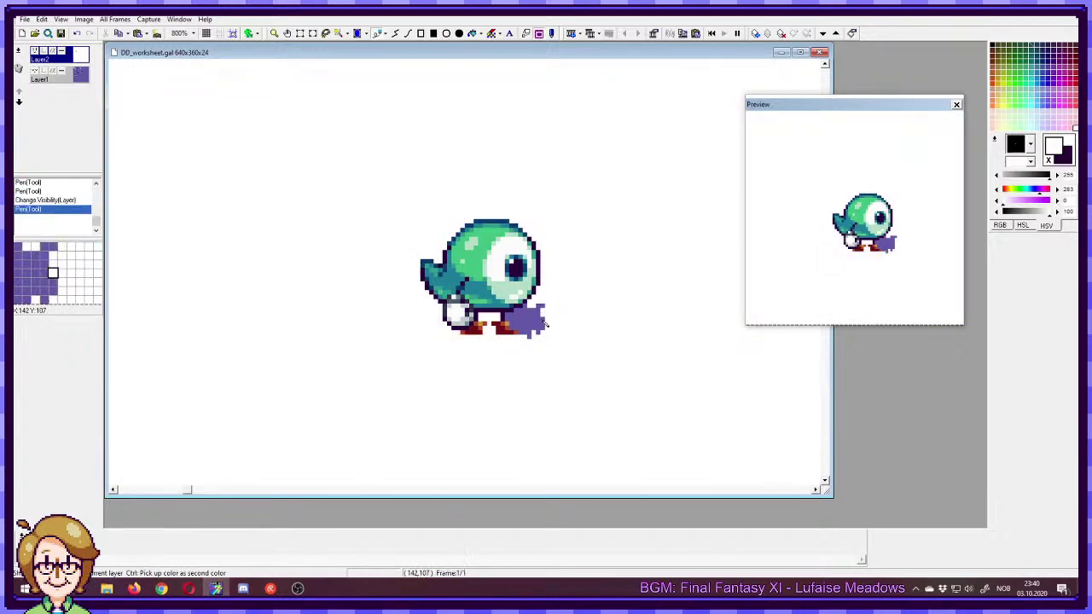
pyautogui.click(472, 32)
pyautogui.click(533, 314)
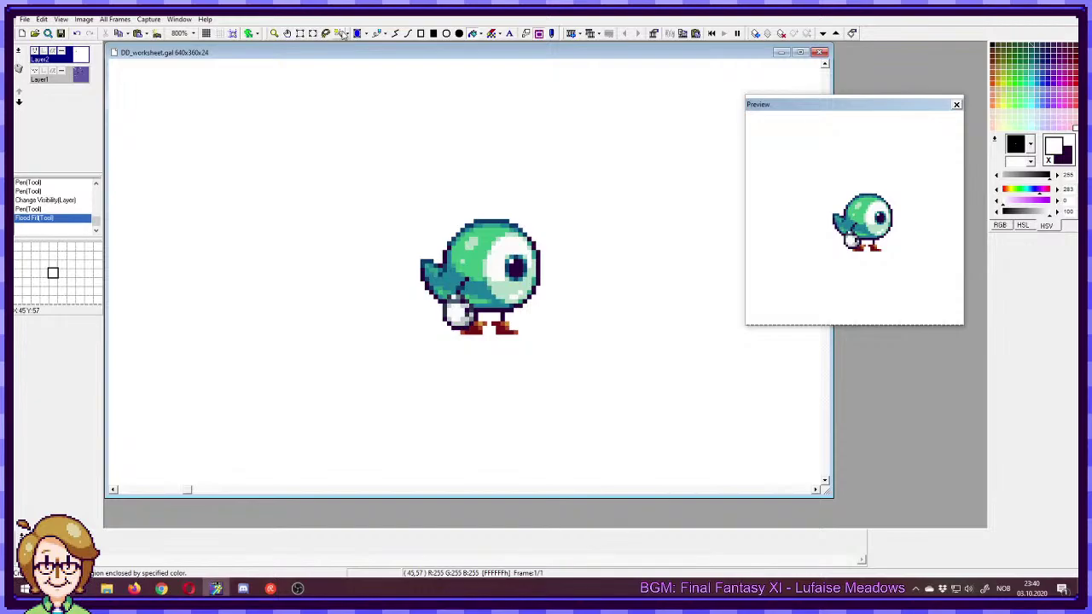
# - Touch up the bird's front foot on Layer2 with its reddish-brown colour and show Layer1 again
pyautogui.rightClick(508, 328)
pyautogui.click(504, 328)
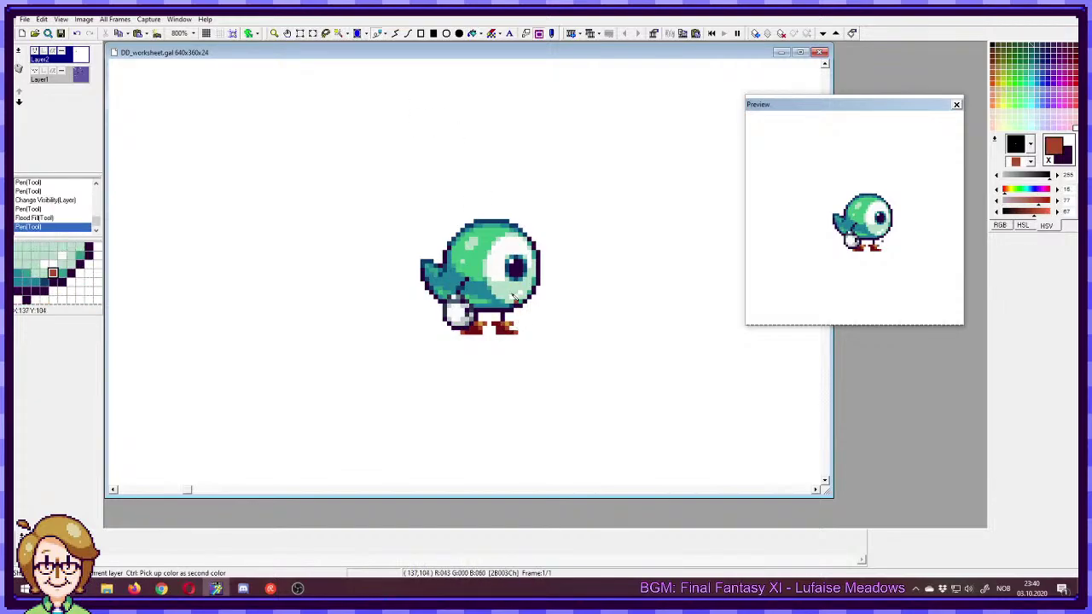
pyautogui.click(68, 80)
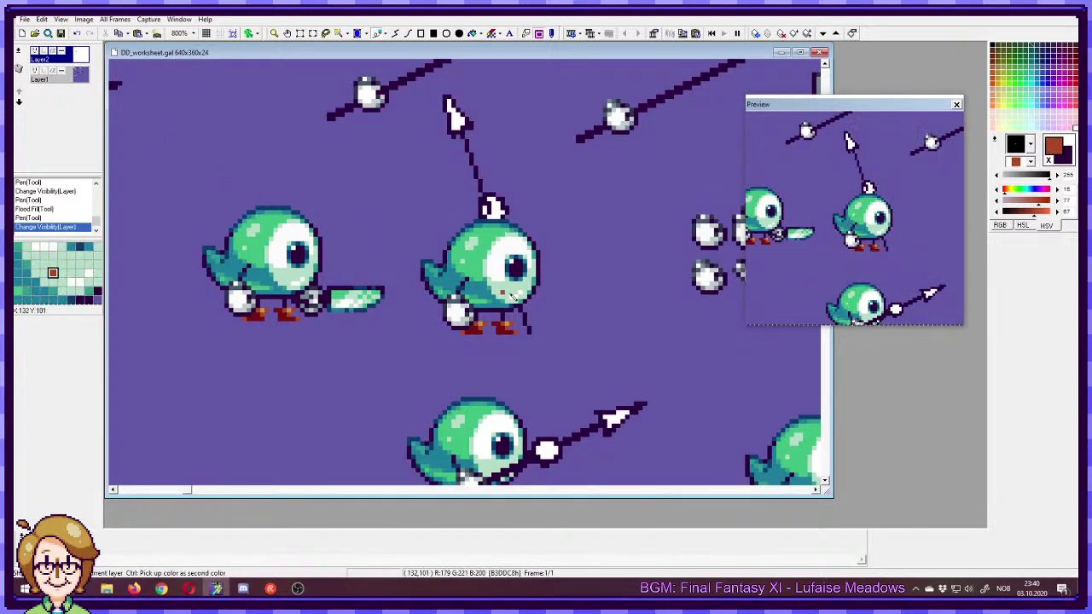
# - Thicken the spear shaft above the raised hand and at its lower end with dark outline-coloured lines on Layer2
pyautogui.moveTo(587, 281); pyautogui.dragTo(563, 275)
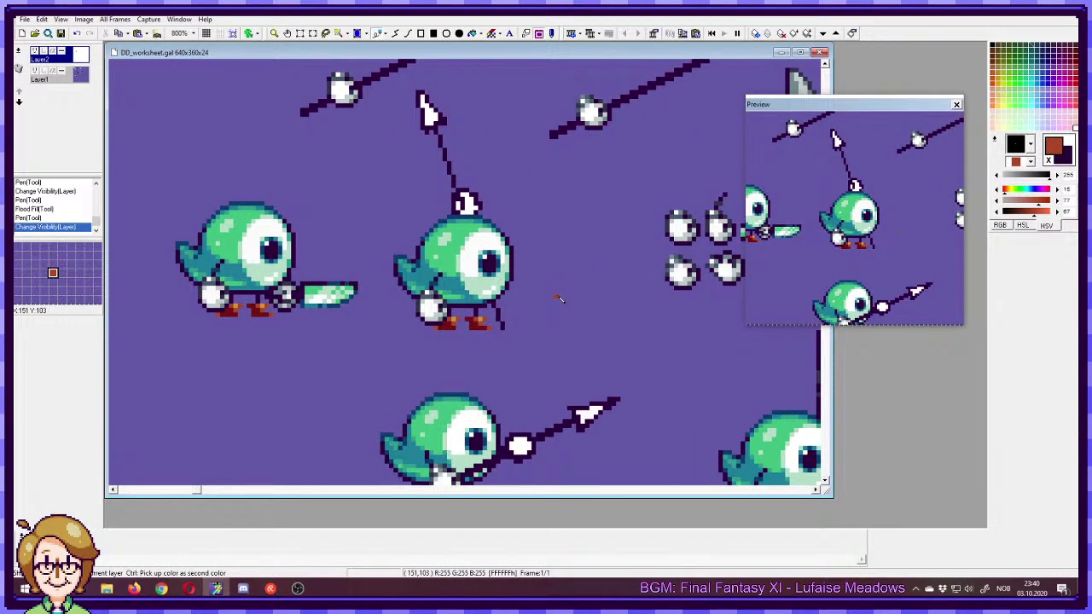
pyautogui.moveTo(822, 274); pyautogui.dragTo(819, 193)
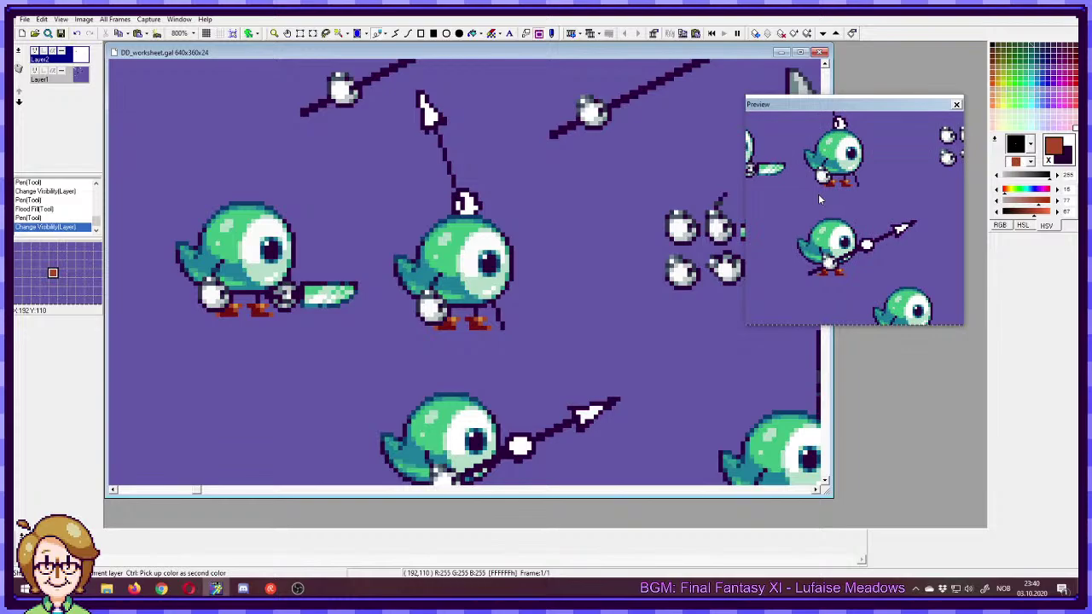
pyautogui.moveTo(815, 196); pyautogui.dragTo(897, 251)
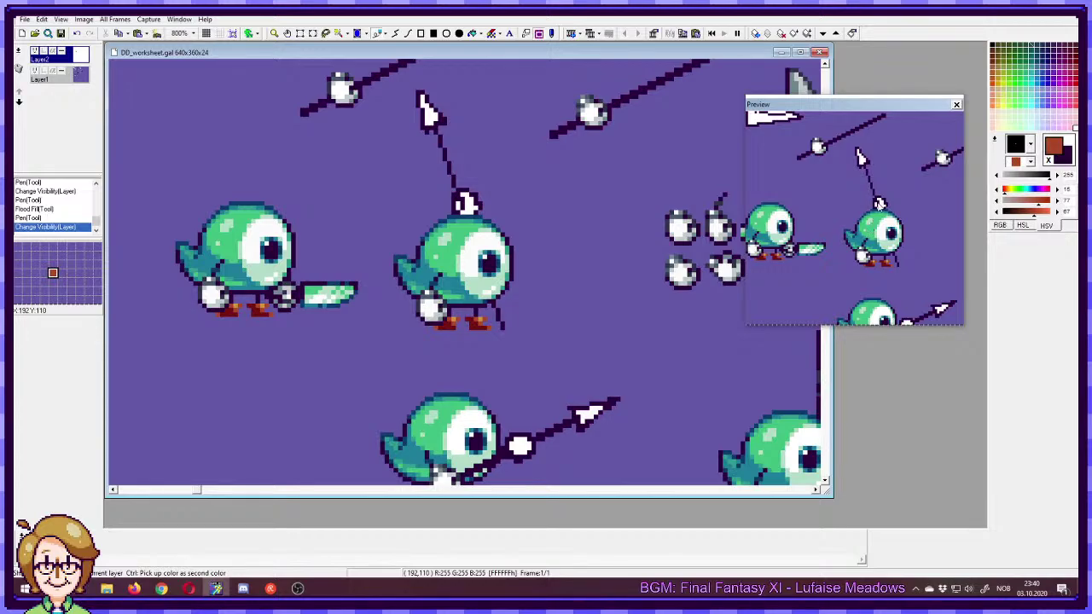
pyautogui.moveTo(645, 280); pyautogui.dragTo(601, 226)
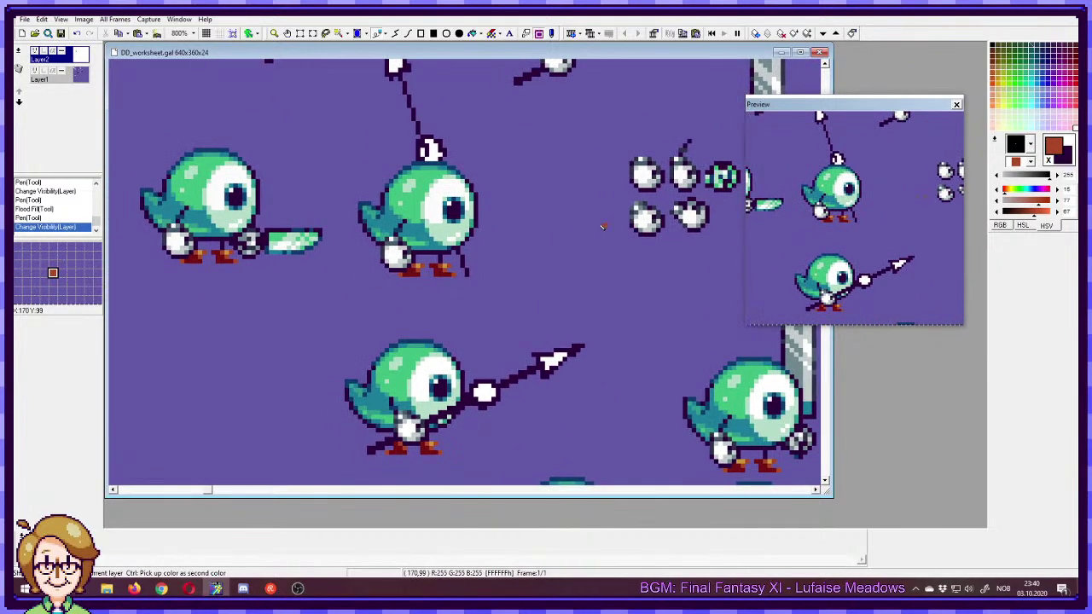
pyautogui.rightClick(421, 147)
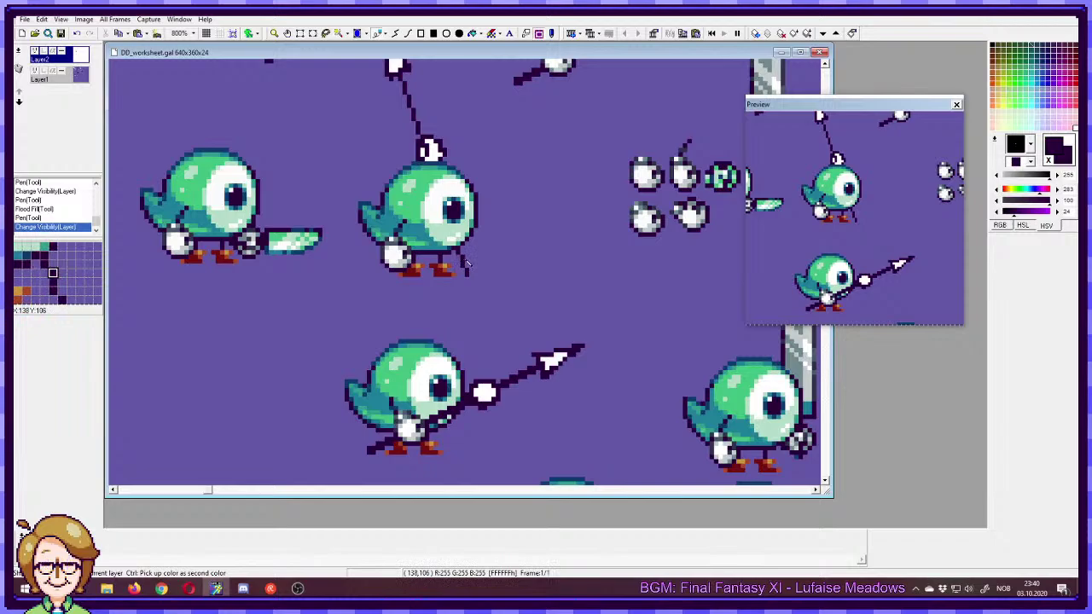
pyautogui.hscroll(-1, 546, 281)
pyautogui.scroll(1, 563, 282)
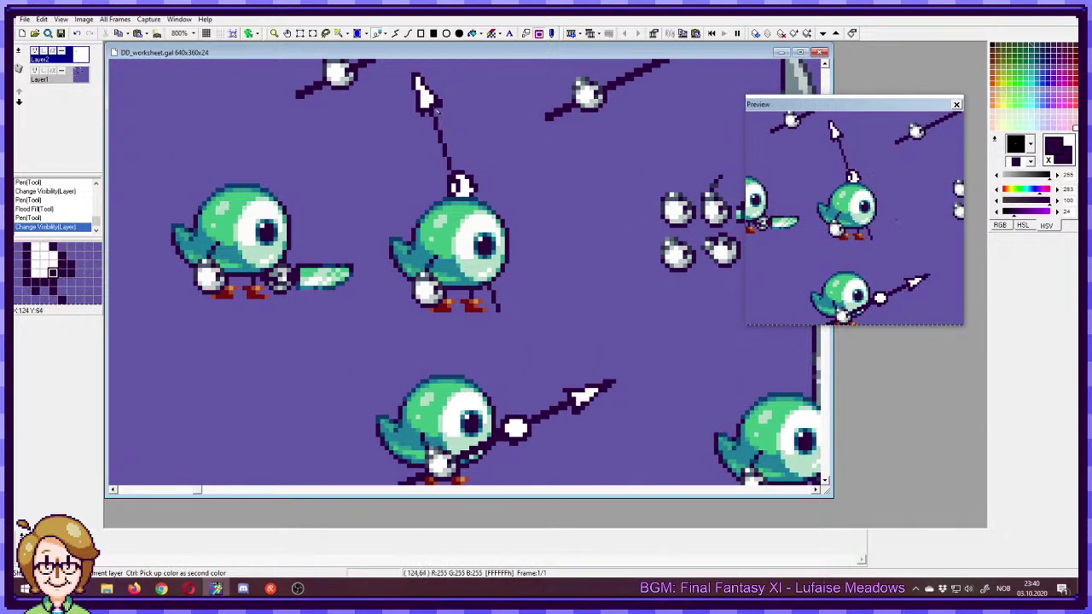
pyautogui.moveTo(435, 106); pyautogui.dragTo(458, 175)
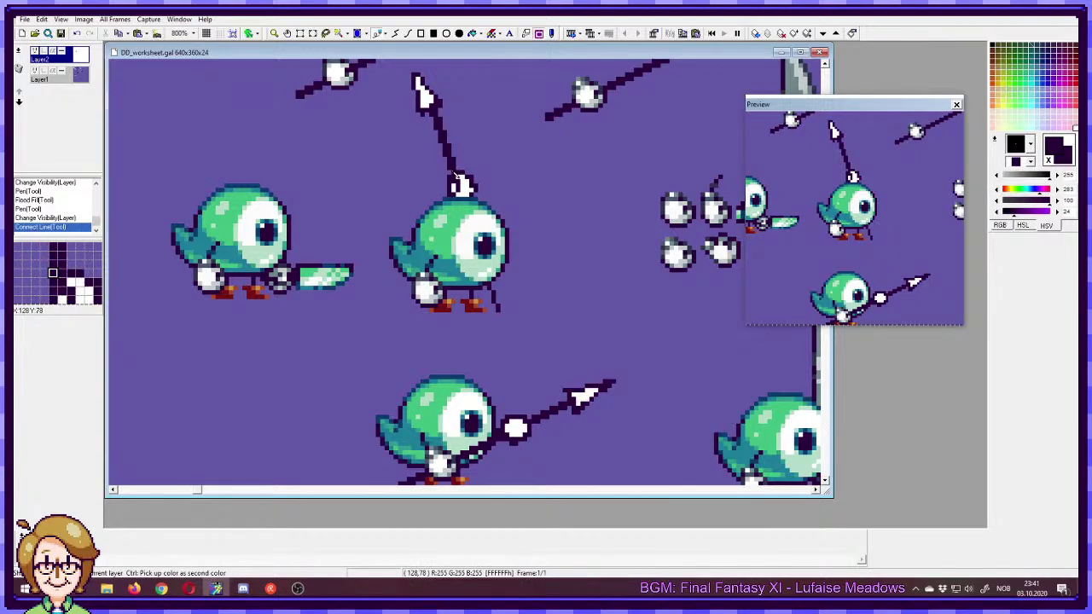
pyautogui.moveTo(495, 288); pyautogui.dragTo(505, 316)
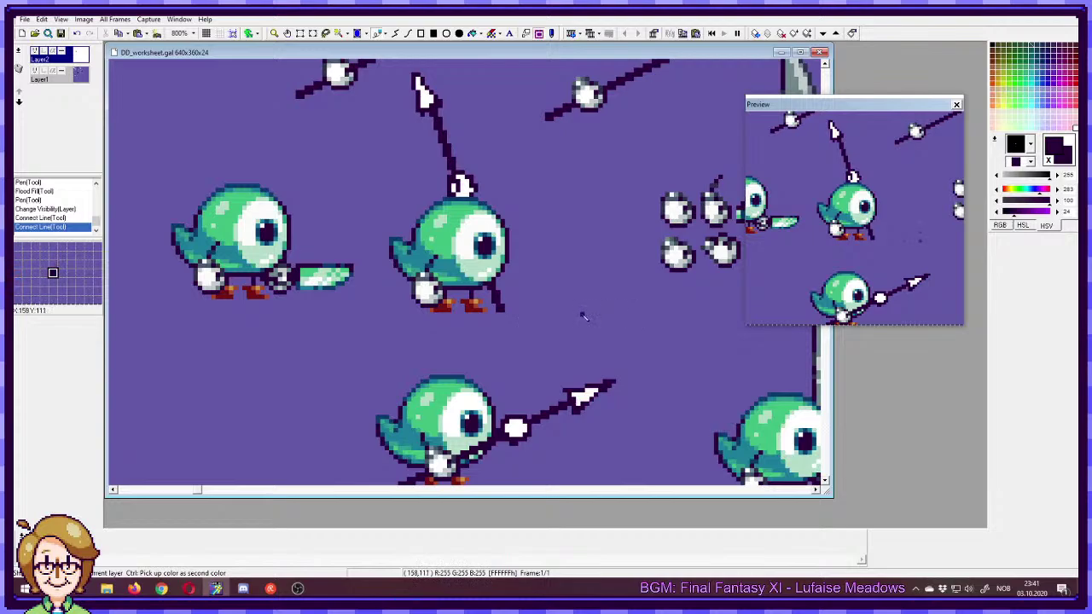
# - Move the finished spear bird's parts from Layer2 onto Layer1 at the same position, using a 38×46 pixel selection
pyautogui.moveTo(489, 118); pyautogui.dragTo(444, 190)
pyautogui.moveTo(494, 336); pyautogui.dragTo(542, 260)
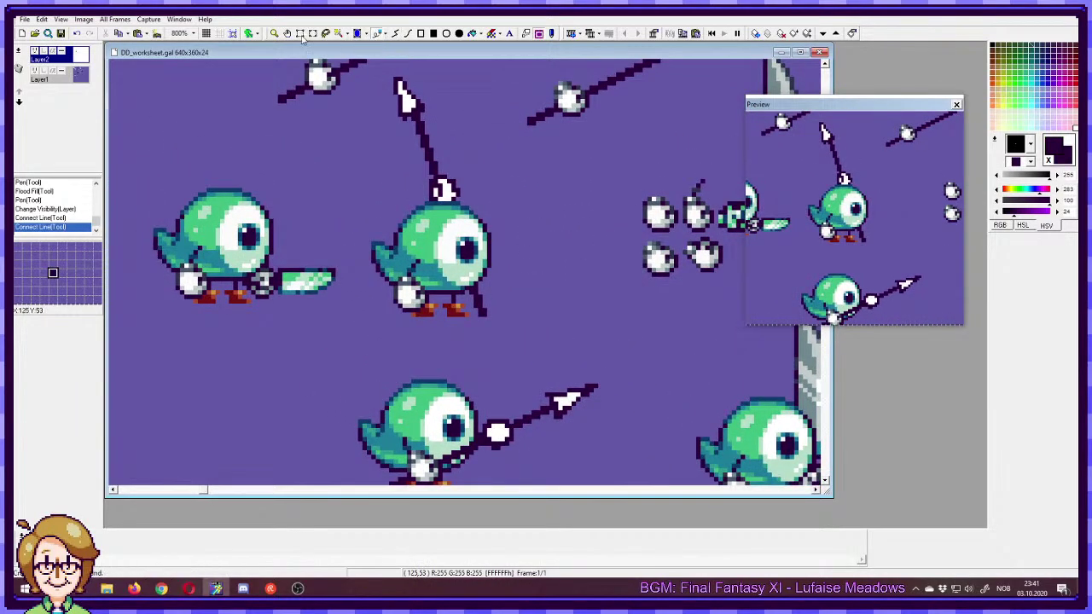
pyautogui.click(275, 32)
pyautogui.click(276, 32)
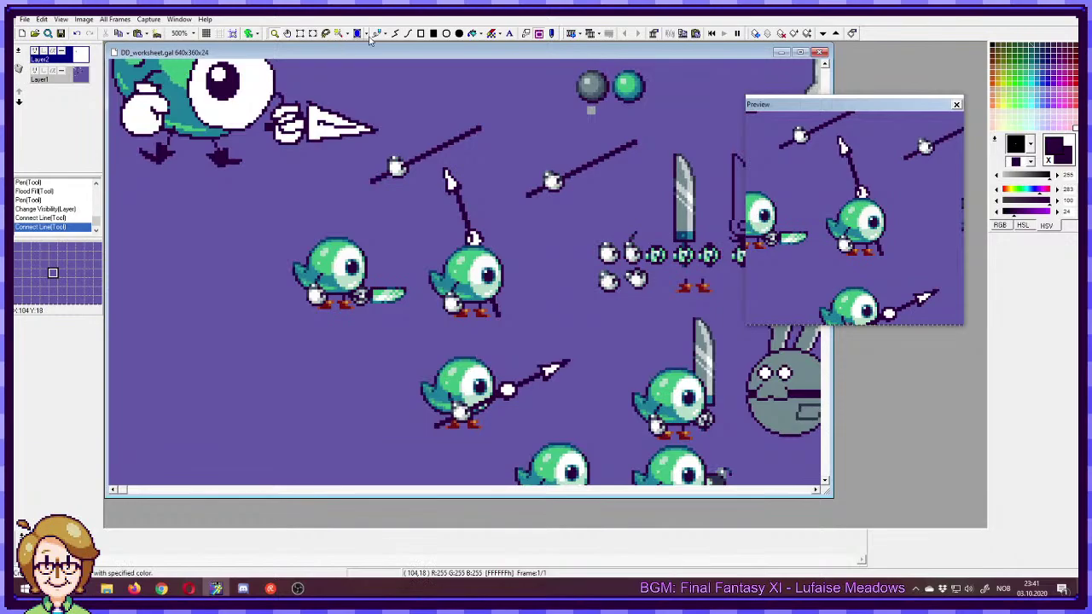
pyautogui.moveTo(418, 168); pyautogui.dragTo(521, 323)
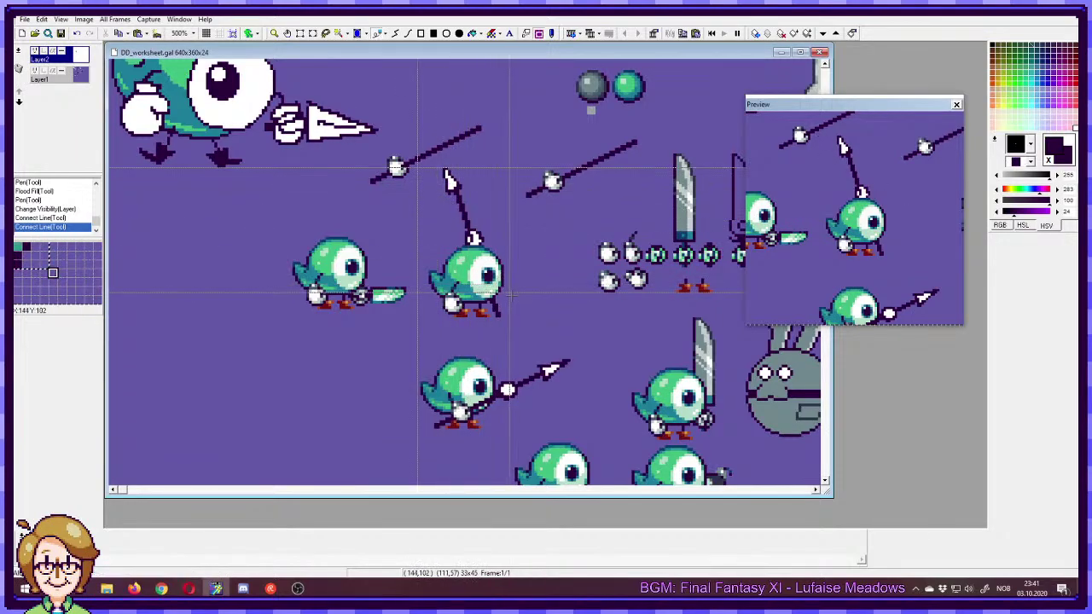
pyautogui.scroll(-5, 529, 248)
pyautogui.click(414, 237)
pyautogui.moveTo(407, 228); pyautogui.dragTo(602, 336)
pyautogui.moveTo(427, 265); pyautogui.dragTo(446, 259)
pyautogui.rightClick(430, 70)
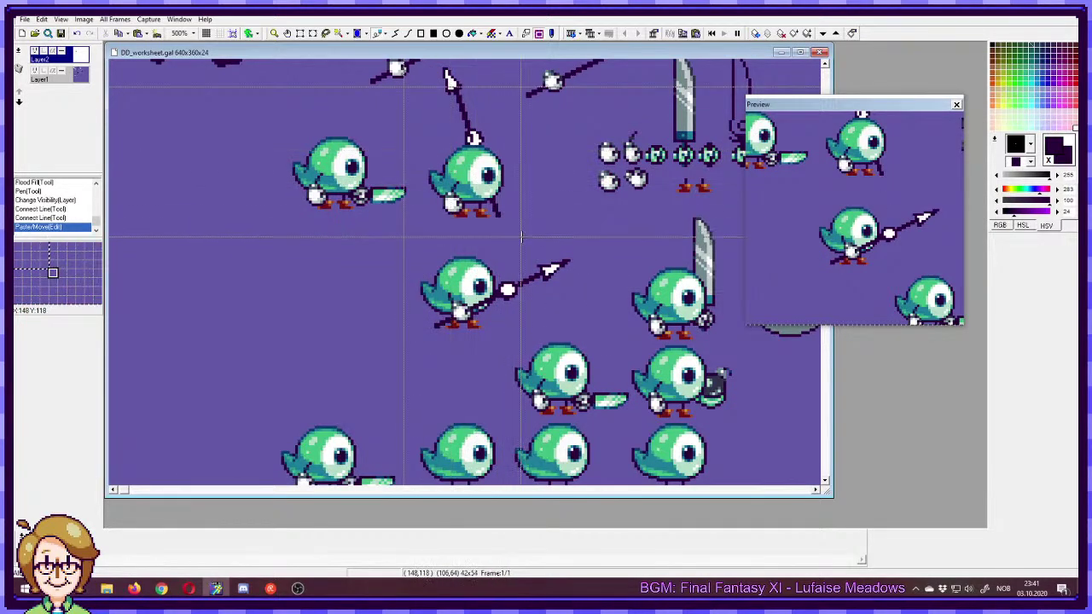
pyautogui.moveTo(415, 104); pyautogui.dragTo(520, 230)
pyautogui.press('Delete')
pyautogui.click(51, 78)
pyautogui.hotkey('ctrl', 'v')
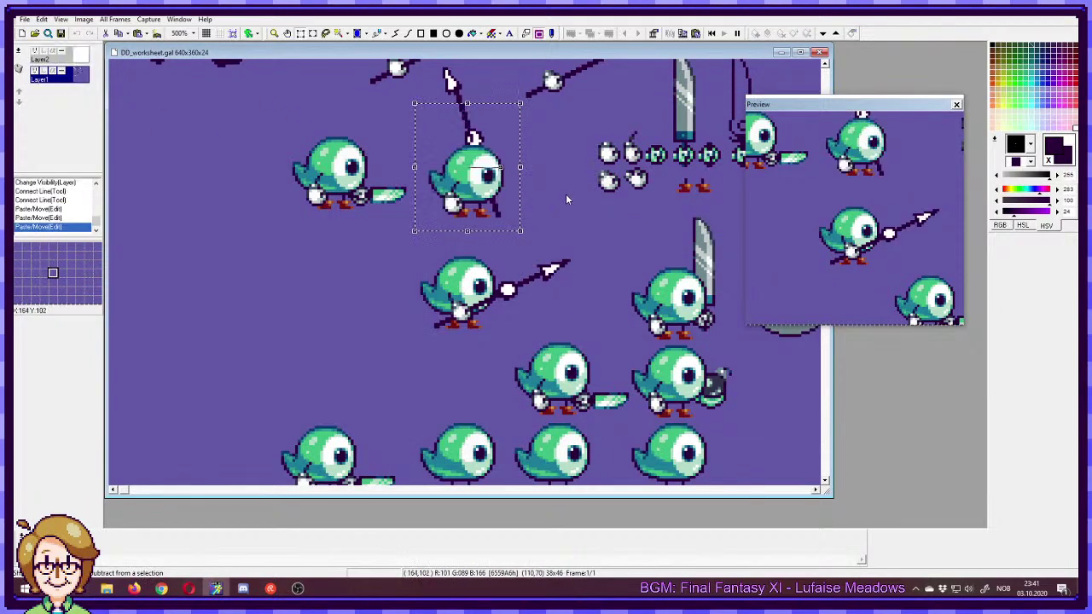
pyautogui.click(564, 201)
# - Delete Layer2 from the worksheet
pyautogui.scroll(2, 512, 204)
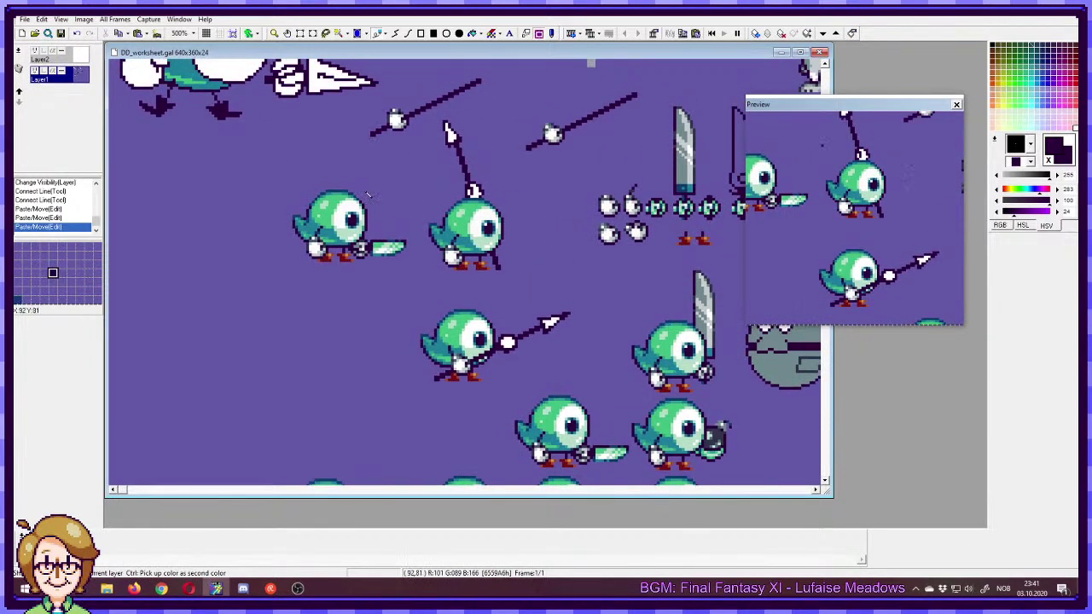
pyautogui.click(39, 59)
pyautogui.click(19, 70)
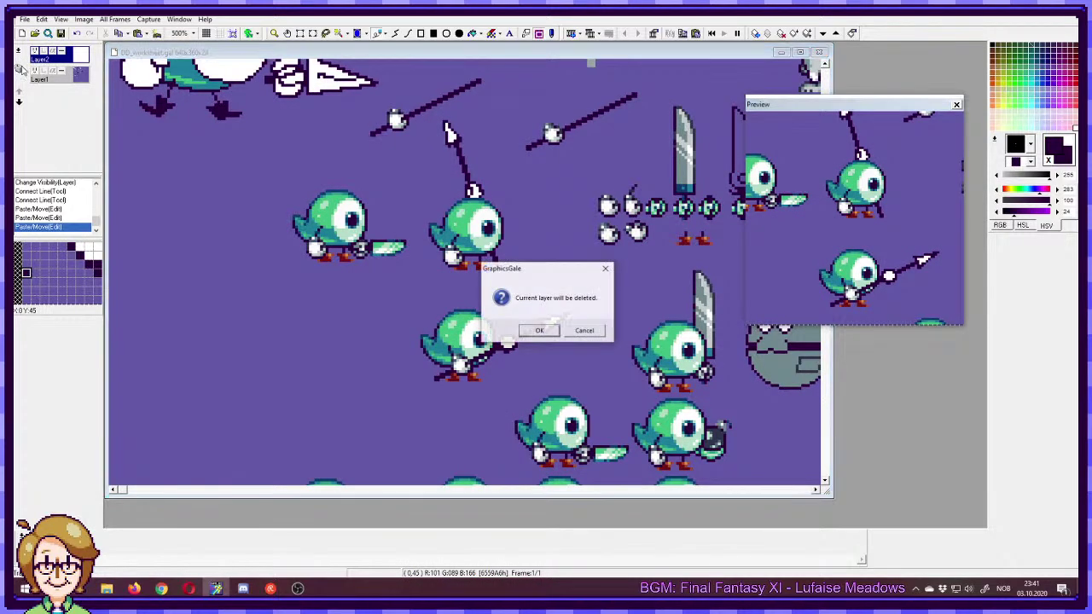
pyautogui.click(537, 329)
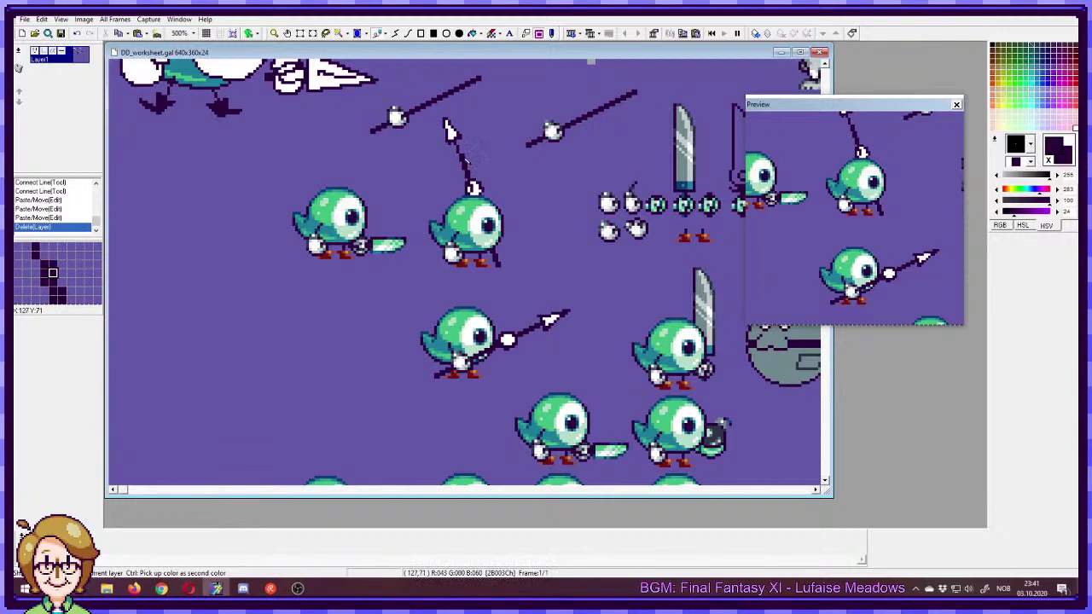
# - Refine the upper spear shaft's edge pixels with the dark outline colour and the background purple
pyautogui.click(467, 159)
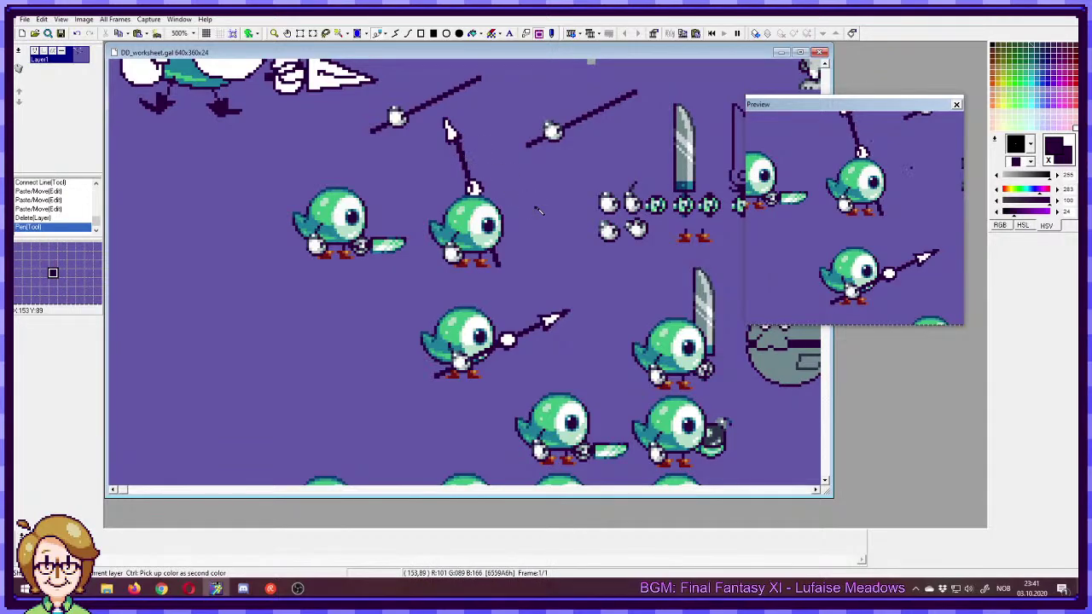
pyautogui.rightClick(471, 155)
pyautogui.click(466, 150)
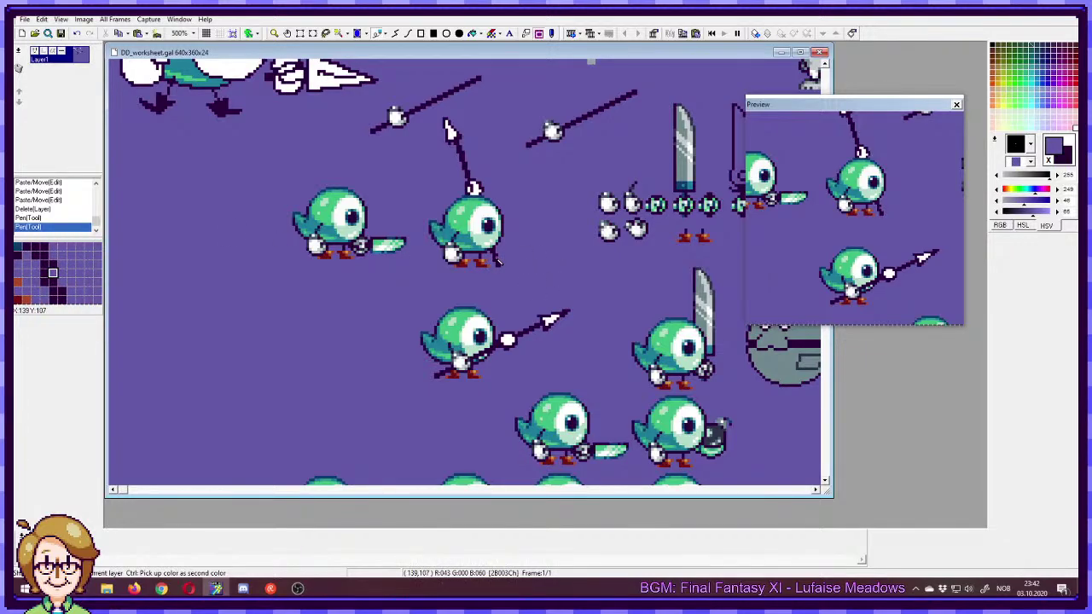
pyautogui.keyDown('ctrl'); pyautogui.click(500, 262); pyautogui.keyUp('ctrl')
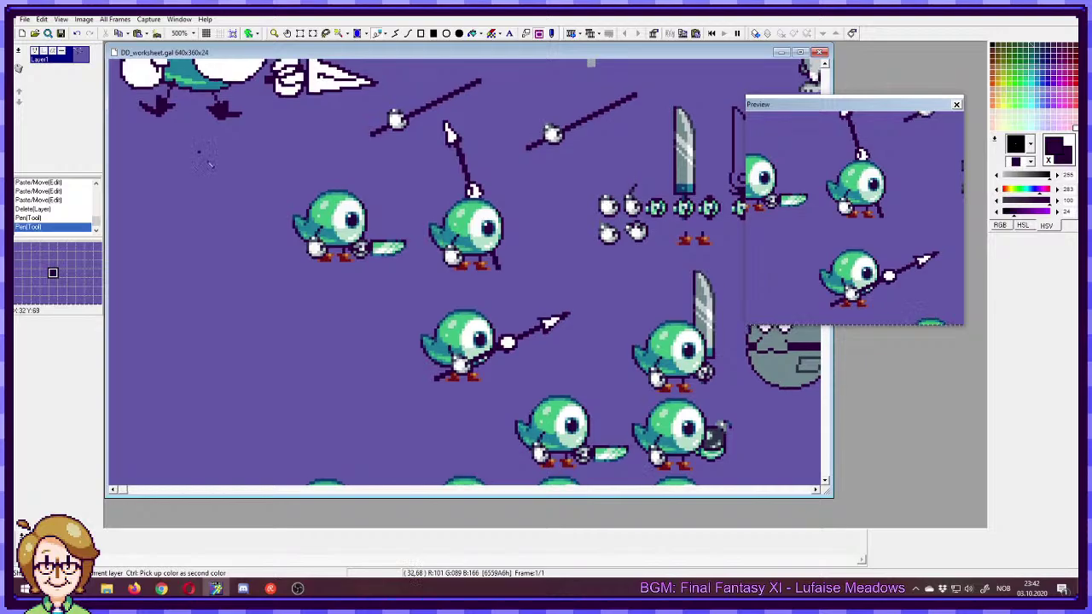
pyautogui.scroll(2, 209, 165)
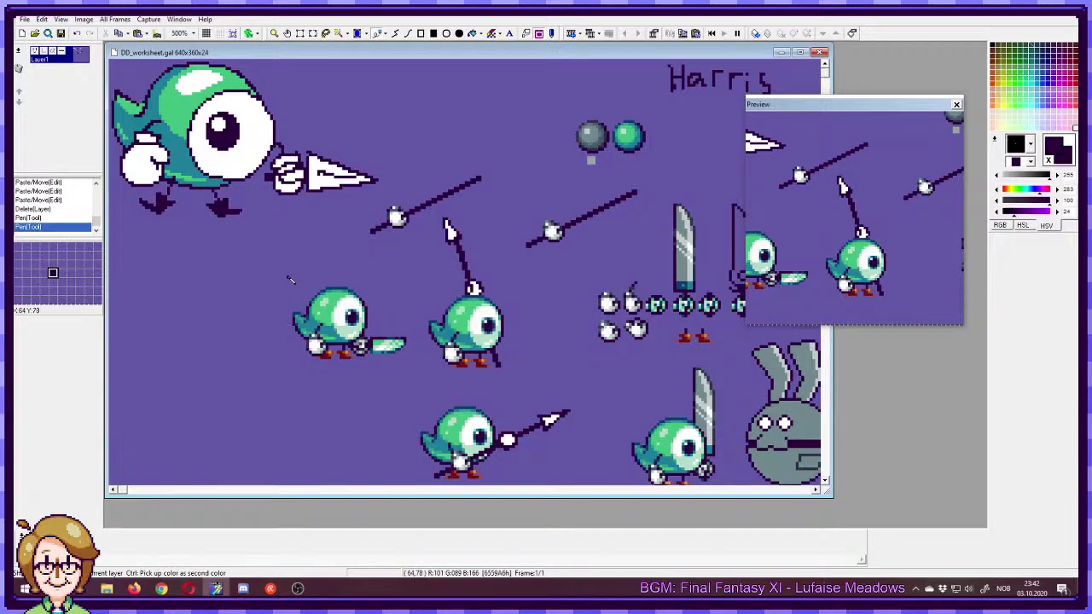
pyautogui.rightClick(374, 47)
pyautogui.click(358, 50)
pyautogui.rightClick(406, 51)
pyautogui.click(404, 51)
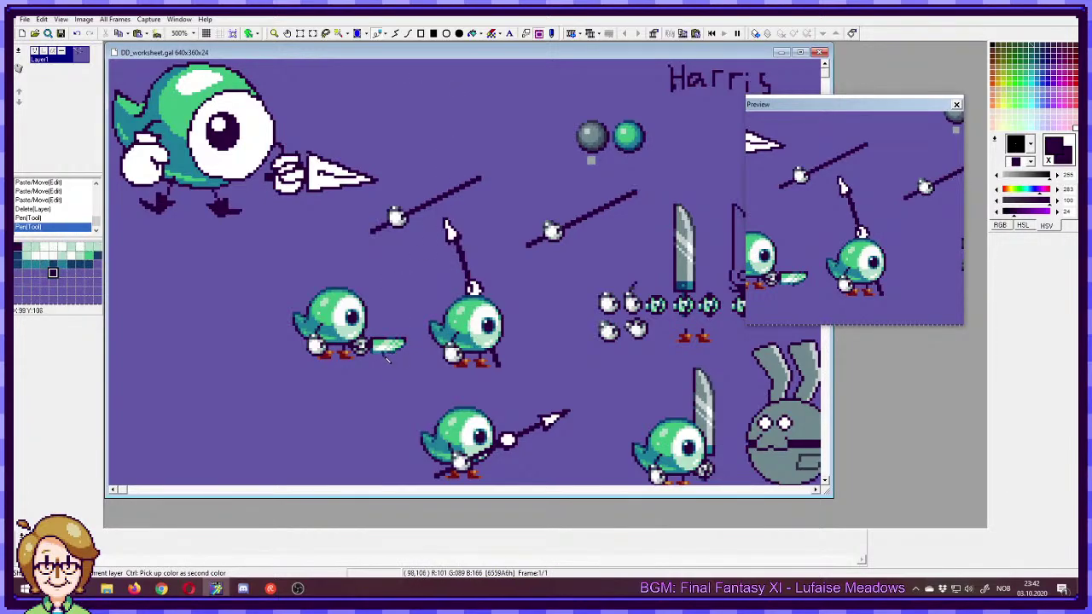
pyautogui.scroll(-2, 373, 331)
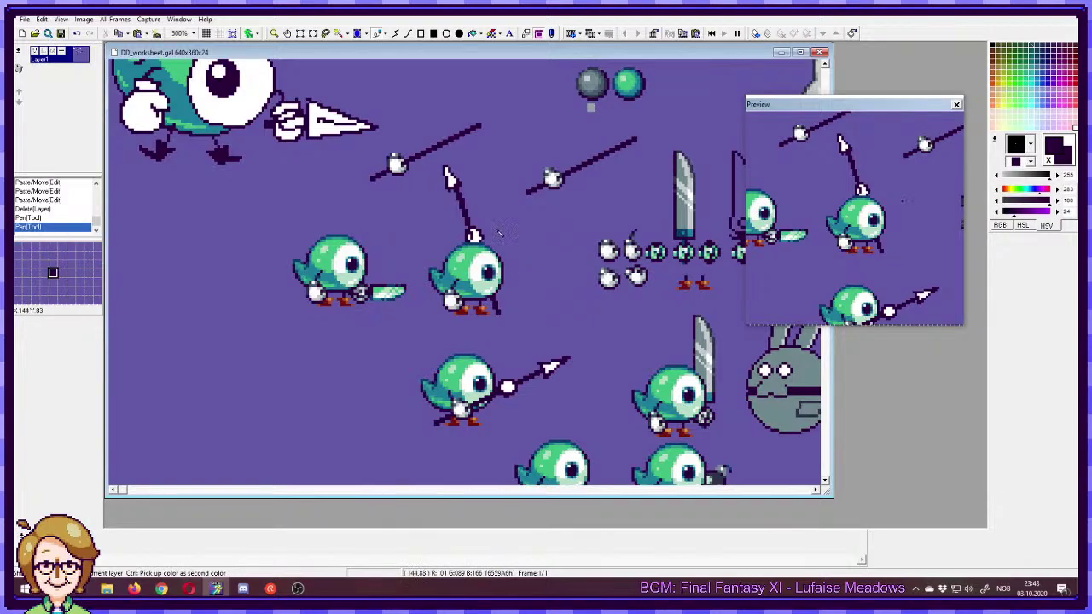
pyautogui.moveTo(531, 288); pyautogui.dragTo(513, 260)
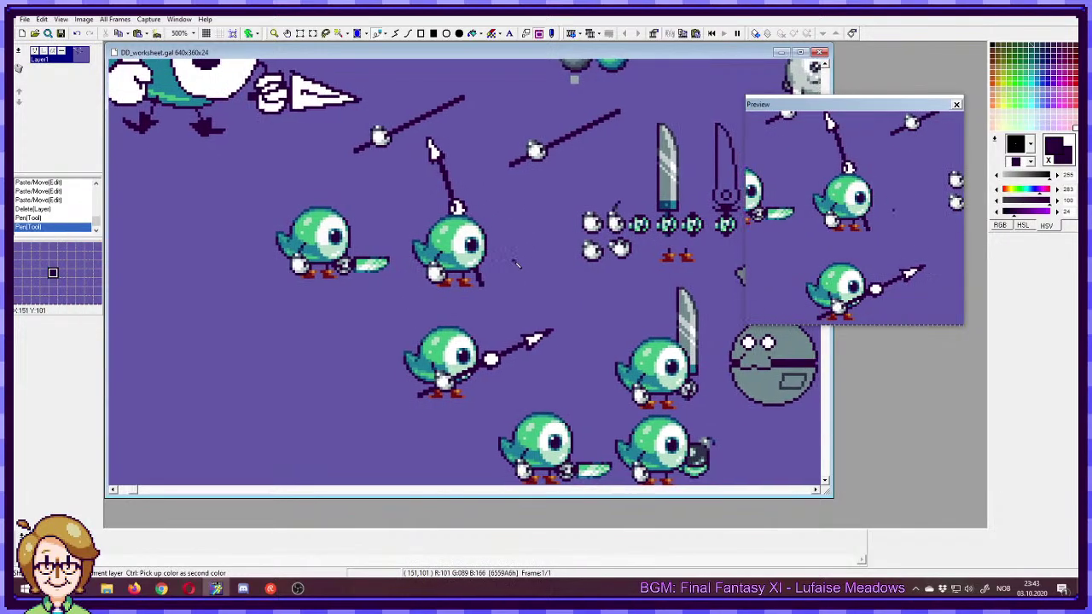
# - Try to reposition the bird raising the spear overhead with a rectangular selection, and undo the move
pyautogui.press('s')
pyautogui.moveTo(406, 133); pyautogui.dragTo(504, 292)
pyautogui.moveTo(500, 336); pyautogui.dragTo(517, 307)
pyautogui.moveTo(484, 200); pyautogui.dragTo(424, 263)
pyautogui.press('p')
pyautogui.hotkey('ctrl', 'z')
pyautogui.moveTo(480, 331); pyautogui.dragTo(536, 356)
pyautogui.scroll(1, 536, 357)
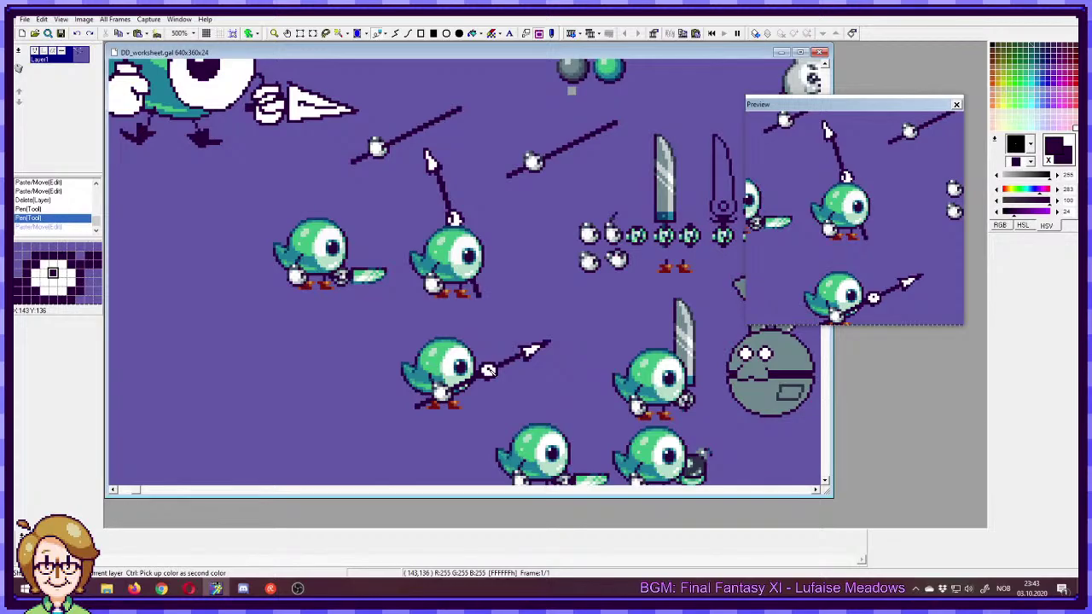
pyautogui.moveTo(488, 316); pyautogui.dragTo(563, 250)
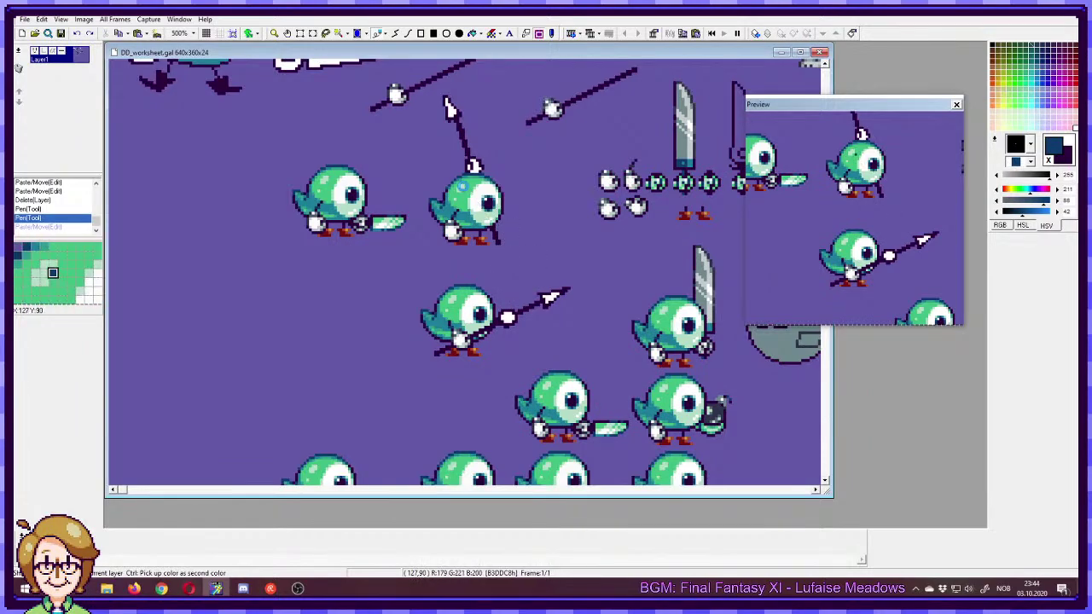
pyautogui.rightClick(504, 207)
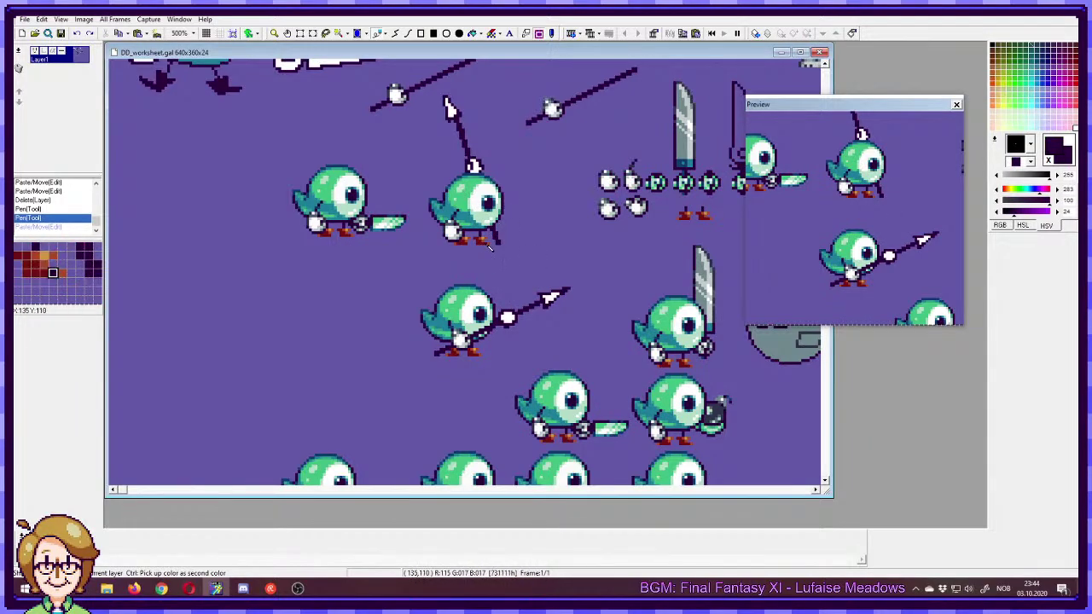
pyautogui.moveTo(499, 260); pyautogui.dragTo(437, 268)
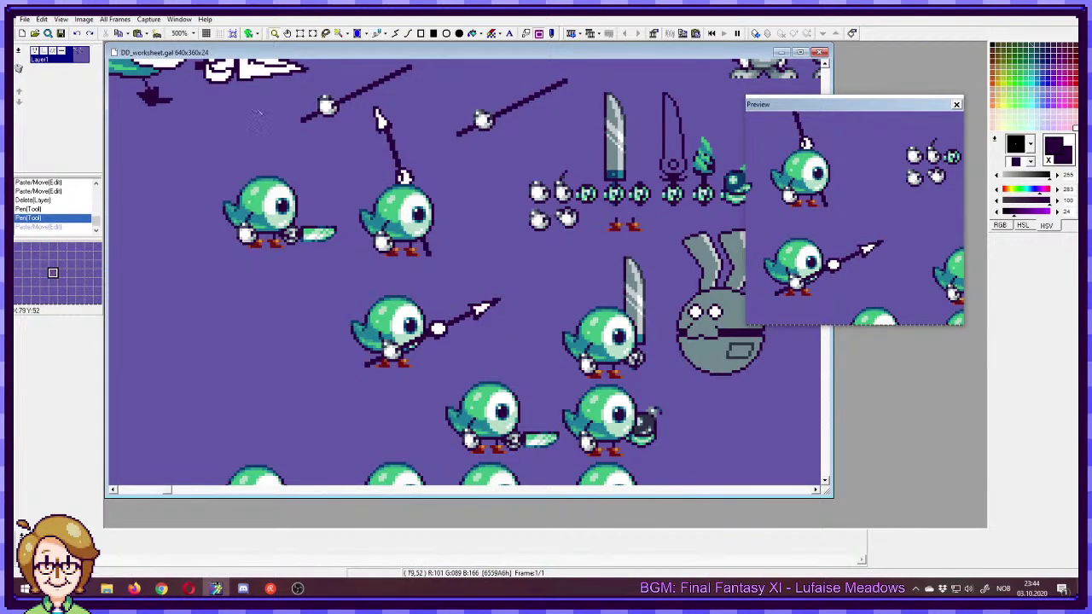
# - Draw a hollow minus sign in the dark outline colour just above the bird holding the knife
pyautogui.scroll(1, 228, 170)
pyautogui.scroll(1, 290, 165)
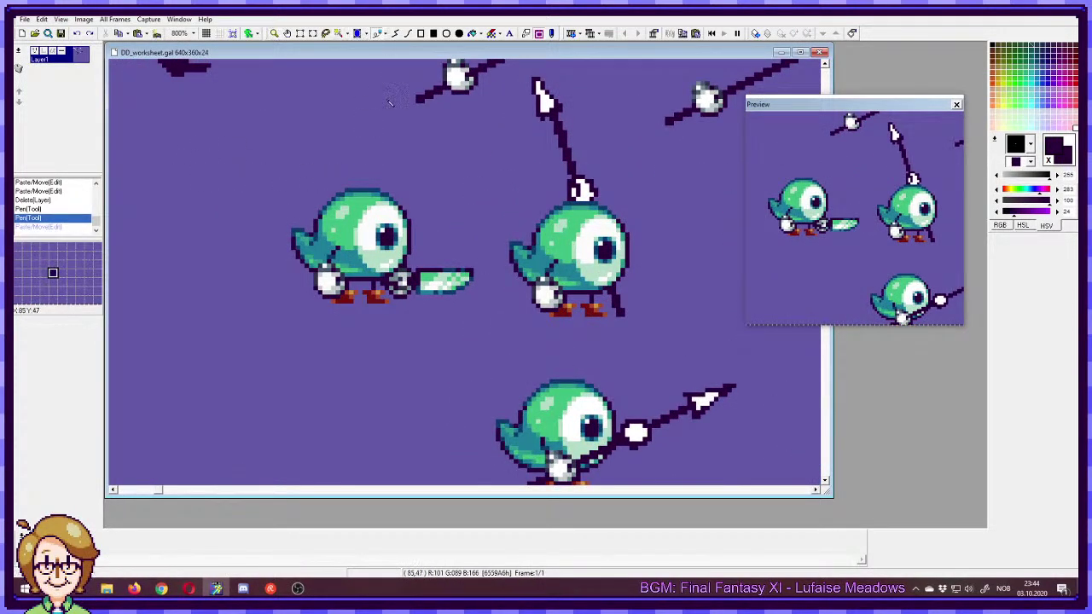
pyautogui.moveTo(429, 180); pyautogui.dragTo(438, 234)
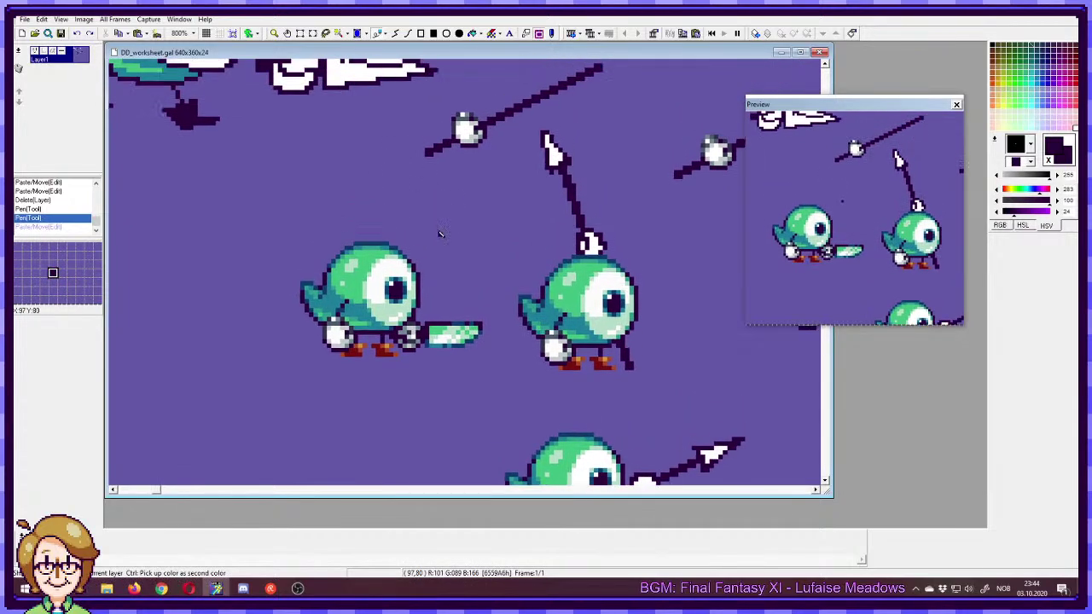
pyautogui.click(430, 227)
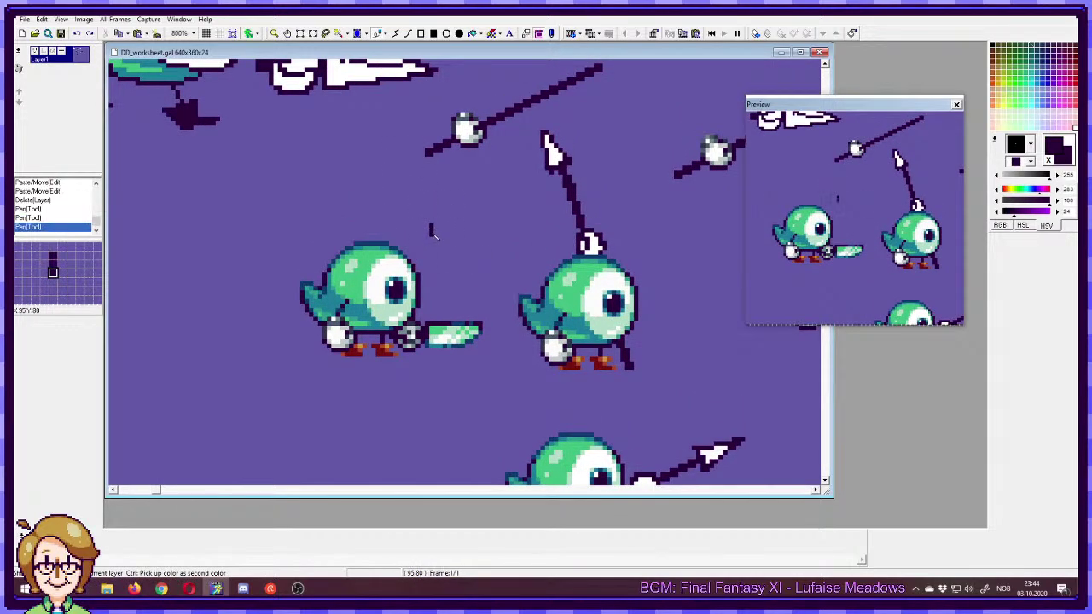
pyautogui.hotkey('ctrl', 'z')
pyautogui.moveTo(426, 231)
pyautogui.mouseDown()
pyautogui.moveTo(430, 222)
pyautogui.moveTo(457, 239)
pyautogui.moveTo(463, 231)
pyautogui.mouseUp()
pyautogui.keyDown('shift'); pyautogui.click(454, 222); pyautogui.keyUp('shift')
pyautogui.click(459, 221)
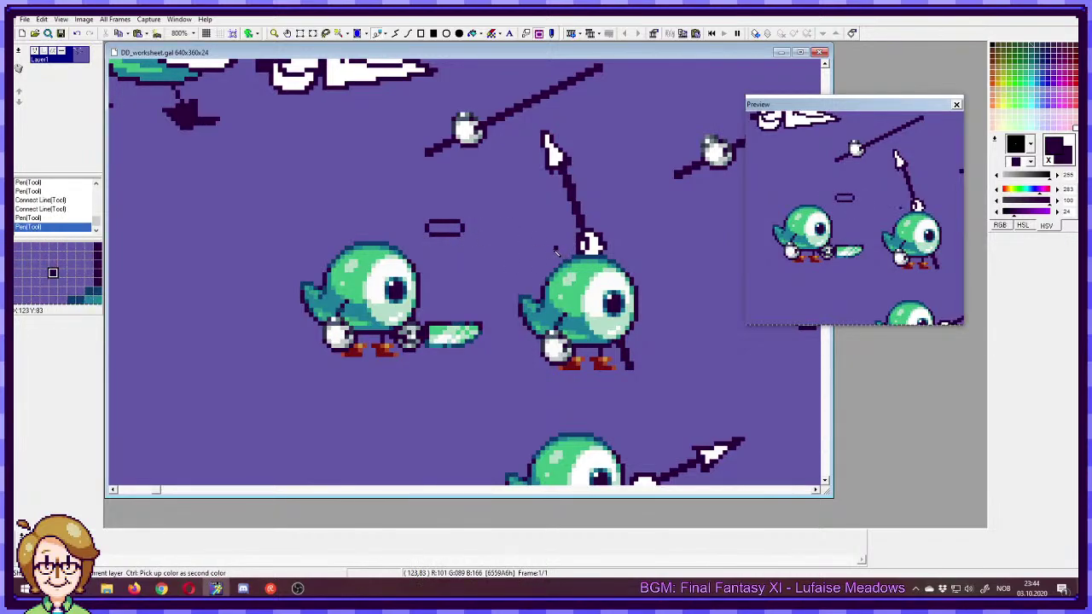
# - Draw the hooked flag and inner stem edge of a digit 1 outline beside the minus sign, erasing stray pixels with background purple
pyautogui.click(480, 194)
pyautogui.moveTo(477, 196); pyautogui.dragTo(477, 200)
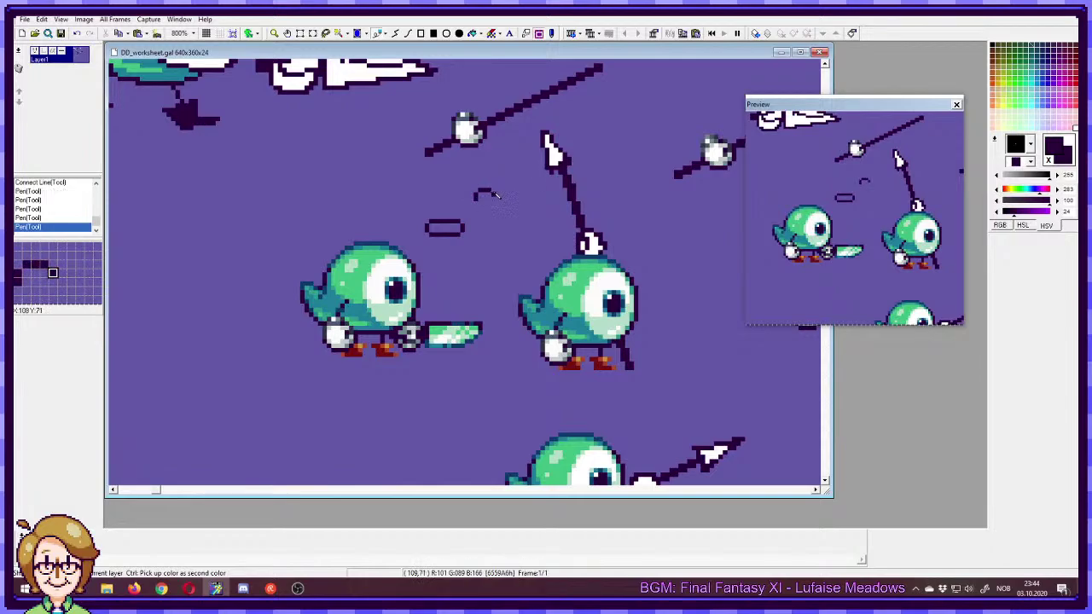
pyautogui.keyDown('shift'); pyautogui.click(493, 227); pyautogui.keyUp('shift')
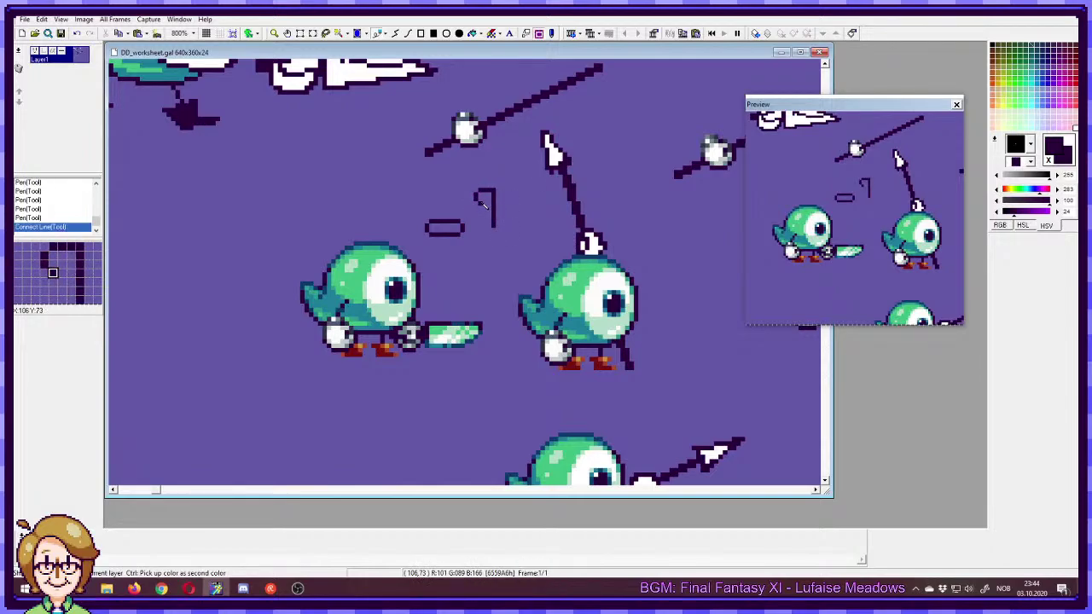
pyautogui.moveTo(484, 185); pyautogui.dragTo(495, 229)
pyautogui.rightClick(489, 194)
pyautogui.click(489, 190)
pyautogui.rightClick(477, 199)
pyautogui.click(480, 204)
pyautogui.rightClick(498, 198)
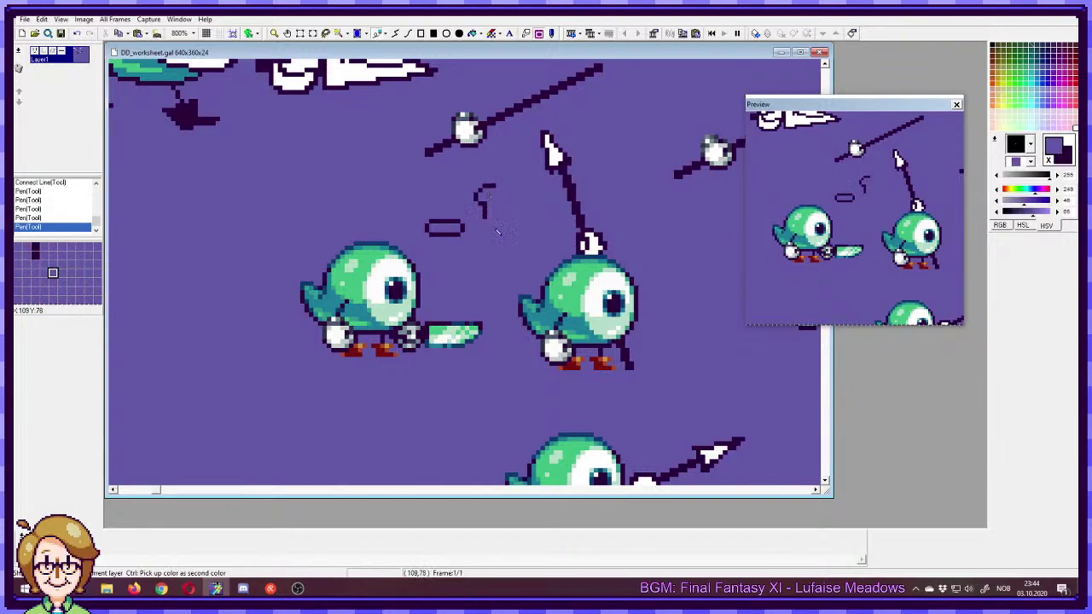
# - Complete the digit 1's rounded top and draw both long vertical edges of its stem in the dark outline colour
pyautogui.rightClick(490, 185)
pyautogui.click(498, 190)
pyautogui.keyDown('shift'); pyautogui.click(498, 238); pyautogui.keyUp('shift')
pyautogui.keyDown('shift'); pyautogui.click(488, 240); pyautogui.keyUp('shift')
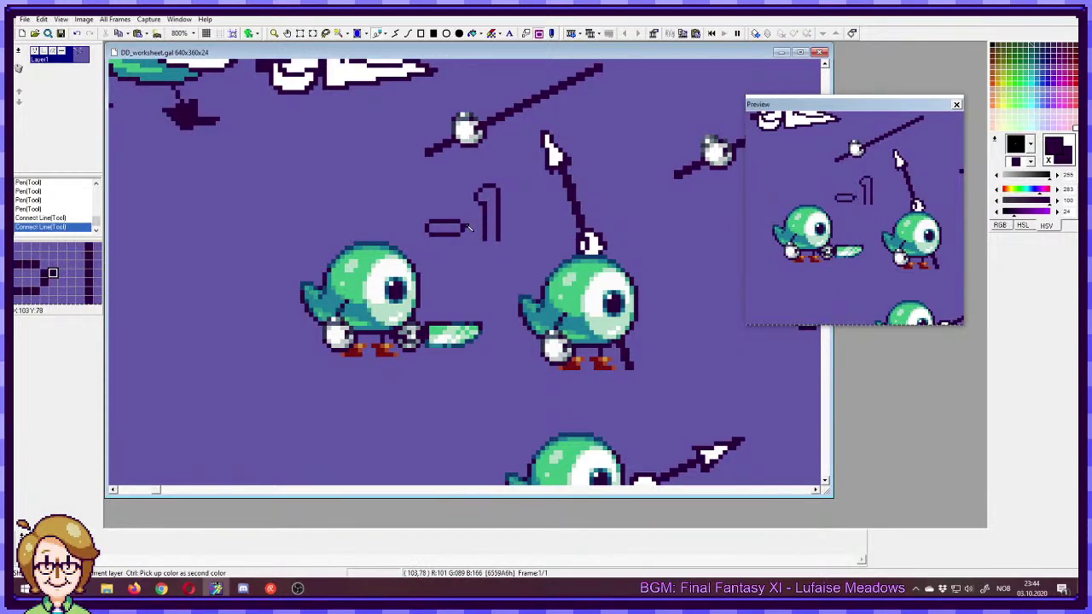
# - Move the hollow minus sign two pixels up and one pixel closer to the digit 1
pyautogui.press('s')
pyautogui.moveTo(425, 219); pyautogui.dragTo(446, 225)
pyautogui.press('d')
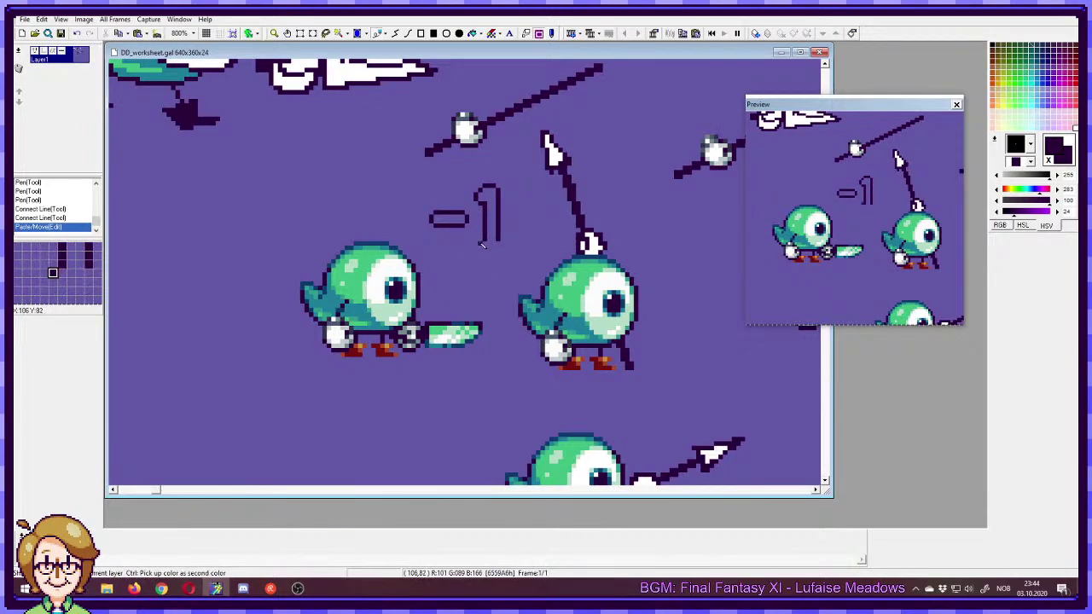
# - Close the digit 1's outline with a wider foot and flood-fill the 1 and the minus sign with the bird's green
pyautogui.moveTo(481, 245)
pyautogui.mouseDown()
pyautogui.moveTo(503, 250)
pyautogui.moveTo(492, 256)
pyautogui.mouseUp()
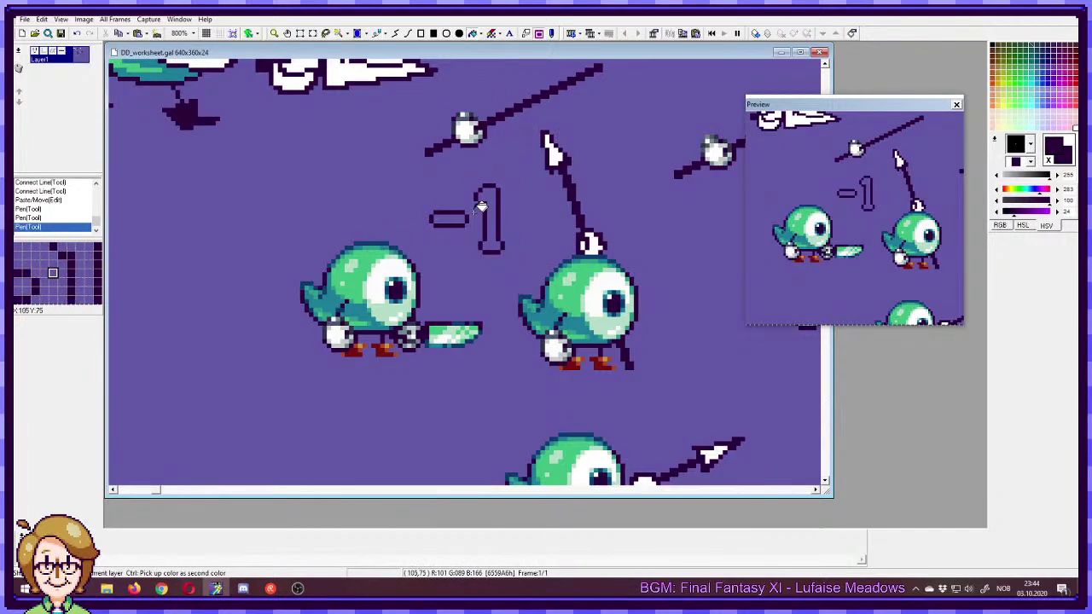
pyautogui.rightClick(377, 249)
pyautogui.click(494, 197)
pyautogui.rightClick(450, 219)
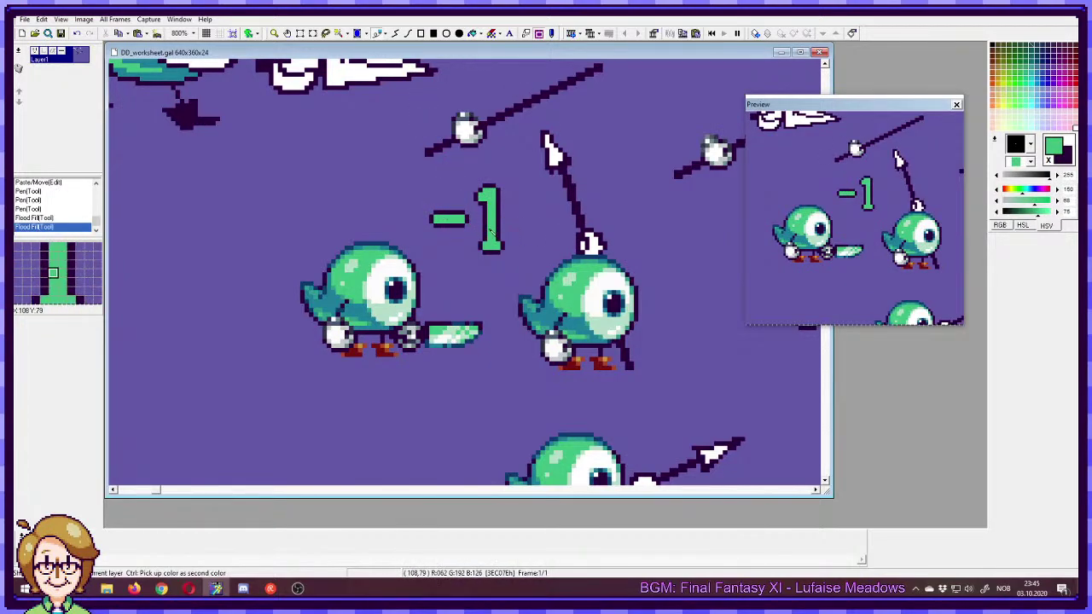
# - Shorten the digit 1 by moving its foot up one pixel
pyautogui.moveTo(463, 232); pyautogui.dragTo(487, 249)
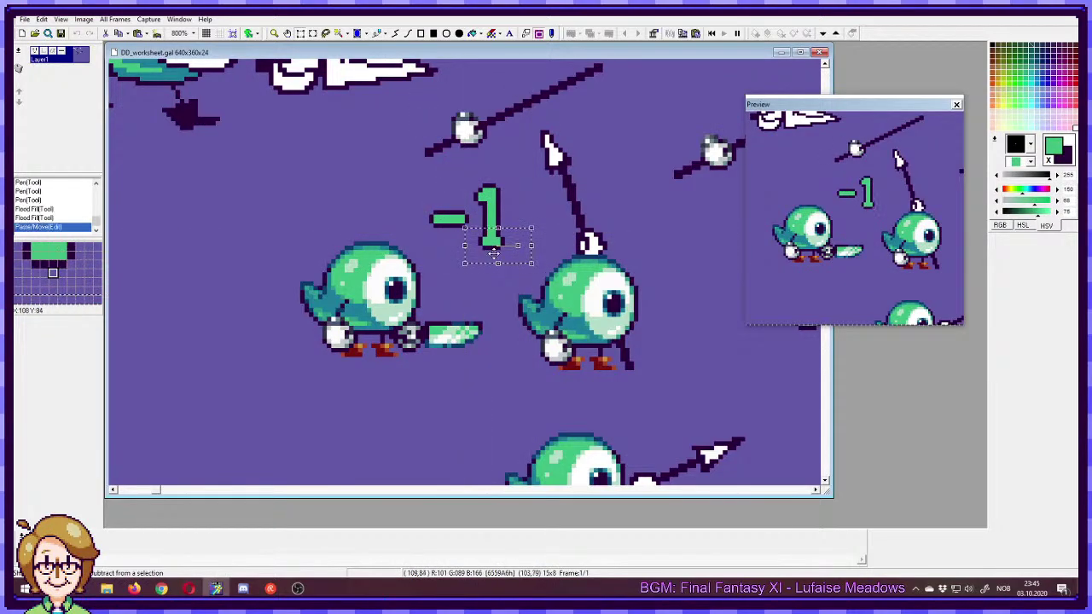
pyautogui.press('p')
# - Measure the green -1 and its digit with rectangular selections
pyautogui.moveTo(421, 175); pyautogui.dragTo(513, 254)
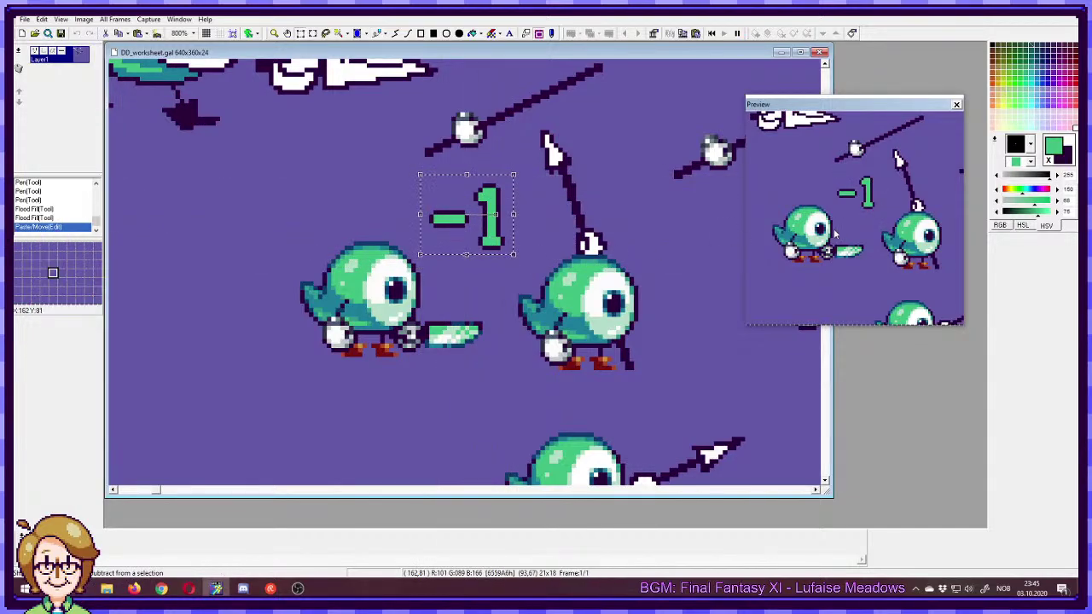
pyautogui.press('p')
pyautogui.moveTo(475, 186); pyautogui.dragTo(505, 250)
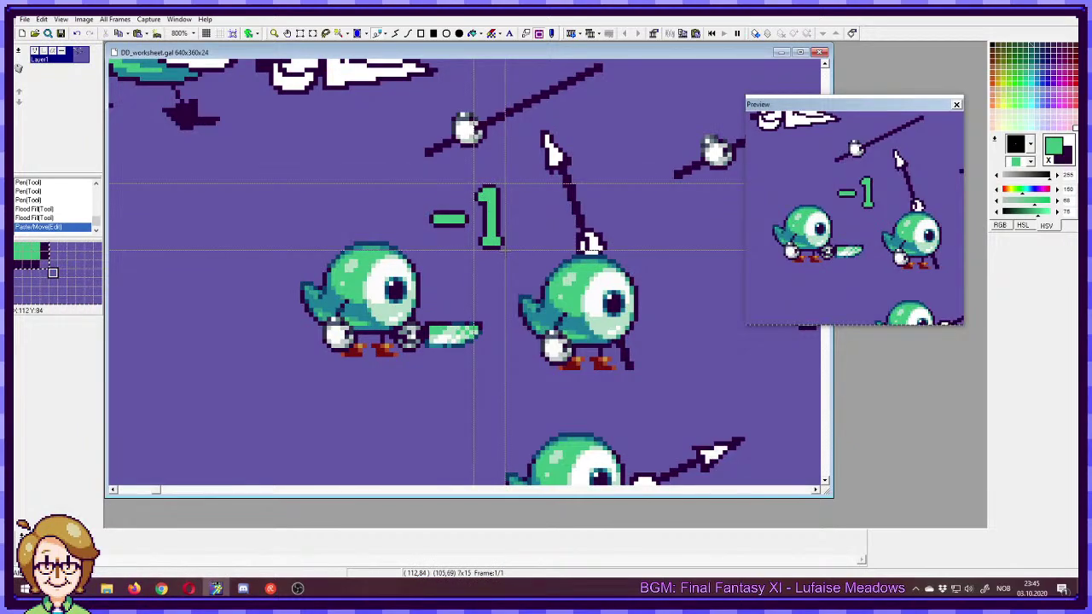
pyautogui.moveTo(505, 250); pyautogui.dragTo(505, 254)
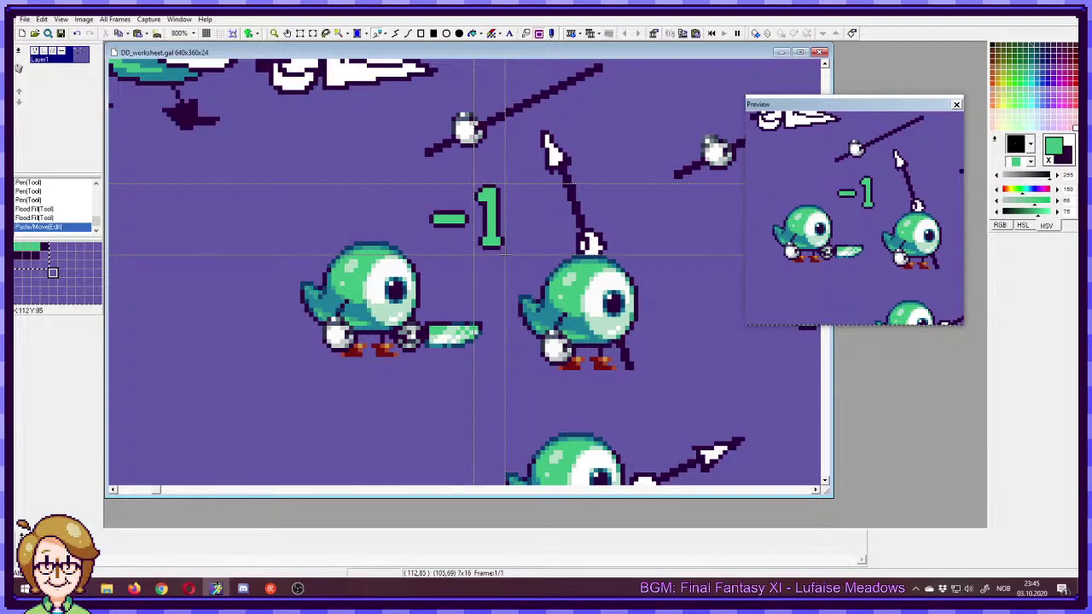
pyautogui.moveTo(505, 254); pyautogui.dragTo(506, 254)
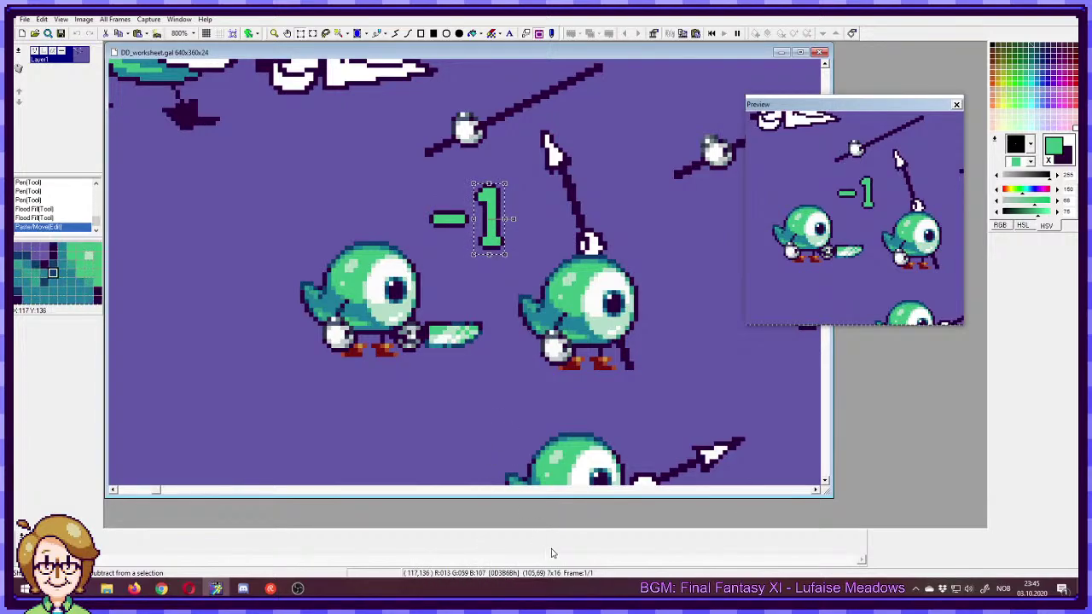
pyautogui.click(517, 248)
pyautogui.moveTo(474, 184); pyautogui.dragTo(506, 253)
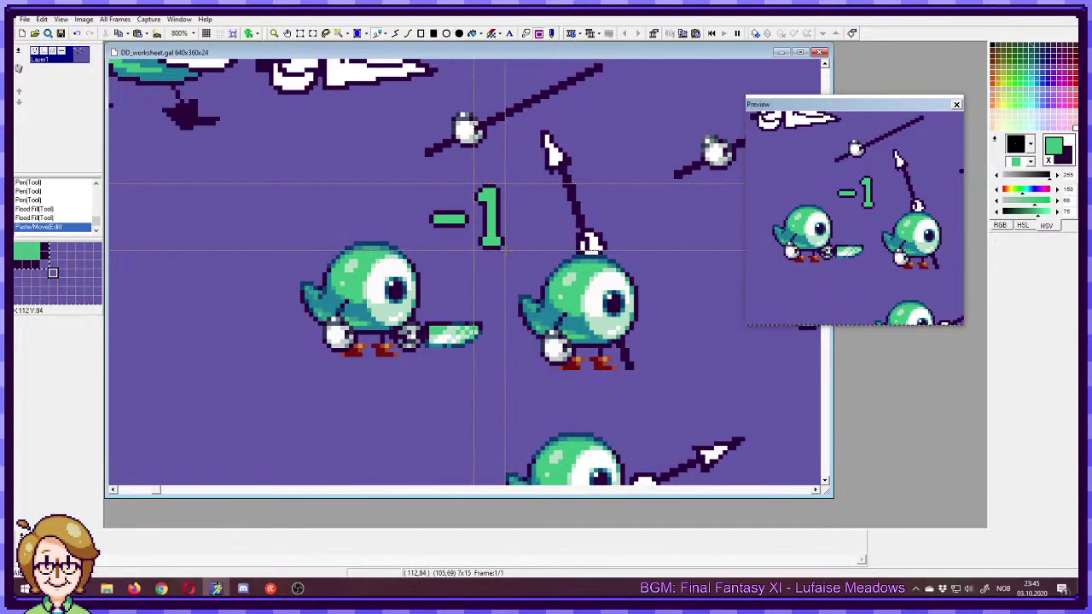
# - Try reshaping the digit 1 with its foot one pixel lower, patching the stem with green and dark outline pixels
pyautogui.moveTo(507, 250)
pyautogui.mouseDown()
pyautogui.moveTo(474, 254)
pyautogui.moveTo(489, 226)
pyautogui.mouseUp()
pyautogui.rightClick(510, 254)
pyautogui.press('p')
pyautogui.rightClick(485, 230)
pyautogui.click(484, 226)
pyautogui.click(499, 226)
pyautogui.rightClick(494, 231)
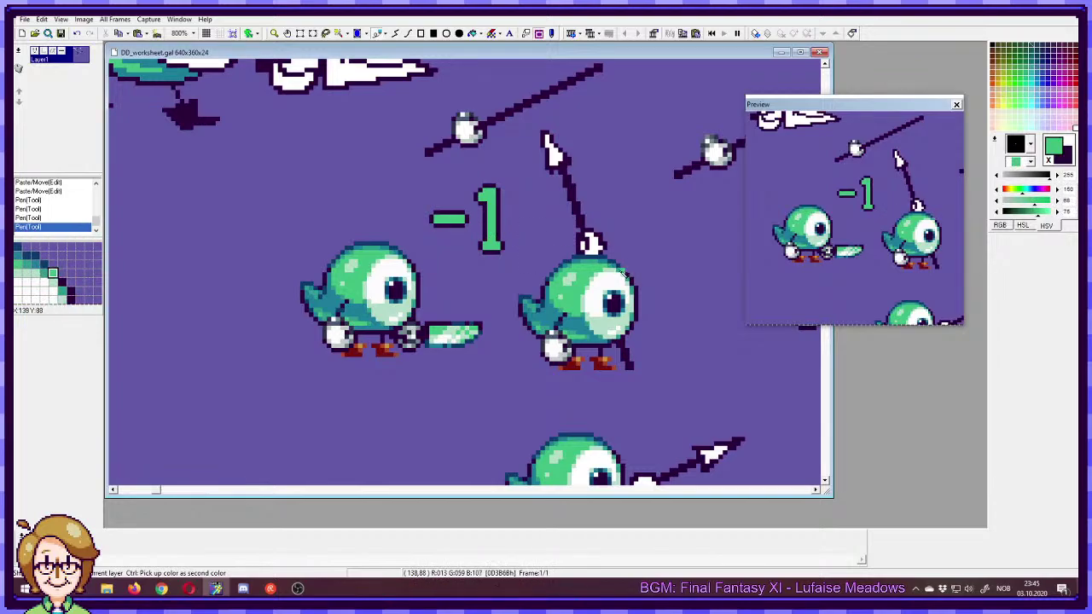
# - Undo the digit 1's lengthening and the pixel patches on its stem
pyautogui.hotkey('ctrl', 'z')
pyautogui.hotkey('ctrl', 'z')
pyautogui.hotkey('ctrl', 'z')
pyautogui.hotkey('ctrl', 'z')
pyautogui.hotkey('ctrl', 'z')
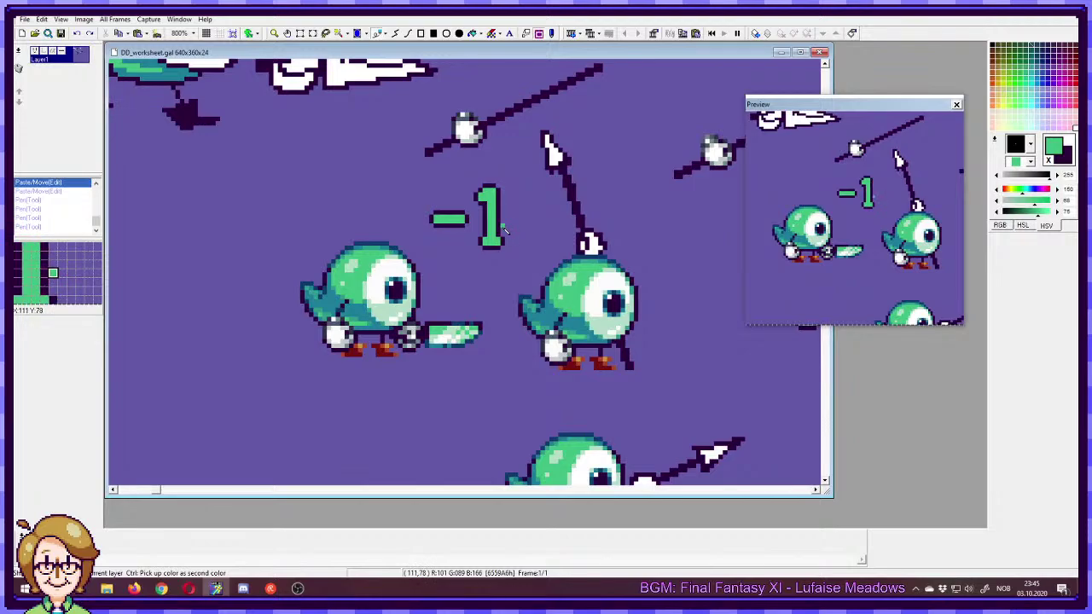
# - Show an 8x8 custom grid over the worksheet to check the -1's proportions, and hide it again
pyautogui.rightClick(427, 201)
pyautogui.click(226, 34)
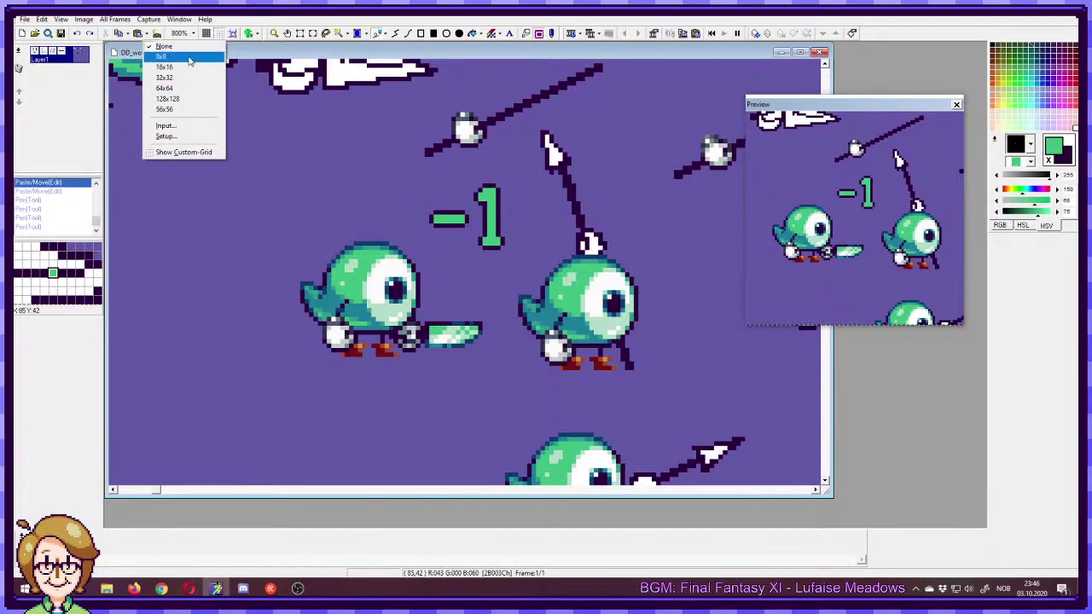
pyautogui.click(161, 56)
pyautogui.click(158, 33)
pyautogui.click(184, 153)
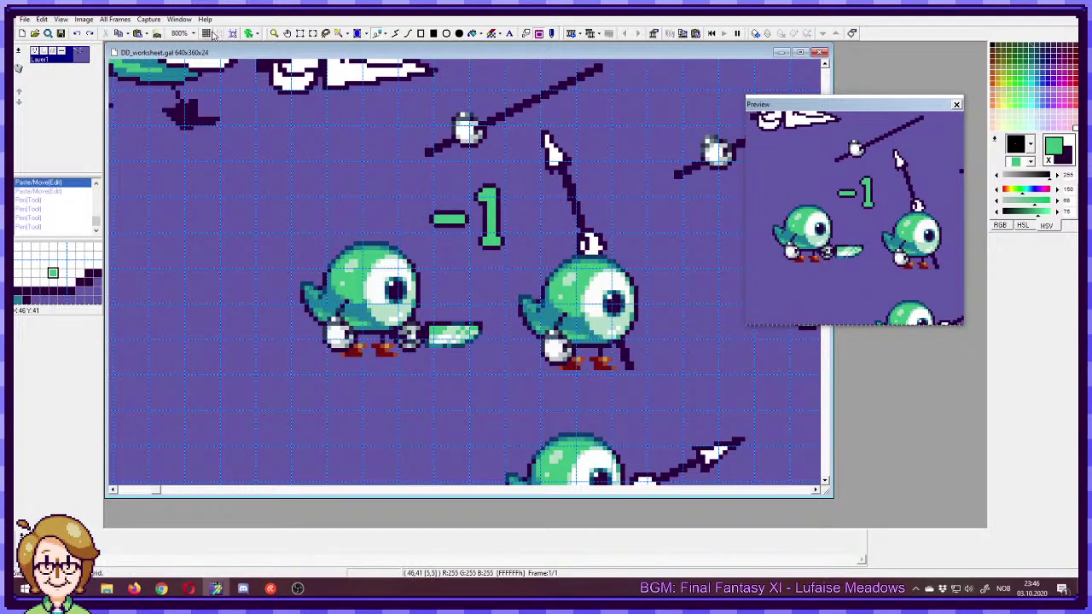
pyautogui.click(155, 23)
pyautogui.click(153, 23)
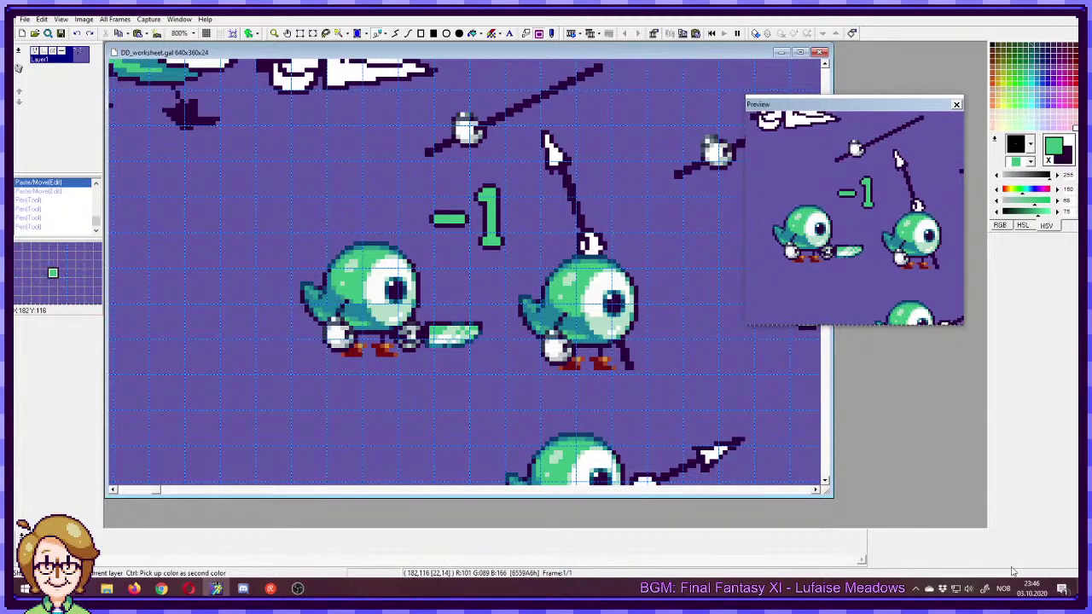
pyautogui.click(220, 33)
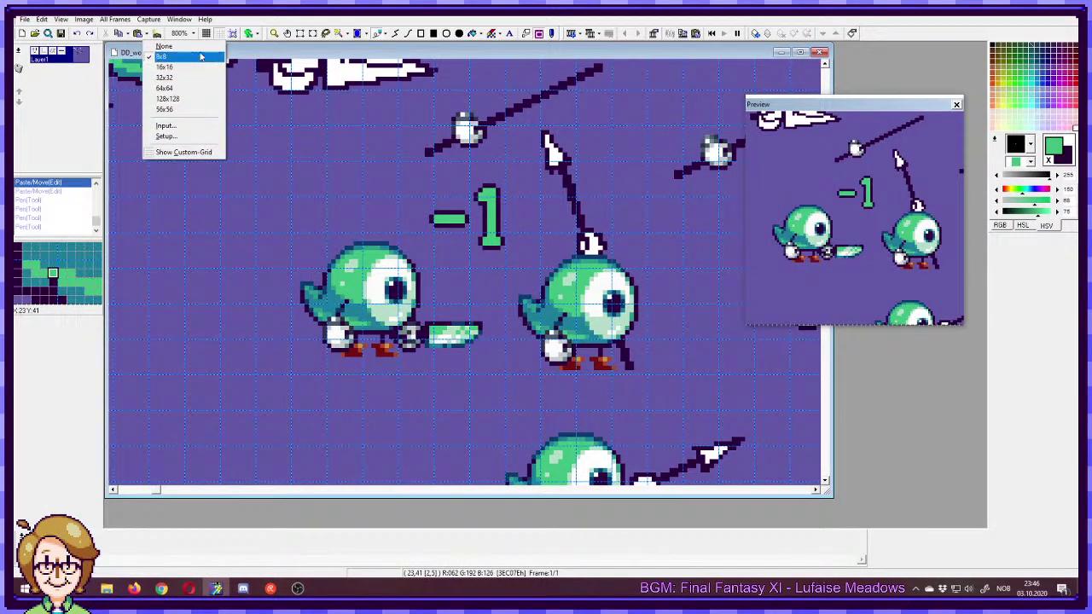
pyautogui.click(184, 151)
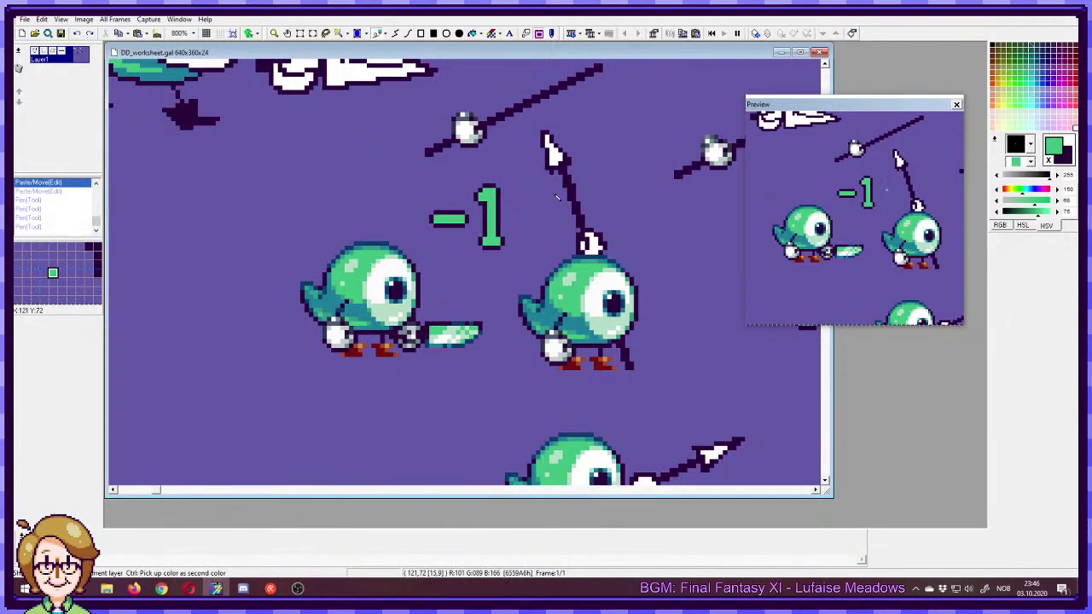
# - Move the digit 1's foot up one pixel and shift the minus sign one pixel up and one pixel closer to it
pyautogui.moveTo(474, 232); pyautogui.dragTo(503, 242)
pyautogui.rightClick(503, 243)
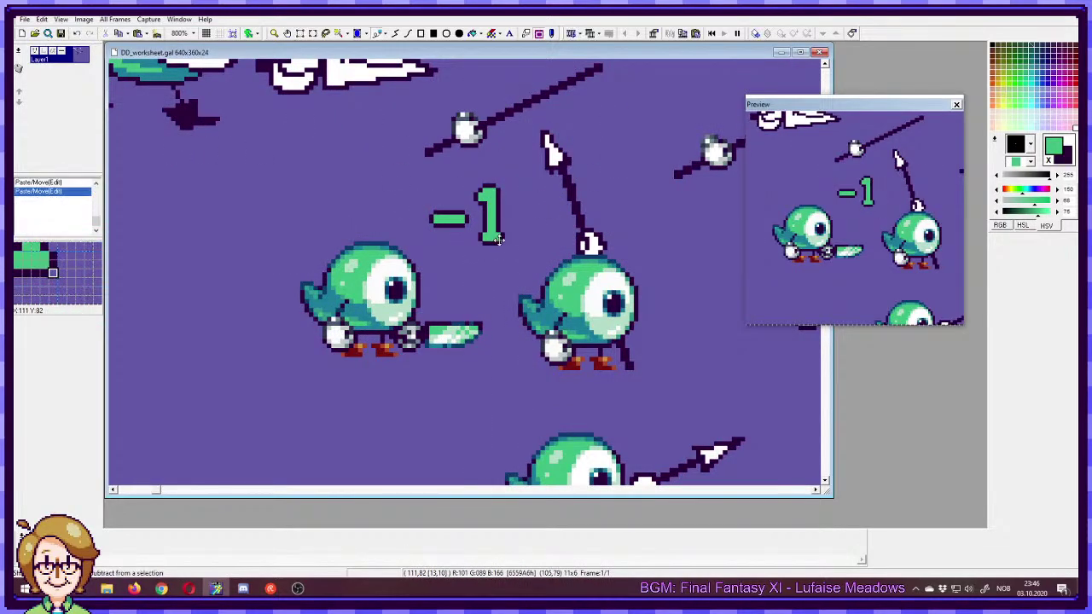
pyautogui.moveTo(425, 193); pyautogui.dragTo(451, 217)
pyautogui.press('p')
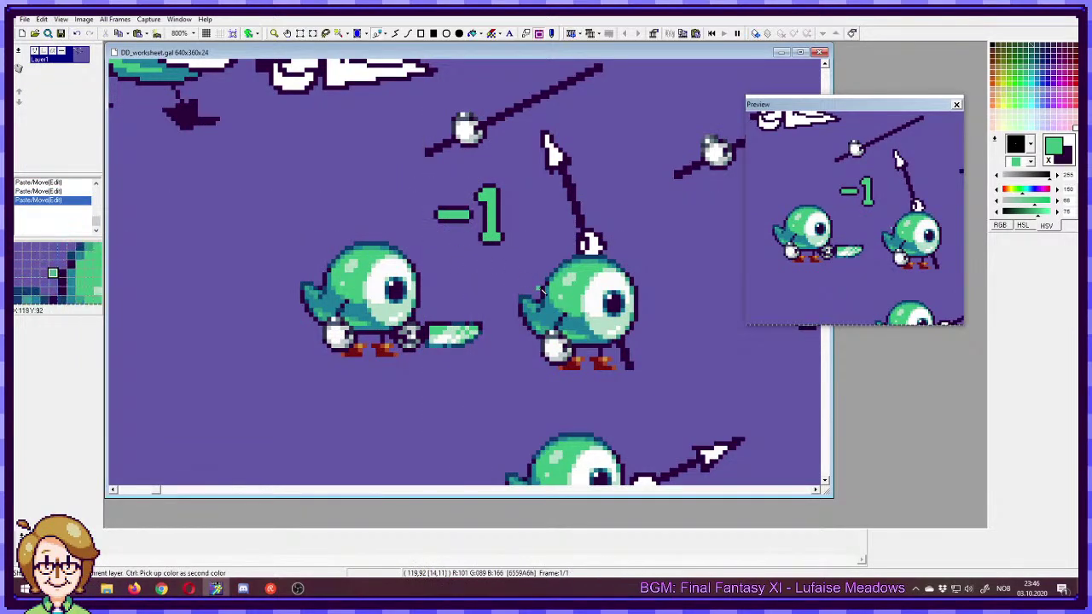
# - Draw a white outline around the minus sign and shift it one pixel away from the digit 1
pyautogui.moveTo(424, 193); pyautogui.dragTo(458, 232)
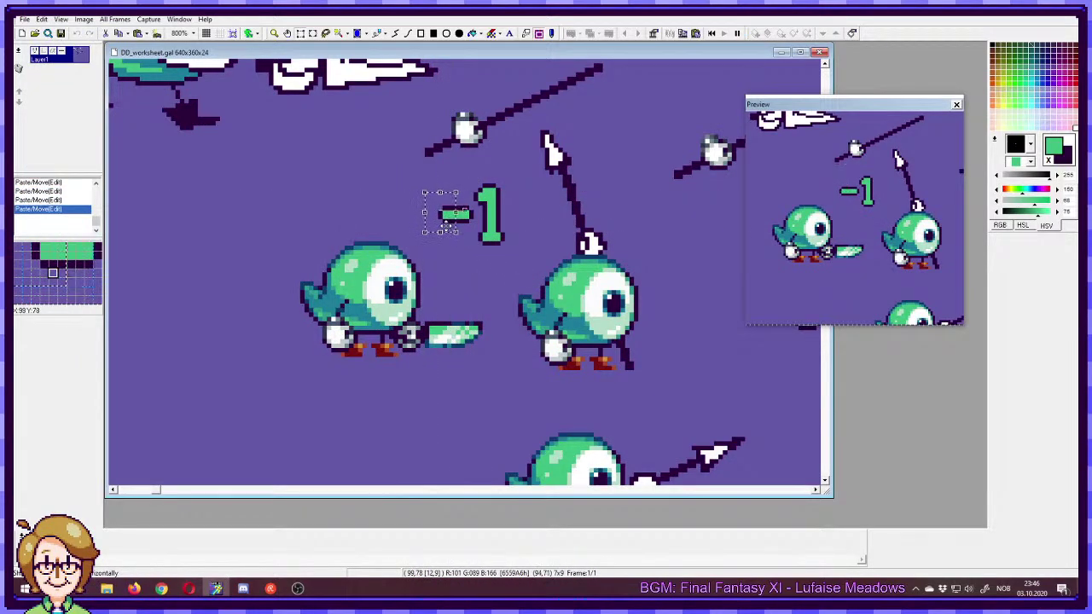
pyautogui.click(477, 213)
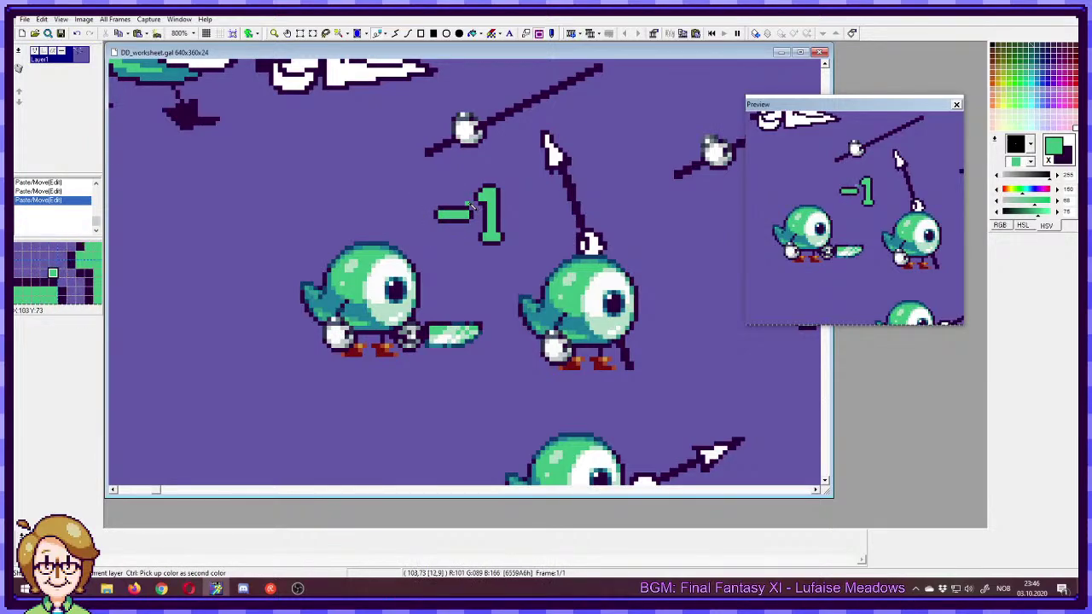
pyautogui.rightClick(398, 271)
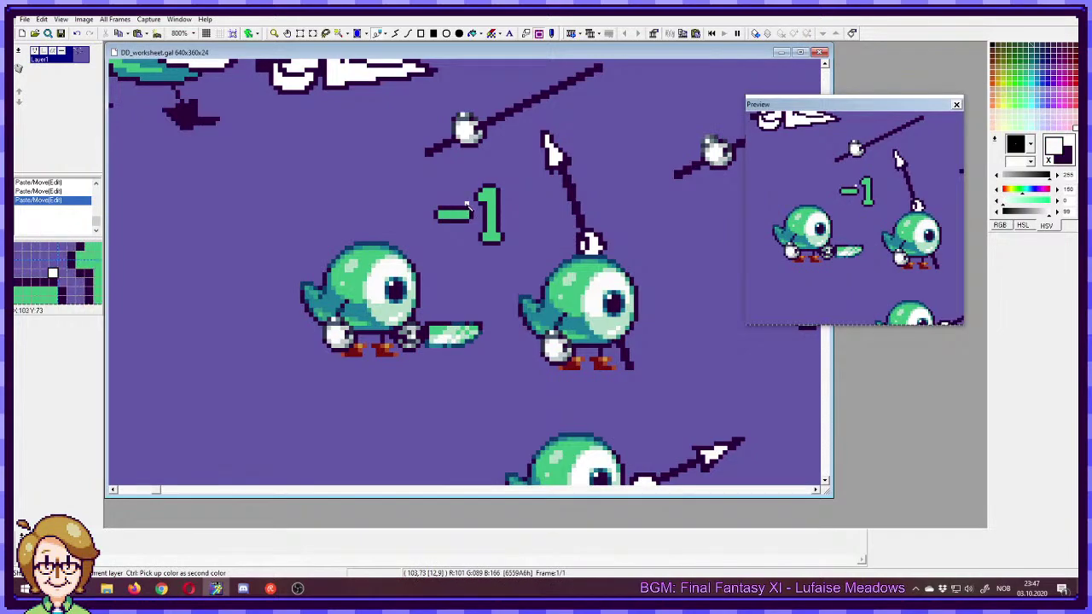
pyautogui.moveTo(468, 205)
pyautogui.mouseDown()
pyautogui.moveTo(437, 206)
pyautogui.moveTo(442, 226)
pyautogui.mouseUp()
pyautogui.click(433, 216)
pyautogui.keyDown('shift'); pyautogui.click(468, 226); pyautogui.keyUp('shift')
pyautogui.click(473, 222)
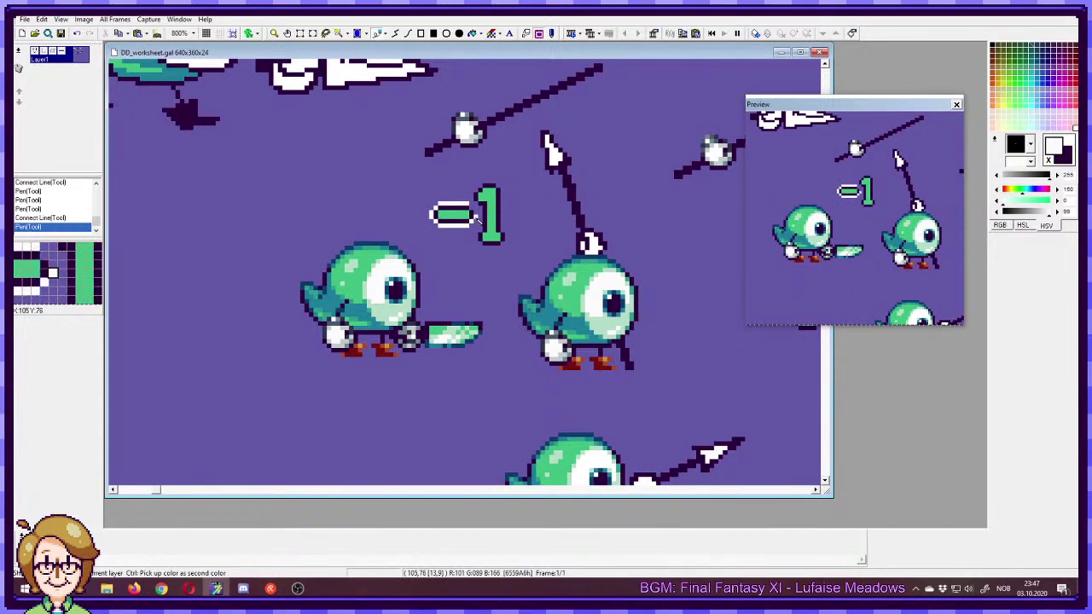
pyautogui.keyDown('shift'); pyautogui.click(477, 213); pyautogui.keyUp('shift')
pyautogui.click(473, 208)
pyautogui.moveTo(426, 199)
pyautogui.mouseDown()
pyautogui.moveTo(474, 237)
pyautogui.moveTo(452, 222)
pyautogui.moveTo(483, 220)
pyautogui.moveTo(477, 239)
pyautogui.moveTo(496, 250)
pyautogui.moveTo(508, 234)
pyautogui.mouseUp()
pyautogui.press('Left')
# - Draw a one-pixel white outline around the digit 1, stepping around its foot, stem and flag
pyautogui.rightClick(506, 229)
pyautogui.click(476, 239)
pyautogui.click(481, 244)
pyautogui.click(503, 244)
pyautogui.click(503, 230)
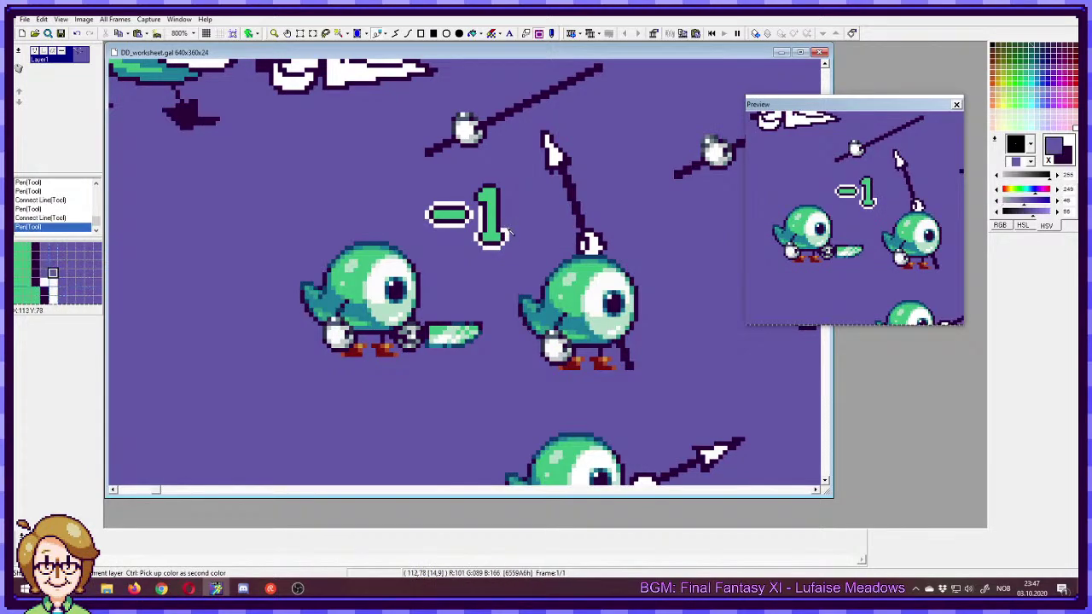
pyautogui.keyDown('shift'); pyautogui.click(506, 196); pyautogui.keyUp('shift')
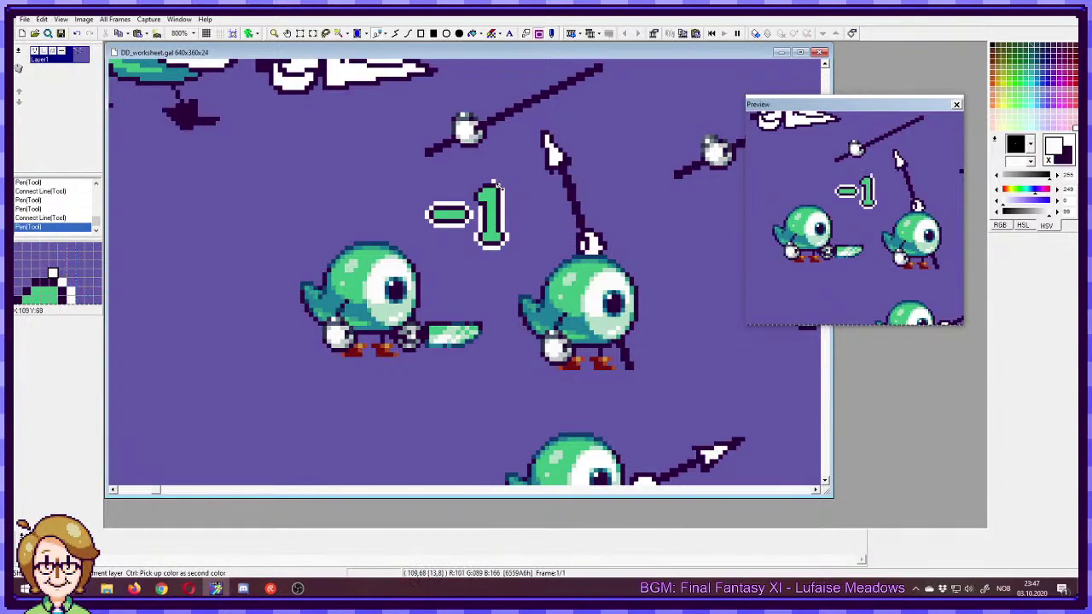
pyautogui.keyDown('shift'); pyautogui.click(472, 201); pyautogui.keyUp('shift')
pyautogui.click(476, 207)
pyautogui.keyDown('ctrl'); pyautogui.click(529, 258); pyautogui.keyUp('ctrl')
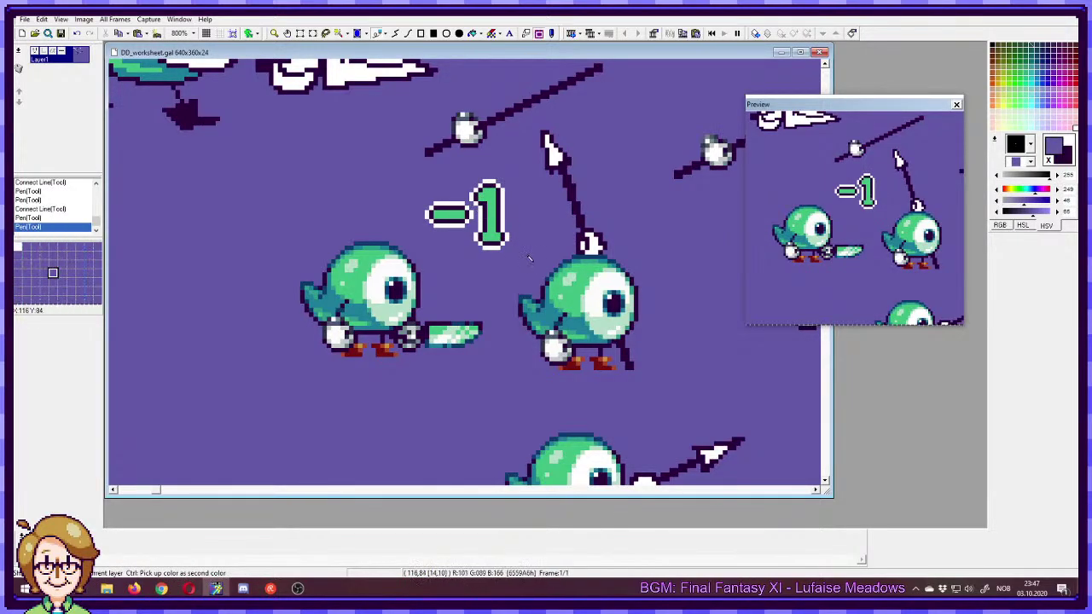
# - Shorten the white-outlined minus sign by one pixel, pulling its outer end closer to the digit 1
pyautogui.moveTo(415, 185); pyautogui.dragTo(453, 216)
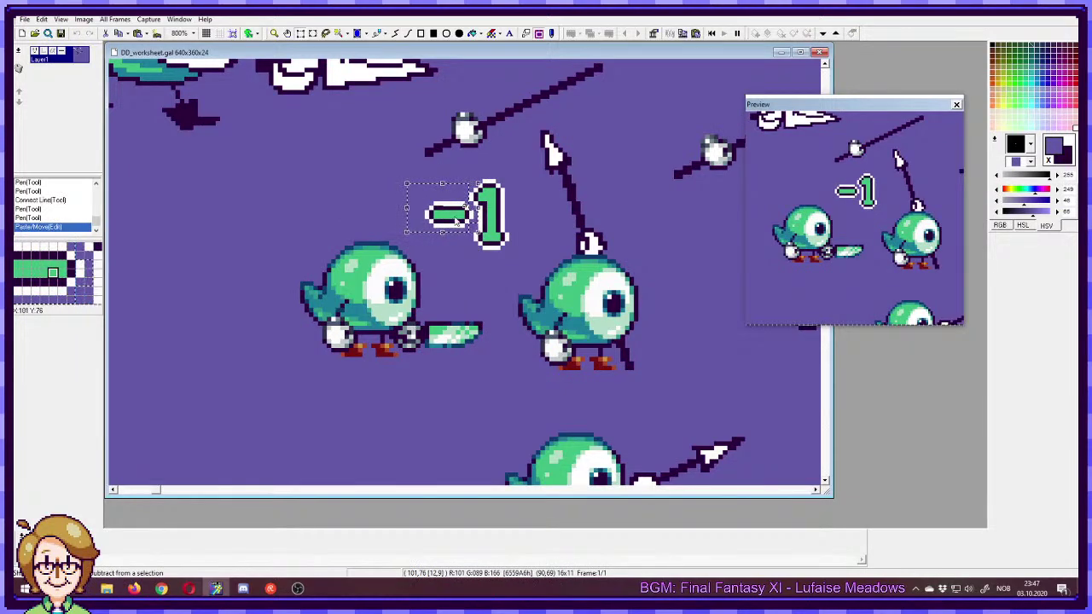
pyautogui.hotkey('ctrl', 'z')
pyautogui.moveTo(443, 230); pyautogui.dragTo(447, 224)
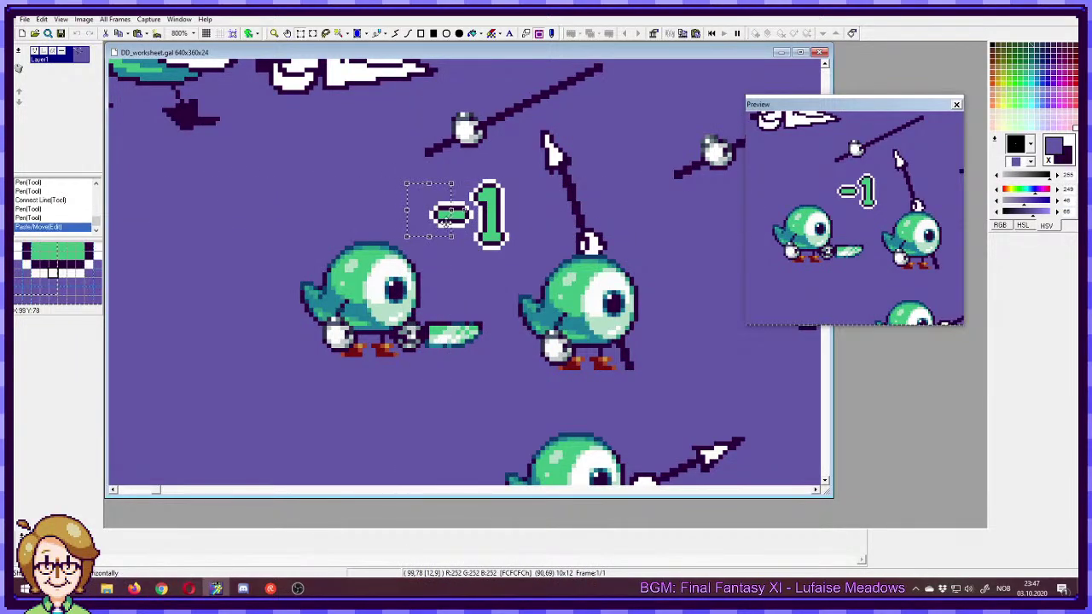
# - Try turning the minus sign into a plus by adding dark pixels above and below it and a green vertical bar
pyautogui.rightClick(448, 225)
pyautogui.keyDown('ctrl'); pyautogui.click(452, 211); pyautogui.keyUp('ctrl')
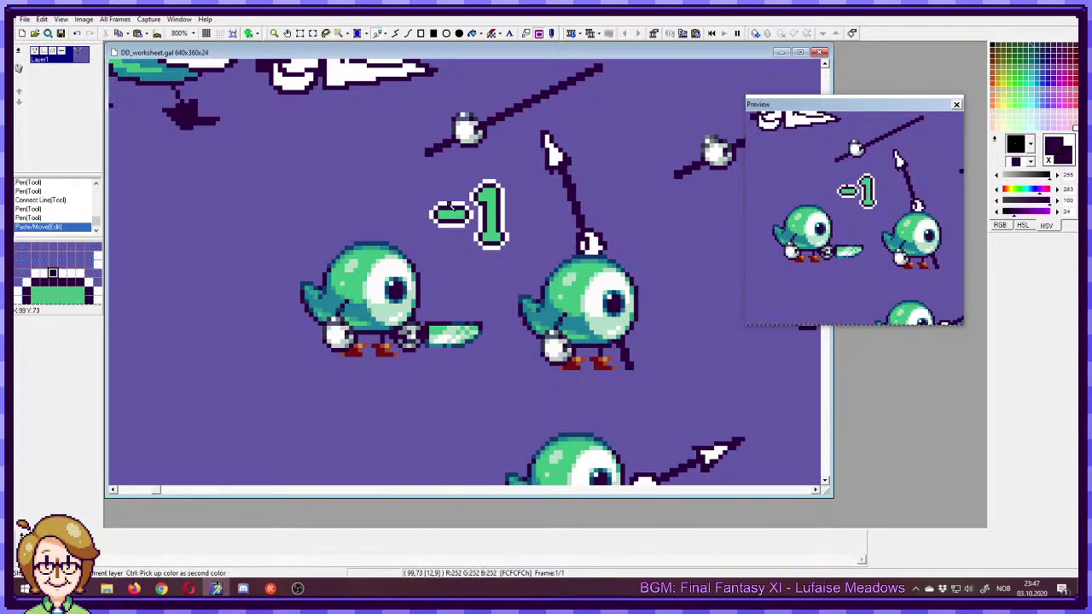
pyautogui.moveTo(445, 206); pyautogui.dragTo(455, 201)
pyautogui.click(446, 204)
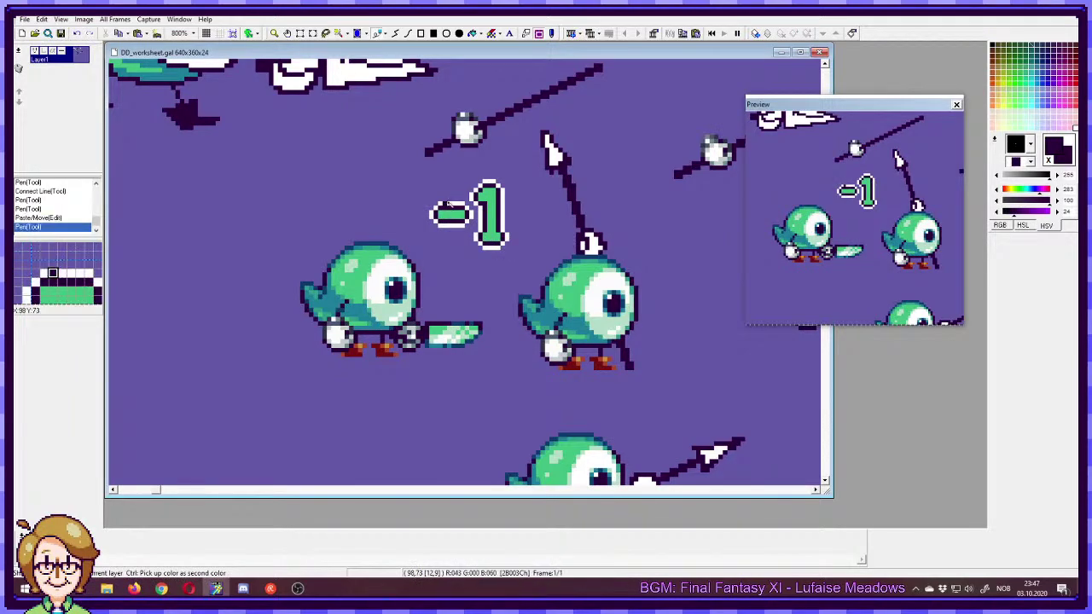
pyautogui.click(453, 203)
pyautogui.click(463, 204)
pyautogui.click(446, 226)
pyautogui.click(458, 227)
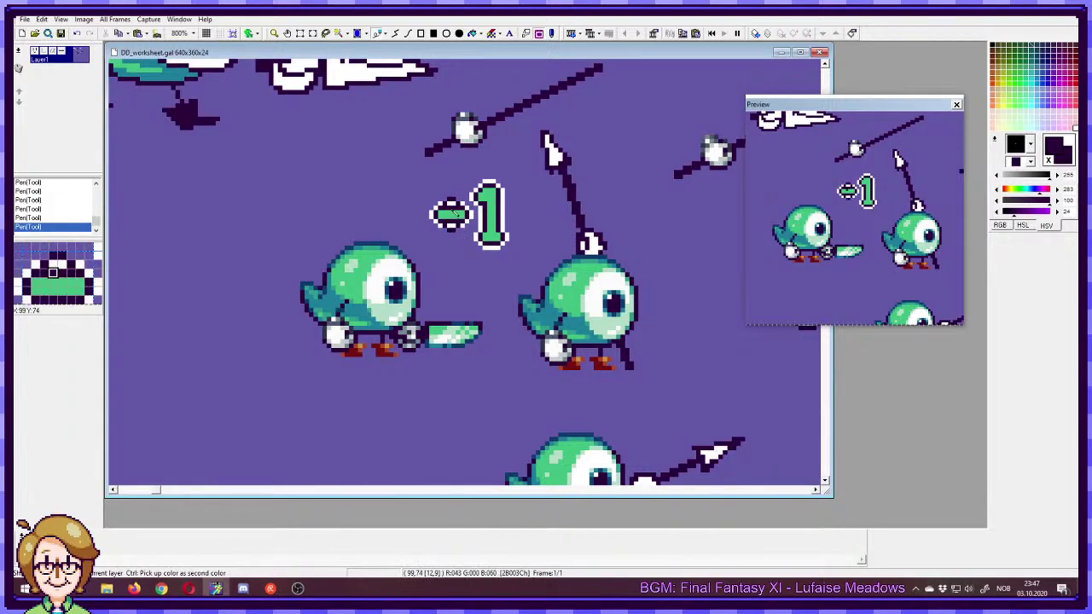
pyautogui.keyDown('ctrl'); pyautogui.click(453, 212); pyautogui.keyUp('ctrl')
pyautogui.moveTo(453, 220); pyautogui.dragTo(451, 206)
# - Undo the dark and green pixels added above and below the minus sign
pyautogui.hotkey('ctrl', 'z')
pyautogui.hotkey('ctrl', 'z')
pyautogui.hotkey('ctrl', 'z')
pyautogui.hotkey('ctrl', 'z')
pyautogui.hotkey('ctrl', 'z')
pyautogui.hotkey('ctrl', 'z')
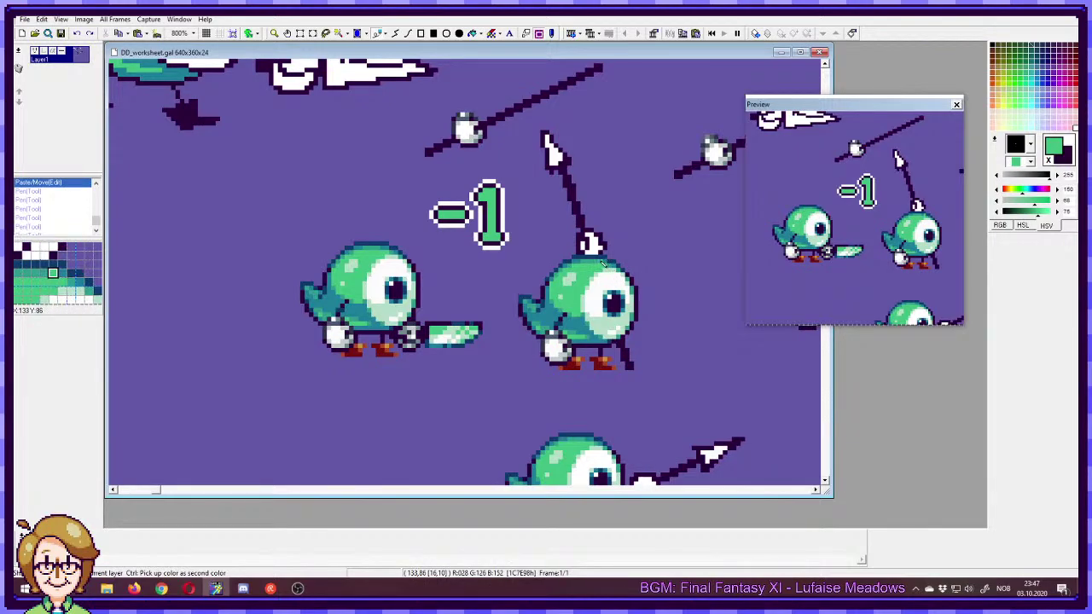
# - Square off the lower corners of the digit 1's foot with dark pixels and extend the white outline around them
pyautogui.keyDown('ctrl'); pyautogui.click(503, 217); pyautogui.keyUp('ctrl')
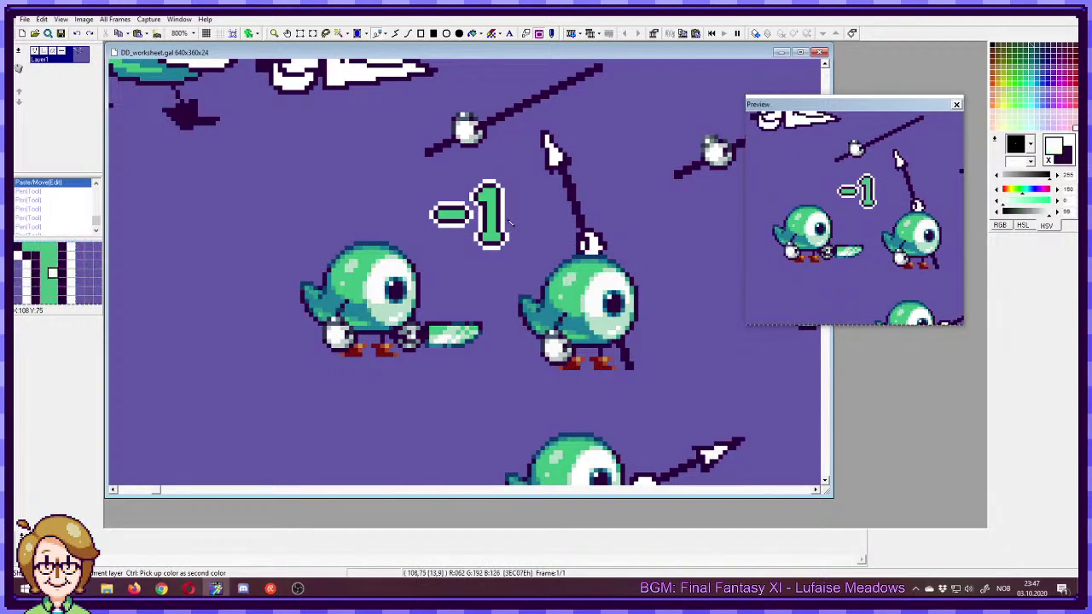
pyautogui.moveTo(420, 175); pyautogui.dragTo(518, 250)
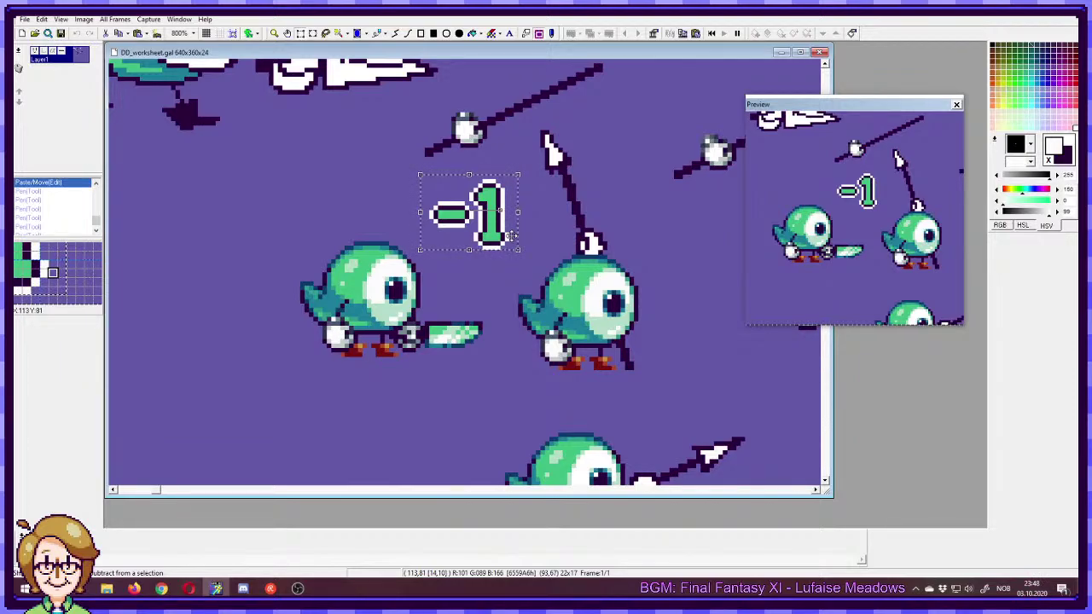
pyautogui.click(535, 224)
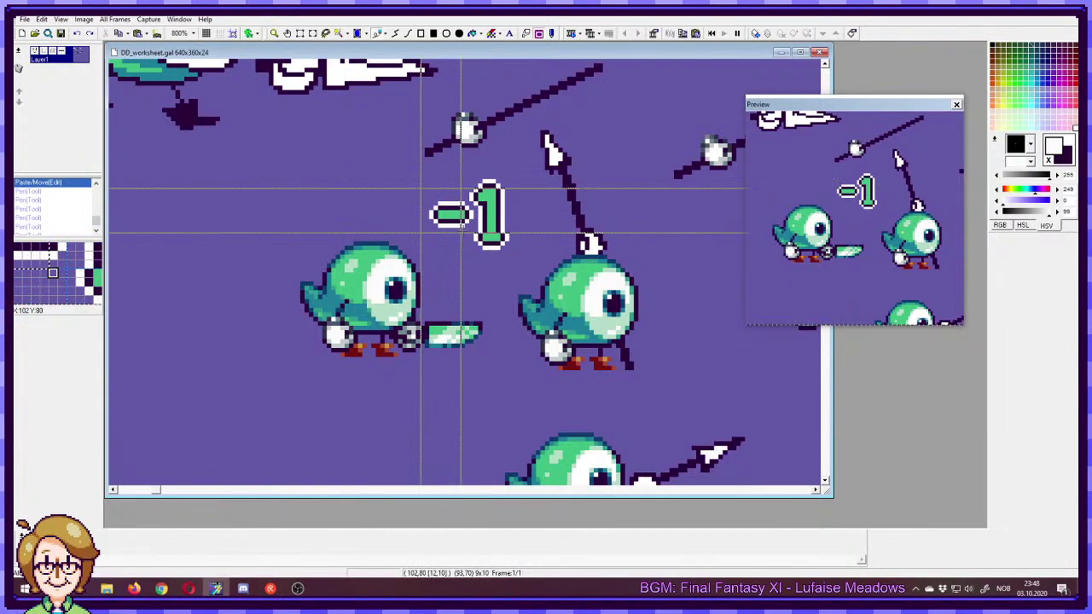
pyautogui.click(480, 246)
pyautogui.rightClick(483, 243)
pyautogui.click(481, 244)
pyautogui.click(503, 244)
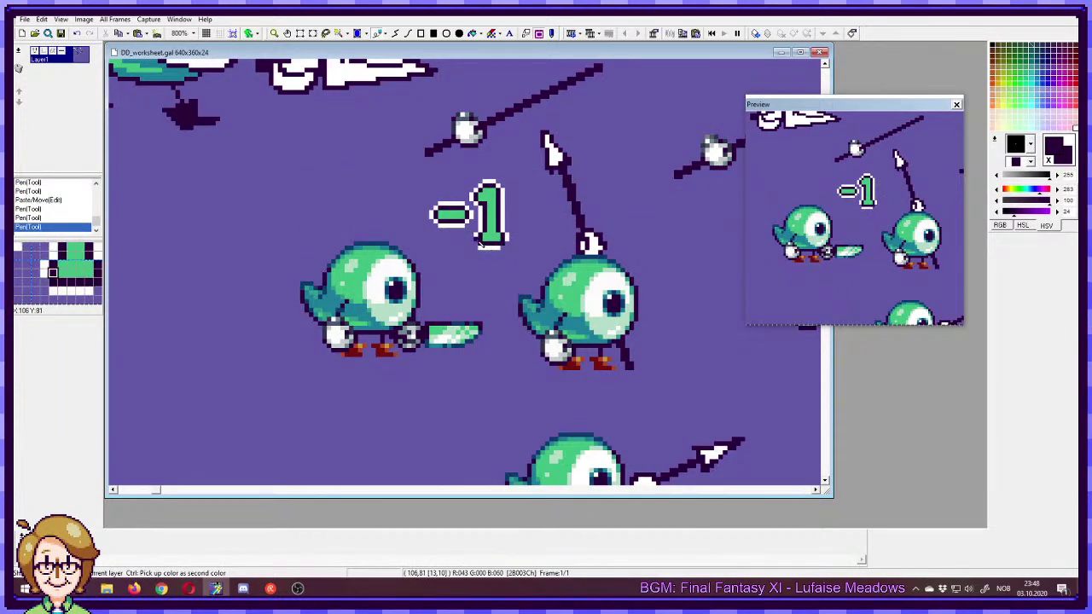
pyautogui.rightClick(481, 249)
pyautogui.click(478, 245)
pyautogui.click(503, 248)
pyautogui.click(505, 244)
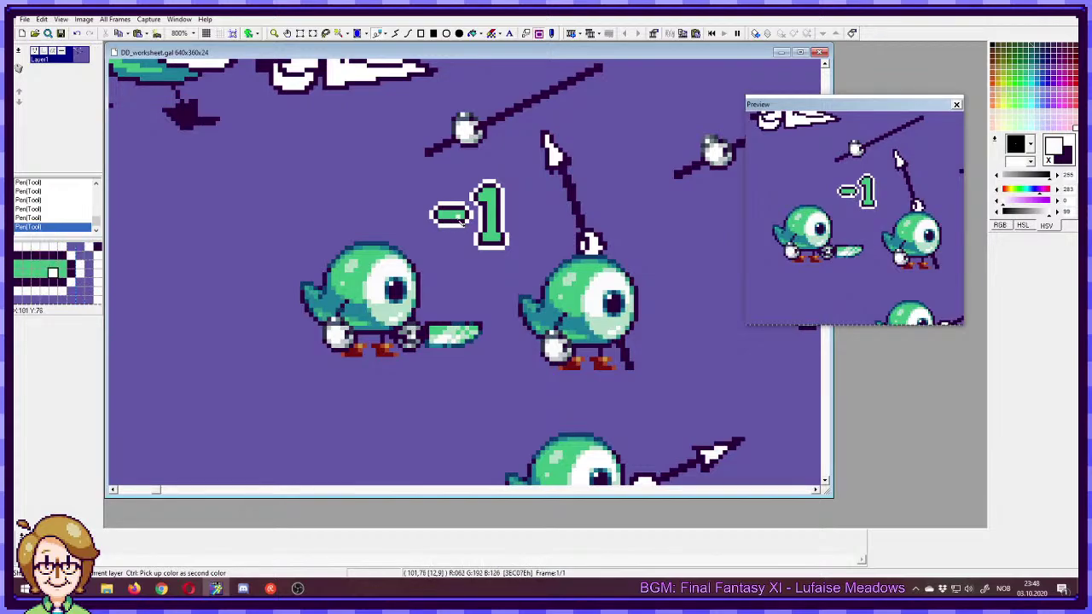
# - Soften the lower corners of the digit 1's dark outline with grey-blue pixels sampled from the worksheet
pyautogui.press('s')
pyautogui.moveTo(421, 172); pyautogui.dragTo(519, 254)
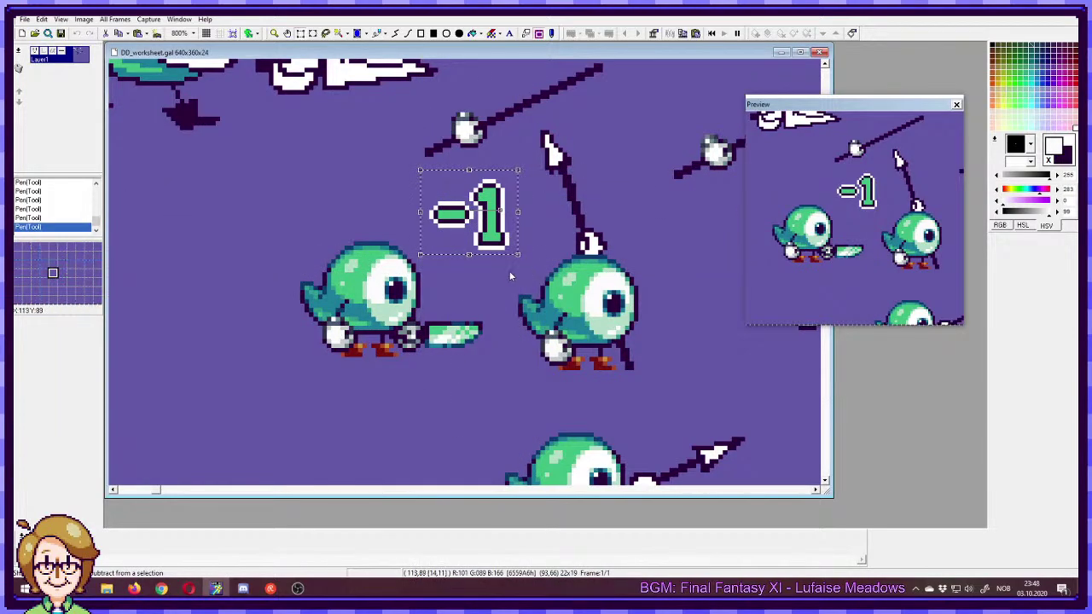
pyautogui.press('p')
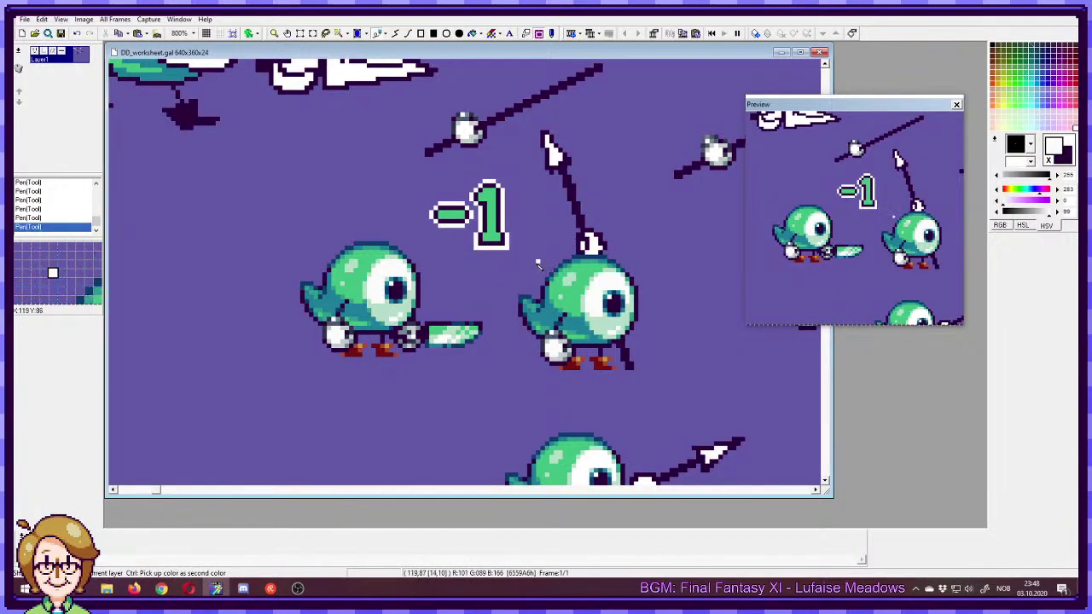
pyautogui.keyDown('ctrl'); pyautogui.click(508, 247); pyautogui.keyUp('ctrl')
pyautogui.rightClick(508, 246)
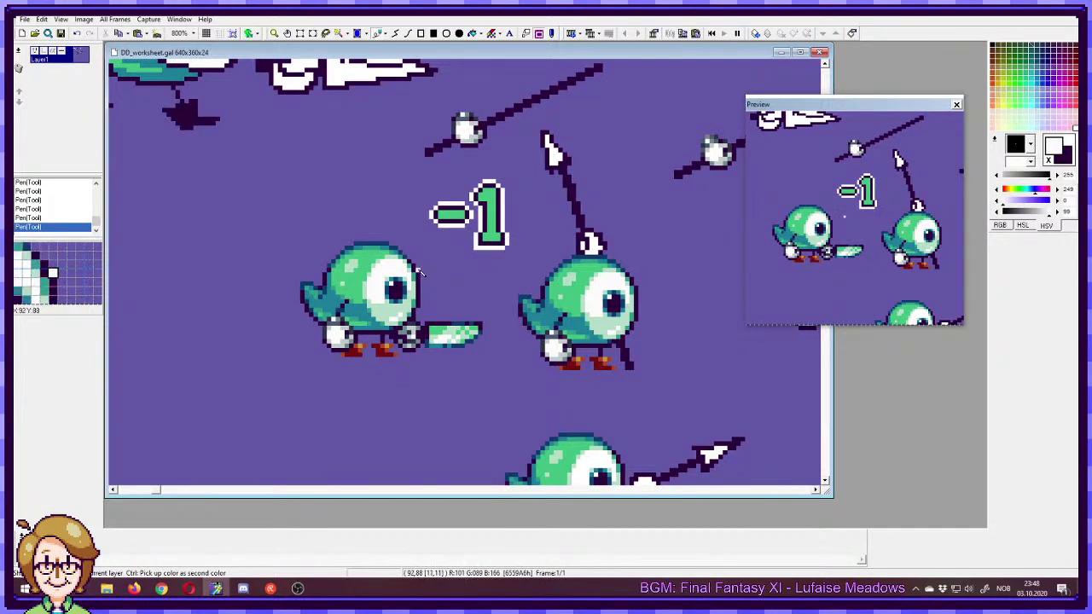
pyautogui.rightClick(470, 121)
pyautogui.click(502, 244)
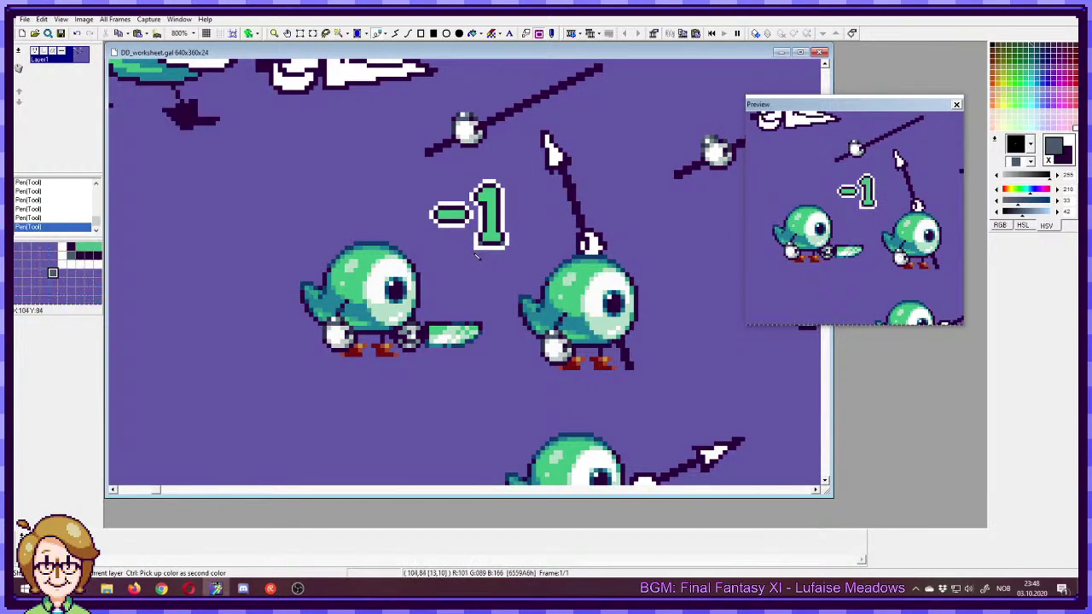
pyautogui.keyDown('ctrl'); pyautogui.click(597, 309); pyautogui.keyUp('ctrl')
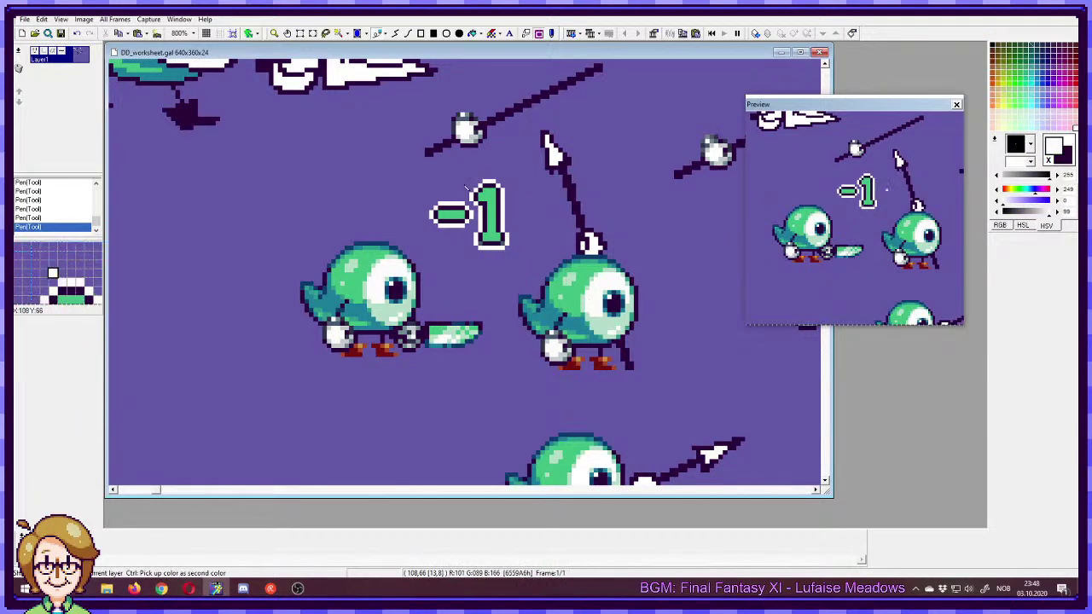
# - Add grey-blue and white pixels to the remaining outline corners along the digit 1's top, flag and stem
pyautogui.click(243, 588)
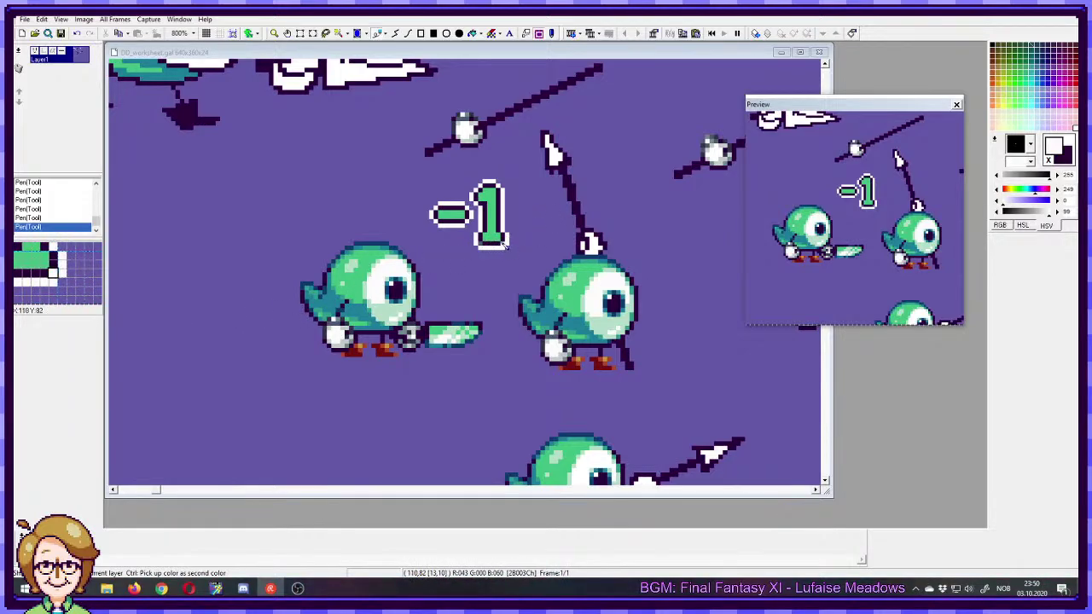
pyautogui.rightClick(502, 243)
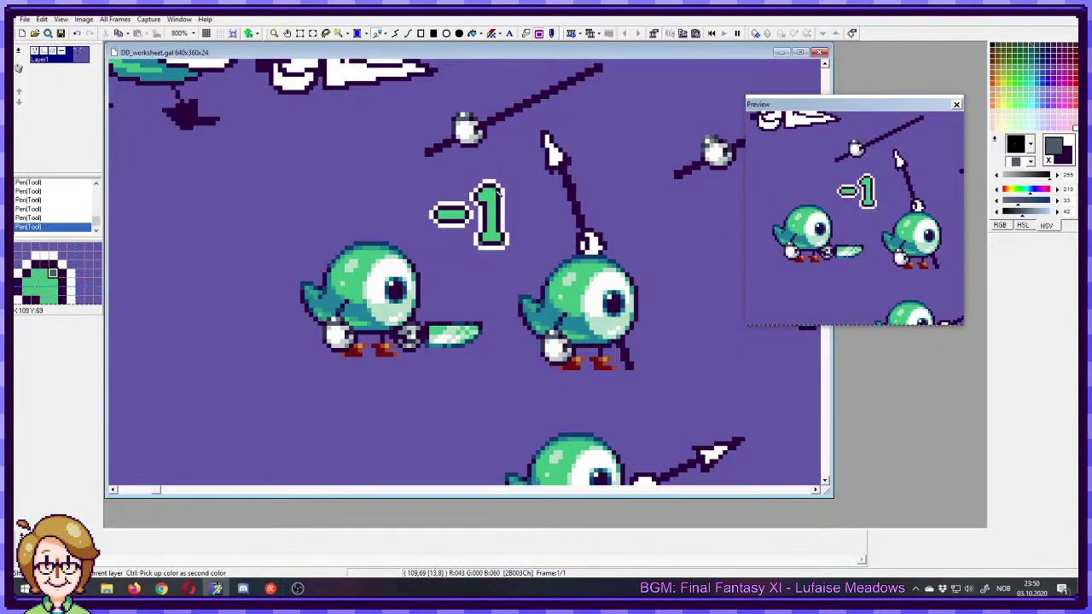
pyautogui.keyDown('ctrl'); pyautogui.click(502, 190); pyautogui.keyUp('ctrl')
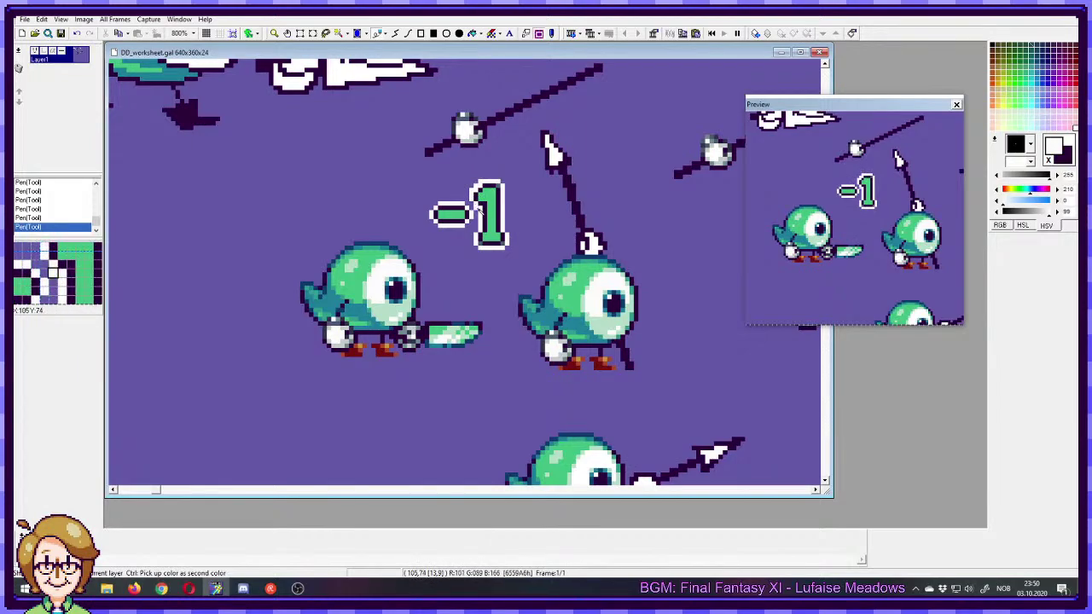
pyautogui.keyDown('ctrl'); pyautogui.click(500, 188); pyautogui.keyUp('ctrl')
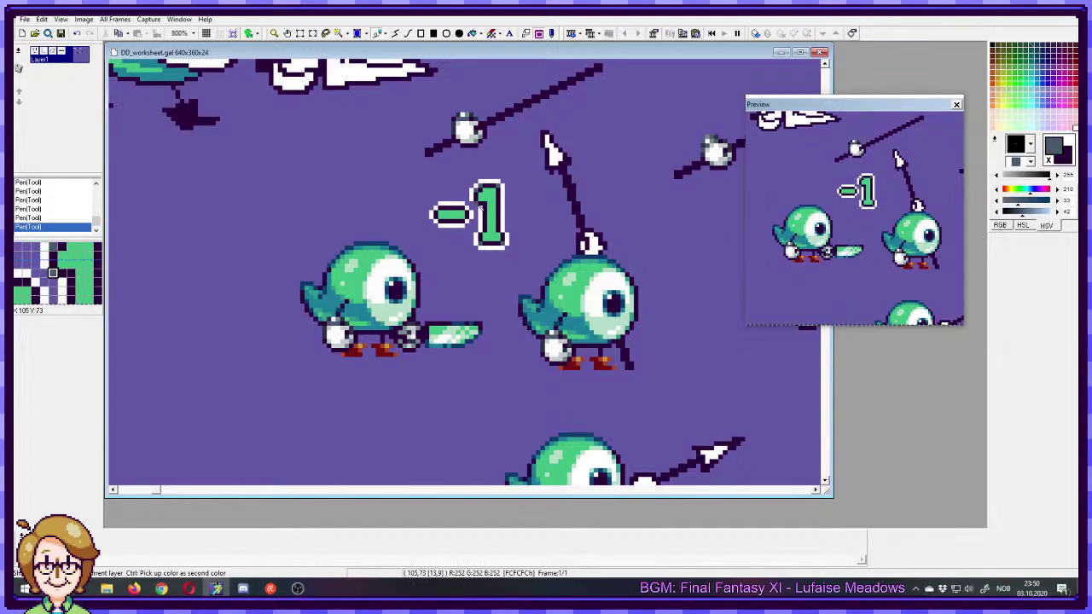
pyautogui.keyDown('ctrl'); pyautogui.rightClick(480, 210); pyautogui.keyUp('ctrl')
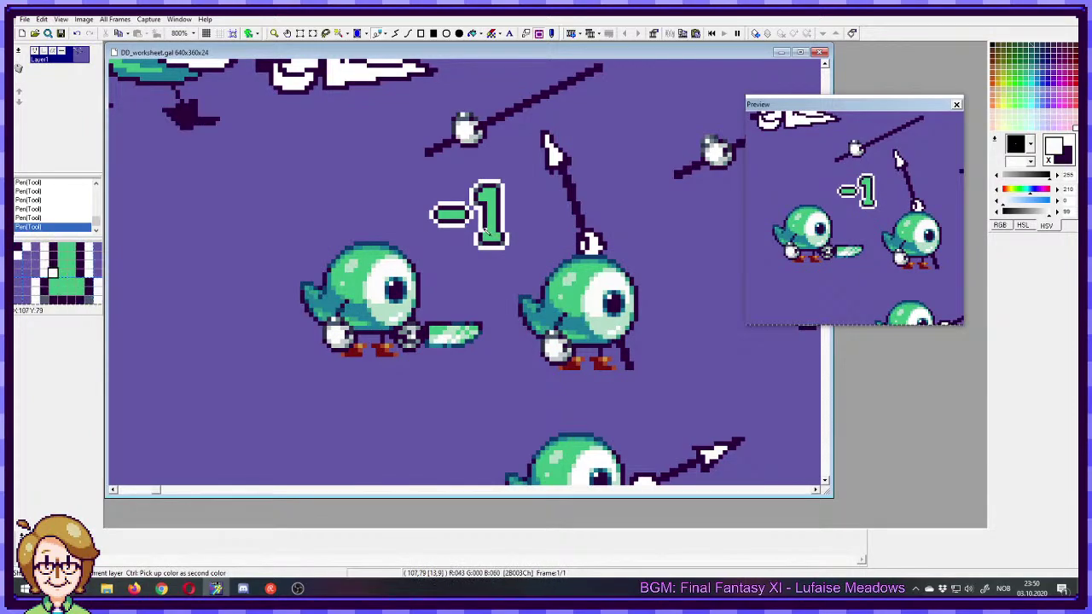
pyautogui.keyDown('ctrl'); pyautogui.rightClick(480, 211); pyautogui.keyUp('ctrl')
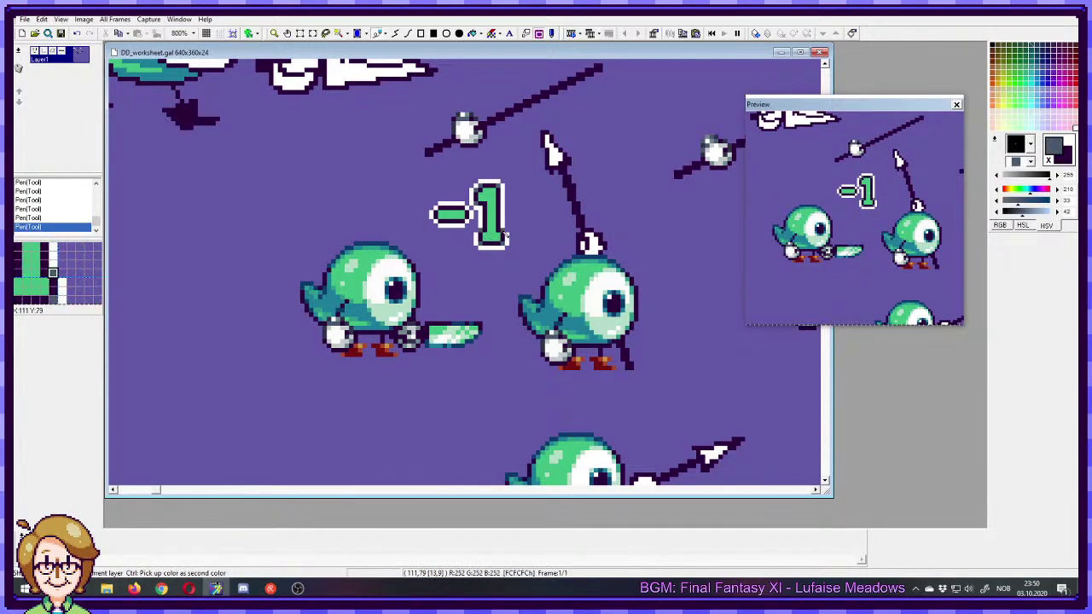
pyautogui.keyDown('ctrl'); pyautogui.rightClick(505, 224); pyautogui.keyUp('ctrl')
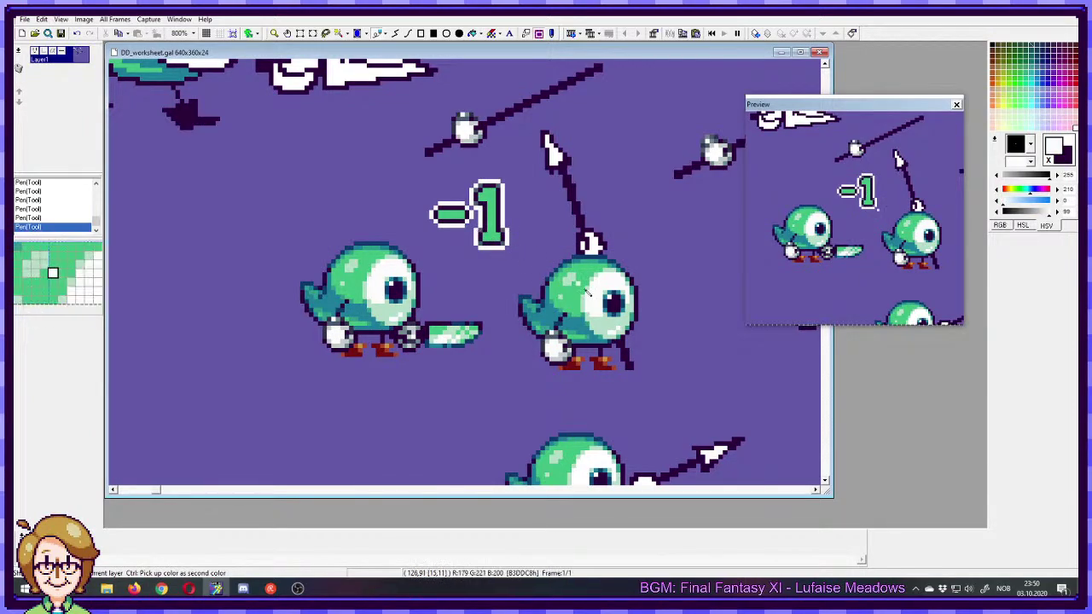
# - Shift the minus sign one pixel down and one pixel away from the digit 1
pyautogui.moveTo(424, 194); pyautogui.dragTo(458, 220)
pyautogui.press('p')
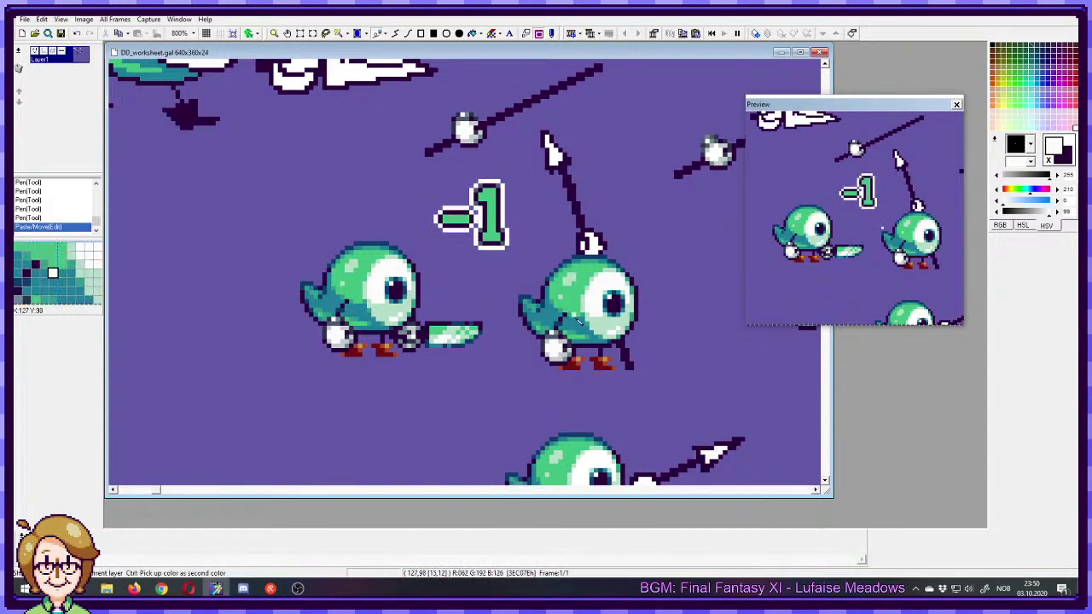
pyautogui.hotkey('ctrl', 'z')
pyautogui.moveTo(419, 188); pyautogui.dragTo(450, 217)
pyautogui.press('p')
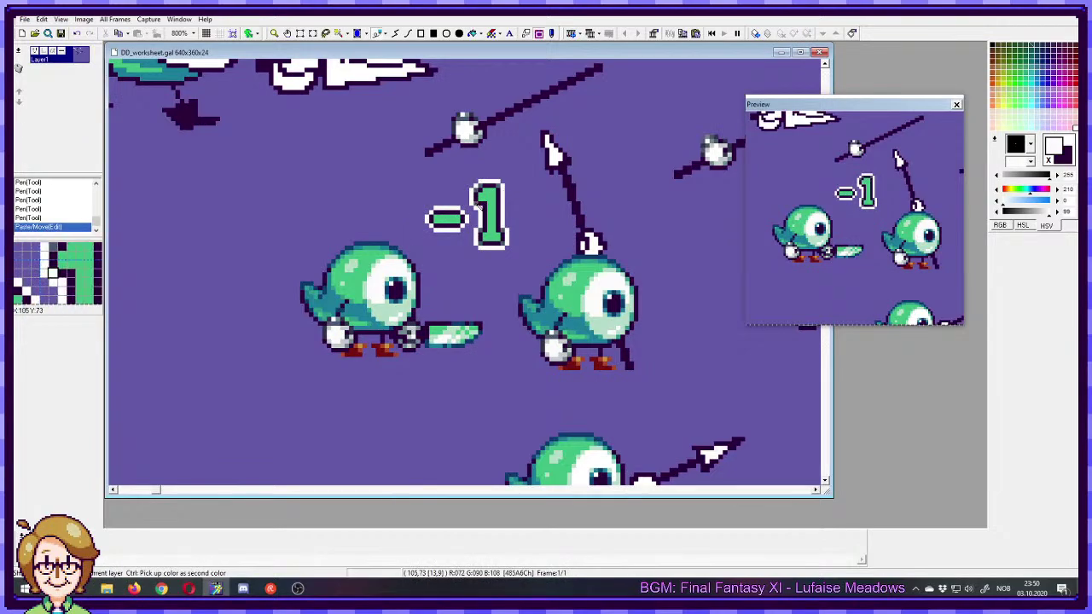
# - Square off the minus sign's corners with grey-blue and white pixels, and move it one pixel closer to the digit 1
pyautogui.rightClick(477, 203)
pyautogui.click(464, 213)
pyautogui.click(431, 214)
pyautogui.click(431, 227)
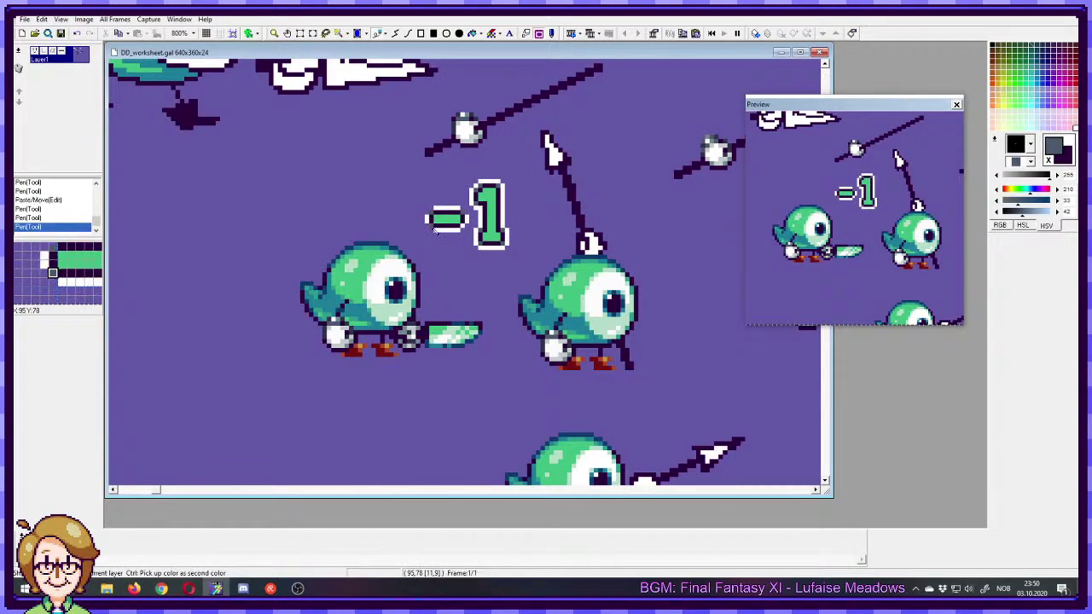
pyautogui.click(463, 227)
pyautogui.rightClick(471, 220)
pyautogui.rightClick(467, 216)
pyautogui.click(467, 213)
pyautogui.click(467, 227)
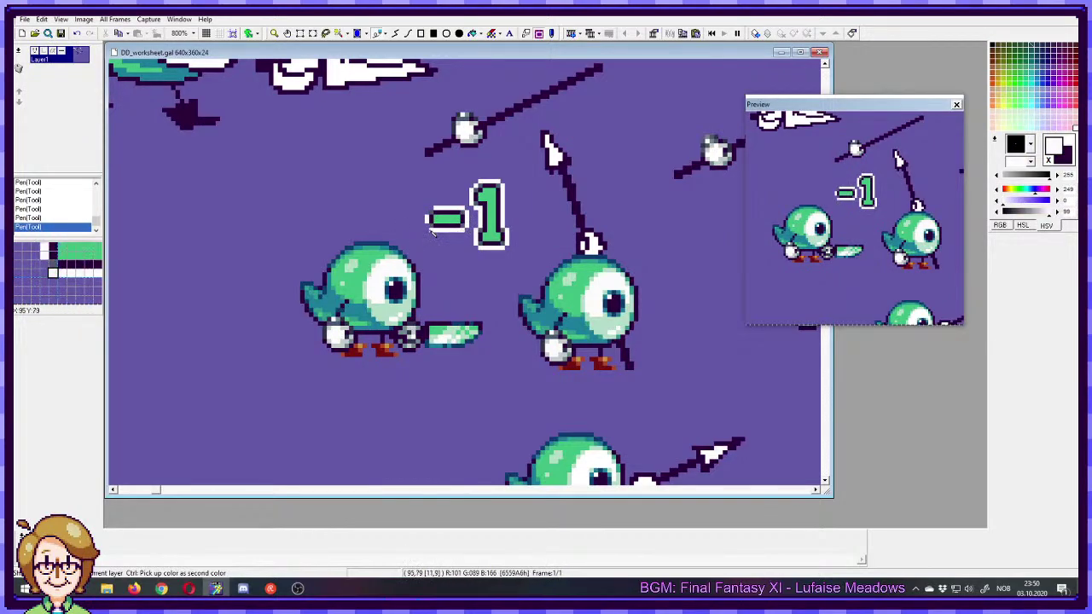
pyautogui.moveTo(416, 192); pyautogui.dragTo(459, 225)
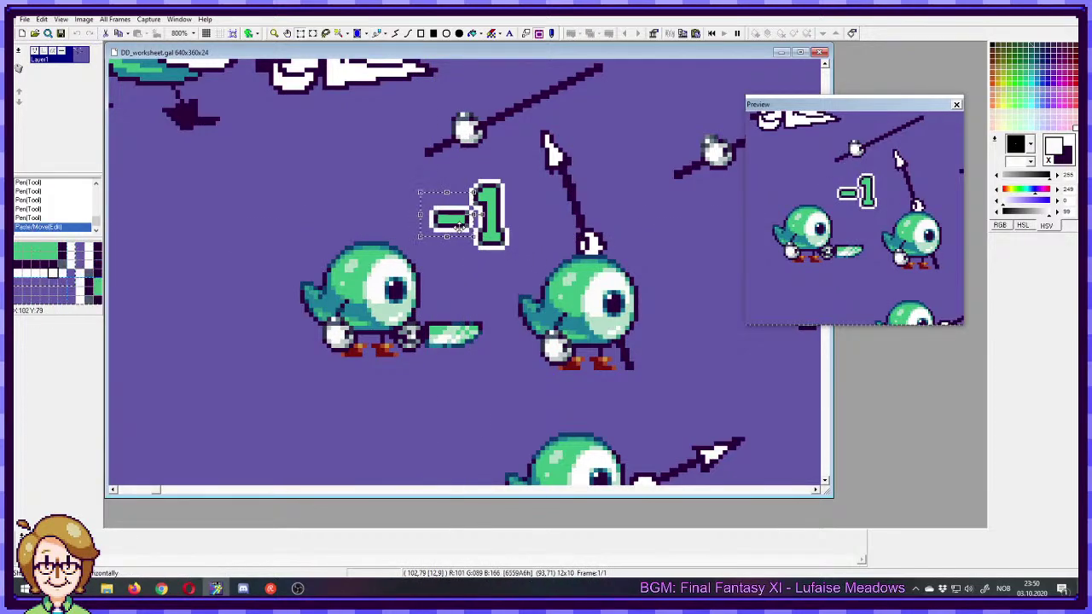
pyautogui.press('p')
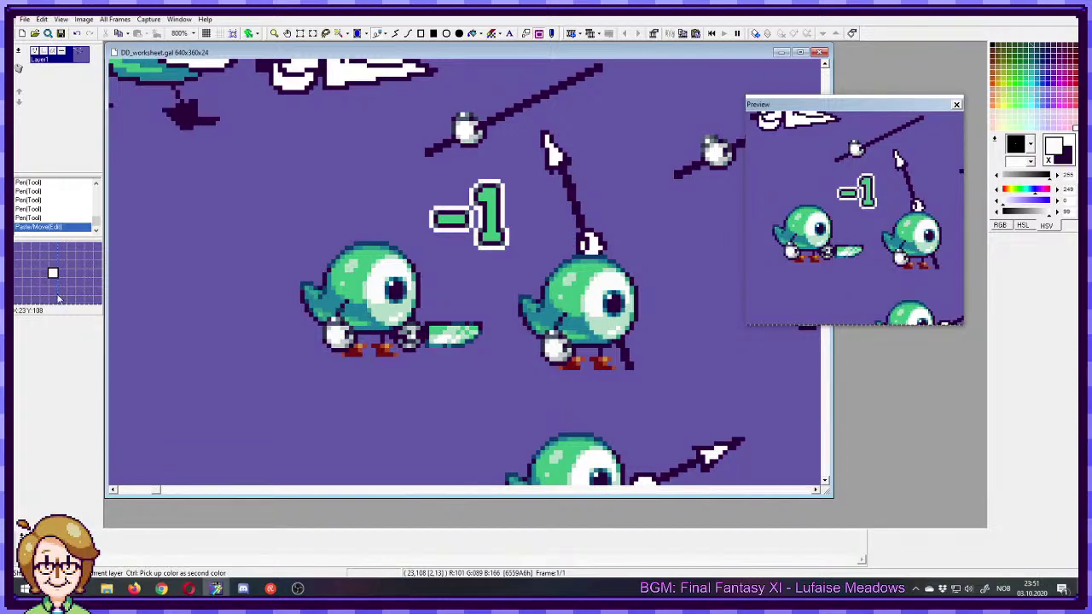
pyautogui.rightClick(492, 215)
pyautogui.moveTo(243, 163); pyautogui.dragTo(336, 158)
pyautogui.scroll(-3, 338, 161)
pyautogui.hscroll(4, 338, 161)
pyautogui.scroll(7, 465, 281)
pyautogui.hscroll(-6, 465, 282)
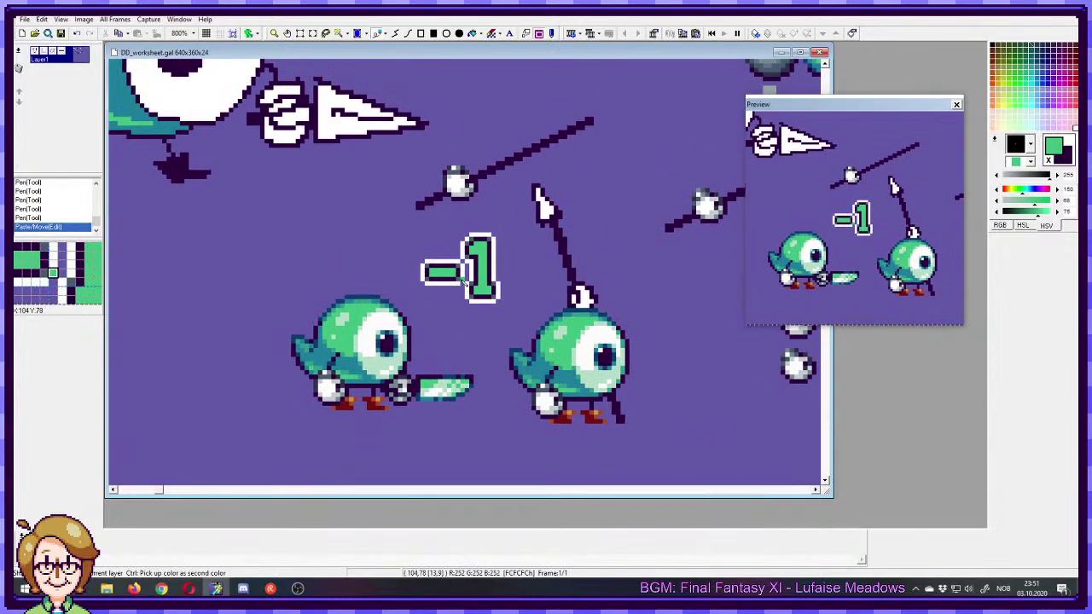
# - Mix an orange-red drawing colour from the golden palette swatch with hue 20, saturation 99 and value 90
pyautogui.rightClick(999, 86)
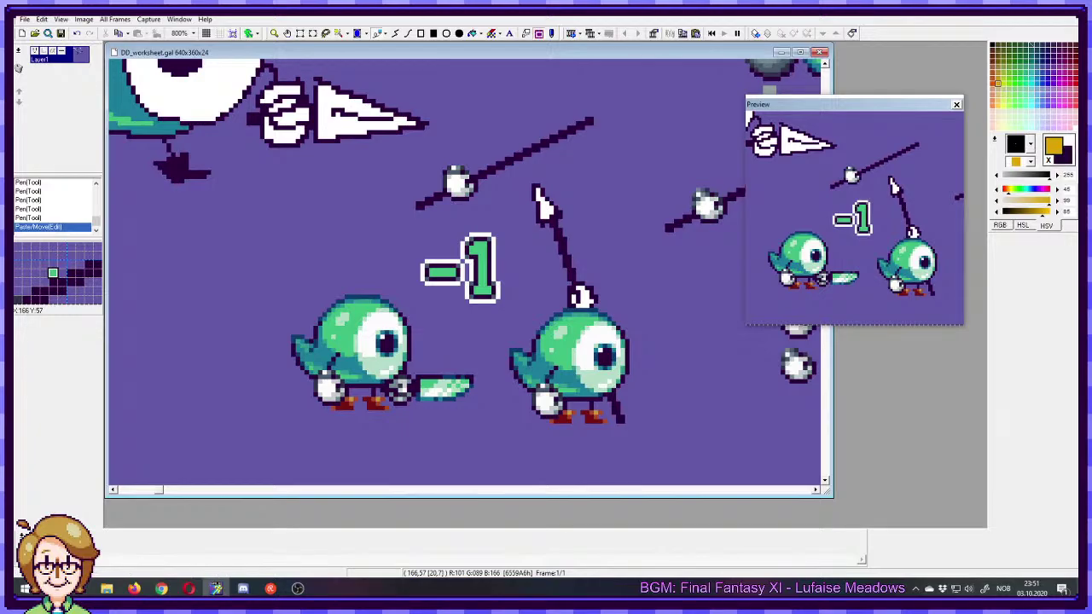
pyautogui.hotkey('alt', 'Tab')
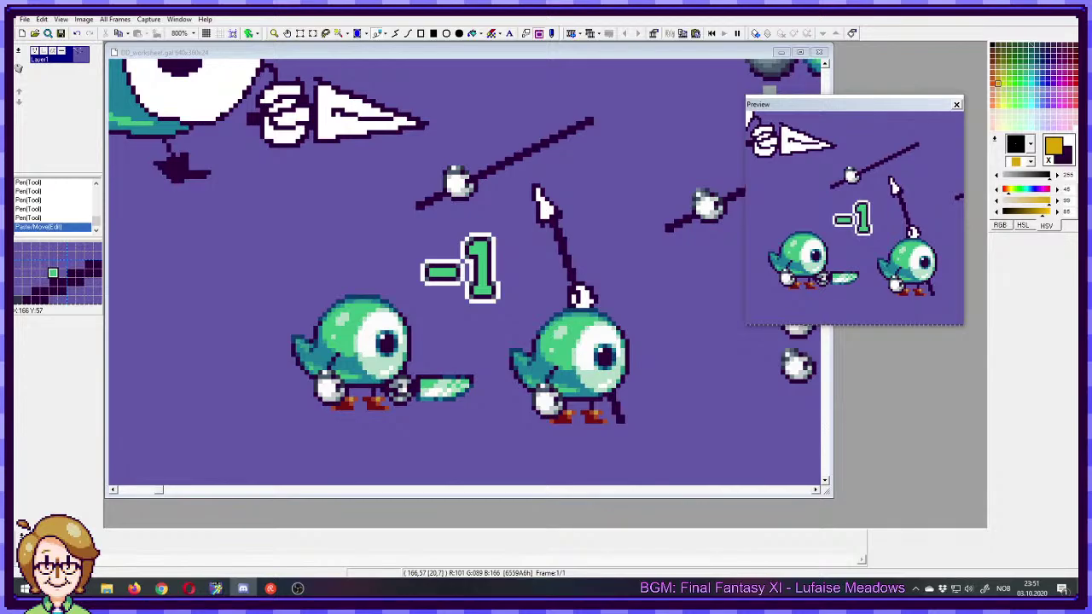
pyautogui.keyDown('ctrl'); pyautogui.click(491, 249); pyautogui.keyUp('ctrl')
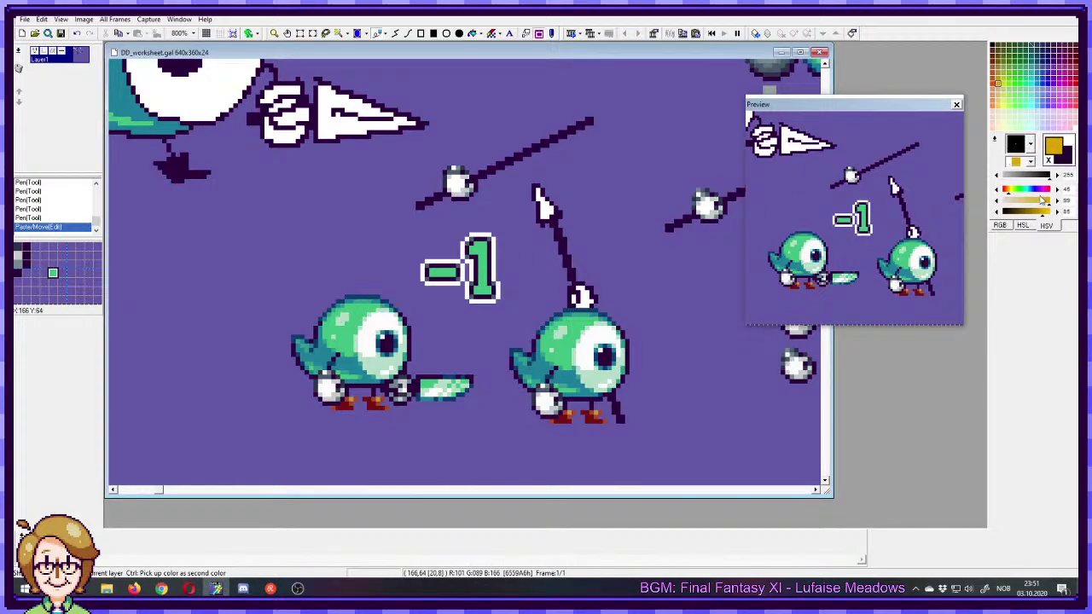
pyautogui.moveTo(1008, 192); pyautogui.dragTo(997, 195)
pyautogui.click(996, 190)
pyautogui.click(996, 189)
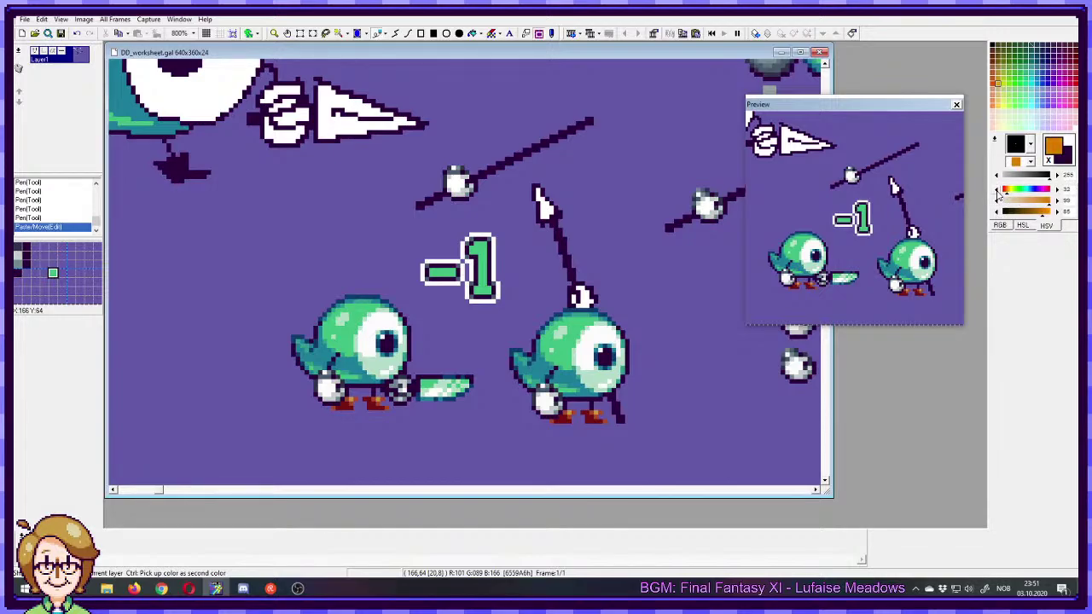
pyautogui.click(996, 189)
pyautogui.click(996, 189)
pyautogui.click(996, 189)
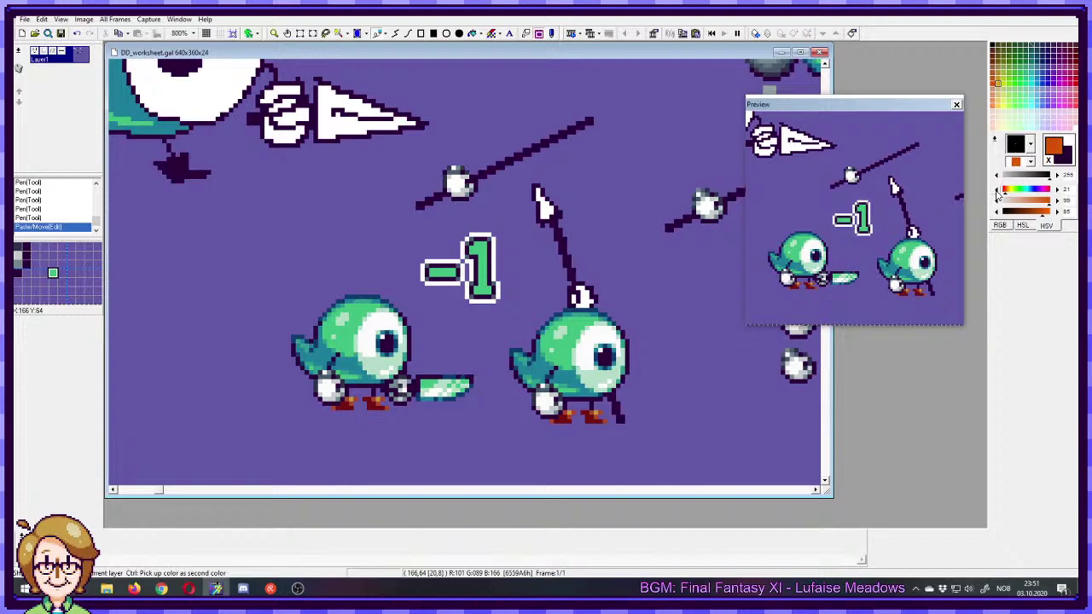
pyautogui.click(1041, 217)
pyautogui.moveTo(1042, 216); pyautogui.dragTo(1045, 218)
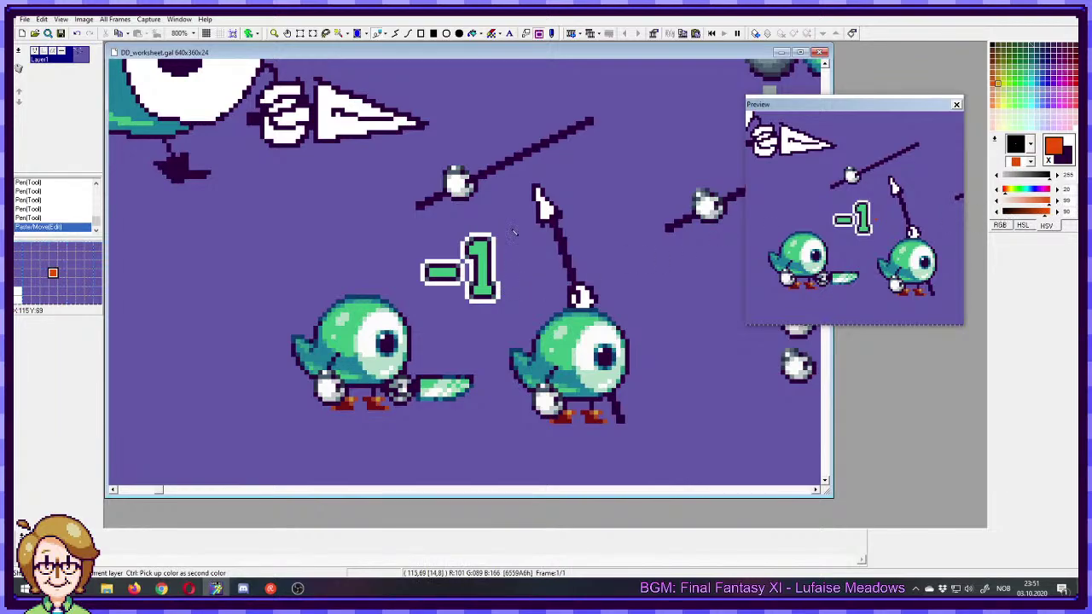
# - Flood-fill the green interiors of the digit 1 and the minus sign with the orange-red
pyautogui.click(472, 34)
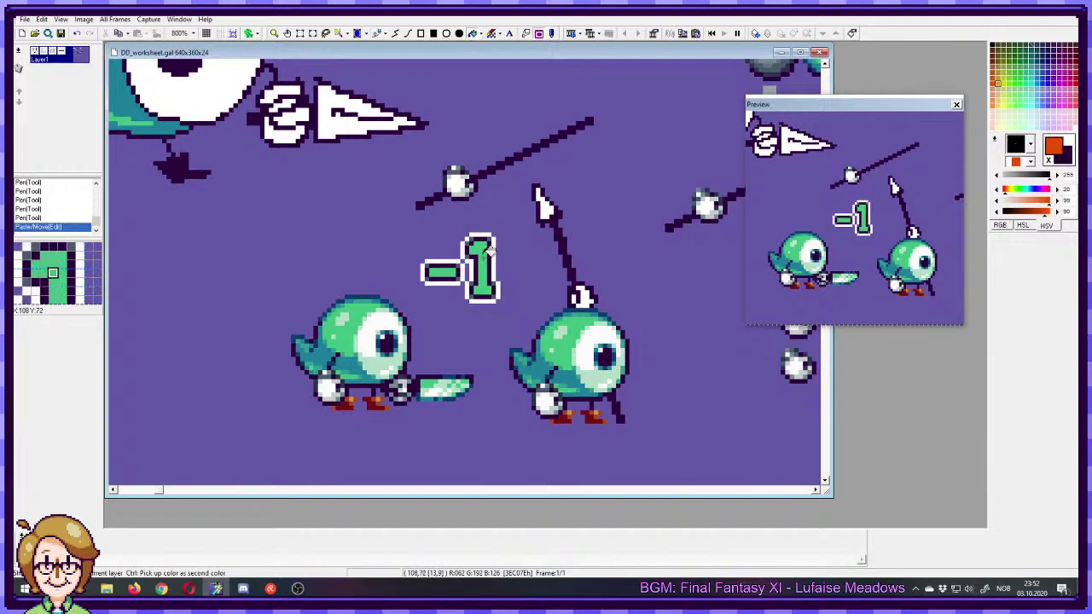
pyautogui.click(482, 256)
pyautogui.click(441, 272)
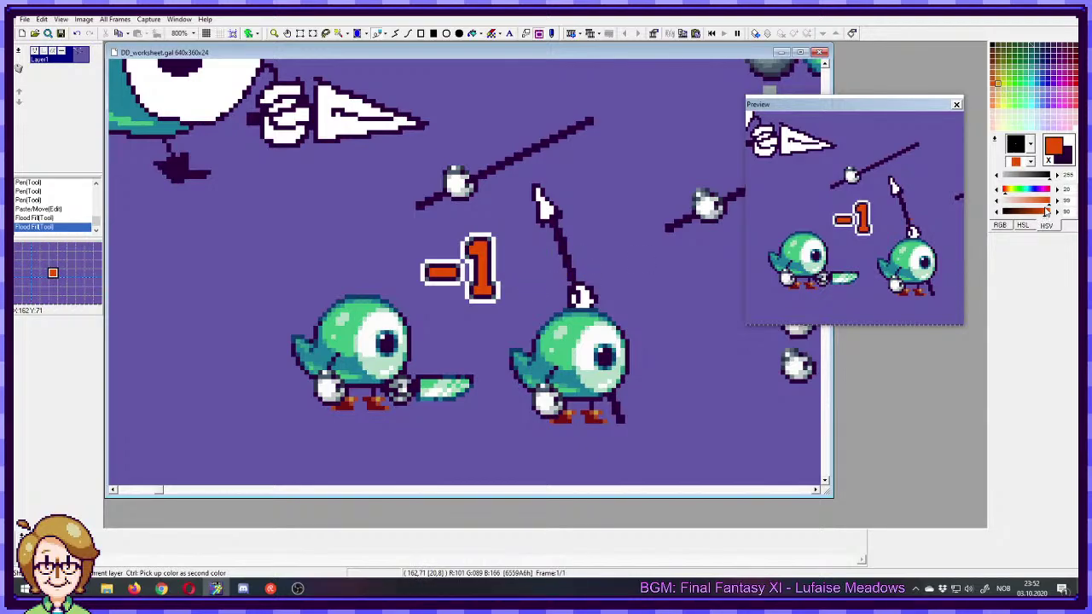
# - Mix a yellow with hue 47 and value 100, and paint the digit 1's base and striped lower stem with it
pyautogui.moveTo(1007, 196); pyautogui.dragTo(1010, 197)
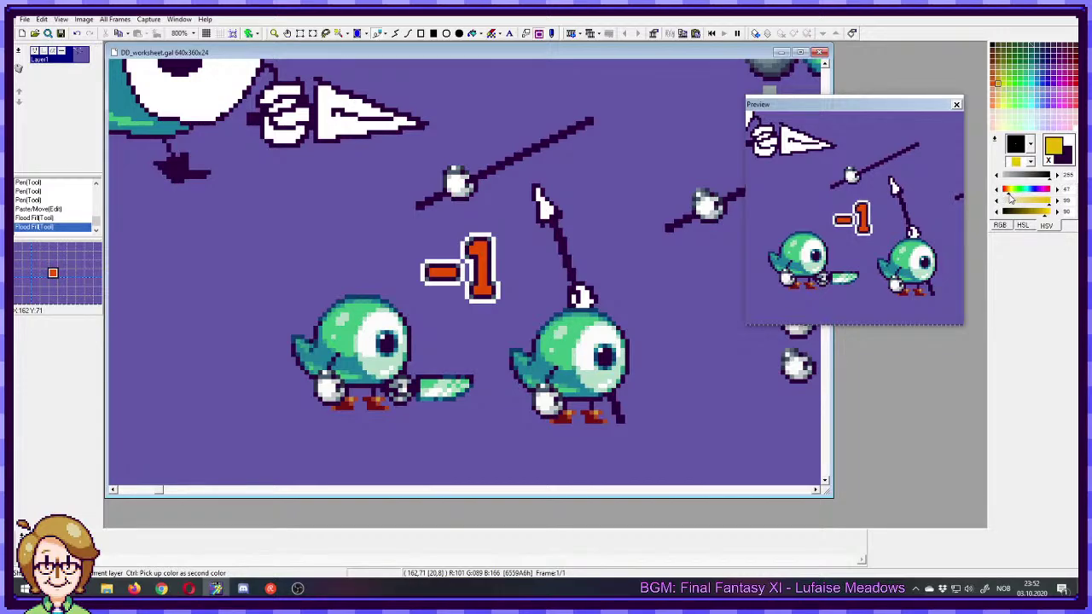
pyautogui.click(1049, 211)
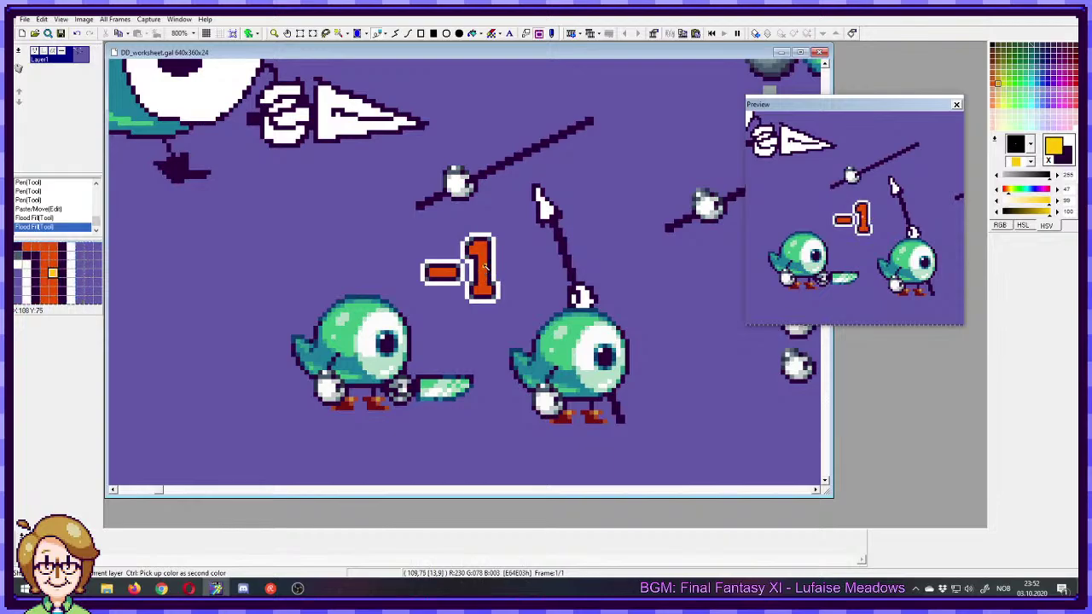
pyautogui.moveTo(475, 293); pyautogui.dragTo(490, 289)
pyautogui.hotkey('ctrl', 'z')
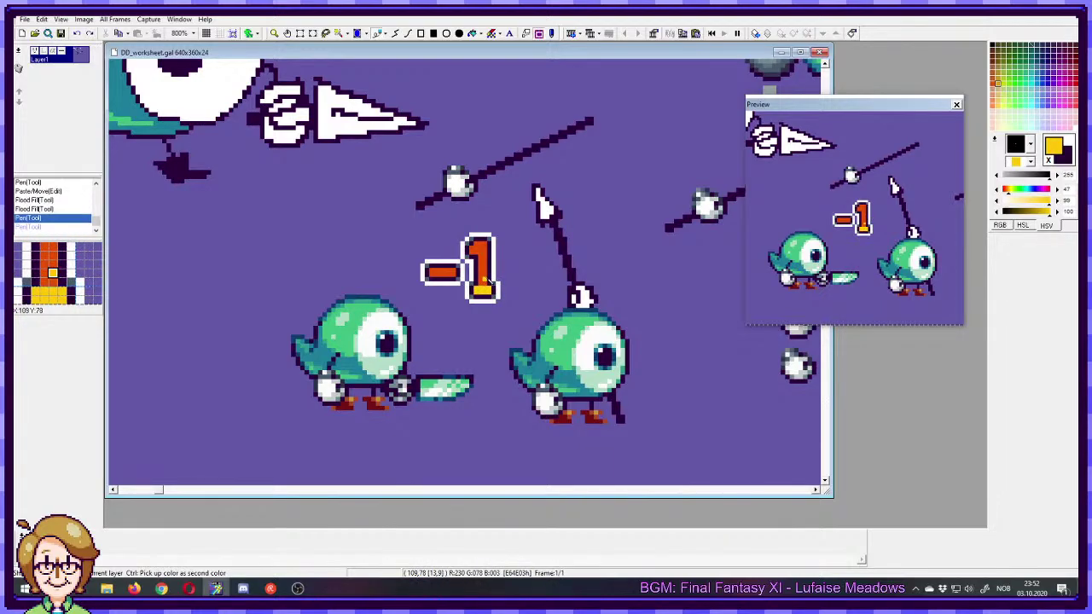
pyautogui.click(490, 278)
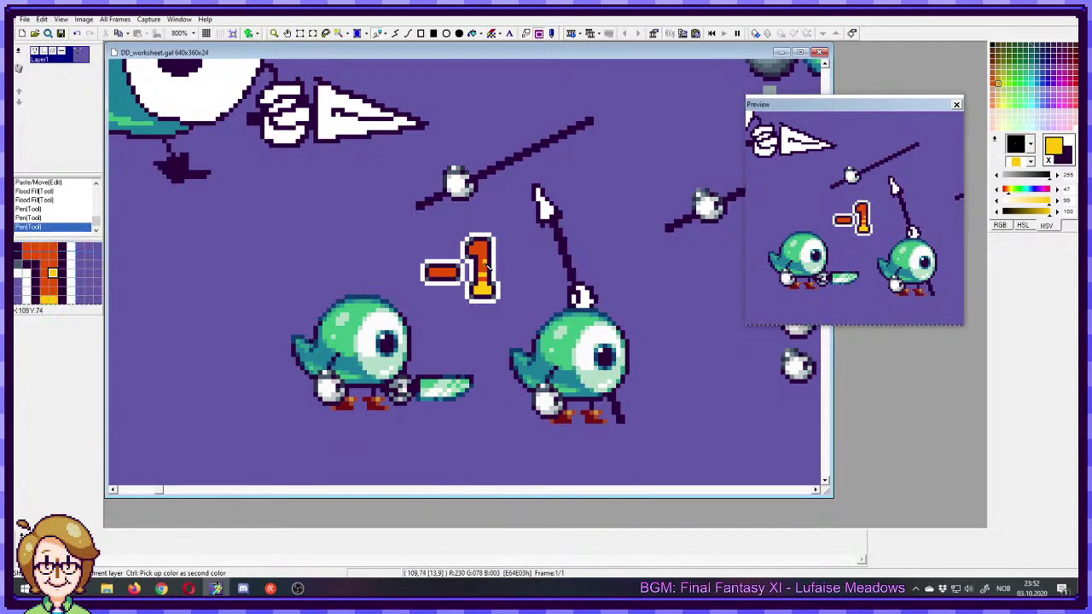
pyautogui.hotkey('ctrl', 'z')
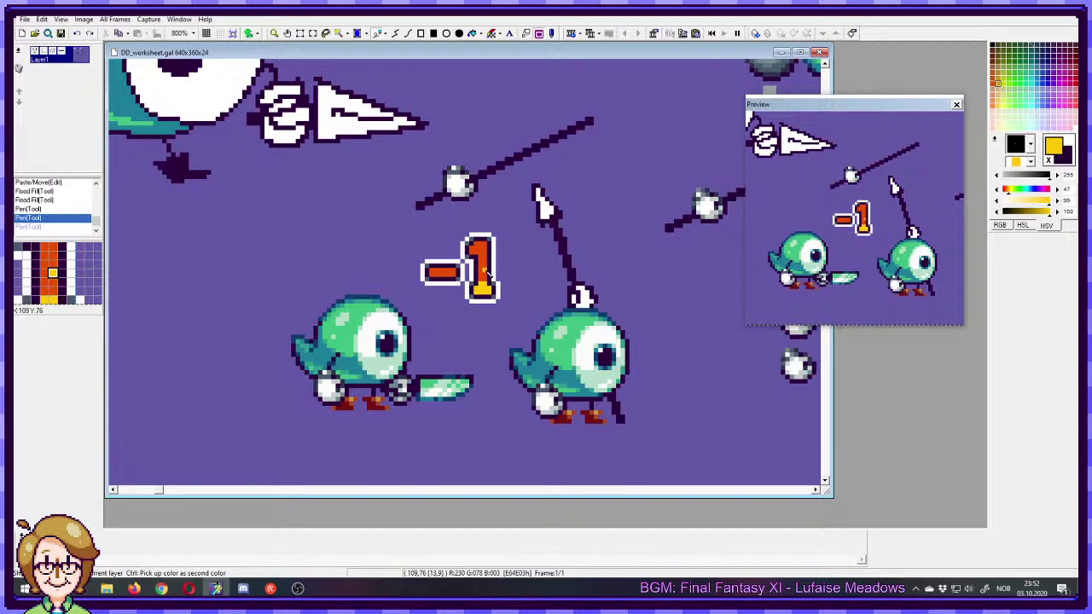
pyautogui.click(489, 265)
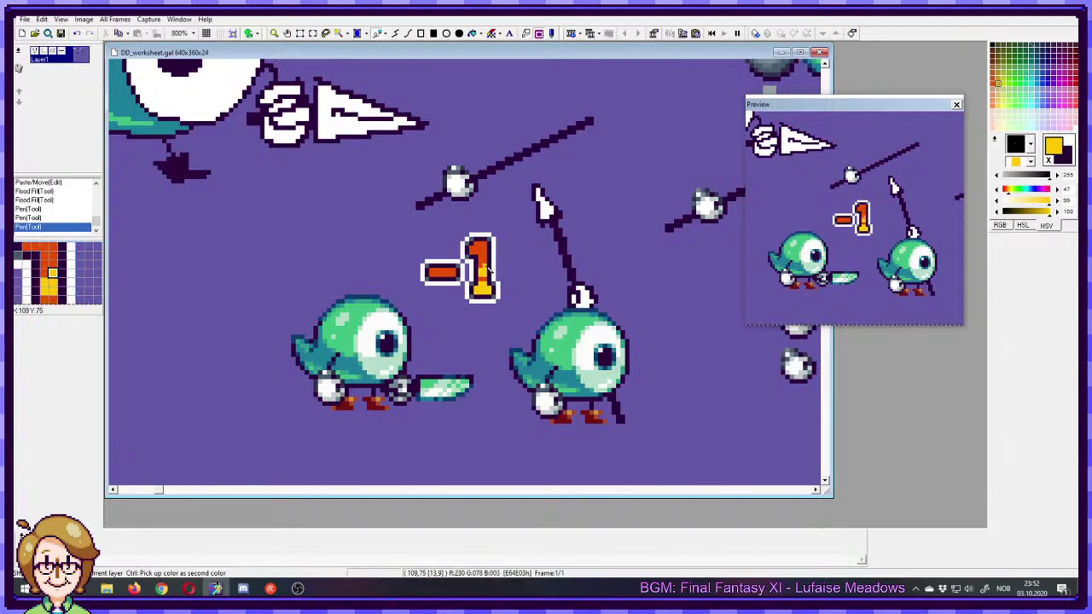
pyautogui.click(488, 264)
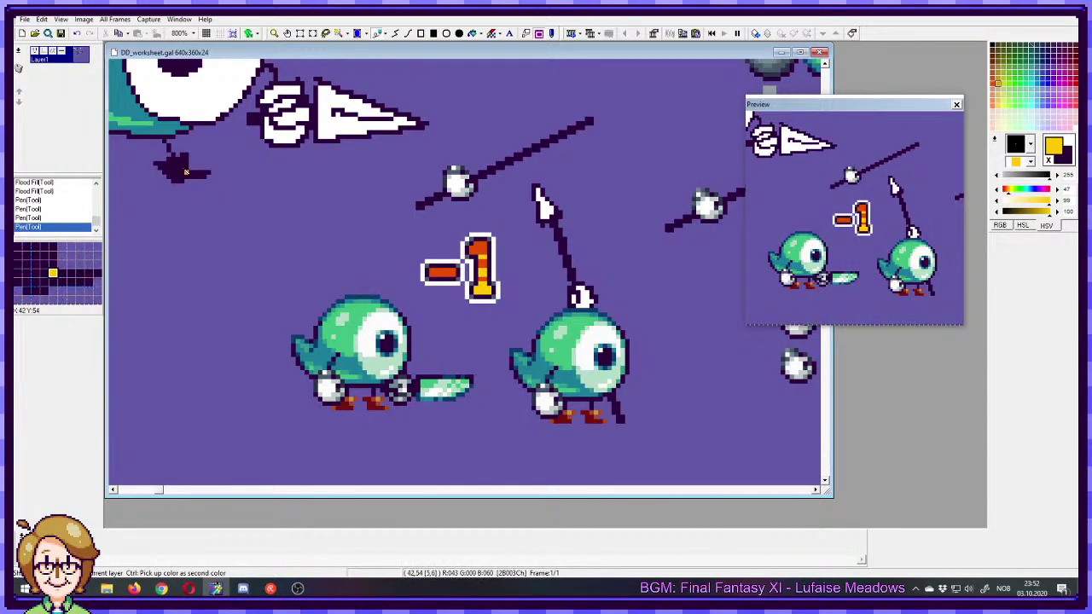
# - Open Pixelkei_logo_plain.gal, enlarge its window and magnify the lettering to 600%
pyautogui.click(23, 19)
pyautogui.click(38, 40)
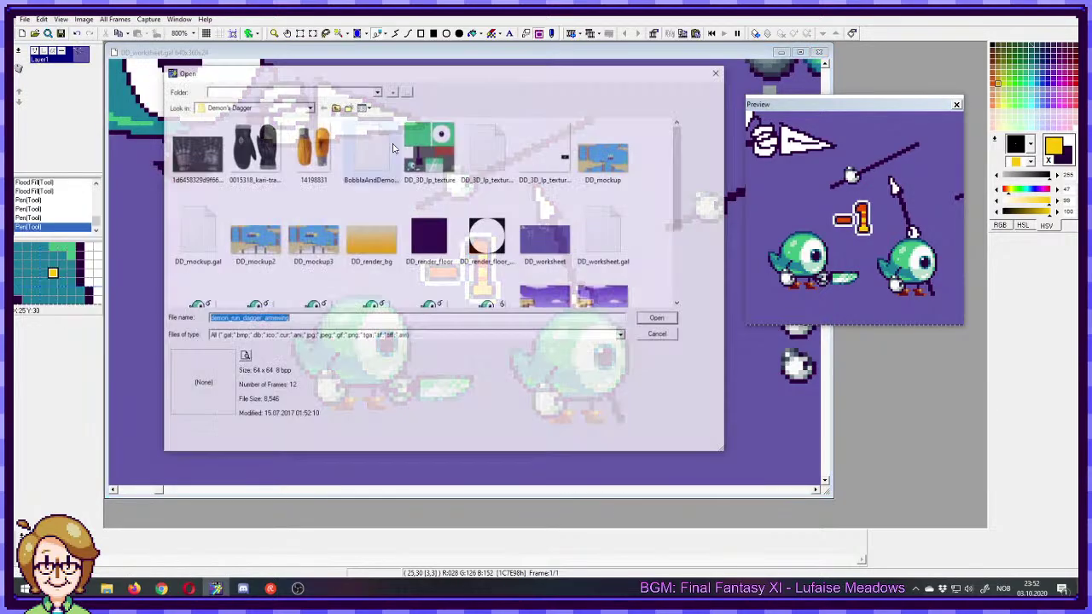
pyautogui.press('Escape')
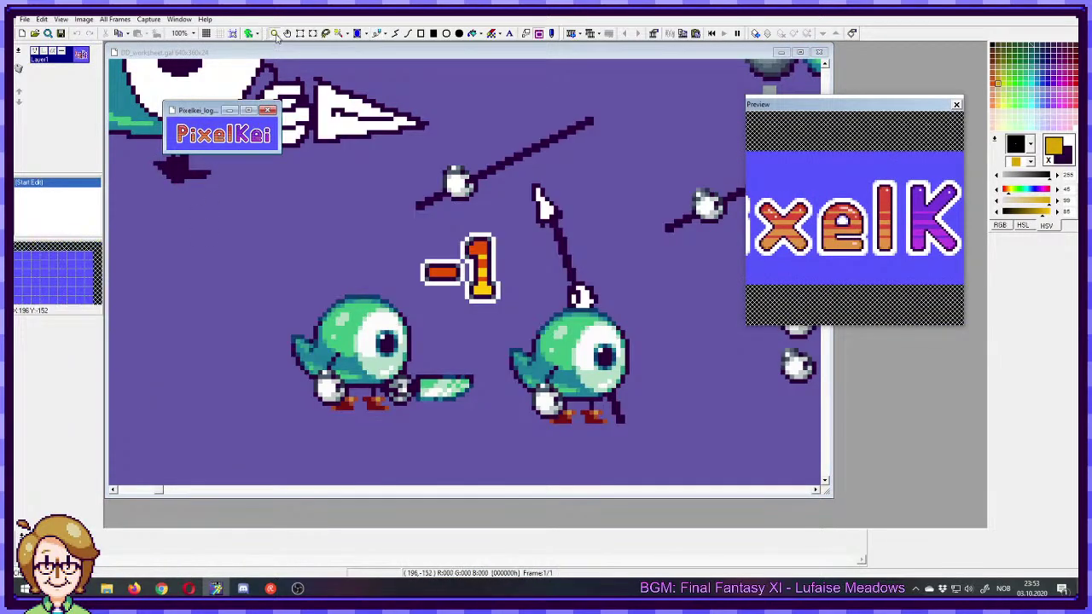
pyautogui.click(275, 34)
pyautogui.click(173, 127)
pyautogui.click(173, 127)
pyautogui.click(173, 127)
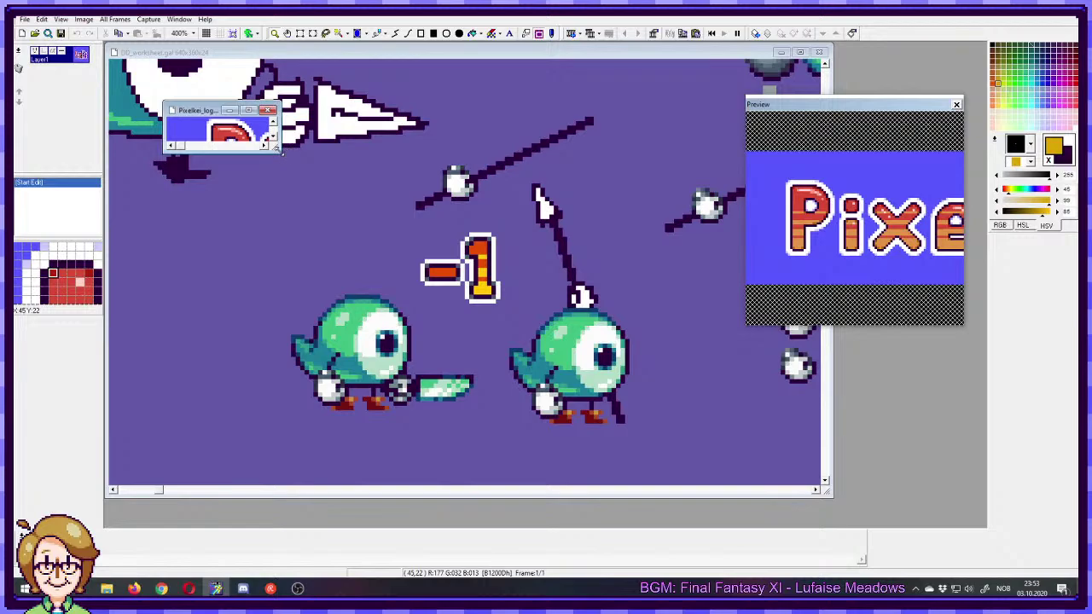
pyautogui.moveTo(277, 150); pyautogui.dragTo(461, 395)
pyautogui.click(292, 264)
pyautogui.click(292, 264)
# - Place the logo beside the -1 to compare the striped red-to-orange gradient of its letters, and close the logo file
pyautogui.moveTo(332, 113); pyautogui.dragTo(666, 116)
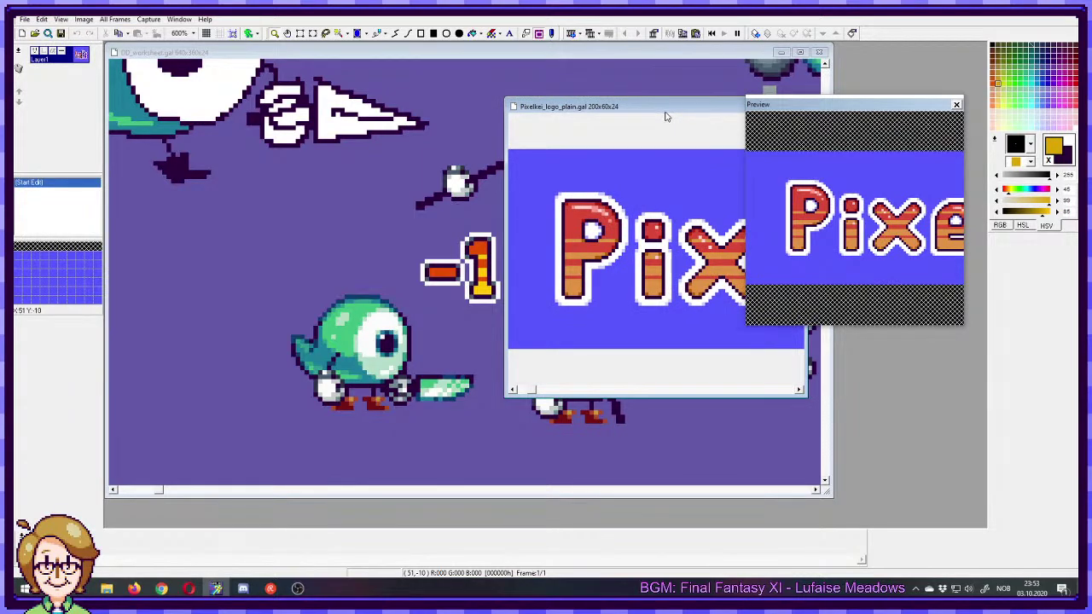
pyautogui.moveTo(663, 110)
pyautogui.mouseDown()
pyautogui.moveTo(674, 108)
pyautogui.moveTo(657, 129)
pyautogui.mouseUp()
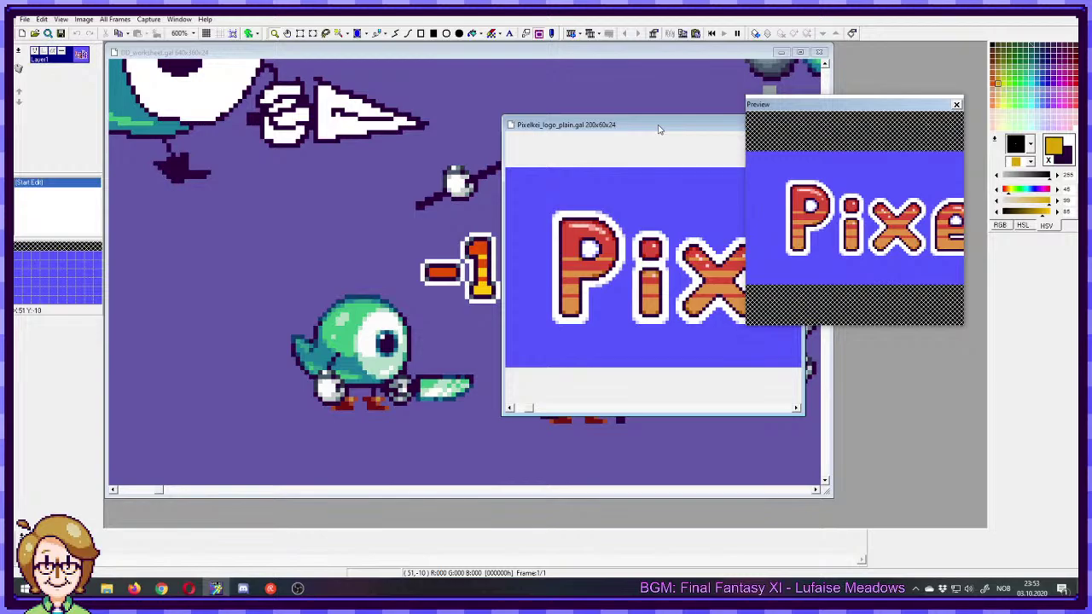
pyautogui.moveTo(658, 129); pyautogui.dragTo(660, 124)
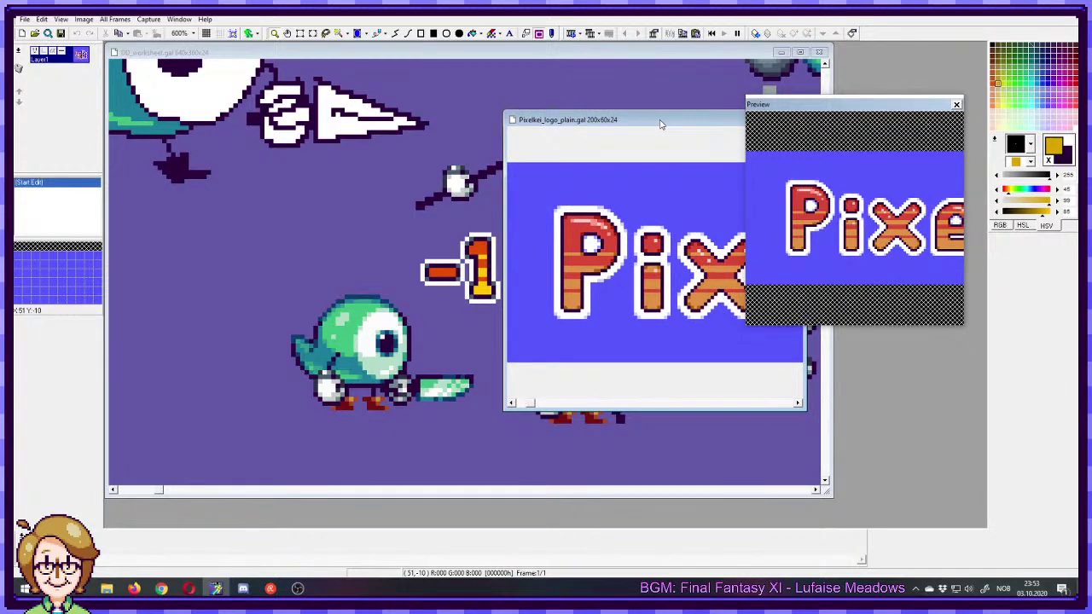
pyautogui.moveTo(659, 123); pyautogui.dragTo(501, 156)
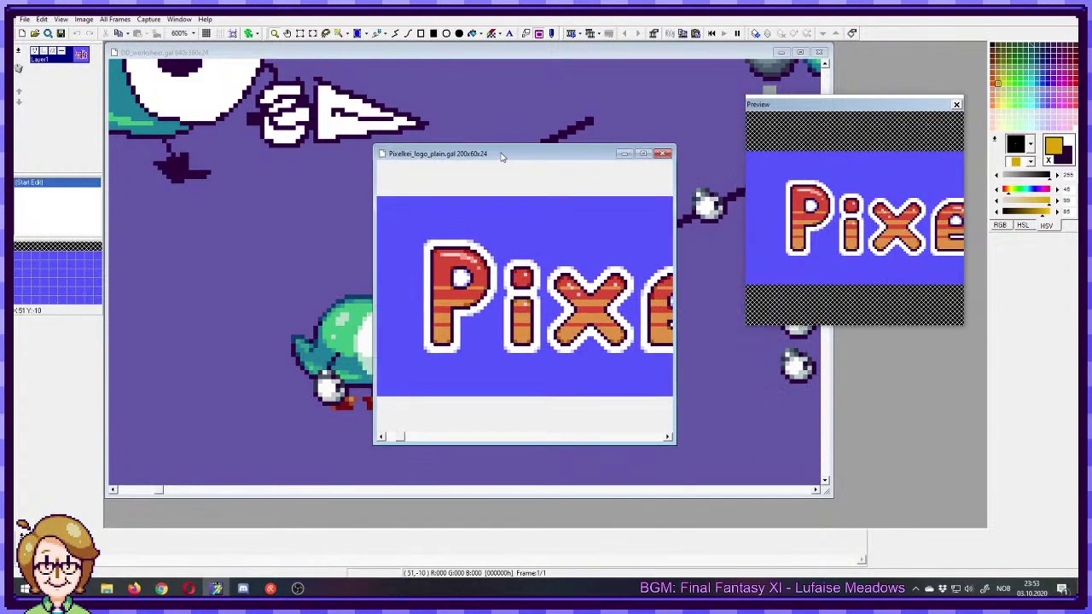
pyautogui.click(661, 154)
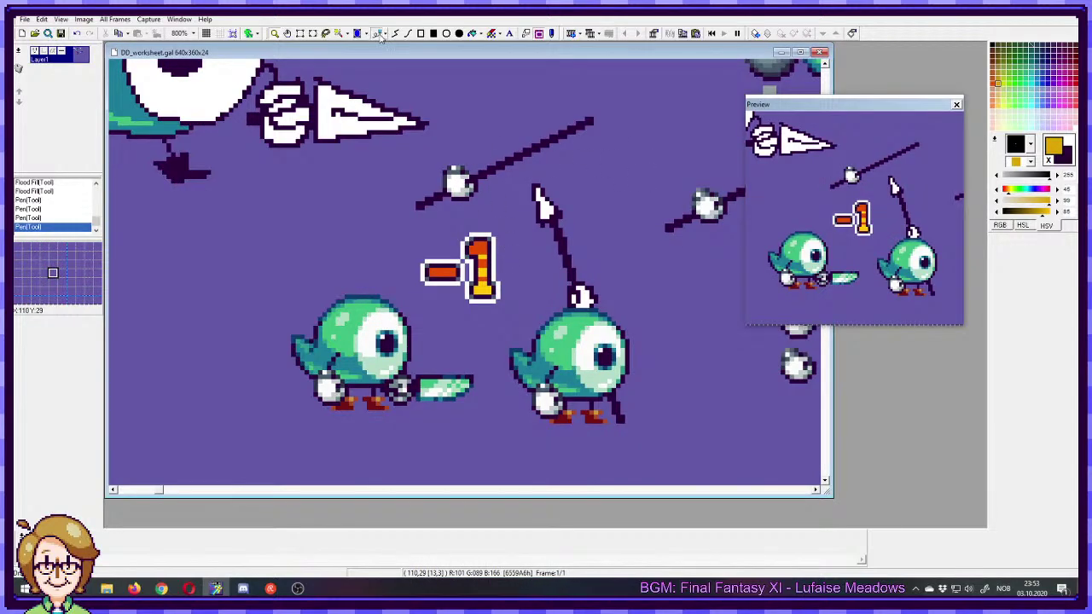
# - Draw a yellow line along the lower part of the minus sign and move the preview window off the canvas
pyautogui.keyDown('ctrl'); pyautogui.click(479, 248); pyautogui.keyUp('ctrl')
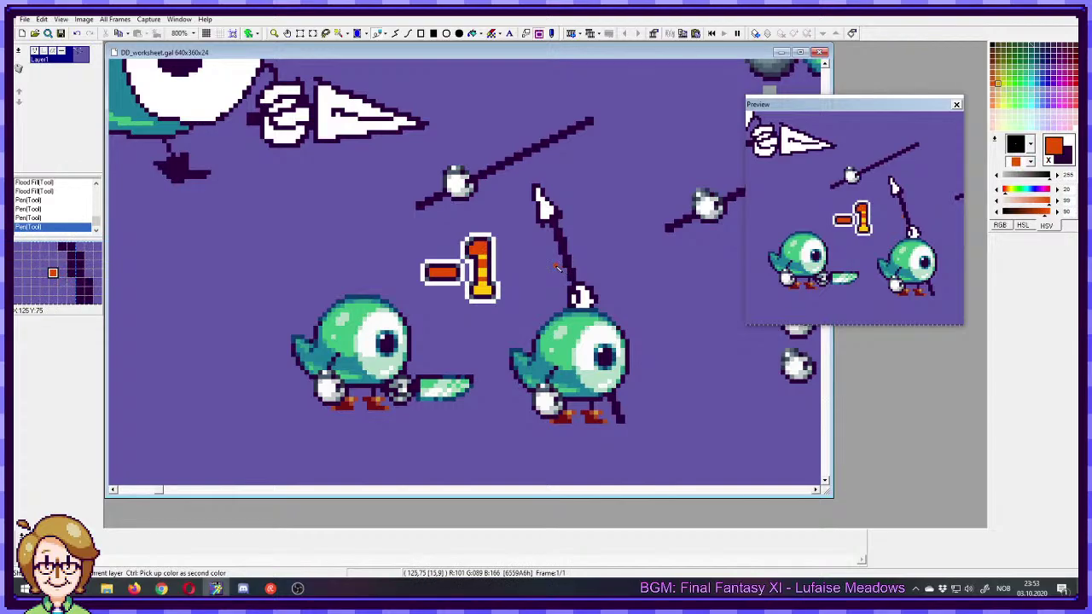
pyautogui.rightClick(484, 277)
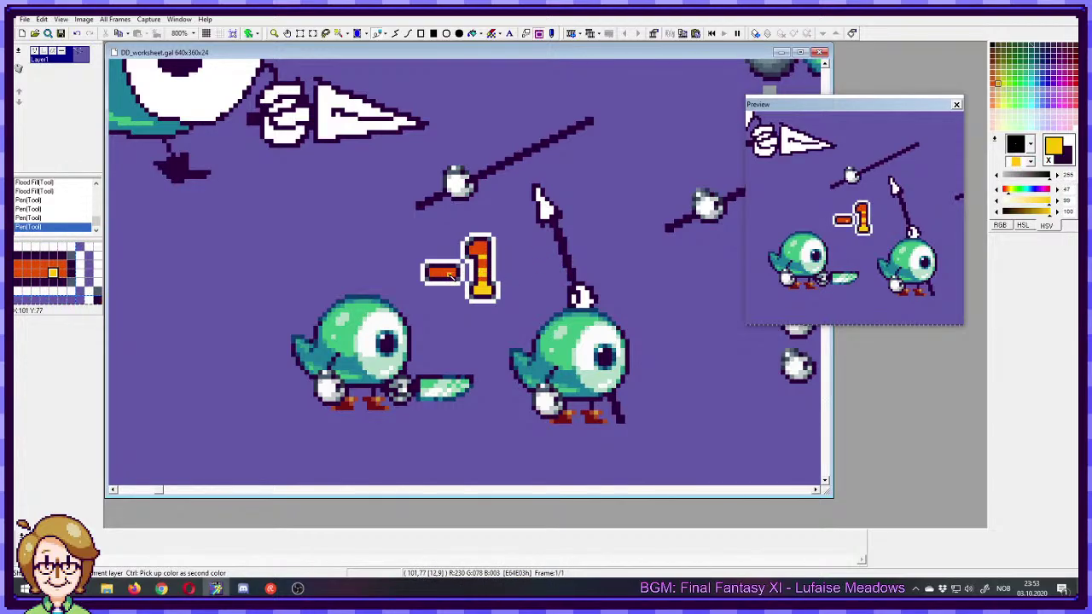
pyautogui.moveTo(454, 276); pyautogui.dragTo(430, 280)
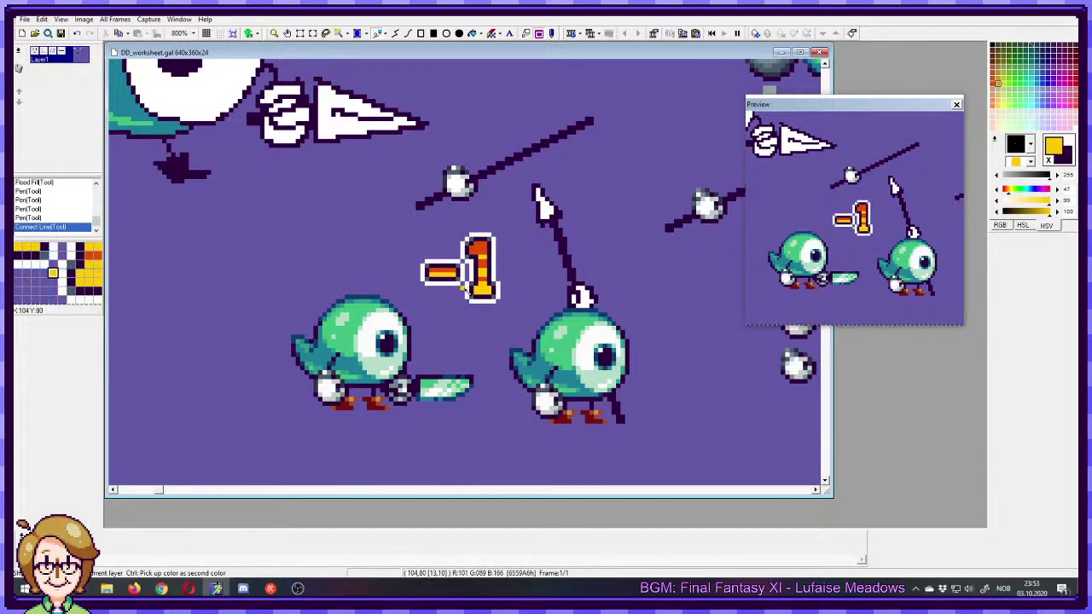
pyautogui.moveTo(868, 106); pyautogui.dragTo(2, 145)
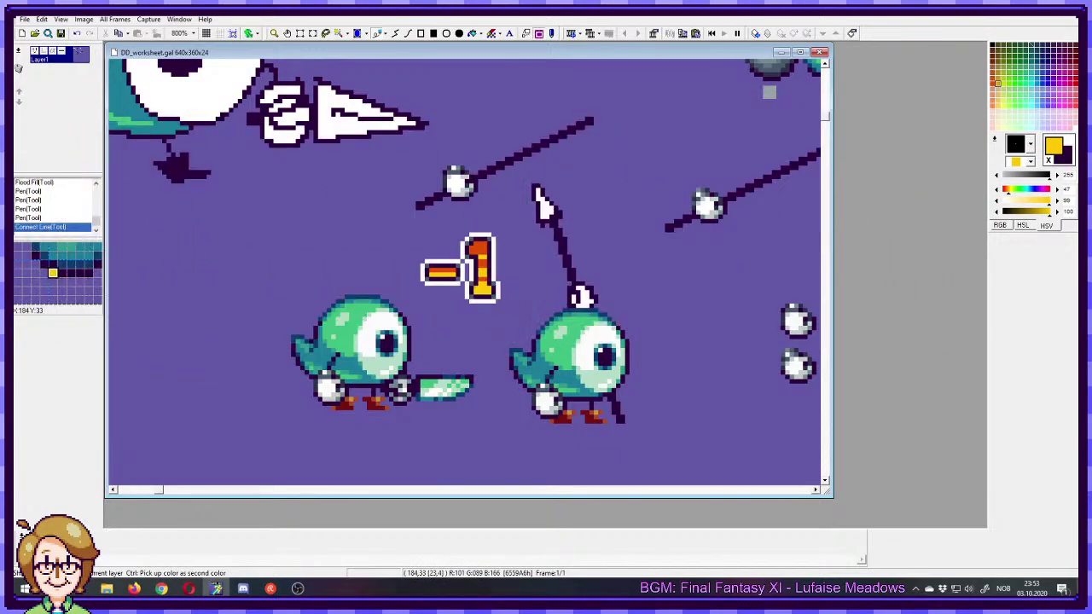
# - Repaint both ends of the minus sign's yellow stripe with the sampled orange-red
pyautogui.rightClick(432, 270)
pyautogui.click(430, 274)
pyautogui.click(454, 274)
pyautogui.hotkey('ctrl', 'z')
pyautogui.click(454, 275)
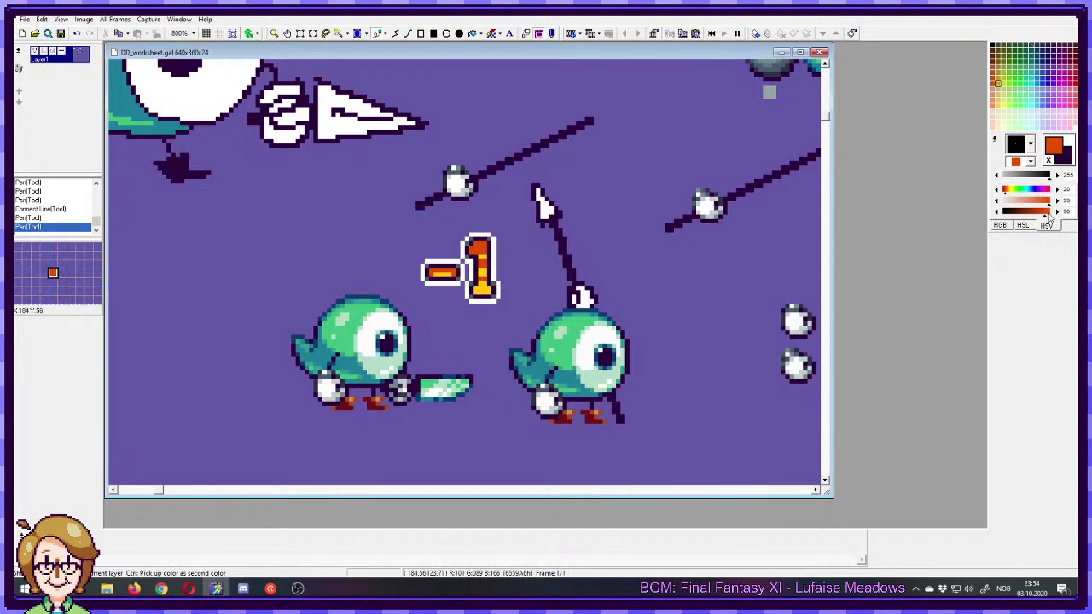
# - Mix a dark red with hue 10, saturation 100 and value 70, and add shading pixels to the digit 1 and minus sign
pyautogui.moveTo(1046, 216)
pyautogui.mouseDown()
pyautogui.moveTo(1055, 203)
pyautogui.moveTo(1000, 195)
pyautogui.mouseUp()
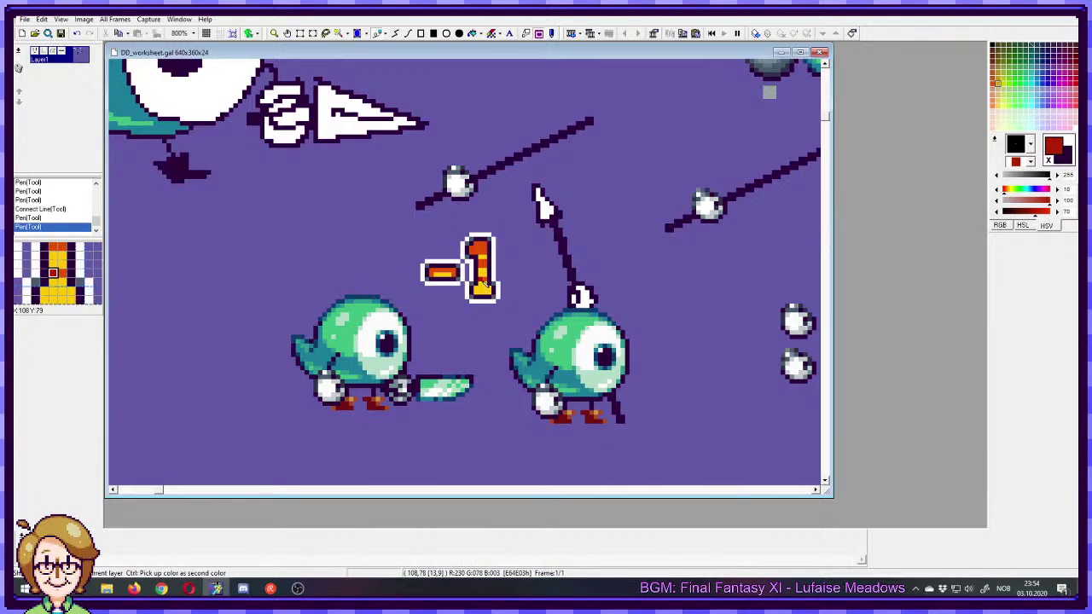
pyautogui.click(477, 247)
pyautogui.click(478, 251)
pyautogui.click(479, 254)
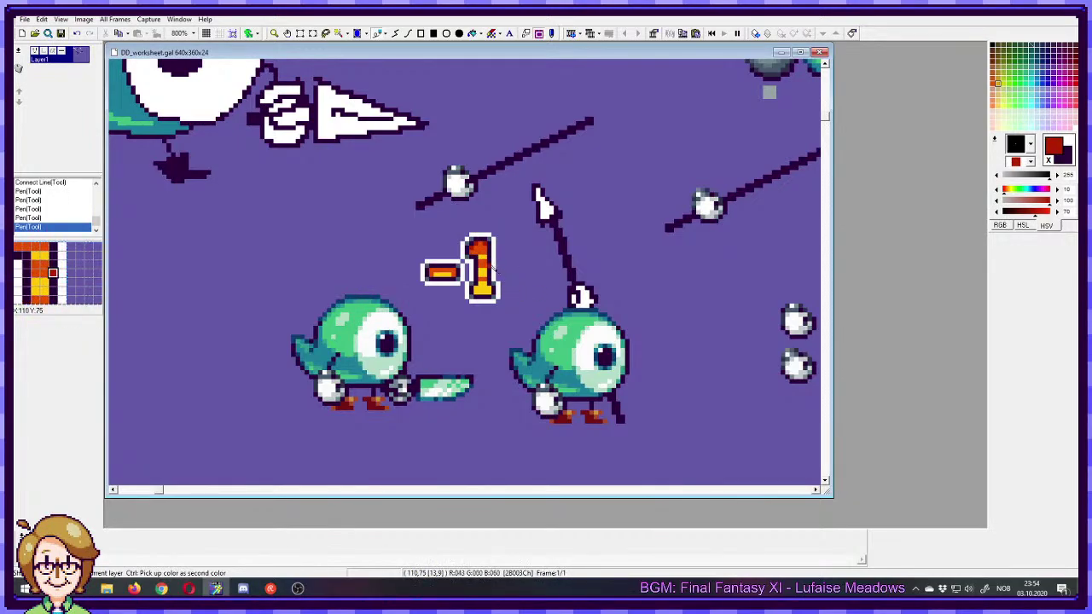
pyautogui.click(482, 291)
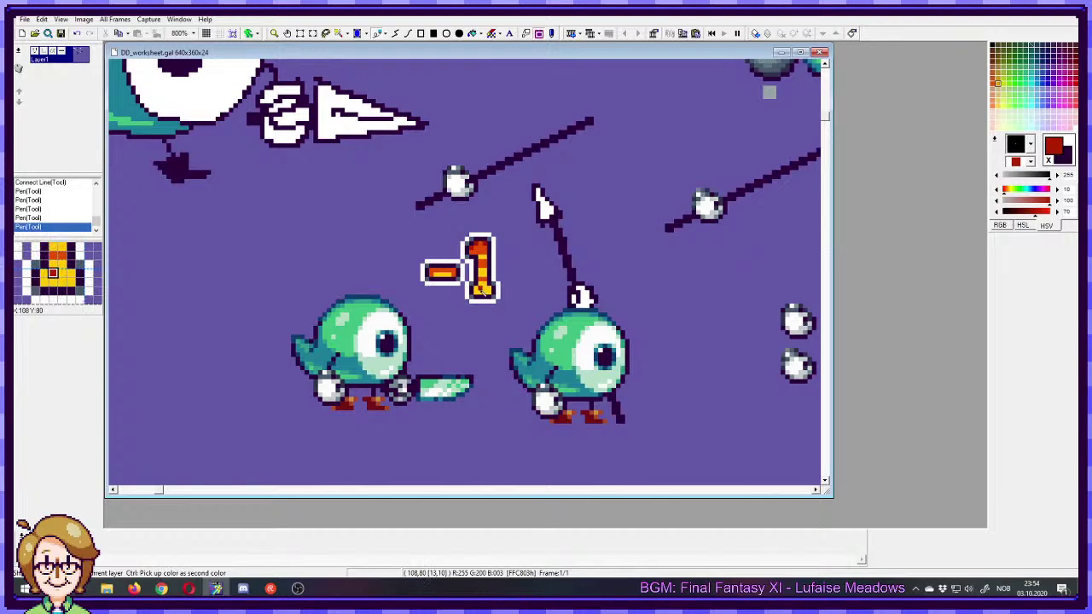
pyautogui.click(434, 274)
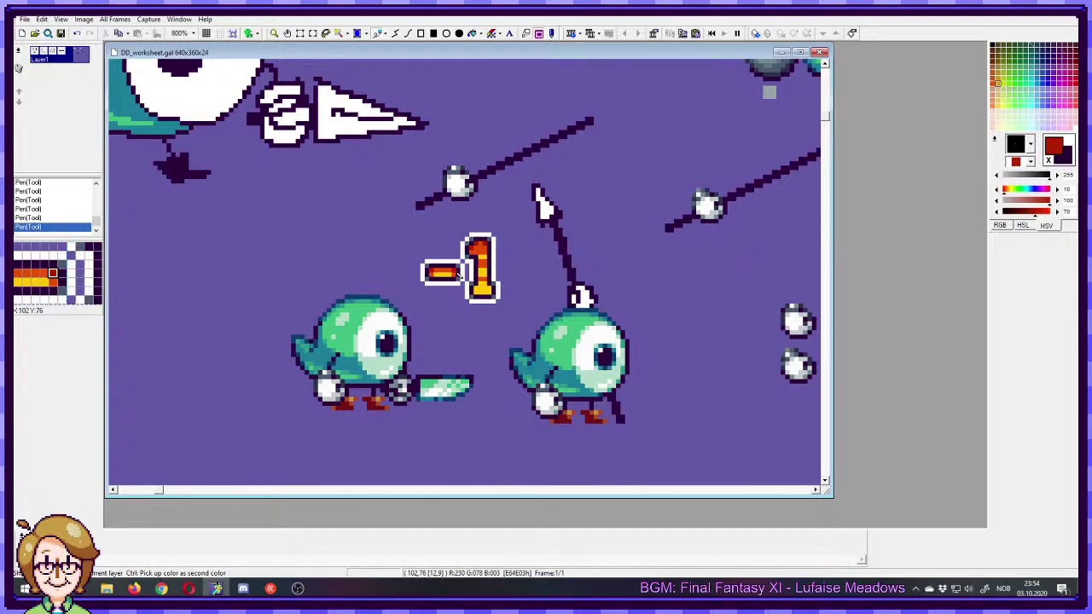
pyautogui.rightClick(482, 289)
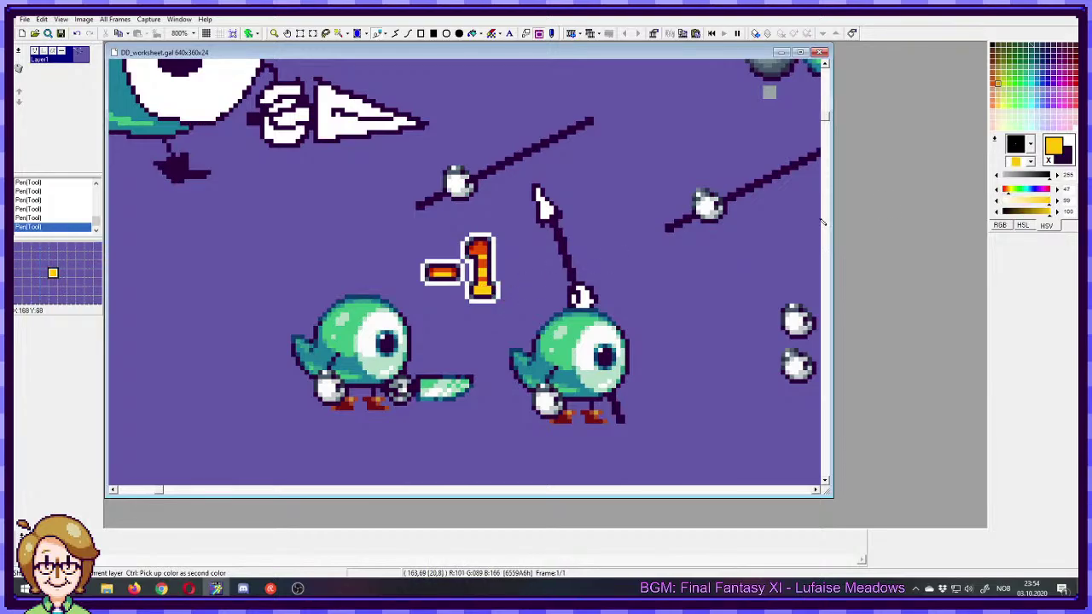
pyautogui.moveTo(1048, 211); pyautogui.dragTo(1041, 210)
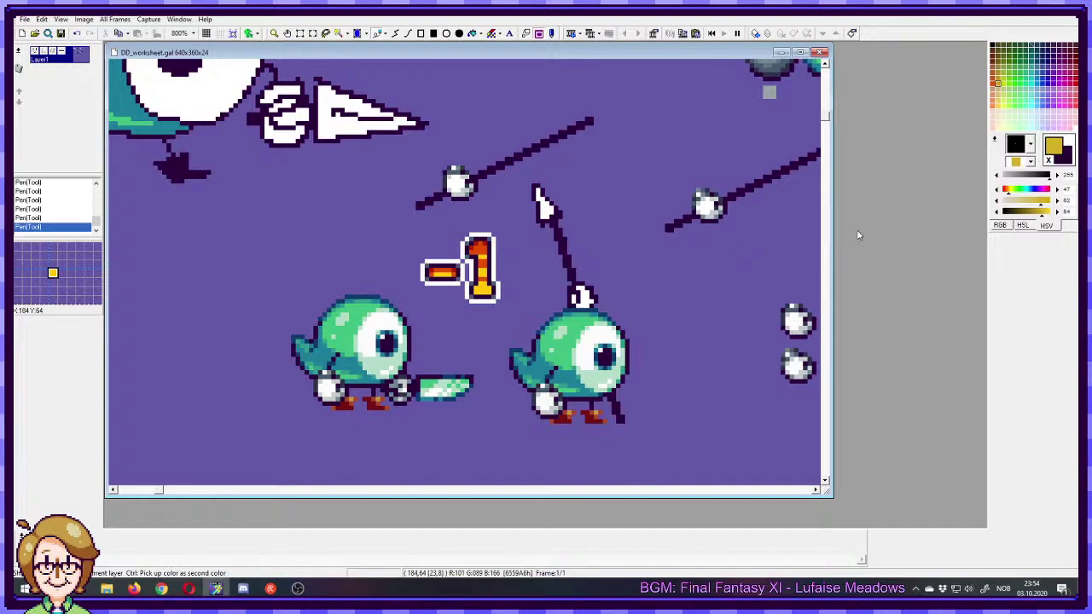
pyautogui.rightClick(565, 48)
pyautogui.click(508, 50)
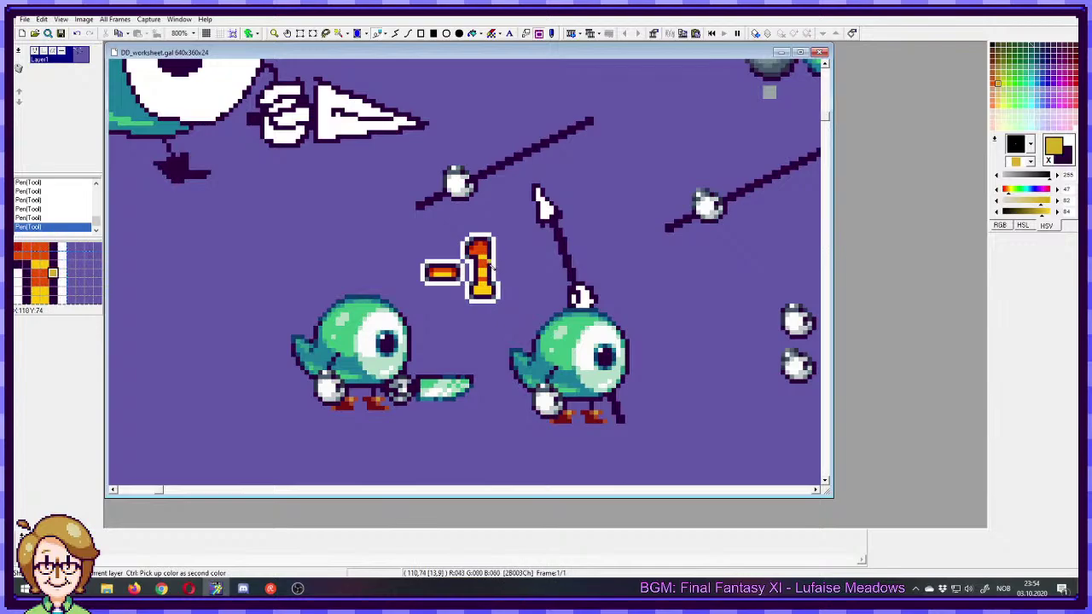
pyautogui.rightClick(491, 252)
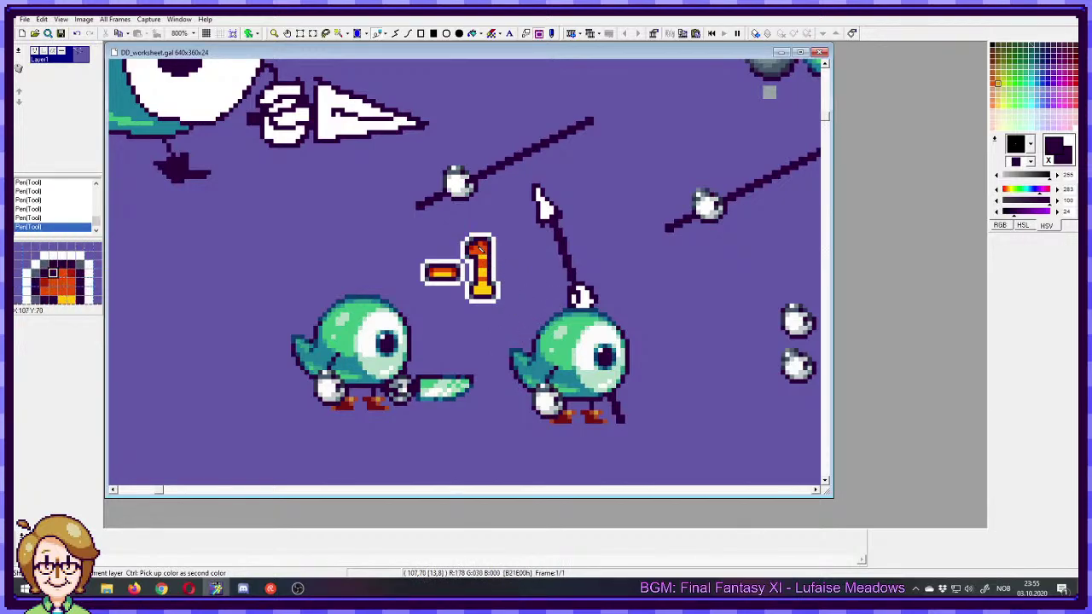
pyautogui.keyDown('ctrl'); pyautogui.click(480, 247); pyautogui.keyUp('ctrl')
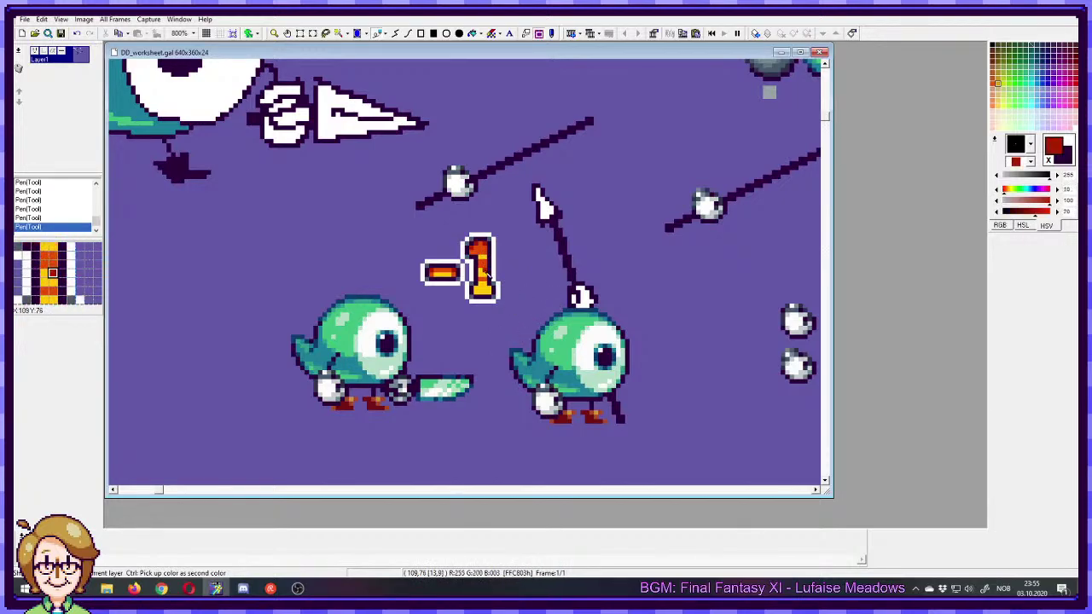
# - Mix a dark orange with hue 38, saturation 99 and value 78 from the yellow, and add shading pixels to the digit 1's base
pyautogui.keyDown('ctrl'); pyautogui.click(445, 273); pyautogui.keyUp('ctrl')
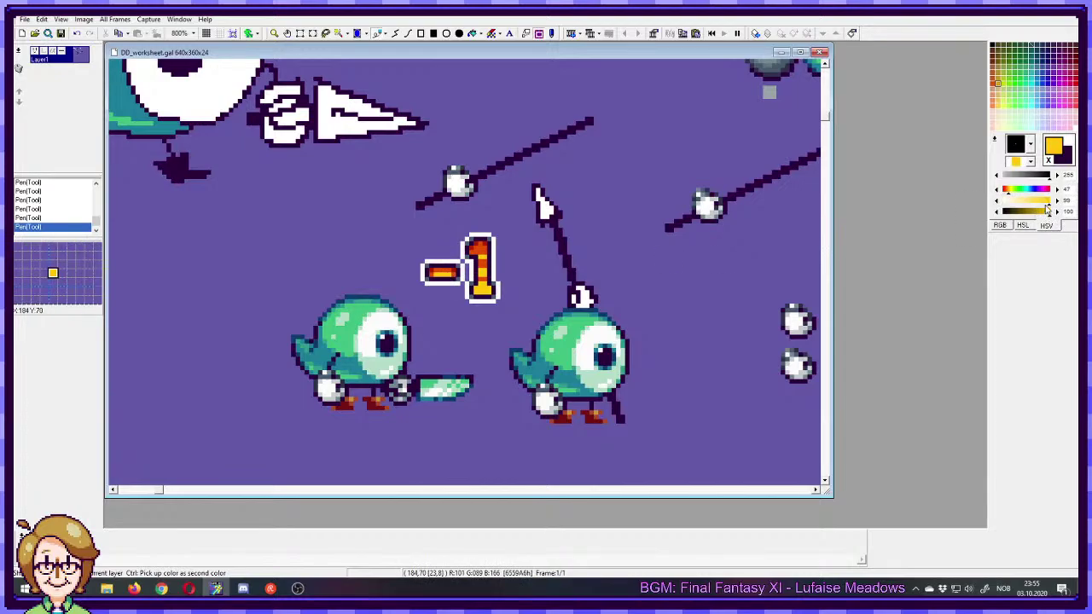
pyautogui.moveTo(1048, 211); pyautogui.dragTo(1007, 193)
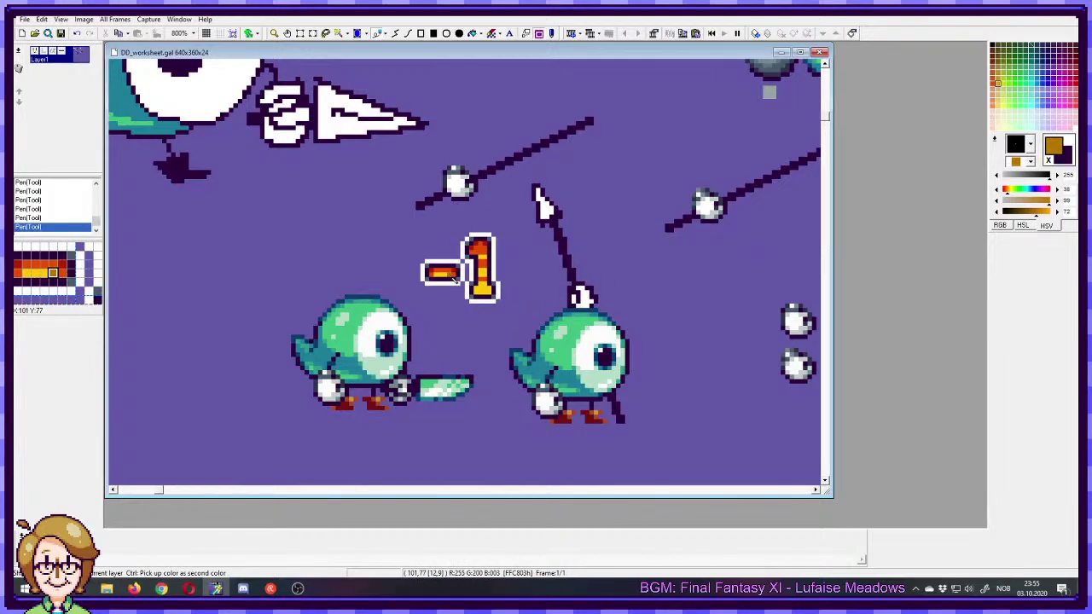
pyautogui.hotkey('ctrl', 'z')
pyautogui.hotkey('ctrl', 'z')
pyautogui.click(477, 291)
pyautogui.click(482, 291)
pyautogui.hotkey('ctrl', 'z')
pyautogui.hotkey('ctrl', 'y')
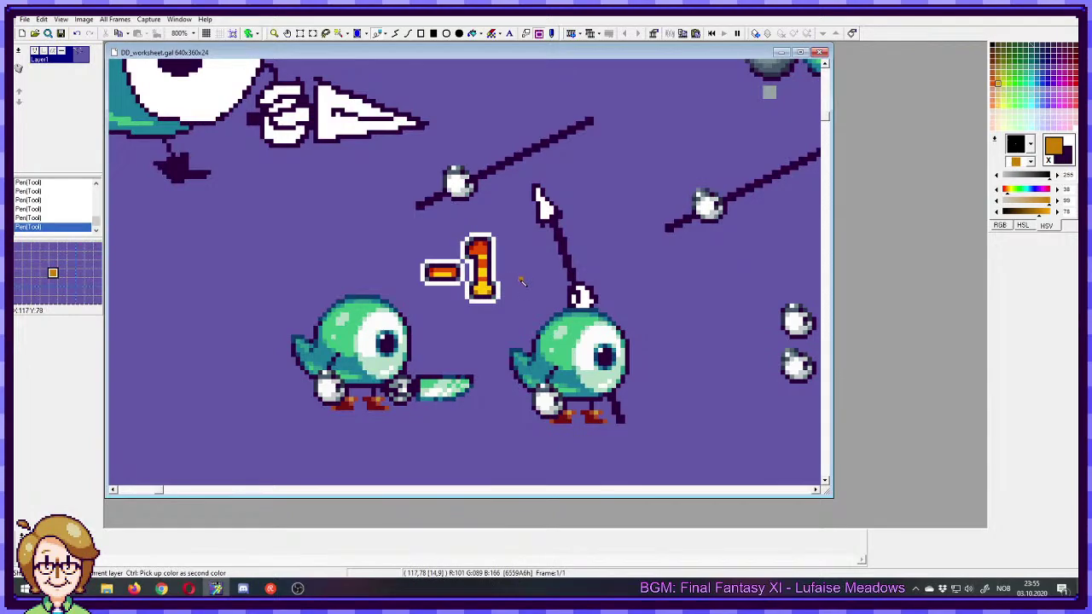
# - Retouch the shading pixels in the head of the digit 1 with the sampled orange-red and dark red
pyautogui.rightClick(475, 247)
pyautogui.click(473, 249)
pyautogui.rightClick(485, 246)
pyautogui.click(475, 253)
pyautogui.rightClick(480, 251)
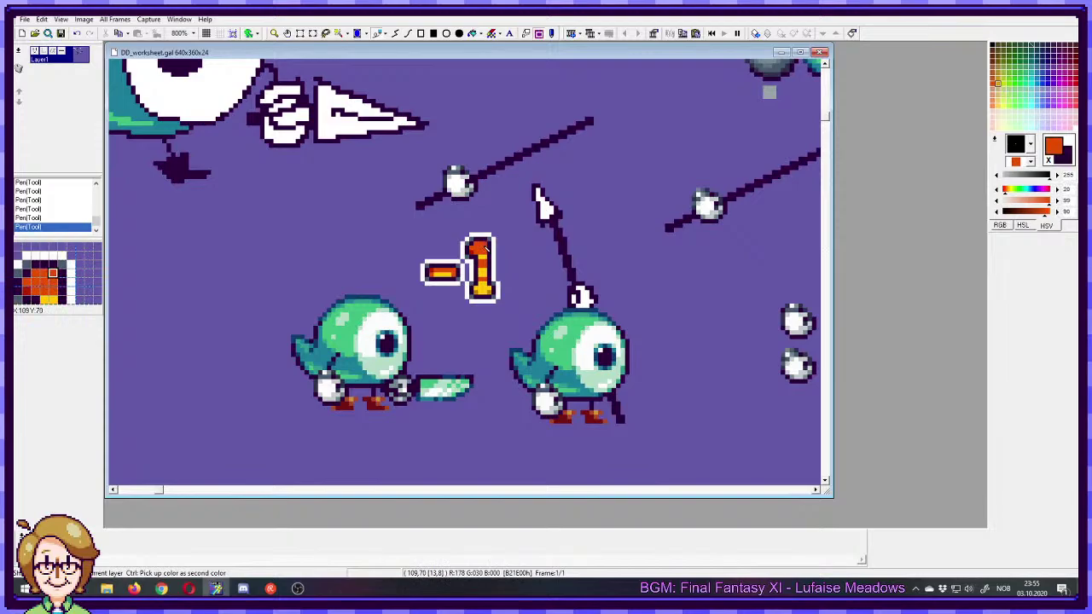
pyautogui.rightClick(472, 252)
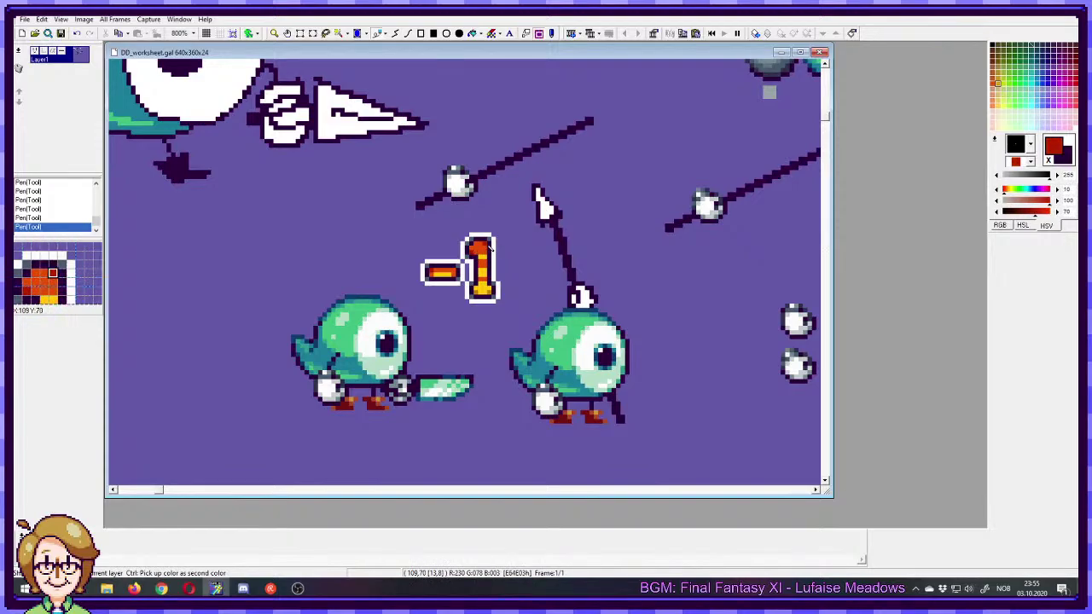
pyautogui.rightClick(476, 258)
pyautogui.rightClick(475, 290)
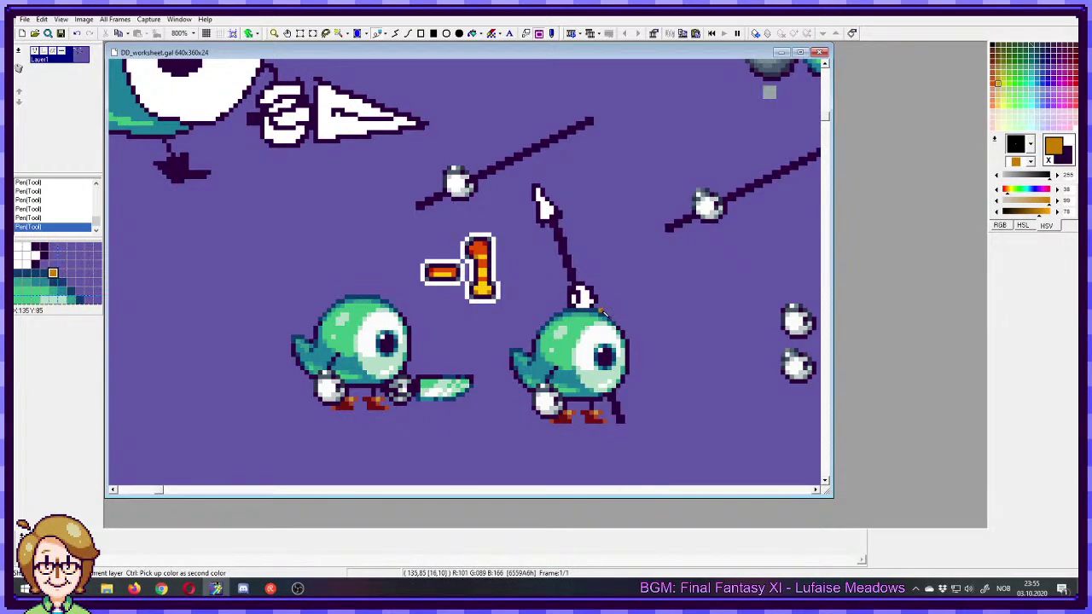
pyautogui.hotkey('ctrl', 'z')
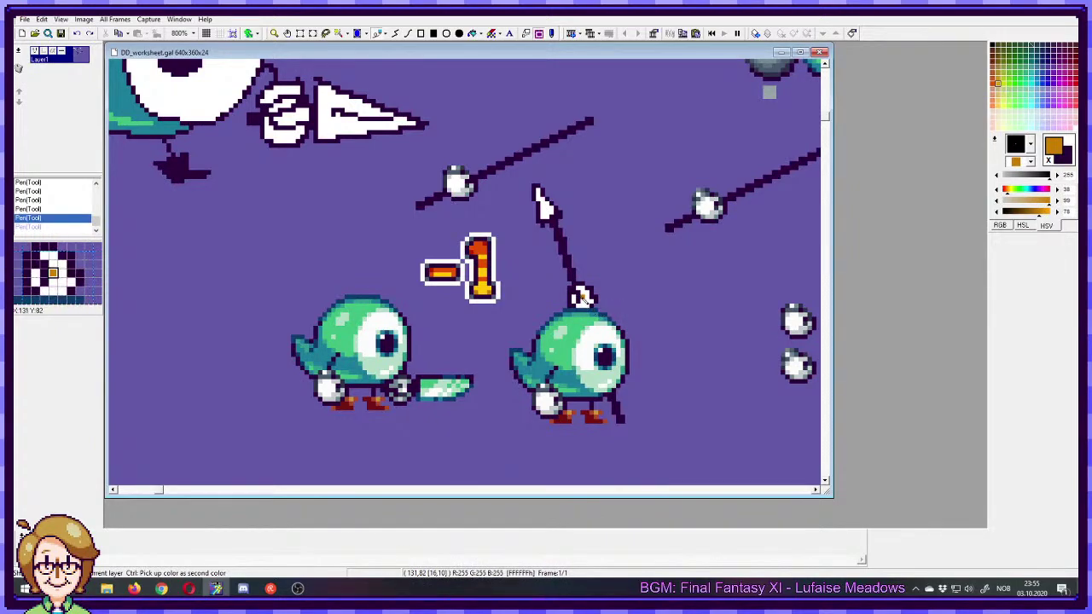
# - Repaint the minus sign's interior in the sampled yellow with dark orange shading at both ends
pyautogui.rightClick(461, 271)
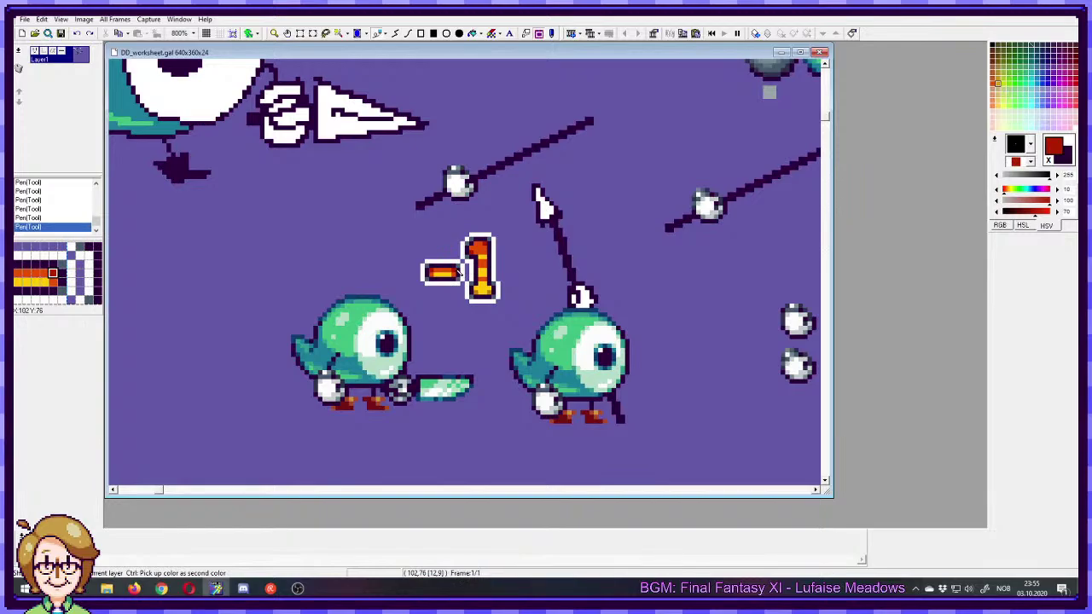
pyautogui.rightClick(481, 293)
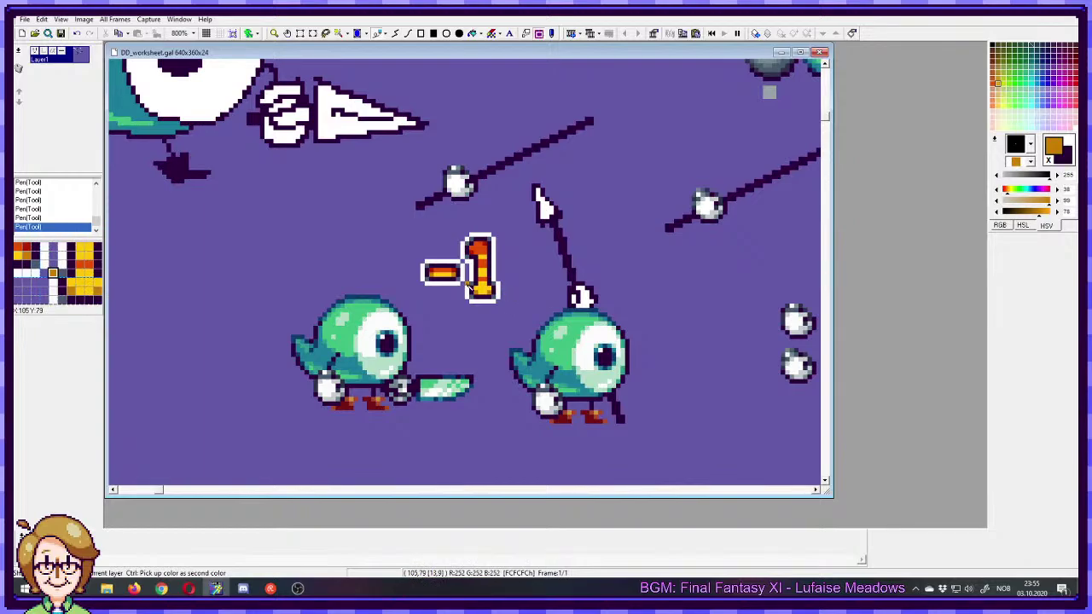
pyautogui.rightClick(453, 272)
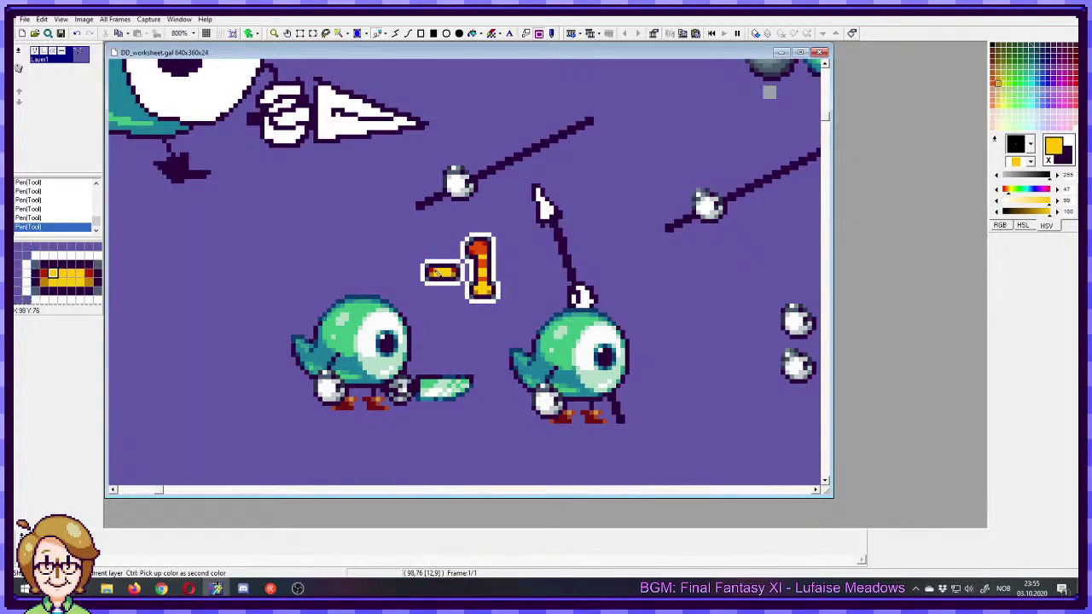
pyautogui.rightClick(459, 273)
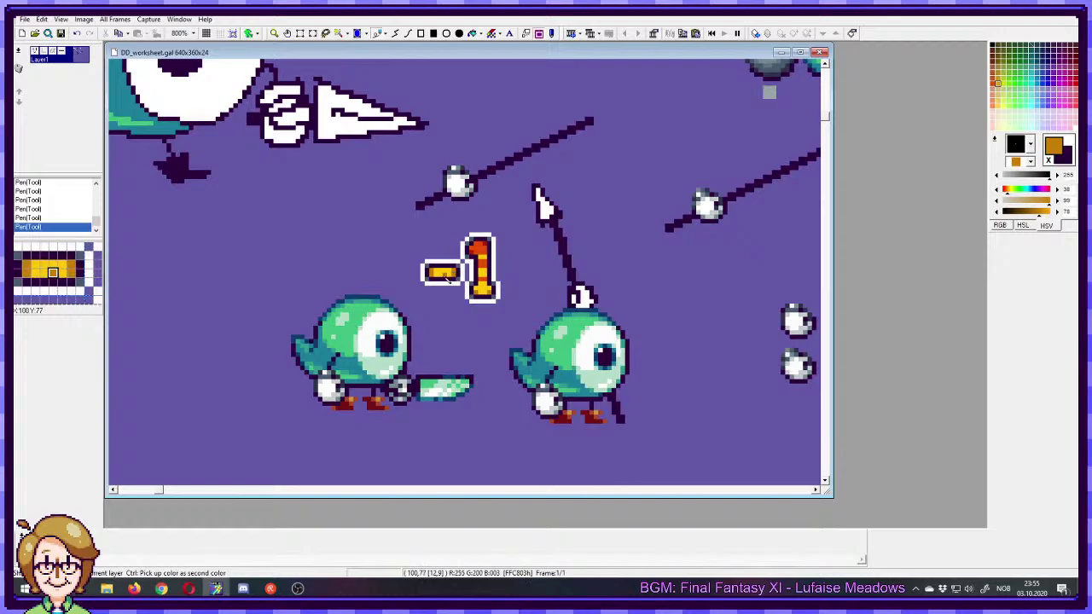
pyautogui.rightClick(458, 272)
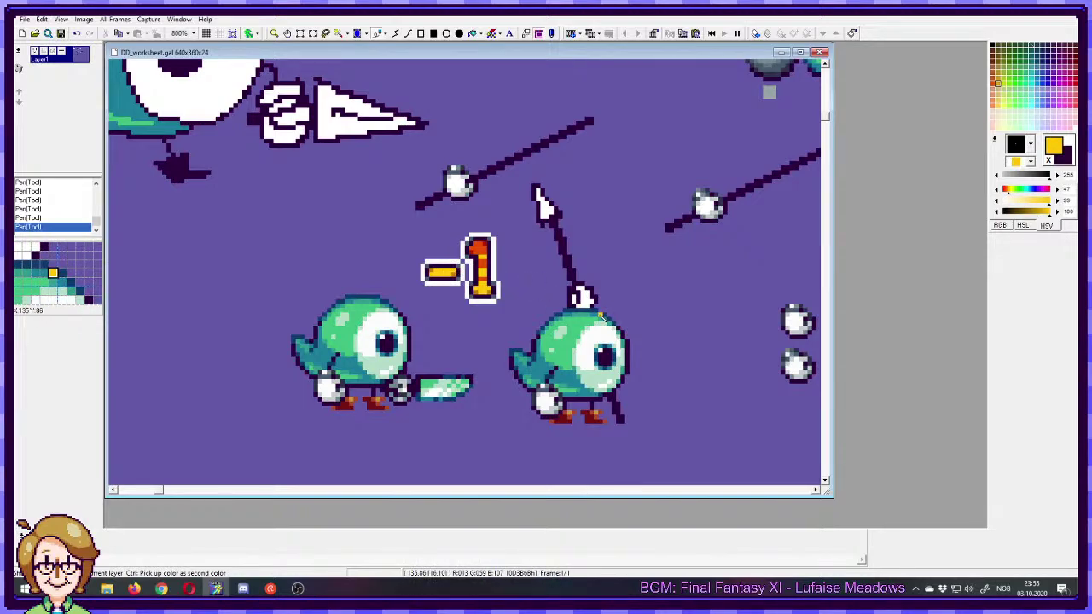
pyautogui.keyDown('shift'); pyautogui.click(483, 272); pyautogui.keyUp('shift')
pyautogui.hotkey('ctrl', 'z')
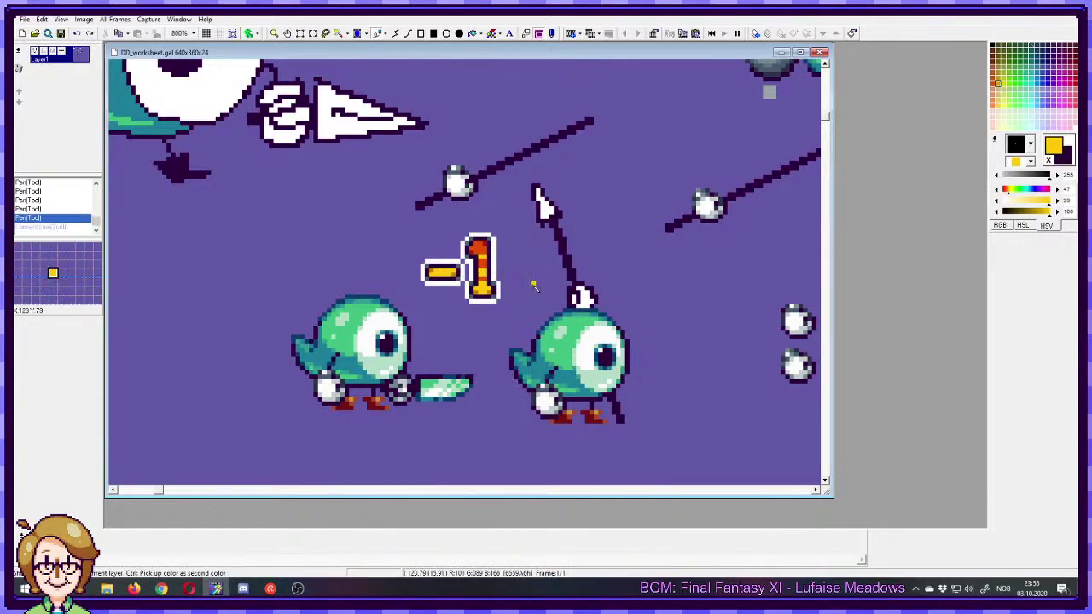
# - Mix a paler yellow with hue 47, saturation 70 and value 90, and recolour the yellow areas of the -1 with it
pyautogui.moveTo(1048, 206)
pyautogui.mouseDown()
pyautogui.moveTo(1033, 205)
pyautogui.moveTo(1046, 220)
pyautogui.mouseUp()
pyautogui.click(1049, 215)
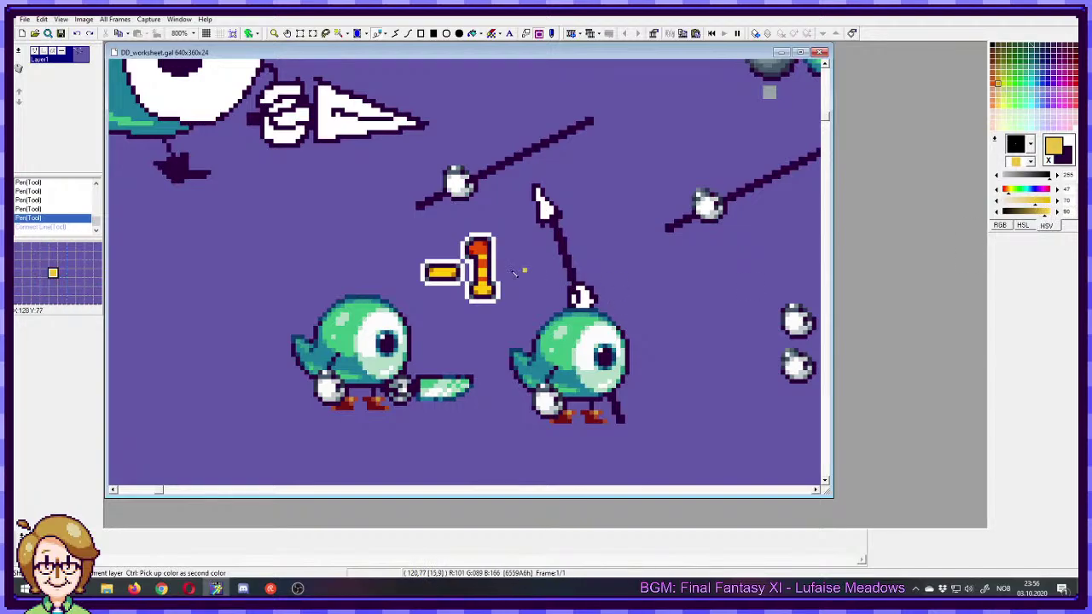
pyautogui.click(458, 274)
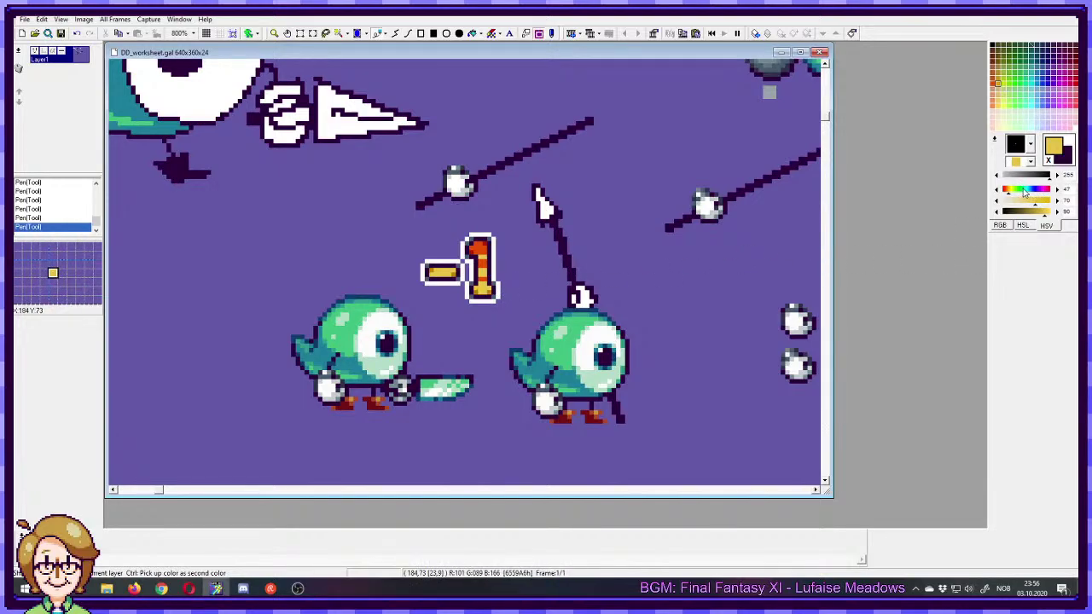
# - Undo the paler yellow on the digit 1 and paint small swatches of both yellows beside it for comparison
pyautogui.hotkey('ctrl', 'z')
pyautogui.hotkey('ctrl', 'z')
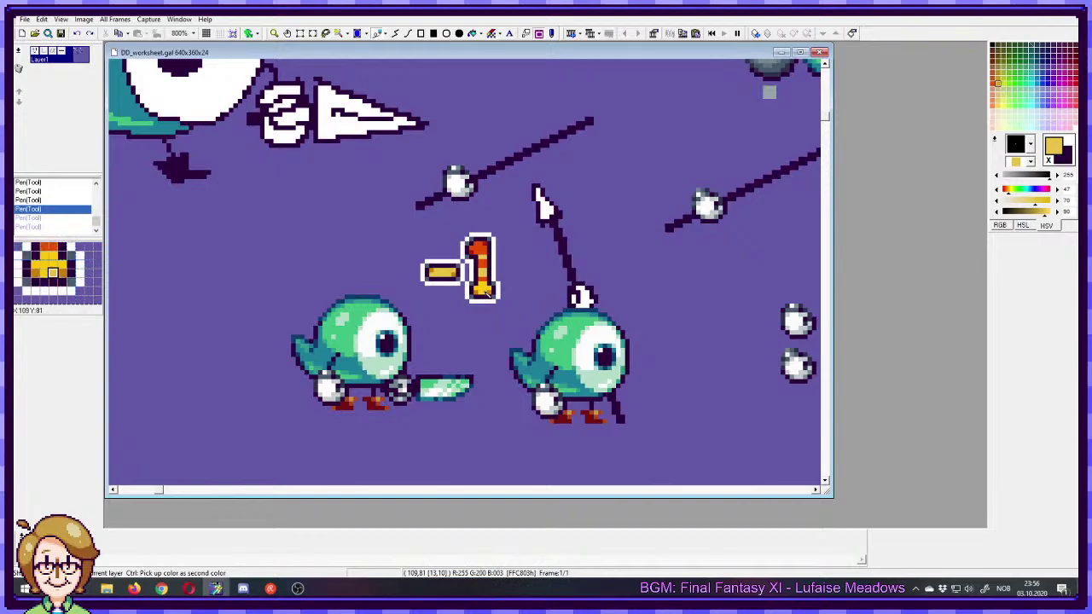
pyautogui.click(525, 291)
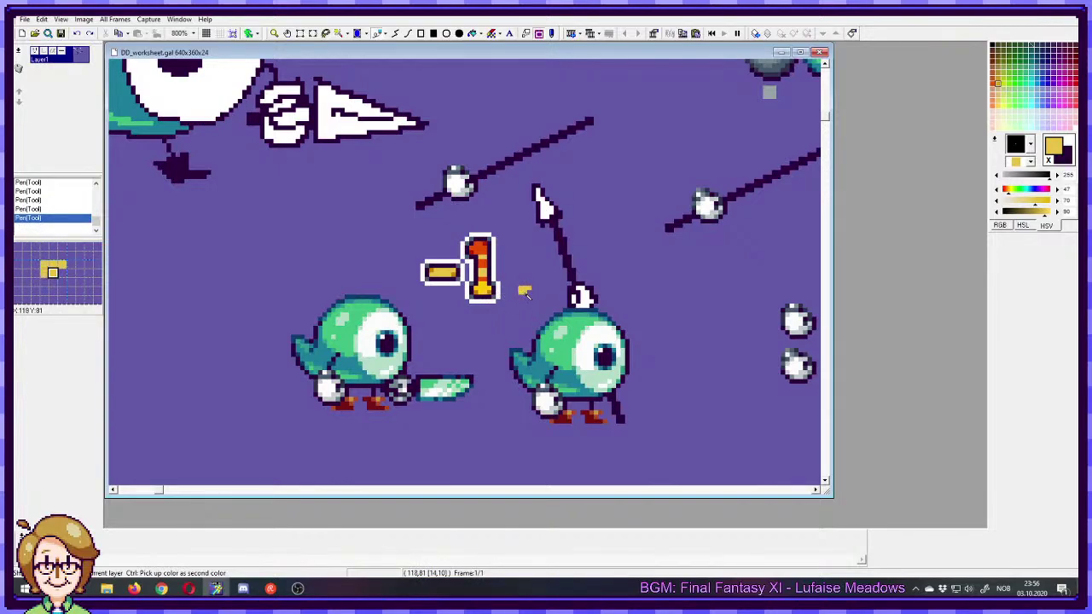
pyautogui.rightClick(481, 290)
pyautogui.moveTo(524, 285); pyautogui.dragTo(529, 283)
pyautogui.rightClick(529, 289)
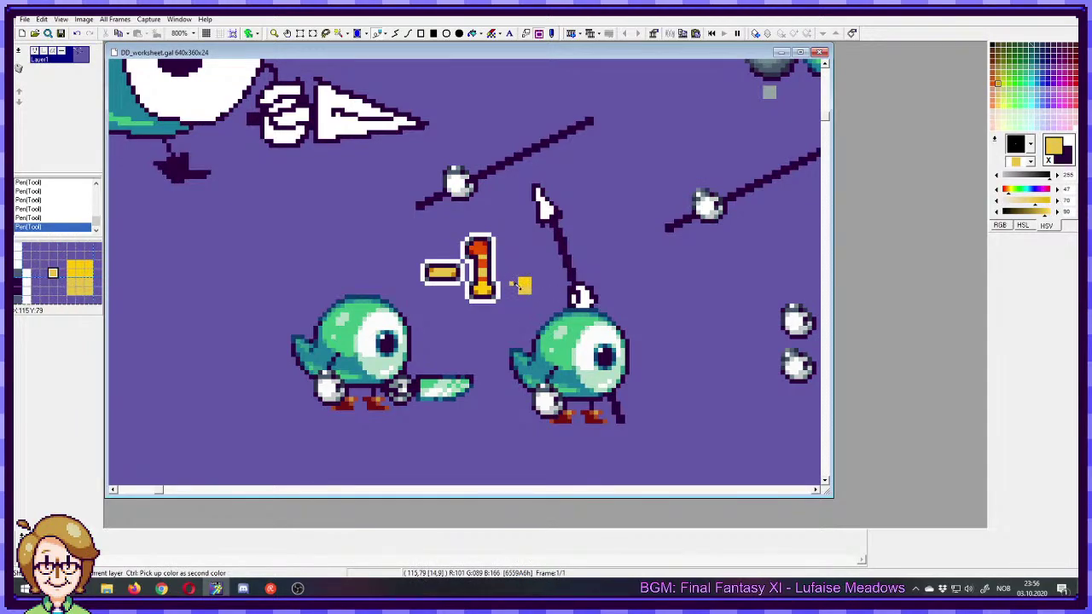
# - Clear the test swatches and restore the paler yellow on the digit 1
pyautogui.hotkey('ctrl', 'z')
pyautogui.hotkey('ctrl', 'z')
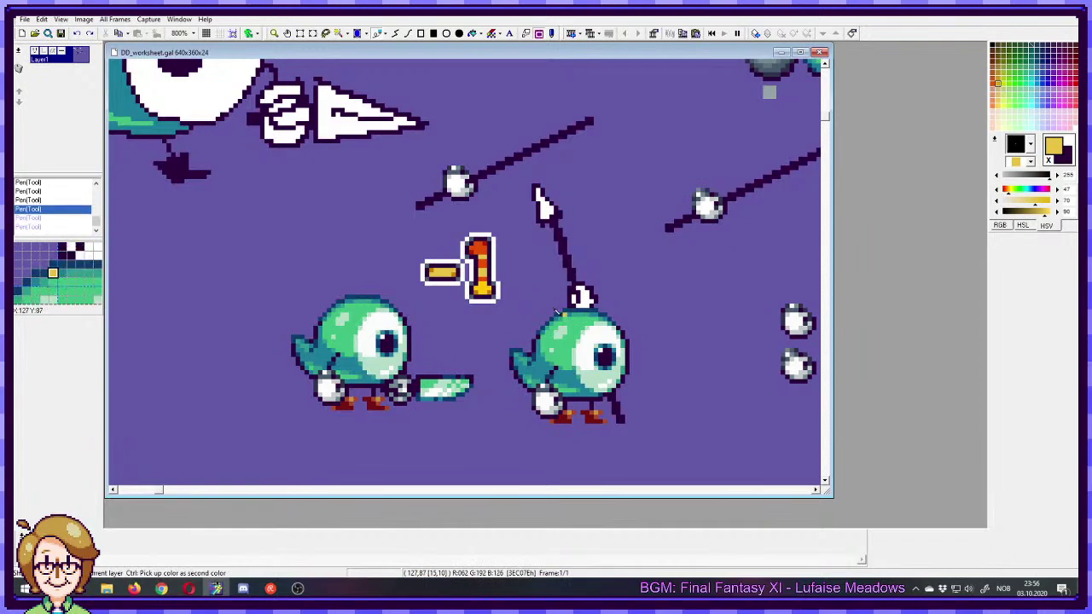
pyautogui.hotkey('ctrl', 'y')
pyautogui.hotkey('ctrl', 'y')
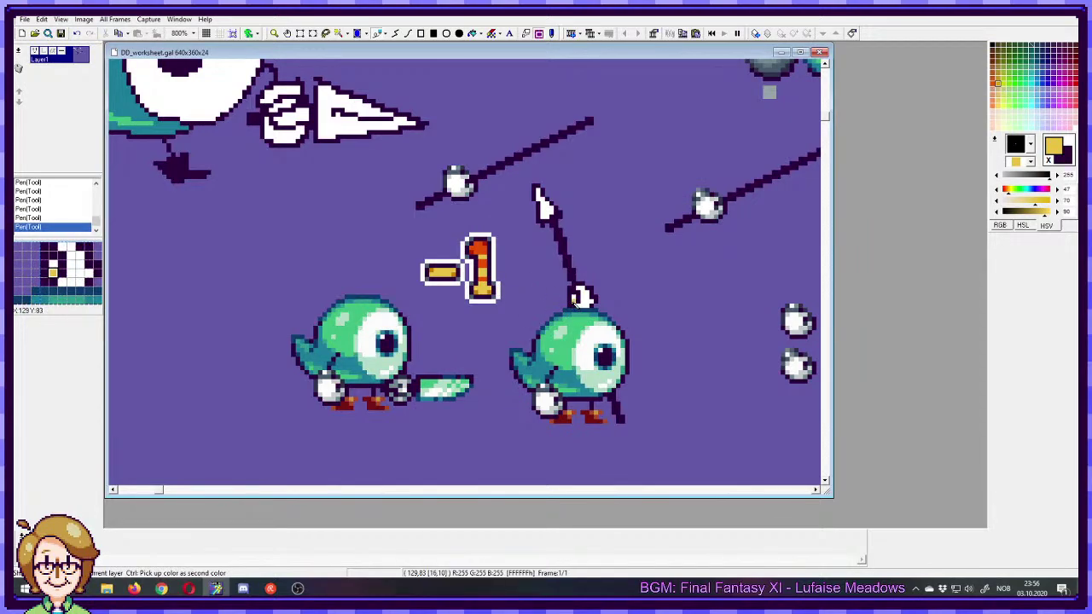
# - Measure the overall size of the -1 with a selection box
pyautogui.moveTo(413, 225); pyautogui.dragTo(516, 309)
pyautogui.press('Escape')
pyautogui.moveTo(418, 232); pyautogui.dragTo(500, 302)
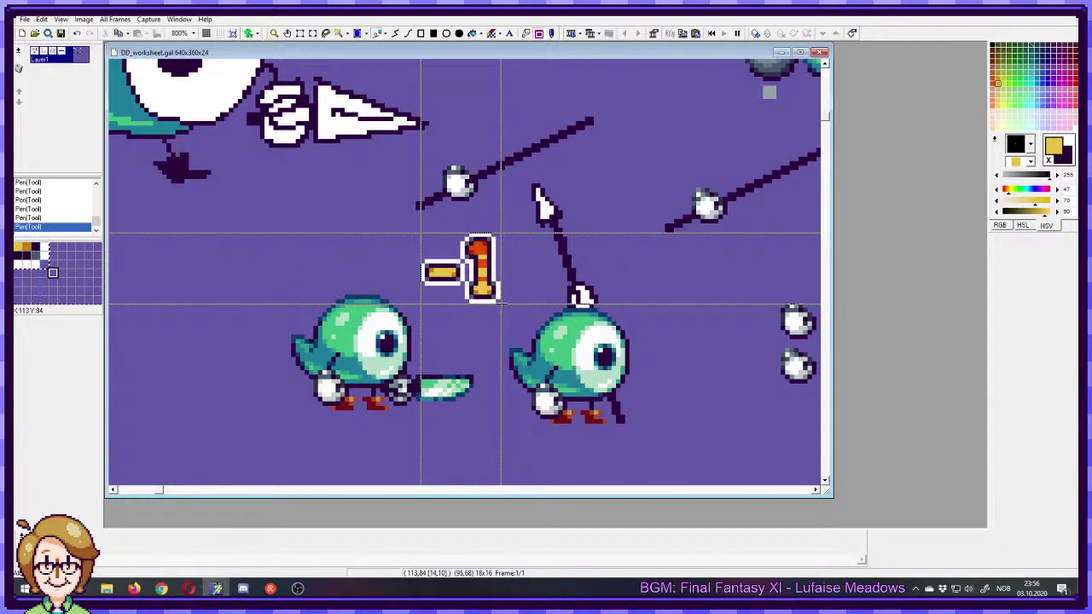
pyautogui.rightClick(502, 304)
# - Shorten the minus sign by shifting its outer end two pixels towards the digit, and repaint its dark orange shading pixels
pyautogui.moveTo(415, 250); pyautogui.dragTo(445, 281)
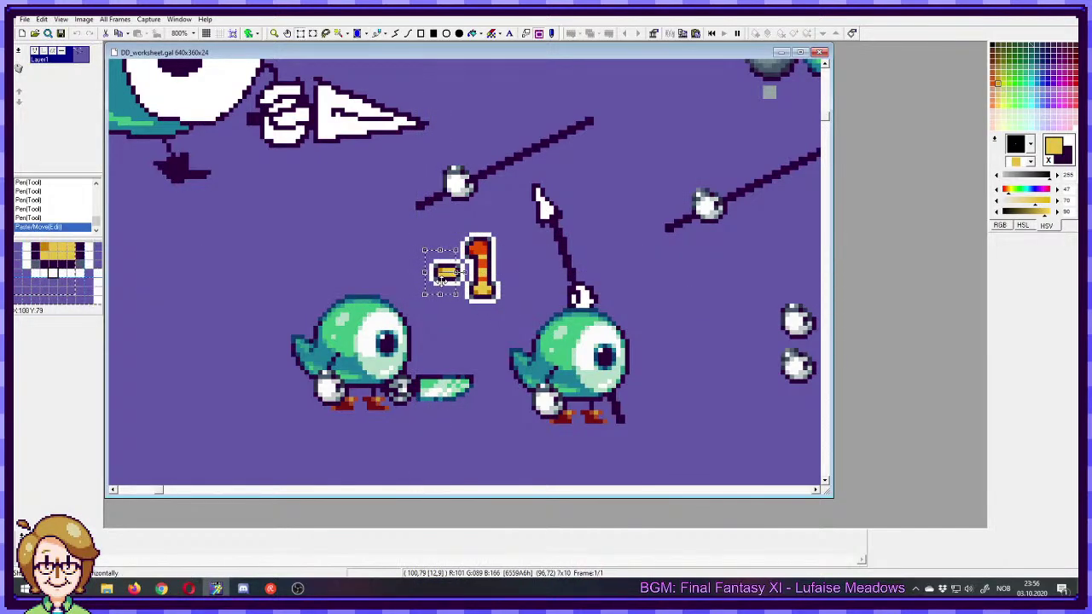
pyautogui.rightClick(444, 281)
pyautogui.press('p')
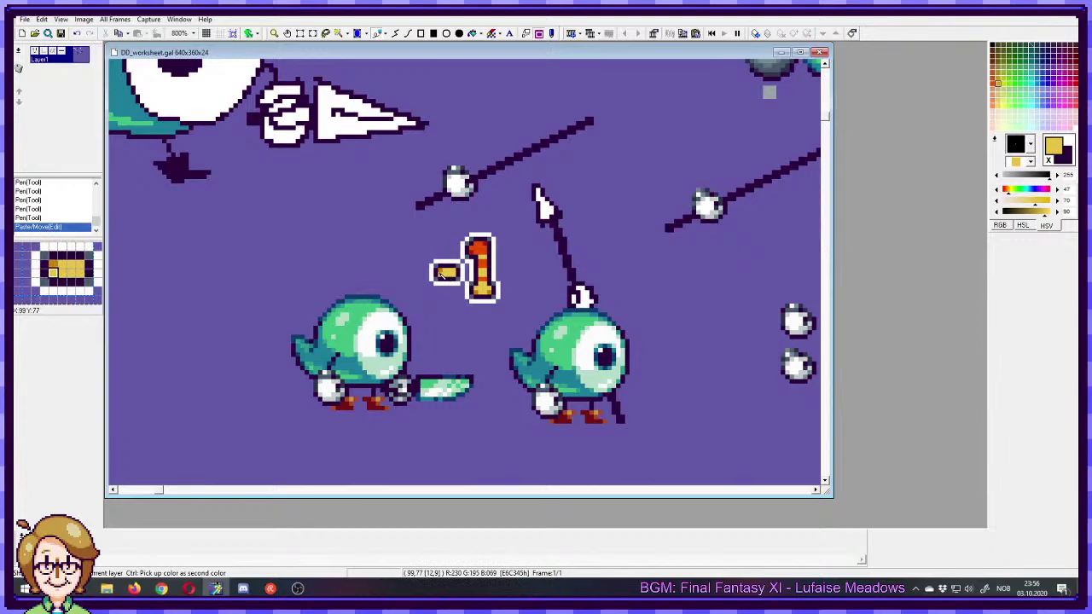
pyautogui.rightClick(441, 270)
pyautogui.click(452, 273)
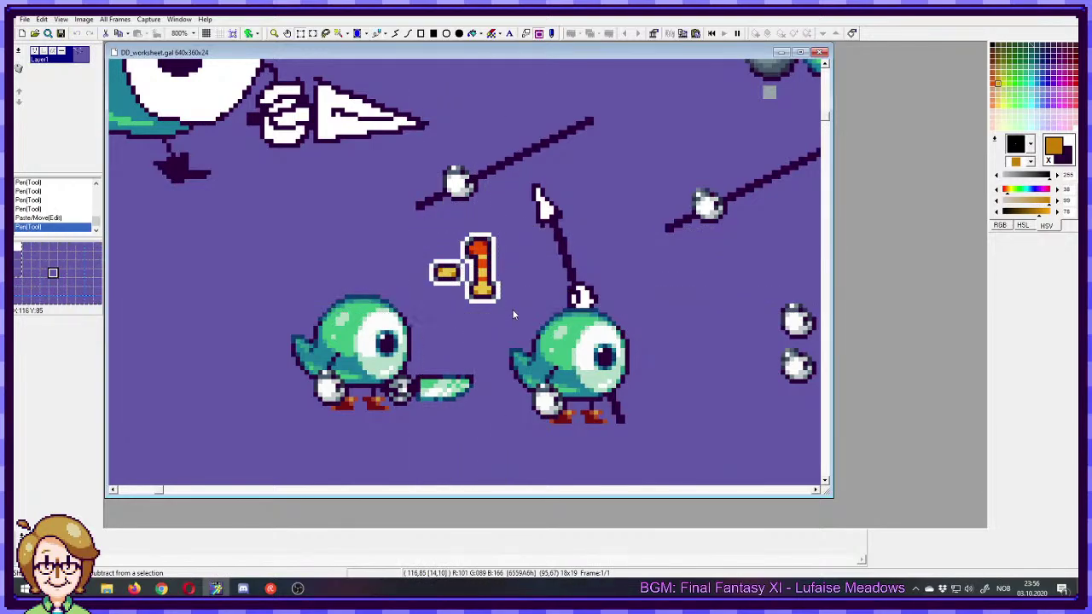
# - Frame the shortened -1 tightly with a selection to check its width and height
pyautogui.moveTo(431, 239); pyautogui.dragTo(501, 305)
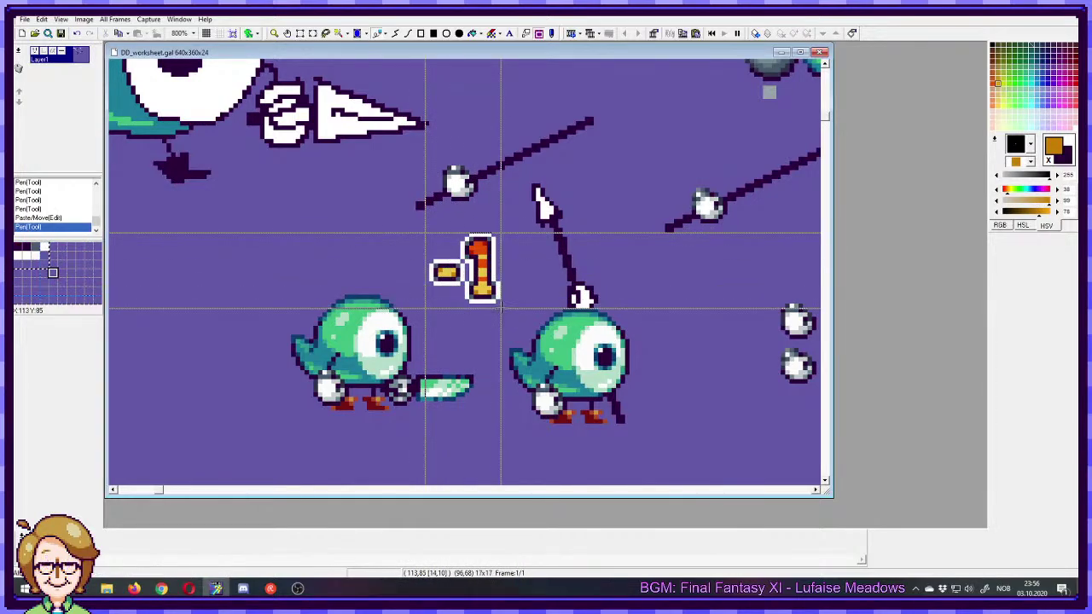
pyautogui.moveTo(500, 303); pyautogui.dragTo(430, 231)
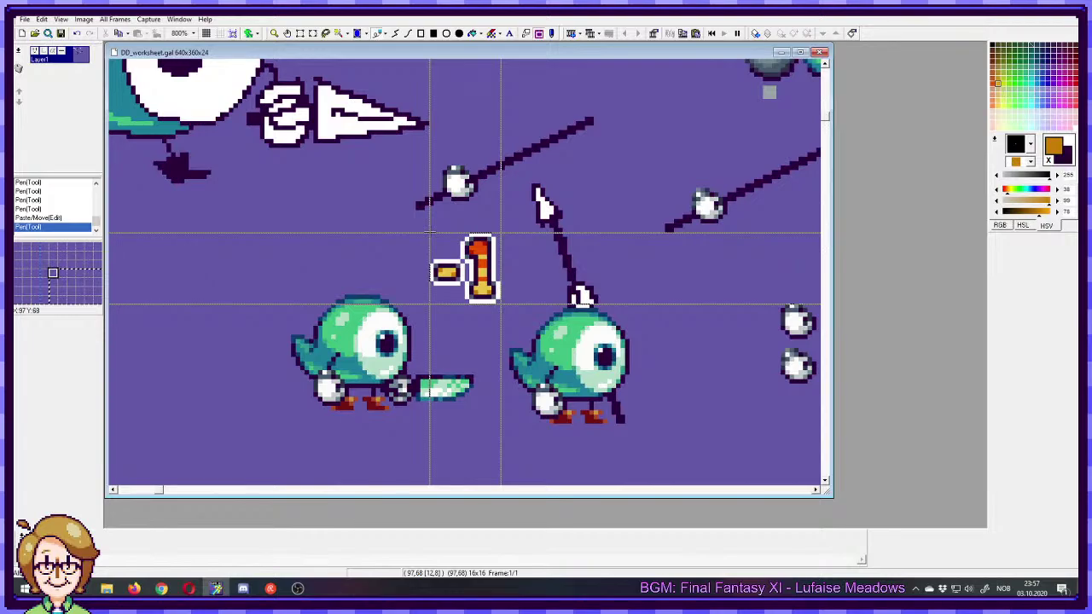
pyautogui.moveTo(430, 231); pyautogui.dragTo(429, 232)
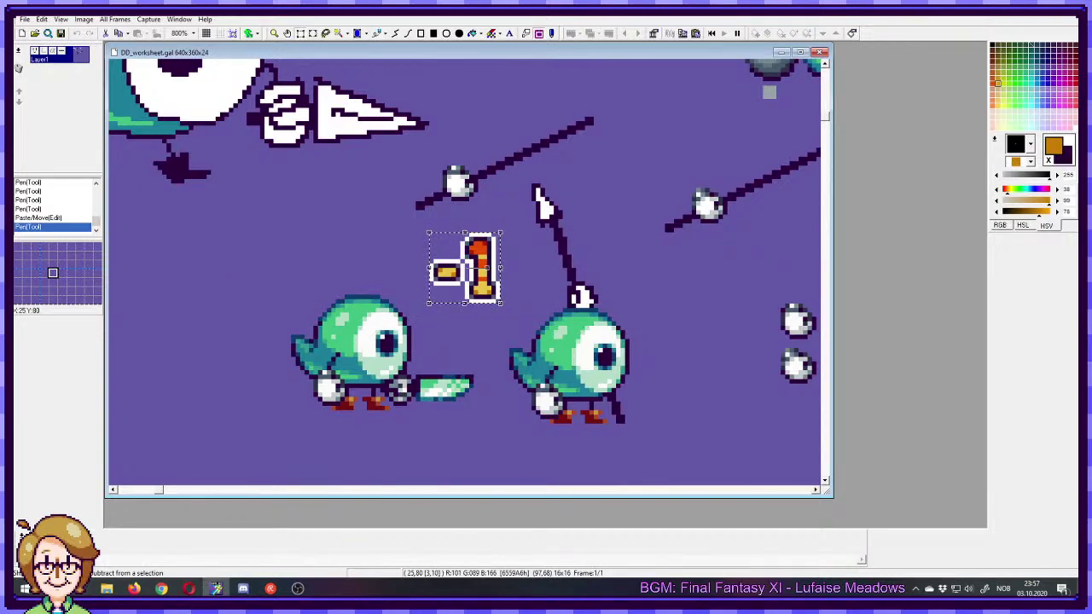
pyautogui.hotkey('alt', 'Tab')
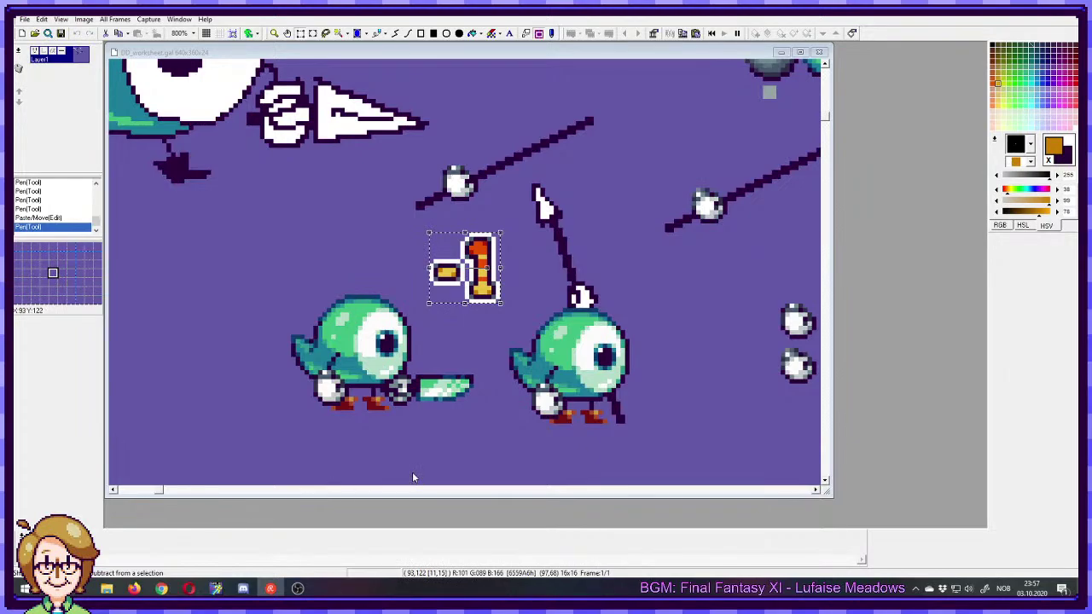
pyautogui.click(423, 228)
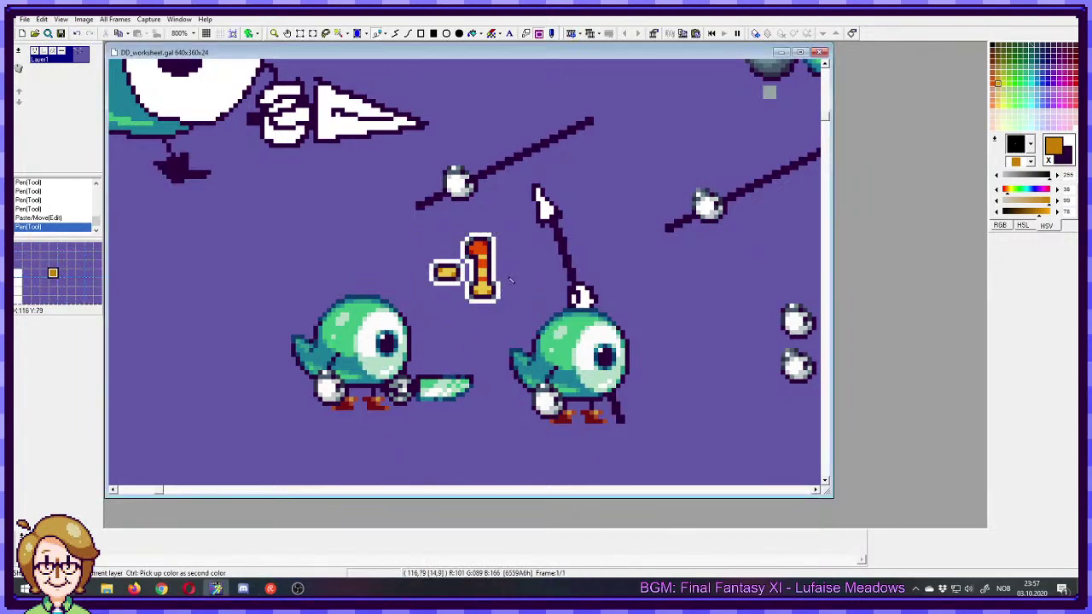
# - Move the whole -1 to the empty area above and to the left of the knife-holding bird
pyautogui.moveTo(423, 228); pyautogui.dragTo(518, 321)
pyautogui.moveTo(486, 283); pyautogui.dragTo(214, 270)
pyautogui.click(249, 270)
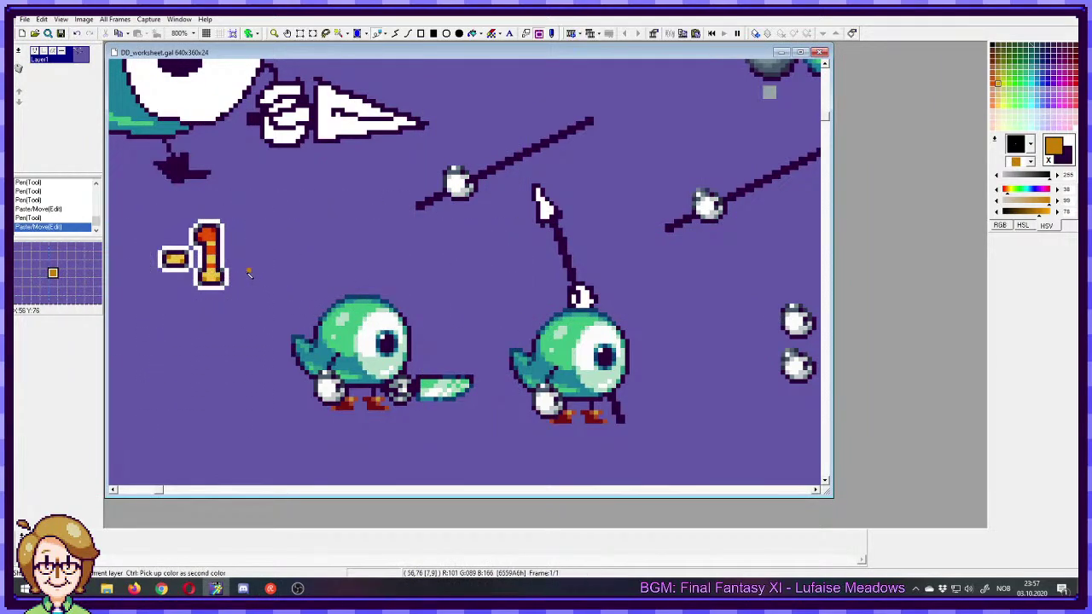
pyautogui.press('s')
pyautogui.moveTo(157, 220); pyautogui.dragTo(228, 290)
pyautogui.press('p')
pyautogui.moveTo(451, 311); pyautogui.dragTo(409, 270)
pyautogui.moveTo(468, 366); pyautogui.dragTo(497, 331)
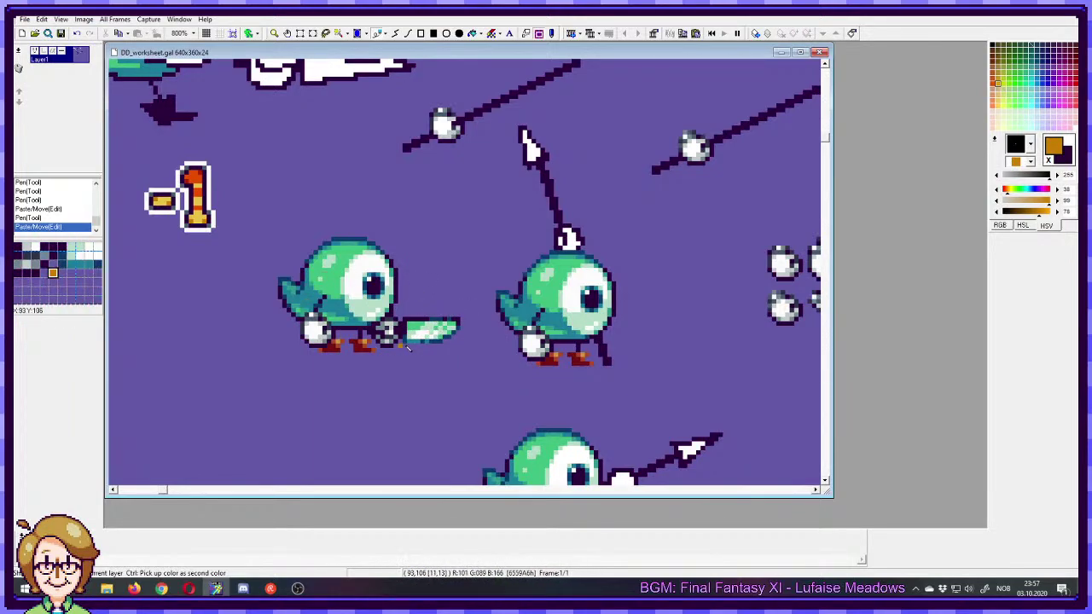
# - Try to shift the knife and the hand holding it one pixel closer to the bird
pyautogui.keyDown('ctrl'); pyautogui.click(426, 326); pyautogui.keyUp('ctrl')
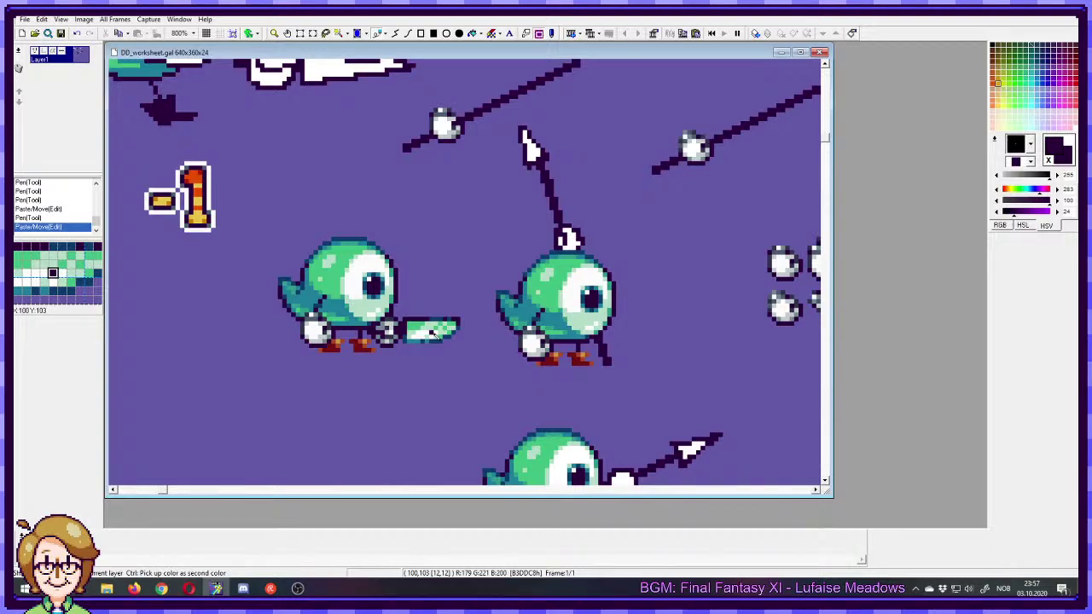
pyautogui.press('s')
pyautogui.moveTo(464, 317); pyautogui.dragTo(378, 339)
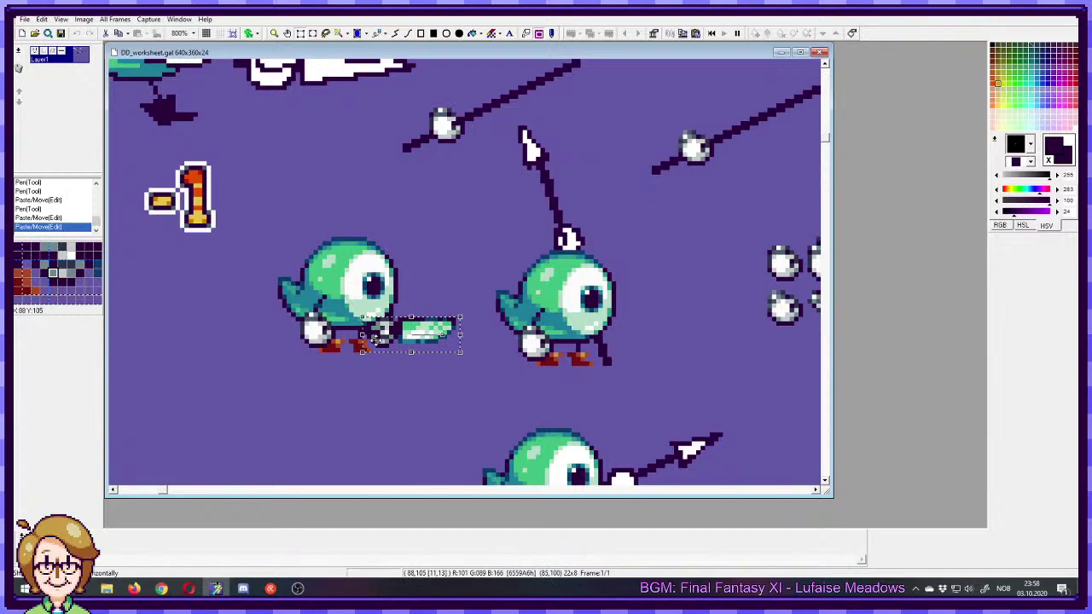
pyautogui.hotkey('ctrl', 'z')
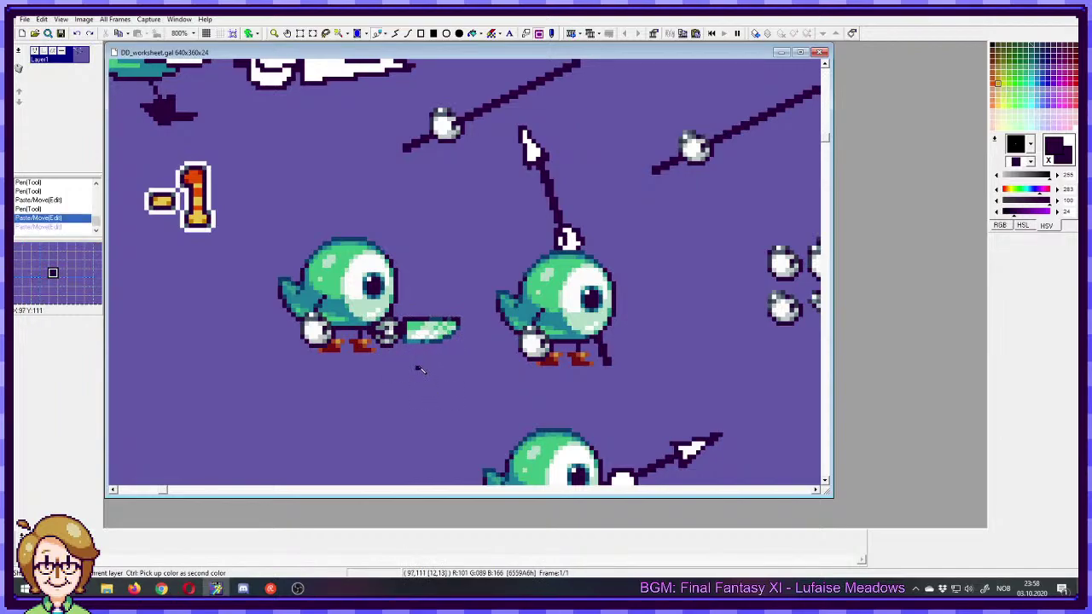
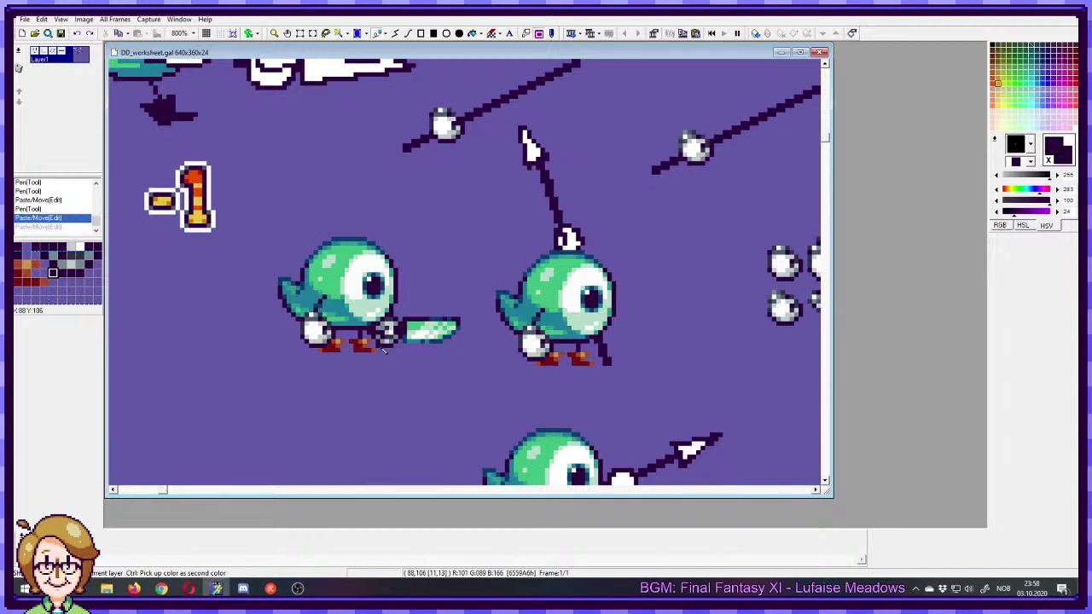
# - Look over the spear, sword, knife and bomb poses of the bird across the worksheet
pyautogui.moveTo(621, 297); pyautogui.dragTo(466, 283)
pyautogui.hscroll(-1, 529, 300)
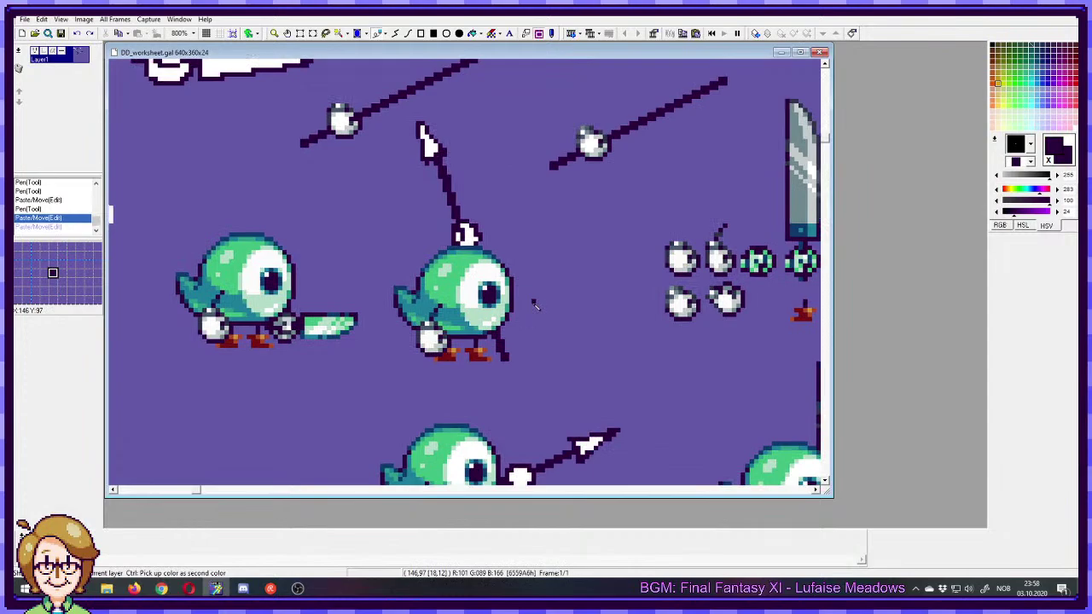
pyautogui.scroll(-5, 546, 264)
pyautogui.hscroll(2, 546, 264)
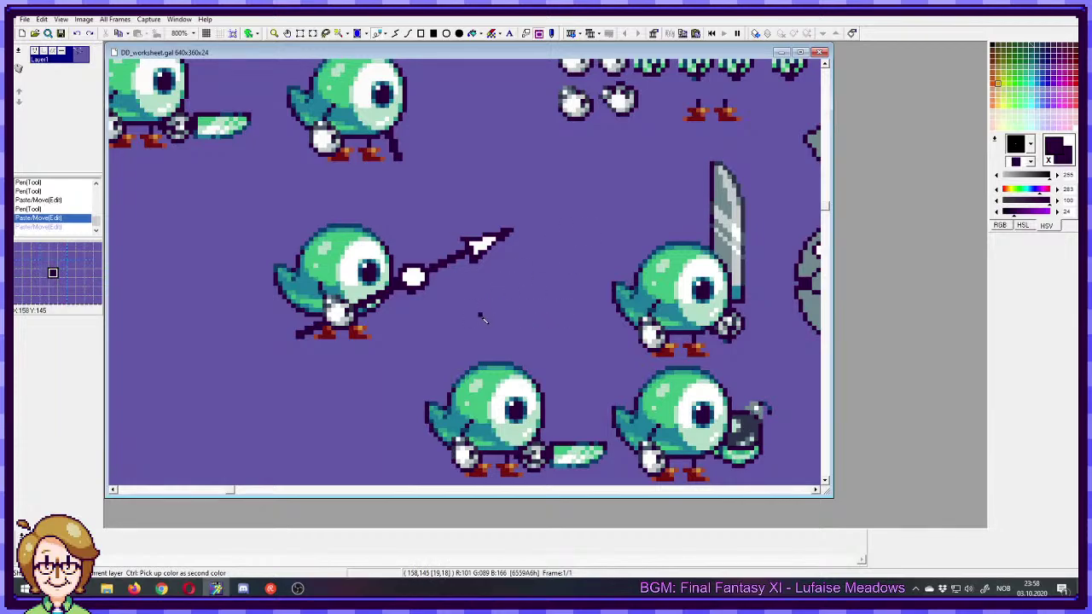
pyautogui.moveTo(651, 335); pyautogui.dragTo(530, 152)
pyautogui.scroll(5, 540, 188)
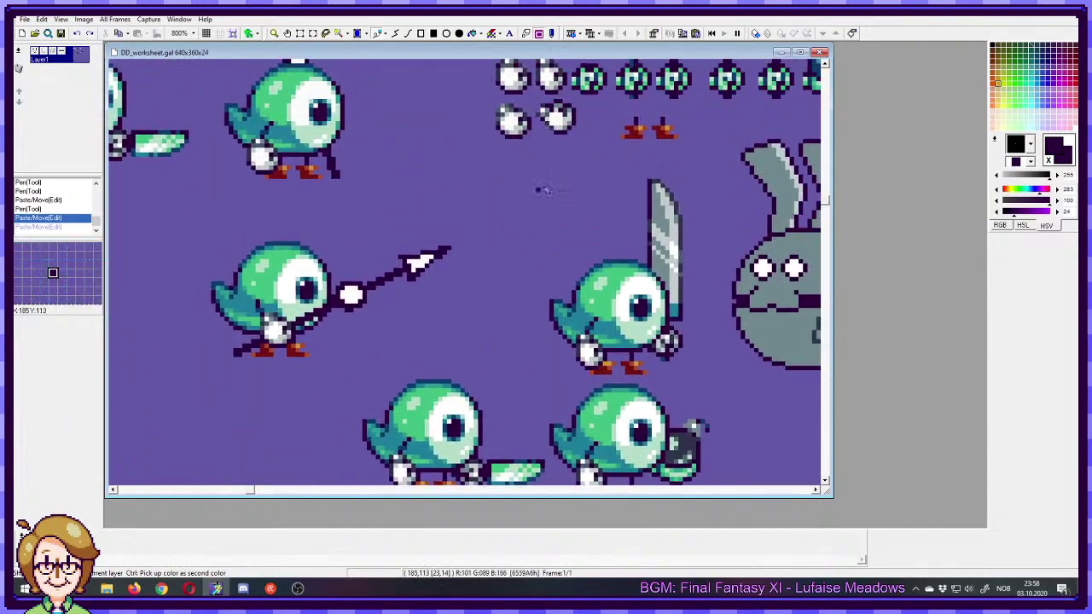
pyautogui.hscroll(-3, 550, 222)
pyautogui.hscroll(-4, 550, 222)
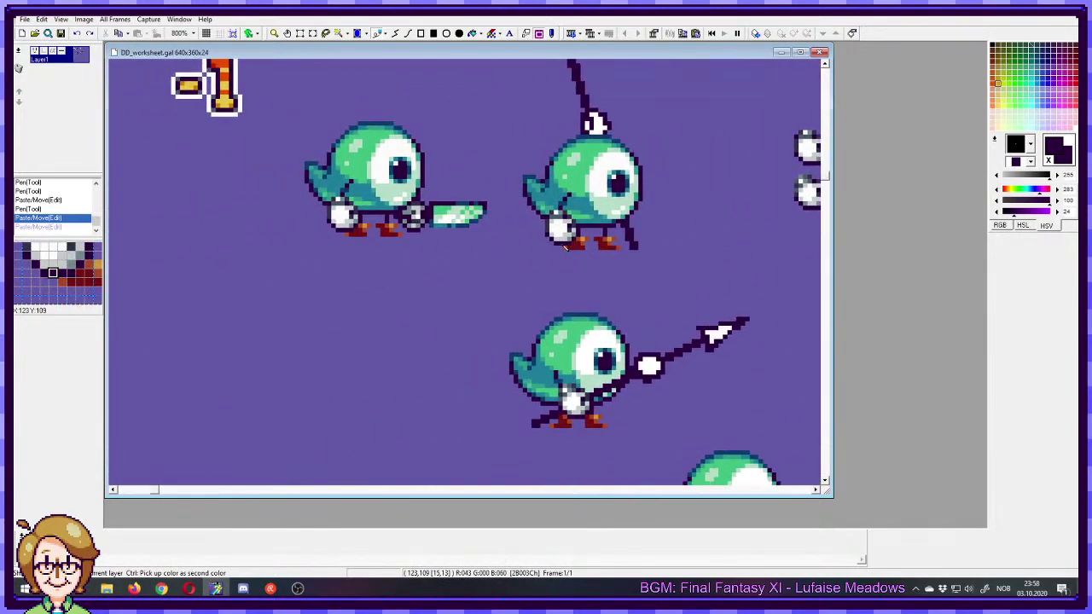
pyautogui.scroll(3, 556, 256)
pyautogui.hscroll(2, 556, 256)
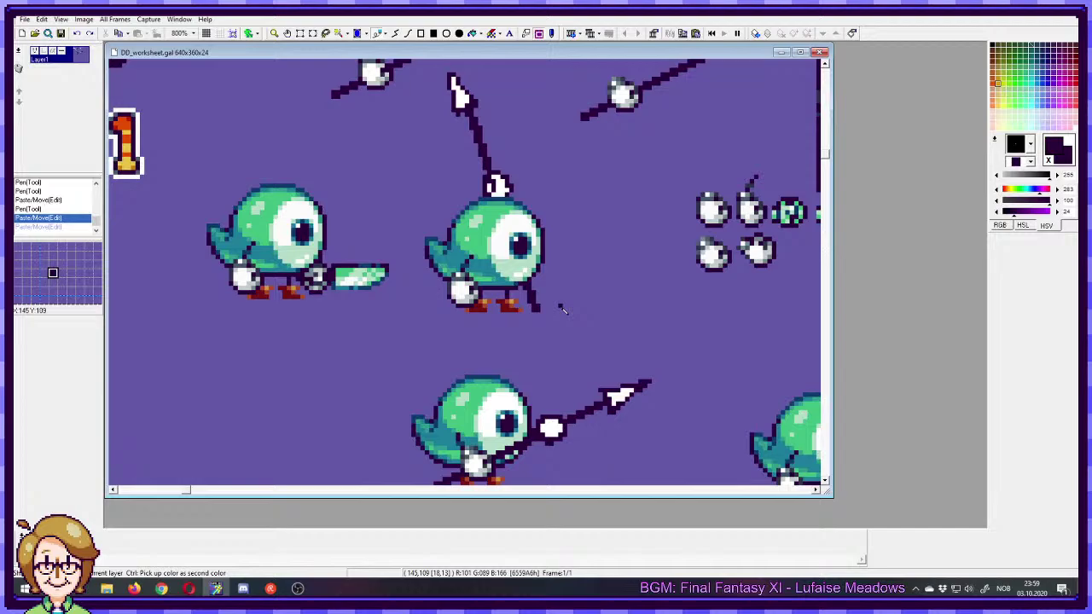
pyautogui.scroll(-10, 529, 290)
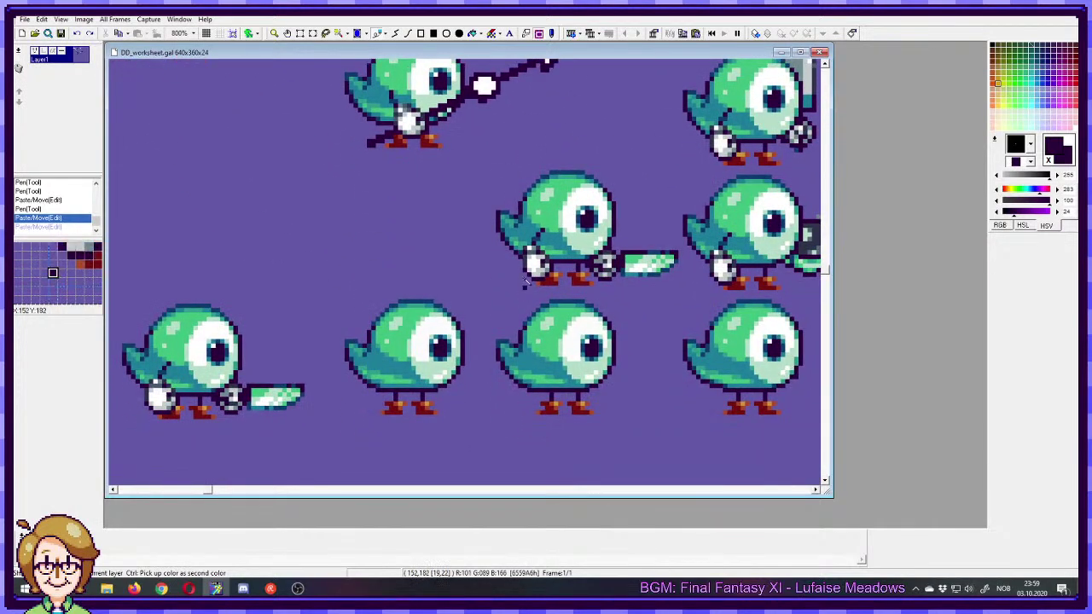
# - Copy a plain bird without hands into the empty area below the knife-holding bird, beside the spear pose
pyautogui.moveTo(529, 285); pyautogui.dragTo(476, 311)
pyautogui.moveTo(567, 362); pyautogui.dragTo(425, 228)
pyautogui.moveTo(500, 283); pyautogui.dragTo(301, 182)
pyautogui.moveTo(328, 210); pyautogui.dragTo(357, 198)
pyautogui.scroll(2, 356, 199)
pyautogui.hscroll(-1, 356, 199)
pyautogui.moveTo(442, 354); pyautogui.dragTo(443, 325)
pyautogui.click(534, 319)
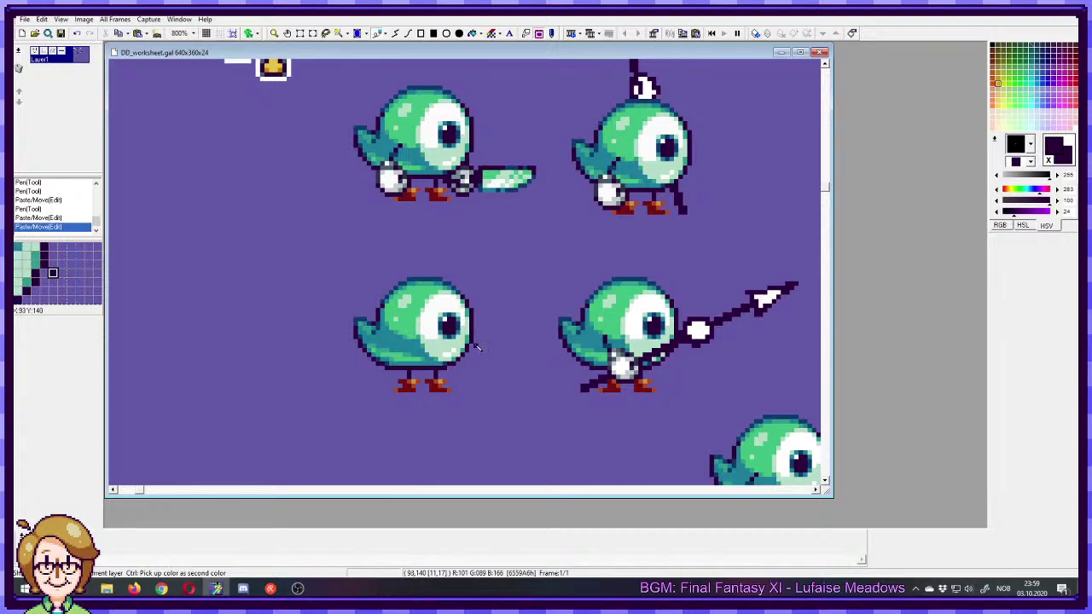
# - Try sketching a dark oval hand and a bow curve in front of the copied bird
pyautogui.moveTo(475, 350)
pyautogui.mouseDown()
pyautogui.moveTo(489, 358)
pyautogui.moveTo(467, 375)
pyautogui.moveTo(482, 357)
pyautogui.mouseUp()
pyautogui.hotkey('ctrl', 'z')
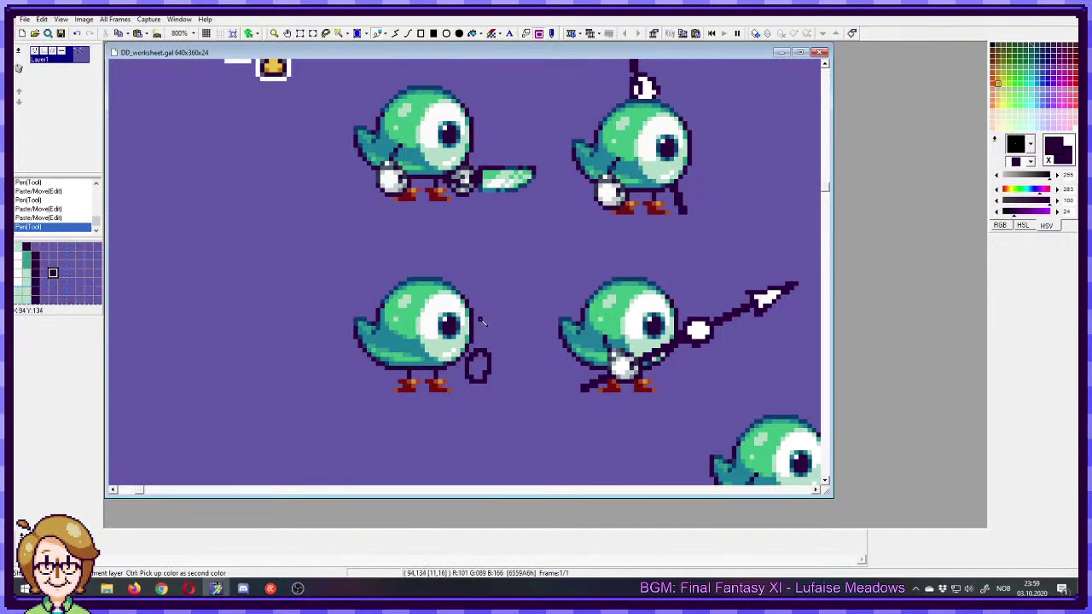
pyautogui.moveTo(472, 258)
pyautogui.mouseDown()
pyautogui.moveTo(487, 329)
pyautogui.moveTo(476, 381)
pyautogui.moveTo(442, 418)
pyautogui.mouseUp()
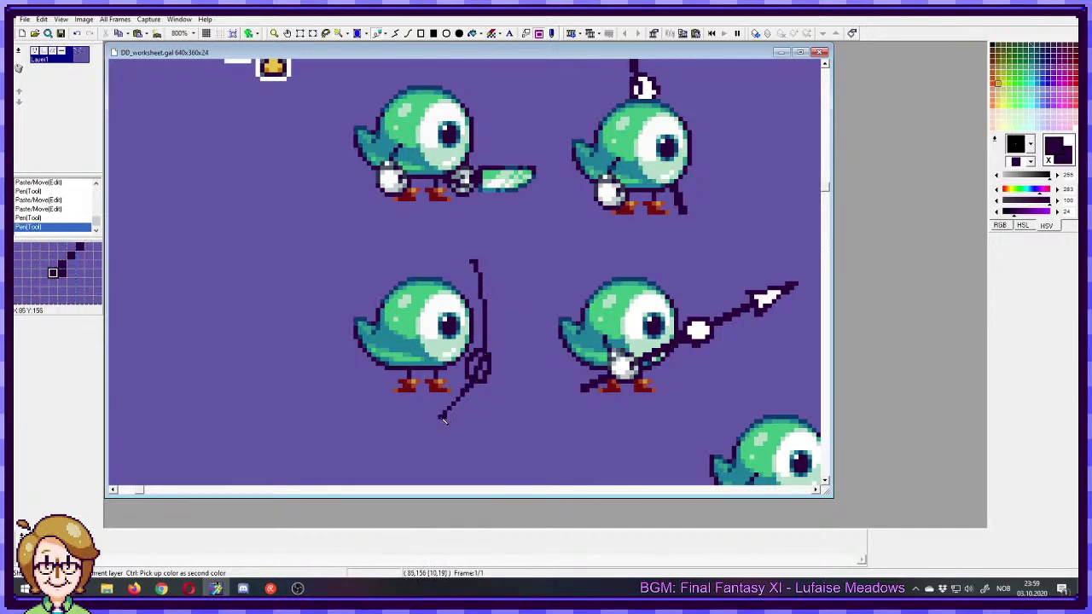
pyautogui.hotkey('ctrl', 'z')
pyautogui.hotkey('ctrl', 'z')
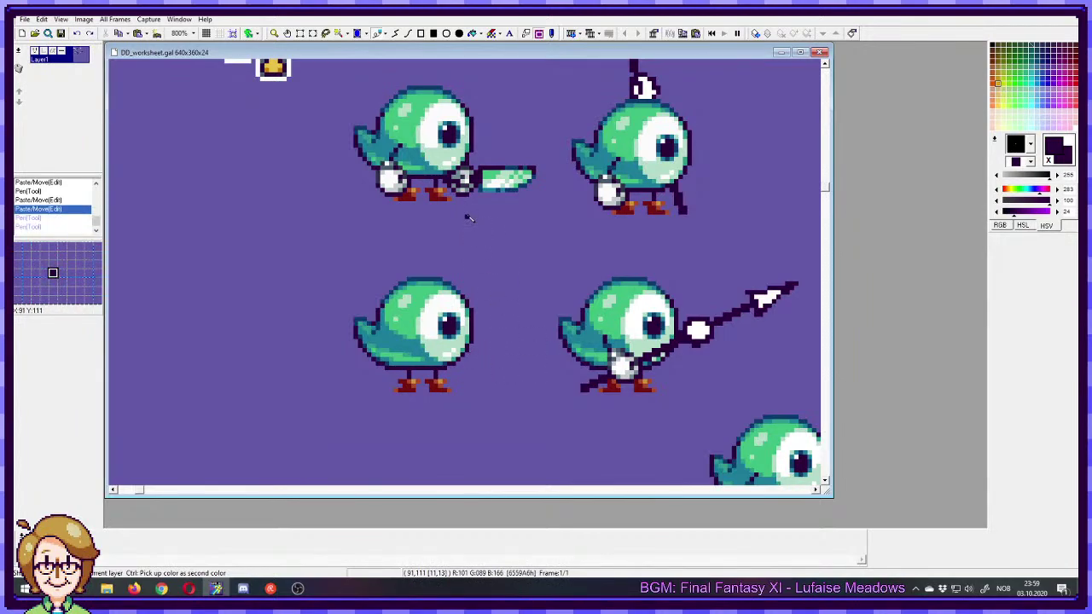
pyautogui.moveTo(467, 217)
pyautogui.mouseDown()
pyautogui.moveTo(487, 241)
pyautogui.moveTo(492, 294)
pyautogui.moveTo(462, 363)
pyautogui.mouseUp()
pyautogui.hotkey('ctrl', 'z')
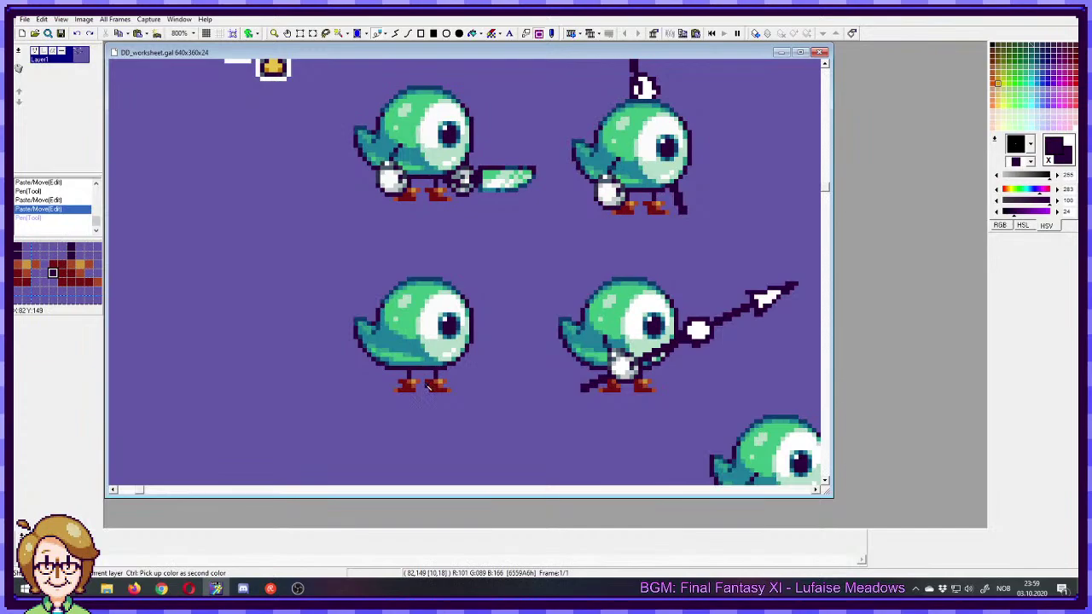
# - Sketch a tall dark bow curving up from the copied bird's front foot, with a round hand outline and a bowstring
pyautogui.moveTo(424, 389)
pyautogui.mouseDown()
pyautogui.moveTo(486, 350)
pyautogui.moveTo(500, 281)
pyautogui.moveTo(493, 248)
pyautogui.mouseUp()
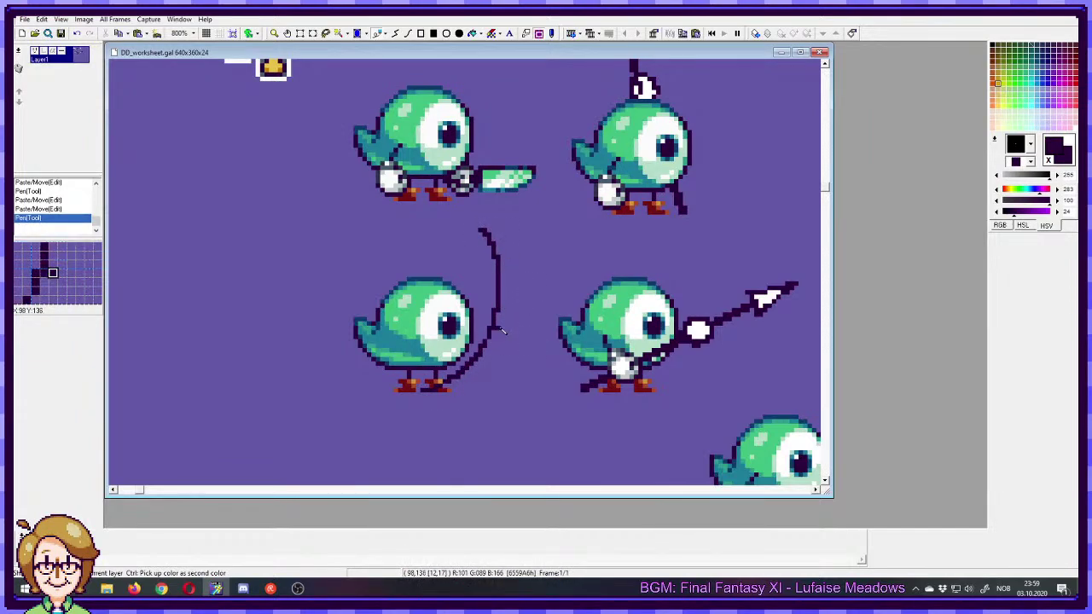
pyautogui.moveTo(496, 329)
pyautogui.mouseDown()
pyautogui.moveTo(480, 359)
pyautogui.moveTo(507, 344)
pyautogui.moveTo(486, 318)
pyautogui.moveTo(478, 352)
pyautogui.moveTo(501, 360)
pyautogui.moveTo(499, 333)
pyautogui.mouseUp()
pyautogui.hotkey('ctrl', 'z')
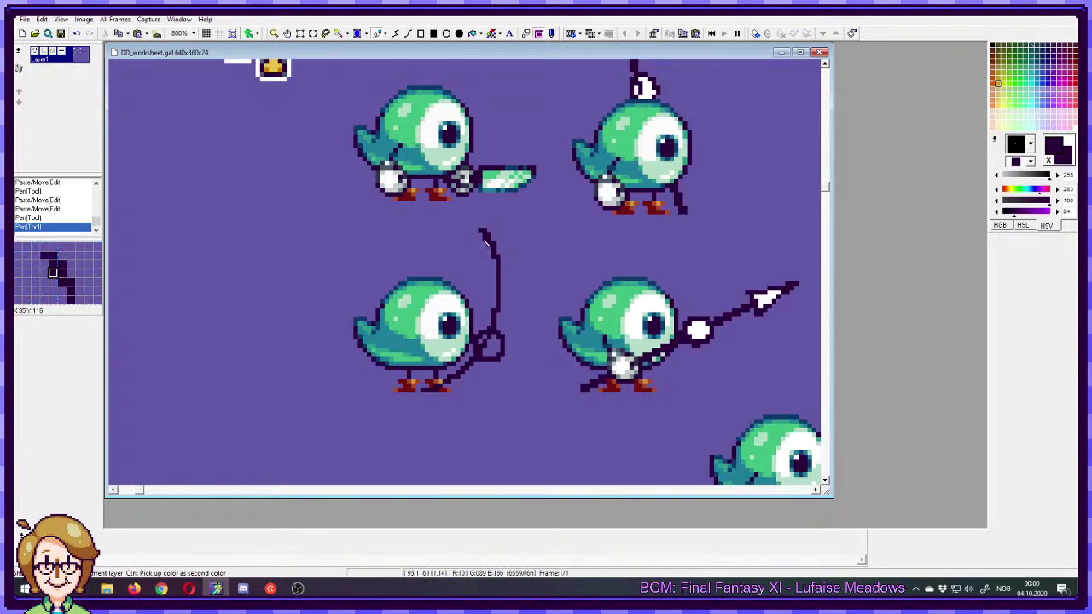
pyautogui.moveTo(483, 235)
pyautogui.mouseDown()
pyautogui.moveTo(437, 389)
pyautogui.moveTo(444, 376)
pyautogui.mouseUp()
pyautogui.click(443, 376)
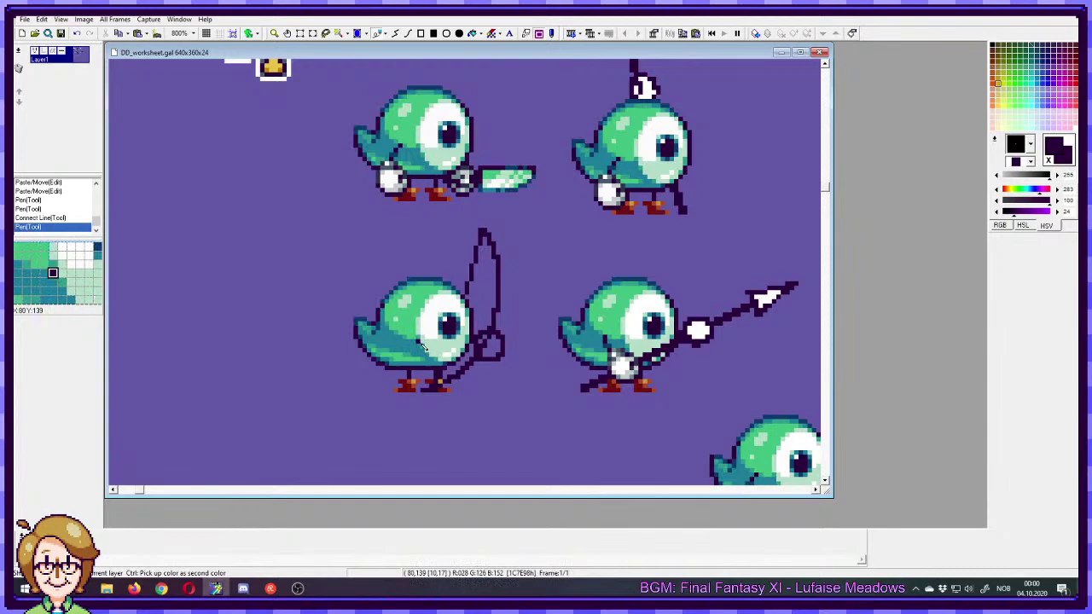
# - Copy the knife-holding bird's white rear hand and clean front foot onto the bow bird
pyautogui.moveTo(367, 145); pyautogui.dragTo(391, 369)
pyautogui.press('p')
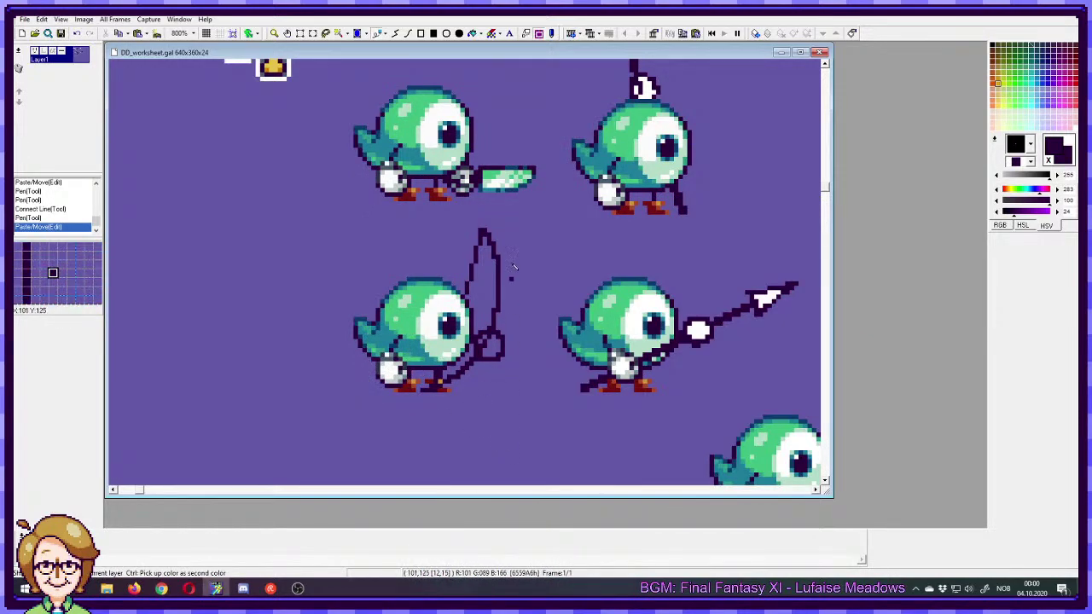
pyautogui.moveTo(424, 180)
pyautogui.mouseDown()
pyautogui.moveTo(452, 207)
pyautogui.moveTo(304, 284)
pyautogui.moveTo(325, 276)
pyautogui.moveTo(303, 295)
pyautogui.moveTo(442, 390)
pyautogui.mouseUp()
pyautogui.hotkey('ctrl', 'c')
pyautogui.hotkey('ctrl', 'v')
pyautogui.press('p')
pyautogui.rightClick(341, 261)
pyautogui.press('s')
pyautogui.hotkey('ctrl', 'c')
pyautogui.hotkey('ctrl', 'v')
pyautogui.press('p')
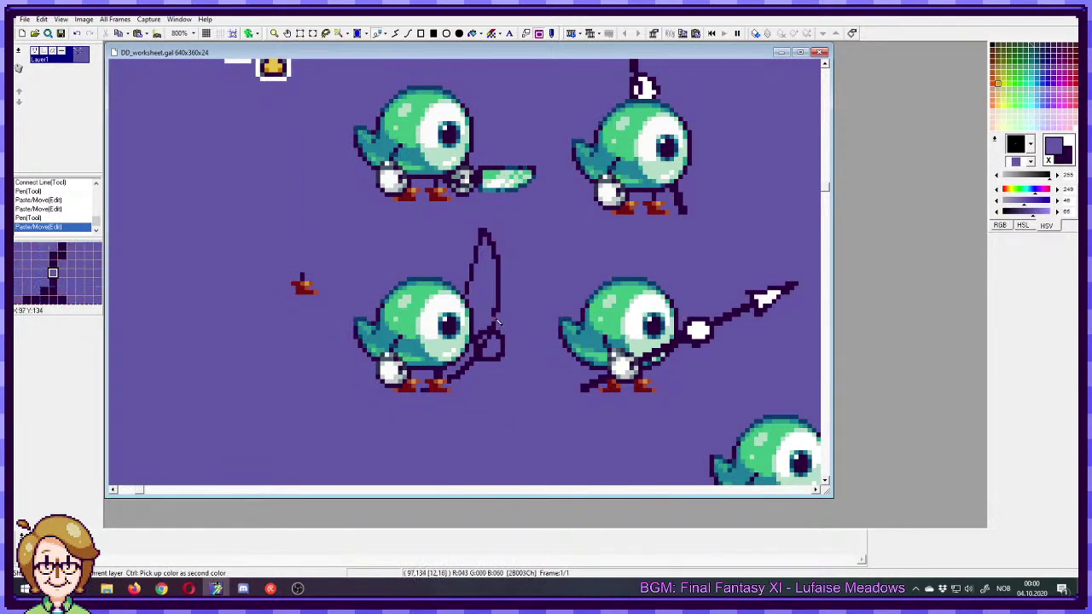
# - Fill the hand gripping the bow with white, leaving dark finger lines
pyautogui.rightClick(622, 368)
pyautogui.click(493, 338)
pyautogui.moveTo(484, 337); pyautogui.dragTo(480, 341)
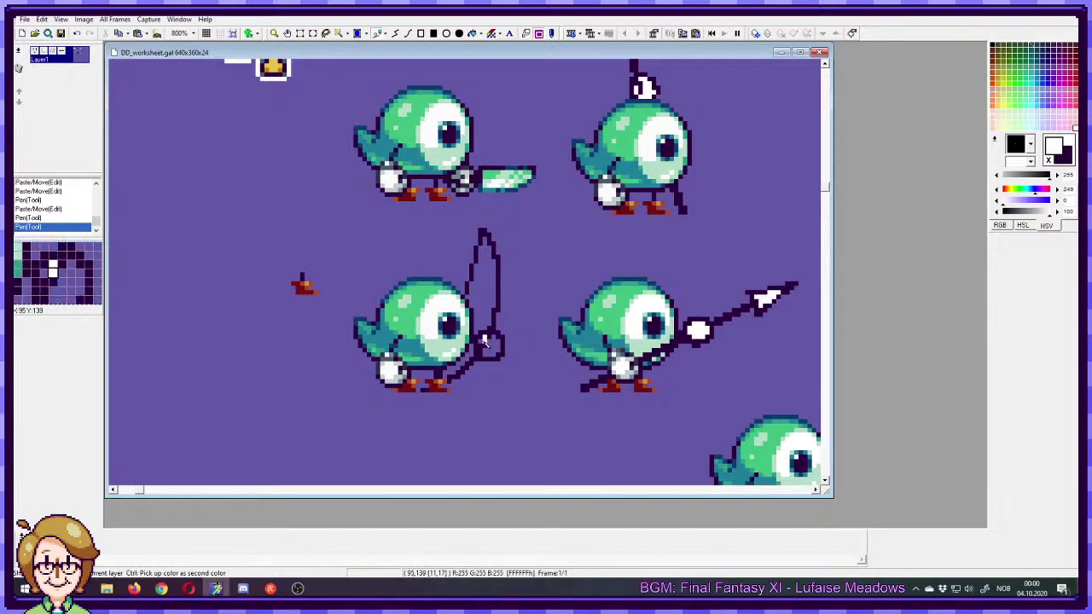
pyautogui.rightClick(492, 343)
pyautogui.rightClick(492, 355)
pyautogui.rightClick(493, 355)
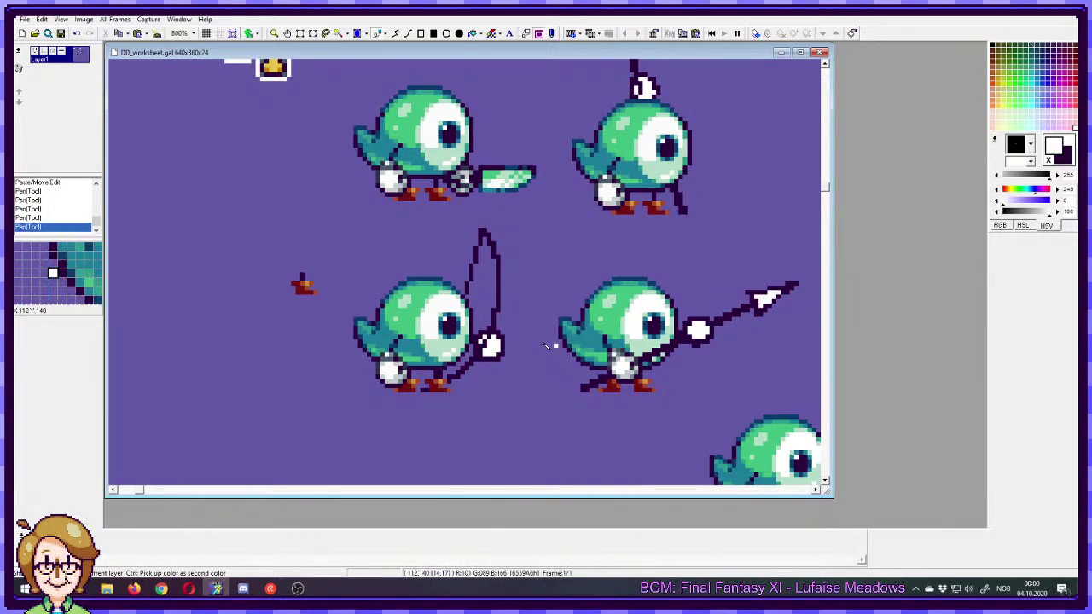
# - Erase the spare foot beside the bow bird with the background purple and extend the bow's upper tip in dark purple
pyautogui.rightClick(322, 269)
pyautogui.moveTo(305, 275); pyautogui.dragTo(287, 280)
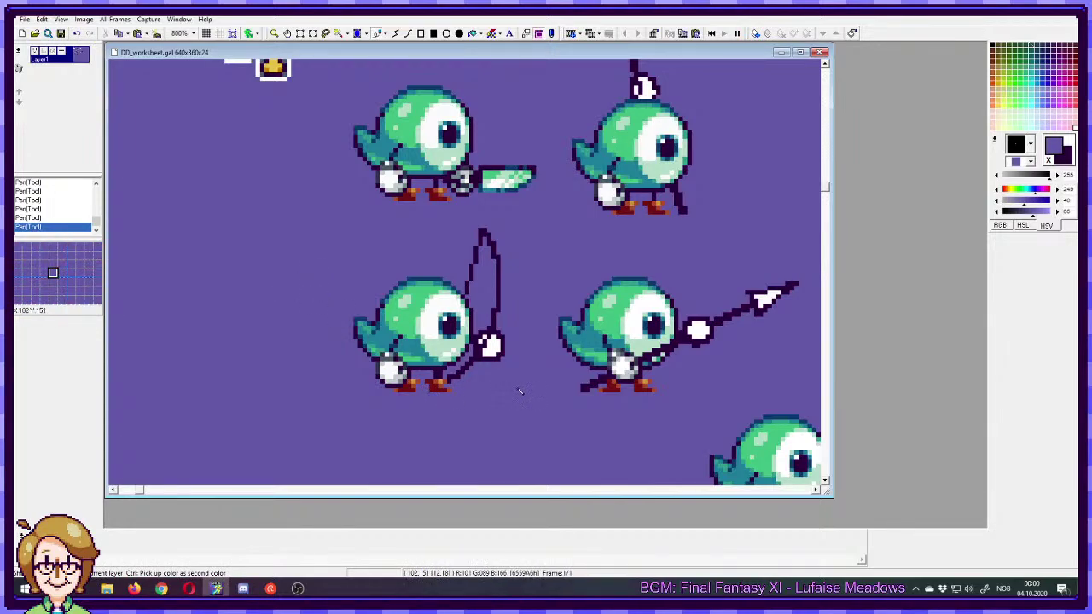
pyautogui.keyDown('ctrl'); pyautogui.rightClick(481, 231); pyautogui.keyUp('ctrl')
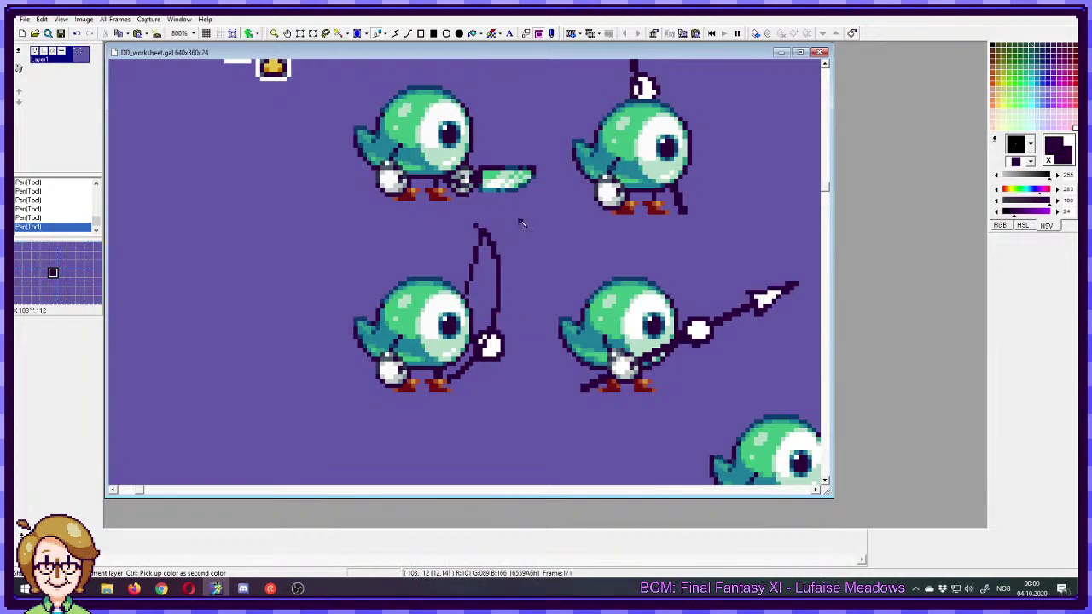
# - Move the whole bow bird one pixel backwards, away from the spear bird
pyautogui.moveTo(521, 219); pyautogui.dragTo(278, 419)
pyautogui.moveTo(436, 334); pyautogui.dragTo(431, 335)
pyautogui.press('p')
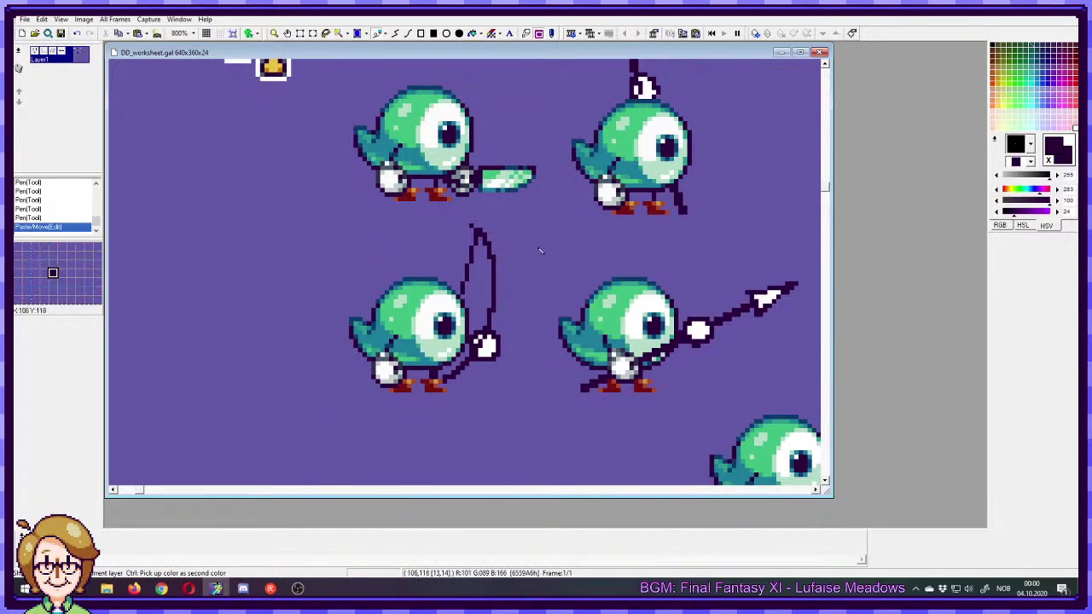
# - Try mirroring the bow bird horizontally
pyautogui.moveTo(525, 345); pyautogui.dragTo(535, 320)
pyautogui.moveTo(331, 193); pyautogui.dragTo(532, 384)
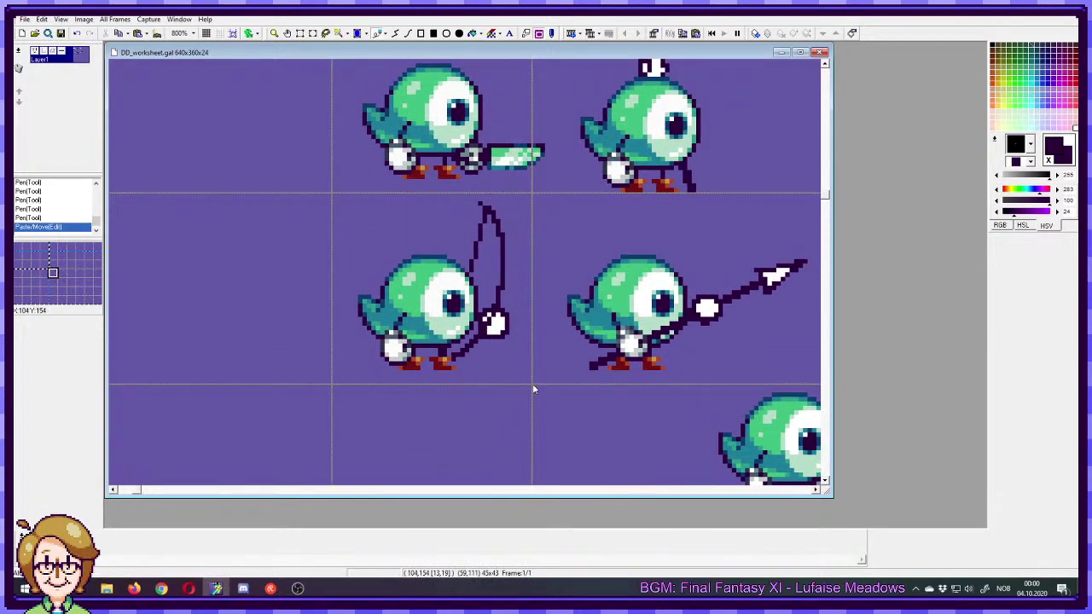
pyautogui.click(104, 21)
pyautogui.click(68, 31)
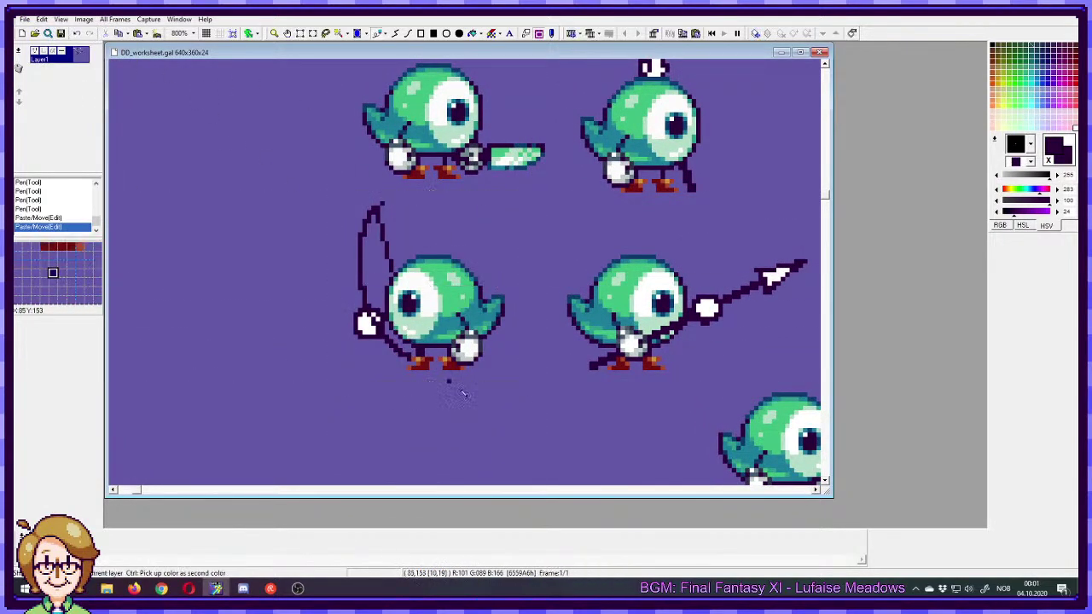
pyautogui.hotkey('ctrl', 'z')
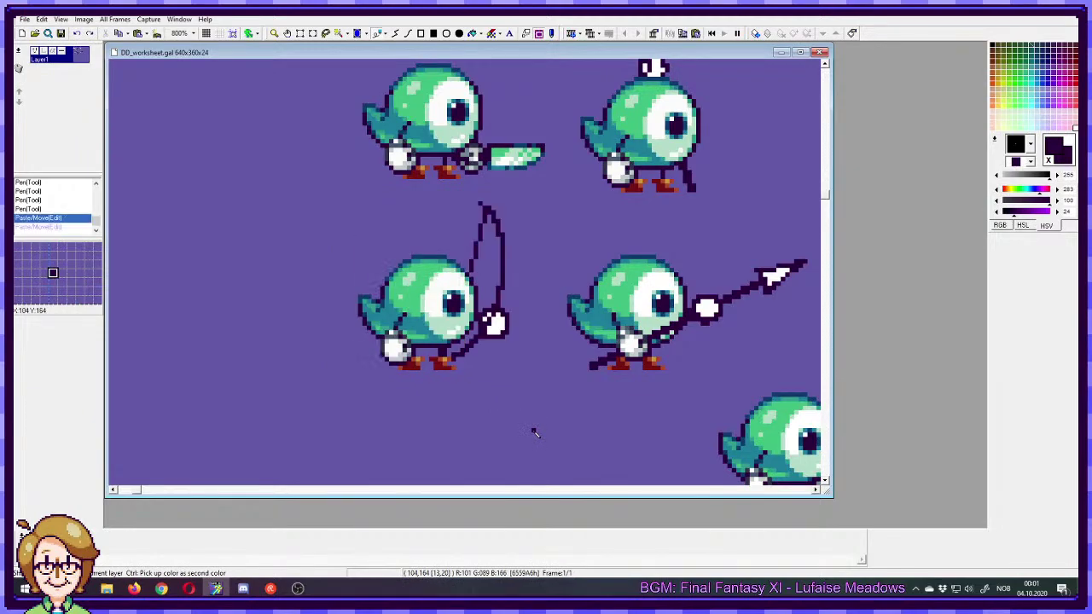
# - Duplicate the bow bird into the empty space behind it
pyautogui.scroll(-2, 535, 384)
pyautogui.scroll(1, 535, 367)
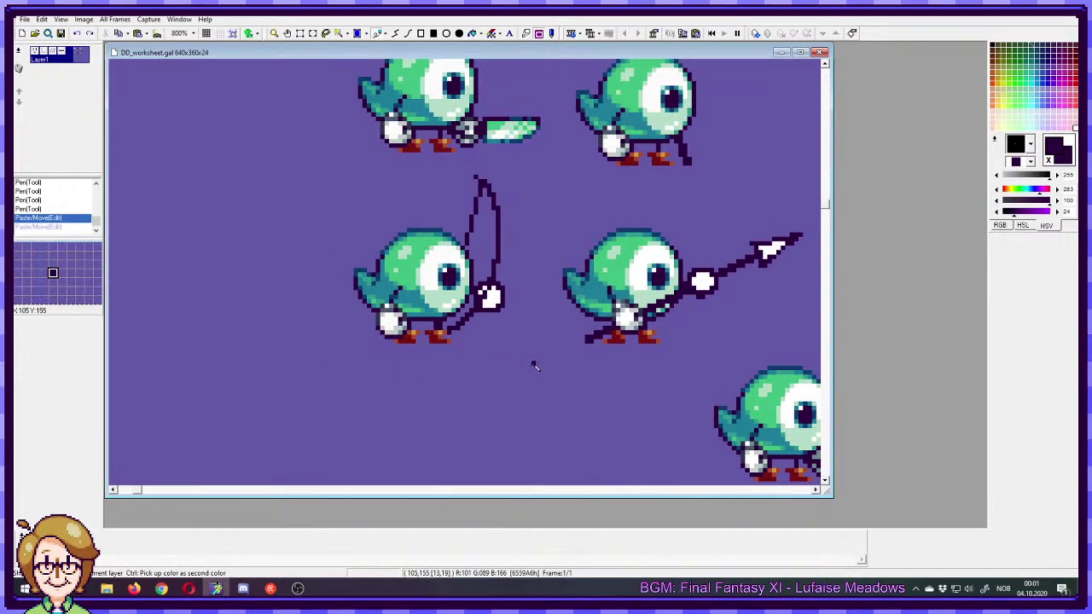
pyautogui.moveTo(331, 166); pyautogui.dragTo(490, 227)
pyautogui.moveTo(380, 139); pyautogui.dragTo(421, 280)
pyautogui.moveTo(515, 260); pyautogui.dragTo(258, 260)
pyautogui.click(389, 290)
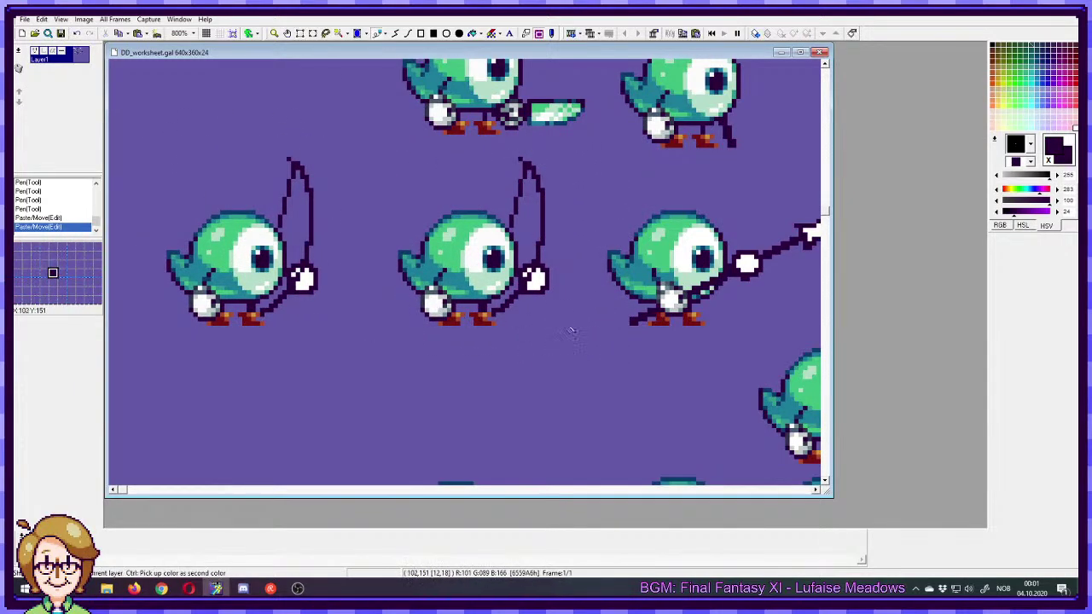
# - Erase the bow and bowstring from the bow bird next to the spear pose, keeping both hands
pyautogui.moveTo(563, 329); pyautogui.dragTo(467, 361)
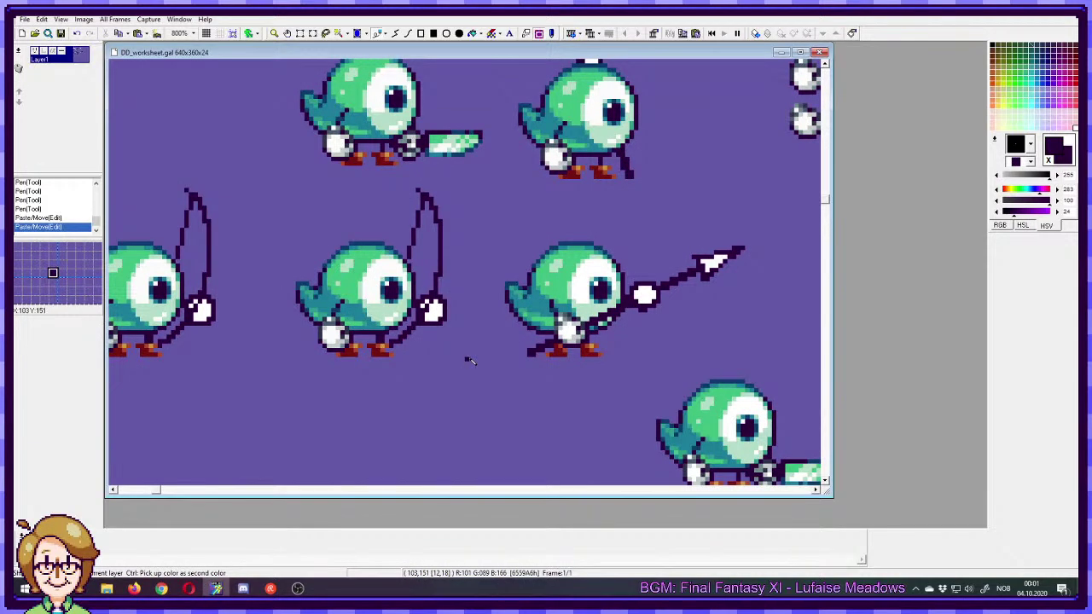
pyautogui.rightClick(441, 203)
pyautogui.moveTo(434, 215); pyautogui.dragTo(427, 204)
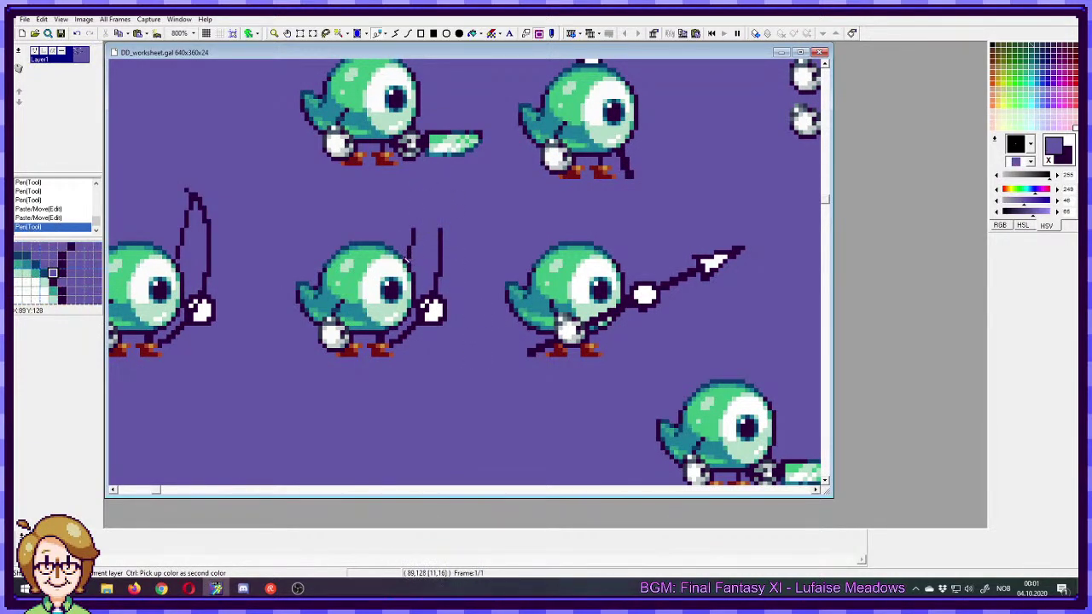
pyautogui.moveTo(440, 226)
pyautogui.mouseDown()
pyautogui.moveTo(441, 274)
pyautogui.moveTo(416, 327)
pyautogui.mouseUp()
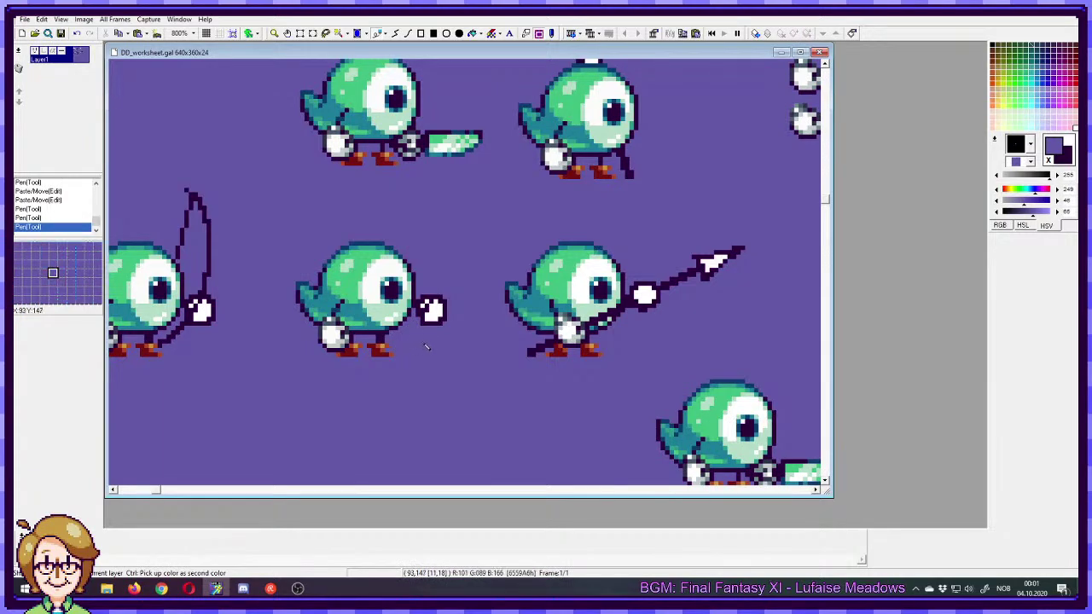
# - Move the front hand of the bowless bird into the empty space below the bird
pyautogui.press('s')
pyautogui.moveTo(466, 278); pyautogui.dragTo(417, 340)
pyautogui.moveTo(431, 305); pyautogui.dragTo(438, 363)
pyautogui.moveTo(522, 396); pyautogui.dragTo(504, 331)
pyautogui.moveTo(421, 296); pyautogui.dragTo(442, 320)
# - Try rounding off the outer corners of the detached hand's dark outline with the background purple
pyautogui.press('p')
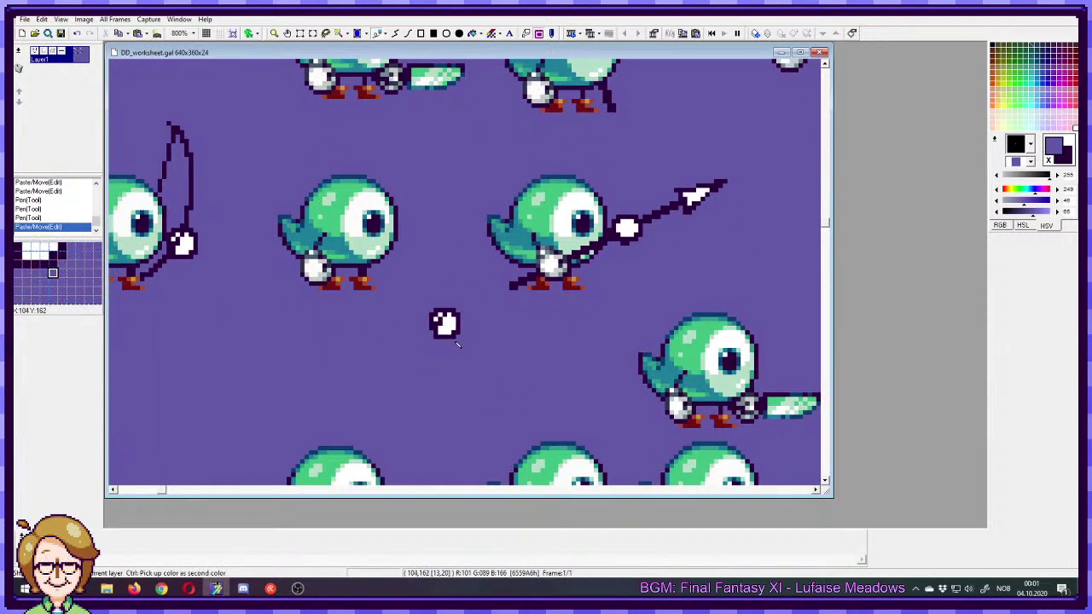
pyautogui.click(458, 339)
pyautogui.rightClick(450, 328)
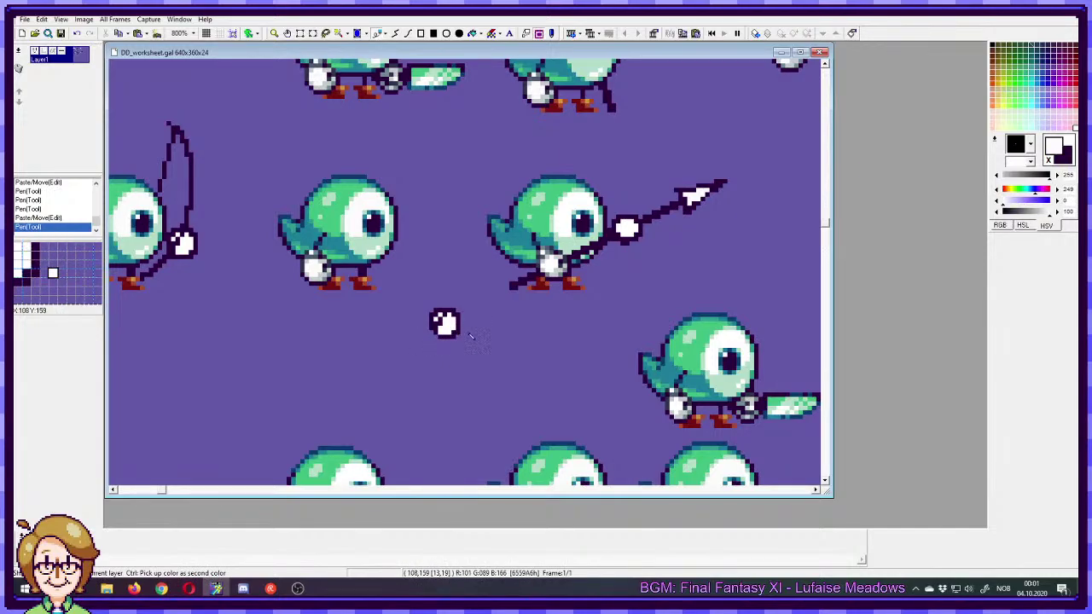
pyautogui.rightClick(460, 339)
pyautogui.click(456, 337)
pyautogui.click(458, 333)
pyautogui.click(456, 312)
pyautogui.click(452, 309)
pyautogui.click(435, 310)
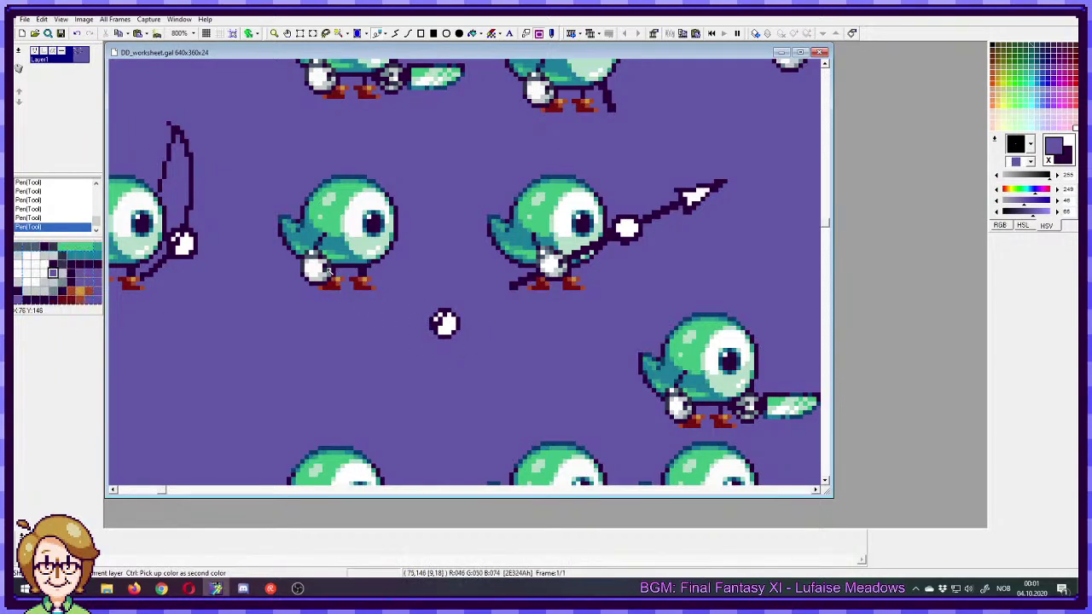
# - Try drawing a small dark curled finger outline at the detached hand's upper back corner
pyautogui.rightClick(448, 311)
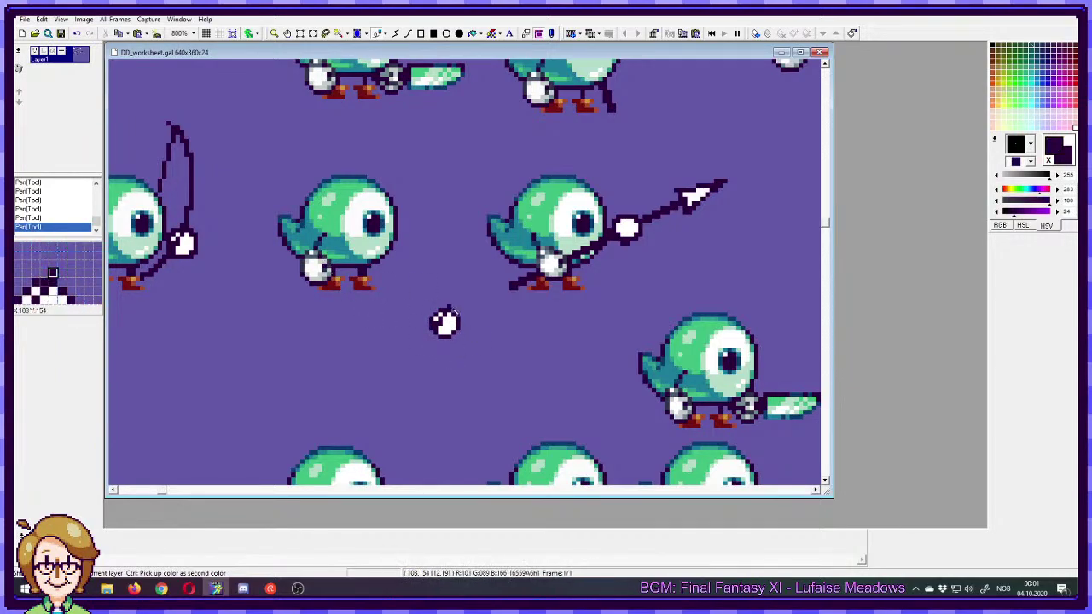
pyautogui.keyDown('ctrl'); pyautogui.rightClick(324, 256); pyautogui.keyUp('ctrl')
pyautogui.rightClick(440, 311)
pyautogui.click(435, 306)
pyautogui.click(430, 306)
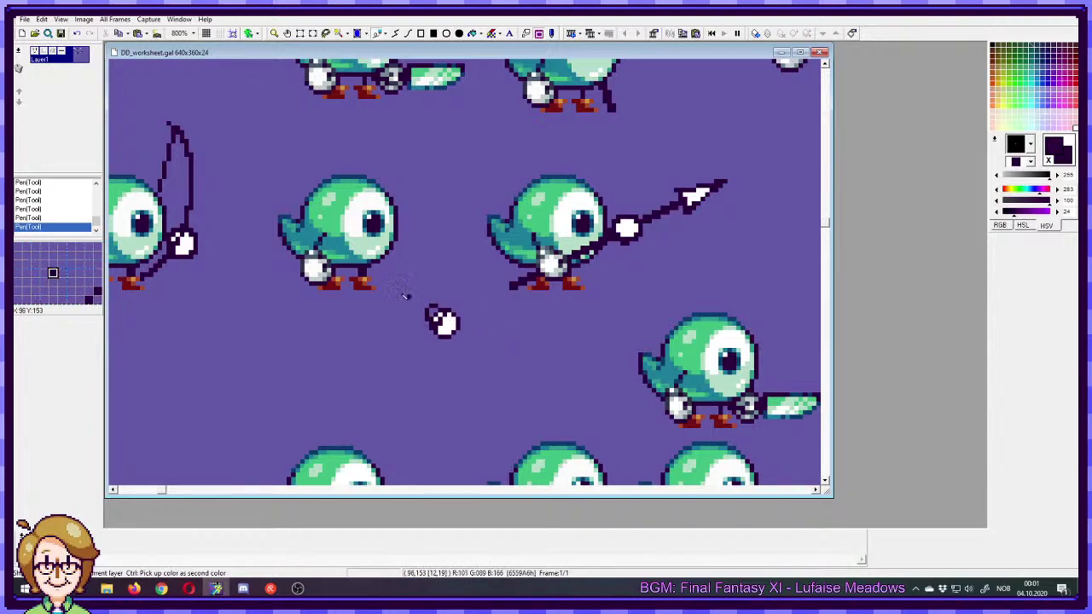
pyautogui.hotkey('ctrl', 'z')
pyautogui.hotkey('ctrl', 'y')
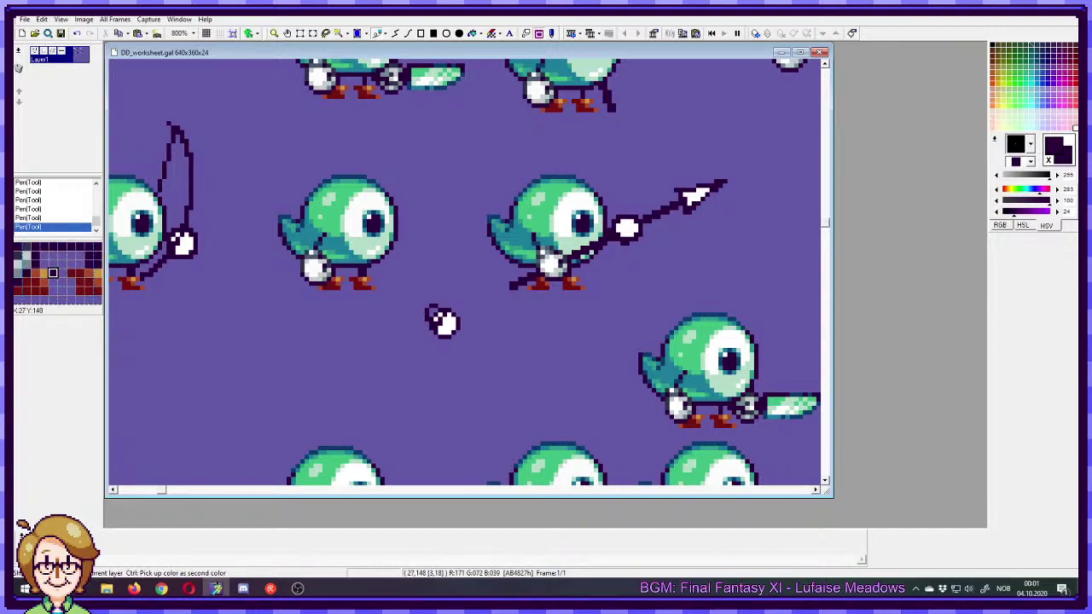
# - Try refining the curled finger on the detached hand with additional dark outline pixels
pyautogui.hotkey('alt', 'Tab')
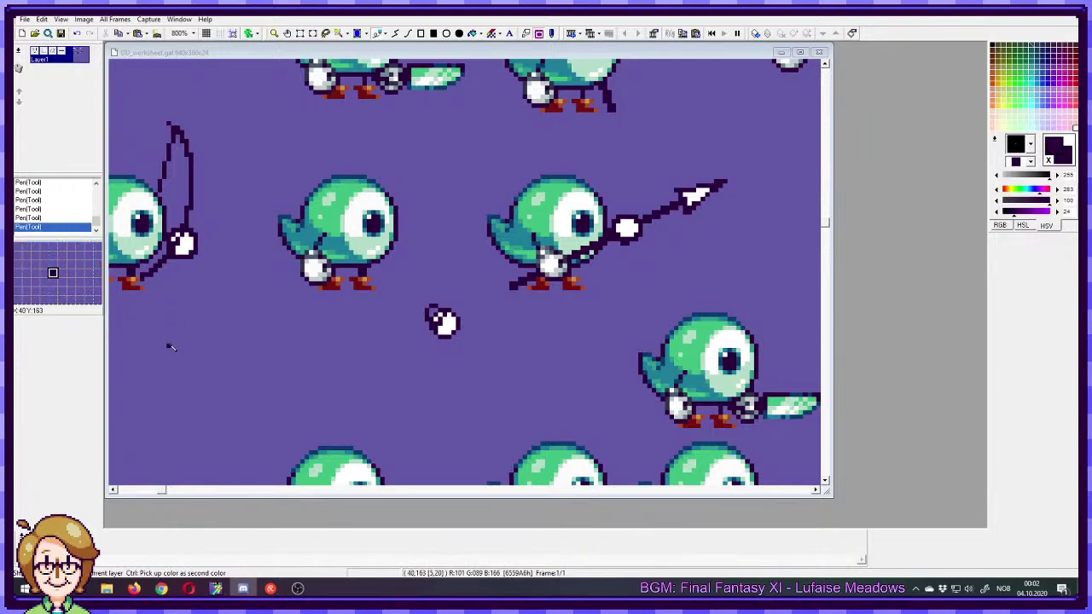
pyautogui.rightClick(450, 292)
pyautogui.rightClick(433, 311)
pyautogui.rightClick(436, 304)
pyautogui.keyDown('ctrl'); pyautogui.click(436, 310); pyautogui.keyUp('ctrl')
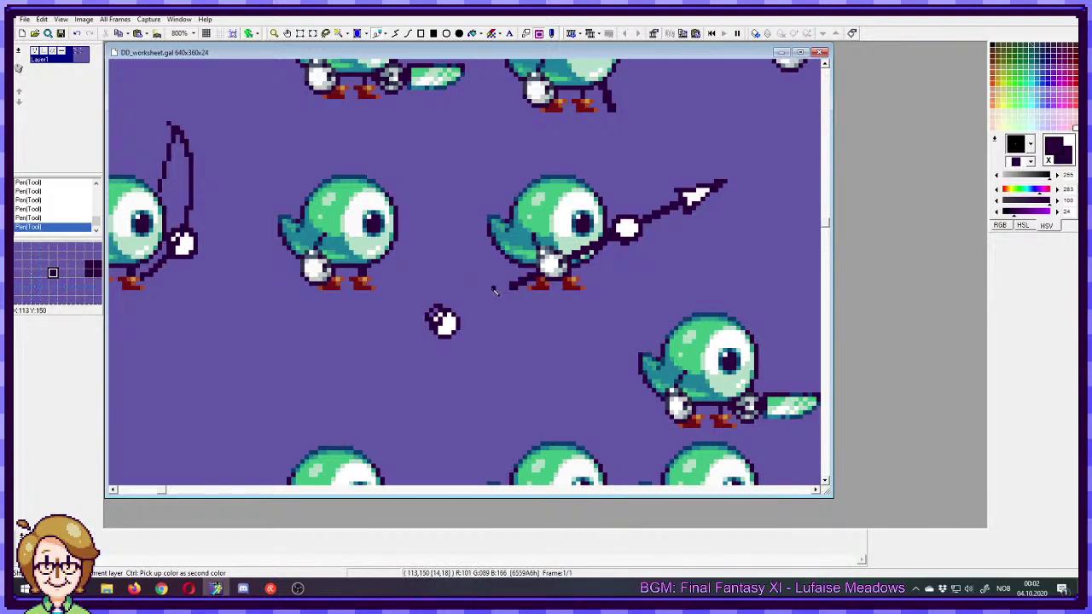
# - Undo the finger outline strokes on the detached hand, keeping its rounded corners
pyautogui.hotkey('ctrl', 'z')
pyautogui.hotkey('ctrl', 'z')
pyautogui.hotkey('ctrl', 'z')
pyautogui.hotkey('ctrl', 'z')
pyautogui.hotkey('ctrl', 'z')
pyautogui.hotkey('ctrl', 'z')
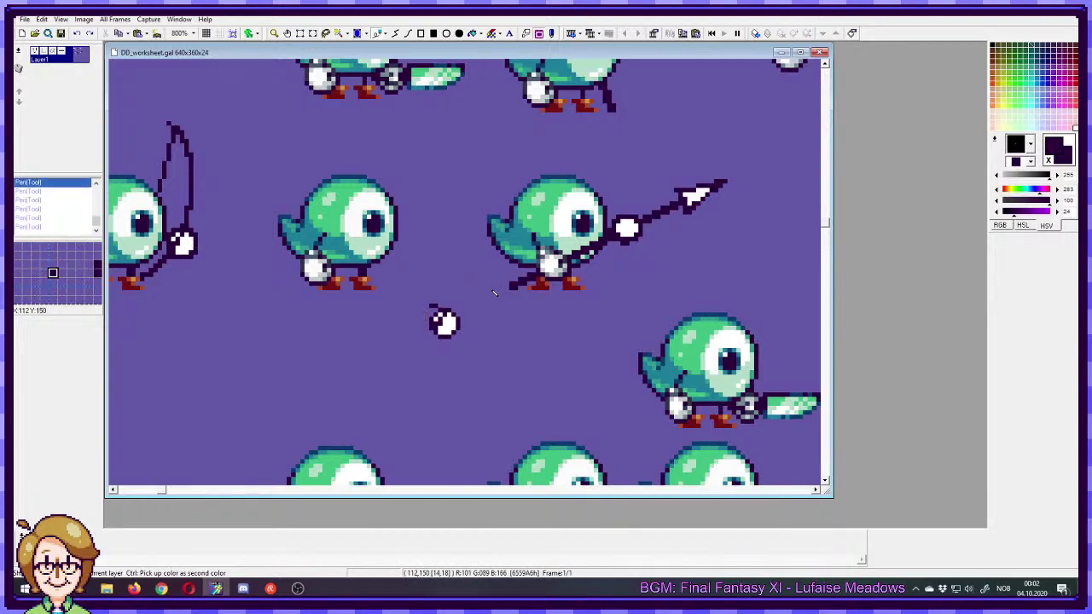
pyautogui.hotkey('ctrl', 'z')
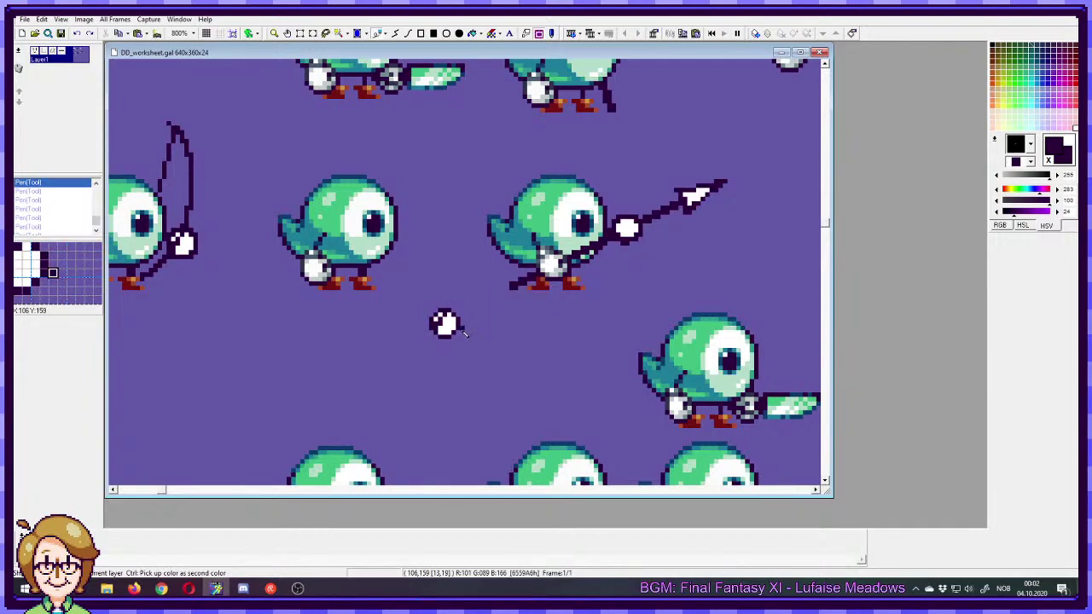
# - Try placing the detached hand over the bird's rear hand, and undo the move
pyautogui.press('s')
pyautogui.moveTo(416, 300); pyautogui.dragTo(337, 280)
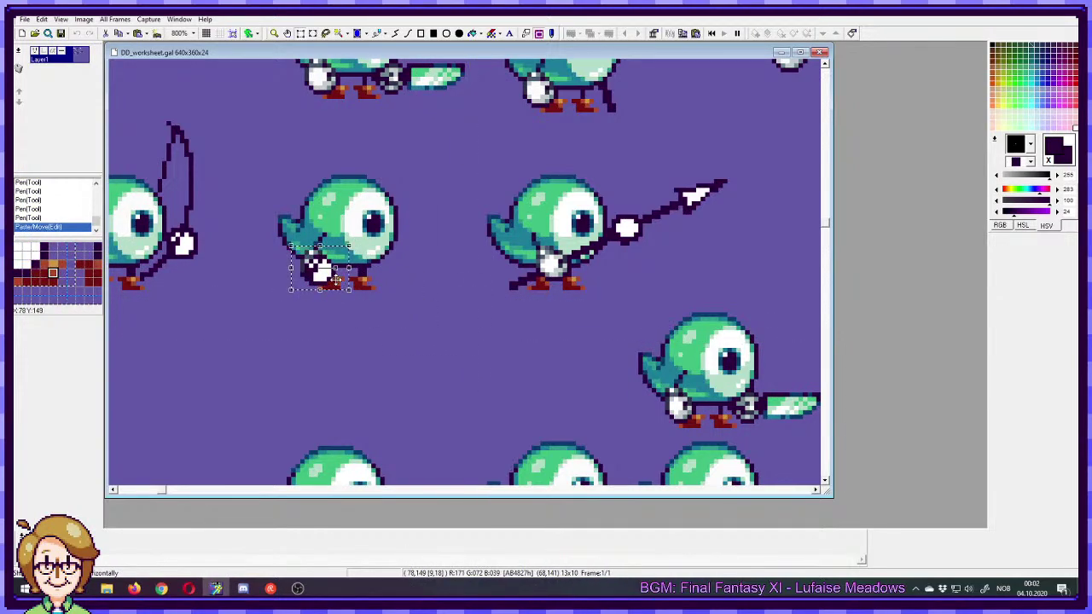
pyautogui.hotkey('ctrl', 'z')
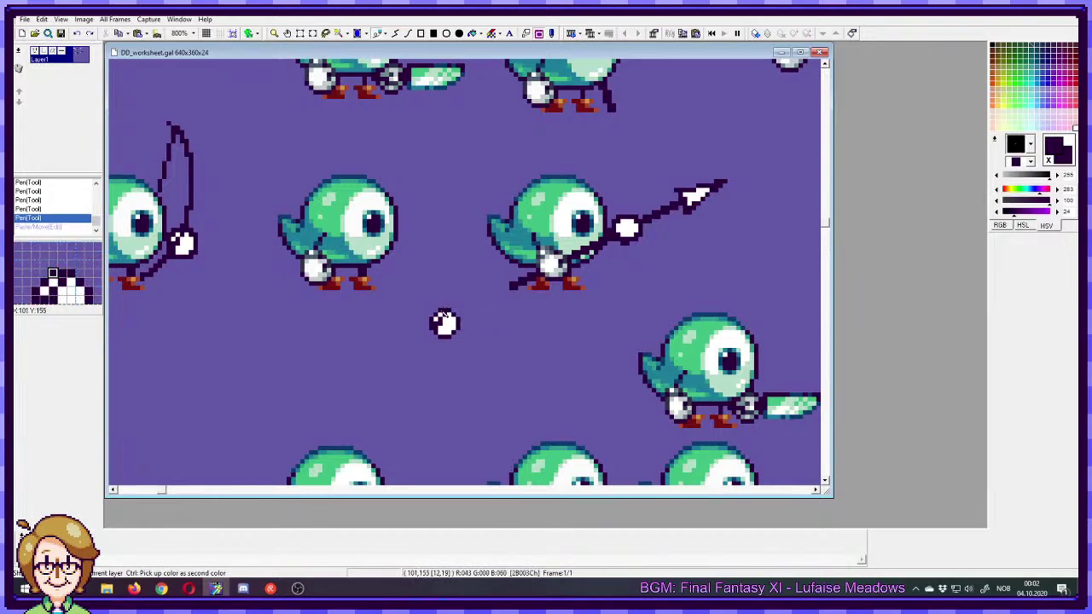
# - Try redrawing the dark finger outline on the detached hand, comparing it with the earlier square version
pyautogui.moveTo(435, 305); pyautogui.dragTo(427, 319)
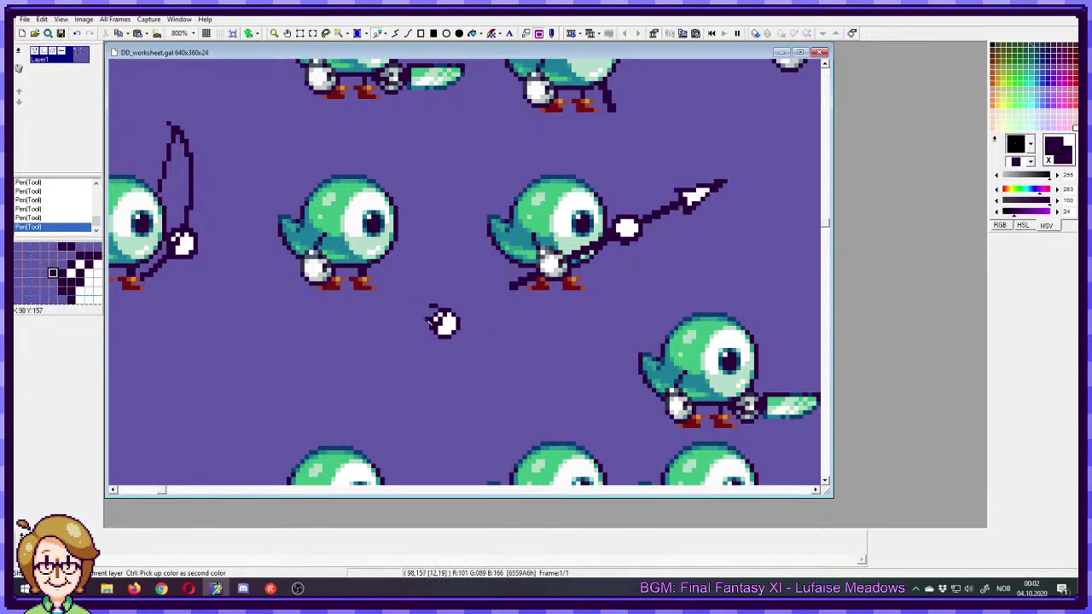
pyautogui.hotkey('ctrl', 'z')
pyautogui.hotkey('ctrl', 'z')
pyautogui.hotkey('ctrl', 'z')
pyautogui.hotkey('ctrl', 'z')
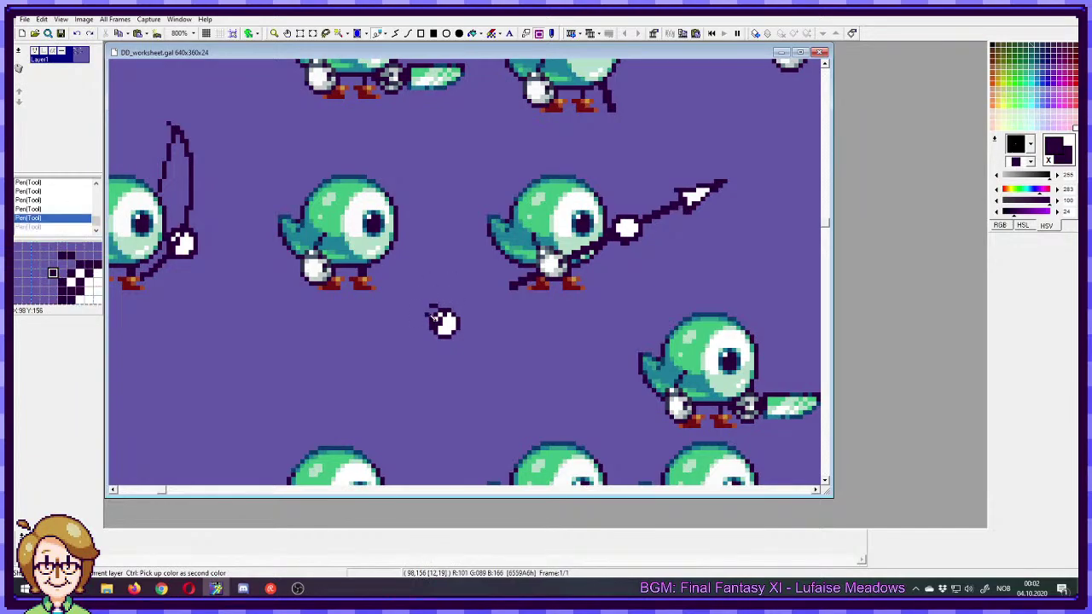
pyautogui.hotkey('ctrl', 'y')
pyautogui.hotkey('ctrl', 'y')
pyautogui.hotkey('ctrl', 'y')
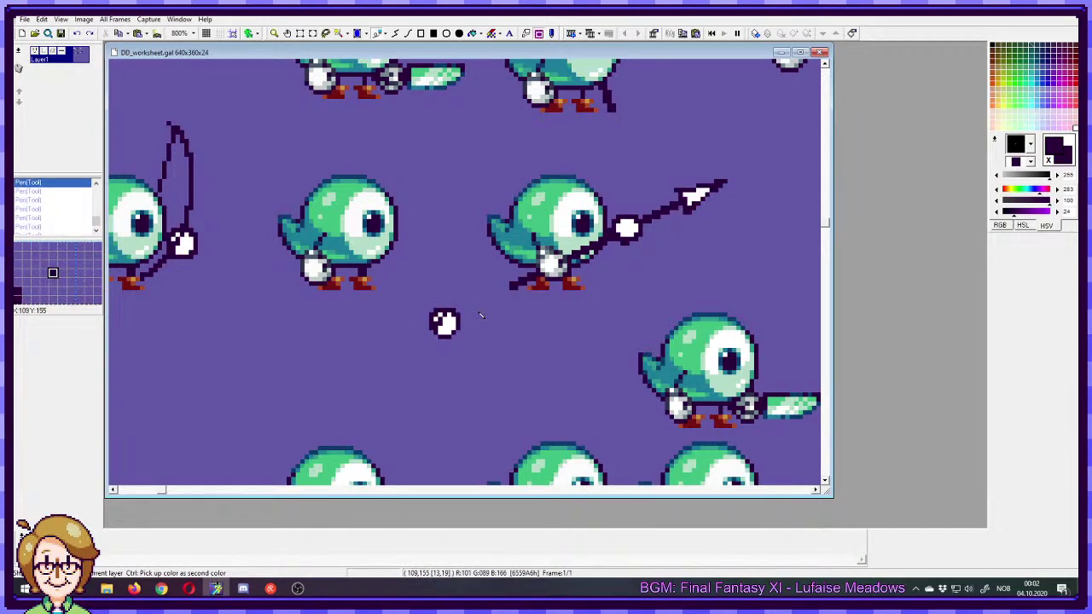
pyautogui.hotkey('ctrl', 'y')
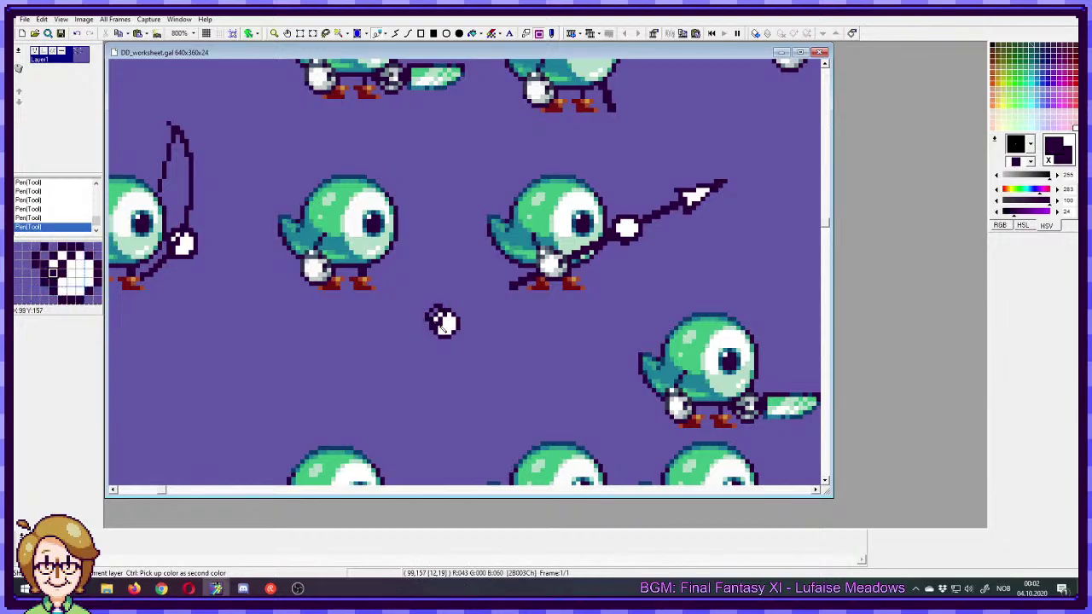
# - Try recolouring the detached hand's finger with the grey and slate shades sampled from the bird's rear hand
pyautogui.keyDown('ctrl'); pyautogui.click(318, 255); pyautogui.keyUp('ctrl')
pyautogui.hotkey('ctrl', 'z')
pyautogui.hotkey('ctrl', 'y')
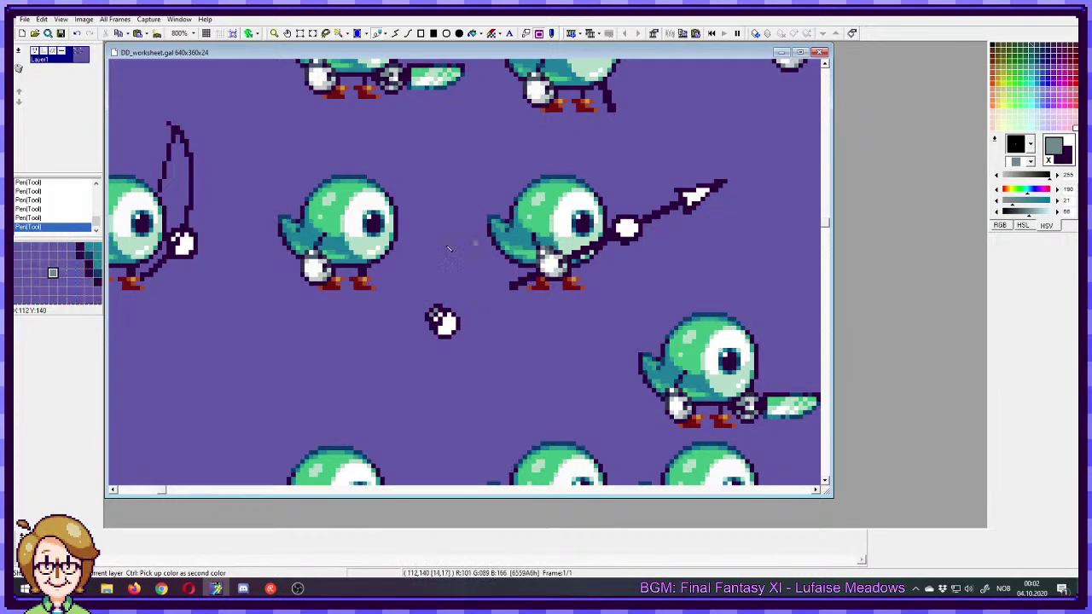
pyautogui.keyDown('ctrl'); pyautogui.click(326, 254); pyautogui.keyUp('ctrl')
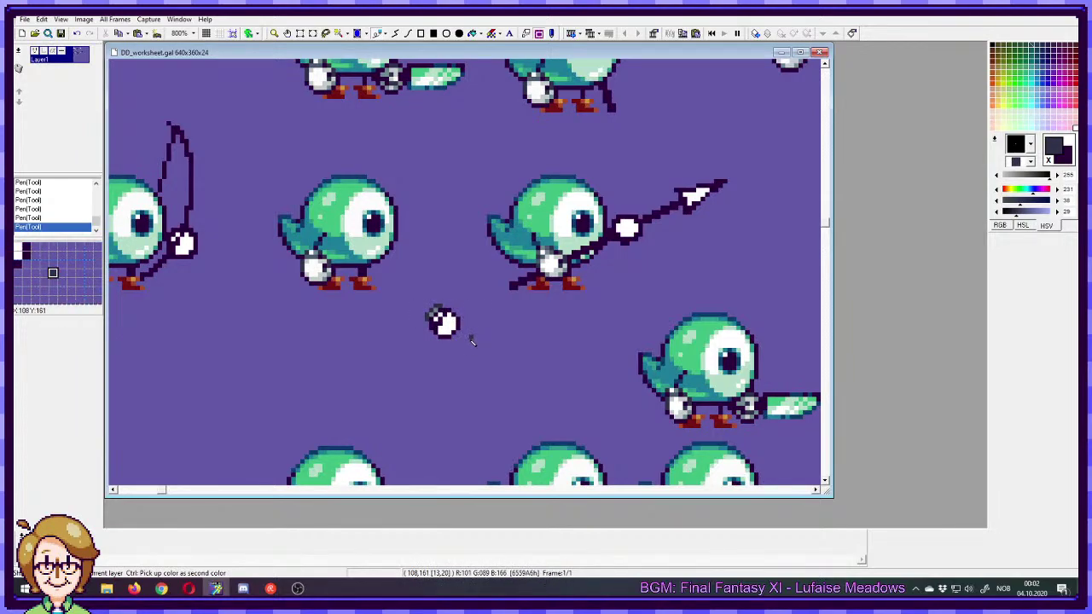
pyautogui.rightClick(321, 278)
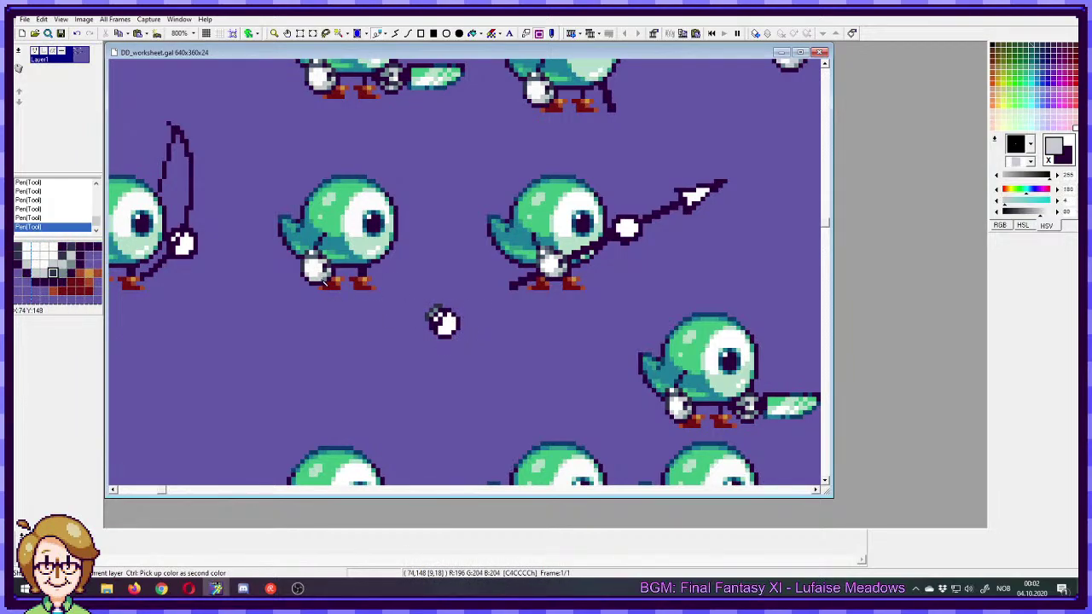
pyautogui.rightClick(323, 278)
# - Try moving the shaded detached hand up beneath the knife bird's weapon hand for comparison
pyautogui.moveTo(444, 278); pyautogui.dragTo(469, 374)
pyautogui.press('s')
pyautogui.moveTo(452, 350); pyautogui.dragTo(426, 164)
pyautogui.press('d')
pyautogui.moveTo(442, 218); pyautogui.dragTo(482, 299)
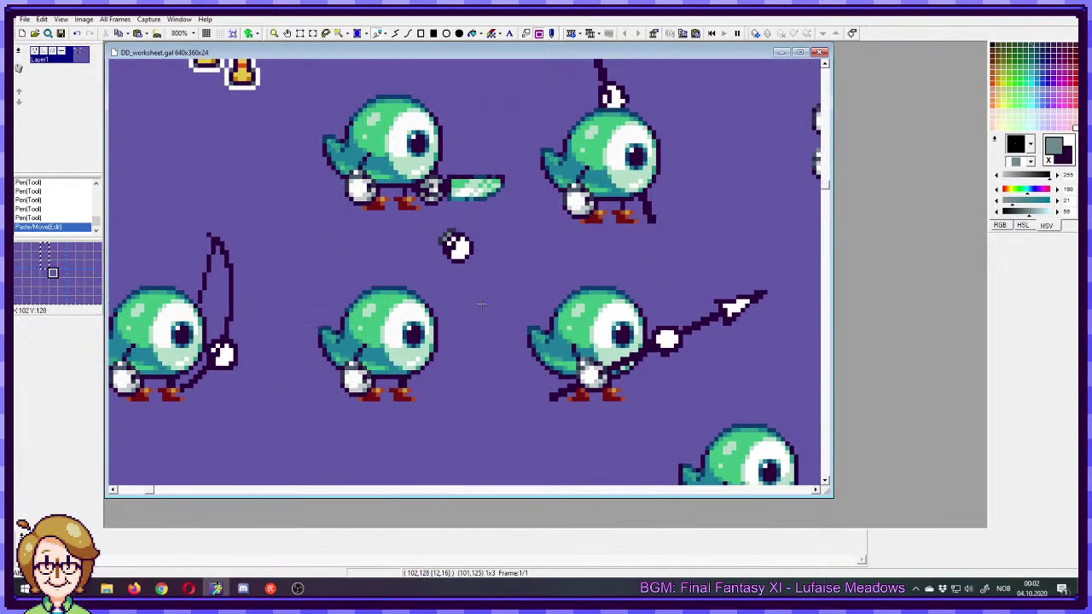
pyautogui.rightClick(482, 298)
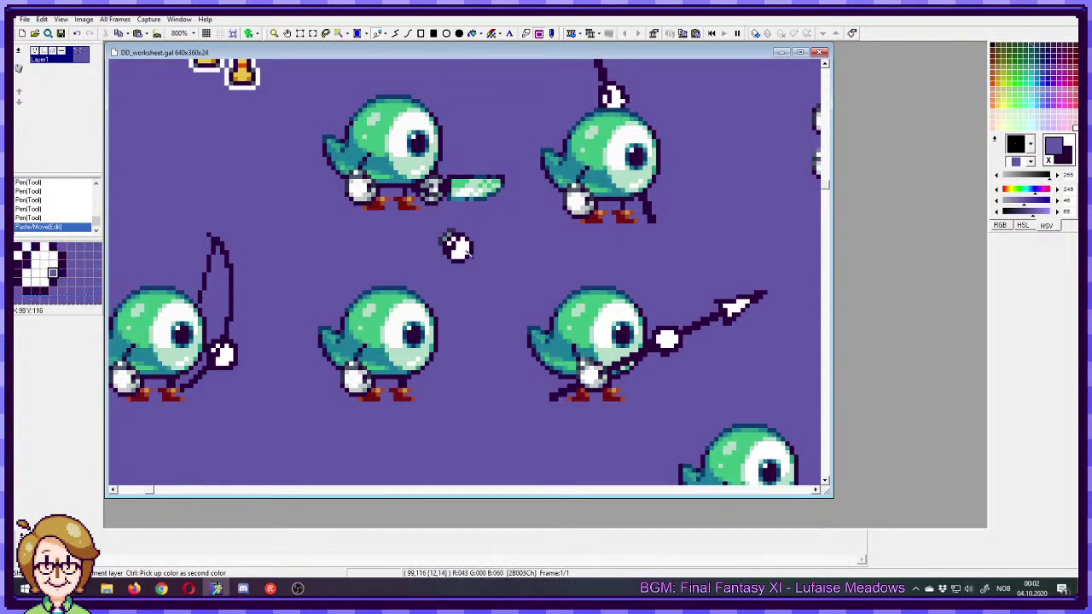
# - Try touching up the detached hand's shading with white, dark and slate tones sampled from the nearby hands
pyautogui.keyDown('ctrl'); pyautogui.click(456, 248); pyautogui.keyUp('ctrl')
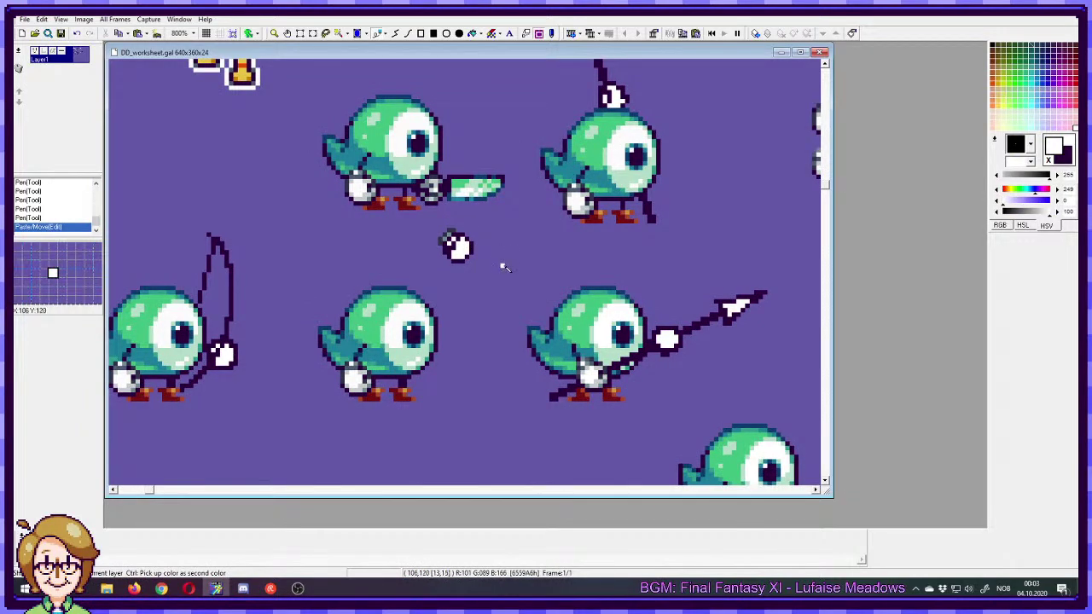
pyautogui.keyDown('ctrl'); pyautogui.click(451, 243); pyautogui.keyUp('ctrl')
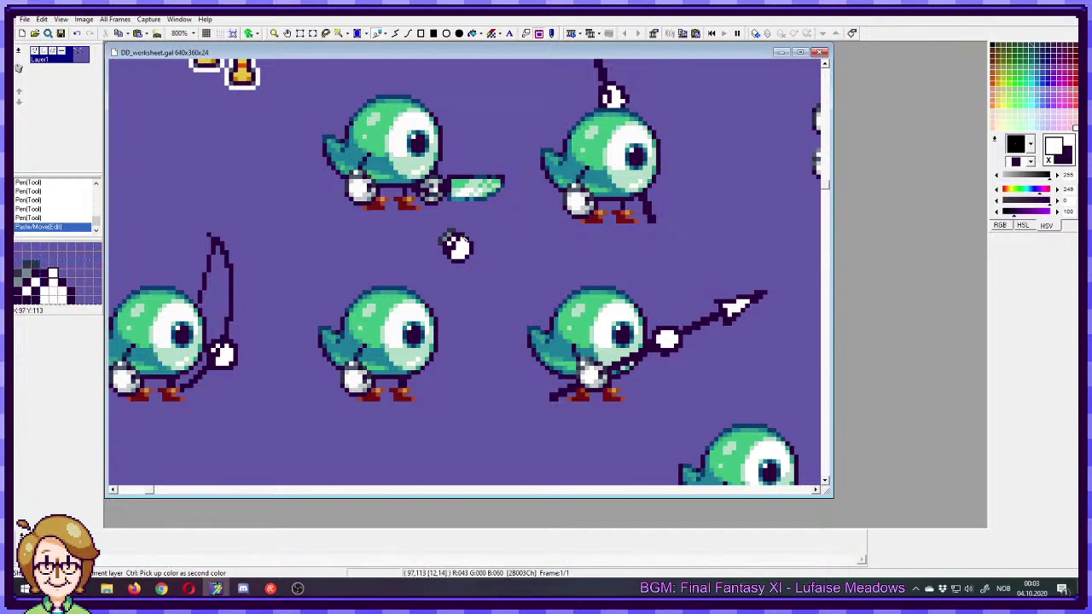
pyautogui.keyDown('ctrl'); pyautogui.click(444, 213); pyautogui.keyUp('ctrl')
pyautogui.click(462, 258)
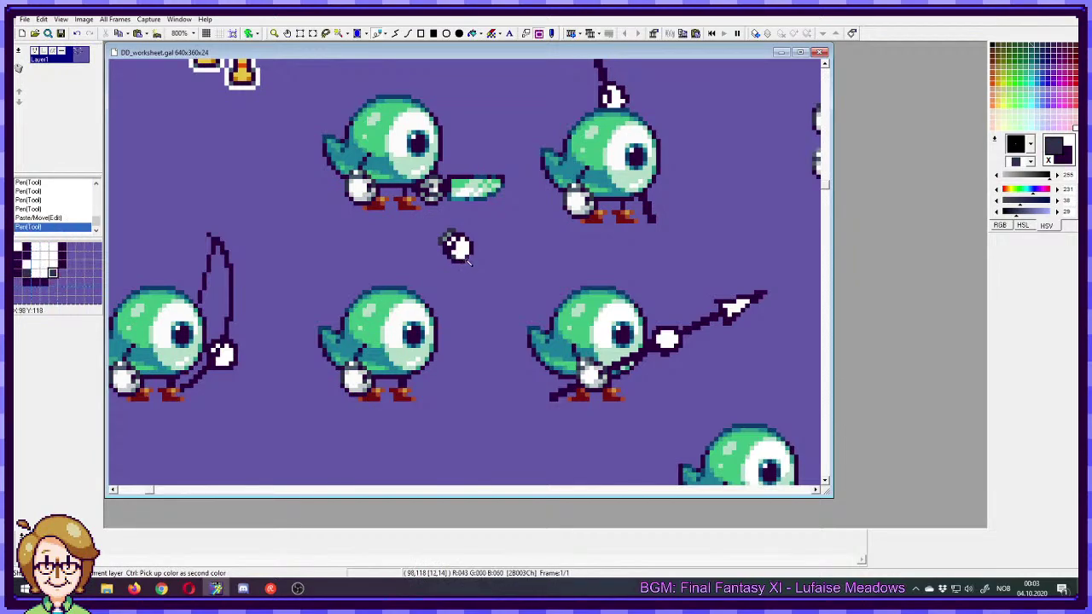
pyautogui.hotkey('ctrl', 'z')
pyautogui.rightClick(431, 194)
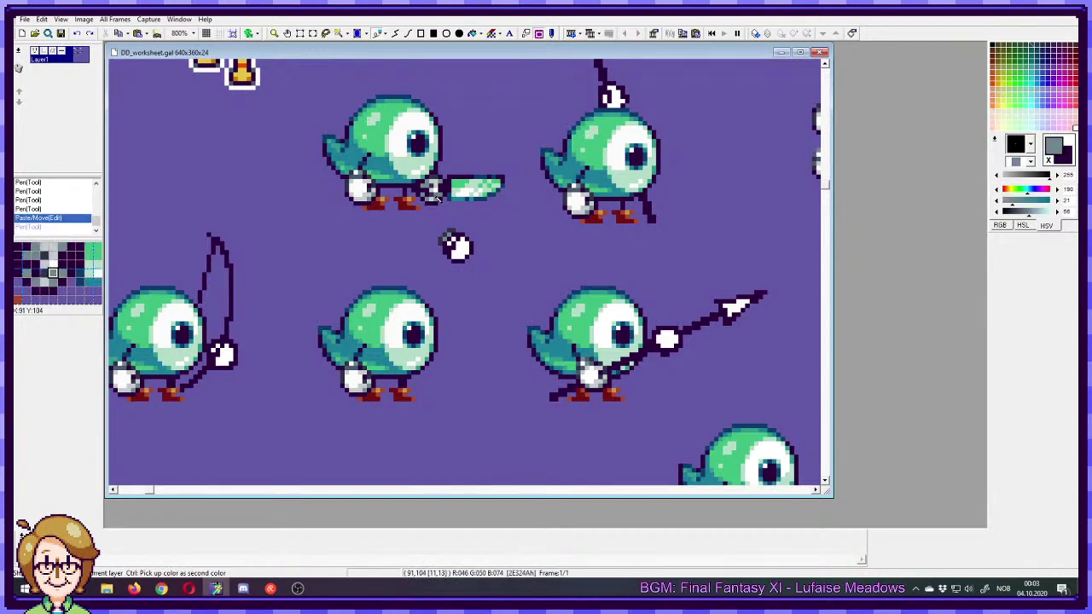
pyautogui.rightClick(444, 240)
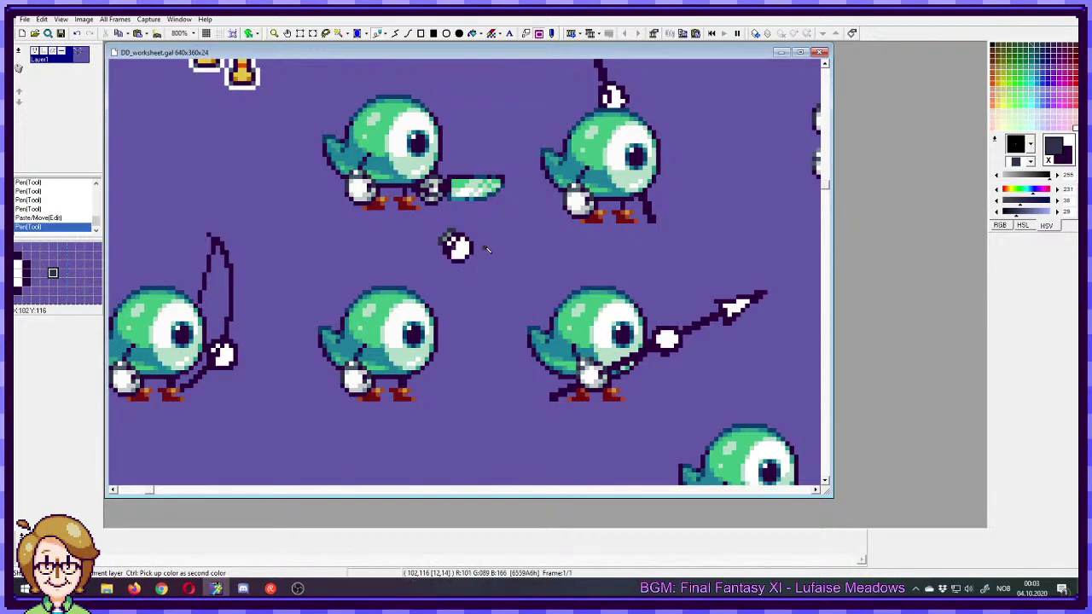
pyautogui.keyDown('ctrl'); pyautogui.click(454, 245); pyautogui.keyUp('ctrl')
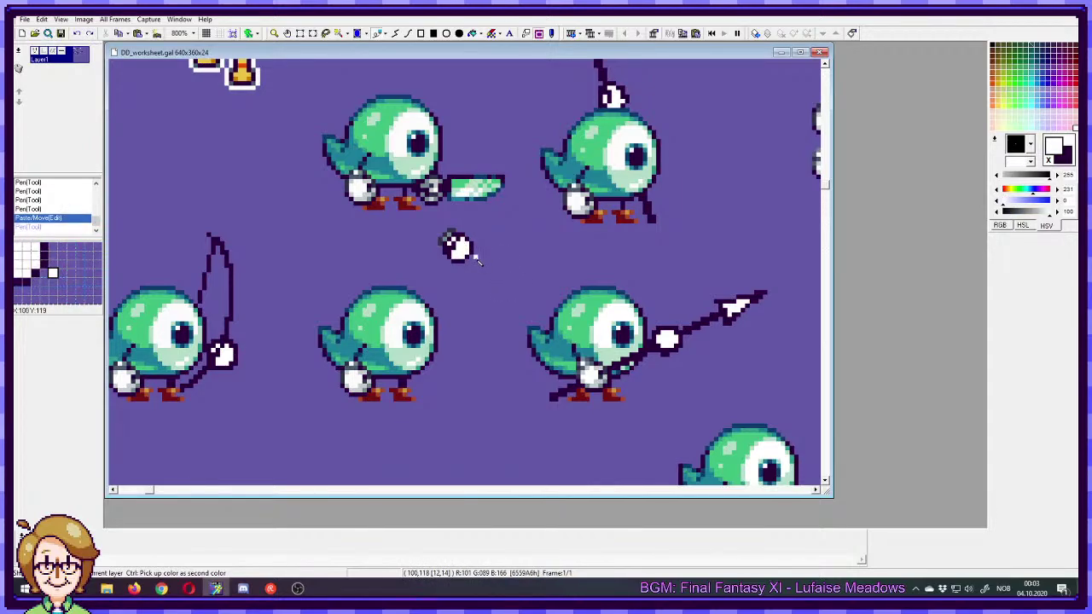
# - Undo the detached hand's shading, finger and rounding edits back to the plain hand below the bird
pyautogui.hotkey('ctrl', 'z')
pyautogui.hotkey('ctrl', 'z')
pyautogui.hotkey('ctrl', 'z')
pyautogui.hotkey('ctrl', 'z')
pyautogui.hotkey('ctrl', 'z')
pyautogui.hotkey('ctrl', 'z')
pyautogui.hotkey('ctrl', 'z')
pyautogui.hotkey('ctrl', 'z')
pyautogui.hotkey('ctrl', 'z')
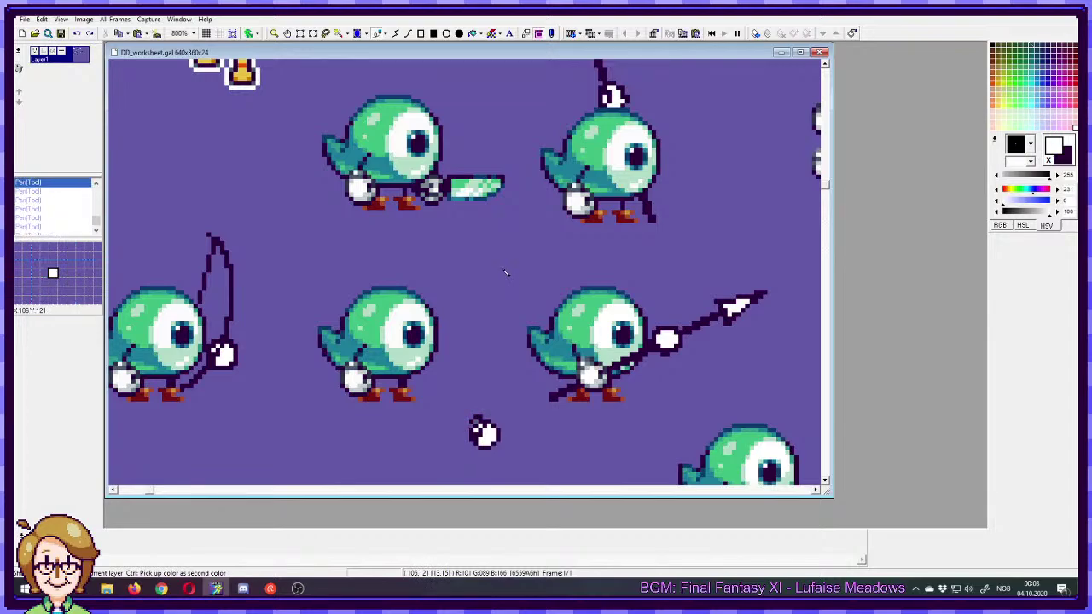
pyautogui.hotkey('ctrl', 'z')
pyautogui.hotkey('ctrl', 'z')
pyautogui.hotkey('ctrl', 'z')
pyautogui.hotkey('ctrl', 'z')
pyautogui.hotkey('ctrl', 'y')
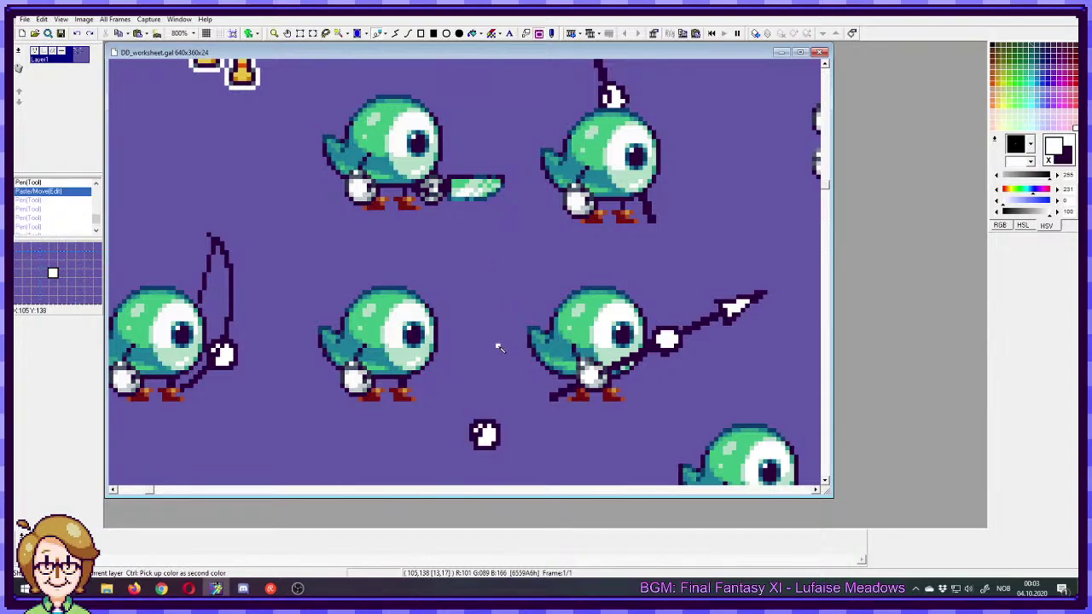
# - Raise the detached hand's upper outline by one row with a short dark curve
pyautogui.scroll(-3, 499, 346)
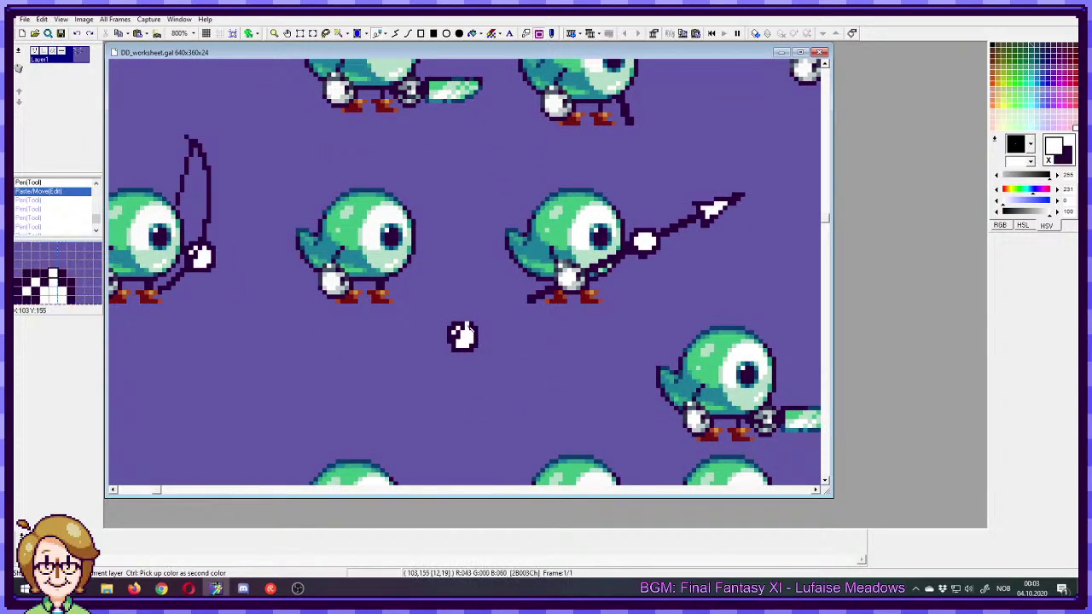
pyautogui.rightClick(469, 325)
pyautogui.moveTo(468, 325); pyautogui.dragTo(464, 321)
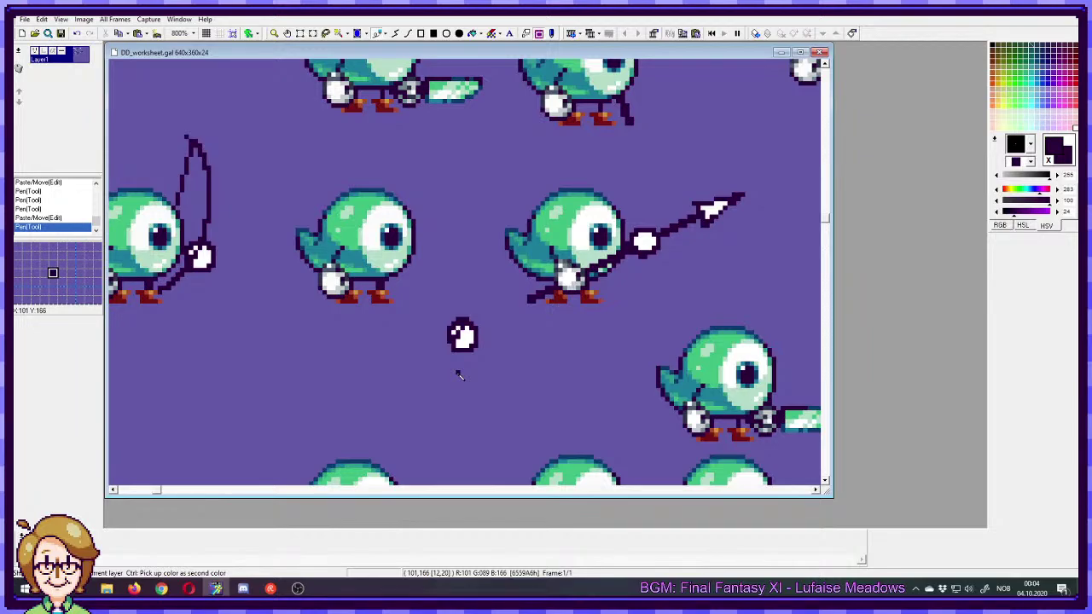
# - Duplicate the handless green bird into the empty space below the lower knife-holding bird
pyautogui.moveTo(476, 469); pyautogui.dragTo(405, 207)
pyautogui.moveTo(616, 254); pyautogui.dragTo(428, 303)
pyautogui.press('s')
pyautogui.moveTo(389, 231); pyautogui.dragTo(562, 370)
pyautogui.hotkey('ctrl', 'c')
pyautogui.hotkey('ctrl', 'v')
pyautogui.moveTo(499, 309); pyautogui.dragTo(262, 264)
pyautogui.moveTo(262, 265); pyautogui.dragTo(502, 154)
pyautogui.moveTo(460, 136)
pyautogui.mouseDown()
pyautogui.moveTo(461, 159)
pyautogui.moveTo(337, 325)
pyautogui.moveTo(323, 320)
pyautogui.moveTo(356, 305)
pyautogui.mouseUp()
# - Paint out the duplicated bird's pupil, filling the eye with white and its pale green lower shading
pyautogui.press('p')
pyautogui.rightClick(350, 294)
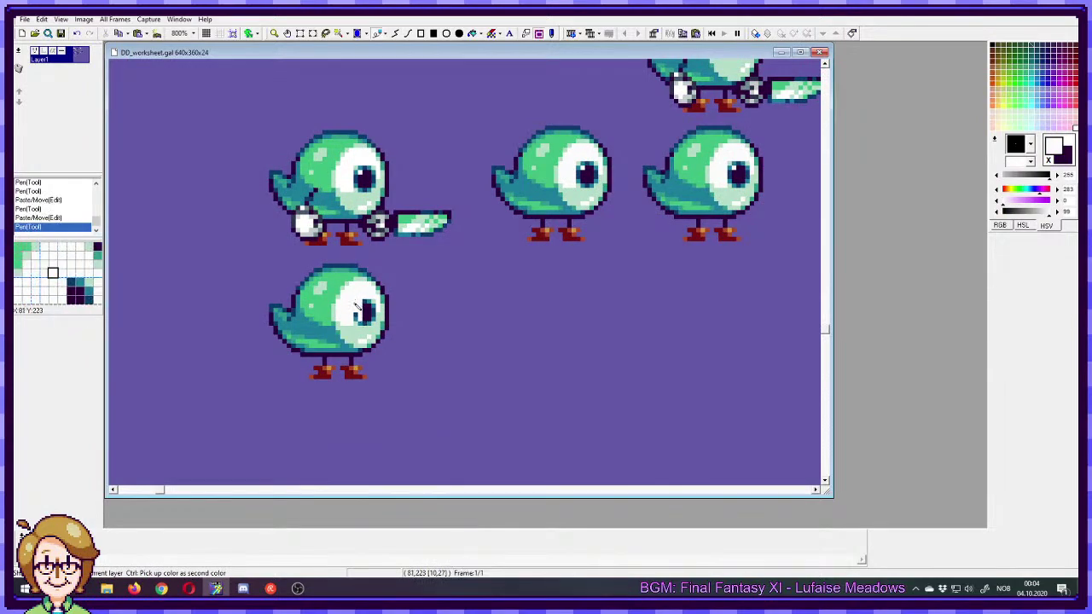
pyautogui.click(364, 305)
pyautogui.rightClick(356, 328)
pyautogui.rightClick(354, 323)
pyautogui.rightClick(360, 329)
pyautogui.click(369, 324)
pyautogui.moveTo(368, 324); pyautogui.dragTo(359, 323)
pyautogui.click(374, 320)
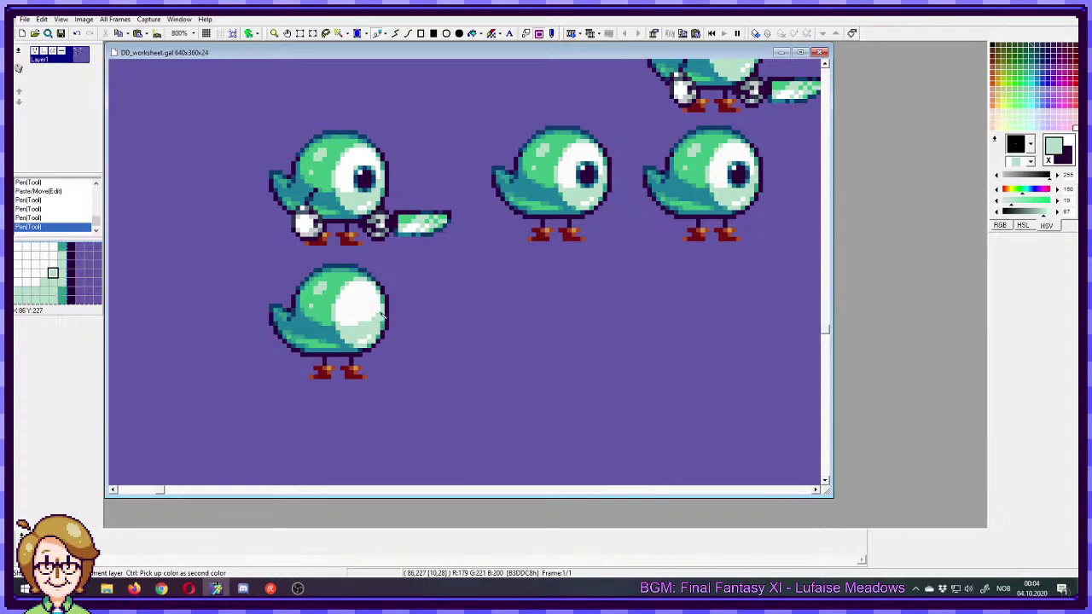
# - Draw two short vertical dark eyes side by side in the duplicated bird's blank white face area
pyautogui.rightClick(346, 272)
pyautogui.rightClick(383, 290)
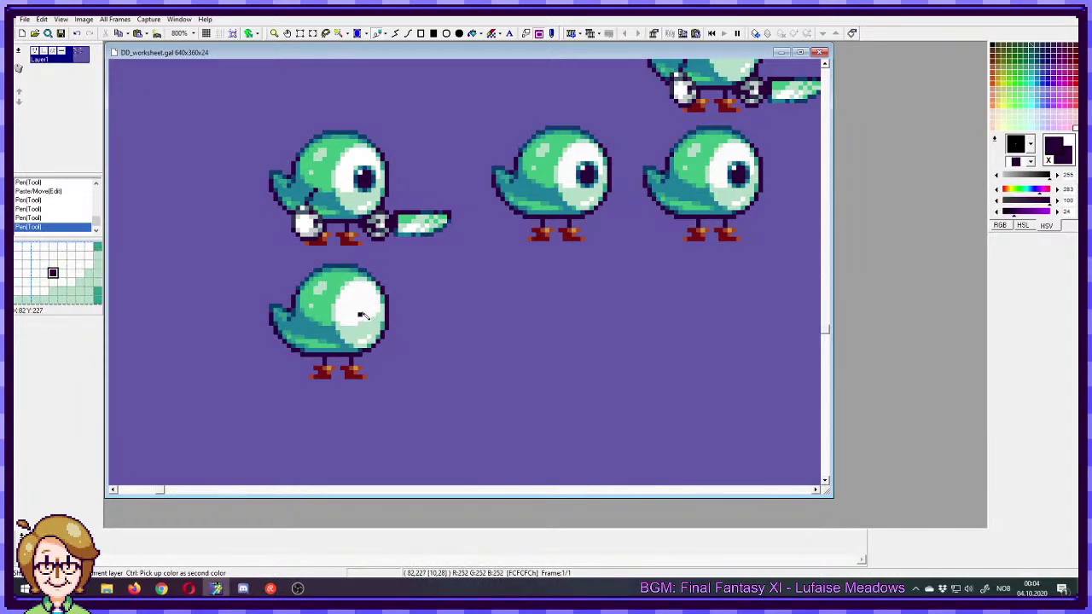
pyautogui.moveTo(356, 305); pyautogui.dragTo(356, 324)
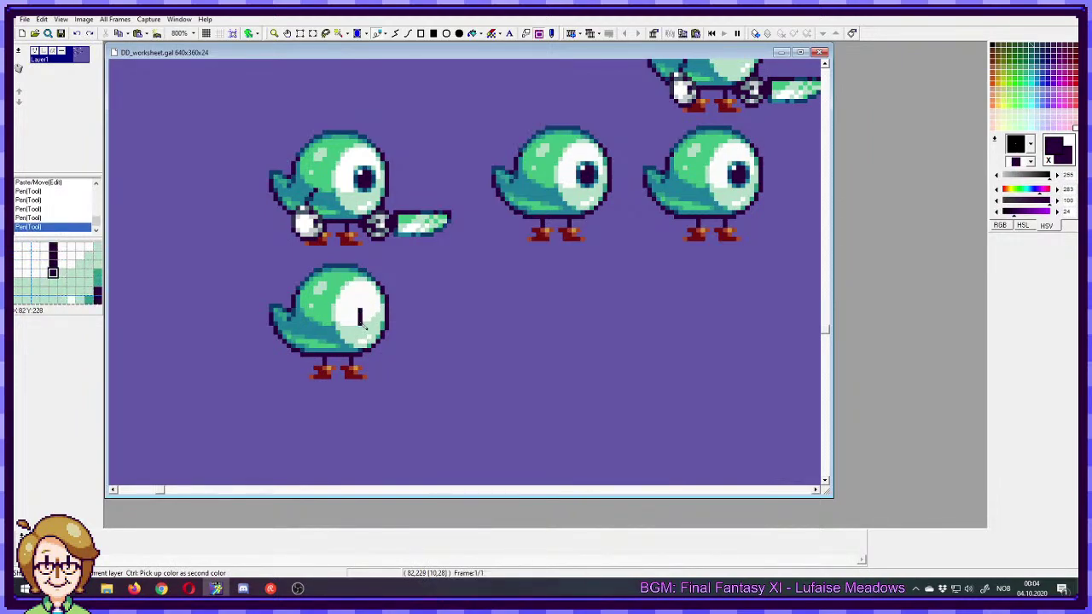
pyautogui.moveTo(369, 309); pyautogui.dragTo(369, 324)
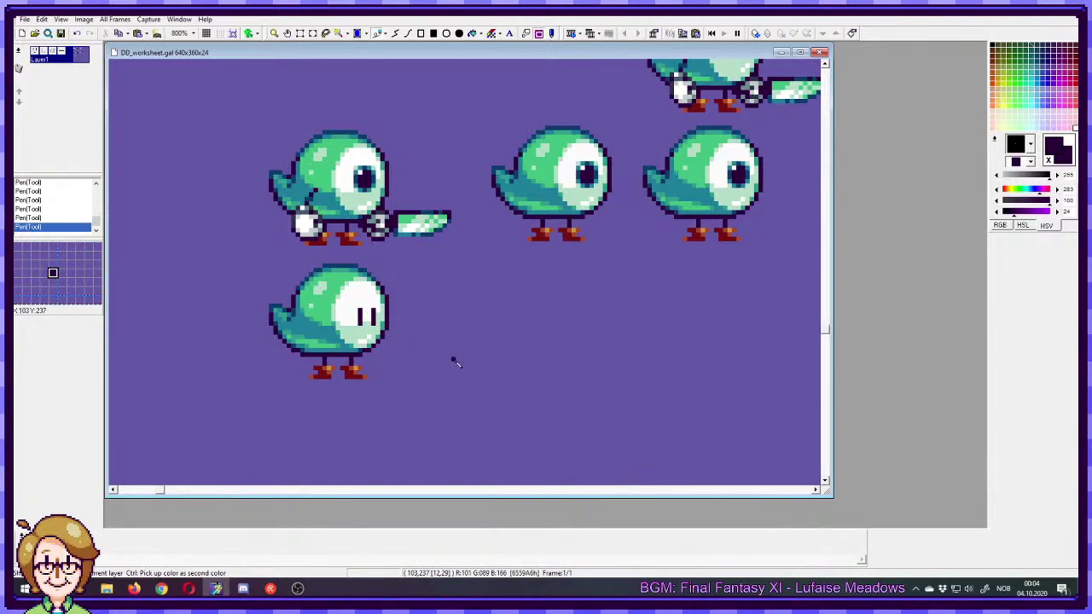
# - Shorten the two dark eyes and colour their lower tips dark blue, with pale green shading above them
pyautogui.rightClick(367, 315)
pyautogui.rightClick(363, 329)
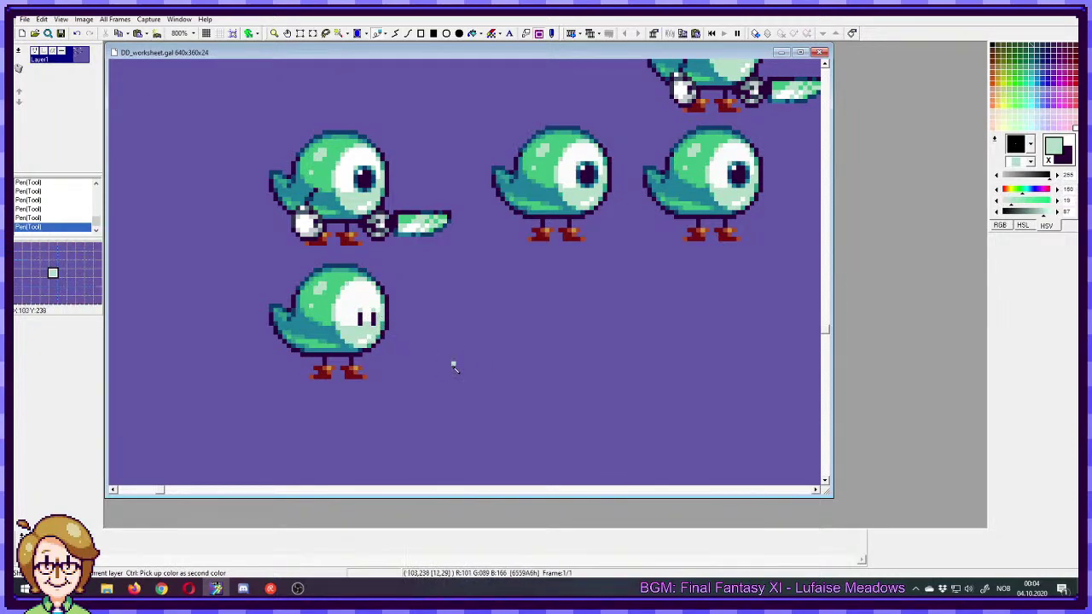
pyautogui.keyDown('ctrl'); pyautogui.click(367, 330); pyautogui.keyUp('ctrl')
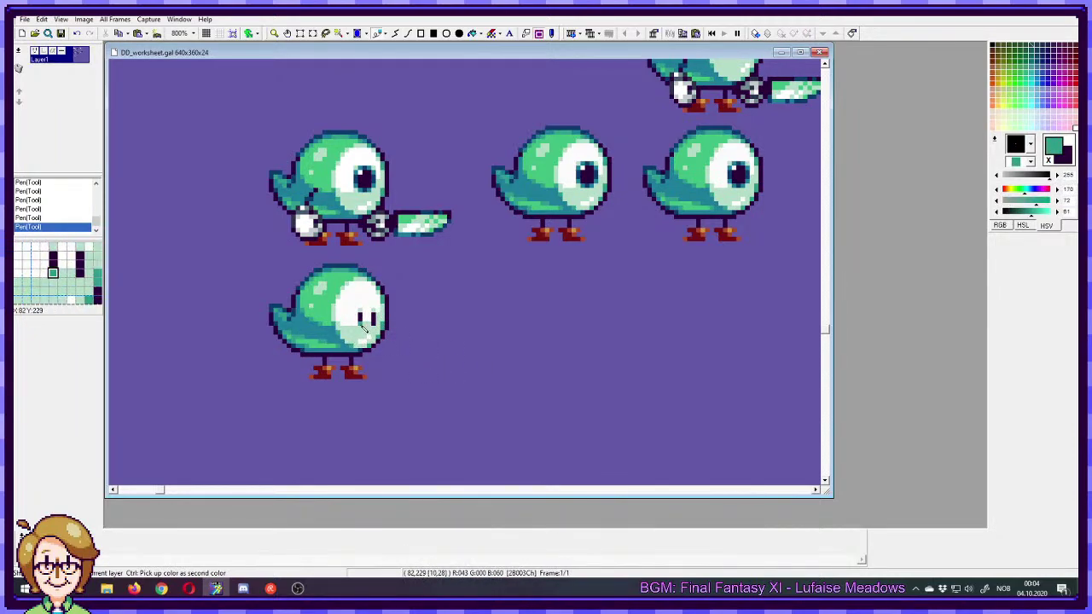
pyautogui.keyDown('ctrl'); pyautogui.click(362, 321); pyautogui.keyUp('ctrl')
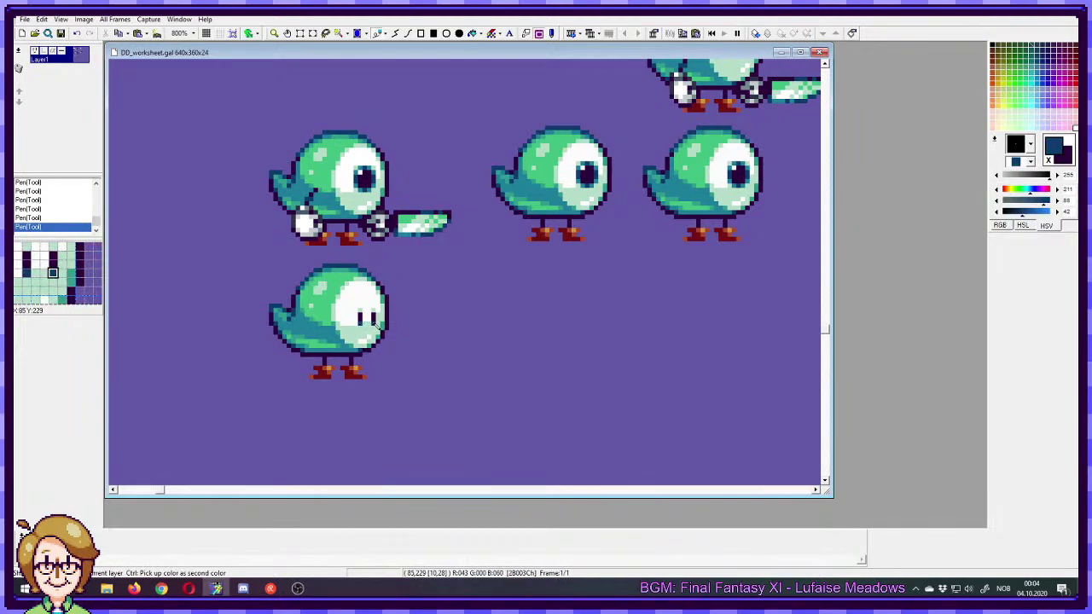
pyautogui.keyDown('ctrl'); pyautogui.click(361, 317); pyautogui.keyUp('ctrl')
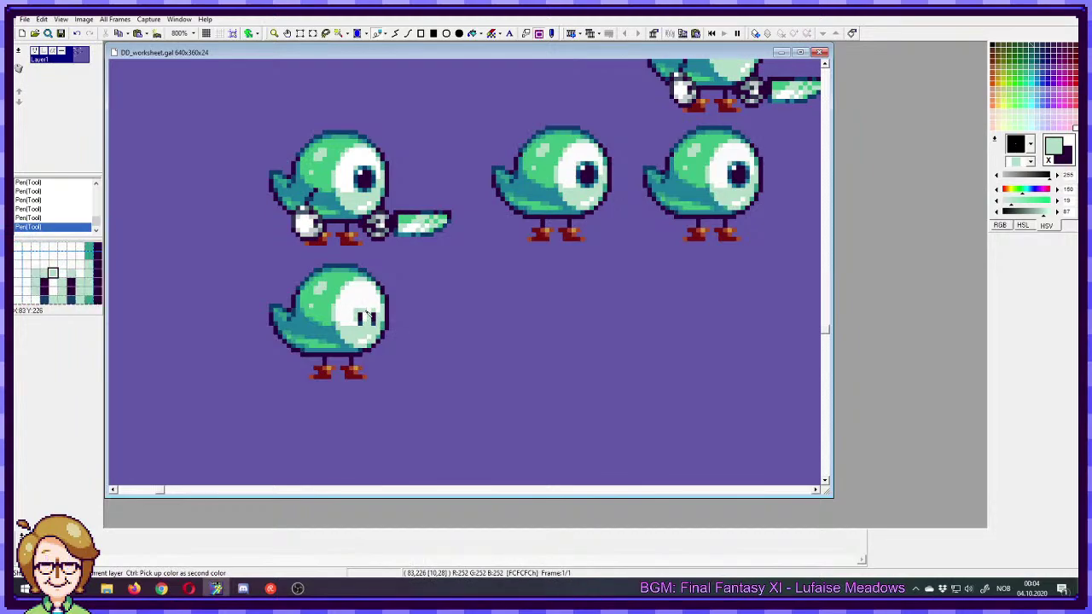
# - Lengthen the two eyes, tint their upper ends dark blue and touch up the white and pale green around them
pyautogui.moveTo(423, 332); pyautogui.dragTo(448, 339)
pyautogui.hscroll(-5, 450, 341)
pyautogui.scroll(1, 450, 341)
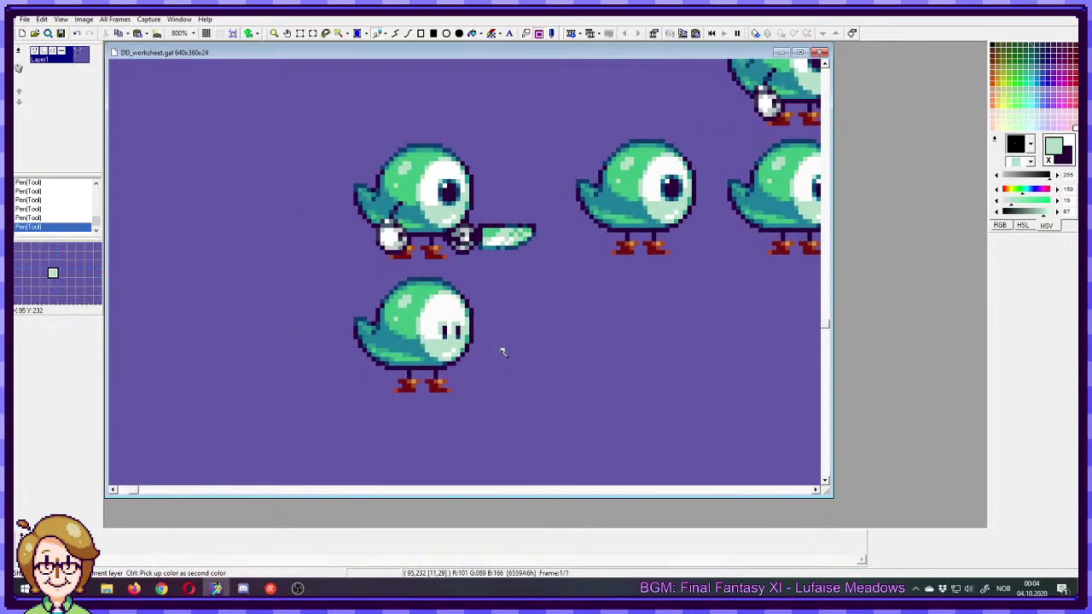
pyautogui.keyDown('ctrl'); pyautogui.click(457, 327); pyautogui.keyUp('ctrl')
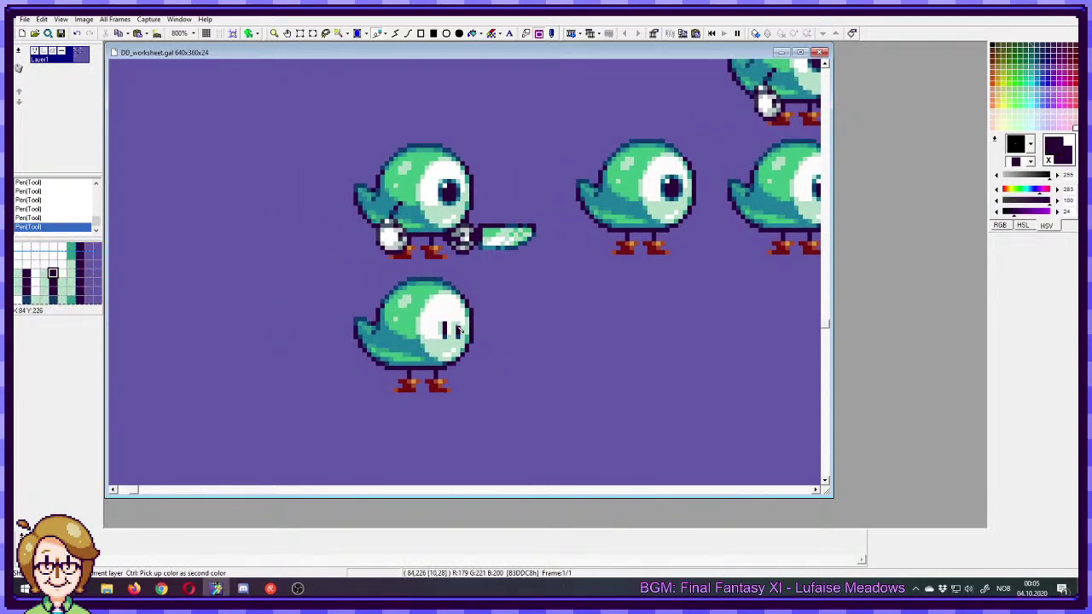
pyautogui.keyDown('ctrl'); pyautogui.click(442, 330); pyautogui.keyUp('ctrl')
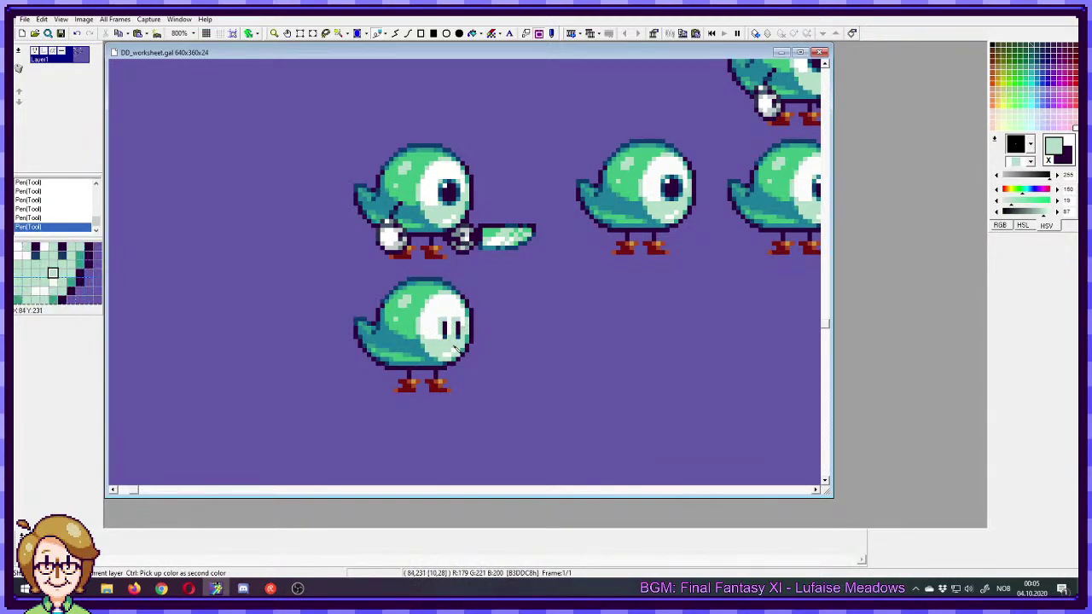
pyautogui.keyDown('ctrl'); pyautogui.click(447, 327); pyautogui.keyUp('ctrl')
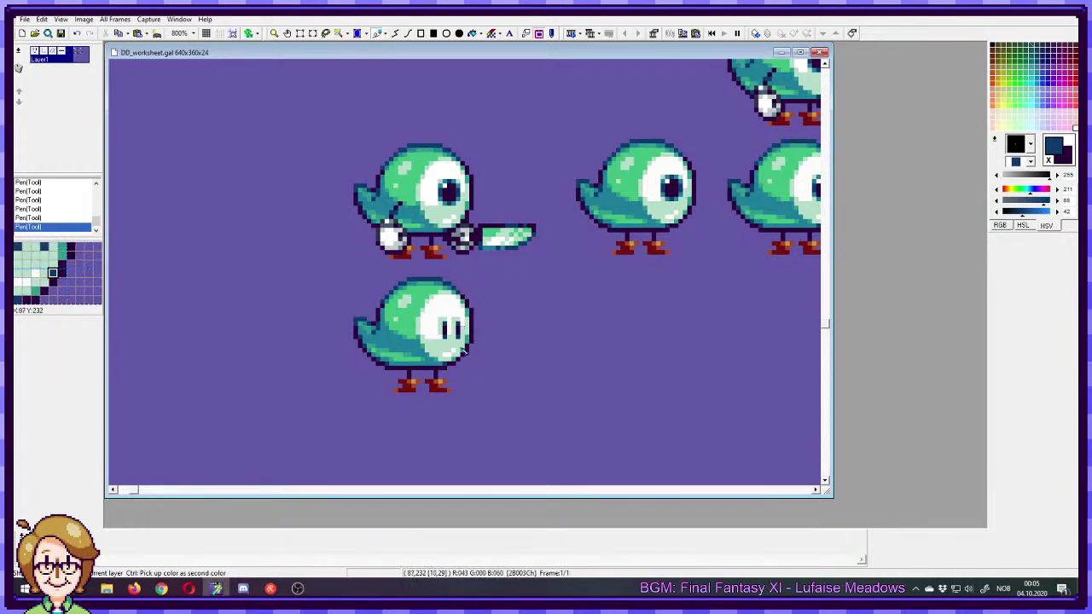
pyautogui.keyDown('ctrl'); pyautogui.click(437, 338); pyautogui.keyUp('ctrl')
pyautogui.keyDown('ctrl'); pyautogui.click(456, 339); pyautogui.keyUp('ctrl')
pyautogui.keyDown('ctrl'); pyautogui.click(444, 331); pyautogui.keyUp('ctrl')
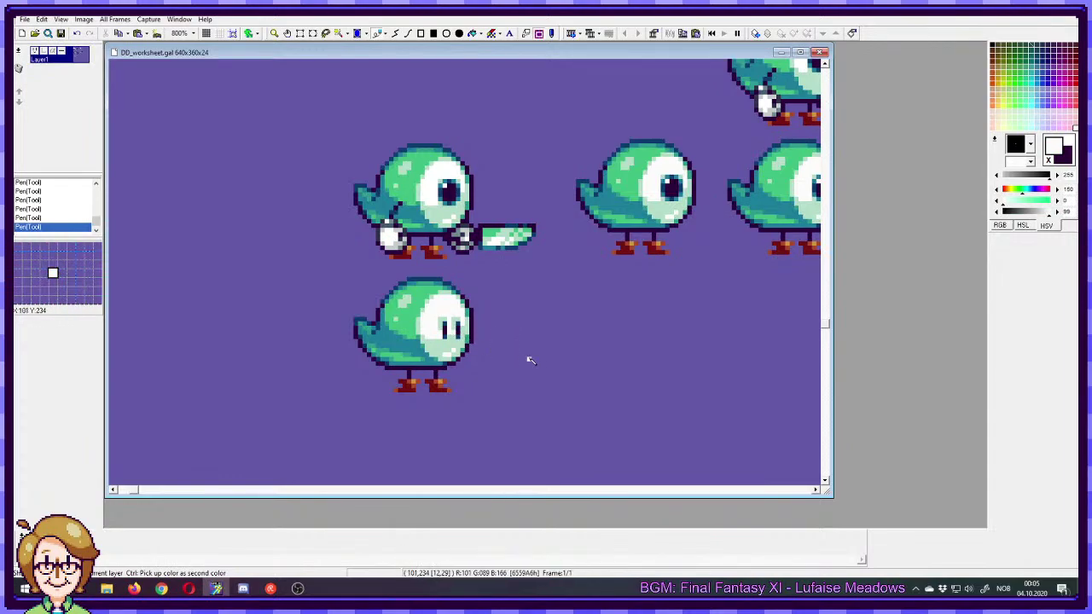
# - Add a white highlight to each of the duplicated bird's two eyes
pyautogui.moveTo(527, 358); pyautogui.dragTo(483, 349)
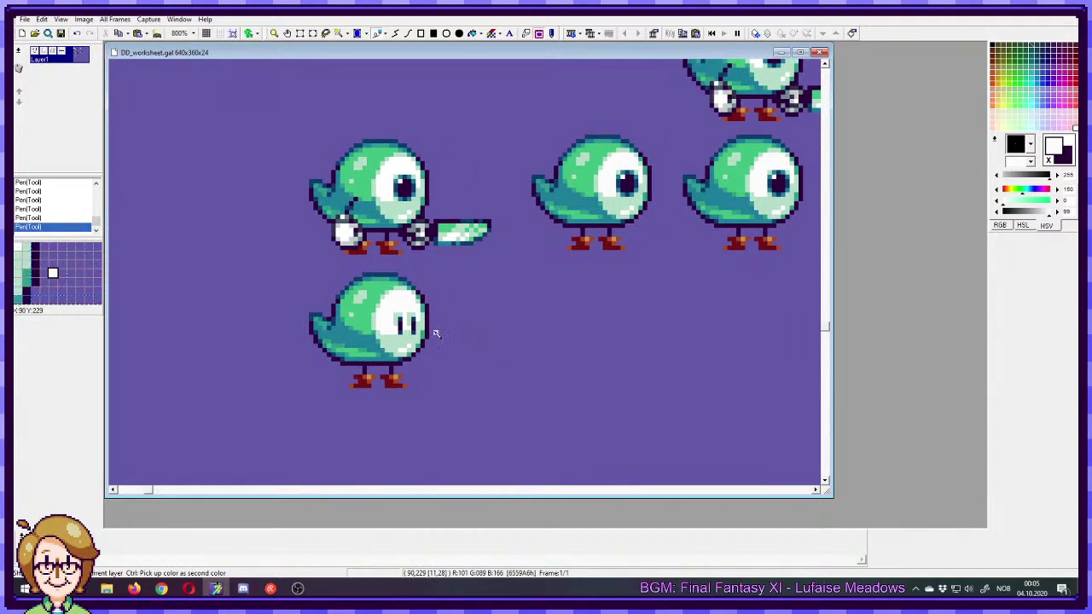
pyautogui.keyDown('ctrl'); pyautogui.click(443, 365); pyautogui.keyUp('ctrl')
pyautogui.moveTo(445, 379); pyautogui.dragTo(444, 342)
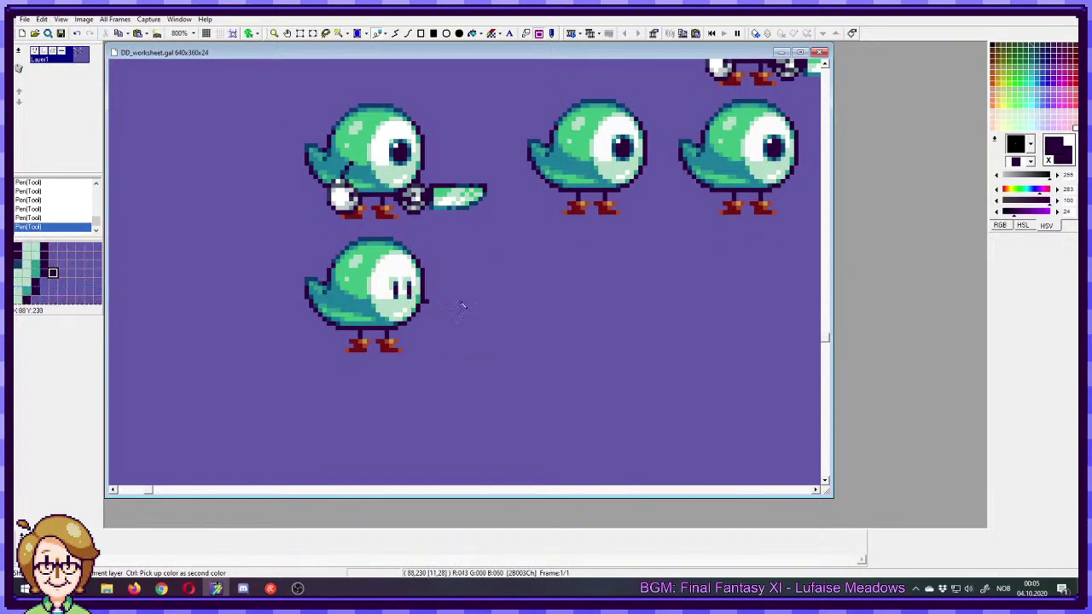
pyautogui.keyDown('ctrl'); pyautogui.click(403, 309); pyautogui.keyUp('ctrl')
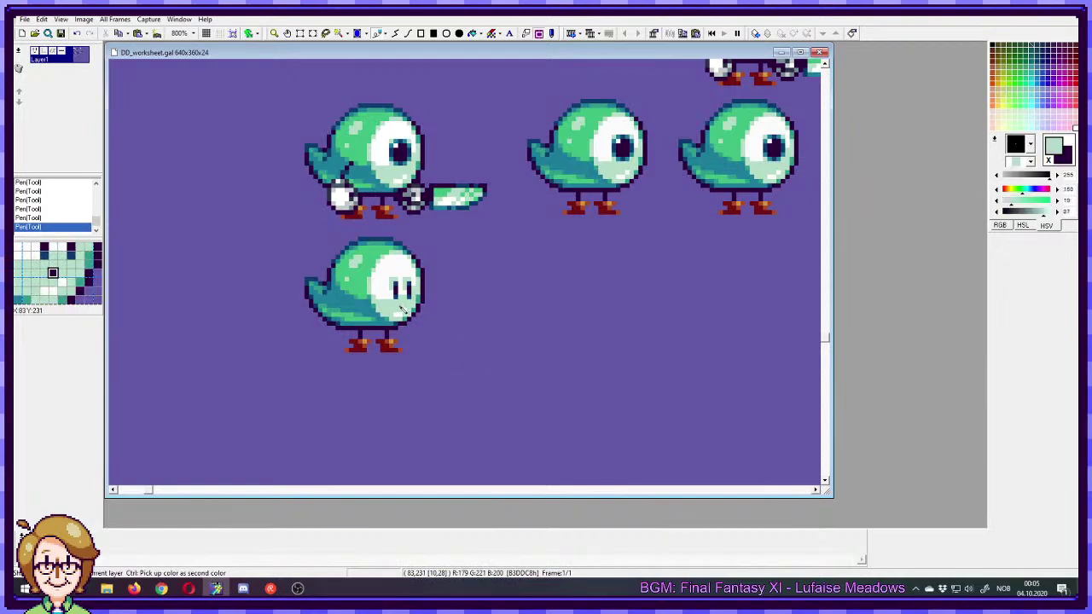
pyautogui.click(395, 289)
pyautogui.click(409, 290)
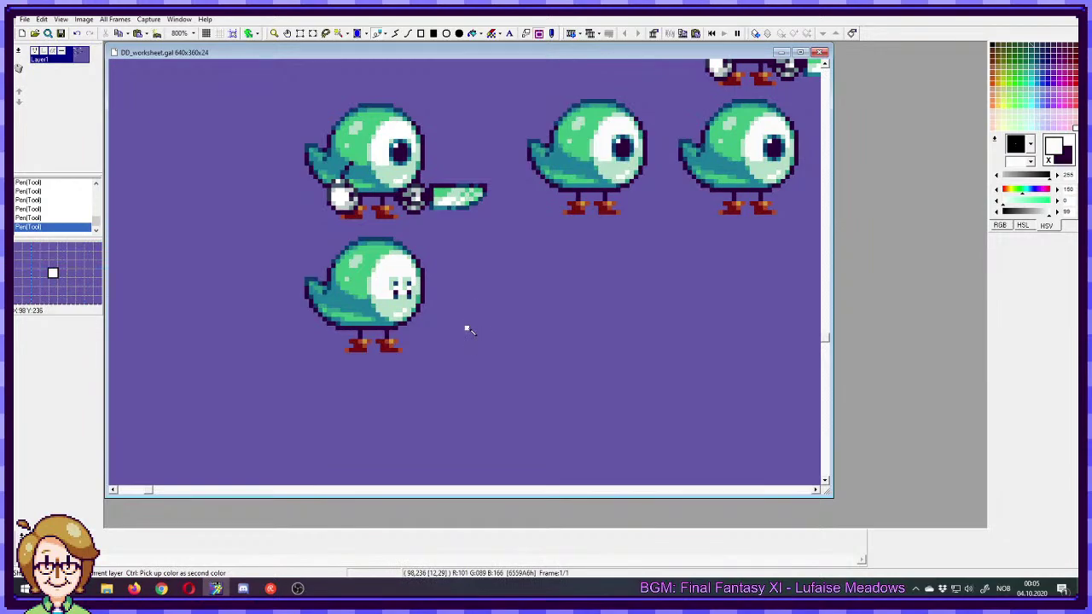
pyautogui.keyDown('ctrl'); pyautogui.click(406, 291); pyautogui.keyUp('ctrl')
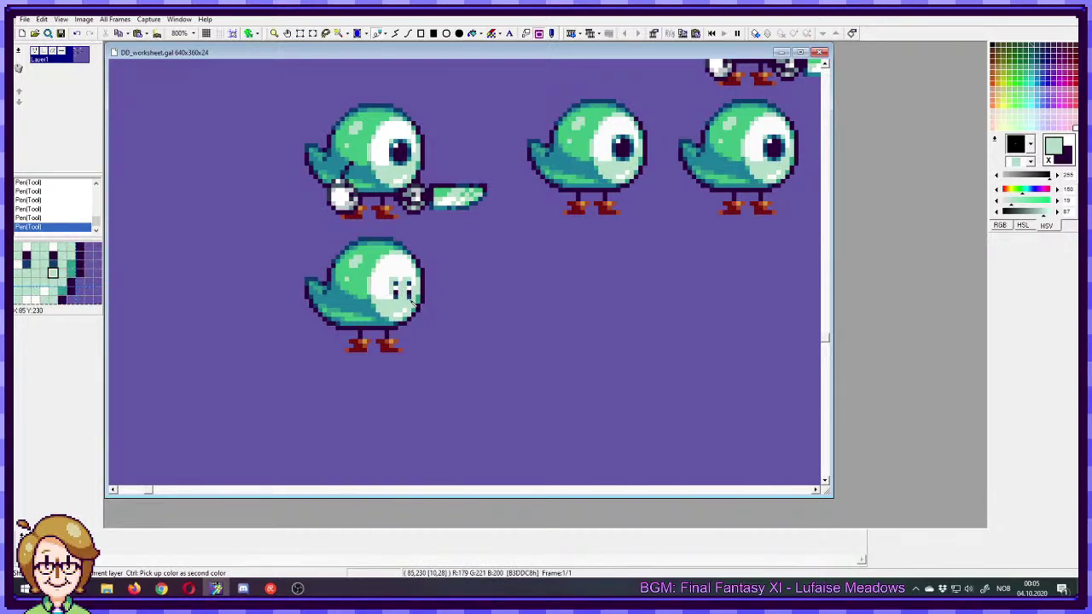
pyautogui.hotkey('ctrl', 'z')
# - Undo the two-eyed face edits back to before the bird was duplicated
pyautogui.moveTo(458, 304); pyautogui.dragTo(502, 327)
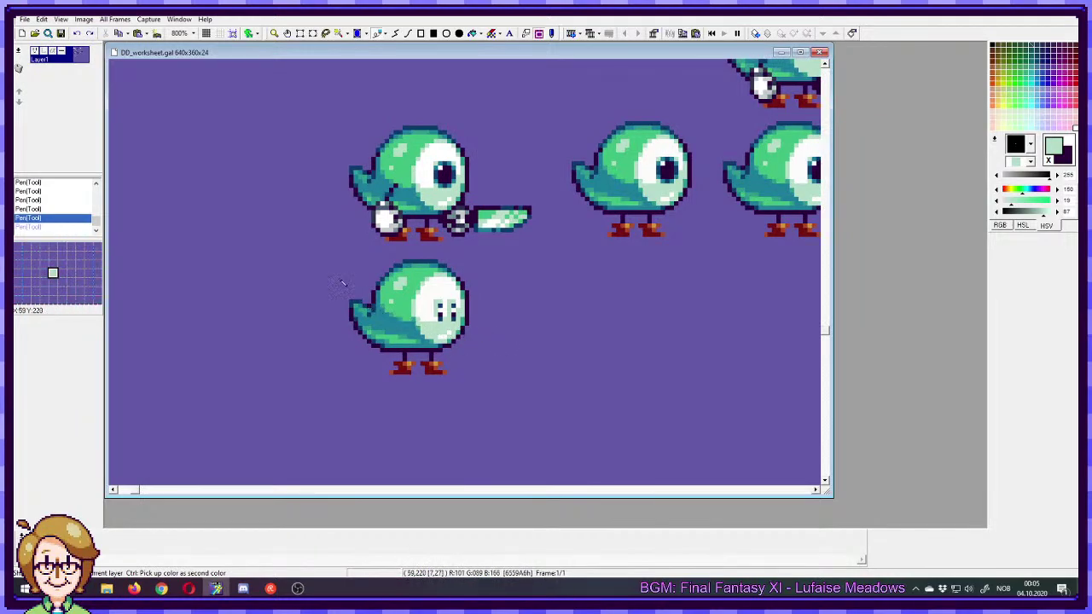
pyautogui.moveTo(302, 253); pyautogui.dragTo(511, 389)
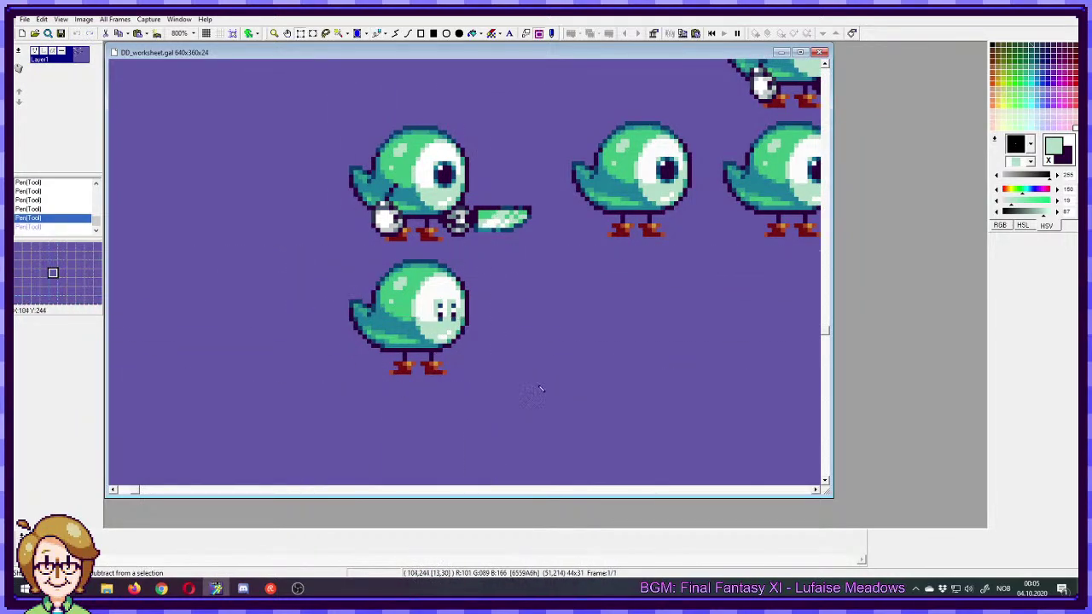
pyautogui.hotkey('ctrl', 'z')
pyautogui.hotkey('ctrl', 'z')
pyautogui.hotkey('ctrl', 'z')
pyautogui.hotkey('ctrl', 'z')
pyautogui.hotkey('ctrl', 'z')
pyautogui.hotkey('ctrl', 'z')
pyautogui.hotkey('ctrl', 'z')
pyautogui.hotkey('ctrl', 'z')
pyautogui.hotkey('ctrl', 'z')
pyautogui.hotkey('ctrl', 'z')
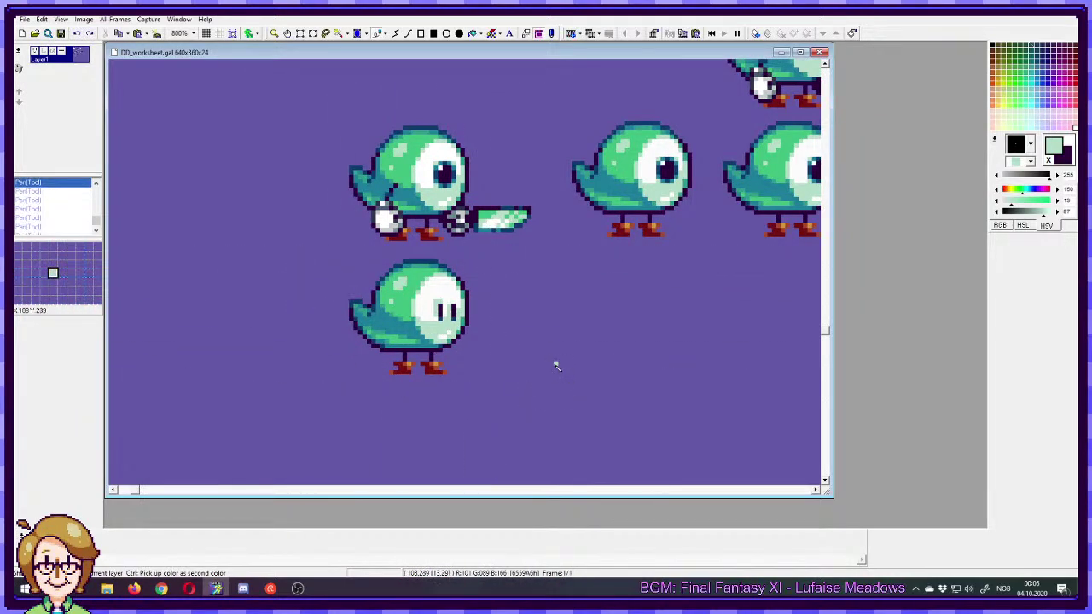
pyautogui.hotkey('ctrl', 'z')
pyautogui.hotkey('ctrl', 'z')
pyautogui.hotkey('ctrl', 'z')
pyautogui.hotkey('ctrl', 'z')
pyautogui.hotkey('ctrl', 'z')
pyautogui.hotkey('ctrl', 'z')
pyautogui.hotkey('ctrl', 'z')
pyautogui.hotkey('ctrl', 'z')
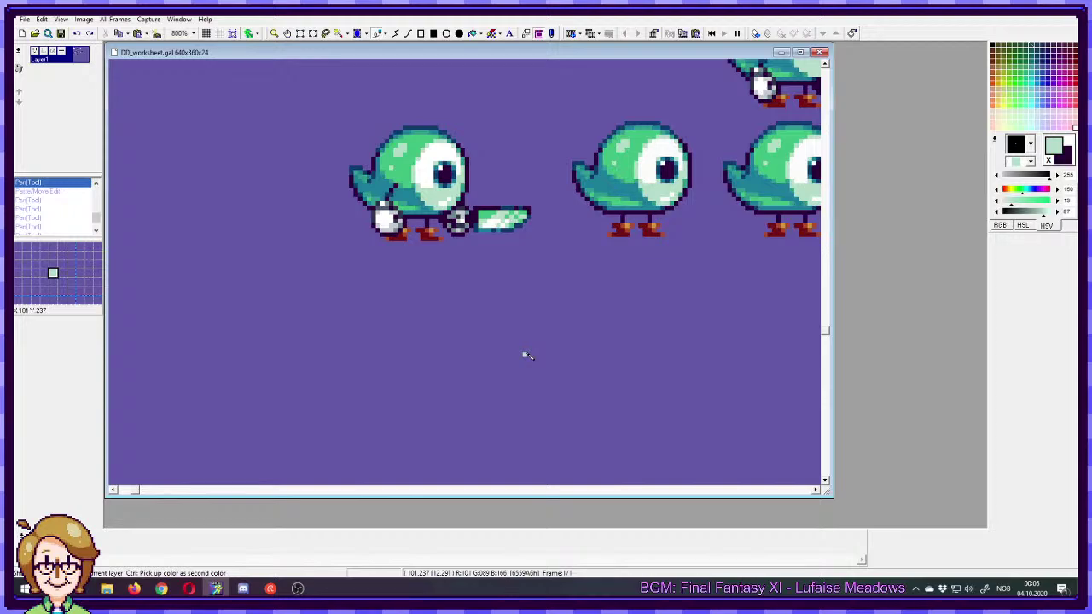
# - Redo the duplicated bird and its two-eyed face edits
pyautogui.hotkey('ctrl', 'y')
pyautogui.hotkey('ctrl', 'y')
pyautogui.hotkey('ctrl', 'y')
pyautogui.hotkey('ctrl', 'y')
pyautogui.hotkey('ctrl', 'y')
pyautogui.hotkey('ctrl', 'y')
pyautogui.moveTo(581, 334); pyautogui.dragTo(497, 425)
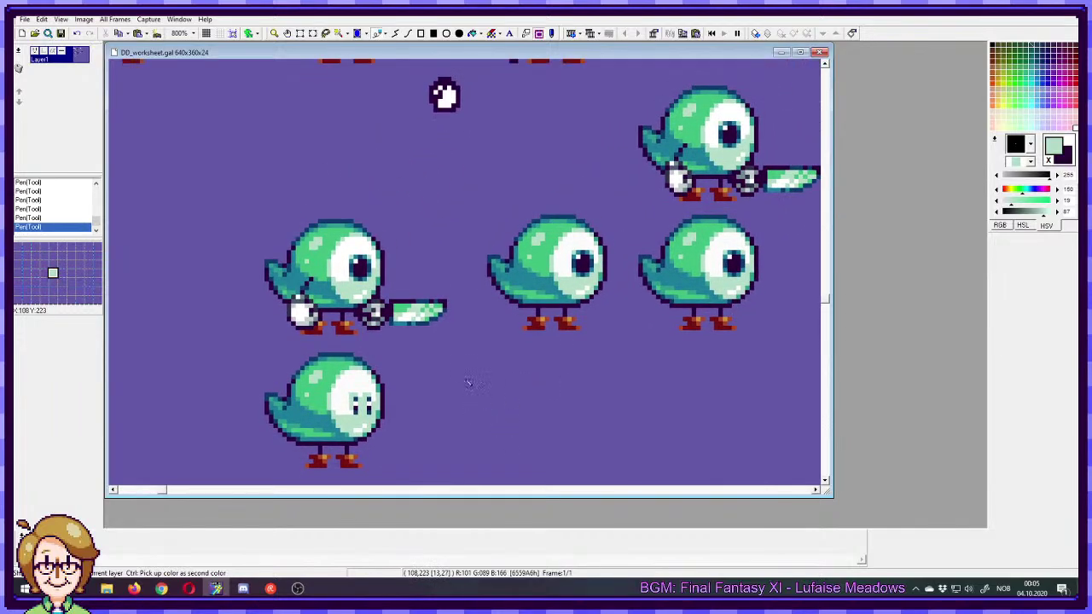
# - Try two dark dots above the pupil and a dark smiling mouth below it on the bow-holding bird
pyautogui.keyDown('ctrl'); pyautogui.click(383, 267); pyautogui.keyUp('ctrl')
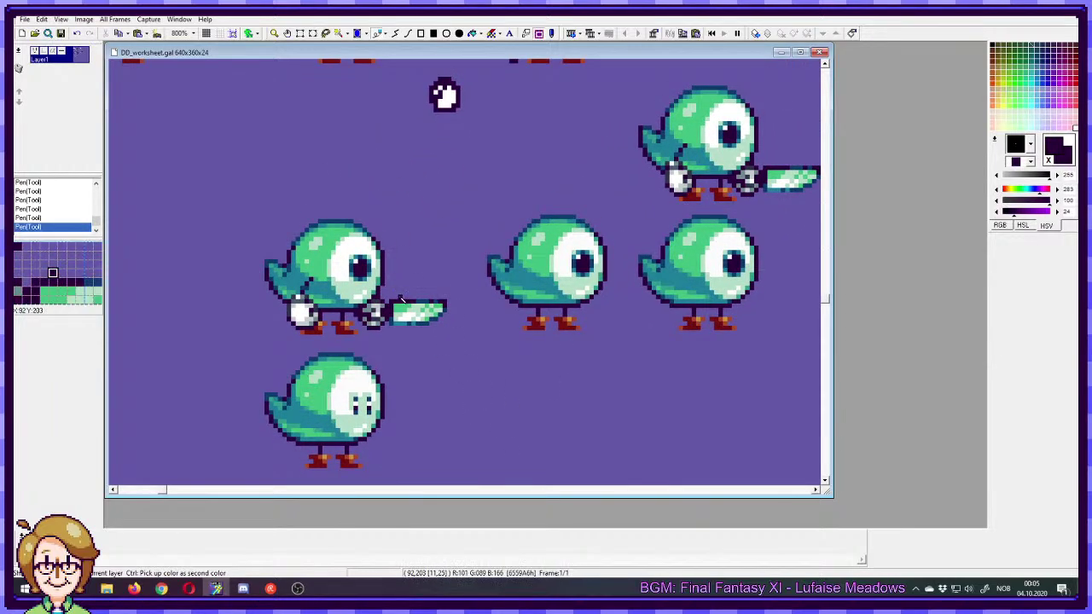
pyautogui.scroll(4, 420, 232)
pyautogui.hscroll(-3, 419, 232)
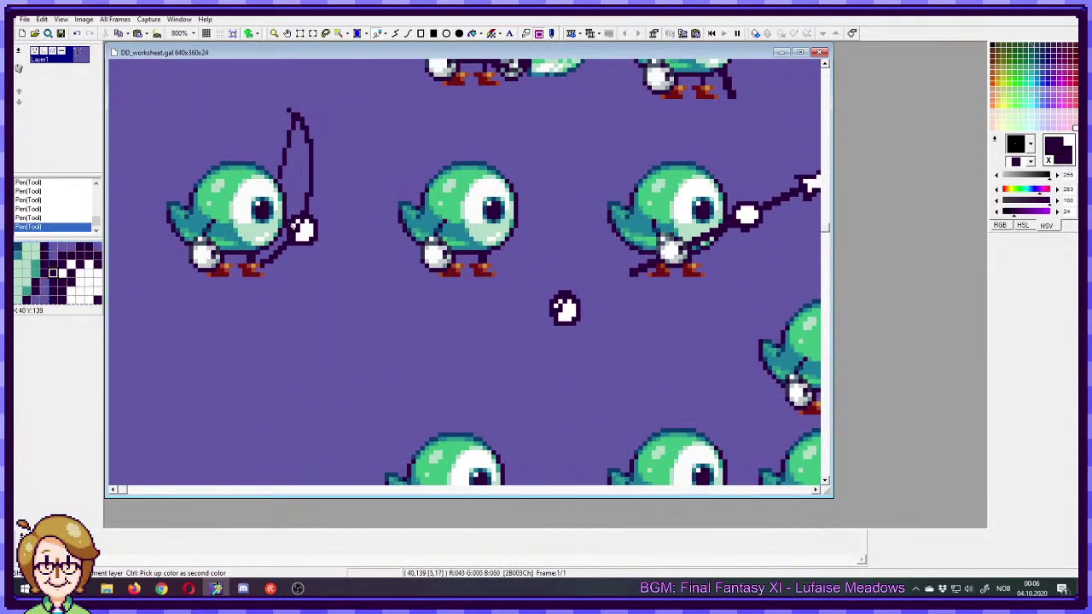
pyautogui.scroll(1, 272, 217)
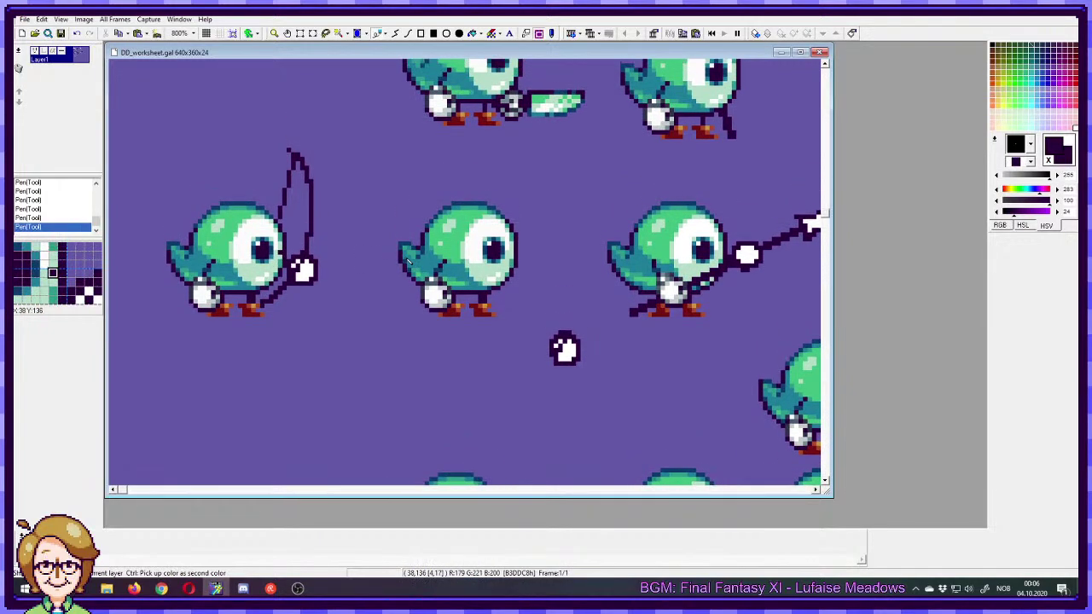
pyautogui.click(249, 230)
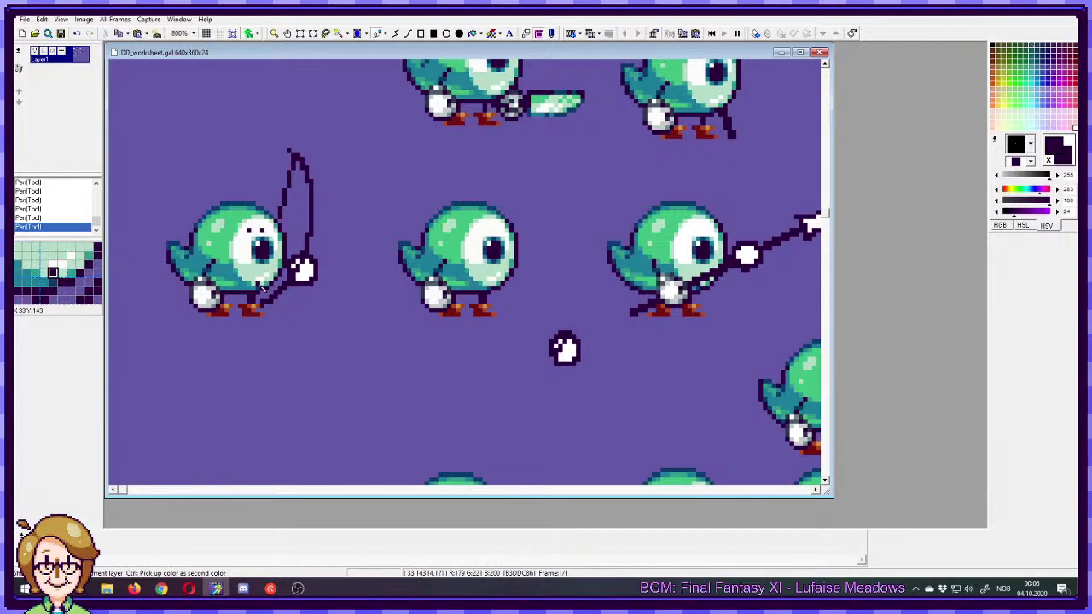
pyautogui.click(254, 276)
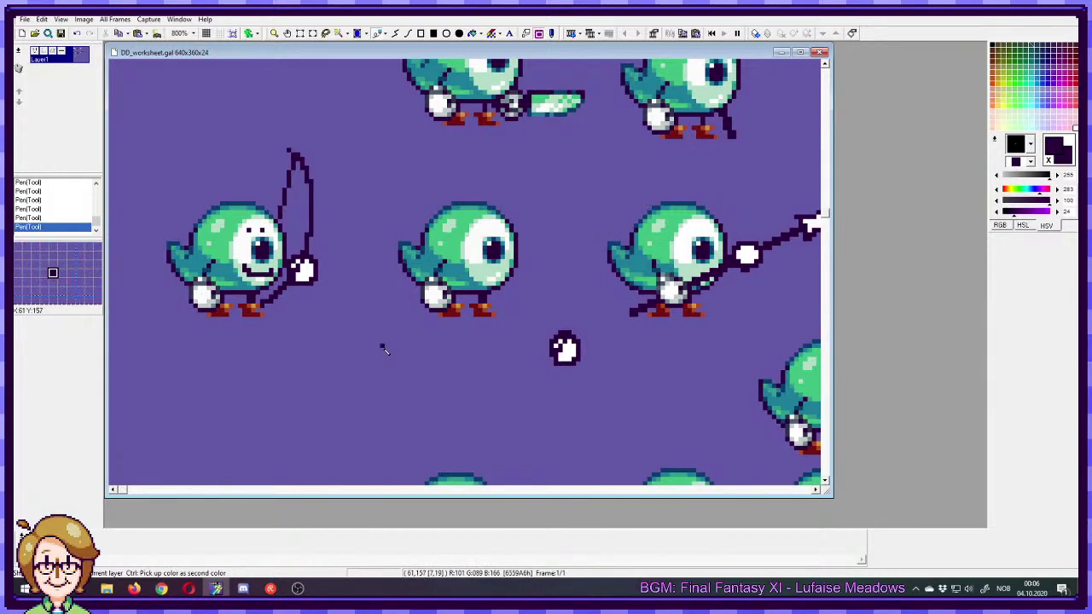
pyautogui.hotkey('ctrl', 'z')
pyautogui.hotkey('ctrl', 'z')
pyautogui.hotkey('ctrl', 'z')
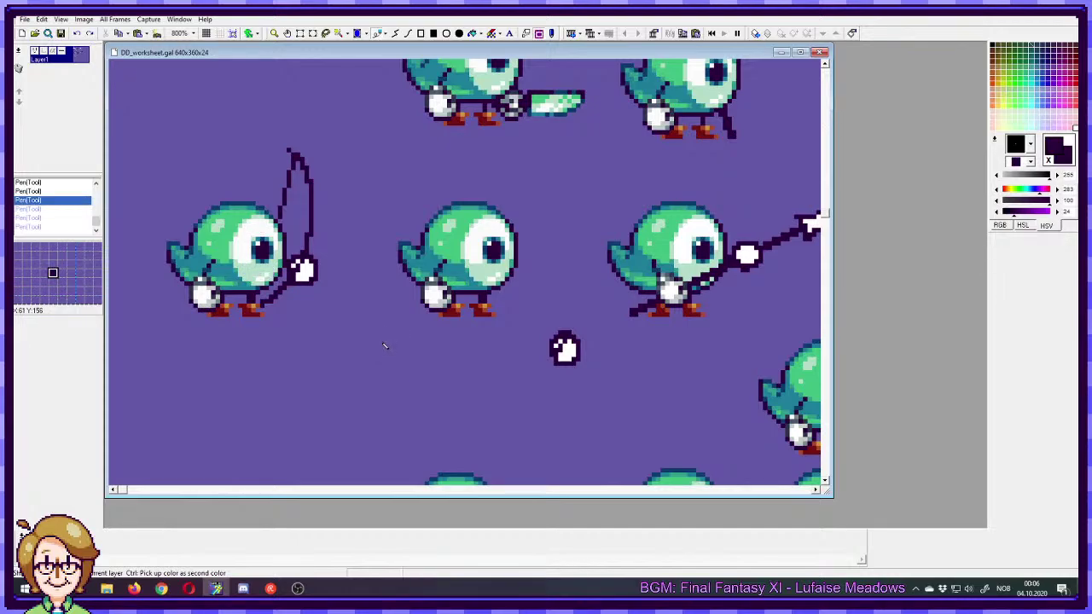
# - Review the two-eyed bird variant against the weapon-holding birds elsewhere on the sheet
pyautogui.moveTo(441, 389); pyautogui.dragTo(411, 151)
pyautogui.moveTo(433, 314); pyautogui.dragTo(411, 215)
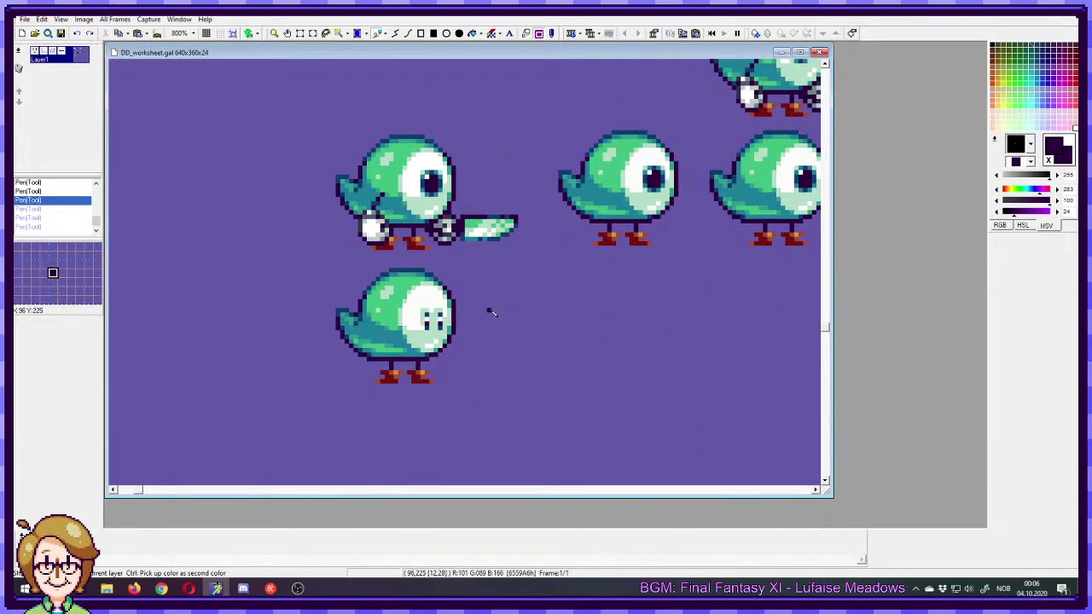
pyautogui.moveTo(486, 310); pyautogui.dragTo(501, 344)
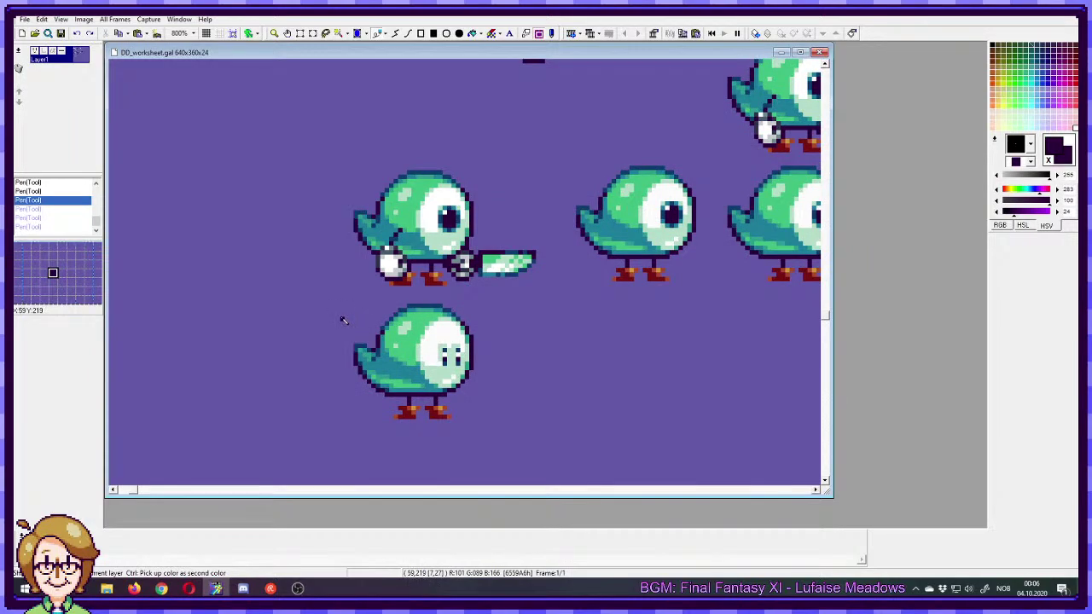
pyautogui.scroll(5, 376, 303)
pyautogui.scroll(2, 399, 284)
pyautogui.scroll(-6, 392, 277)
pyautogui.scroll(3, 446, 269)
pyautogui.scroll(-5, 447, 268)
pyautogui.hscroll(2, 456, 372)
pyautogui.scroll(-1, 481, 376)
pyautogui.hscroll(1, 480, 375)
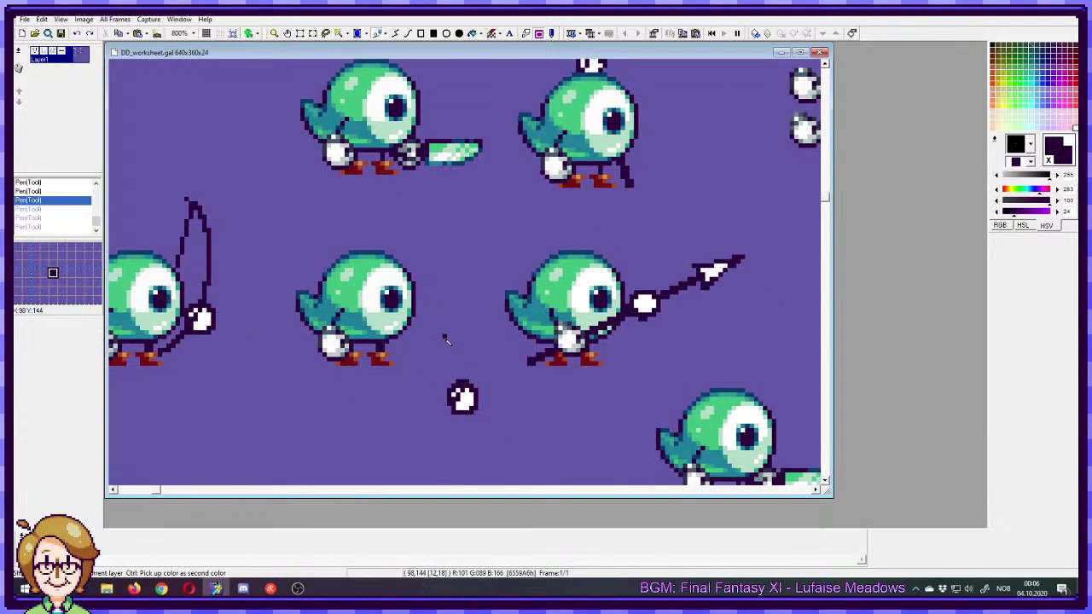
# - Trim the corners of the detached hand's lower outline with the purple background colour
pyautogui.rightClick(478, 416)
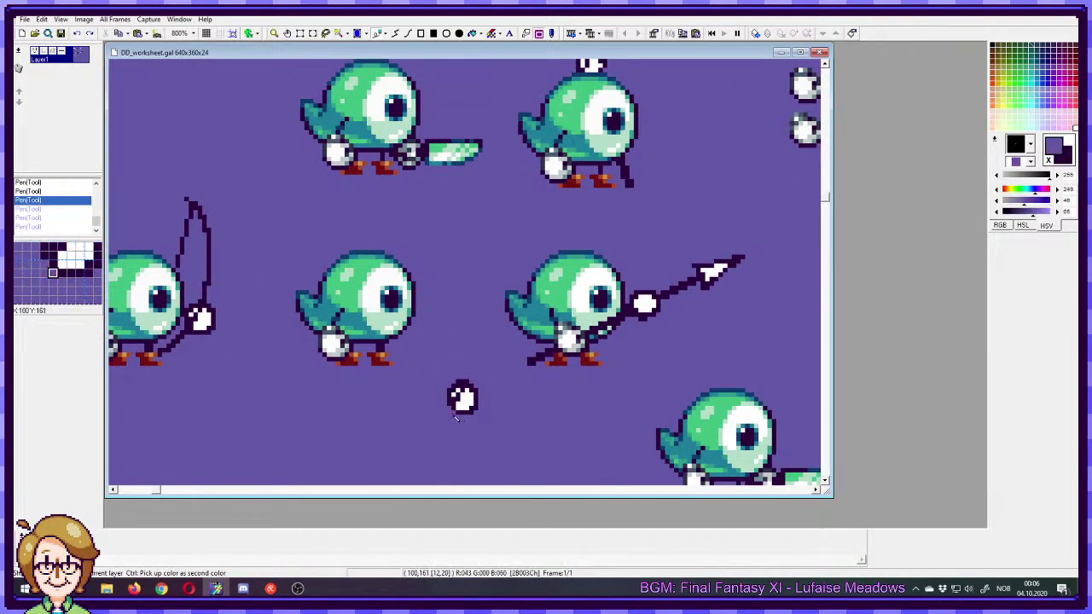
pyautogui.click(472, 414)
pyautogui.click(476, 410)
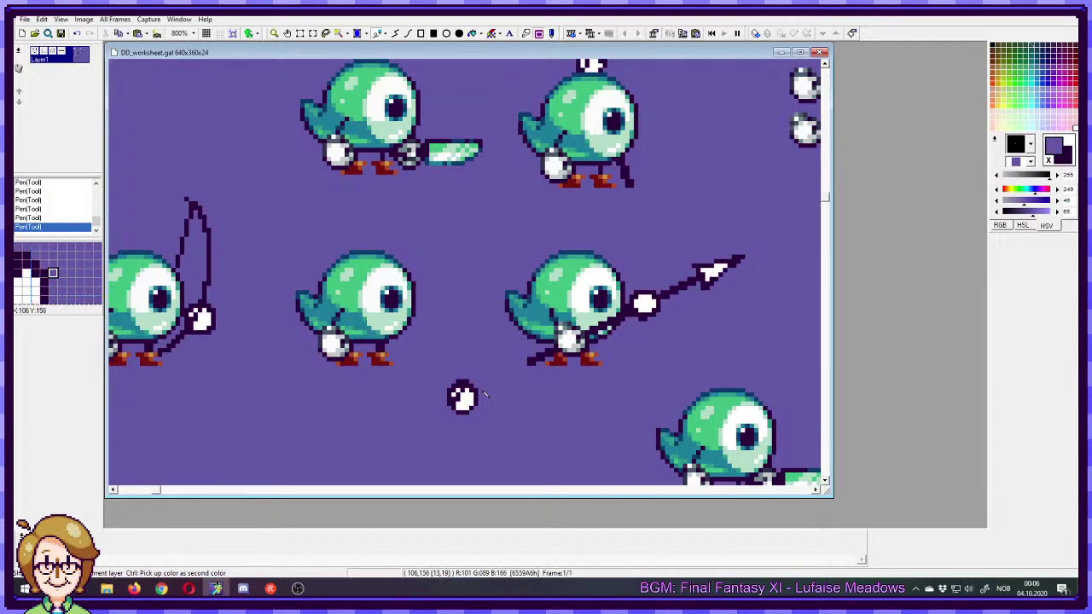
# - Draw a small dark finger loop at the detached hand's upper left and move the hand up beside the middle bird
pyautogui.keyDown('ctrl'); pyautogui.click(470, 402); pyautogui.keyUp('ctrl')
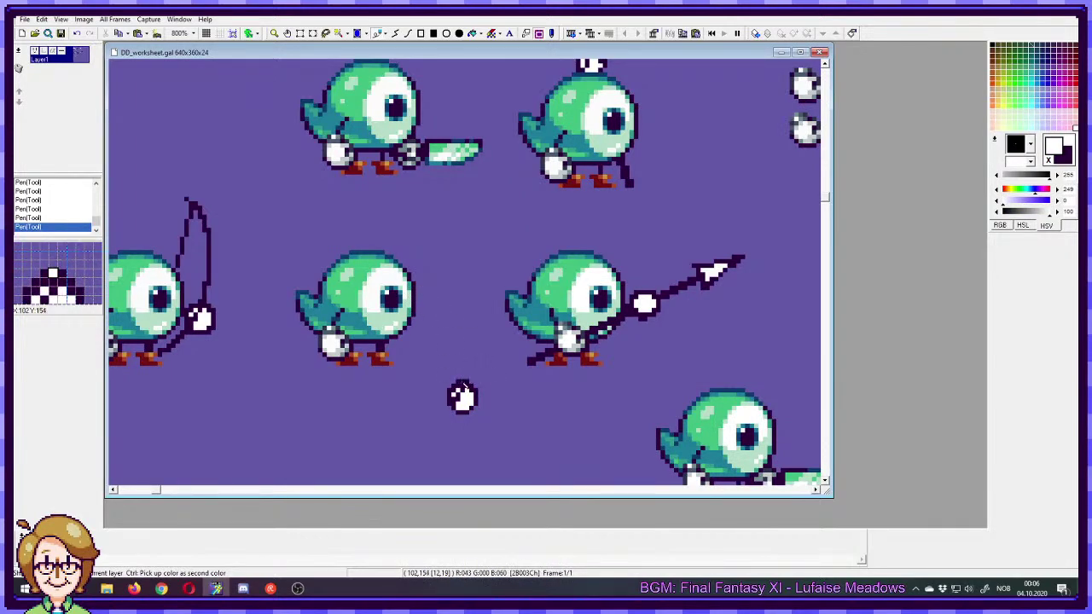
pyautogui.keyDown('ctrl'); pyautogui.click(461, 380); pyautogui.keyUp('ctrl')
pyautogui.moveTo(446, 383); pyautogui.dragTo(449, 394)
pyautogui.hotkey('ctrl', 'z')
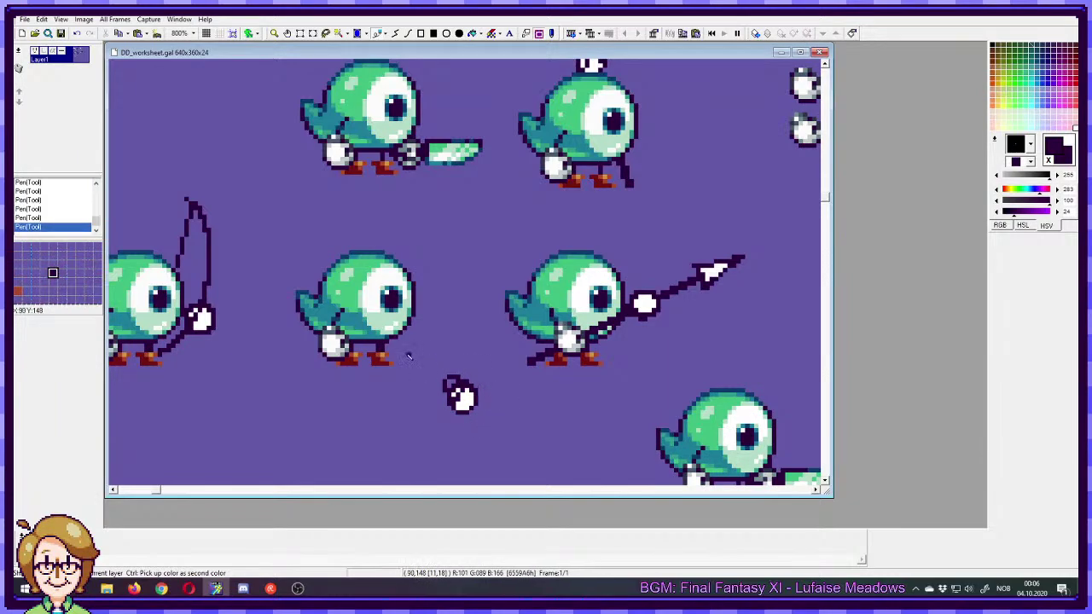
pyautogui.press('s')
pyautogui.moveTo(428, 362); pyautogui.dragTo(451, 362)
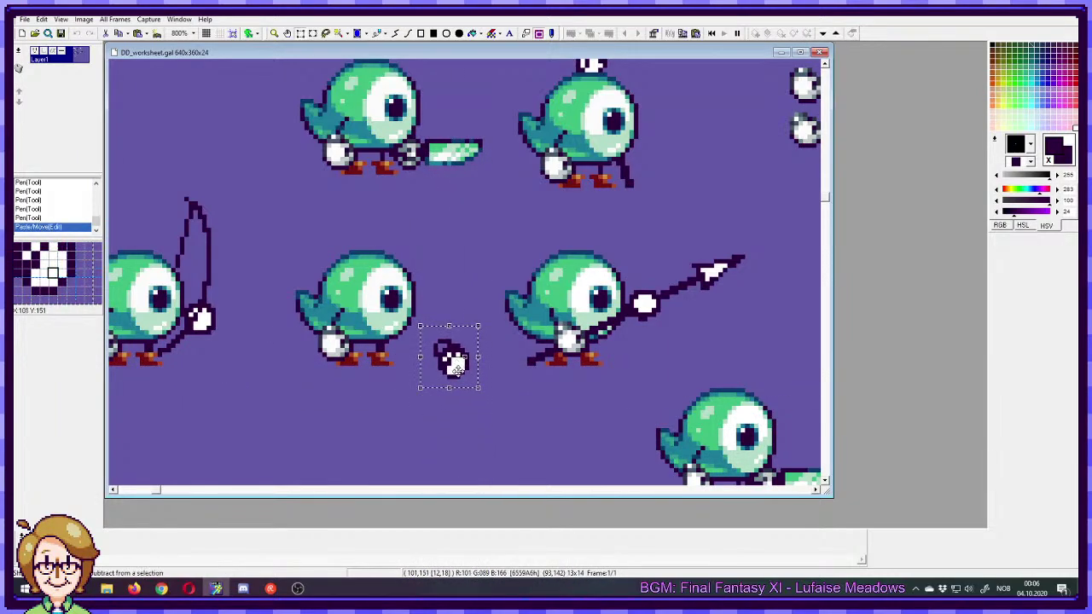
# - Trim the finger loop's corners with the purple background colour and fill in its inside with the dark outline colour
pyautogui.press('p')
pyautogui.rightClick(454, 331)
pyautogui.click(437, 347)
pyautogui.click(446, 344)
pyautogui.rightClick(439, 353)
pyautogui.click(439, 348)
pyautogui.click(443, 351)
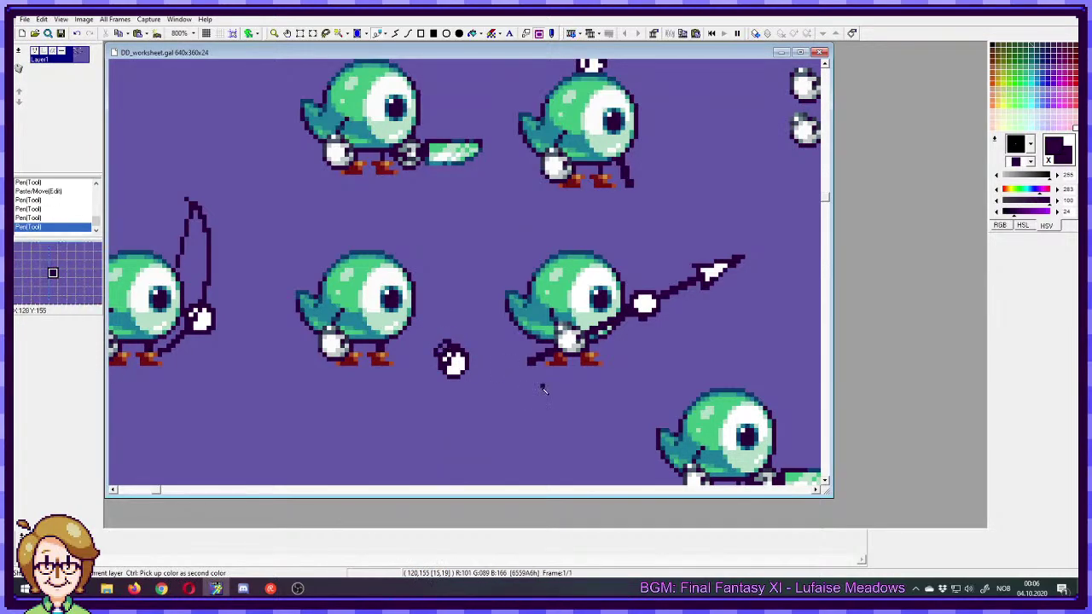
# - Add white finger pixels to the detached hand and shade it with greys sampled from the knife-holding bird's hand
pyautogui.rightClick(457, 365)
pyautogui.click(445, 348)
pyautogui.click(447, 354)
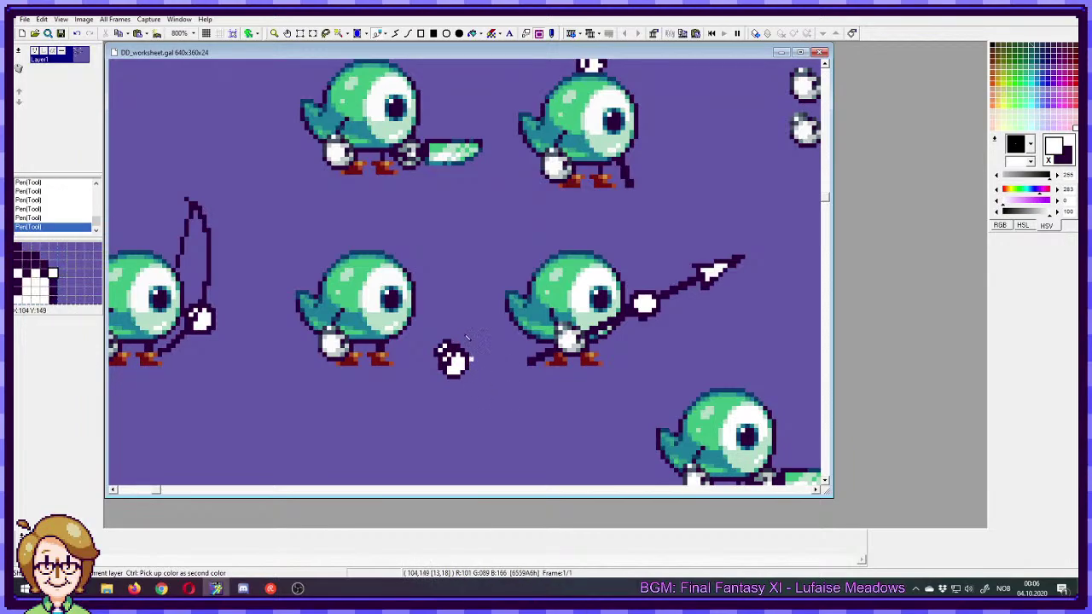
pyautogui.rightClick(410, 149)
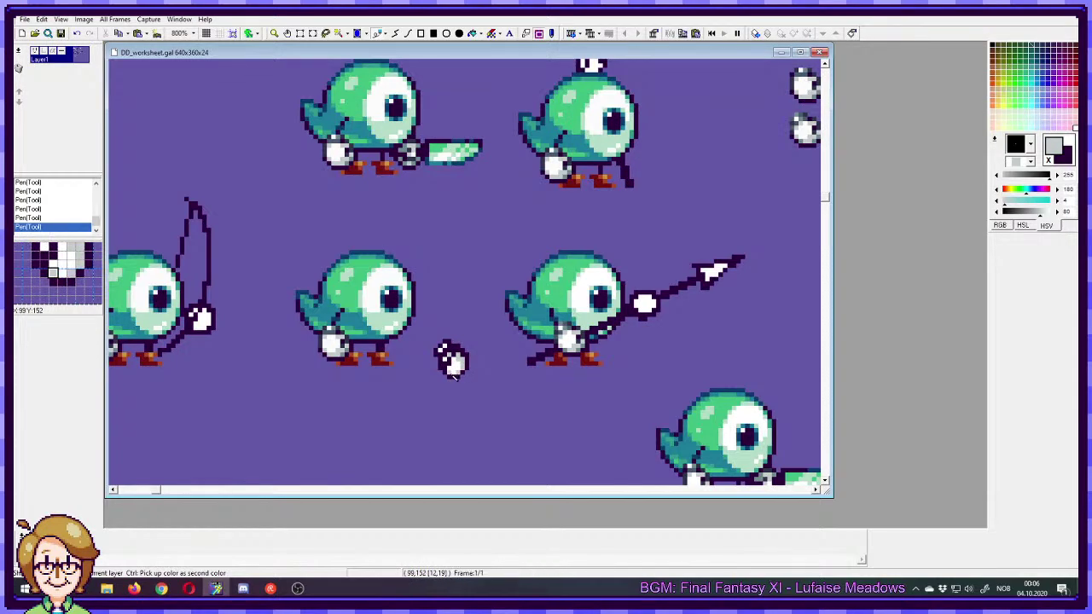
pyautogui.keyDown('ctrl'); pyautogui.click(410, 152); pyautogui.keyUp('ctrl')
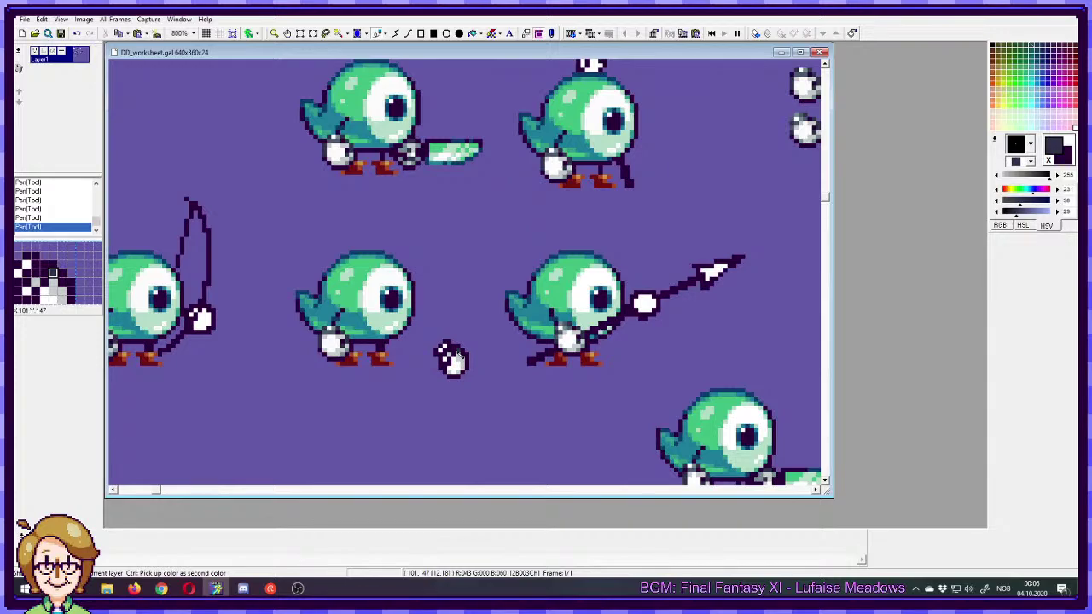
# - Try two dark dots above the bow-holding bird's pupil and white tooth pixels inside the pupil to make a mouth
pyautogui.moveTo(358, 298); pyautogui.dragTo(554, 332)
pyautogui.moveTo(287, 234); pyautogui.dragTo(299, 216)
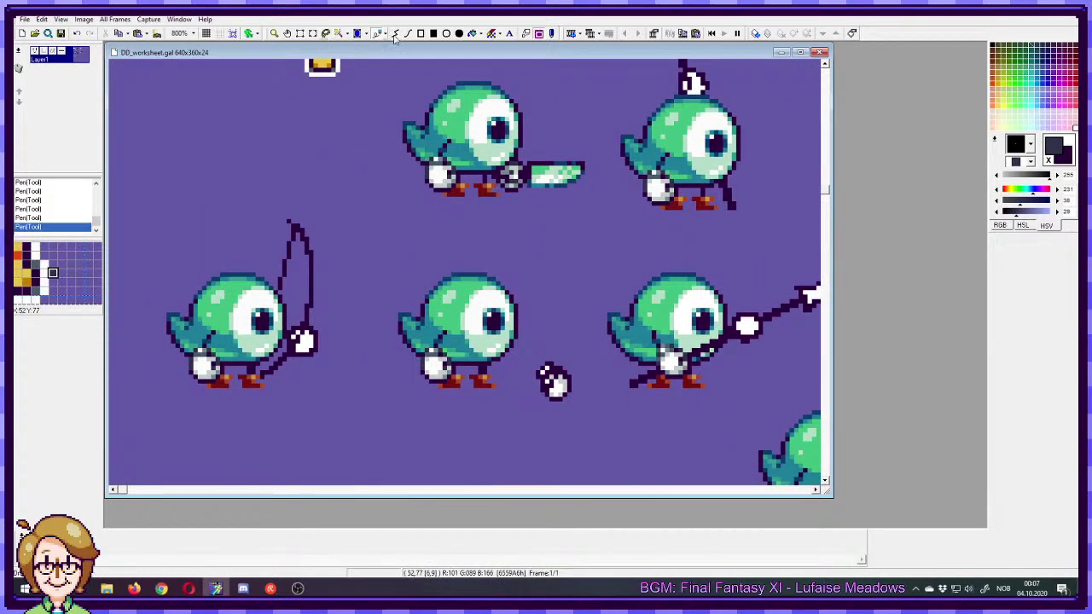
pyautogui.rightClick(261, 318)
pyautogui.click(249, 301)
pyautogui.click(262, 301)
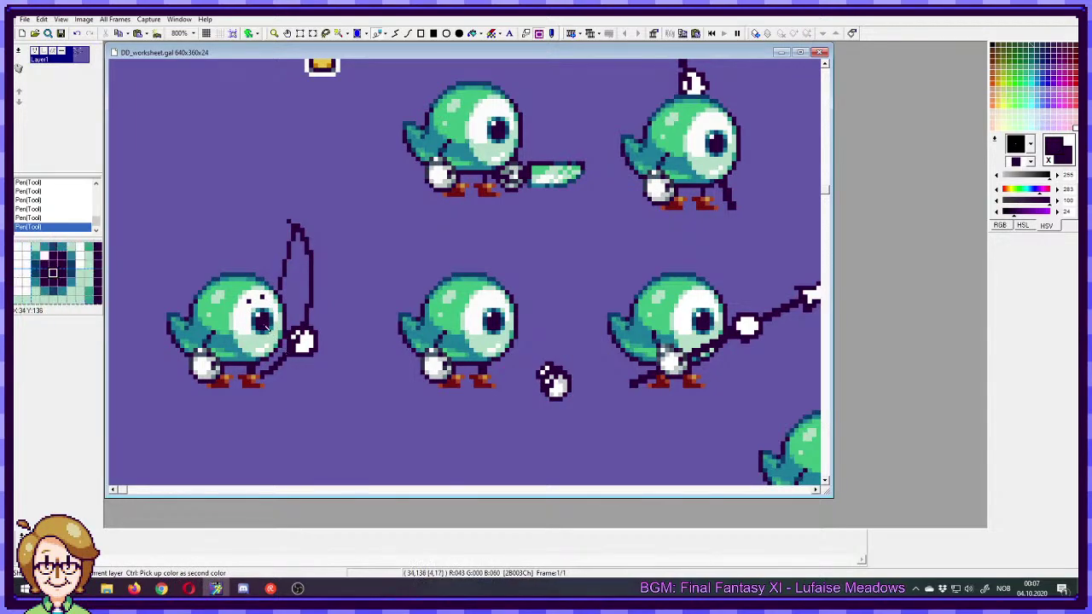
pyautogui.keyDown('ctrl'); pyautogui.click(266, 323); pyautogui.keyUp('ctrl')
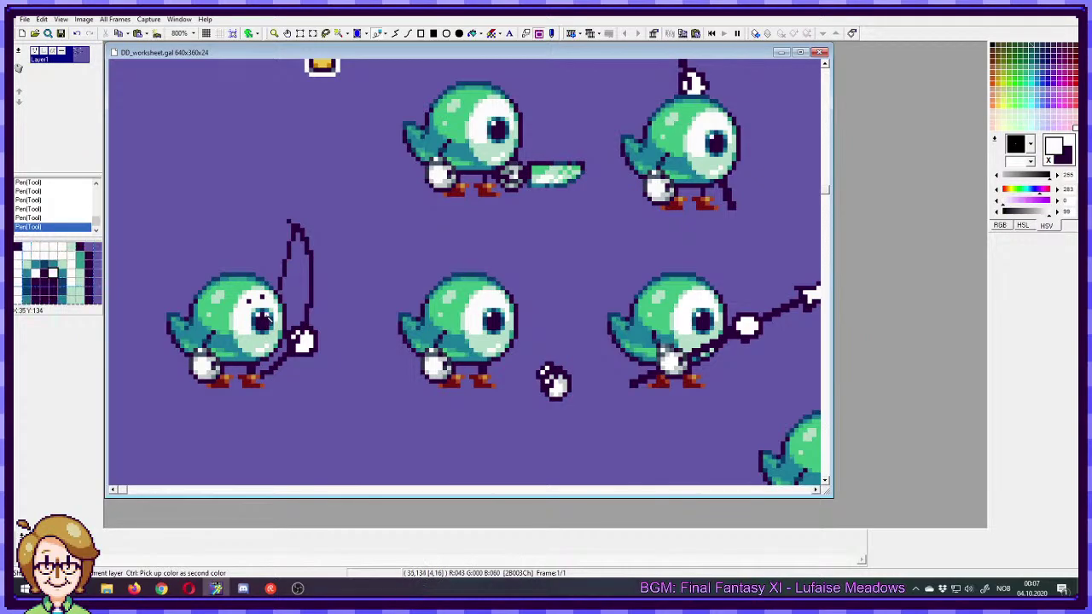
pyautogui.click(267, 326)
pyautogui.click(256, 326)
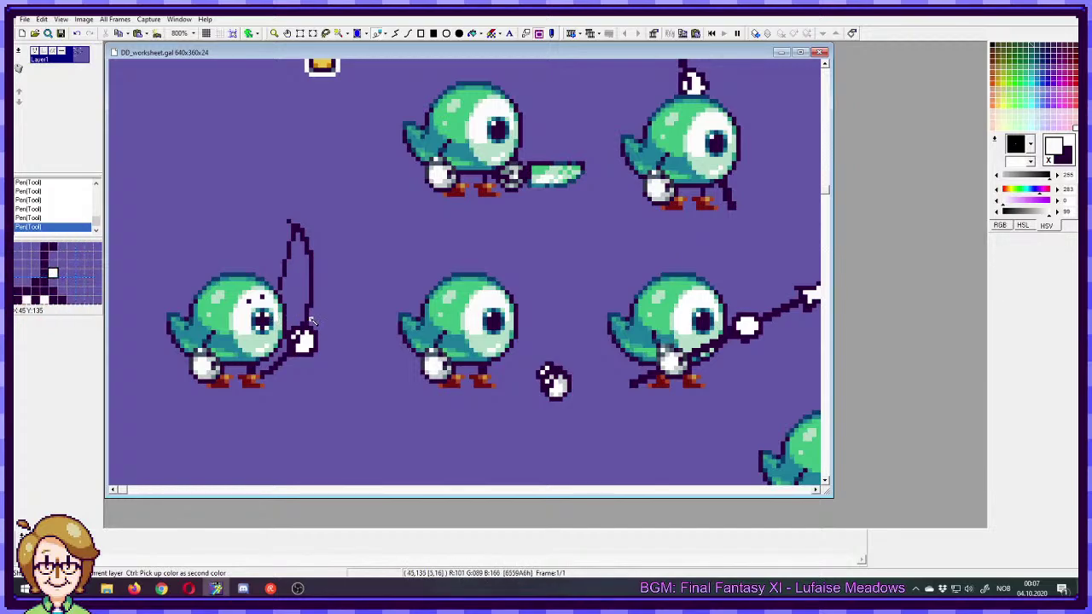
# - Undo the dots and tooth pixels on the bow-holding bird's eye
pyautogui.hotkey('ctrl', 'z')
pyautogui.hotkey('ctrl', 'z')
pyautogui.hotkey('ctrl', 'z')
pyautogui.hotkey('ctrl', 'z')
pyautogui.hotkey('ctrl', 'z')
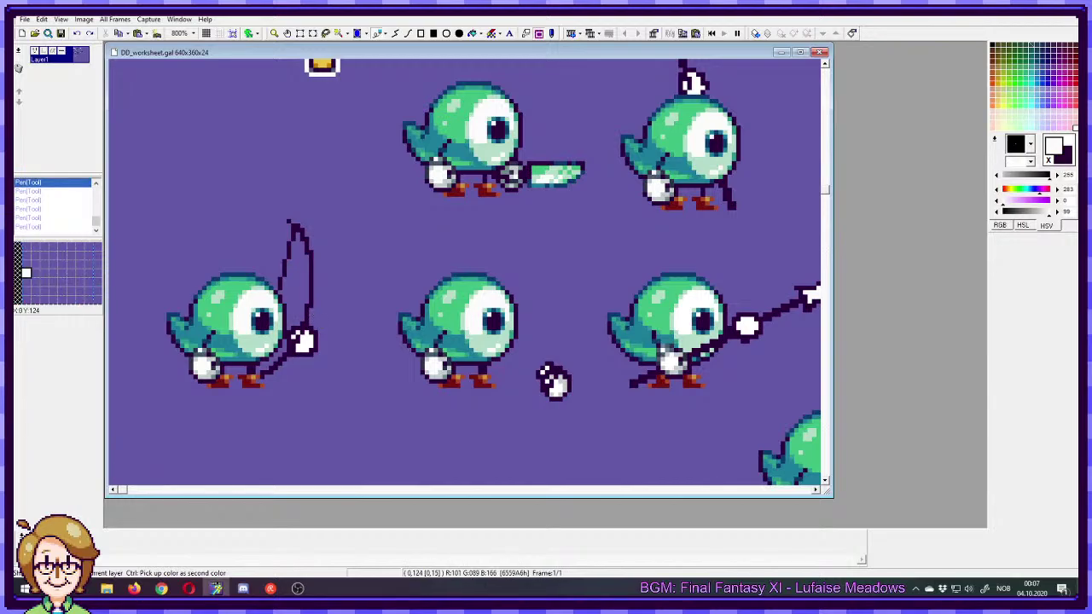
# - Switch to the browser to look at the lamprey reference photo, and return to the sprite sheet
pyautogui.hotkey('alt', 'Tab')
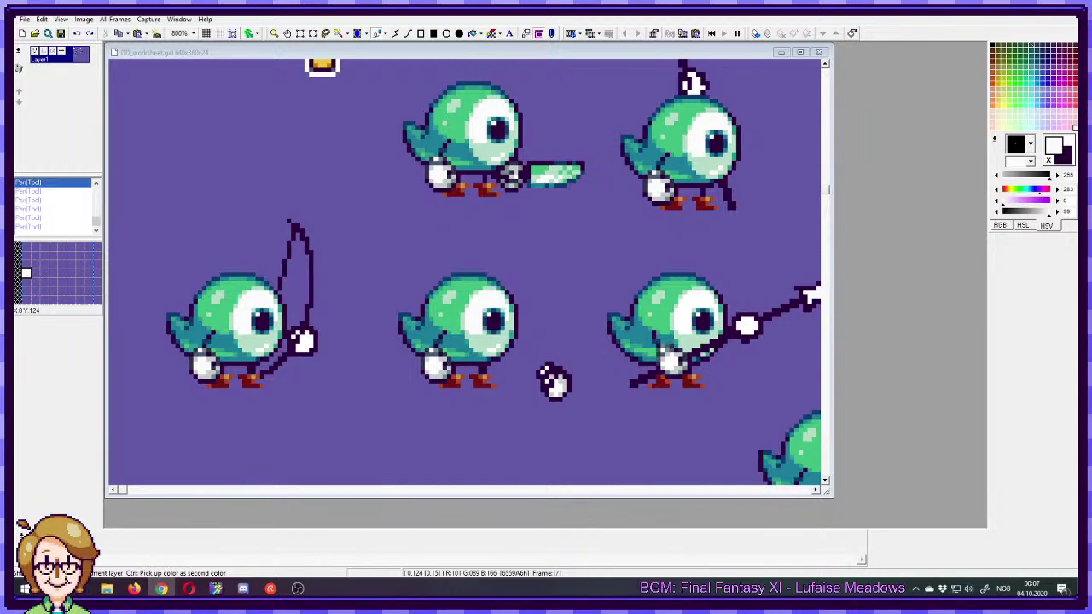
pyautogui.moveTo(14, 55); pyautogui.dragTo(291, 72)
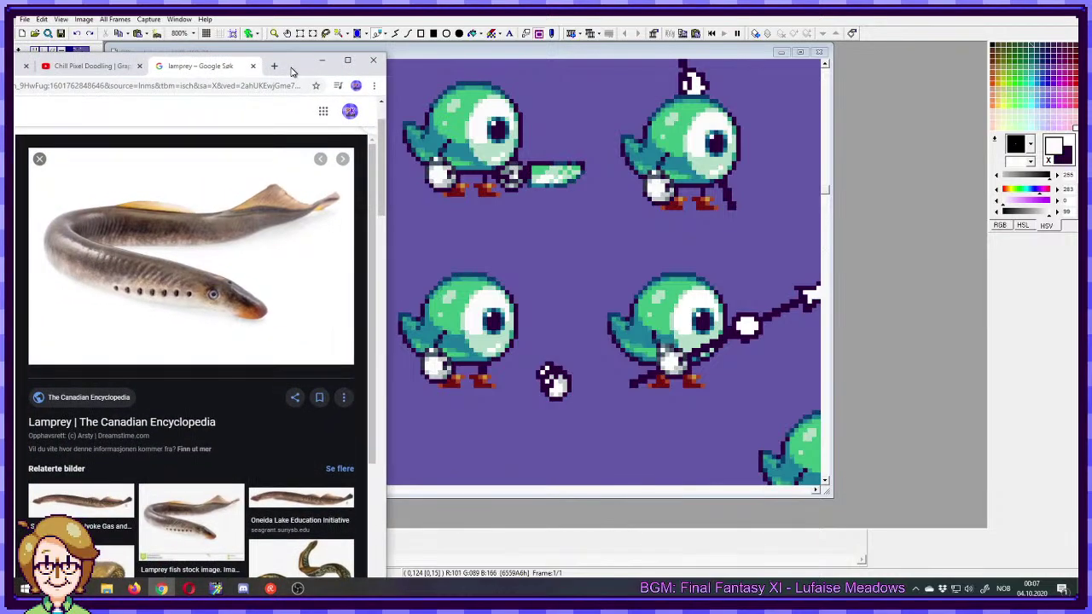
pyautogui.click(321, 59)
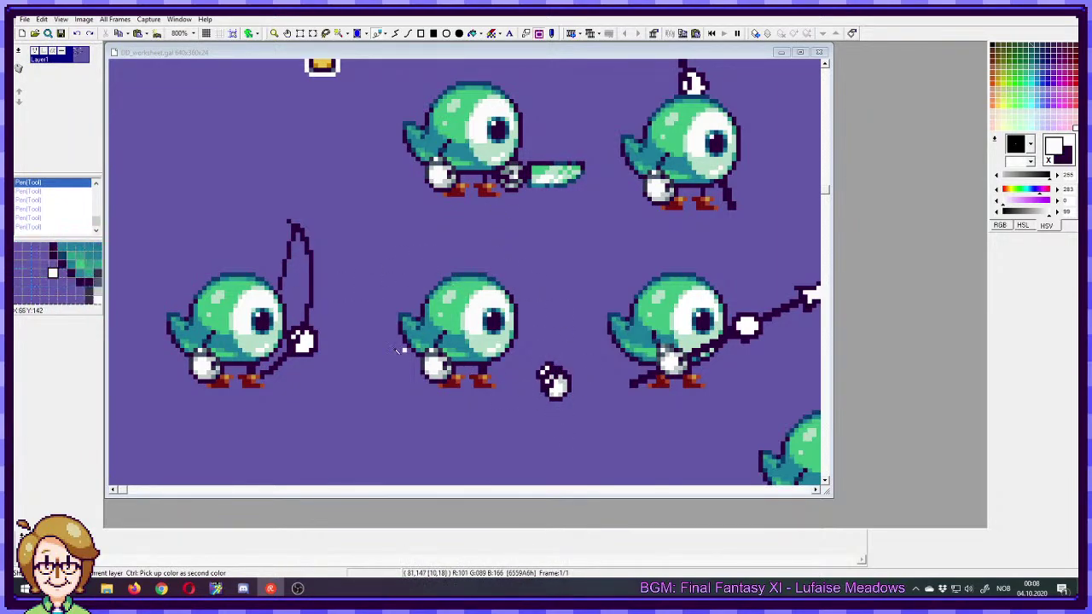
# - Sample the dark blue-grey shade from the knife-holding bird's gripping hand
pyautogui.rightClick(514, 165)
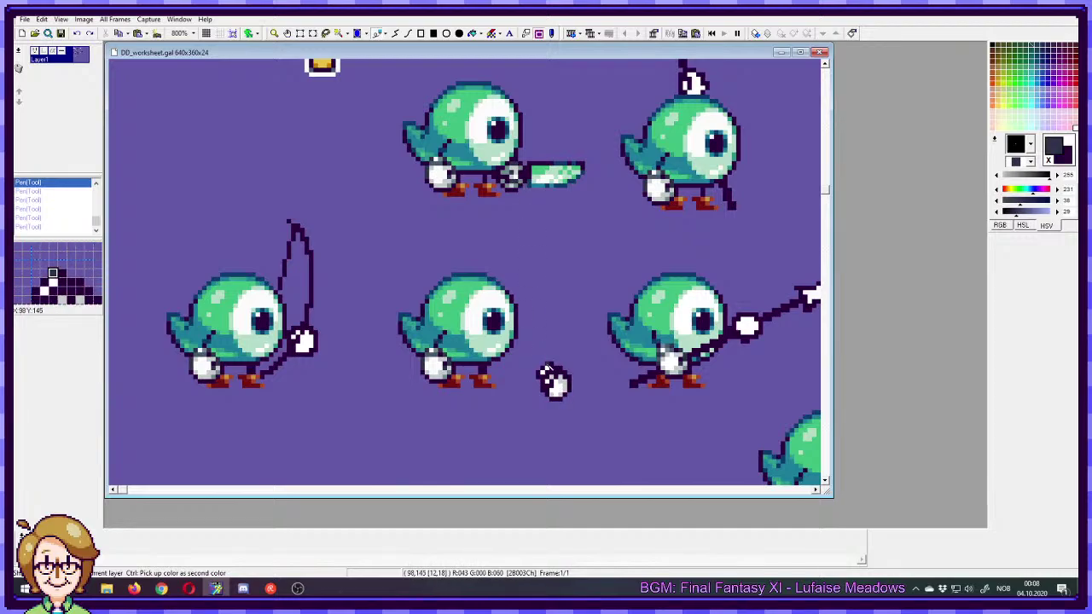
# - Try reshading the detached hand beside the middle-row bird with dark slate and light grey pixels
pyautogui.click(542, 376)
pyautogui.click(539, 379)
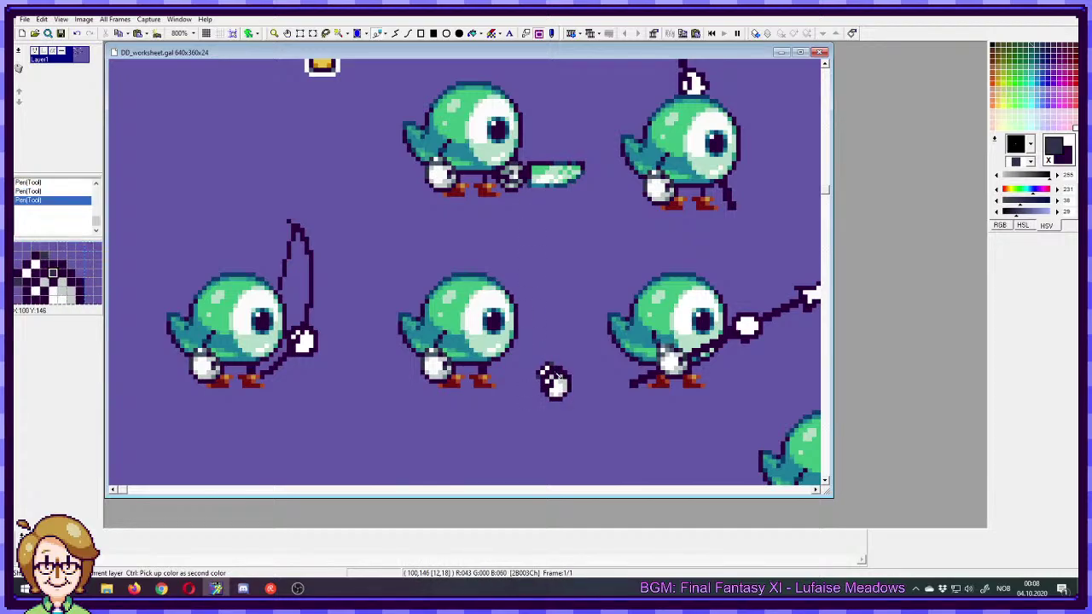
pyautogui.moveTo(556, 375); pyautogui.dragTo(552, 385)
pyautogui.hotkey('ctrl', 'z')
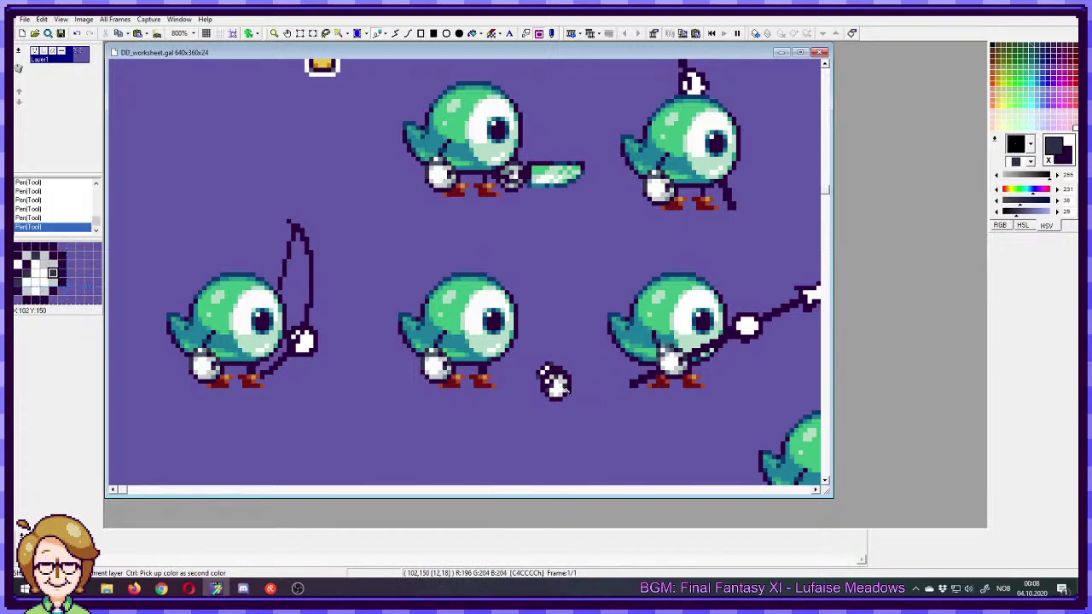
pyautogui.keyDown('ctrl'); pyautogui.click(556, 385); pyautogui.keyUp('ctrl')
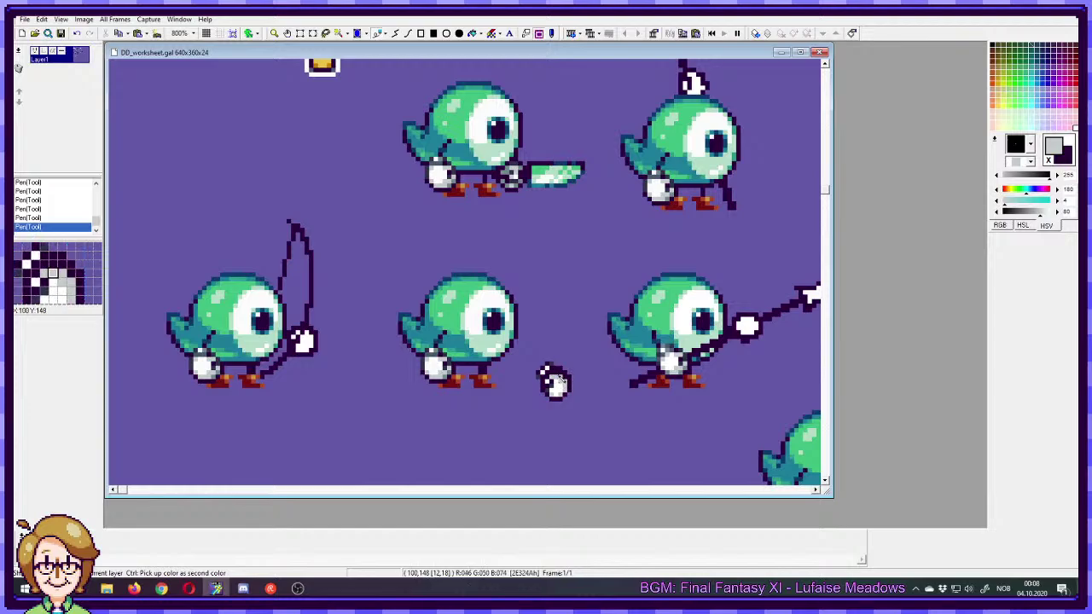
pyautogui.keyDown('ctrl'); pyautogui.click(566, 383); pyautogui.keyUp('ctrl')
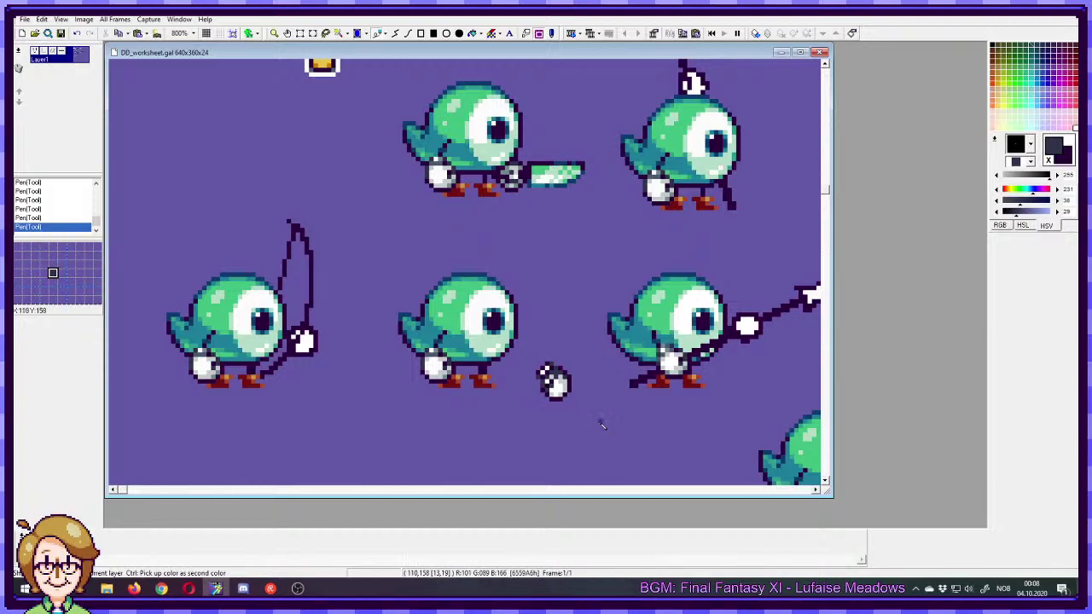
# - Undo the recent pen strokes on the detached hand
pyautogui.hotkey('ctrl', 'z')
pyautogui.hotkey('ctrl', 'z')
pyautogui.hotkey('ctrl', 'z')
pyautogui.hotkey('ctrl', 'z')
pyautogui.hotkey('ctrl', 'z')
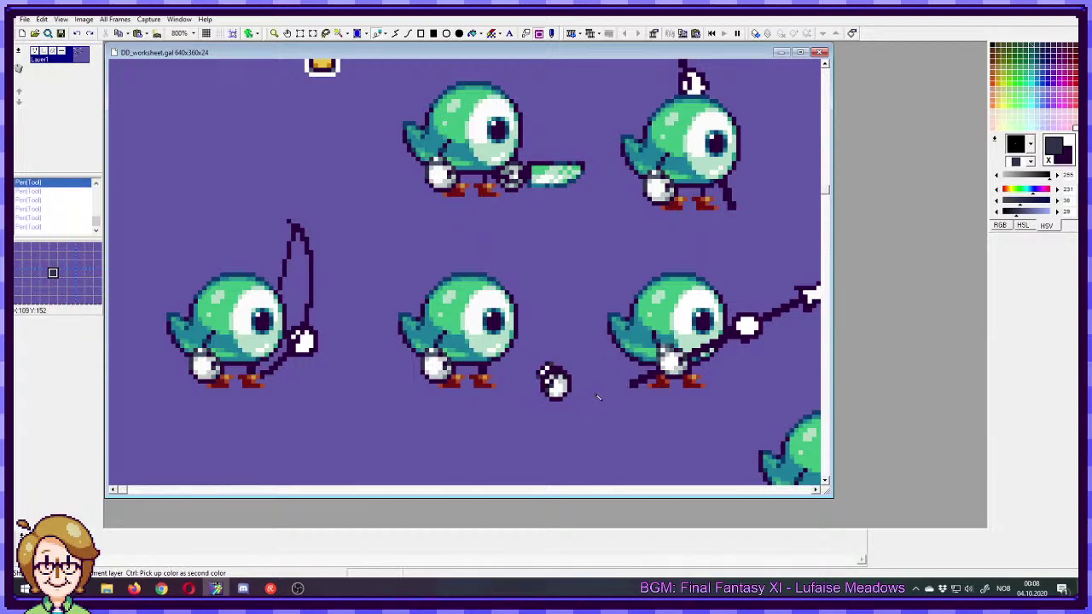
# - Move the detached hand beside the middle-row bird slightly up and left, and touch up its thumb with light grey
pyautogui.moveTo(582, 413); pyautogui.dragTo(518, 379)
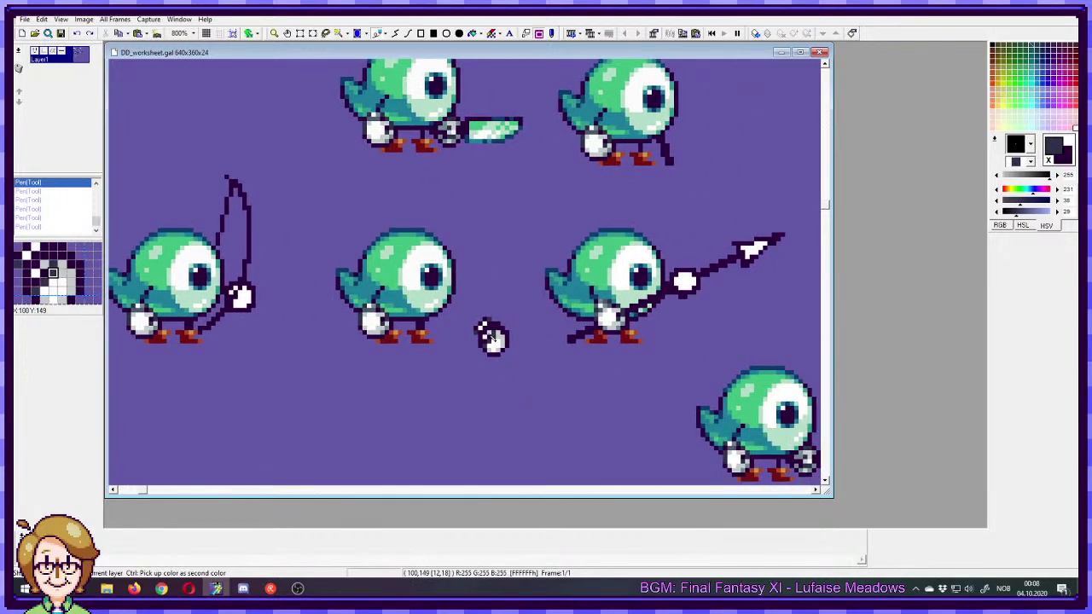
pyautogui.press('s')
pyautogui.moveTo(466, 308); pyautogui.dragTo(490, 323)
pyautogui.click(514, 374)
pyautogui.press('d')
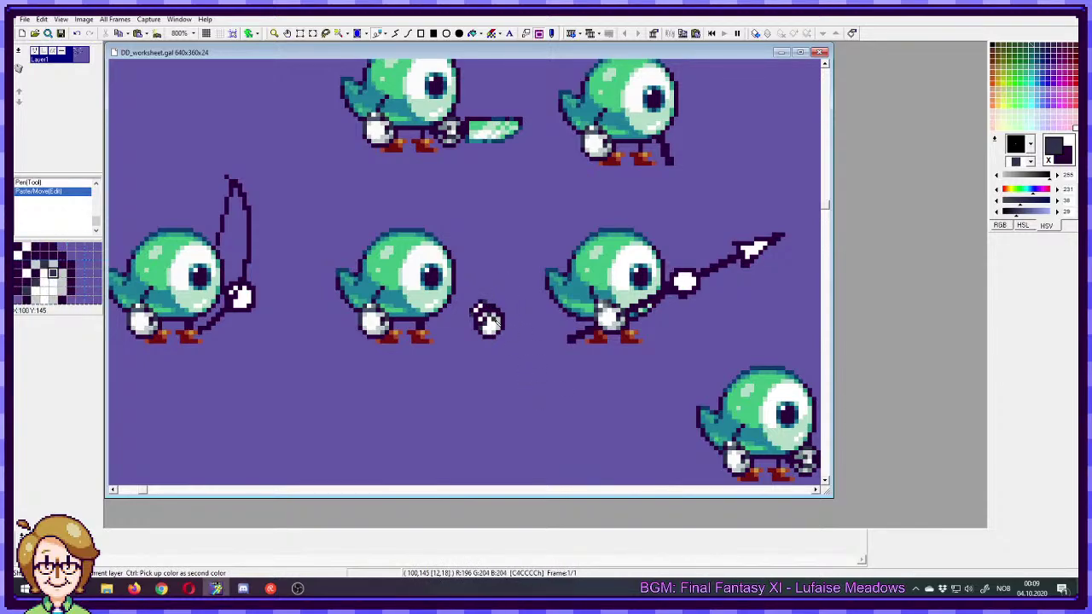
pyautogui.keyDown('ctrl'); pyautogui.click(477, 305); pyautogui.keyUp('ctrl')
pyautogui.click(478, 307)
# - Try moving the "-1" damage number slightly down
pyautogui.moveTo(529, 319); pyautogui.dragTo(514, 355)
pyautogui.moveTo(444, 306); pyautogui.dragTo(512, 364)
pyautogui.hscroll(-1, 516, 371)
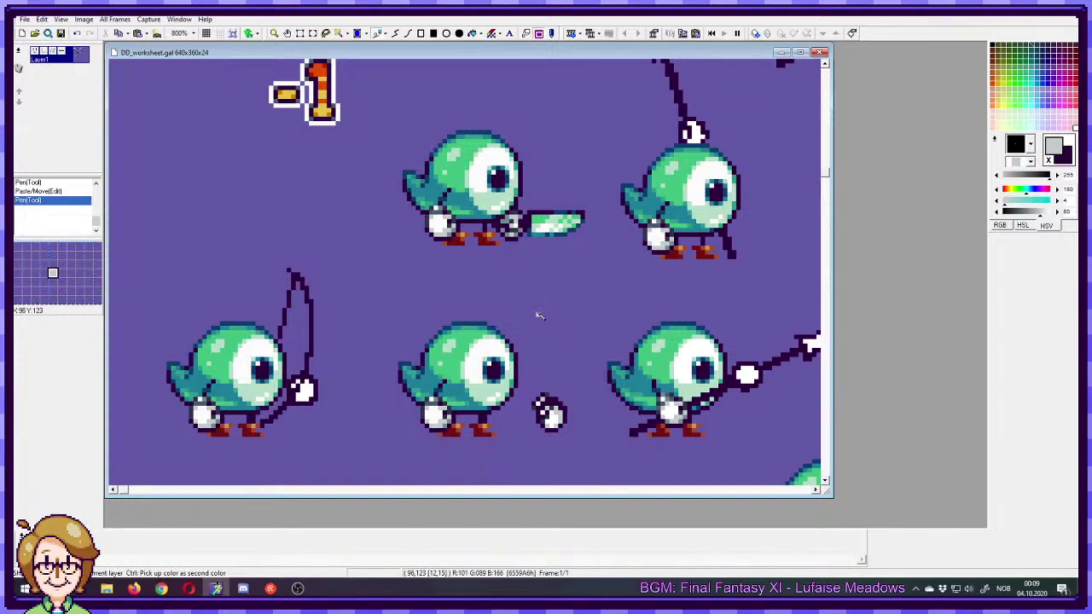
pyautogui.moveTo(609, 273); pyautogui.dragTo(570, 375)
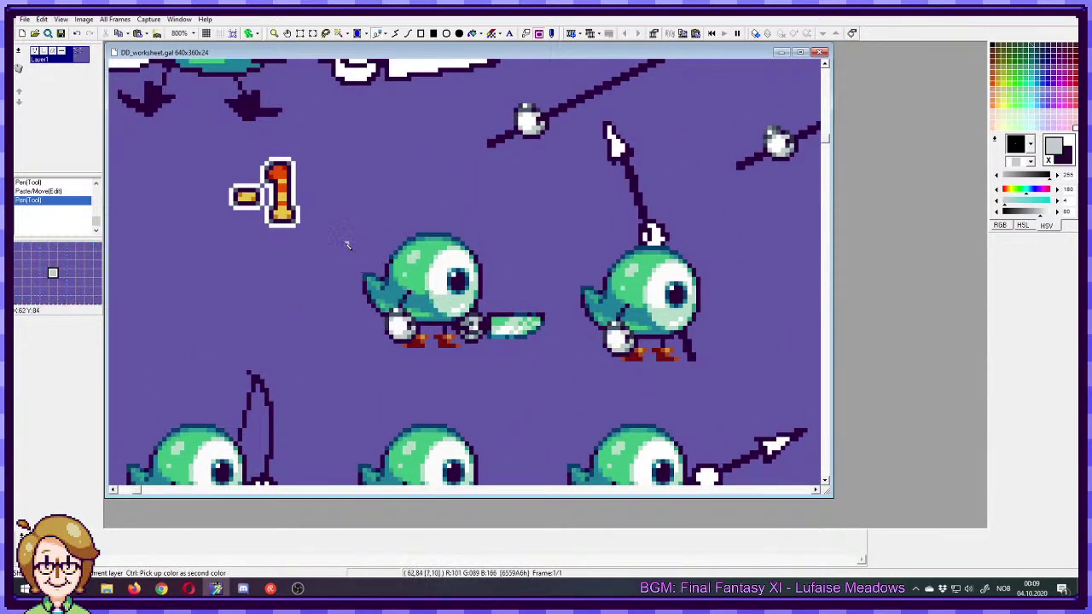
pyautogui.press('s')
pyautogui.moveTo(336, 141); pyautogui.dragTo(214, 246)
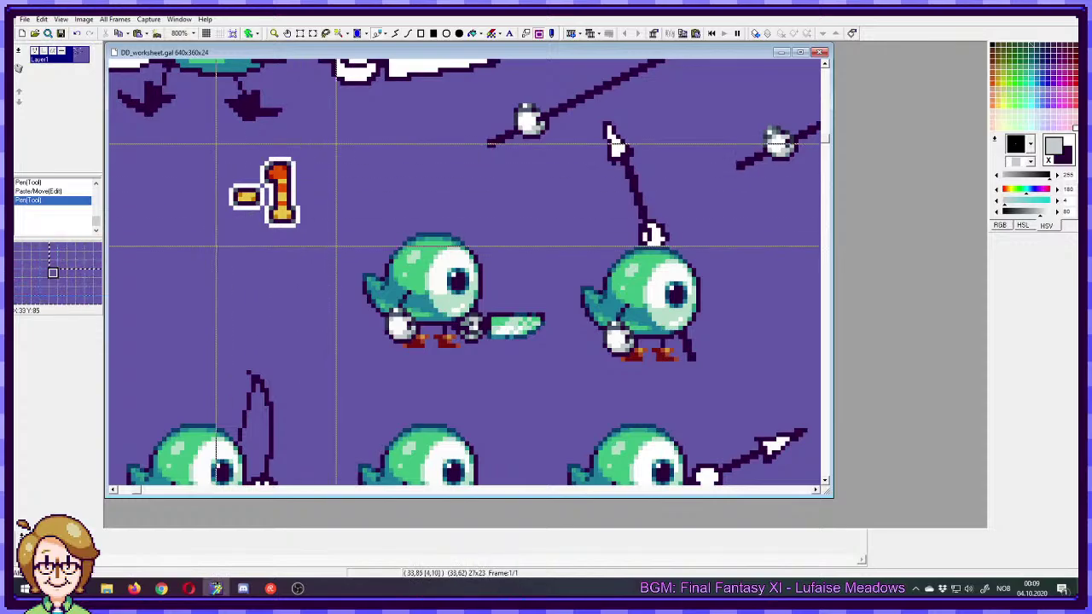
pyautogui.moveTo(277, 202)
pyautogui.mouseDown()
pyautogui.moveTo(326, 195)
pyautogui.moveTo(277, 216)
pyautogui.mouseUp()
pyautogui.press('p')
pyautogui.hotkey('ctrl', 'z')
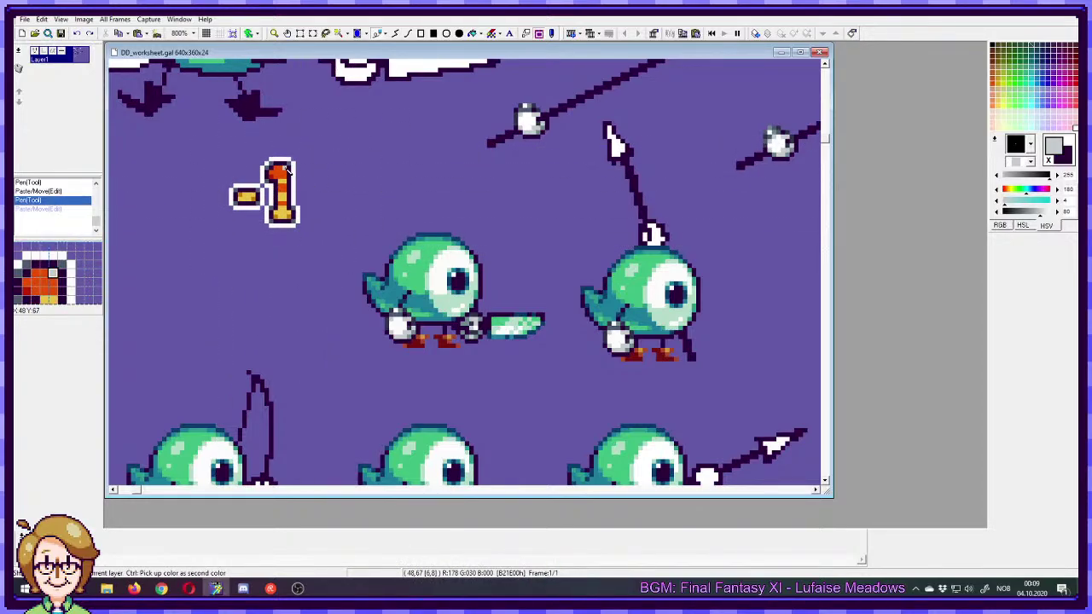
# - Paint a dark red pixel on the head of the "1" in the damage number
pyautogui.rightClick(276, 178)
pyautogui.click(278, 177)
pyautogui.moveTo(450, 302); pyautogui.dragTo(415, 239)
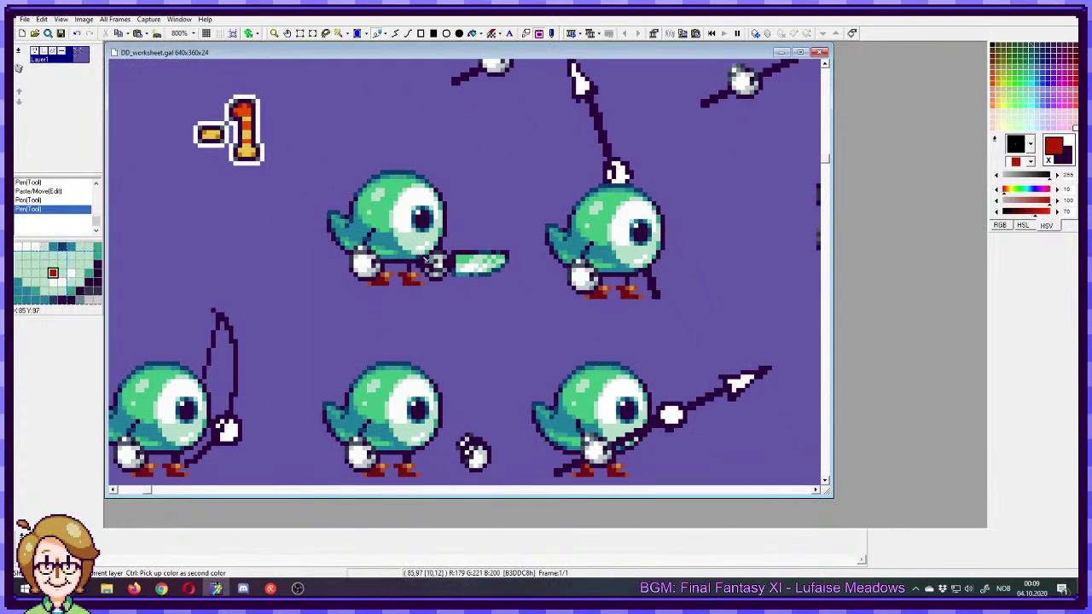
# - Frame the knife-holding bird and its blade with a selection to examine the pose, then clear the selection
pyautogui.press('s')
pyautogui.moveTo(305, 149); pyautogui.dragTo(426, 275)
pyautogui.click(509, 332)
pyautogui.press('p')
pyautogui.moveTo(365, 316); pyautogui.dragTo(449, 296)
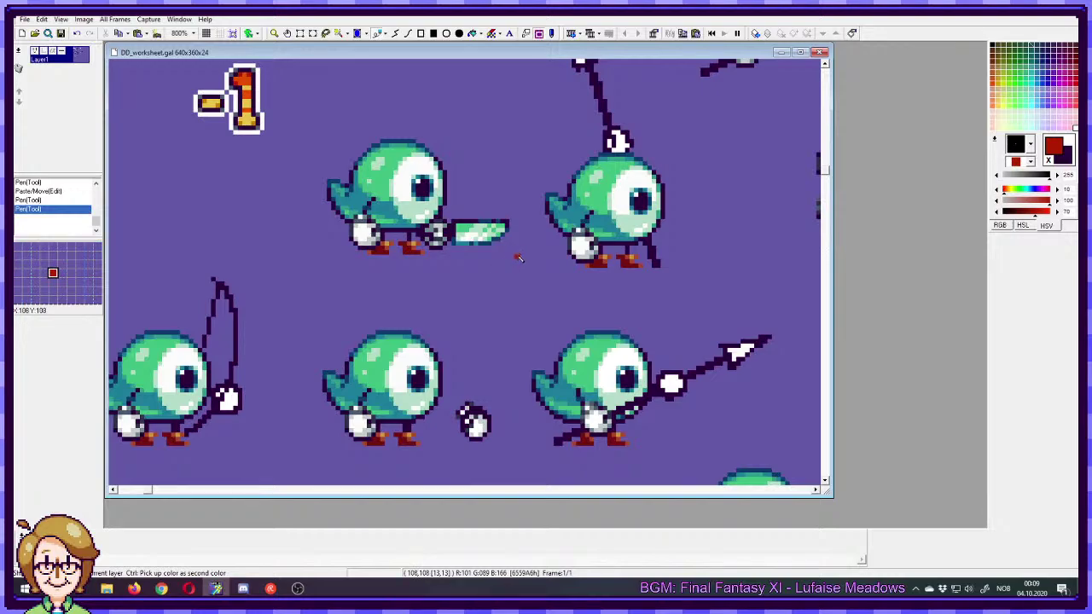
pyautogui.press('s')
pyautogui.moveTo(310, 117); pyautogui.dragTo(523, 267)
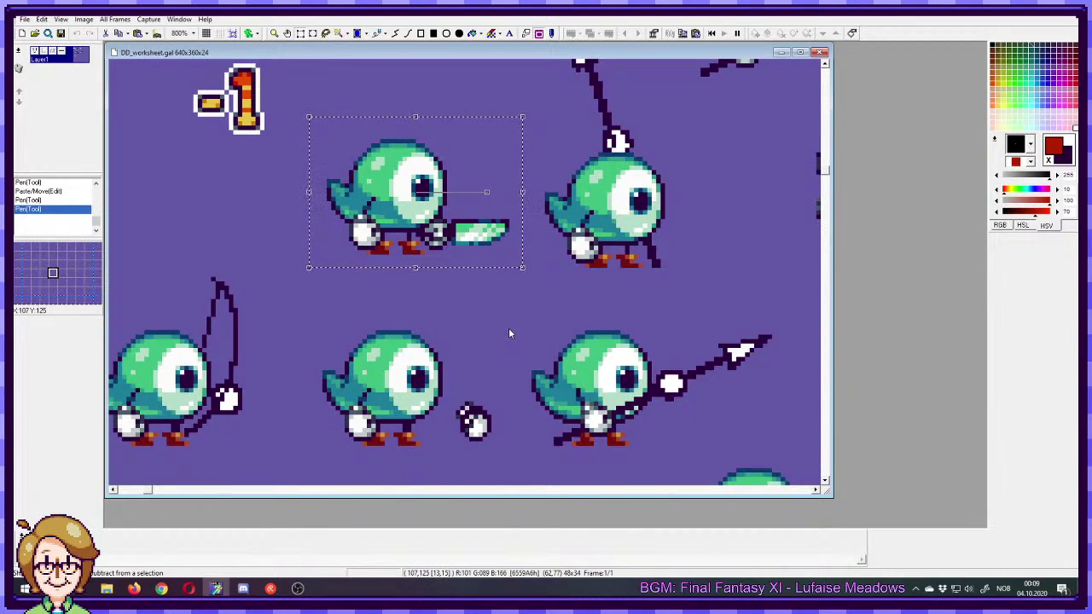
pyautogui.press('p')
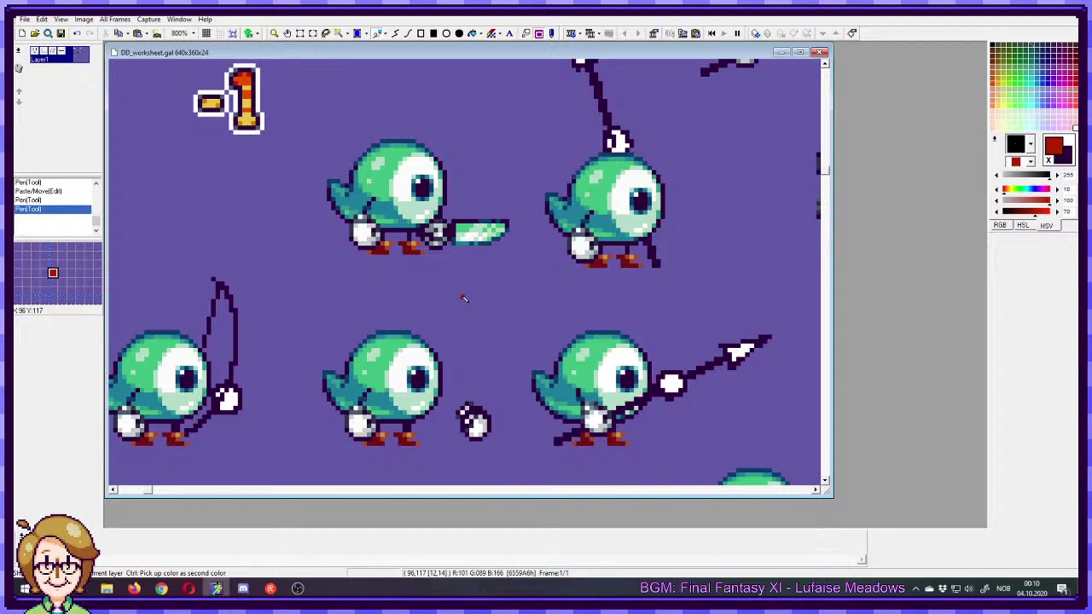
pyautogui.moveTo(452, 239); pyautogui.dragTo(515, 283)
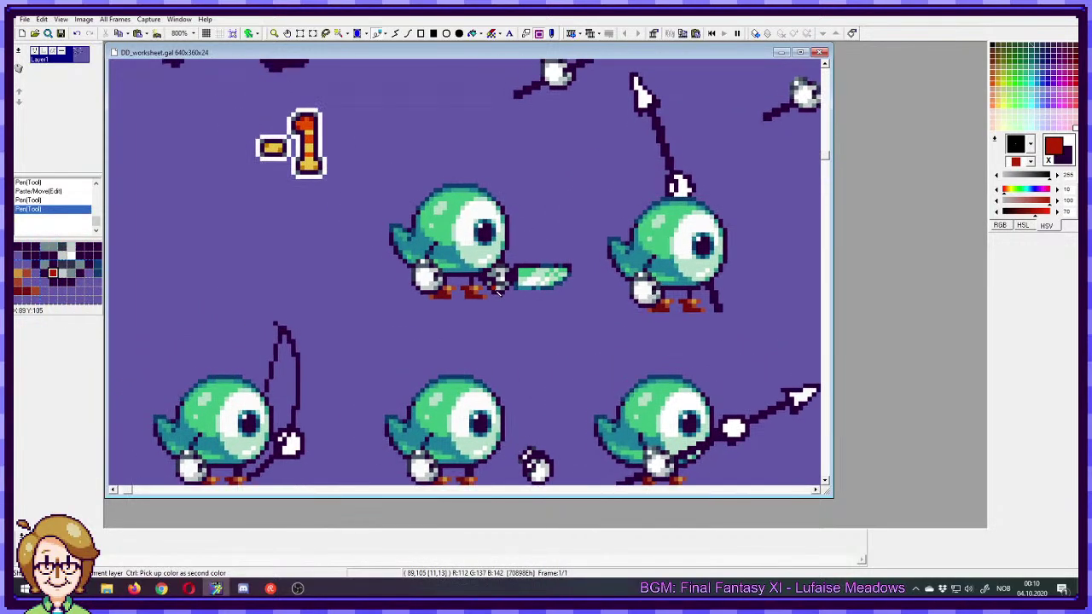
pyautogui.scroll(-1, 529, 312)
pyautogui.hscroll(1, 528, 311)
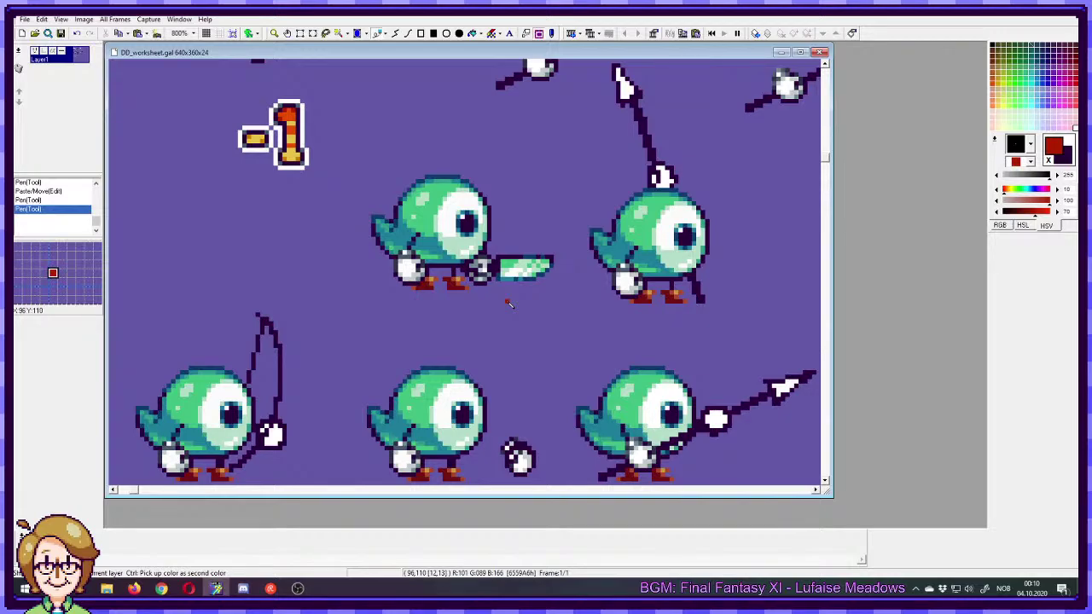
# - Try moving the "-1" damage number down and to the left
pyautogui.moveTo(517, 314)
pyautogui.mouseDown()
pyautogui.moveTo(532, 290)
pyautogui.moveTo(548, 287)
pyautogui.mouseUp()
pyautogui.moveTo(256, 71); pyautogui.dragTo(395, 142)
pyautogui.moveTo(316, 111)
pyautogui.mouseDown()
pyautogui.moveTo(560, 265)
pyautogui.moveTo(569, 192)
pyautogui.moveTo(683, 208)
pyautogui.moveTo(294, 160)
pyautogui.mouseUp()
pyautogui.hotkey('ctrl', 'z')
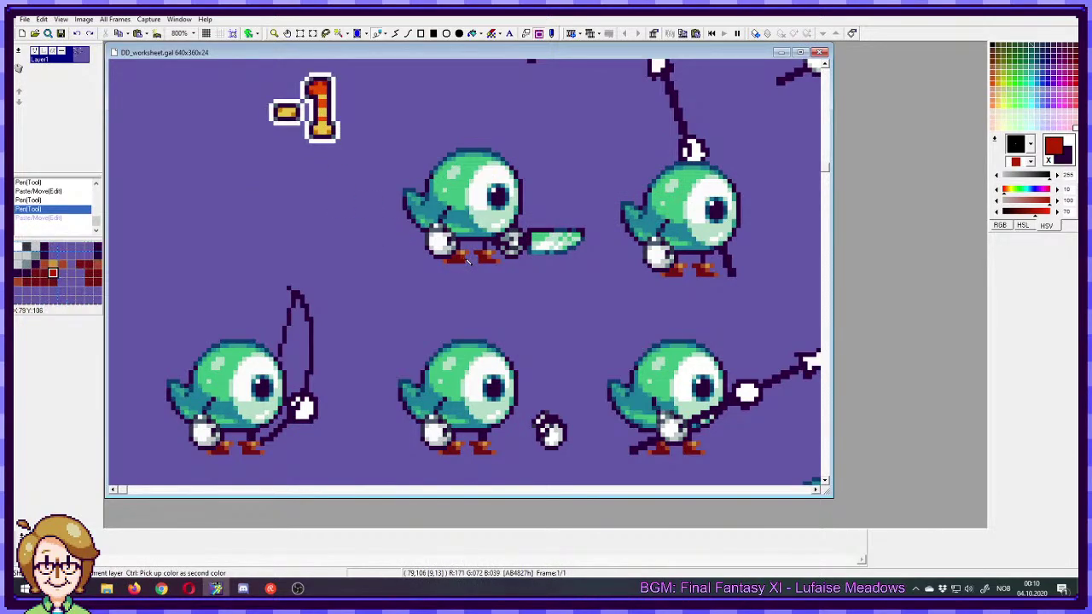
# - Examine the bird poses across the sheet, comparing the bow, knife, sword and spear versions with the empty-handed one
pyautogui.moveTo(597, 304)
pyautogui.mouseDown()
pyautogui.moveTo(558, 290)
pyautogui.moveTo(540, 319)
pyautogui.moveTo(563, 344)
pyautogui.moveTo(596, 339)
pyautogui.mouseUp()
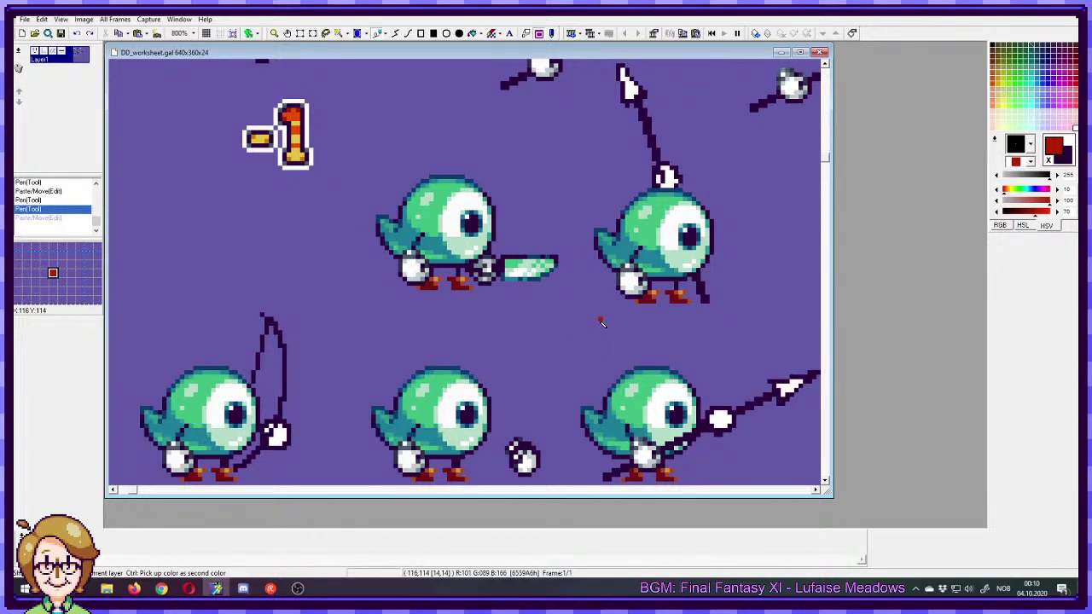
pyautogui.scroll(-5, 588, 321)
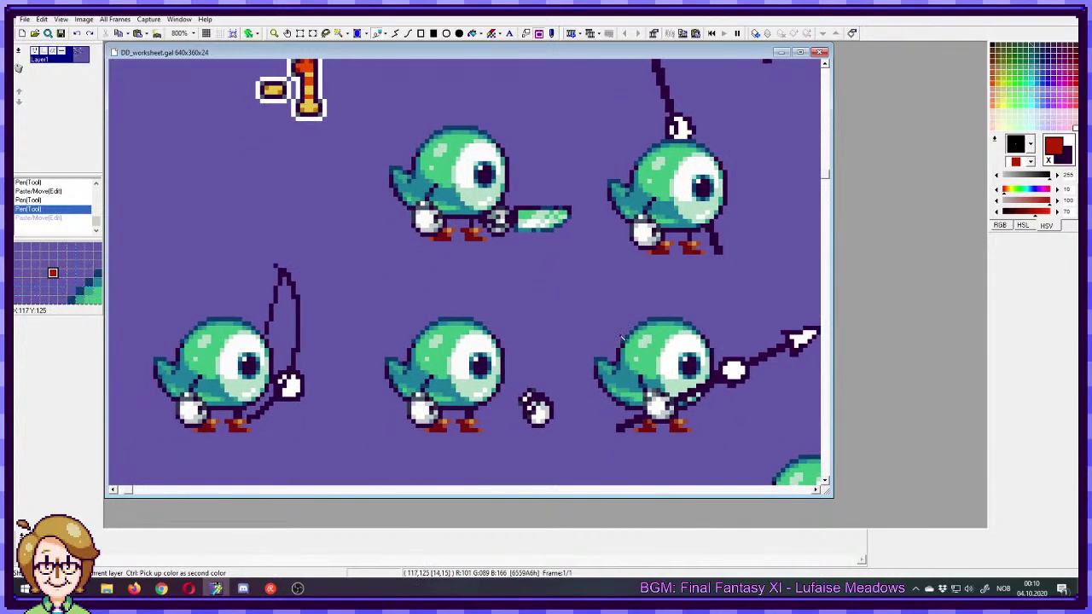
pyautogui.rightClick(537, 314)
pyautogui.moveTo(571, 369); pyautogui.dragTo(498, 346)
pyautogui.moveTo(658, 282); pyautogui.dragTo(609, 384)
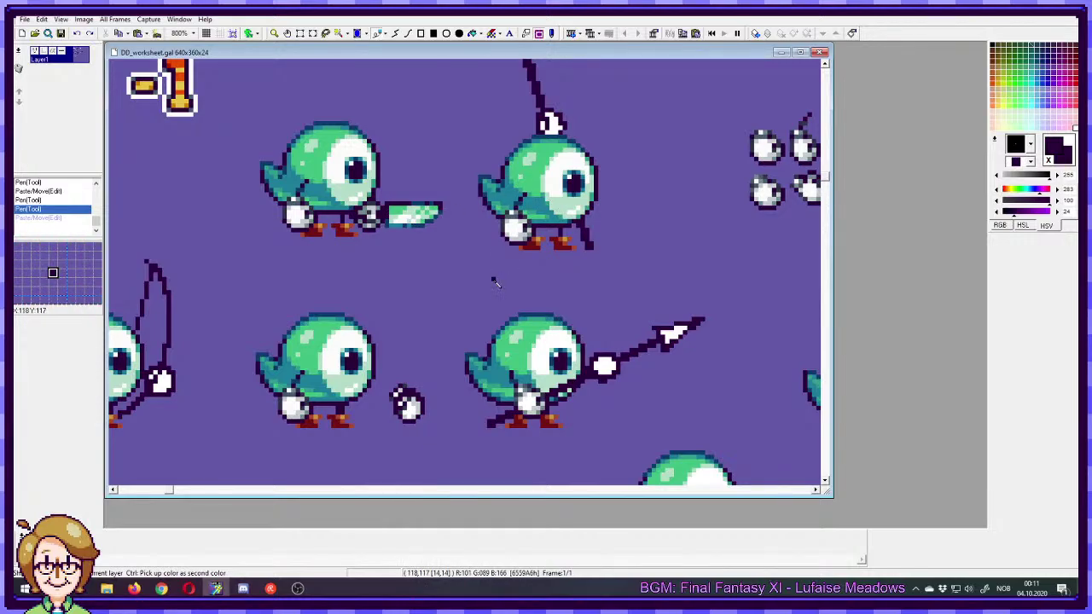
pyautogui.scroll(-3, 506, 294)
pyautogui.hscroll(5, 495, 294)
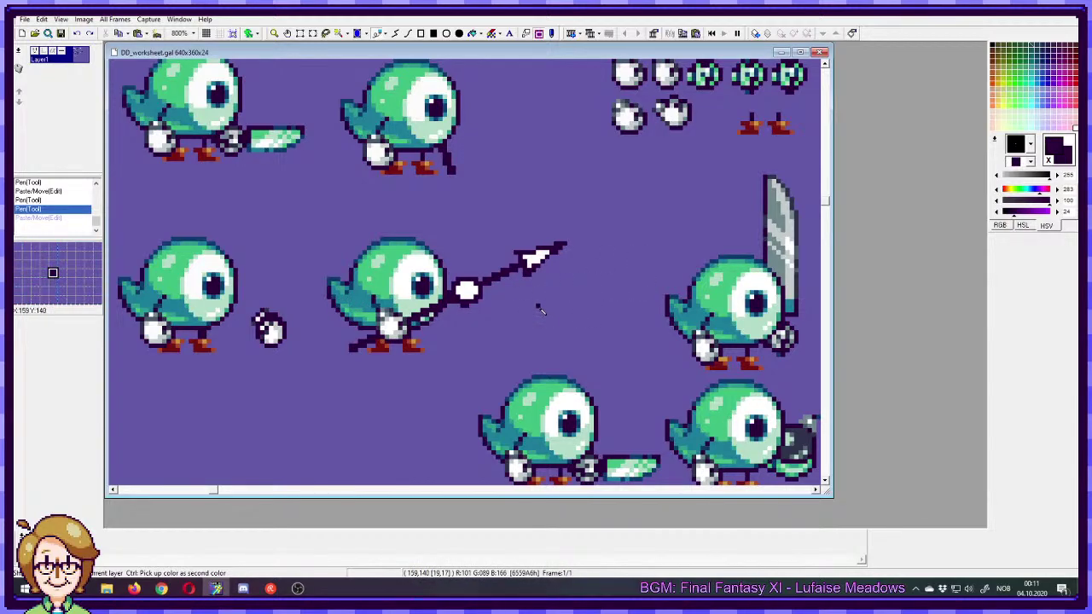
pyautogui.hscroll(-3, 477, 290)
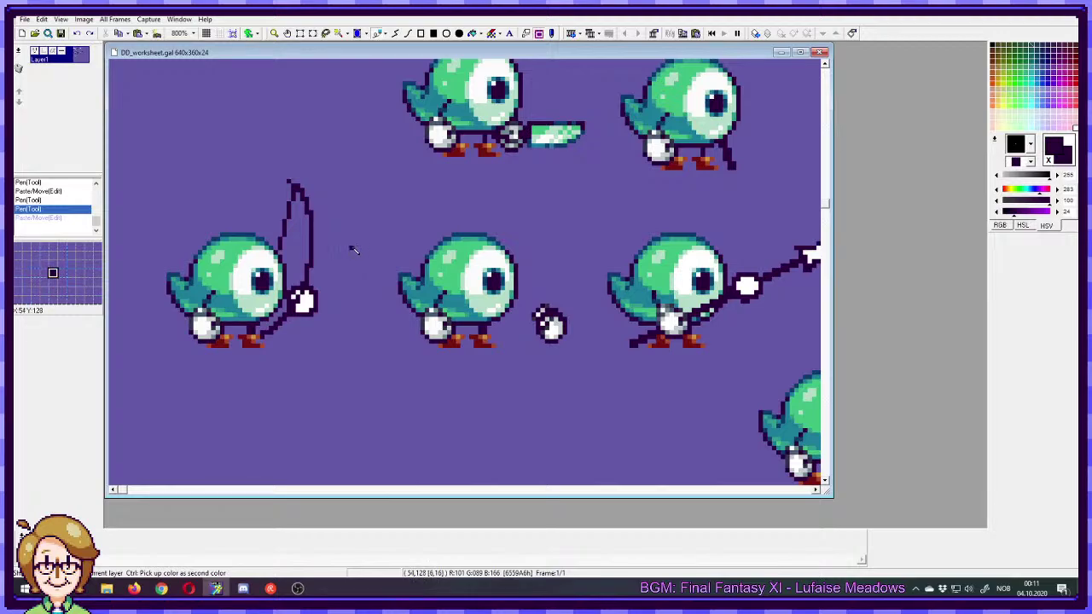
pyautogui.moveTo(536, 370); pyautogui.dragTo(288, 337)
pyautogui.moveTo(602, 307)
pyautogui.mouseDown()
pyautogui.moveTo(444, 317)
pyautogui.moveTo(620, 306)
pyautogui.mouseUp()
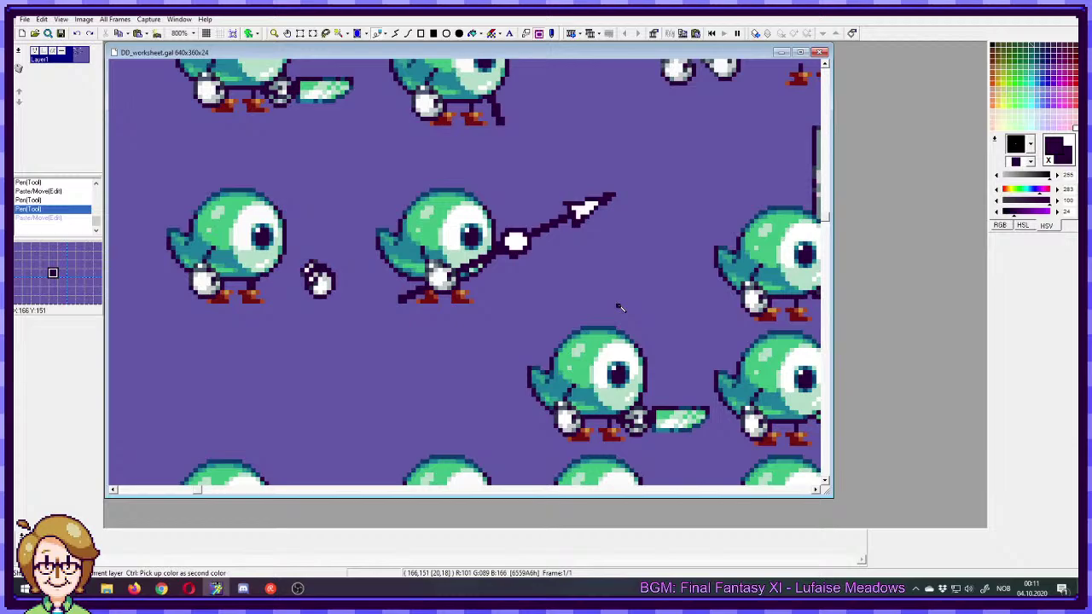
pyautogui.moveTo(383, 317)
pyautogui.mouseDown()
pyautogui.moveTo(520, 326)
pyautogui.moveTo(569, 345)
pyautogui.mouseUp()
pyautogui.moveTo(504, 292)
pyautogui.mouseDown()
pyautogui.moveTo(551, 341)
pyautogui.moveTo(546, 358)
pyautogui.mouseUp()
pyautogui.moveTo(545, 317); pyautogui.dragTo(545, 363)
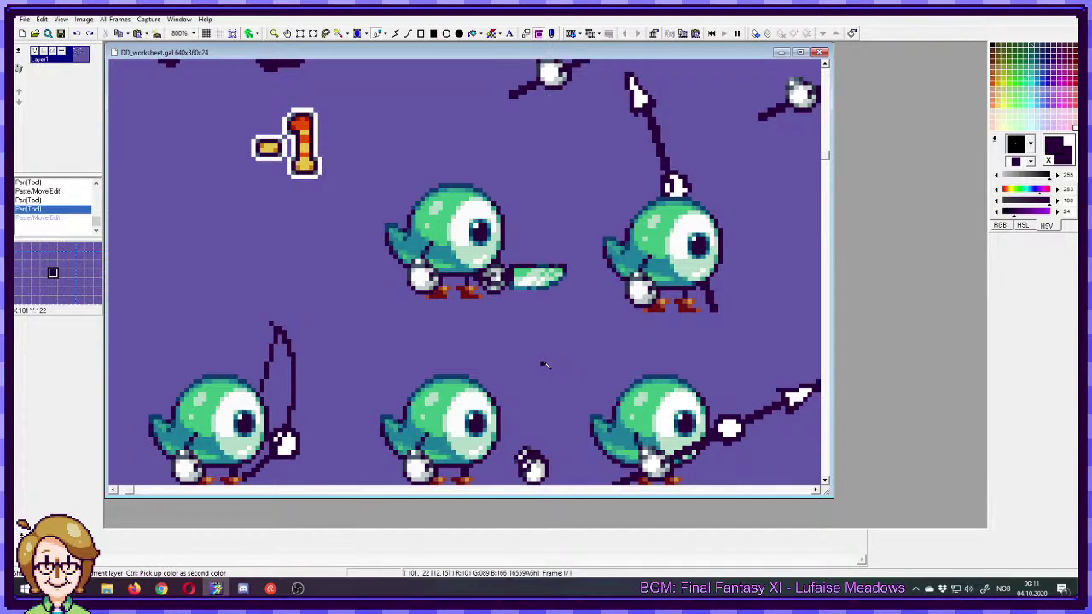
pyautogui.moveTo(365, 160); pyautogui.dragTo(575, 311)
pyautogui.press('p')
pyautogui.moveTo(591, 378); pyautogui.dragTo(577, 264)
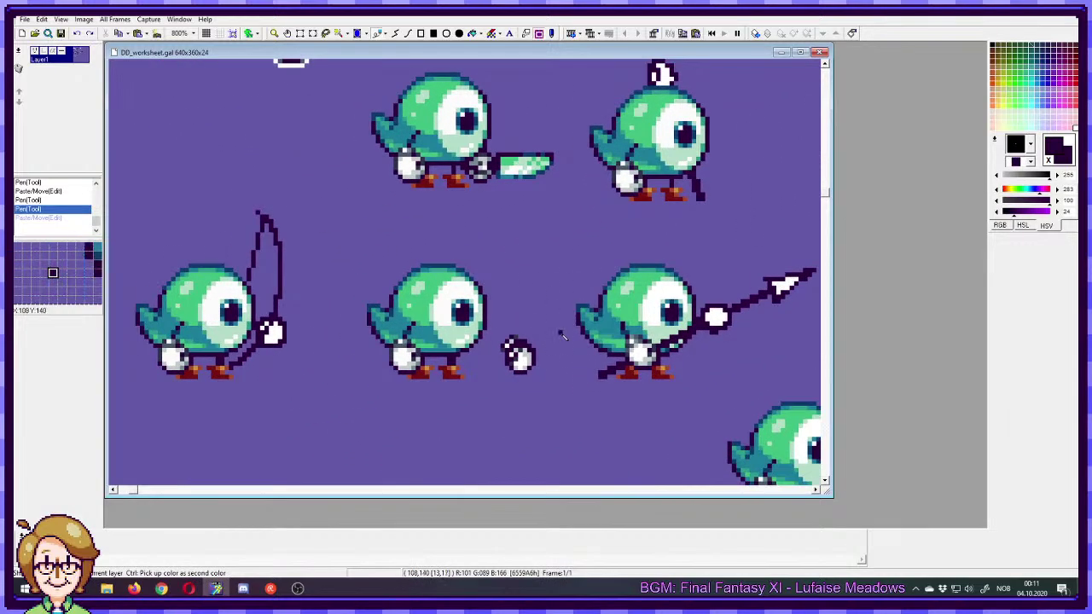
# - Repaint the upper outline and thumb pixels of the detached hand in dark slate
pyautogui.moveTo(546, 390); pyautogui.dragTo(509, 331)
pyautogui.moveTo(459, 247); pyautogui.dragTo(489, 277)
pyautogui.hotkey('ctrl', 'z')
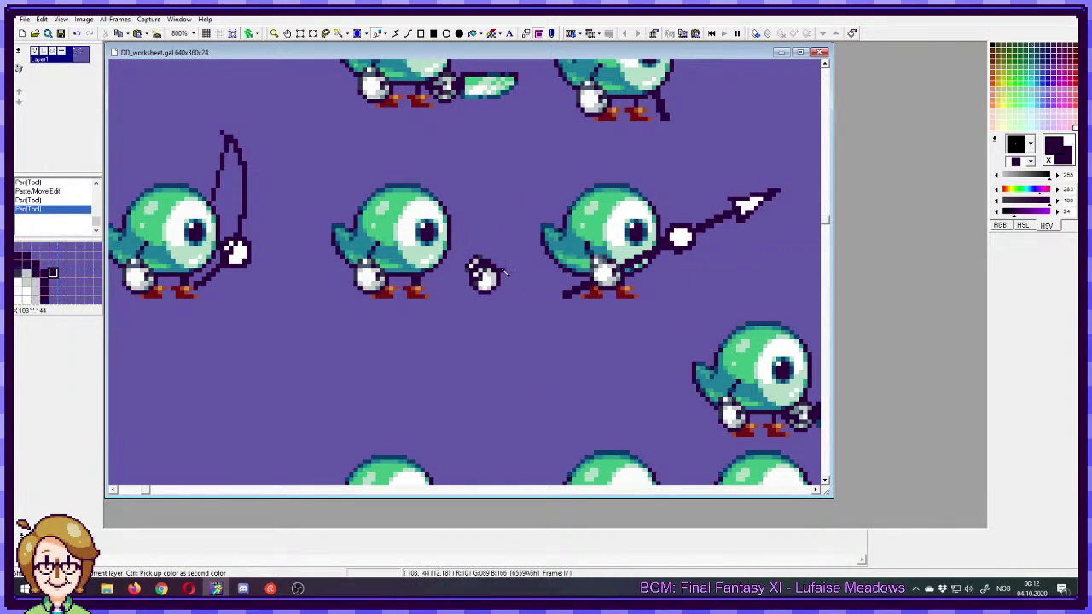
pyautogui.rightClick(479, 281)
pyautogui.click(476, 273)
pyautogui.click(480, 270)
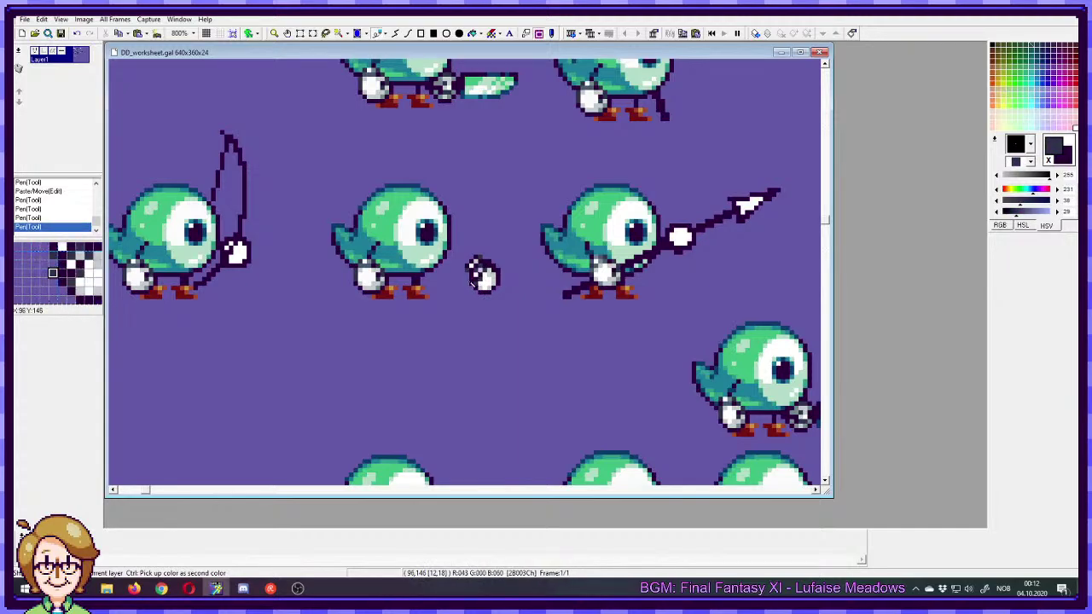
pyautogui.click(474, 264)
pyautogui.click(476, 262)
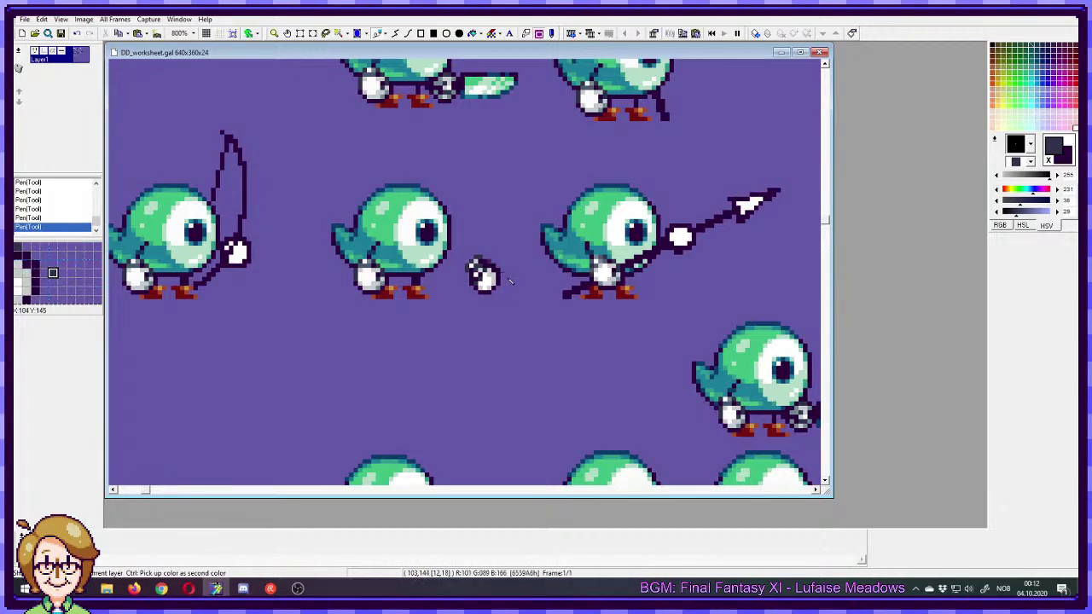
pyautogui.hotkey('ctrl', 'z')
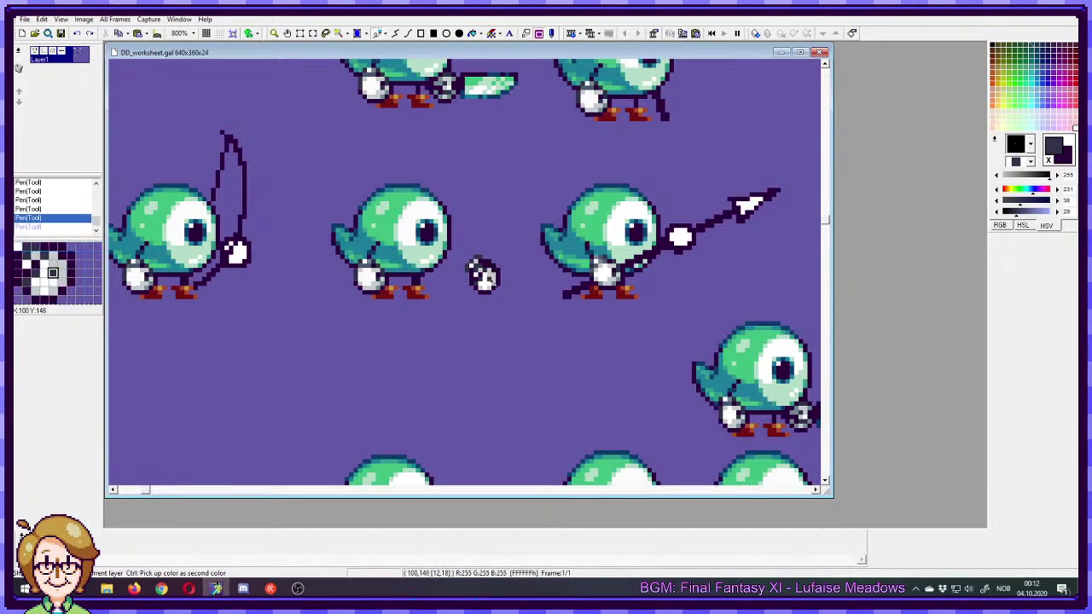
# - Refine the detached hand's shading with slate blue and light grey sampled from the neighbouring hands
pyautogui.keyDown('ctrl'); pyautogui.click(368, 266); pyautogui.keyUp('ctrl')
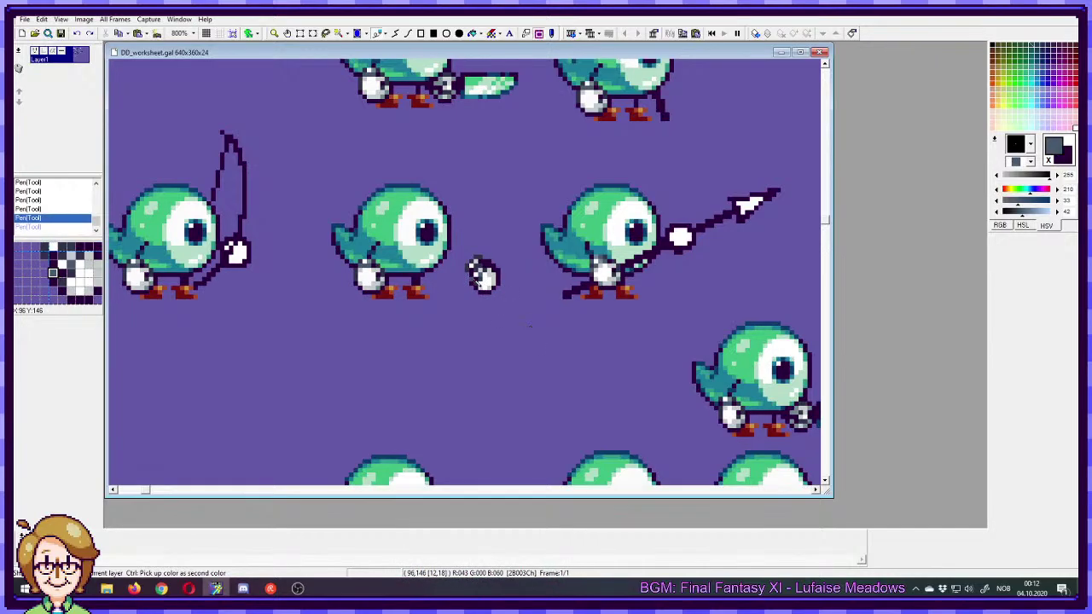
pyautogui.click(480, 283)
pyautogui.keyDown('ctrl'); pyautogui.click(493, 284); pyautogui.keyUp('ctrl')
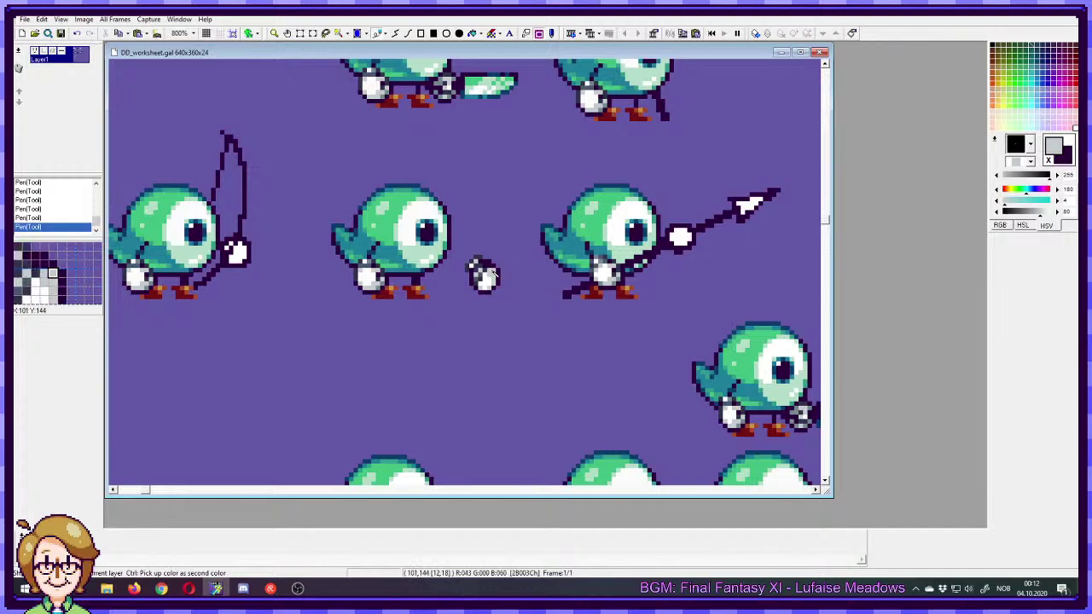
pyautogui.keyDown('ctrl'); pyautogui.click(516, 278); pyautogui.keyUp('ctrl')
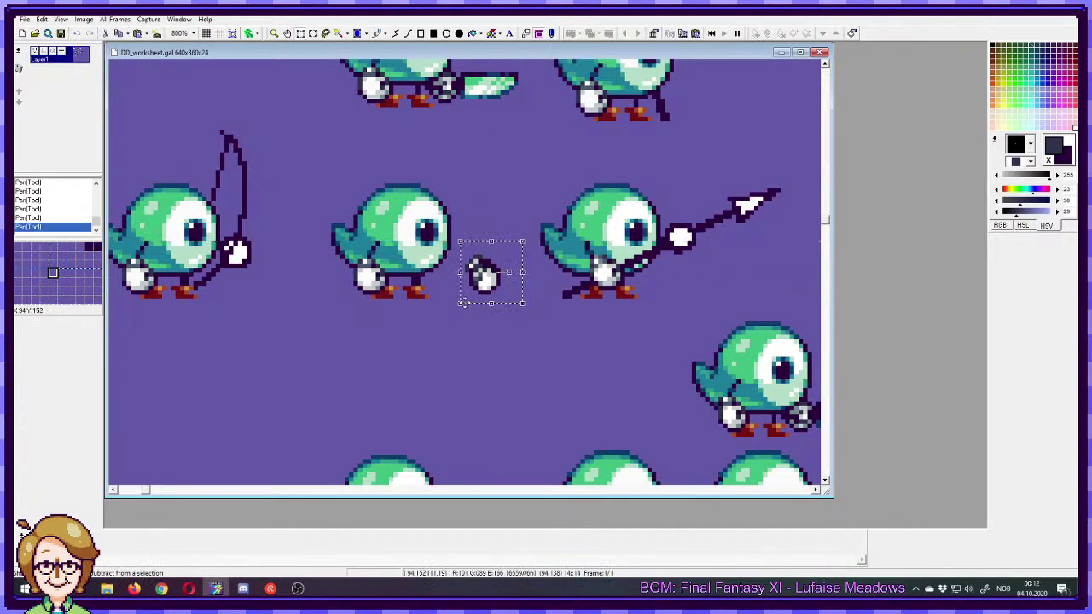
# - Zoom out to view the whole sprite sheet and bring the three grey rabbit sprites into close view
pyautogui.click(275, 34)
pyautogui.rightClick(461, 256)
pyautogui.rightClick(478, 260)
pyautogui.rightClick(503, 271)
pyautogui.rightClick(505, 271)
pyautogui.rightClick(504, 271)
pyautogui.rightClick(510, 275)
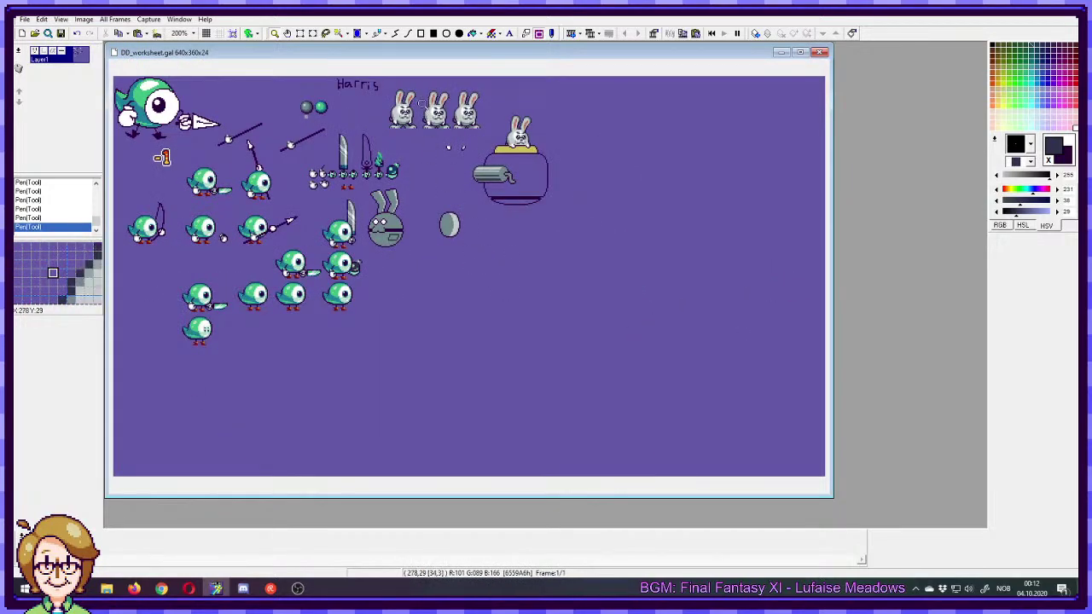
pyautogui.scroll(5, 499, 256)
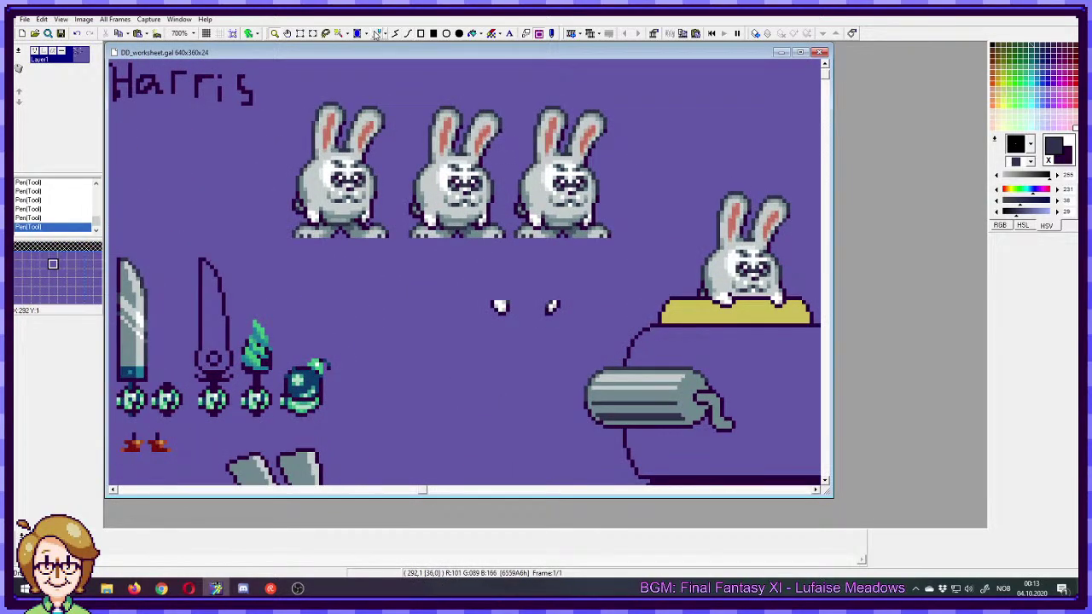
pyautogui.moveTo(386, 83); pyautogui.dragTo(511, 242)
pyautogui.moveTo(665, 249); pyautogui.dragTo(491, 205)
pyautogui.click(308, 239)
pyautogui.moveTo(308, 238); pyautogui.dragTo(424, 269)
pyautogui.moveTo(370, 86); pyautogui.dragTo(472, 231)
pyautogui.moveTo(413, 204); pyautogui.dragTo(431, 259)
pyautogui.click(512, 259)
pyautogui.hotkey('ctrl', 'z')
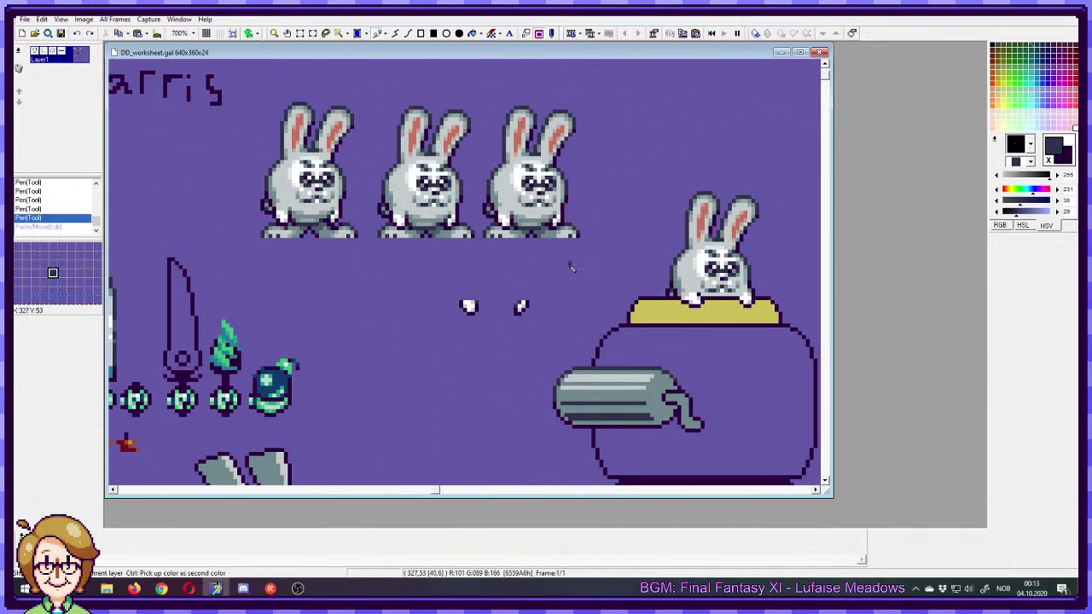
# - Compare the green bird poses with the grey rabbit sprites on the worksheet
pyautogui.moveTo(326, 324); pyautogui.dragTo(543, 284)
pyautogui.scroll(1, 465, 241)
pyautogui.hscroll(-2, 465, 241)
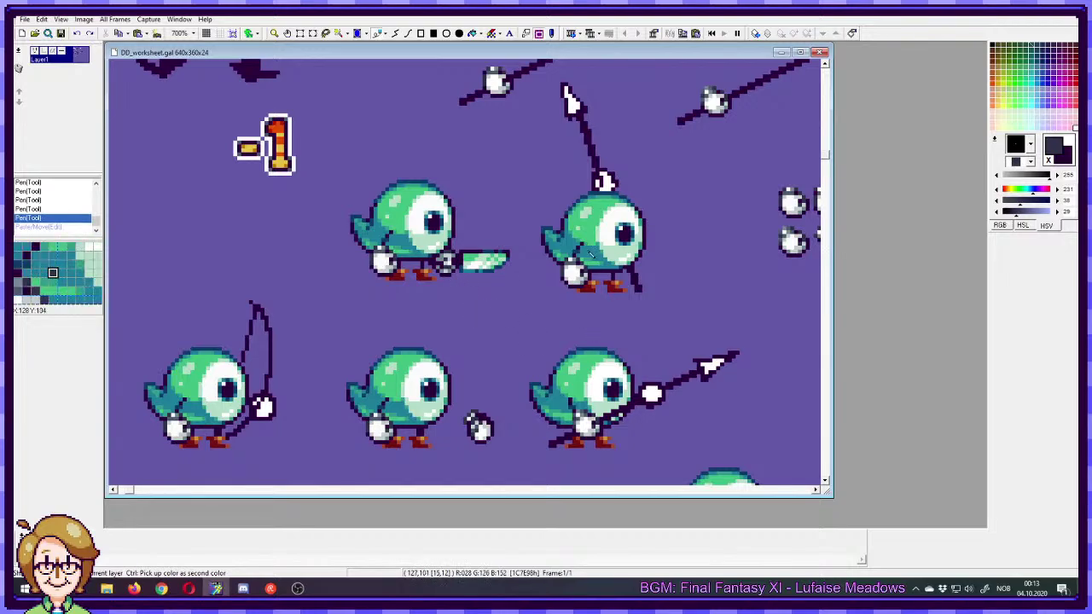
pyautogui.hscroll(4, 563, 241)
pyautogui.moveTo(322, 317); pyautogui.dragTo(507, 198)
pyautogui.moveTo(689, 222); pyautogui.dragTo(487, 290)
pyautogui.moveTo(643, 239); pyautogui.dragTo(394, 352)
pyautogui.hscroll(10, 394, 352)
pyautogui.scroll(3, 395, 353)
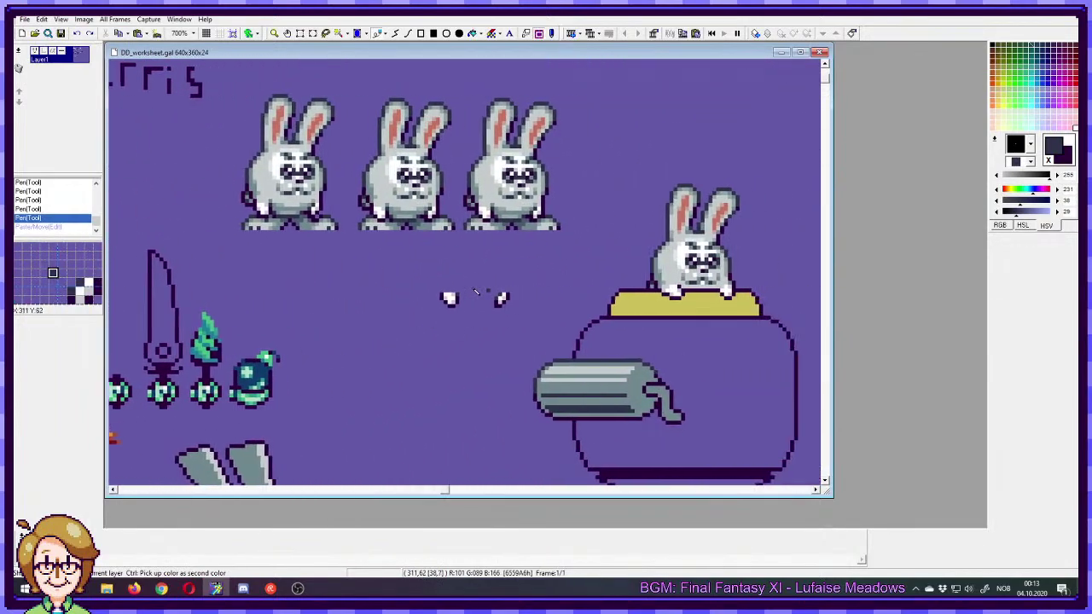
# - Examine the rabbit on the large round machine with the grey cylinder, comparing it with the bird poses
pyautogui.scroll(-1, 460, 294)
pyautogui.hscroll(3, 460, 295)
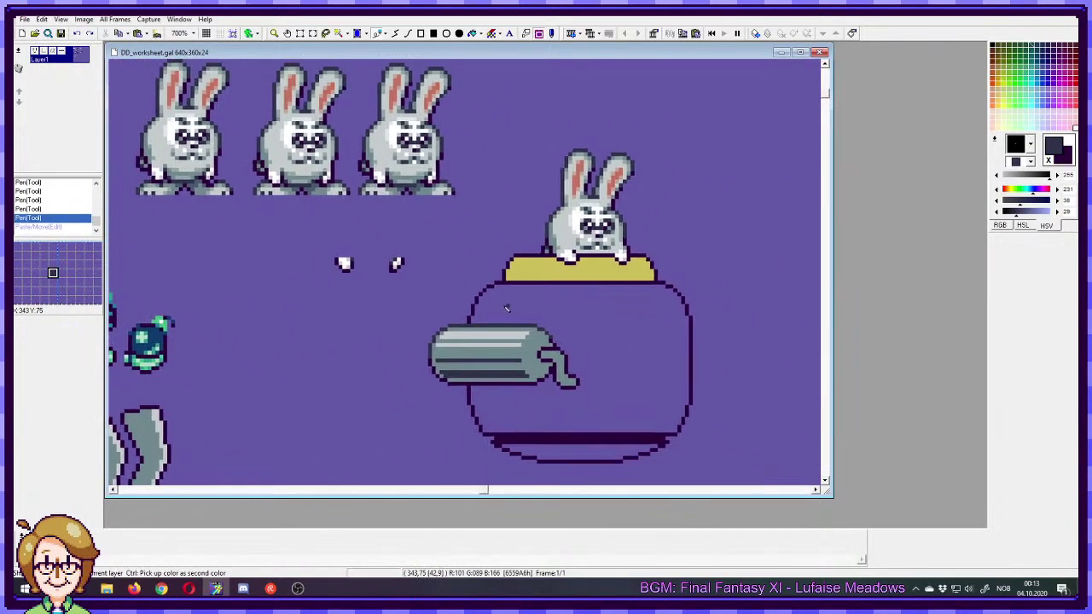
pyautogui.scroll(-2, 460, 307)
pyautogui.hscroll(1, 563, 282)
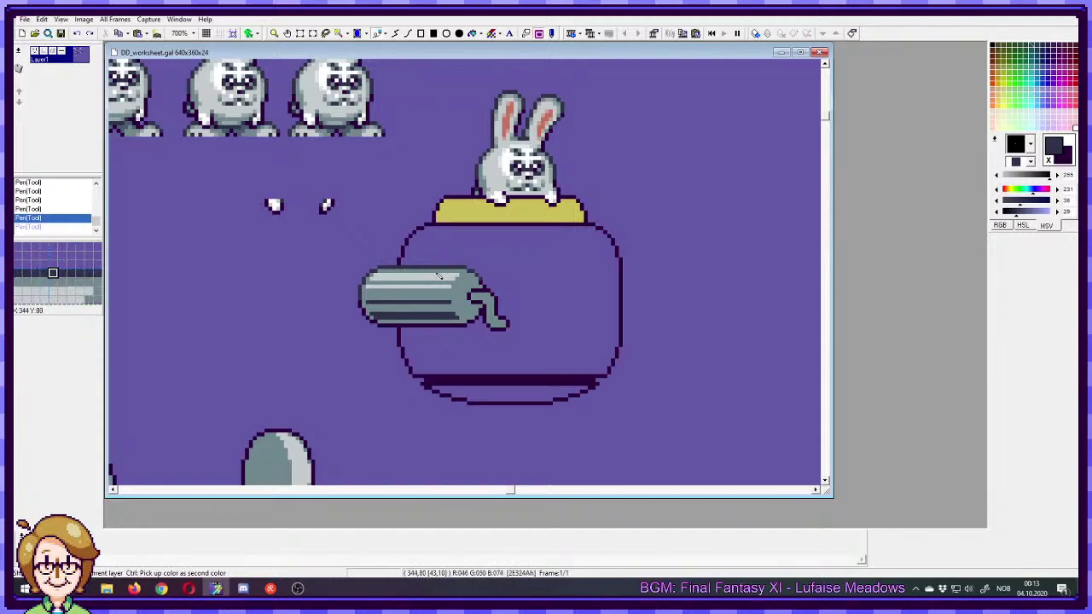
pyautogui.moveTo(285, 301); pyautogui.dragTo(597, 195)
pyautogui.moveTo(324, 288); pyautogui.dragTo(597, 235)
pyautogui.moveTo(299, 301); pyautogui.dragTo(591, 234)
pyautogui.moveTo(457, 235); pyautogui.dragTo(597, 248)
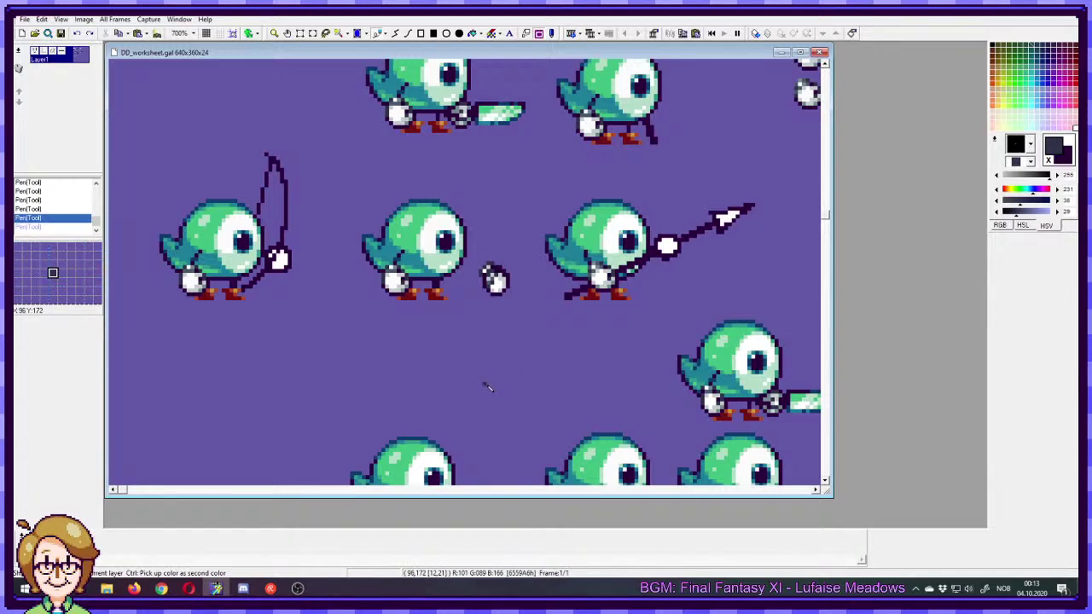
# - Examine the spear-holding bird, the loose hands and knives, and the large grey rabbit head across the sheet
pyautogui.moveTo(730, 210); pyautogui.dragTo(575, 345)
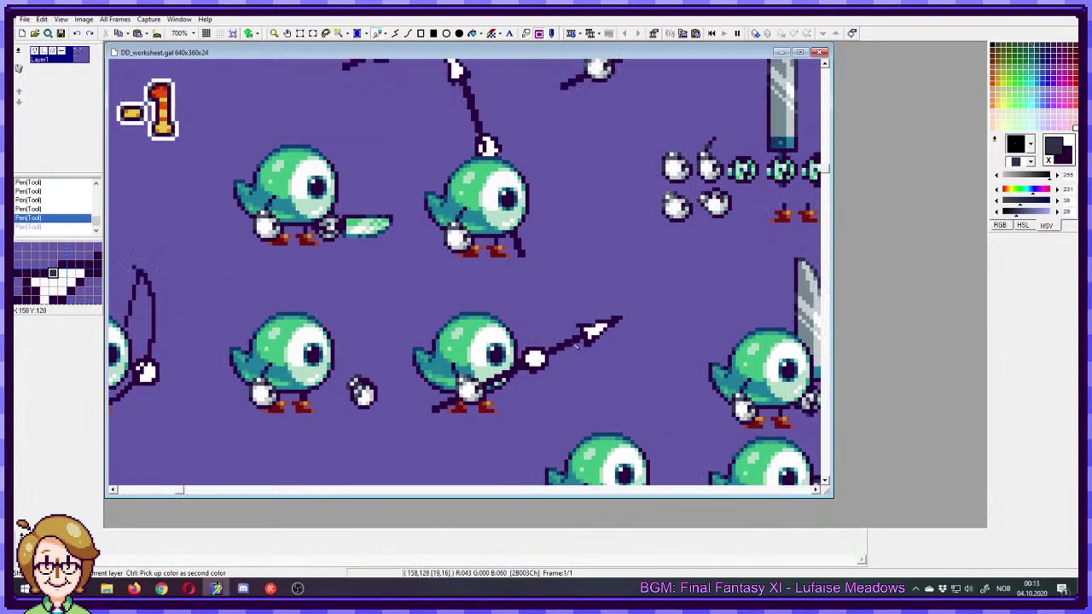
pyautogui.scroll(5, 576, 343)
pyautogui.hscroll(10, 576, 343)
pyautogui.scroll(1, 506, 351)
pyautogui.hscroll(-10, 503, 341)
pyautogui.scroll(-3, 494, 304)
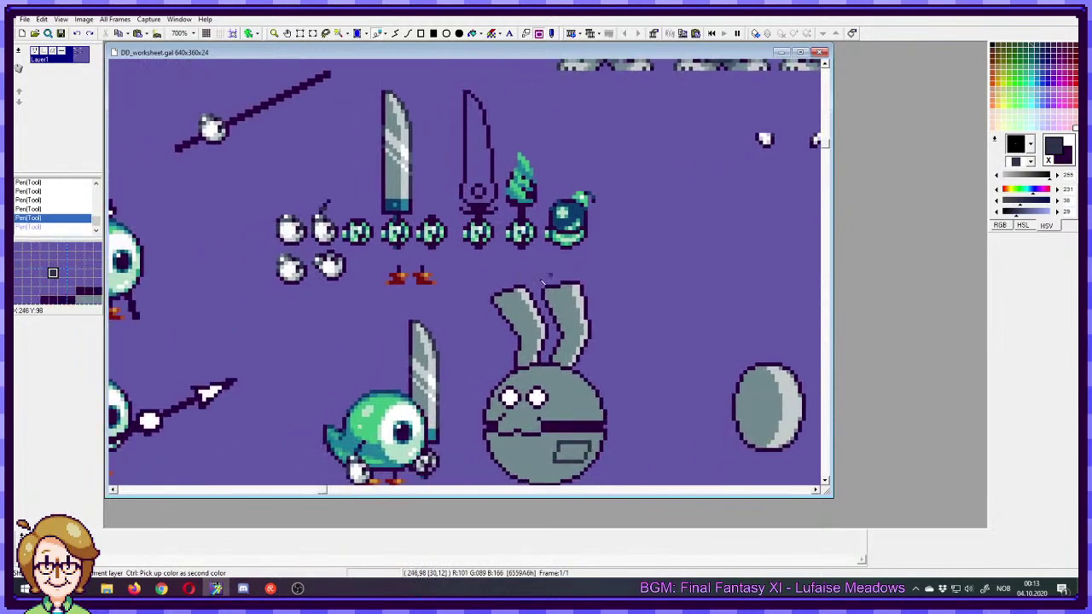
pyautogui.scroll(-3, 541, 282)
pyautogui.hscroll(-10, 541, 281)
pyautogui.scroll(2, 515, 383)
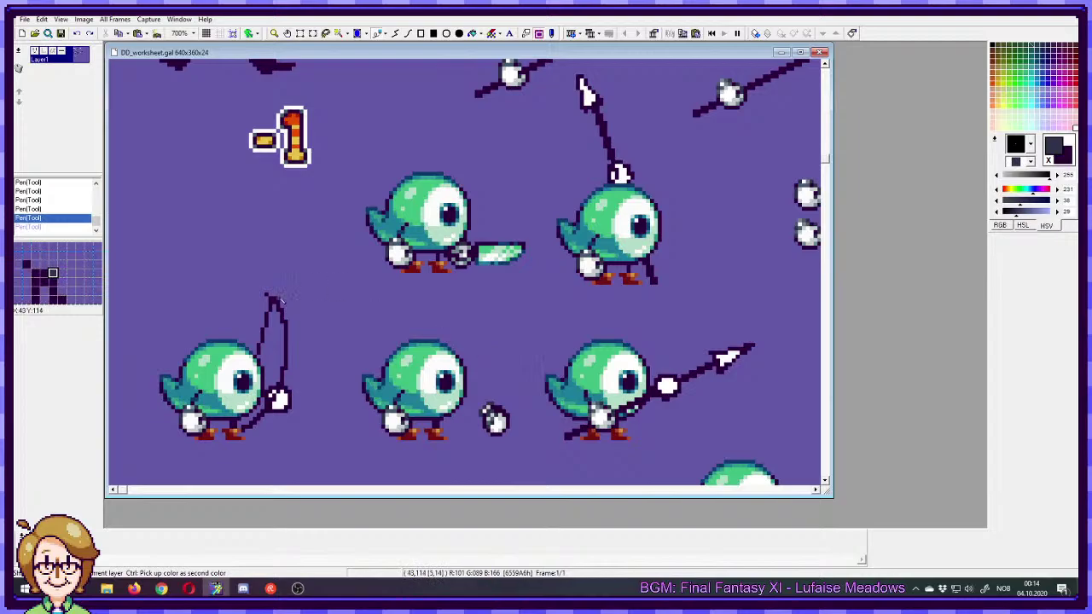
# - Switch to Firefox and view the Sonic 3&K Launch Base Act 1 video alongside the worksheet as a background reference
pyautogui.hotkey('alt', 'Tab')
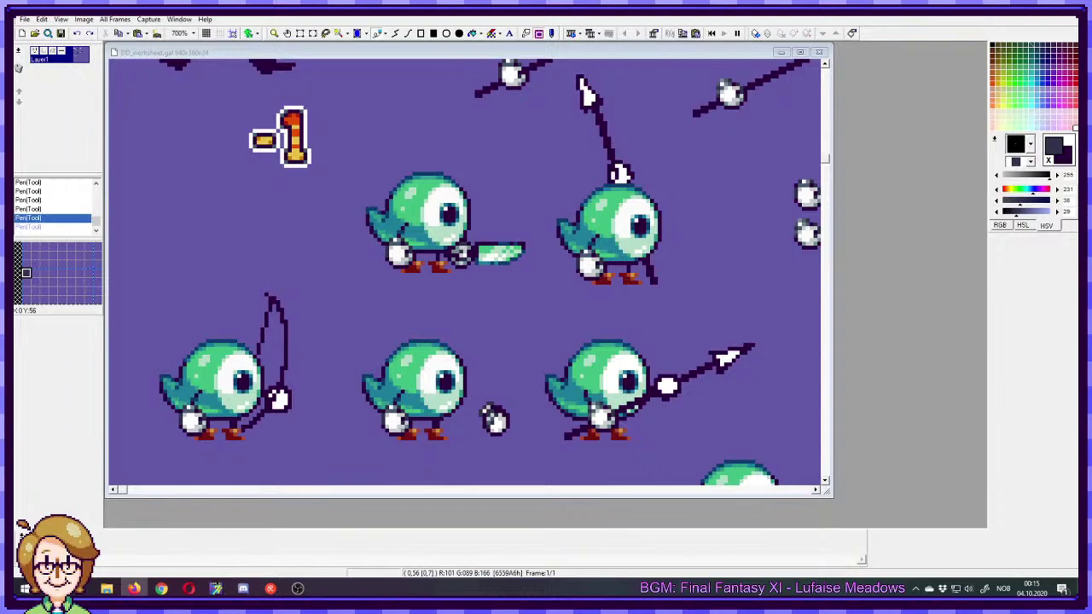
pyautogui.moveTo(13, 53); pyautogui.dragTo(845, 35)
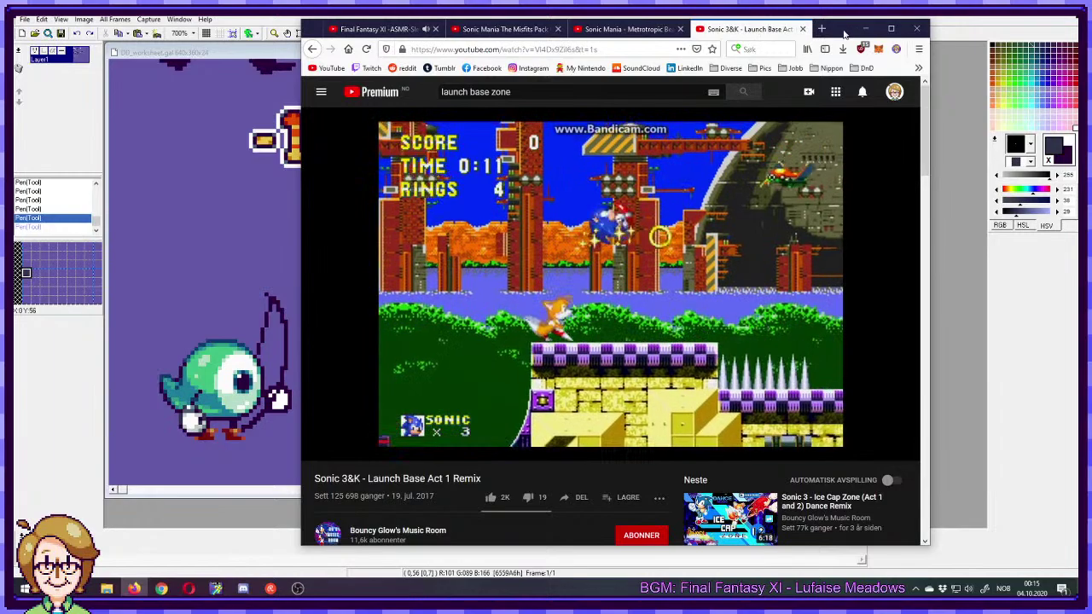
pyautogui.click(865, 29)
pyautogui.moveTo(816, 156); pyautogui.dragTo(463, 312)
pyautogui.hscroll(5, 461, 312)
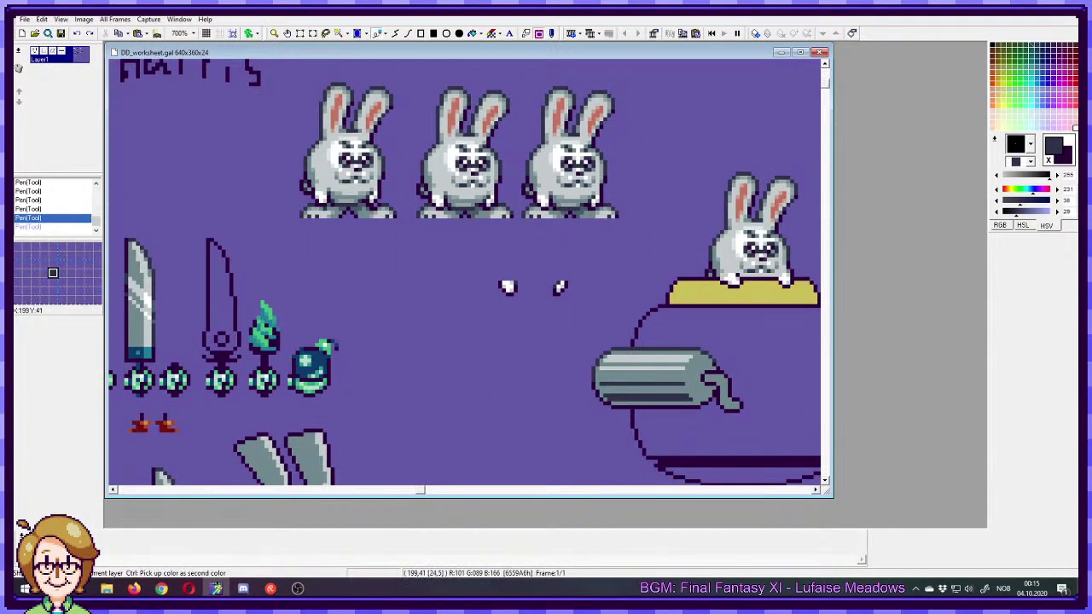
pyautogui.moveTo(0, 102); pyautogui.dragTo(756, 33)
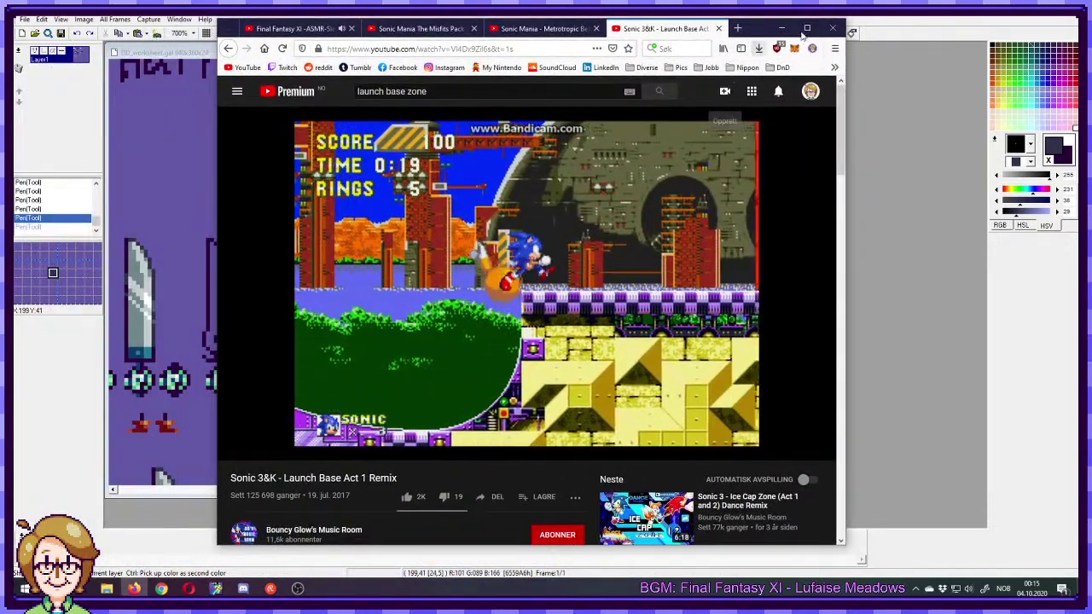
pyautogui.moveTo(765, 32); pyautogui.dragTo(747, 53)
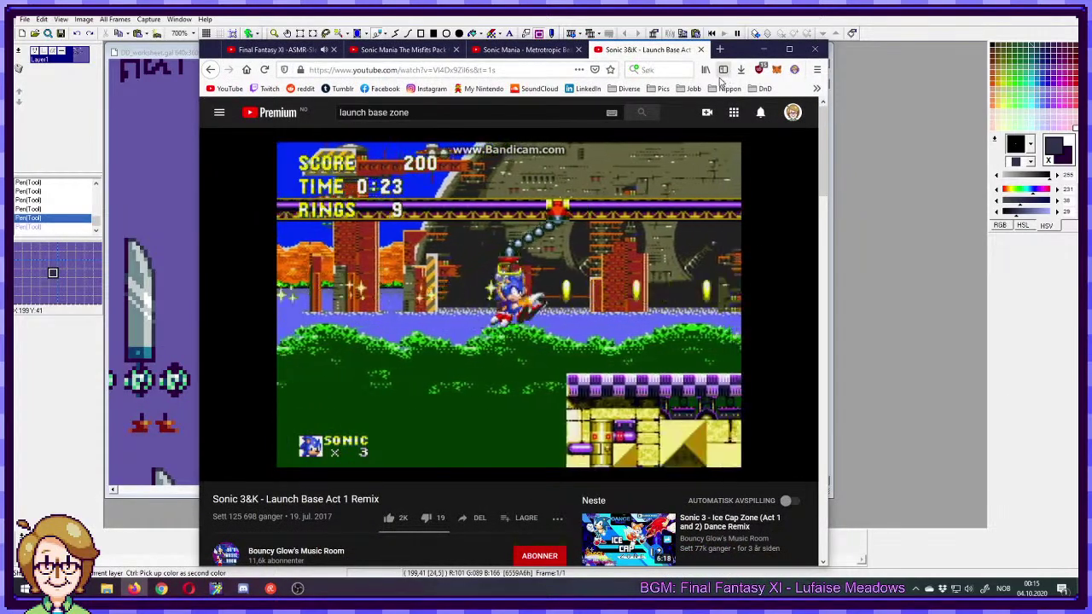
pyautogui.moveTo(747, 53); pyautogui.dragTo(726, 44)
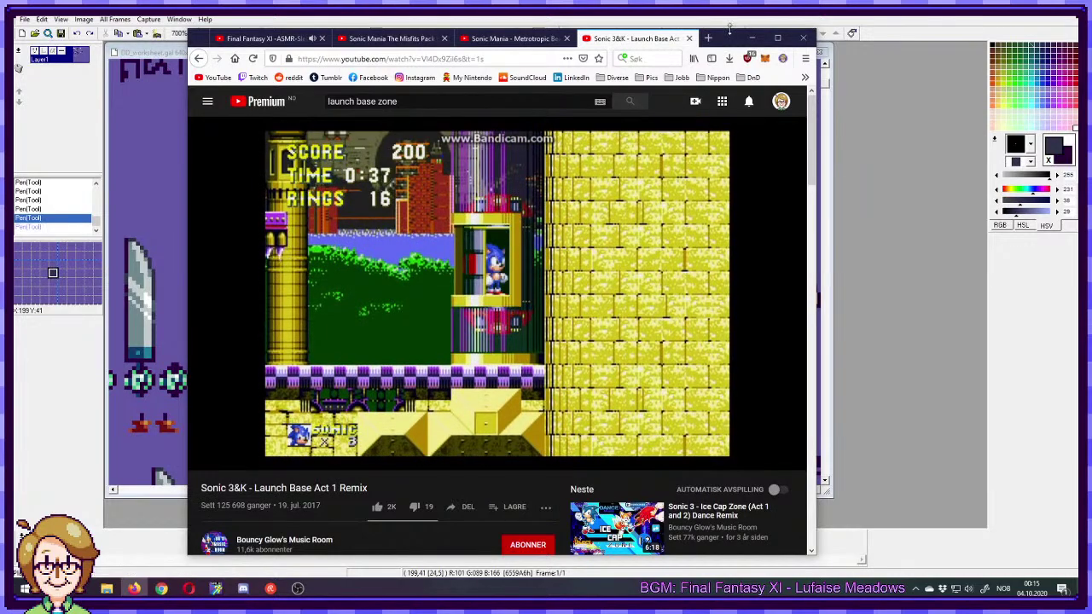
pyautogui.moveTo(725, 46); pyautogui.dragTo(394, 73)
pyautogui.click(420, 67)
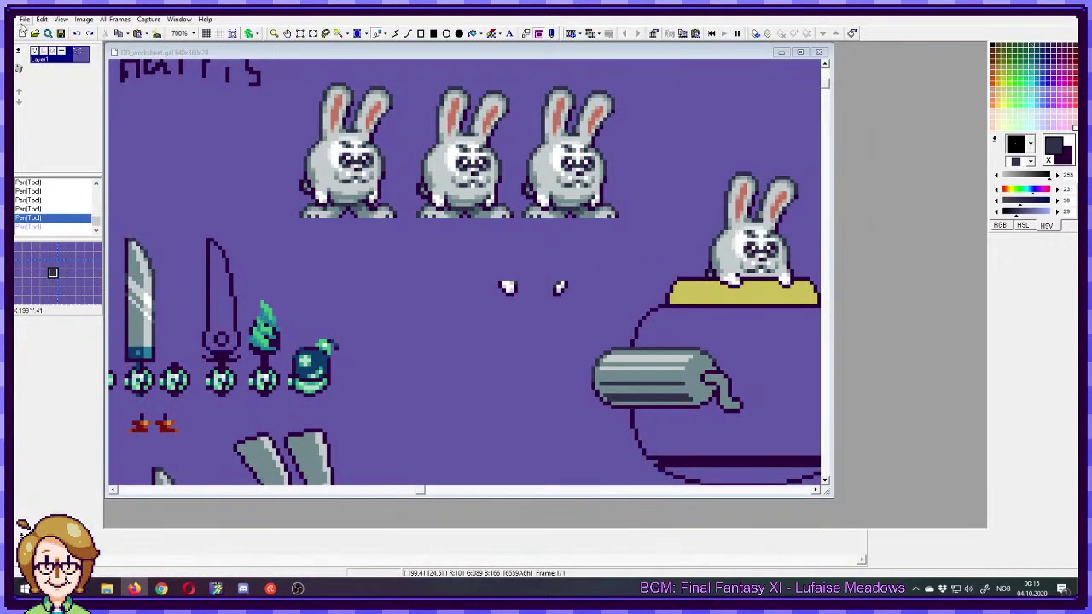
# - Open DemonsDagger_mockup2.png and view it at 400% in an enlarged window
pyautogui.click(25, 19)
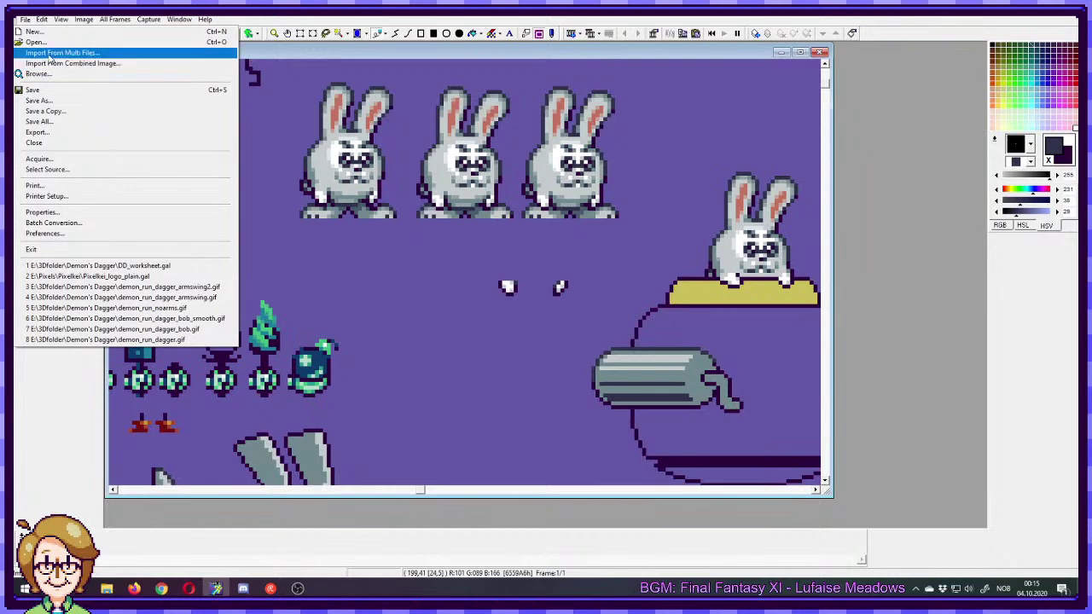
pyautogui.click(48, 44)
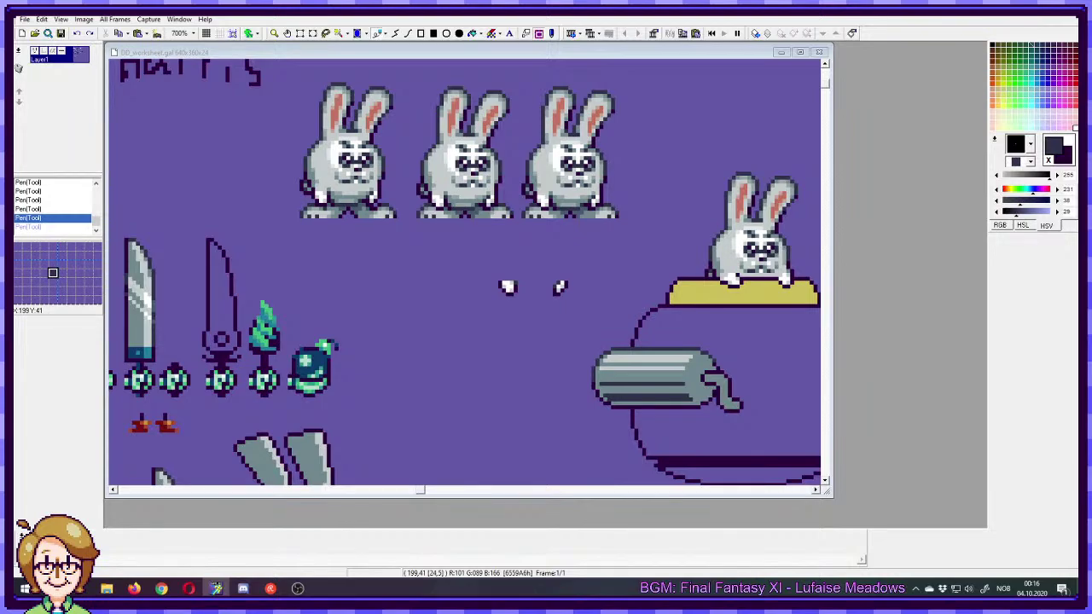
pyautogui.hotkey('ctrl', 'shift', 'v')
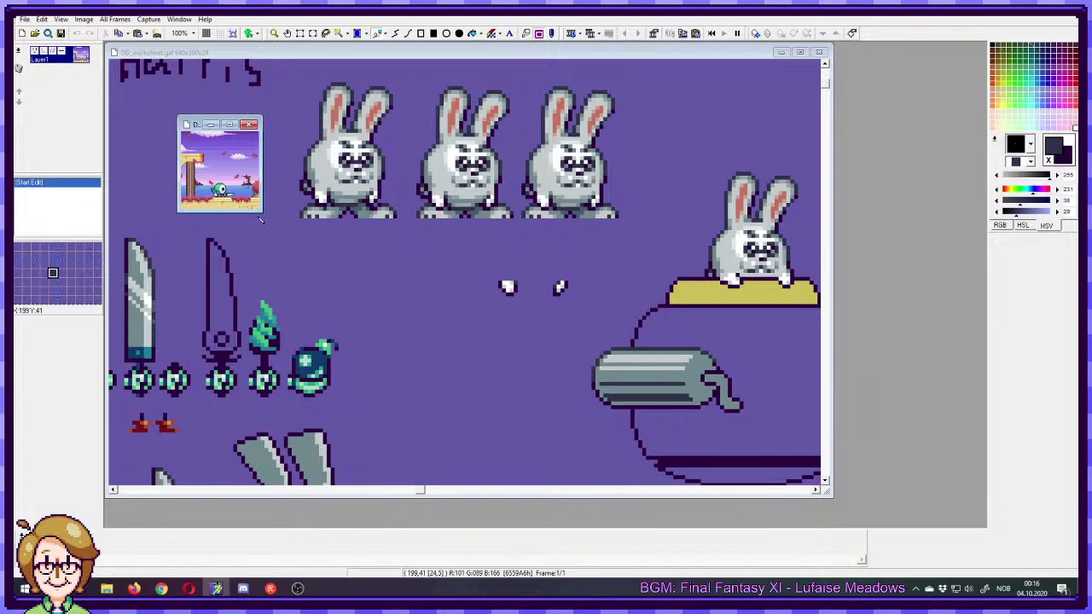
pyautogui.moveTo(261, 209); pyautogui.dragTo(604, 445)
pyautogui.click(384, 287)
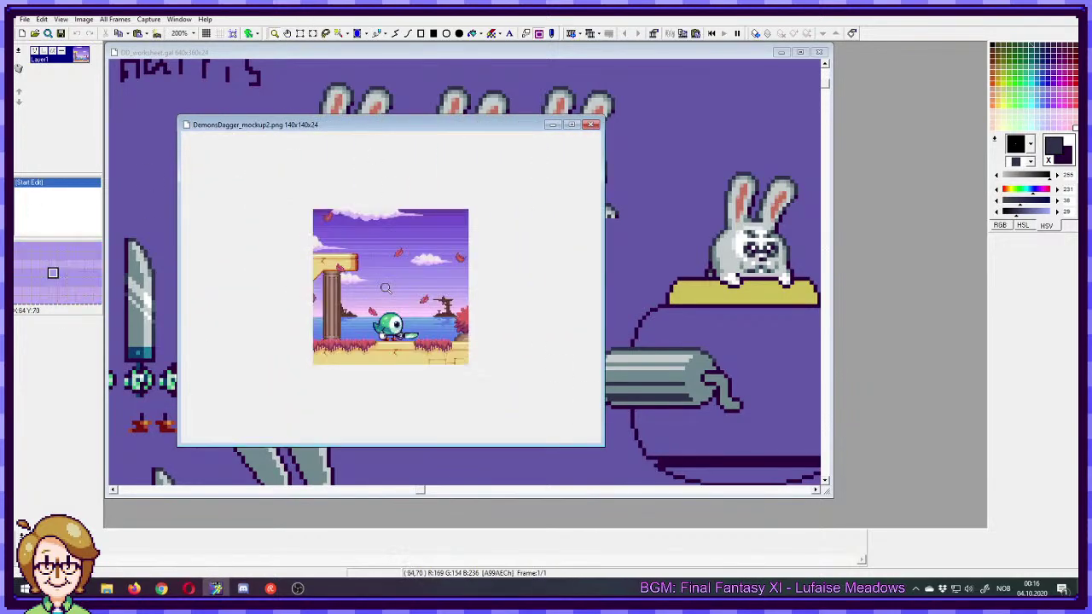
pyautogui.click(383, 288)
pyautogui.moveTo(600, 447); pyautogui.dragTo(653, 512)
pyautogui.moveTo(441, 129); pyautogui.dragTo(390, 90)
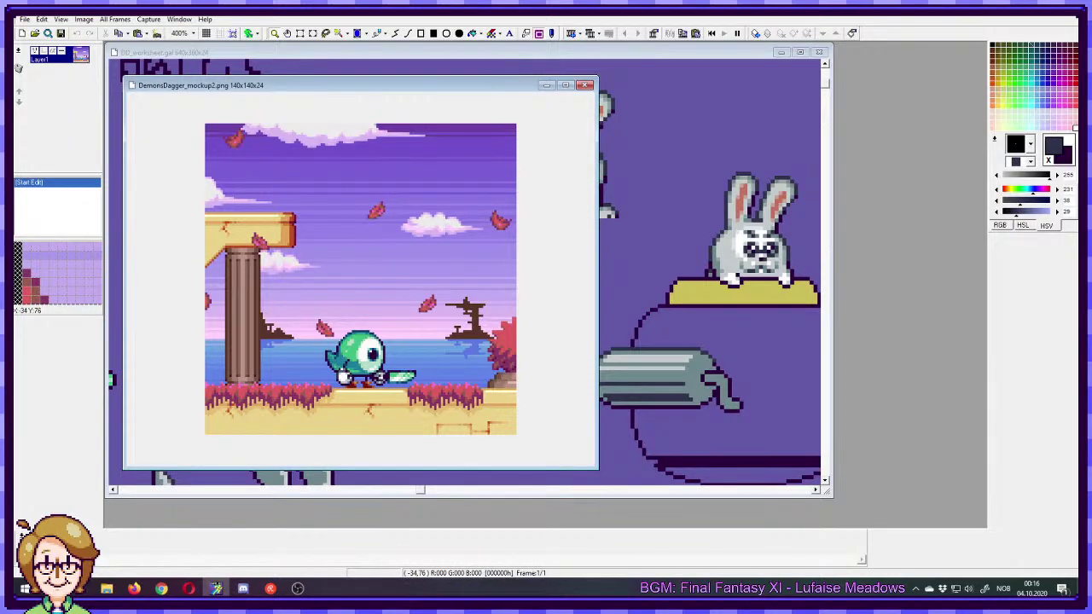
# - Open DD_mockup.gal and view the level mockup at 200% in an enlarged window
pyautogui.hotkey('alt', 'Tab')
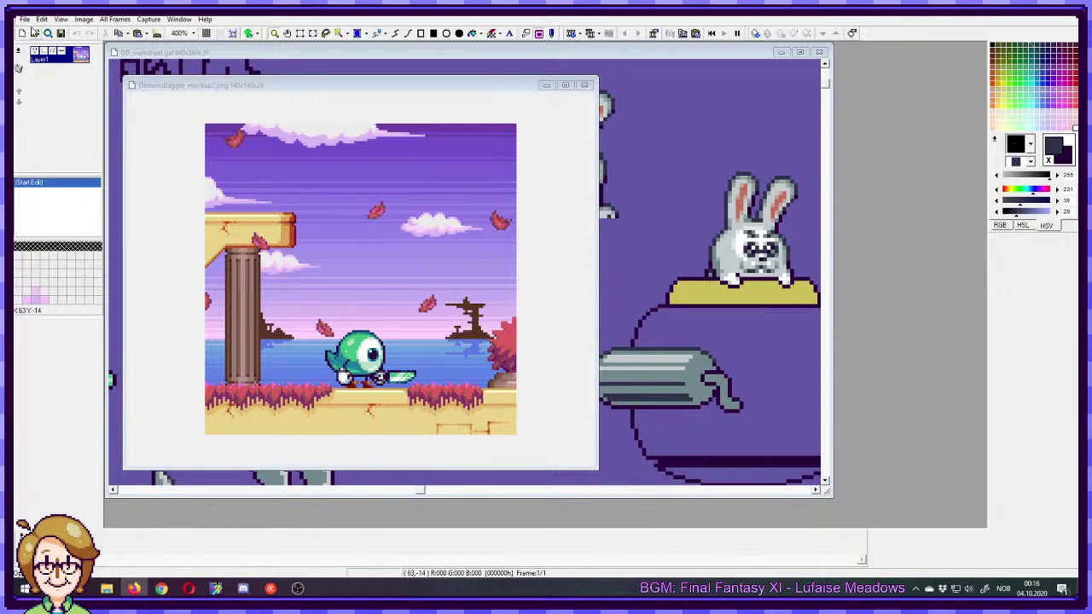
pyautogui.click(25, 19)
pyautogui.click(51, 69)
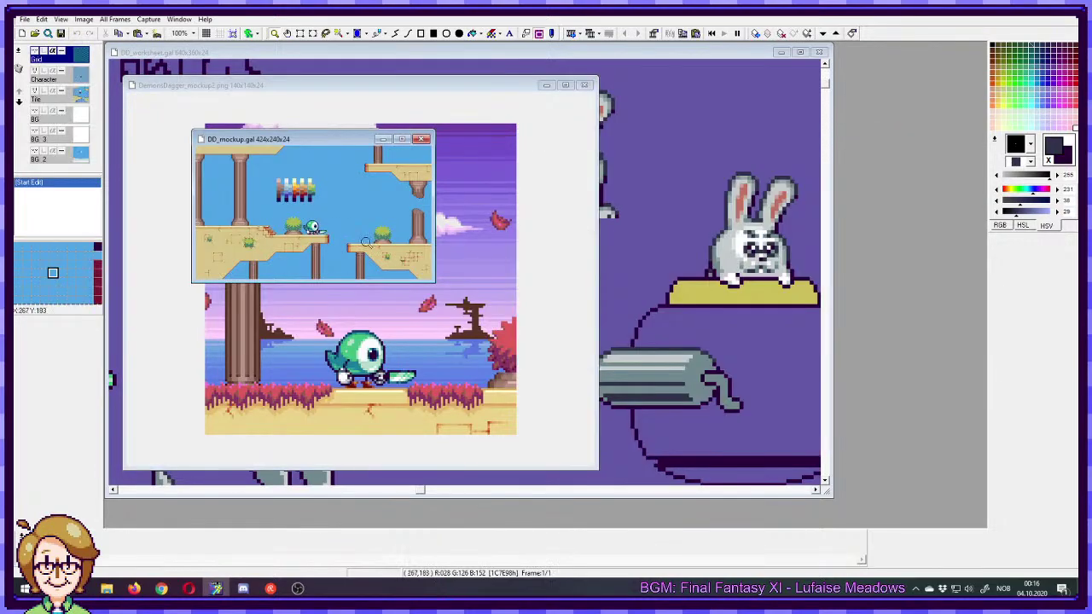
pyautogui.moveTo(478, 242); pyautogui.dragTo(820, 473)
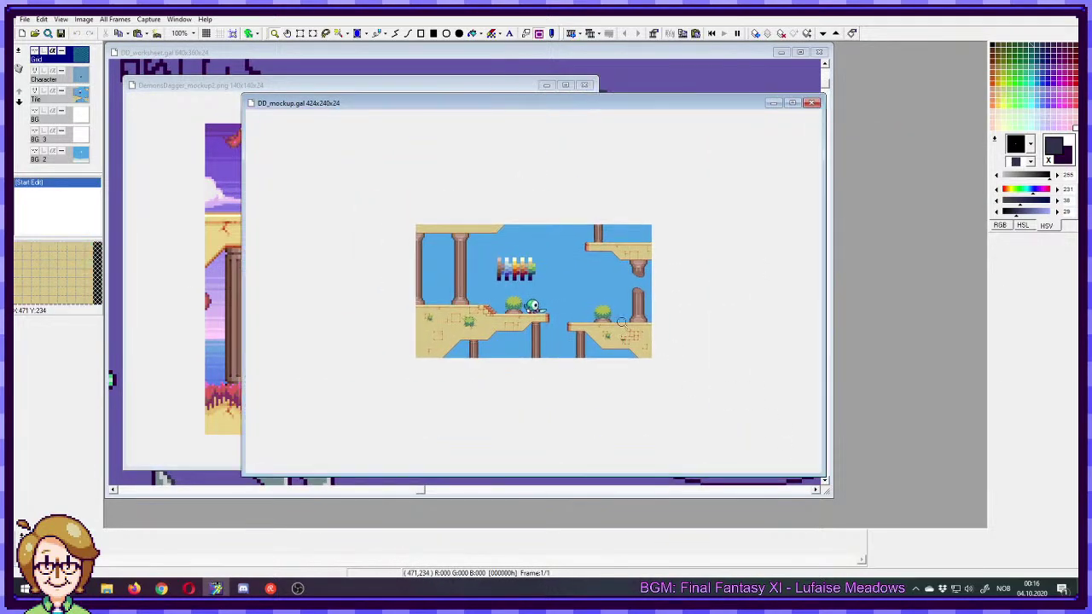
pyautogui.scroll(2, 453, 373)
pyautogui.moveTo(515, 105); pyautogui.dragTo(559, 85)
pyautogui.scroll(-1, 655, 255)
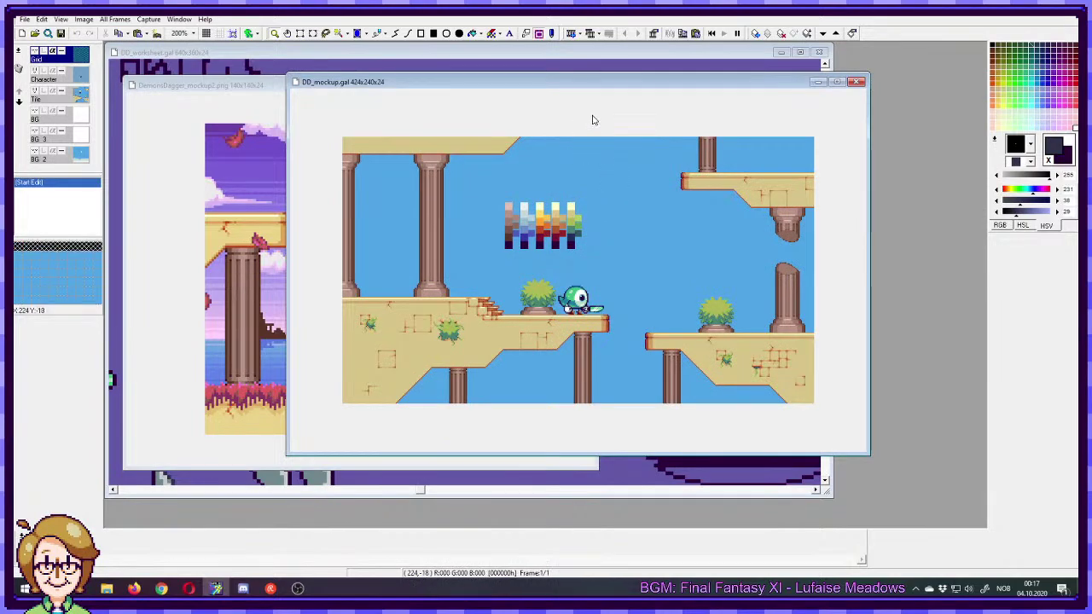
# - Minimize DD_mockup.gal, review DemonsDagger_mockup2.png, and close that image
pyautogui.click(817, 82)
pyautogui.moveTo(400, 90); pyautogui.dragTo(562, 90)
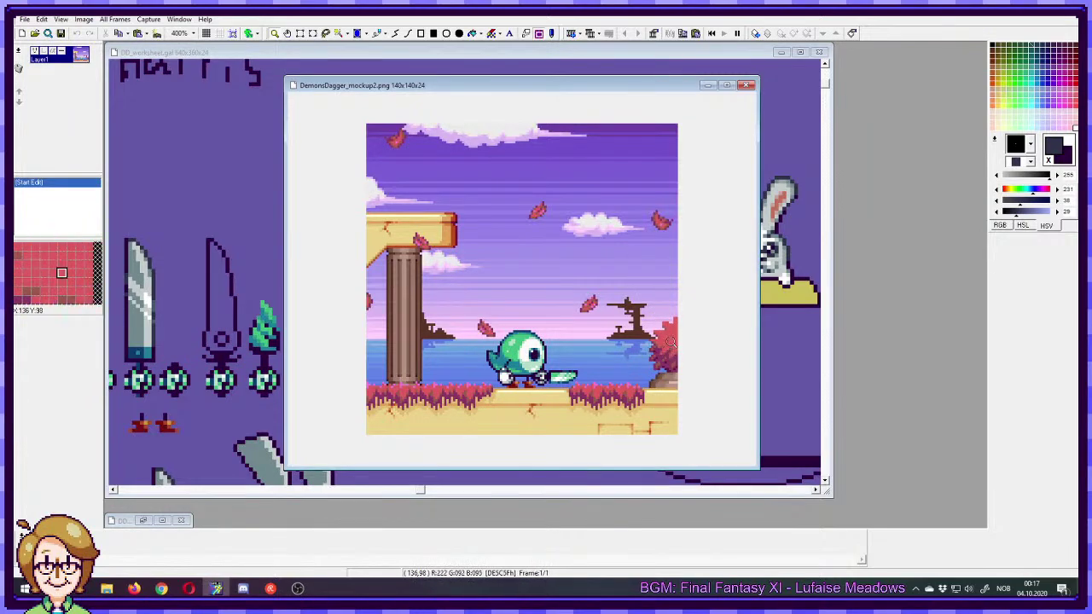
pyautogui.moveTo(638, 94); pyautogui.dragTo(615, 92)
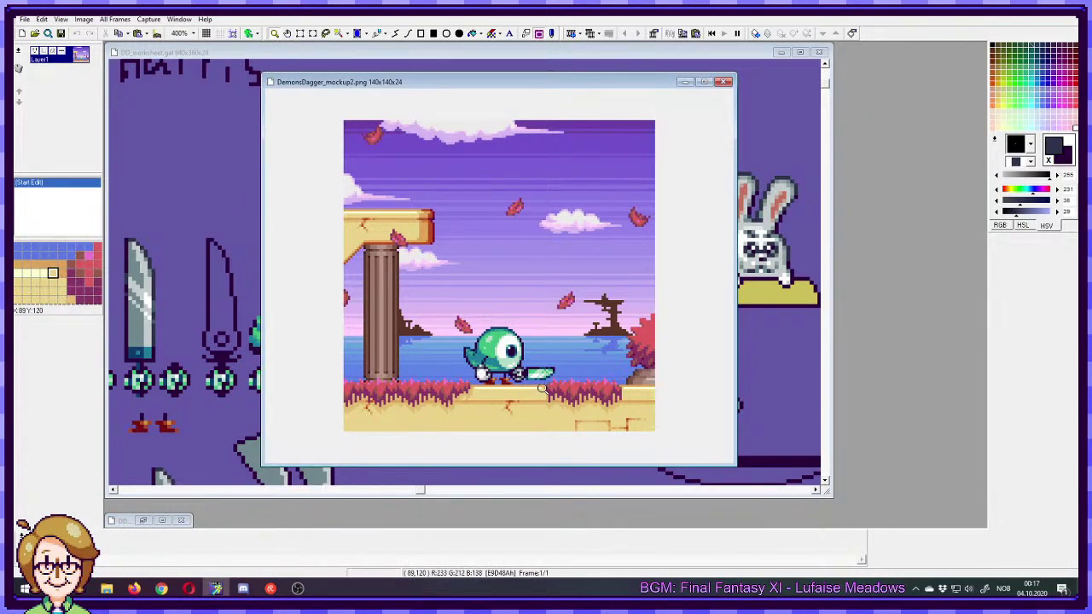
pyautogui.click(724, 81)
# - Switch to Firefox and rewind the Sonic 3&K Launch Base Act 1 video to study its background art
pyautogui.hotkey('alt', 'Tab')
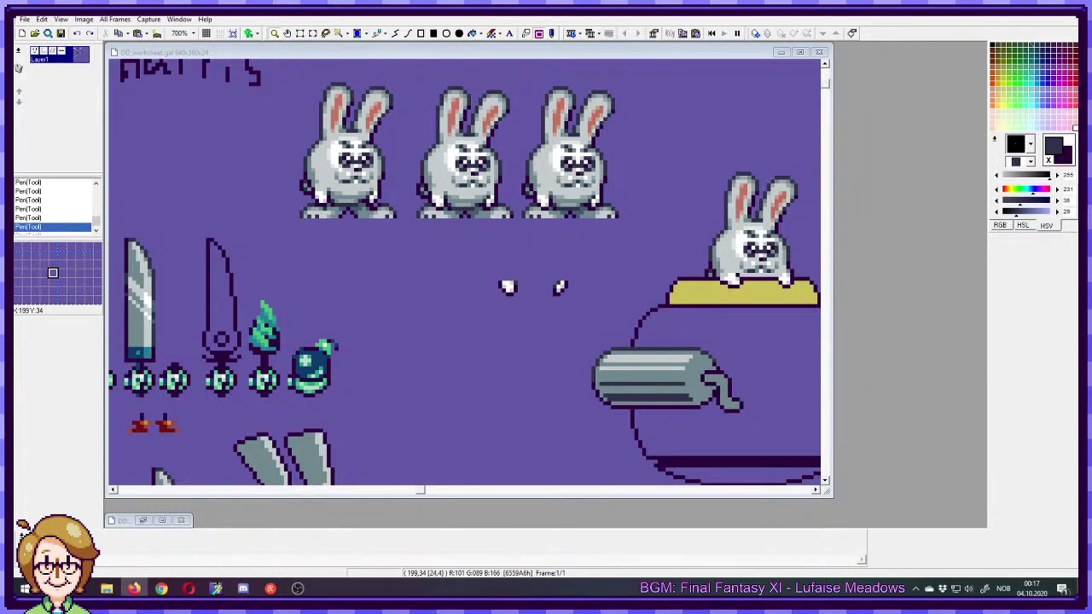
pyautogui.moveTo(0, 86); pyautogui.dragTo(683, 35)
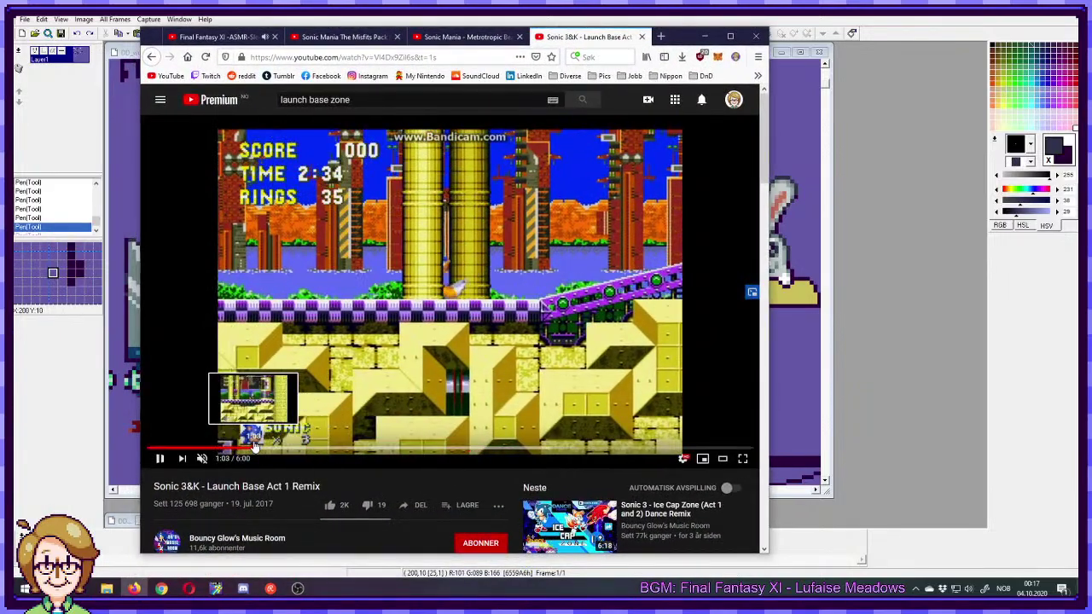
pyautogui.click(230, 447)
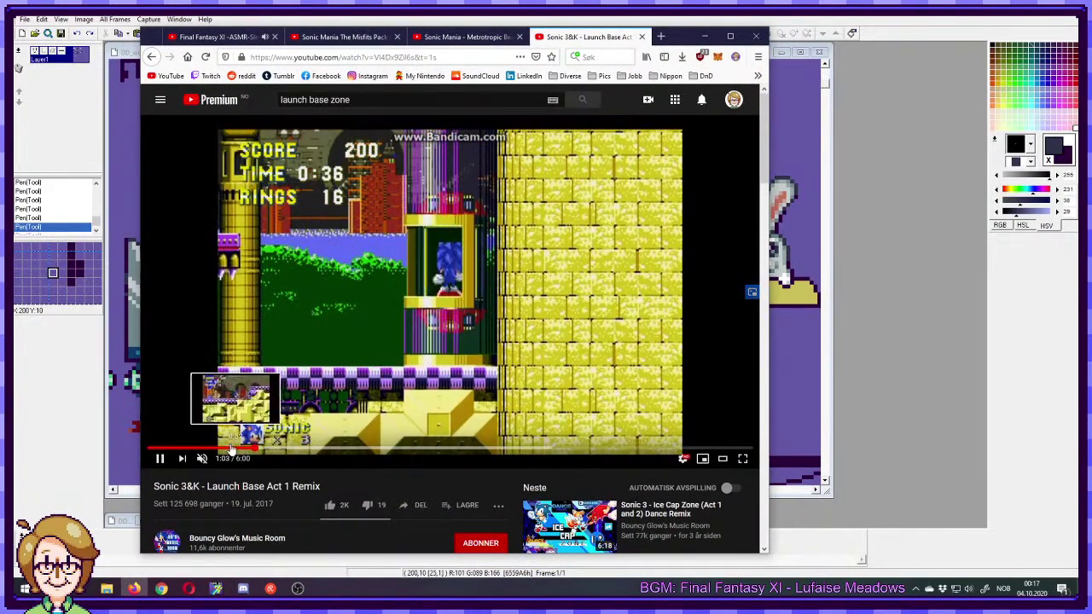
pyautogui.click(230, 447)
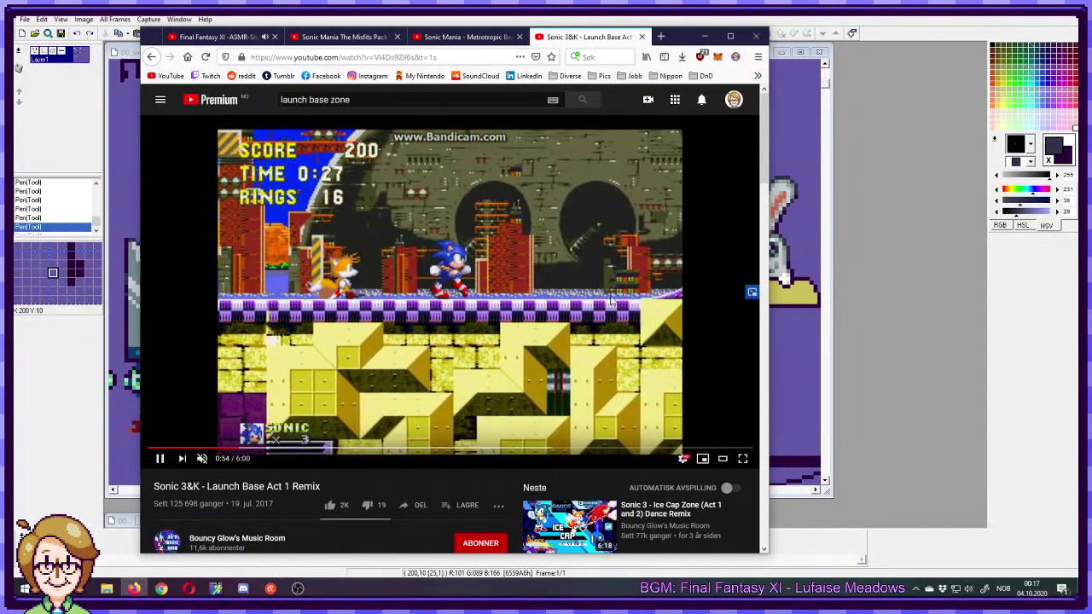
# - Play the Sonic Mania Metrotropic Beach Zone mod showcase and go back to about 2:49 to study its scenery
pyautogui.click(463, 38)
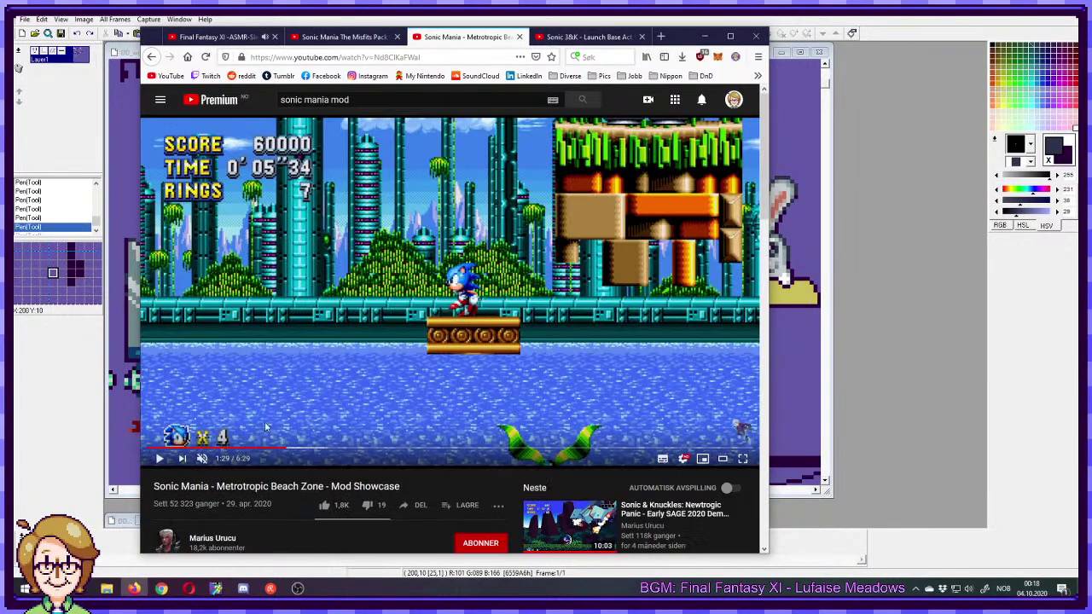
pyautogui.scroll(-1, 275, 454)
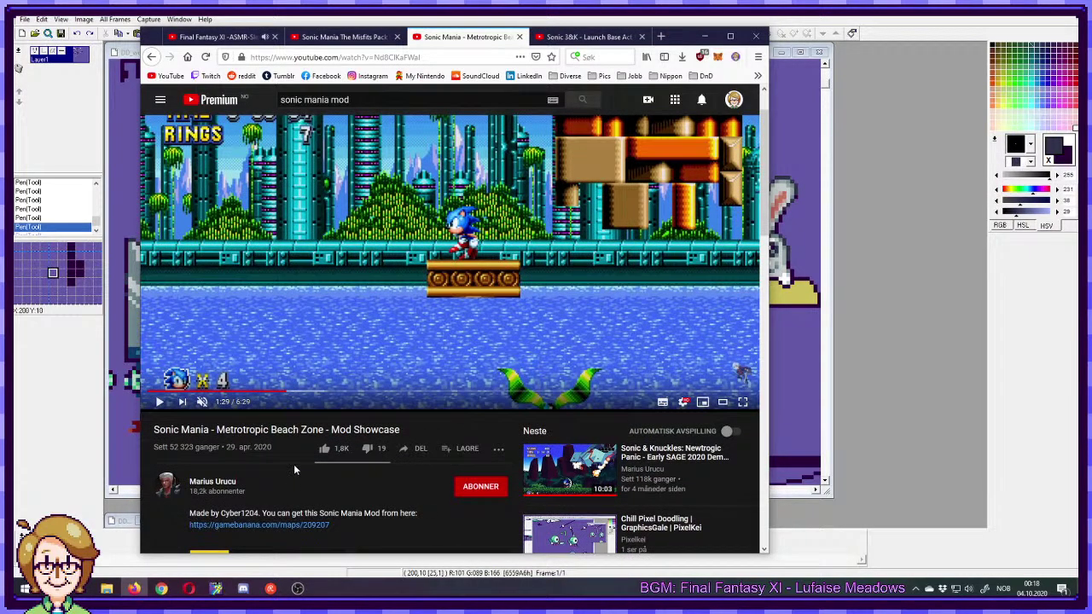
pyautogui.scroll(1, 300, 462)
pyautogui.click(373, 375)
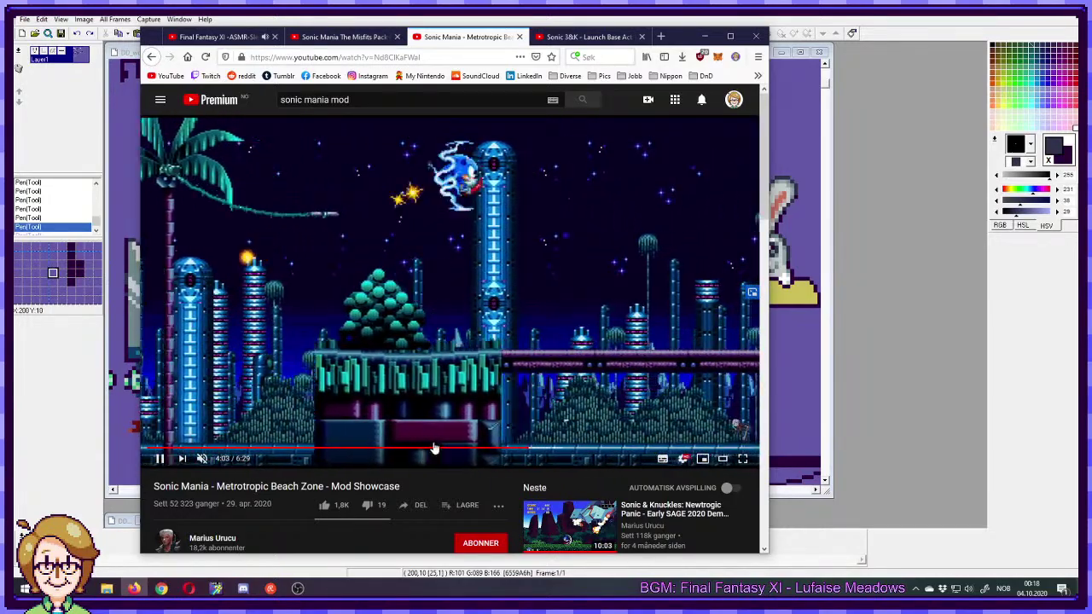
pyautogui.click(409, 447)
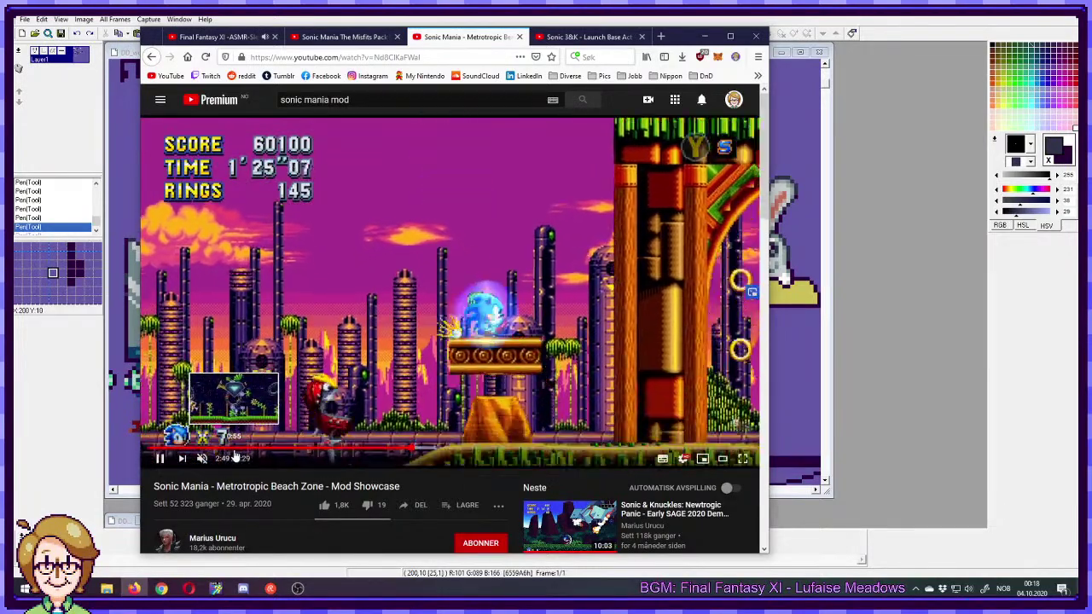
# - Replay the Metrotropic Beach Zone showcase from about 0:55 and 1:30 to study its scenery, and return to the DD_worksheet sprite sheet
pyautogui.click(236, 448)
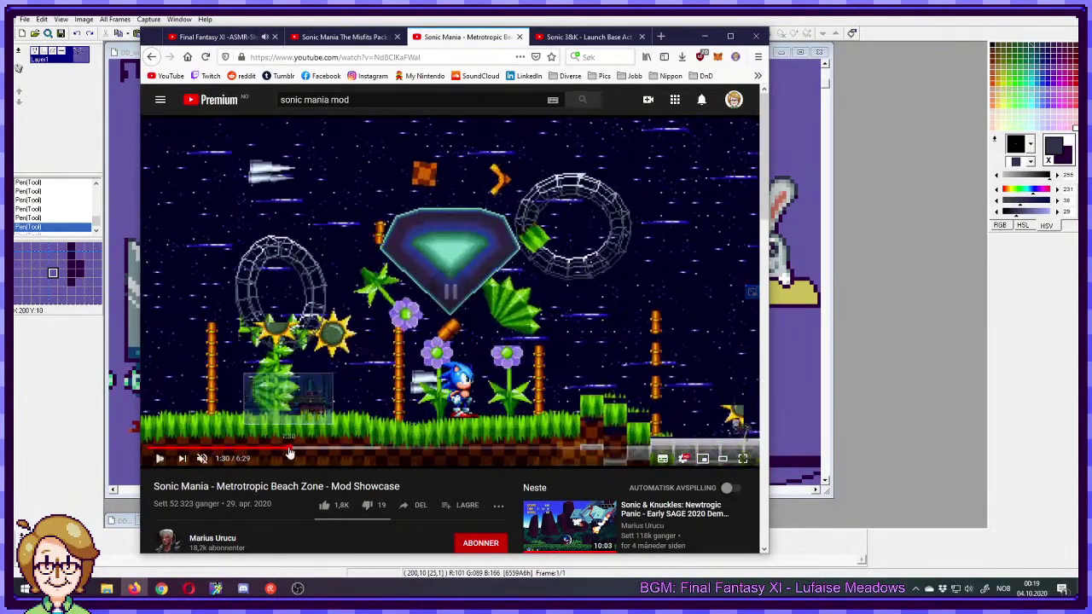
pyautogui.click(290, 450)
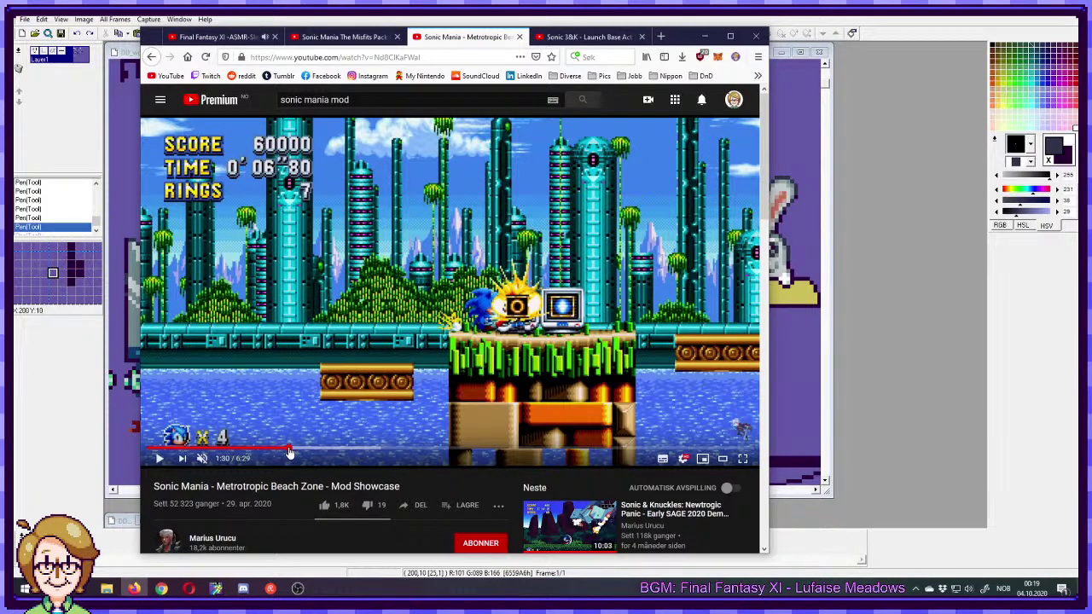
pyautogui.click(392, 341)
pyautogui.moveTo(681, 38); pyautogui.dragTo(0, 81)
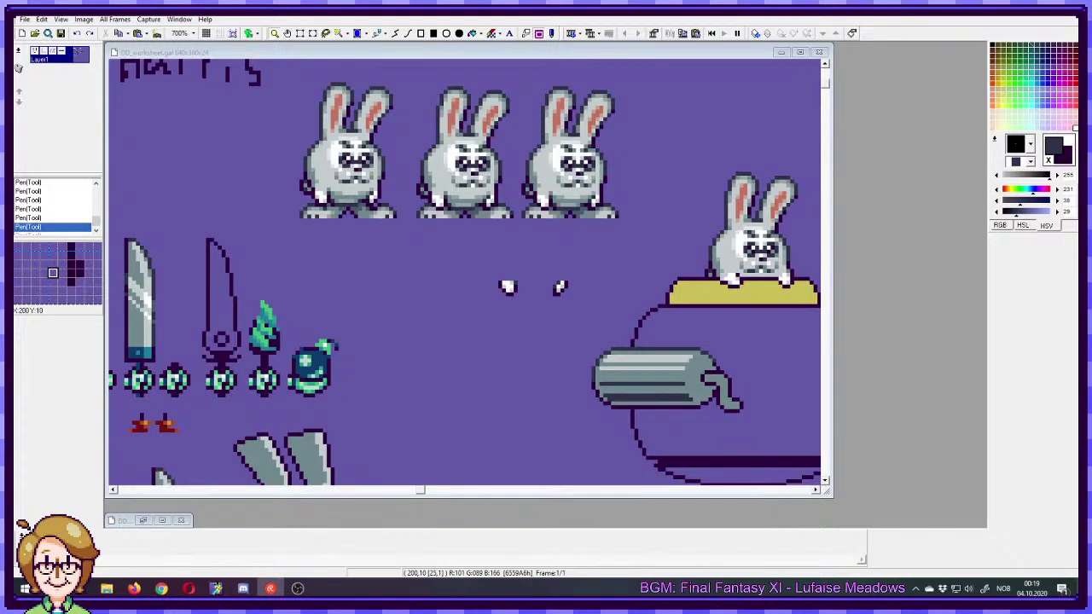
# - Darken the outline of the loose gloved hand beside the unarmed green bird with the sprite's dark purple outline colour
pyautogui.click(355, 55)
pyautogui.moveTo(180, 286); pyautogui.dragTo(464, 144)
pyautogui.moveTo(149, 341); pyautogui.dragTo(421, 285)
pyautogui.moveTo(340, 337); pyautogui.dragTo(533, 290)
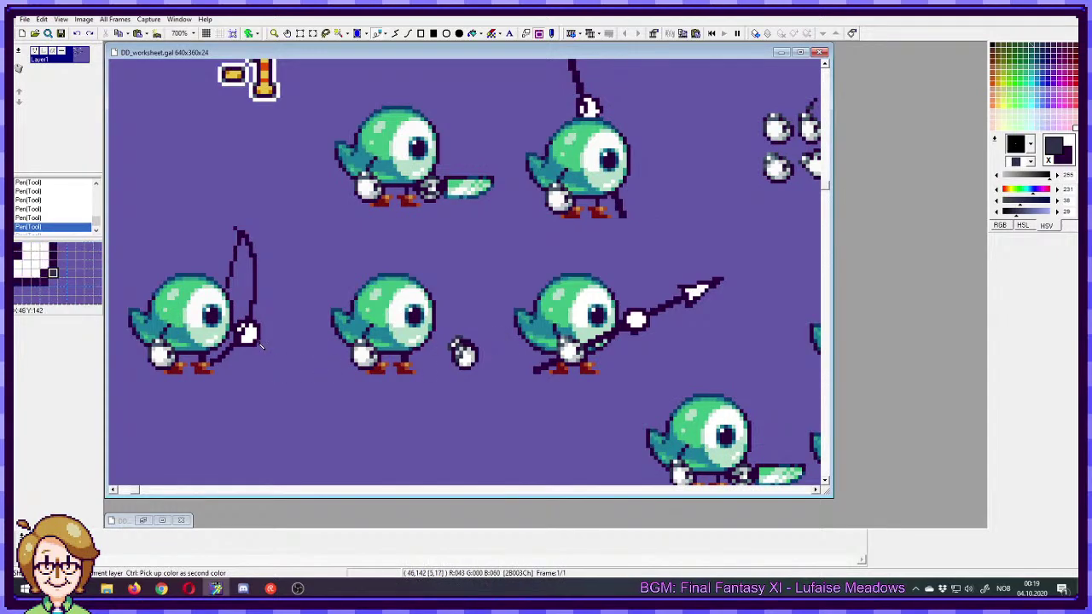
pyautogui.keyDown('ctrl'); pyautogui.click(460, 372); pyautogui.keyUp('ctrl')
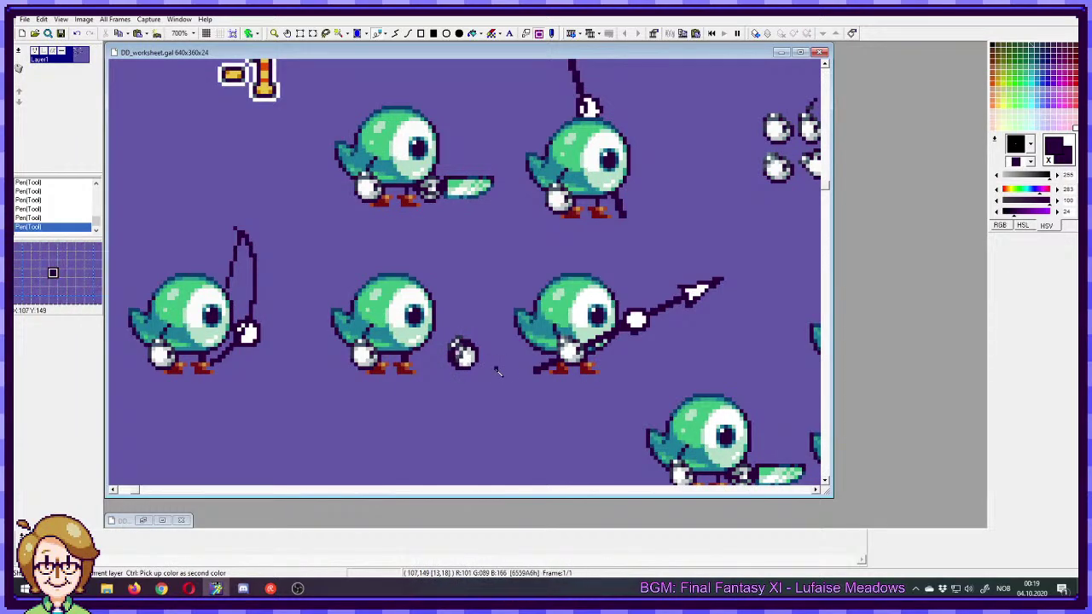
# - Try shifting the loose hand's fingertip outward and repainting the glove with white and dark grey-blue pixels
pyautogui.press('s')
pyautogui.moveTo(436, 327); pyautogui.dragTo(470, 373)
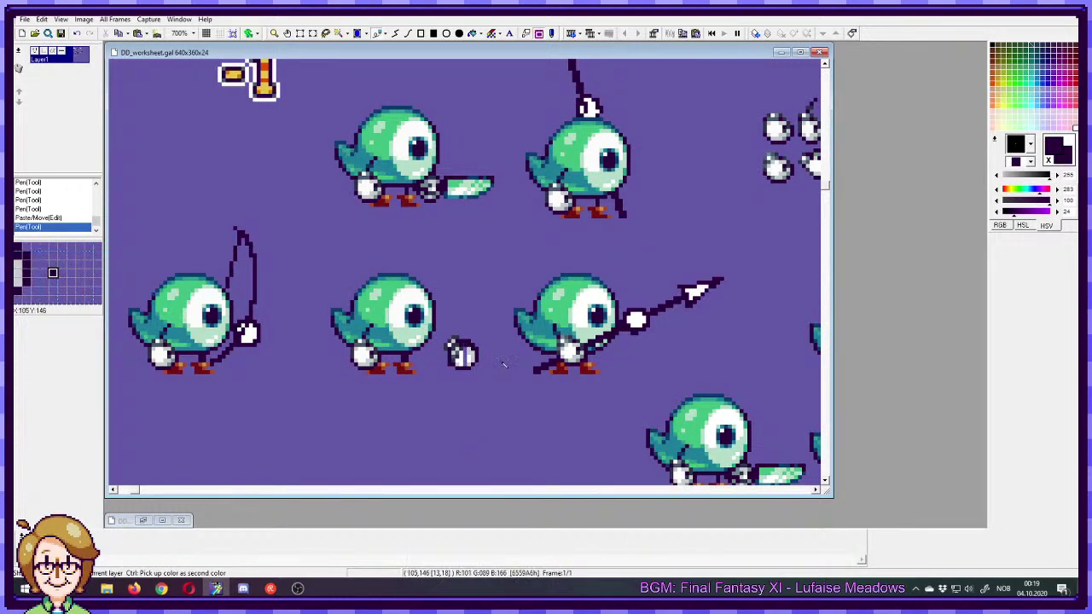
pyautogui.keyDown('ctrl'); pyautogui.click(454, 370); pyautogui.keyUp('ctrl')
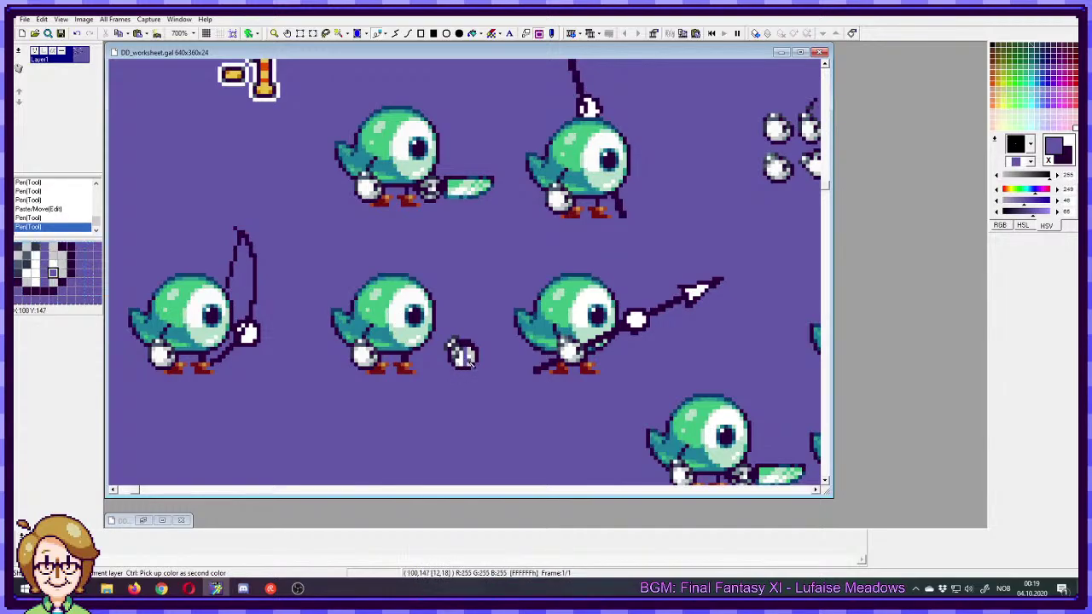
pyautogui.keyDown('ctrl'); pyautogui.click(468, 361); pyautogui.keyUp('ctrl')
pyautogui.rightClick(466, 357)
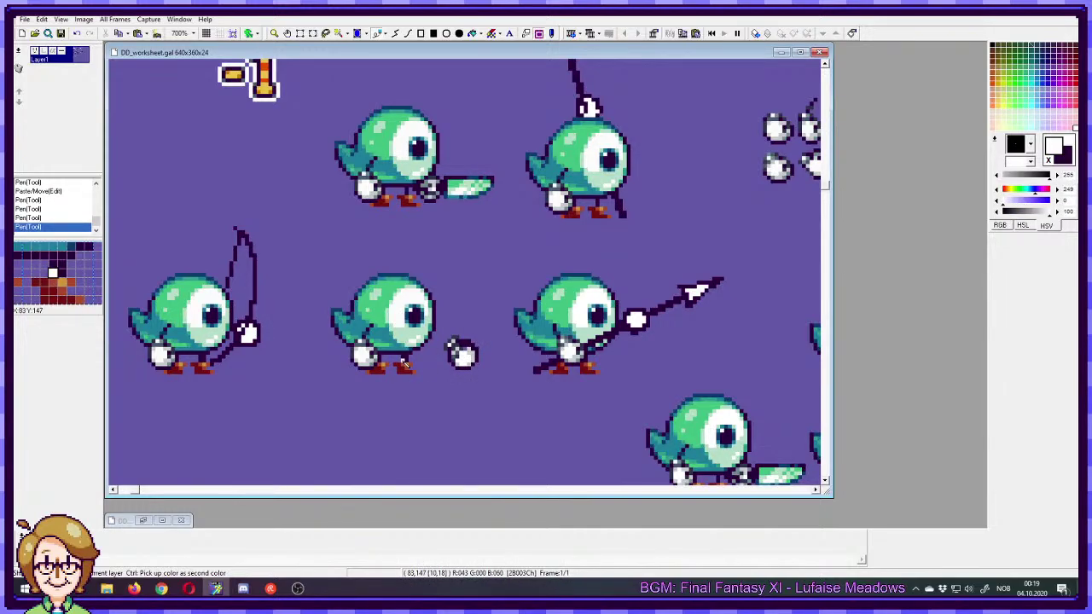
pyautogui.rightClick(467, 356)
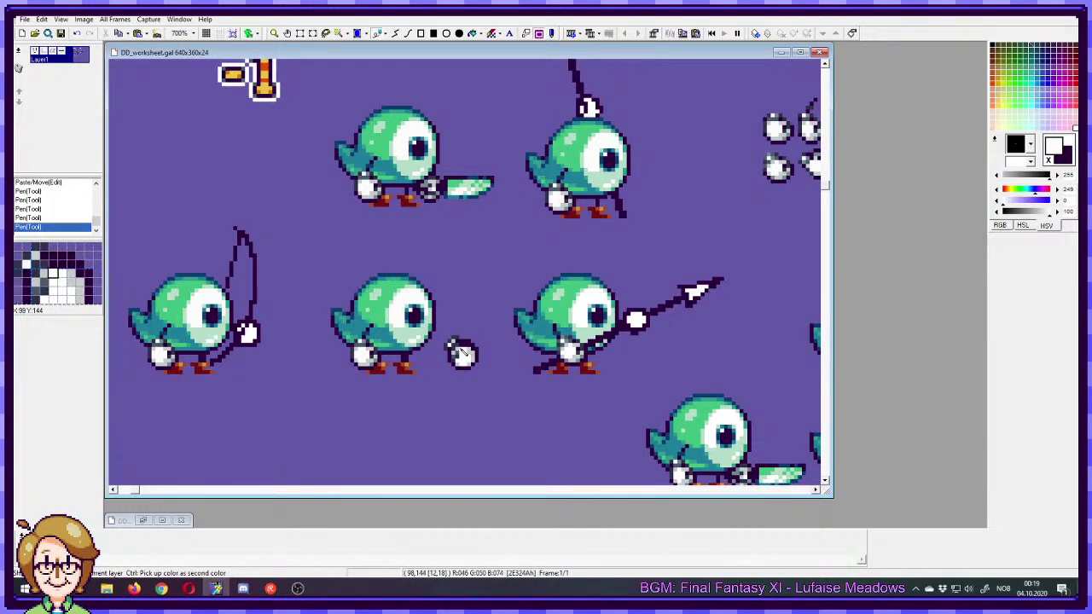
pyautogui.keyDown('ctrl'); pyautogui.click(461, 346); pyautogui.keyUp('ctrl')
pyautogui.rightClick(466, 351)
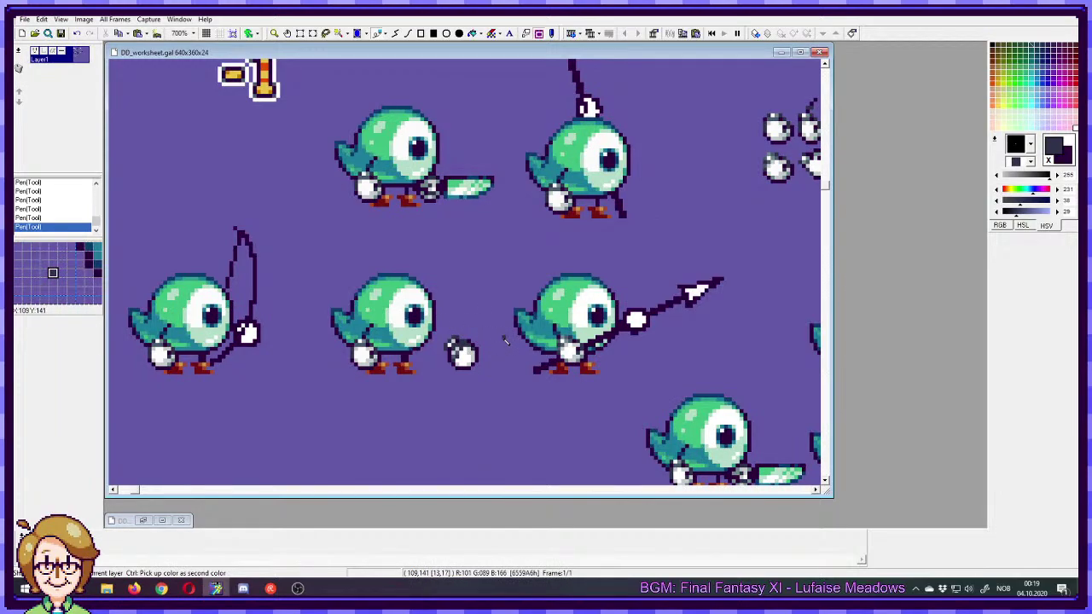
# - Undo the fingertip shift and repainting on the loose hand, restoring only the early outline stroke
pyautogui.hotkey('ctrl', 'z')
pyautogui.hotkey('ctrl', 'z')
pyautogui.hotkey('ctrl', 'z')
pyautogui.hotkey('ctrl', 'z')
pyautogui.hotkey('ctrl', 'z')
pyautogui.hotkey('ctrl', 'z')
pyautogui.hotkey('ctrl', 'z')
pyautogui.hotkey('ctrl', 'z')
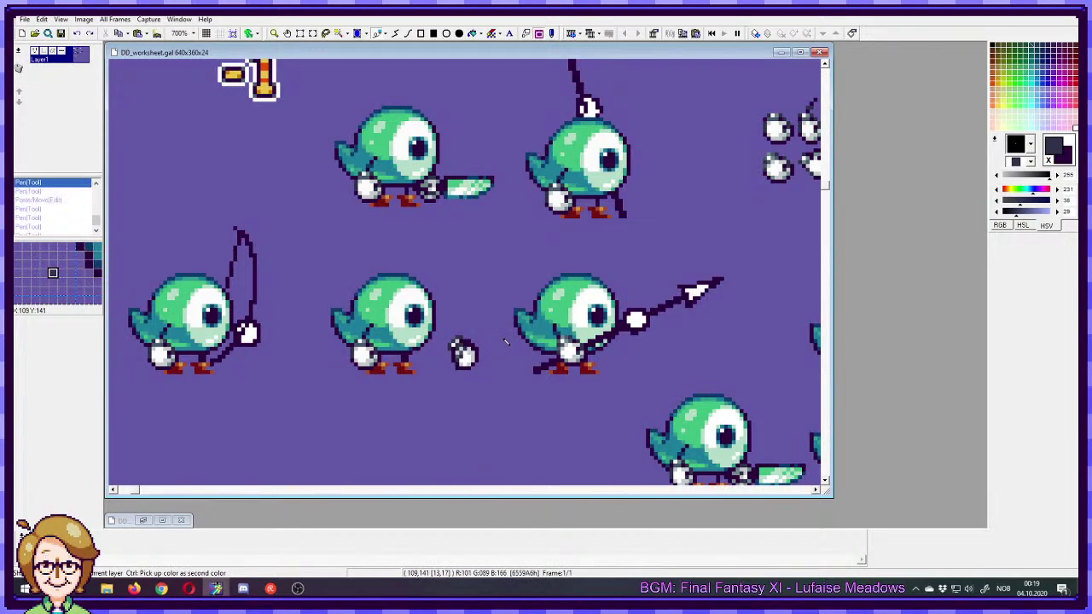
pyautogui.hotkey('ctrl', 'y')
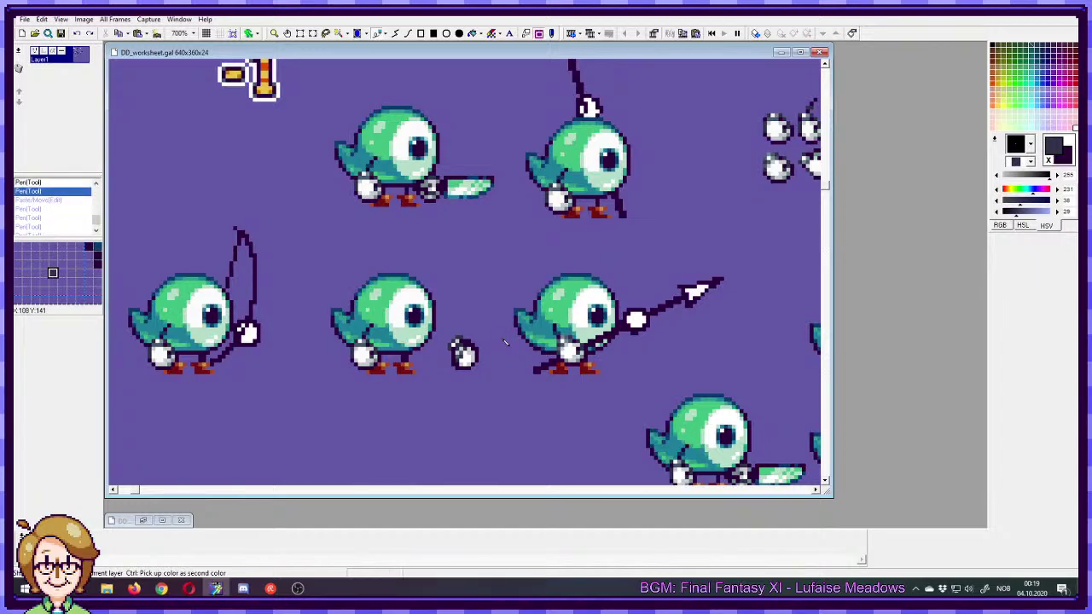
# - Examine the armed bird sprites and the separate hand and weapon parts to compare how the hands hold the knife, cleaver and bomb
pyautogui.moveTo(628, 429); pyautogui.dragTo(284, 274)
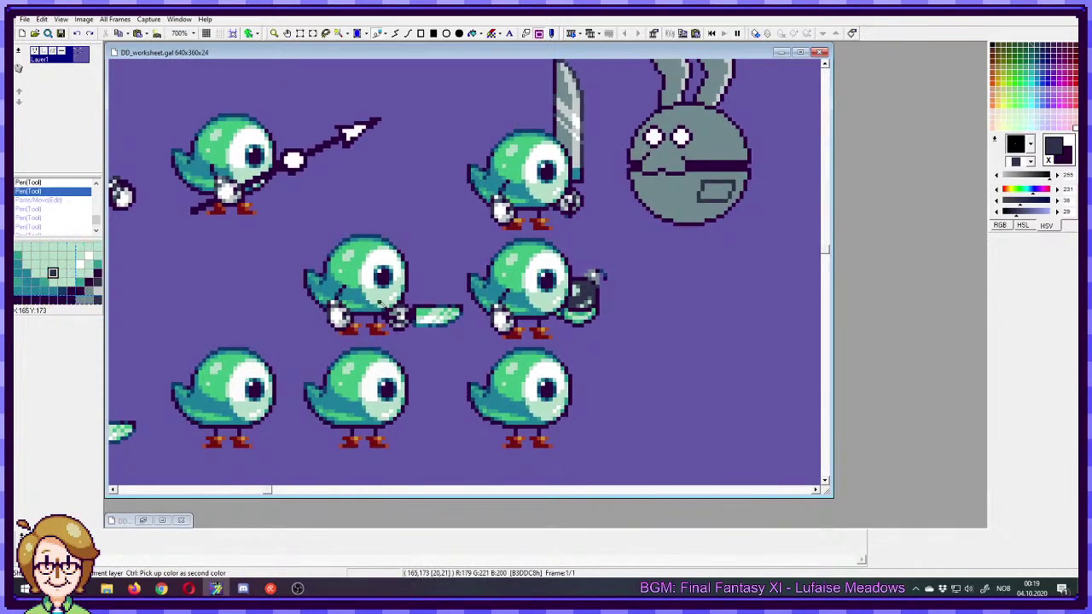
pyautogui.moveTo(281, 161); pyautogui.dragTo(452, 307)
pyautogui.scroll(3, 379, 328)
pyautogui.hscroll(5, 378, 328)
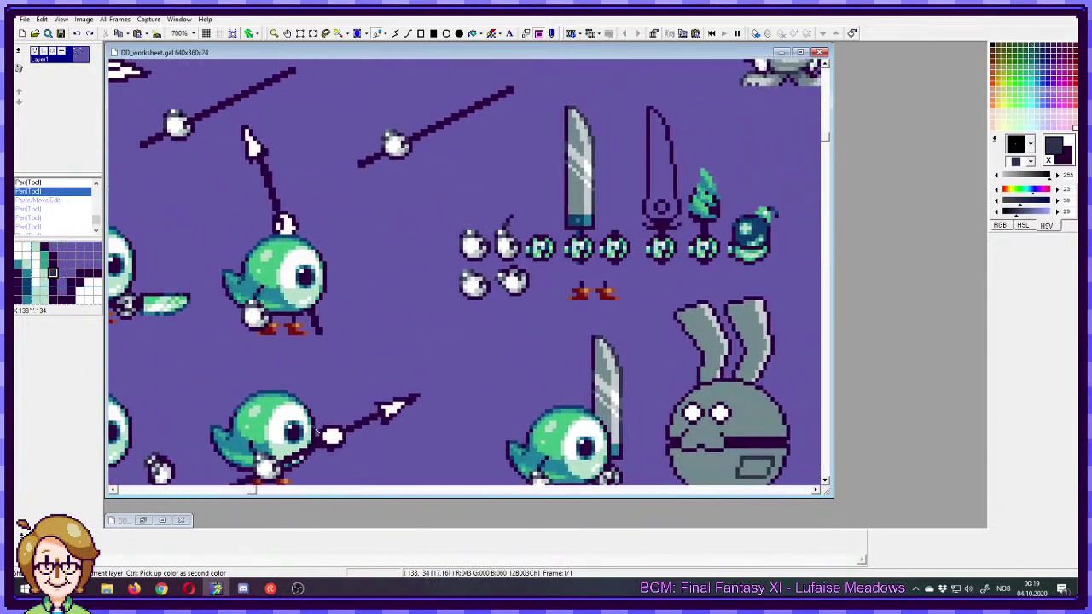
pyautogui.scroll(-3, 583, 304)
pyautogui.hscroll(-2, 584, 304)
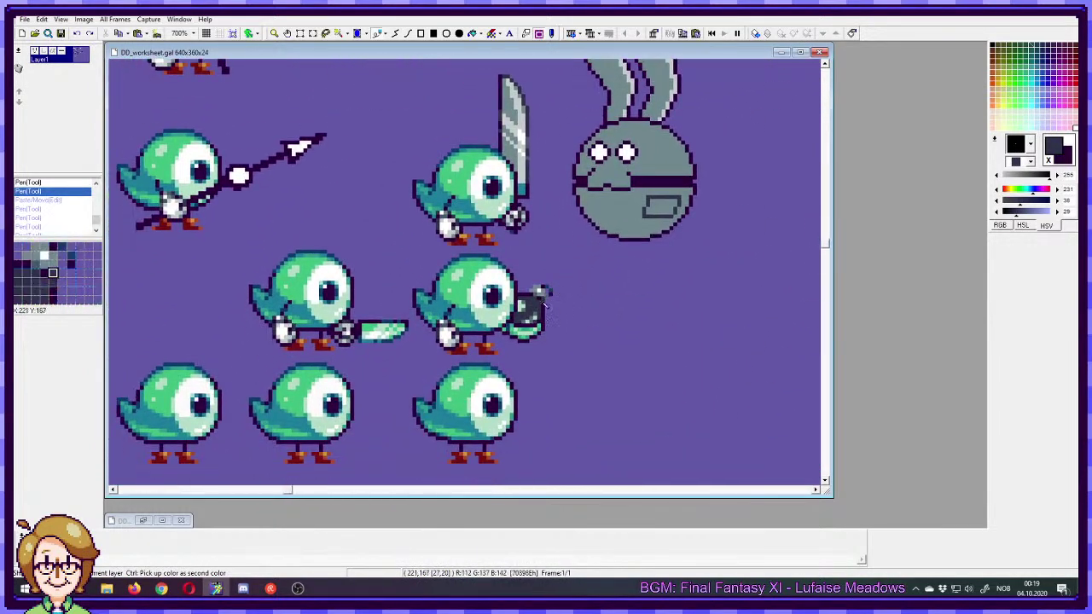
pyautogui.scroll(2, 583, 305)
pyautogui.hscroll(2, 584, 305)
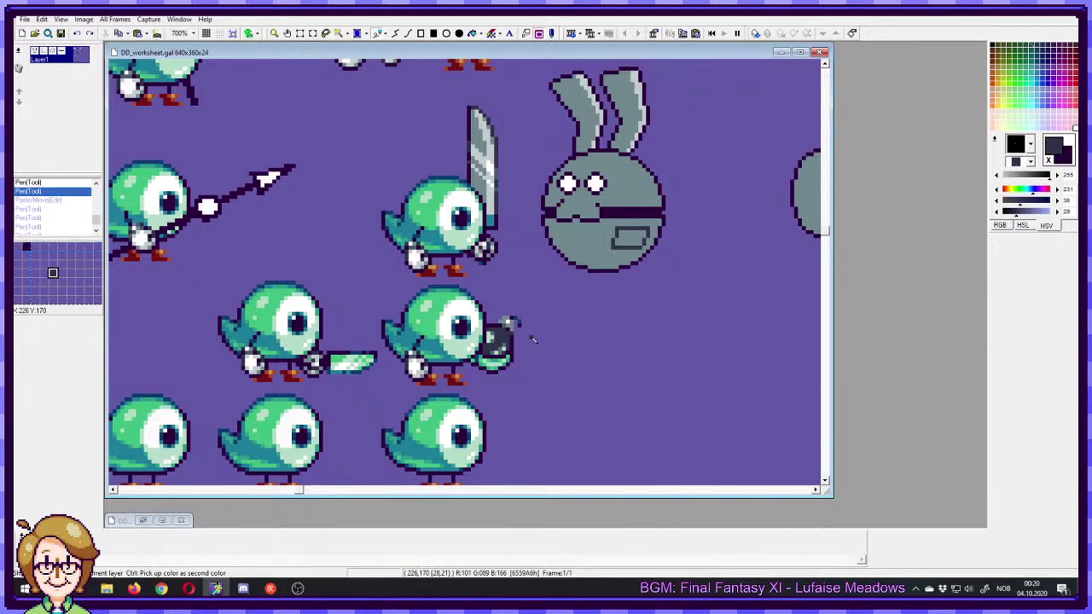
pyautogui.moveTo(288, 223); pyautogui.dragTo(475, 257)
pyautogui.moveTo(627, 254); pyautogui.dragTo(710, 267)
pyautogui.moveTo(674, 208); pyautogui.dragTo(445, 359)
pyautogui.moveTo(487, 289); pyautogui.dragTo(524, 319)
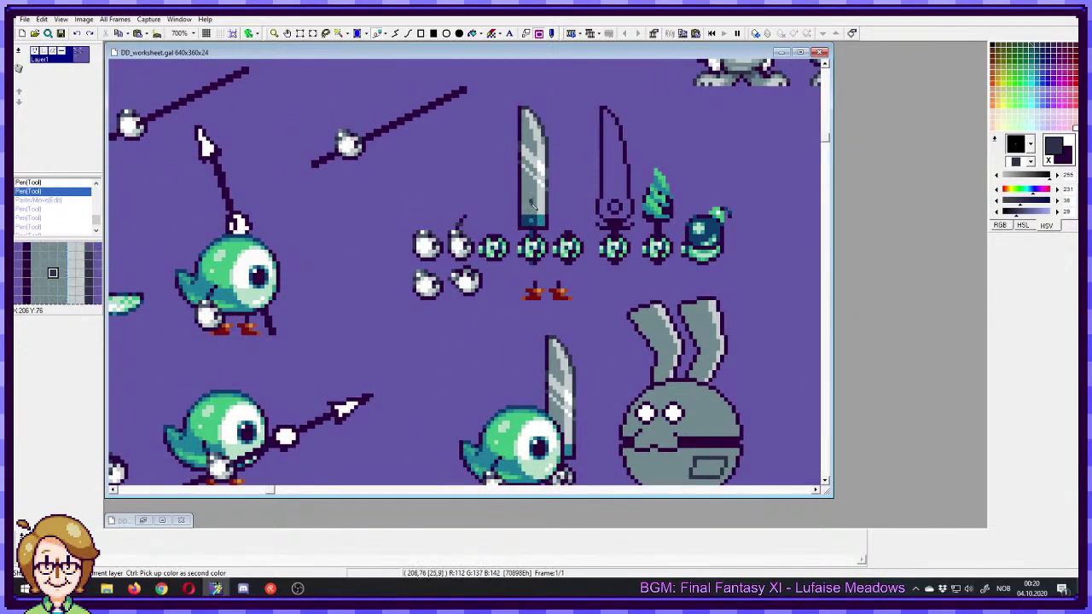
pyautogui.moveTo(571, 386); pyautogui.dragTo(514, 198)
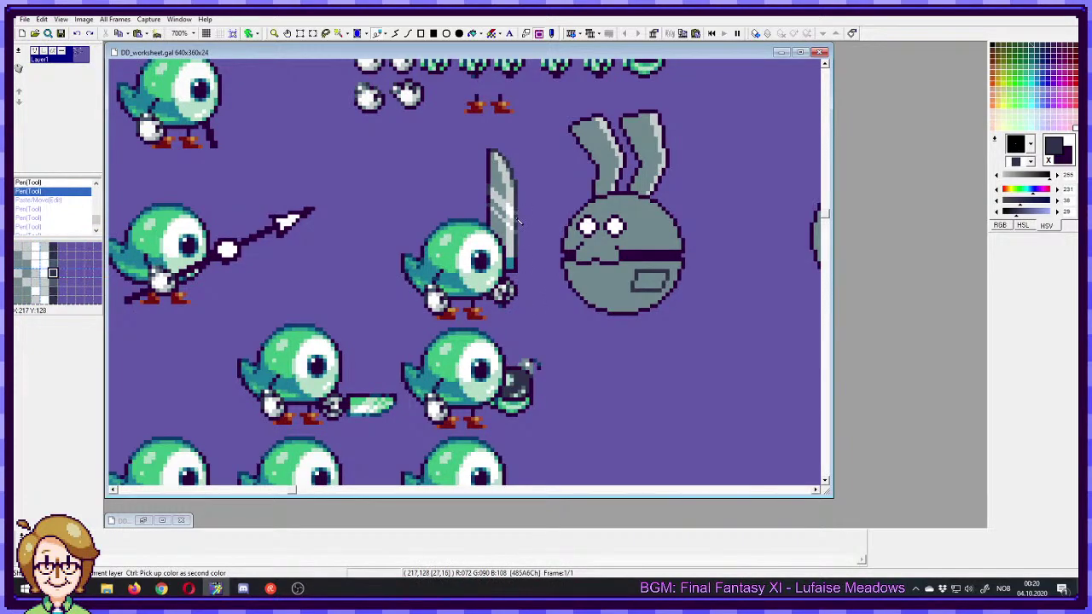
pyautogui.moveTo(529, 206); pyautogui.dragTo(505, 365)
pyautogui.moveTo(575, 239); pyautogui.dragTo(594, 304)
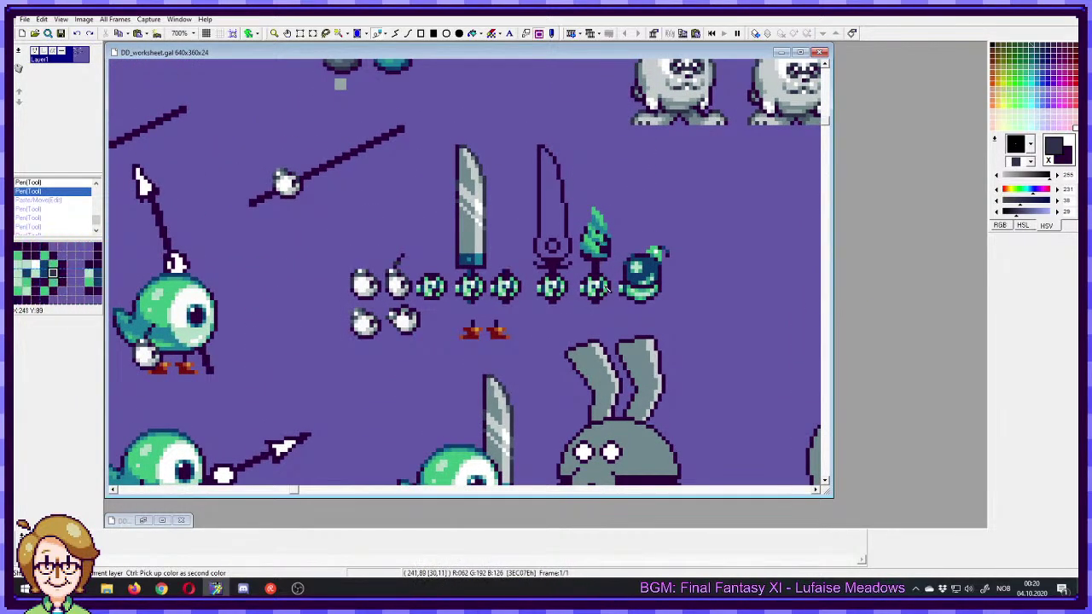
# - Shift the loose hand's fingertip slightly outward from the glove and redraw the joining outline in dark purple
pyautogui.moveTo(328, 307); pyautogui.dragTo(656, 210)
pyautogui.moveTo(455, 272); pyautogui.dragTo(573, 251)
pyautogui.moveTo(398, 298); pyautogui.dragTo(508, 237)
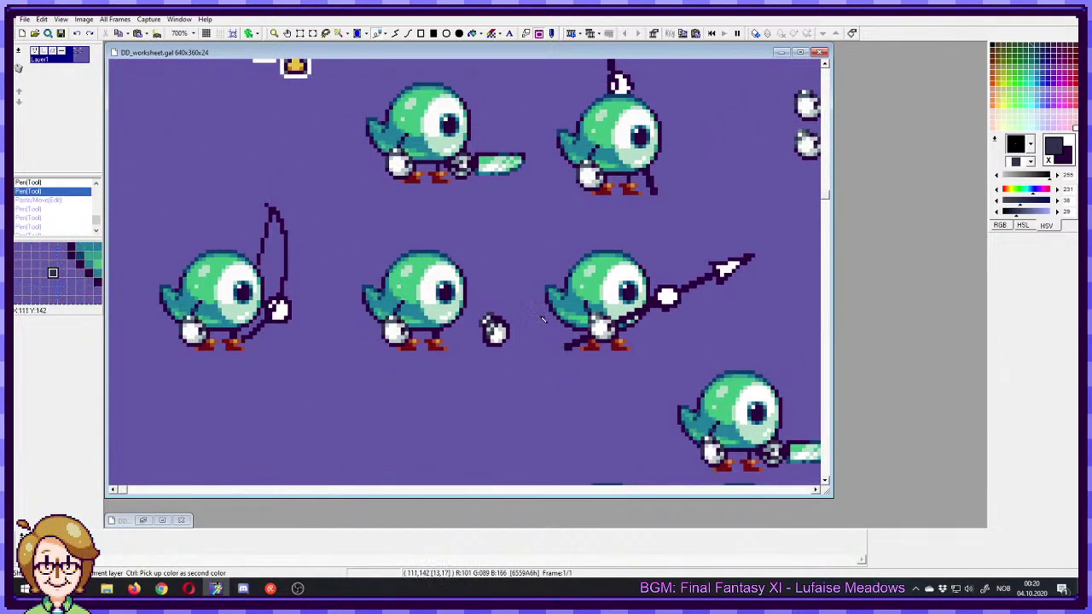
pyautogui.keyDown('ctrl'); pyautogui.click(490, 335); pyautogui.keyUp('ctrl')
pyautogui.press('s')
pyautogui.moveTo(475, 302)
pyautogui.mouseDown()
pyautogui.moveTo(493, 327)
pyautogui.moveTo(484, 320)
pyautogui.mouseUp()
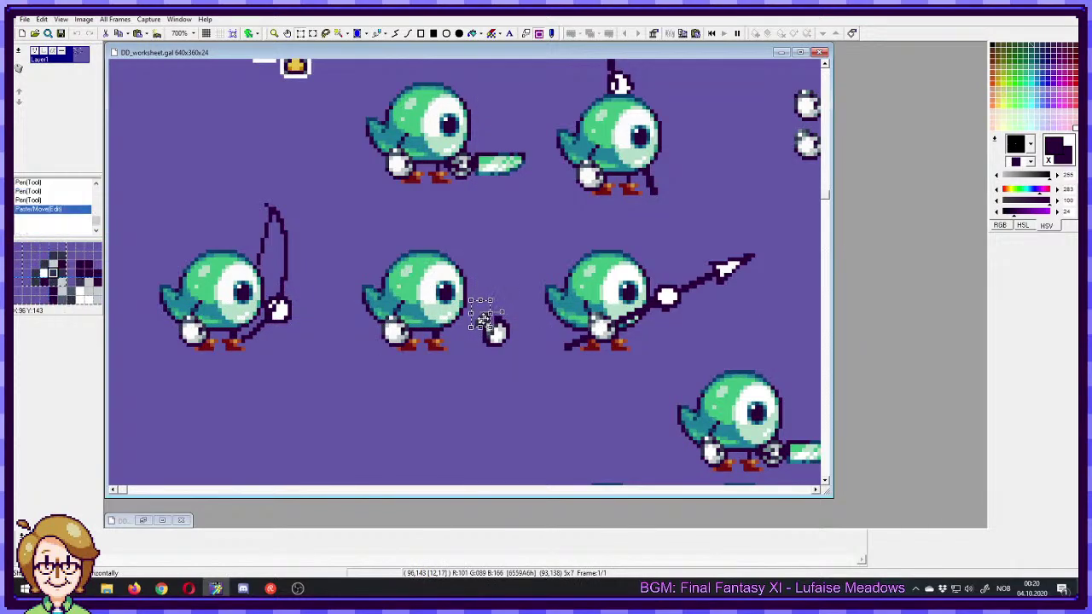
pyautogui.press('p')
pyautogui.rightClick(501, 322)
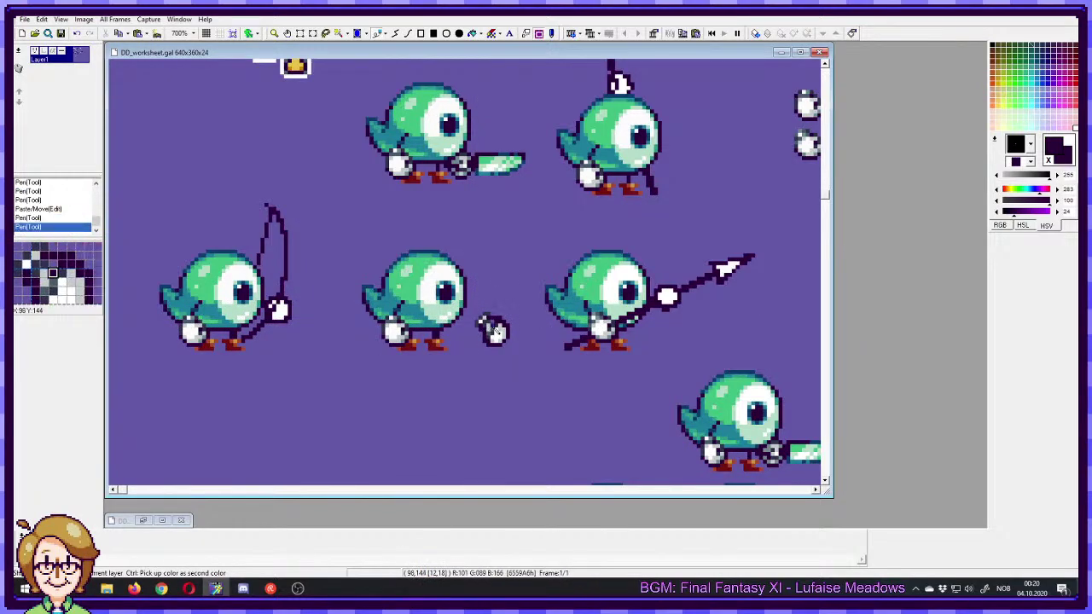
# - Shade the area between the loose hand's fingertip and palm with light grey and dark grey-blue pixels
pyautogui.click(492, 330)
pyautogui.rightClick(496, 330)
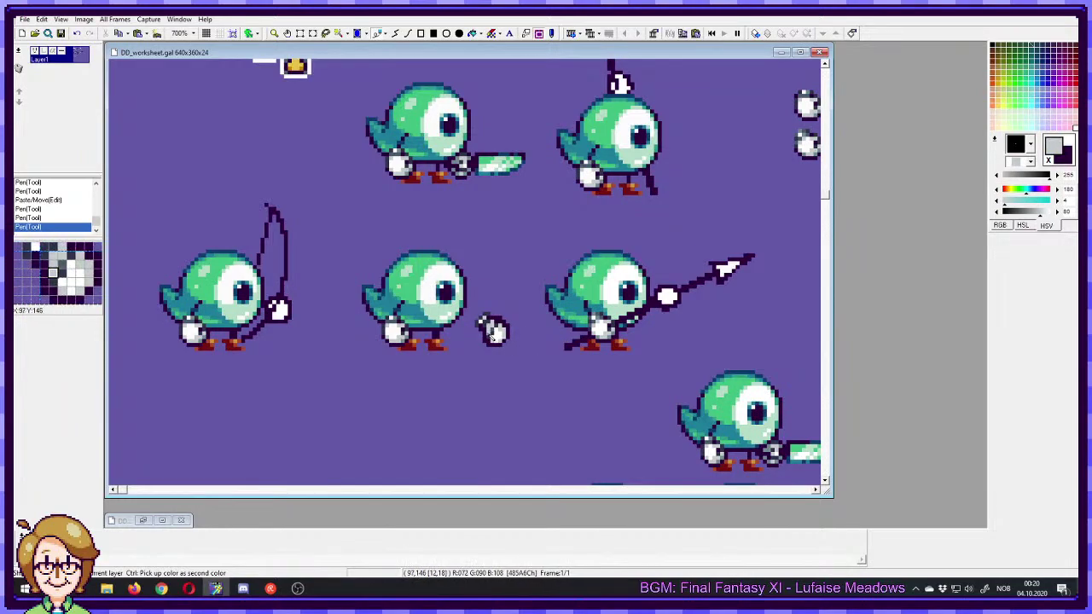
pyautogui.keyDown('ctrl'); pyautogui.click(486, 336); pyautogui.keyUp('ctrl')
pyautogui.rightClick(489, 331)
pyautogui.rightClick(487, 334)
pyautogui.click(489, 332)
pyautogui.rightClick(488, 327)
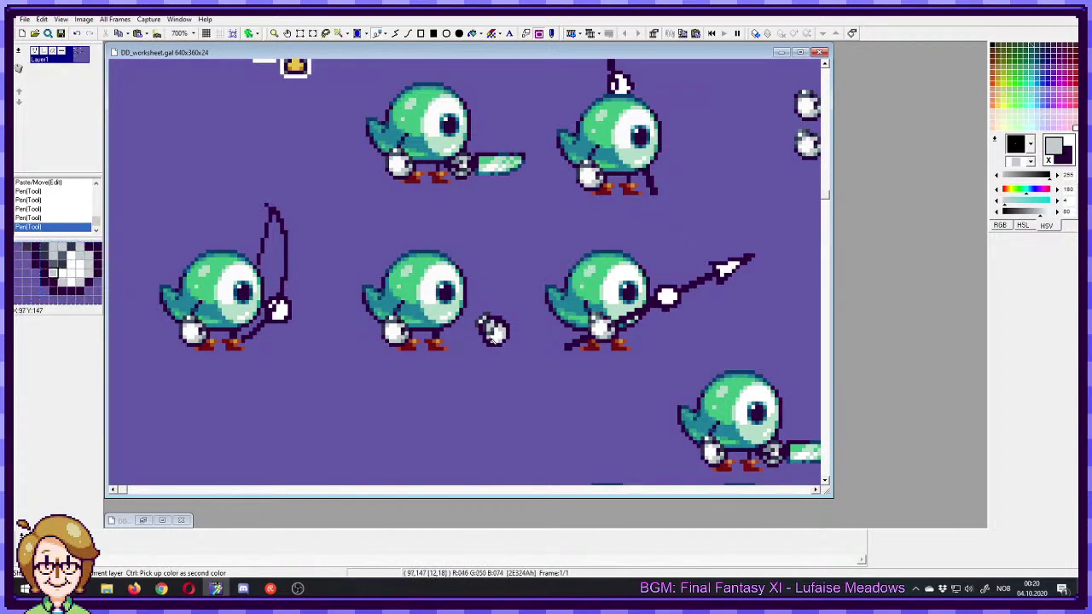
# - Try adding mid-grey from the grey shaded sphere and dark grey-blue to the loose hand, and undo the last background-colour touch-up
pyautogui.scroll(5, 457, 271)
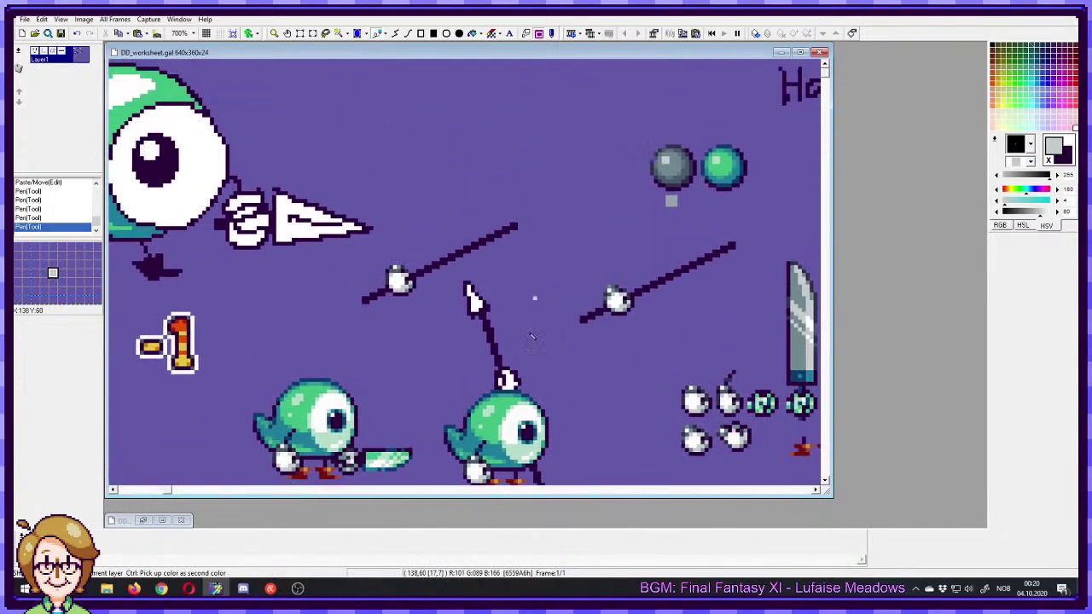
pyautogui.keyDown('ctrl'); pyautogui.click(671, 167); pyautogui.keyUp('ctrl')
pyautogui.scroll(-5, 443, 409)
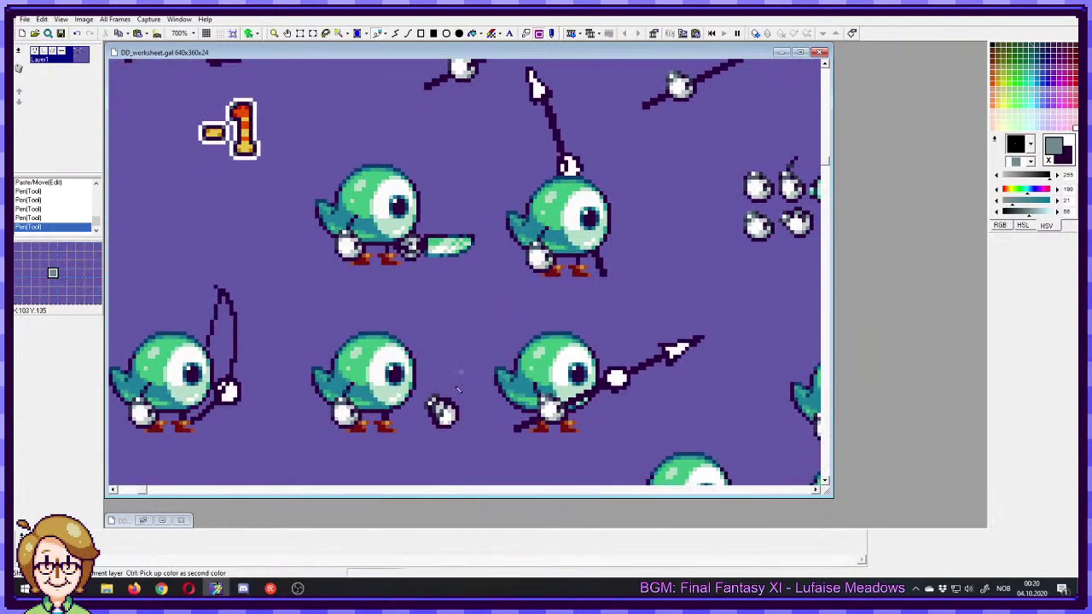
pyautogui.click(436, 406)
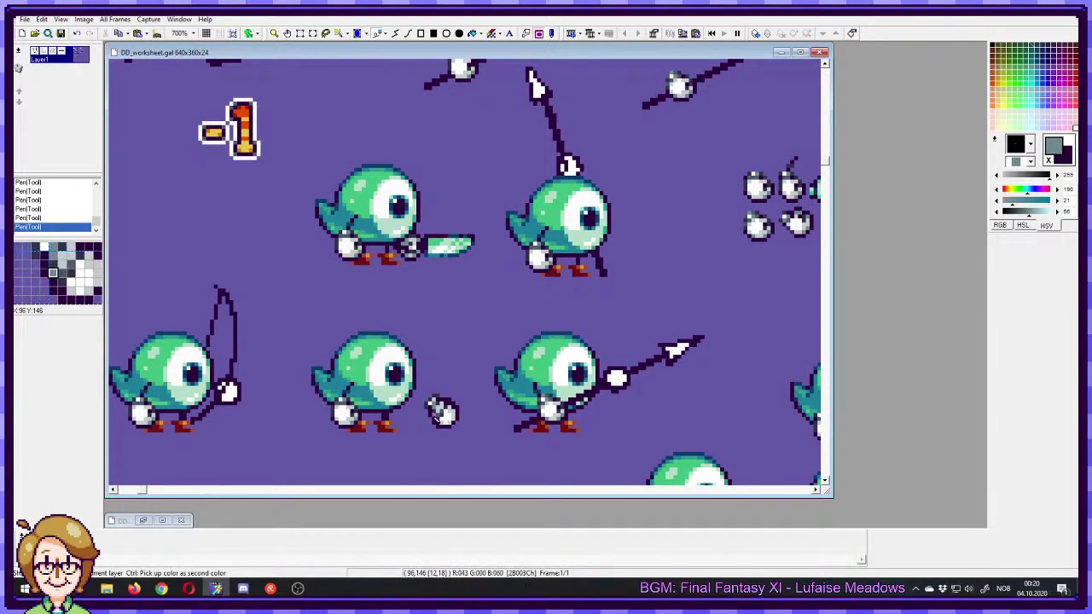
pyautogui.keyDown('ctrl'); pyautogui.click(435, 418); pyautogui.keyUp('ctrl')
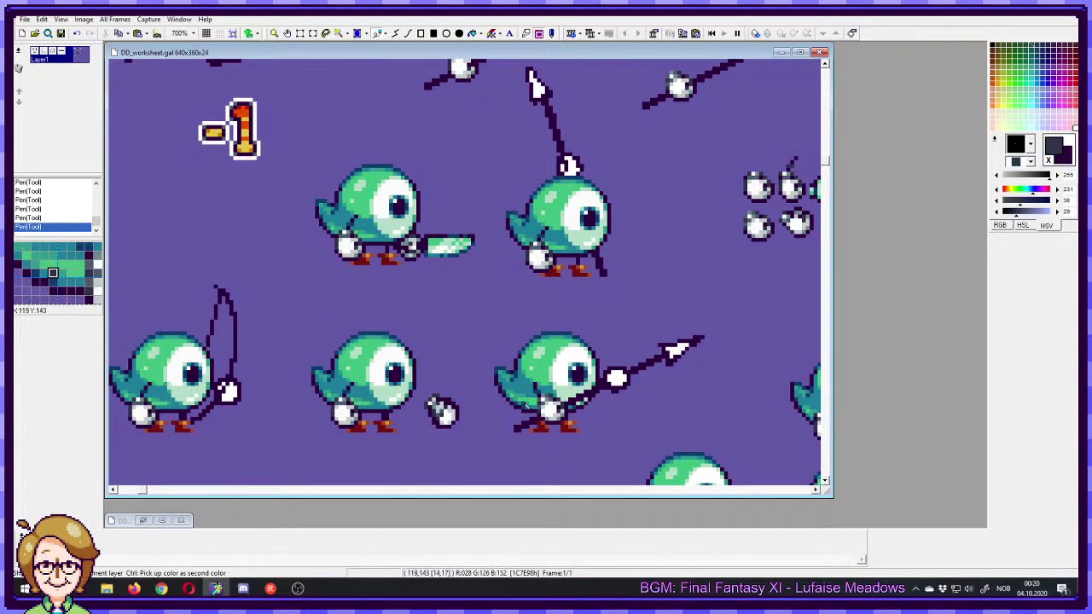
pyautogui.keyDown('ctrl'); pyautogui.click(461, 390); pyautogui.keyUp('ctrl')
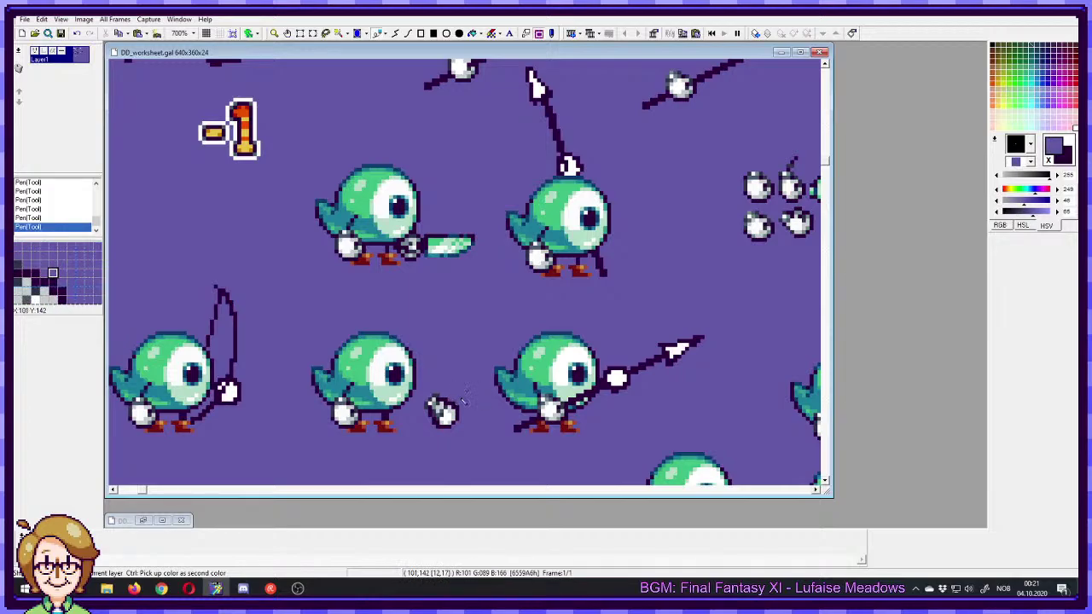
pyautogui.hotkey('ctrl', 'z')
# - Compare the loose hand with the hands on the spear, cleaver, knife and bomb bird sprites across the sheet
pyautogui.moveTo(507, 471); pyautogui.dragTo(320, 231)
pyautogui.moveTo(782, 353); pyautogui.dragTo(530, 331)
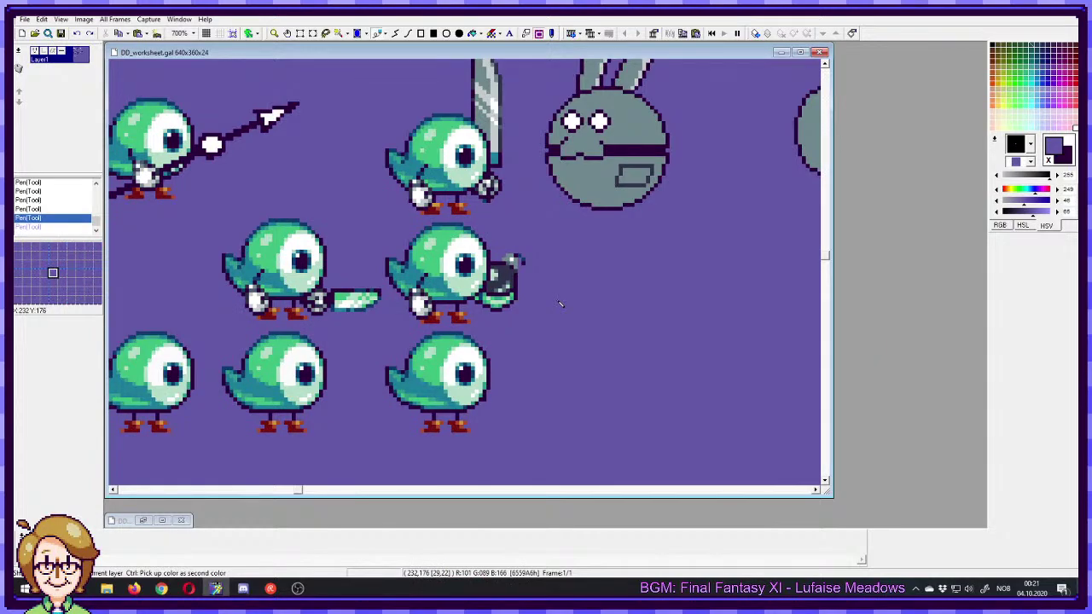
pyautogui.moveTo(177, 237); pyautogui.dragTo(466, 320)
pyautogui.moveTo(463, 168); pyautogui.dragTo(540, 331)
pyautogui.moveTo(520, 290)
pyautogui.mouseDown()
pyautogui.moveTo(574, 300)
pyautogui.moveTo(524, 311)
pyautogui.mouseUp()
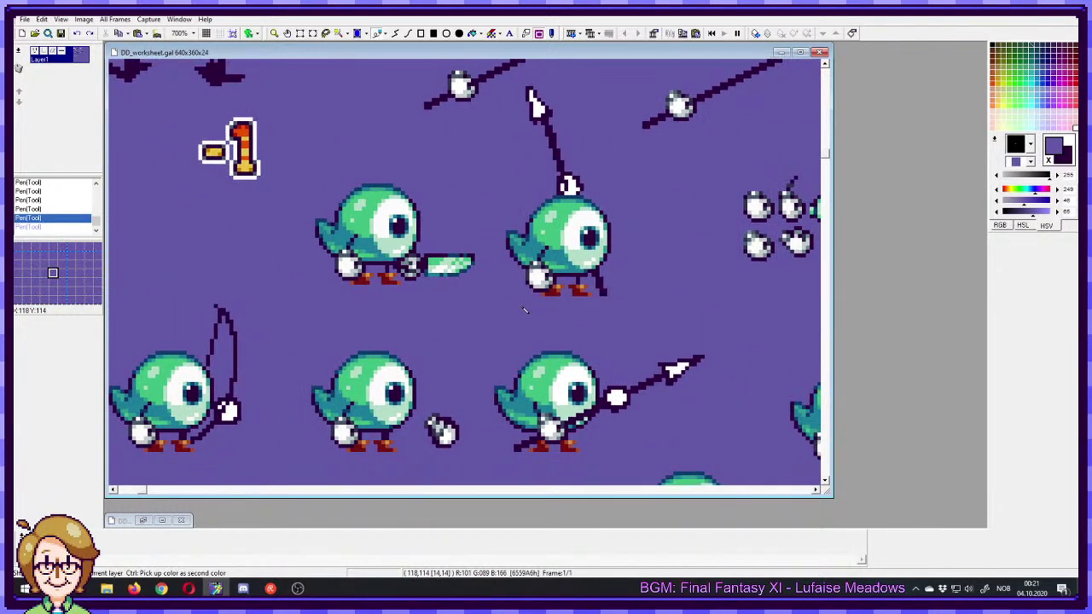
pyautogui.hscroll(2, 537, 312)
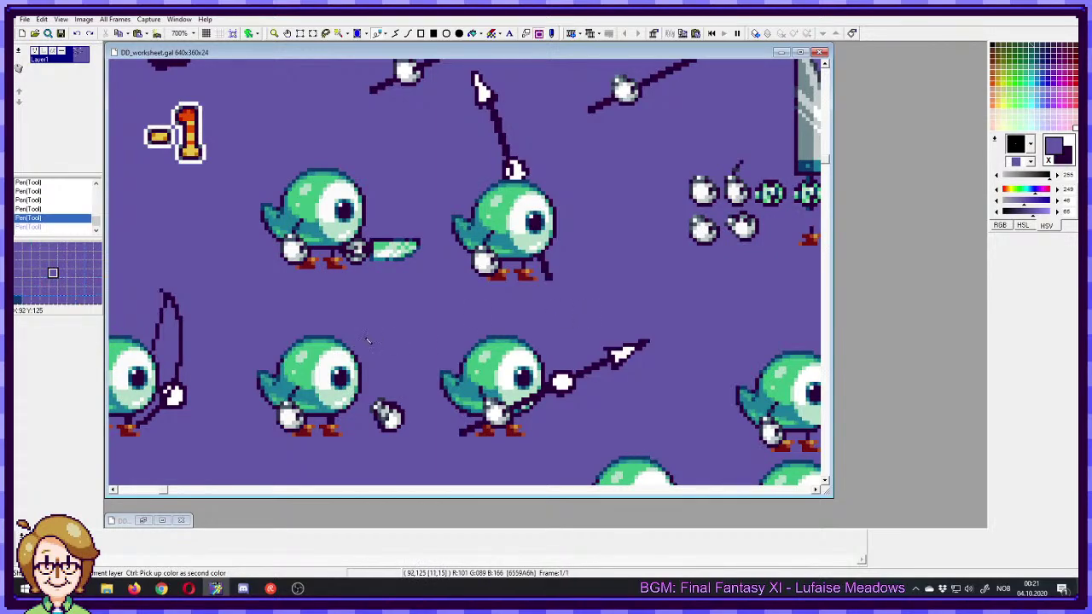
pyautogui.moveTo(373, 355); pyautogui.dragTo(459, 288)
pyautogui.scroll(-1, 458, 288)
pyautogui.hscroll(-1, 458, 288)
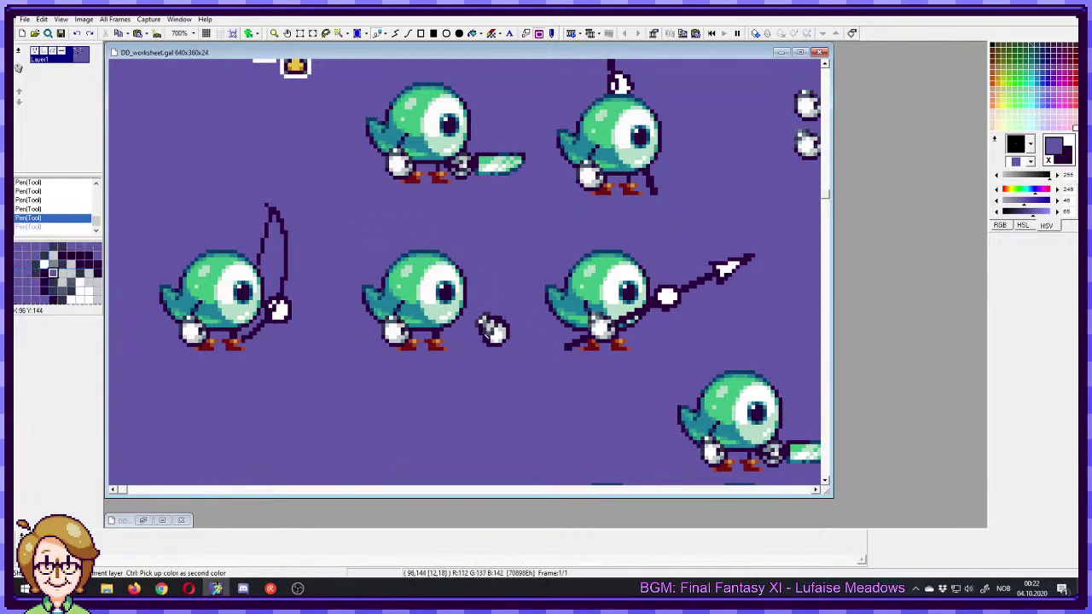
# - Undo the most recent shading strokes on the loose hand
pyautogui.hotkey('ctrl', 'z')
pyautogui.hotkey('ctrl', 'z')
pyautogui.hotkey('ctrl', 'z')
pyautogui.hotkey('ctrl', 'z')
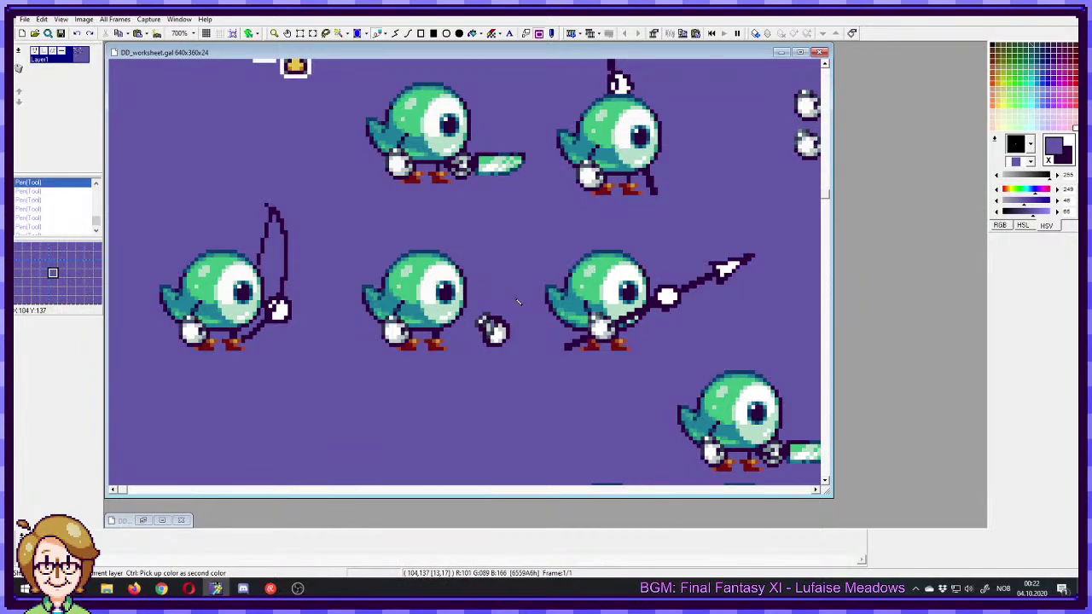
pyautogui.hotkey('ctrl', 'z')
pyautogui.hotkey('ctrl', 'z')
# - Move the loose hand onto the hand of the bird holding the outlined curved blade
pyautogui.press('s')
pyautogui.moveTo(521, 298); pyautogui.dragTo(475, 353)
pyautogui.moveTo(496, 334); pyautogui.dragTo(278, 312)
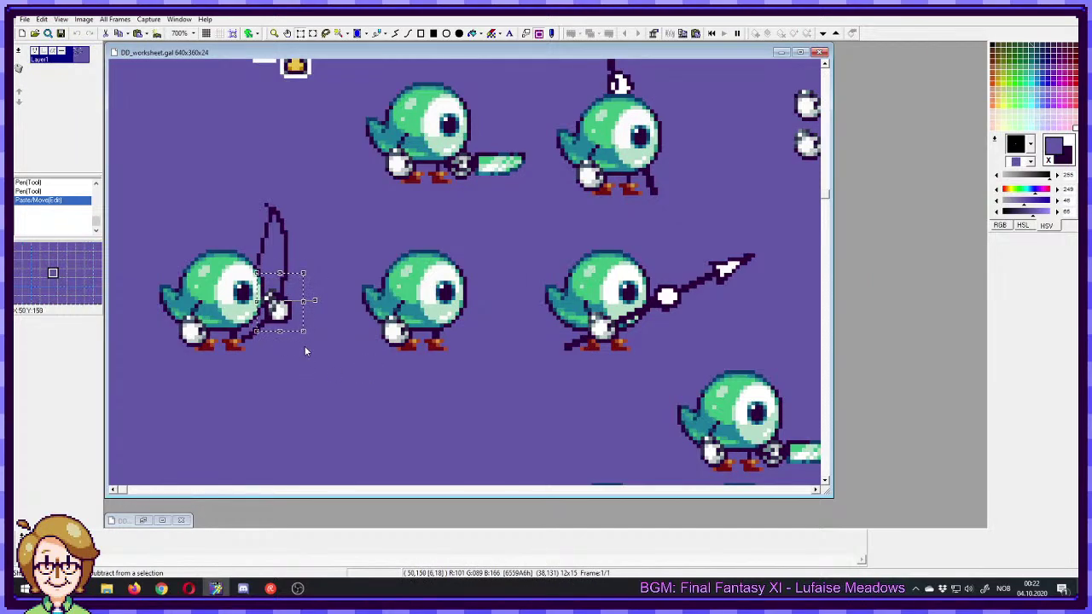
# - Undo the loose hand's last move and draw dark purple outline pixels for a finger on its upper-left side
pyautogui.hotkey('ctrl', 'z')
pyautogui.click(493, 314)
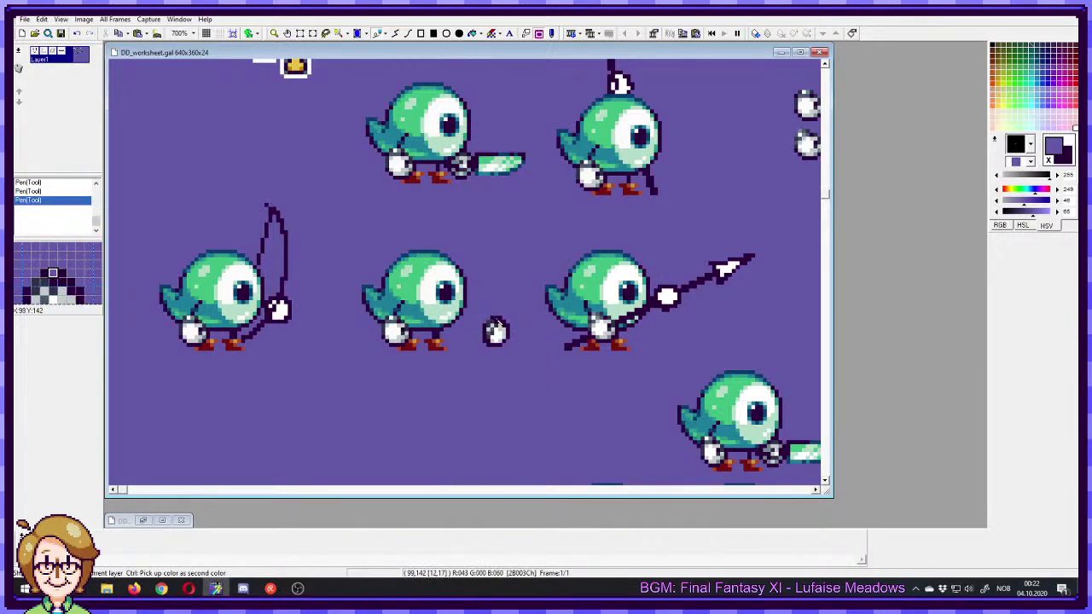
pyautogui.keyDown('ctrl'); pyautogui.click(493, 324); pyautogui.keyUp('ctrl')
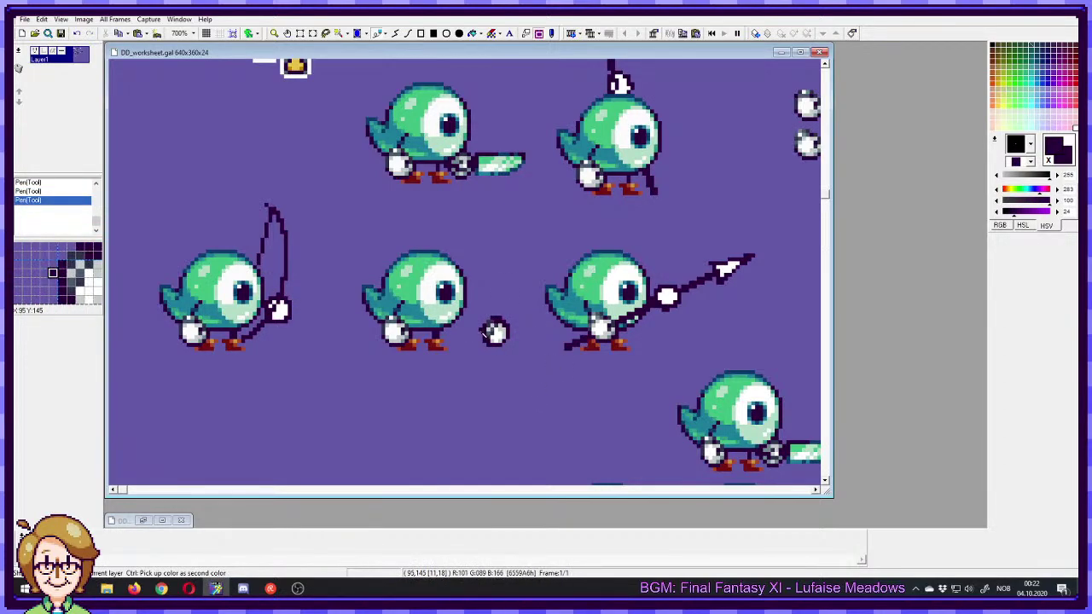
pyautogui.click(482, 331)
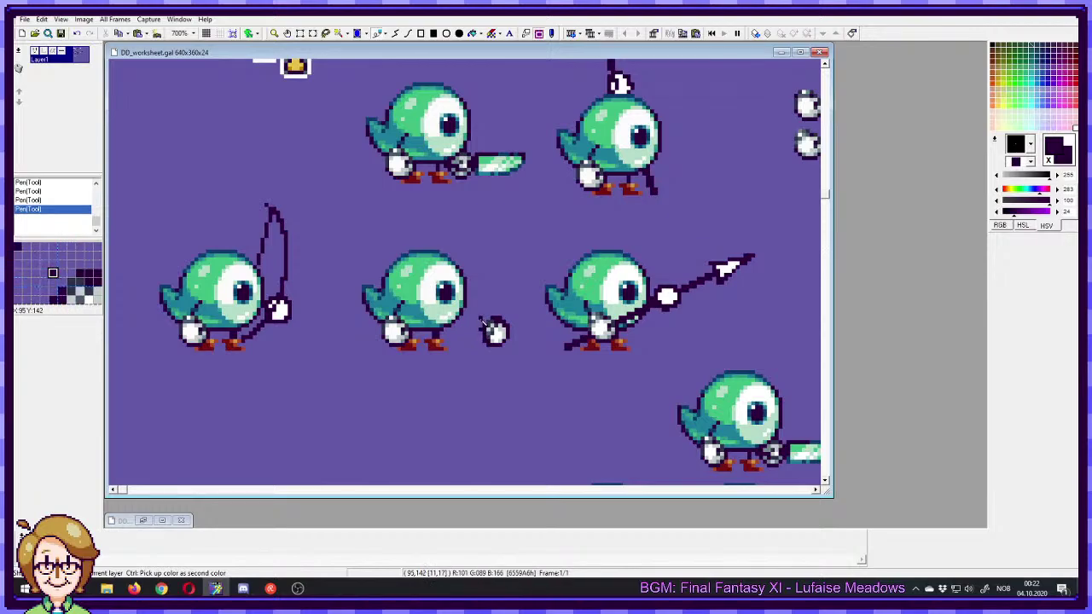
pyautogui.click(480, 321)
pyautogui.click(478, 325)
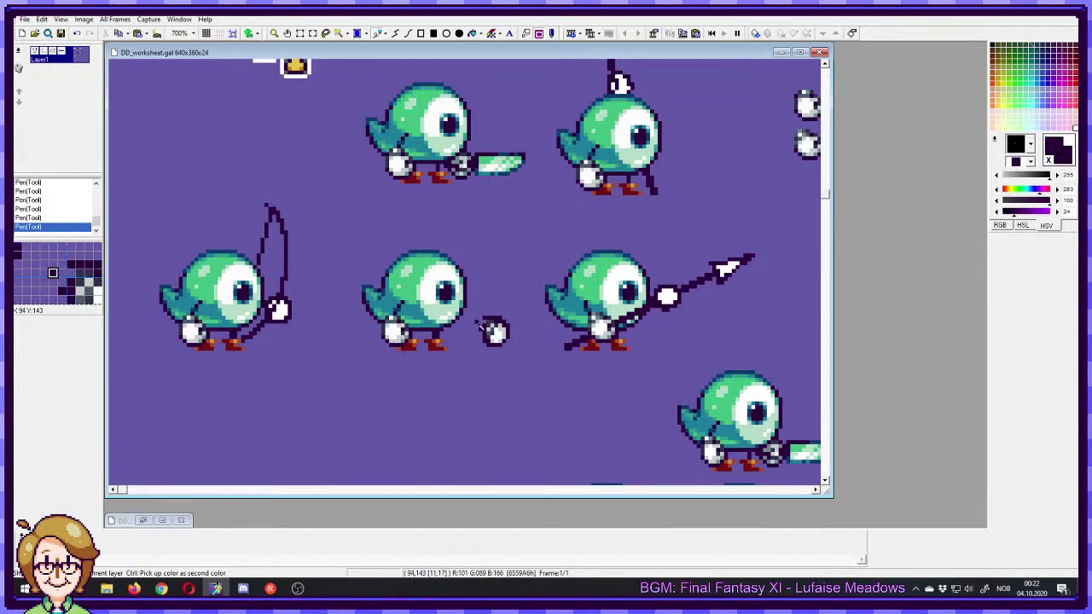
# - Fill the loose hand's new finger with light grey and touch up the hand's right edge with background purple
pyautogui.keyDown('ctrl'); pyautogui.click(483, 326); pyautogui.keyUp('ctrl')
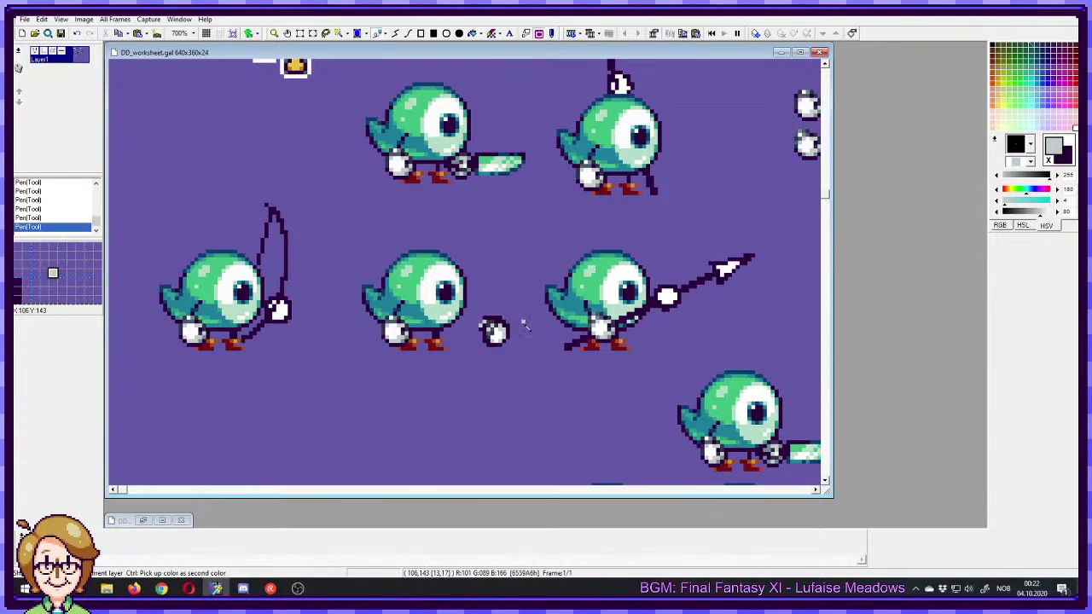
pyautogui.keyDown('ctrl'); pyautogui.click(503, 327); pyautogui.keyUp('ctrl')
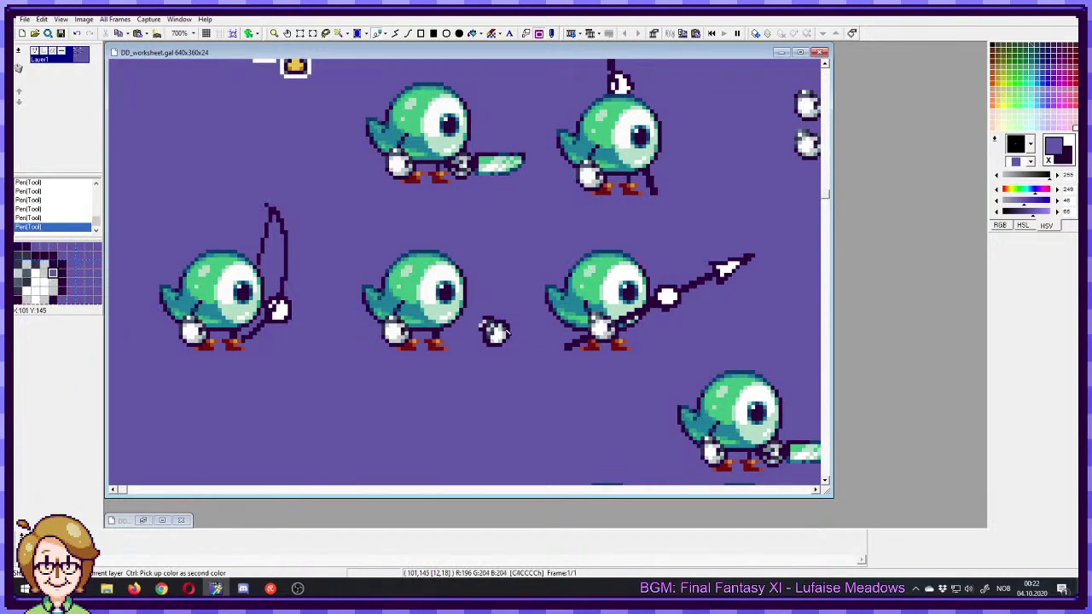
pyautogui.keyDown('ctrl'); pyautogui.click(499, 328); pyautogui.keyUp('ctrl')
pyautogui.hotkey('ctrl', 'z')
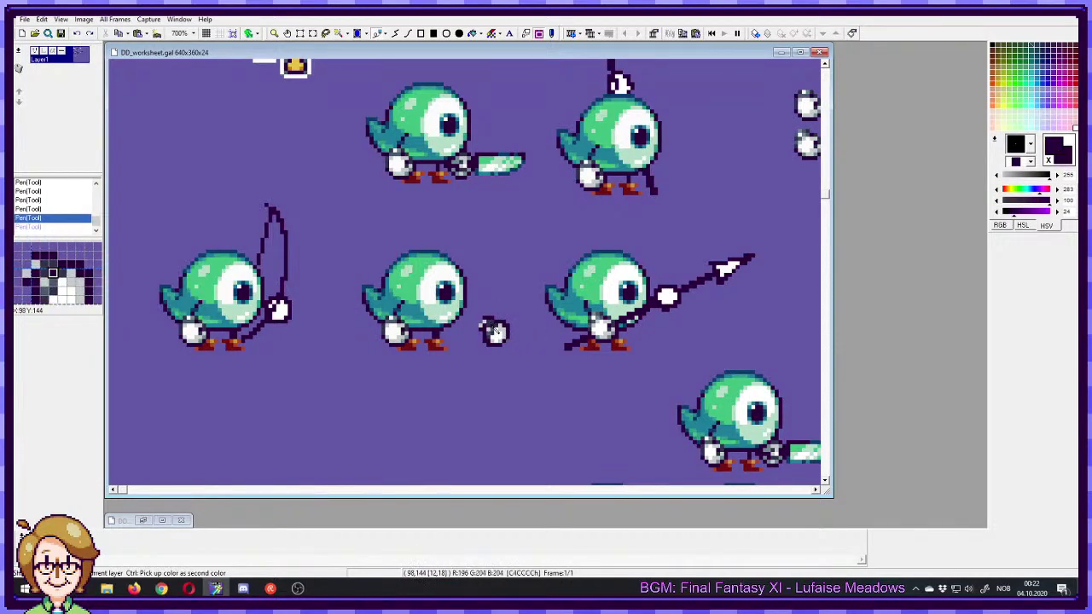
pyautogui.keyDown('ctrl'); pyautogui.click(495, 331); pyautogui.keyUp('ctrl')
pyautogui.hotkey('ctrl', 'y')
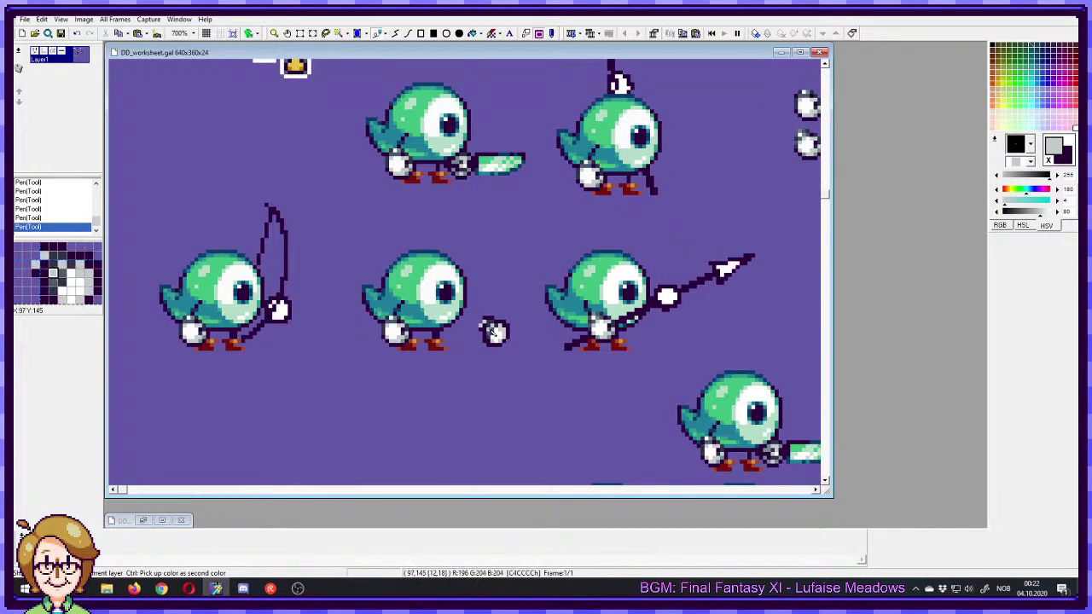
# - Retouch the loose hand's outline and finger shading using dark grey-blue, background purple, dark purple and light grey sampled from the sprite
pyautogui.keyDown('ctrl'); pyautogui.click(491, 343); pyautogui.keyUp('ctrl')
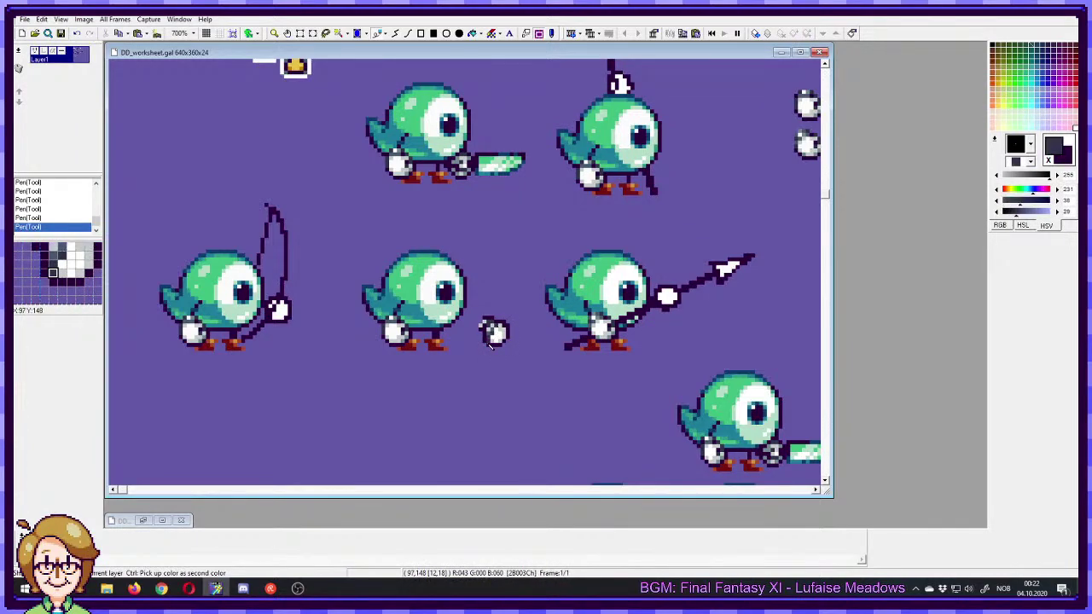
pyautogui.keyDown('ctrl'); pyautogui.click(490, 352); pyautogui.keyUp('ctrl')
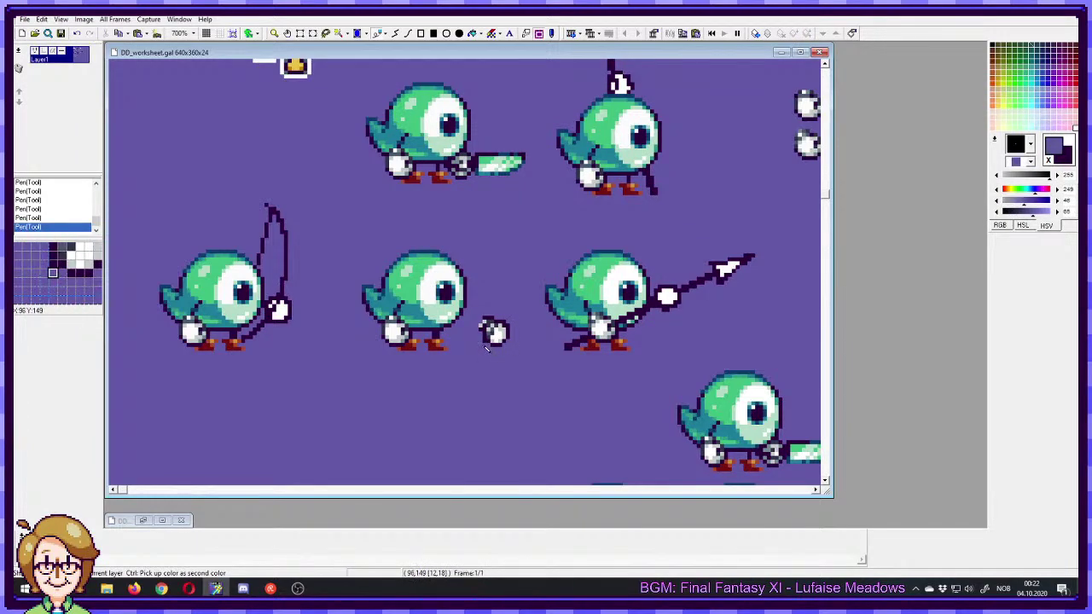
pyautogui.keyDown('ctrl'); pyautogui.click(499, 344); pyautogui.keyUp('ctrl')
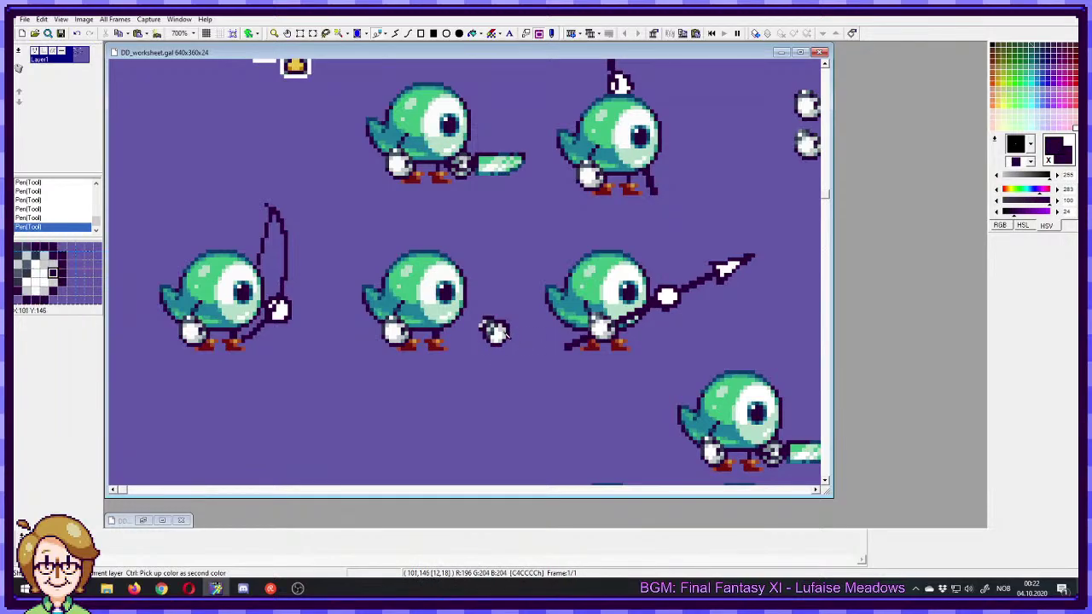
pyautogui.keyDown('ctrl'); pyautogui.click(500, 330); pyautogui.keyUp('ctrl')
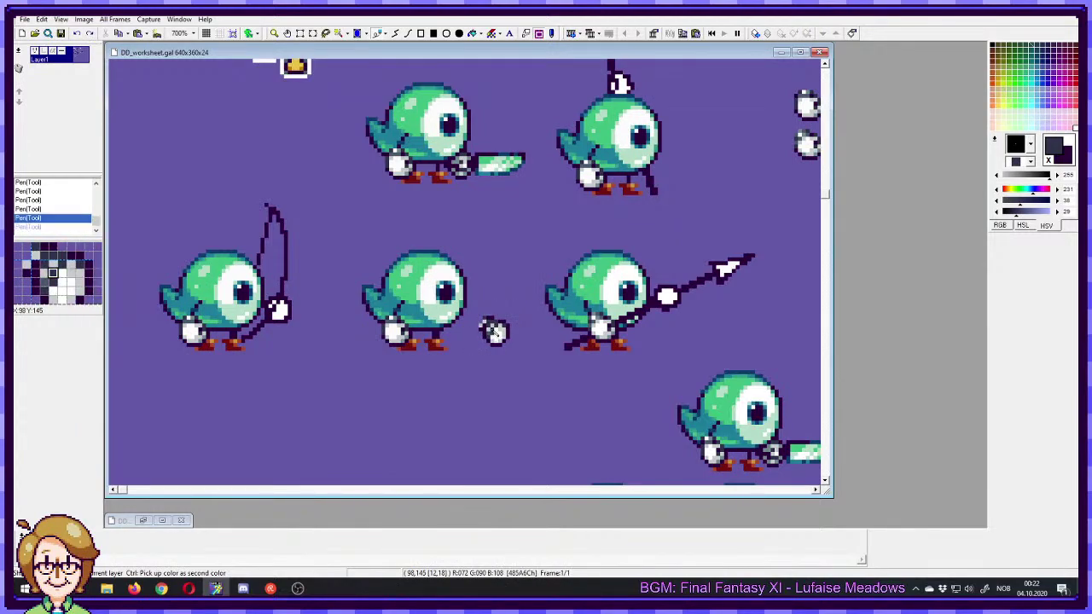
pyautogui.keyDown('ctrl'); pyautogui.click(495, 332); pyautogui.keyUp('ctrl')
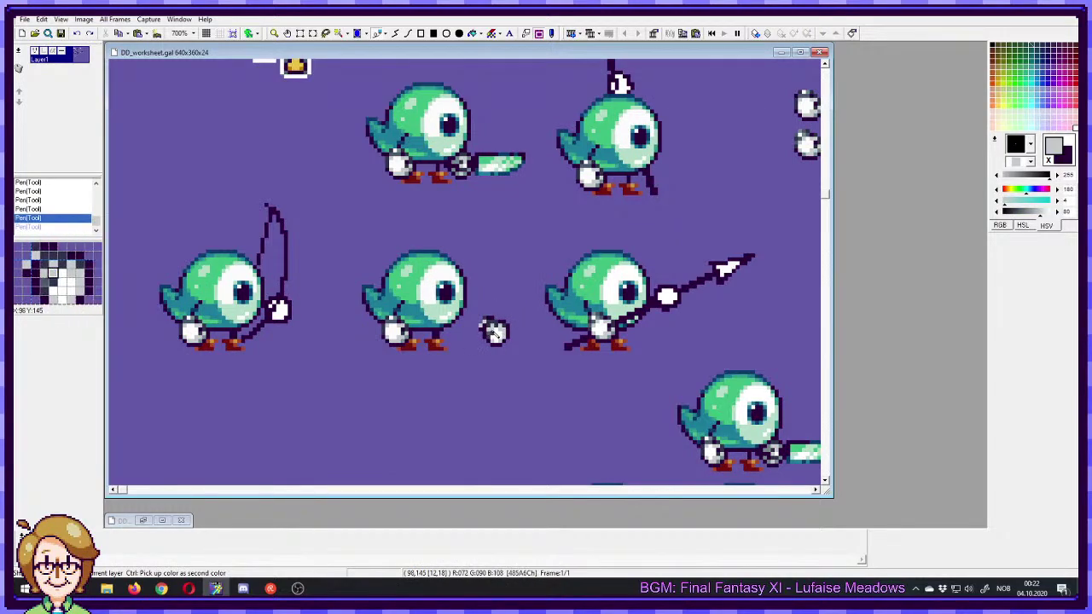
pyautogui.rightClick(488, 331)
pyautogui.click(483, 329)
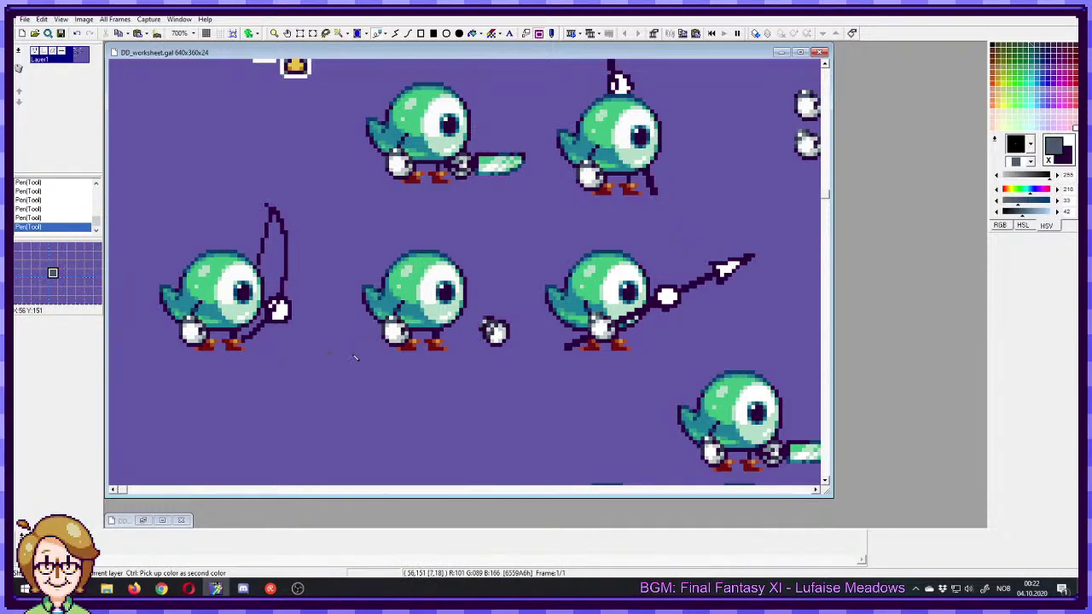
# - Undo the last shading stroke, shift the loose hand slightly down and left, and add a dark grey-blue pixel to it
pyautogui.hotkey('ctrl', 'z')
pyautogui.moveTo(476, 314); pyautogui.dragTo(496, 338)
pyautogui.click(521, 361)
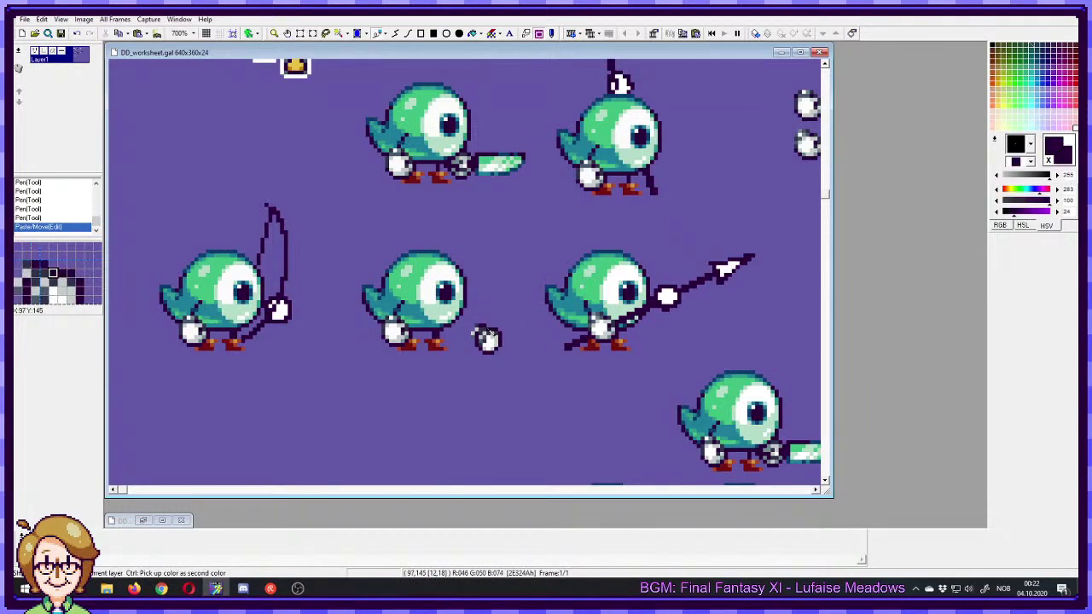
pyautogui.click(483, 332)
# - Try the loose hand over the hand of the bird holding the outlined curved blade, and undo the move
pyautogui.press('s')
pyautogui.moveTo(509, 317); pyautogui.dragTo(278, 309)
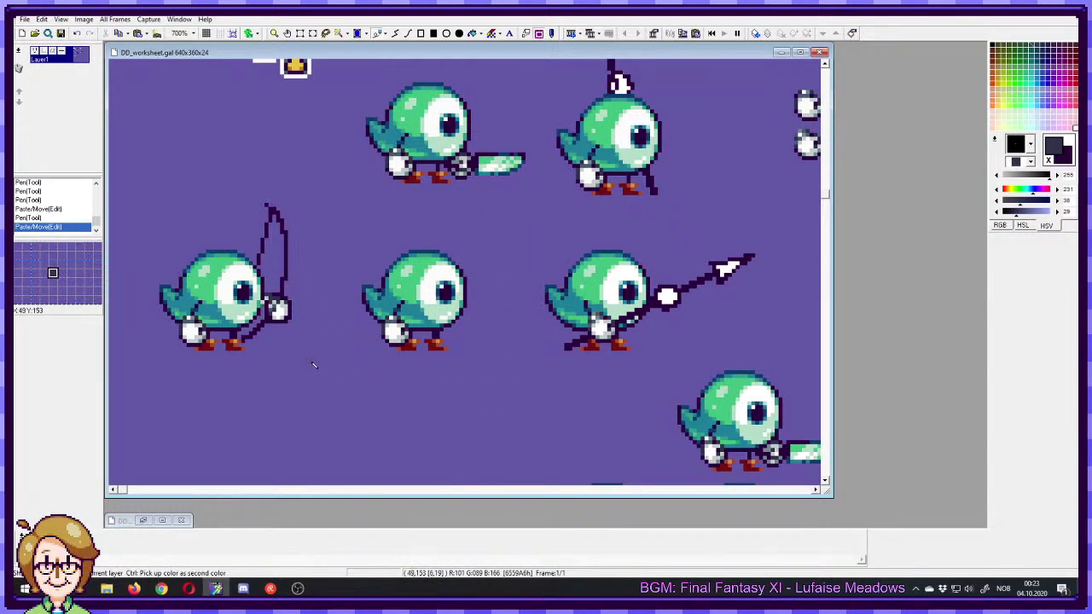
pyautogui.scroll(-1, 504, 362)
pyautogui.hotkey('ctrl', 'z')
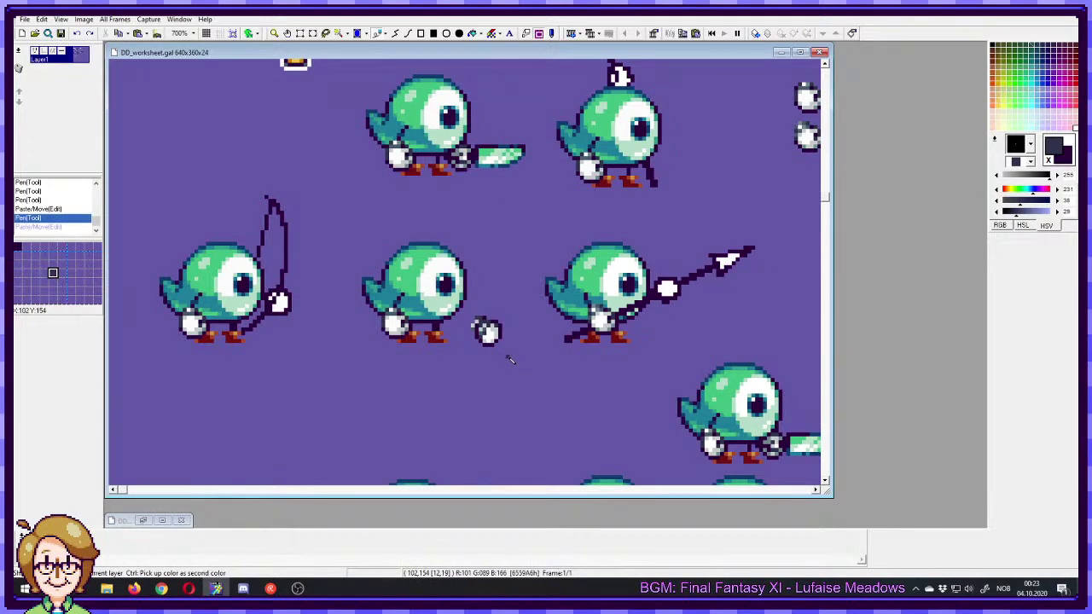
# - Retouch the finger side of the loose hand and place it just right of the bird holding the outlined curved blade
pyautogui.rightClick(499, 324)
pyautogui.moveTo(491, 318)
pyautogui.mouseDown()
pyautogui.moveTo(475, 323)
pyautogui.moveTo(493, 326)
pyautogui.moveTo(467, 355)
pyautogui.moveTo(476, 318)
pyautogui.moveTo(310, 304)
pyautogui.mouseUp()
pyautogui.rightClick(497, 324)
pyautogui.click(483, 324)
pyautogui.rightClick(483, 329)
pyautogui.click(344, 348)
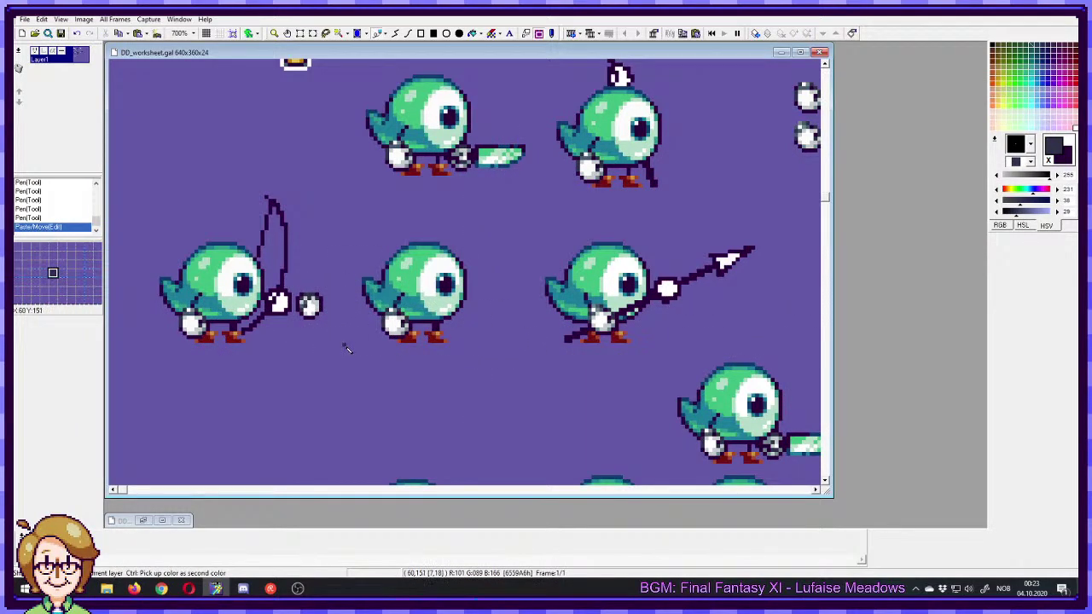
# - Undo the last placement and position the loose hand in front of the unarmed bird, just below eye level
pyautogui.keyDown('ctrl'); pyautogui.click(429, 351); pyautogui.keyUp('ctrl')
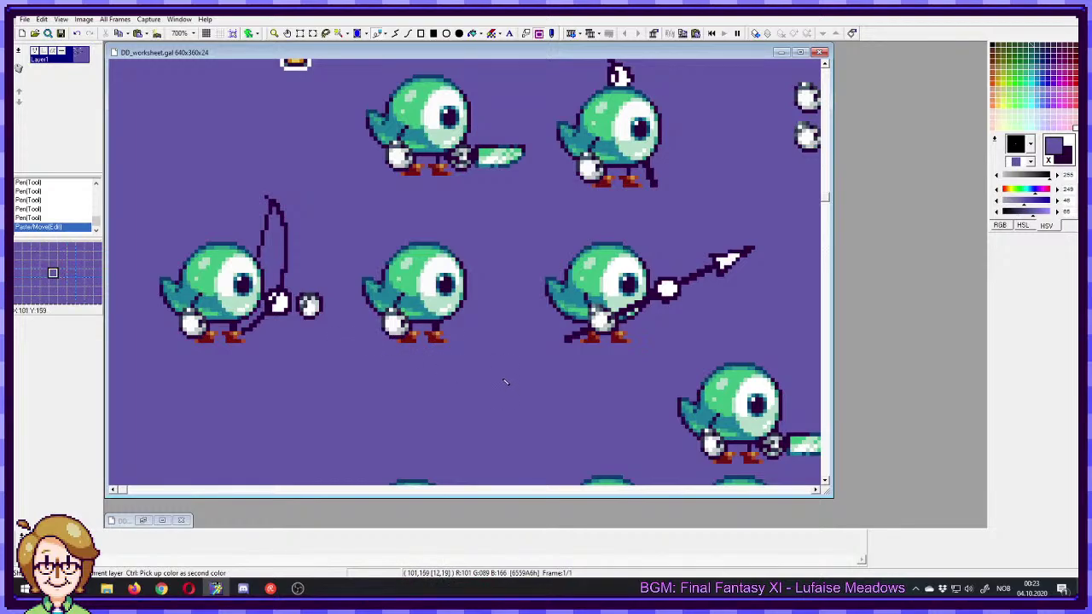
pyautogui.hotkey('ctrl', 'z')
pyautogui.moveTo(525, 300)
pyautogui.mouseDown()
pyautogui.moveTo(474, 353)
pyautogui.moveTo(473, 322)
pyautogui.mouseUp()
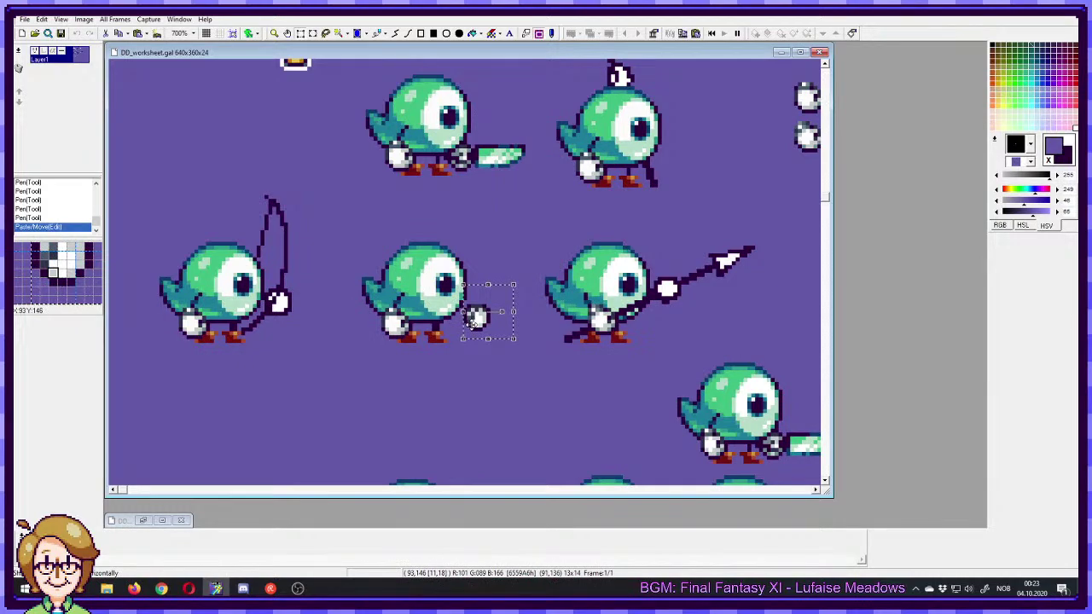
pyautogui.moveTo(342, 219); pyautogui.dragTo(507, 366)
pyautogui.rightClick(483, 318)
pyautogui.moveTo(463, 298); pyautogui.dragTo(508, 340)
pyautogui.rightClick(468, 312)
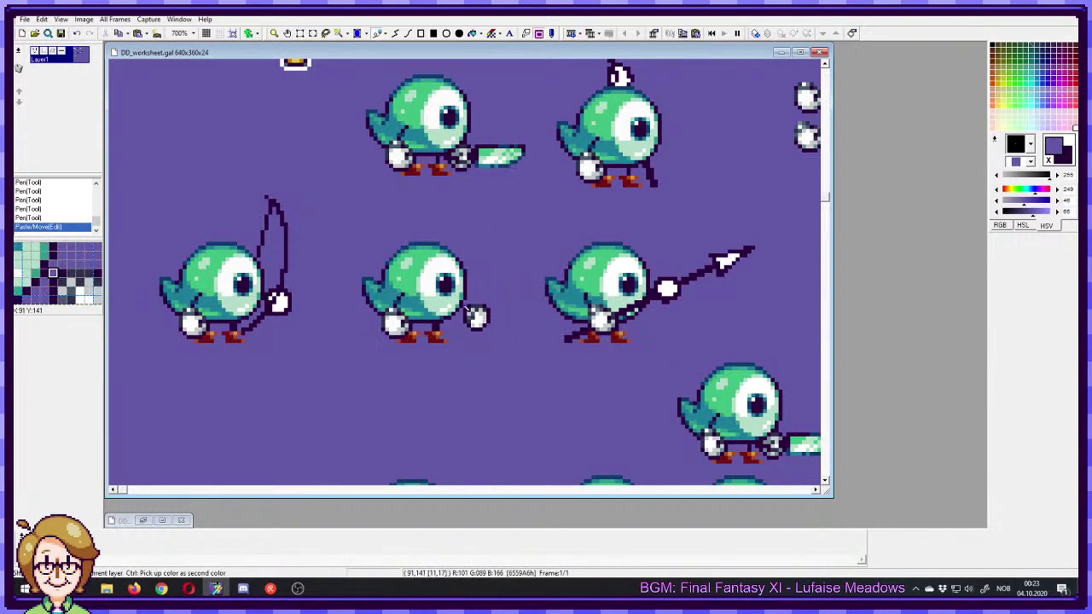
pyautogui.moveTo(463, 298)
pyautogui.mouseDown()
pyautogui.moveTo(496, 338)
pyautogui.moveTo(275, 304)
pyautogui.moveTo(478, 302)
pyautogui.mouseUp()
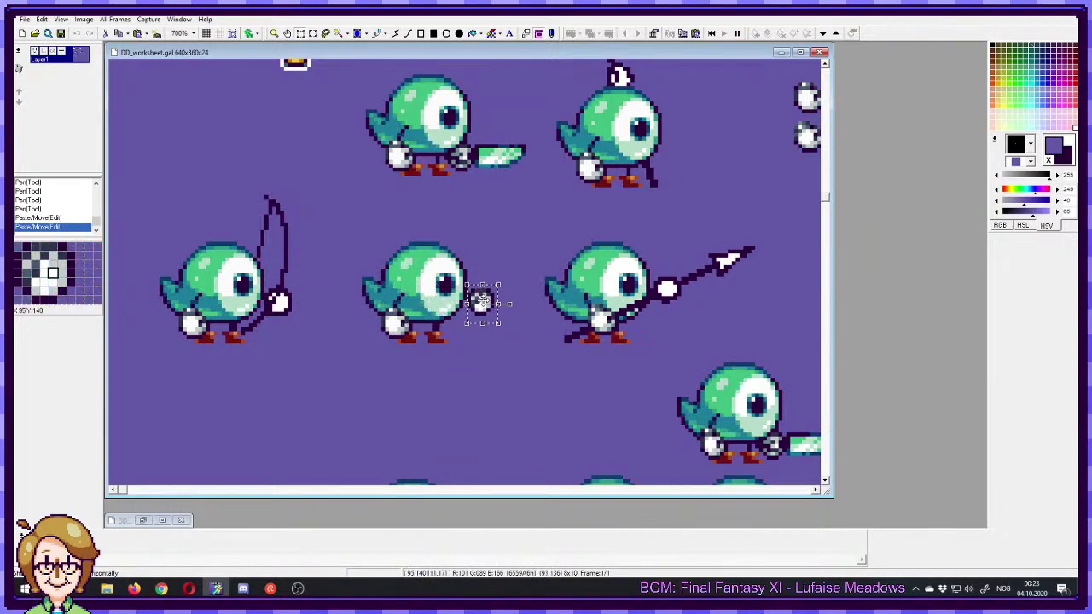
pyautogui.press('p')
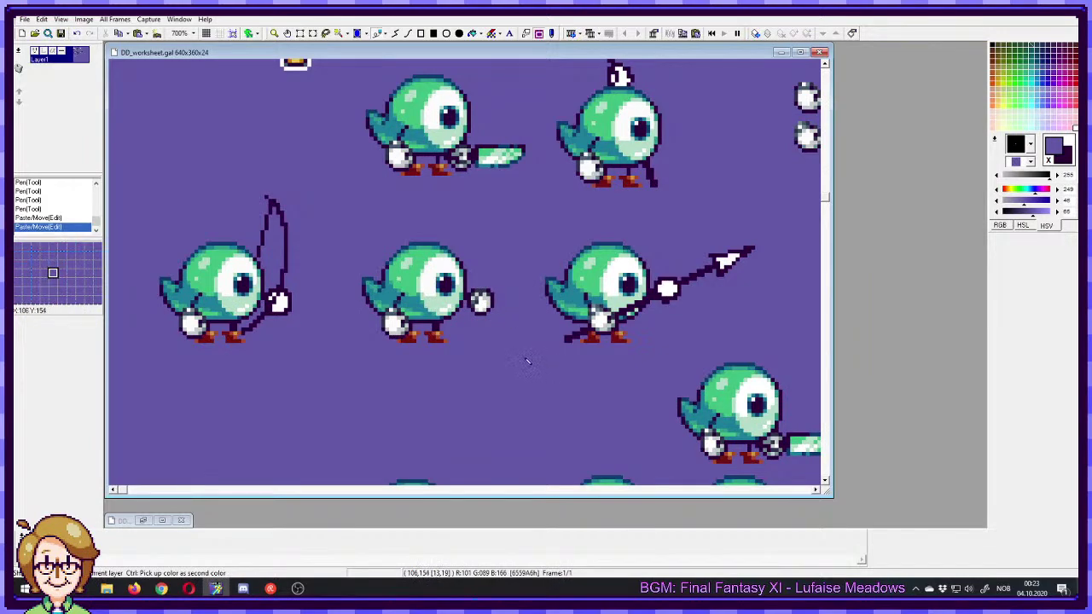
# - Select the unarmed bird together with its new hand and shift both slightly to the left
pyautogui.moveTo(517, 249); pyautogui.dragTo(358, 353)
pyautogui.moveTo(510, 222); pyautogui.dragTo(346, 367)
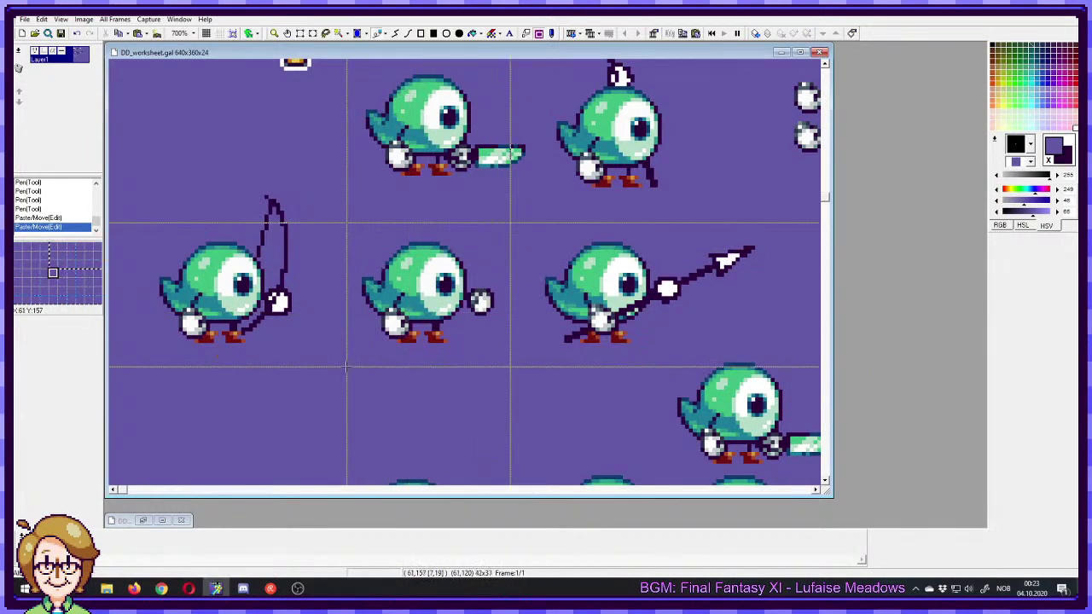
pyautogui.moveTo(420, 293)
pyautogui.mouseDown()
pyautogui.moveTo(218, 293)
pyautogui.moveTo(414, 292)
pyautogui.mouseUp()
pyautogui.rightClick(415, 291)
pyautogui.rightClick(483, 291)
# - Copy the teal bomb with its green hand from the weapon row to the empty area on its right
pyautogui.moveTo(547, 367); pyautogui.dragTo(442, 231)
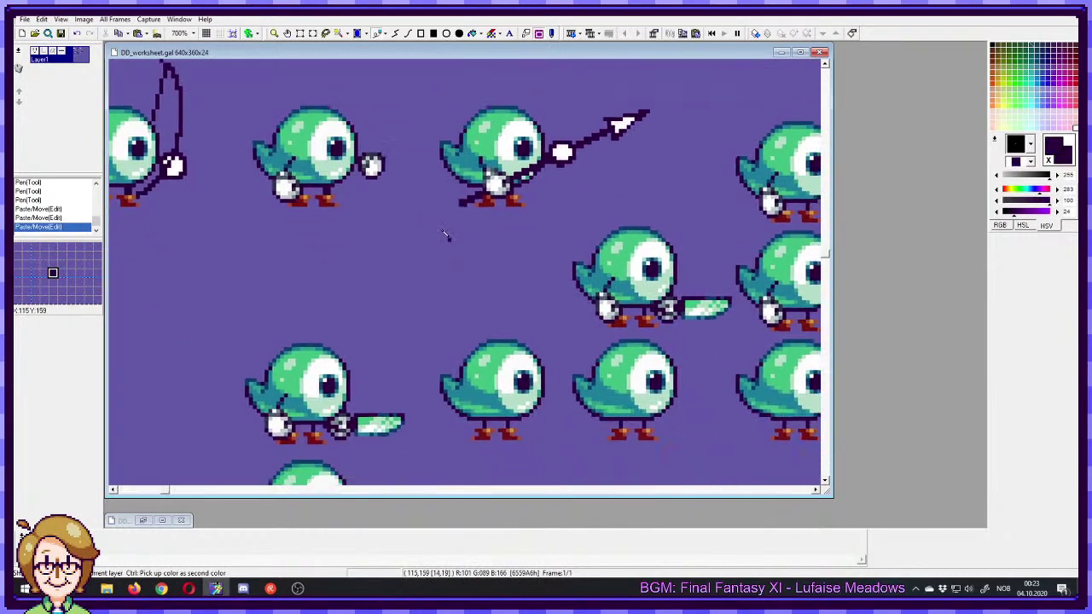
pyautogui.hscroll(5, 444, 235)
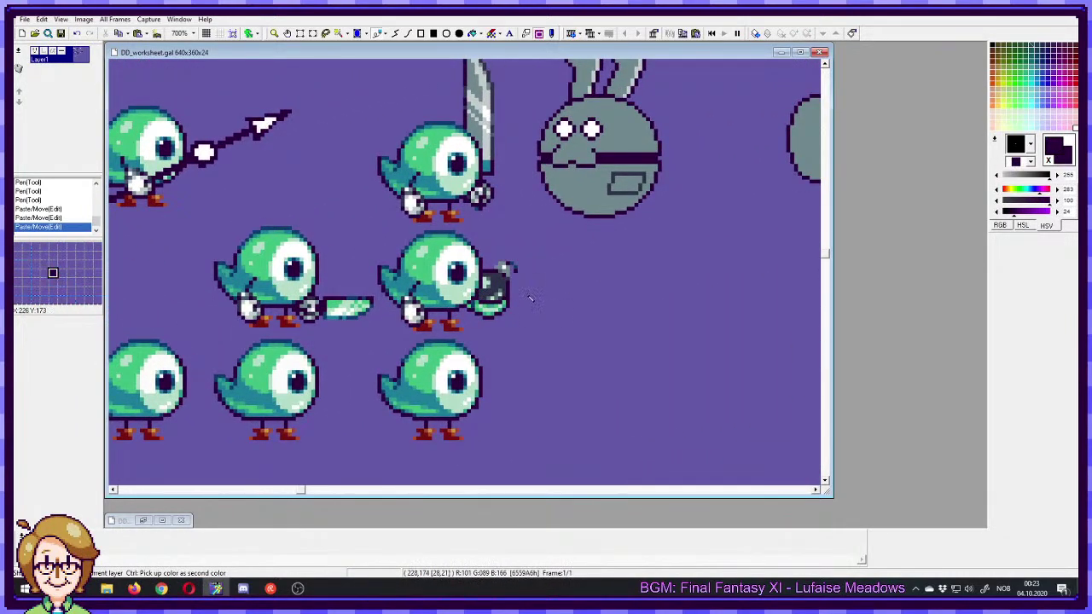
pyautogui.scroll(5, 501, 292)
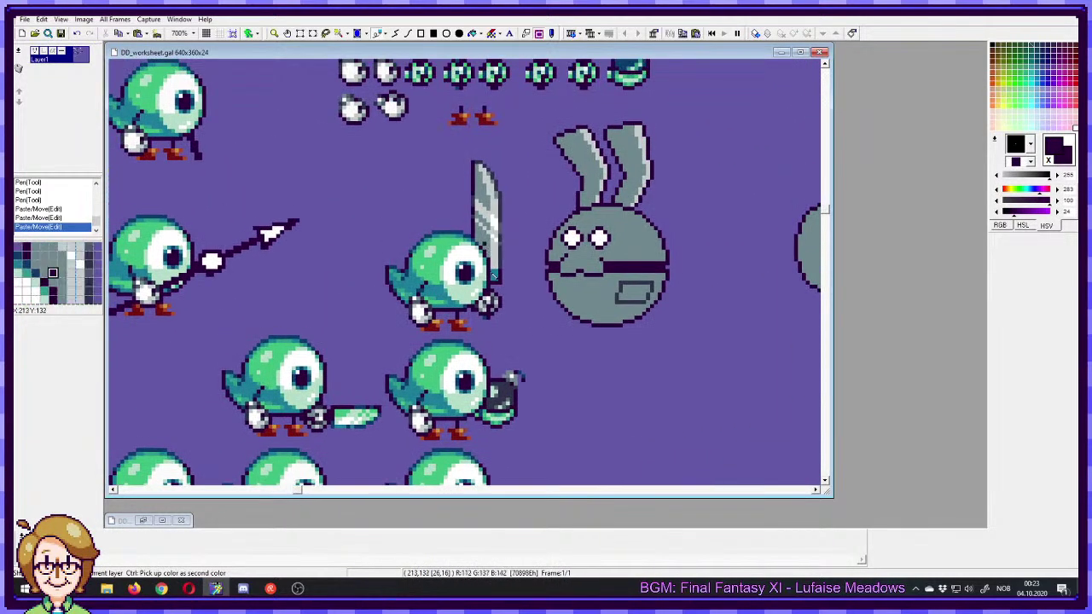
pyautogui.hscroll(2, 582, 266)
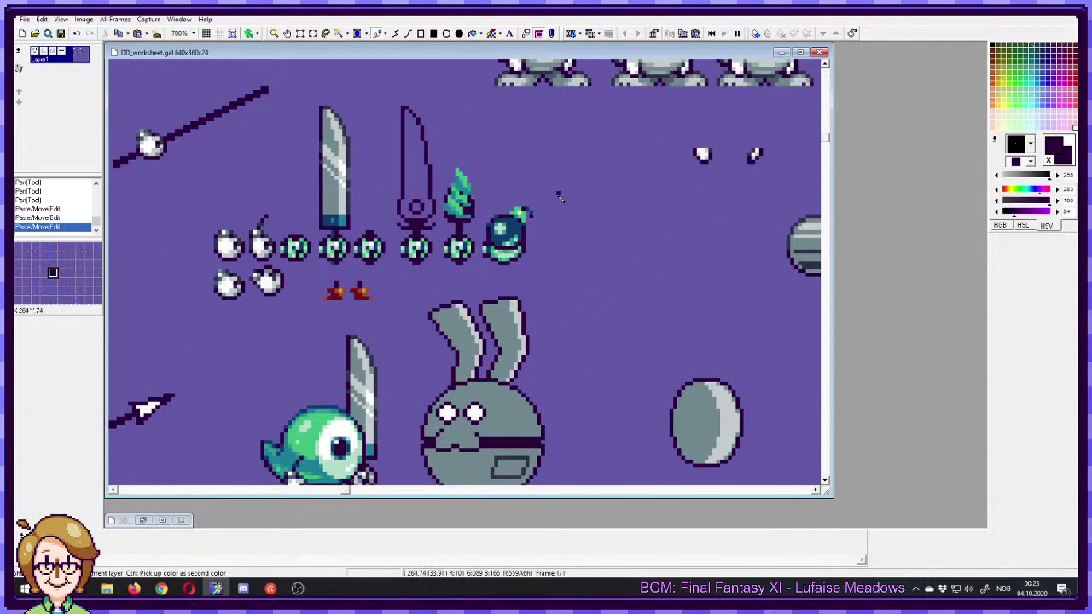
pyautogui.moveTo(553, 269); pyautogui.dragTo(481, 191)
pyautogui.moveTo(508, 254); pyautogui.dragTo(323, 297)
pyautogui.moveTo(322, 297); pyautogui.dragTo(649, 254)
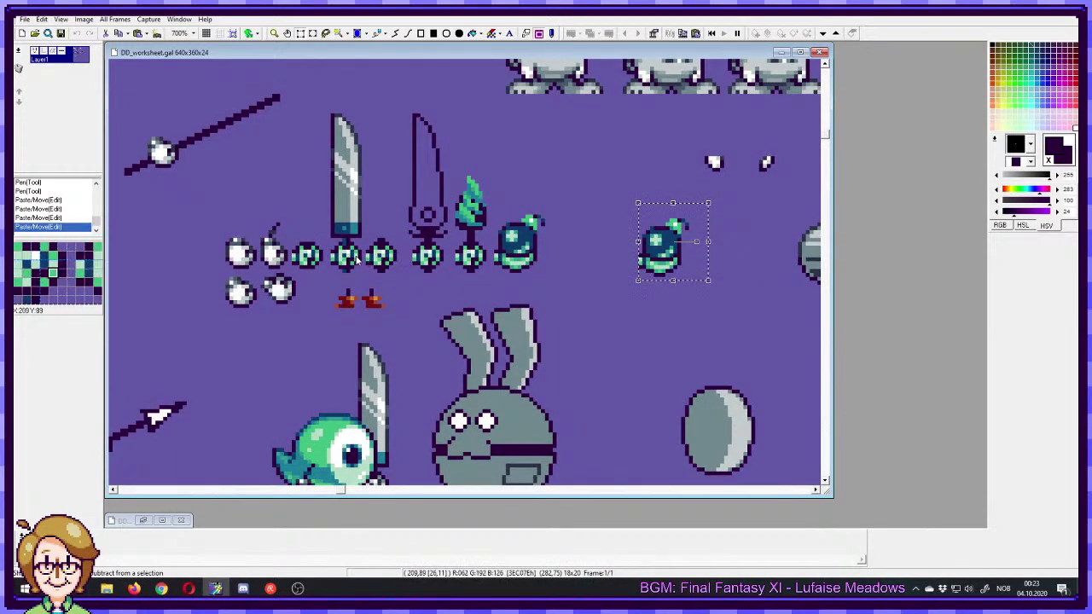
# - Move the bomb copy across the sheet into the empty space below the unarmed bird and deselect it
pyautogui.moveTo(310, 76); pyautogui.dragTo(504, 218)
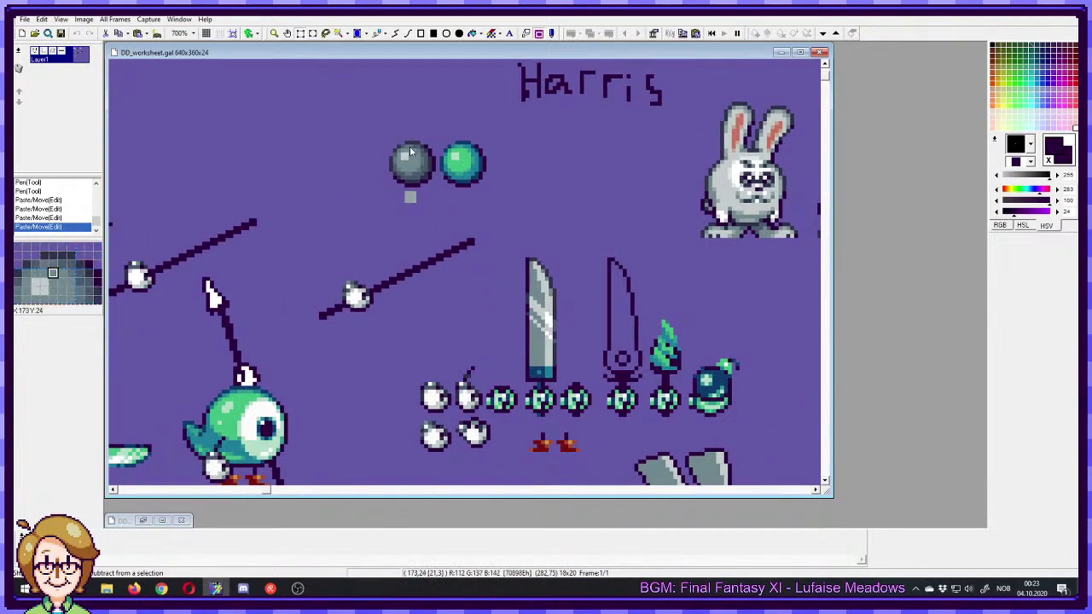
pyautogui.scroll(-3, 436, 267)
pyautogui.hscroll(3, 436, 266)
pyautogui.hscroll(-2, 460, 307)
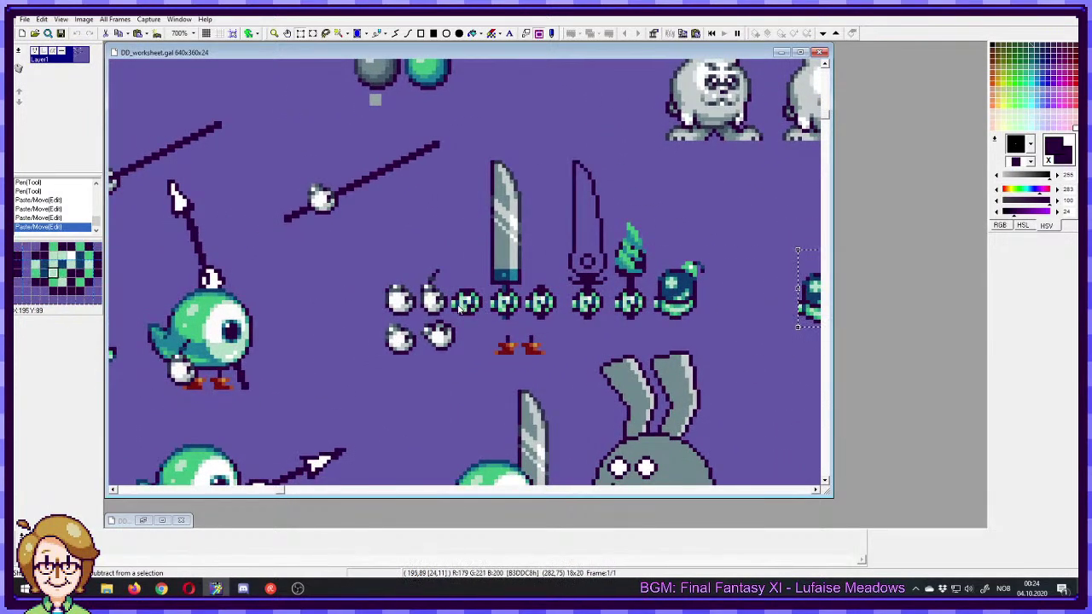
pyautogui.scroll(3, 467, 312)
pyautogui.hscroll(1, 468, 312)
pyautogui.moveTo(554, 298); pyautogui.dragTo(414, 197)
pyautogui.moveTo(657, 278); pyautogui.dragTo(377, 254)
pyautogui.moveTo(377, 254); pyautogui.dragTo(660, 166)
pyautogui.moveTo(654, 161); pyautogui.dragTo(420, 227)
pyautogui.moveTo(395, 322); pyautogui.dragTo(661, 193)
pyautogui.moveTo(689, 99); pyautogui.dragTo(460, 203)
pyautogui.moveTo(416, 318); pyautogui.dragTo(539, 285)
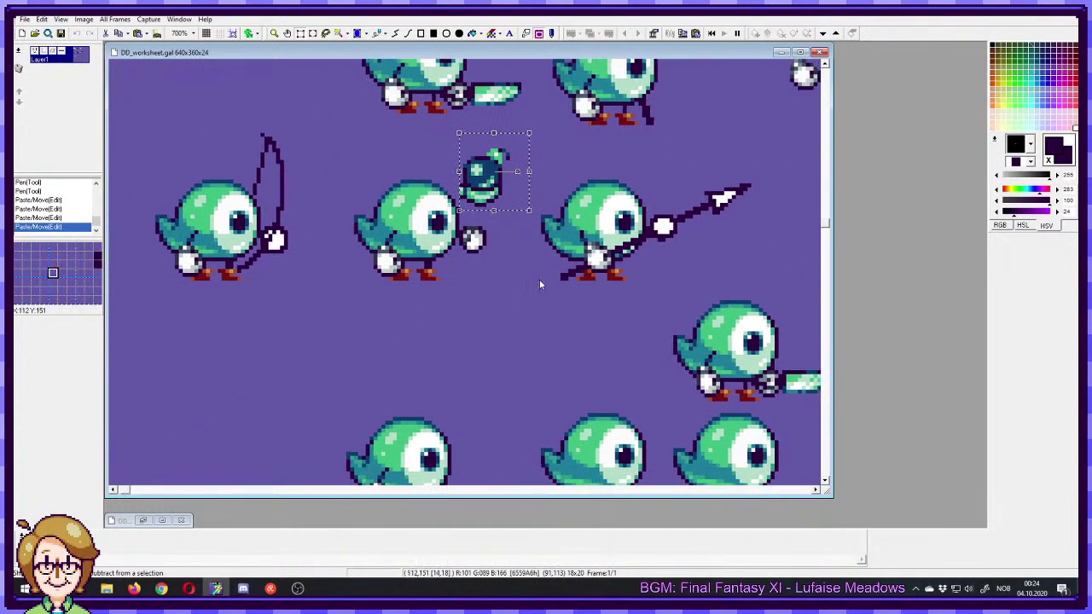
pyautogui.moveTo(510, 182); pyautogui.dragTo(486, 263)
pyautogui.moveTo(431, 287); pyautogui.dragTo(499, 275)
pyautogui.click(570, 271)
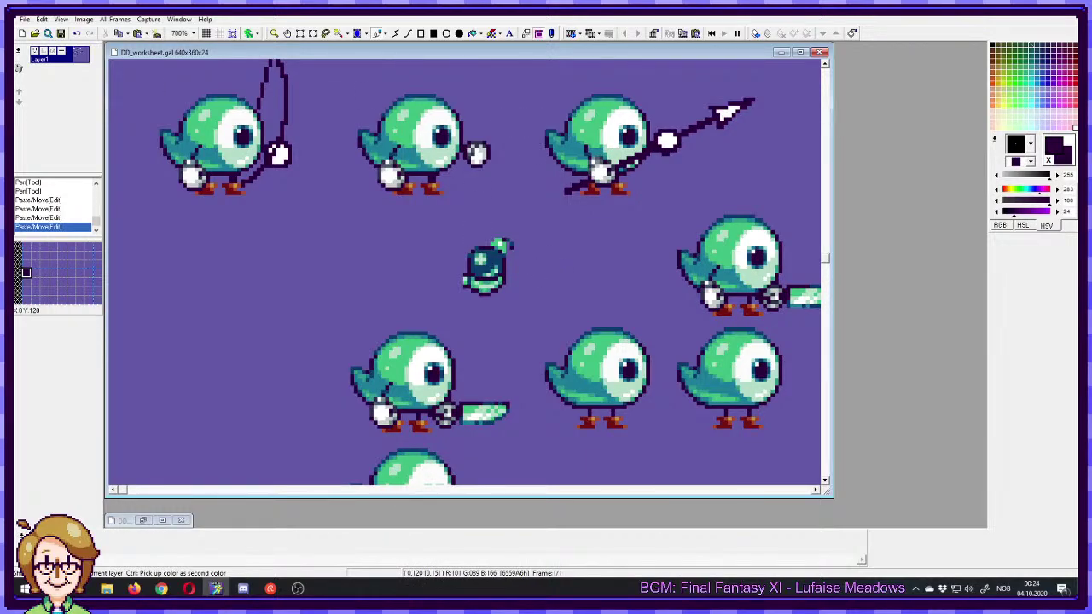
# - Switch to Firefox and bring up the YouTube video "Sonic Mania - Metrotropic Beach Zone - Mod Showcase"
pyautogui.hotkey('alt', 'Tab')
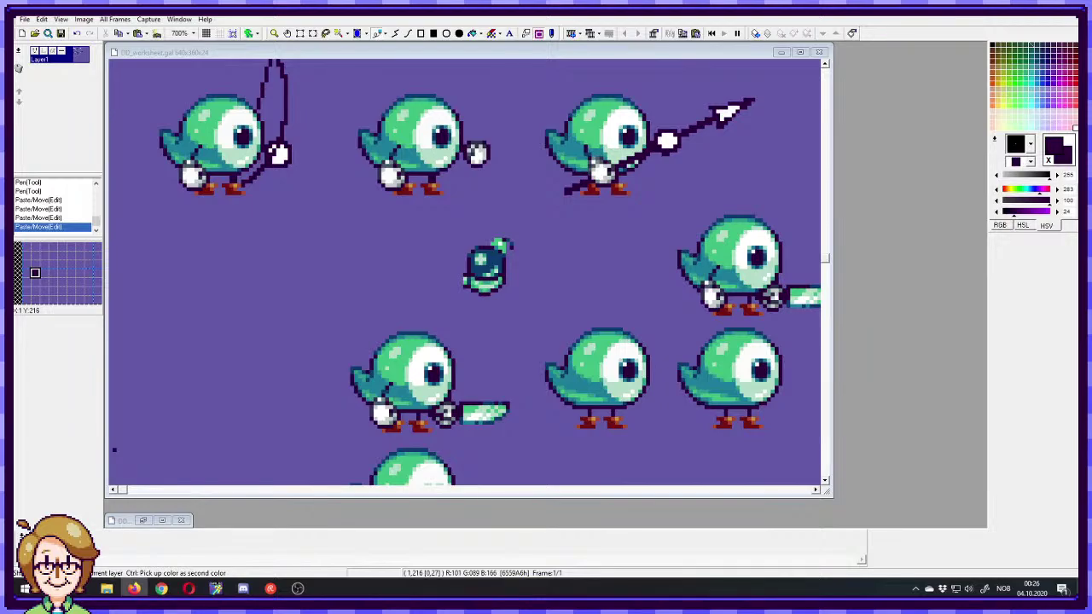
pyautogui.moveTo(14, 48)
pyautogui.mouseDown()
pyautogui.moveTo(669, 38)
pyautogui.moveTo(0, 38)
pyautogui.mouseUp()
pyautogui.moveTo(14, 83); pyautogui.dragTo(635, 41)
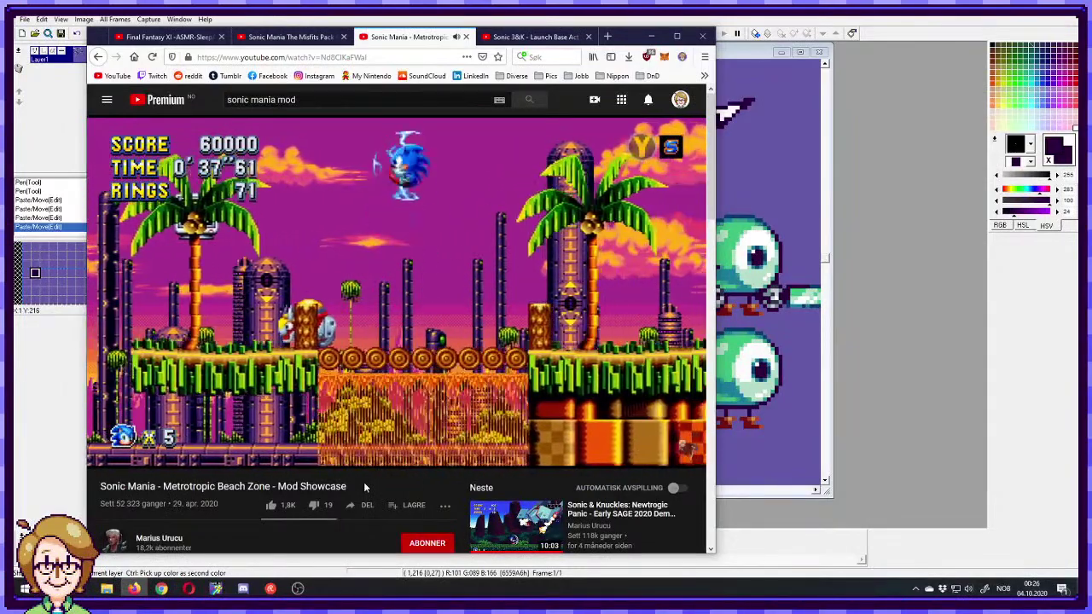
# - Put the Firefox window away and return to the DD_worksheet sheet in GraphicsGale
pyautogui.click(652, 36)
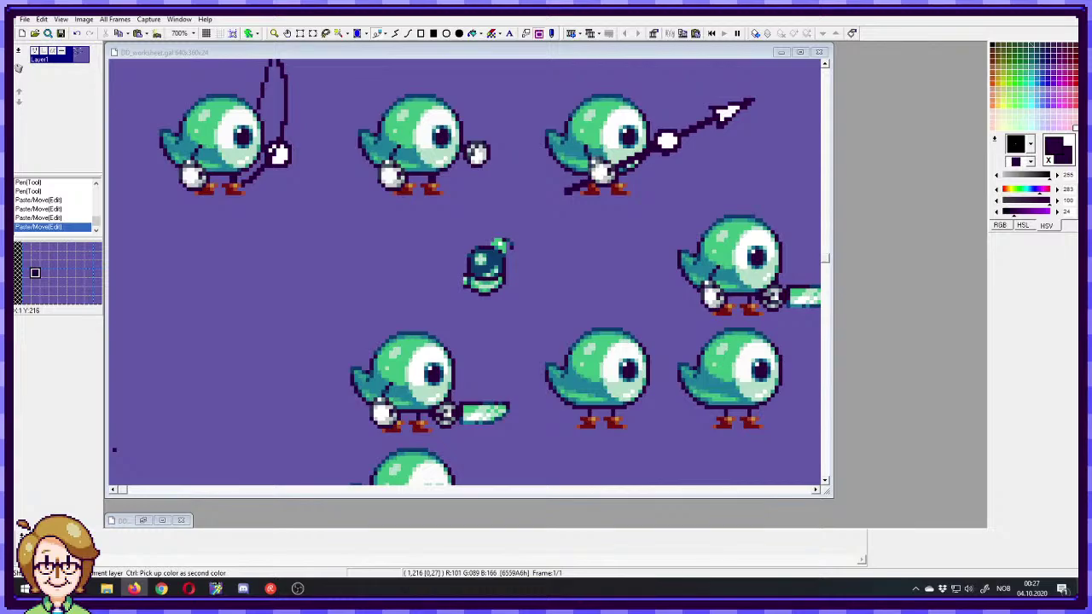
pyautogui.click(517, 54)
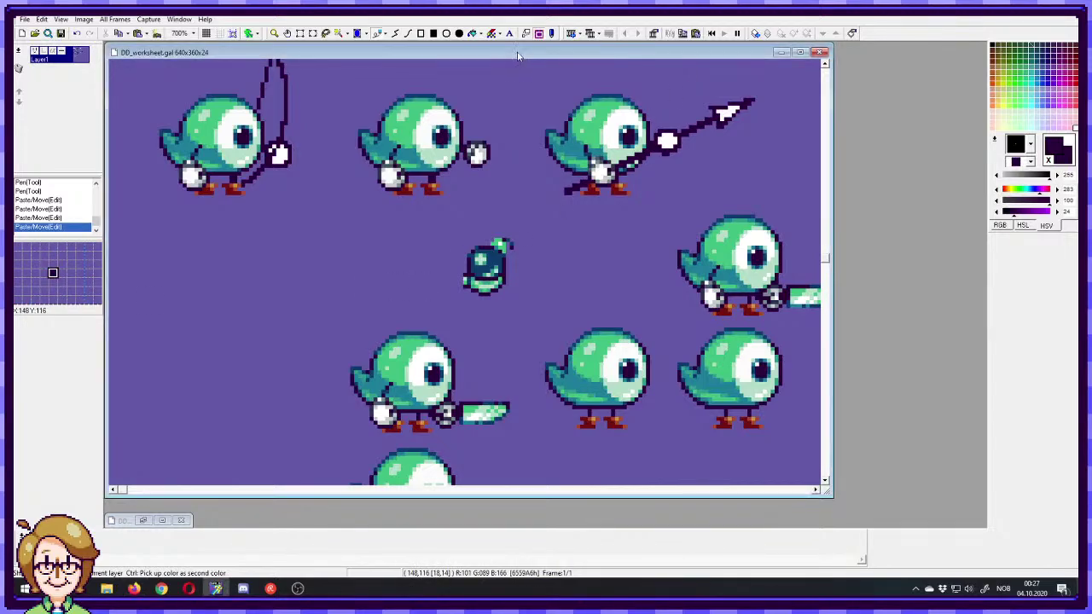
pyautogui.hotkey('alt', 'Tab')
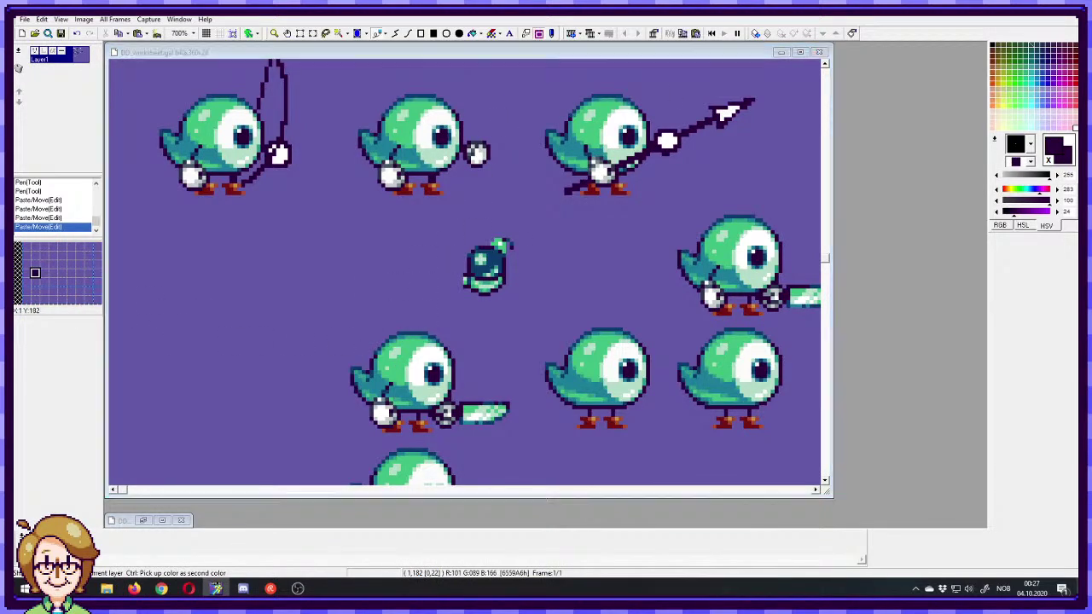
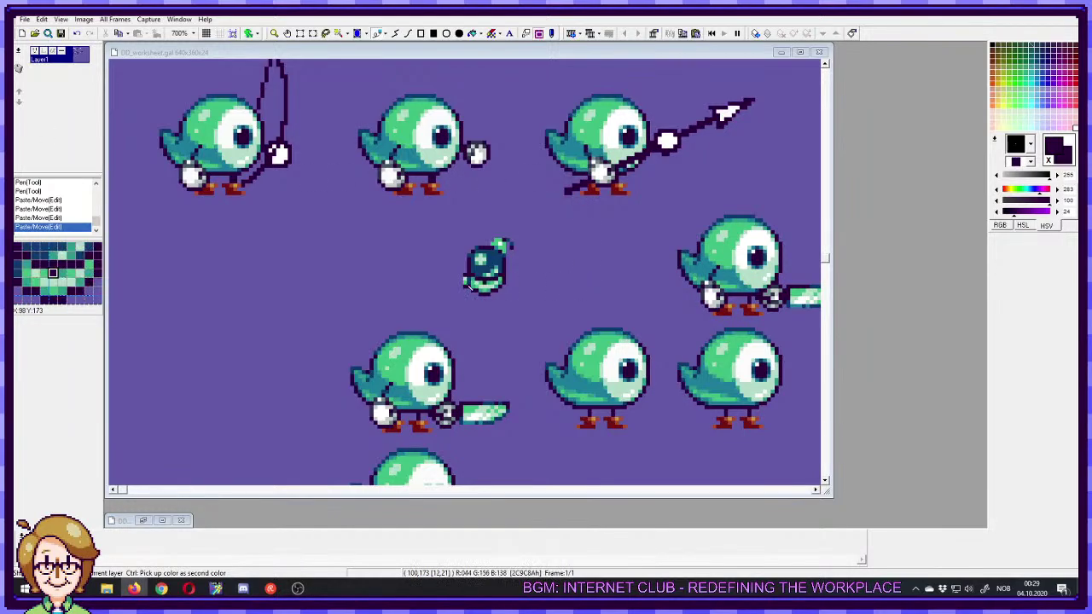
pyautogui.click(378, 287)
# - Erase the green hand beneath the bomb copy using the purple background colour
pyautogui.moveTo(433, 293); pyautogui.dragTo(452, 274)
pyautogui.moveTo(344, 261); pyautogui.dragTo(401, 251)
pyautogui.moveTo(512, 215); pyautogui.dragTo(465, 305)
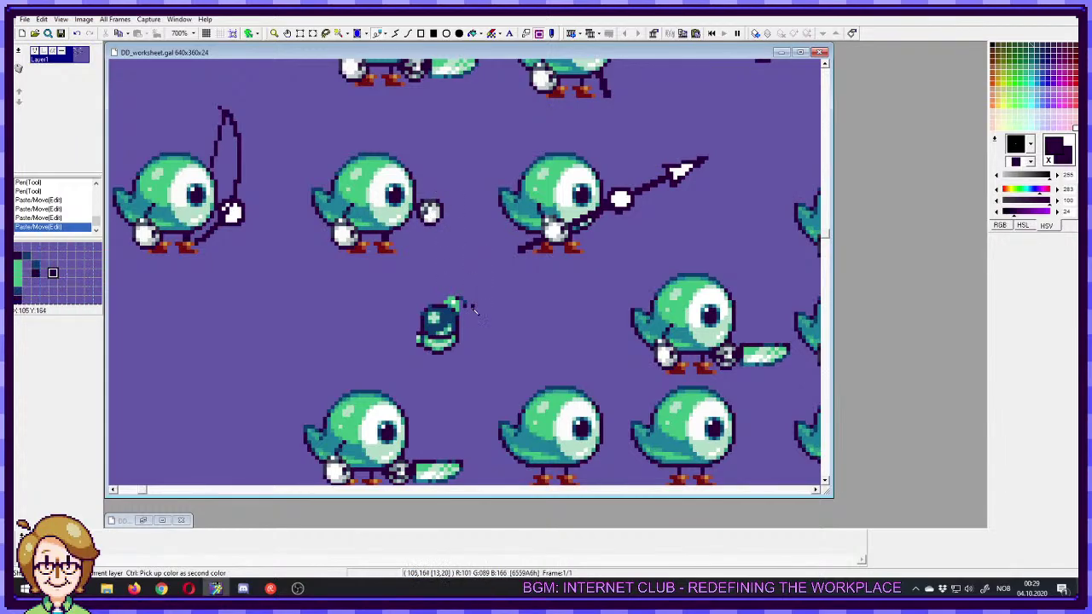
pyautogui.moveTo(441, 362); pyautogui.dragTo(477, 308)
pyautogui.moveTo(802, 187)
pyautogui.mouseDown()
pyautogui.moveTo(524, 240)
pyautogui.moveTo(513, 421)
pyautogui.moveTo(577, 324)
pyautogui.moveTo(771, 197)
pyautogui.mouseUp()
pyautogui.moveTo(434, 348); pyautogui.dragTo(516, 319)
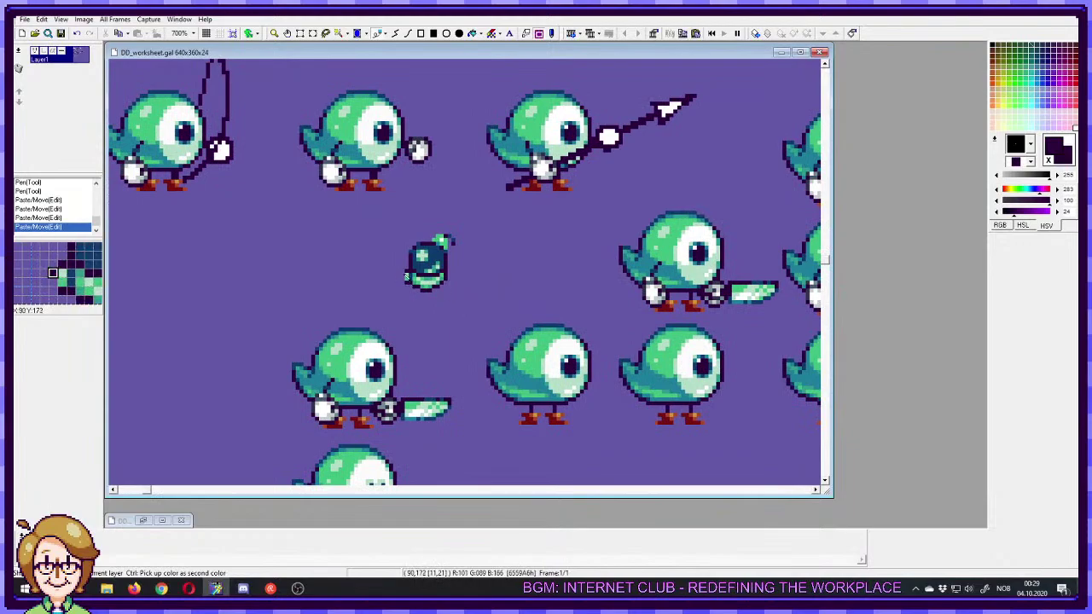
pyautogui.rightClick(403, 274)
pyautogui.click(406, 275)
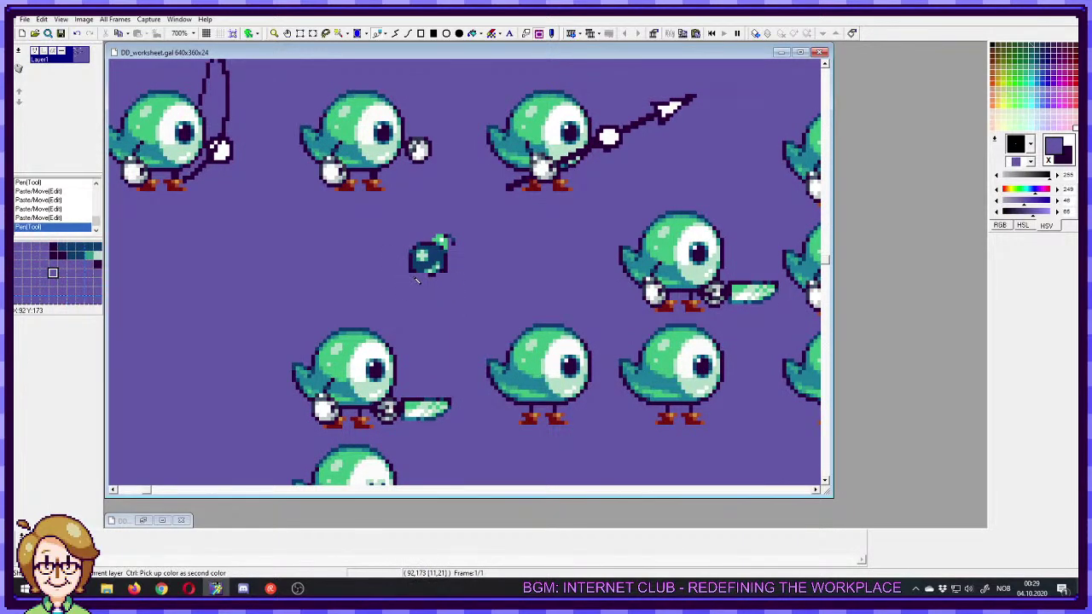
# - Select the bomb copy below the unarmed bird and delete it
pyautogui.rightClick(434, 248)
pyautogui.rightClick(405, 229)
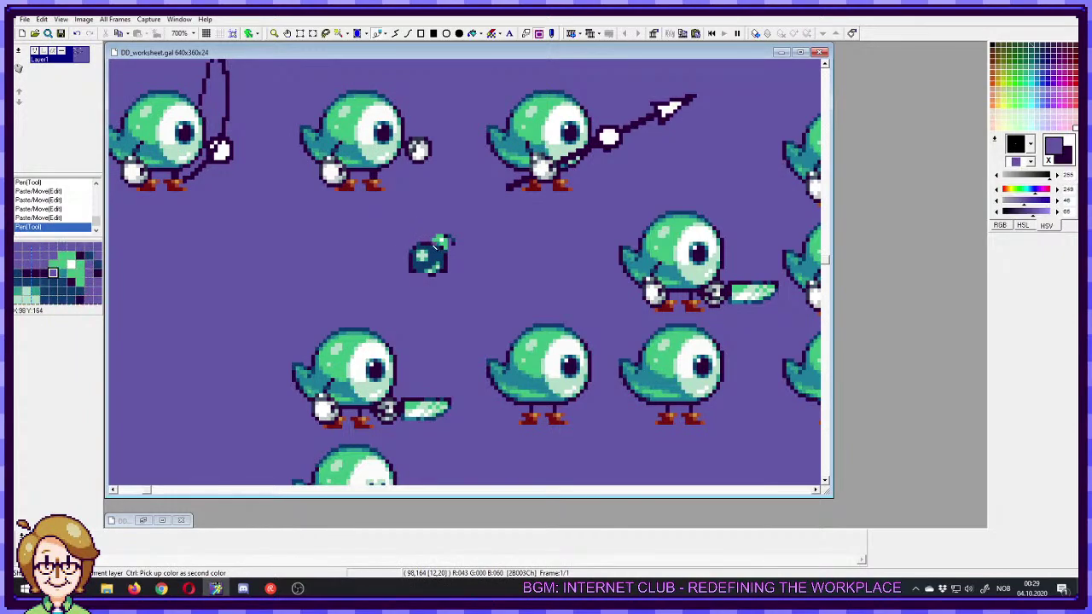
pyautogui.moveTo(470, 223); pyautogui.dragTo(378, 289)
pyautogui.press('Delete')
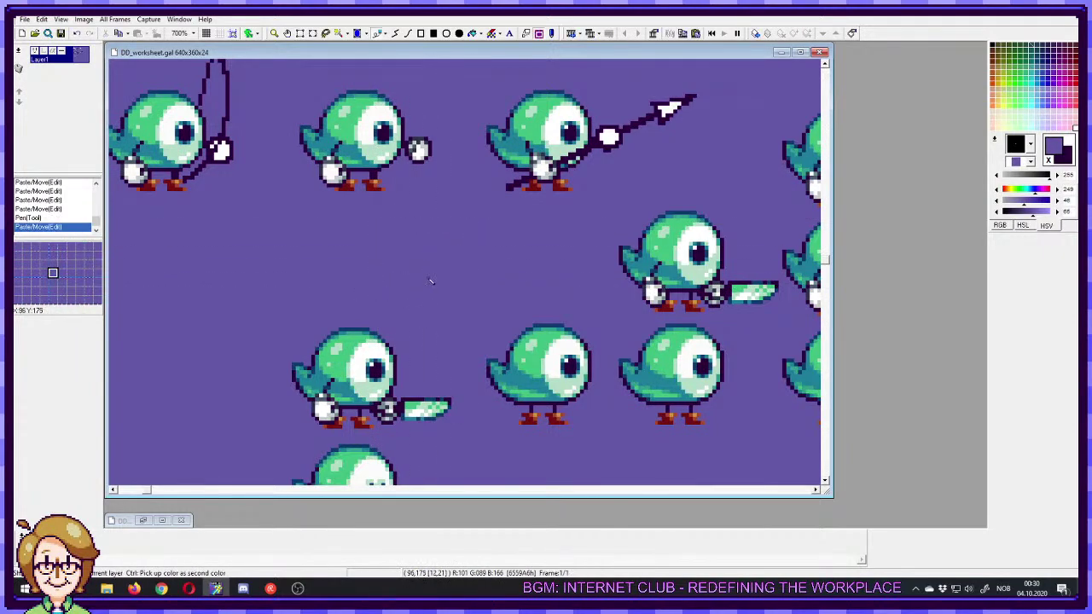
# - Pick up the dark purple outline colour from the unarmed bird's front leg
pyautogui.rightClick(376, 175)
pyautogui.rightClick(381, 177)
pyautogui.click(377, 175)
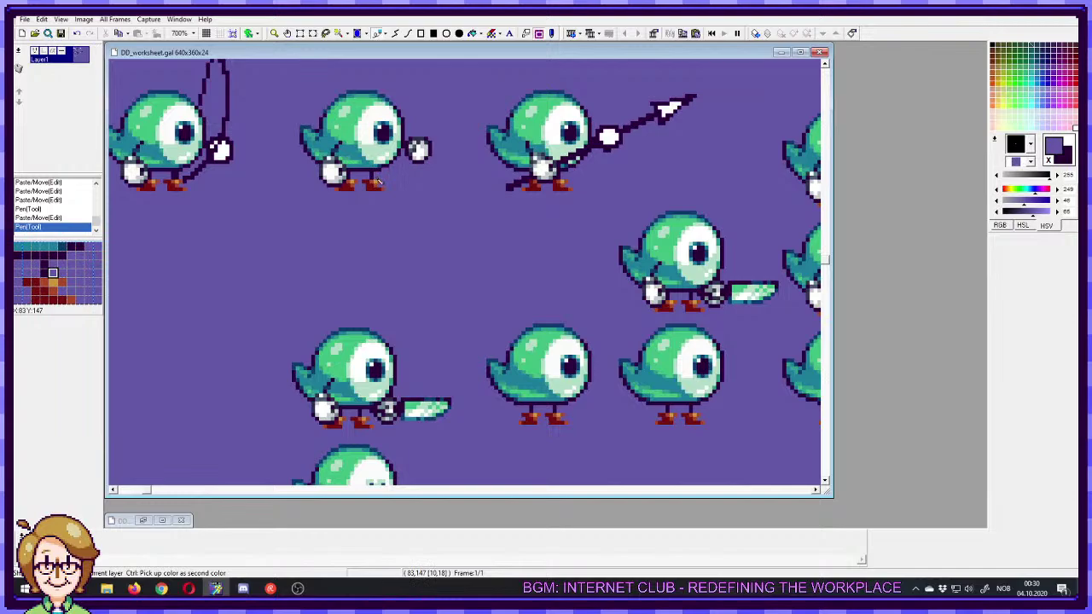
pyautogui.rightClick(376, 177)
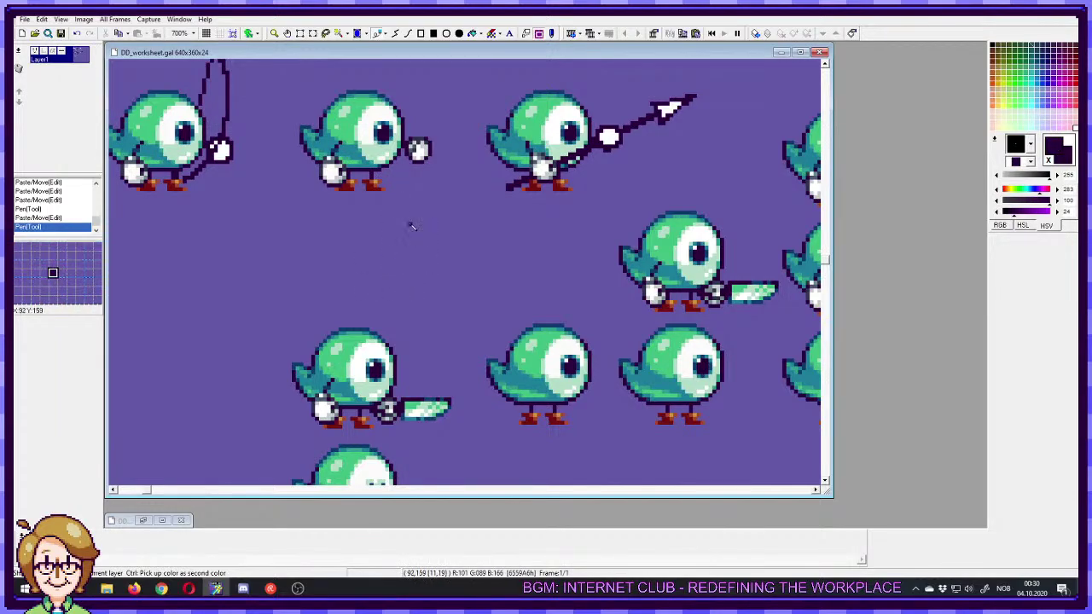
# - Draw a small dark purple circle outline about 11 pixels wide in the empty space below the unarmed bird
pyautogui.keyDown('shift'); pyautogui.click(395, 221); pyautogui.keyUp('shift')
pyautogui.click(392, 225)
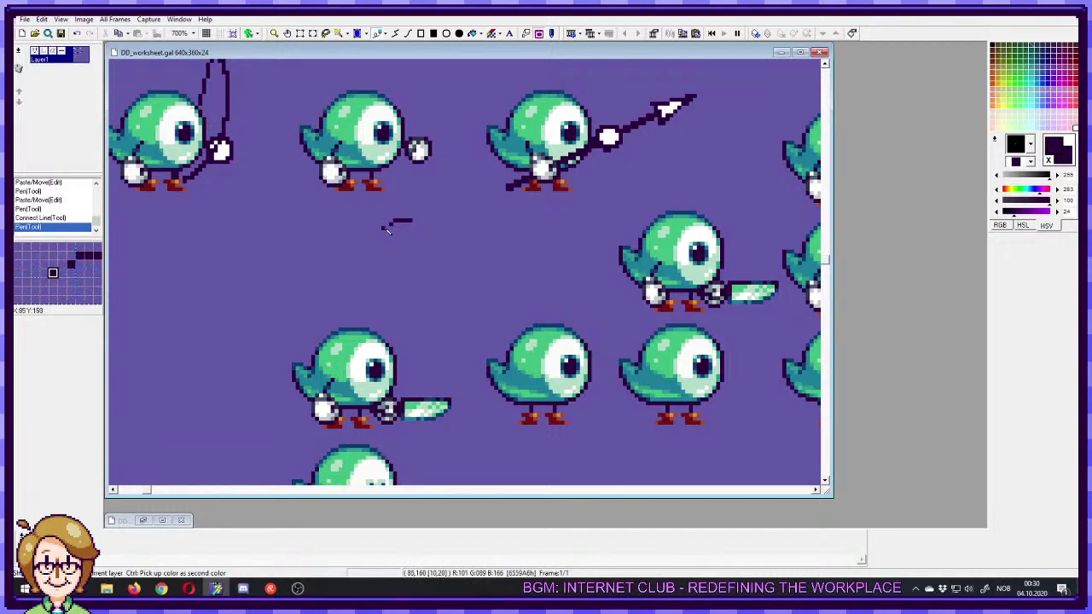
pyautogui.click(391, 228)
pyautogui.hotkey('ctrl', 'z')
pyautogui.moveTo(387, 228)
pyautogui.mouseDown()
pyautogui.moveTo(383, 245)
pyautogui.moveTo(425, 245)
pyautogui.mouseUp()
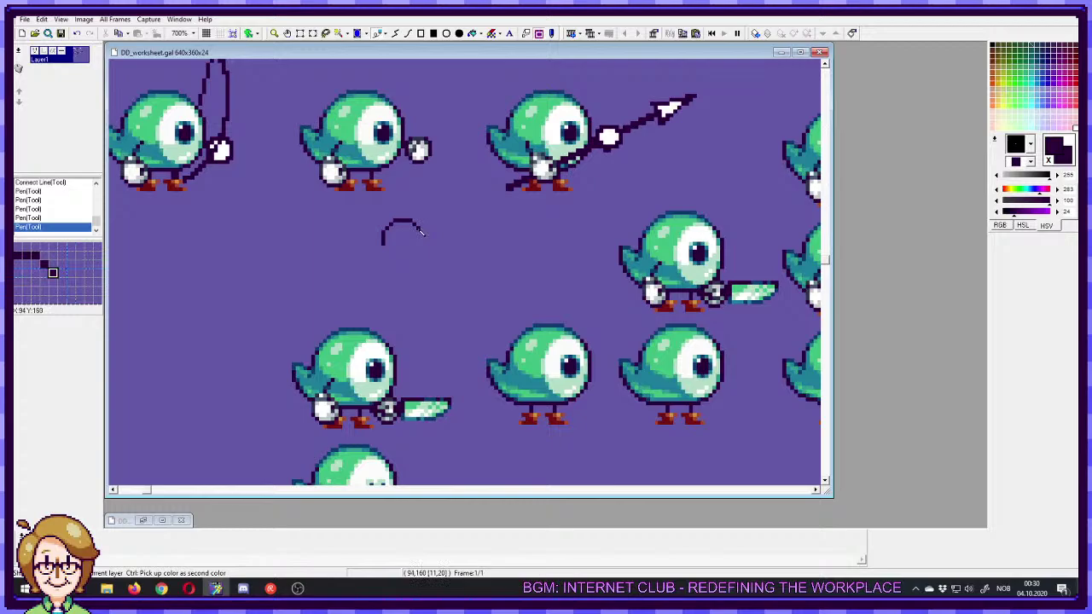
pyautogui.keyDown('shift'); pyautogui.click(424, 246); pyautogui.keyUp('shift')
pyautogui.moveTo(383, 249); pyautogui.dragTo(388, 253)
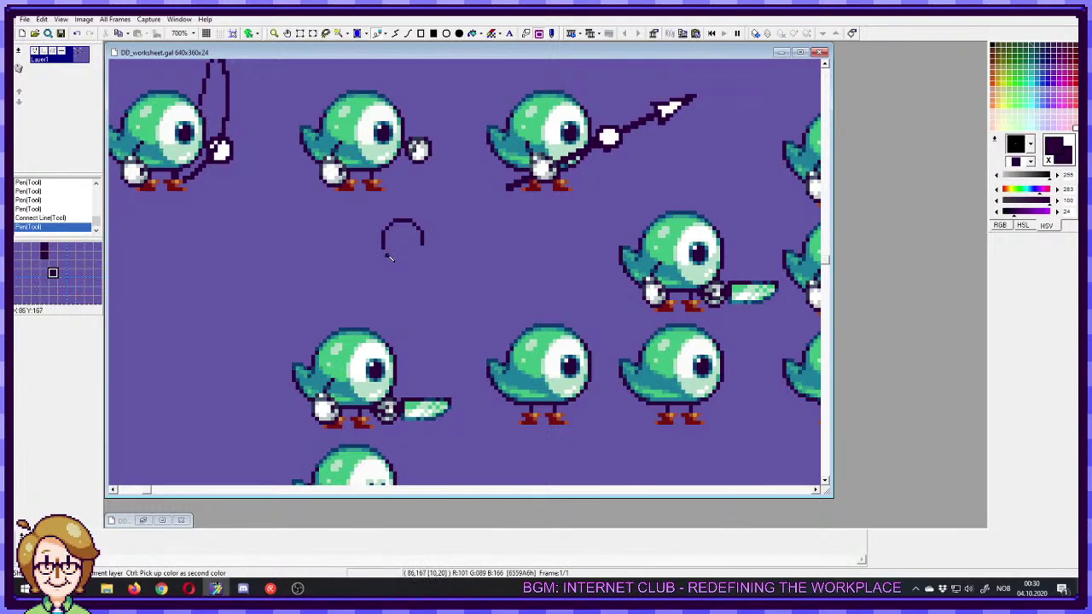
pyautogui.click(392, 256)
pyautogui.click(394, 258)
pyautogui.keyDown('shift'); pyautogui.click(417, 255); pyautogui.keyUp('shift')
pyautogui.click(421, 251)
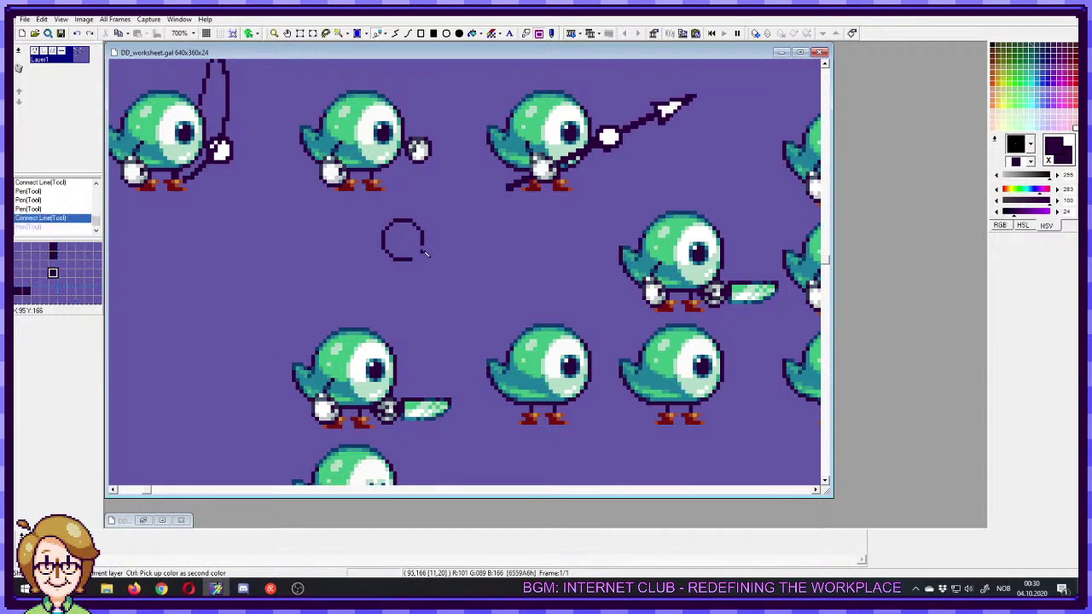
pyautogui.click(418, 253)
pyautogui.click(414, 256)
# - Select the small circle outline and clear it from the space below the unarmed bird
pyautogui.press('s')
pyautogui.moveTo(378, 214); pyautogui.dragTo(603, 251)
pyautogui.moveTo(689, 261); pyautogui.dragTo(394, 312)
pyautogui.moveTo(306, 285); pyautogui.dragTo(672, 208)
pyautogui.moveTo(672, 208); pyautogui.dragTo(278, 295)
pyautogui.moveTo(278, 296); pyautogui.dragTo(181, 352)
pyautogui.moveTo(181, 351)
pyautogui.mouseDown()
pyautogui.moveTo(535, 241)
pyautogui.moveTo(437, 236)
pyautogui.moveTo(419, 247)
pyautogui.moveTo(444, 264)
pyautogui.moveTo(421, 257)
pyautogui.moveTo(444, 255)
pyautogui.moveTo(458, 232)
pyautogui.moveTo(446, 240)
pyautogui.moveTo(418, 225)
pyautogui.mouseUp()
pyautogui.press('d')
# - Draw a larger dark purple circle outline about 15 pixels wide in the empty space below the unarmed bird
pyautogui.rightClick(435, 233)
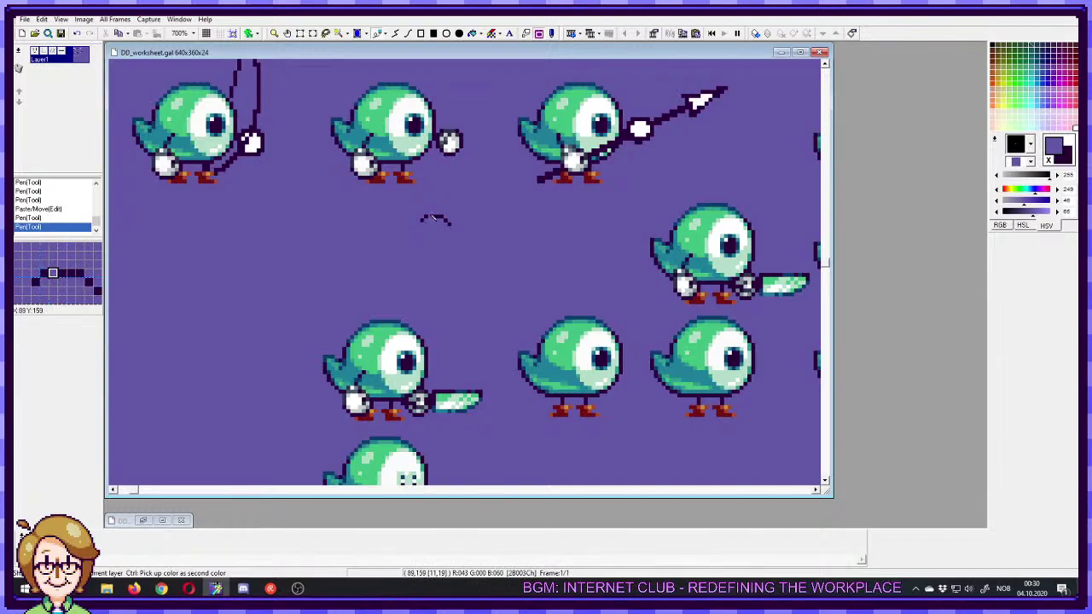
pyautogui.rightClick(422, 221)
pyautogui.rightClick(426, 225)
pyautogui.moveTo(446, 220); pyautogui.dragTo(407, 233)
pyautogui.rightClick(423, 221)
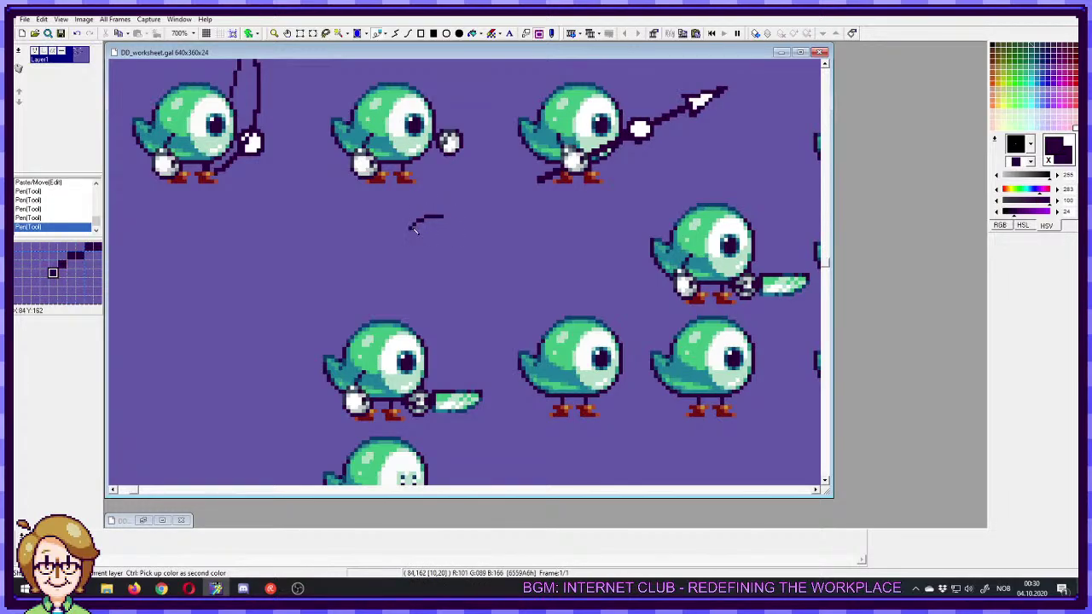
pyautogui.moveTo(407, 234); pyautogui.dragTo(402, 257)
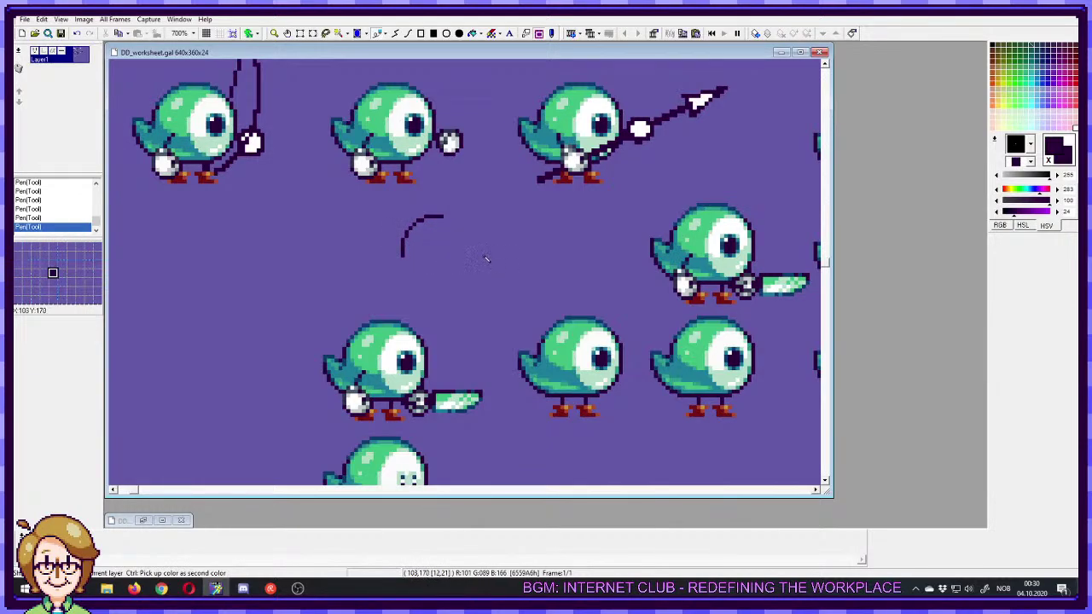
pyautogui.press('s')
pyautogui.moveTo(454, 203)
pyautogui.mouseDown()
pyautogui.moveTo(409, 226)
pyautogui.moveTo(450, 226)
pyautogui.moveTo(457, 256)
pyautogui.moveTo(408, 264)
pyautogui.moveTo(424, 275)
pyautogui.moveTo(455, 263)
pyautogui.mouseUp()
pyautogui.press('p')
pyautogui.click(452, 268)
pyautogui.click(448, 271)
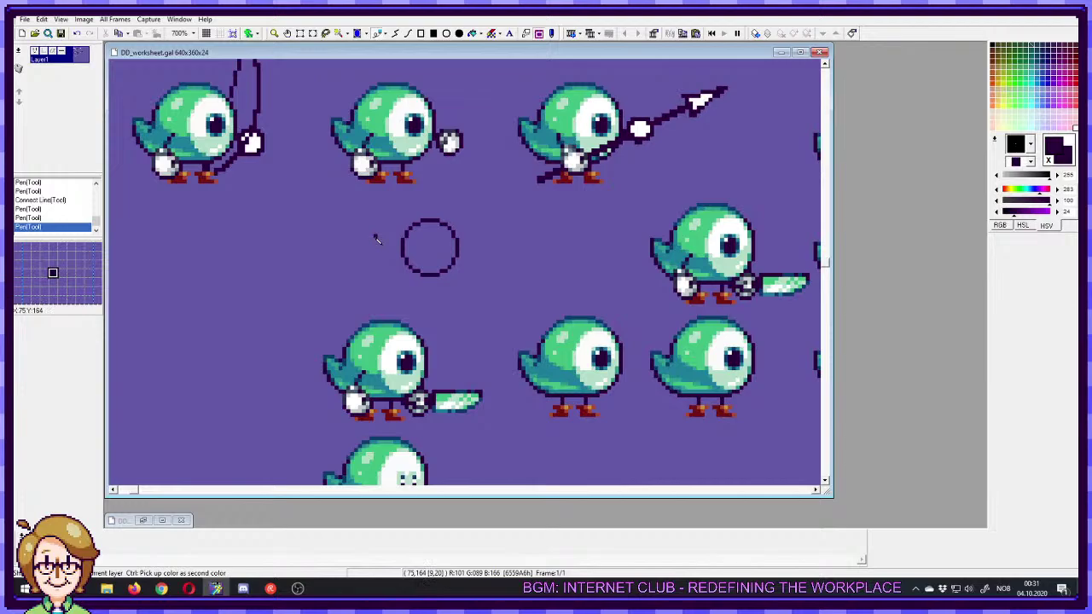
# - Try dark outline pixels around the unarmed bird's boots, and undo the most recent strokes
pyautogui.moveTo(455, 207); pyautogui.dragTo(482, 260)
pyautogui.click(442, 230)
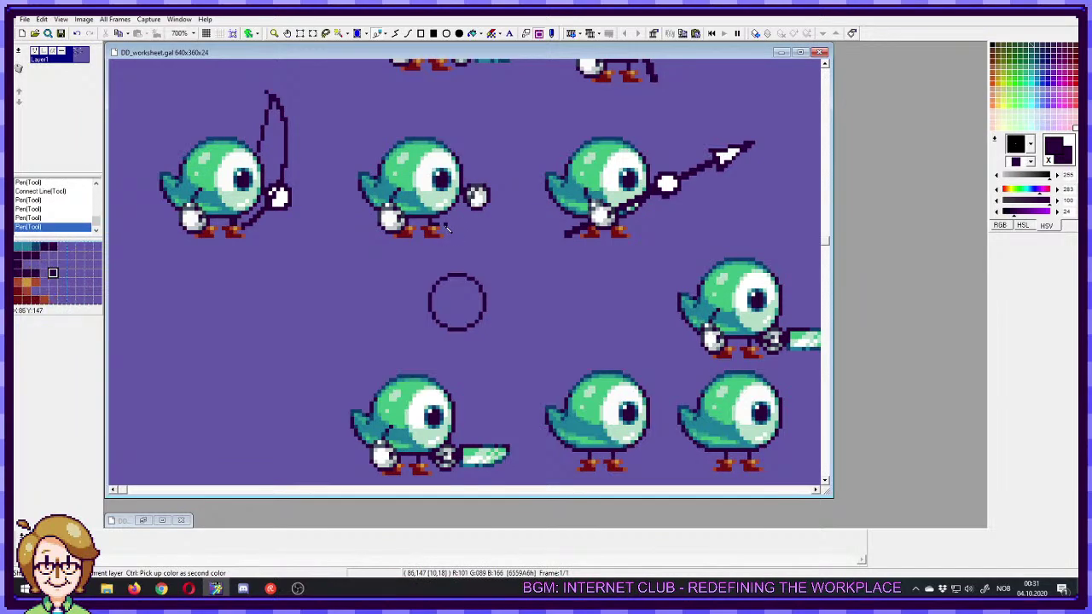
pyautogui.click(415, 229)
pyautogui.click(422, 232)
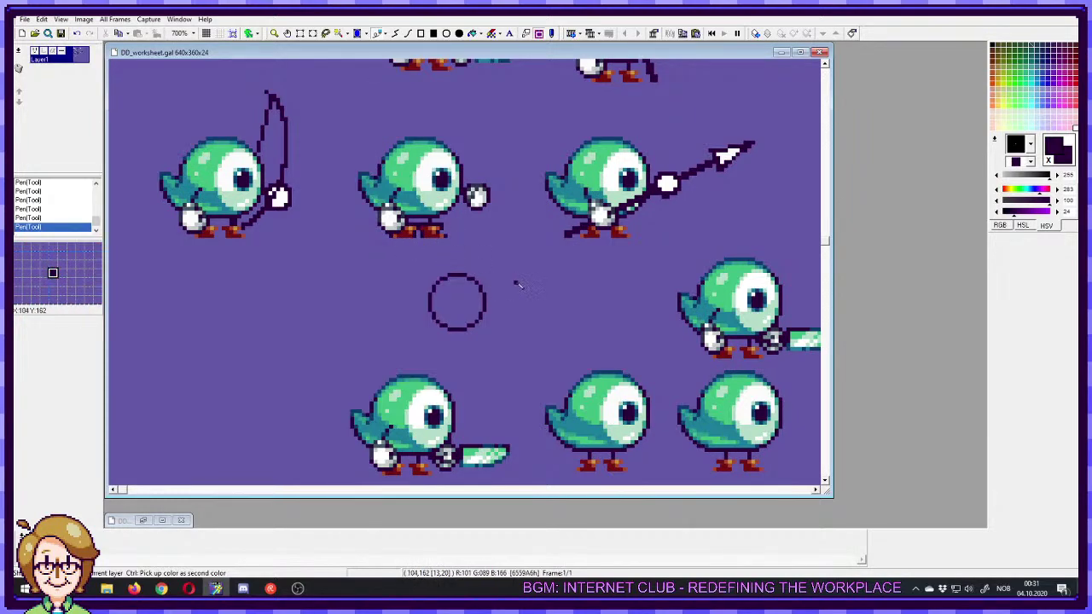
pyautogui.moveTo(495, 236); pyautogui.dragTo(487, 290)
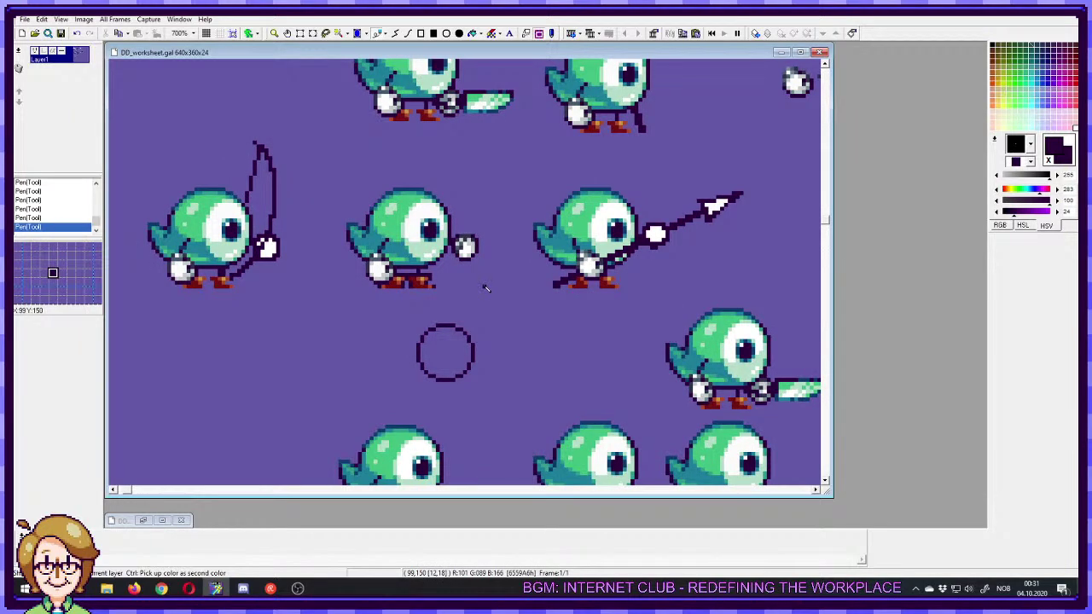
pyautogui.hotkey('ctrl', 'z')
pyautogui.hotkey('ctrl', 'z')
pyautogui.hotkey('ctrl', 'z')
pyautogui.hotkey('ctrl', 'z')
pyautogui.hotkey('ctrl', 'z')
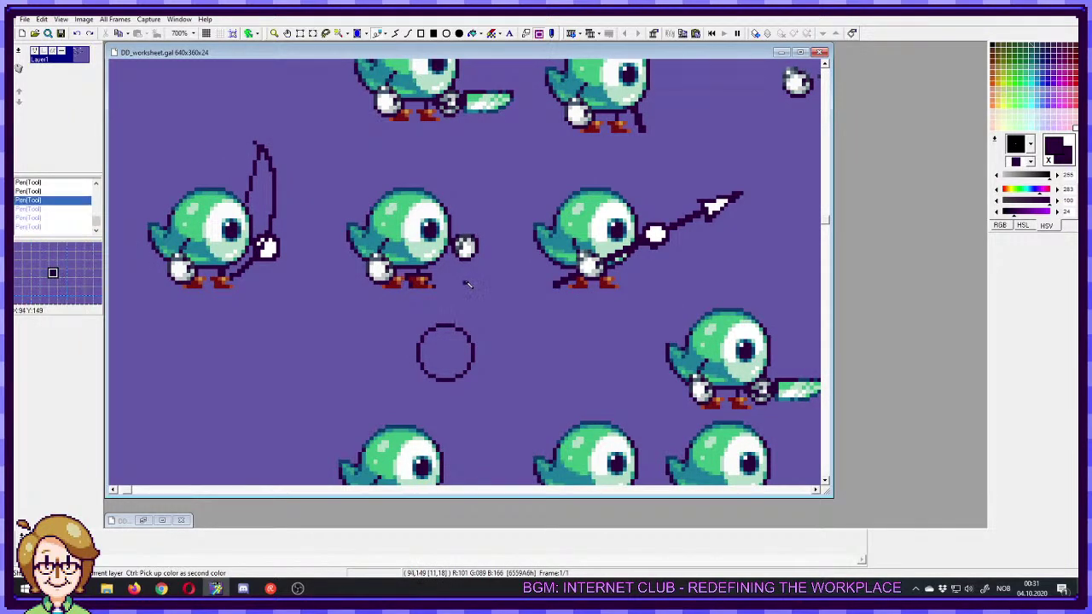
# - Try a dark upper edge on the unarmed bird's front boot and pick up the boot's red-brown colour
pyautogui.click(425, 280)
pyautogui.click(418, 282)
pyautogui.click(413, 282)
pyautogui.click(429, 286)
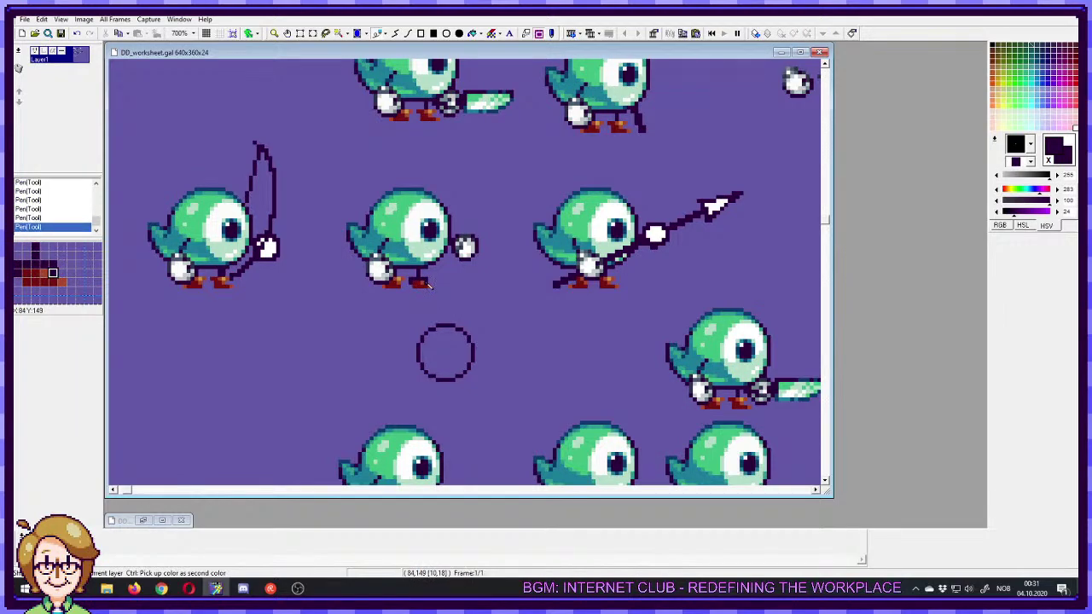
pyautogui.click(432, 288)
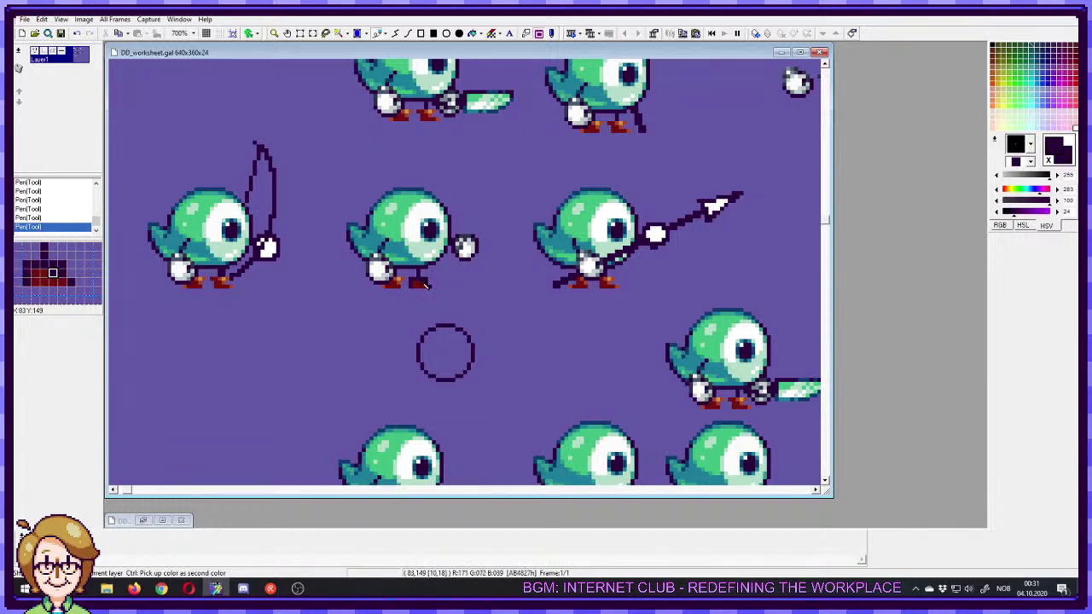
pyautogui.keyDown('ctrl'); pyautogui.click(411, 283); pyautogui.keyUp('ctrl')
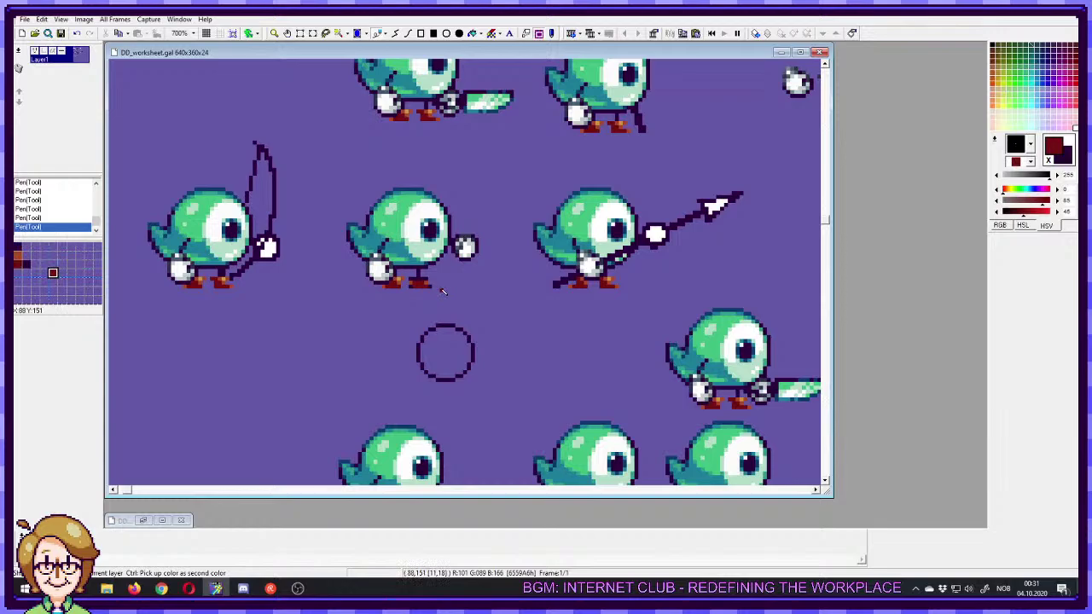
# - Undo the dark pixel changes on the unarmed bird's front boot, comparing the versions by redoing some strokes
pyautogui.hotkey('ctrl', 'z')
pyautogui.hotkey('ctrl', 'z')
pyautogui.hotkey('ctrl', 'z')
pyautogui.hotkey('ctrl', 'z')
pyautogui.hotkey('ctrl', 'z')
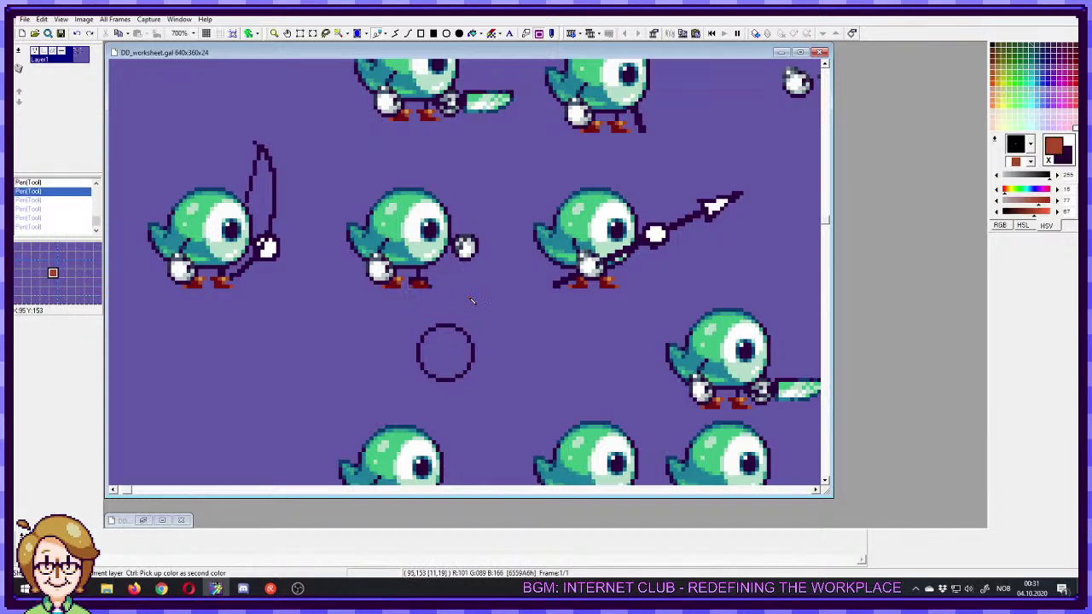
pyautogui.hotkey('ctrl', 'y')
pyautogui.hotkey('ctrl', 'y')
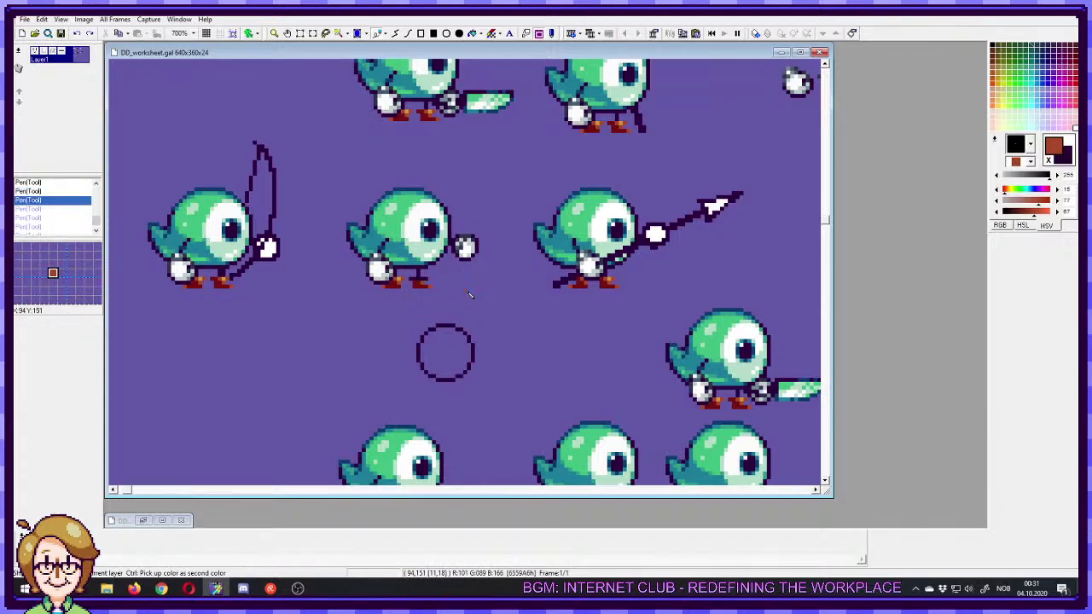
pyautogui.hotkey('ctrl', 'z')
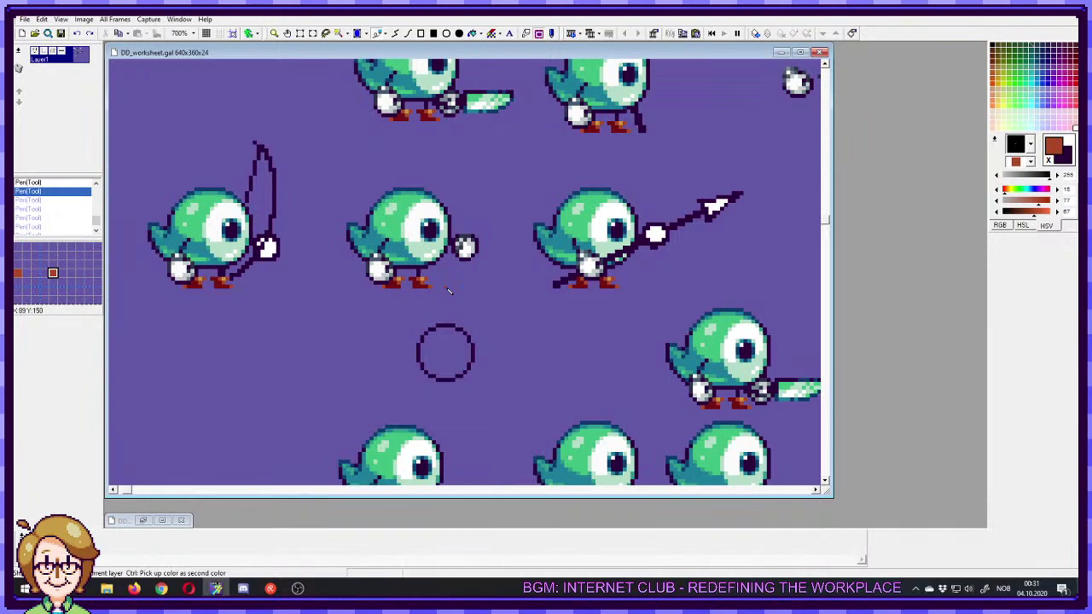
# - Add a red-brown pixel to the toe of the unarmed bird's front boot
pyautogui.moveTo(473, 290); pyautogui.dragTo(461, 243)
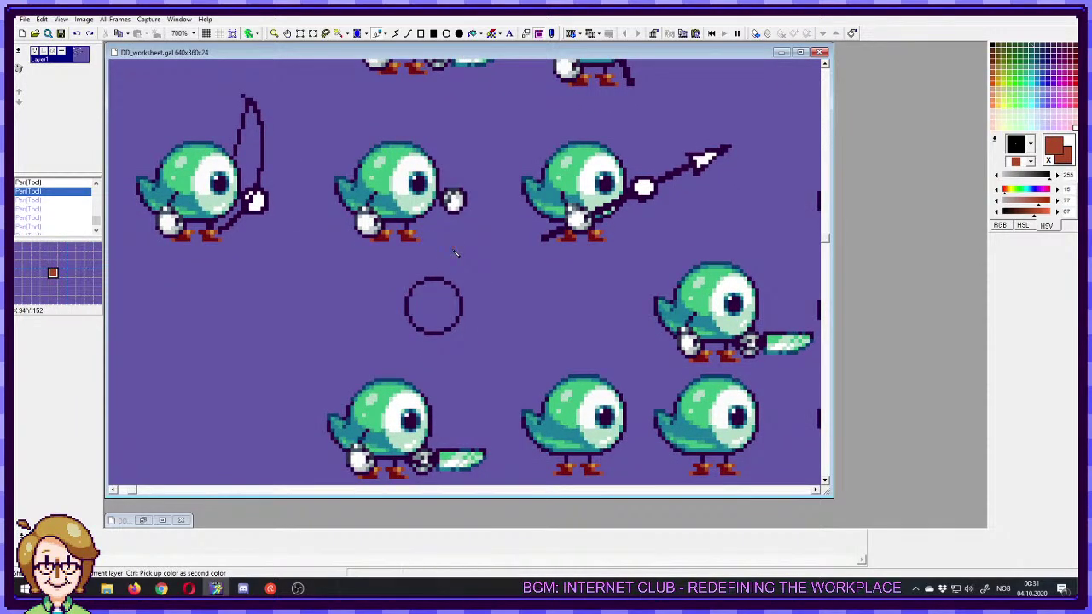
pyautogui.moveTo(464, 270); pyautogui.dragTo(480, 331)
pyautogui.moveTo(510, 267); pyautogui.dragTo(502, 385)
pyautogui.moveTo(474, 341); pyautogui.dragTo(456, 294)
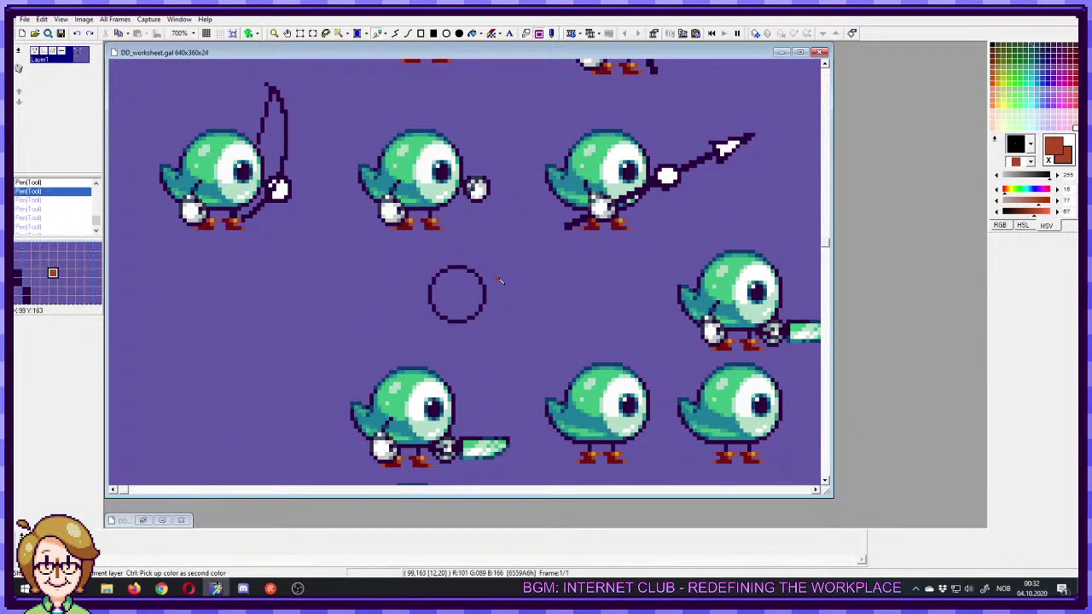
pyautogui.scroll(3, 512, 256)
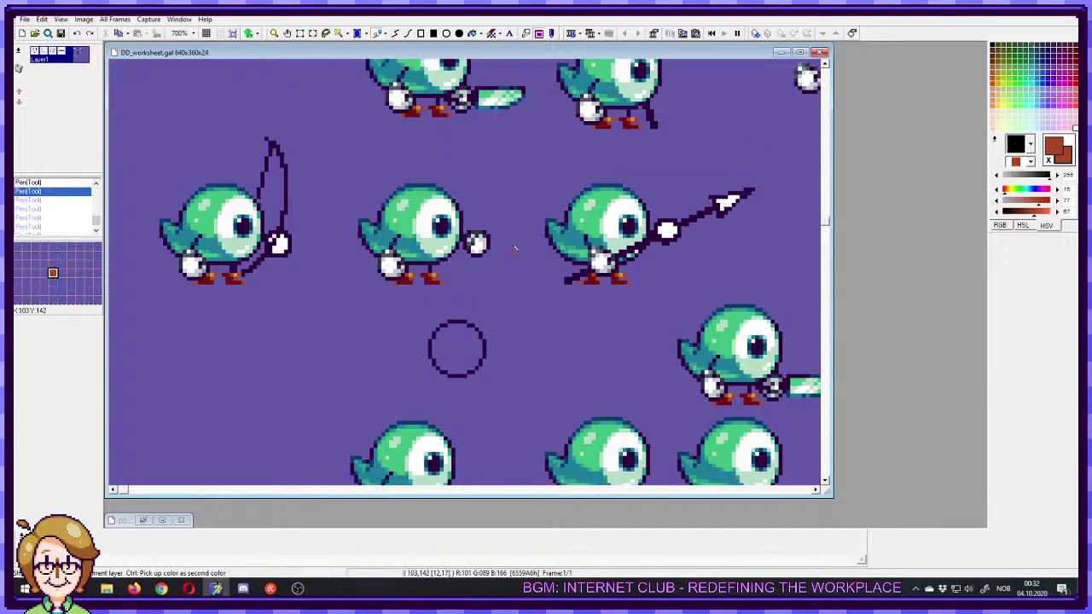
pyautogui.moveTo(346, 109); pyautogui.dragTo(533, 241)
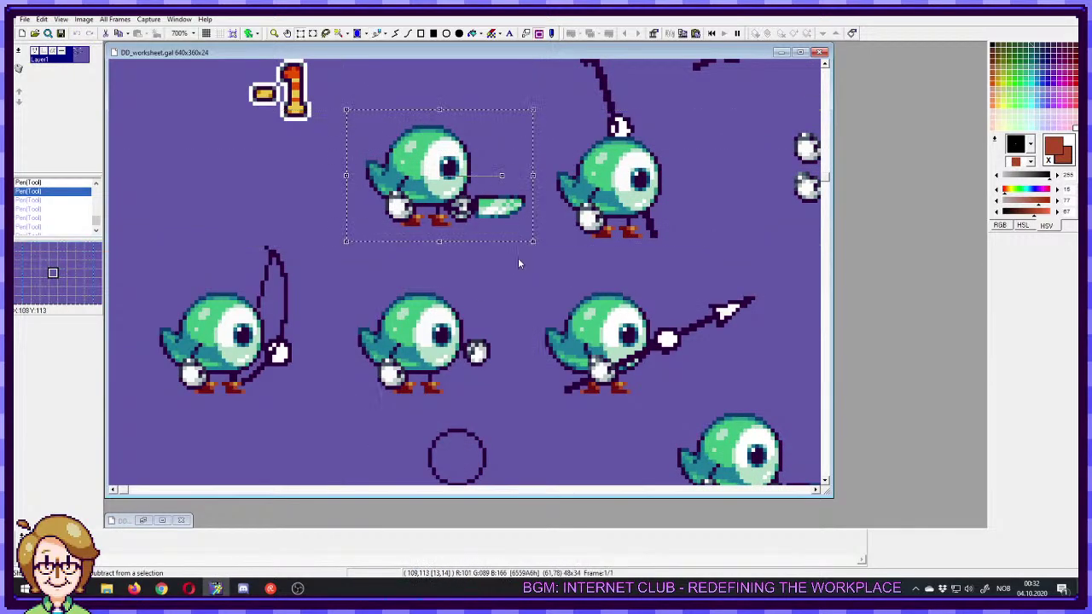
pyautogui.press('d')
pyautogui.moveTo(540, 426); pyautogui.dragTo(515, 285)
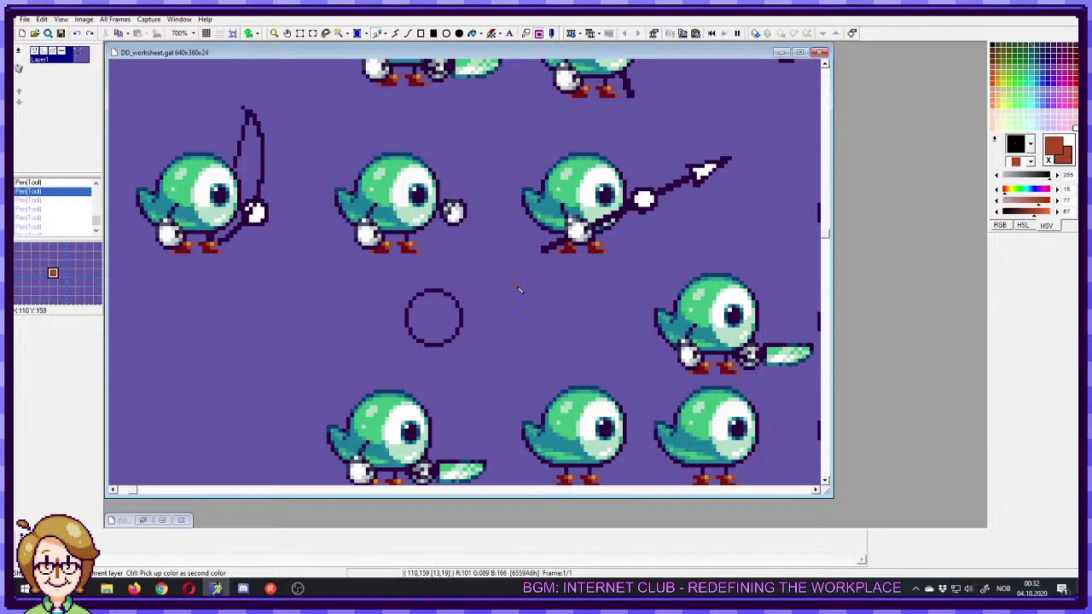
pyautogui.click(419, 247)
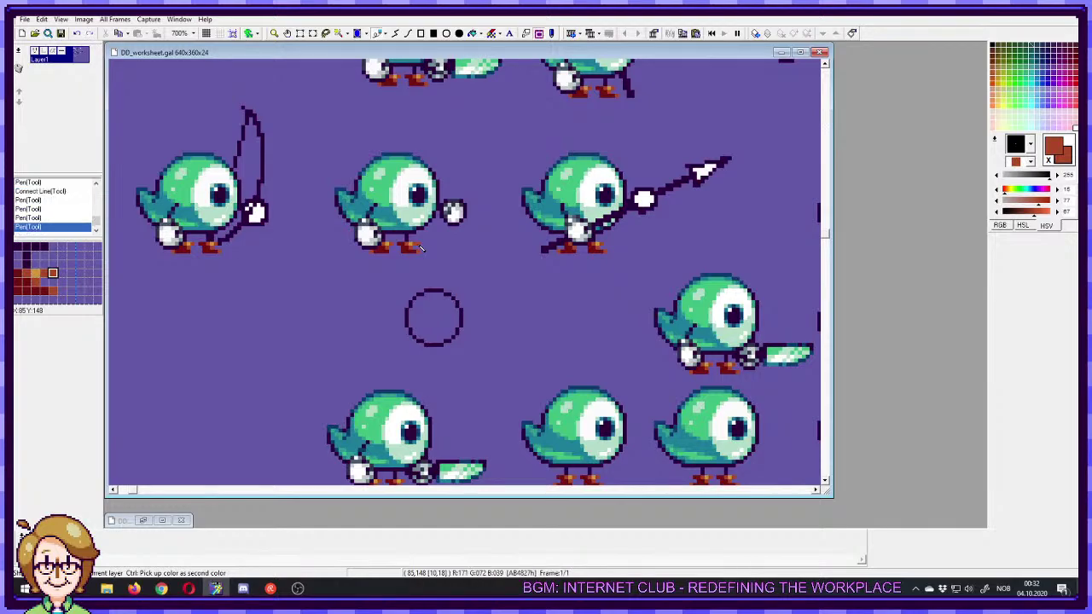
# - Undo the red-brown toe pixel on the unarmed bird's front boot
pyautogui.hotkey('ctrl', 'z')
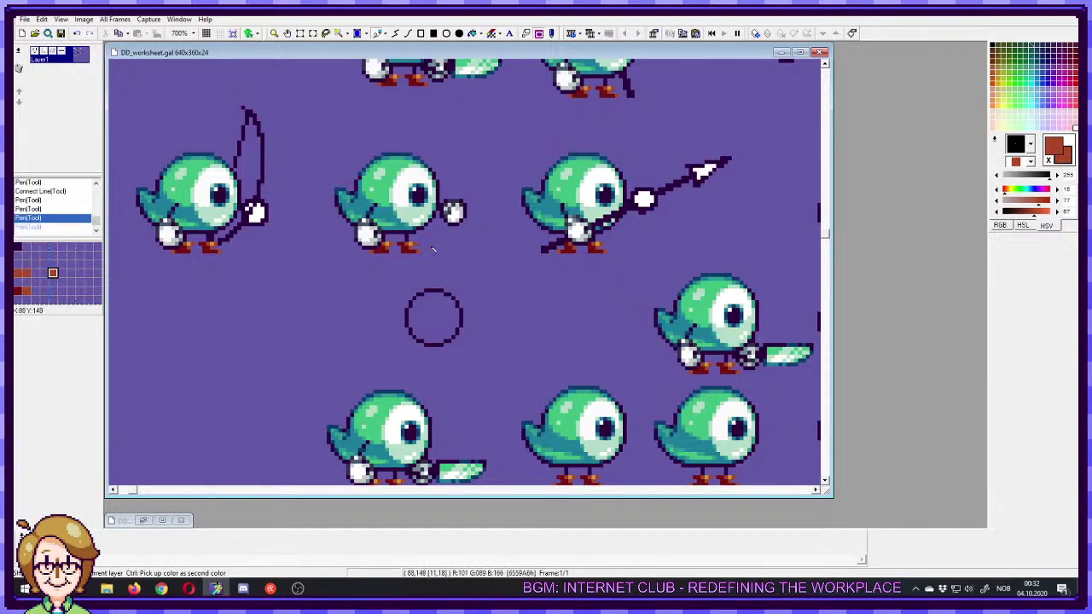
# - Try filling the round bomb outline with the dark blue picked up from the small finished bomb, and undo the fill
pyautogui.rightClick(435, 294)
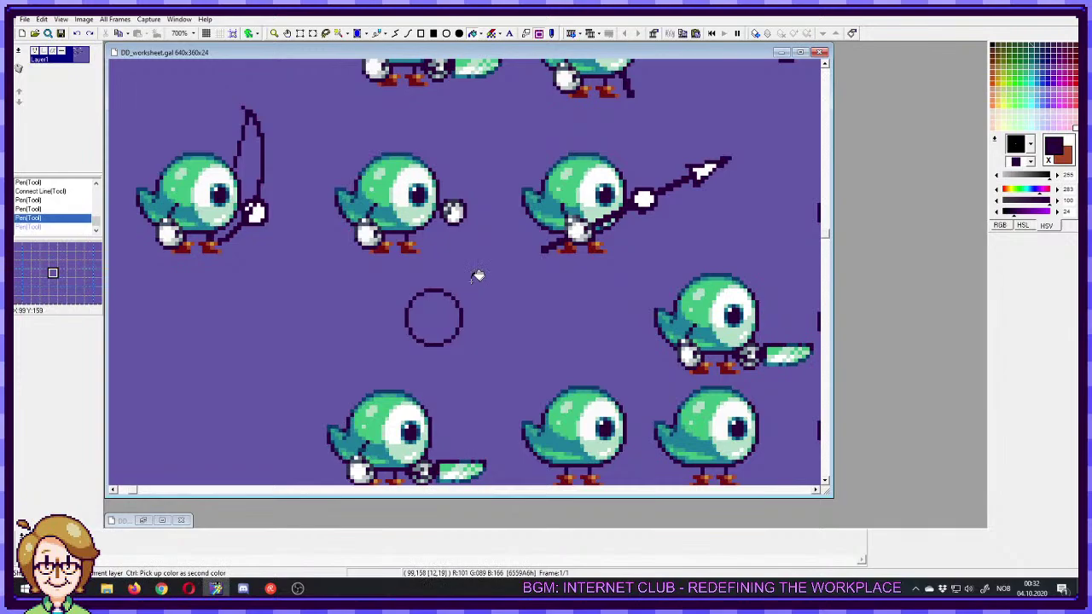
pyautogui.moveTo(576, 229); pyautogui.dragTo(355, 300)
pyautogui.moveTo(546, 264); pyautogui.dragTo(231, 376)
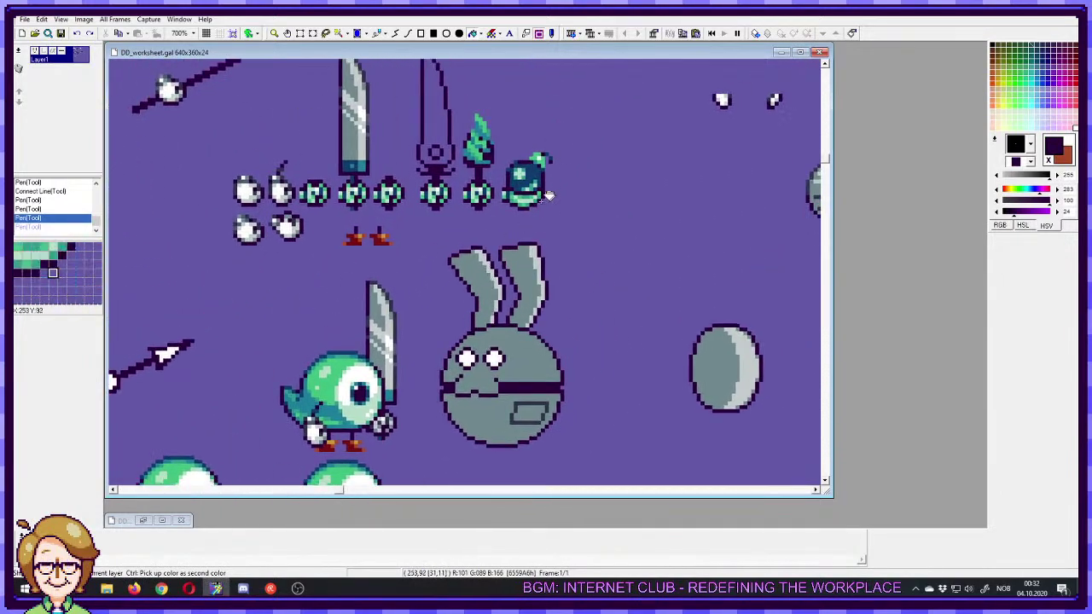
pyautogui.rightClick(529, 181)
pyautogui.moveTo(341, 266); pyautogui.dragTo(808, 81)
pyautogui.click(369, 317)
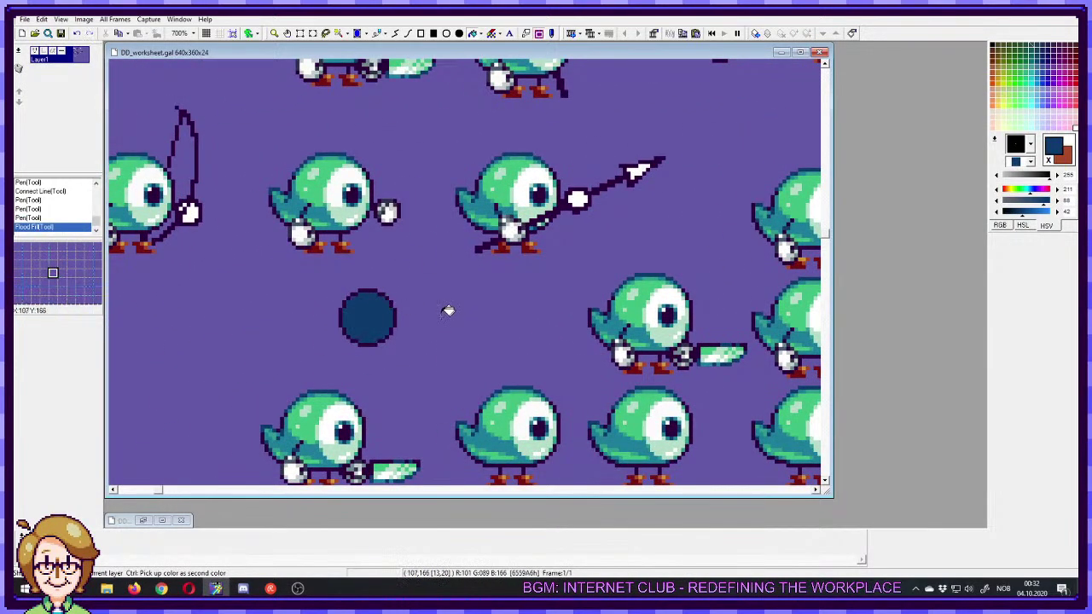
pyautogui.hscroll(-2, 429, 304)
pyautogui.scroll(-1, 429, 304)
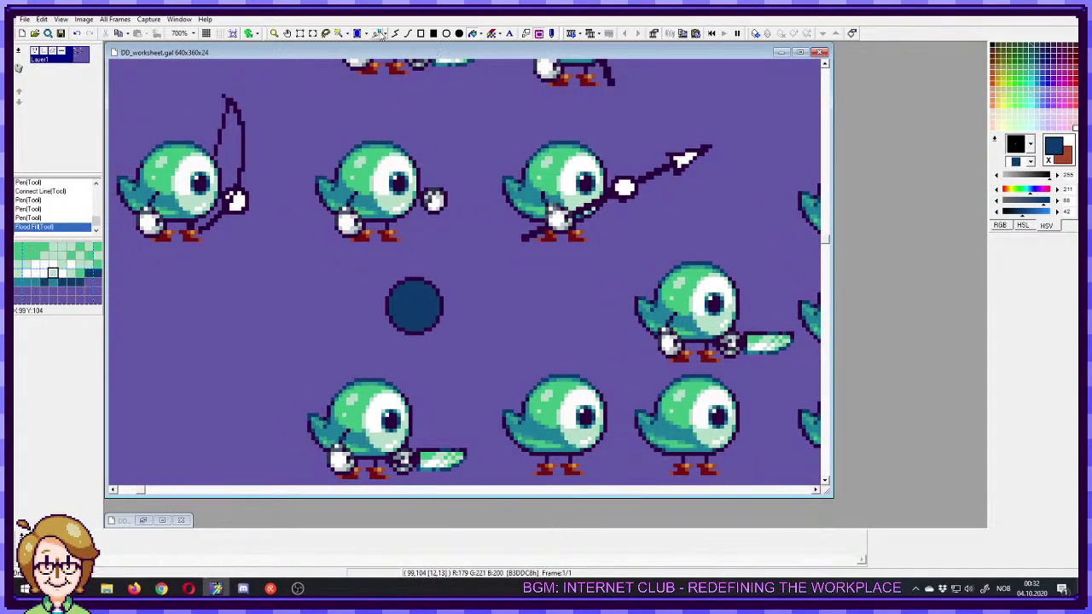
pyautogui.hotkey('ctrl', 'z')
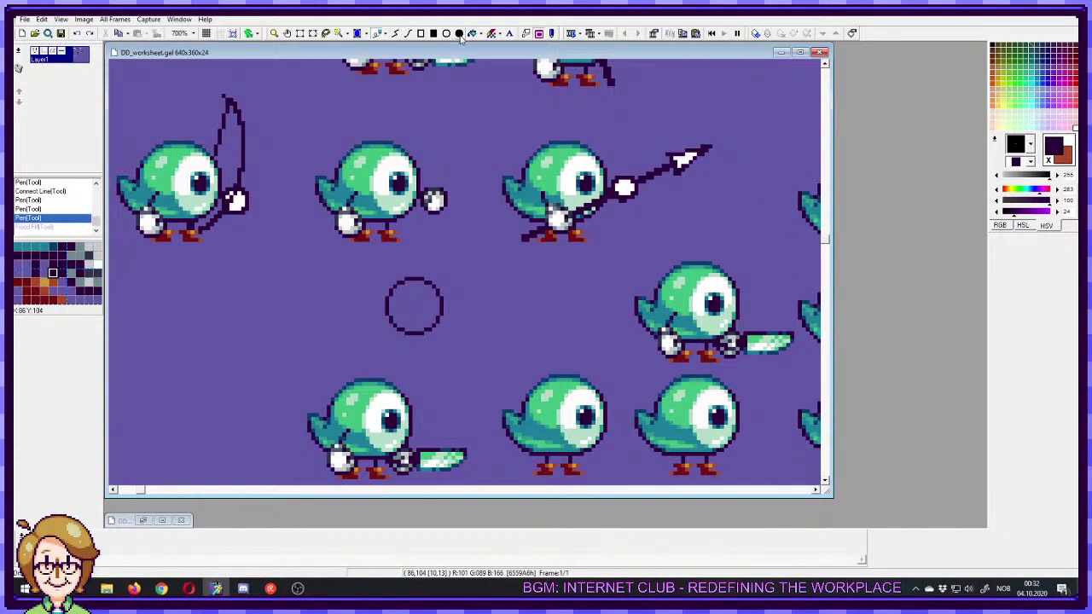
# - Fill the round bomb outline with the dark purple outline colour and move the bomb up and right, below the unarmed bird's front hand
pyautogui.click(416, 290)
pyautogui.click(378, 34)
pyautogui.moveTo(483, 250); pyautogui.dragTo(492, 254)
pyautogui.moveTo(384, 260); pyautogui.dragTo(468, 359)
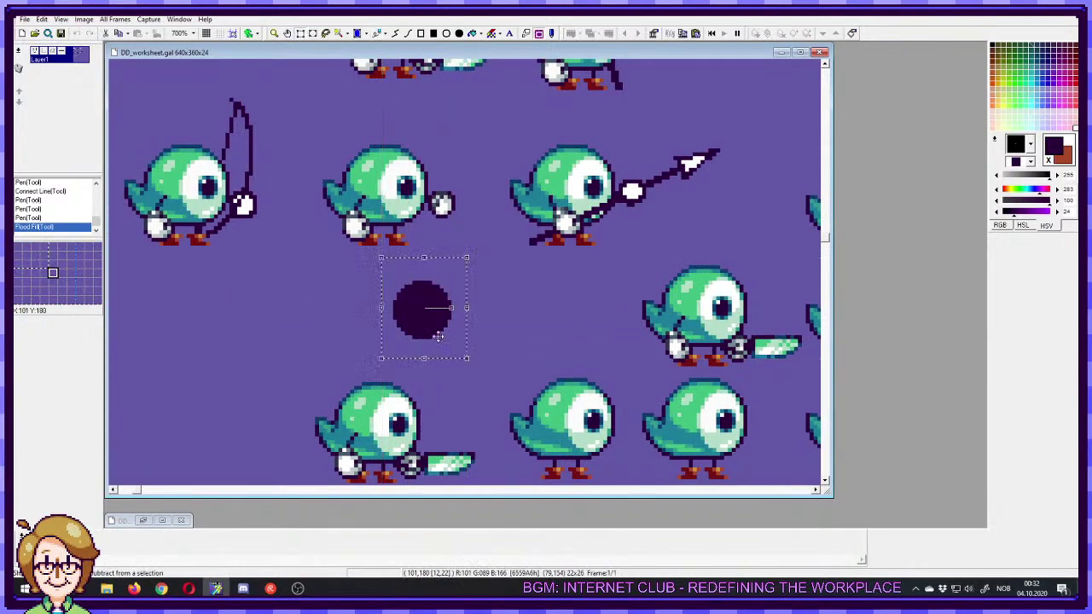
pyautogui.moveTo(422, 324); pyautogui.dragTo(451, 298)
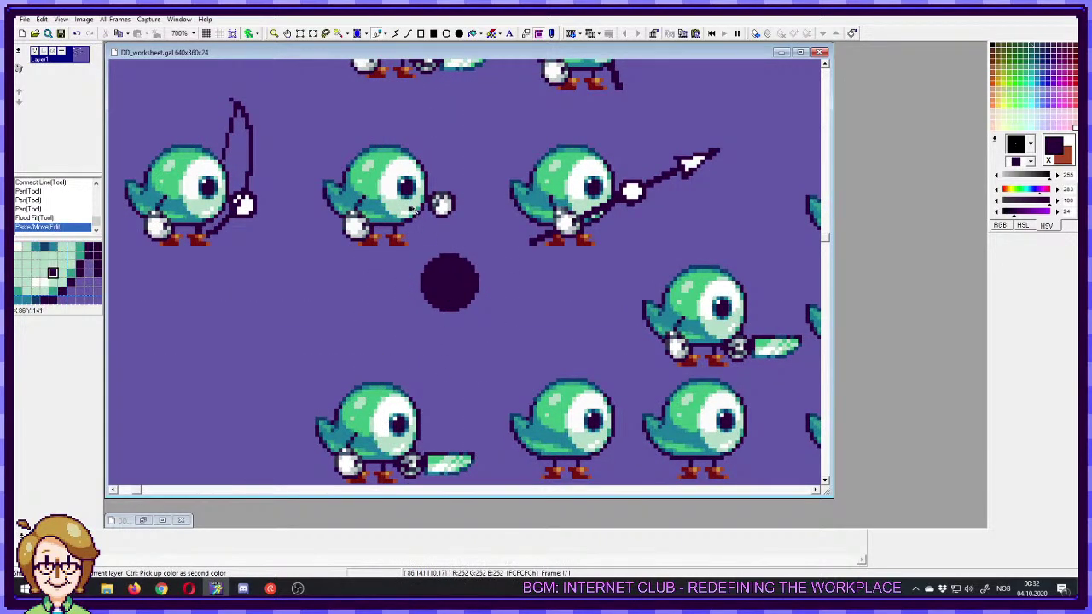
# - Try a thin dark fuse line curving from the bomb's top over its upper right side, and remove it pixel by pixel
pyautogui.click(458, 250)
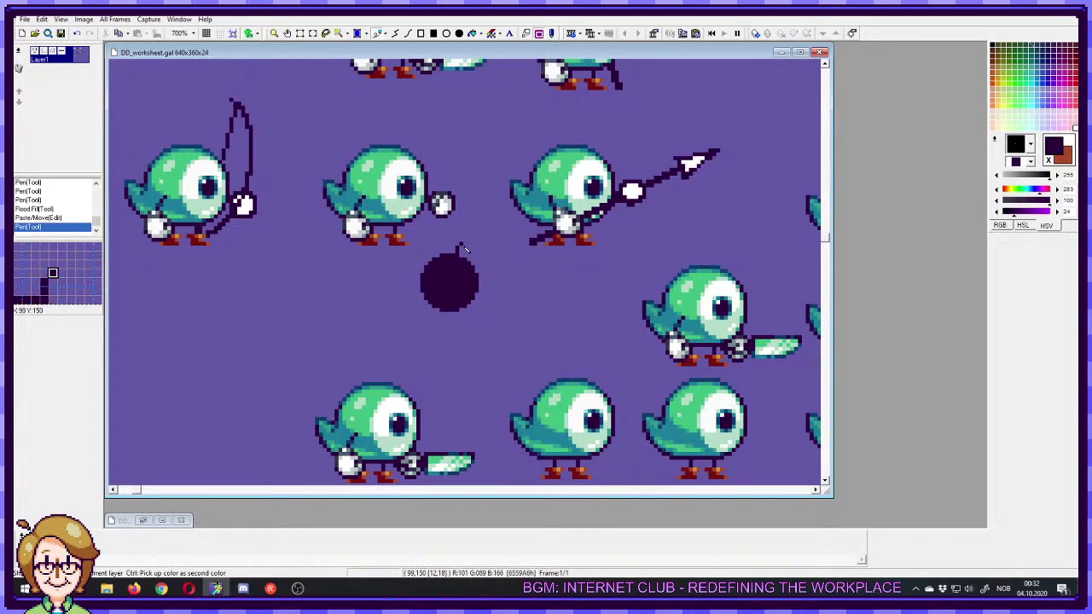
pyautogui.moveTo(461, 249); pyautogui.dragTo(477, 251)
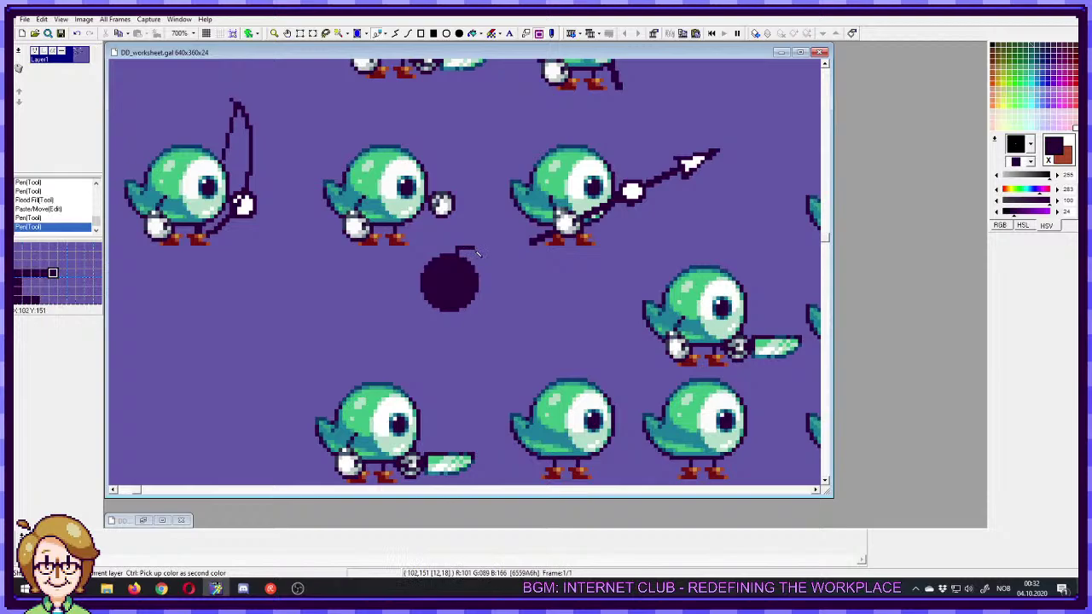
pyautogui.click(479, 255)
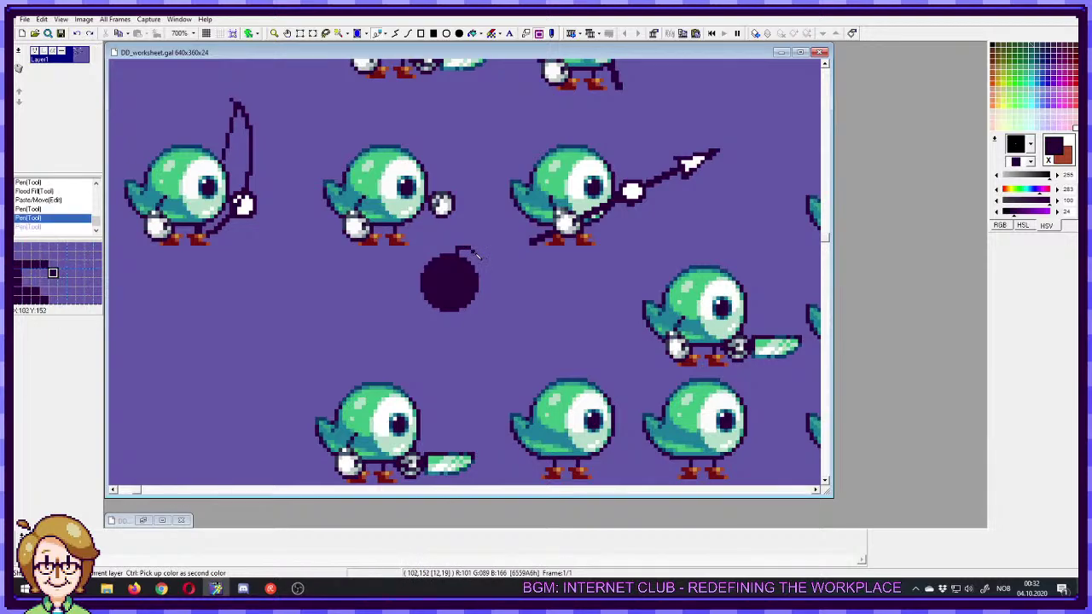
pyautogui.click(482, 263)
pyautogui.click(482, 268)
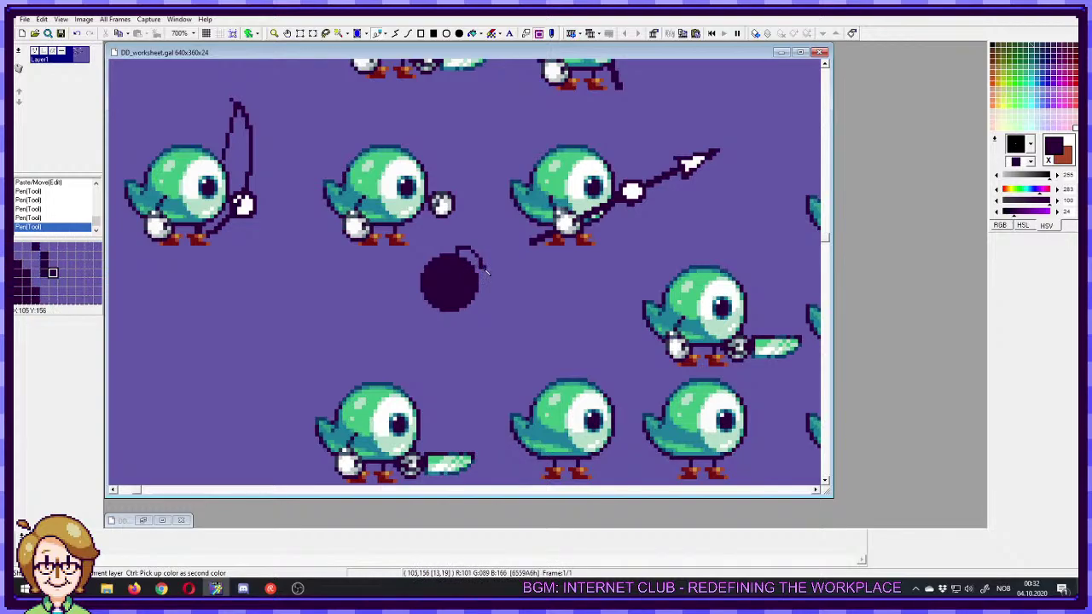
pyautogui.hotkey('ctrl', 'z')
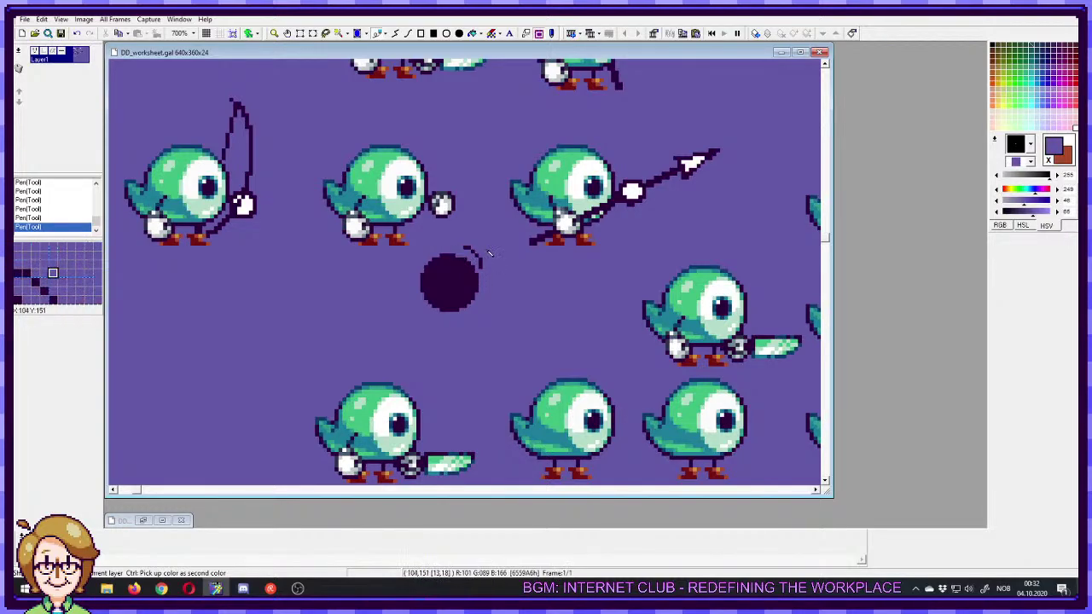
pyautogui.hotkey('ctrl', 'z')
pyautogui.hotkey('ctrl', 'z')
pyautogui.hotkey('ctrl', 'z')
pyautogui.hotkey('ctrl', 'z')
pyautogui.click(463, 257)
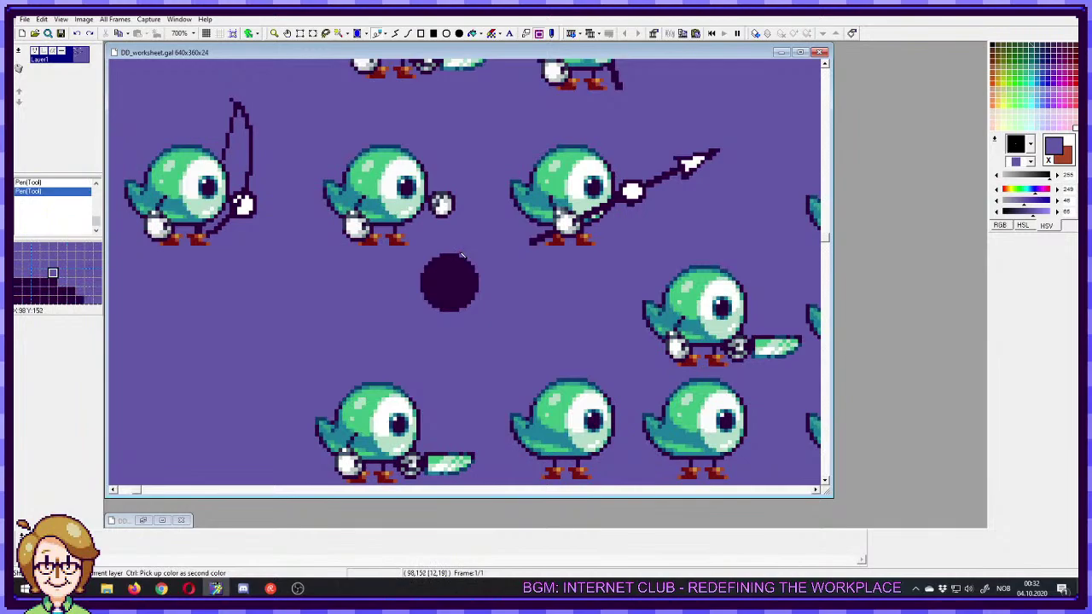
# - Draw a small dark arc of outline pixels just off the bomb's upper right edge as the outline of a cap
pyautogui.rightClick(469, 278)
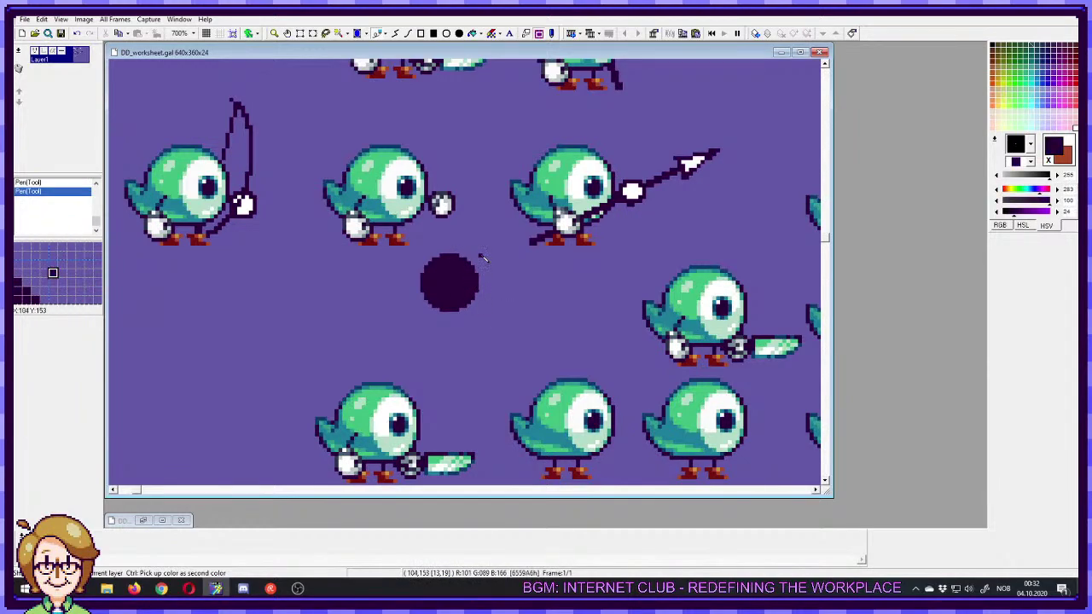
pyautogui.click(479, 255)
pyautogui.click(476, 252)
pyautogui.click(480, 257)
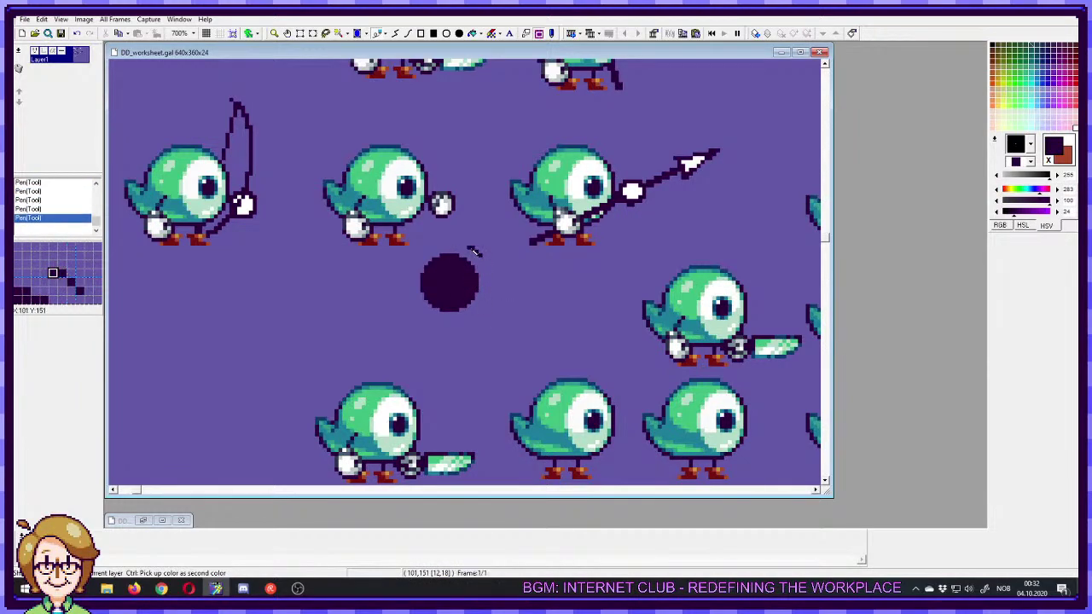
pyautogui.click(484, 262)
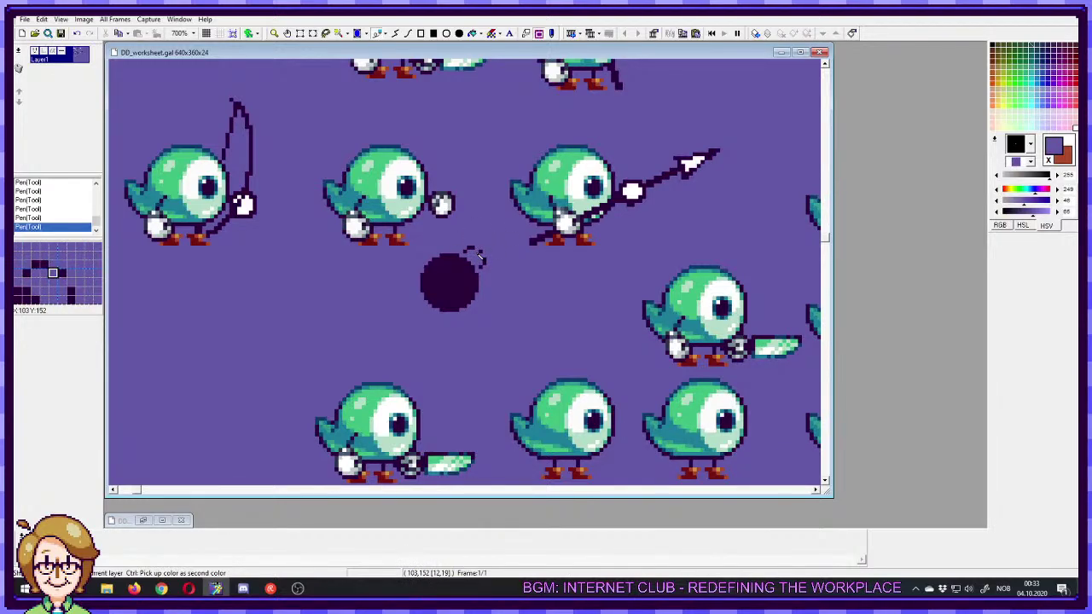
# - Try shifting the small dark cap arc one pixel closer to the bomb, comparing it with its original position
pyautogui.press('s')
pyautogui.moveTo(498, 239); pyautogui.dragTo(474, 253)
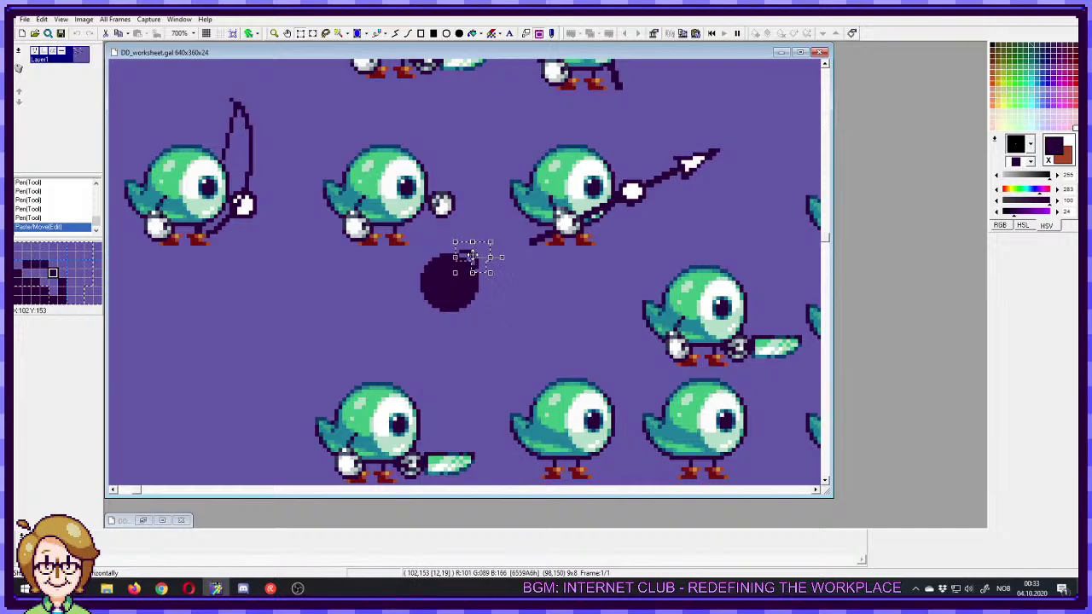
pyautogui.moveTo(474, 253); pyautogui.dragTo(474, 248)
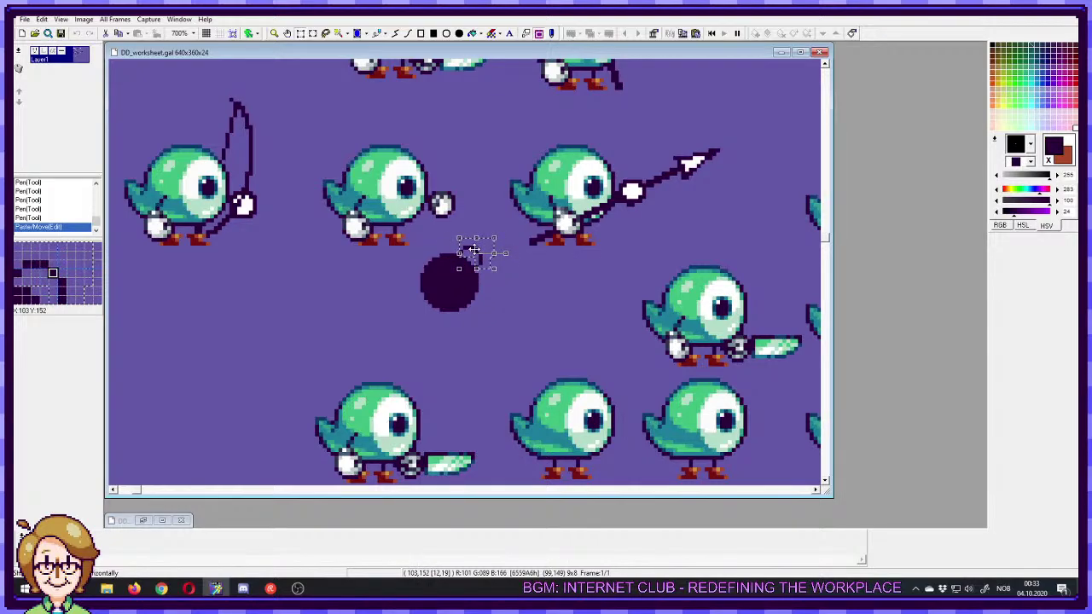
pyautogui.moveTo(473, 249); pyautogui.dragTo(475, 253)
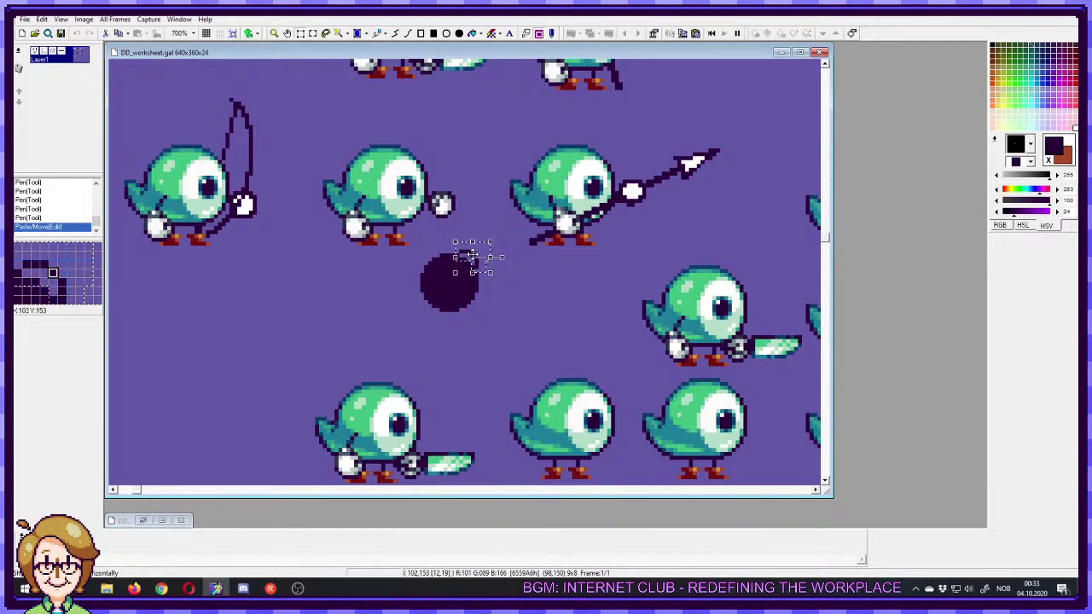
pyautogui.click(515, 278)
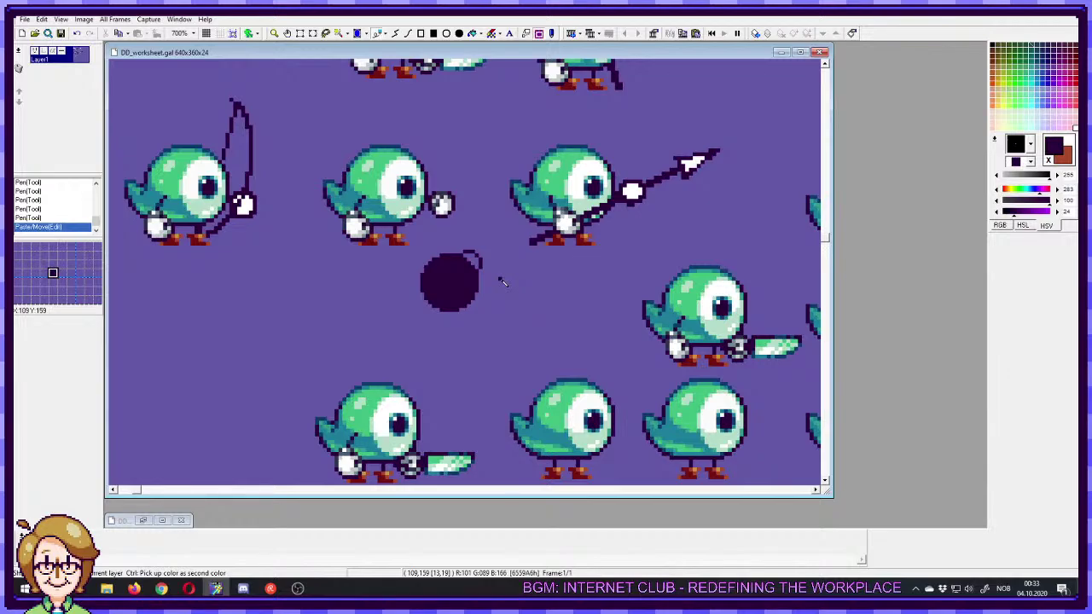
# - Try dark pixels in the gap between the cap arc and the bomb, and undo them along with the arc's last move
pyautogui.keyDown('ctrl'); pyautogui.click(468, 260); pyautogui.keyUp('ctrl')
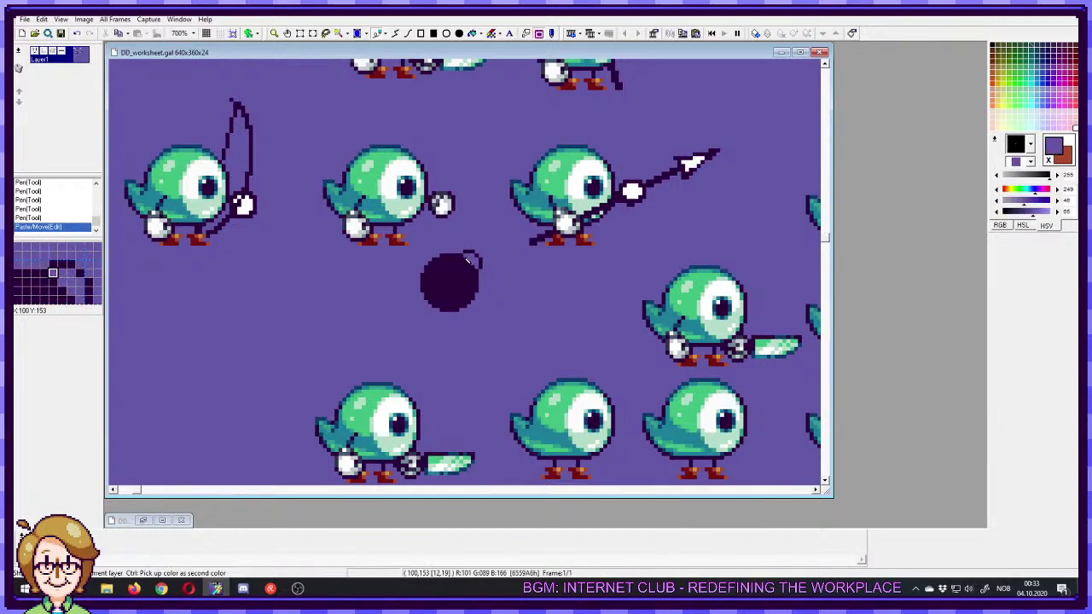
pyautogui.rightClick(469, 263)
pyautogui.rightClick(471, 262)
pyautogui.rightClick(473, 266)
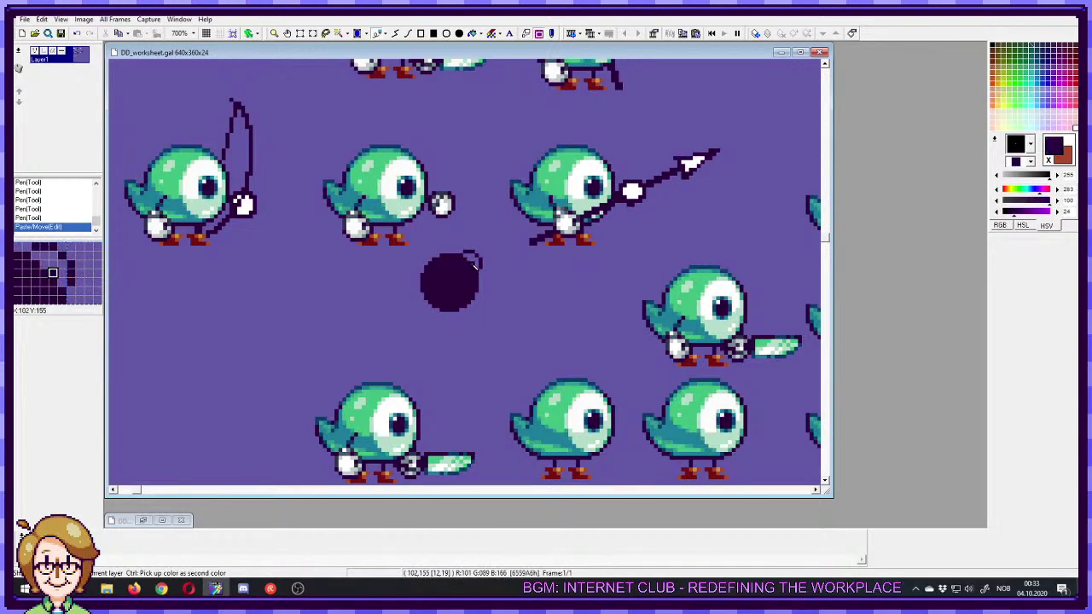
pyautogui.click(475, 266)
pyautogui.click(477, 267)
pyautogui.hotkey('ctrl', 'z')
pyautogui.hotkey('ctrl', 'z')
pyautogui.hotkey('ctrl', 'z')
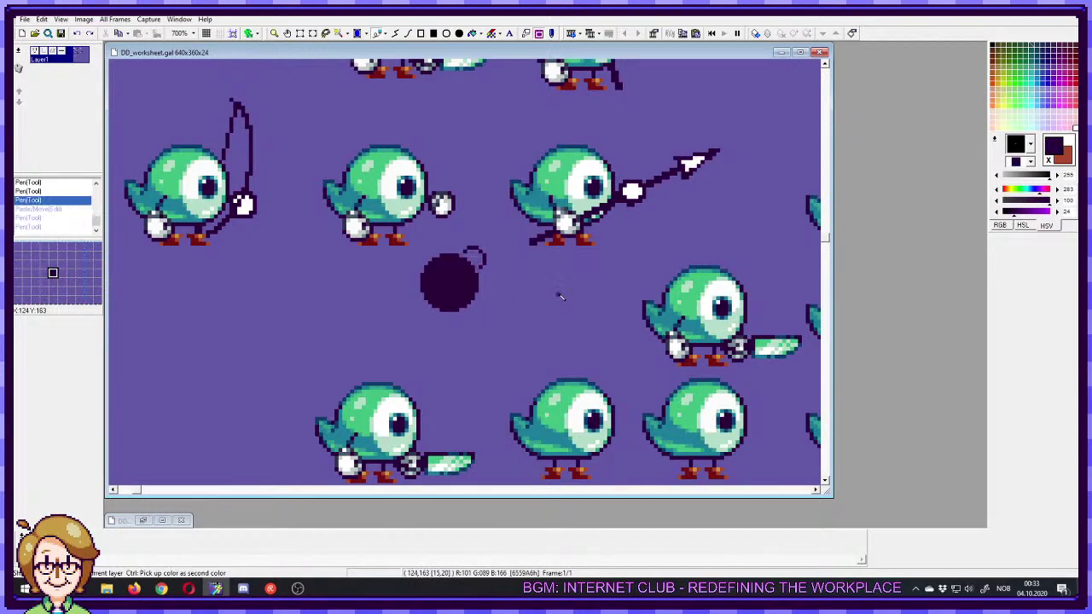
pyautogui.press('s')
pyautogui.moveTo(468, 238); pyautogui.dragTo(487, 262)
pyautogui.press('p')
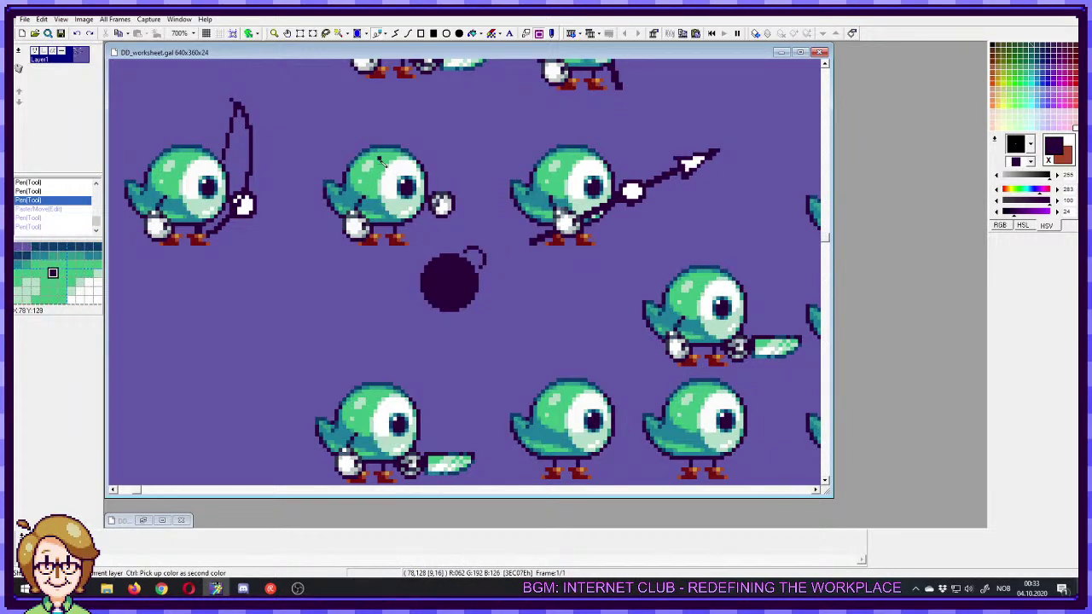
# - Paint the inside of the cap arc with the bird's mid green and clean up its lower end with the background purple
pyautogui.keyDown('ctrl'); pyautogui.click(382, 162); pyautogui.keyUp('ctrl')
pyautogui.rightClick(471, 253)
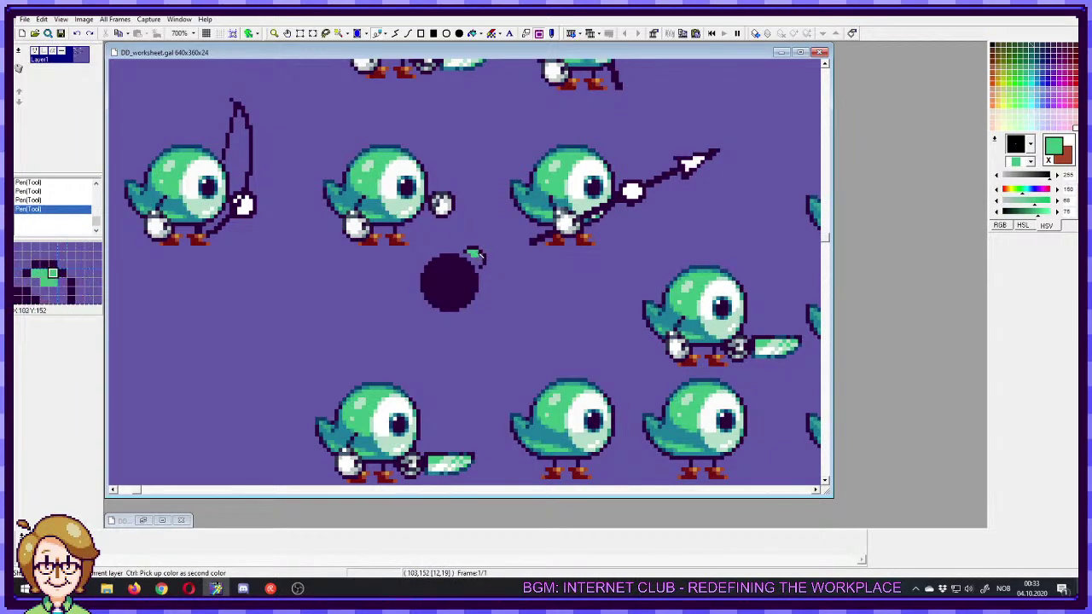
pyautogui.rightClick(479, 261)
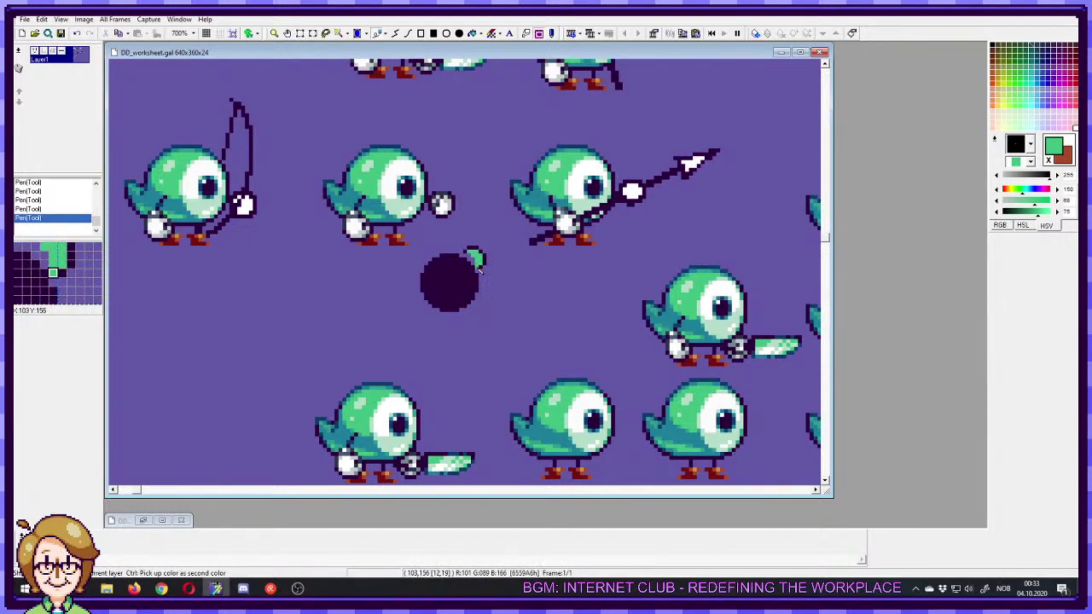
pyautogui.keyDown('ctrl'); pyautogui.click(480, 265); pyautogui.keyUp('ctrl')
pyautogui.rightClick(480, 265)
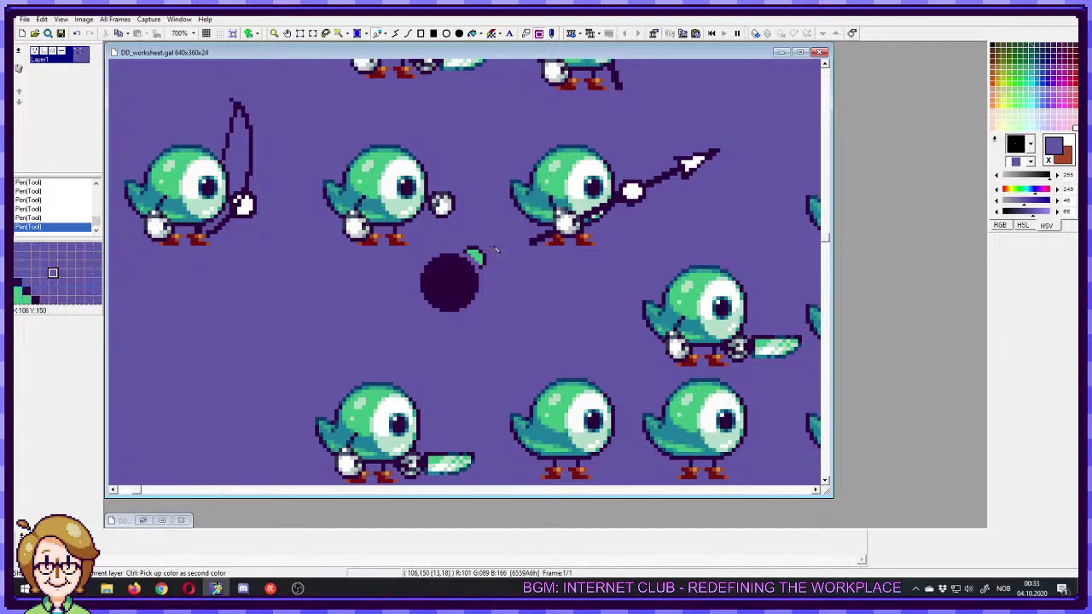
# - Lift the green cap off the bomb, trim its inner edge with the background purple, and move it back tight against the bomb's upper right
pyautogui.press('s')
pyautogui.moveTo(490, 239)
pyautogui.mouseDown()
pyautogui.moveTo(463, 253)
pyautogui.moveTo(475, 270)
pyautogui.moveTo(472, 256)
pyautogui.mouseUp()
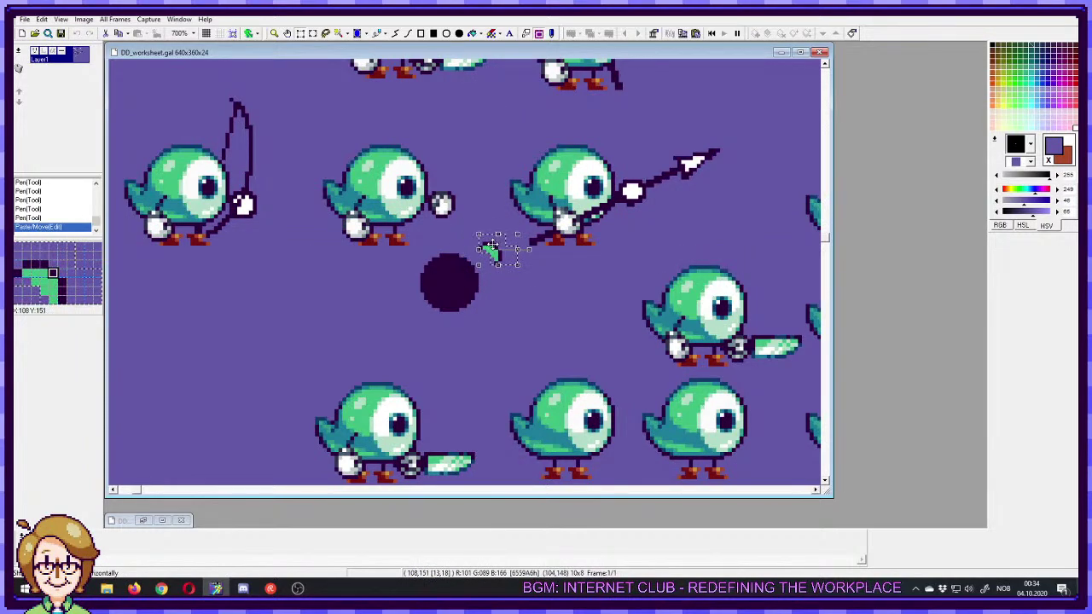
pyautogui.moveTo(473, 254); pyautogui.dragTo(484, 247)
pyautogui.press('p')
pyautogui.click(486, 256)
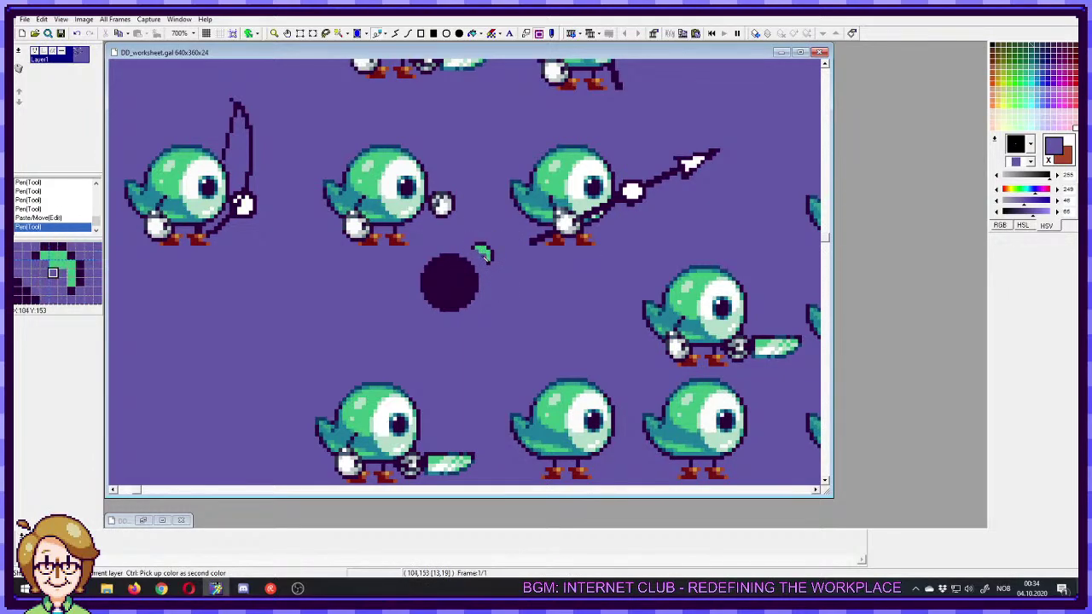
pyautogui.press('s')
pyautogui.moveTo(505, 235); pyautogui.dragTo(479, 256)
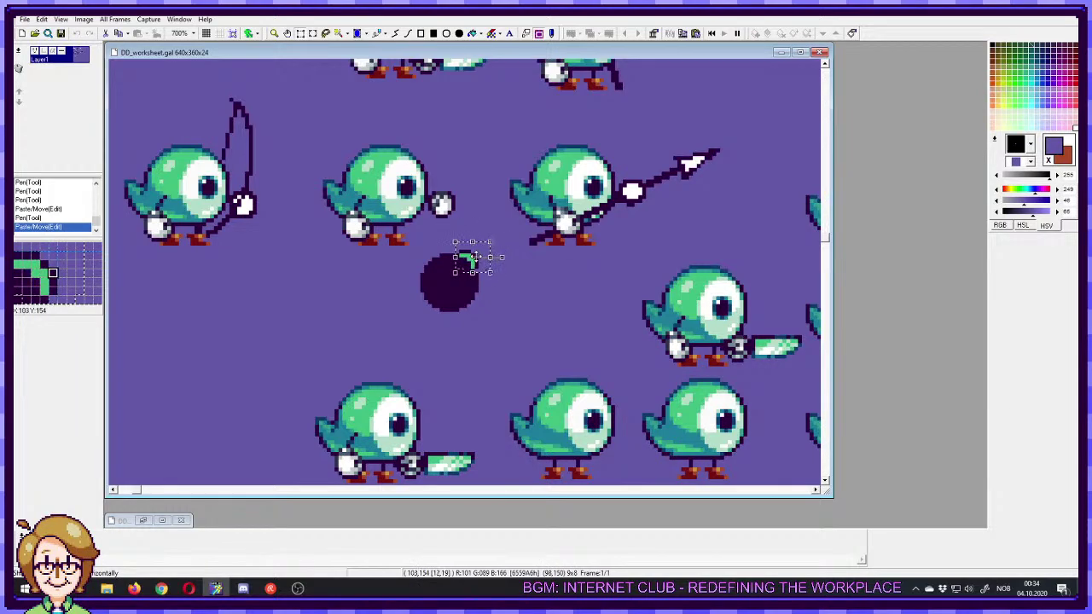
pyautogui.press('p')
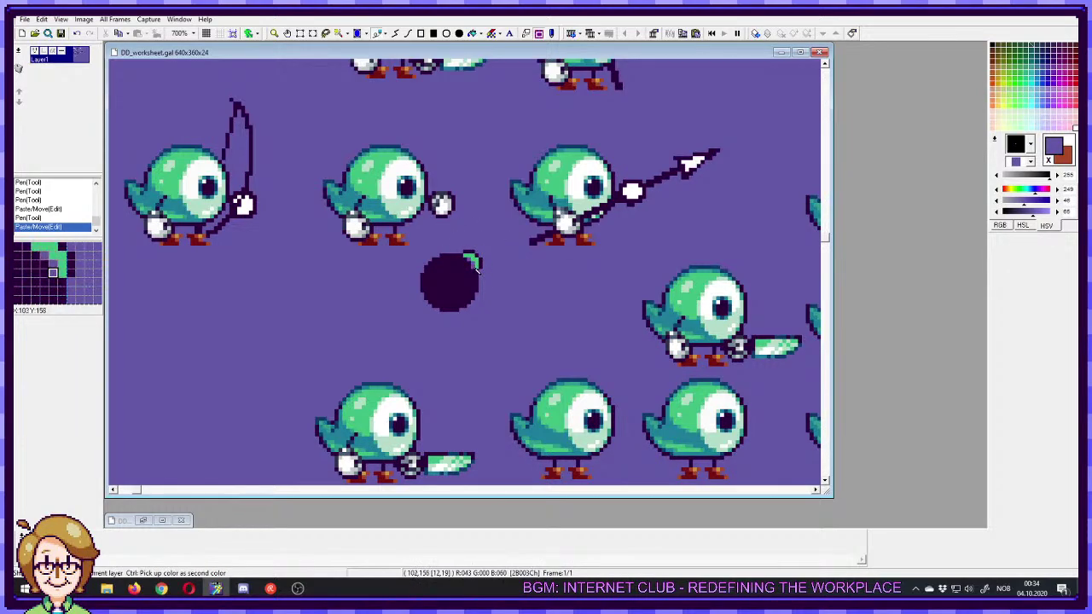
# - Fill the gap under the bomb's cap with green, lengthen both cap ends by a pixel, and extend the dark outline around its lower end
pyautogui.rightClick(476, 259)
pyautogui.moveTo(472, 263); pyautogui.dragTo(469, 259)
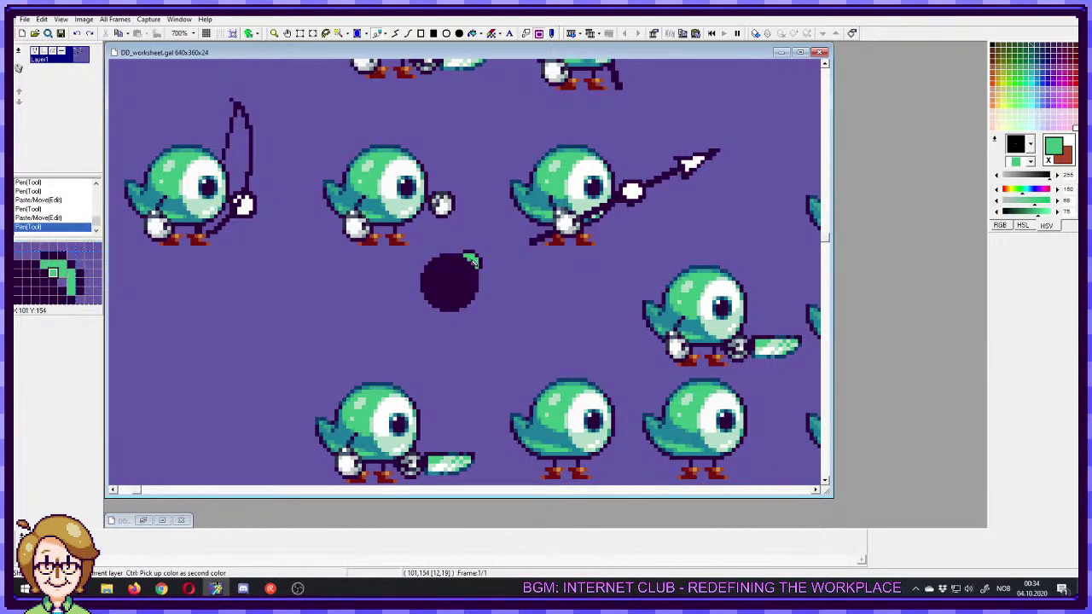
pyautogui.click(473, 265)
pyautogui.click(461, 256)
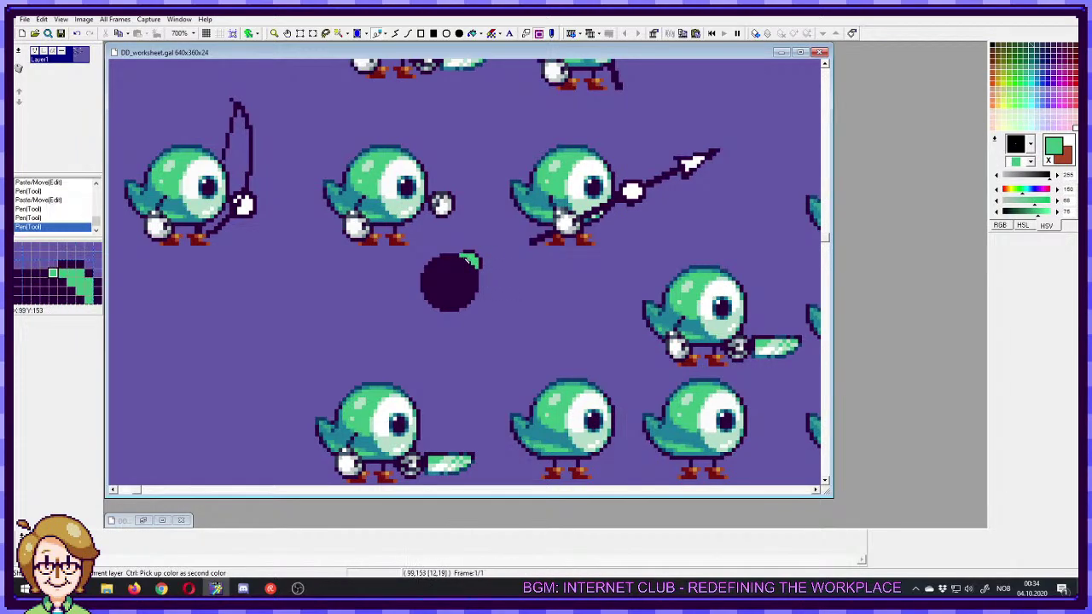
pyautogui.click(477, 271)
pyautogui.rightClick(481, 267)
pyautogui.click(480, 271)
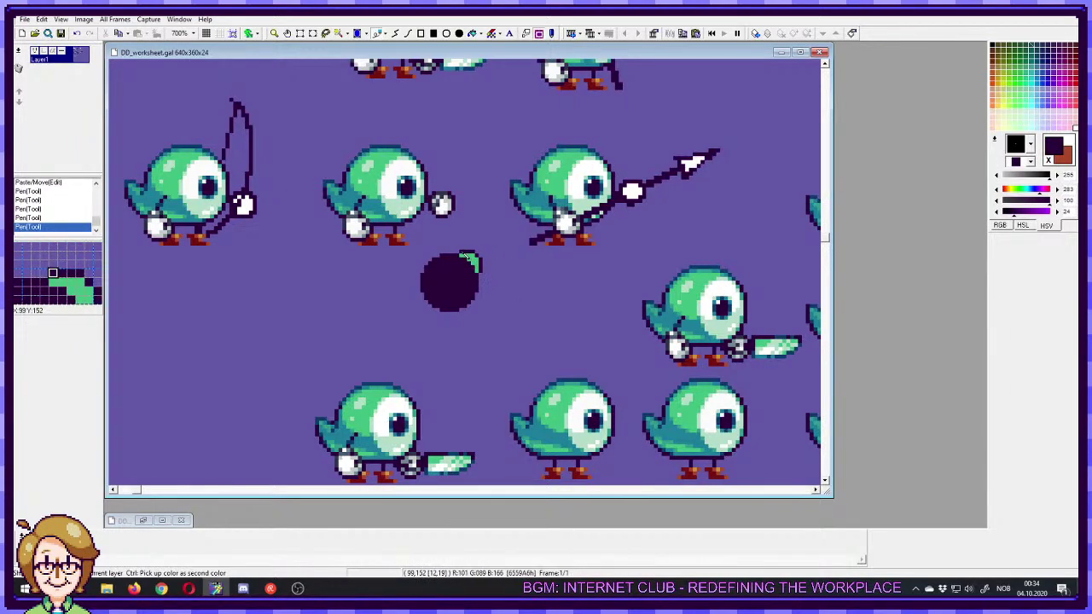
# - Refill the bomb's green cap and redraw its dark outline one pixel outward, cleaning stray pixels with the background purple
pyautogui.click(462, 253)
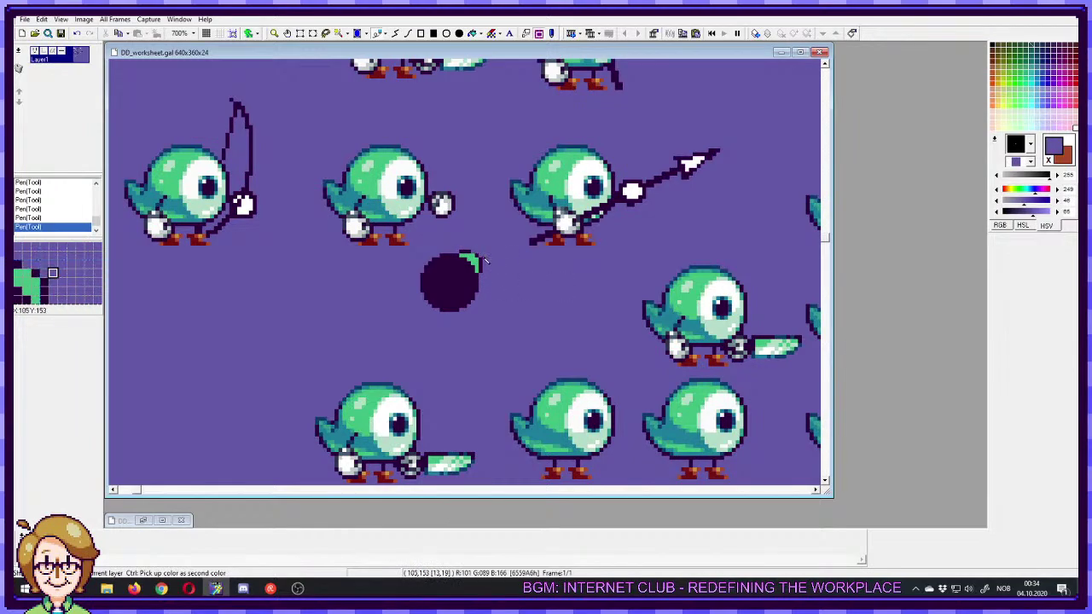
pyautogui.keyDown('ctrl'); pyautogui.rightClick(522, 281); pyautogui.keyUp('ctrl')
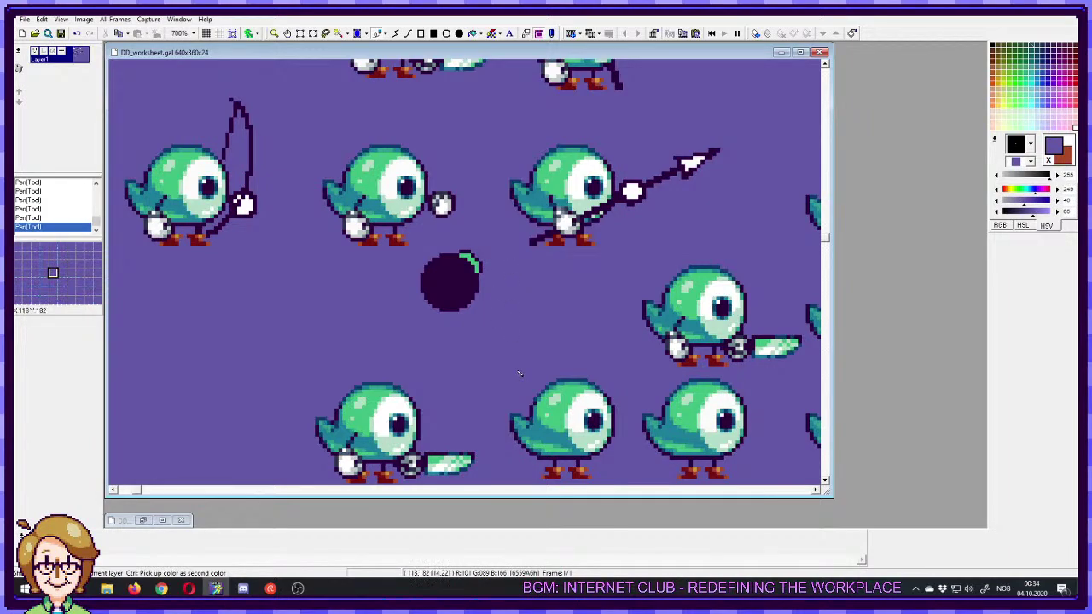
pyautogui.keyDown('ctrl'); pyautogui.rightClick(470, 260); pyautogui.keyUp('ctrl')
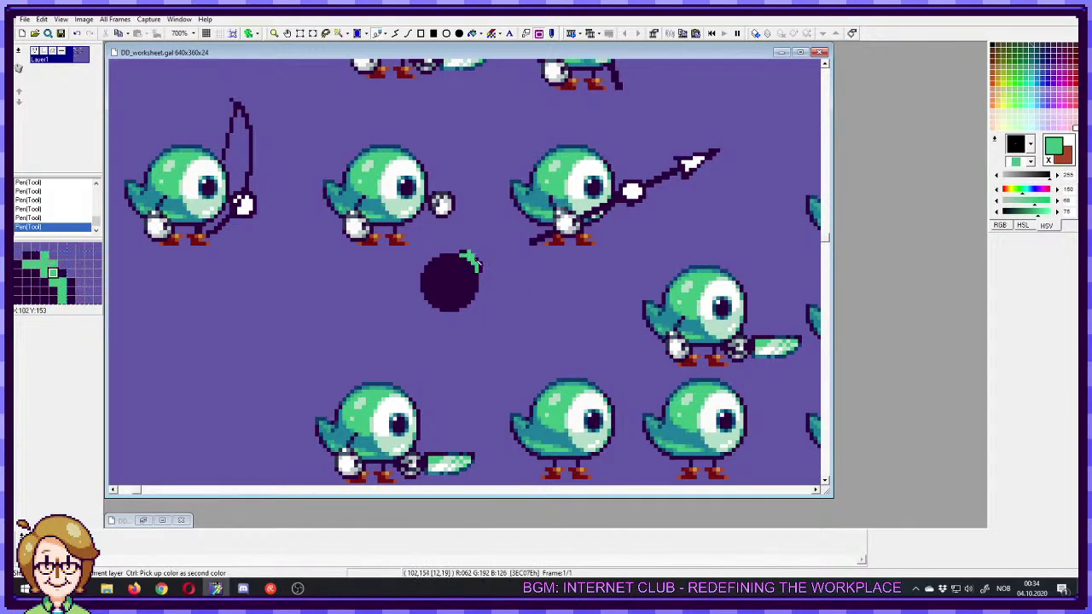
pyautogui.keyDown('ctrl'); pyautogui.rightClick(482, 267); pyautogui.keyUp('ctrl')
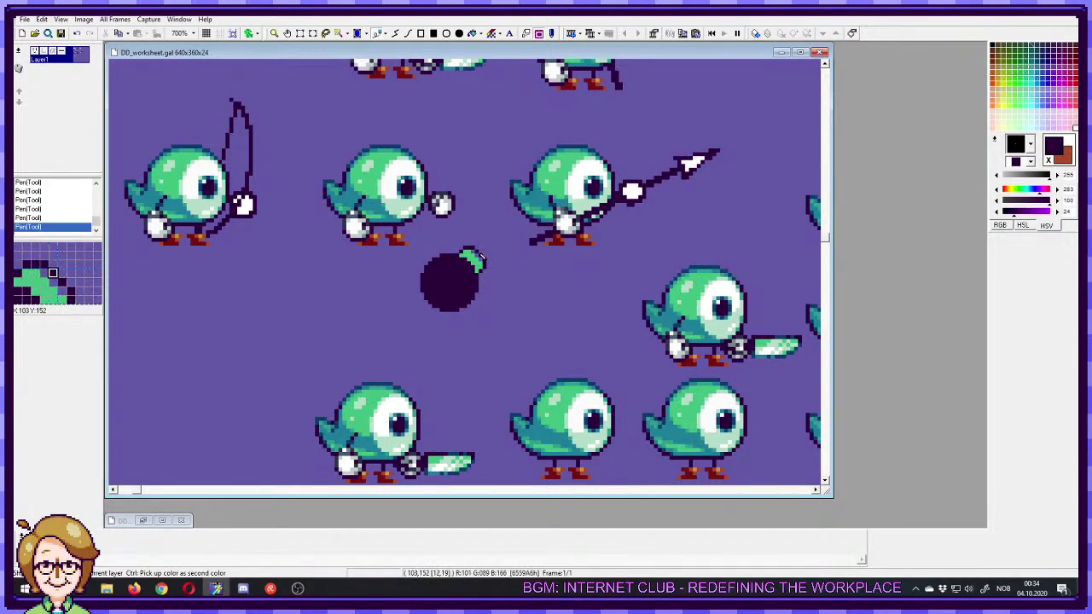
pyautogui.keyDown('ctrl'); pyautogui.rightClick(471, 256); pyautogui.keyUp('ctrl')
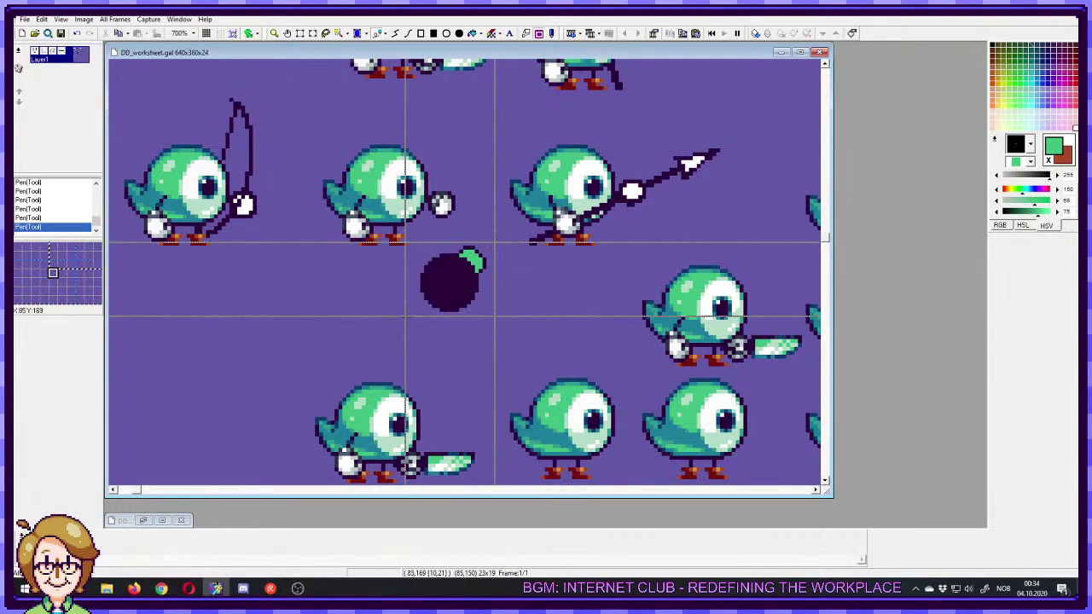
# - Try the unarmed bird over the bomb, undo that placement, and move the bomb just below the bird's raised hand
pyautogui.moveTo(413, 236); pyautogui.dragTo(475, 289)
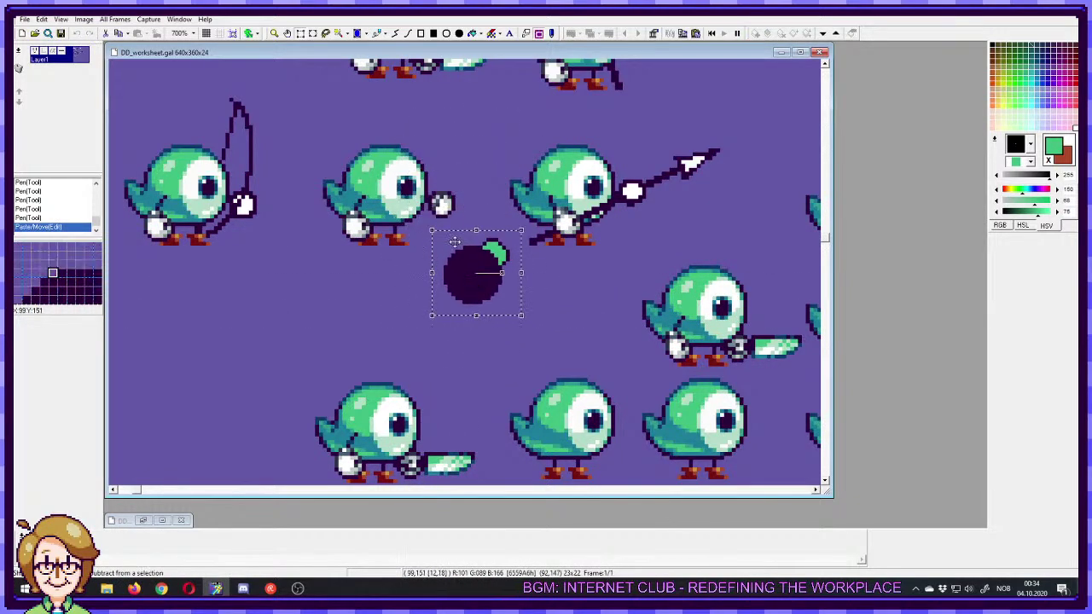
pyautogui.click(313, 132)
pyautogui.moveTo(311, 130)
pyautogui.mouseDown()
pyautogui.moveTo(451, 256)
pyautogui.moveTo(459, 247)
pyautogui.moveTo(311, 128)
pyautogui.mouseUp()
pyautogui.moveTo(387, 180); pyautogui.dragTo(429, 283)
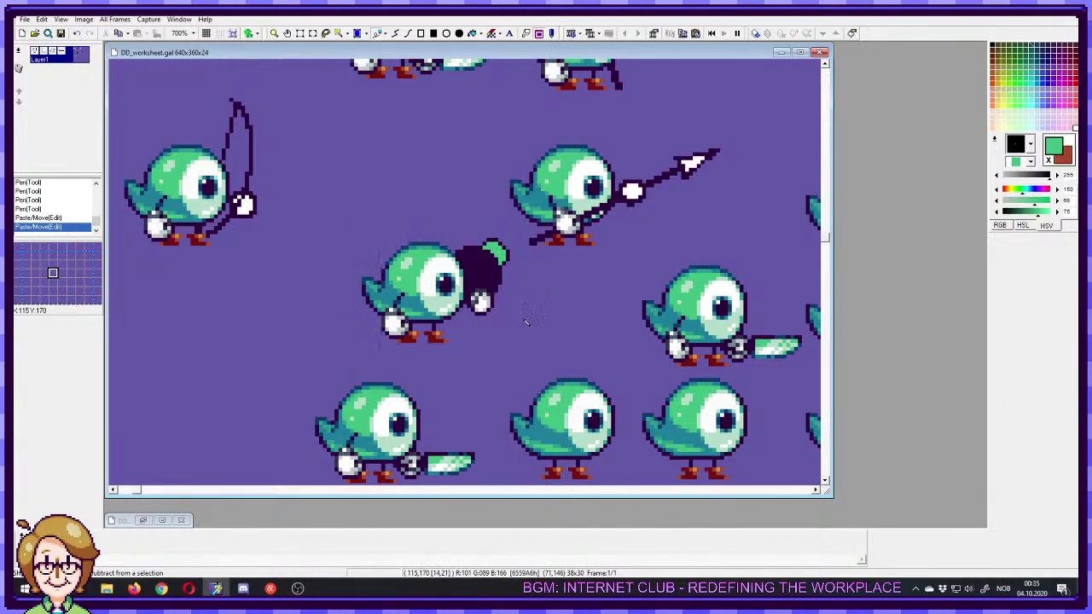
pyautogui.hotkey('ctrl', 'z')
pyautogui.press('s')
pyautogui.moveTo(433, 234); pyautogui.dragTo(446, 297)
pyautogui.moveTo(607, 285); pyautogui.dragTo(583, 290)
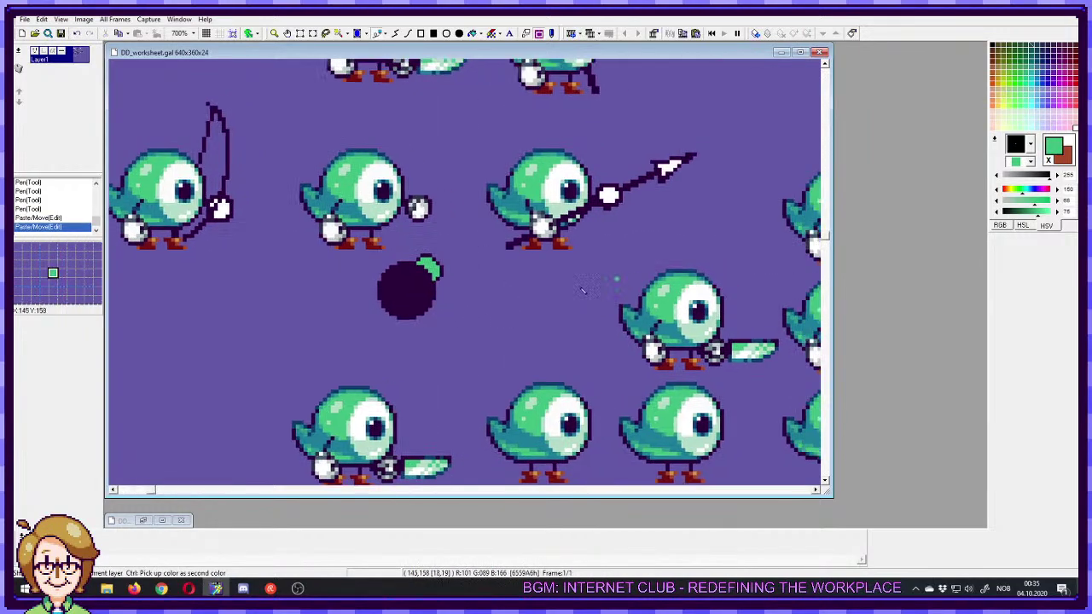
# - Try moving the bird that holds the small bomb out of its column to empty background, and undo the move
pyautogui.hscroll(5, 582, 290)
pyautogui.press('s')
pyautogui.moveTo(534, 220); pyautogui.dragTo(377, 331)
pyautogui.moveTo(448, 280); pyautogui.dragTo(610, 315)
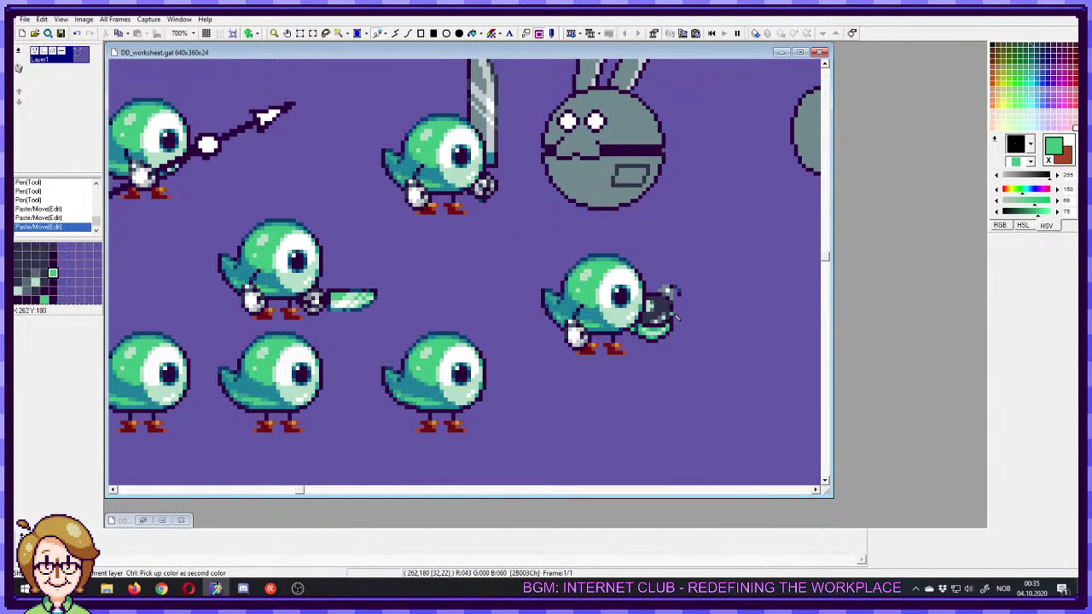
pyautogui.hscroll(-5, 674, 315)
pyautogui.moveTo(586, 280); pyautogui.dragTo(561, 304)
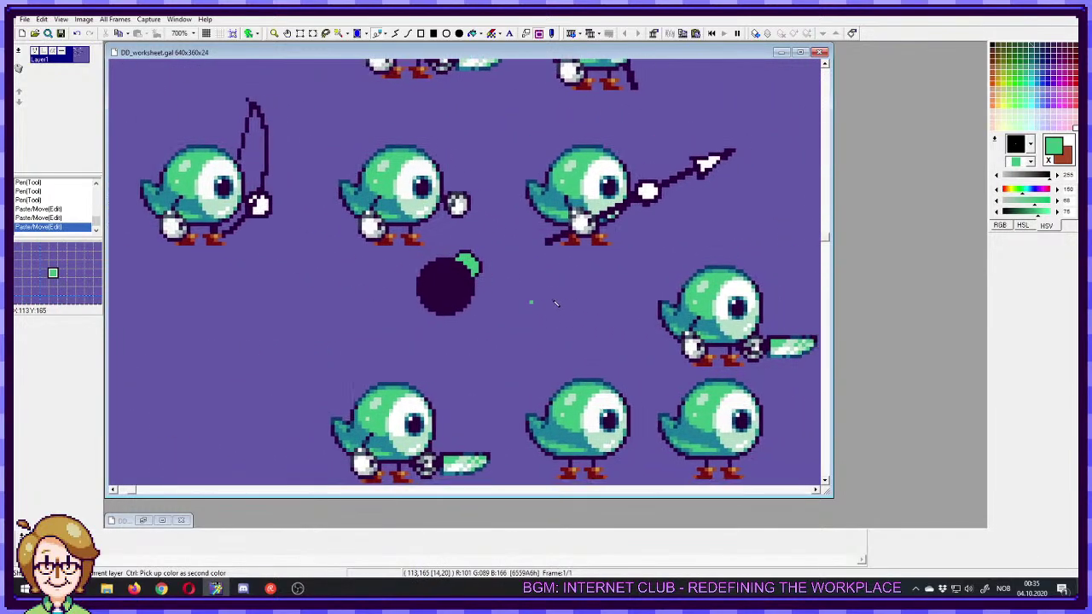
pyautogui.hscroll(10, 512, 307)
pyautogui.hotkey('ctrl', 'z')
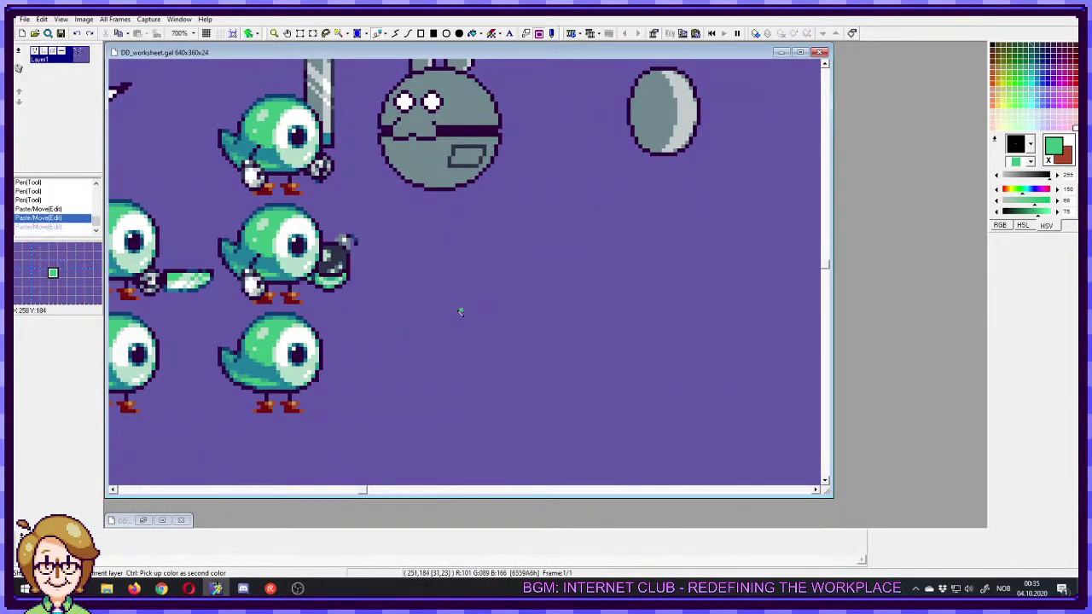
pyautogui.hscroll(-10, 461, 307)
pyautogui.scroll(2, 461, 307)
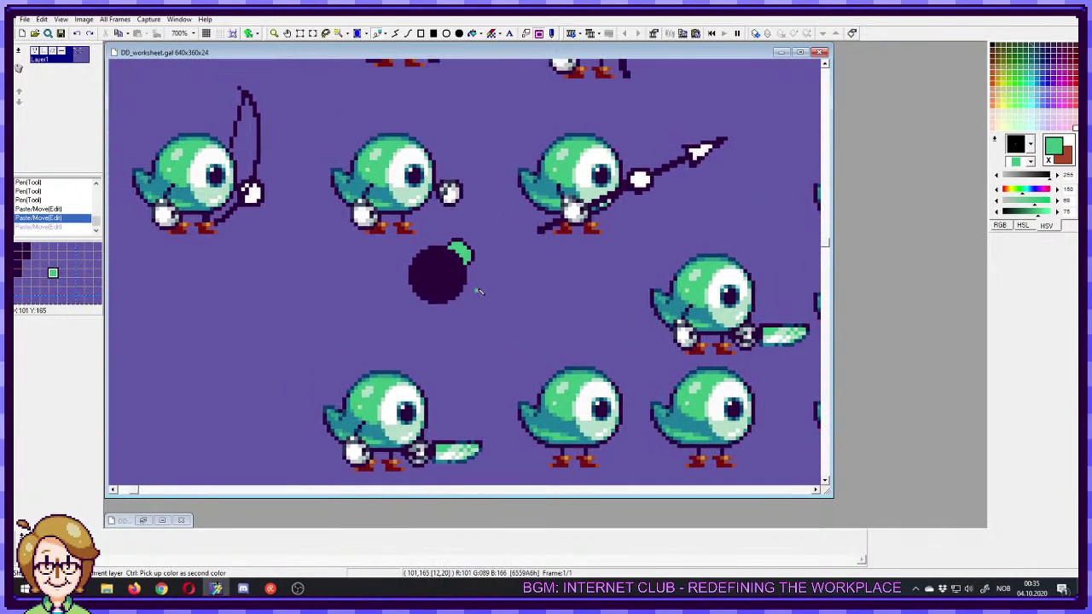
# - Shrink the dark bomb by about a pixel in width and height by shifting its parts inward over each other
pyautogui.moveTo(485, 234)
pyautogui.mouseDown()
pyautogui.moveTo(389, 317)
pyautogui.moveTo(395, 327)
pyautogui.mouseUp()
pyautogui.moveTo(428, 283); pyautogui.dragTo(440, 310)
pyautogui.rightClick(445, 298)
pyautogui.moveTo(502, 253)
pyautogui.mouseDown()
pyautogui.moveTo(401, 303)
pyautogui.moveTo(444, 286)
pyautogui.moveTo(424, 288)
pyautogui.moveTo(452, 343)
pyautogui.moveTo(440, 308)
pyautogui.mouseUp()
pyautogui.rightClick(444, 285)
pyautogui.press('p')
pyautogui.press('s')
pyautogui.moveTo(400, 270); pyautogui.dragTo(453, 339)
pyautogui.press('p')
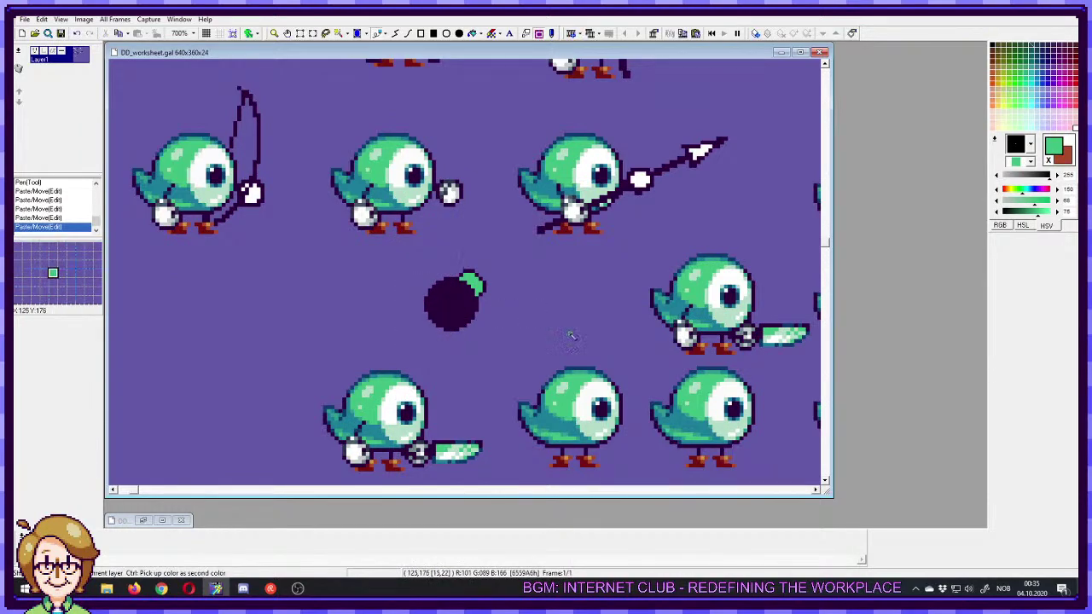
# - Try trimming the cap's lower end with background purple and redrawing its dark outline, and undo those pixels
pyautogui.rightClick(500, 298)
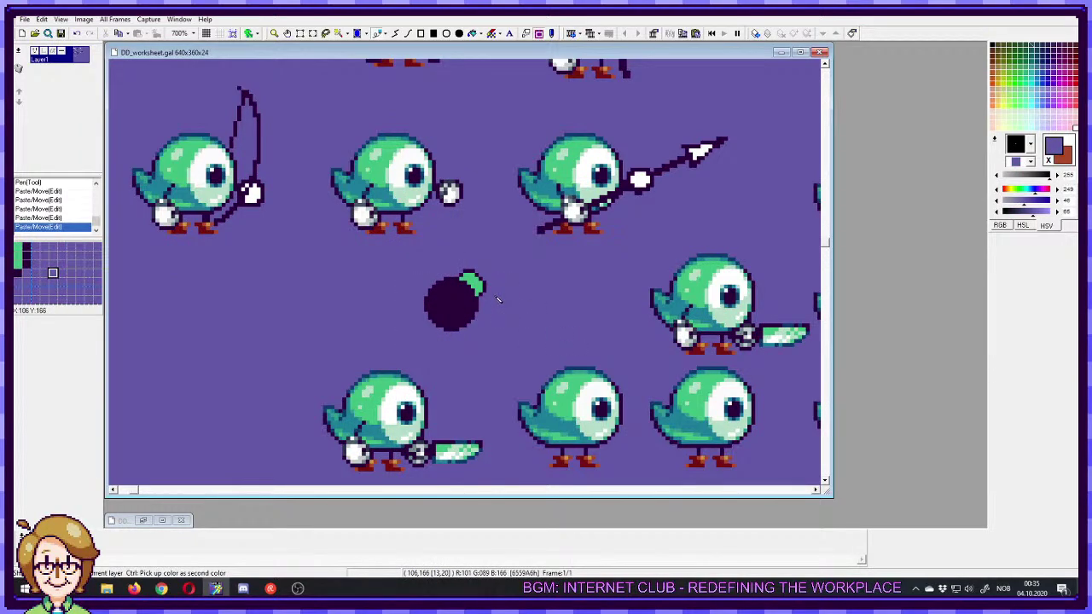
pyautogui.click(482, 296)
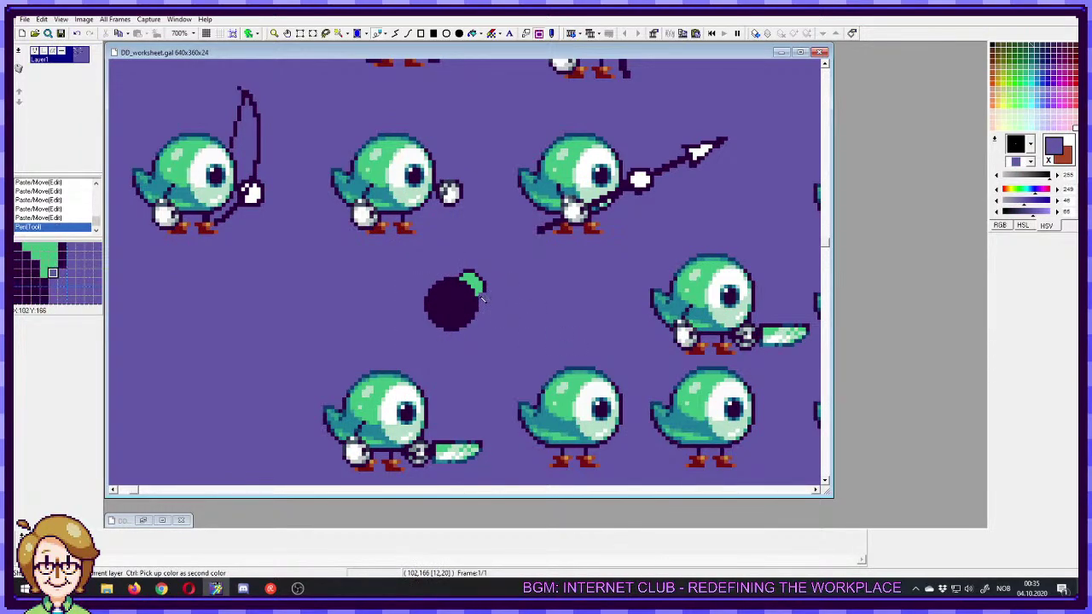
pyautogui.keyDown('ctrl'); pyautogui.click(481, 289); pyautogui.keyUp('ctrl')
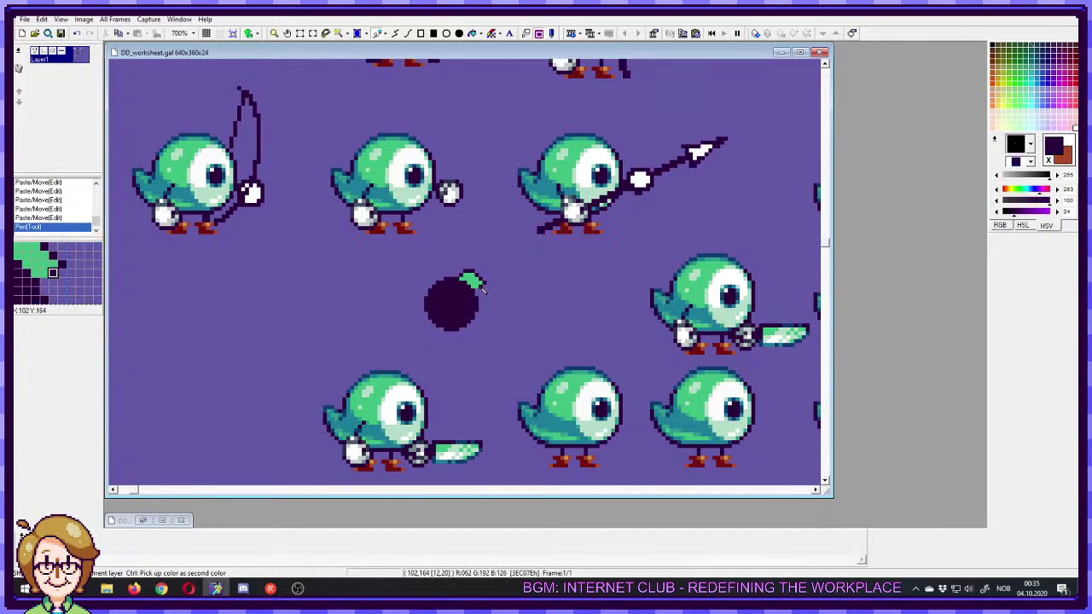
pyautogui.hotkey('ctrl', 'z')
pyautogui.hotkey('ctrl', 'z')
pyautogui.hotkey('ctrl', 'z')
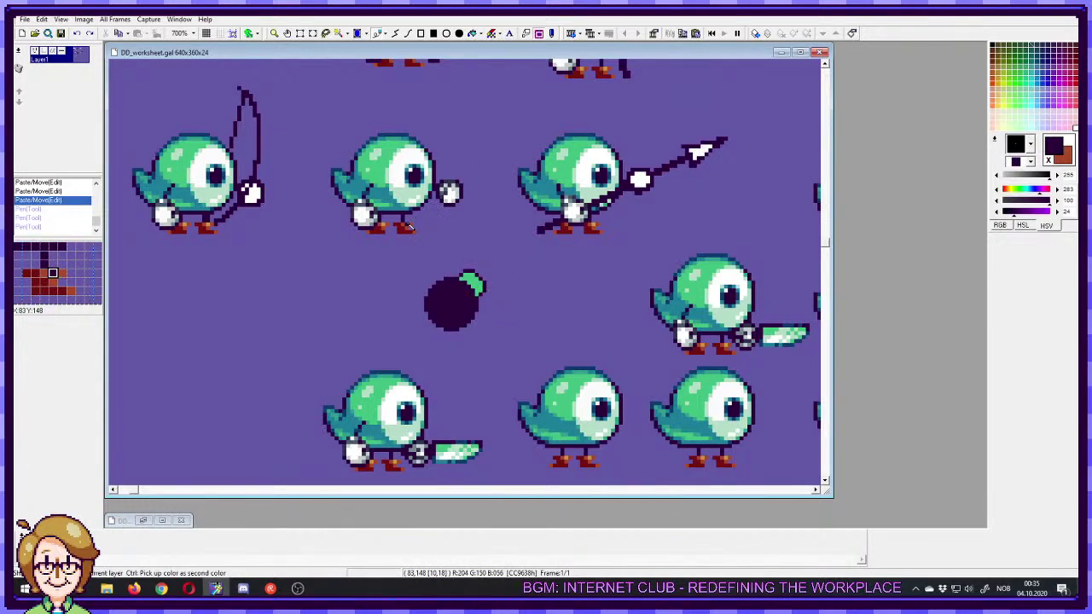
# - Flood fill the bomb's green cap with the reddish brown of the bird's feet
pyautogui.keyDown('ctrl'); pyautogui.click(409, 226); pyautogui.keyUp('ctrl')
pyautogui.click(472, 32)
pyautogui.rightClick(479, 273)
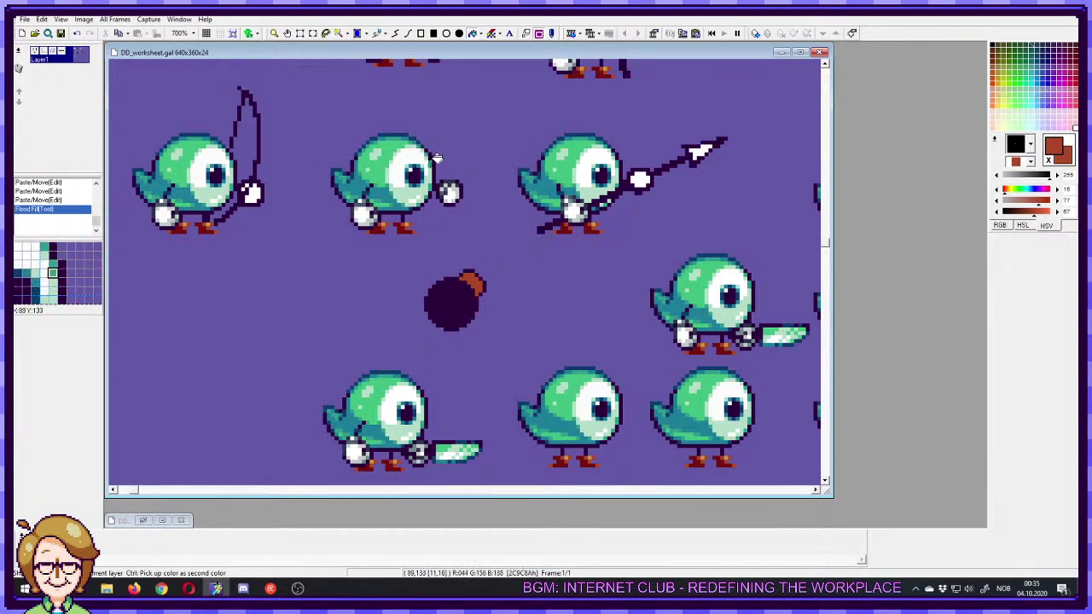
# - Flood fill the bomb's cap with the light grey of the knife-holding bird's glove
pyautogui.scroll(4, 484, 205)
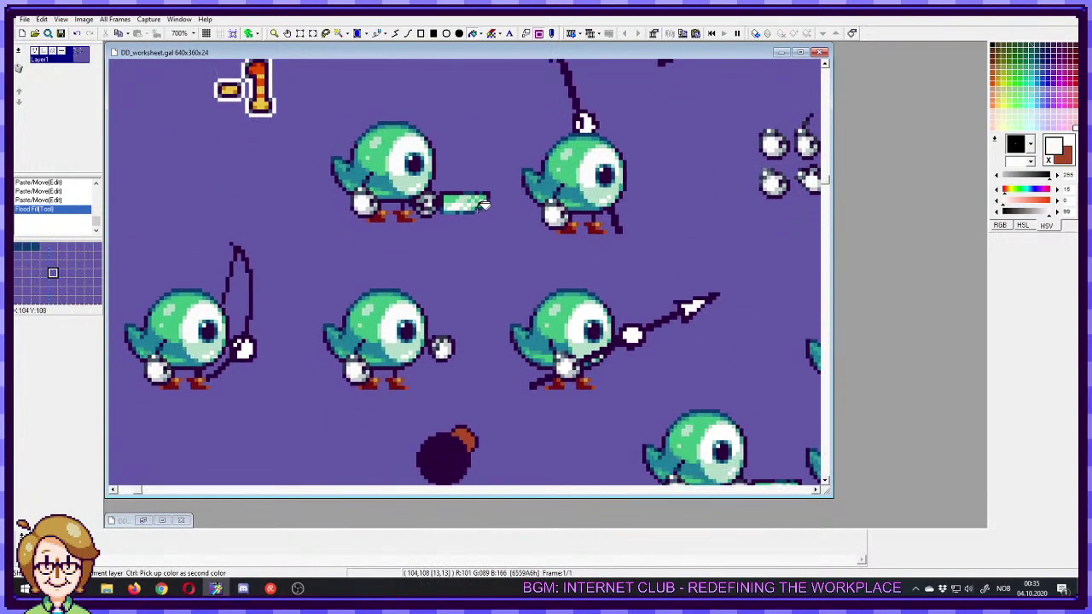
pyautogui.moveTo(484, 205); pyautogui.dragTo(481, 187)
pyautogui.rightClick(371, 177)
pyautogui.moveTo(473, 416); pyautogui.dragTo(461, 378)
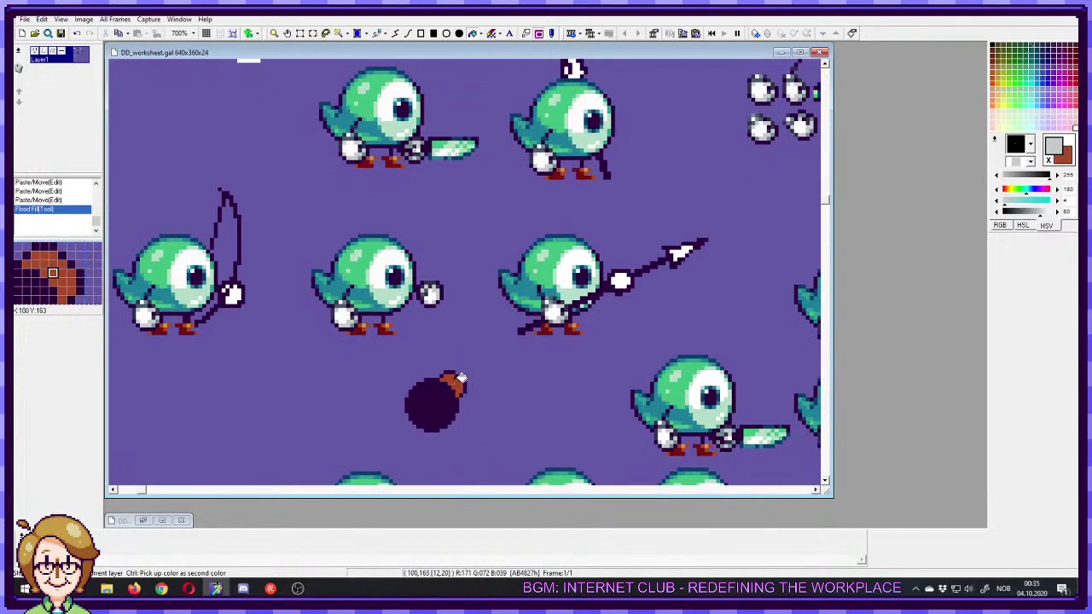
pyautogui.rightClick(461, 378)
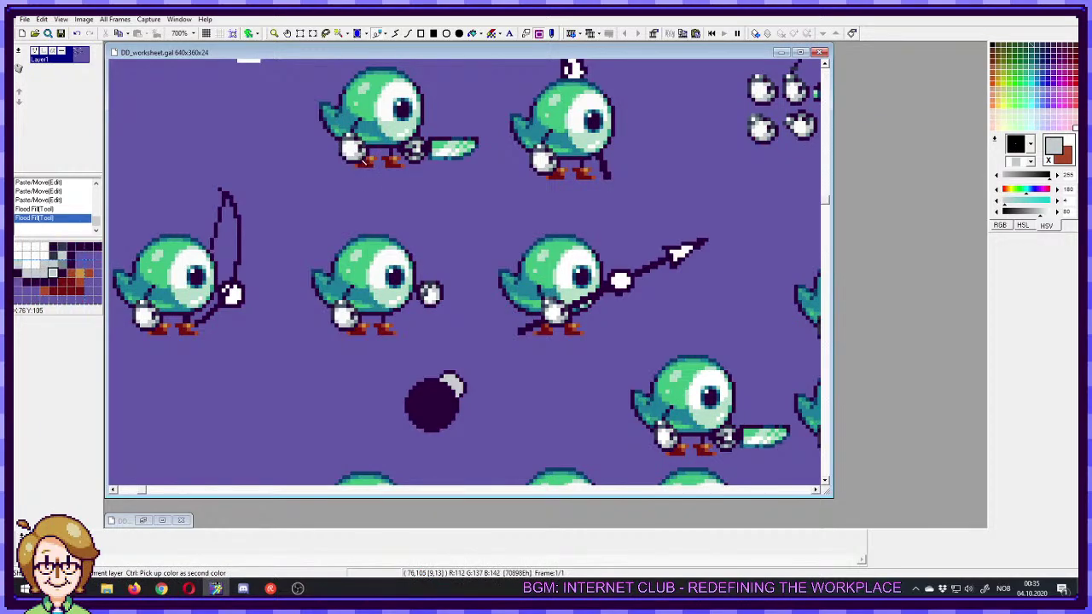
# - Shade the lower side of the bomb's grey cap with pixels of the glove's mid grey
pyautogui.keyDown('ctrl'); pyautogui.click(459, 386); pyautogui.keyUp('ctrl')
pyautogui.click(460, 393)
pyautogui.click(461, 390)
pyautogui.click(462, 387)
pyautogui.click(458, 390)
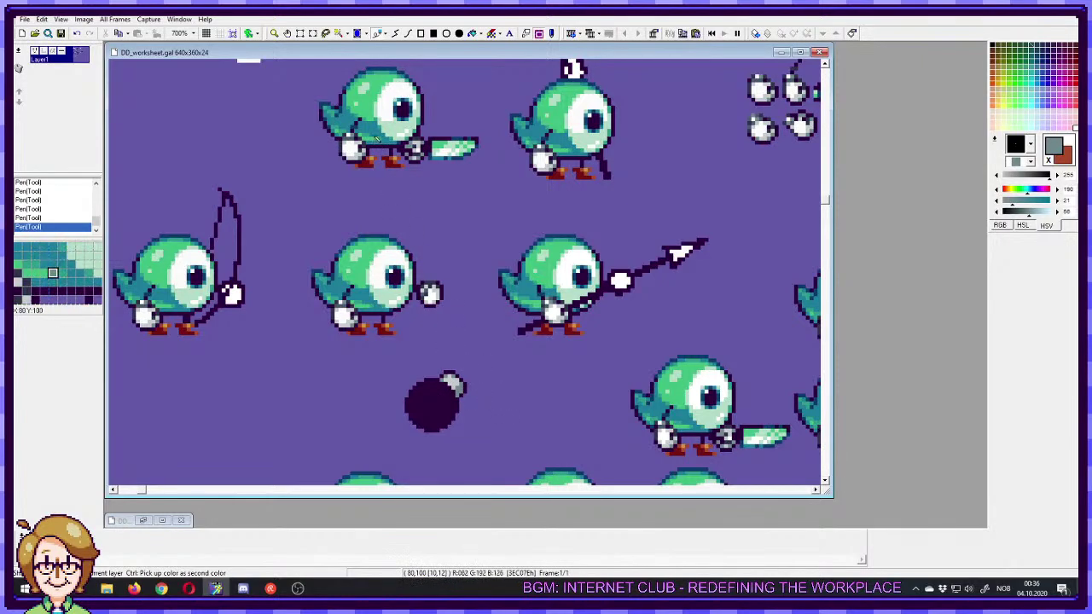
# - Add white highlight pixels to the bomb's cap and deepen its shading with mid and dark grey
pyautogui.keyDown('ctrl'); pyautogui.click(417, 316); pyautogui.keyUp('ctrl')
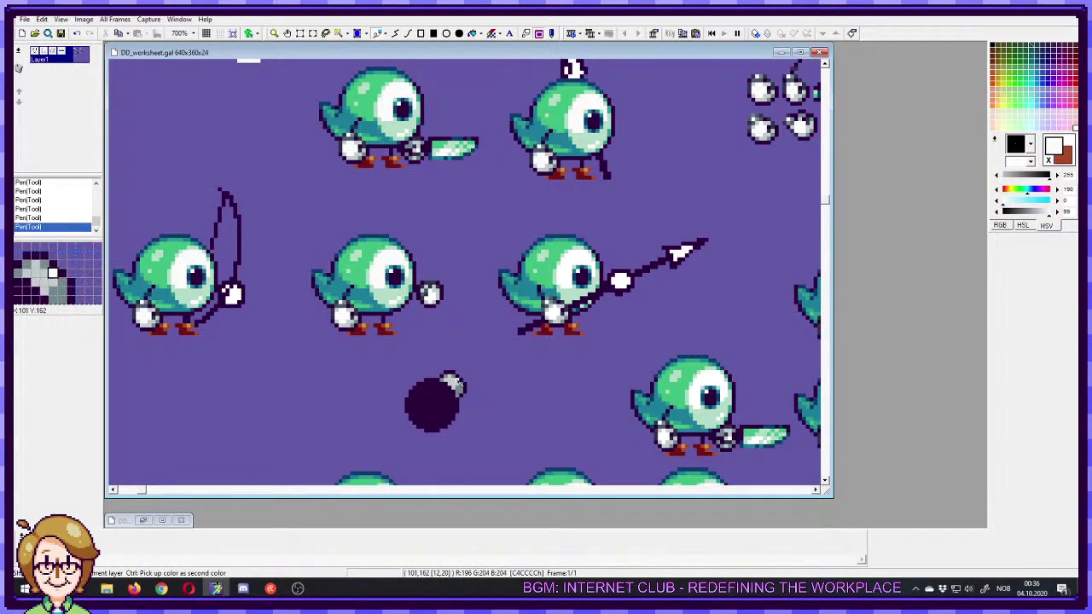
pyautogui.keyDown('ctrl'); pyautogui.click(451, 380); pyautogui.keyUp('ctrl')
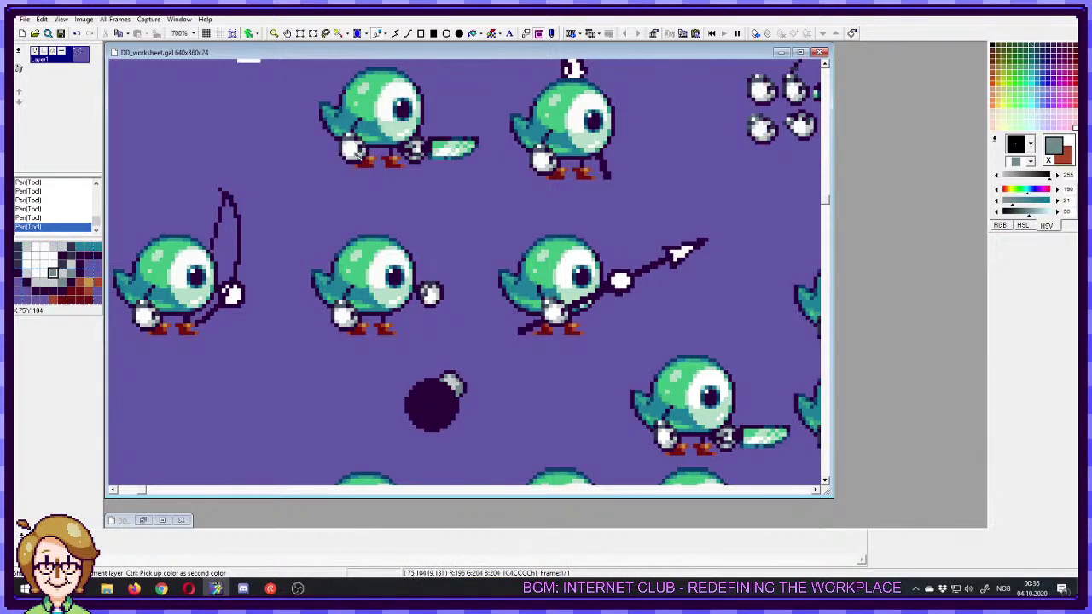
pyautogui.keyDown('ctrl'); pyautogui.click(452, 384); pyautogui.keyUp('ctrl')
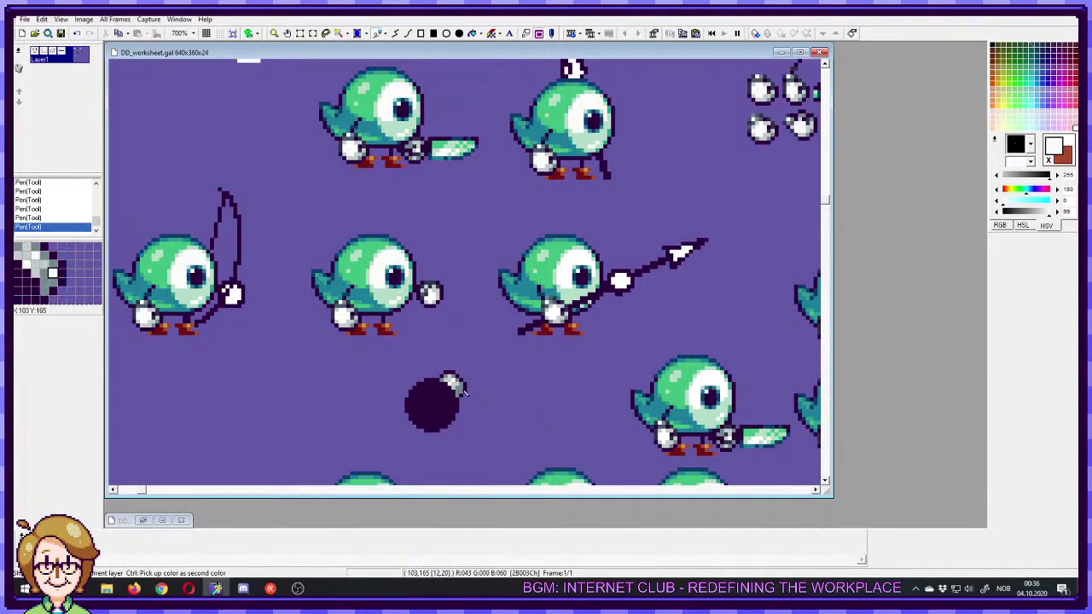
pyautogui.moveTo(472, 407); pyautogui.dragTo(504, 346)
pyautogui.scroll(1, 516, 362)
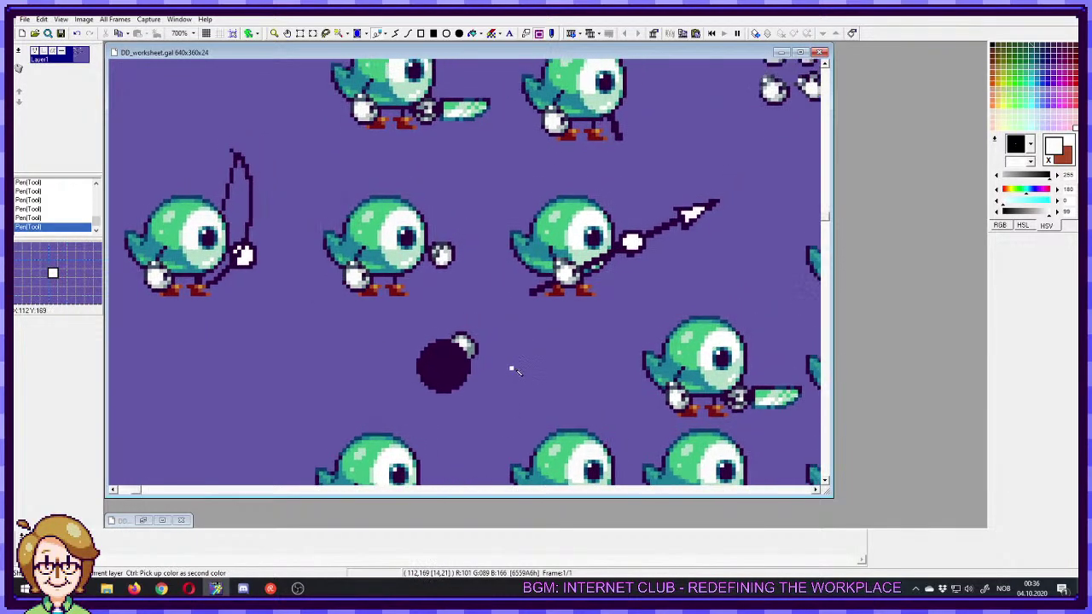
pyautogui.keyDown('ctrl'); pyautogui.click(472, 356); pyautogui.keyUp('ctrl')
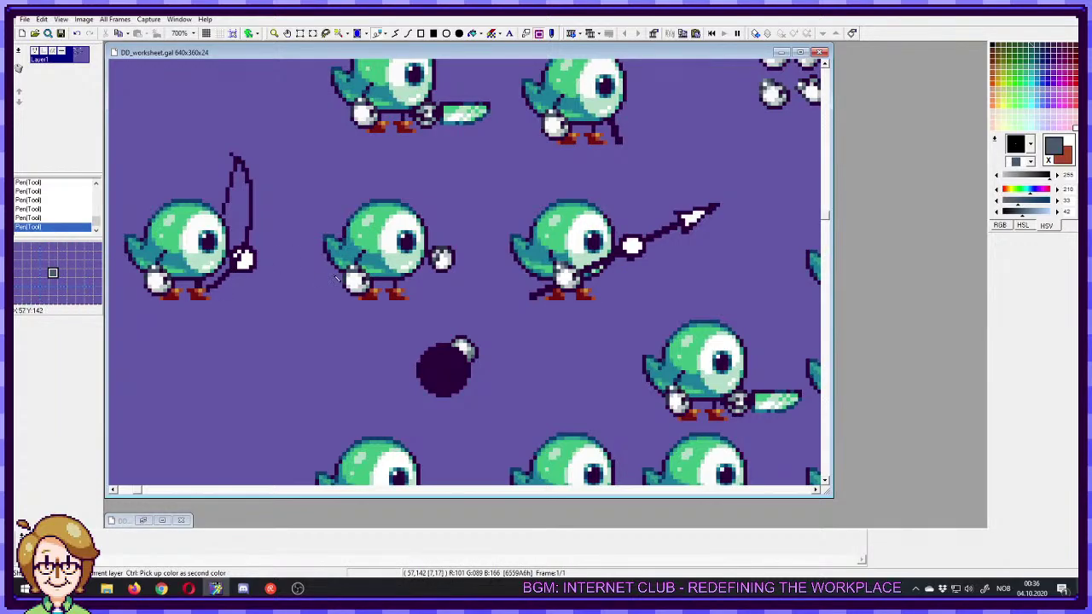
# - Sketch a dark purple sack outline behind the unarmed bird, with a rounded back and a pointed neck above its head
pyautogui.rightClick(299, 184)
pyautogui.keyDown('ctrl'); pyautogui.click(447, 365); pyautogui.keyUp('ctrl')
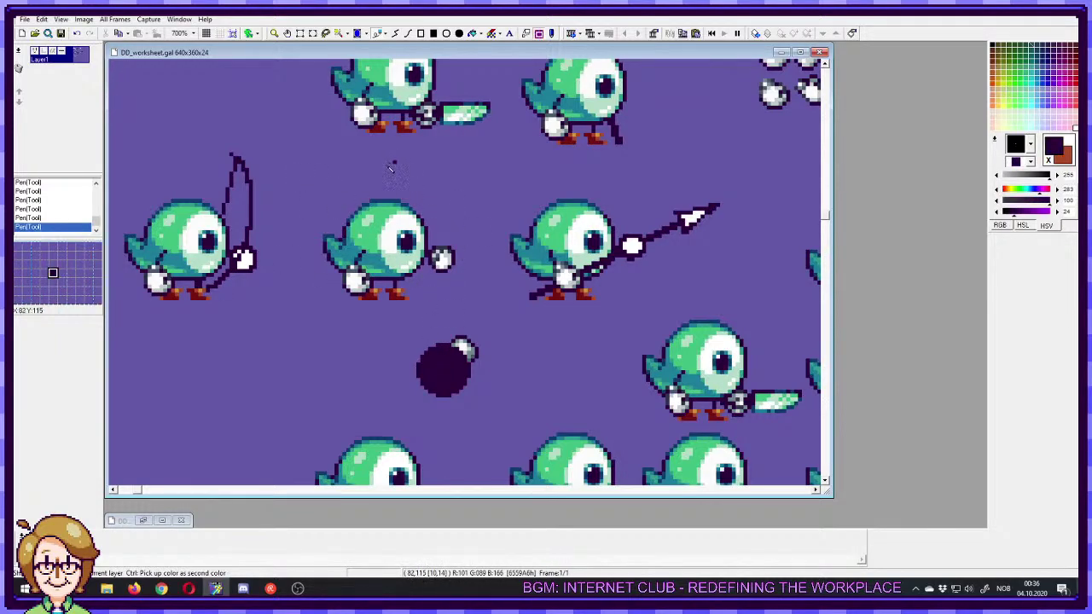
pyautogui.moveTo(385, 201)
pyautogui.mouseDown()
pyautogui.moveTo(336, 159)
pyautogui.moveTo(306, 191)
pyautogui.moveTo(299, 229)
pyautogui.moveTo(334, 266)
pyautogui.mouseUp()
pyautogui.hotkey('ctrl', 'z')
pyautogui.moveTo(345, 182)
pyautogui.mouseDown()
pyautogui.moveTo(348, 147)
pyautogui.moveTo(391, 173)
pyautogui.moveTo(375, 203)
pyautogui.mouseUp()
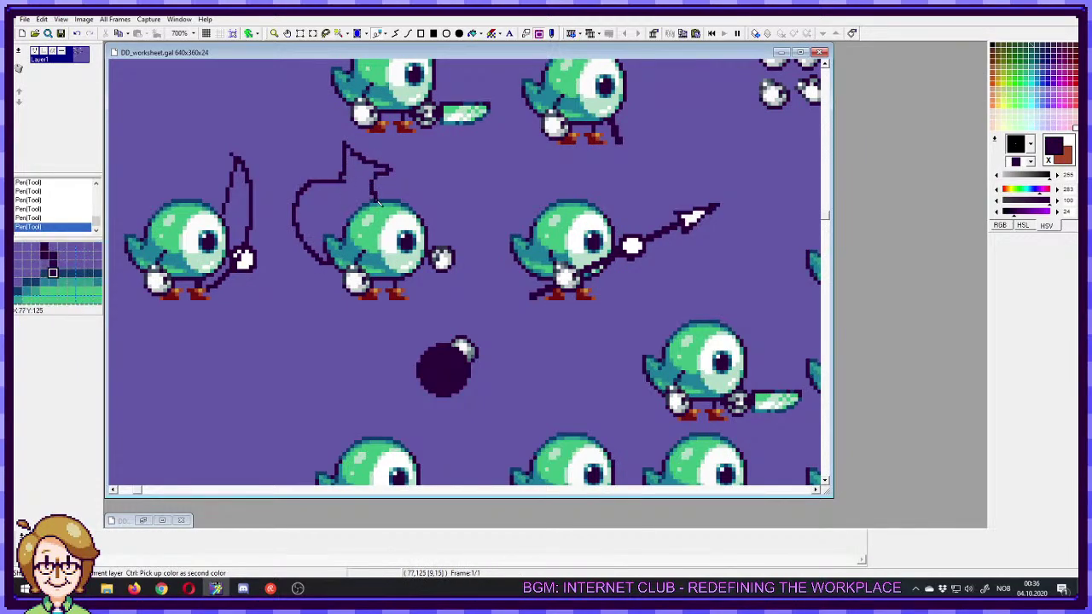
pyautogui.moveTo(375, 162); pyautogui.dragTo(410, 166)
pyautogui.hotkey('ctrl', 'z')
# - Try the bomb above the unarmed bird's head inside the sack's neck with touched-up lines, and undo it all
pyautogui.moveTo(486, 327)
pyautogui.mouseDown()
pyautogui.moveTo(386, 408)
pyautogui.moveTo(369, 187)
pyautogui.moveTo(333, 174)
pyautogui.moveTo(344, 176)
pyautogui.mouseUp()
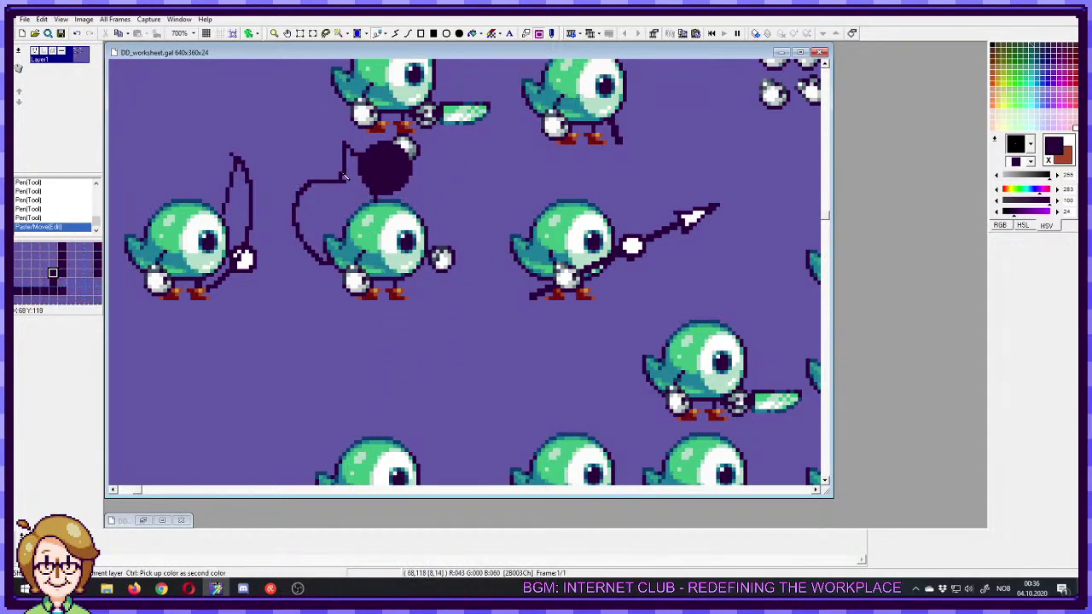
pyautogui.rightClick(375, 196)
pyautogui.moveTo(374, 194); pyautogui.dragTo(358, 171)
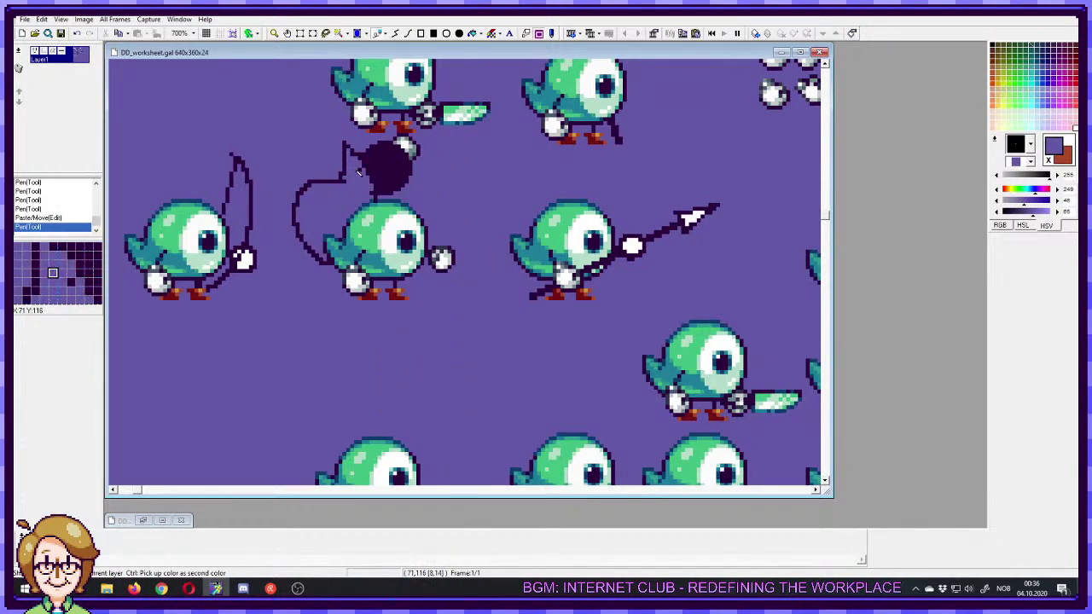
pyautogui.keyDown('ctrl'); pyautogui.click(399, 188); pyautogui.keyUp('ctrl')
pyautogui.moveTo(418, 192)
pyautogui.mouseDown()
pyautogui.moveTo(373, 202)
pyautogui.moveTo(401, 191)
pyautogui.mouseUp()
pyautogui.hotkey('ctrl', 'z')
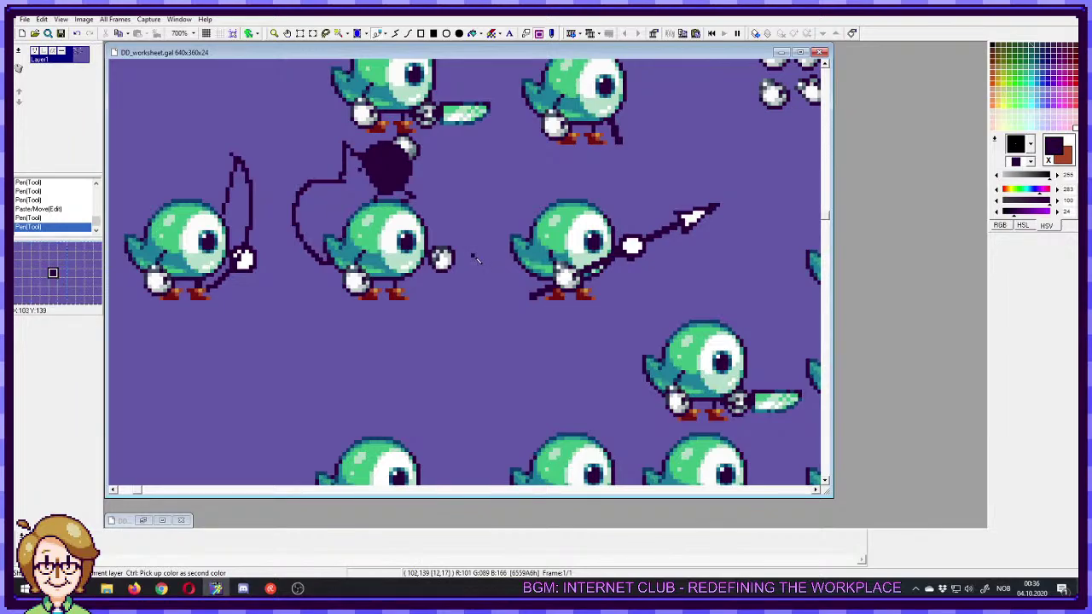
pyautogui.hotkey('ctrl', 'z')
pyautogui.hotkey('ctrl', 'z')
pyautogui.hotkey('ctrl', 'z')
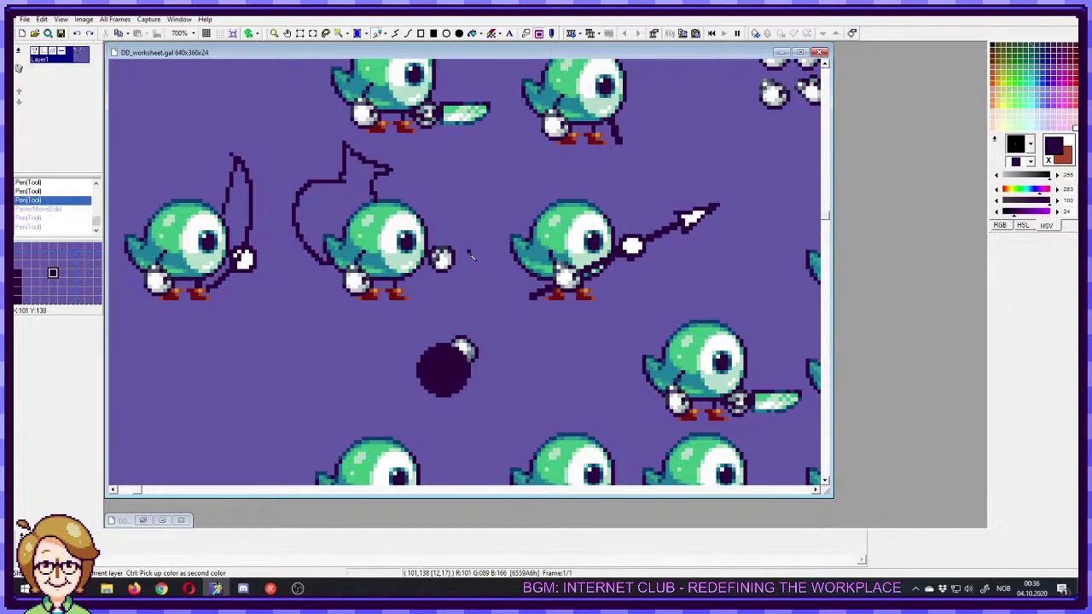
# - Undo the sack outline's pointed neck above the bird's head
pyautogui.hotkey('ctrl', 'z')
pyautogui.hotkey('ctrl', 'y')
pyautogui.moveTo(282, 140); pyautogui.dragTo(469, 297)
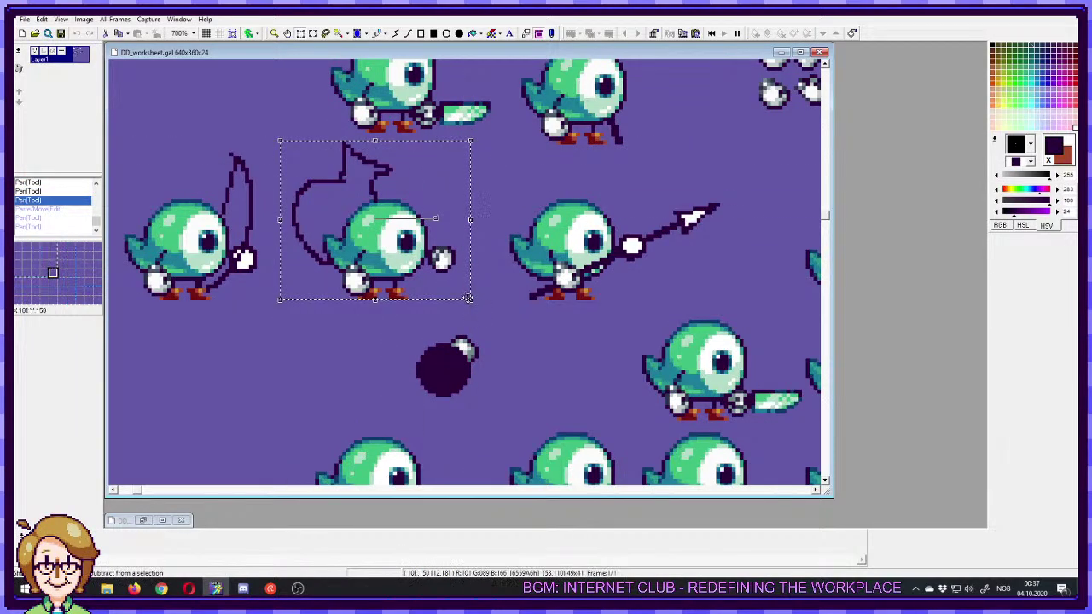
pyautogui.press('p')
pyautogui.hotkey('ctrl', 'z')
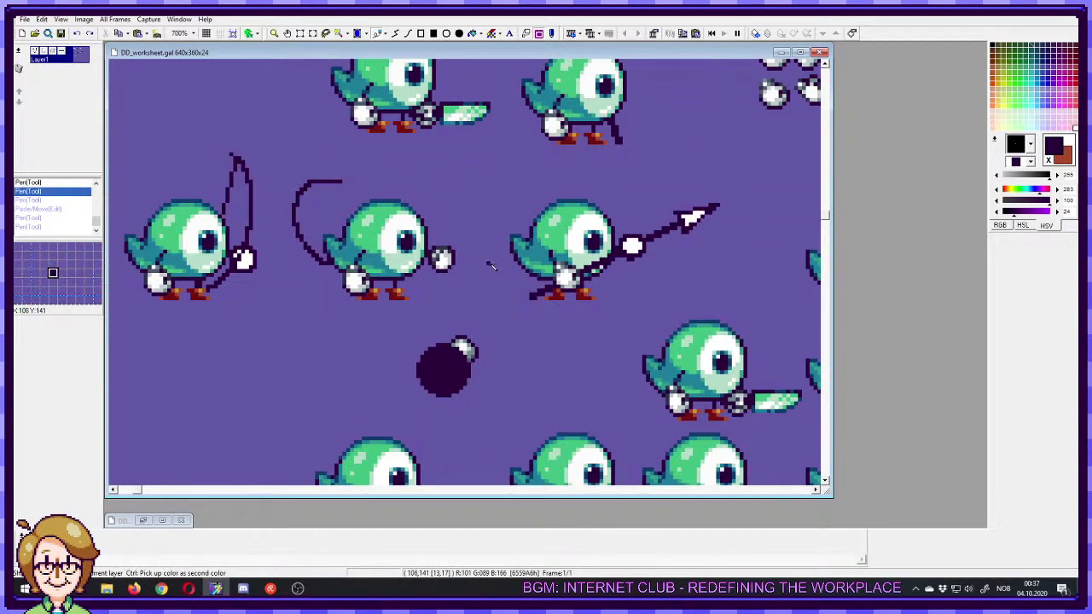
# - Undo the sack outline on the unarmed bird and paste the copied sack-carrying version into the empty space left of the knife-holding bird below
pyautogui.hotkey('ctrl', 'z')
pyautogui.hotkey('ctrl', 'v')
pyautogui.scroll(-3, 480, 267)
pyautogui.moveTo(430, 138); pyautogui.dragTo(256, 370)
pyautogui.click(359, 287)
pyautogui.moveTo(398, 252)
pyautogui.mouseDown()
pyautogui.moveTo(353, 278)
pyautogui.moveTo(378, 283)
pyautogui.mouseUp()
pyautogui.moveTo(412, 219); pyautogui.dragTo(474, 281)
pyautogui.click(523, 286)
pyautogui.click(375, 34)
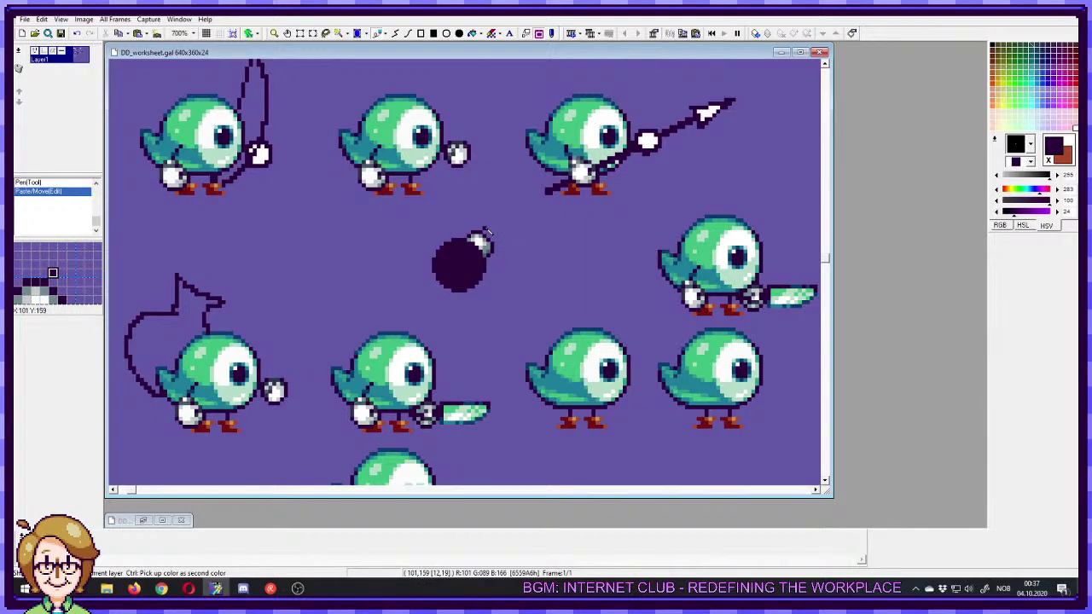
# - Try a short dark purple fuse rising diagonally from the bomb's cap, undoing each attempt
pyautogui.click(484, 227)
pyautogui.click(491, 221)
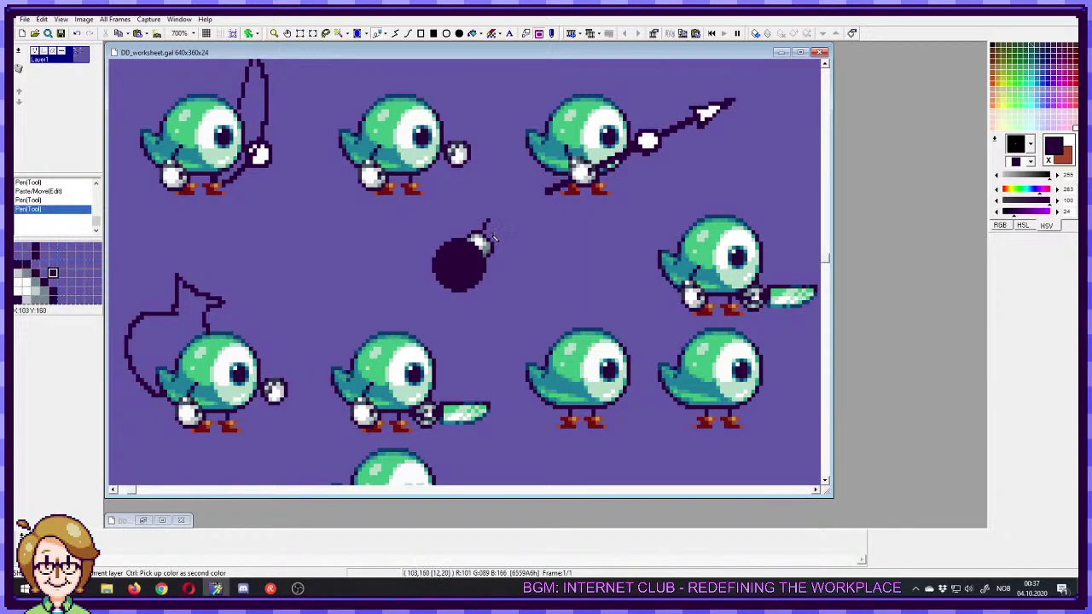
pyautogui.click(492, 240)
pyautogui.hotkey('ctrl', 'z')
pyautogui.hotkey('ctrl', 'z')
pyautogui.hotkey('ctrl', 'z')
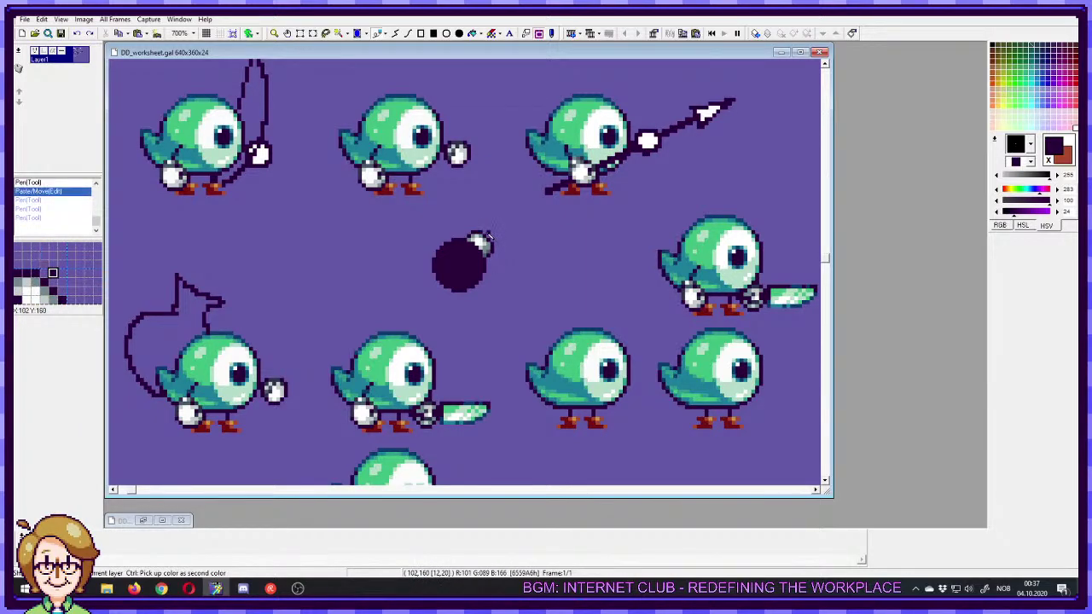
pyautogui.click(487, 232)
pyautogui.click(489, 232)
pyautogui.hotkey('ctrl', 'z')
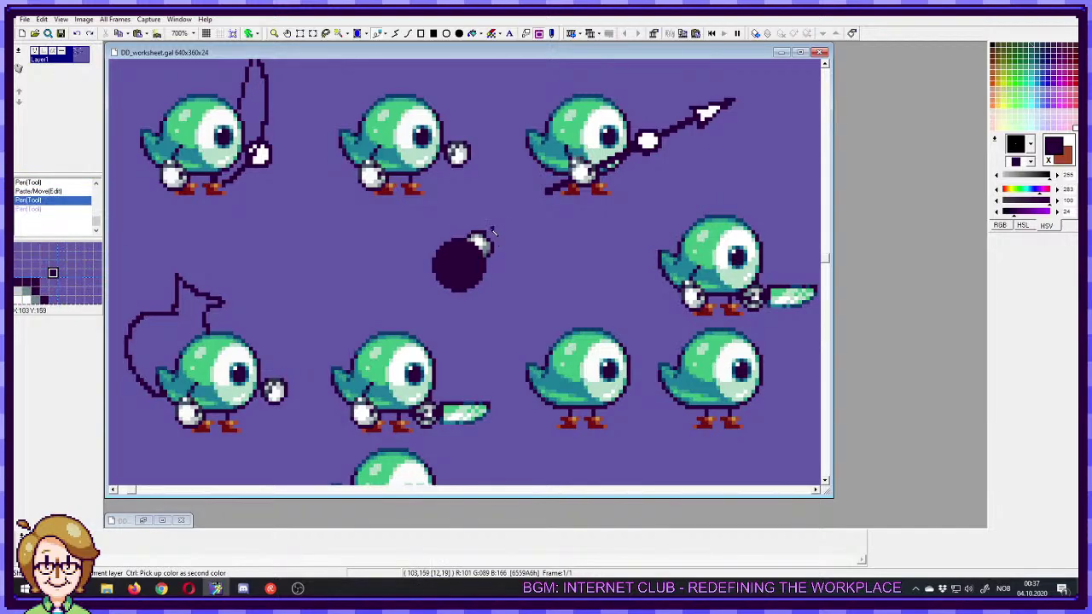
pyautogui.hotkey('ctrl', 'z')
# - Try a tall curved dark purple loop above the bomb's cap and undo it, keeping the pasted sack-carrying bird
pyautogui.moveTo(485, 222)
pyautogui.mouseDown()
pyautogui.moveTo(497, 223)
pyautogui.moveTo(492, 235)
pyautogui.moveTo(496, 226)
pyautogui.mouseUp()
pyautogui.click(485, 222)
pyautogui.rightClick(486, 219)
pyautogui.click(498, 223)
pyautogui.click(500, 224)
pyautogui.keyDown('ctrl'); pyautogui.click(502, 224); pyautogui.keyUp('ctrl')
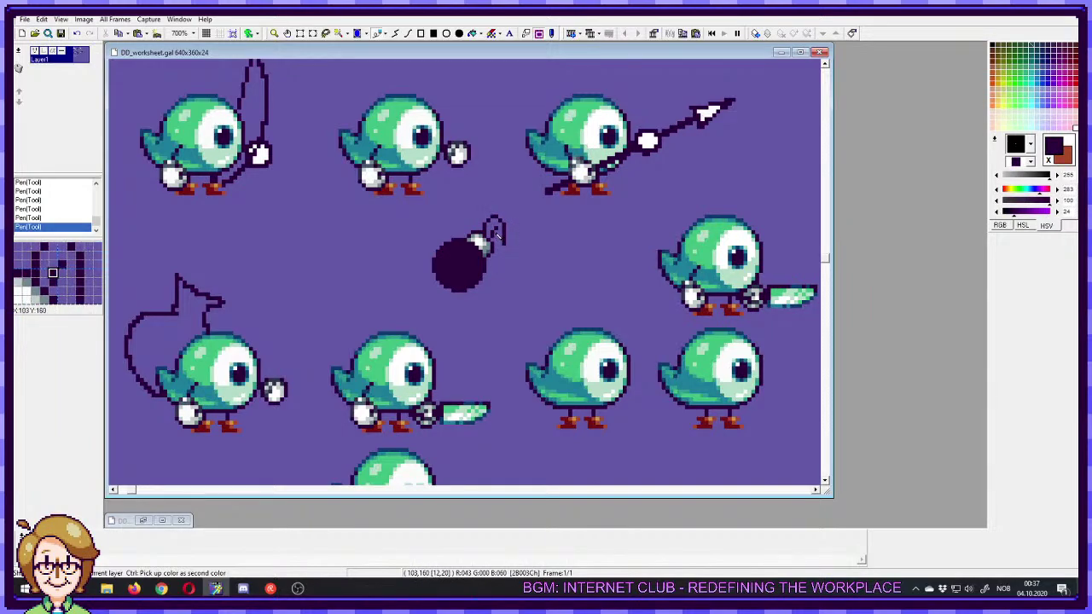
pyautogui.hotkey('ctrl', 'z')
pyautogui.hotkey('ctrl', 'z')
pyautogui.hotkey('ctrl', 'z')
pyautogui.hotkey('ctrl', 'z')
pyautogui.hotkey('ctrl', 'z')
pyautogui.hotkey('ctrl', 'z')
pyautogui.hotkey('ctrl', 'z')
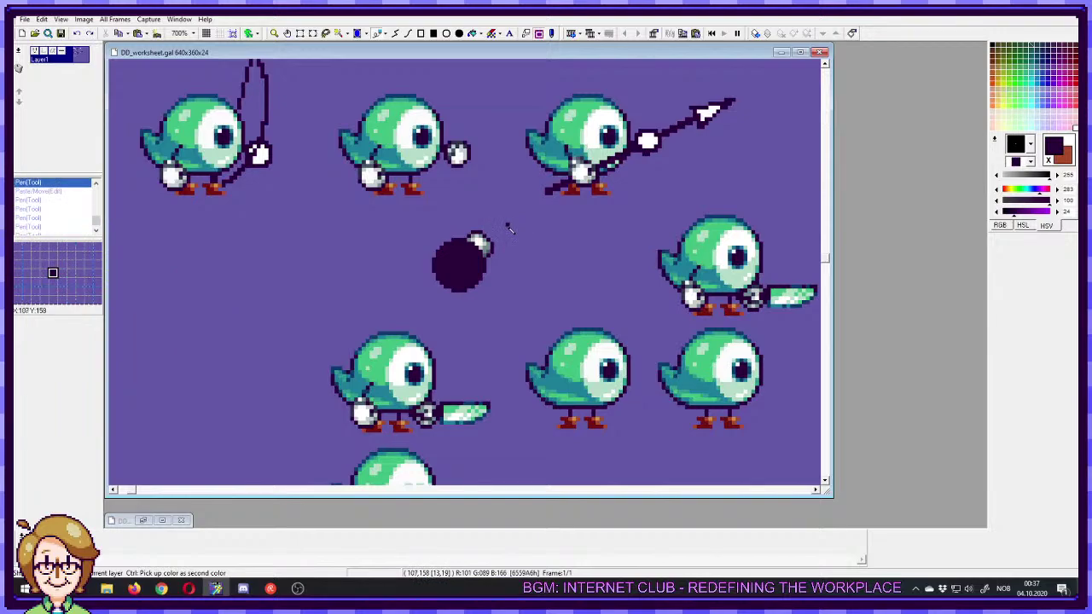
pyautogui.hotkey('ctrl', 'y')
# - Try a short dark purple line bending outward from the top of the bomb's cap and undo it
pyautogui.keyDown('ctrl'); pyautogui.click(492, 232); pyautogui.keyUp('ctrl')
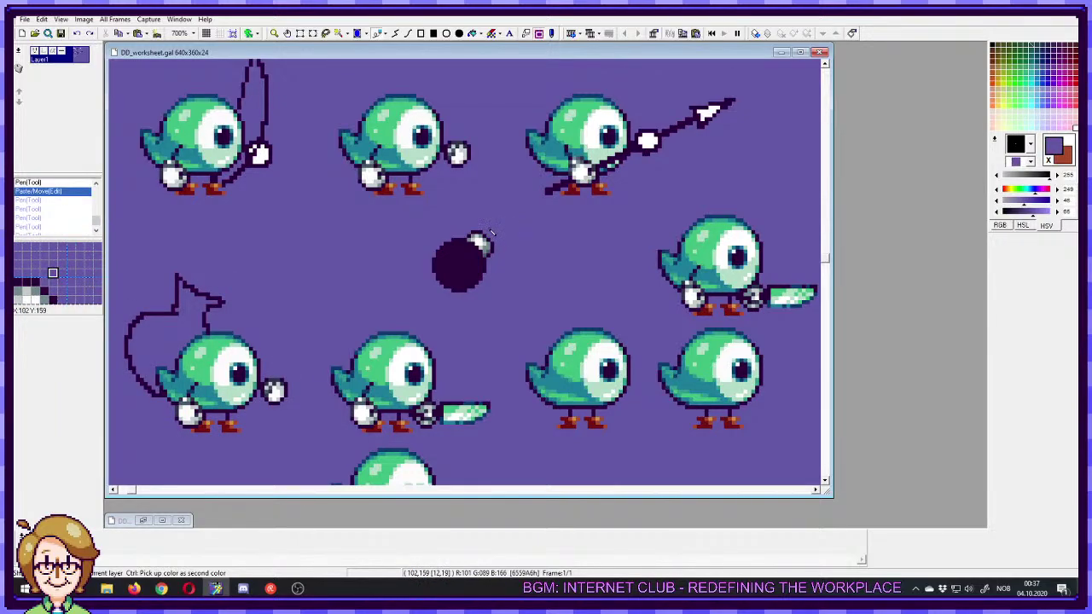
pyautogui.rightClick(482, 233)
pyautogui.moveTo(484, 229); pyautogui.dragTo(489, 225)
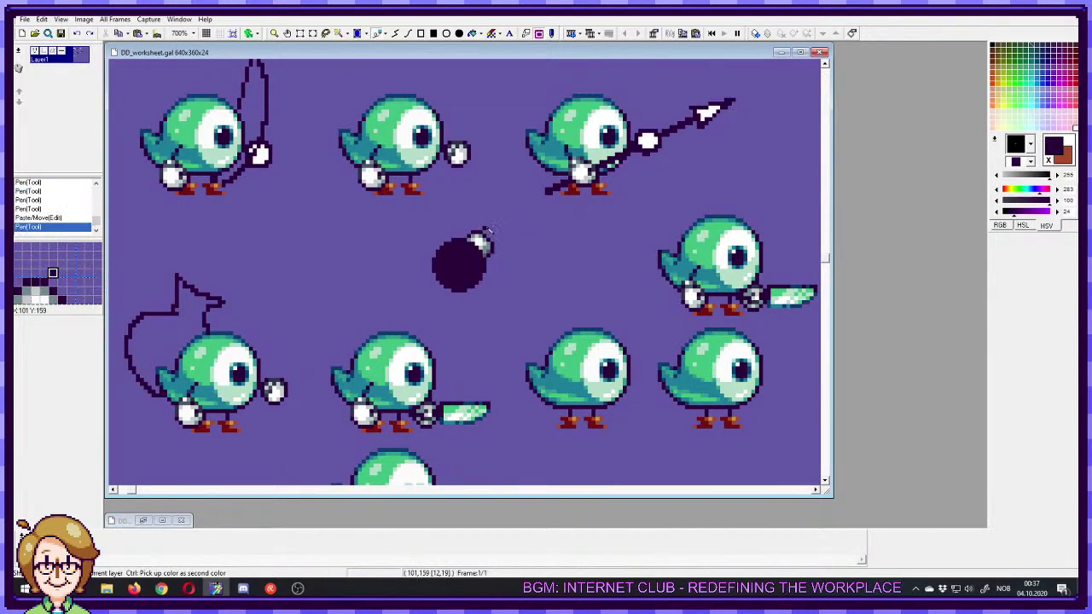
pyautogui.hotkey('ctrl', 'z')
pyautogui.click(487, 230)
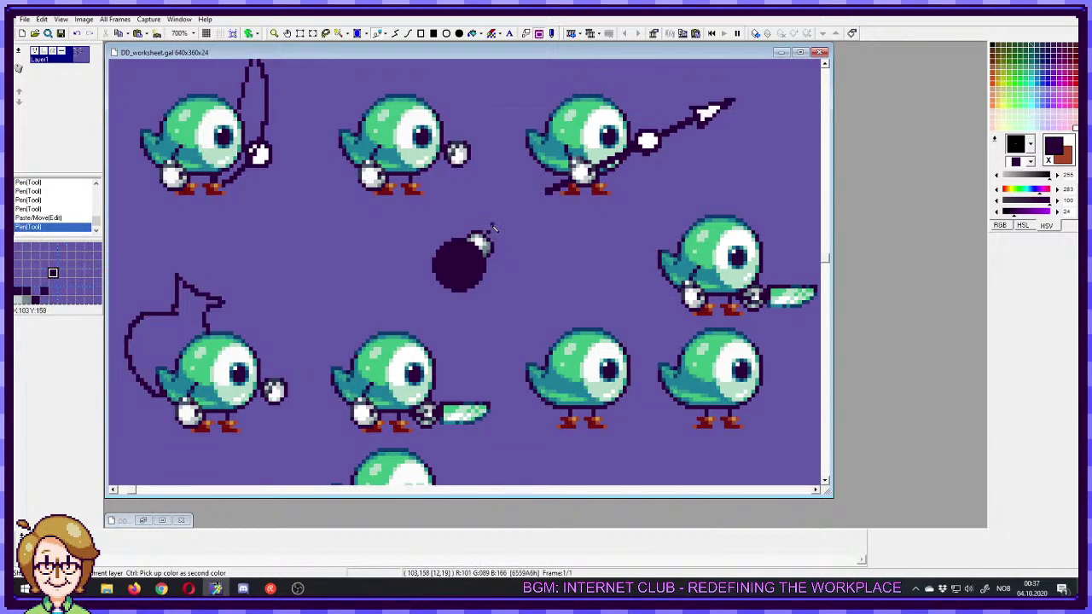
pyautogui.click(503, 239)
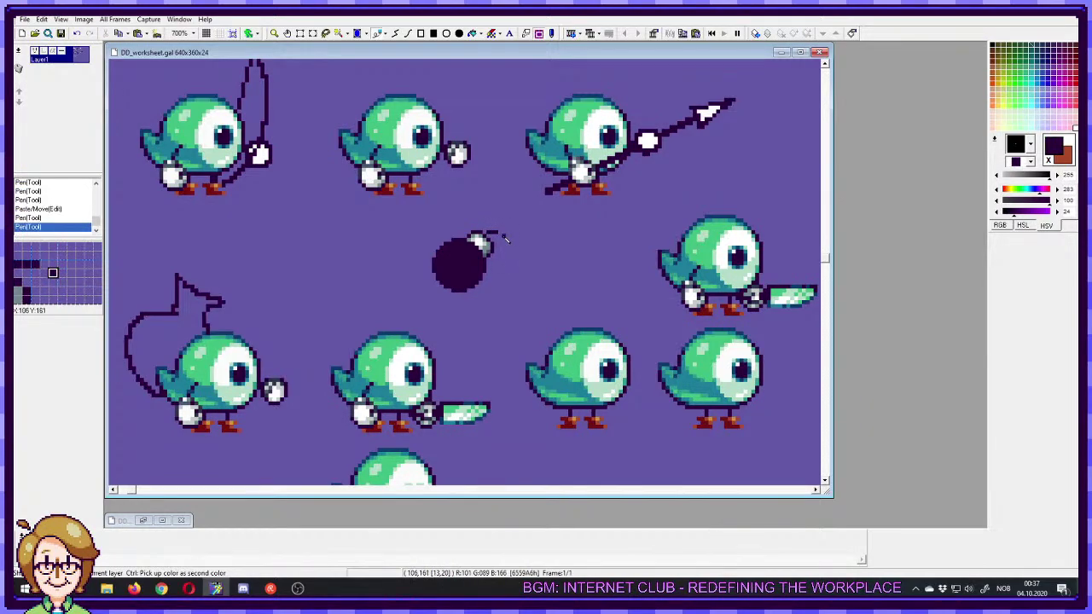
pyautogui.hotkey('ctrl', 'z')
pyautogui.hotkey('ctrl', 'z')
pyautogui.hotkey('ctrl', 'z')
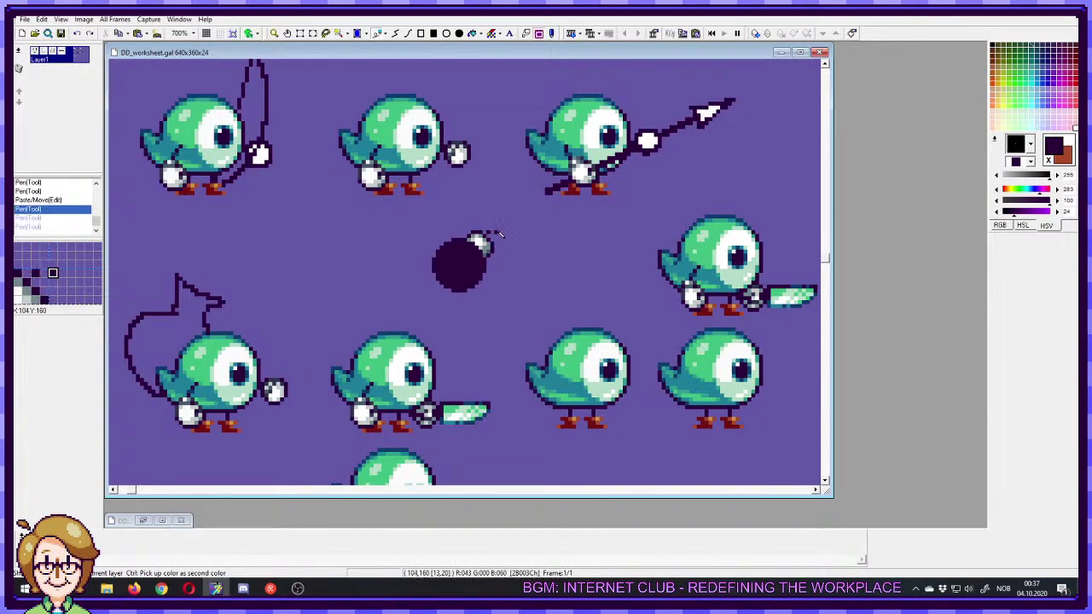
pyautogui.click(487, 233)
pyautogui.hotkey('ctrl', 'z')
# - Sketch two dark purple lines spreading outward from the bomb's cap as the sides of a small loop
pyautogui.click(486, 230)
pyautogui.click(491, 229)
pyautogui.click(492, 232)
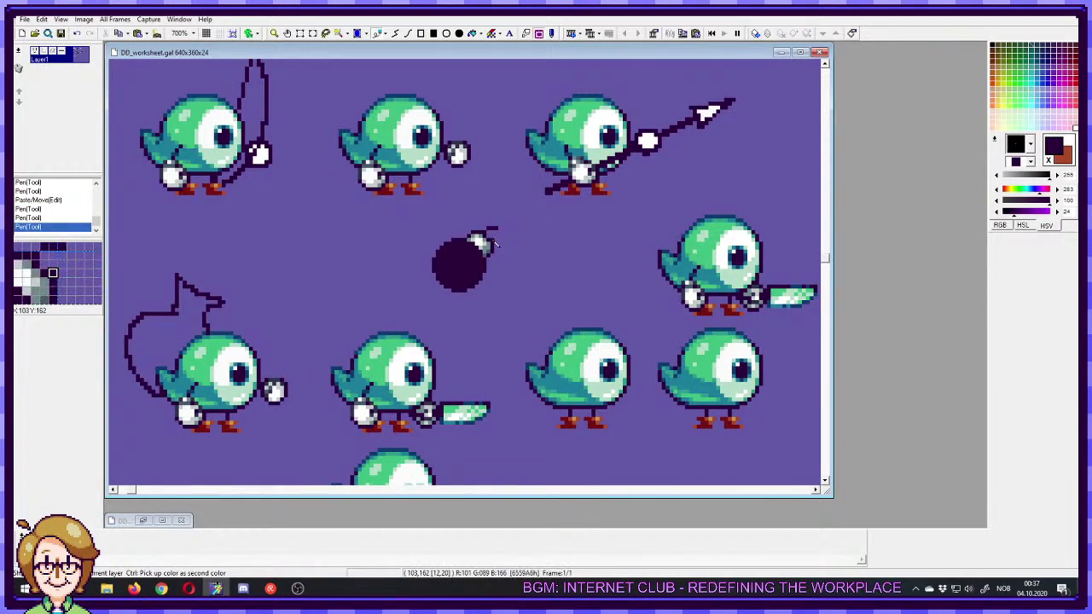
pyautogui.hotkey('ctrl', 'z')
pyautogui.click(499, 238)
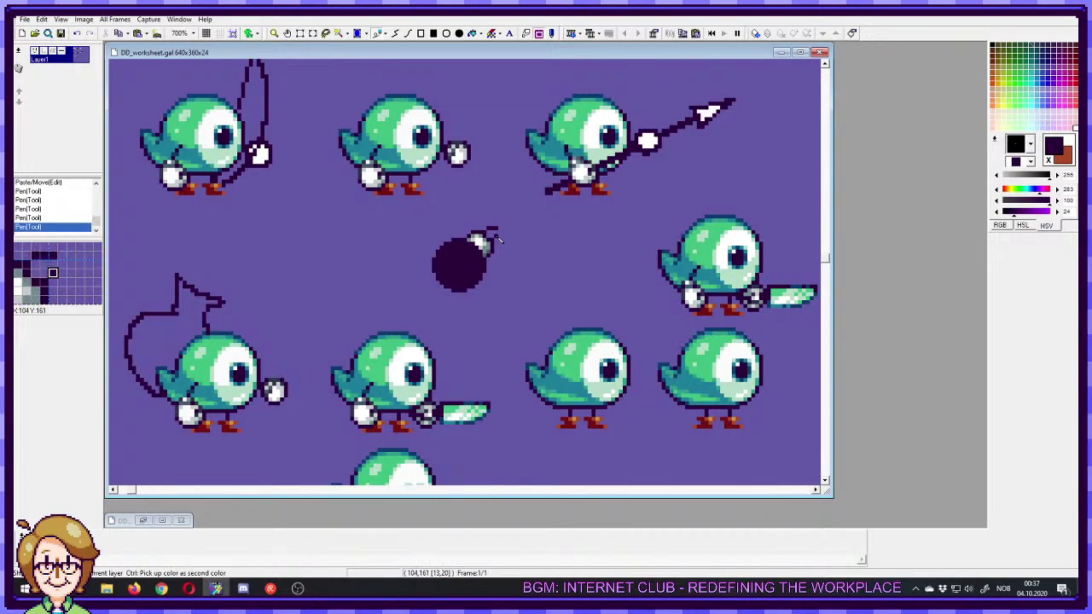
pyautogui.click(500, 228)
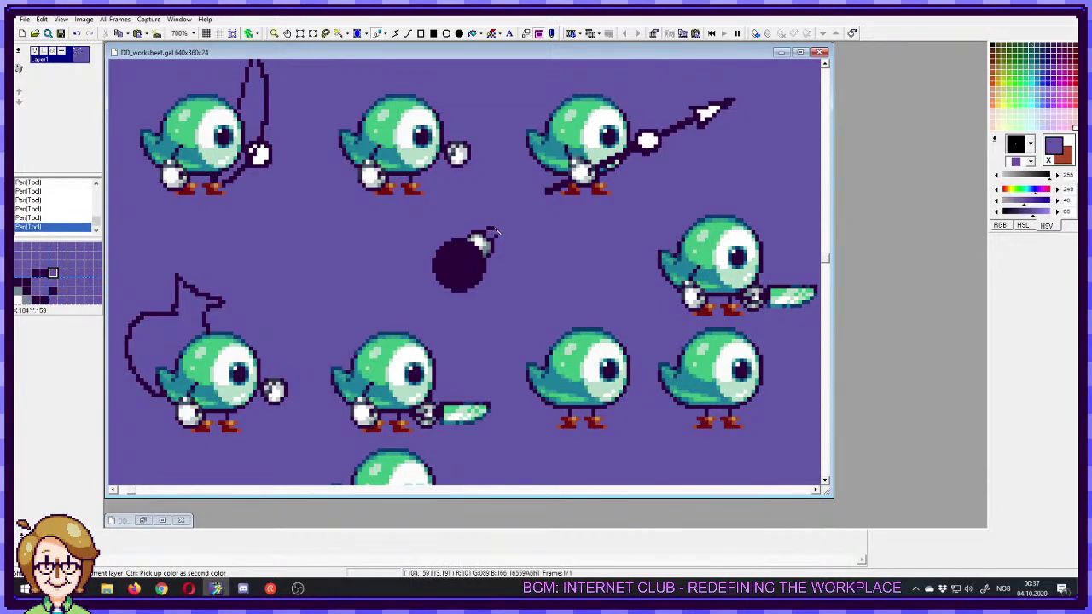
pyautogui.hotkey('ctrl', 'z')
pyautogui.click(504, 220)
pyautogui.click(500, 237)
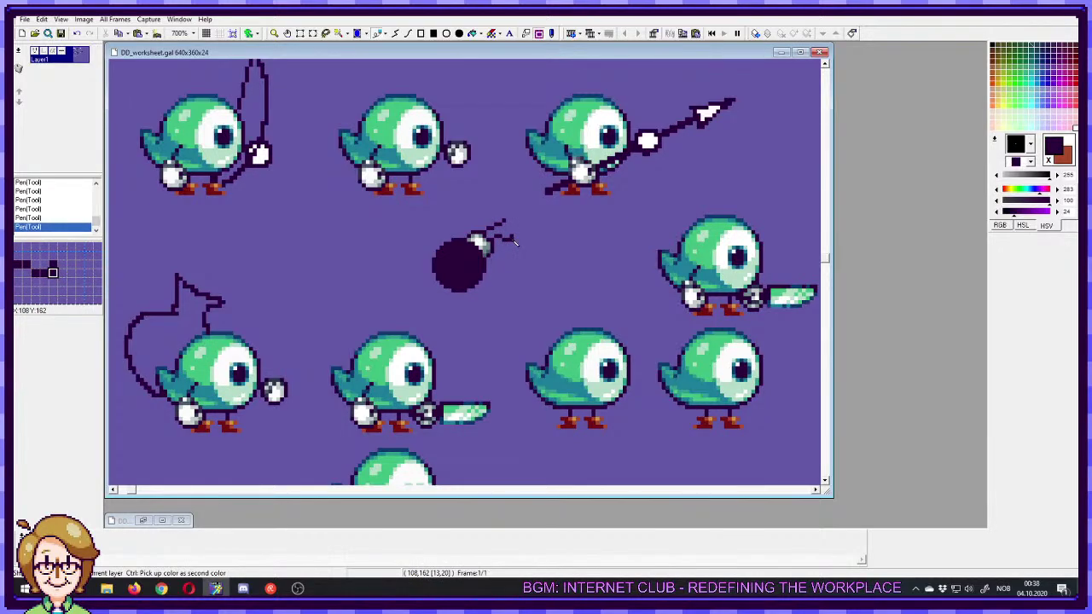
# - Shape the lines beyond the bomb's cap into a narrow closed oval loop, erasing stray pixels with the background purple
pyautogui.keyDown('ctrl'); pyautogui.click(512, 219); pyautogui.keyUp('ctrl')
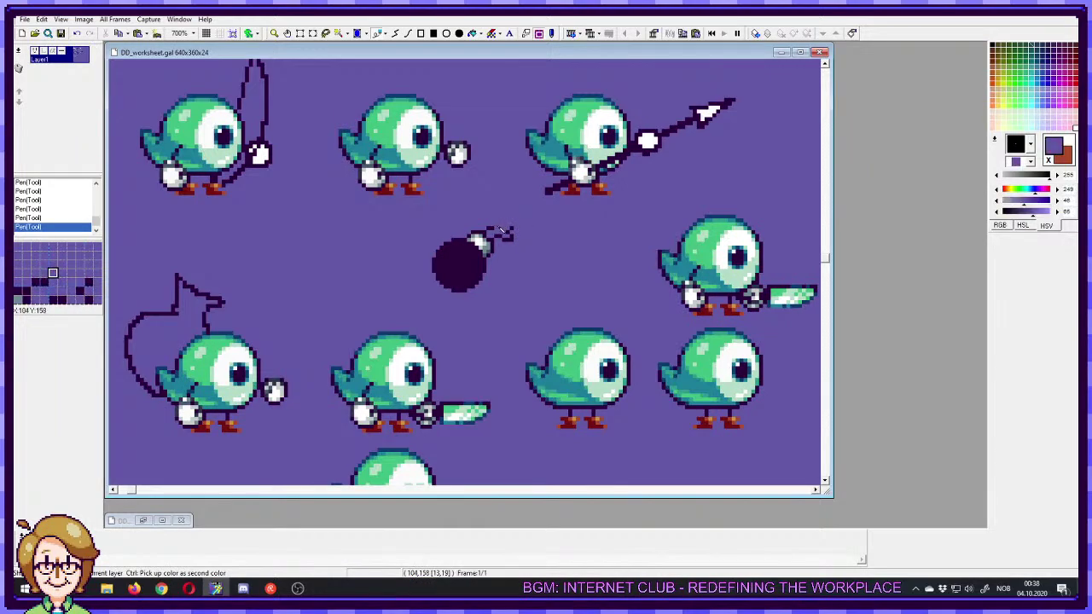
pyautogui.keyDown('ctrl'); pyautogui.click(513, 231); pyautogui.keyUp('ctrl')
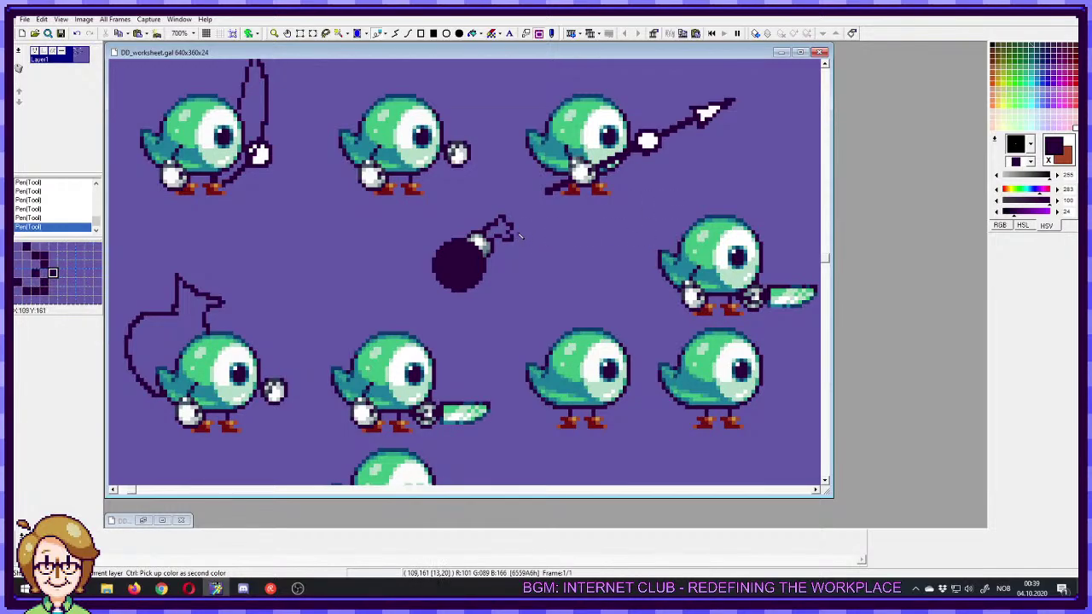
pyautogui.keyDown('ctrl'); pyautogui.click(489, 213); pyautogui.keyUp('ctrl')
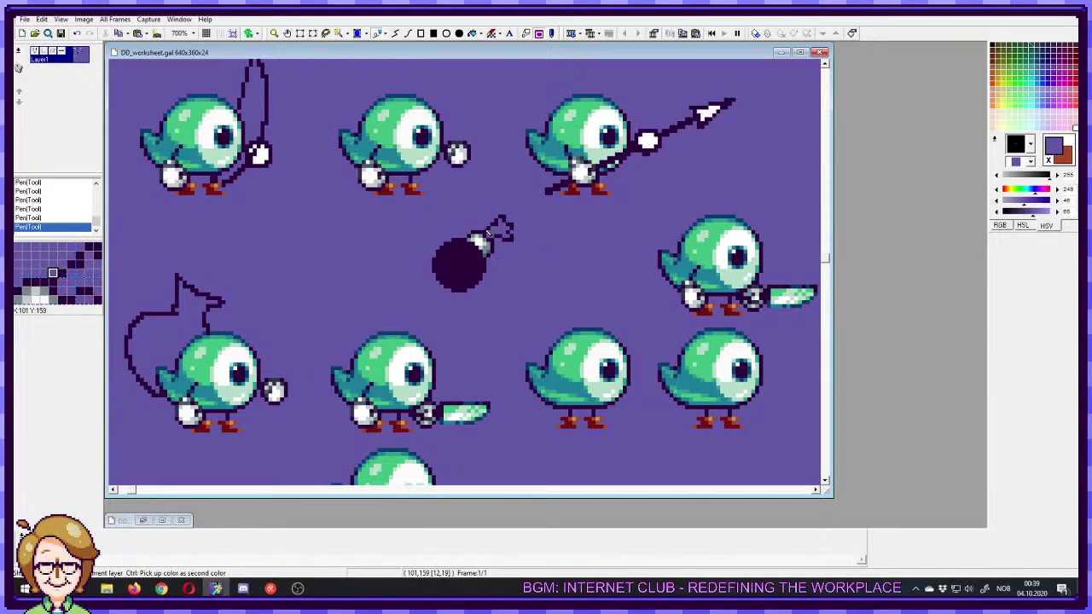
pyautogui.keyDown('ctrl'); pyautogui.click(500, 241); pyautogui.keyUp('ctrl')
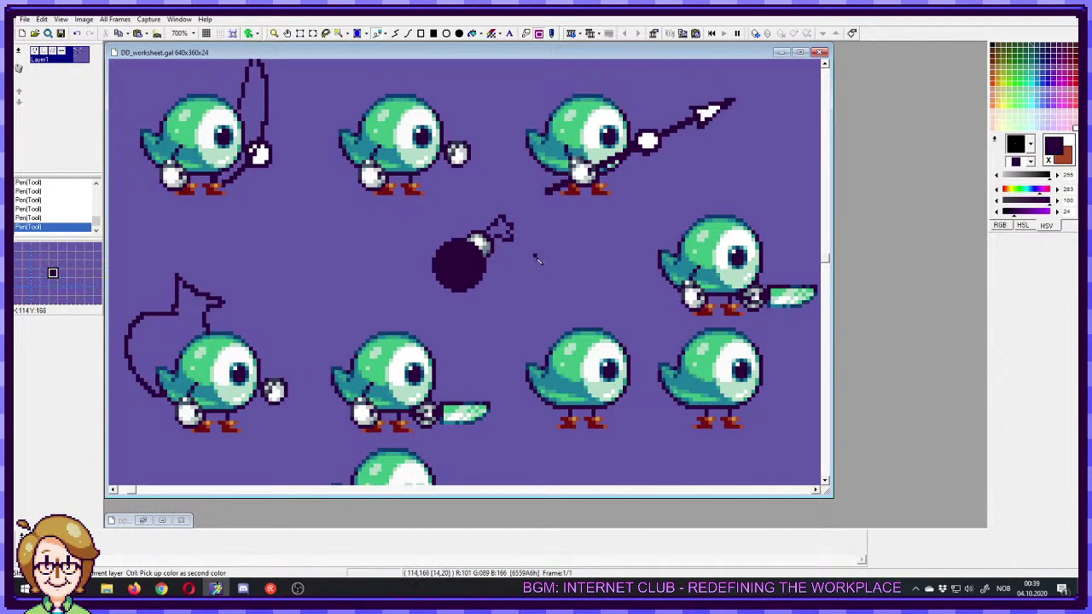
pyautogui.keyDown('ctrl'); pyautogui.click(502, 244); pyautogui.keyUp('ctrl')
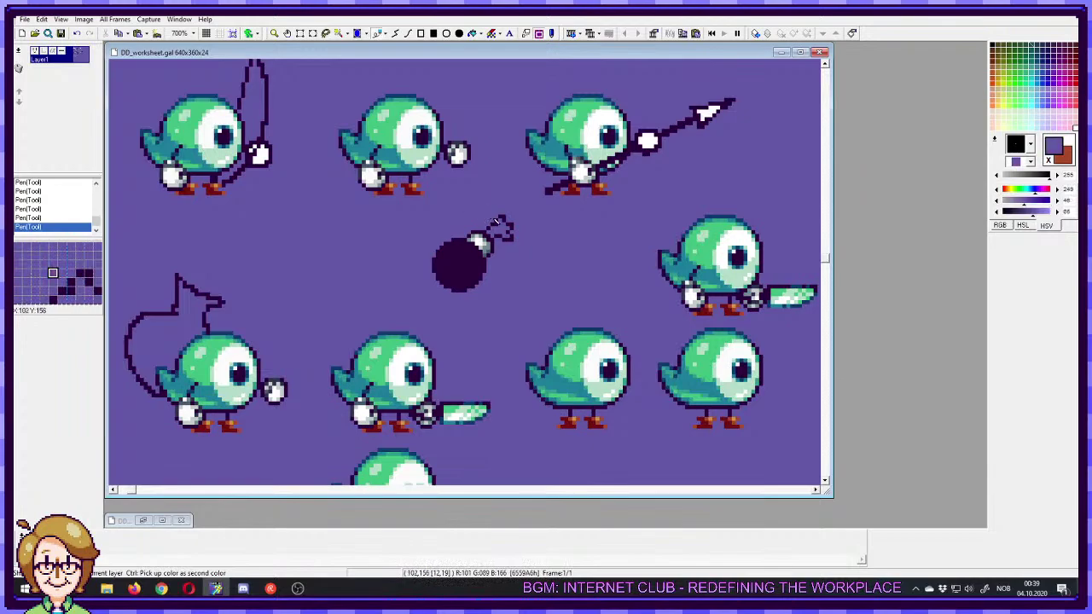
pyautogui.keyDown('ctrl'); pyautogui.click(506, 225); pyautogui.keyUp('ctrl')
pyautogui.moveTo(503, 221); pyautogui.dragTo(510, 221)
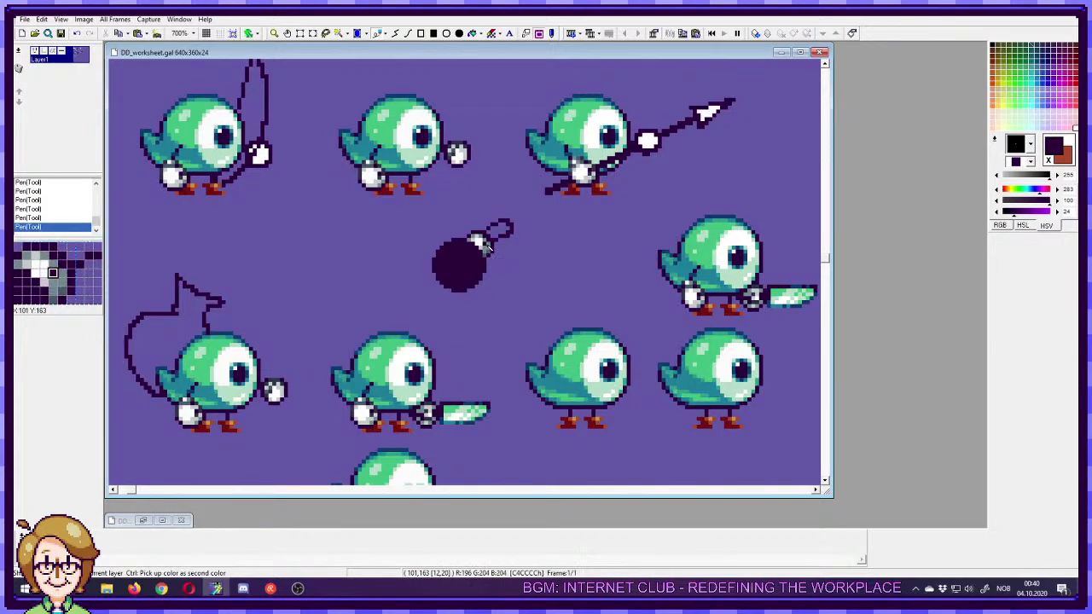
pyautogui.keyDown('ctrl'); pyautogui.click(489, 247); pyautogui.keyUp('ctrl')
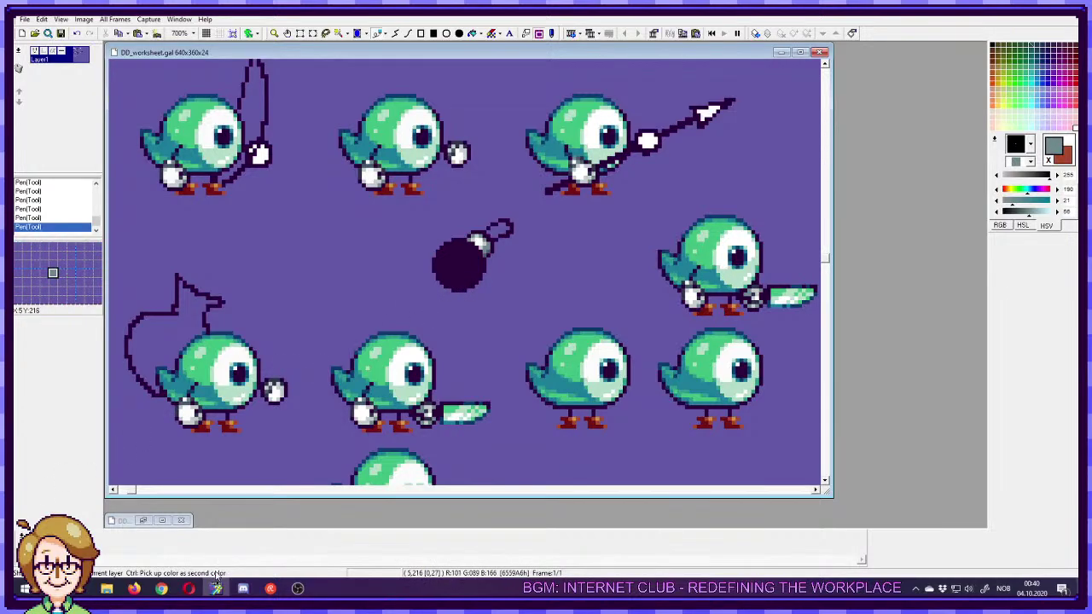
pyautogui.click(245, 588)
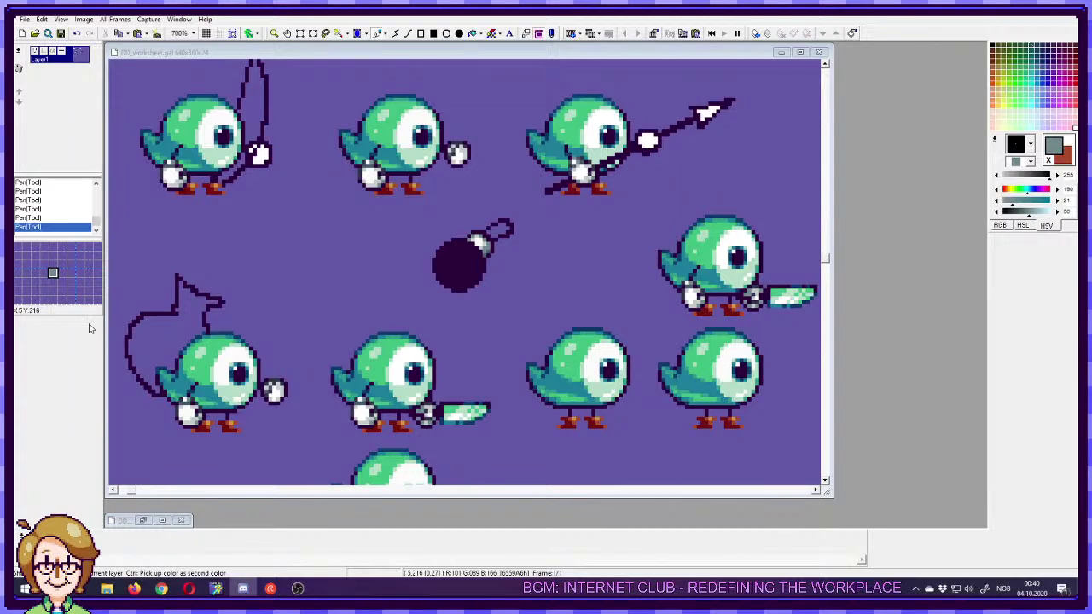
pyautogui.click(467, 53)
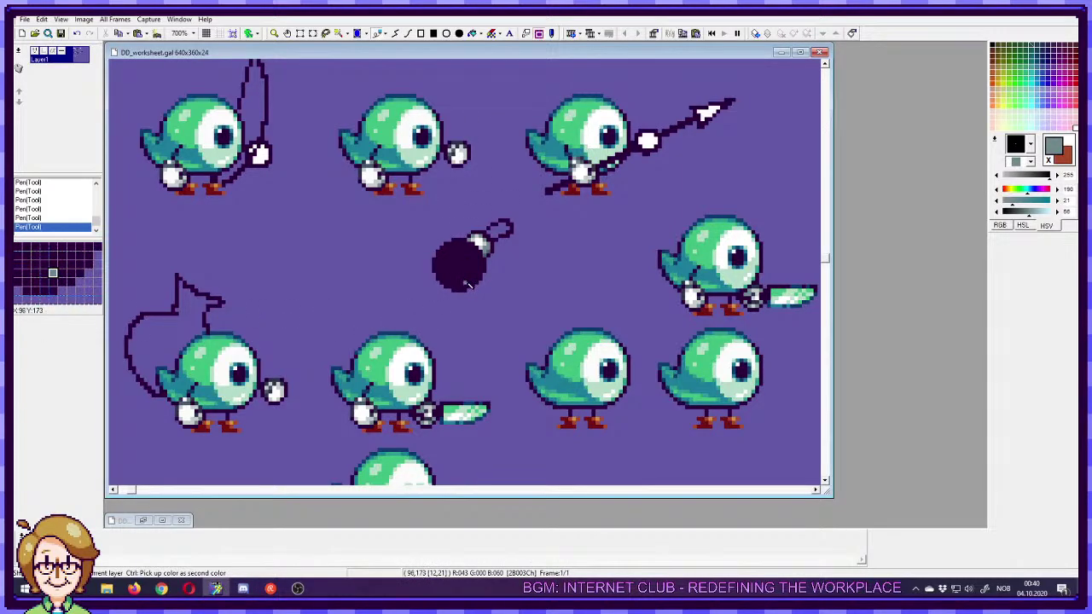
# - Add a small white highlight to the bomb's upper-left area and a white pixel near its lower-right edge
pyautogui.keyDown('ctrl'); pyautogui.click(479, 245); pyautogui.keyUp('ctrl')
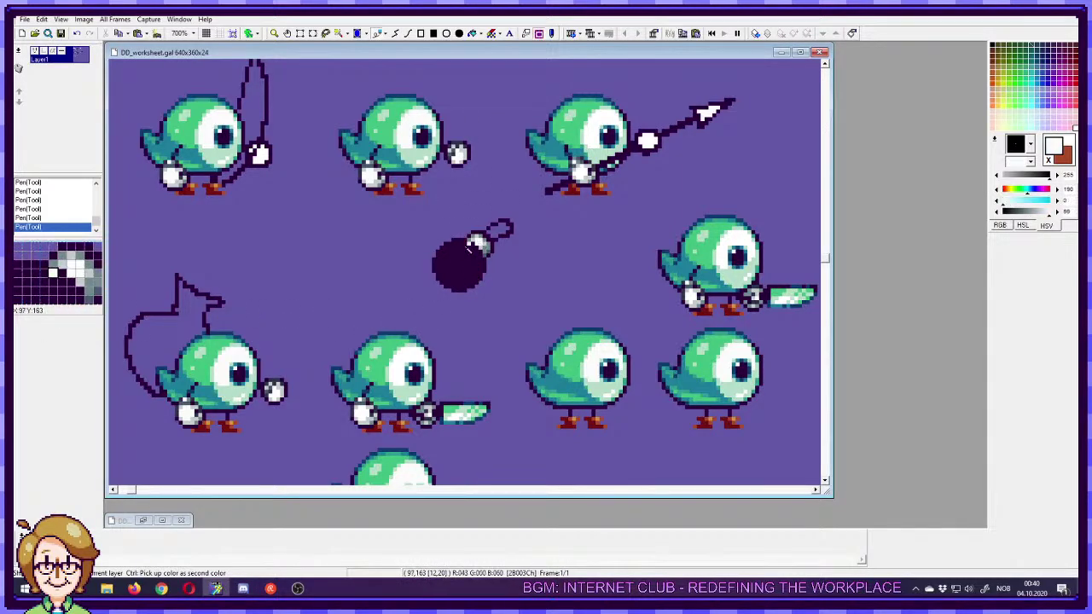
pyautogui.rightClick(452, 253)
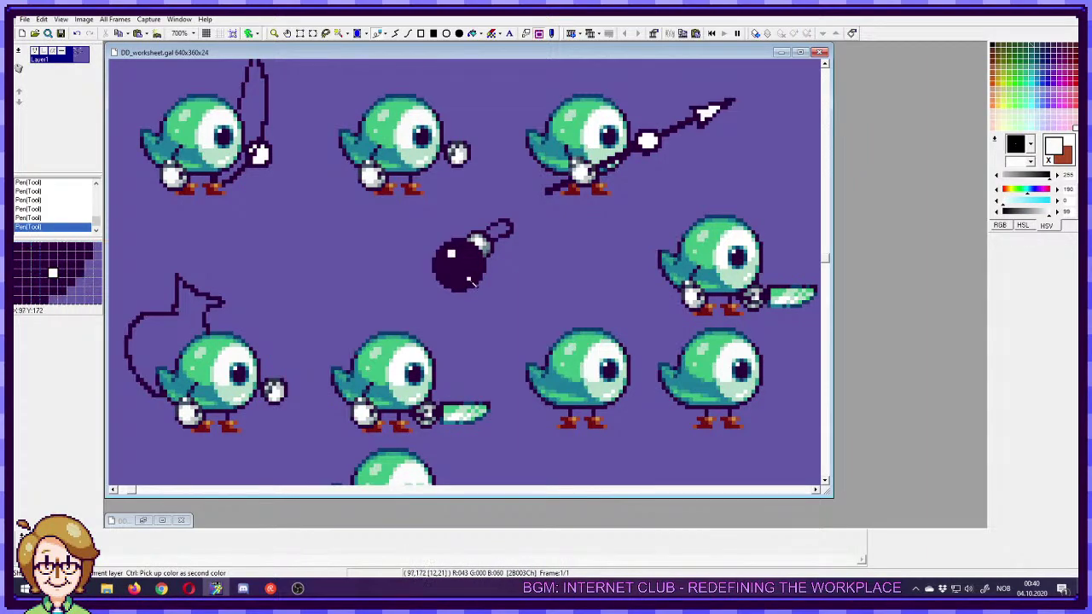
pyautogui.rightClick(468, 279)
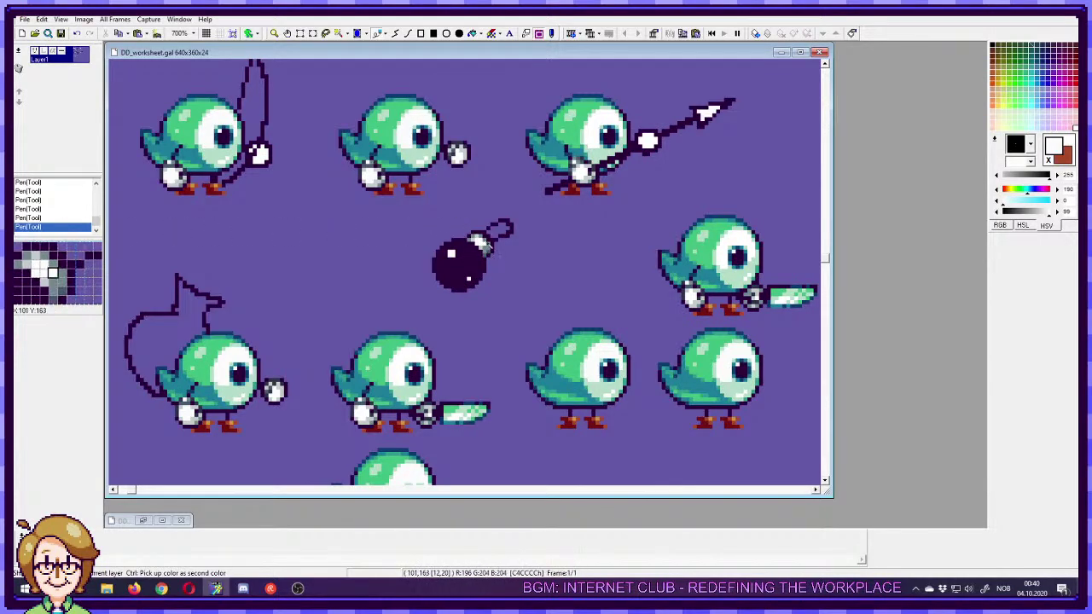
# - Paint a light grey reflected-light crescent around the white pixel along the bomb's lower-right edge
pyautogui.rightClick(485, 243)
pyautogui.click(472, 274)
pyautogui.click(473, 278)
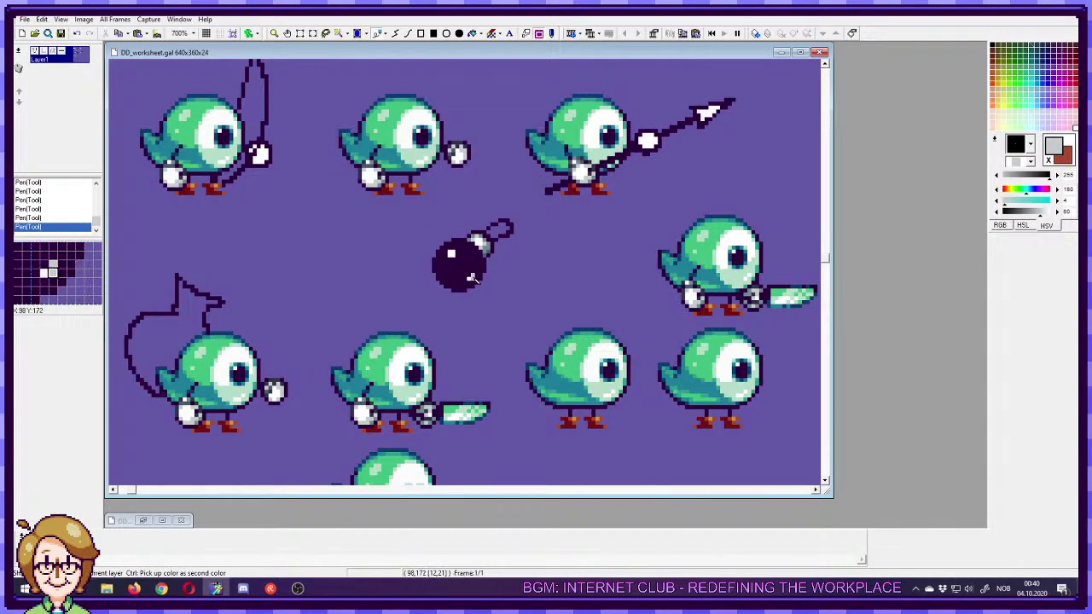
pyautogui.moveTo(473, 278); pyautogui.dragTo(465, 282)
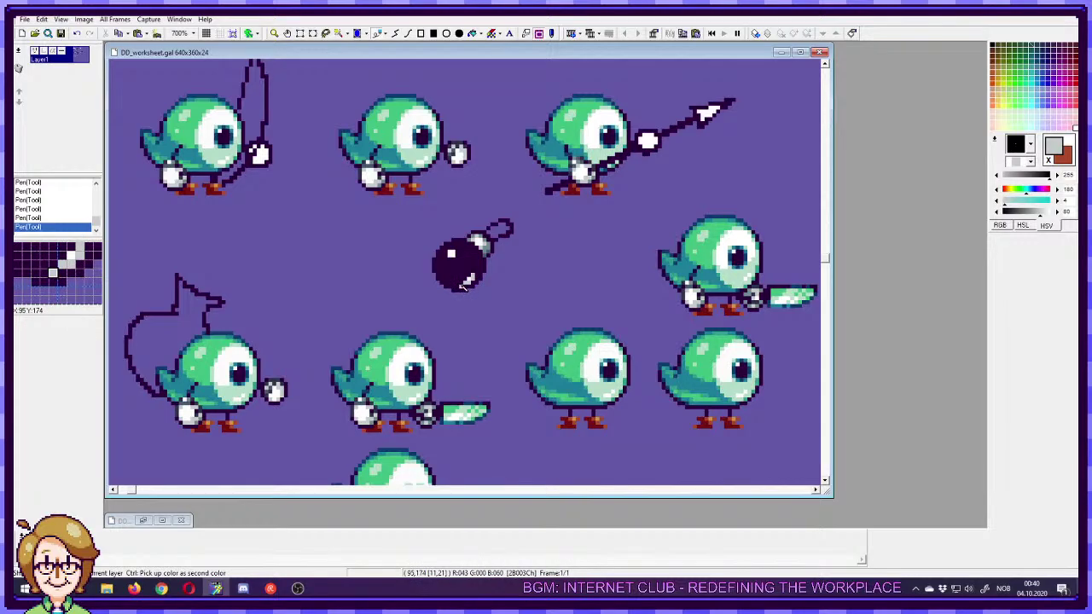
pyautogui.click(462, 283)
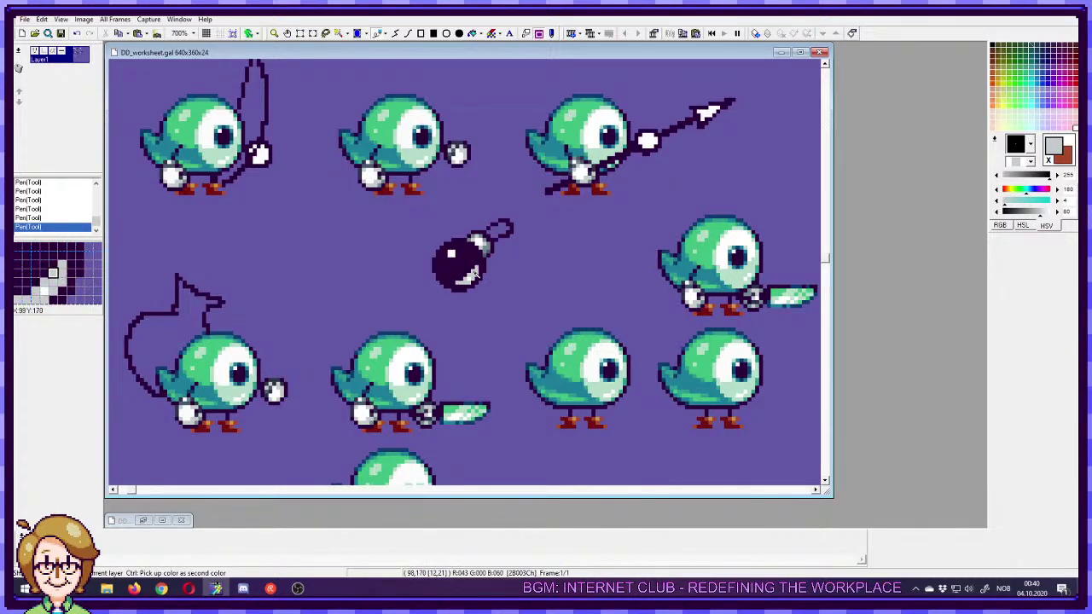
# - Refine the bomb's lower-right crescent with mid grey edge pixels, a white centre and dark purple trimming
pyautogui.keyDown('ctrl'); pyautogui.click(483, 275); pyautogui.keyUp('ctrl')
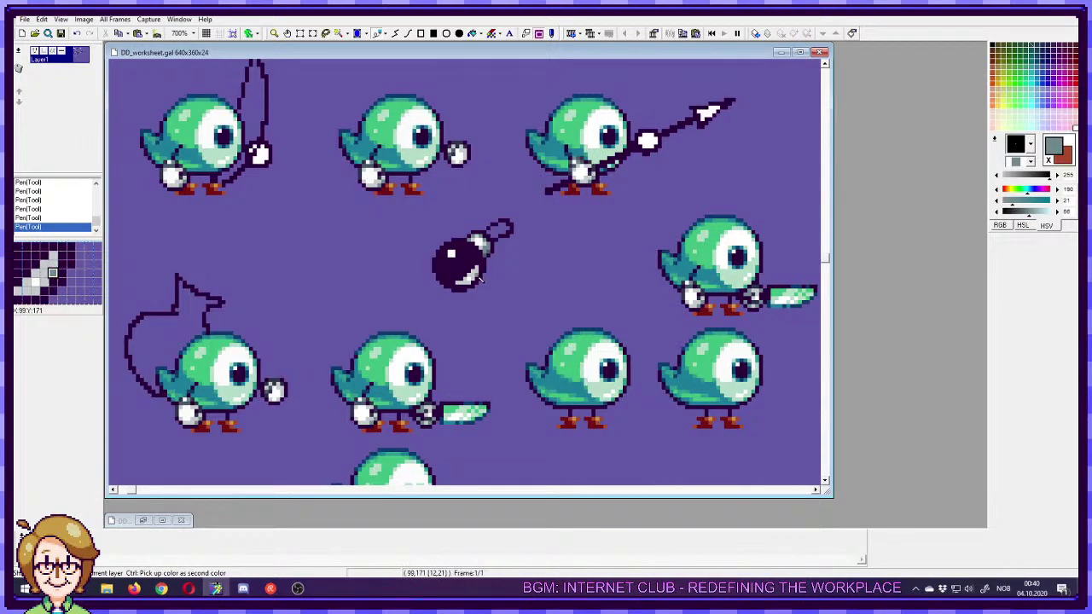
pyautogui.keyDown('ctrl'); pyautogui.click(472, 277); pyautogui.keyUp('ctrl')
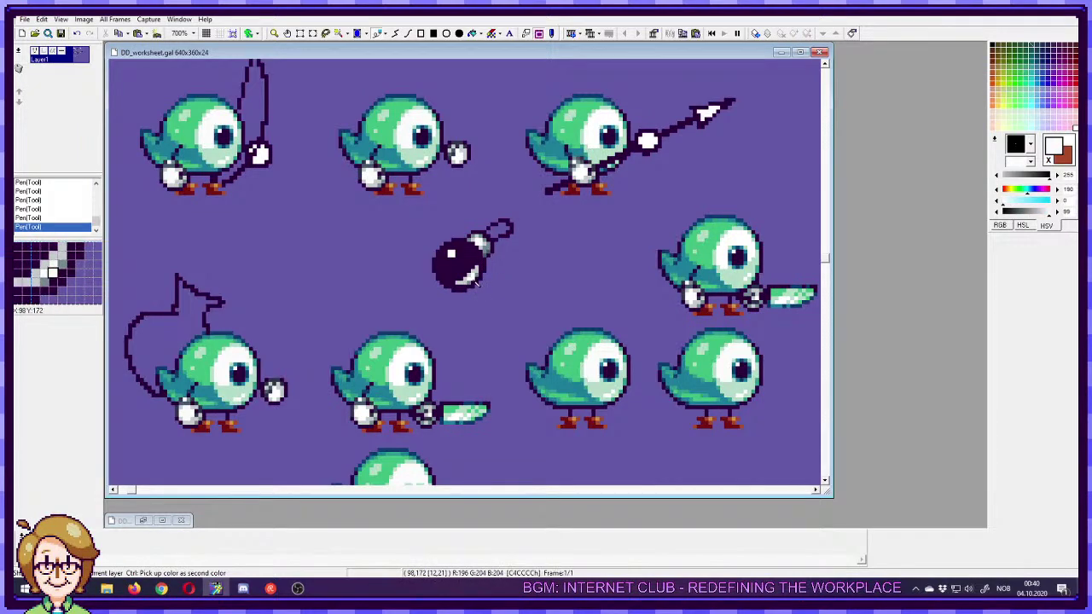
pyautogui.keyDown('ctrl'); pyautogui.click(462, 284); pyautogui.keyUp('ctrl')
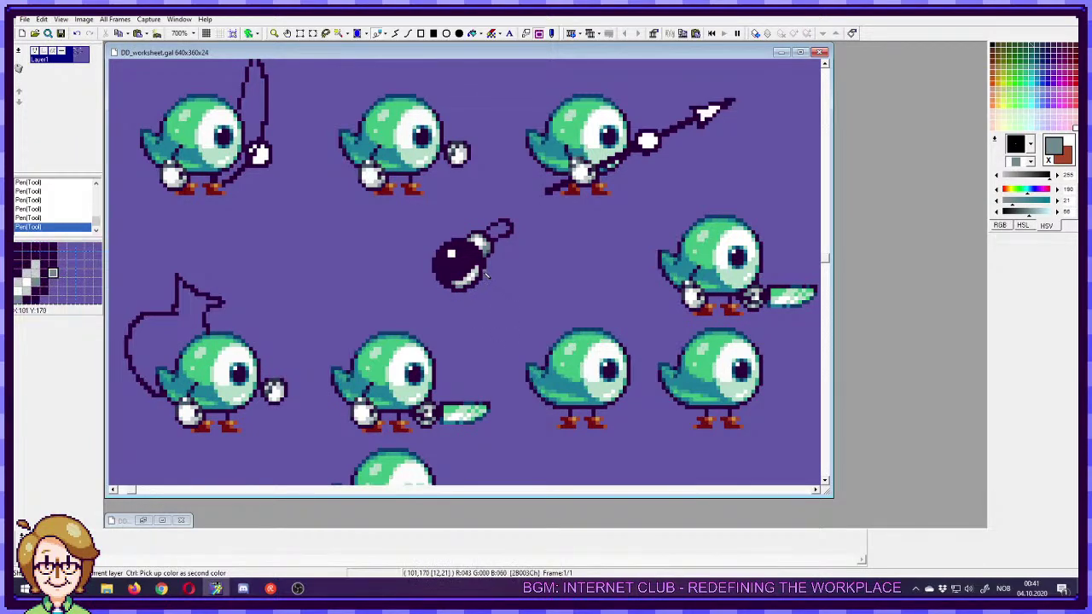
pyautogui.keyDown('ctrl'); pyautogui.click(470, 278); pyautogui.keyUp('ctrl')
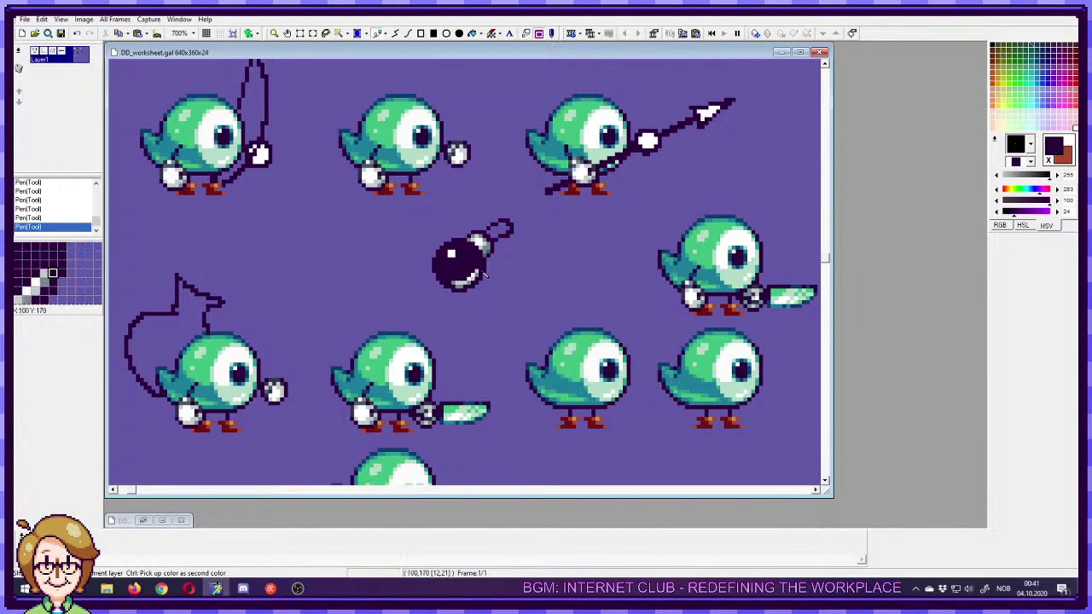
pyautogui.keyDown('ctrl'); pyautogui.click(459, 283); pyautogui.keyUp('ctrl')
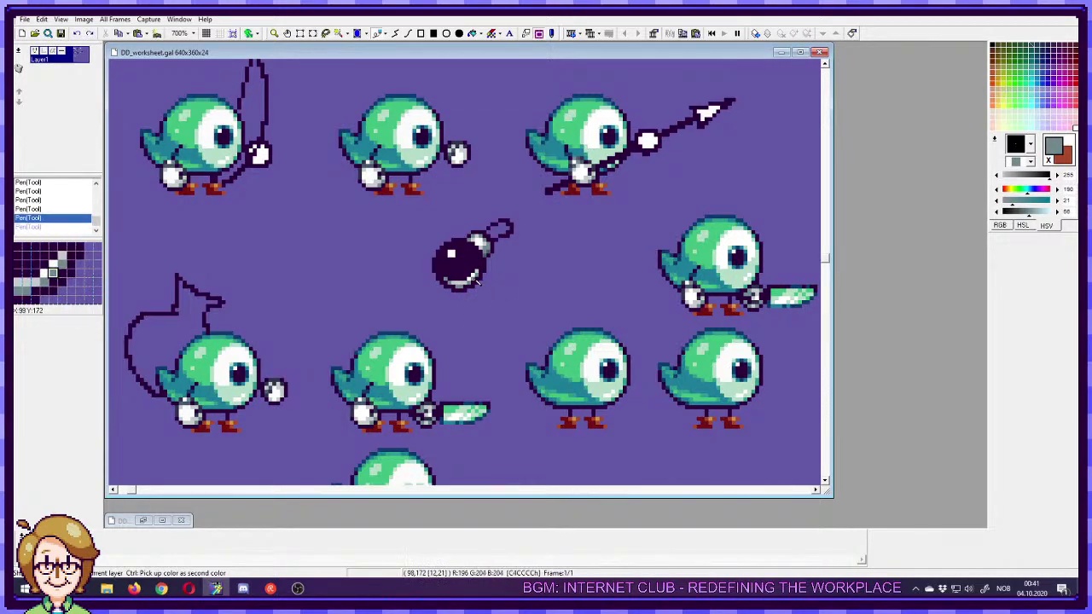
# - Extend the bomb's lower-right crescent upward with light grey and mid grey pixels, trimming the surrounding edge with dark purple
pyautogui.keyDown('ctrl'); pyautogui.click(469, 278); pyautogui.keyUp('ctrl')
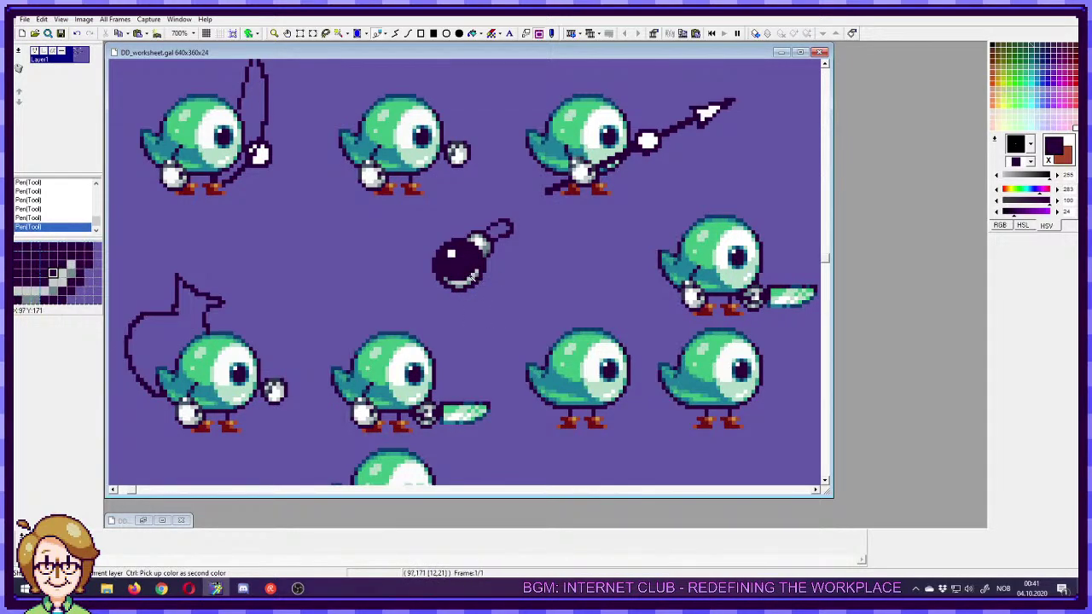
pyautogui.keyDown('ctrl'); pyautogui.click(469, 279); pyautogui.keyUp('ctrl')
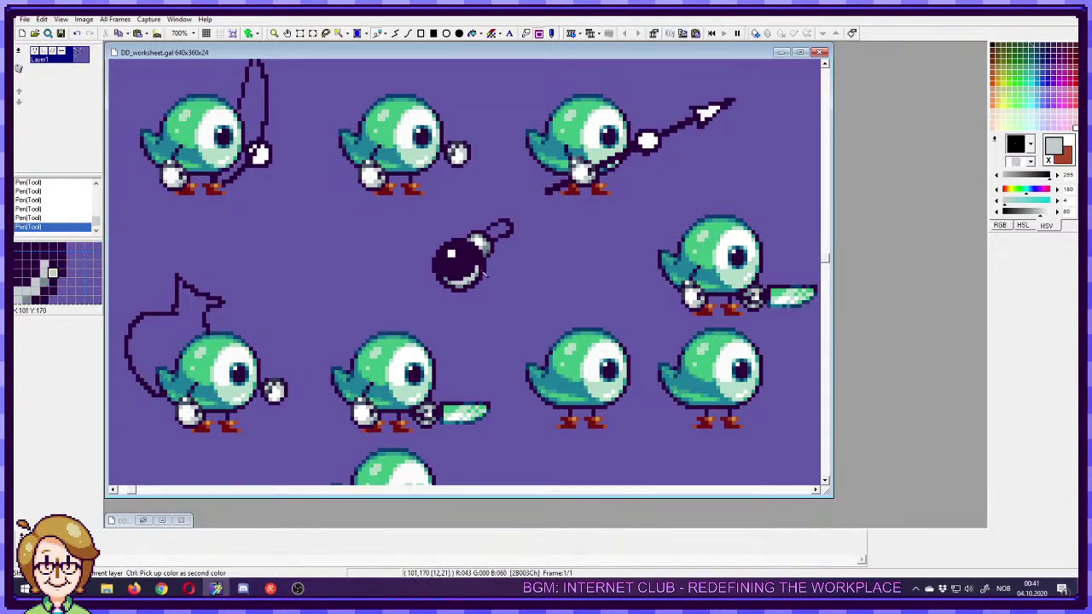
pyautogui.keyDown('ctrl'); pyautogui.click(484, 269); pyautogui.keyUp('ctrl')
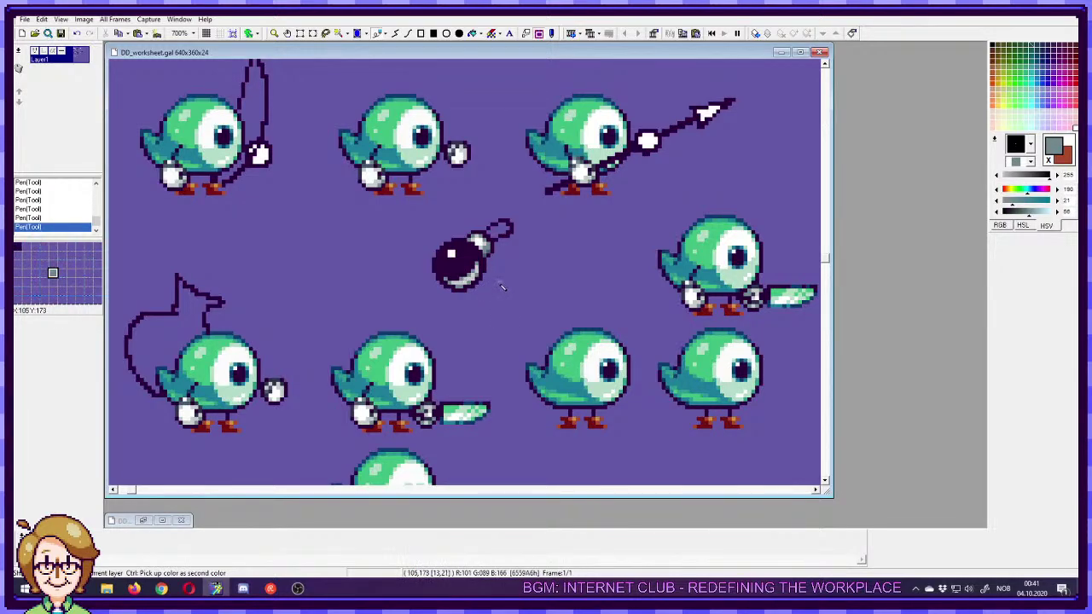
pyautogui.keyDown('ctrl'); pyautogui.click(487, 270); pyautogui.keyUp('ctrl')
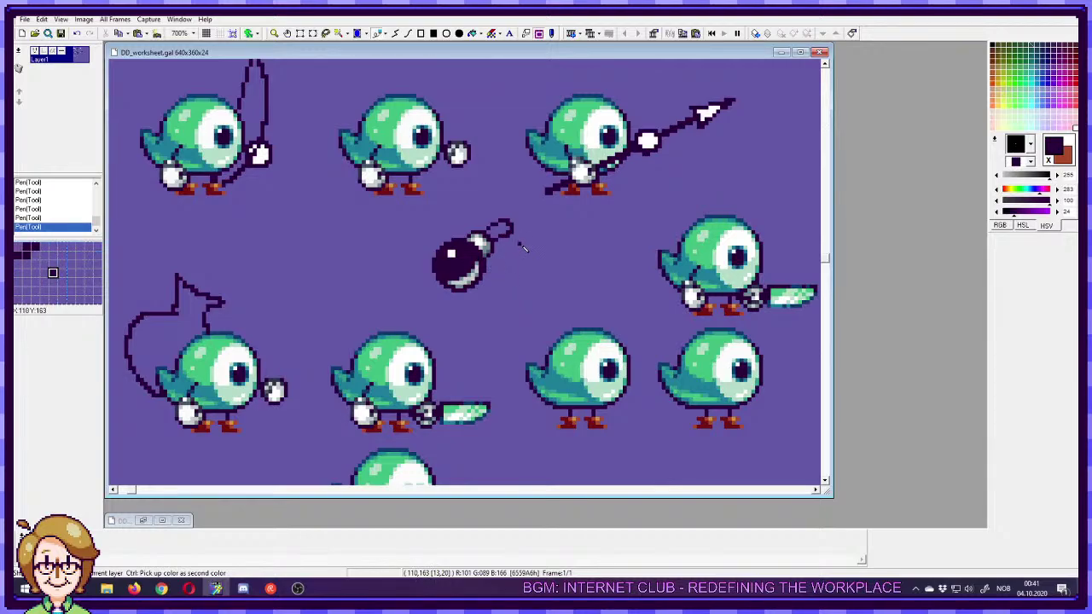
pyautogui.rightClick(521, 245)
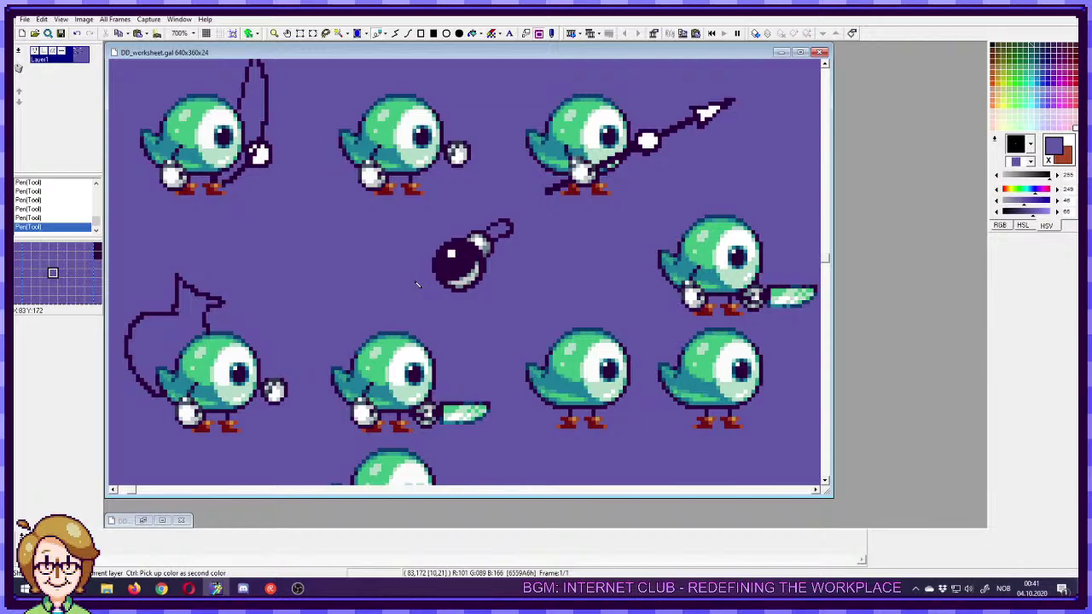
# - Reshape the bomb's upper-left highlight into a small white cross with light grey and mid grey corner pixels
pyautogui.keyDown('ctrl'); pyautogui.click(451, 255); pyautogui.keyUp('ctrl')
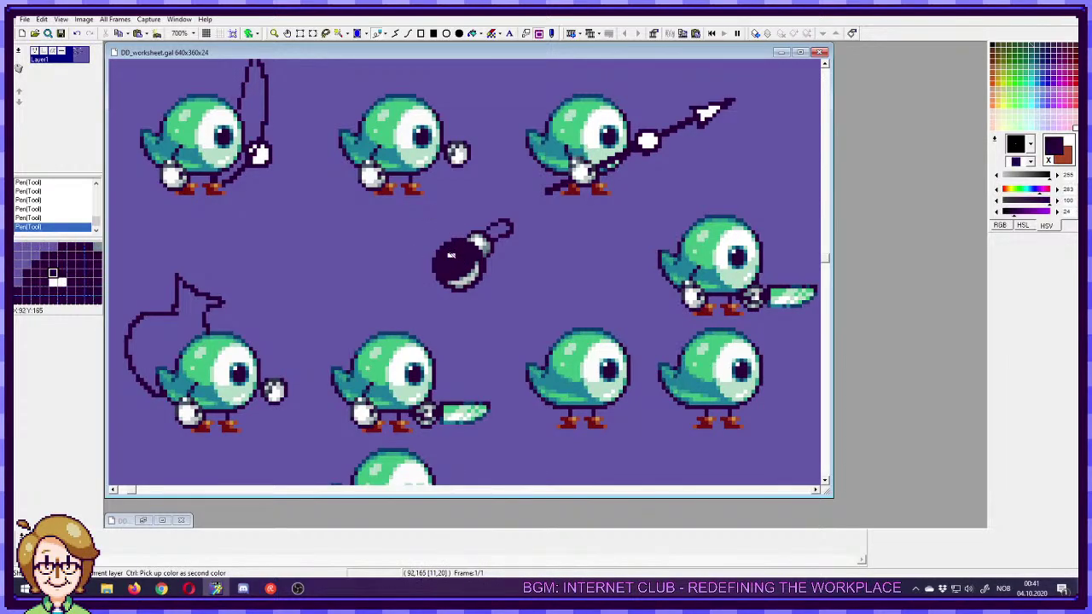
pyautogui.keyDown('ctrl'); pyautogui.click(454, 254); pyautogui.keyUp('ctrl')
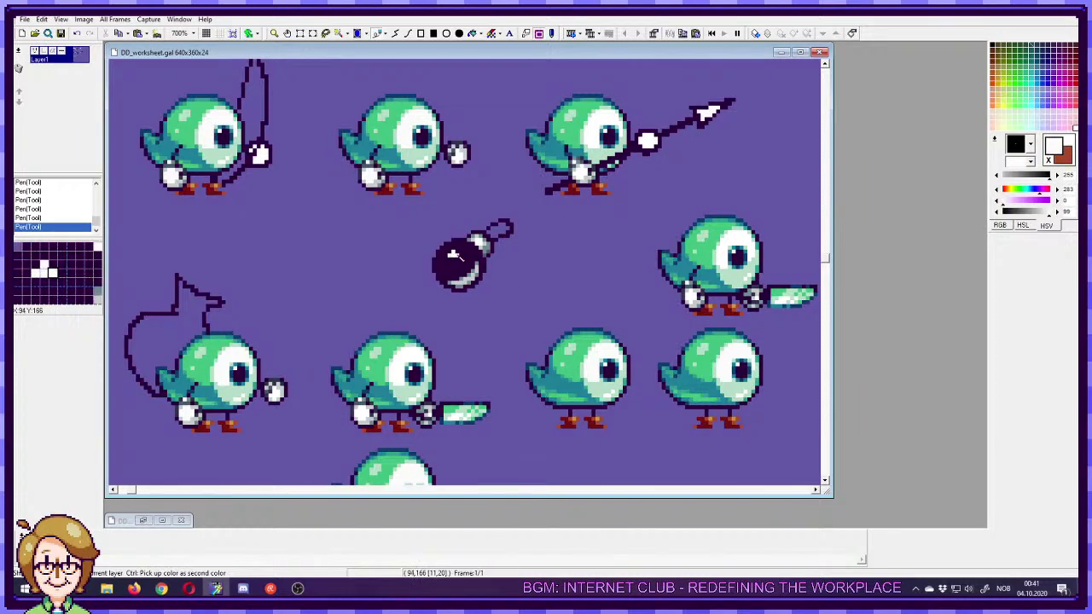
pyautogui.rightClick(474, 273)
pyautogui.rightClick(472, 277)
pyautogui.click(457, 252)
pyautogui.click(449, 252)
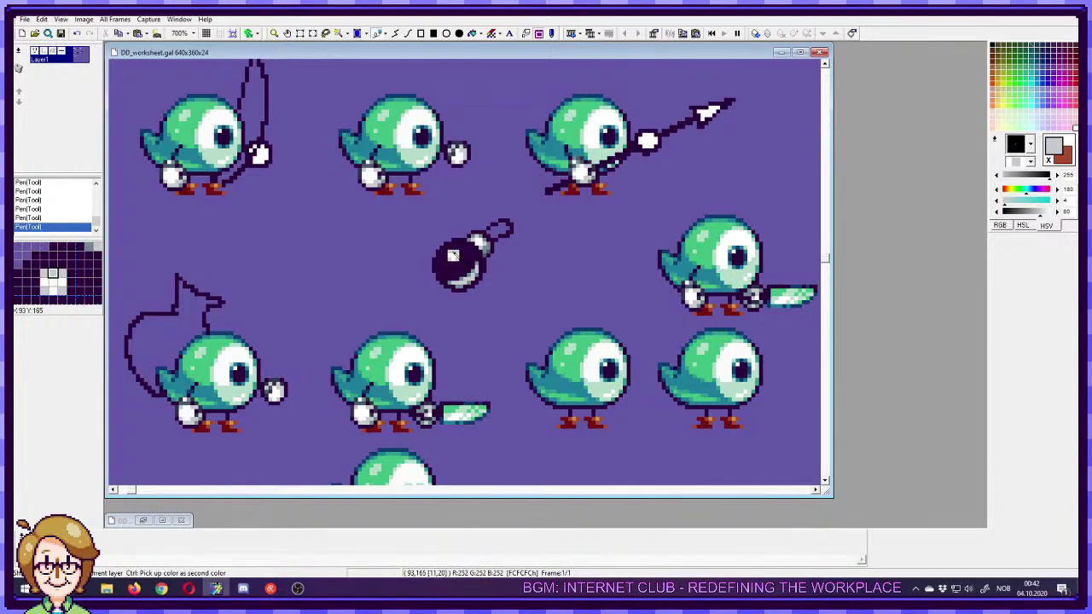
pyautogui.keyDown('ctrl'); pyautogui.click(479, 268); pyautogui.keyUp('ctrl')
pyautogui.keyDown('ctrl'); pyautogui.click(455, 253); pyautogui.keyUp('ctrl')
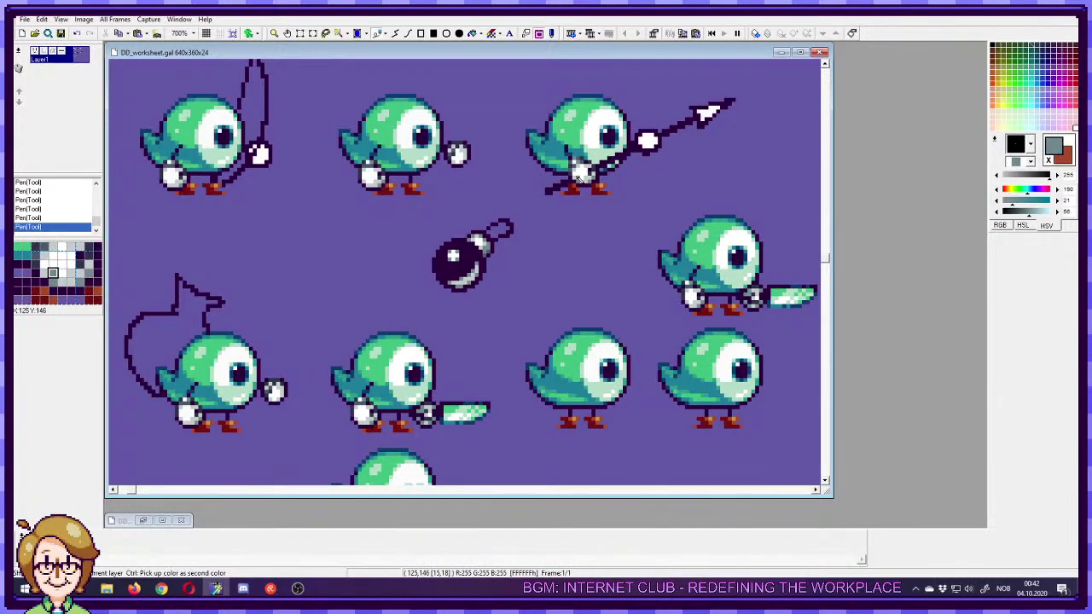
# - Soften the ends and outer edge of the bomb's crescent with slate, light grey and mid grey pixels
pyautogui.rightClick(368, 166)
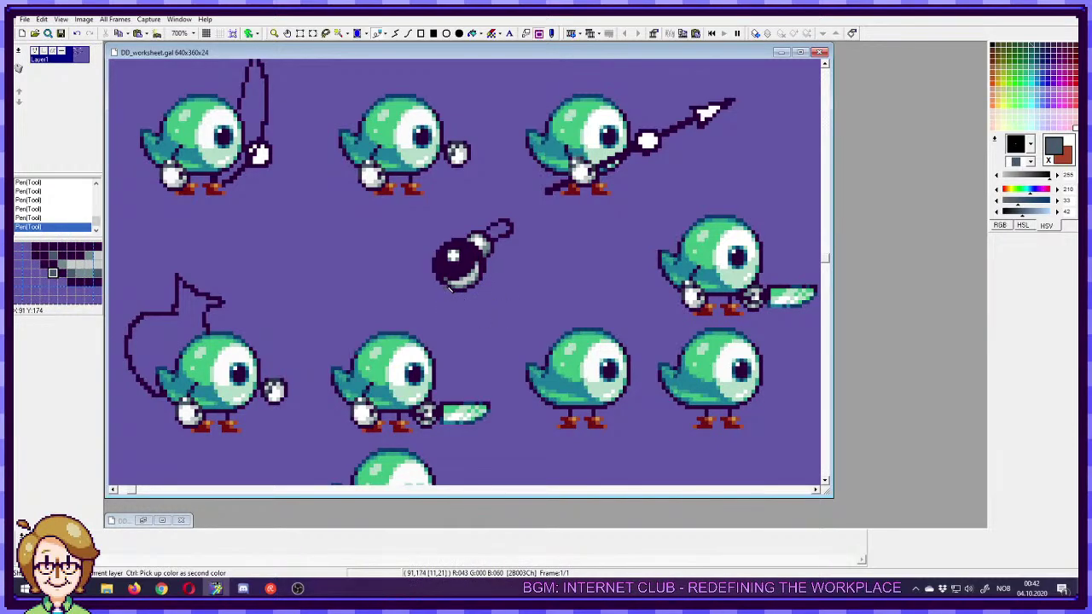
pyautogui.keyDown('ctrl'); pyautogui.click(451, 283); pyautogui.keyUp('ctrl')
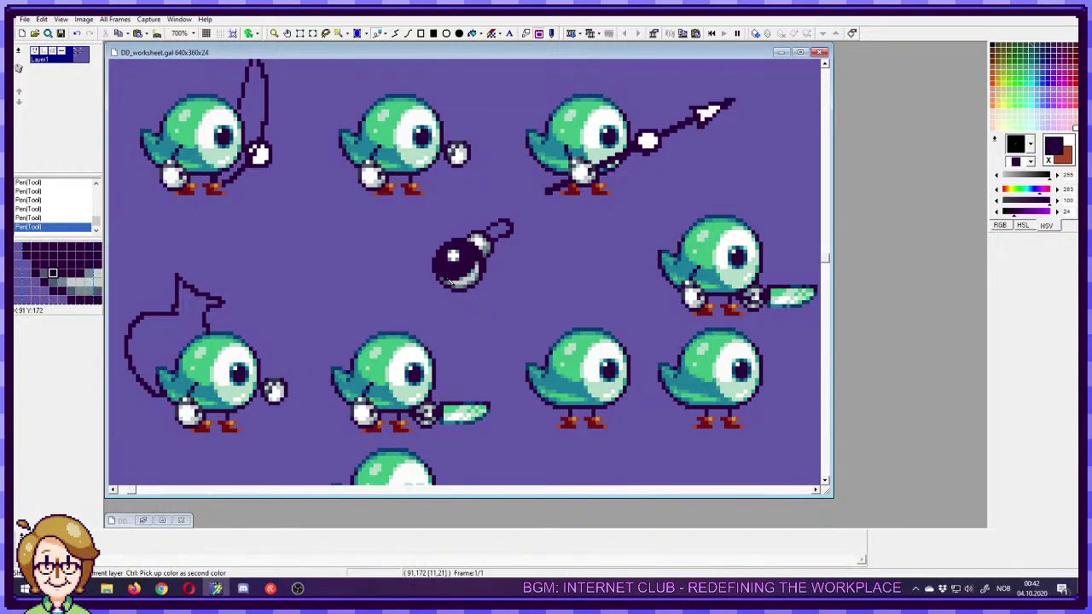
pyautogui.keyDown('ctrl'); pyautogui.click(479, 275); pyautogui.keyUp('ctrl')
pyautogui.keyDown('ctrl'); pyautogui.click(484, 275); pyautogui.keyUp('ctrl')
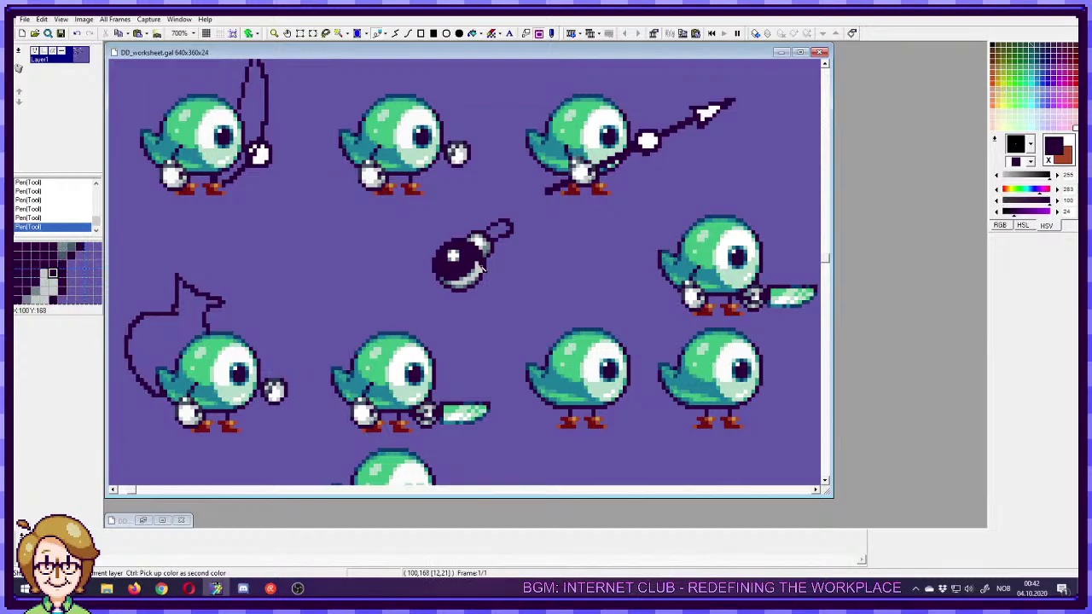
pyautogui.keyDown('ctrl'); pyautogui.click(484, 271); pyautogui.keyUp('ctrl')
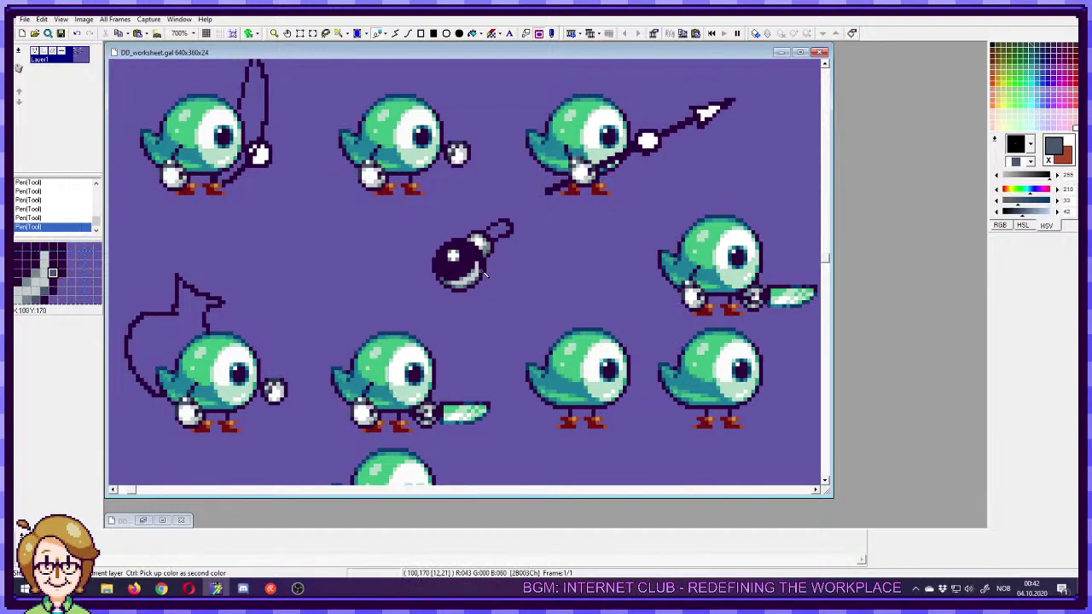
pyautogui.keyDown('ctrl'); pyautogui.click(485, 269); pyautogui.keyUp('ctrl')
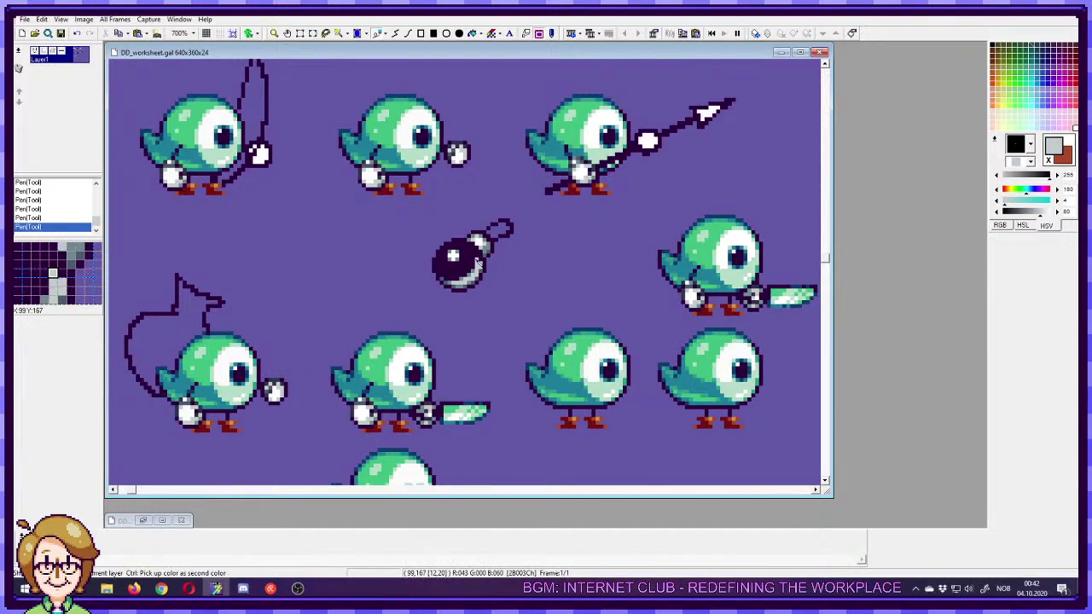
pyautogui.keyDown('ctrl'); pyautogui.click(479, 271); pyautogui.keyUp('ctrl')
pyautogui.keyDown('ctrl'); pyautogui.click(479, 271); pyautogui.keyUp('ctrl')
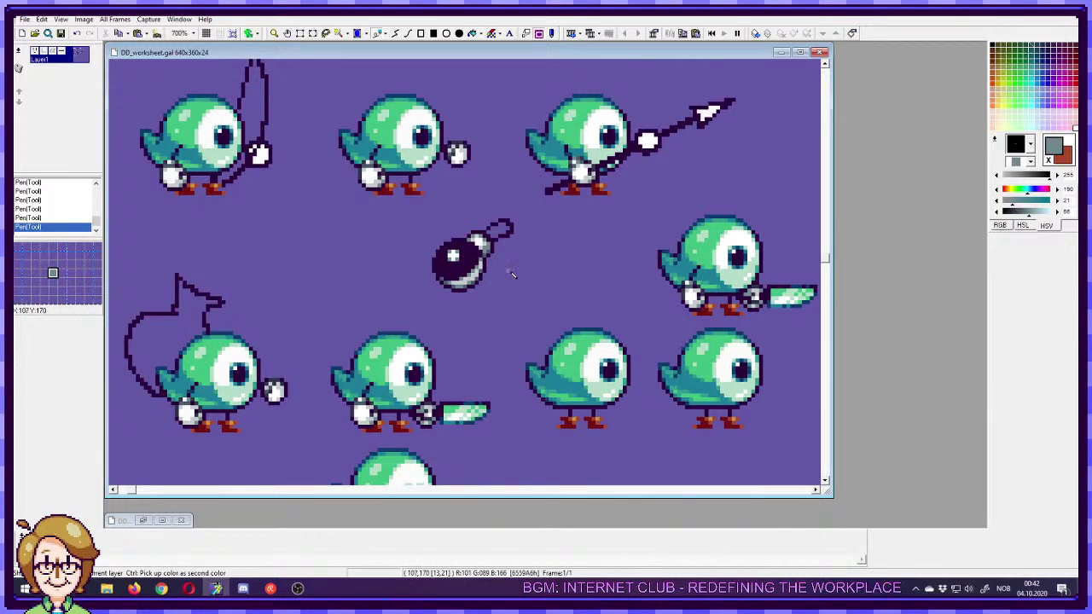
# - Trim the bomb's crescent with dark purple and rebuild it as a narrower light grey curve inside the lower-right rim
pyautogui.keyDown('ctrl'); pyautogui.click(482, 268); pyautogui.keyUp('ctrl')
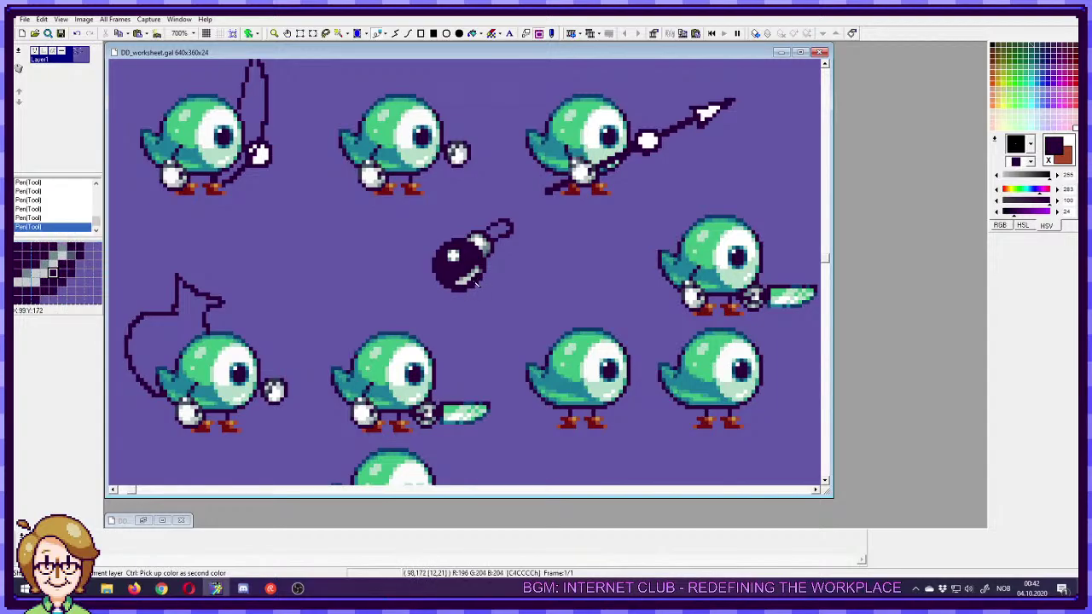
pyautogui.keyDown('ctrl'); pyautogui.click(475, 277); pyautogui.keyUp('ctrl')
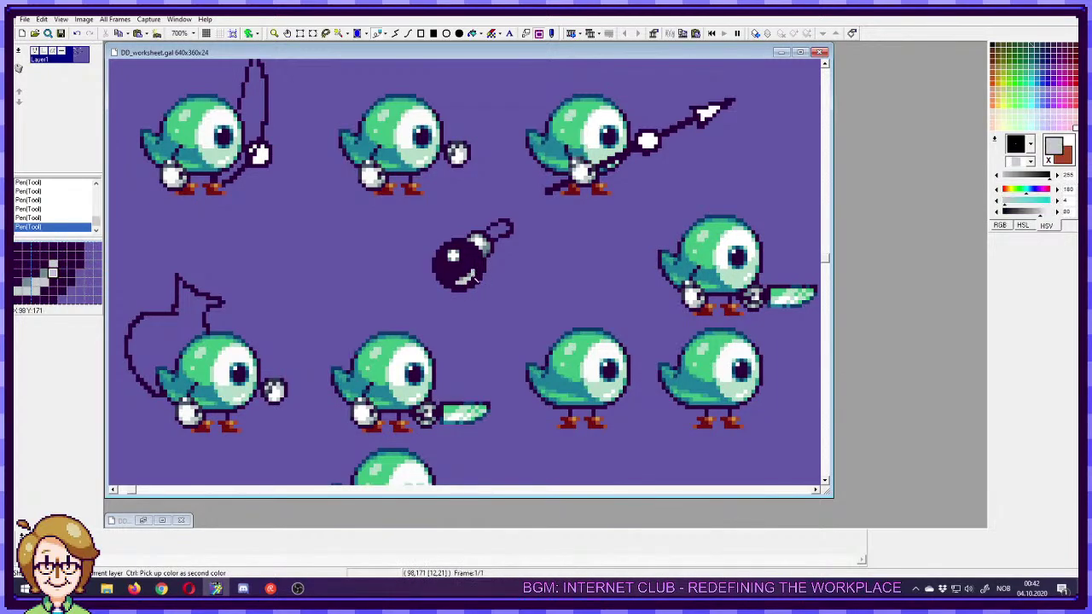
pyautogui.keyDown('ctrl'); pyautogui.click(459, 287); pyautogui.keyUp('ctrl')
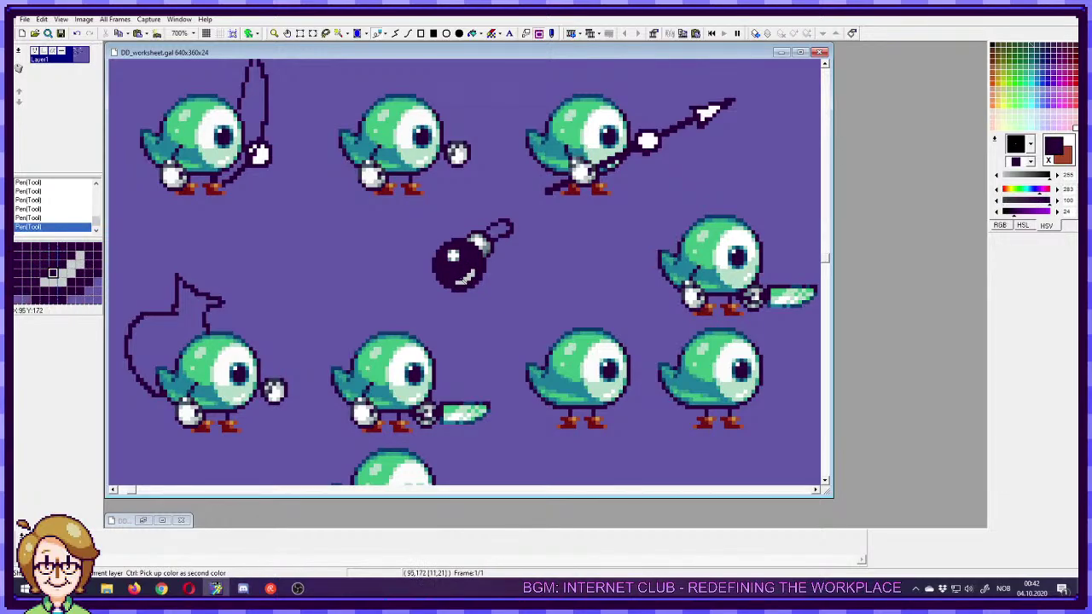
pyautogui.hotkey('ctrl', 'z')
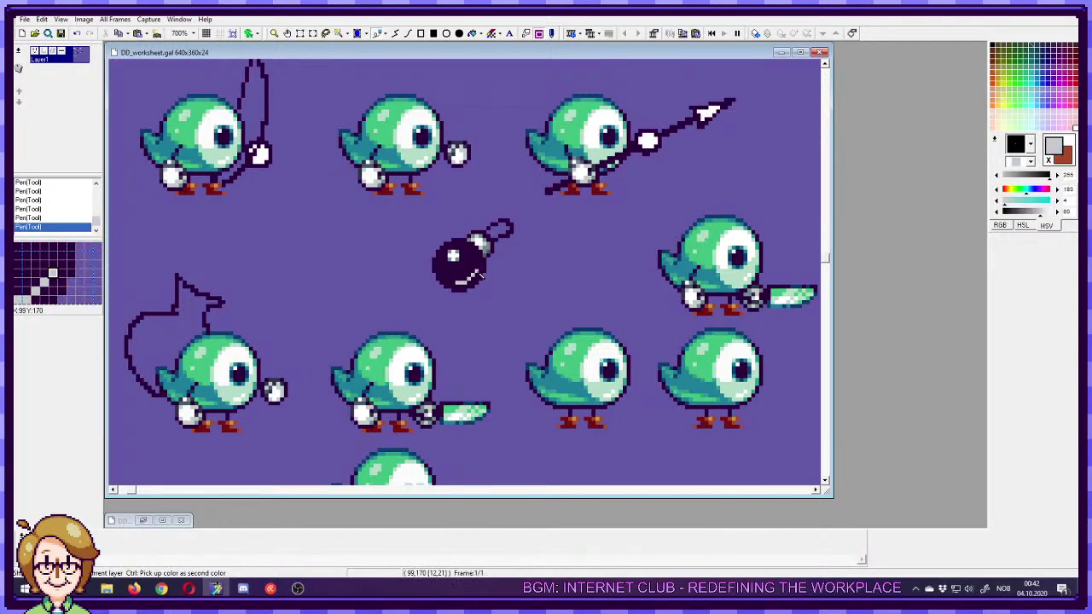
pyautogui.click(473, 280)
pyautogui.click(477, 274)
pyautogui.click(480, 270)
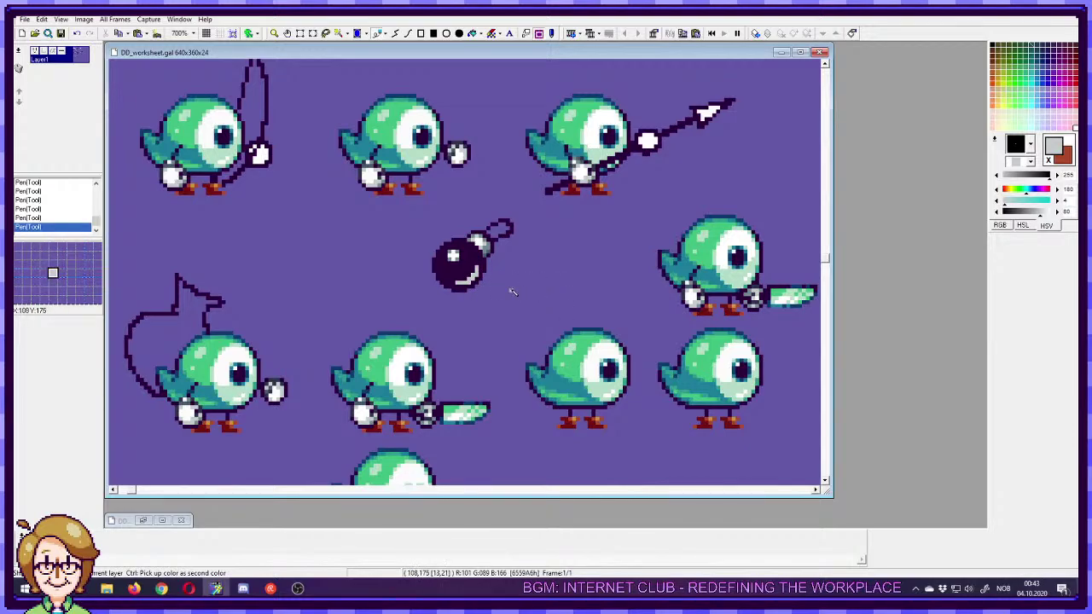
# - Shade the narrow crescent on the bomb with mid grey edge pixels, a white centre and slate pixels
pyautogui.keyDown('ctrl'); pyautogui.rightClick(461, 284); pyautogui.keyUp('ctrl')
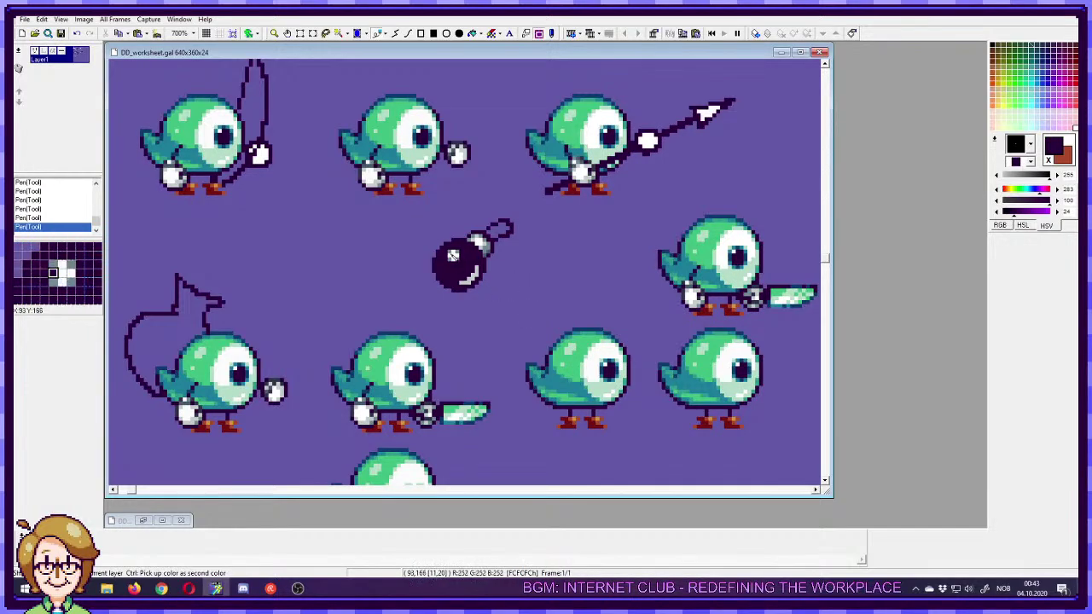
pyautogui.keyDown('ctrl'); pyautogui.click(477, 275); pyautogui.keyUp('ctrl')
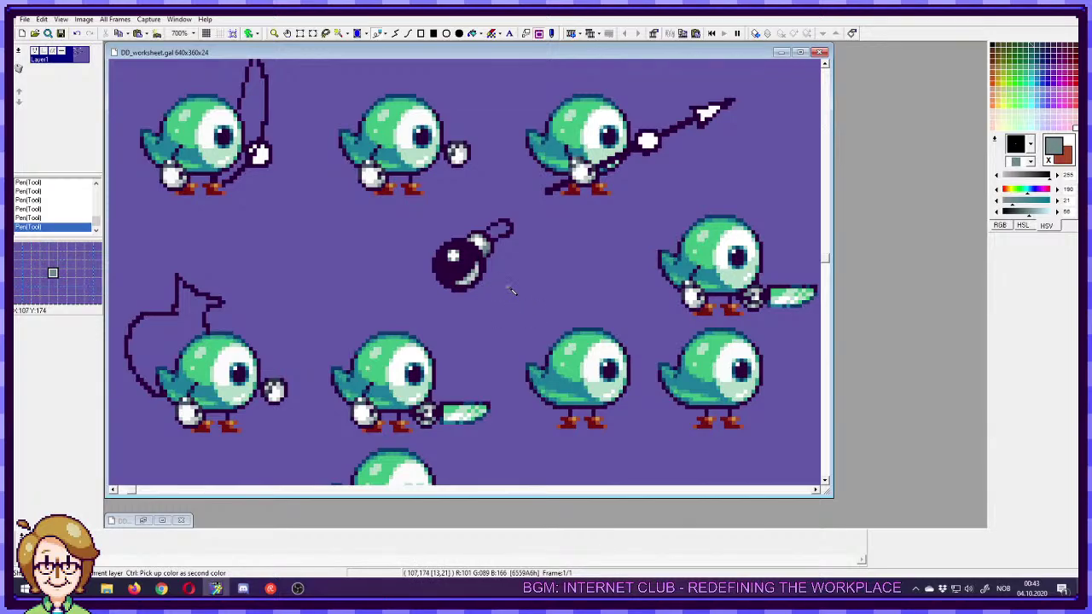
pyautogui.keyDown('ctrl'); pyautogui.rightClick(452, 256); pyautogui.keyUp('ctrl')
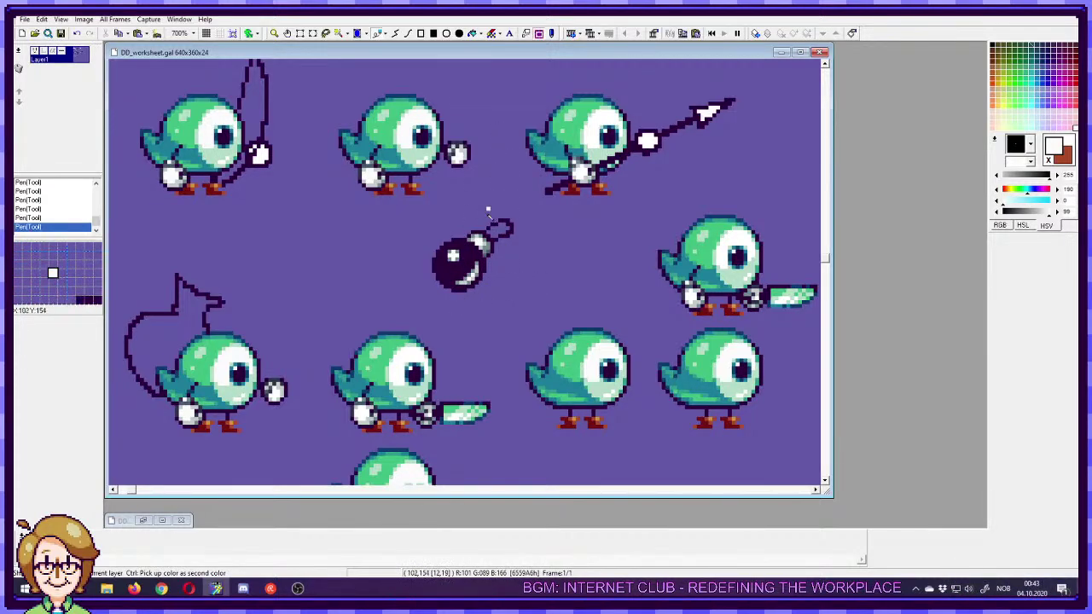
pyautogui.rightClick(487, 250)
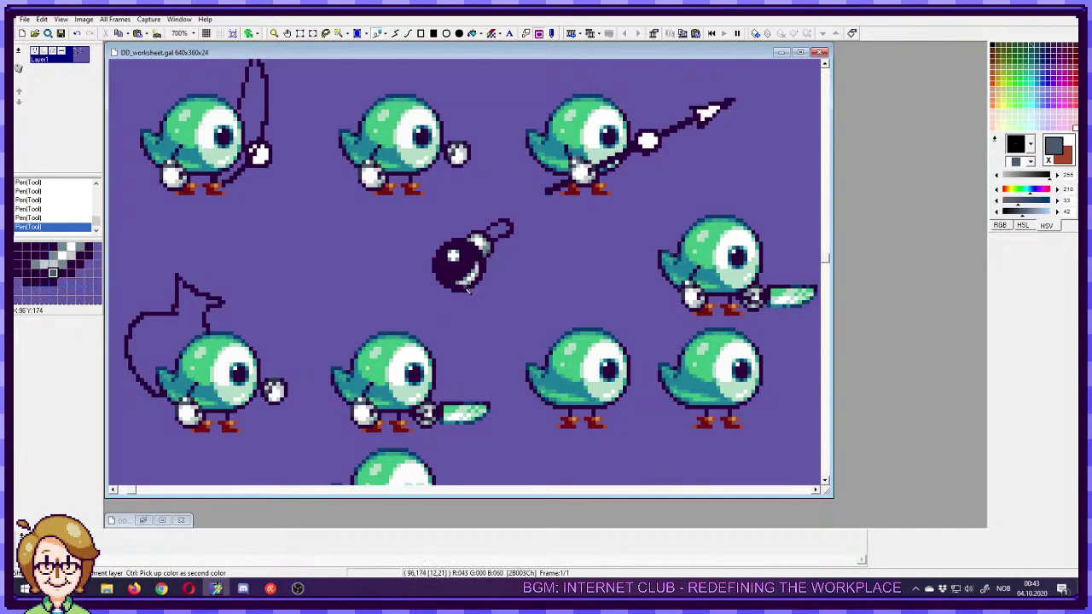
# - Sample a darker slate and paint it along the inside of the bomb's lower and left rim
pyautogui.moveTo(499, 142); pyautogui.dragTo(471, 421)
pyautogui.moveTo(558, 64); pyautogui.dragTo(539, 186)
pyautogui.rightClick(626, 162)
pyautogui.moveTo(552, 145); pyautogui.dragTo(517, 234)
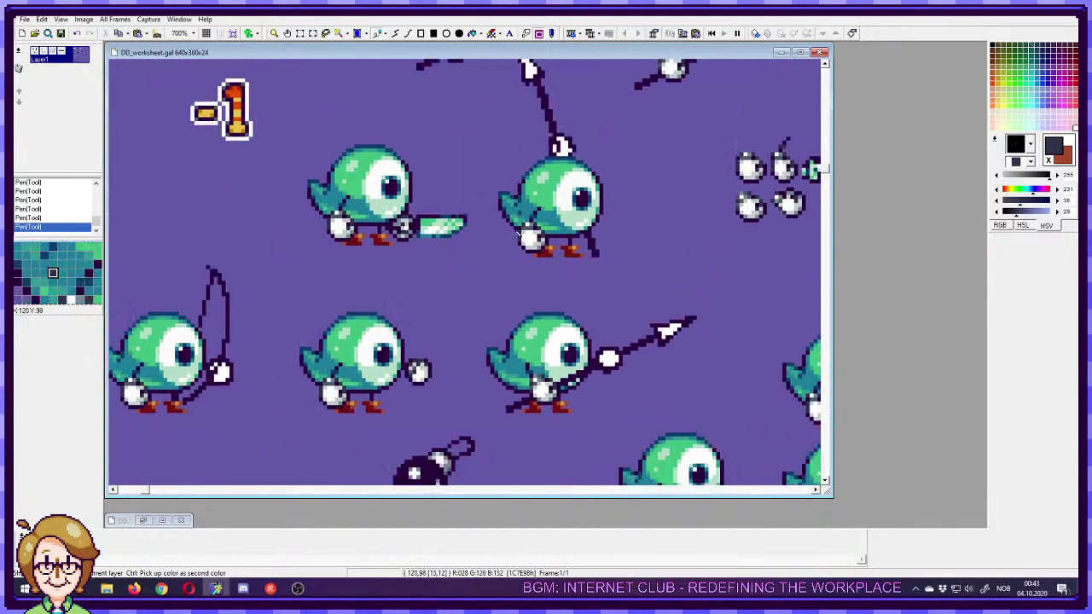
pyautogui.moveTo(433, 469); pyautogui.dragTo(468, 422)
pyautogui.keyDown('shift'); pyautogui.click(467, 462); pyautogui.keyUp('shift')
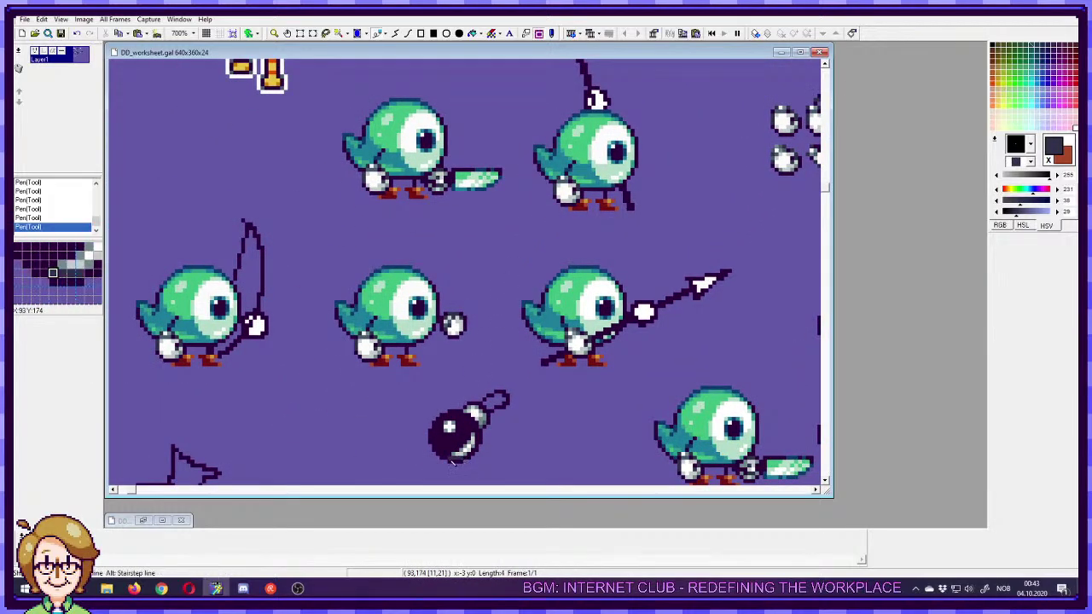
pyautogui.click(447, 457)
pyautogui.click(443, 455)
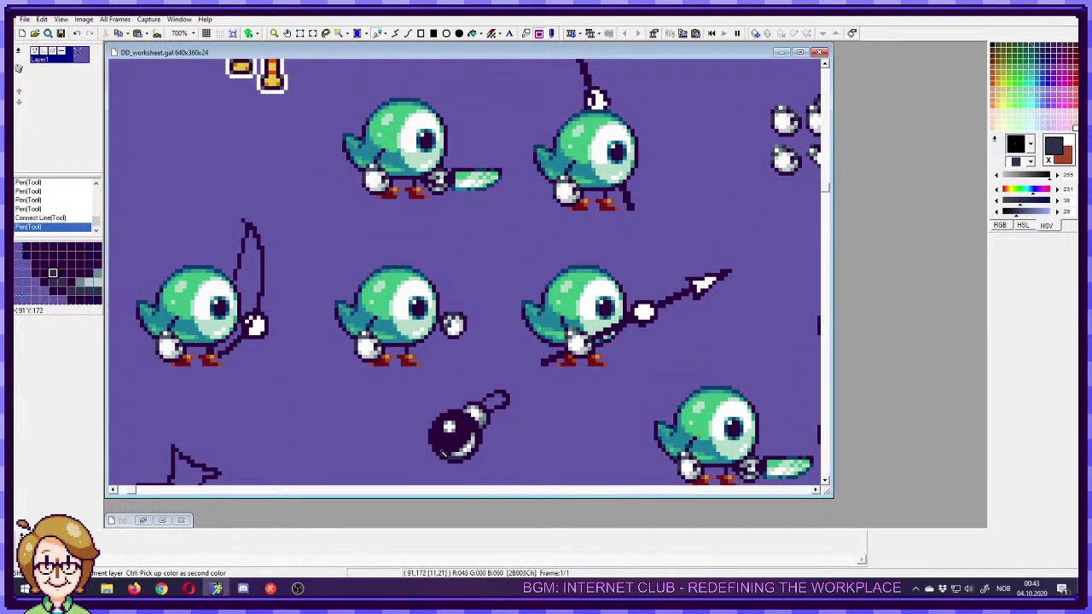
pyautogui.click(440, 448)
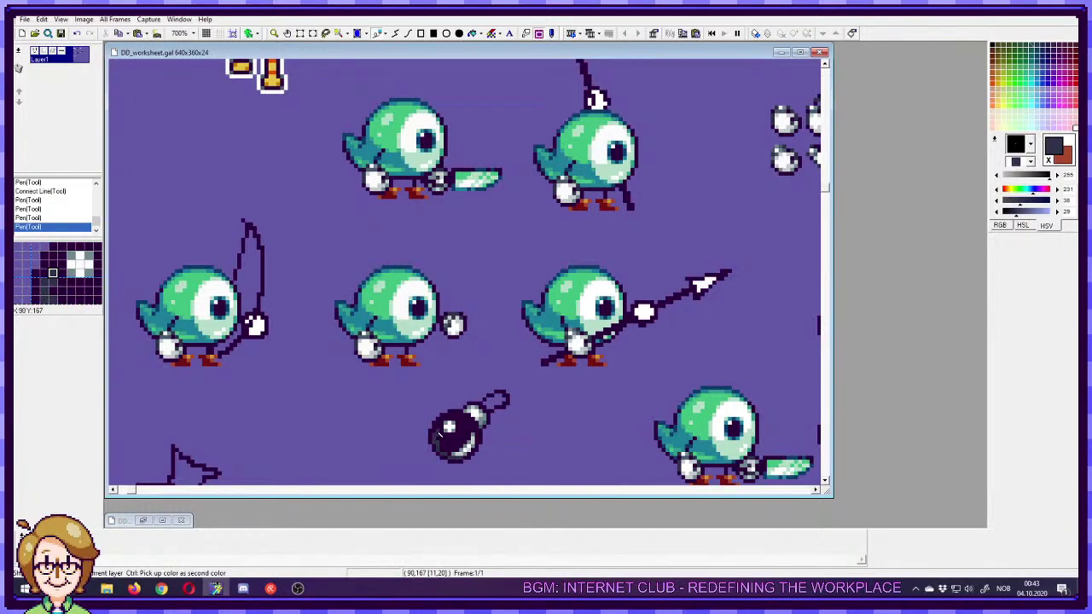
pyautogui.click(440, 435)
pyautogui.click(443, 429)
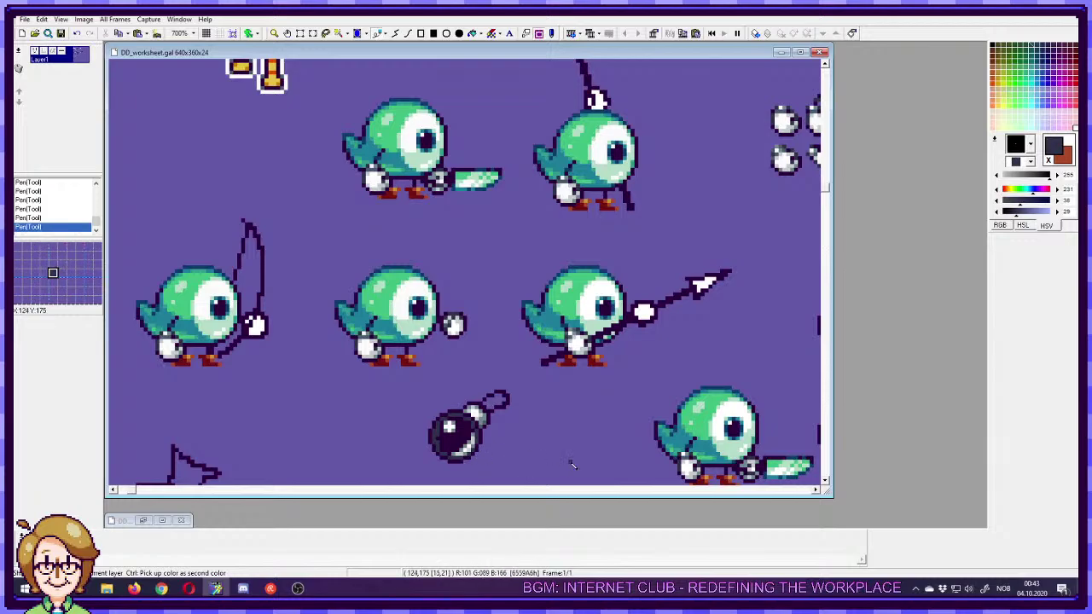
# - Flood fill the bomb's dark purple body with the dark slate colour and return to the Pen tool
pyautogui.click(473, 34)
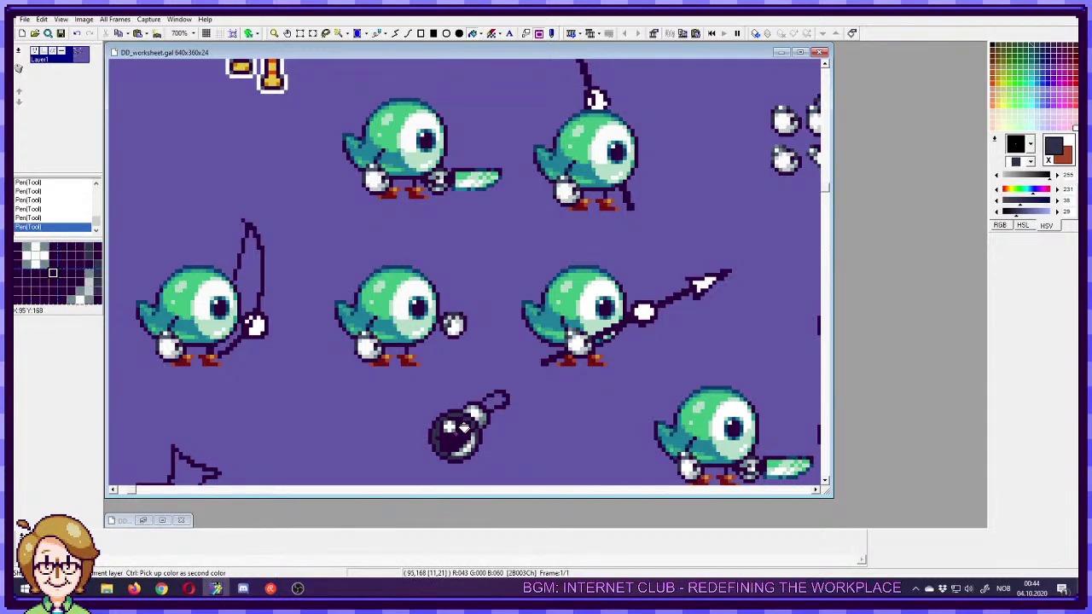
pyautogui.click(457, 437)
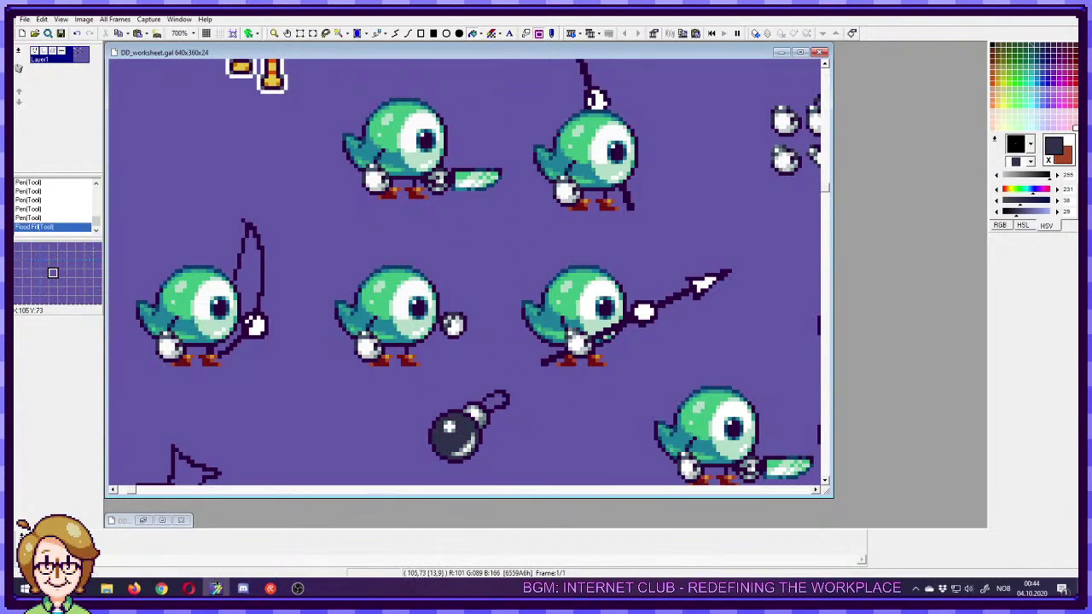
pyautogui.click(378, 33)
pyautogui.moveTo(481, 396); pyautogui.dragTo(519, 258)
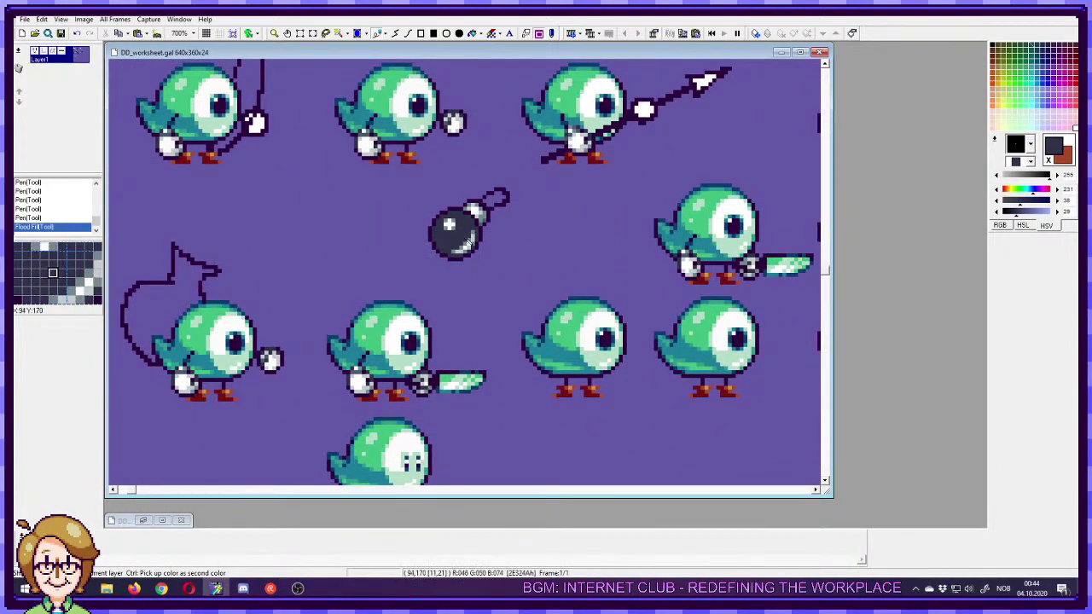
pyautogui.moveTo(525, 257); pyautogui.dragTo(512, 300)
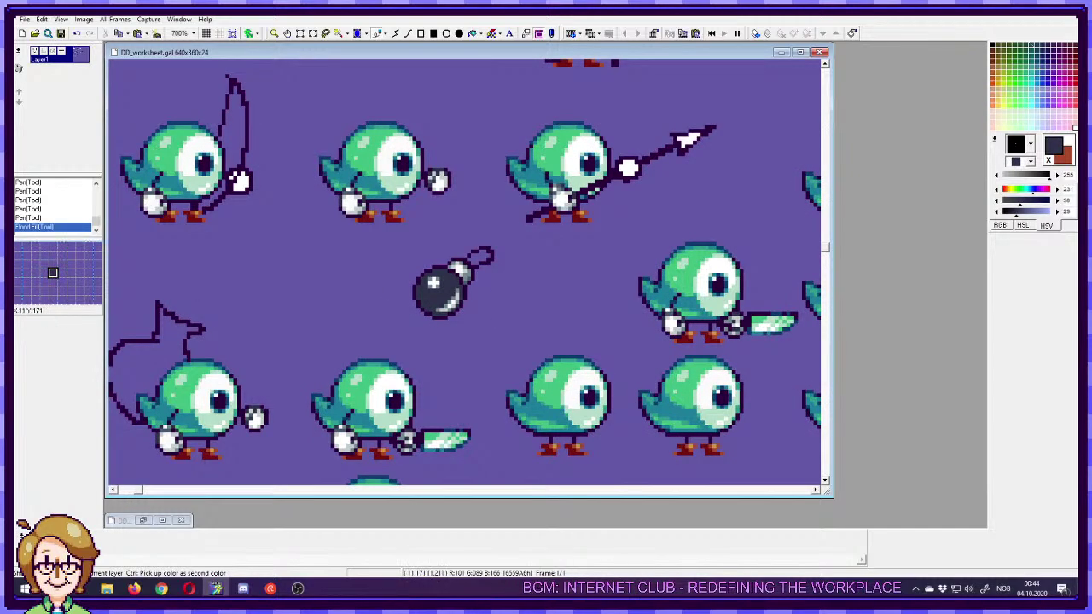
pyautogui.hotkey('alt', 'Tab')
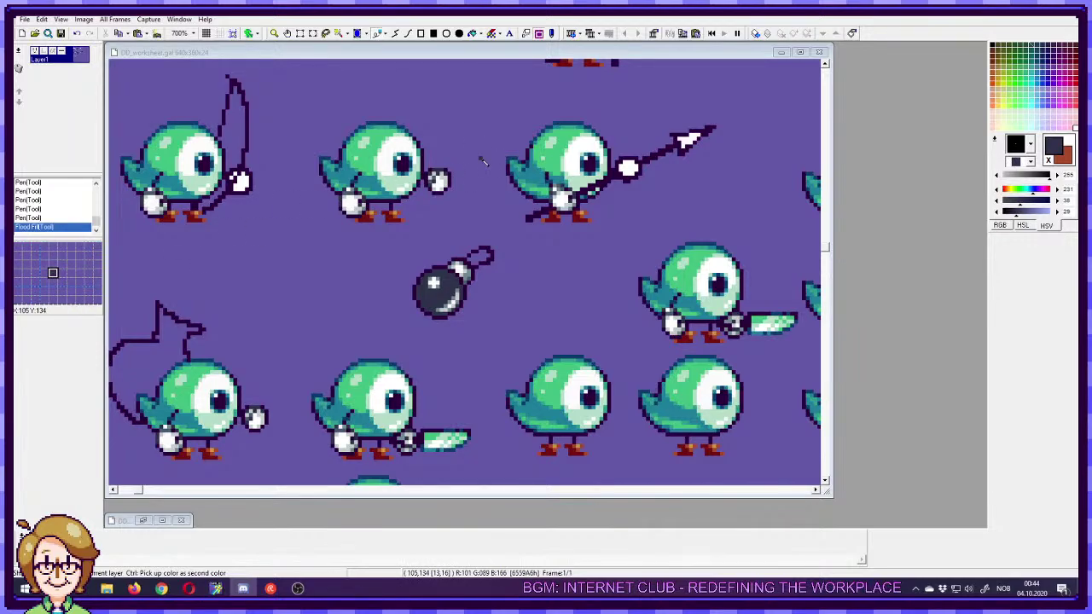
pyautogui.click(408, 58)
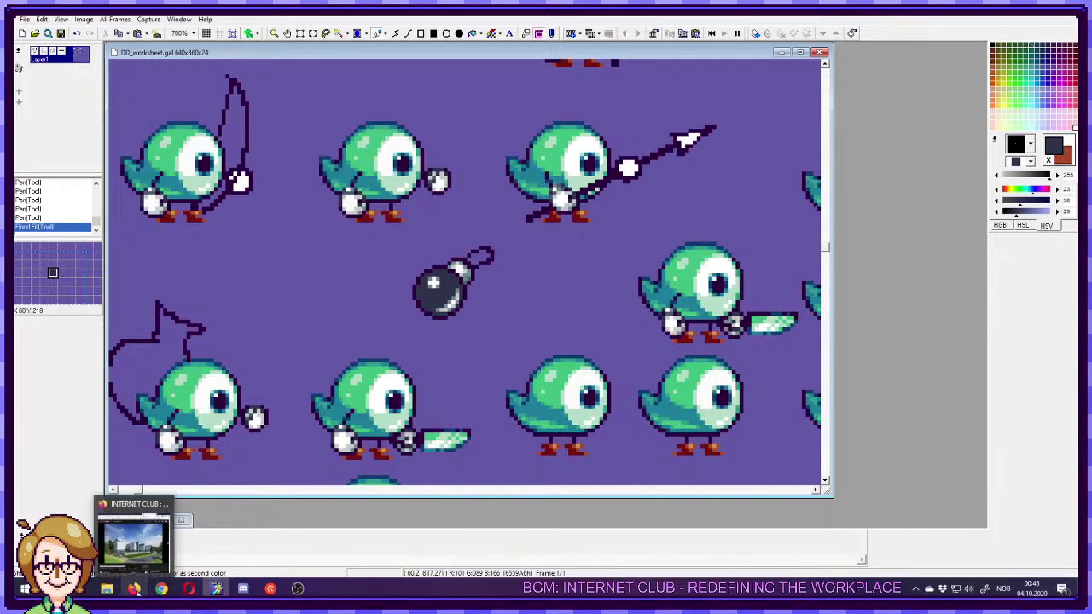
pyautogui.click(134, 588)
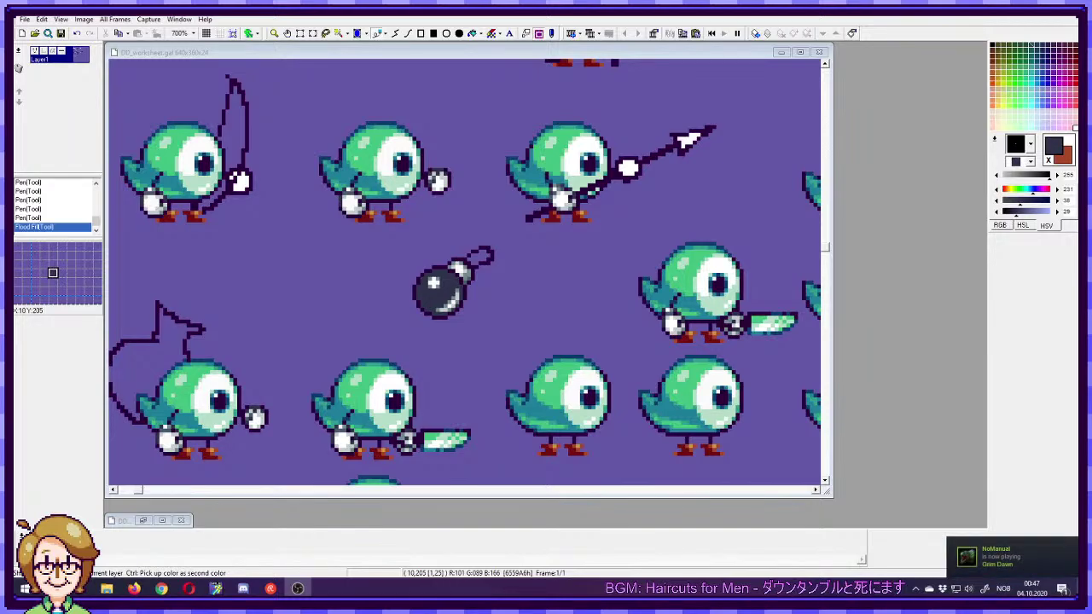
pyautogui.click(426, 56)
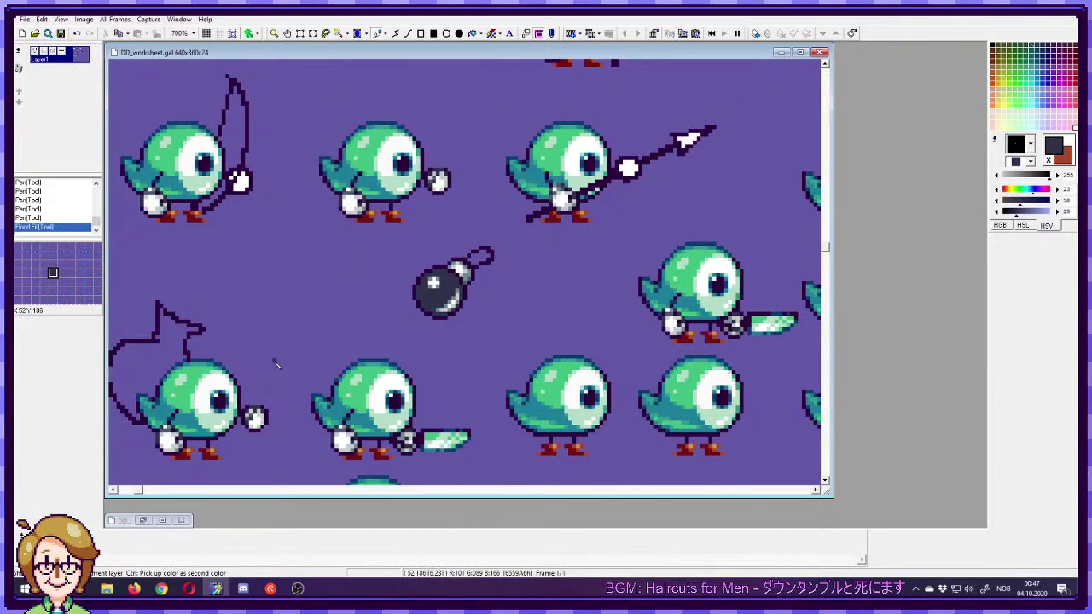
pyautogui.hotkey('alt', 'Tab')
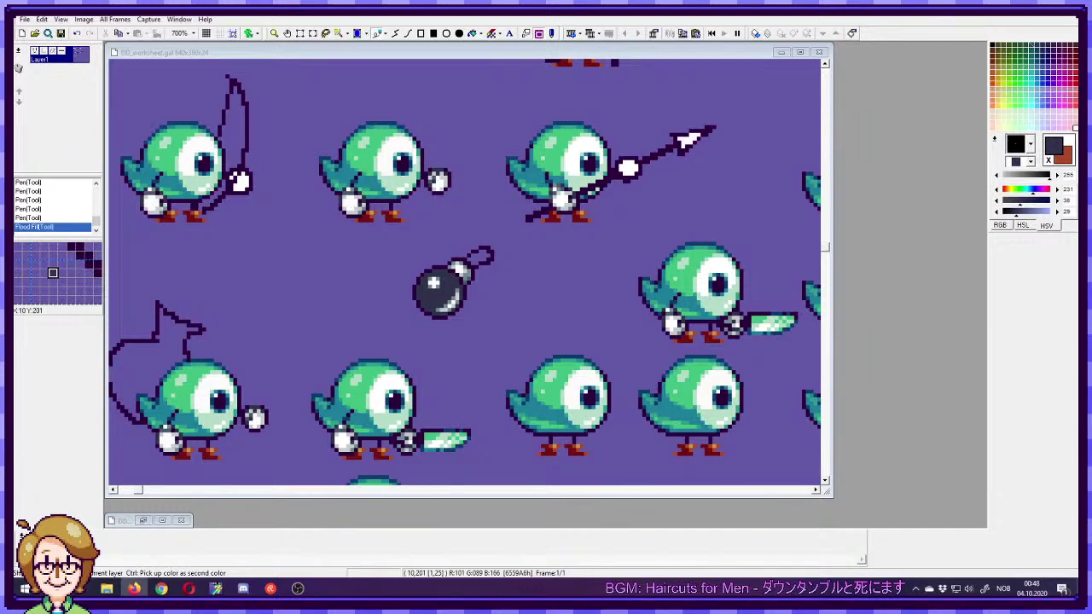
pyautogui.click(396, 58)
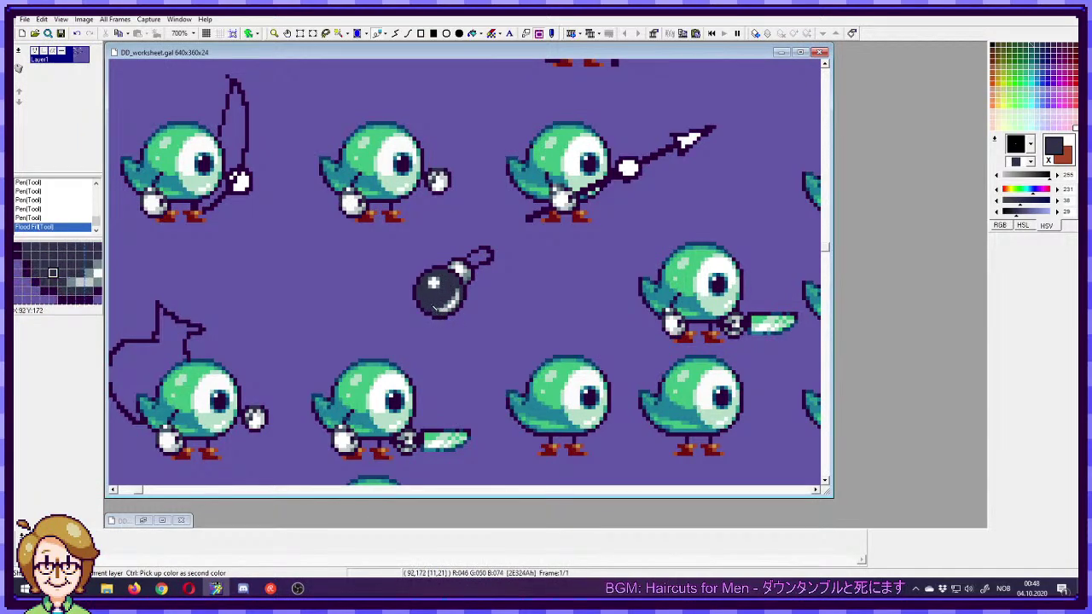
# - Sample the dark purple outline colour and shade the bomb's lower rim and sides, leaving slate around the white highlight
pyautogui.rightClick(443, 319)
pyautogui.moveTo(444, 319); pyautogui.dragTo(438, 318)
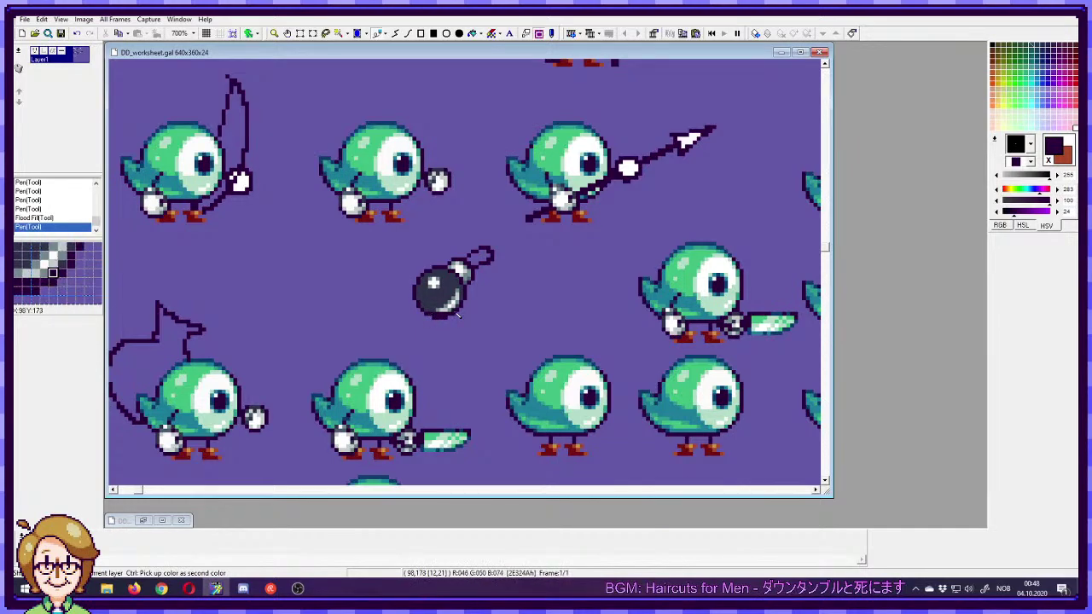
pyautogui.click(467, 300)
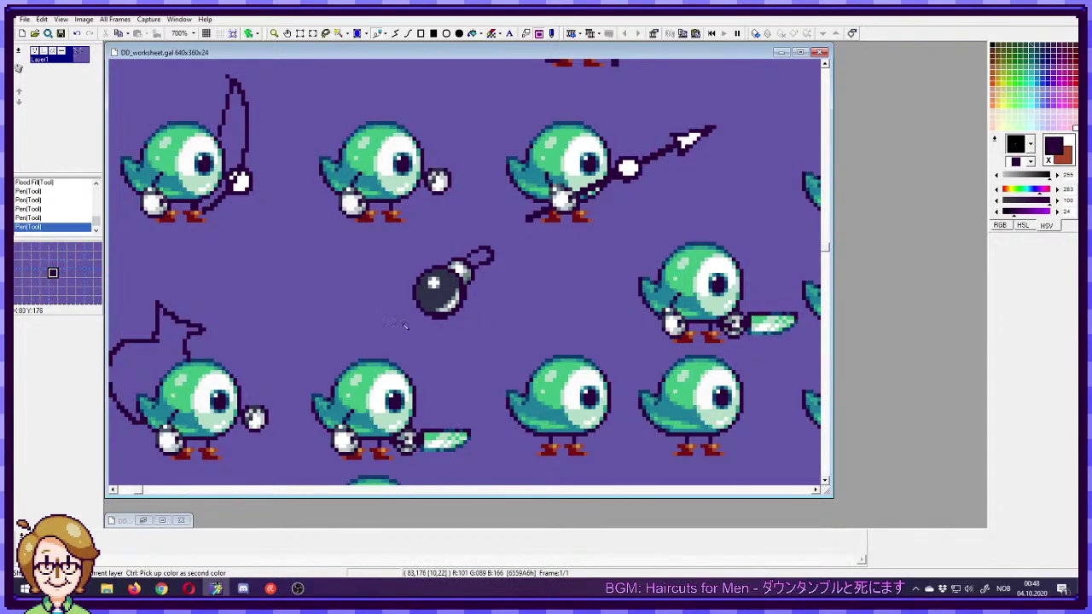
pyautogui.click(427, 313)
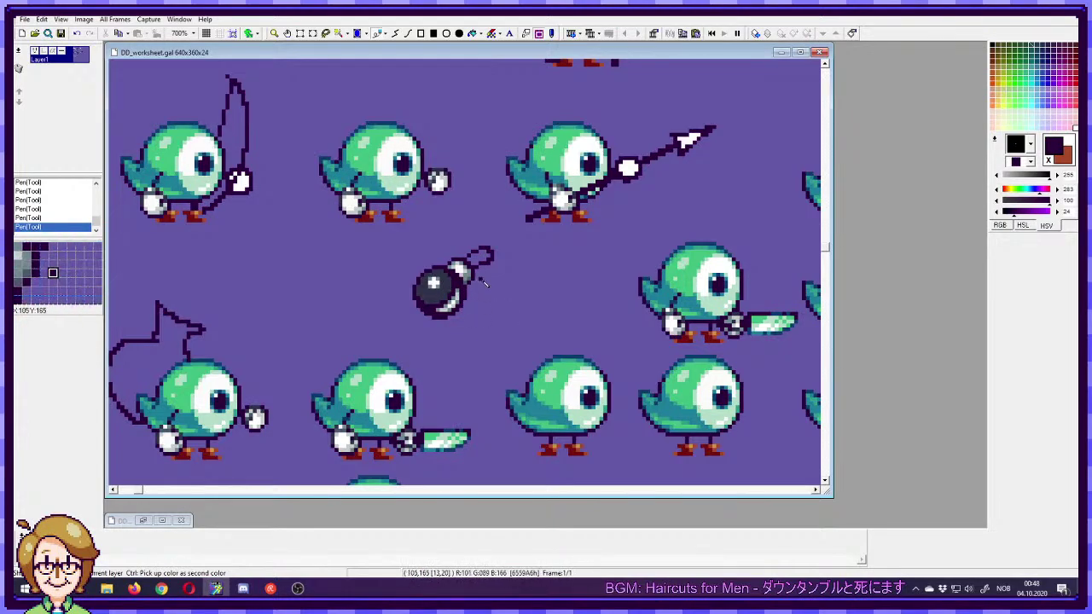
pyautogui.rightClick(424, 294)
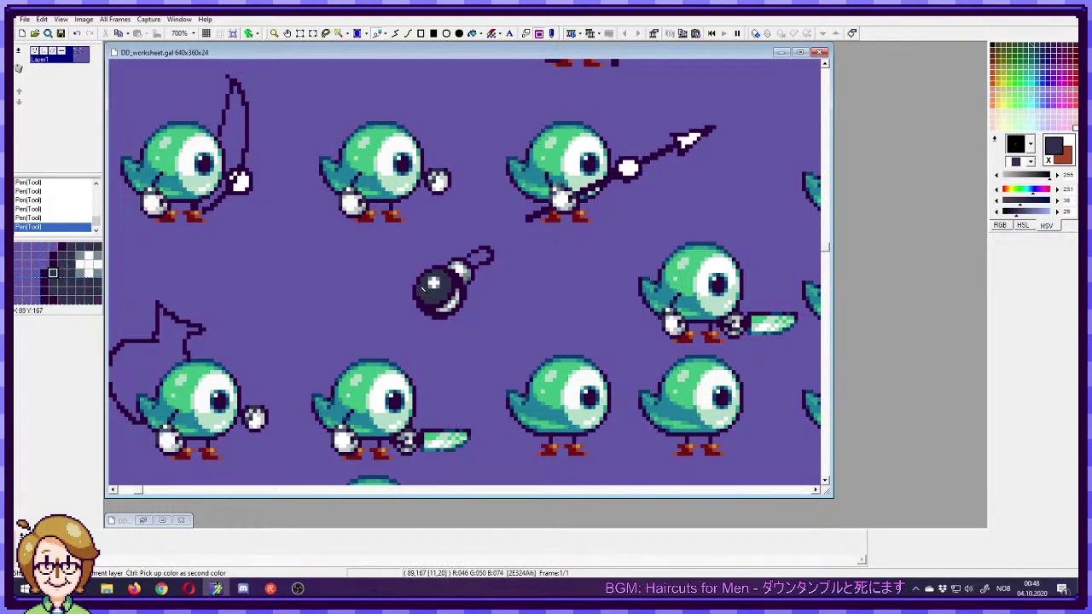
pyautogui.keyDown('ctrl'); pyautogui.rightClick(423, 301); pyautogui.keyUp('ctrl')
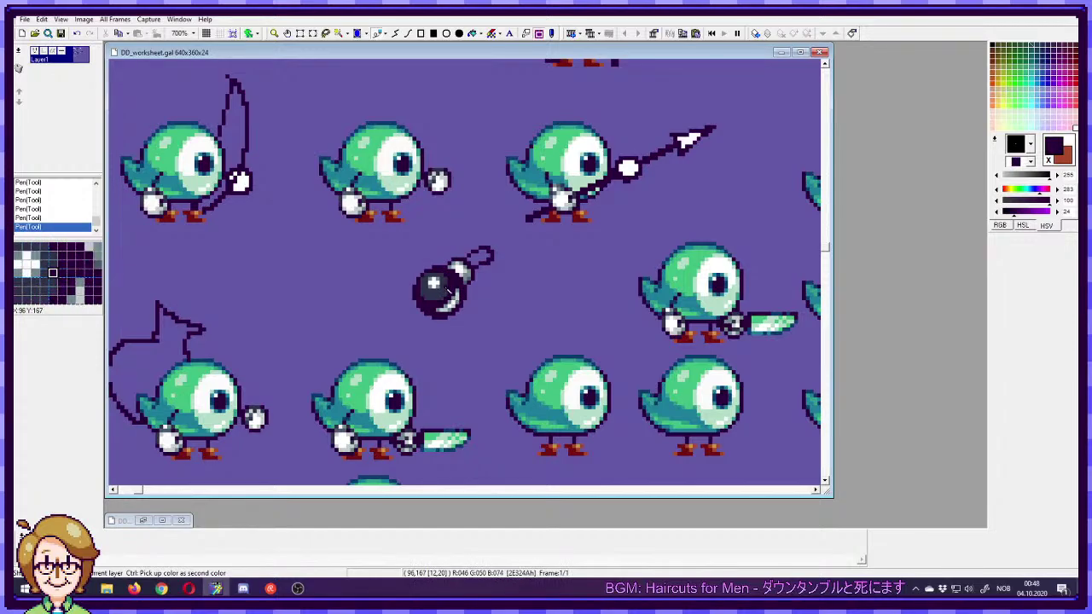
# - Try to move the bomb's white highlight one pixel lower and patch the surrounding pixels with the body's dark grey
pyautogui.rightClick(443, 289)
pyautogui.press('s')
pyautogui.moveTo(429, 278)
pyautogui.mouseDown()
pyautogui.moveTo(440, 288)
pyautogui.moveTo(429, 286)
pyautogui.mouseUp()
pyautogui.rightClick(429, 286)
pyautogui.press('d')
pyautogui.click(438, 280)
pyautogui.moveTo(424, 278); pyautogui.dragTo(435, 286)
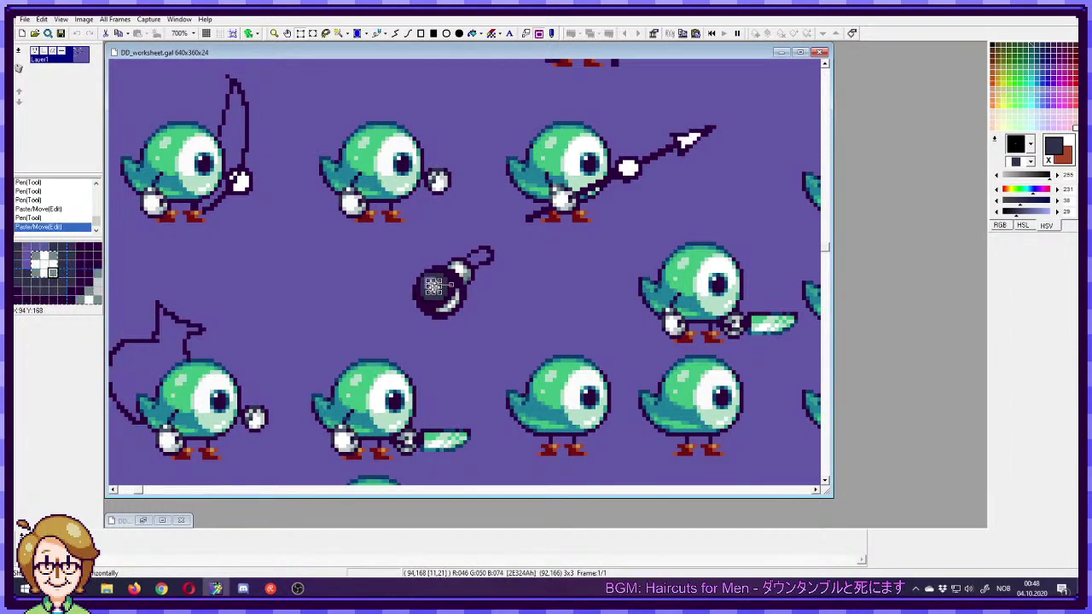
pyautogui.moveTo(433, 279); pyautogui.dragTo(425, 288)
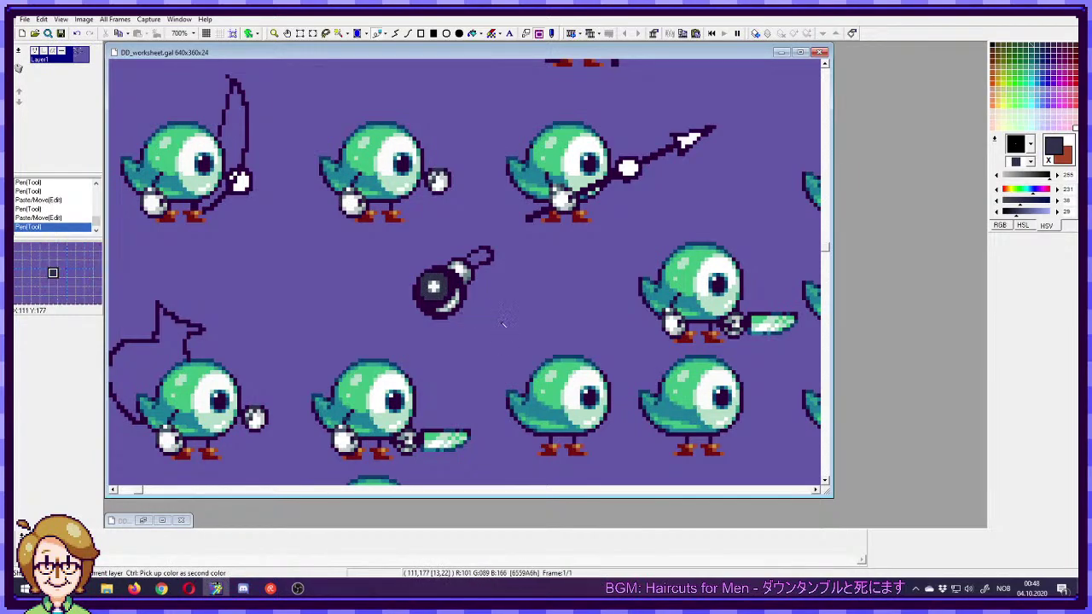
# - Undo the highlight move and step back and forth through the bomb's recent pen strokes
pyautogui.hotkey('ctrl', 'z')
pyautogui.hotkey('ctrl', 'z')
pyautogui.hotkey('ctrl', 'z')
pyautogui.hotkey('ctrl', 'z')
pyautogui.hotkey('ctrl', 'z')
pyautogui.hotkey('ctrl', 'z')
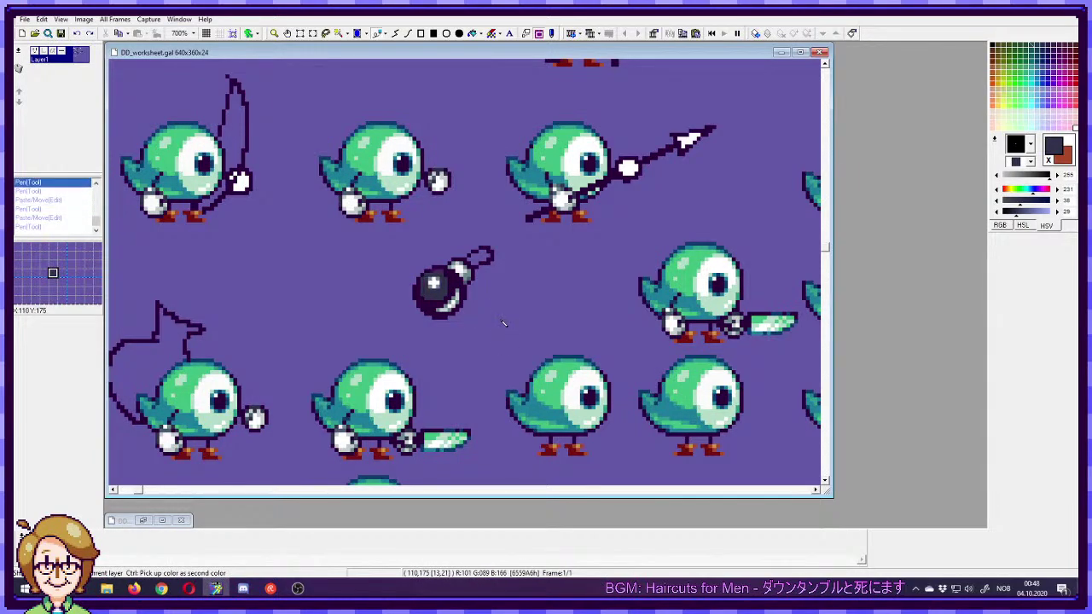
pyautogui.hotkey('ctrl', 'z')
pyautogui.hotkey('ctrl', 'z')
pyautogui.rightClick(463, 298)
pyautogui.hotkey('ctrl', 'y')
pyautogui.hotkey('ctrl', 'y')
pyautogui.hotkey('ctrl', 'y')
pyautogui.hotkey('ctrl', 'y')
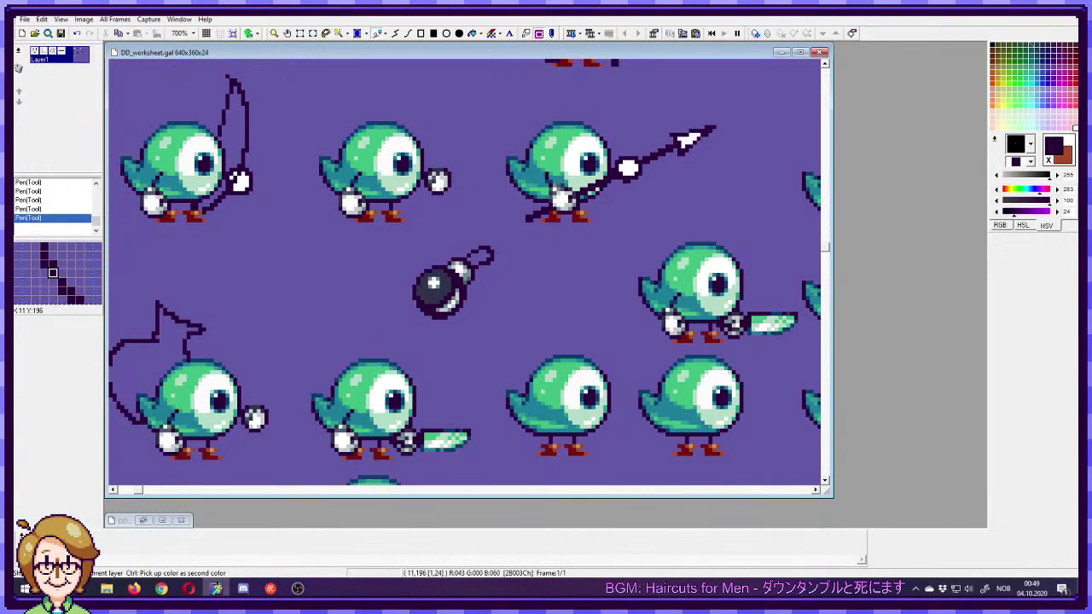
pyautogui.hotkey('alt', 'Tab')
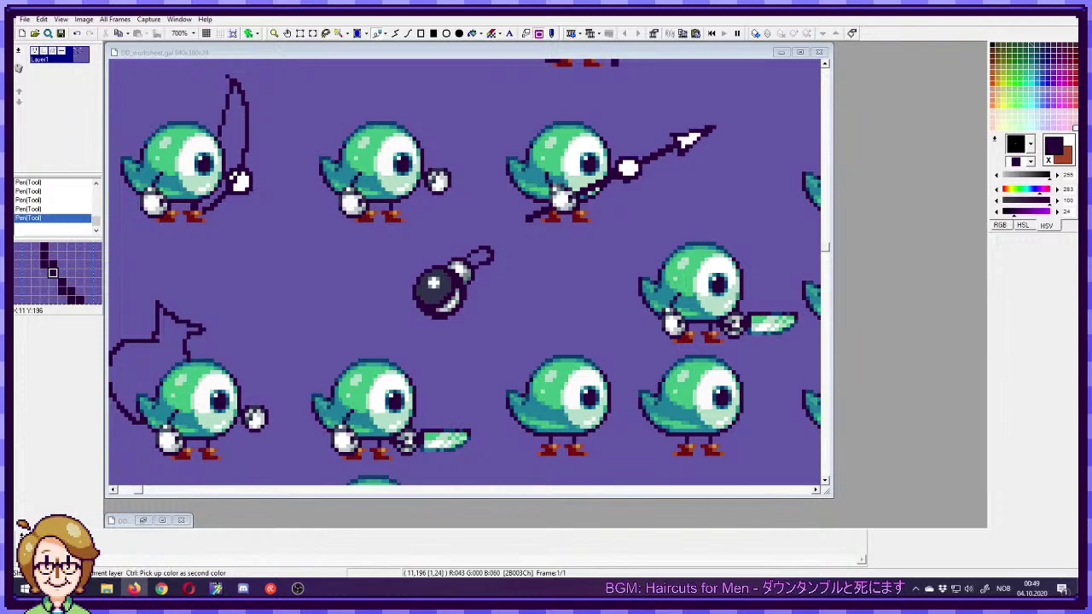
pyautogui.click(317, 52)
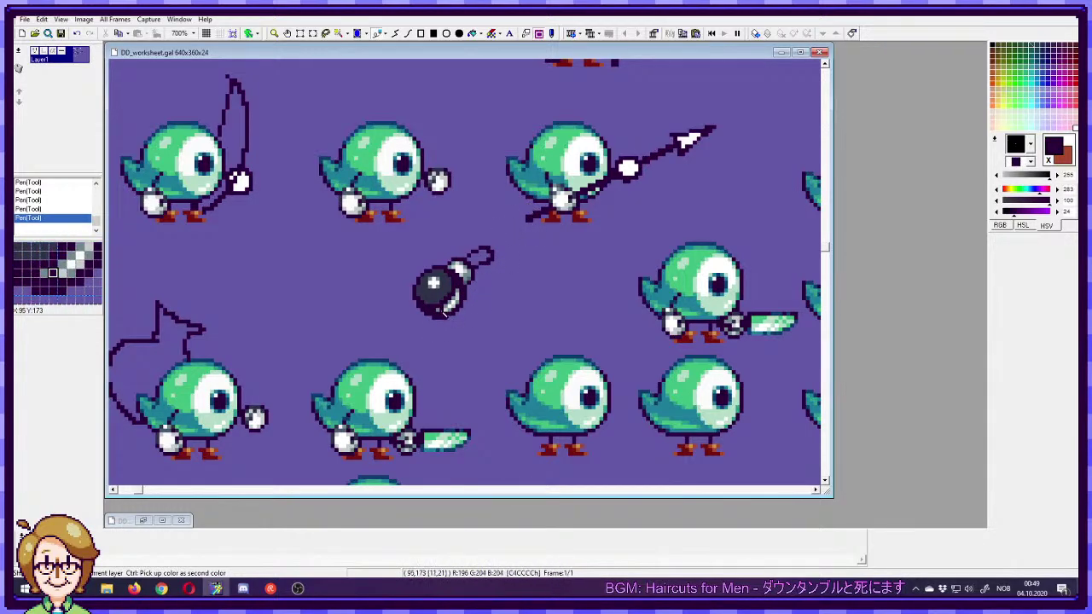
# - Refine the reflection along the bomb's lower rim with grey tones sampled from the glove and the bomb
pyautogui.keyDown('ctrl'); pyautogui.click(437, 179); pyautogui.keyUp('ctrl')
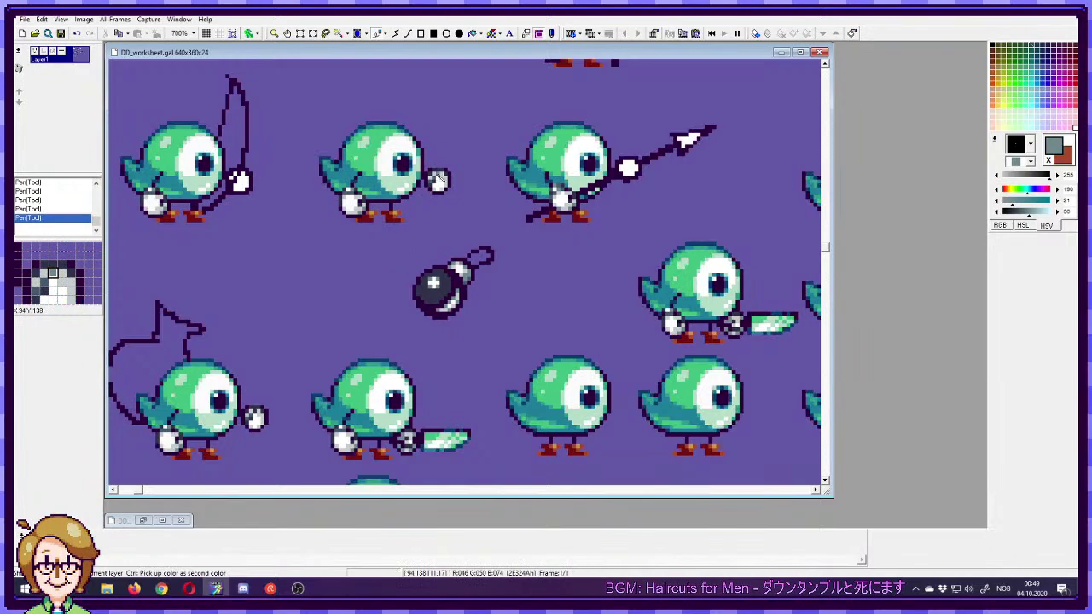
pyautogui.rightClick(437, 174)
pyautogui.click(433, 312)
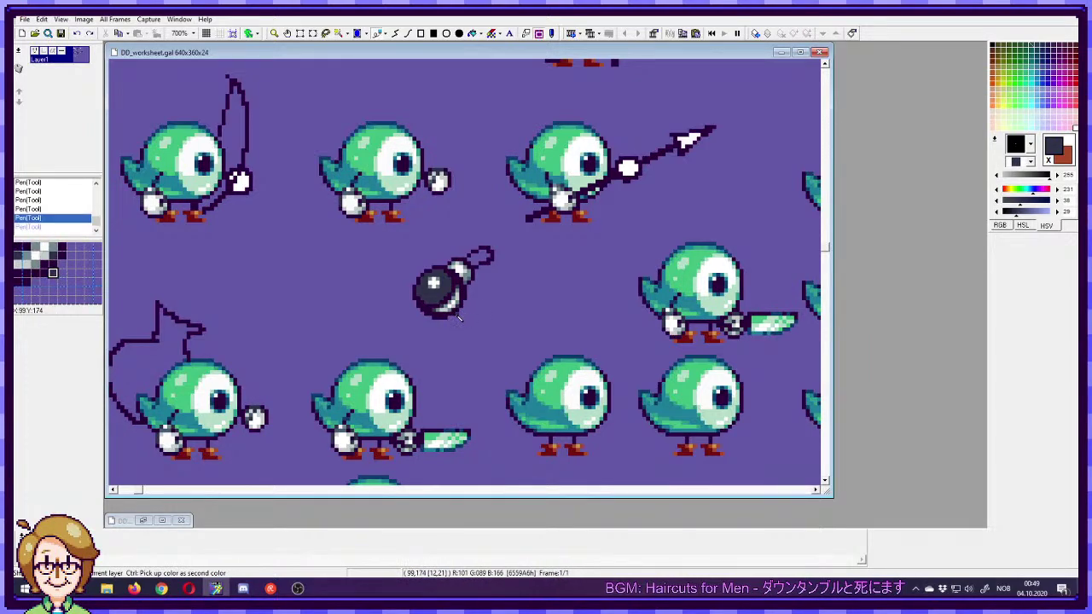
pyautogui.keyDown('ctrl'); pyautogui.click(459, 305); pyautogui.keyUp('ctrl')
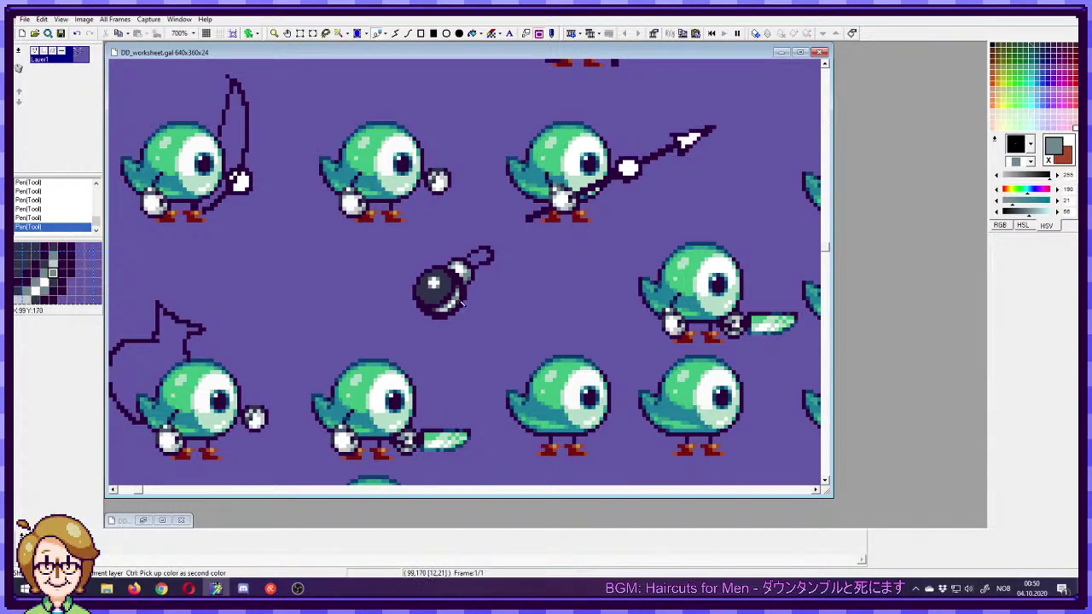
# - Try shifting the bomb's white highlight one pixel to the left and undo the shift
pyautogui.moveTo(477, 310); pyautogui.dragTo(511, 323)
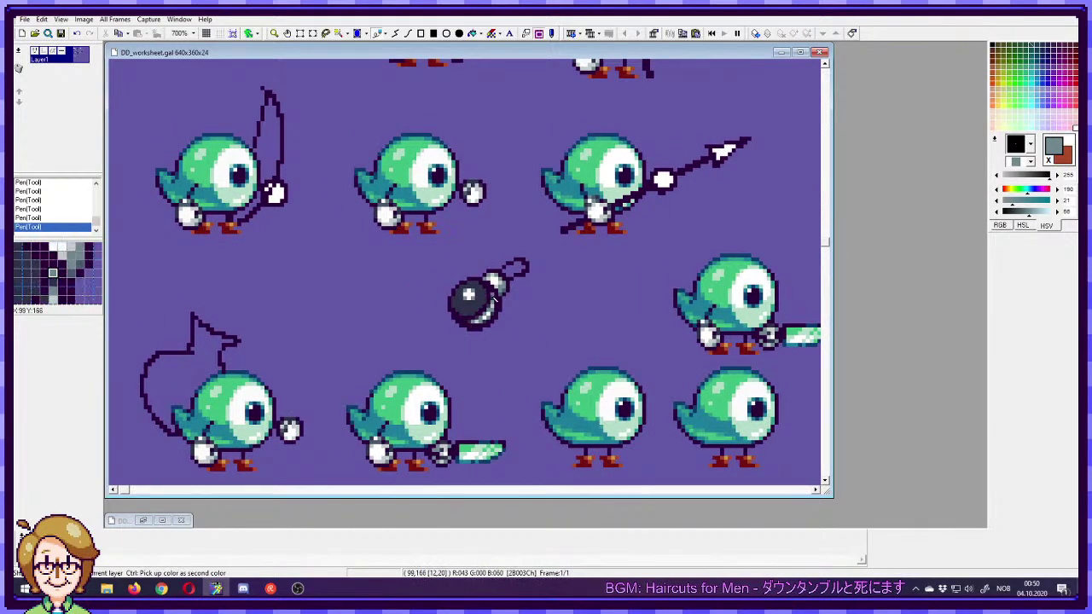
pyautogui.press('s')
pyautogui.moveTo(466, 292)
pyautogui.mouseDown()
pyautogui.moveTo(475, 302)
pyautogui.moveTo(474, 292)
pyautogui.mouseUp()
pyautogui.rightClick(478, 295)
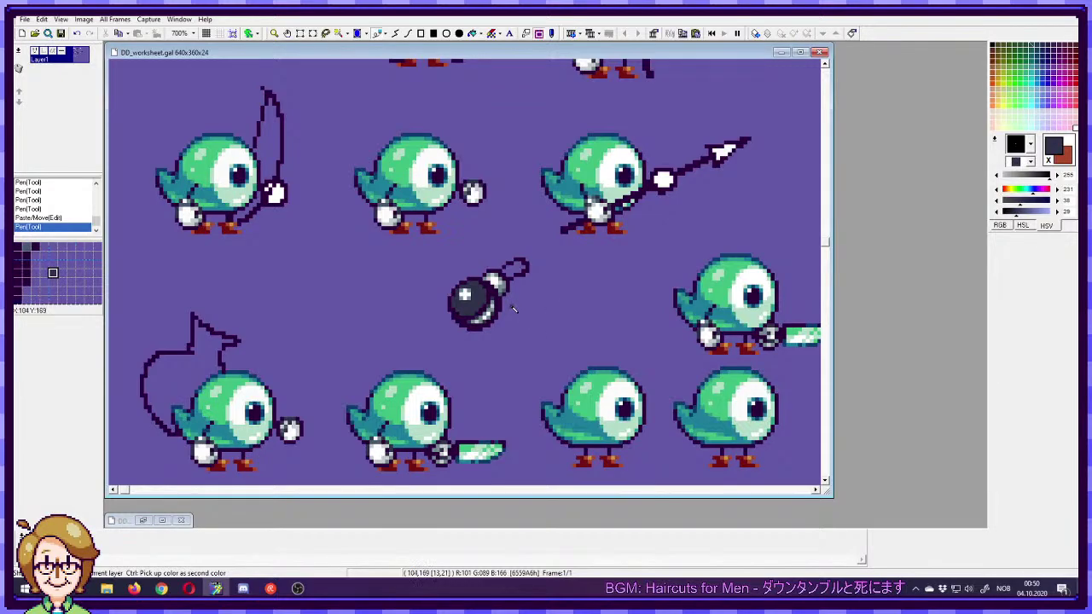
pyautogui.hotkey('ctrl', 'z')
pyautogui.hotkey('ctrl', 'z')
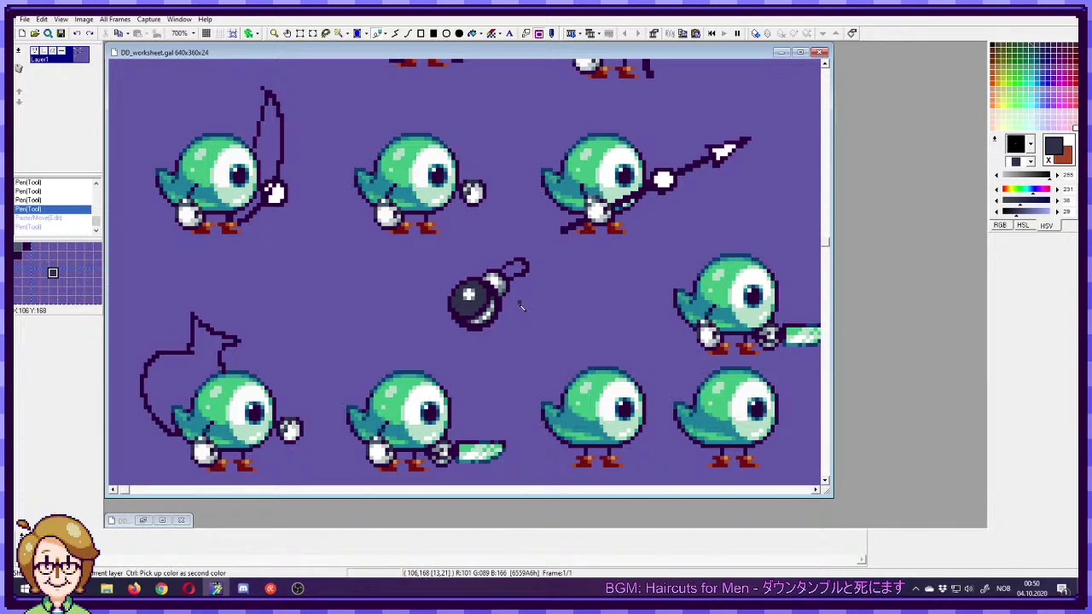
# - Fill the inside of the bomb's fuse with the orange-brown sampled from the spear character's boots
pyautogui.rightClick(591, 231)
pyautogui.moveTo(510, 271)
pyautogui.mouseDown()
pyautogui.moveTo(526, 271)
pyautogui.moveTo(509, 274)
pyautogui.mouseUp()
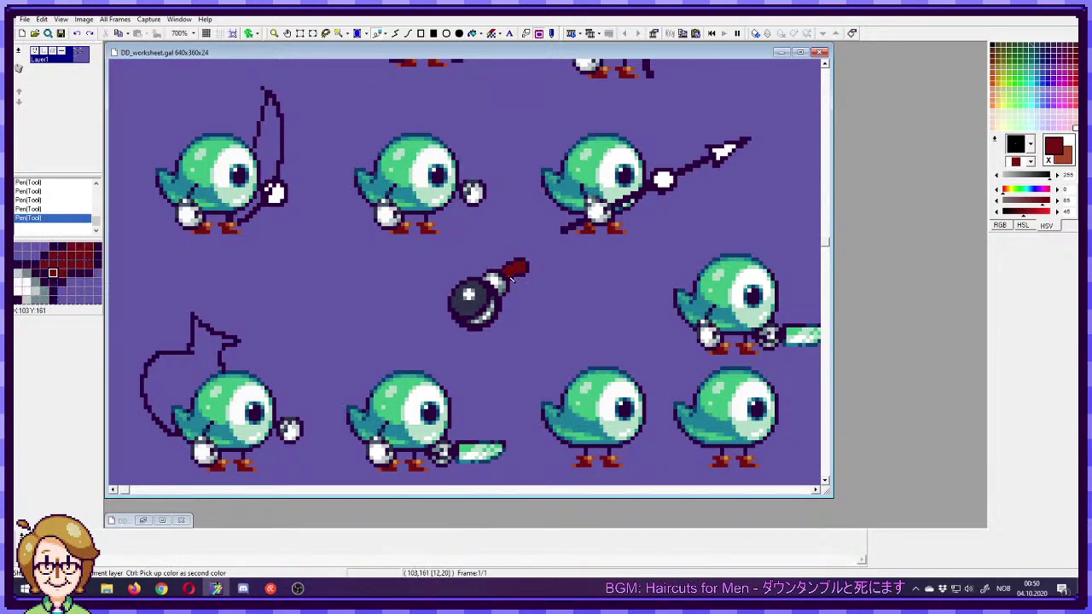
pyautogui.rightClick(585, 226)
pyautogui.click(472, 33)
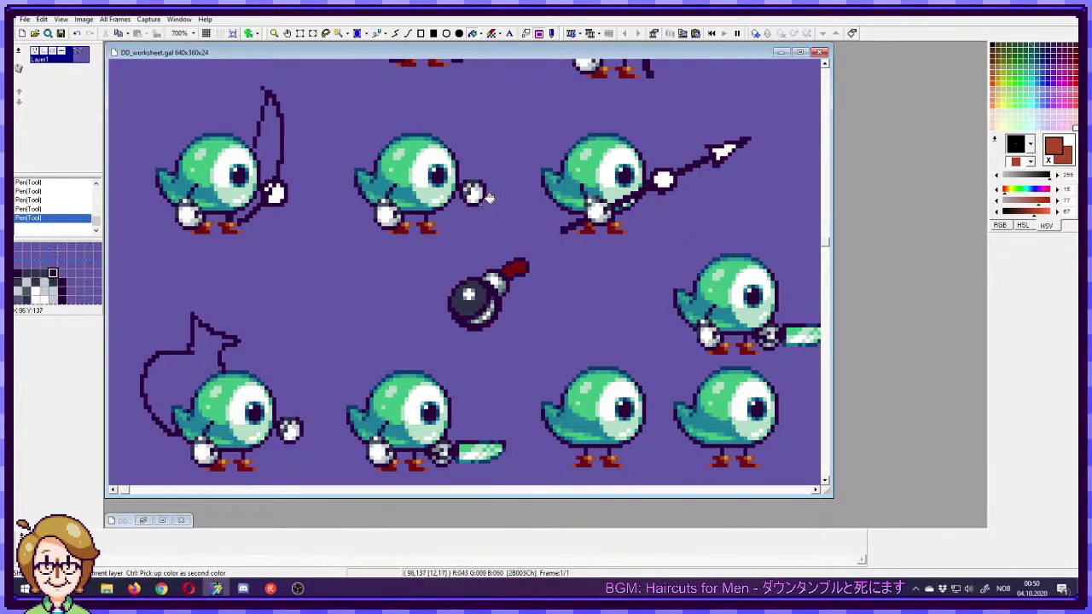
pyautogui.click(516, 270)
pyautogui.click(377, 33)
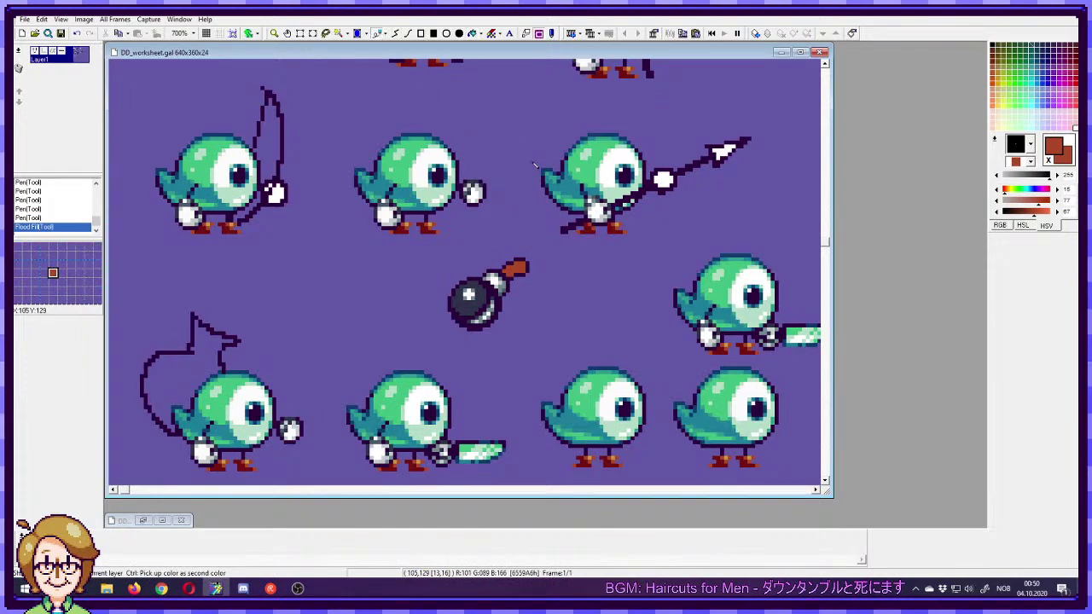
# - Shade the bomb's fuse with dark red pixels sampled from the boots
pyautogui.rightClick(585, 229)
pyautogui.click(525, 265)
pyautogui.click(524, 271)
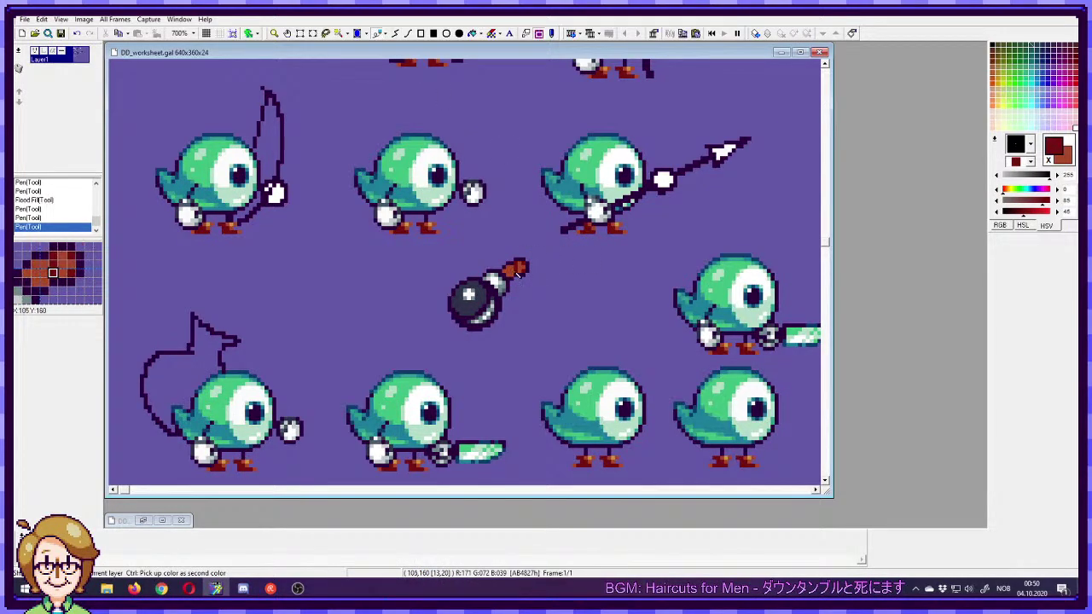
pyautogui.click(515, 275)
pyautogui.click(510, 274)
pyautogui.click(507, 277)
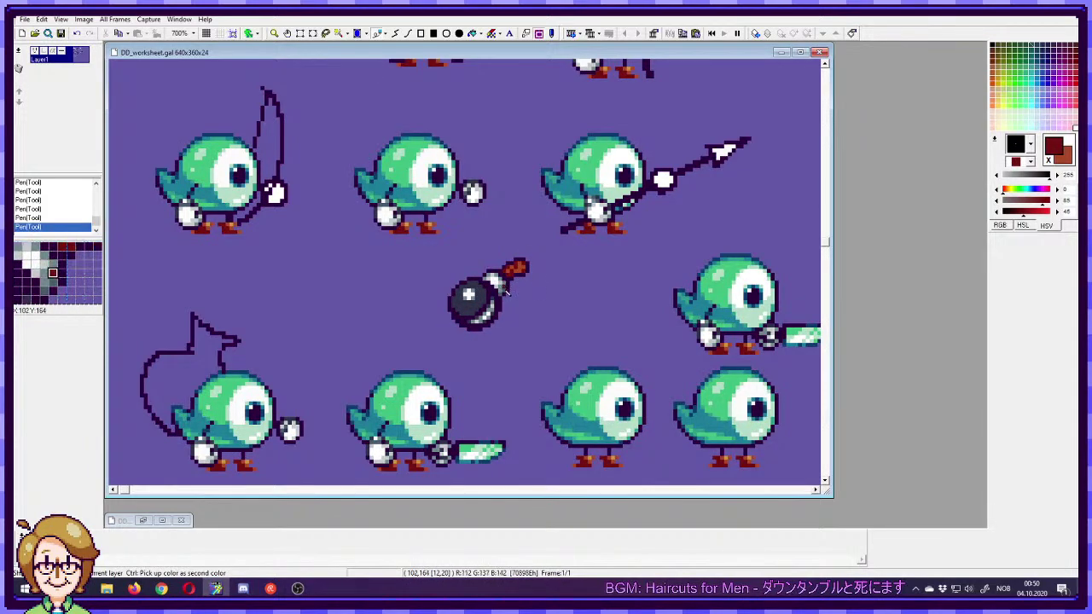
# - Recolour the tip of the fuse with light and dark greys sampled from the bomb's metal neck
pyautogui.rightClick(501, 288)
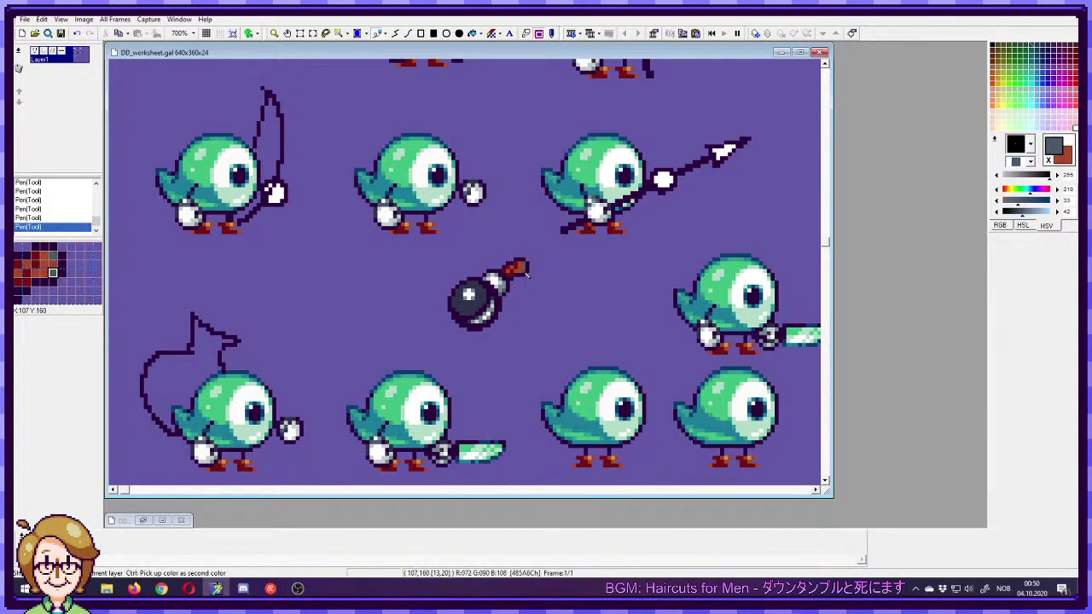
pyautogui.rightClick(500, 282)
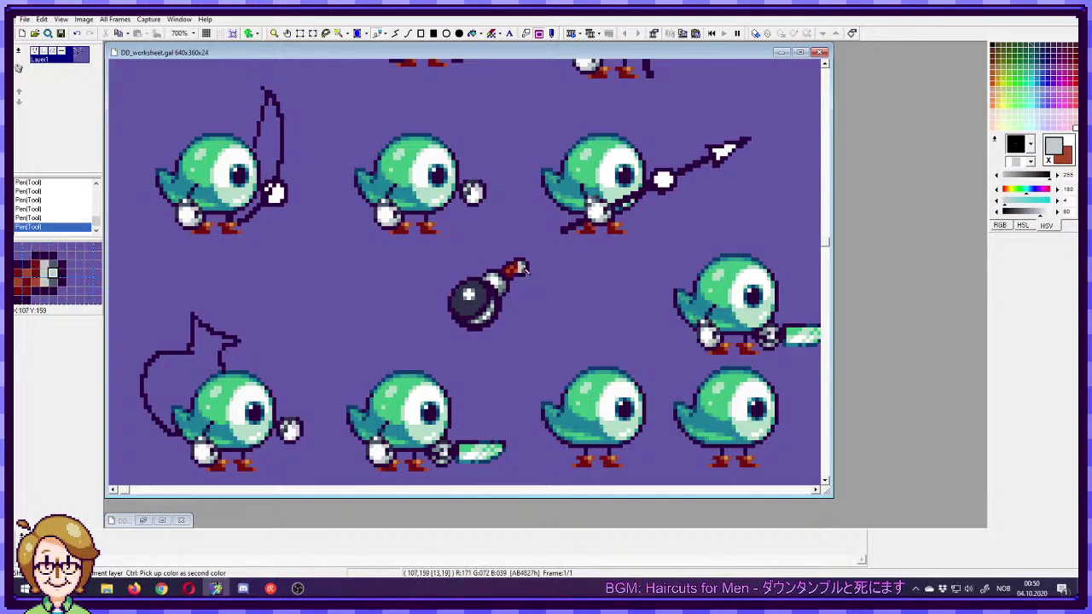
pyautogui.keyDown('ctrl'); pyautogui.click(515, 272); pyautogui.keyUp('ctrl')
pyautogui.hotkey('ctrl', 'z')
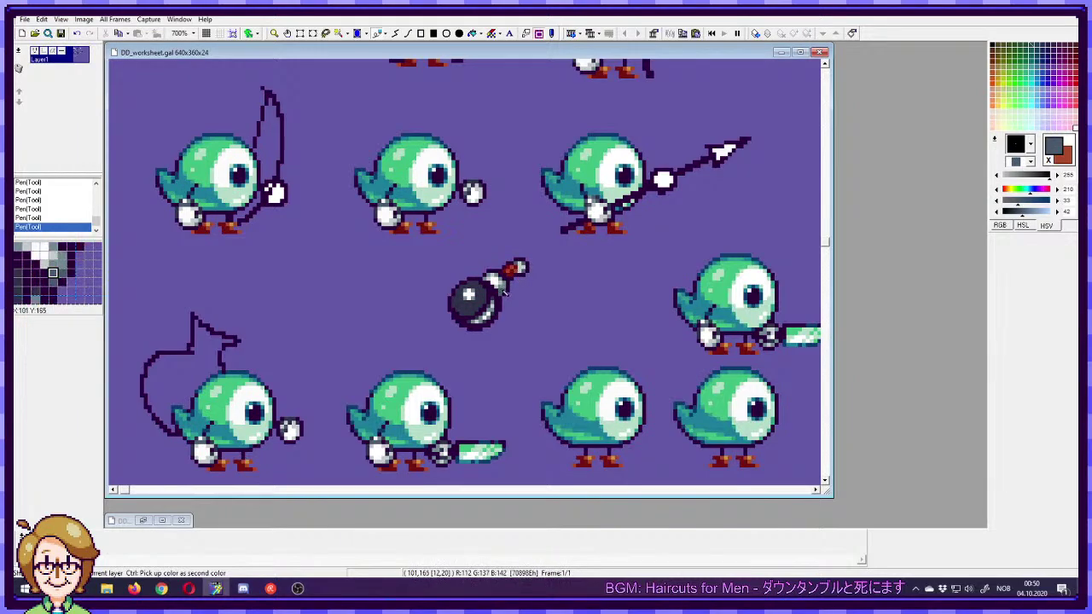
pyautogui.keyDown('ctrl'); pyautogui.click(522, 267); pyautogui.keyUp('ctrl')
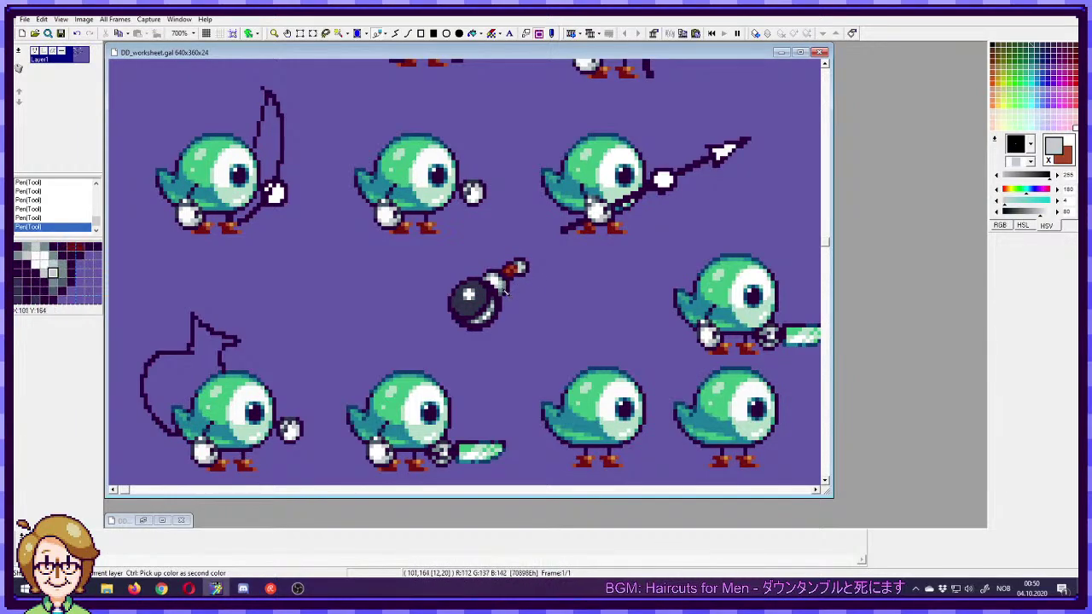
pyautogui.keyDown('ctrl'); pyautogui.click(528, 271); pyautogui.keyUp('ctrl')
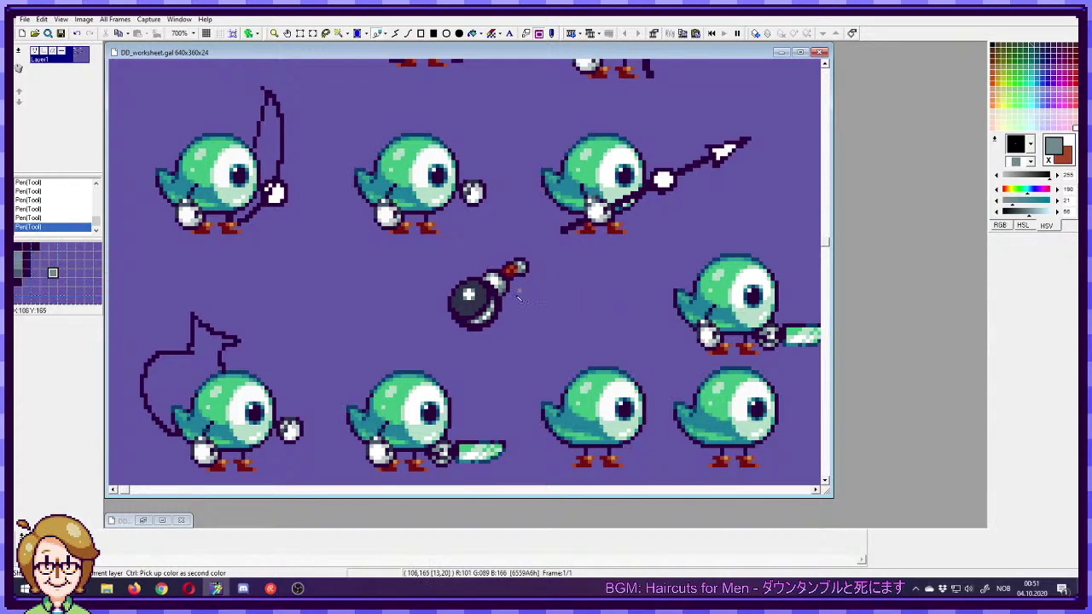
# - Paint small test swatches of the bomb's dark grey and its outline purple on the background beside the bomb
pyautogui.scroll(-1, 576, 296)
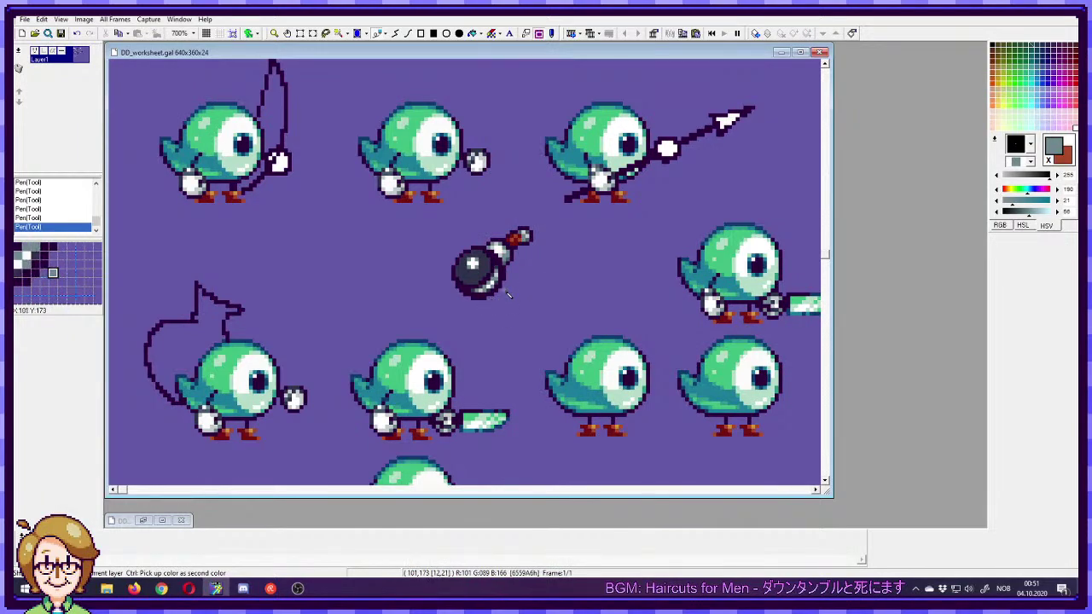
pyautogui.keyDown('ctrl'); pyautogui.click(487, 266); pyautogui.keyUp('ctrl')
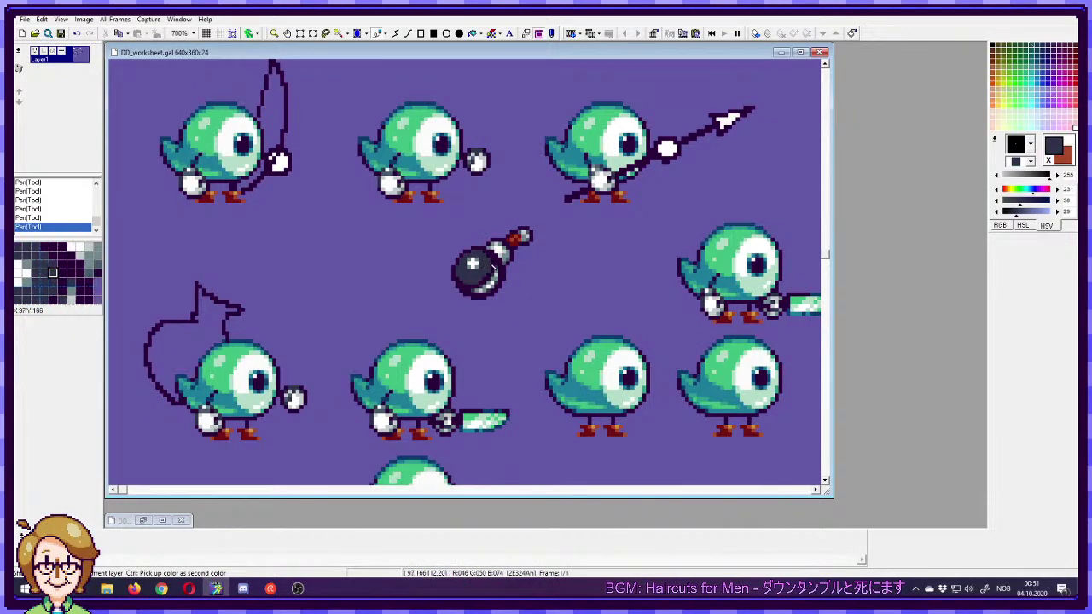
pyautogui.rightClick(500, 269)
pyautogui.moveTo(530, 274); pyautogui.dragTo(533, 279)
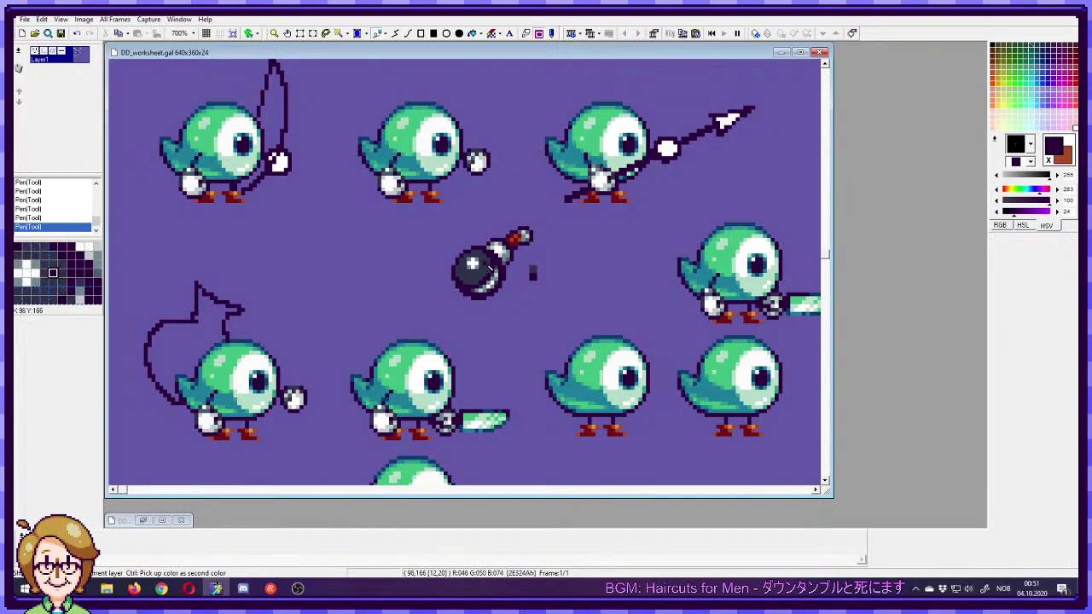
pyautogui.keyDown('ctrl'); pyautogui.click(535, 278); pyautogui.keyUp('ctrl')
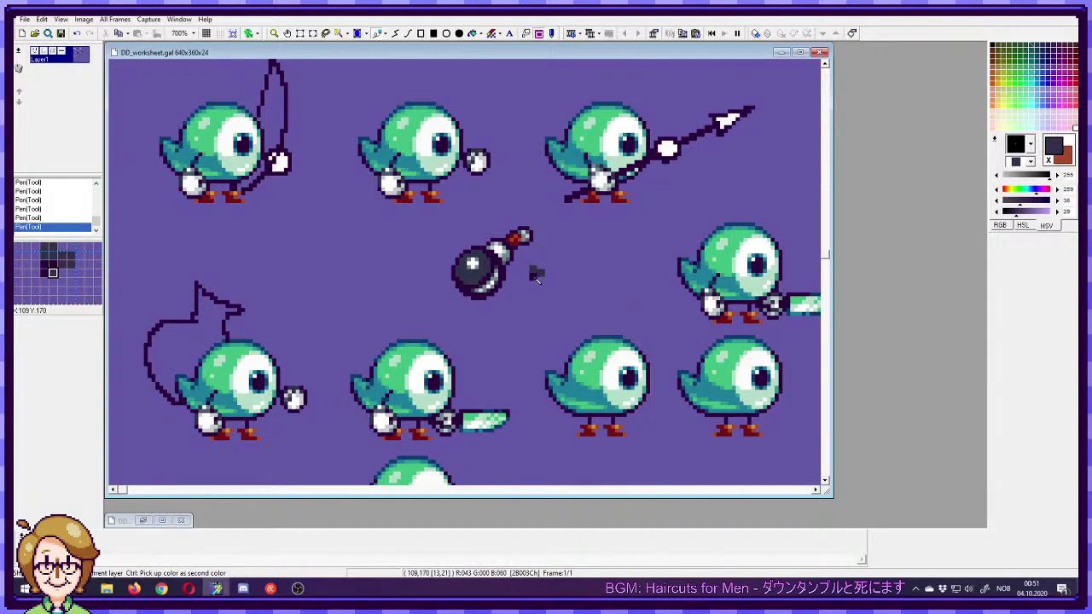
pyautogui.keyDown('ctrl'); pyautogui.click(534, 278); pyautogui.keyUp('ctrl')
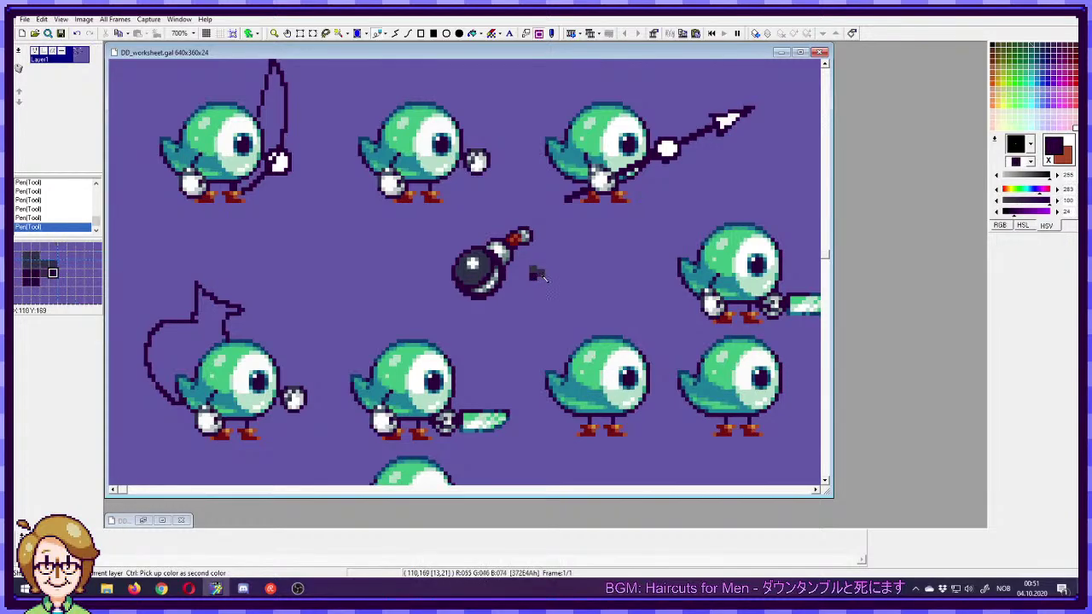
# - Mix an in-between dark purple for the test swatches with hue 260, saturation 65 and value 27
pyautogui.rightClick(535, 273)
pyautogui.moveTo(1023, 202); pyautogui.dragTo(1034, 204)
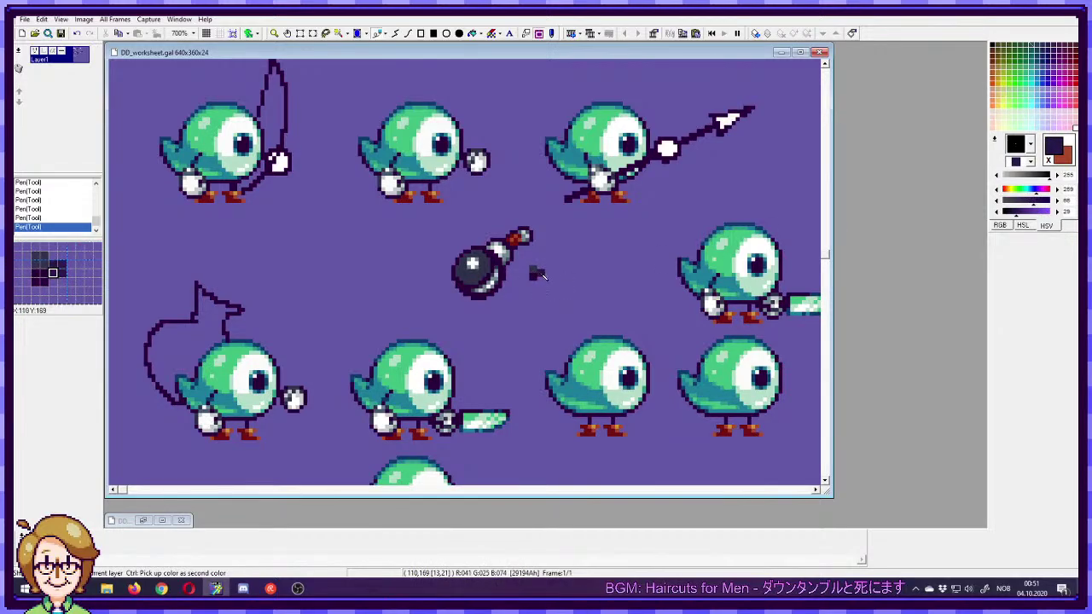
pyautogui.keyDown('ctrl'); pyautogui.click(537, 281); pyautogui.keyUp('ctrl')
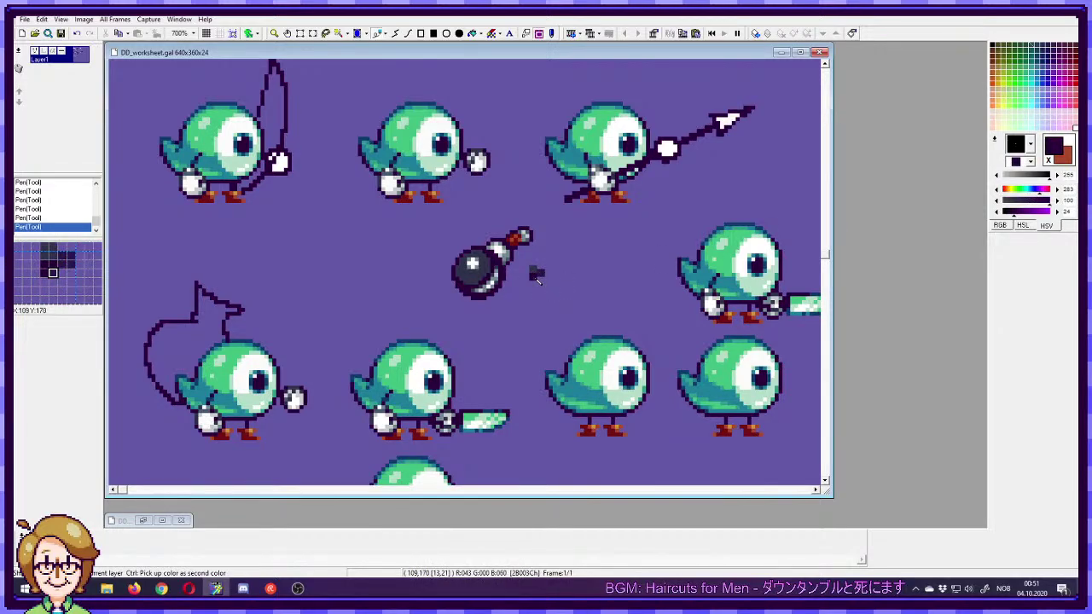
pyautogui.rightClick(542, 275)
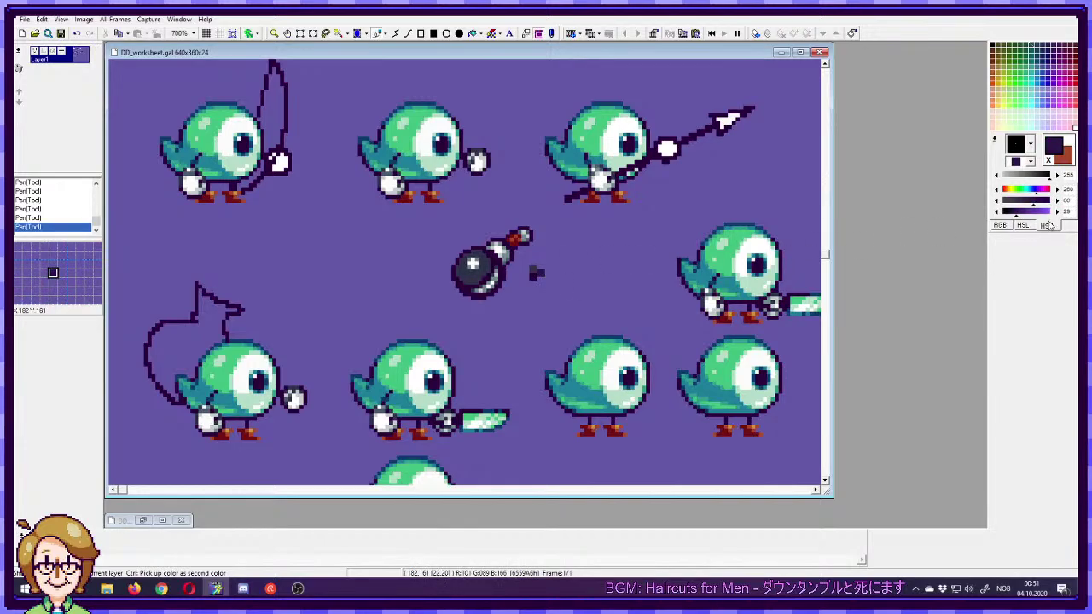
pyautogui.click(996, 213)
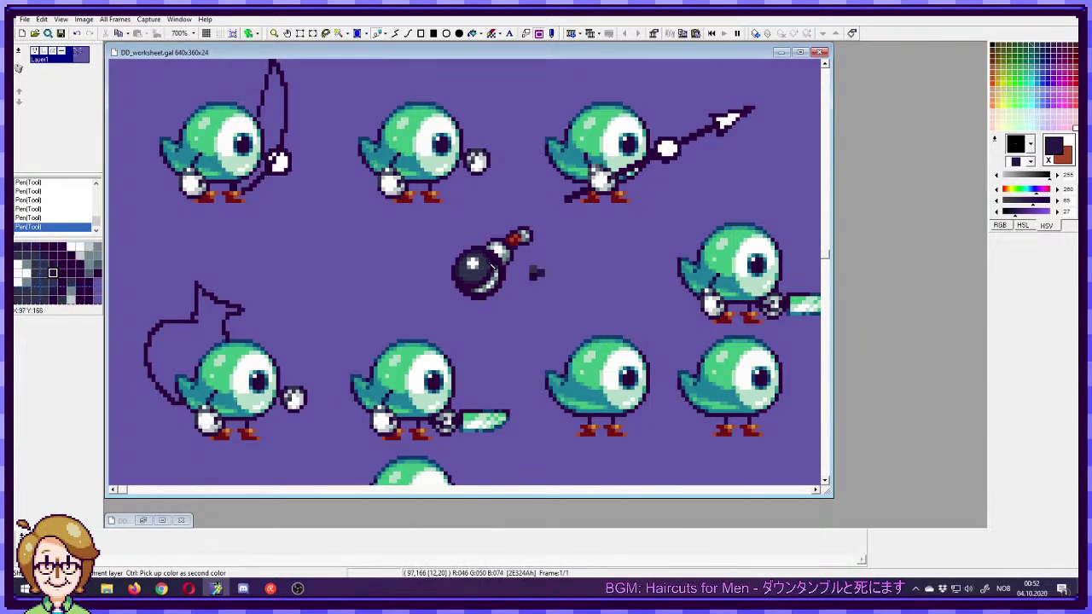
# - Try to touch up the shading beside the bomb's crescent reflection with the sampled dark grey and in-between purple
pyautogui.keyDown('ctrl'); pyautogui.click(474, 289); pyautogui.keyUp('ctrl')
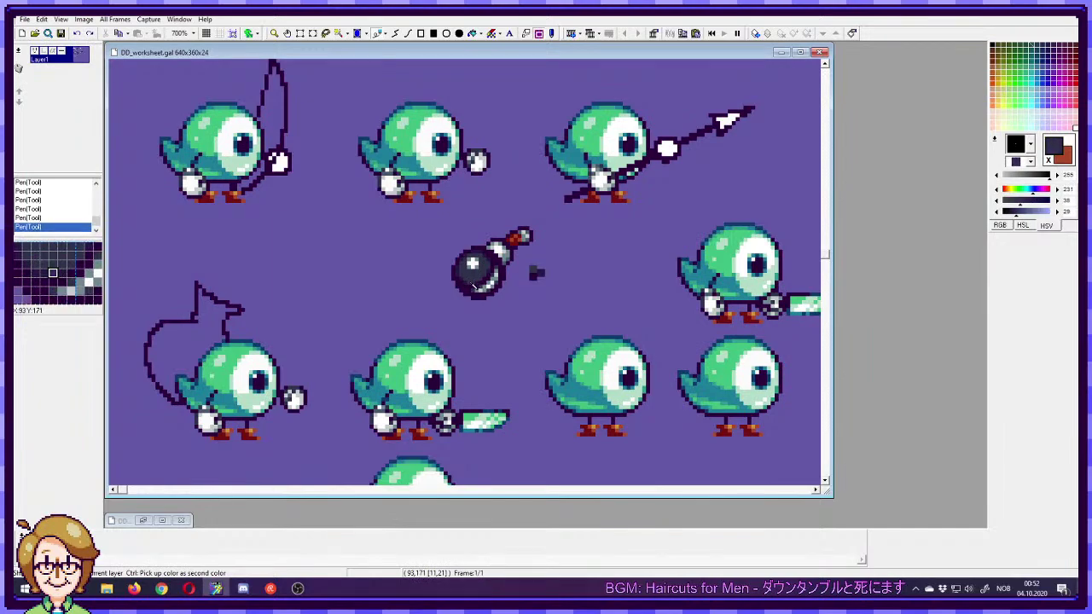
pyautogui.keyDown('ctrl'); pyautogui.click(489, 282); pyautogui.keyUp('ctrl')
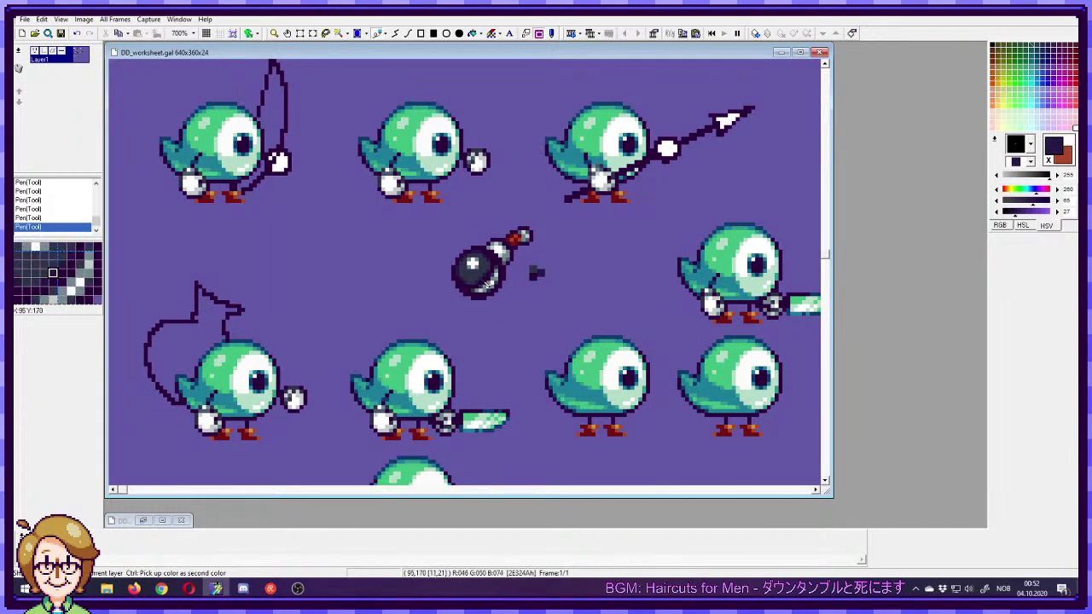
pyautogui.hotkey('ctrl', 'z')
pyautogui.hotkey('ctrl', 'z')
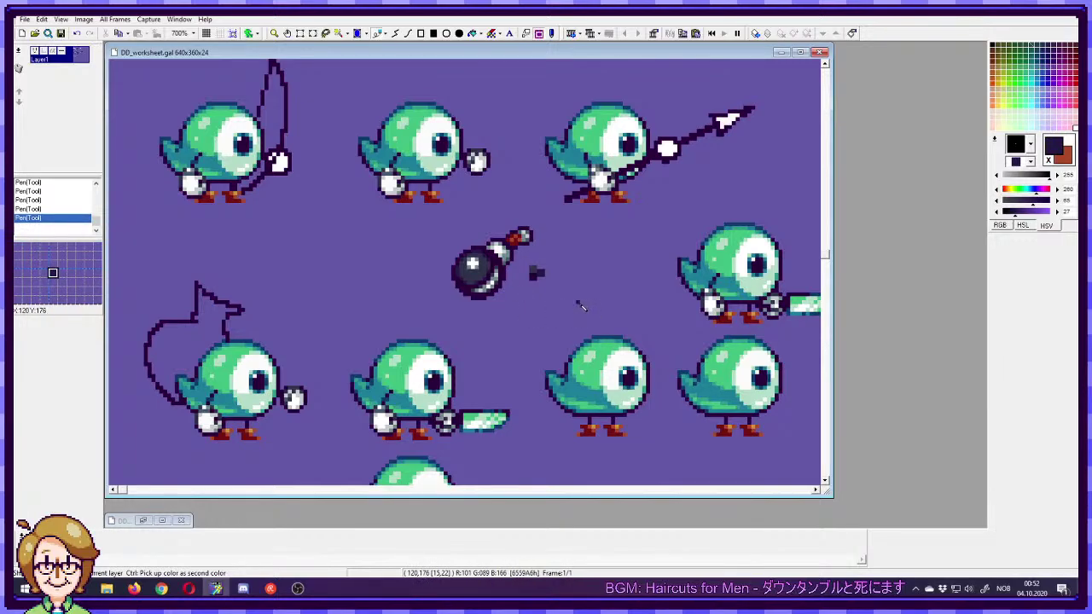
# - Try to reshape the inner edge of the bomb's crescent reflection with single dark grey and in-between purple pixels
pyautogui.keyDown('ctrl'); pyautogui.click(492, 274); pyautogui.keyUp('ctrl')
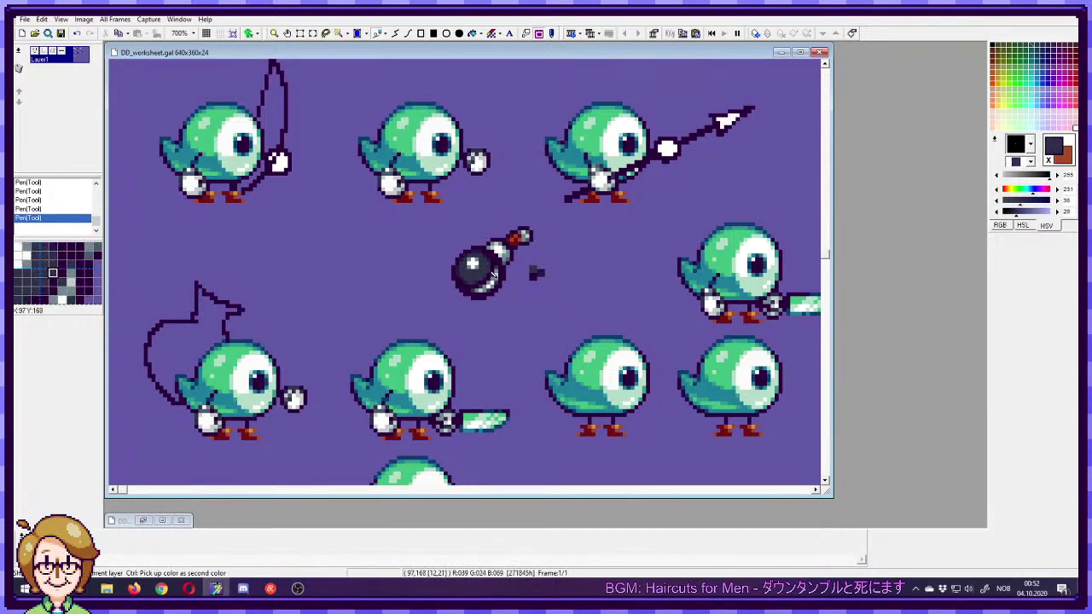
pyautogui.keyDown('ctrl'); pyautogui.click(491, 279); pyautogui.keyUp('ctrl')
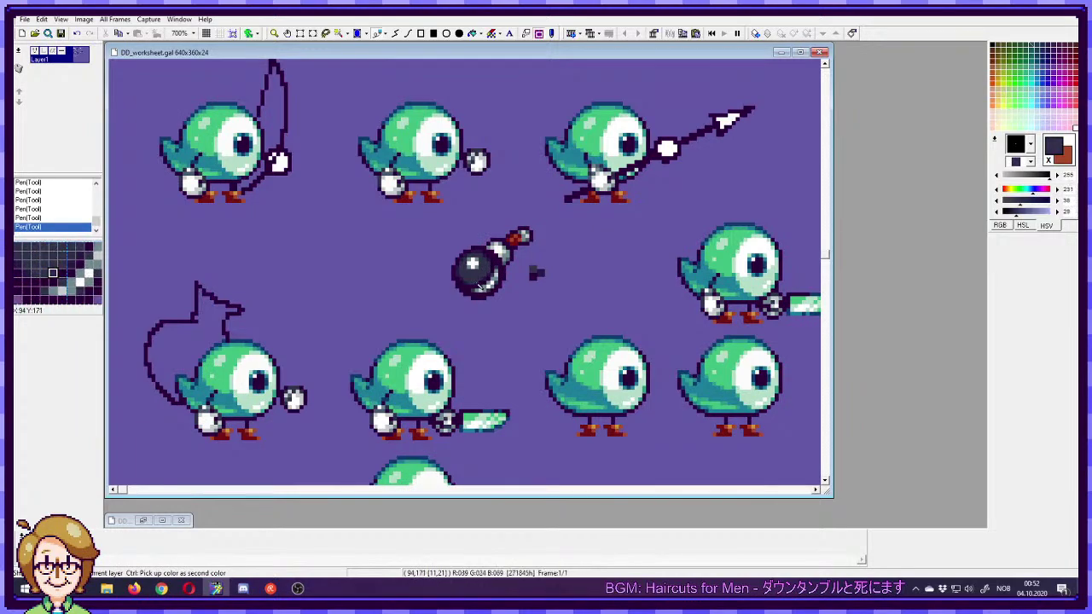
pyautogui.rightClick(486, 286)
pyautogui.rightClick(490, 283)
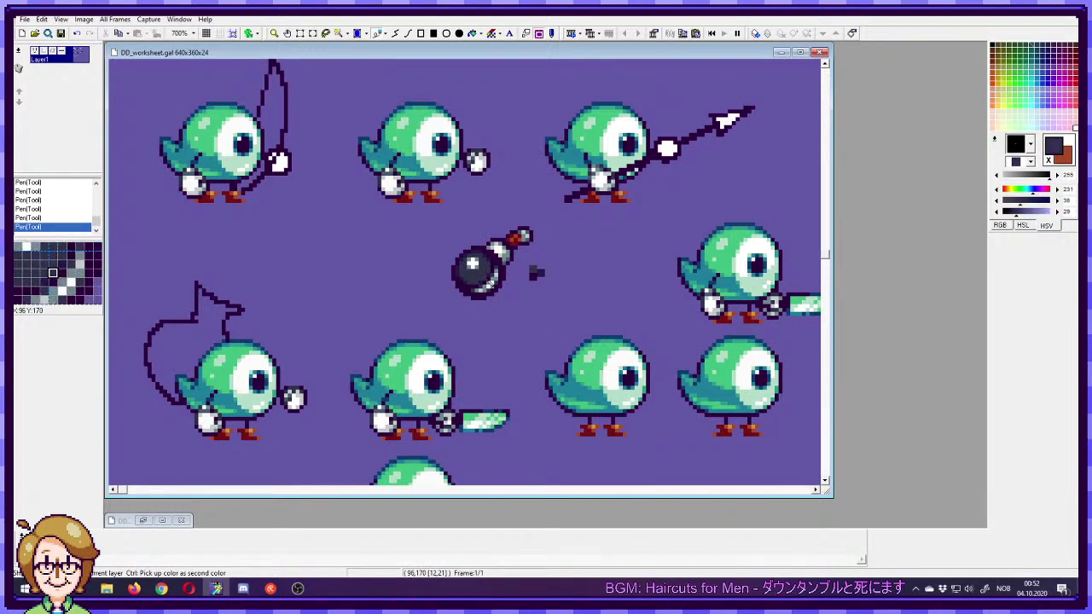
pyautogui.rightClick(493, 281)
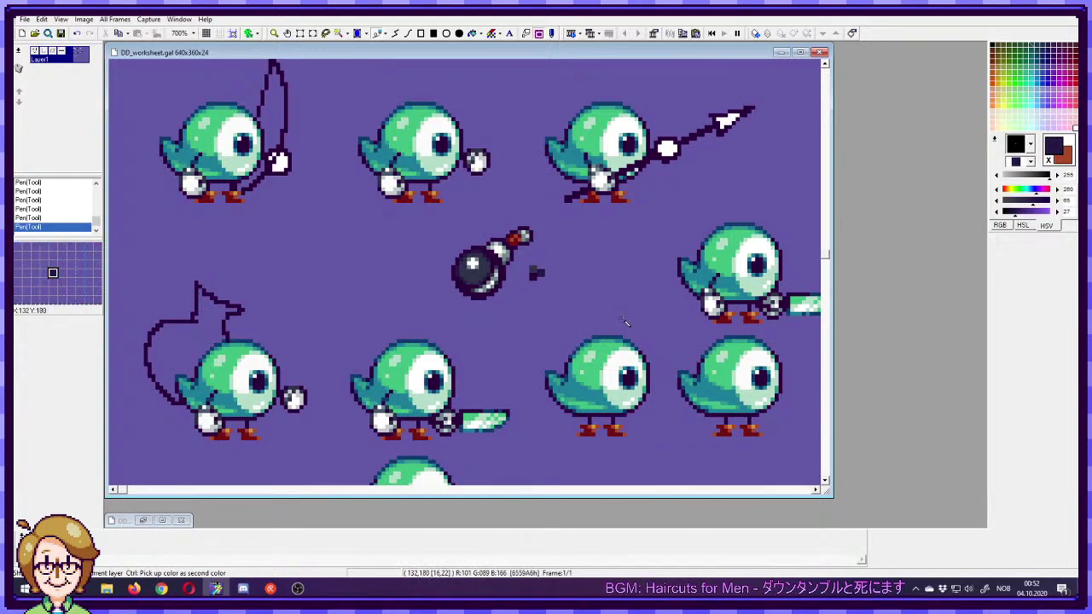
pyautogui.hotkey('ctrl', 'z')
pyautogui.hotkey('ctrl', 'z')
pyautogui.hotkey('ctrl', 'z')
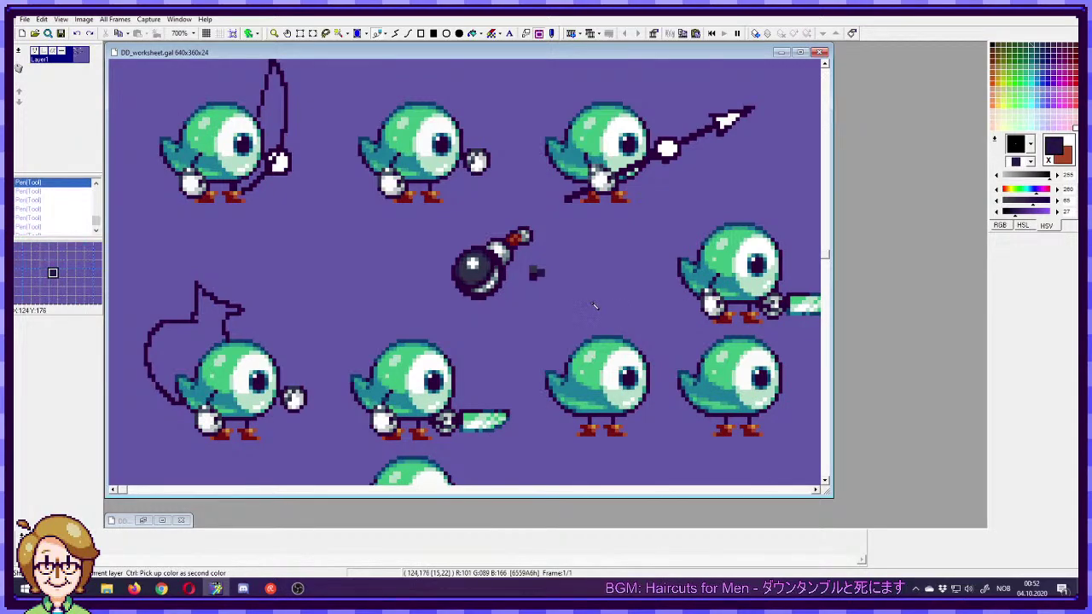
# - Try to flood-fill the bomb's dark grey body with the in-between purple
pyautogui.press('f')
pyautogui.click(486, 266)
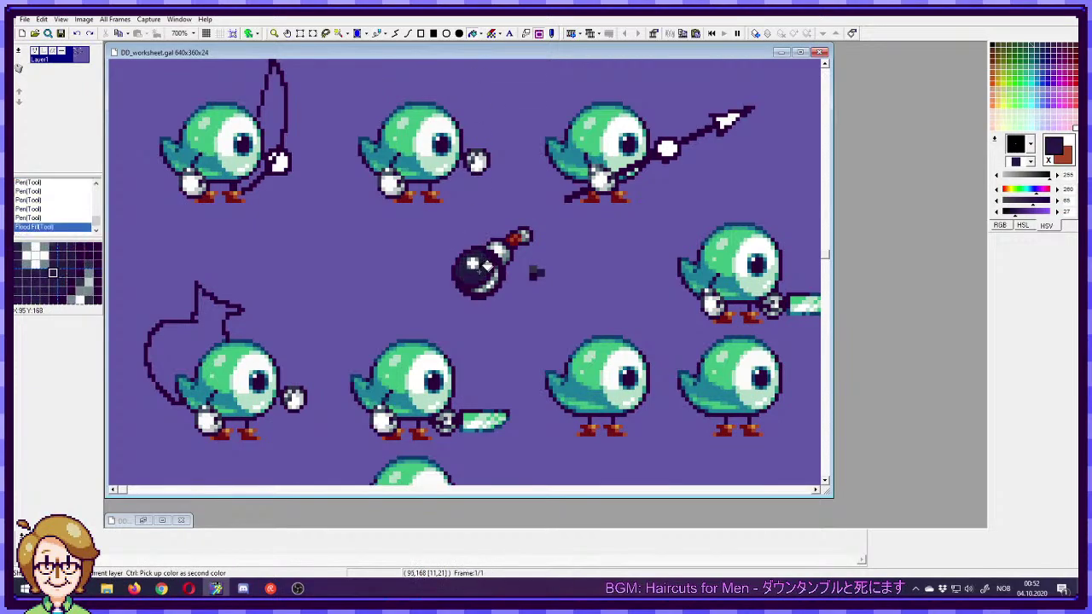
pyautogui.hotkey('ctrl', 'z')
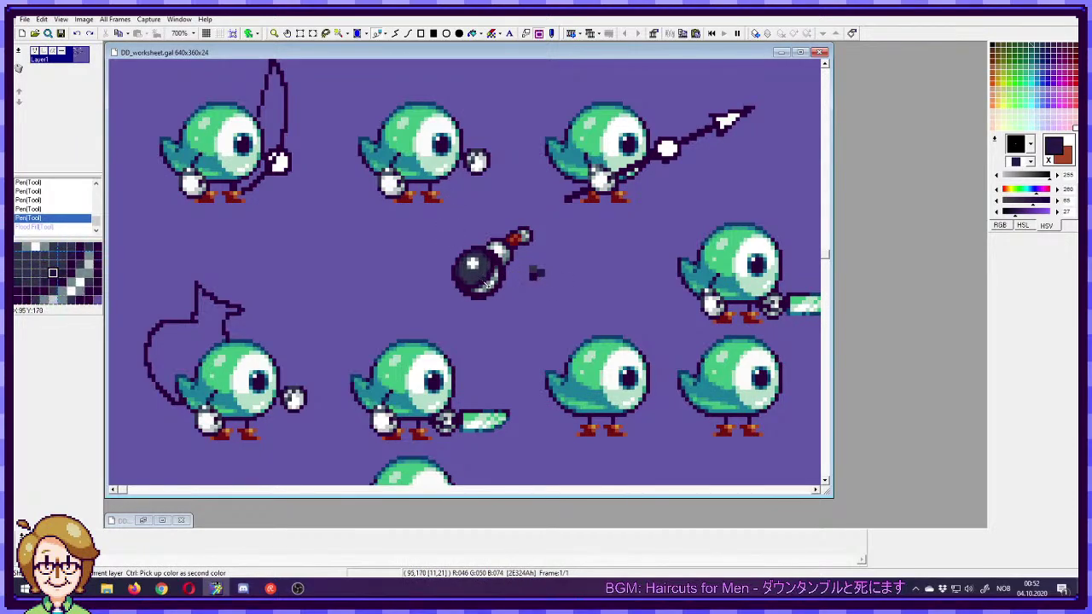
# - Try to paint sampled dark grey pixels at the bomb's rim beside the reflection
pyautogui.rightClick(470, 274)
pyautogui.click(498, 270)
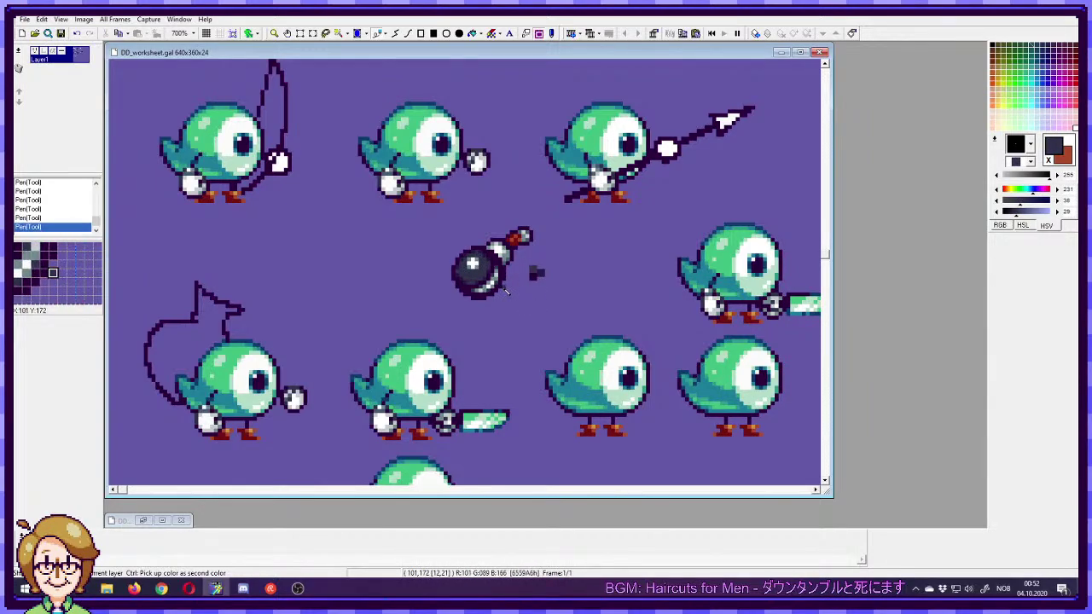
pyautogui.hotkey('ctrl', 'z')
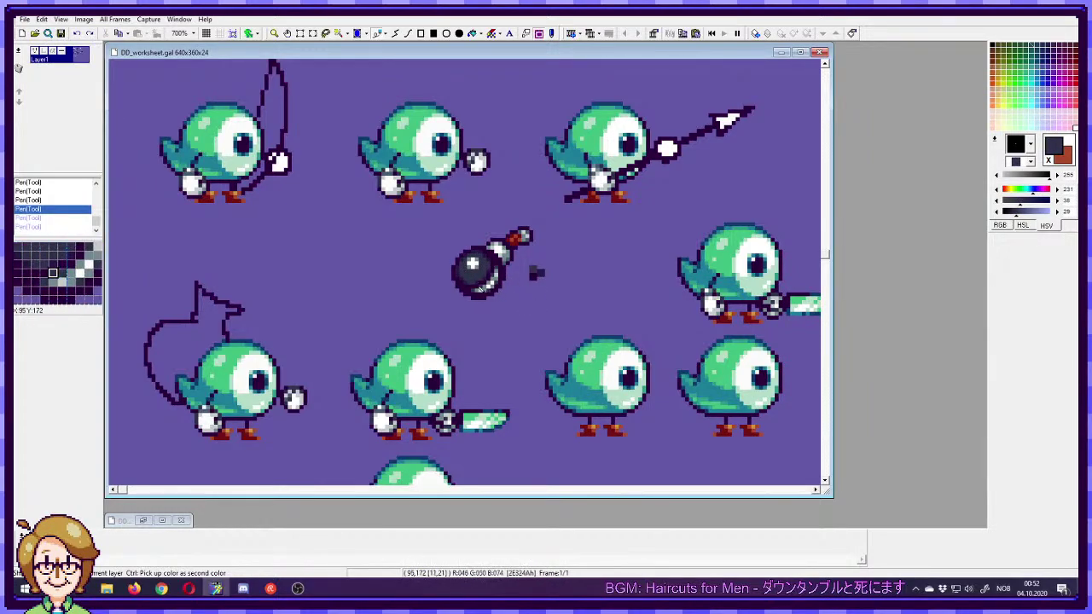
# - Refine the bomb's lower-left edge and the rim below its neck with sampled outline purple and in-between purple pixels
pyautogui.rightClick(465, 287)
pyautogui.click(468, 285)
pyautogui.rightClick(464, 288)
pyautogui.click(468, 287)
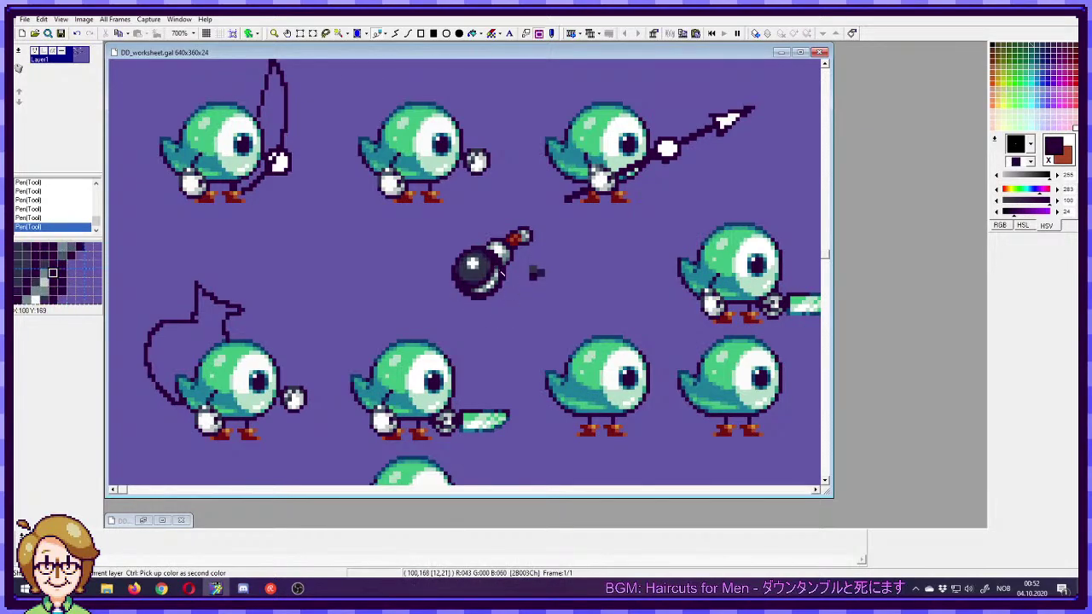
pyautogui.rightClick(483, 254)
pyautogui.rightClick(497, 260)
pyautogui.click(494, 262)
pyautogui.rightClick(491, 268)
pyautogui.click(498, 272)
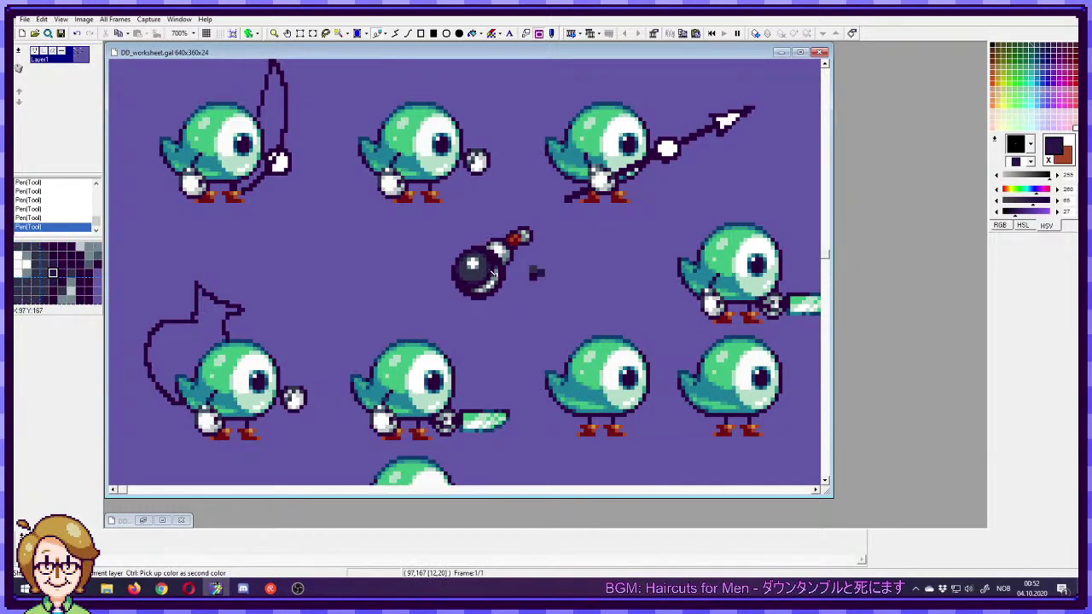
# - Erase the colour test swatches beside the bomb with the background purple
pyautogui.keyDown('ctrl'); pyautogui.click(536, 271); pyautogui.keyUp('ctrl')
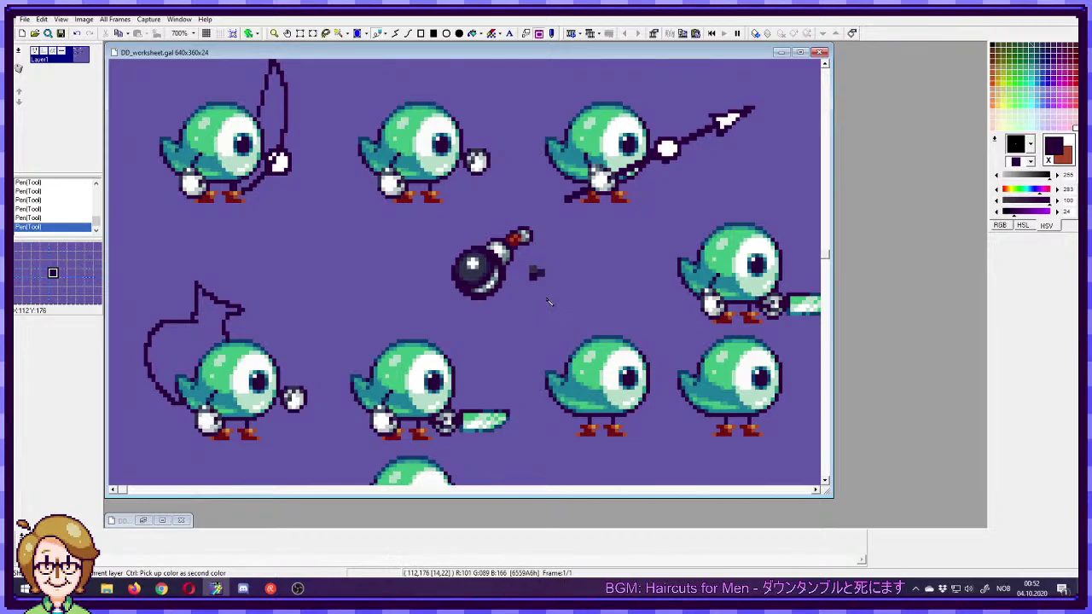
pyautogui.rightClick(552, 261)
pyautogui.moveTo(552, 261)
pyautogui.mouseDown()
pyautogui.moveTo(527, 287)
pyautogui.moveTo(543, 182)
pyautogui.mouseUp()
pyautogui.moveTo(543, 182)
pyautogui.mouseDown()
pyautogui.moveTo(484, 319)
pyautogui.moveTo(612, 135)
pyautogui.mouseUp()
pyautogui.moveTo(611, 135); pyautogui.dragTo(535, 183)
pyautogui.moveTo(535, 183); pyautogui.dragTo(591, 199)
pyautogui.press('p')
pyautogui.moveTo(478, 401); pyautogui.dragTo(580, 179)
pyautogui.moveTo(442, 458); pyautogui.dragTo(553, 334)
pyautogui.scroll(-5, 546, 316)
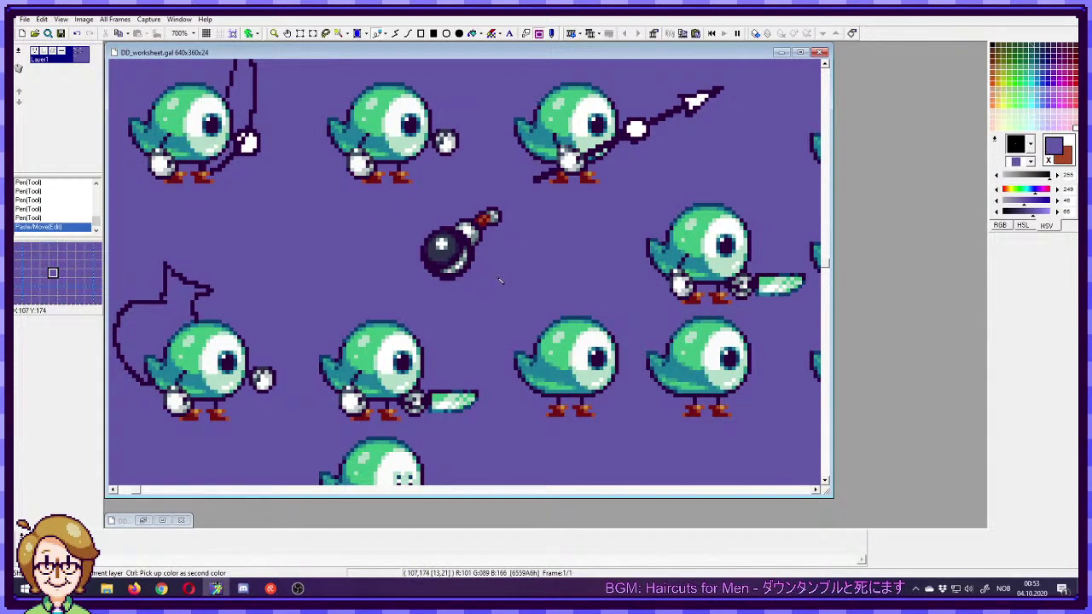
# - Shift the bomb's white highlight slightly to the left and patch around it with the sampled dark grey
pyautogui.moveTo(409, 205); pyautogui.dragTo(527, 290)
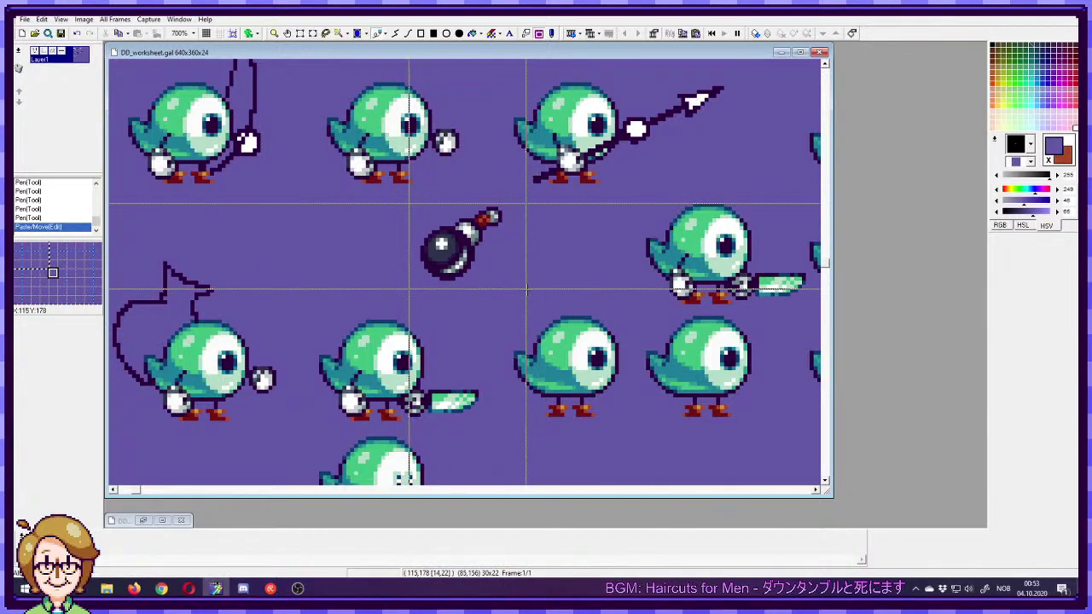
pyautogui.rightClick(526, 290)
pyautogui.moveTo(436, 238); pyautogui.dragTo(446, 248)
pyautogui.press('p')
pyautogui.rightClick(449, 246)
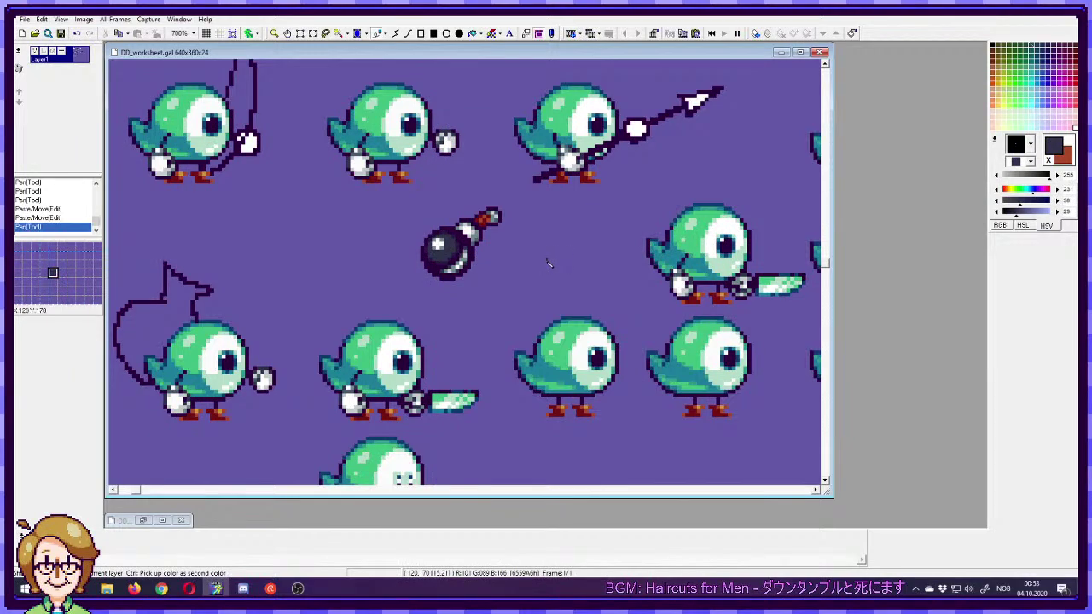
# - Try to nudge the bomb's white highlight to another position once more
pyautogui.moveTo(431, 236)
pyautogui.mouseDown()
pyautogui.moveTo(443, 251)
pyautogui.moveTo(436, 242)
pyautogui.mouseUp()
pyautogui.press('p')
pyautogui.hotkey('ctrl', 'z')
pyautogui.hotkey('ctrl', 'z')
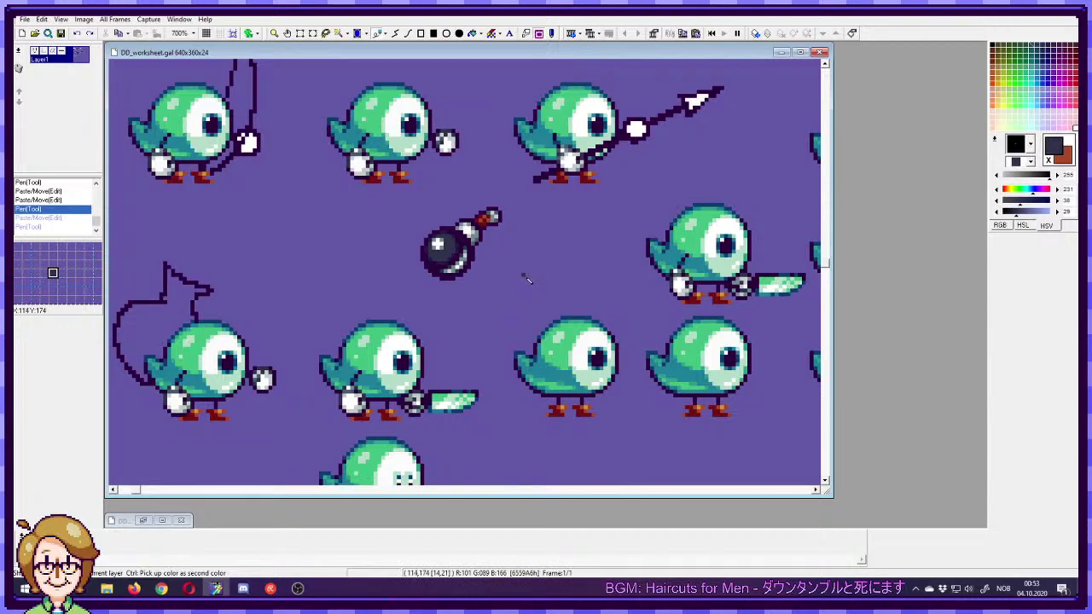
# - Move the selected bomb beside the bird characters for comparison and place it back in the empty area between them
pyautogui.press('s')
pyautogui.moveTo(510, 291); pyautogui.dragTo(412, 200)
pyautogui.moveTo(445, 253); pyautogui.dragTo(405, 213)
pyautogui.moveTo(515, 253); pyautogui.dragTo(503, 300)
pyautogui.moveTo(396, 258); pyautogui.dragTo(587, 261)
pyautogui.moveTo(665, 281); pyautogui.dragTo(362, 215)
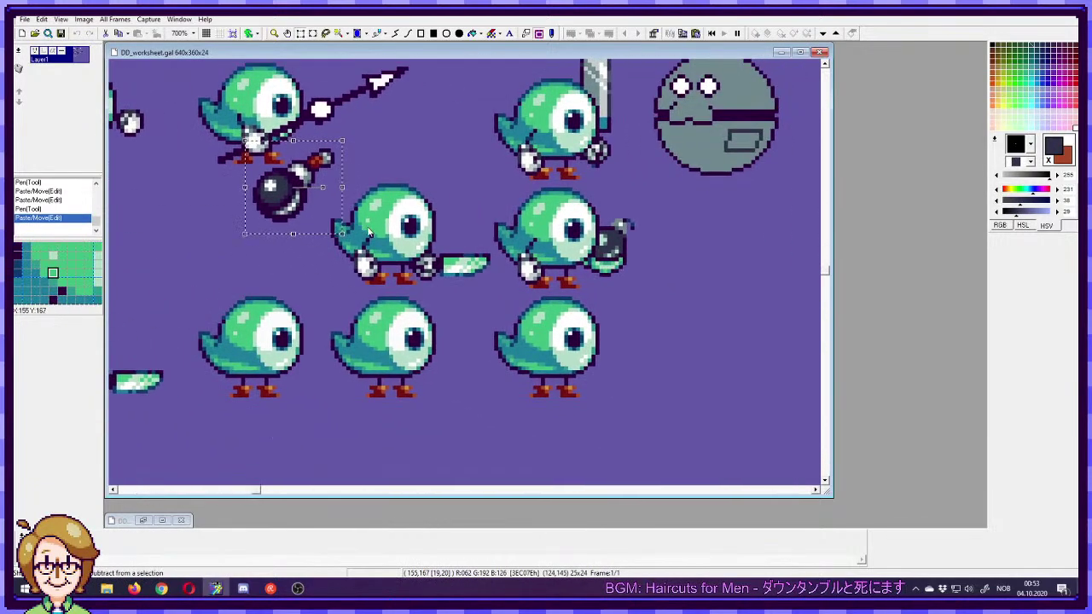
pyautogui.moveTo(290, 186); pyautogui.dragTo(262, 229)
pyautogui.moveTo(262, 229); pyautogui.dragTo(581, 243)
pyautogui.moveTo(581, 242); pyautogui.dragTo(413, 252)
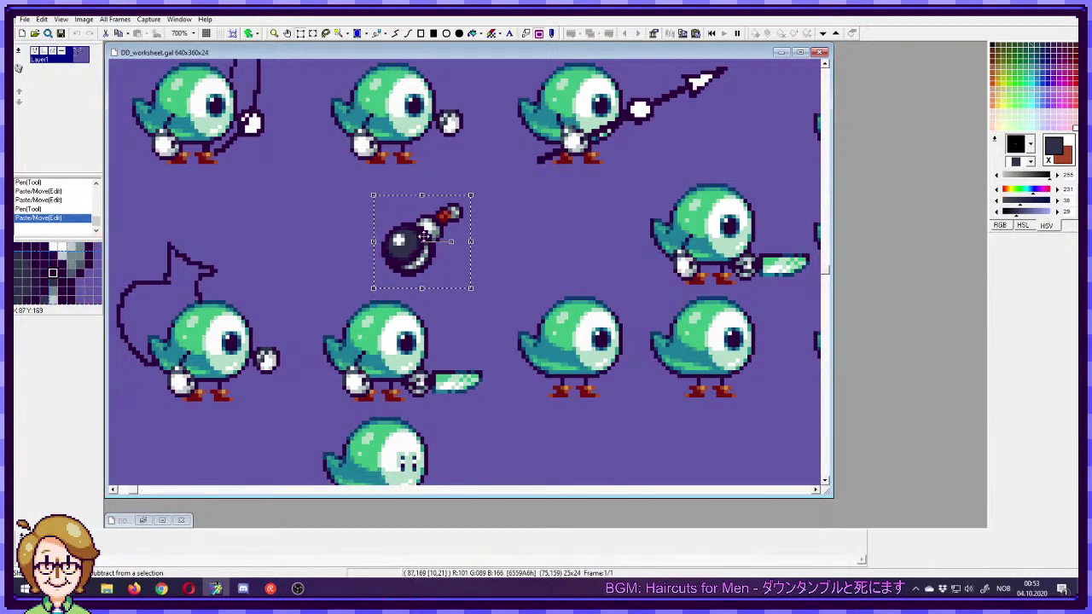
pyautogui.moveTo(422, 235); pyautogui.dragTo(469, 228)
pyautogui.click(522, 225)
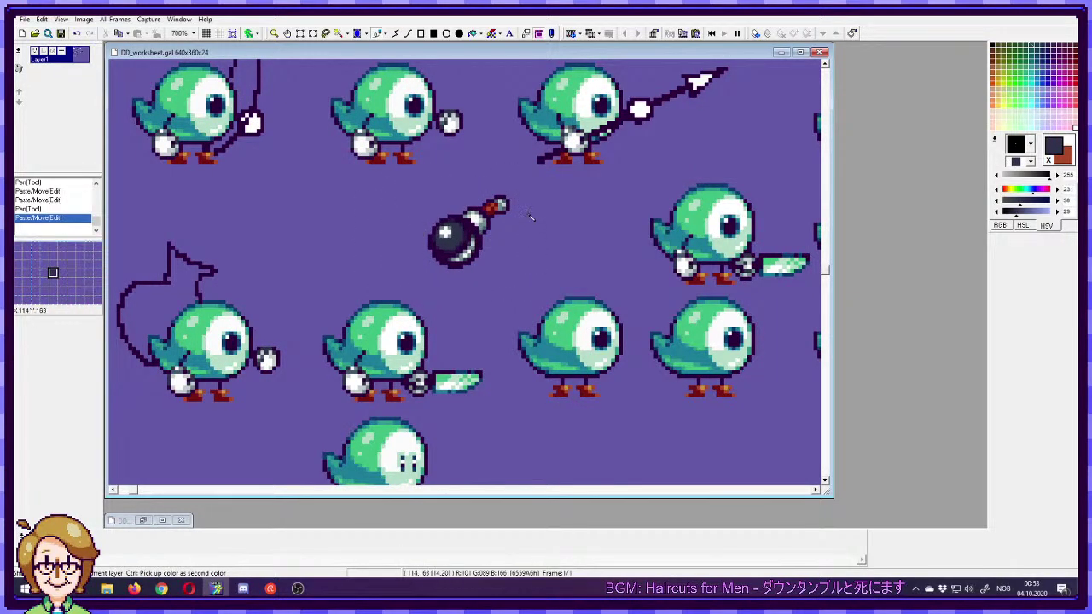
# - Try to make the fuse smaller by erasing its edge with background purple and redrawing the outline closer in
pyautogui.keyDown('ctrl'); pyautogui.click(530, 216); pyautogui.keyUp('ctrl')
pyautogui.moveTo(488, 207)
pyautogui.mouseDown()
pyautogui.moveTo(509, 201)
pyautogui.moveTo(508, 214)
pyautogui.mouseUp()
pyautogui.rightClick(485, 211)
pyautogui.click(491, 205)
pyautogui.click(495, 202)
pyautogui.click(500, 200)
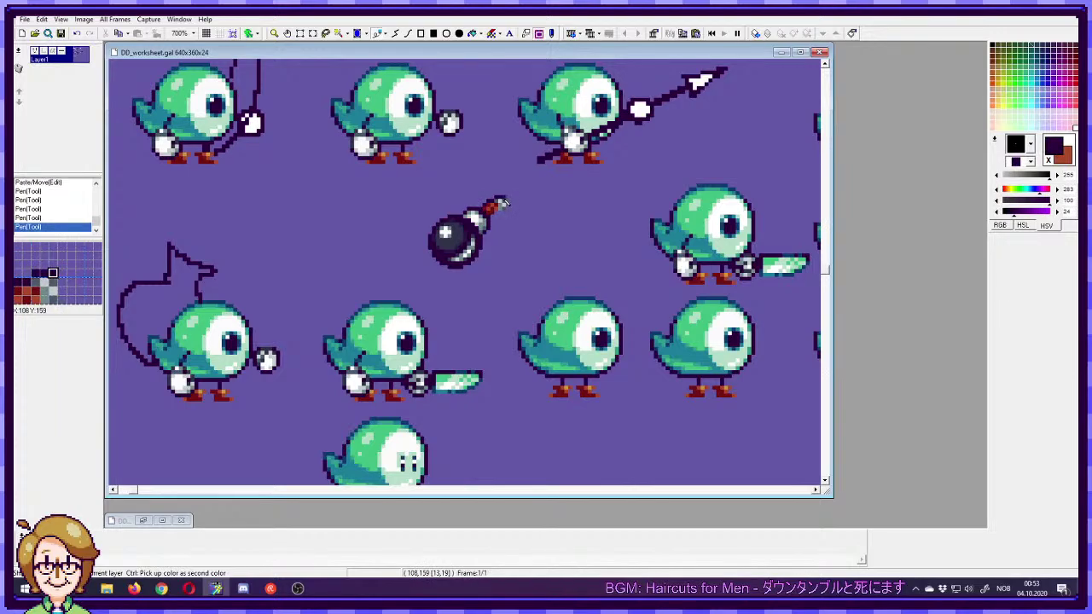
pyautogui.click(504, 204)
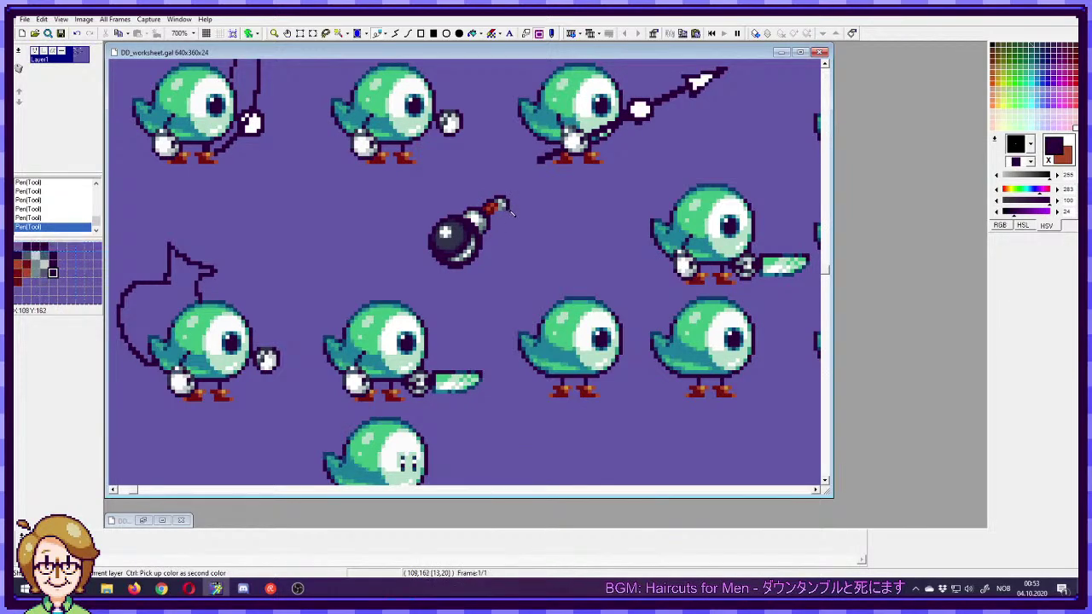
pyautogui.hotkey('ctrl', 'z')
pyautogui.hotkey('ctrl', 'y')
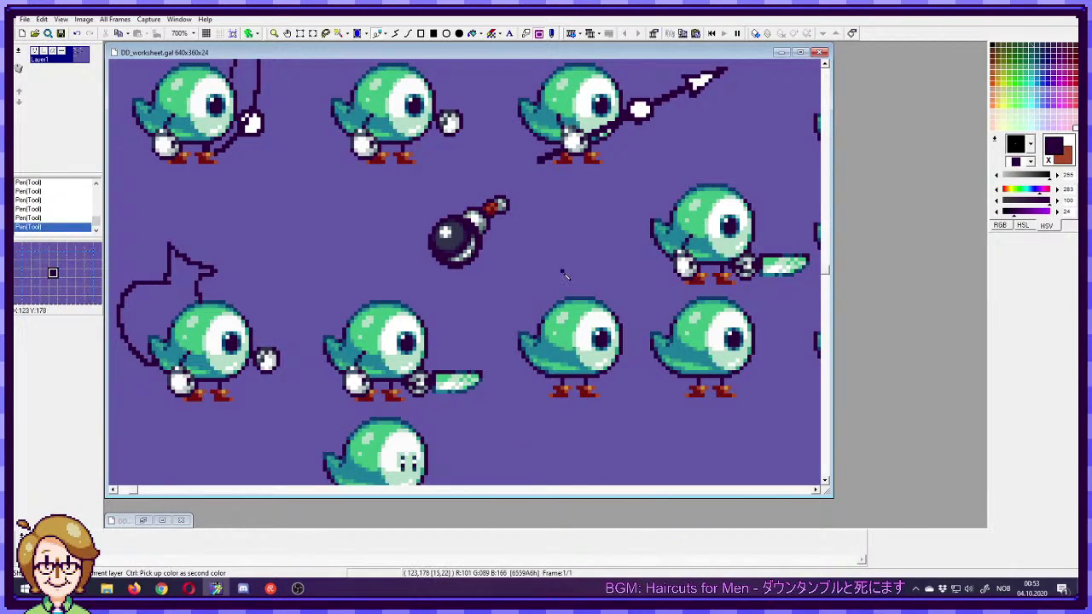
# - Undo and partly redo the fuse outline edits to compare the original and smaller fuse shapes
pyautogui.hotkey('ctrl', 'z')
pyautogui.hotkey('ctrl', 'z')
pyautogui.hotkey('ctrl', 'z')
pyautogui.hotkey('ctrl', 'z')
pyautogui.hotkey('ctrl', 'z')
pyautogui.hotkey('ctrl', 'z')
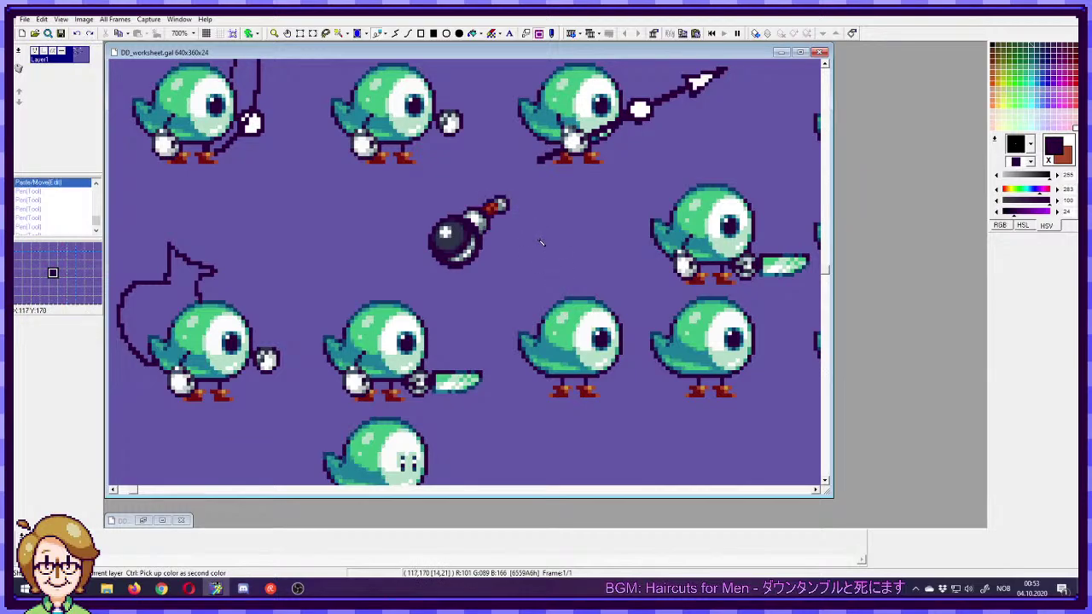
pyautogui.hotkey('ctrl', 'y')
pyautogui.hotkey('ctrl', 'y')
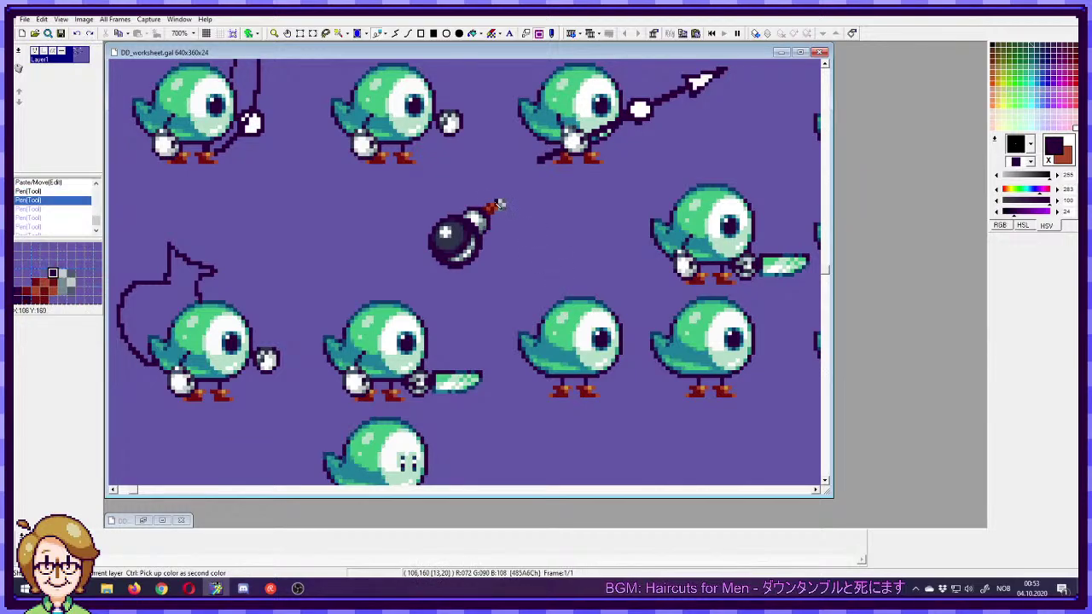
pyautogui.hotkey('ctrl', 'y')
pyautogui.hotkey('ctrl', 'y')
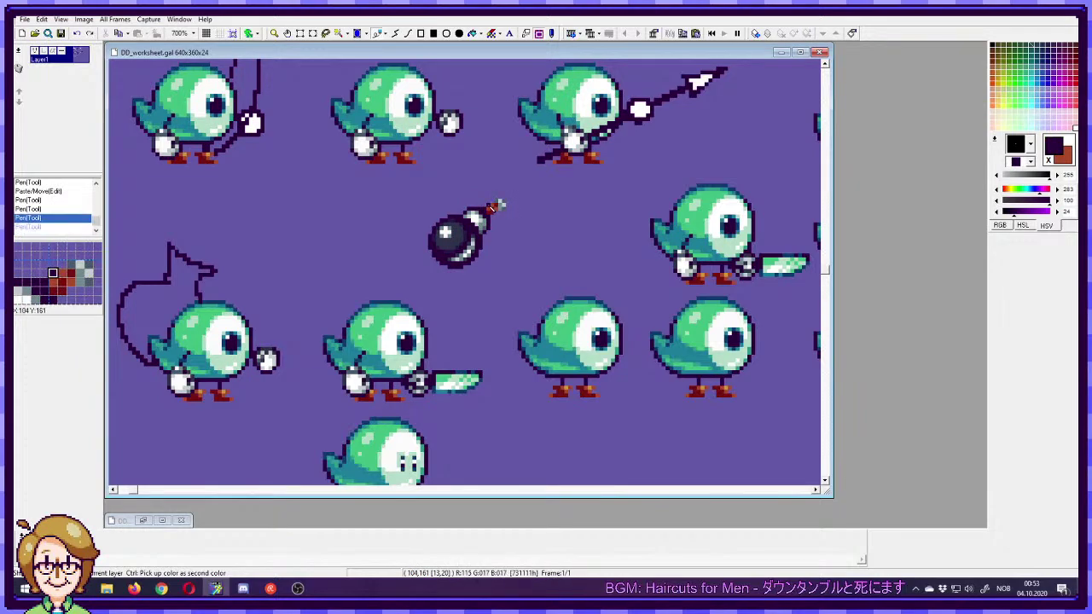
# - Try a slimmer fuse outlined in dark purple with its grey tip recoloured in the fuse's orange-brown
pyautogui.click(499, 206)
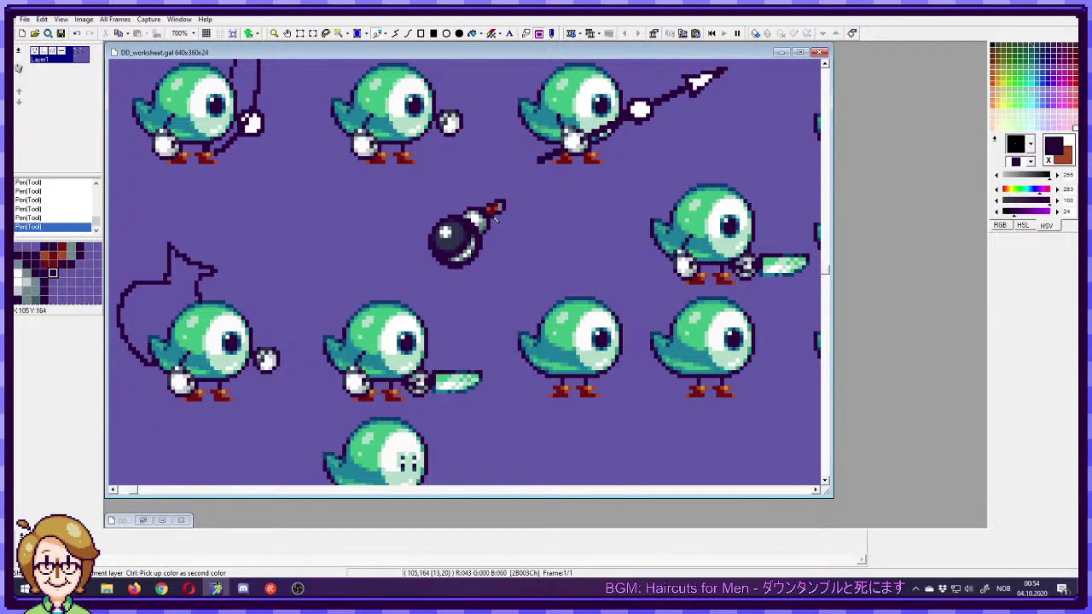
pyautogui.keyDown('ctrl'); pyautogui.click(487, 210); pyautogui.keyUp('ctrl')
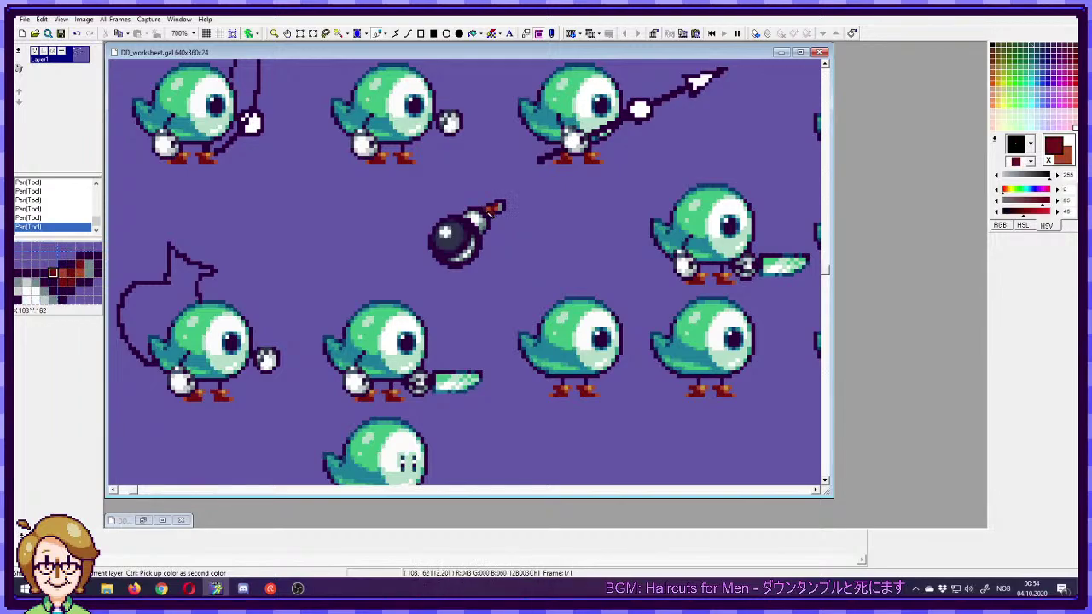
pyautogui.keyDown('ctrl'); pyautogui.click(503, 219); pyautogui.keyUp('ctrl')
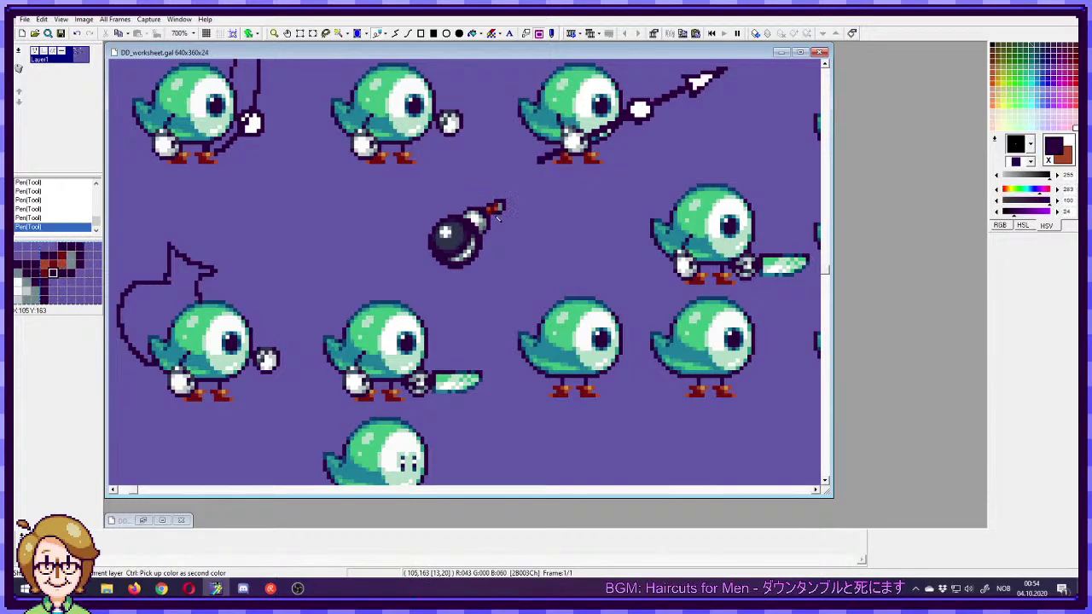
pyautogui.keyDown('ctrl'); pyautogui.click(498, 208); pyautogui.keyUp('ctrl')
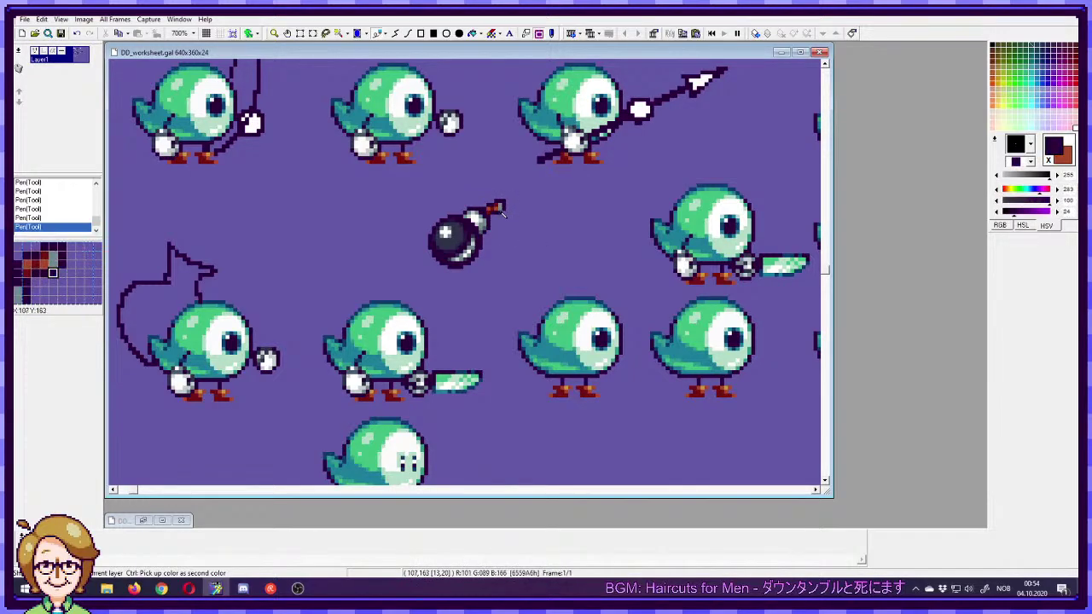
pyautogui.keyDown('ctrl'); pyautogui.click(501, 208); pyautogui.keyUp('ctrl')
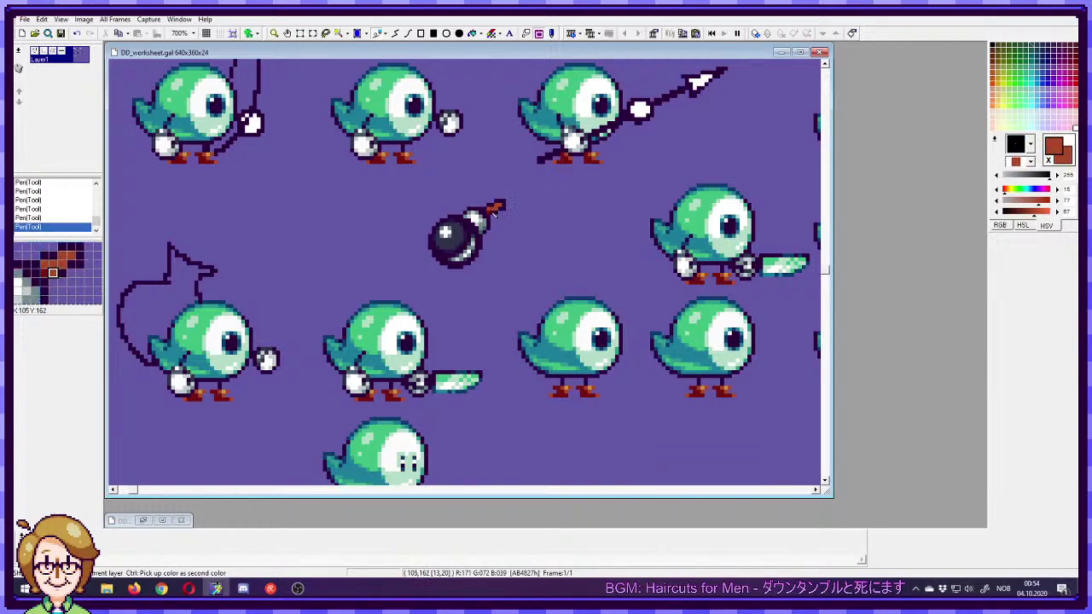
pyautogui.hotkey('ctrl', 'z')
pyautogui.click(492, 211)
pyautogui.rightClick(497, 213)
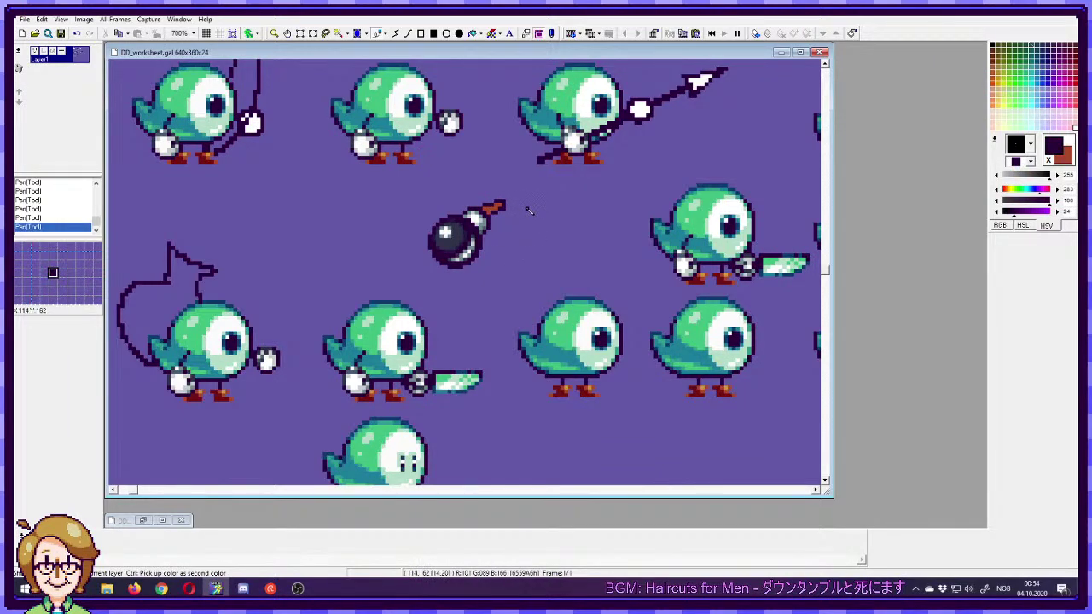
# - Undo all the trial fuse edits back to the bomb's last placement
pyautogui.keyDown('ctrl'); pyautogui.click(533, 215); pyautogui.keyUp('ctrl')
pyautogui.hotkey('ctrl', 'z')
pyautogui.hotkey('ctrl', 'z')
pyautogui.hotkey('ctrl', 'z')
pyautogui.hotkey('ctrl', 'z')
pyautogui.hotkey('ctrl', 'z')
pyautogui.hotkey('ctrl', 'z')
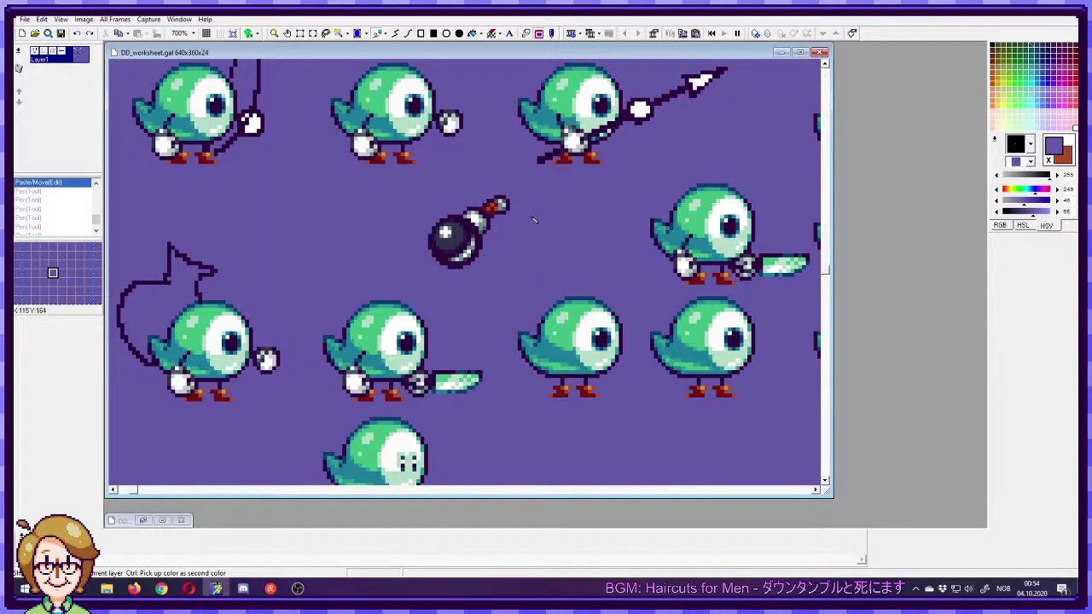
# - Try moving the whole bomb sprite further left into the empty area of the sheet
pyautogui.press('s')
pyautogui.moveTo(521, 197); pyautogui.dragTo(404, 273)
pyautogui.press('p')
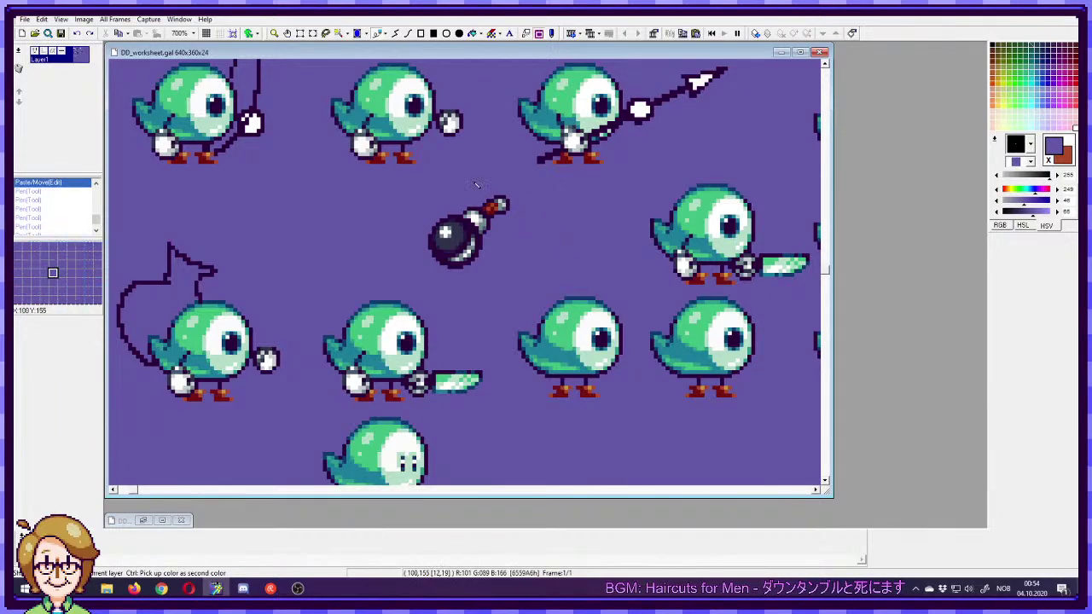
pyautogui.press('s')
pyautogui.moveTo(517, 189); pyautogui.dragTo(416, 278)
pyautogui.moveTo(465, 246); pyautogui.dragTo(356, 242)
pyautogui.press('p')
pyautogui.hotkey('ctrl', 'z')
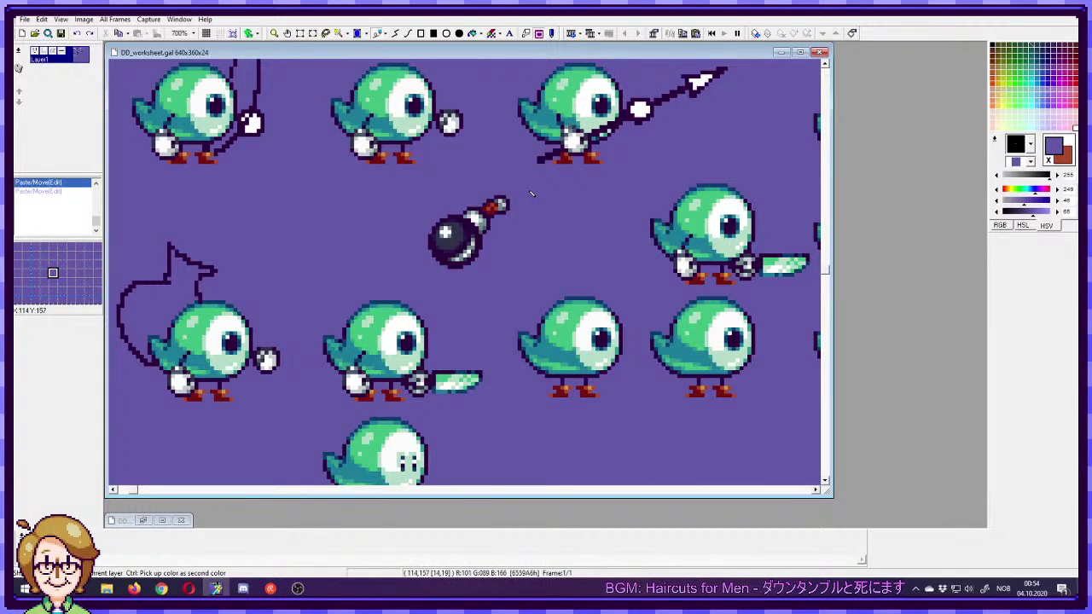
# - Move the whole bomb sprite right, just above the armless standing character
pyautogui.moveTo(406, 191); pyautogui.dragTo(536, 273)
pyautogui.moveTo(443, 245); pyautogui.dragTo(532, 250)
pyautogui.press('p')
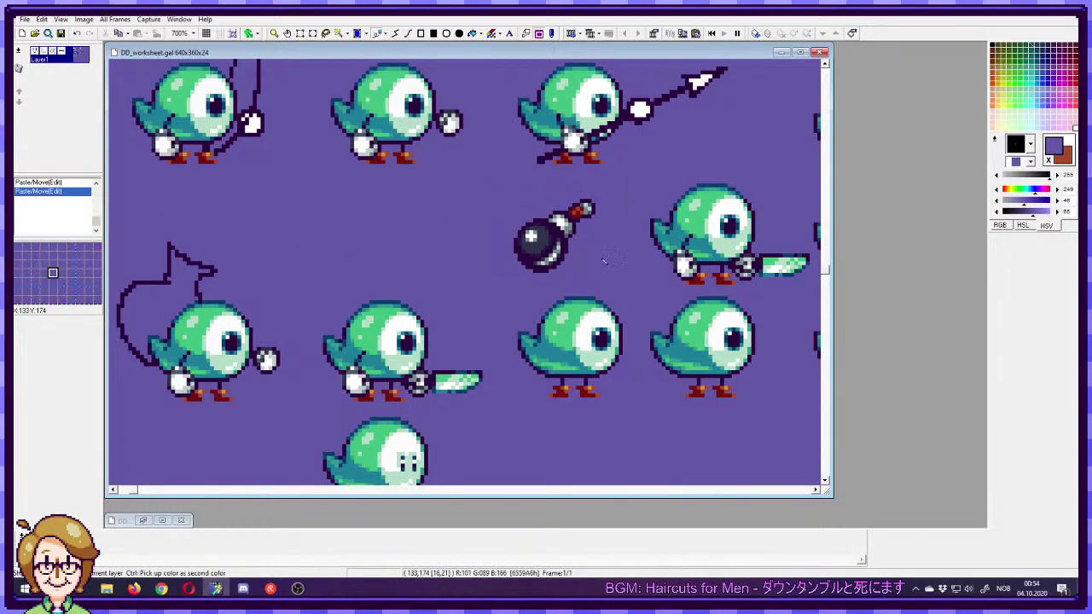
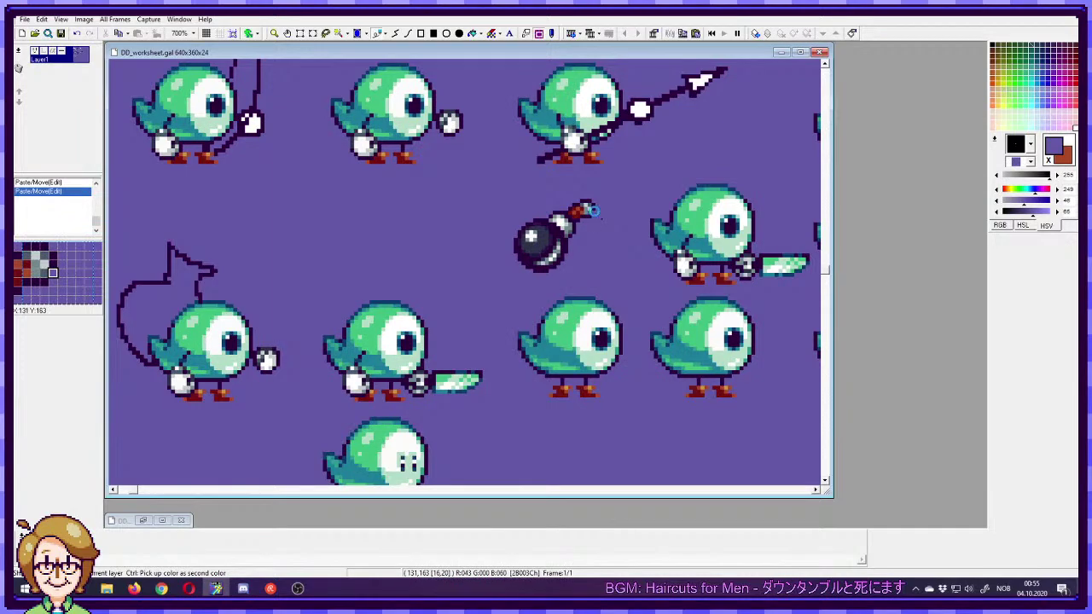
pyautogui.click(25, 19)
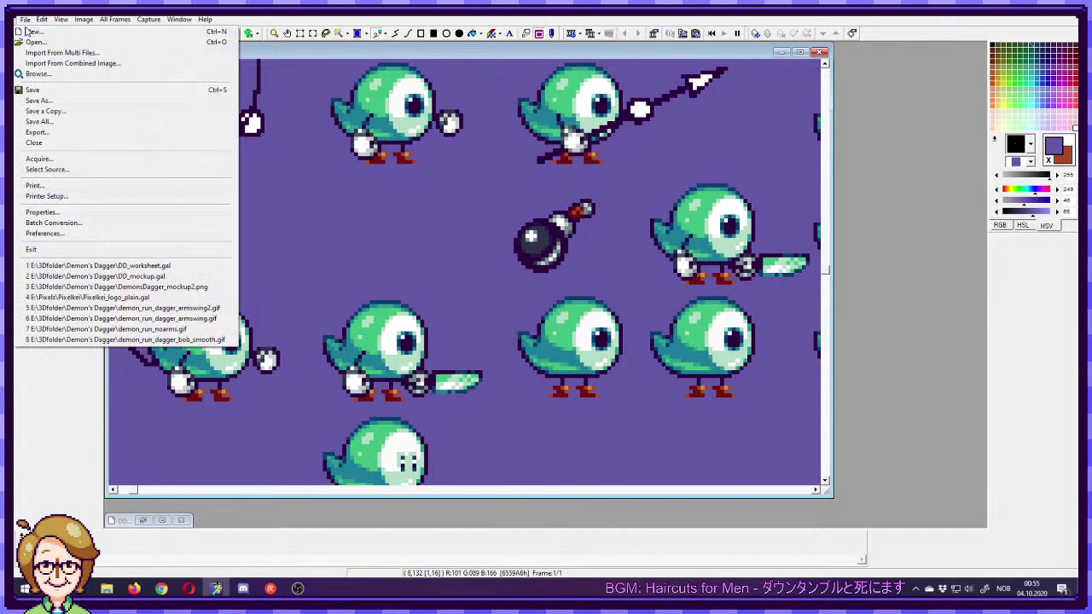
pyautogui.click(49, 101)
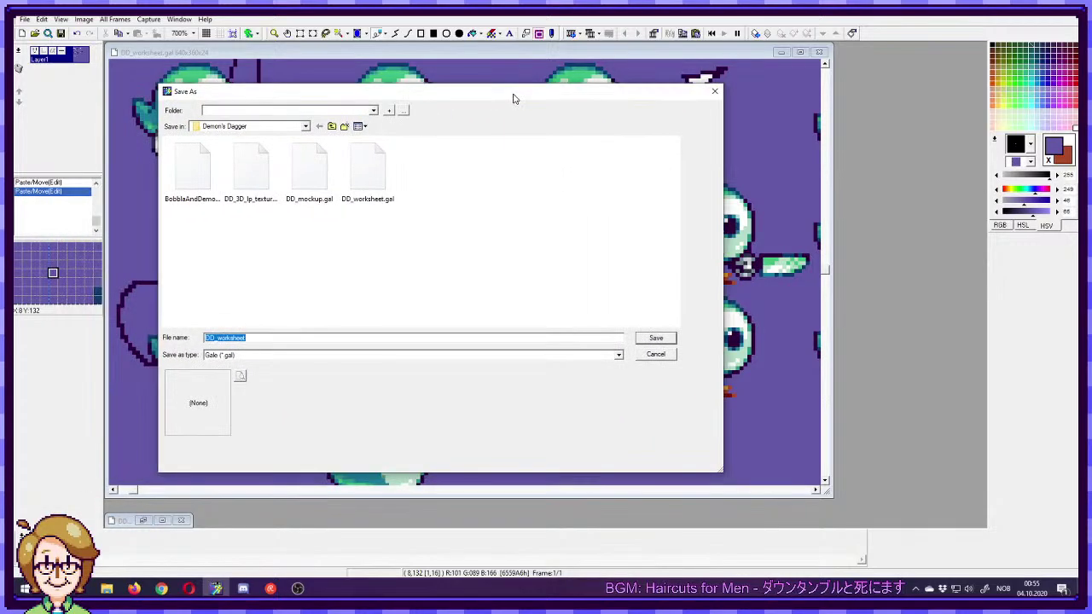
pyautogui.click(713, 92)
pyautogui.click(25, 19)
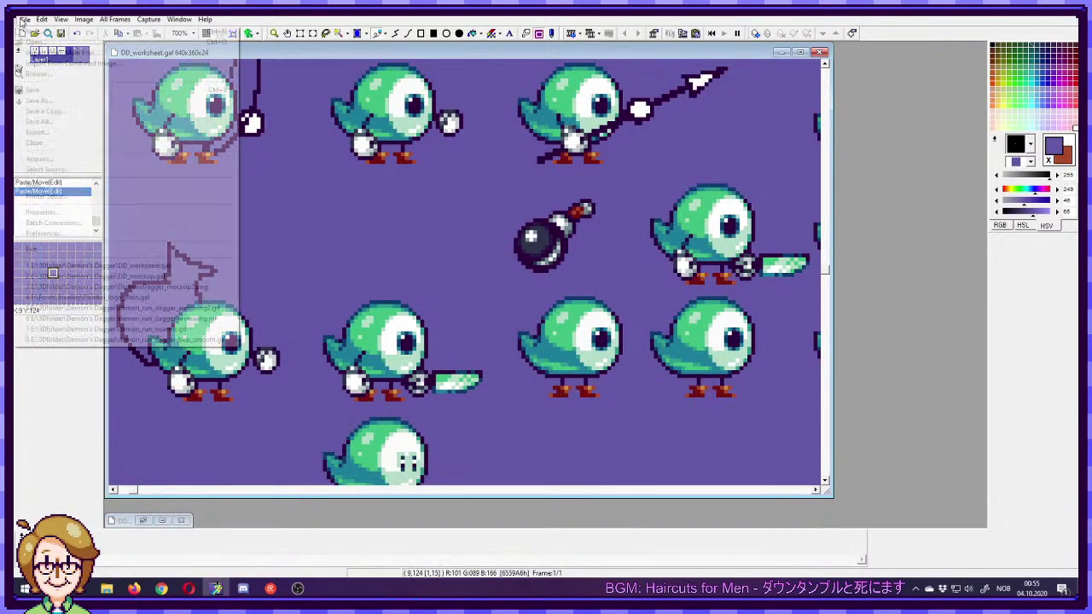
pyautogui.click(60, 99)
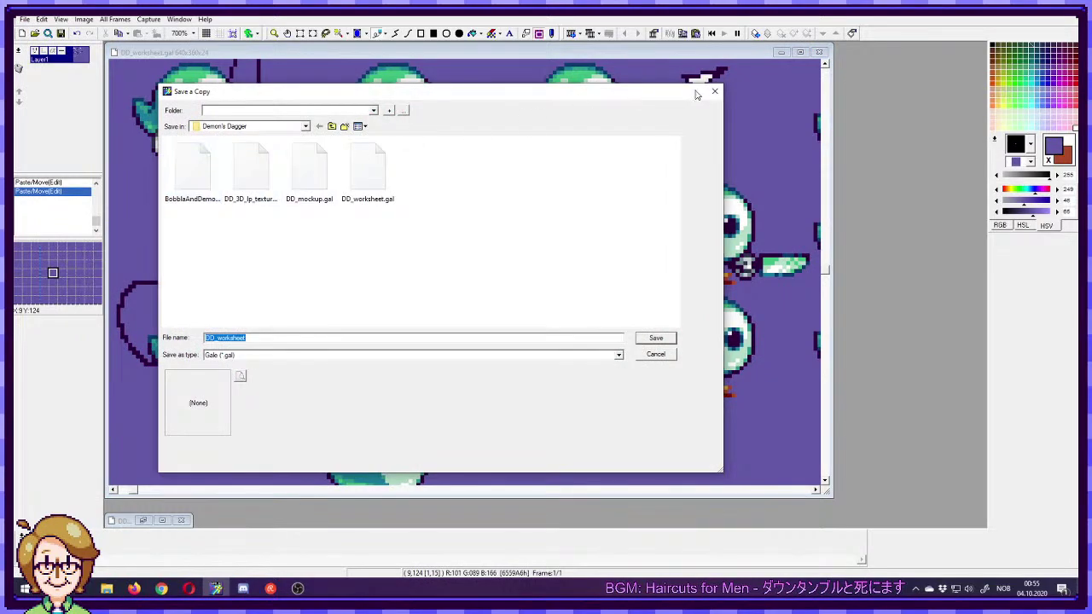
pyautogui.click(713, 93)
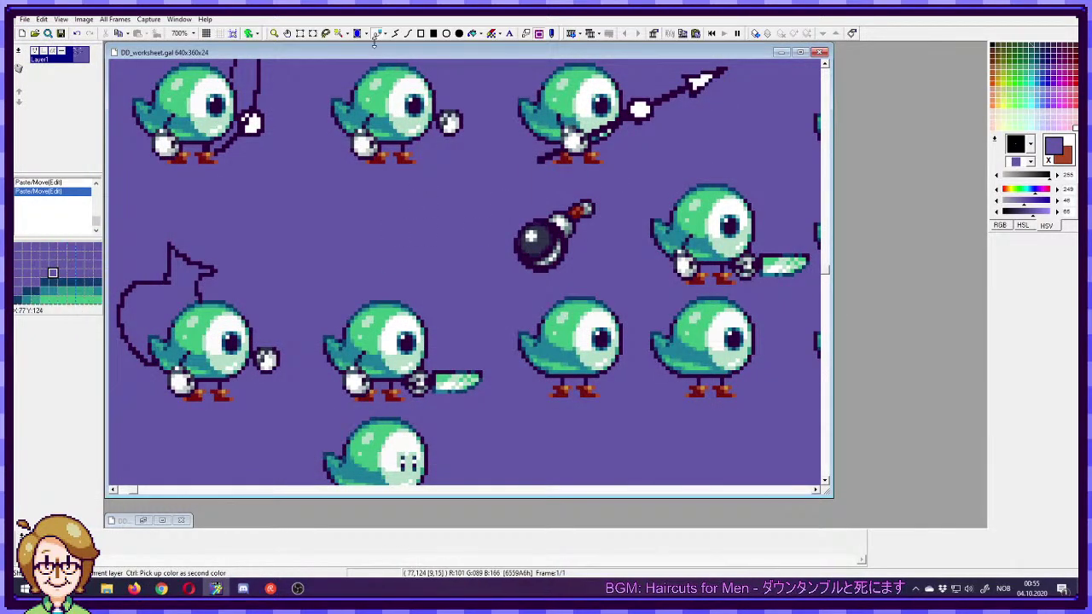
# - Draw a circle outline about 28 × 28 pixels to the left of the bomb, using the bomb's dark purple
pyautogui.hscroll(3, 501, 260)
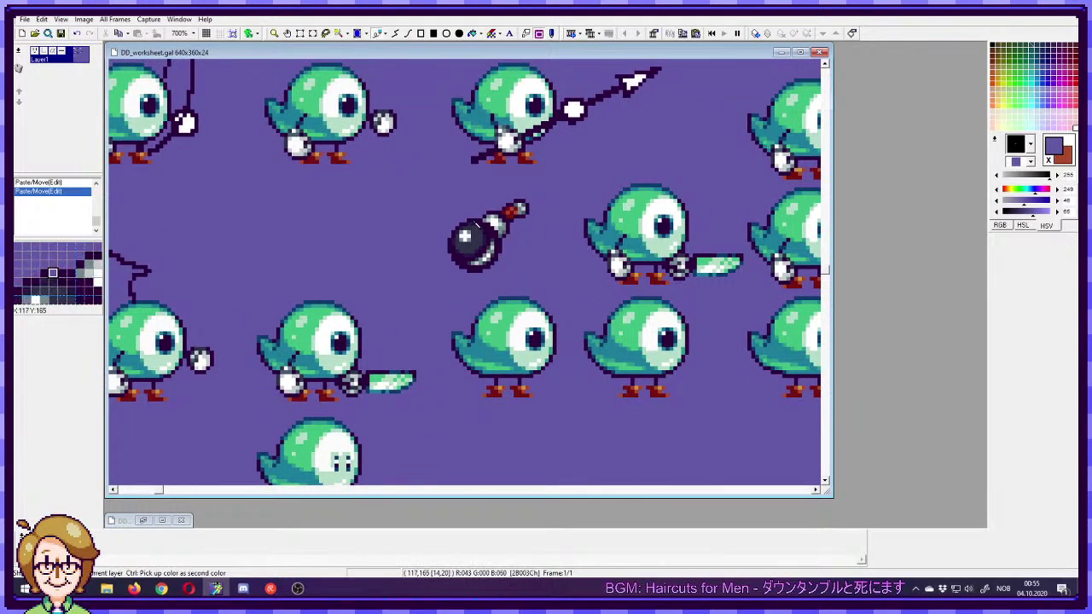
pyautogui.rightClick(476, 223)
pyautogui.moveTo(370, 229); pyautogui.dragTo(469, 244)
pyautogui.click(446, 34)
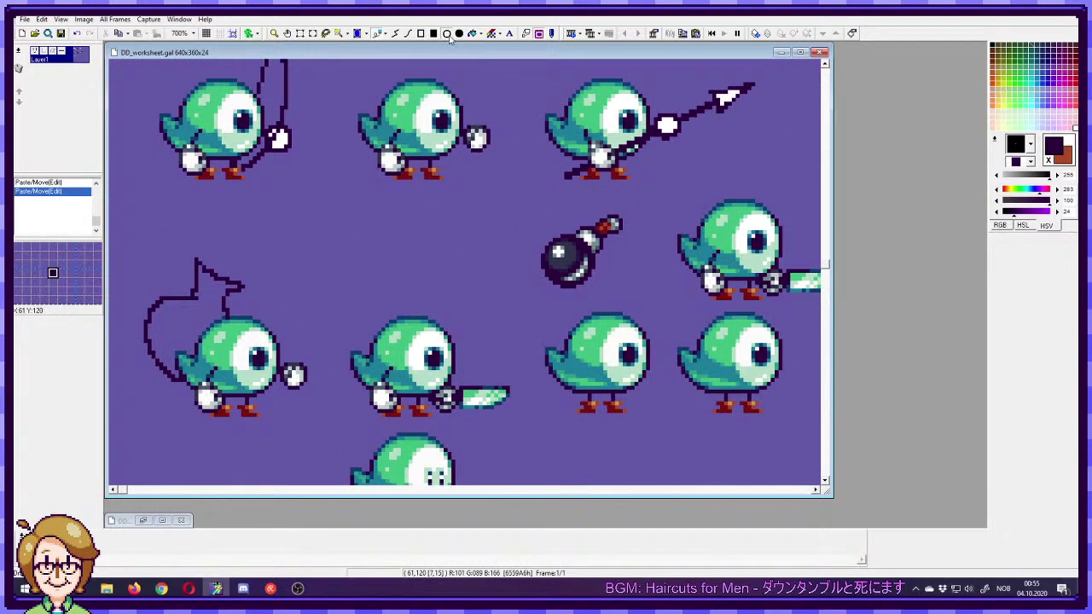
pyautogui.moveTo(370, 199); pyautogui.dragTo(478, 308)
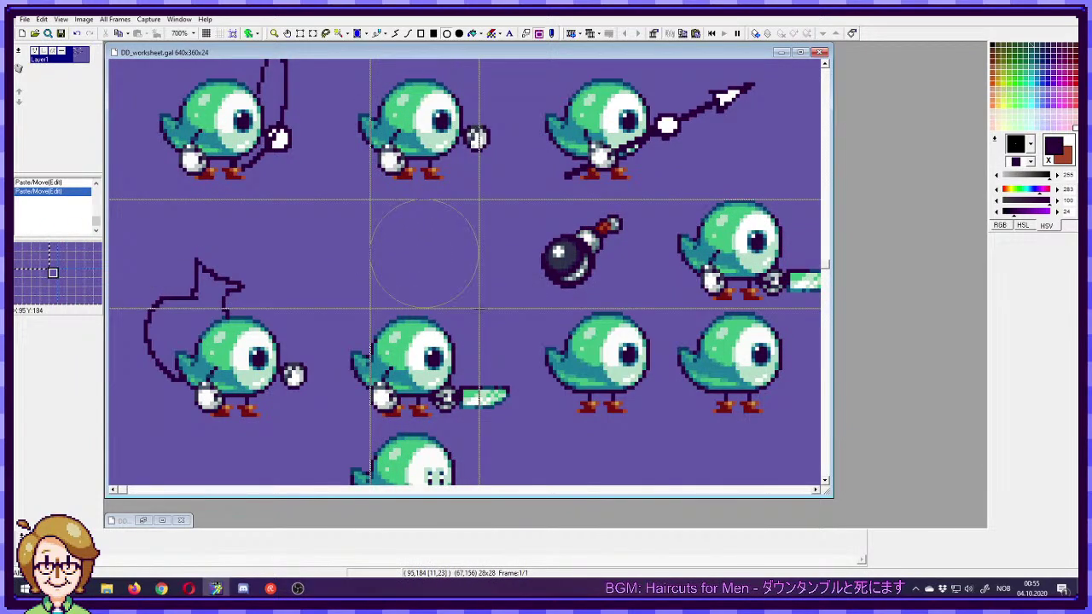
pyautogui.moveTo(478, 308); pyautogui.dragTo(478, 308)
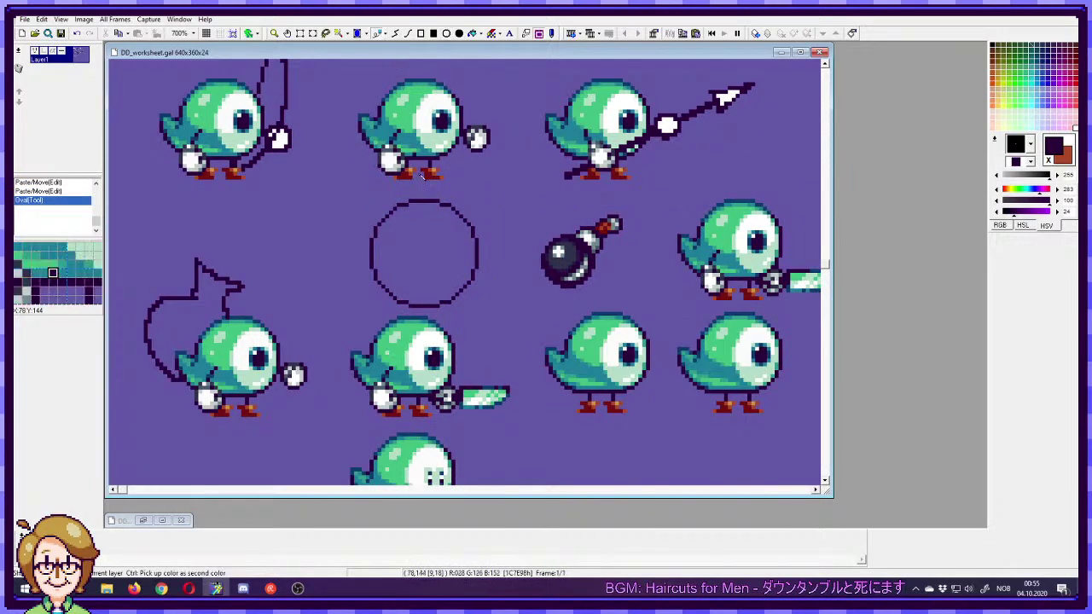
# - Smooth the upper-left arc of the circle outline with dark purple pixels, erasing surplus ones with the background purple
pyautogui.rightClick(406, 195)
pyautogui.click(401, 206)
pyautogui.rightClick(405, 206)
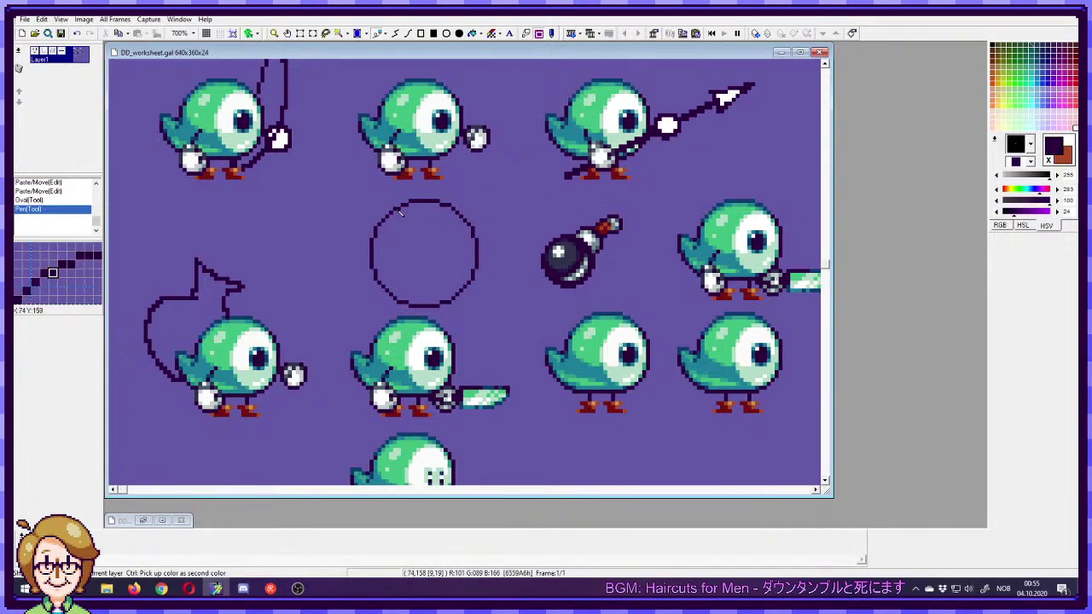
pyautogui.click(398, 210)
pyautogui.rightClick(381, 218)
pyautogui.click(378, 224)
pyautogui.rightClick(381, 223)
pyautogui.click(382, 222)
pyautogui.rightClick(416, 194)
pyautogui.click(411, 201)
pyautogui.keyDown('ctrl'); pyautogui.click(413, 207); pyautogui.keyUp('ctrl')
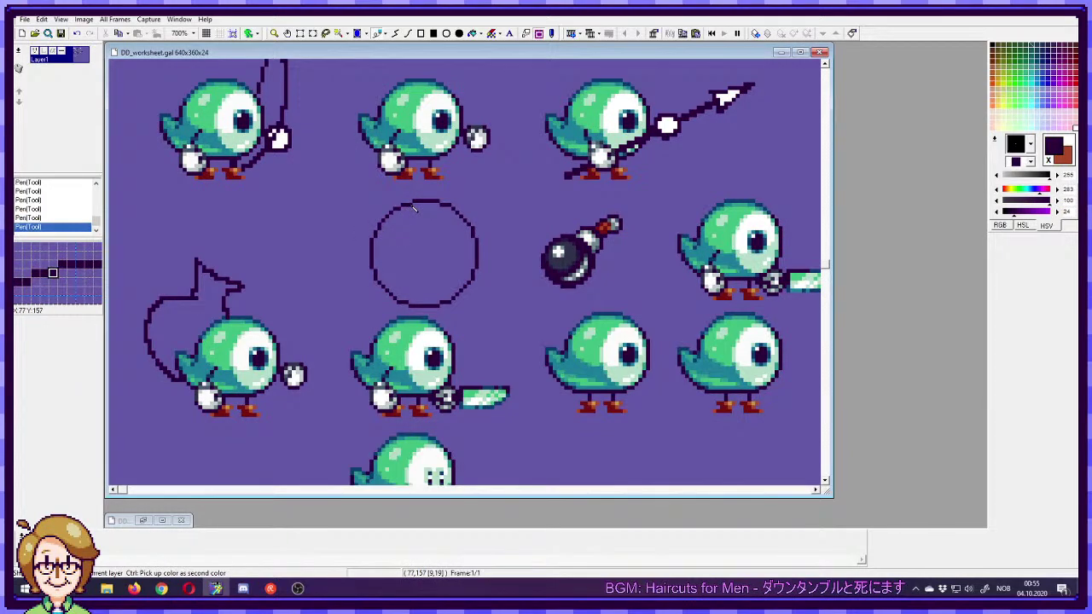
pyautogui.keyDown('ctrl'); pyautogui.click(372, 246); pyautogui.keyUp('ctrl')
pyautogui.keyDown('ctrl'); pyautogui.click(375, 237); pyautogui.keyUp('ctrl')
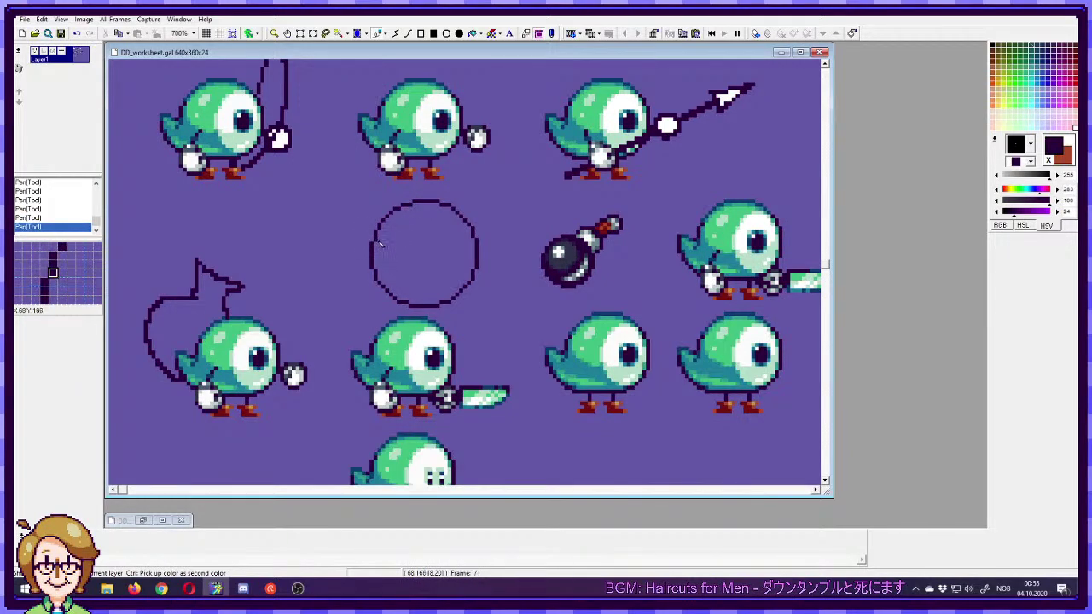
# - Smooth the upper-right and right-hand arcs of the circle outline by redrawing and erasing single pixels
pyautogui.keyDown('ctrl'); pyautogui.click(443, 206); pyautogui.keyUp('ctrl')
pyautogui.keyDown('ctrl'); pyautogui.click(447, 204); pyautogui.keyUp('ctrl')
pyautogui.keyDown('ctrl'); pyautogui.click(452, 208); pyautogui.keyUp('ctrl')
pyautogui.keyDown('ctrl'); pyautogui.click(451, 211); pyautogui.keyUp('ctrl')
pyautogui.keyDown('ctrl'); pyautogui.click(492, 227); pyautogui.keyUp('ctrl')
pyautogui.keyDown('ctrl'); pyautogui.click(471, 235); pyautogui.keyUp('ctrl')
pyautogui.keyDown('ctrl'); pyautogui.click(487, 245); pyautogui.keyUp('ctrl')
pyautogui.keyDown('ctrl'); pyautogui.click(477, 245); pyautogui.keyUp('ctrl')
pyautogui.keyDown('ctrl'); pyautogui.click(484, 273); pyautogui.keyUp('ctrl')
pyautogui.keyDown('ctrl'); pyautogui.click(476, 270); pyautogui.keyUp('ctrl')
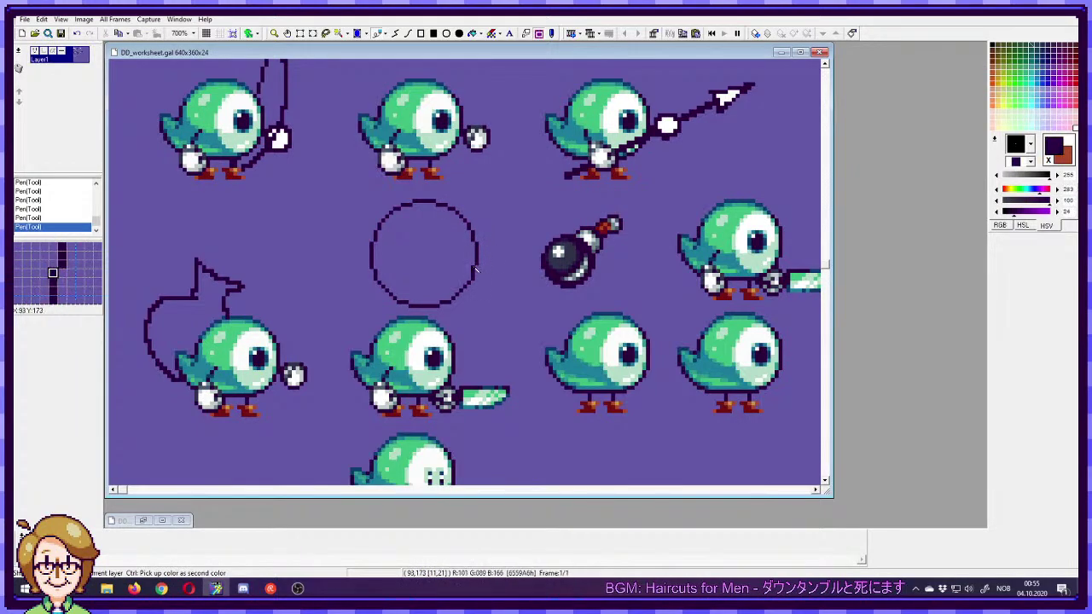
pyautogui.keyDown('ctrl'); pyautogui.click(480, 279); pyautogui.keyUp('ctrl')
pyautogui.keyDown('ctrl'); pyautogui.click(473, 281); pyautogui.keyUp('ctrl')
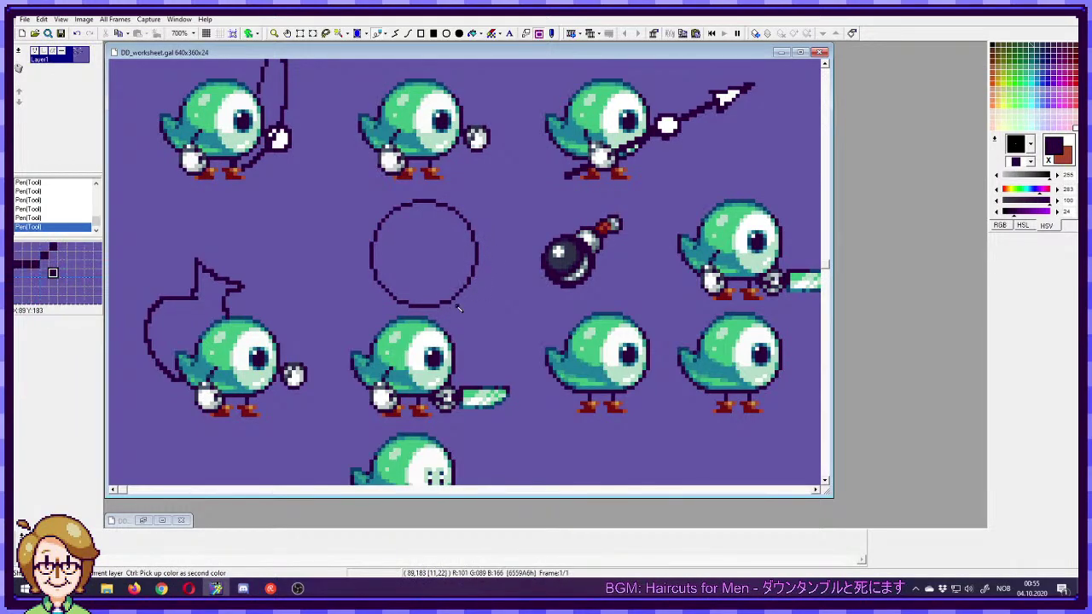
# - Refine the lower-right arc of the circle outline pixel by pixel in dark purple and background purple
pyautogui.keyDown('ctrl'); pyautogui.click(458, 309); pyautogui.keyUp('ctrl')
pyautogui.rightClick(453, 300)
pyautogui.click(448, 300)
pyautogui.rightClick(446, 306)
pyautogui.click(439, 307)
pyautogui.rightClick(443, 304)
pyautogui.click(439, 303)
# - Refine the bottom and lower-left arc of the circle outline to match the rest of the curve
pyautogui.keyDown('ctrl'); pyautogui.click(408, 310); pyautogui.keyUp('ctrl')
pyautogui.keyDown('ctrl'); pyautogui.click(413, 307); pyautogui.keyUp('ctrl')
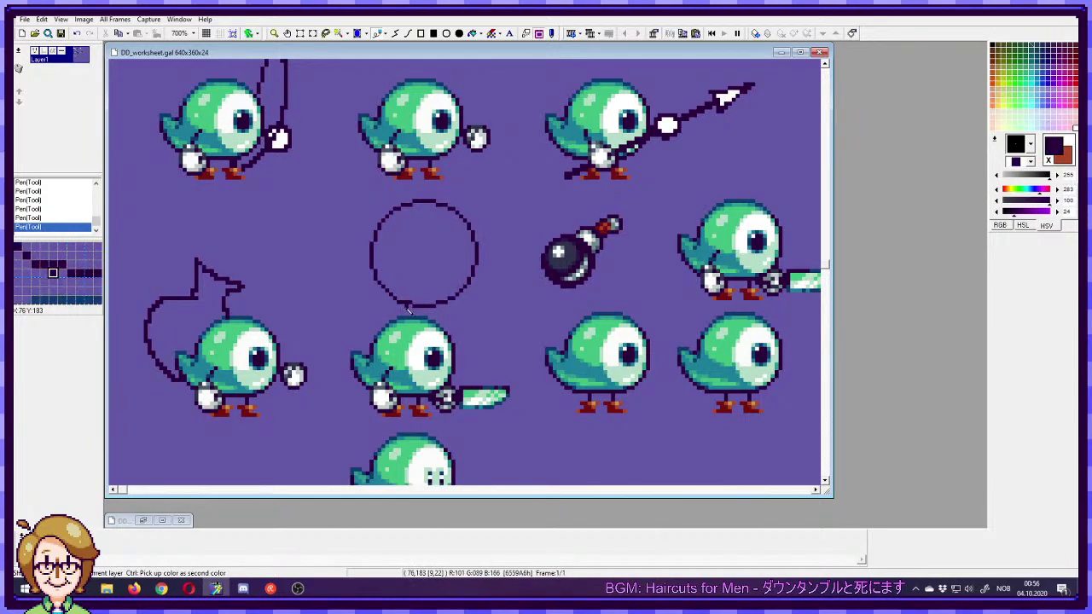
pyautogui.keyDown('ctrl'); pyautogui.click(406, 305); pyautogui.keyUp('ctrl')
pyautogui.keyDown('ctrl'); pyautogui.click(404, 302); pyautogui.keyUp('ctrl')
pyautogui.keyDown('ctrl'); pyautogui.click(380, 286); pyautogui.keyUp('ctrl')
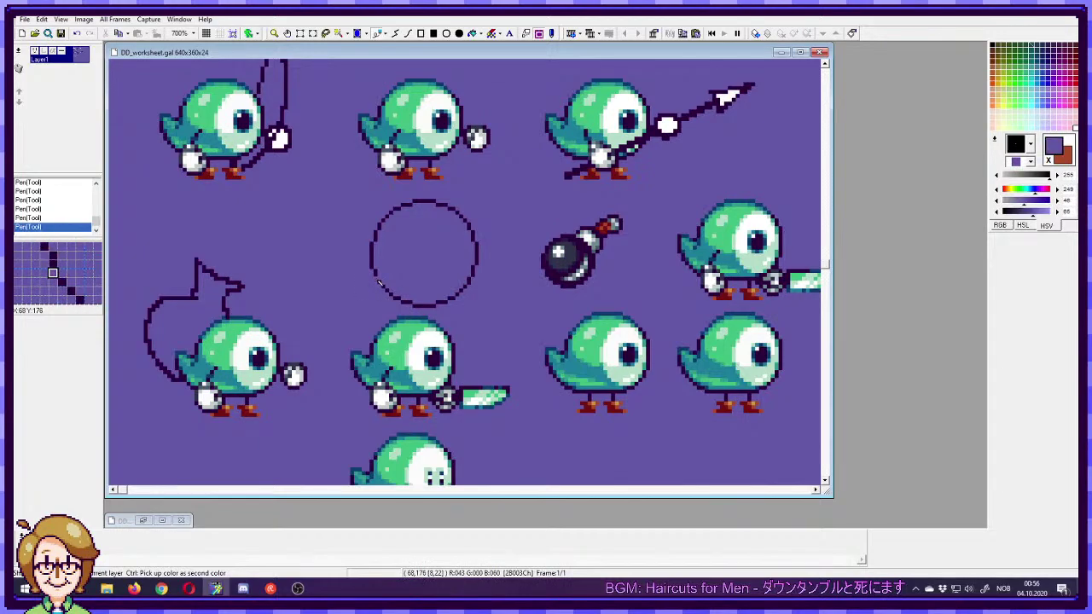
pyautogui.keyDown('ctrl'); pyautogui.click(372, 272); pyautogui.keyUp('ctrl')
pyautogui.keyDown('ctrl'); pyautogui.click(376, 272); pyautogui.keyUp('ctrl')
pyautogui.keyDown('ctrl'); pyautogui.click(378, 270); pyautogui.keyUp('ctrl')
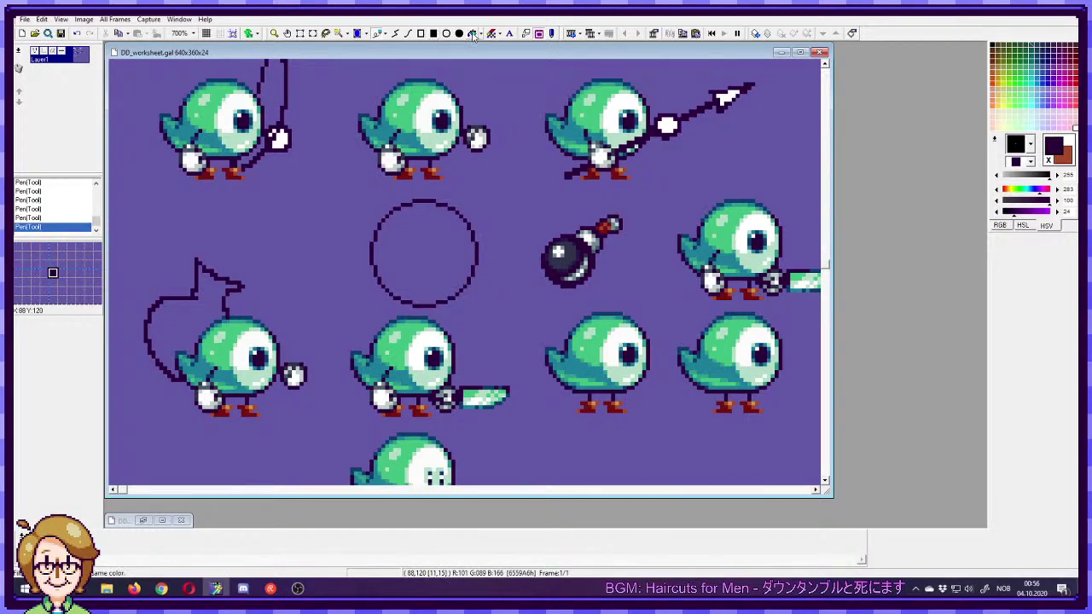
# - Flood fill the large circle with the dark purple of its outline
pyautogui.click(458, 234)
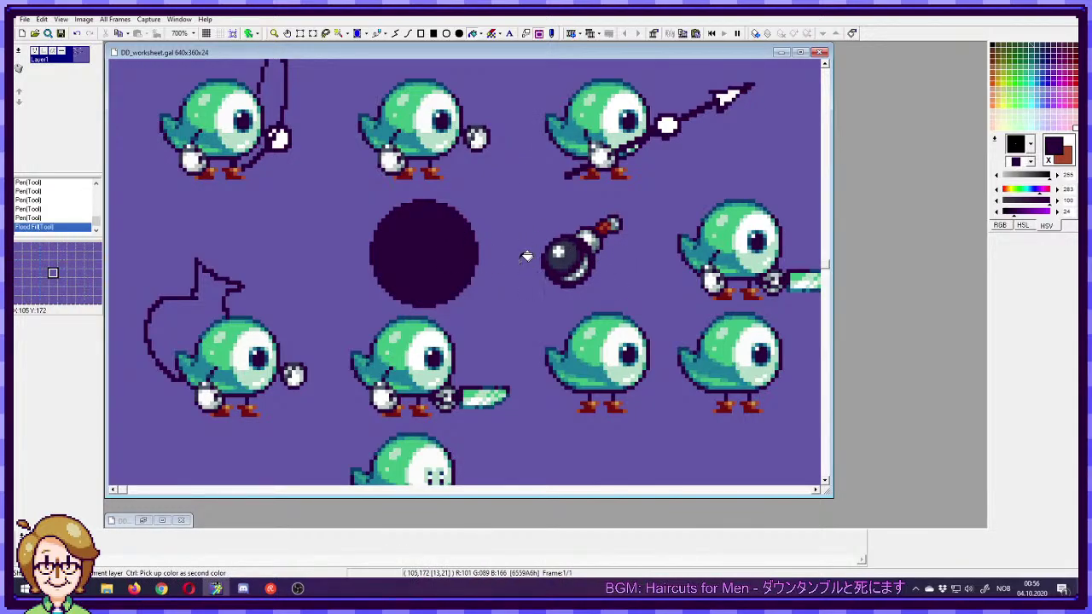
pyautogui.hotkey('ctrl', 'z')
pyautogui.click(442, 245)
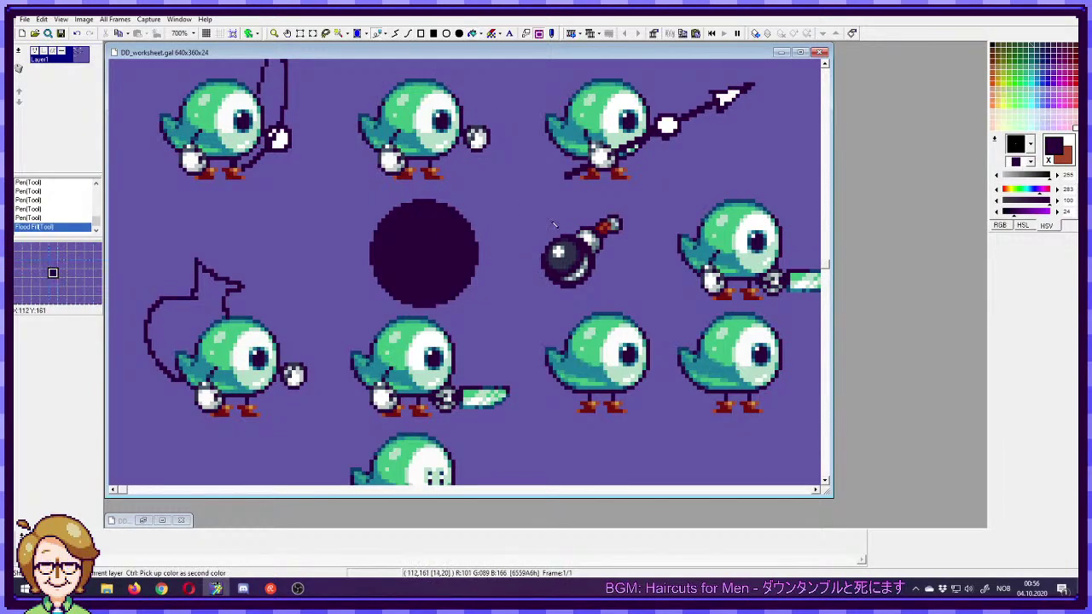
pyautogui.hotkey('ctrl', 'g')
pyautogui.hotkey('ctrl', 'g')
pyautogui.moveTo(369, 198); pyautogui.dragTo(490, 312)
pyautogui.rightClick(515, 315)
# - Paint a small white highlight in the circle's upper-left area and soften its corners with the bomb's blue-grey
pyautogui.keyDown('ctrl'); pyautogui.click(558, 253); pyautogui.keyUp('ctrl')
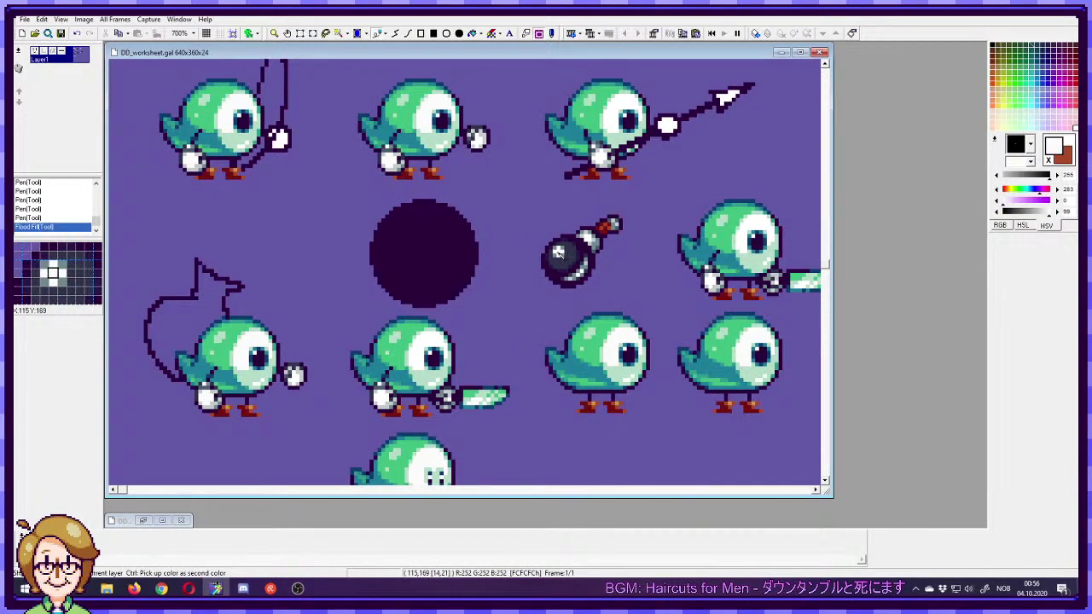
pyautogui.rightClick(405, 224)
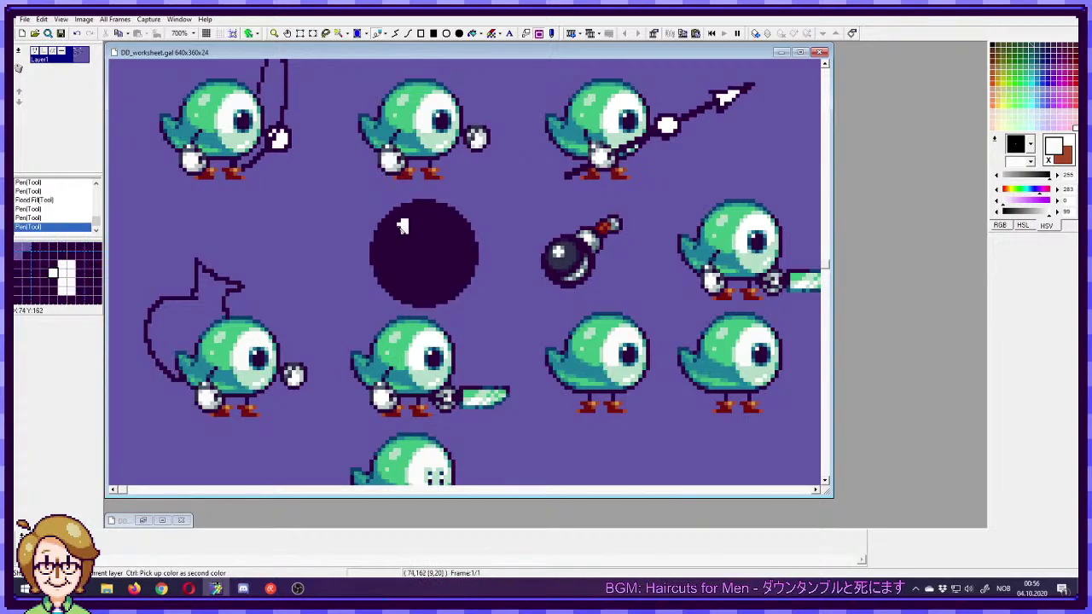
pyautogui.rightClick(406, 226)
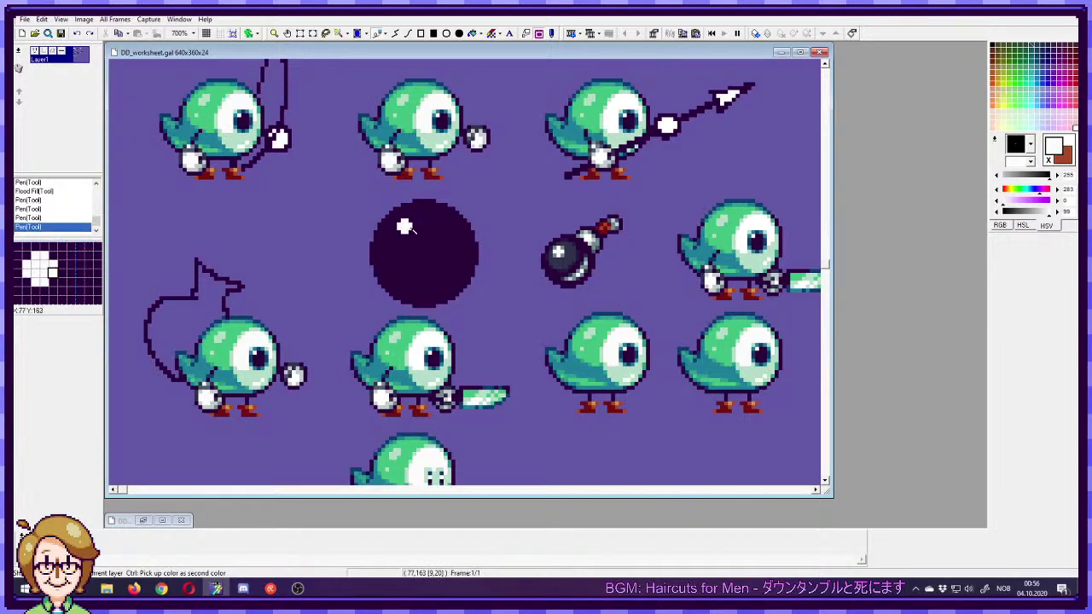
pyautogui.keyDown('ctrl'); pyautogui.click(518, 246); pyautogui.keyUp('ctrl')
pyautogui.click(410, 221)
pyautogui.click(399, 221)
pyautogui.hotkey('ctrl', 'z')
pyautogui.click(399, 232)
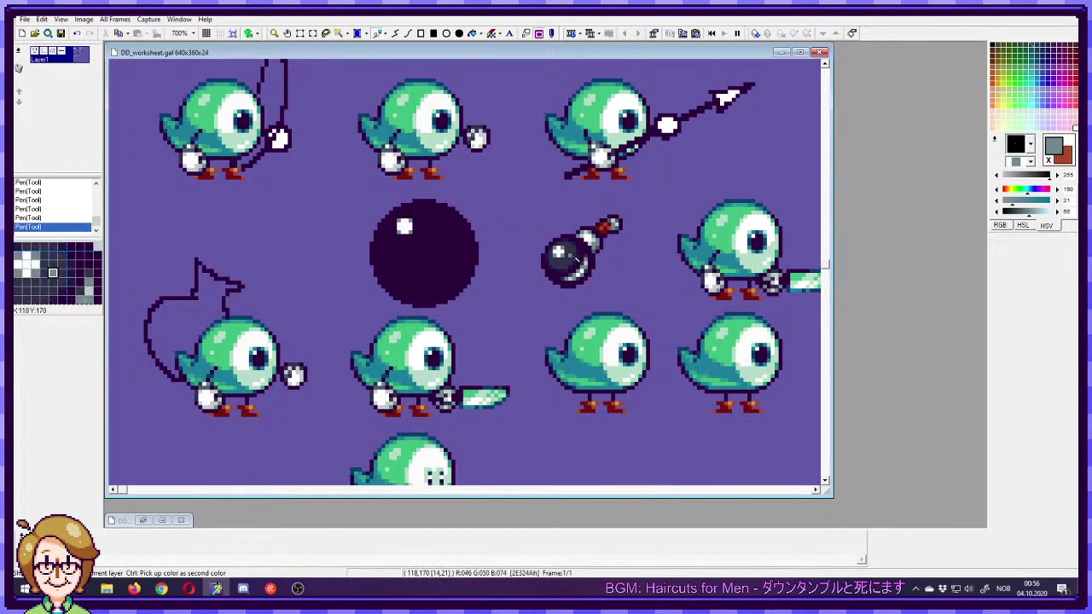
pyautogui.rightClick(558, 252)
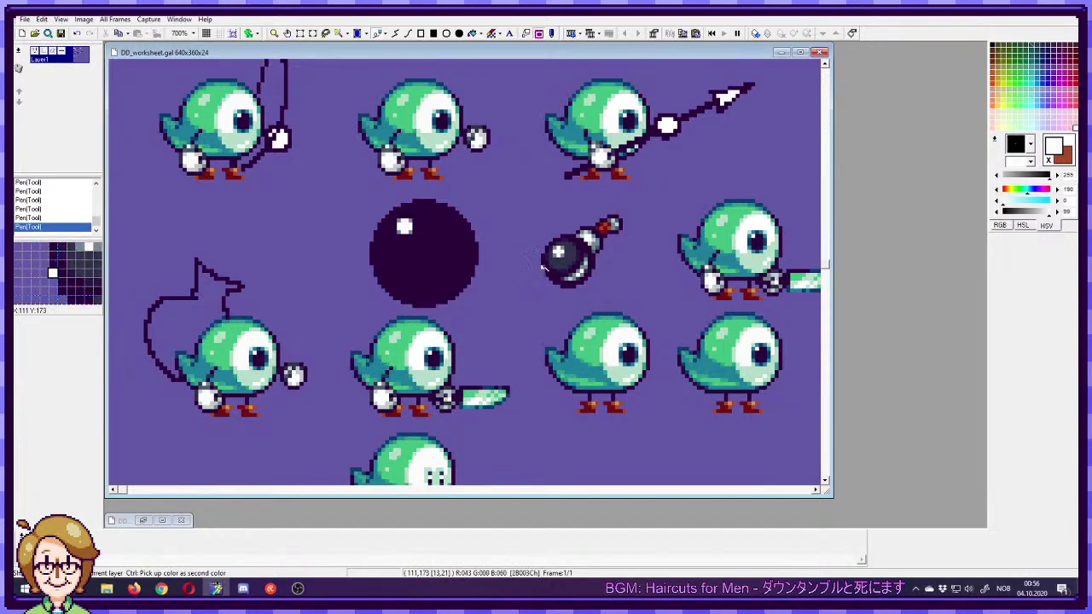
# - Duplicate the small bomb's cap and fuse beside the large circle and erase the surplus copied pixels with background purple
pyautogui.moveTo(642, 203); pyautogui.dragTo(509, 198)
pyautogui.hotkey('ctrl', 'c')
pyautogui.hotkey('ctrl', 'v')
pyautogui.click(510, 228)
pyautogui.rightClick(493, 219)
pyautogui.click(489, 215)
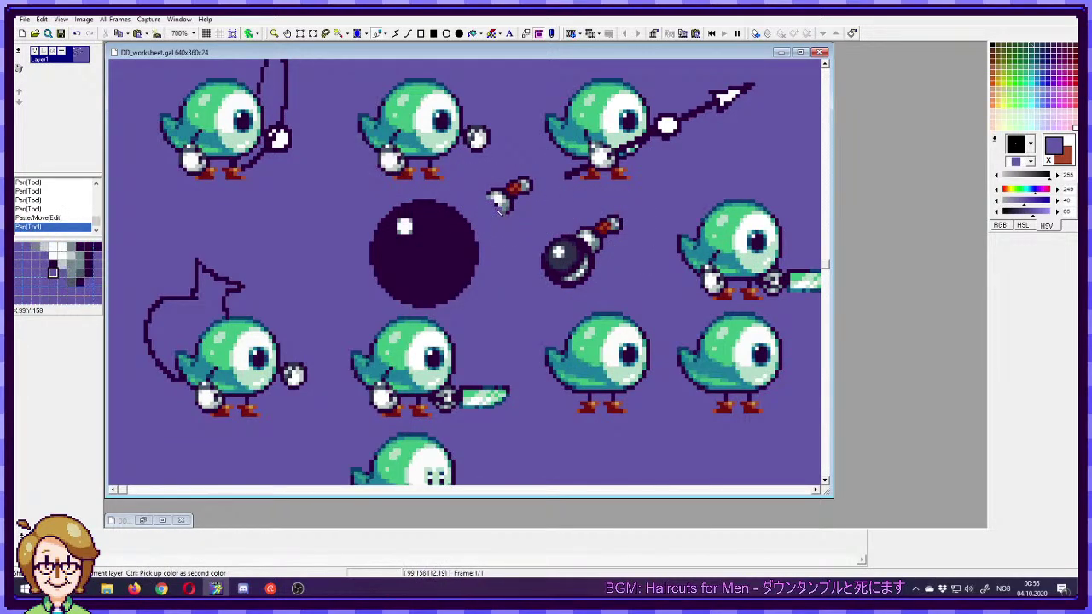
pyautogui.moveTo(474, 219)
pyautogui.mouseDown()
pyautogui.moveTo(544, 168)
pyautogui.moveTo(480, 210)
pyautogui.moveTo(528, 206)
pyautogui.moveTo(475, 234)
pyautogui.mouseUp()
# - Test the copied cap and fuse on the circle's edge, move them clear, and erase stray pixels around the cap
pyautogui.rightClick(529, 206)
pyautogui.moveTo(538, 192); pyautogui.dragTo(496, 191)
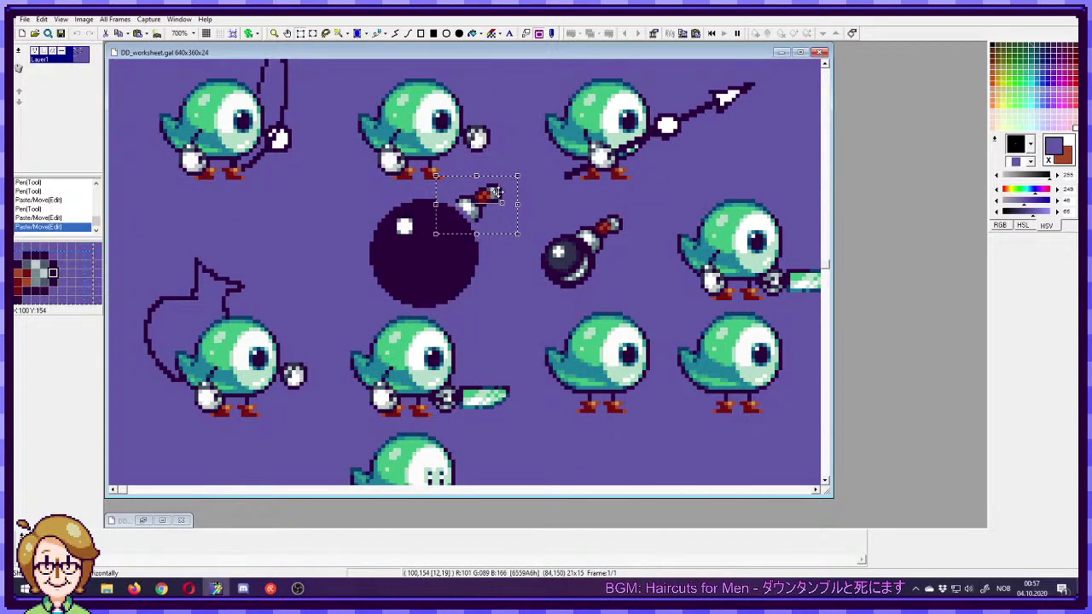
pyautogui.moveTo(497, 192)
pyautogui.mouseDown()
pyautogui.moveTo(516, 192)
pyautogui.moveTo(546, 244)
pyautogui.mouseUp()
pyautogui.rightClick(502, 235)
pyautogui.click(496, 218)
pyautogui.click(482, 213)
pyautogui.moveTo(533, 205); pyautogui.dragTo(510, 212)
pyautogui.hotkey('ctrl', 'z')
# - Place the copied cap and fuse on the large circle's upper-right edge and pick up the cap's blue-grey colour
pyautogui.moveTo(536, 172); pyautogui.dragTo(471, 223)
pyautogui.moveTo(499, 206); pyautogui.dragTo(479, 238)
pyautogui.rightClick(556, 188)
pyautogui.moveTo(547, 197); pyautogui.dragTo(485, 196)
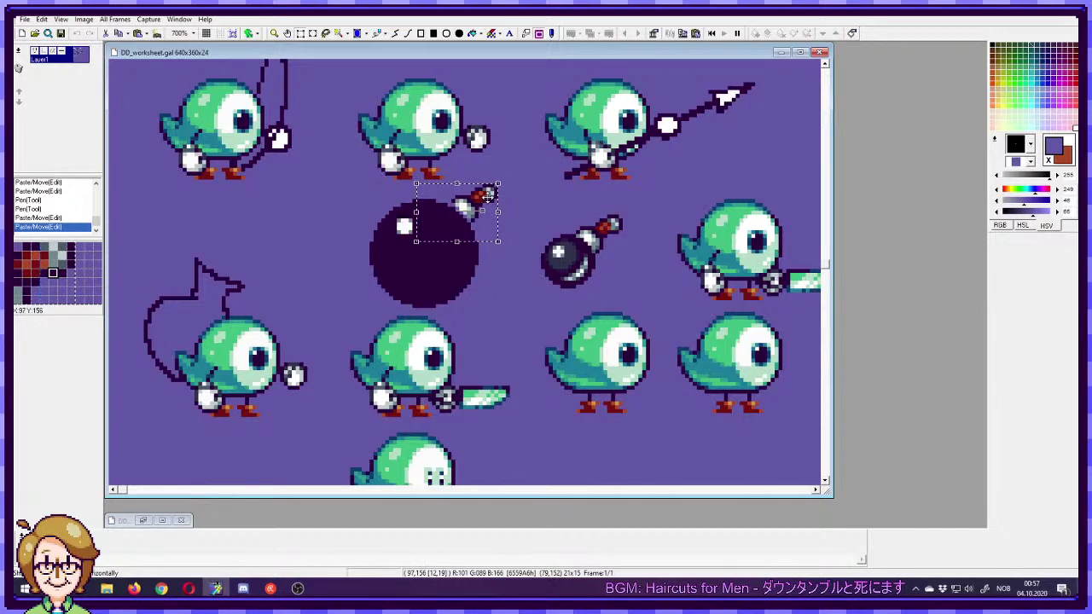
pyautogui.moveTo(486, 196)
pyautogui.mouseDown()
pyautogui.moveTo(607, 206)
pyautogui.moveTo(487, 197)
pyautogui.mouseUp()
pyautogui.moveTo(486, 196); pyautogui.dragTo(491, 200)
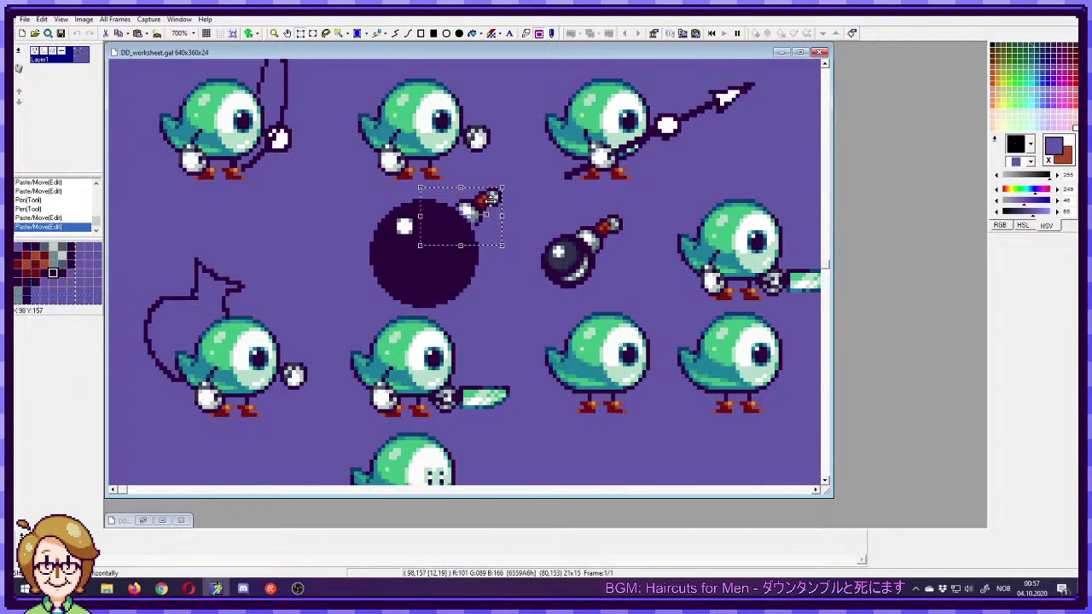
pyautogui.moveTo(491, 198); pyautogui.dragTo(487, 194)
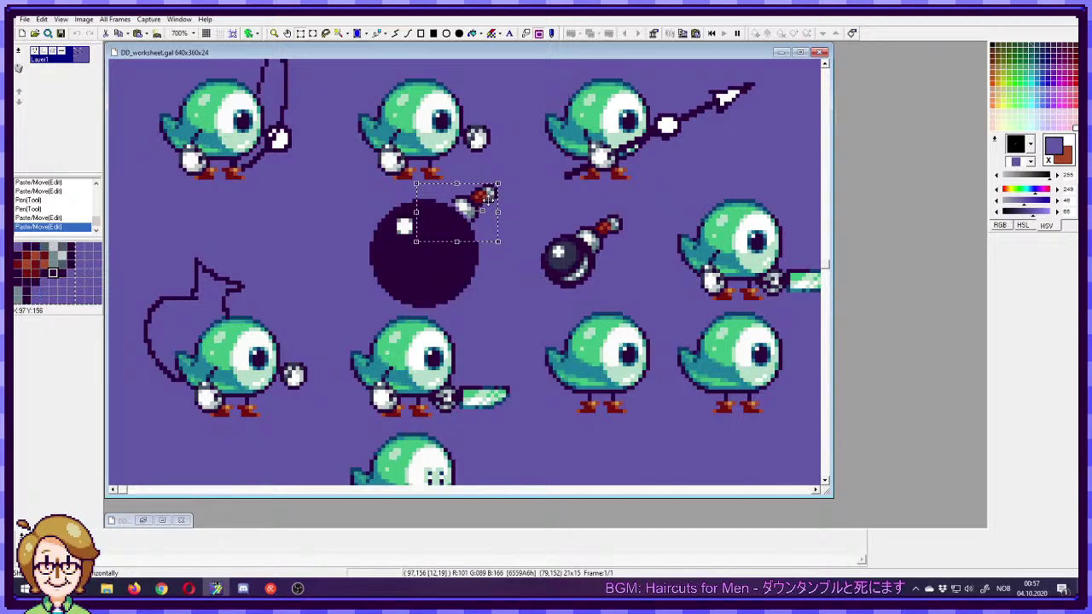
pyautogui.moveTo(485, 197); pyautogui.dragTo(482, 197)
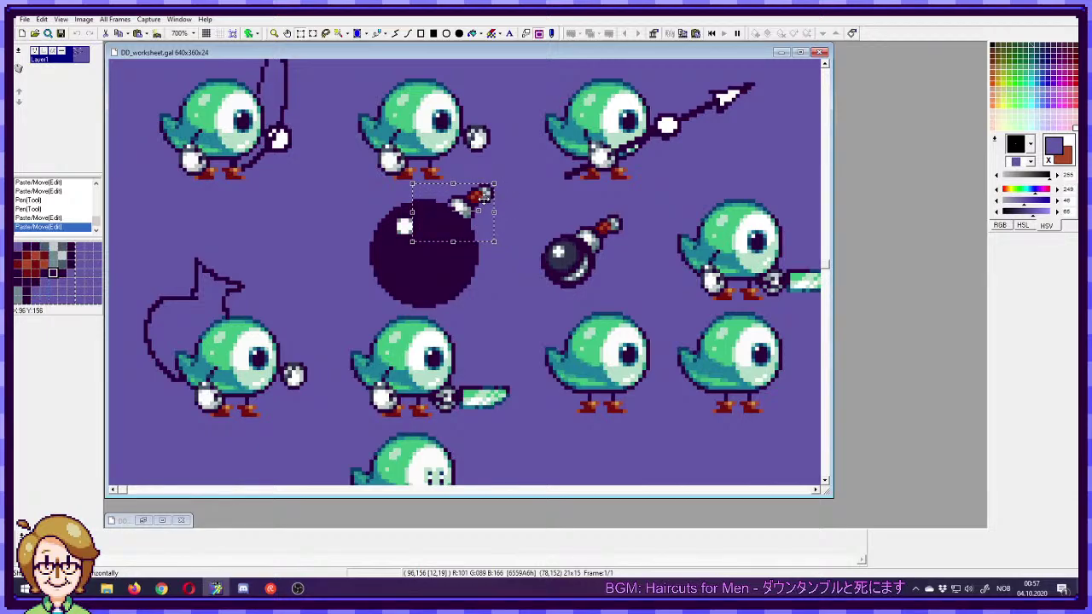
pyautogui.press('i')
pyautogui.click(452, 207)
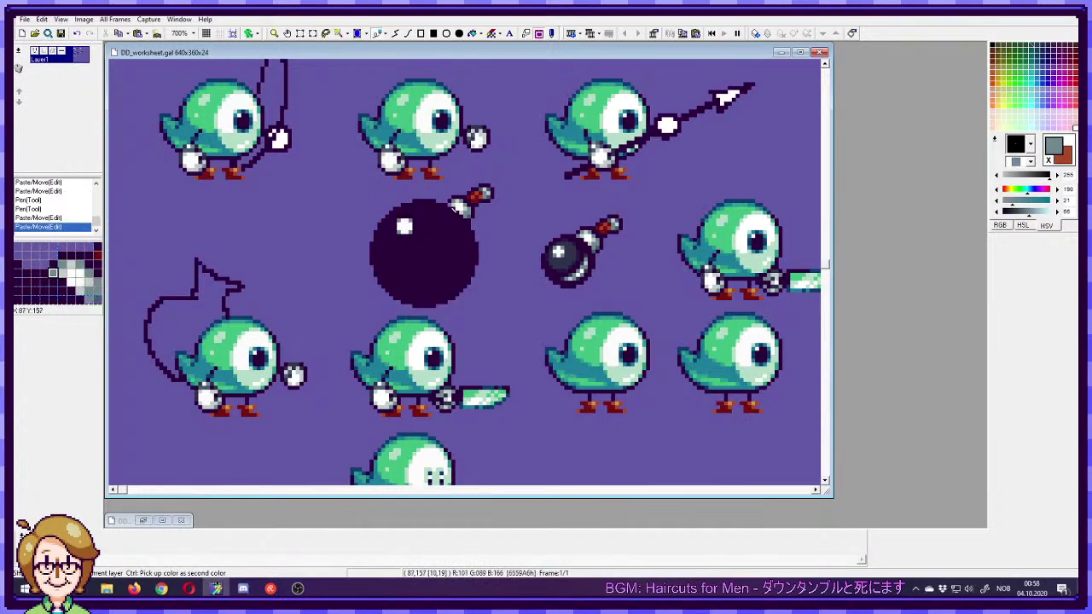
# - Touch up the attached cap's edge in blue-grey, and undo back to before the copied cap and fuse were placed on the circle
pyautogui.click(456, 209)
pyautogui.click(465, 213)
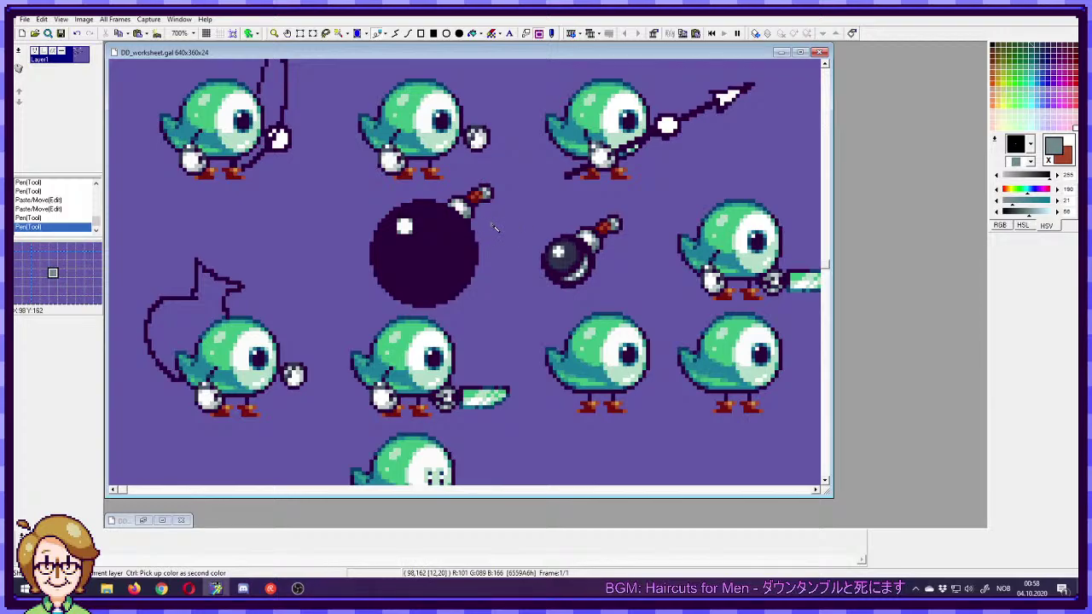
pyautogui.hotkey('ctrl', 'z')
pyautogui.hotkey('ctrl', 'z')
pyautogui.hotkey('ctrl', 'z')
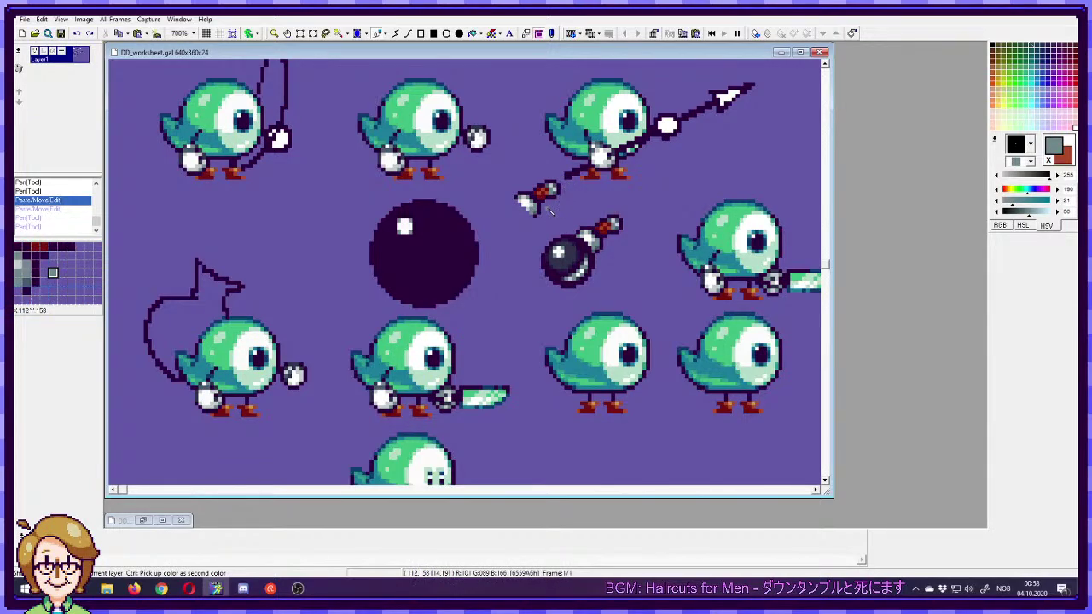
# - Rework the copied cap's lower end with dark purple, light grey and white pixels picked from the sprite
pyautogui.press('s')
pyautogui.moveTo(554, 204)
pyautogui.mouseDown()
pyautogui.moveTo(522, 226)
pyautogui.moveTo(536, 209)
pyautogui.mouseUp()
pyautogui.click(569, 214)
pyautogui.press('p')
pyautogui.rightClick(542, 212)
pyautogui.click(540, 207)
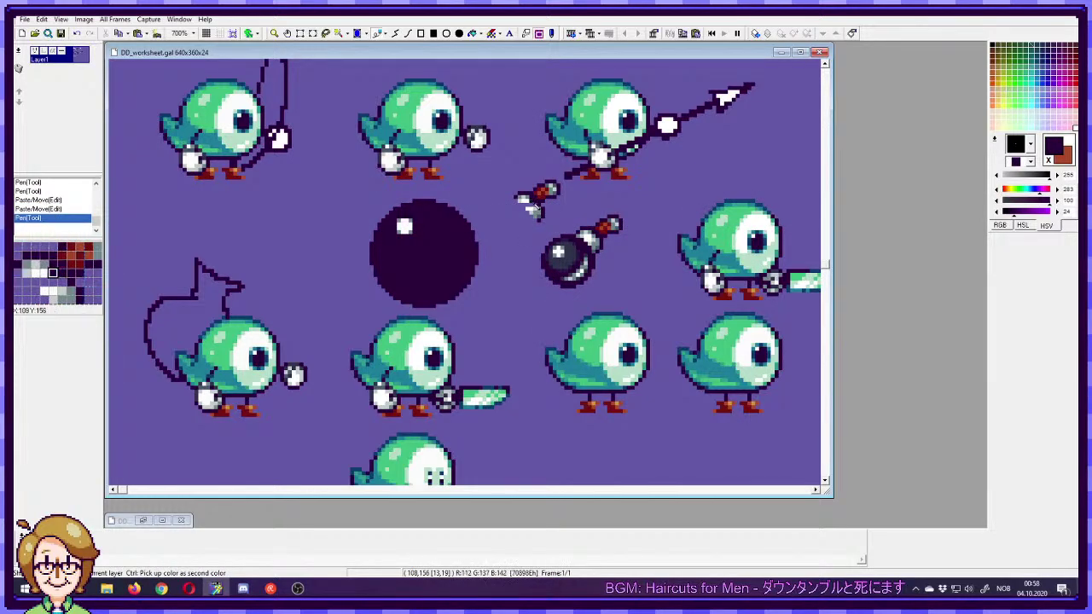
pyautogui.rightClick(535, 216)
pyautogui.click(535, 211)
pyautogui.rightClick(529, 212)
pyautogui.click(532, 211)
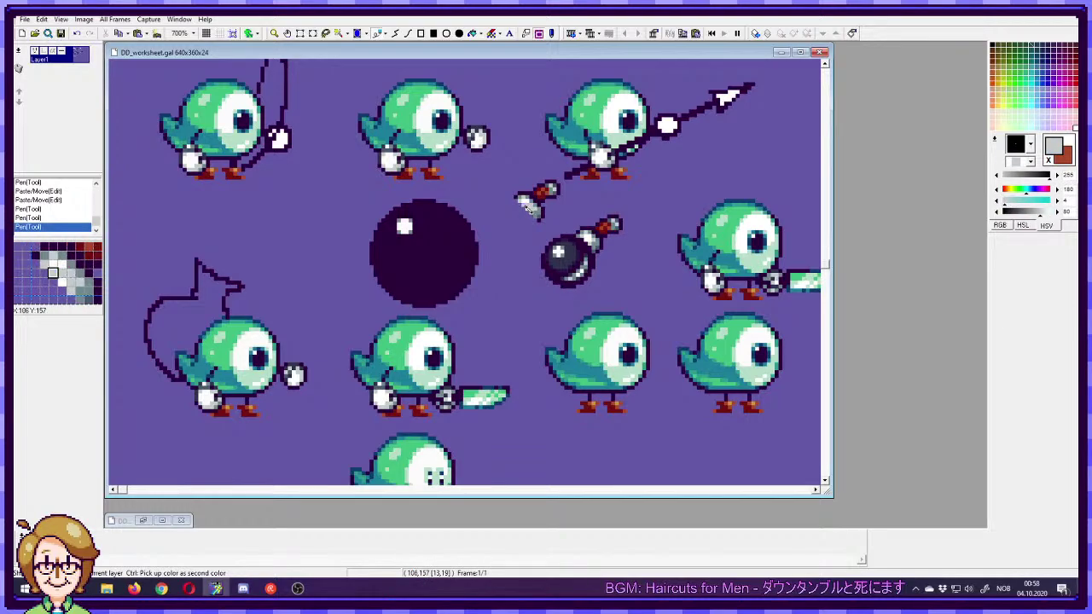
pyautogui.rightClick(536, 211)
pyautogui.rightClick(528, 202)
pyautogui.click(524, 203)
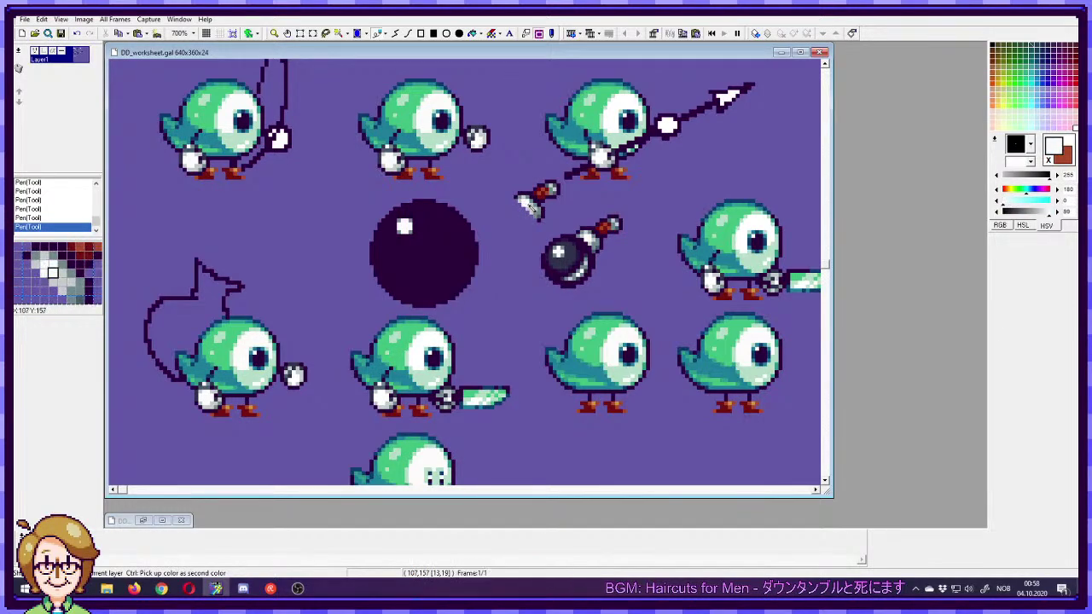
# - Place the reworked cap and fuse on the large circle's upper-right edge and touch up the cap in blue-grey
pyautogui.moveTo(505, 225)
pyautogui.mouseDown()
pyautogui.moveTo(569, 178)
pyautogui.moveTo(476, 211)
pyautogui.mouseUp()
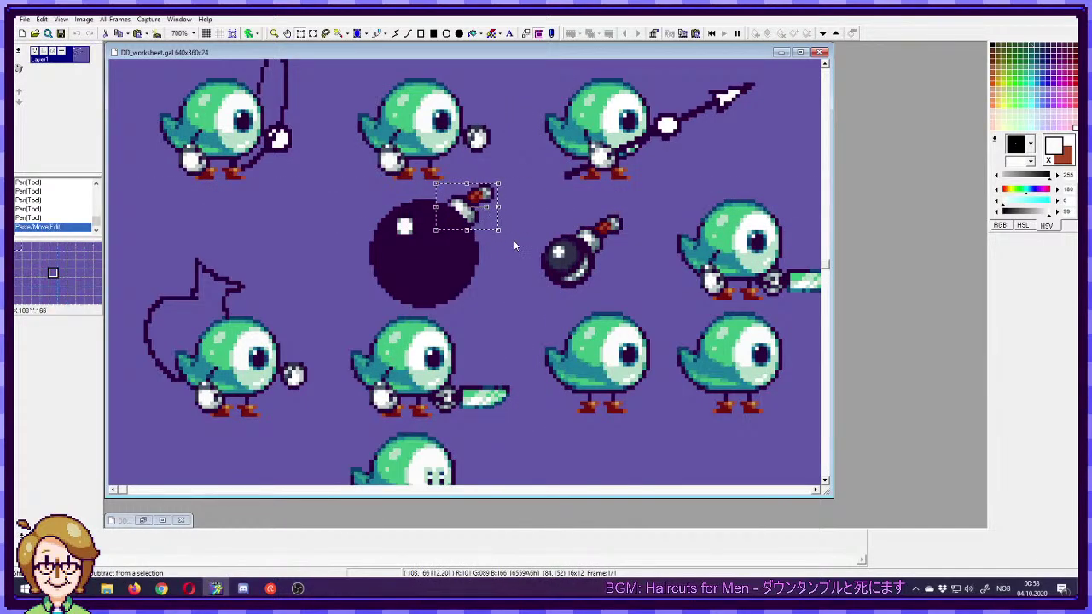
pyautogui.click(434, 198)
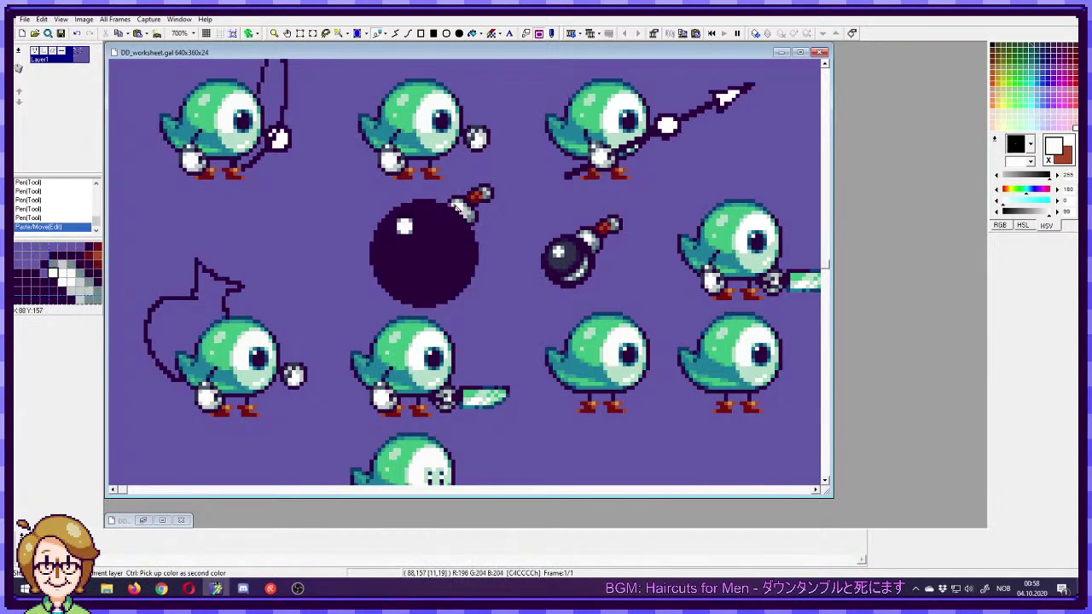
pyautogui.rightClick(466, 214)
pyautogui.click(461, 211)
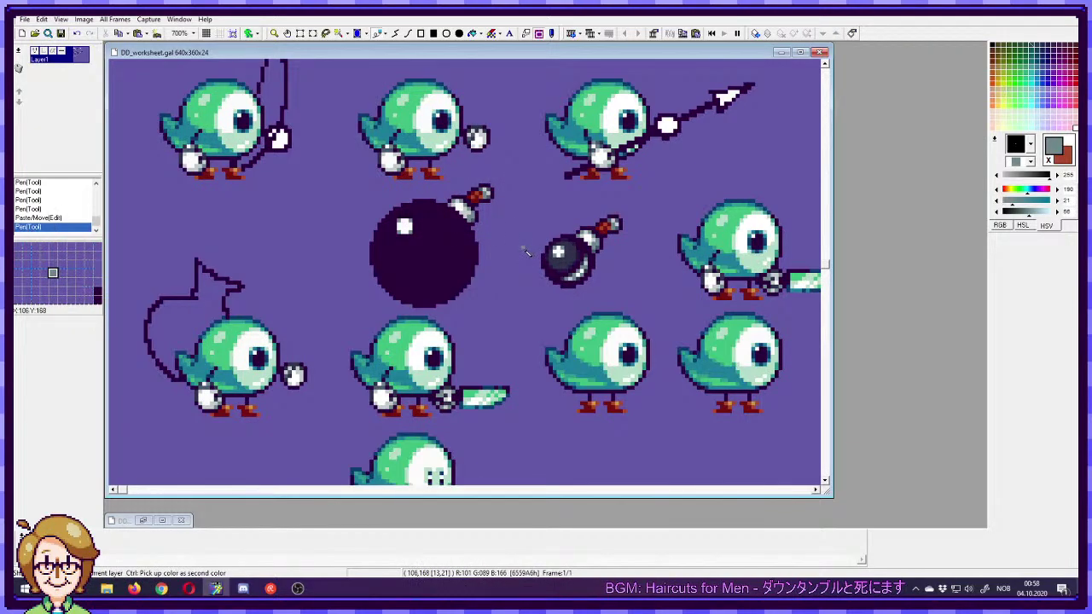
pyautogui.press('s')
pyautogui.moveTo(509, 174); pyautogui.dragTo(469, 203)
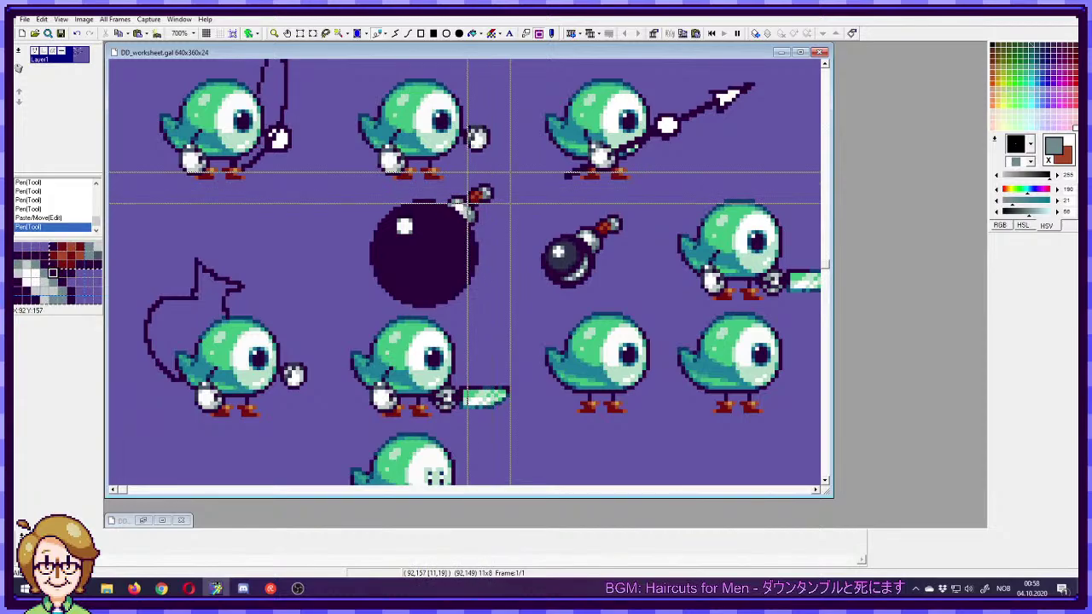
pyautogui.click(529, 198)
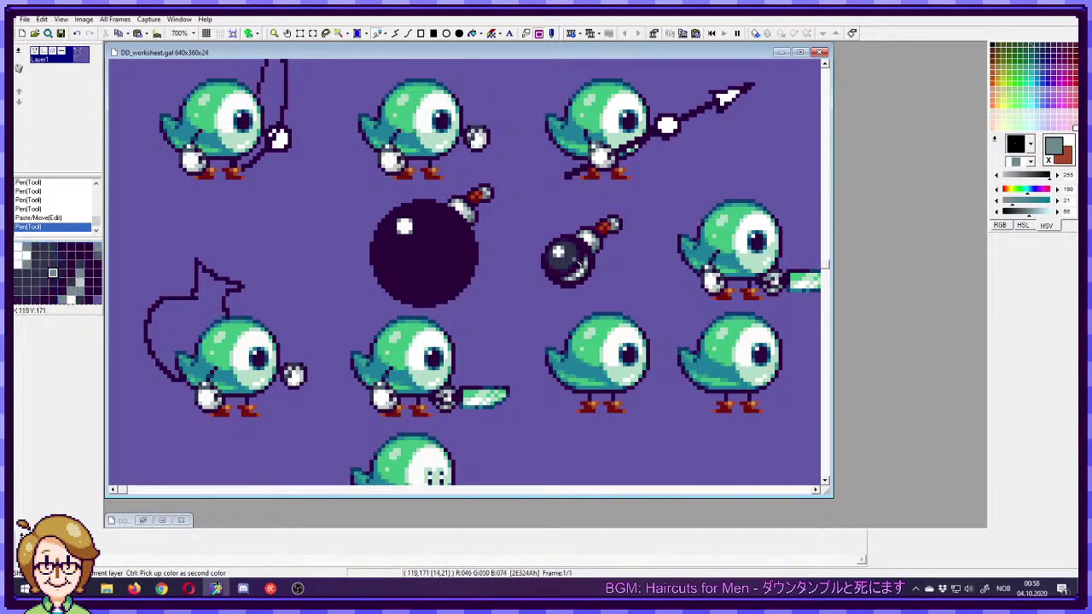
# - Undo the cap and fuse placement and delete the copied cap and fuse from the sheet
pyautogui.hotkey('ctrl', 'z')
pyautogui.hotkey('ctrl', 'z')
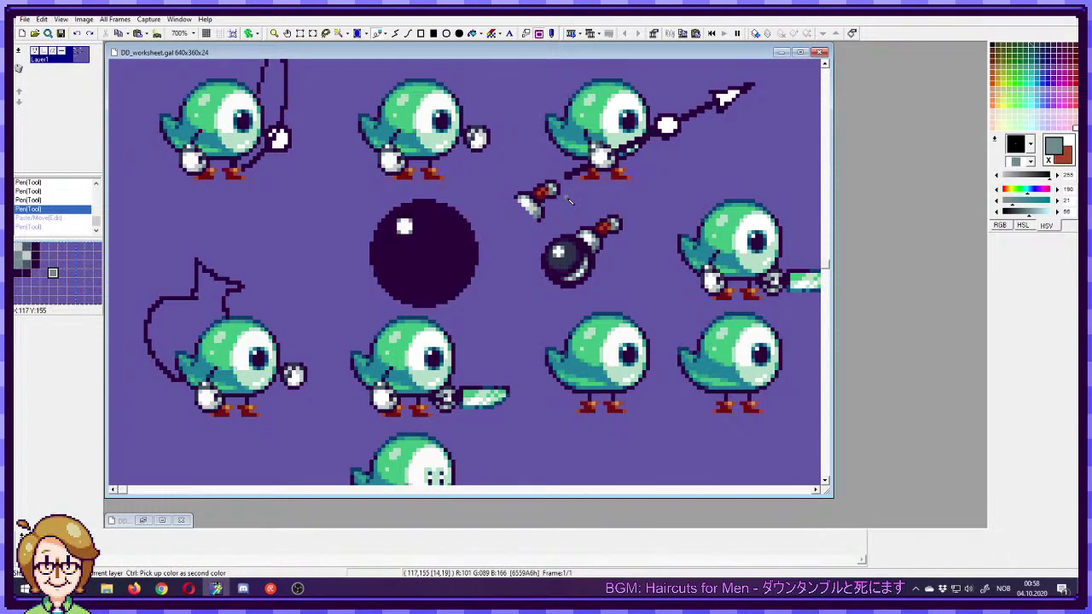
pyautogui.hotkey('ctrl', 'z')
pyautogui.press('s')
pyautogui.moveTo(564, 180); pyautogui.dragTo(505, 220)
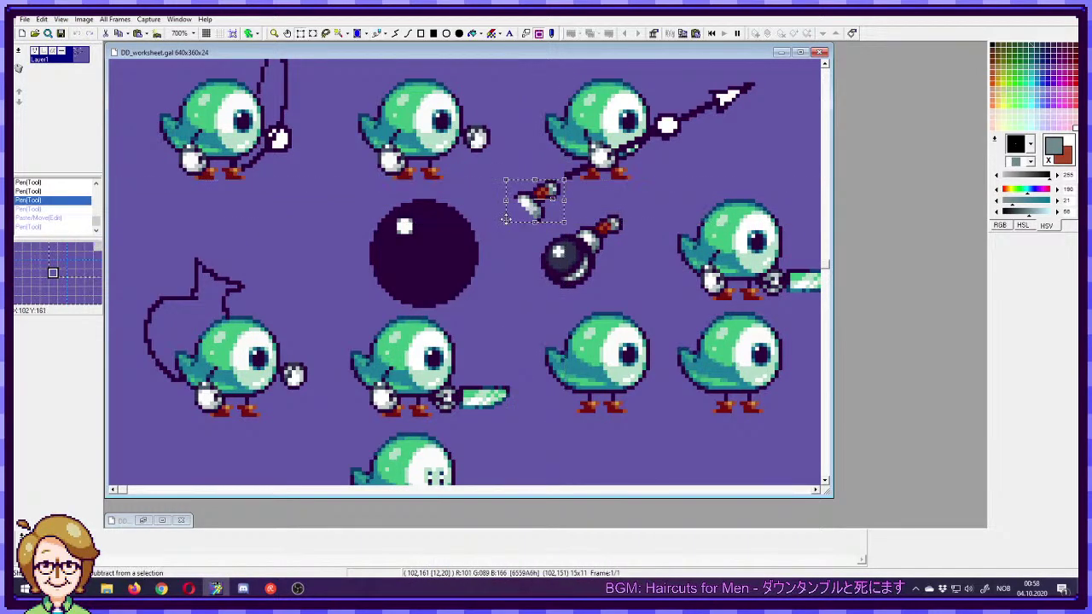
pyautogui.press('Delete')
pyautogui.press('d')
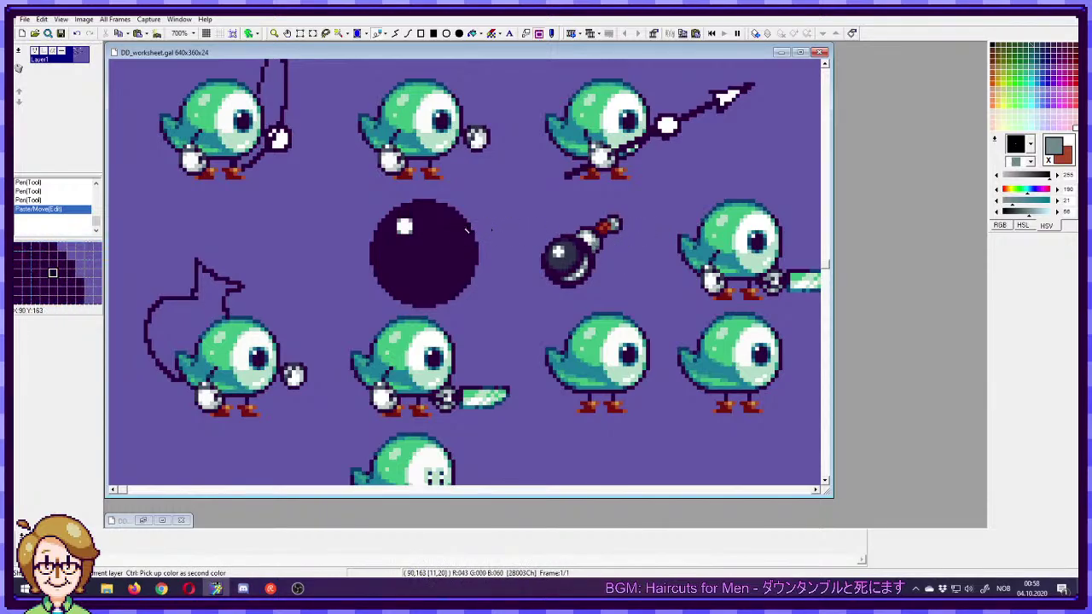
# - Draw a small rounded cap outline on the large circle's upper-right edge in the circle's dark purple
pyautogui.keyDown('ctrl'); pyautogui.click(466, 230); pyautogui.keyUp('ctrl')
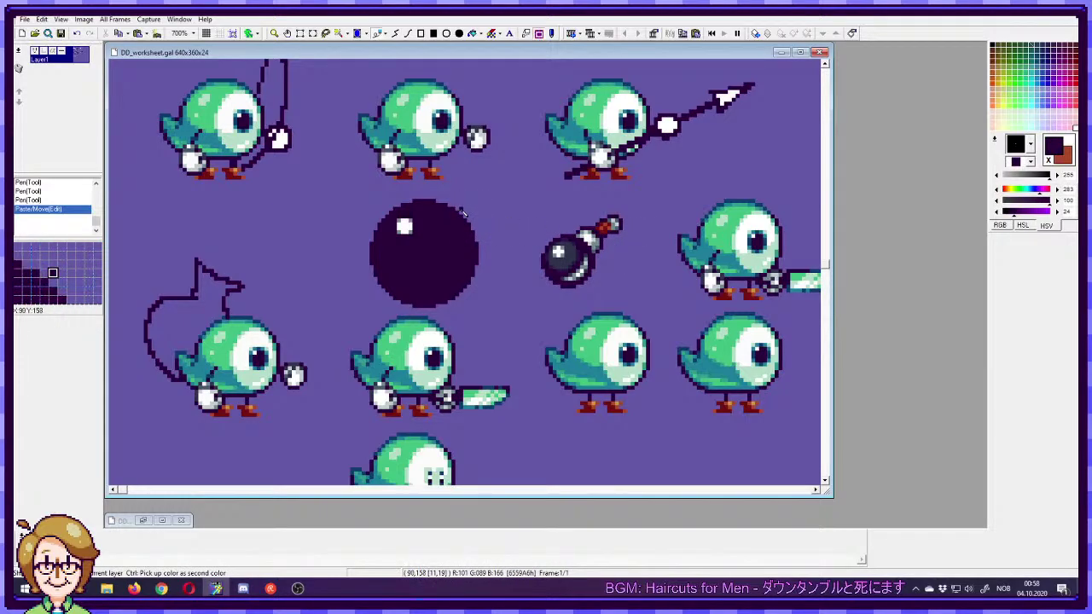
pyautogui.click(460, 209)
pyautogui.hotkey('ctrl', 'z')
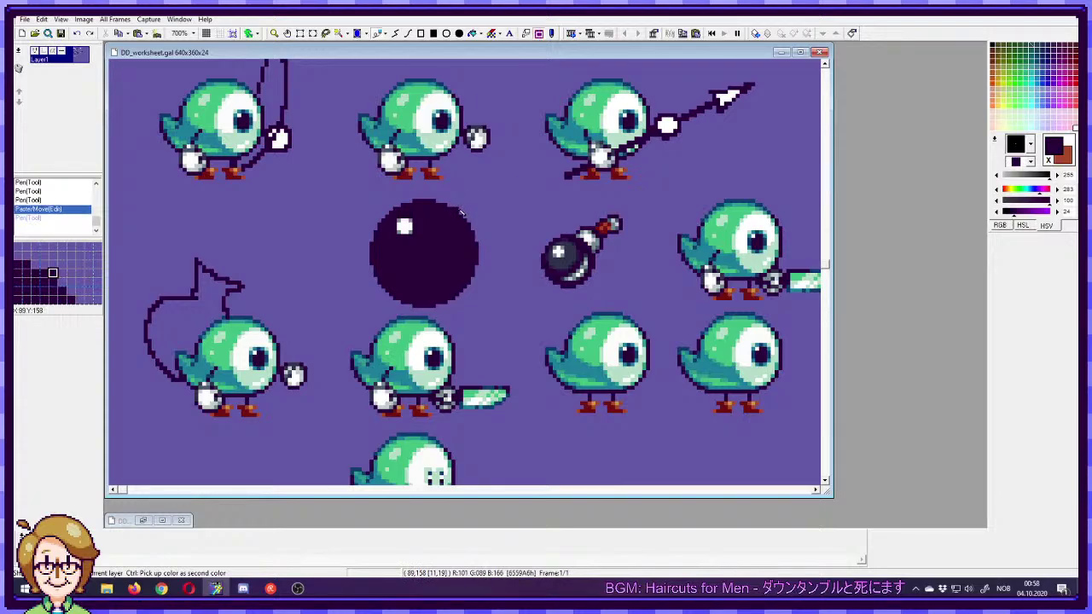
pyautogui.click(458, 206)
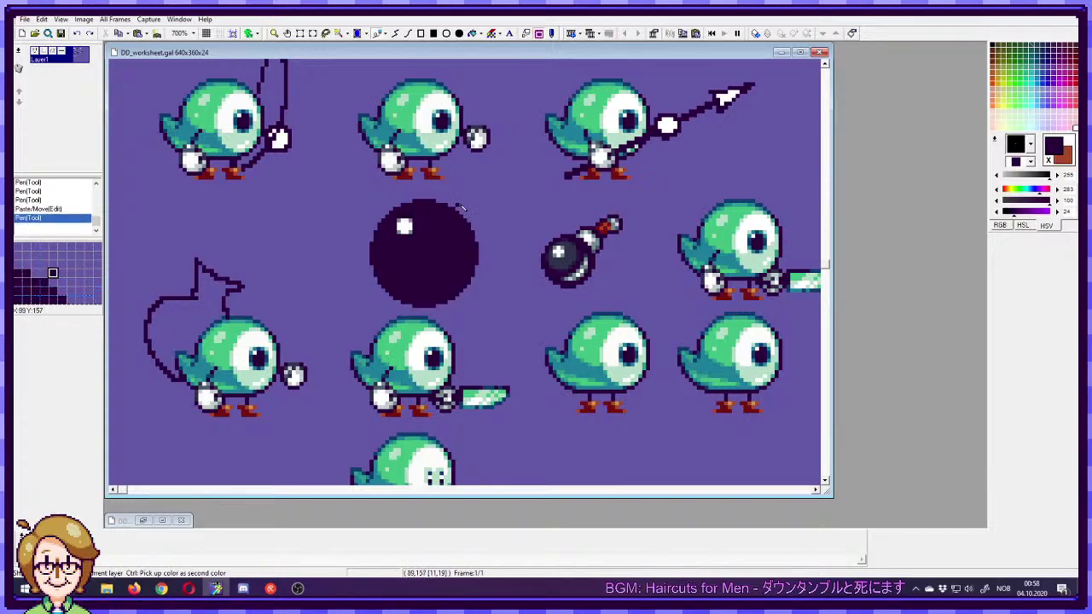
pyautogui.hotkey('ctrl', 'z')
pyautogui.click(457, 206)
pyautogui.click(461, 201)
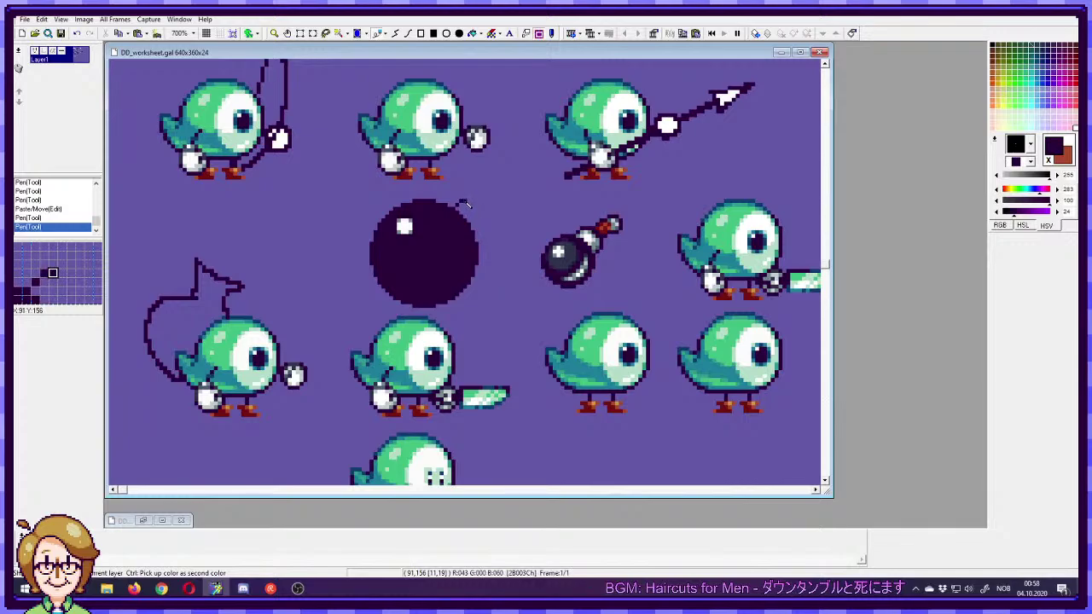
pyautogui.rightClick(477, 221)
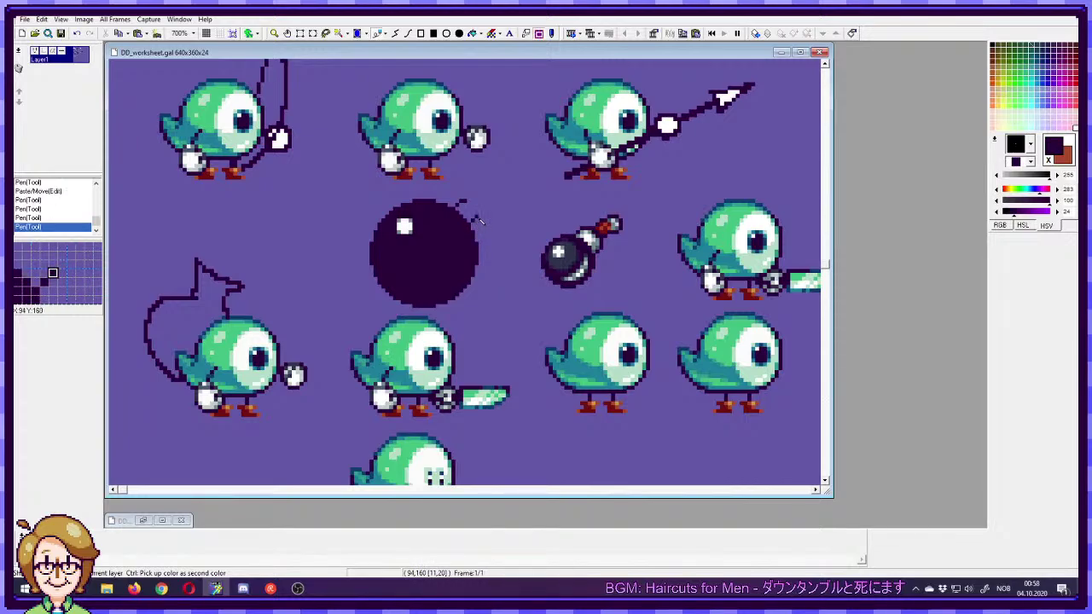
pyautogui.rightClick(474, 210)
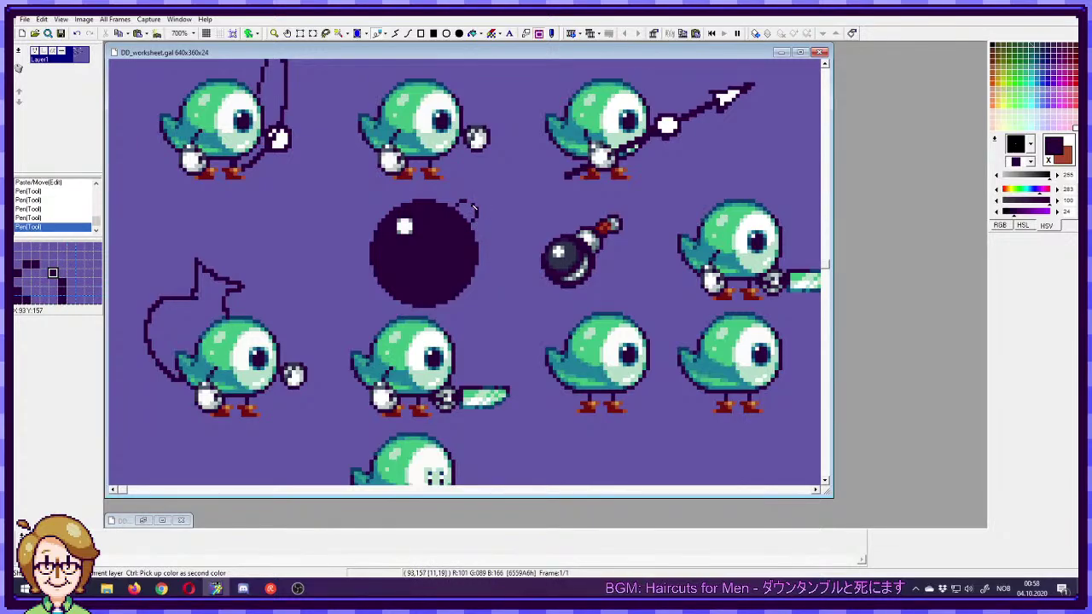
pyautogui.keyDown('ctrl'); pyautogui.click(480, 209); pyautogui.keyUp('ctrl')
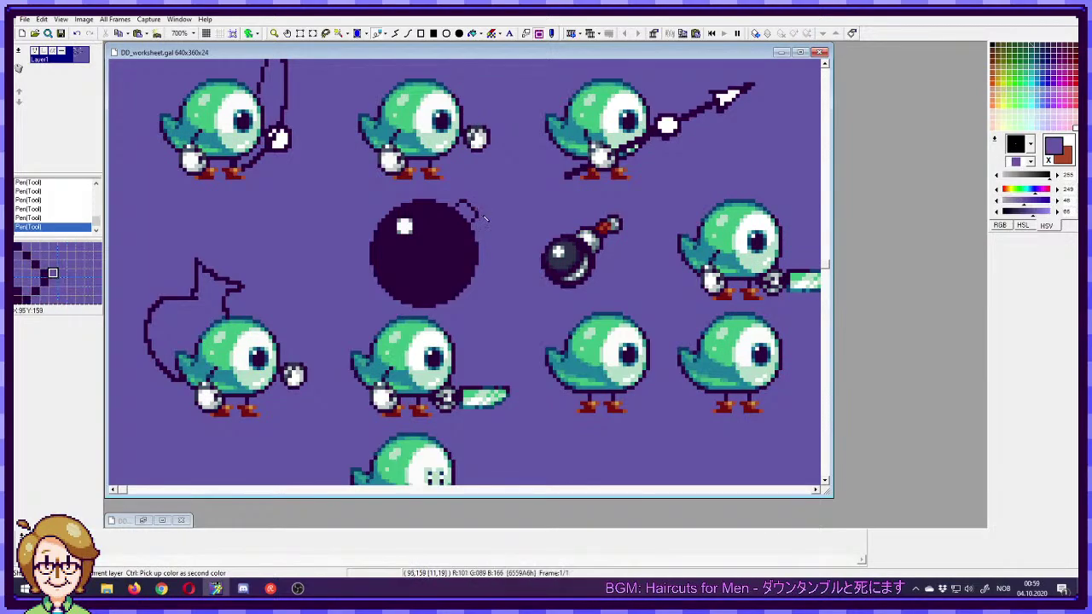
pyautogui.keyDown('ctrl'); pyautogui.click(468, 207); pyautogui.keyUp('ctrl')
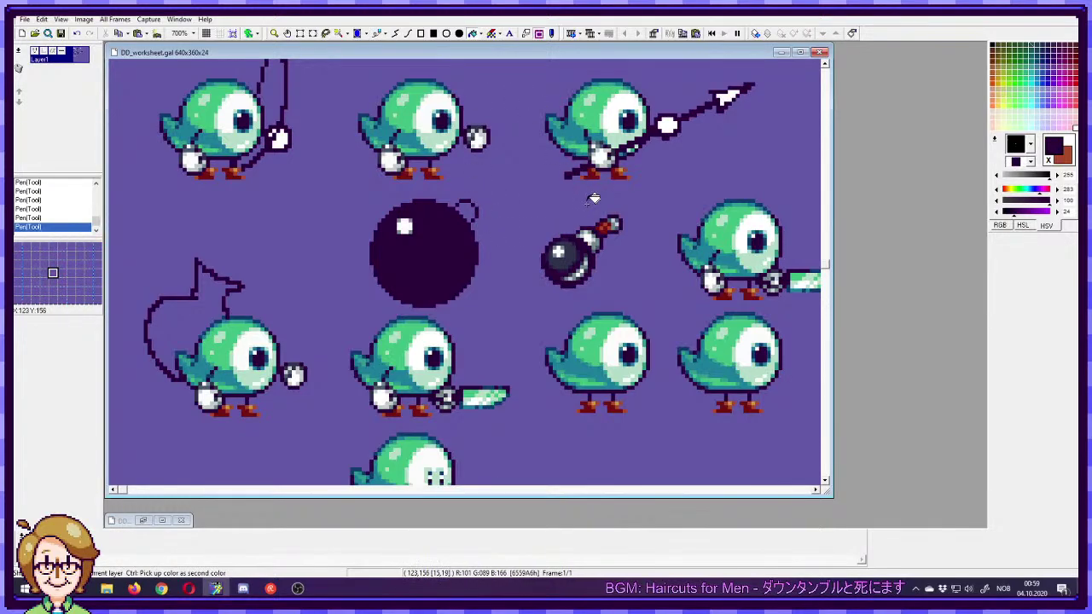
# - Fill the new cap with the small bomb's light grey and shade its lower-right side with darker blue-greys
pyautogui.rightClick(592, 240)
pyautogui.click(466, 210)
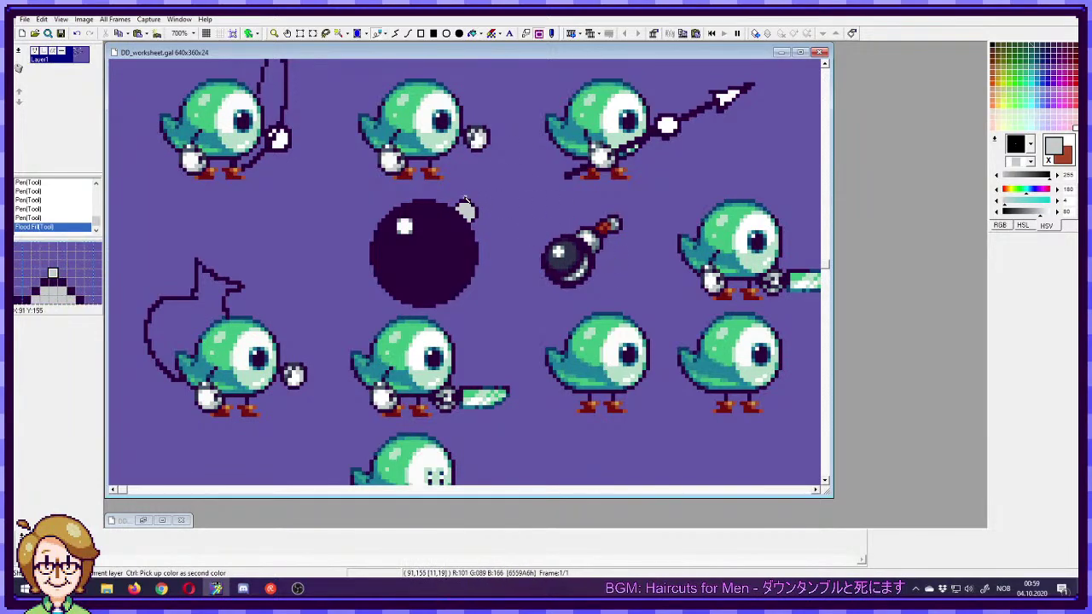
pyautogui.keyDown('ctrl'); pyautogui.click(465, 215); pyautogui.keyUp('ctrl')
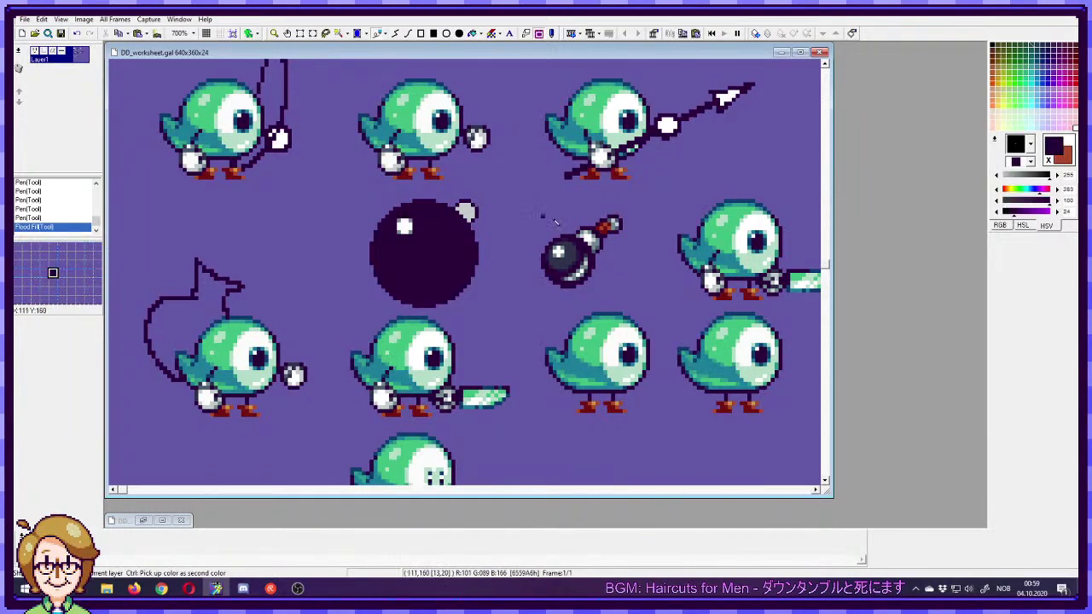
pyautogui.keyDown('ctrl'); pyautogui.click(600, 247); pyautogui.keyUp('ctrl')
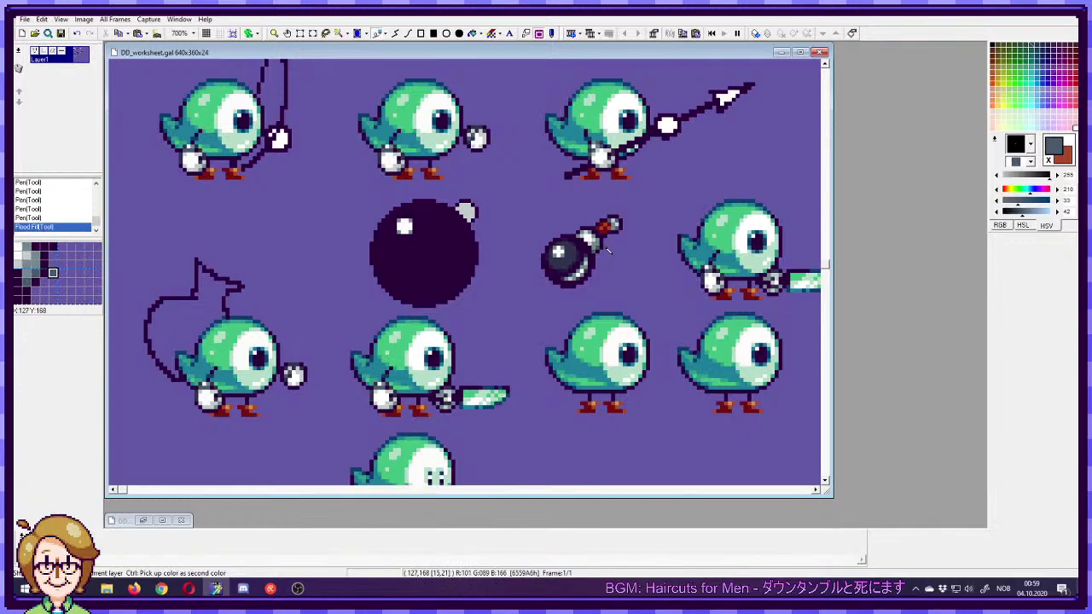
pyautogui.click(472, 216)
pyautogui.click(468, 219)
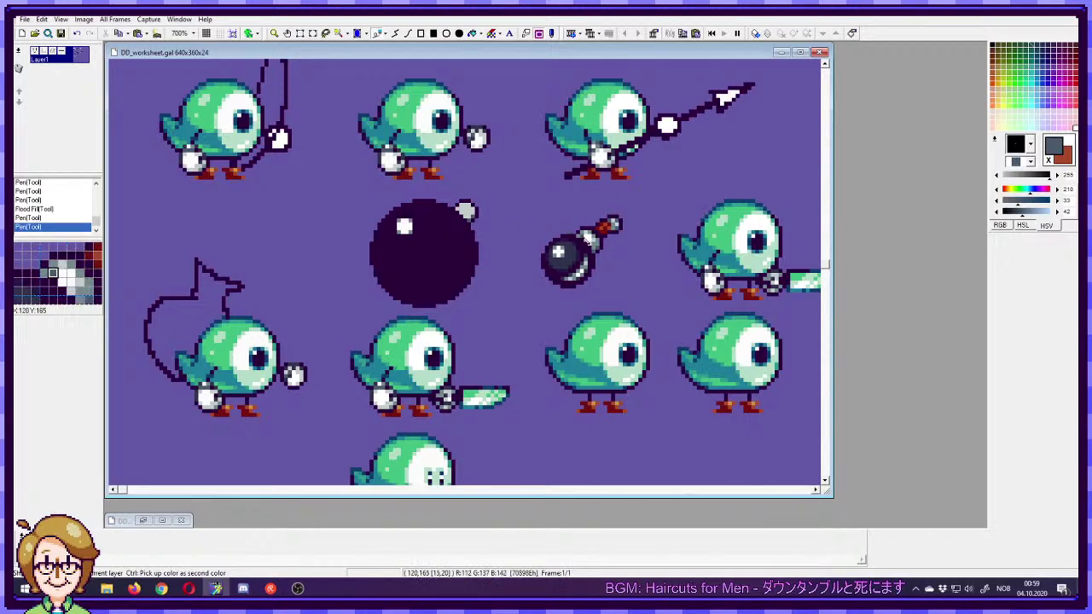
pyautogui.rightClick(594, 243)
pyautogui.click(474, 214)
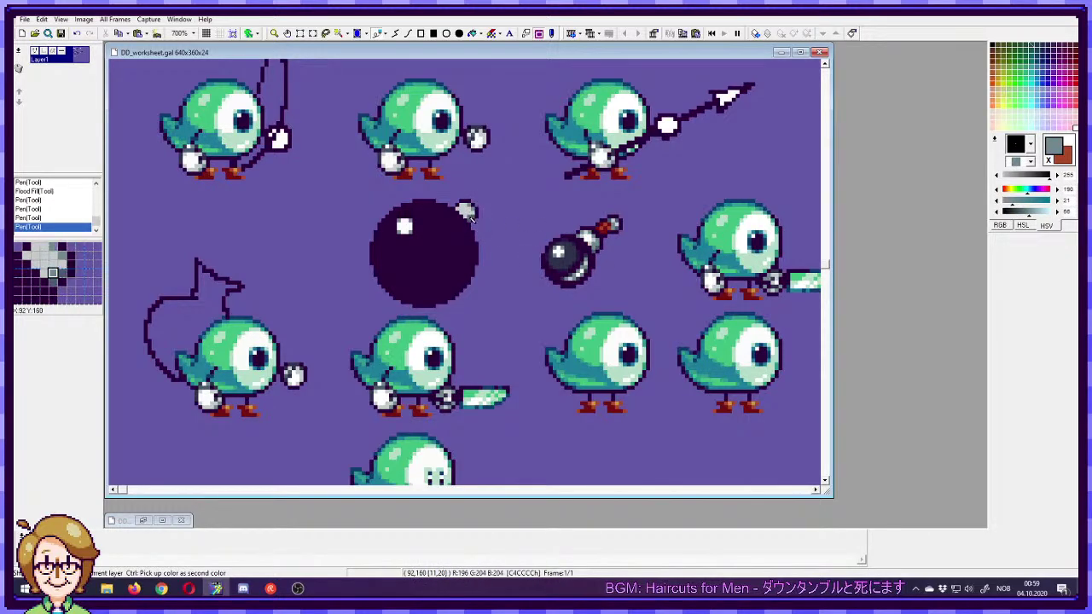
pyautogui.click(474, 217)
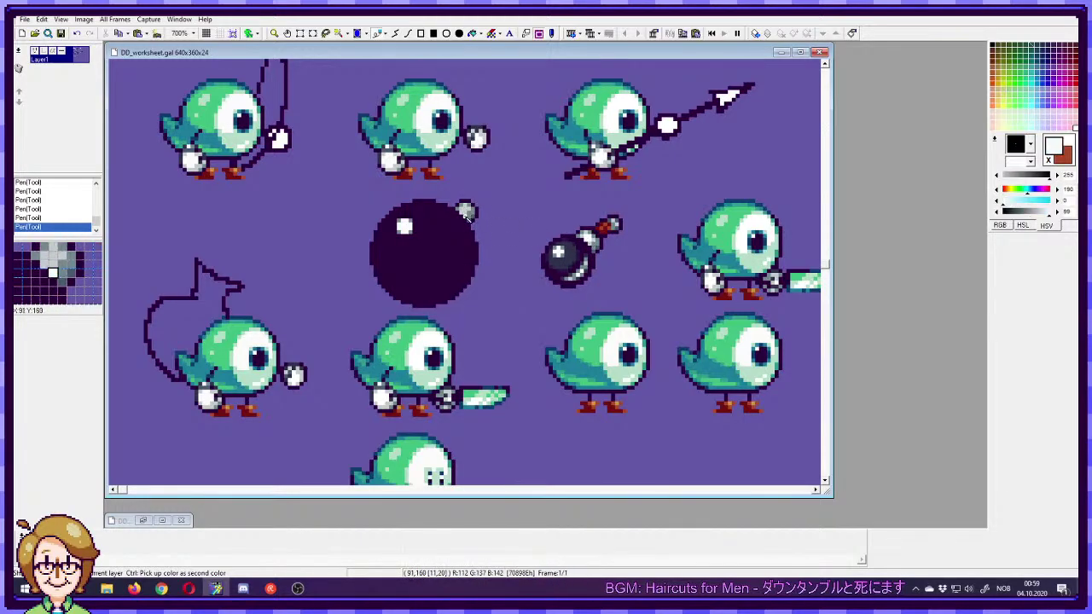
# - Try a white highlight pixel on the large bomb's cap, comparing the cap with and without it
pyautogui.keyDown('ctrl'); pyautogui.click(592, 242); pyautogui.keyUp('ctrl')
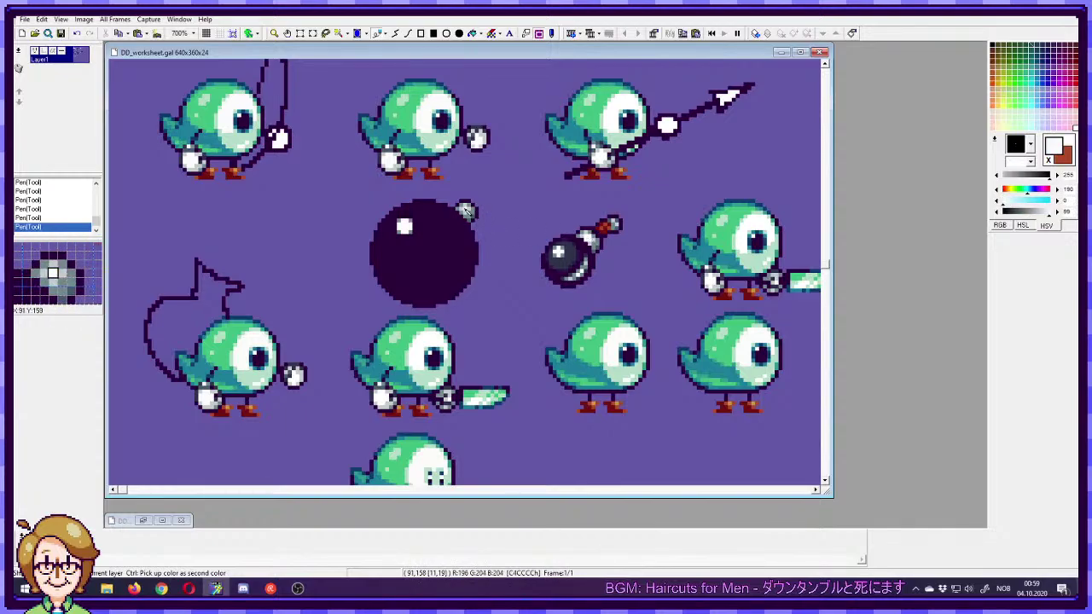
pyautogui.hotkey('ctrl', 'z')
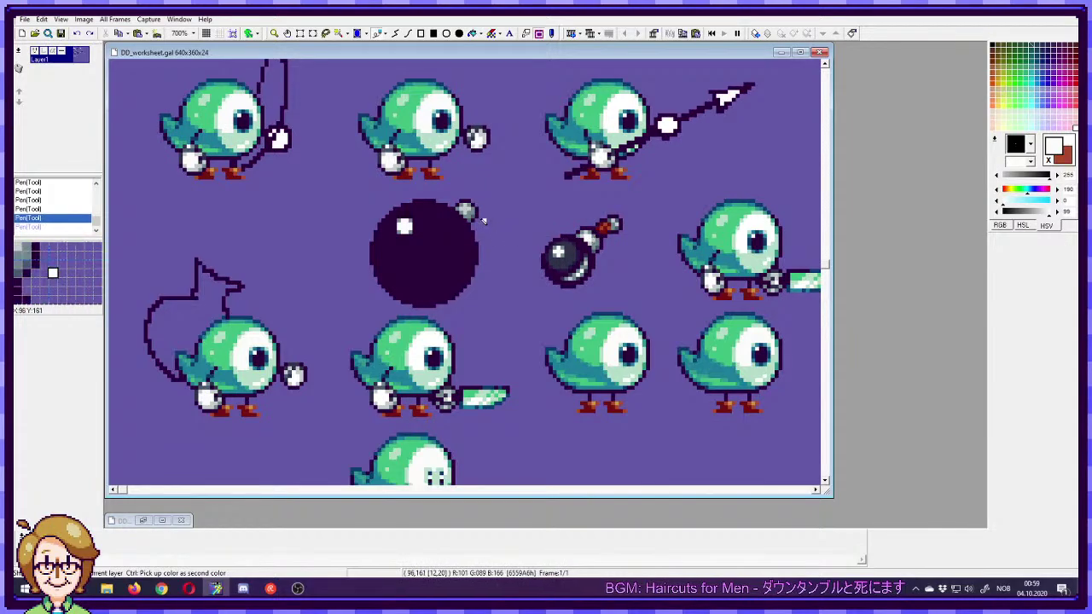
pyautogui.hotkey('ctrl', 'y')
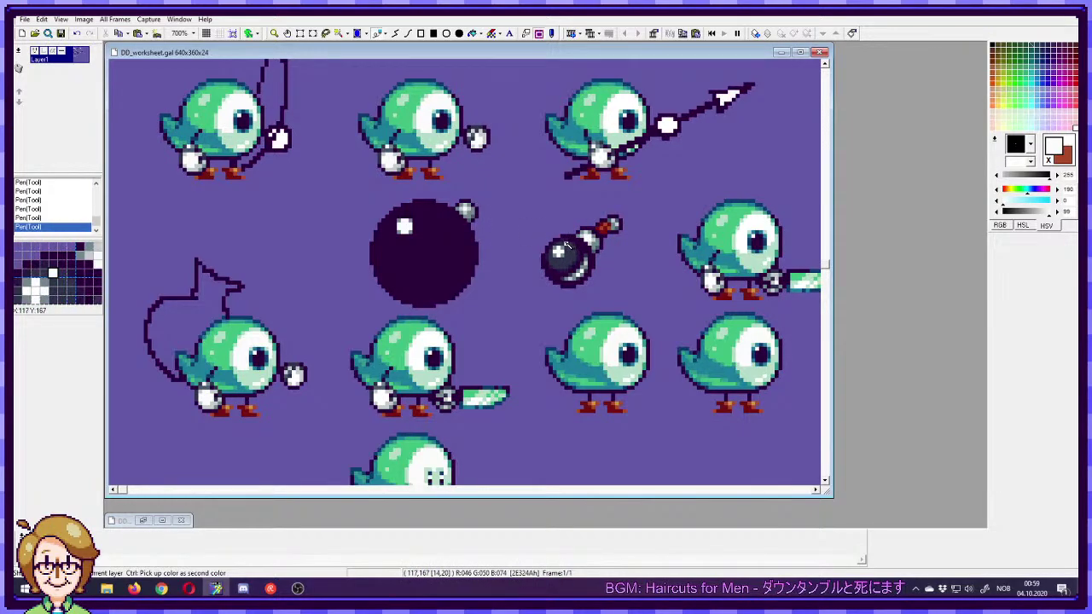
pyautogui.hotkey('ctrl', 'z')
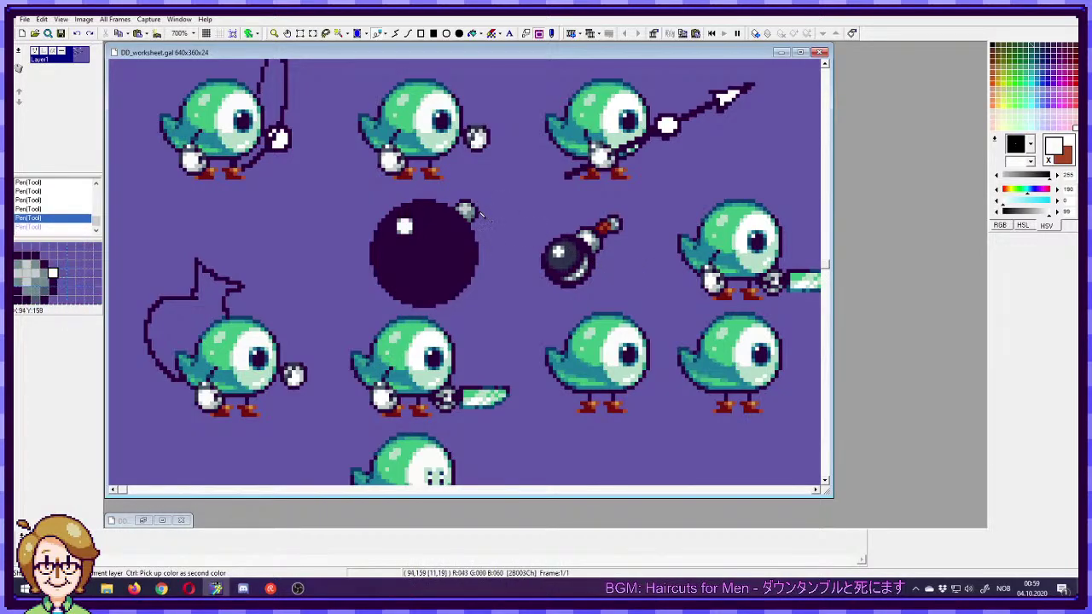
# - Outline a rounded fuse above the cap in dark purple and fill it with the small bomb's red-brown
pyautogui.rightClick(472, 198)
pyautogui.rightClick(469, 201)
pyautogui.click(473, 198)
pyautogui.click(476, 194)
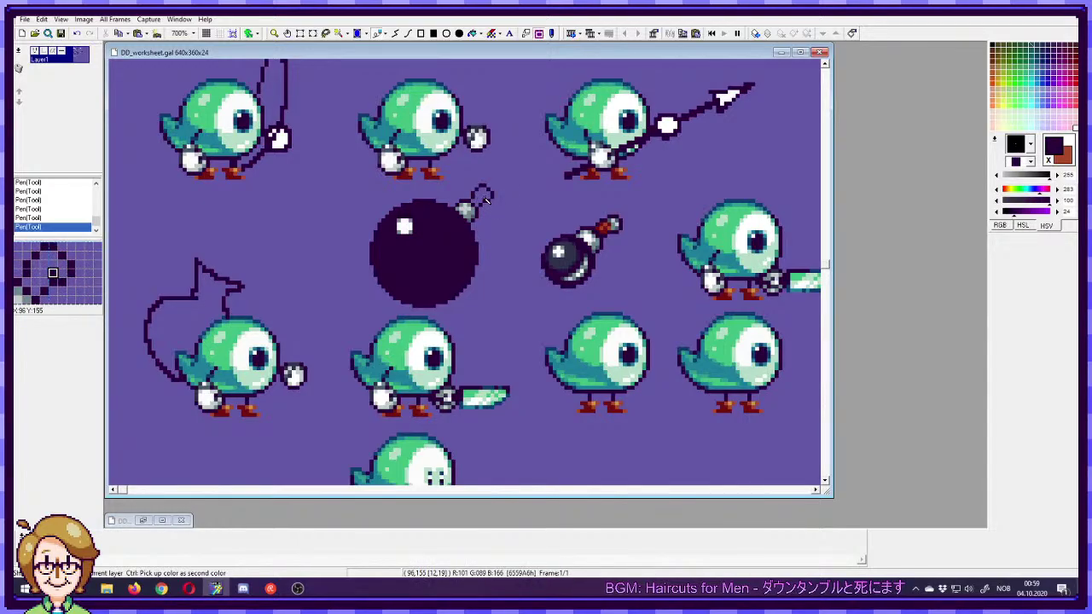
pyautogui.click(472, 33)
pyautogui.rightClick(604, 224)
pyautogui.click(483, 194)
pyautogui.click(378, 33)
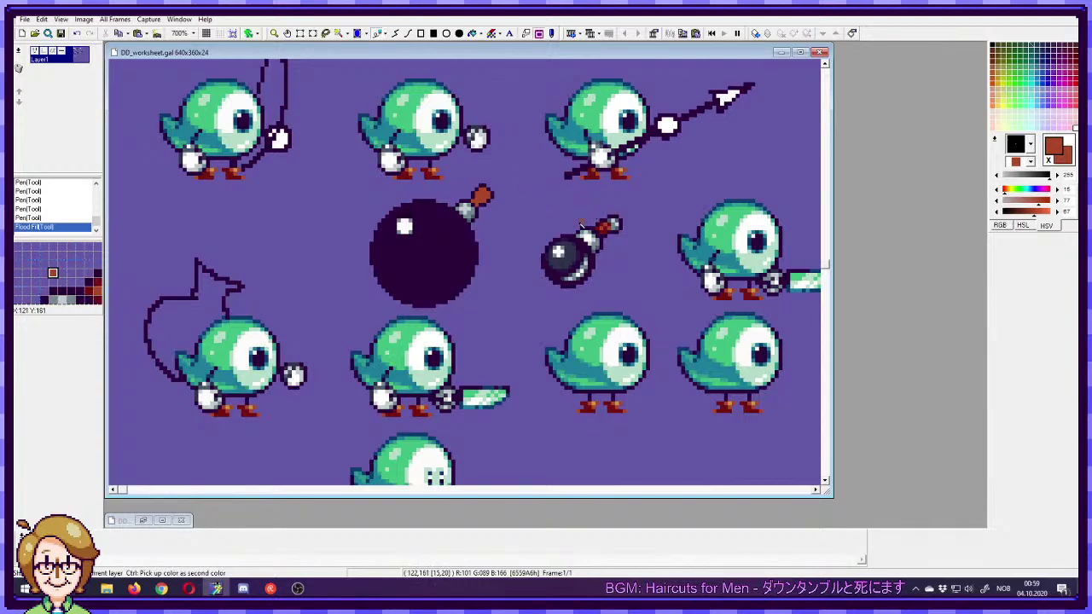
# - Reshape the fuse into a straighter diagonal stick, trimming it with background purple and redrawing its edges in dark purple
pyautogui.keyDown('ctrl'); pyautogui.rightClick(500, 207); pyautogui.keyUp('ctrl')
pyautogui.rightClick(488, 210)
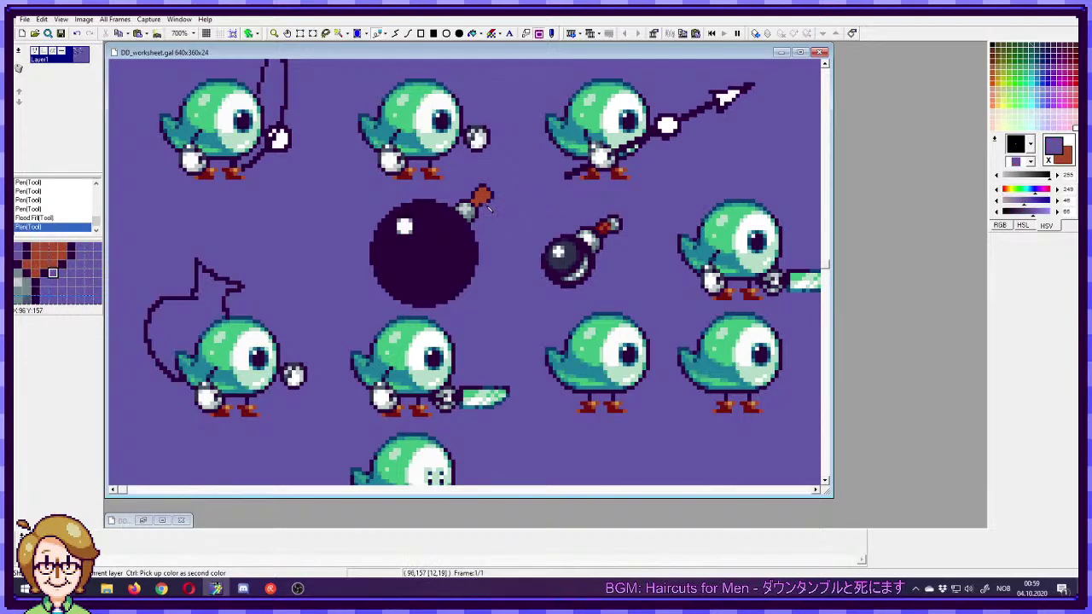
pyautogui.rightClick(477, 195)
pyautogui.rightClick(487, 191)
pyautogui.click(479, 193)
pyautogui.click(483, 188)
pyautogui.rightClick(492, 188)
pyautogui.click(489, 187)
pyautogui.rightClick(492, 196)
pyautogui.click(490, 199)
pyautogui.rightClick(500, 204)
pyautogui.click(496, 200)
pyautogui.rightClick(487, 194)
pyautogui.click(485, 192)
pyautogui.rightClick(488, 188)
pyautogui.click(484, 187)
pyautogui.rightClick(485, 194)
pyautogui.rightClick(482, 194)
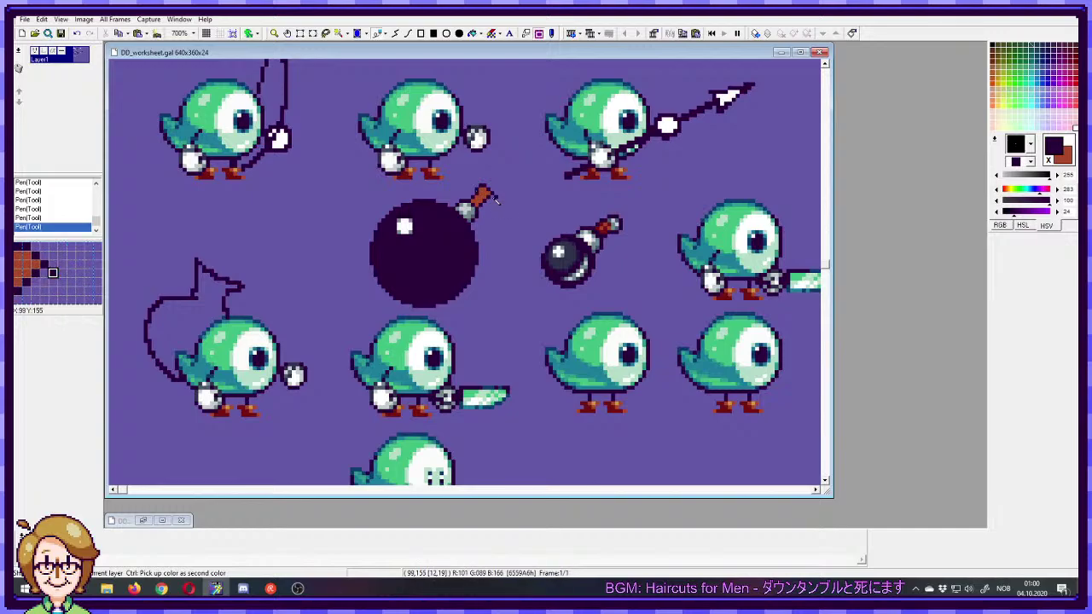
# - Erase the red-brown fuse above the large bomb's cap with the background purple
pyautogui.rightClick(482, 195)
pyautogui.hotkey('ctrl', 'z')
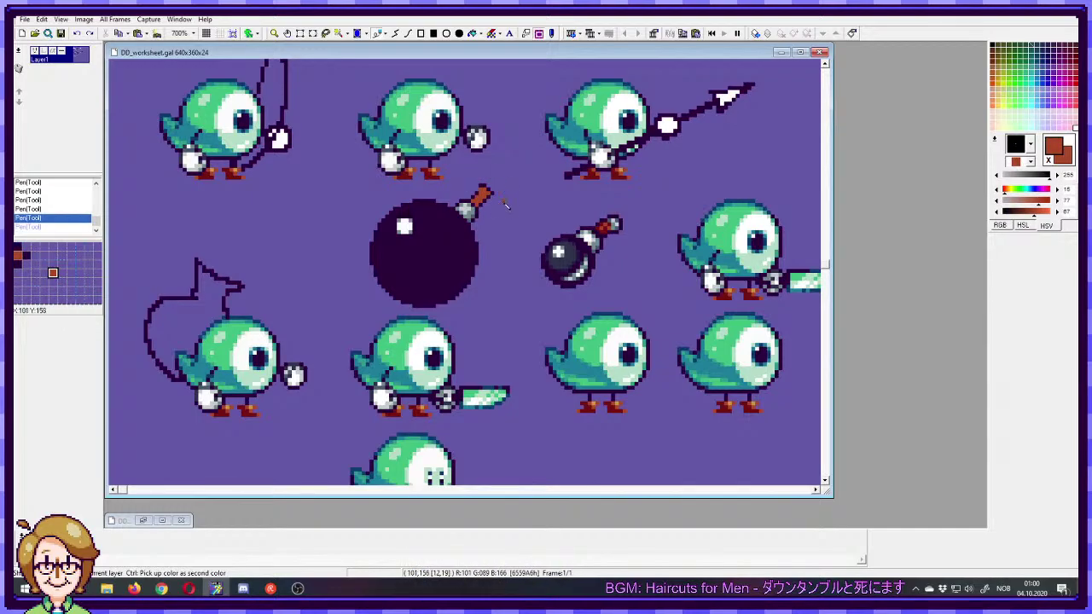
pyautogui.hotkey('ctrl', 'z')
pyautogui.hotkey('ctrl', 'z')
pyautogui.rightClick(510, 195)
pyautogui.moveTo(503, 198); pyautogui.dragTo(484, 187)
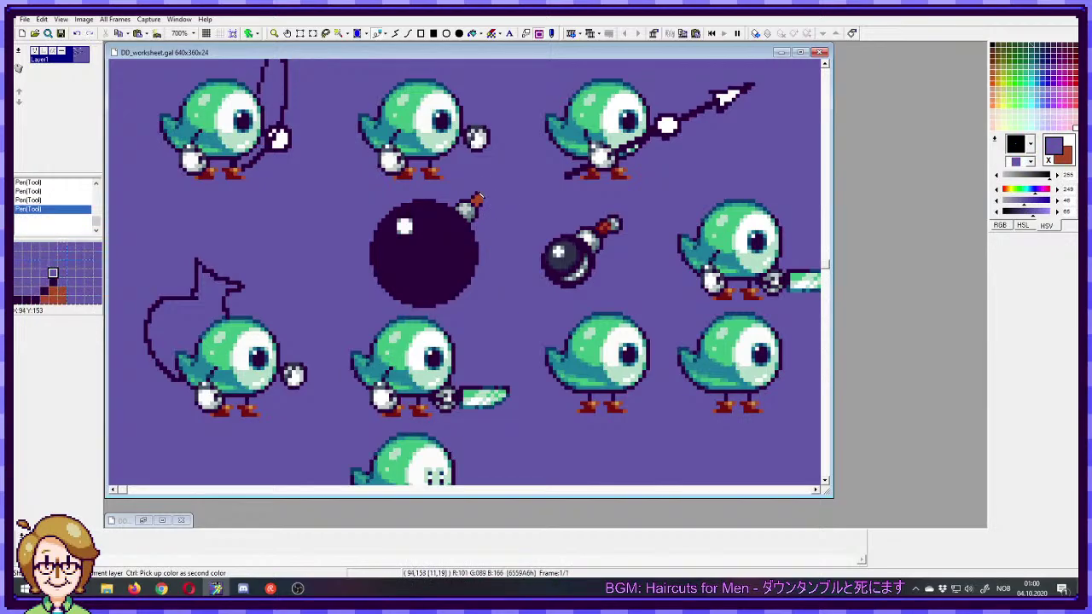
pyautogui.click(475, 201)
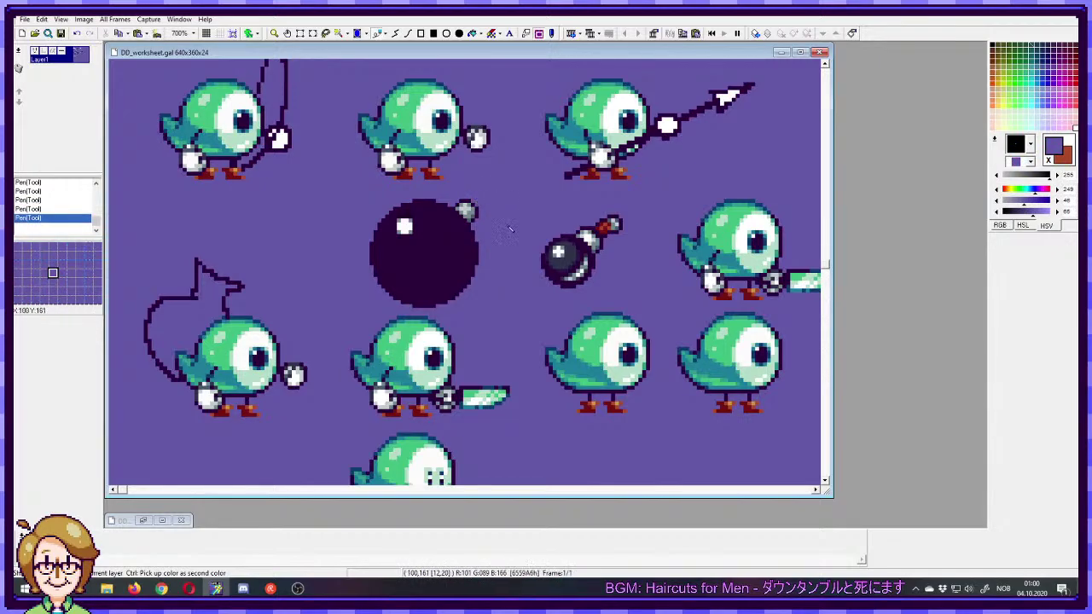
# - Try single dark purple pixels below and above the large bomb's cap
pyautogui.rightClick(475, 223)
pyautogui.click(475, 229)
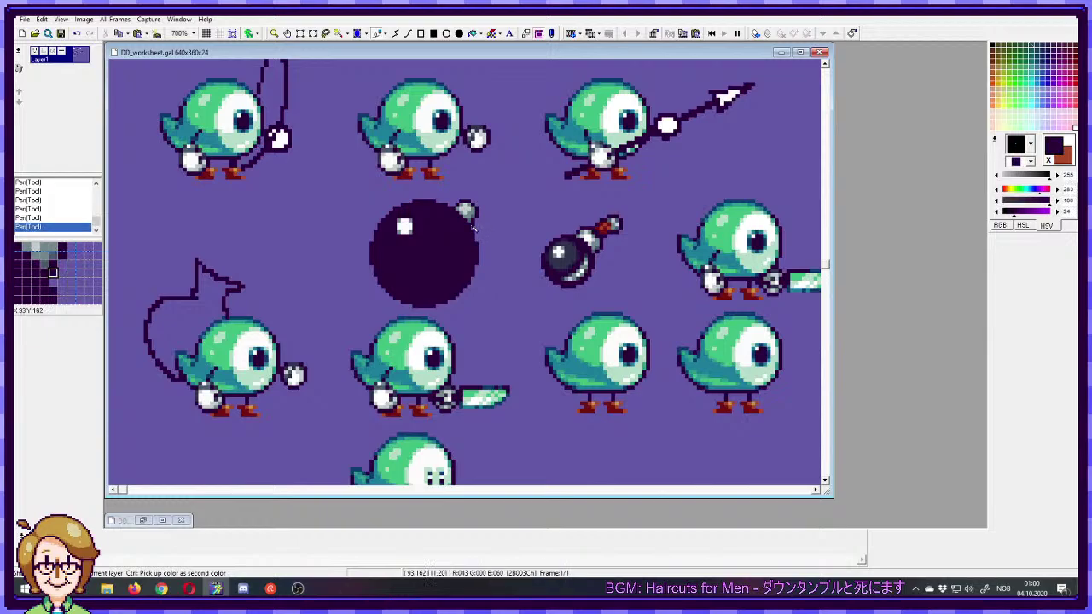
pyautogui.hotkey('ctrl', 'z')
pyautogui.hotkey('ctrl', 'z')
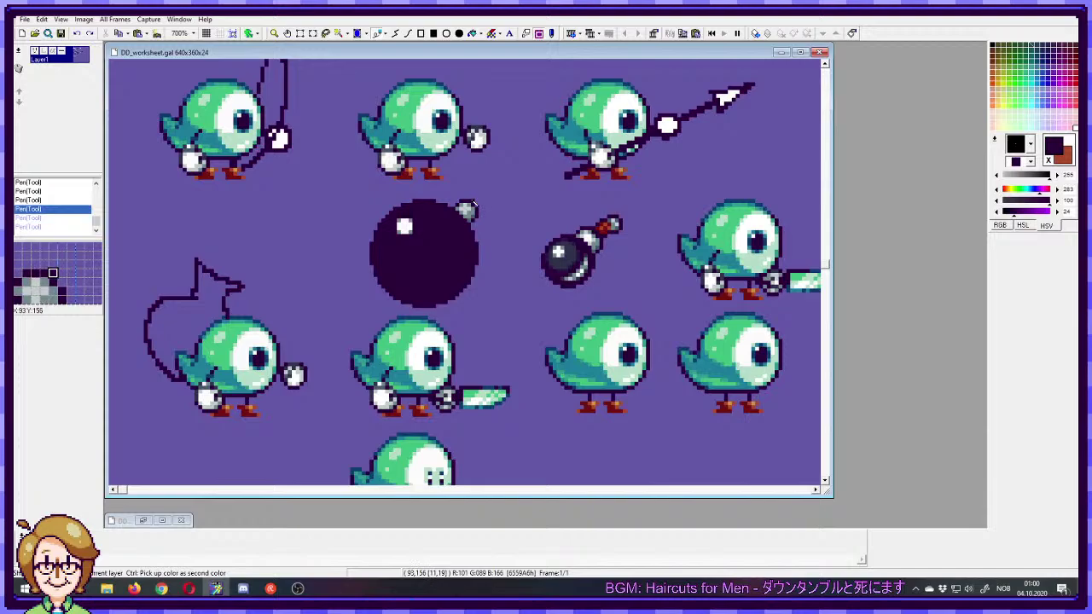
pyautogui.click(475, 197)
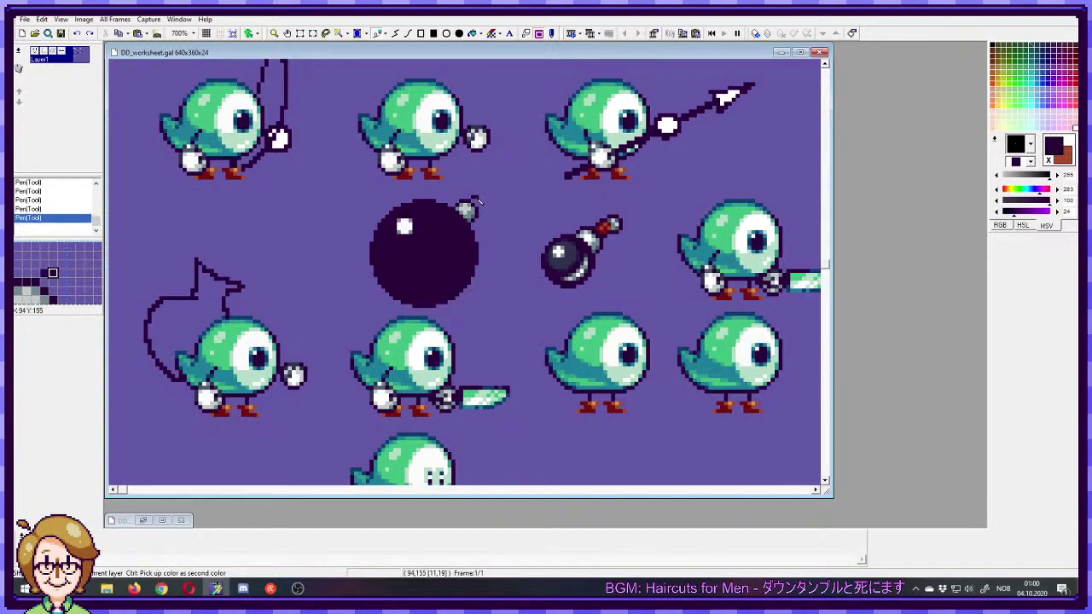
pyautogui.hotkey('ctrl', 'z')
# - Copy the small bomb's red fuse with its grey tip and place it beside the large bomb's cap
pyautogui.press('s')
pyautogui.moveTo(638, 207); pyautogui.dragTo(491, 198)
pyautogui.hotkey('ctrl', 'z')
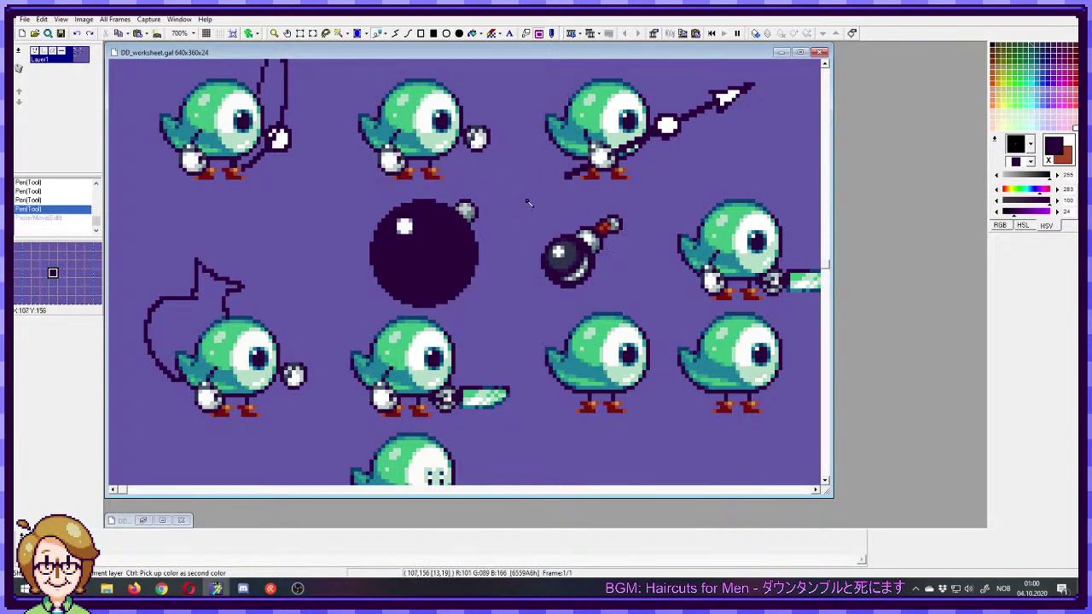
pyautogui.hotkey('ctrl', 'y')
pyautogui.moveTo(502, 195); pyautogui.dragTo(529, 206)
pyautogui.click(518, 223)
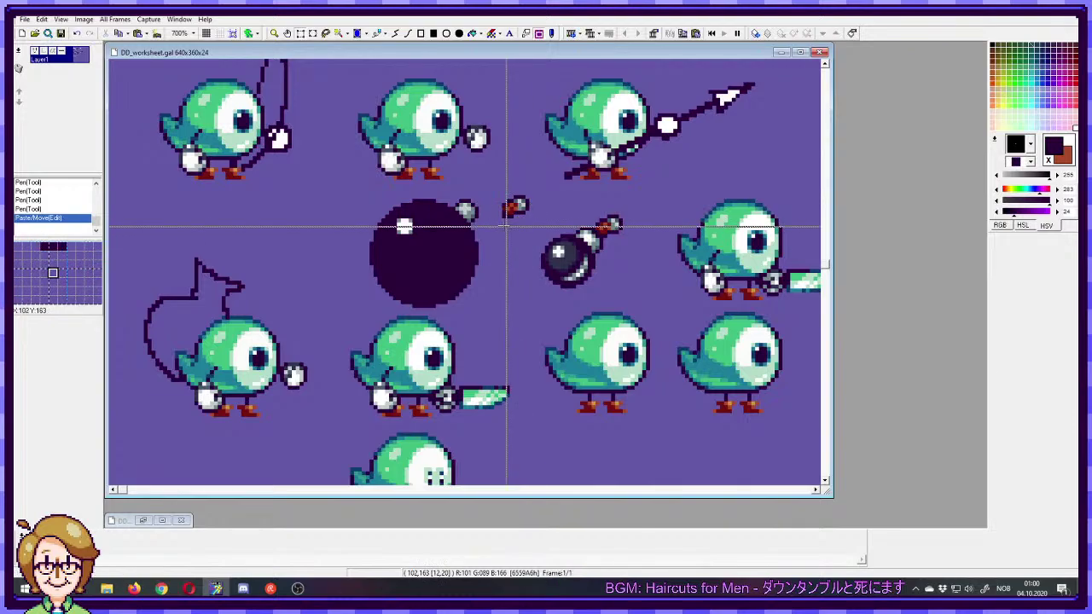
# - Clean stray pixels off the copied fuse's lower end with background purple and move the fuse onto the large bomb's cap
pyautogui.click(377, 33)
pyautogui.rightClick(491, 224)
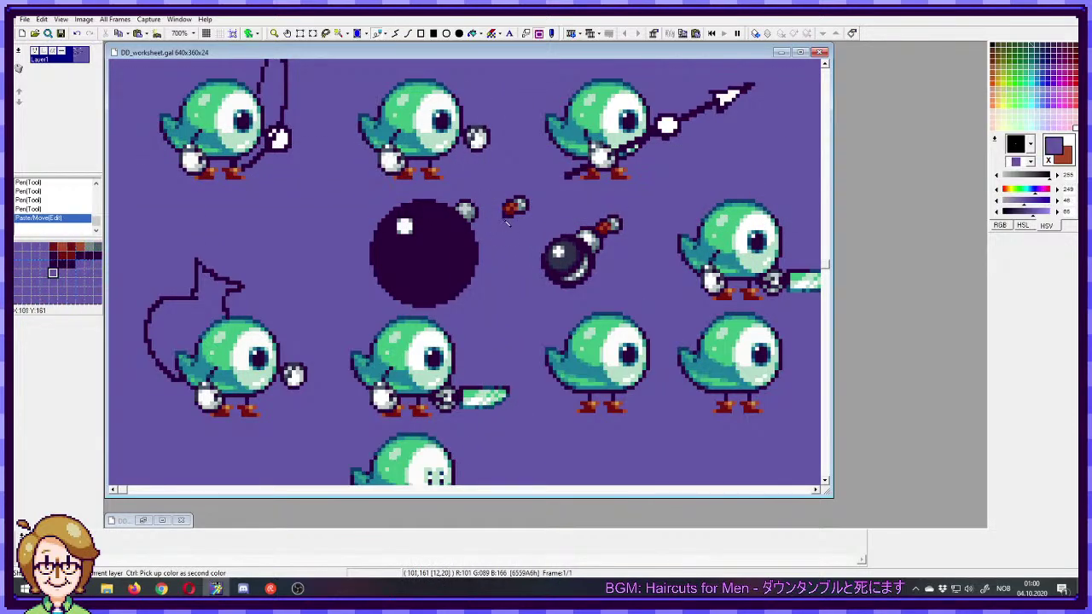
pyautogui.click(507, 219)
pyautogui.press('s')
pyautogui.moveTo(491, 187)
pyautogui.mouseDown()
pyautogui.moveTo(537, 229)
pyautogui.moveTo(493, 195)
pyautogui.mouseUp()
pyautogui.press('p')
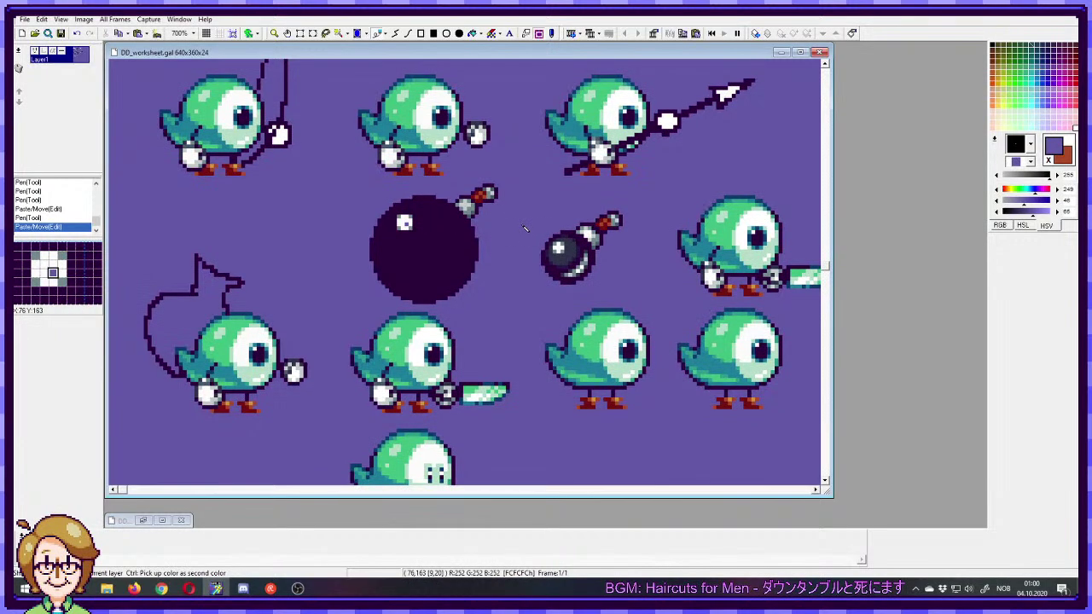
# - Compare the large bomb with and without the attached fuse
pyautogui.scroll(1, 366, 256)
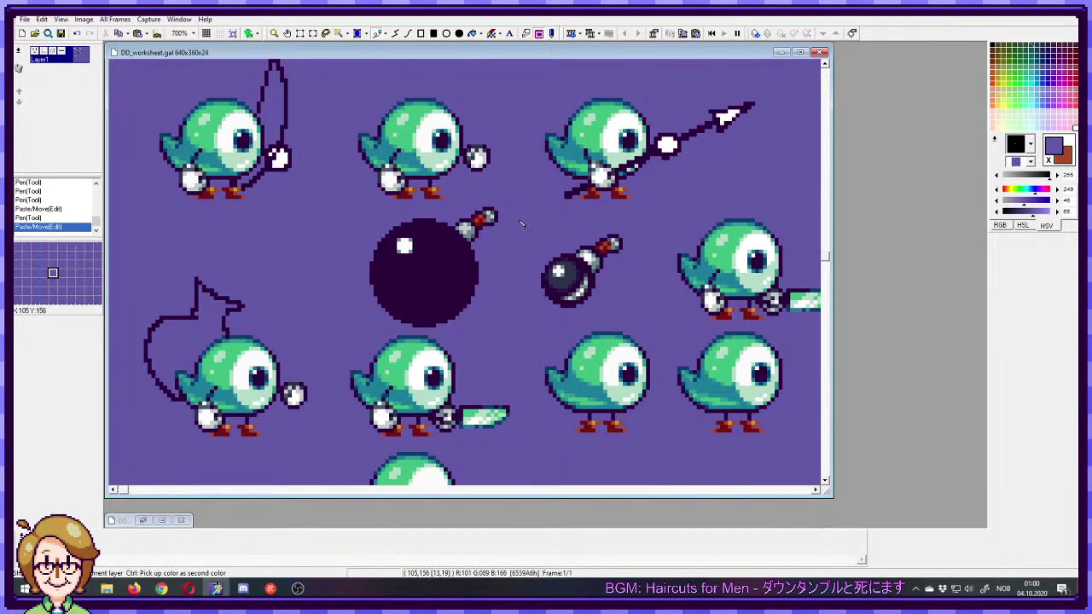
pyautogui.hotkey('ctrl', 'z')
pyautogui.hotkey('ctrl', 'y')
pyautogui.moveTo(468, 223); pyautogui.dragTo(443, 254)
pyautogui.rightClick(545, 250)
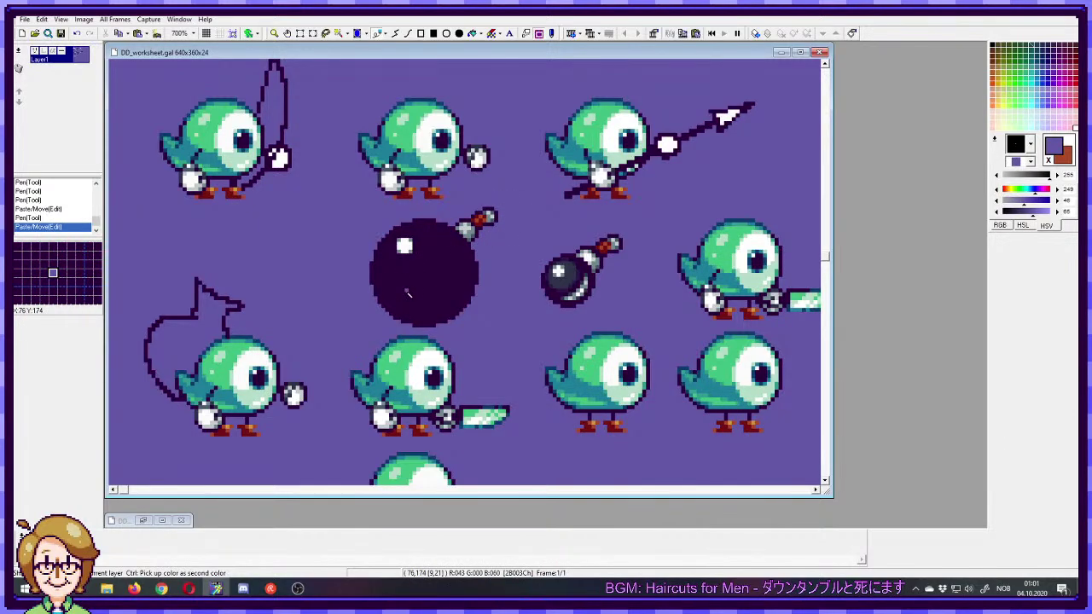
# - Place a spare copy of the cap and fuse away from the large bomb and erase the originals with background purple
pyautogui.rightClick(431, 296)
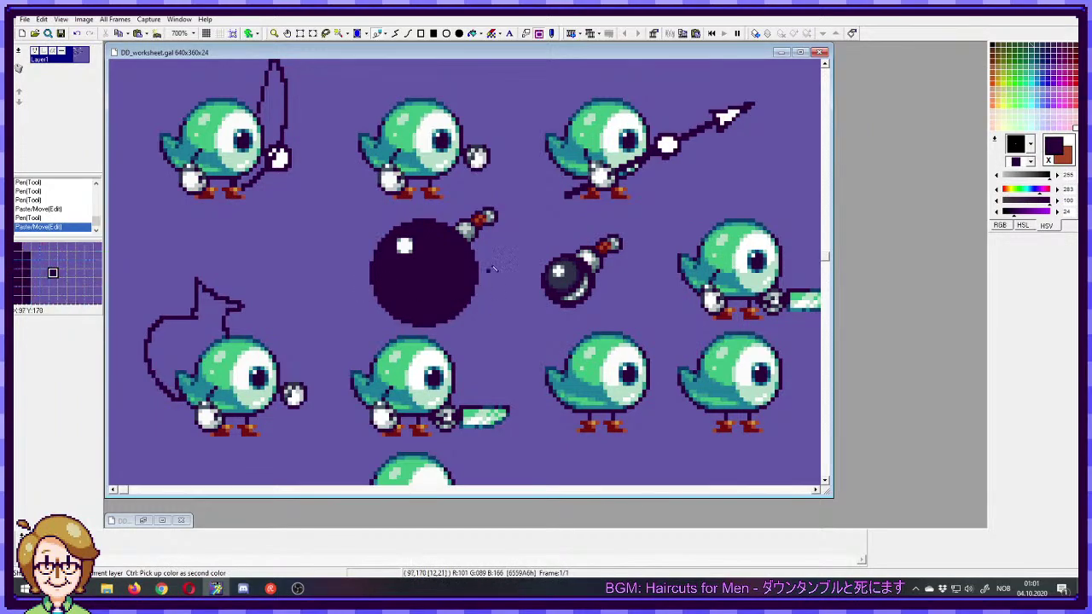
pyautogui.moveTo(506, 208); pyautogui.dragTo(234, 248)
pyautogui.rightClick(488, 229)
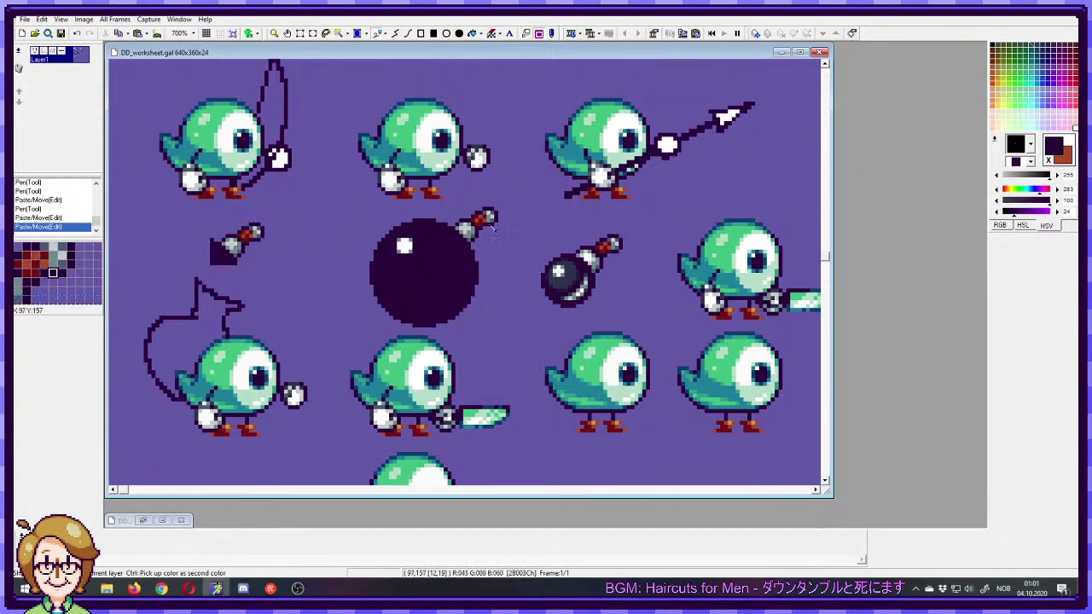
pyautogui.rightClick(491, 228)
pyautogui.moveTo(494, 214)
pyautogui.mouseDown()
pyautogui.moveTo(460, 225)
pyautogui.moveTo(493, 221)
pyautogui.moveTo(474, 235)
pyautogui.mouseUp()
pyautogui.rightClick(469, 234)
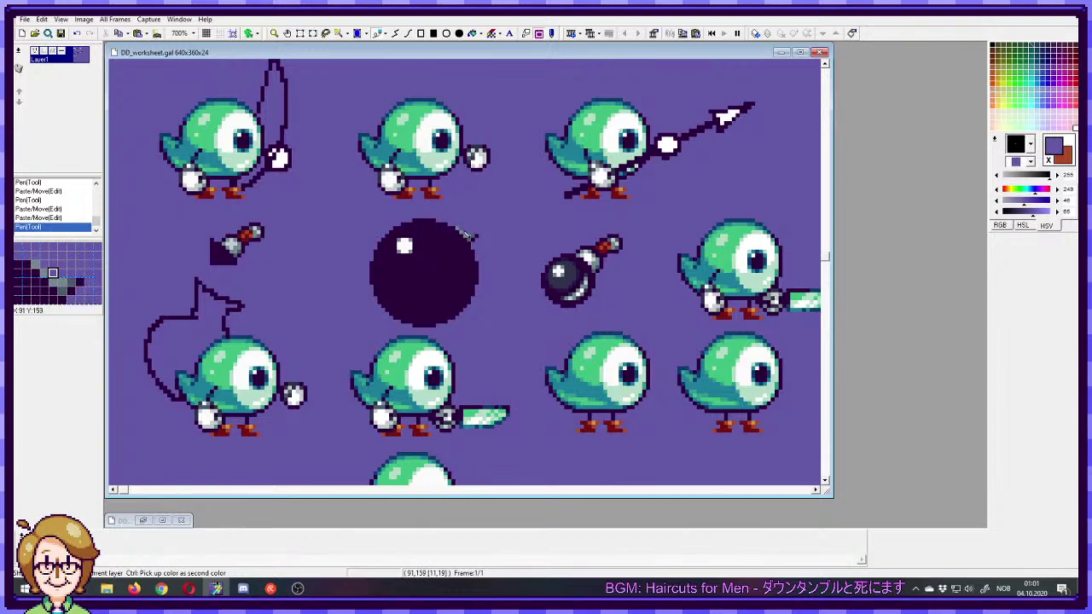
# - Outline a curved, pointed tail off the large bomb's lower-right edge in dark purple and fill it
pyautogui.rightClick(434, 280)
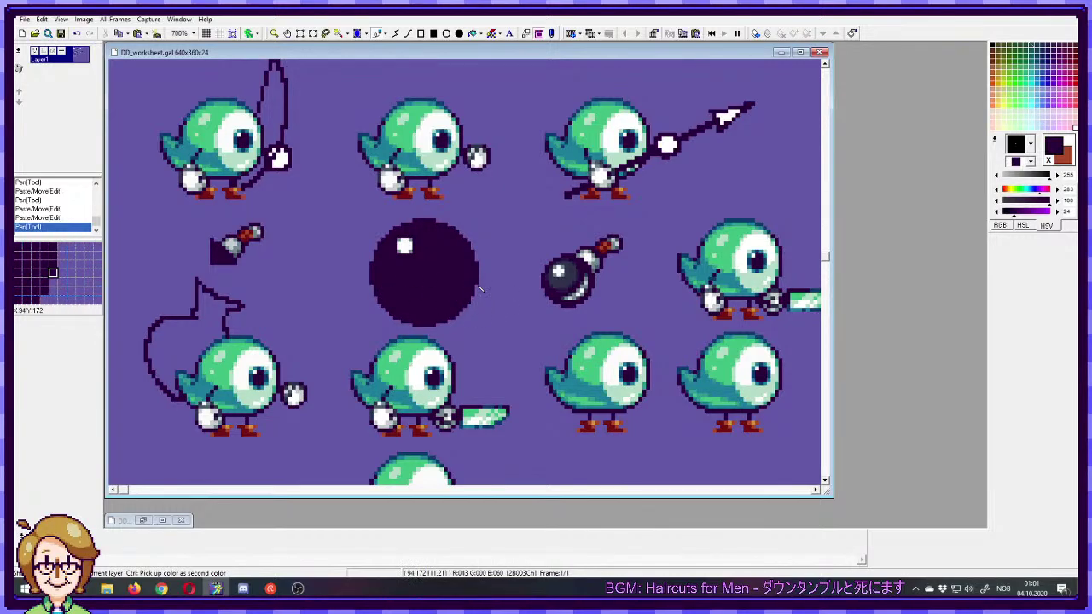
pyautogui.moveTo(467, 284)
pyautogui.mouseDown()
pyautogui.moveTo(508, 294)
pyautogui.moveTo(482, 321)
pyautogui.moveTo(445, 326)
pyautogui.mouseUp()
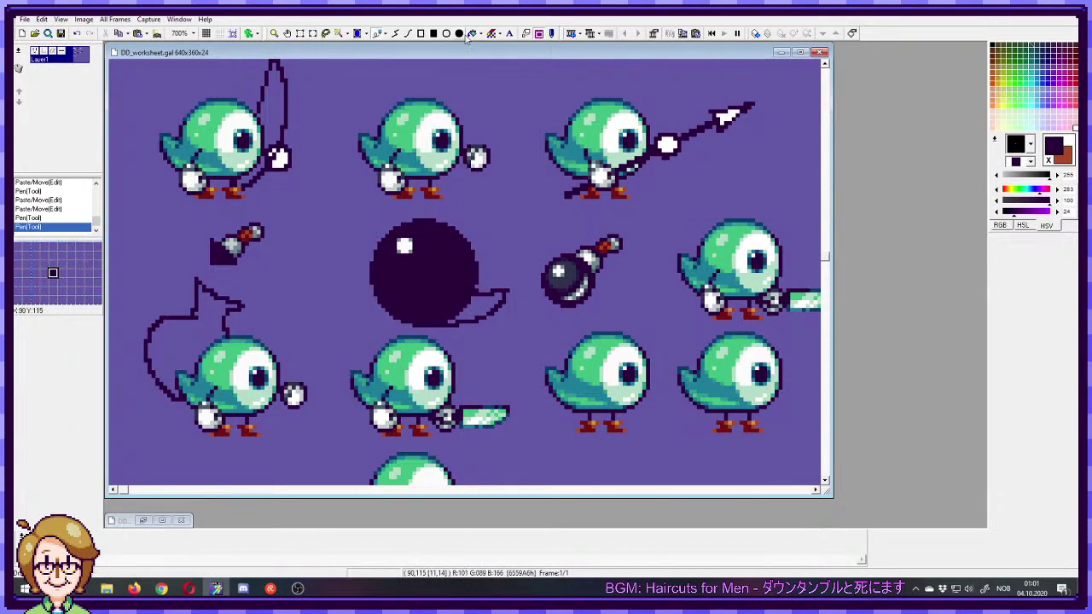
pyautogui.click(495, 297)
pyautogui.click(465, 308)
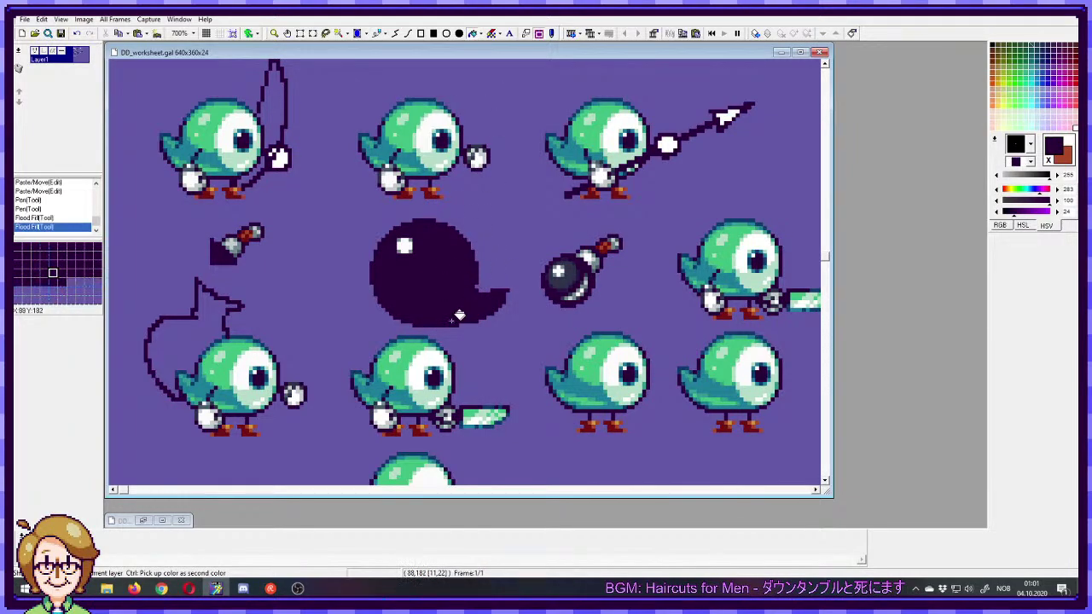
# - Refine the tail's tip and lower edge with alternating background purple and dark purple pixels
pyautogui.rightClick(509, 277)
pyautogui.click(507, 291)
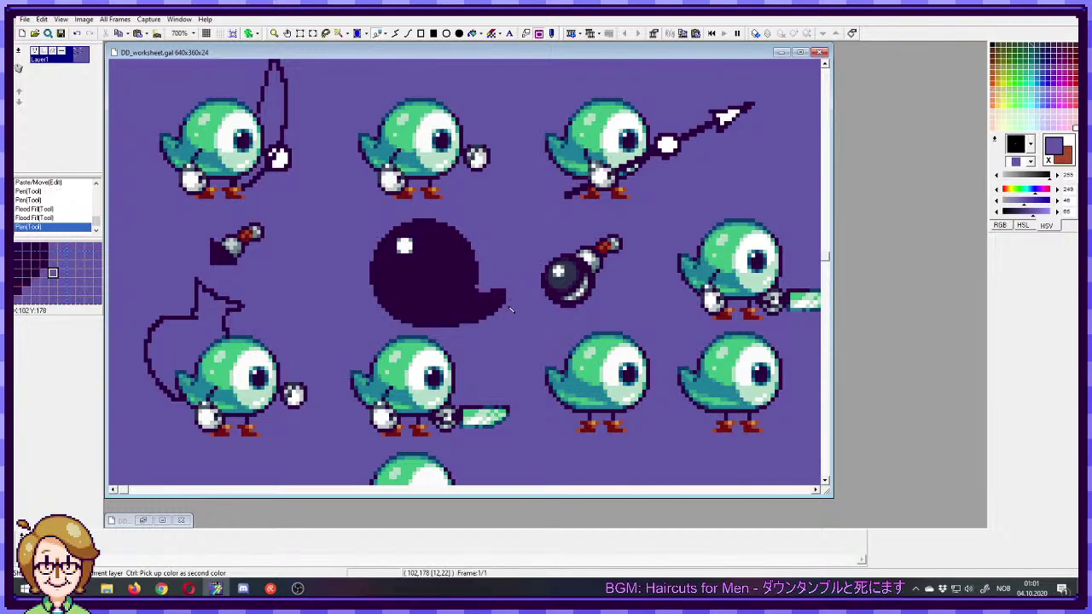
pyautogui.rightClick(499, 302)
pyautogui.click(491, 295)
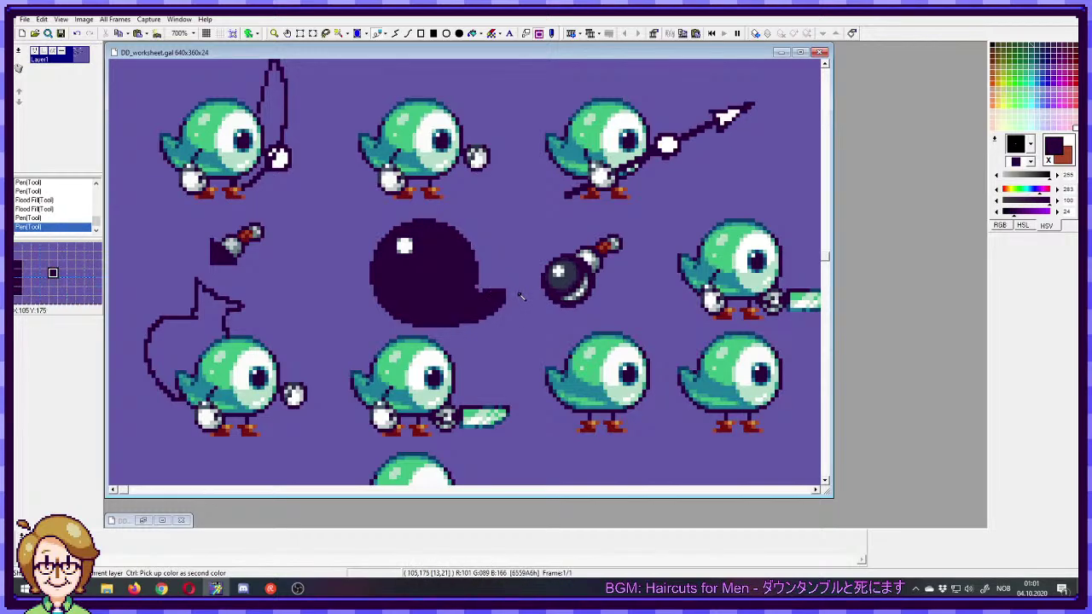
pyautogui.rightClick(518, 294)
pyautogui.click(498, 316)
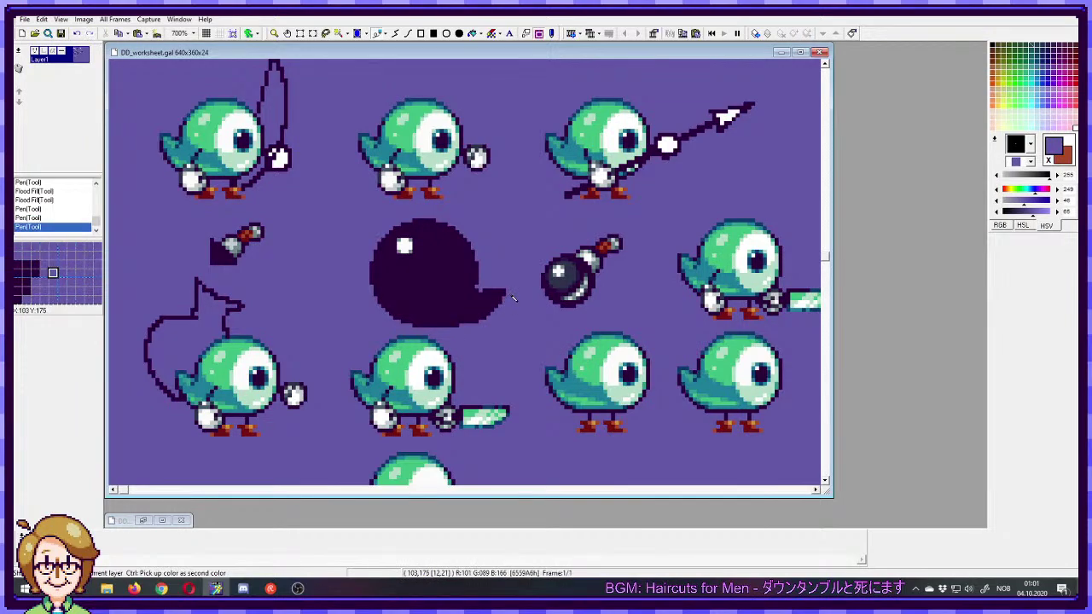
pyautogui.rightClick(500, 295)
pyautogui.click(496, 291)
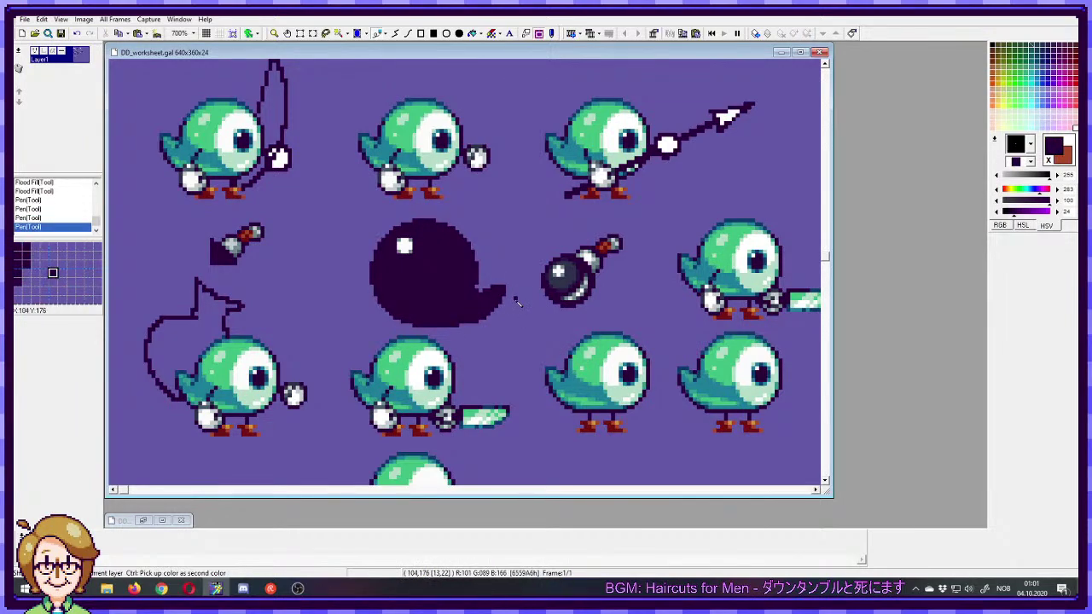
pyautogui.click(465, 327)
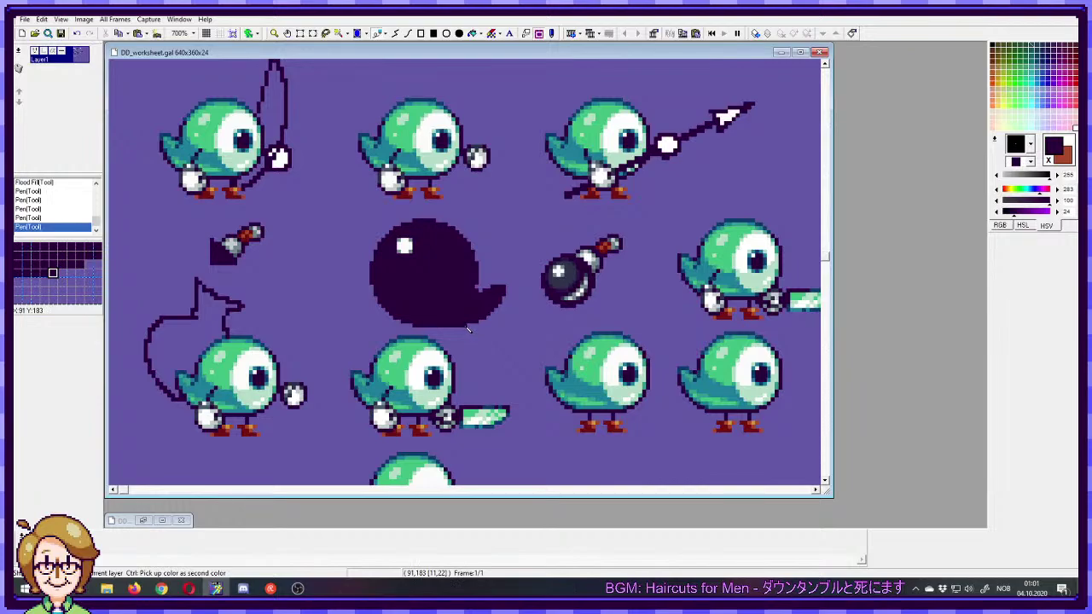
# - Paint over the large bomb's white highlight with dark purple
pyautogui.moveTo(423, 241)
pyautogui.mouseDown()
pyautogui.moveTo(406, 248)
pyautogui.moveTo(417, 253)
pyautogui.mouseUp()
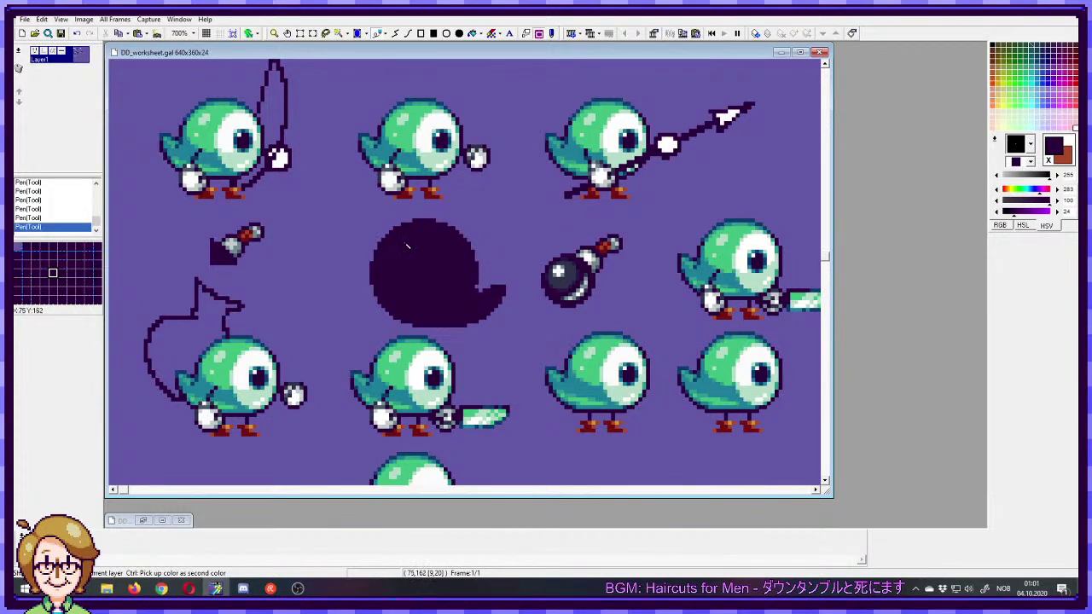
pyautogui.moveTo(355, 210); pyautogui.dragTo(511, 327)
pyautogui.press('Escape')
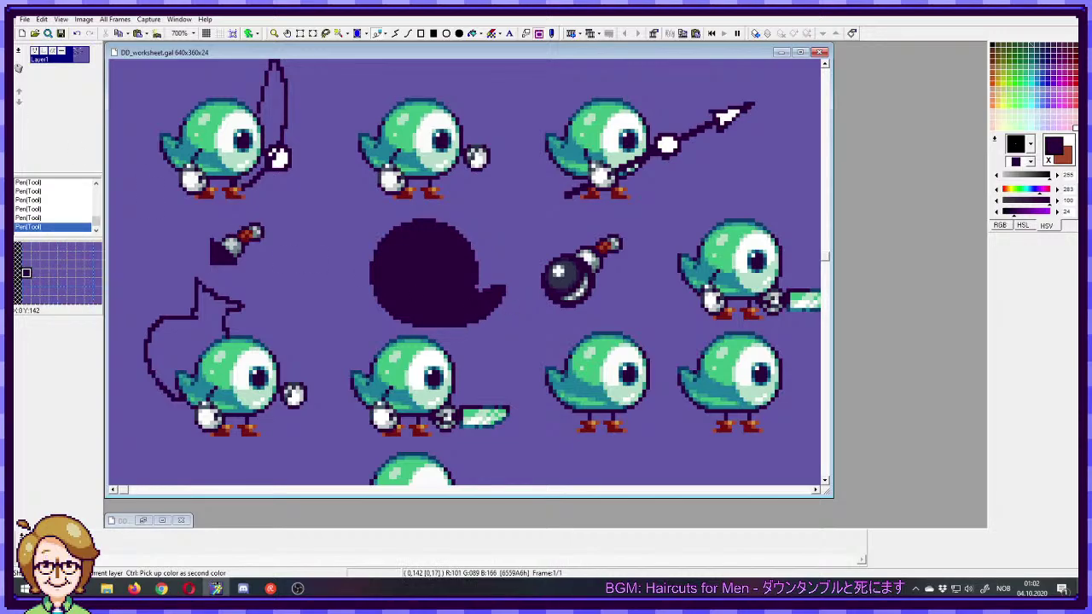
pyautogui.hotkey('alt', 'Tab')
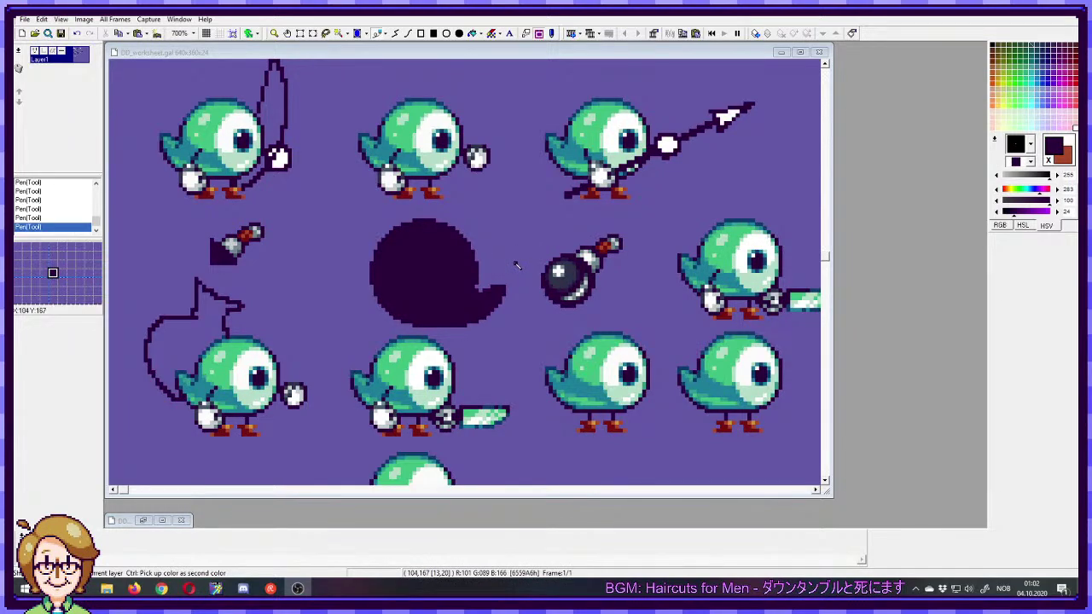
pyautogui.hotkey('alt', 'Tab')
# - Undo the highlight removal, the tail and the erasing of the large bomb's cap and fuse
pyautogui.hotkey('ctrl', 'z')
pyautogui.hotkey('ctrl', 'z')
pyautogui.hotkey('ctrl', 'z')
pyautogui.hotkey('ctrl', 'z')
pyautogui.hotkey('ctrl', 'z')
pyautogui.hotkey('ctrl', 'z')
pyautogui.hotkey('ctrl', 'z')
pyautogui.hotkey('ctrl', 'z')
pyautogui.hotkey('ctrl', 'z')
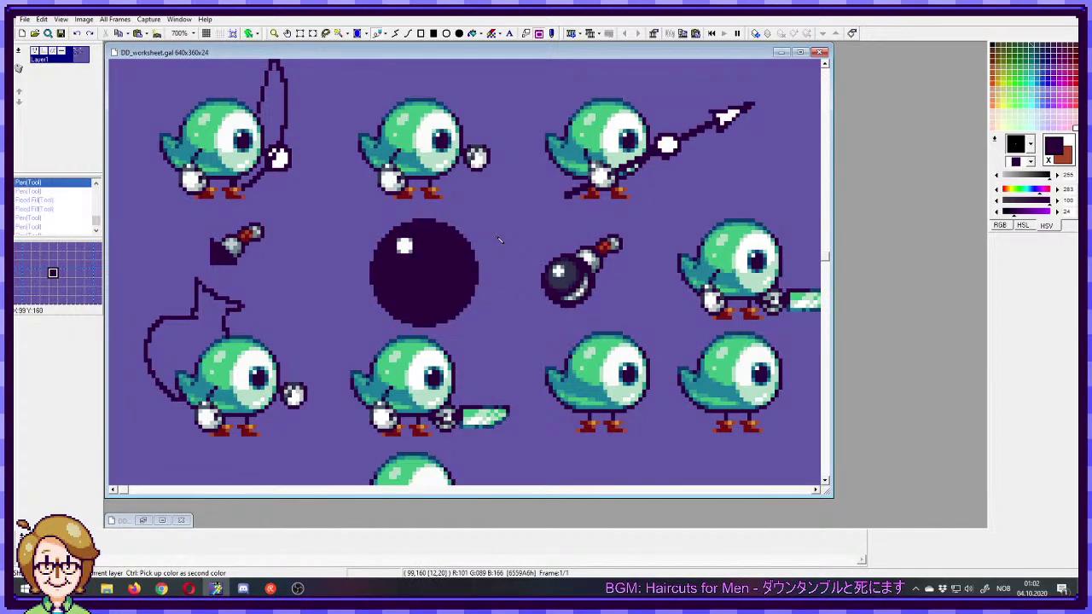
pyautogui.hotkey('ctrl', 'v')
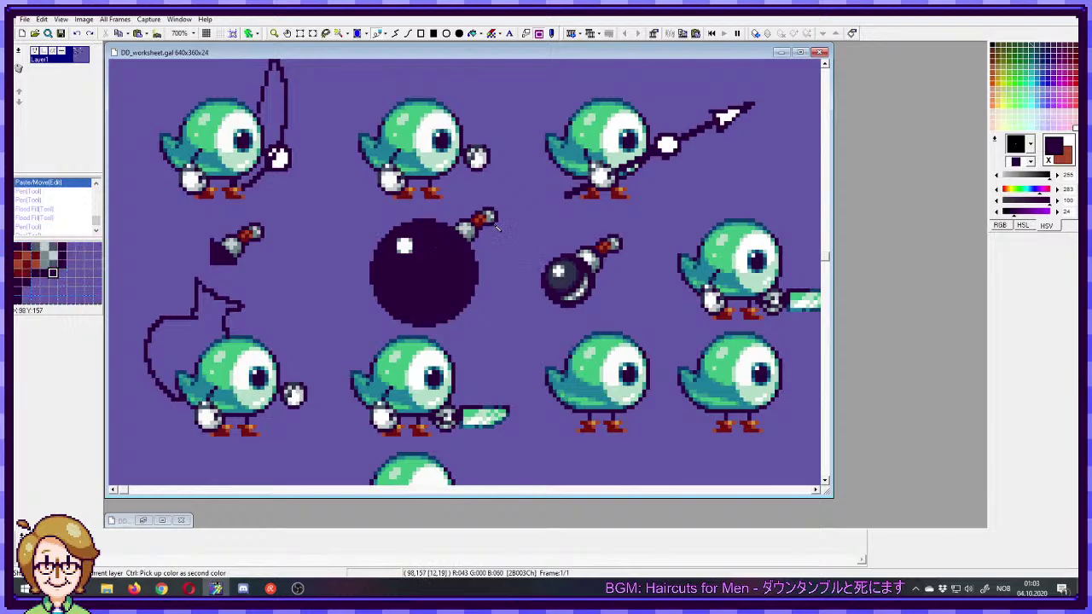
# - Delete the spare copy of the cap and fuse
pyautogui.moveTo(284, 215); pyautogui.dragTo(188, 270)
pyautogui.press('Delete')
pyautogui.click(317, 301)
# - Move the large bomb with its cap and fuse to the empty area beside the row of weapon and hand parts
pyautogui.moveTo(510, 203); pyautogui.dragTo(344, 327)
pyautogui.moveTo(455, 282); pyautogui.dragTo(377, 278)
pyautogui.scroll(2, 496, 368)
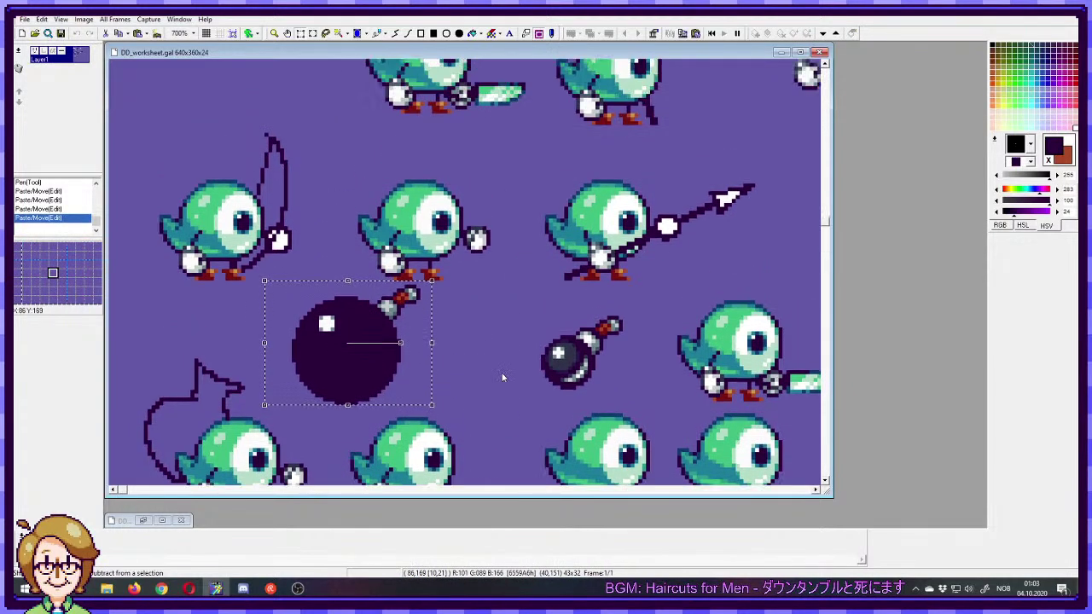
pyautogui.scroll(3, 496, 371)
pyautogui.scroll(-9, 424, 439)
pyautogui.moveTo(338, 88)
pyautogui.mouseDown()
pyautogui.moveTo(549, 321)
pyautogui.moveTo(345, 258)
pyautogui.moveTo(631, 261)
pyautogui.moveTo(362, 469)
pyautogui.moveTo(585, 298)
pyautogui.moveTo(487, 402)
pyautogui.moveTo(529, 146)
pyautogui.moveTo(569, 319)
pyautogui.moveTo(529, 220)
pyautogui.moveTo(553, 220)
pyautogui.moveTo(540, 221)
pyautogui.mouseUp()
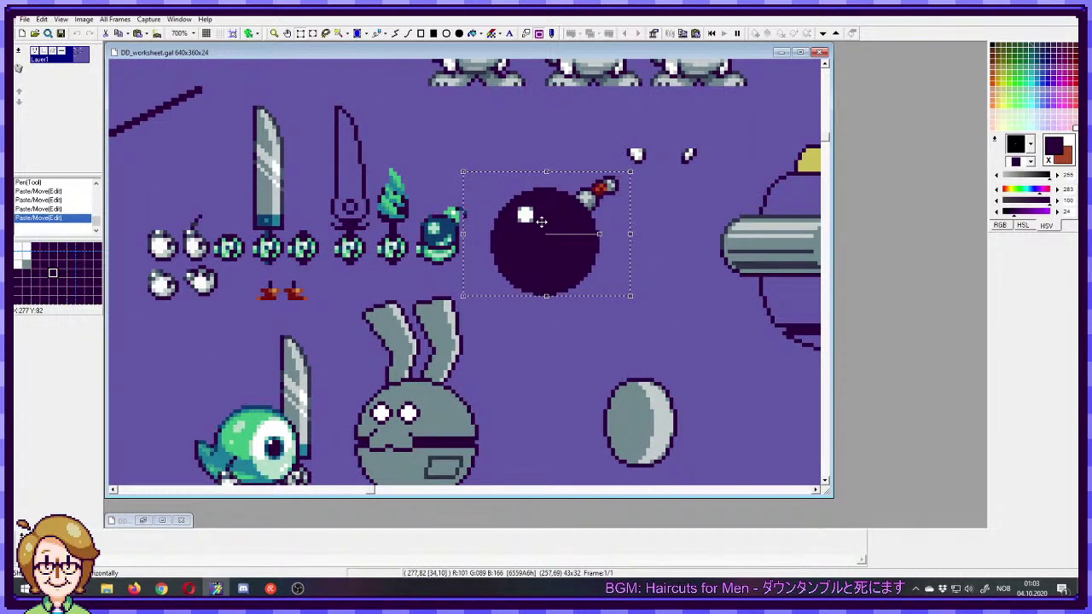
pyautogui.click(451, 229)
pyautogui.moveTo(444, 231); pyautogui.dragTo(782, 205)
pyautogui.moveTo(141, 290); pyautogui.dragTo(449, 215)
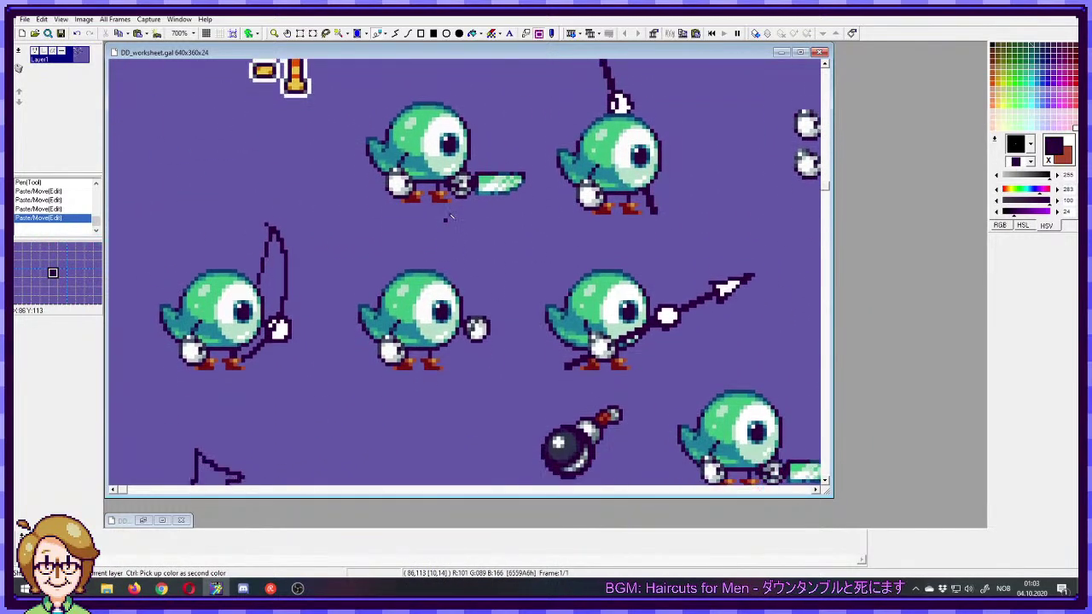
# - Copy the large bomb from beside the weapon parts and paste it into the empty space next to the small bomb
pyautogui.scroll(-5, 445, 218)
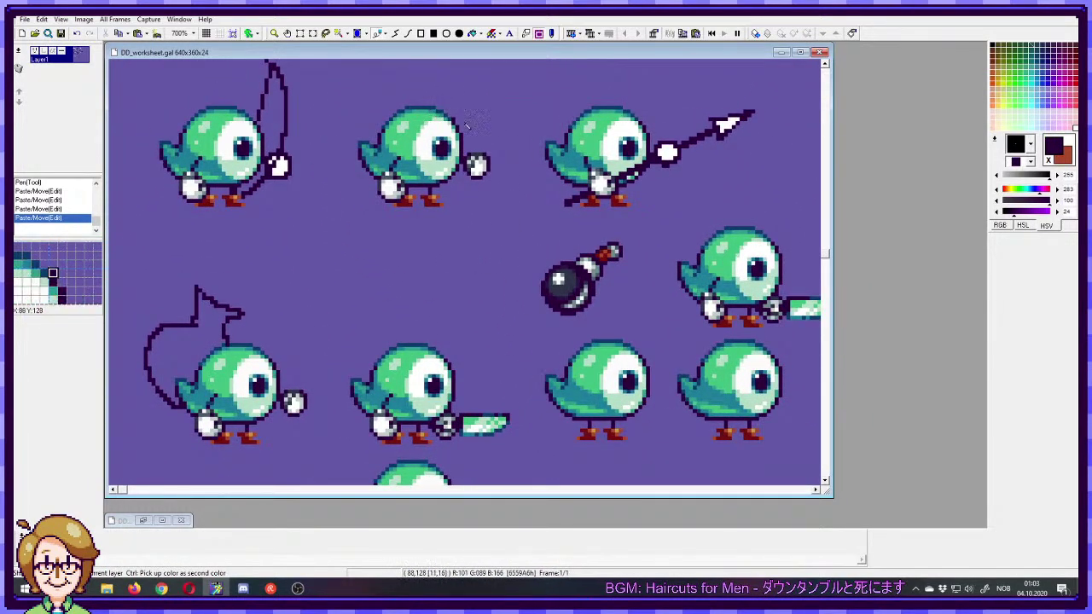
pyautogui.hscroll(10, 510, 281)
pyautogui.scroll(3, 514, 299)
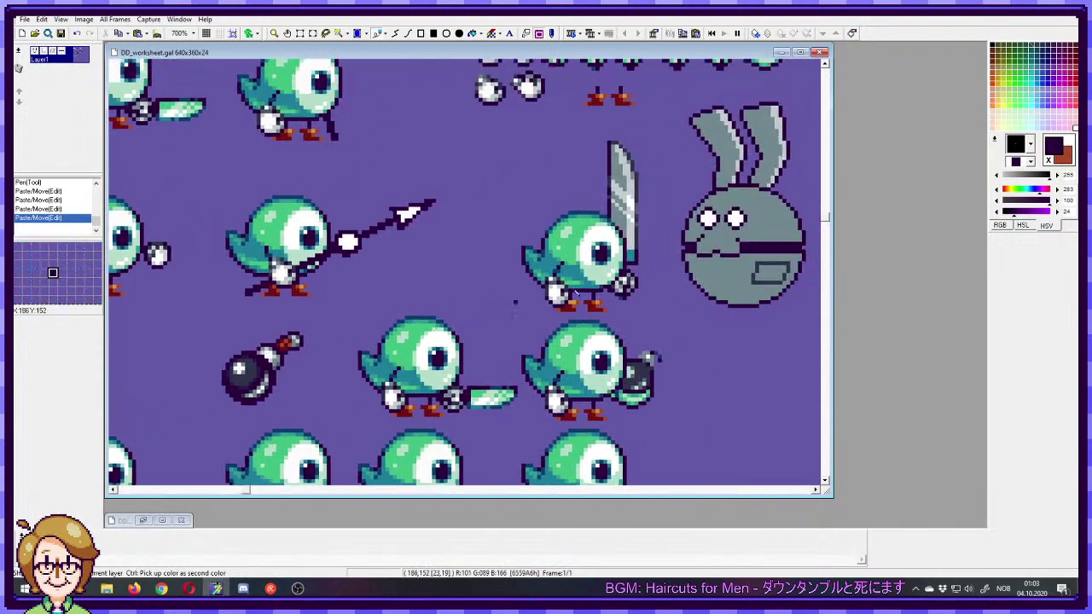
pyautogui.hscroll(12, 514, 301)
pyautogui.scroll(4, 514, 301)
pyautogui.moveTo(424, 129); pyautogui.dragTo(535, 268)
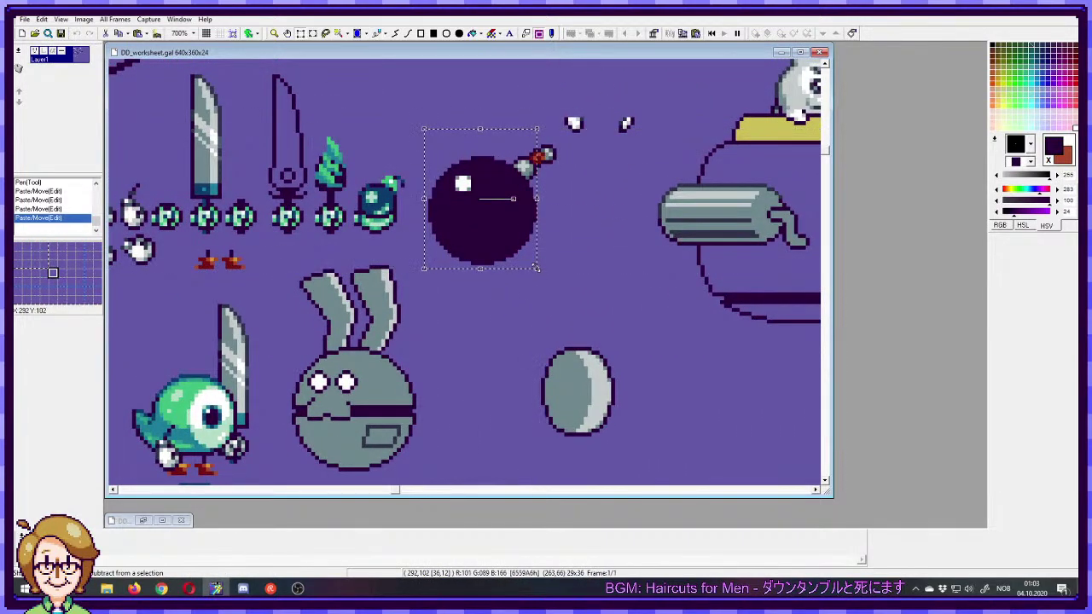
pyautogui.hscroll(-20, 368, 275)
pyautogui.scroll(-9, 368, 276)
pyautogui.scroll(-3, 564, 243)
pyautogui.hotkey('ctrl', 'v')
pyautogui.moveTo(166, 154); pyautogui.dragTo(412, 262)
pyautogui.scroll(1, 475, 250)
pyautogui.moveTo(474, 250); pyautogui.dragTo(470, 226)
pyautogui.moveTo(423, 253); pyautogui.dragTo(427, 244)
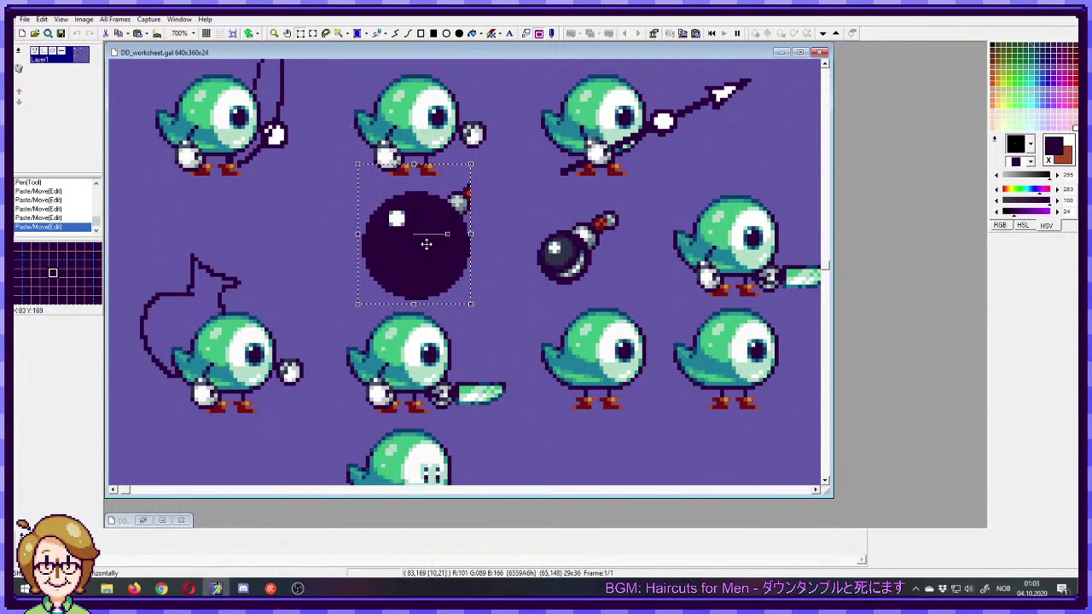
# - Move the birds in the rows beneath the bombs further down and to the right to clear space around the large bomb
pyautogui.click(504, 308)
pyautogui.moveTo(507, 309); pyautogui.dragTo(505, 150)
pyautogui.moveTo(117, 90)
pyautogui.mouseDown()
pyautogui.moveTo(195, 158)
pyautogui.moveTo(275, 316)
pyautogui.mouseUp()
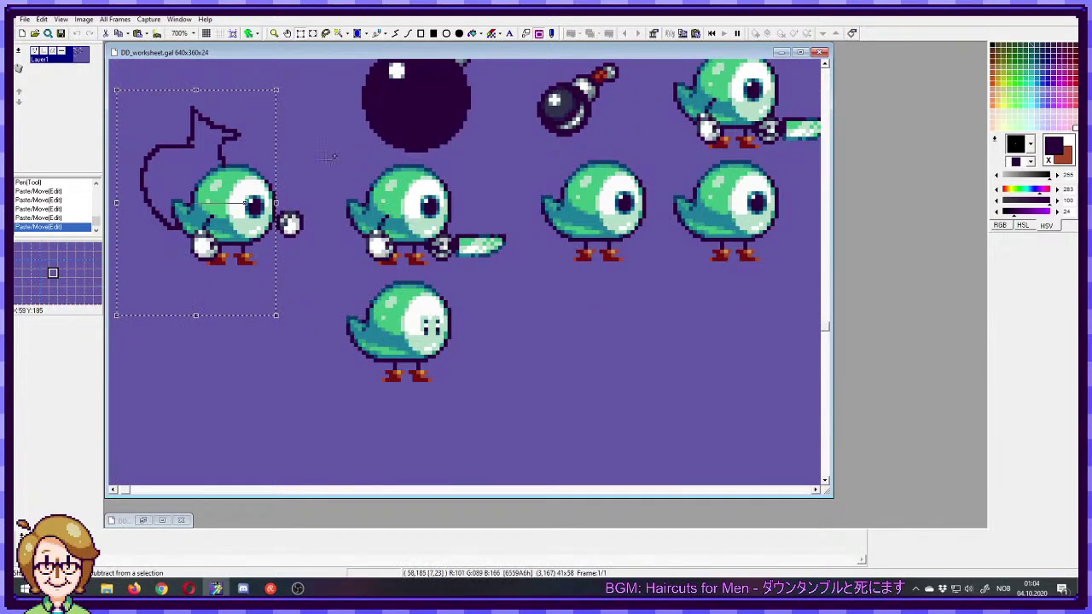
pyautogui.moveTo(210, 159); pyautogui.dragTo(334, 292)
pyautogui.moveTo(315, 160); pyautogui.dragTo(583, 428)
pyautogui.moveTo(509, 156); pyautogui.dragTo(831, 315)
pyautogui.moveTo(522, 211); pyautogui.dragTo(537, 273)
pyautogui.moveTo(490, 319); pyautogui.dragTo(594, 293)
pyautogui.moveTo(531, 266)
pyautogui.mouseDown()
pyautogui.moveTo(499, 287)
pyautogui.moveTo(519, 280)
pyautogui.mouseUp()
pyautogui.press('d')
# - Move the large bomb down and left into the cleared space and erase its cap and fuse with the background colour
pyautogui.moveTo(126, 176); pyautogui.dragTo(384, 287)
pyautogui.moveTo(336, 207); pyautogui.dragTo(431, 353)
pyautogui.moveTo(341, 186); pyautogui.dragTo(501, 322)
pyautogui.moveTo(412, 264); pyautogui.dragTo(338, 313)
pyautogui.press('d')
pyautogui.rightClick(419, 244)
pyautogui.moveTo(398, 241)
pyautogui.mouseDown()
pyautogui.moveTo(396, 262)
pyautogui.moveTo(383, 254)
pyautogui.moveTo(397, 254)
pyautogui.mouseUp()
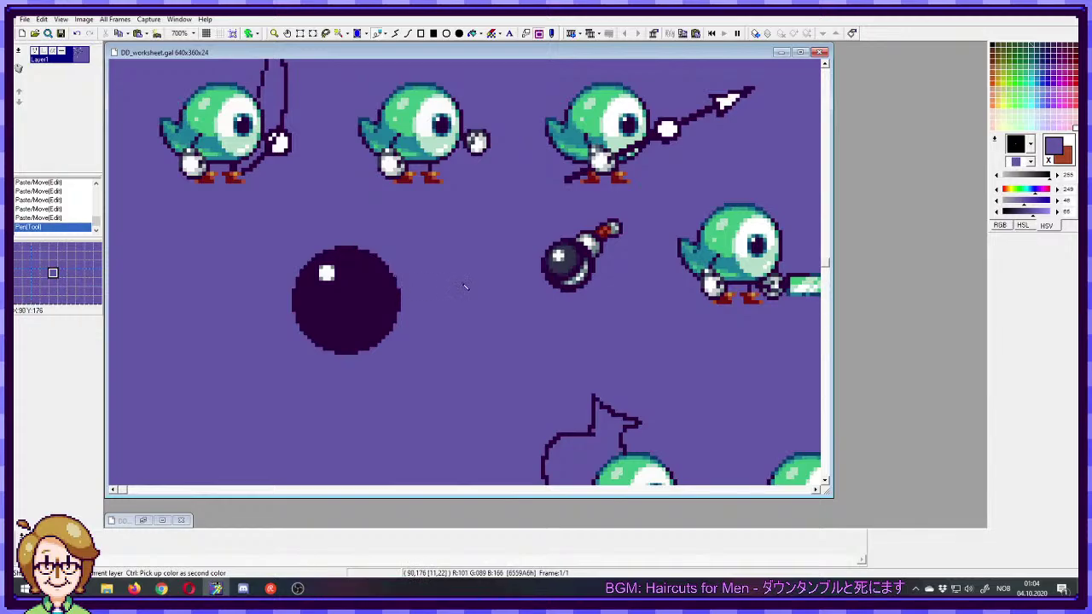
# - Paint over the large bomb's highlight with its dark colour and erase a thin ring just inside its left, lower and right edges
pyautogui.rightClick(337, 278)
pyautogui.moveTo(333, 278)
pyautogui.mouseDown()
pyautogui.moveTo(367, 235)
pyautogui.moveTo(351, 255)
pyautogui.moveTo(317, 263)
pyautogui.moveTo(302, 312)
pyautogui.mouseUp()
pyautogui.rightClick(353, 236)
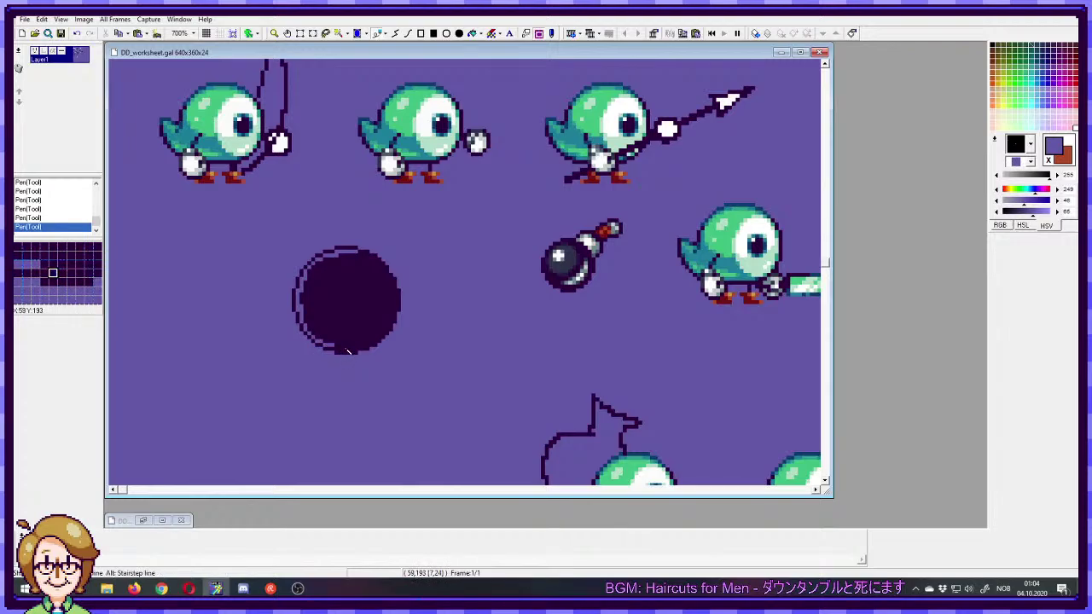
pyautogui.keyDown('shift'); pyautogui.click(363, 348); pyautogui.keyUp('shift')
pyautogui.moveTo(362, 347); pyautogui.dragTo(370, 345)
pyautogui.click(376, 341)
pyautogui.click(387, 332)
pyautogui.click(392, 332)
pyautogui.click(393, 328)
pyautogui.click(394, 324)
pyautogui.click(394, 321)
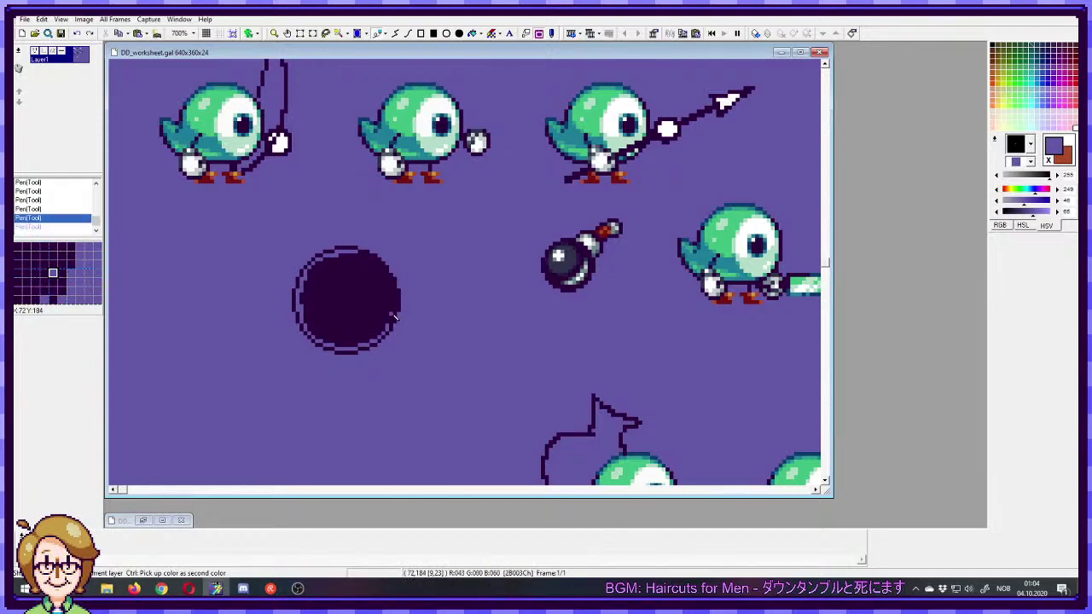
pyautogui.keyDown('shift'); pyautogui.click(394, 288); pyautogui.keyUp('shift')
pyautogui.click(390, 281)
pyautogui.hotkey('ctrl', 'z')
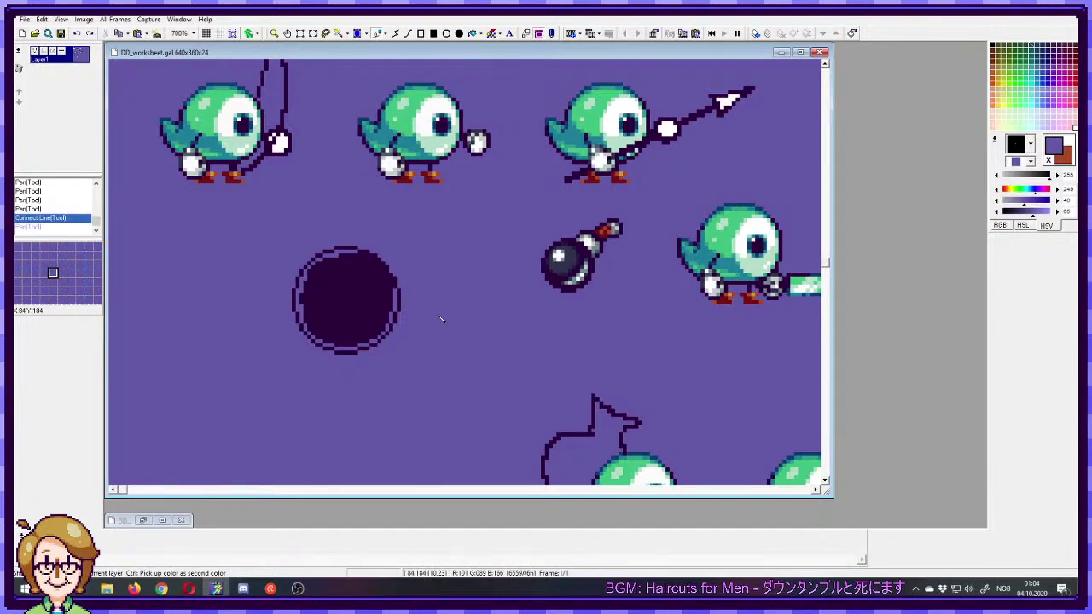
# - Finish the thin background-coloured ring along the inside of the bomb's upper-right edge
pyautogui.rightClick(390, 278)
pyautogui.click(394, 276)
pyautogui.rightClick(394, 276)
pyautogui.moveTo(391, 290); pyautogui.dragTo(391, 280)
pyautogui.click(390, 275)
pyautogui.click(387, 270)
pyautogui.click(382, 265)
pyautogui.click(378, 261)
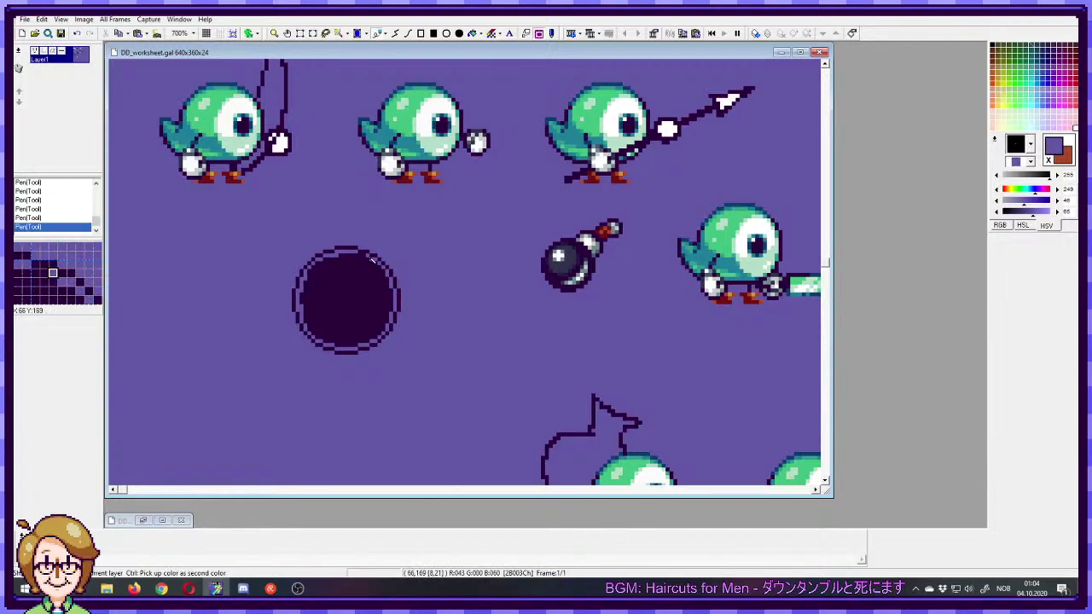
# - Flood fill the bomb's dark interior with the purple background colour to leave only the circular outline
pyautogui.click(473, 34)
pyautogui.click(365, 278)
pyautogui.click(377, 33)
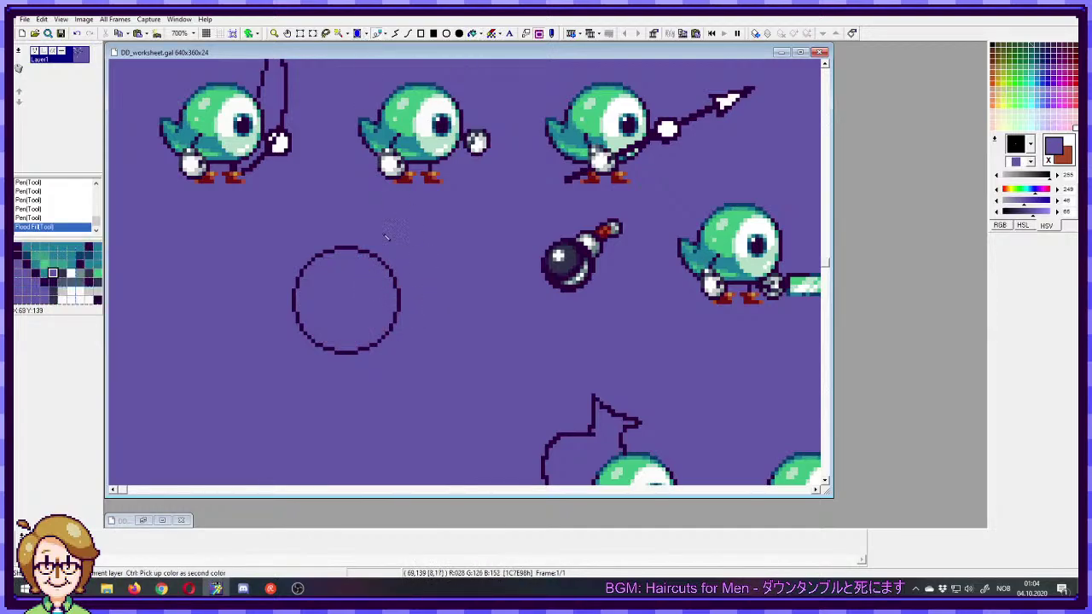
# - Try to sketch a hooked tip on the circle's upper right with a curve running down its side
pyautogui.rightClick(398, 289)
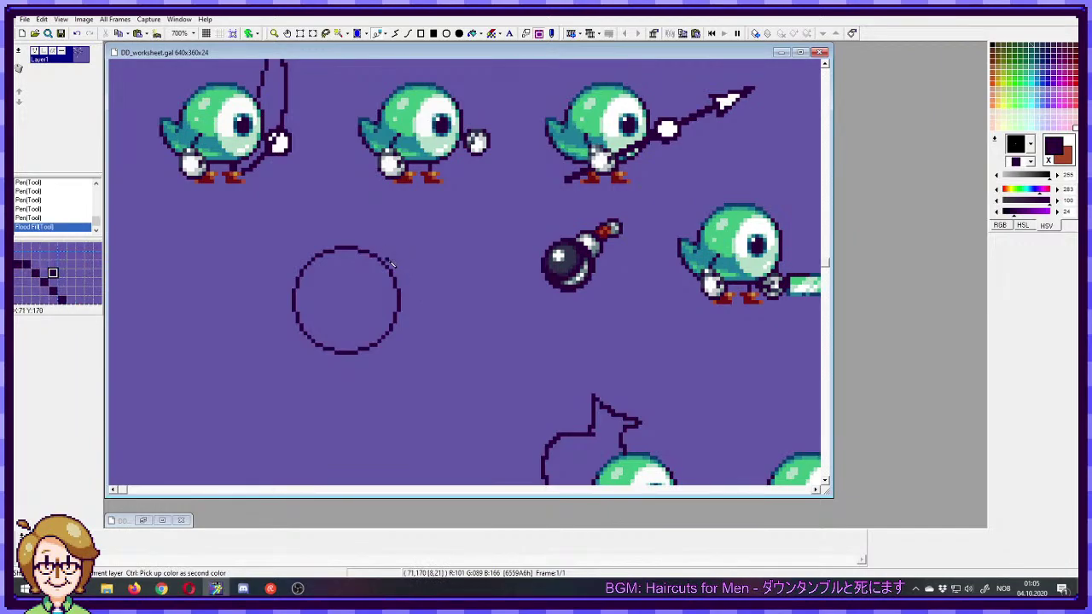
pyautogui.moveTo(390, 256)
pyautogui.mouseDown()
pyautogui.moveTo(386, 242)
pyautogui.moveTo(415, 289)
pyautogui.moveTo(394, 334)
pyautogui.mouseUp()
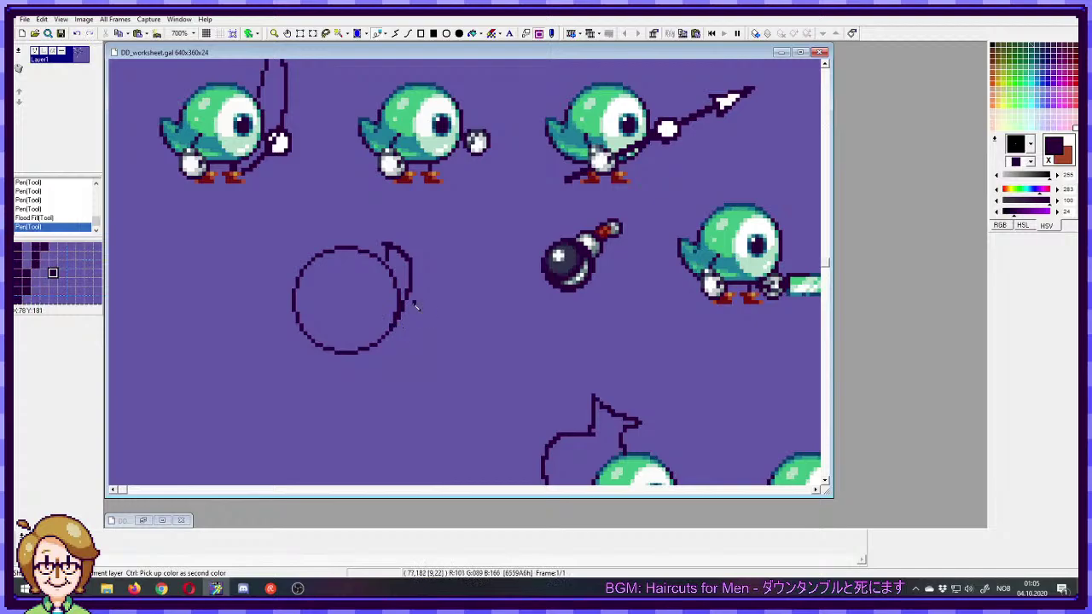
pyautogui.moveTo(407, 292); pyautogui.dragTo(382, 344)
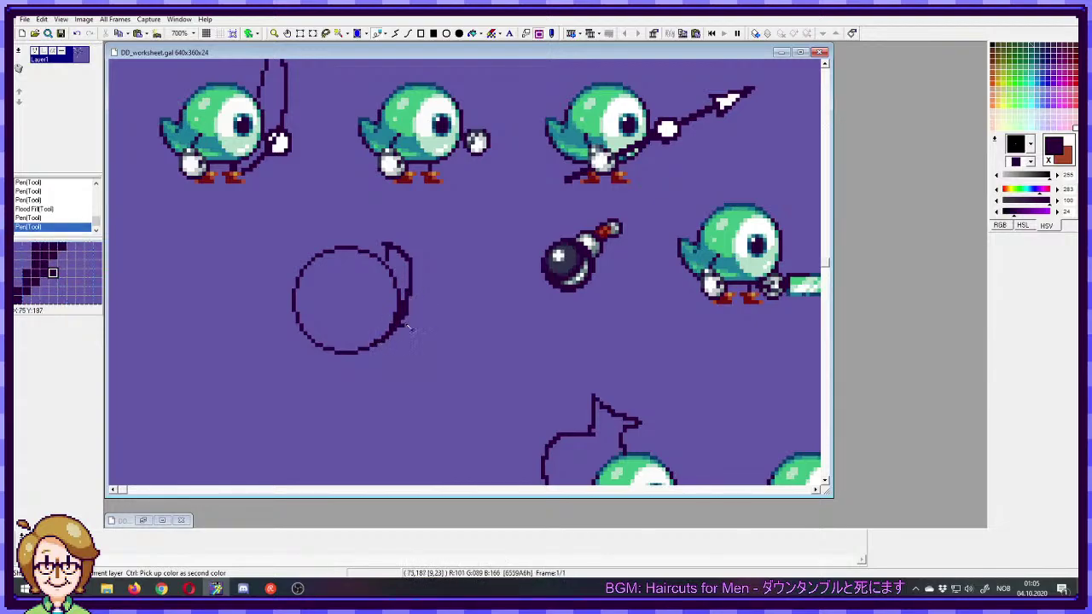
pyautogui.hotkey('ctrl', 'z')
pyautogui.moveTo(346, 67); pyautogui.dragTo(489, 177)
pyautogui.click(489, 248)
pyautogui.hotkey('ctrl', 'z')
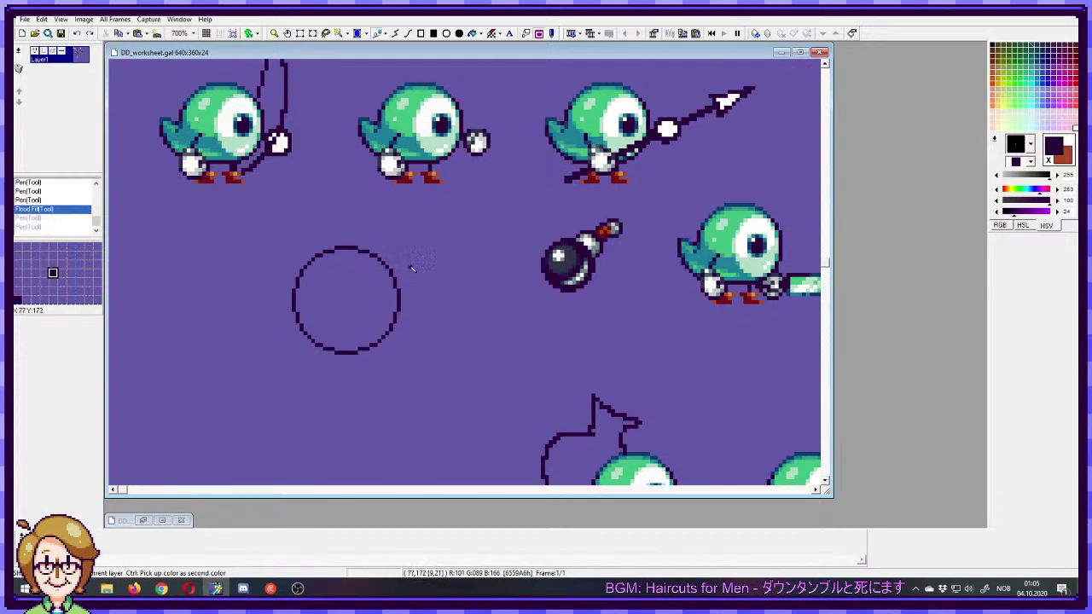
# - Sketch a short stem rising from the circle's upper right, hooking over into a curve down beside the circle
pyautogui.moveTo(463, 197)
pyautogui.mouseDown()
pyautogui.moveTo(429, 270)
pyautogui.moveTo(463, 180)
pyautogui.mouseUp()
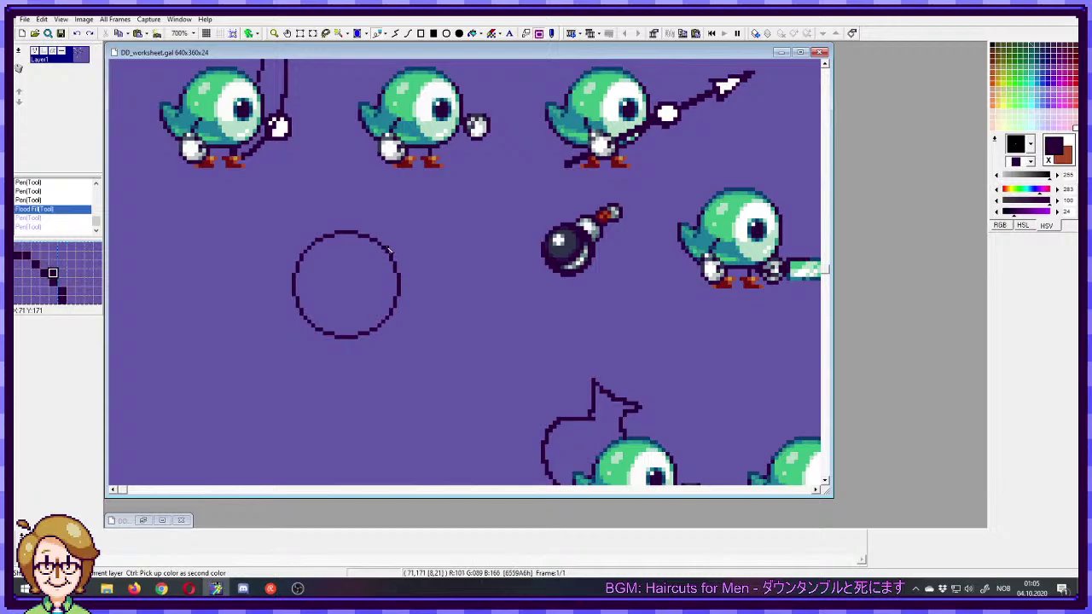
pyautogui.click(388, 240)
pyautogui.moveTo(387, 232); pyautogui.dragTo(383, 225)
pyautogui.moveTo(384, 225); pyautogui.dragTo(400, 218)
pyautogui.hotkey('ctrl', 'z')
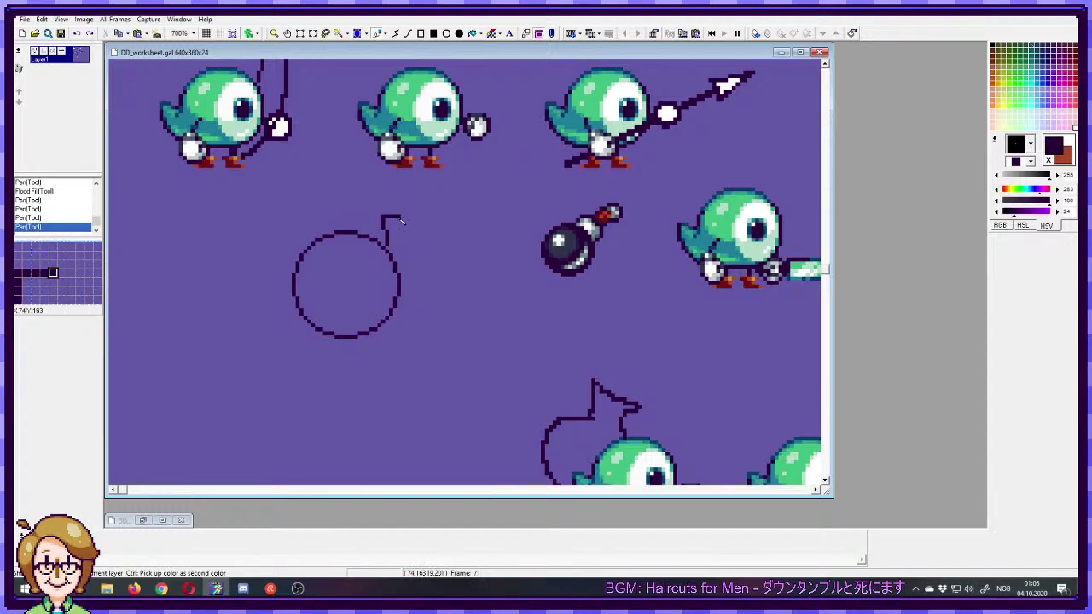
pyautogui.click(406, 224)
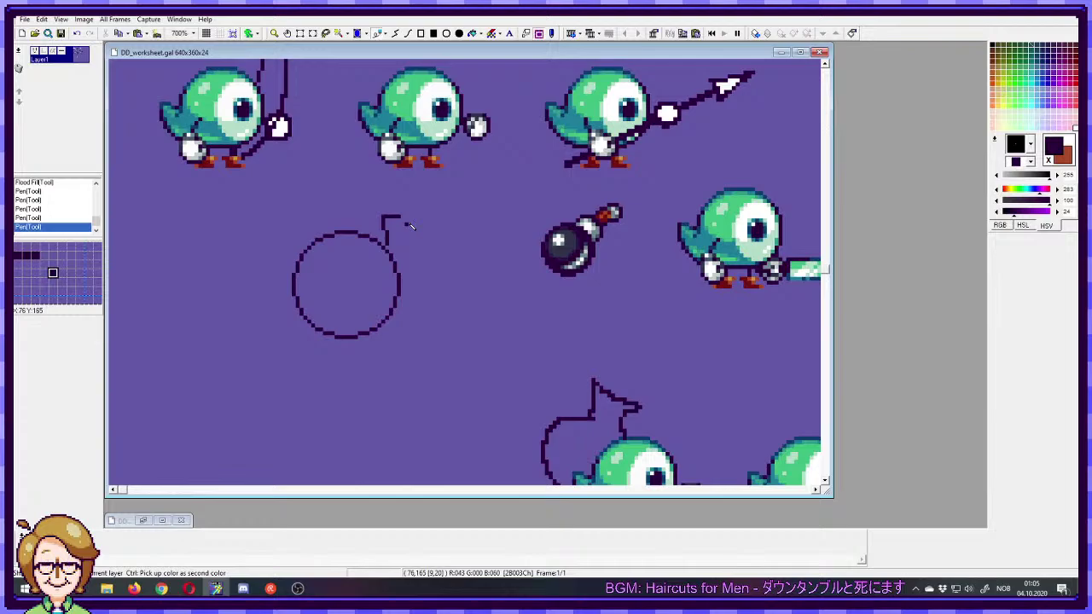
pyautogui.moveTo(406, 222); pyautogui.dragTo(409, 228)
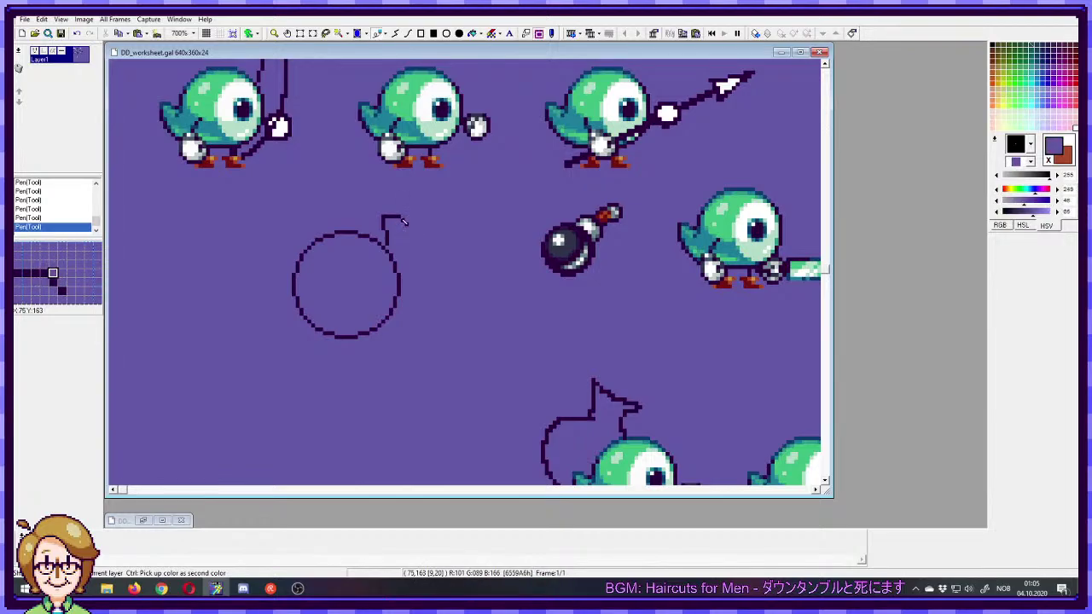
pyautogui.moveTo(410, 230); pyautogui.dragTo(420, 298)
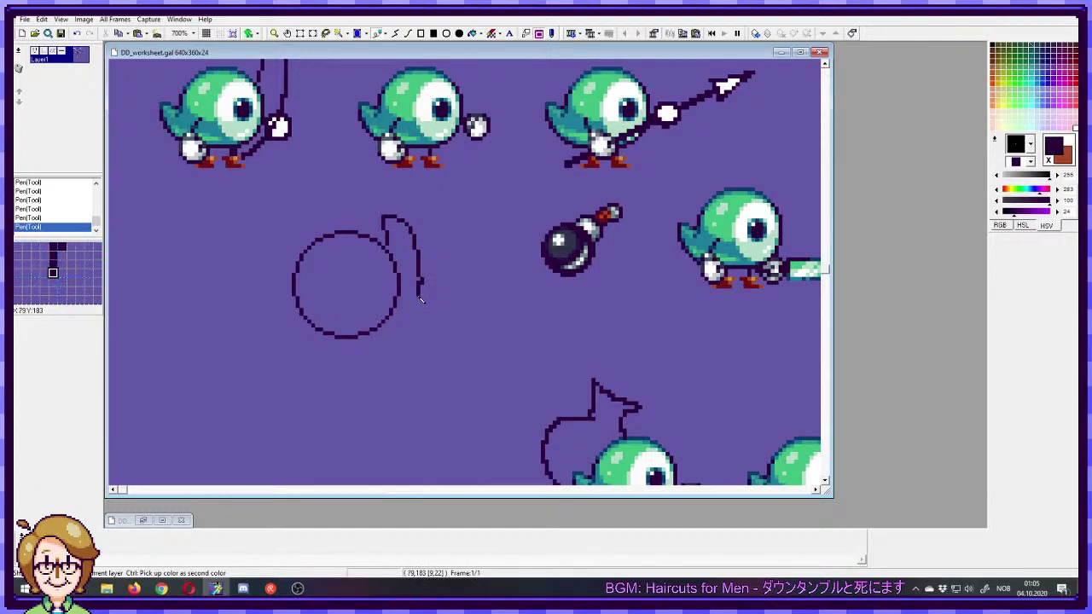
# - Draw a closer outer contour bulging from the circle's lower right and erase the old hanging curve
pyautogui.hotkey('ctrl', 'z')
pyautogui.click(379, 330)
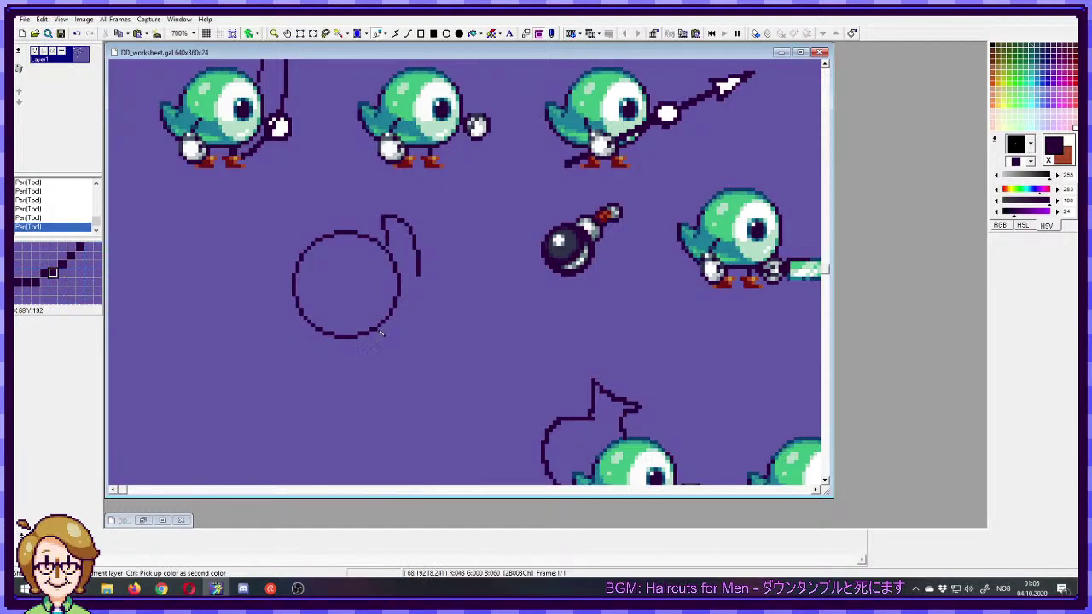
pyautogui.hotkey('ctrl', 'z')
pyautogui.moveTo(403, 303); pyautogui.dragTo(410, 275)
pyautogui.hotkey('ctrl', 'z')
pyautogui.rightClick(422, 281)
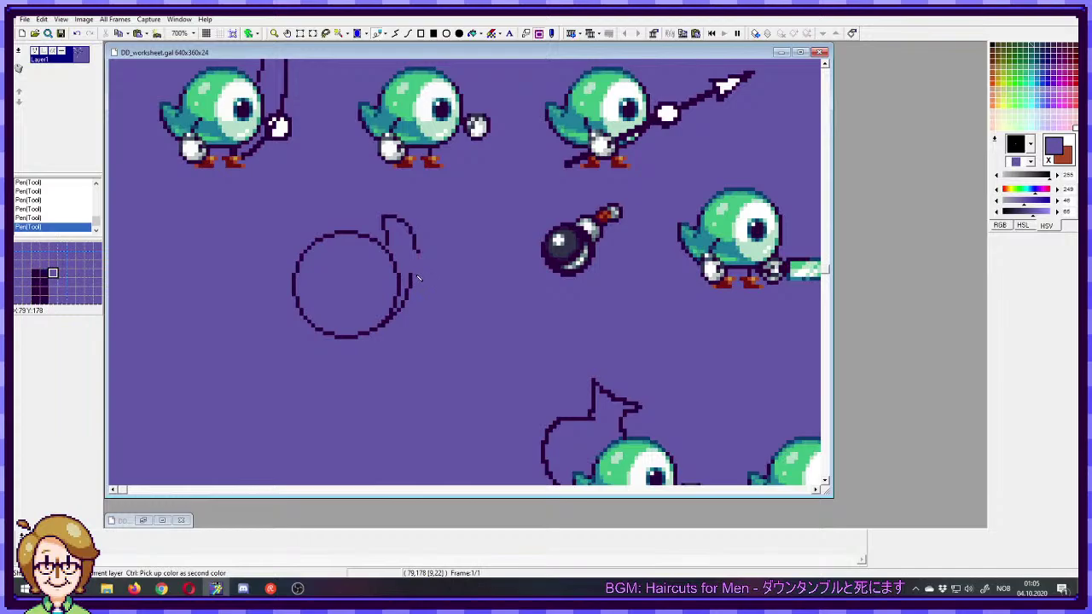
pyautogui.keyDown('ctrl'); pyautogui.click(417, 261); pyautogui.keyUp('ctrl')
pyautogui.keyDown('ctrl'); pyautogui.click(422, 255); pyautogui.keyUp('ctrl')
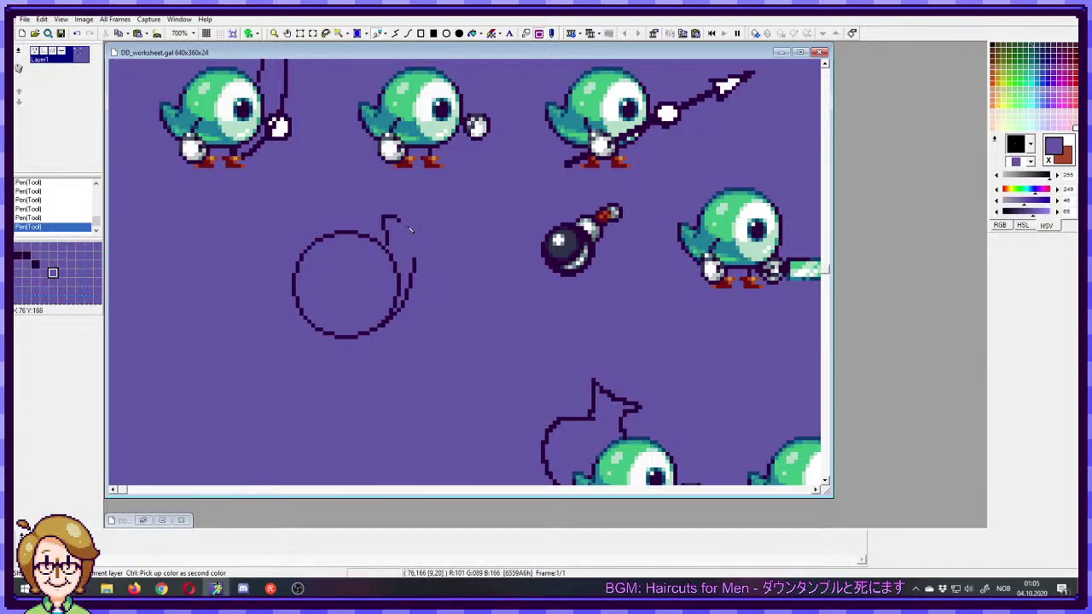
# - Erase the circle's original right arc and the old stem, and extend the outer contour upward
pyautogui.moveTo(391, 250); pyautogui.dragTo(394, 317)
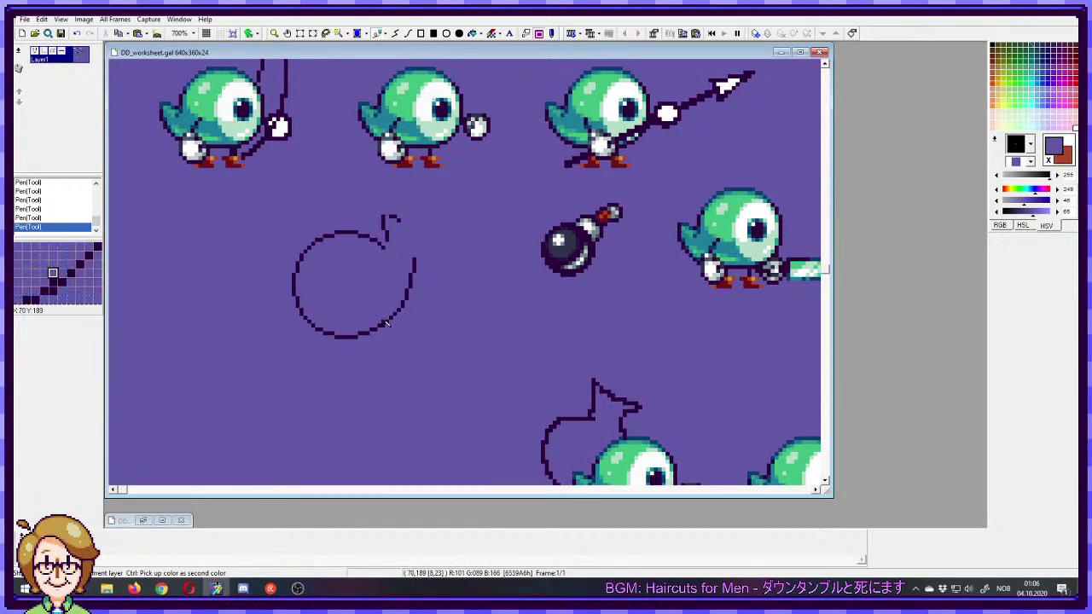
pyautogui.keyDown('ctrl'); pyautogui.click(413, 261); pyautogui.keyUp('ctrl')
pyautogui.keyDown('ctrl'); pyautogui.click(428, 267); pyautogui.keyUp('ctrl')
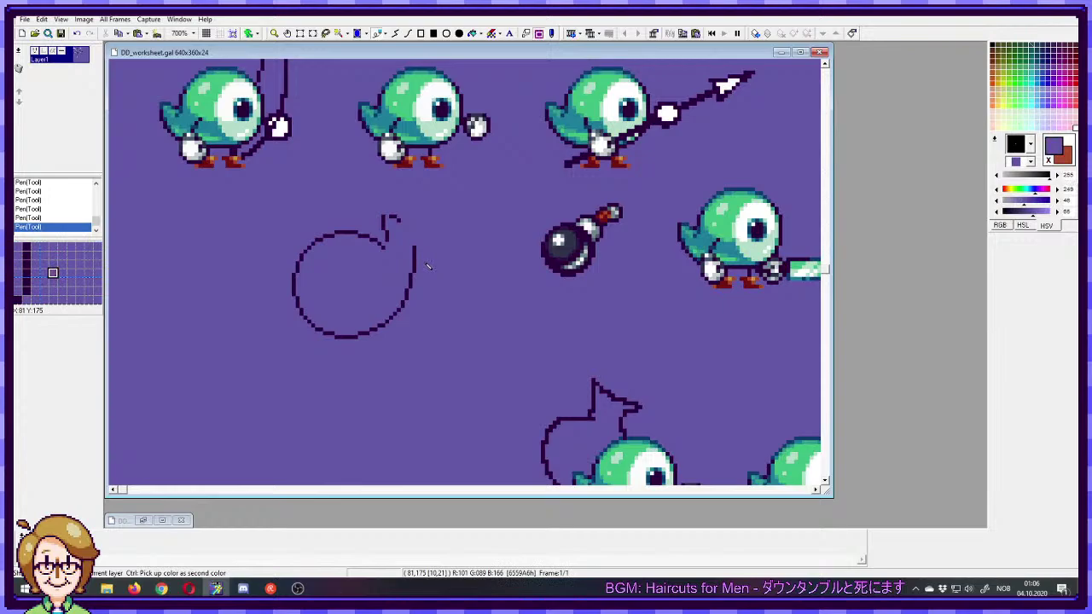
pyautogui.rightClick(415, 261)
pyautogui.rightClick(419, 243)
pyautogui.moveTo(415, 245); pyautogui.dragTo(387, 233)
pyautogui.rightClick(415, 254)
pyautogui.rightClick(404, 238)
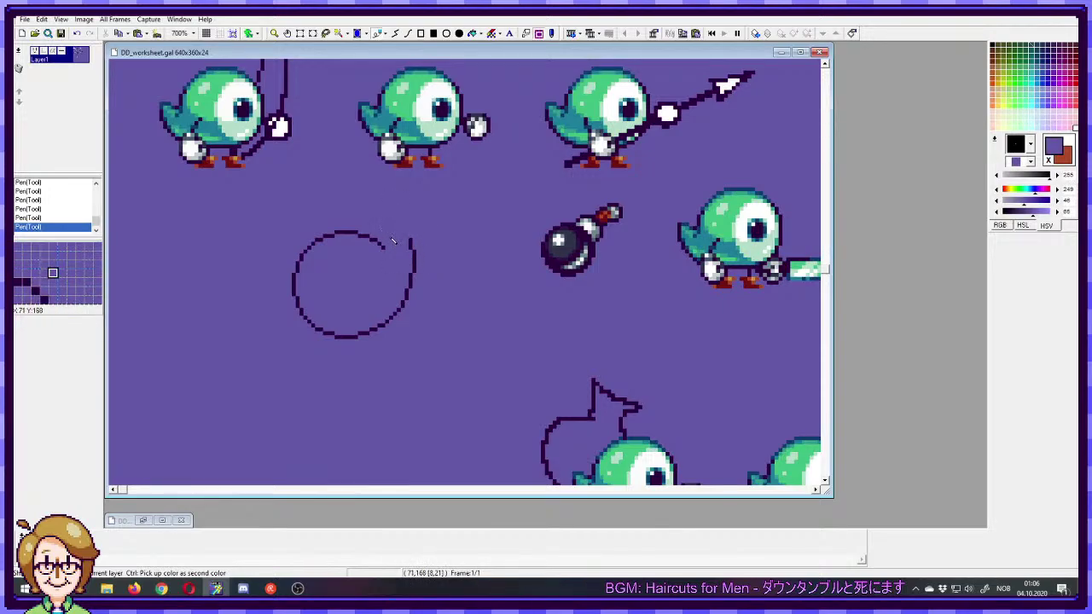
# - Continue the outer contour up into a pointed tip and join it back down to the circle's upper edge
pyautogui.keyDown('ctrl'); pyautogui.click(410, 242); pyautogui.keyUp('ctrl')
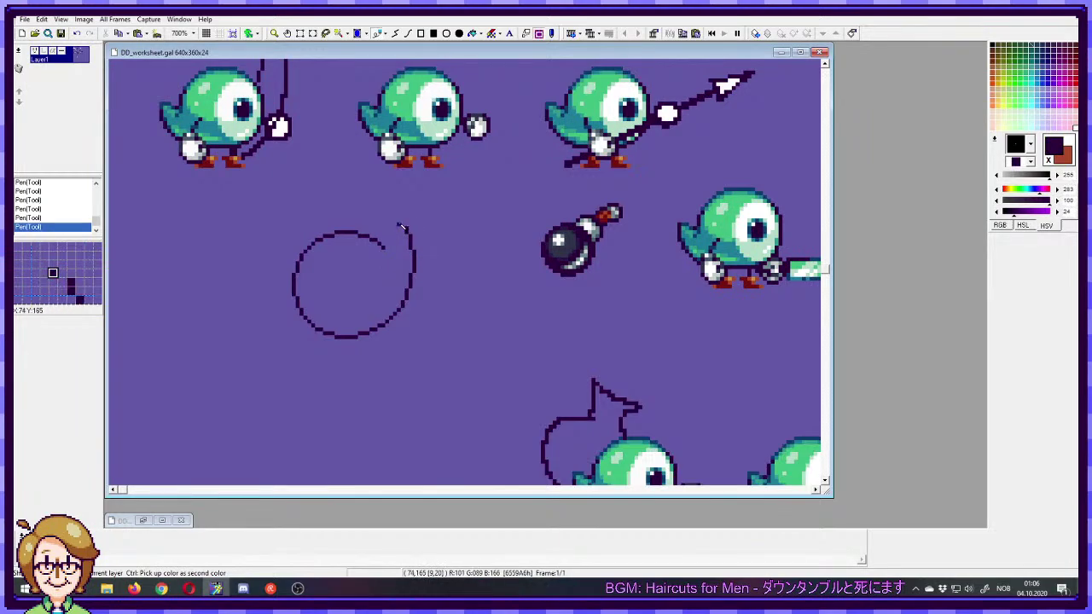
pyautogui.keyDown('ctrl'); pyautogui.click(414, 268); pyautogui.keyUp('ctrl')
pyautogui.keyDown('ctrl'); pyautogui.click(416, 276); pyautogui.keyUp('ctrl')
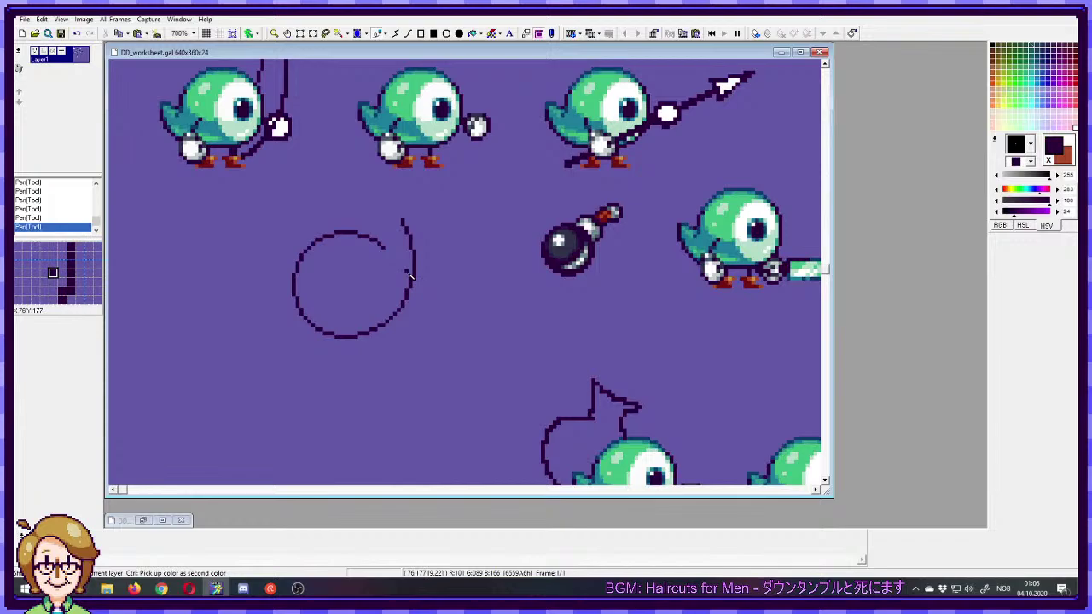
pyautogui.keyDown('ctrl'); pyautogui.click(413, 279); pyautogui.keyUp('ctrl')
pyautogui.keyDown('ctrl'); pyautogui.click(410, 292); pyautogui.keyUp('ctrl')
pyautogui.keyDown('ctrl'); pyautogui.click(404, 281); pyautogui.keyUp('ctrl')
pyautogui.keyDown('ctrl'); pyautogui.click(414, 281); pyautogui.keyUp('ctrl')
pyautogui.moveTo(406, 229)
pyautogui.mouseDown()
pyautogui.moveTo(382, 212)
pyautogui.moveTo(381, 245)
pyautogui.mouseUp()
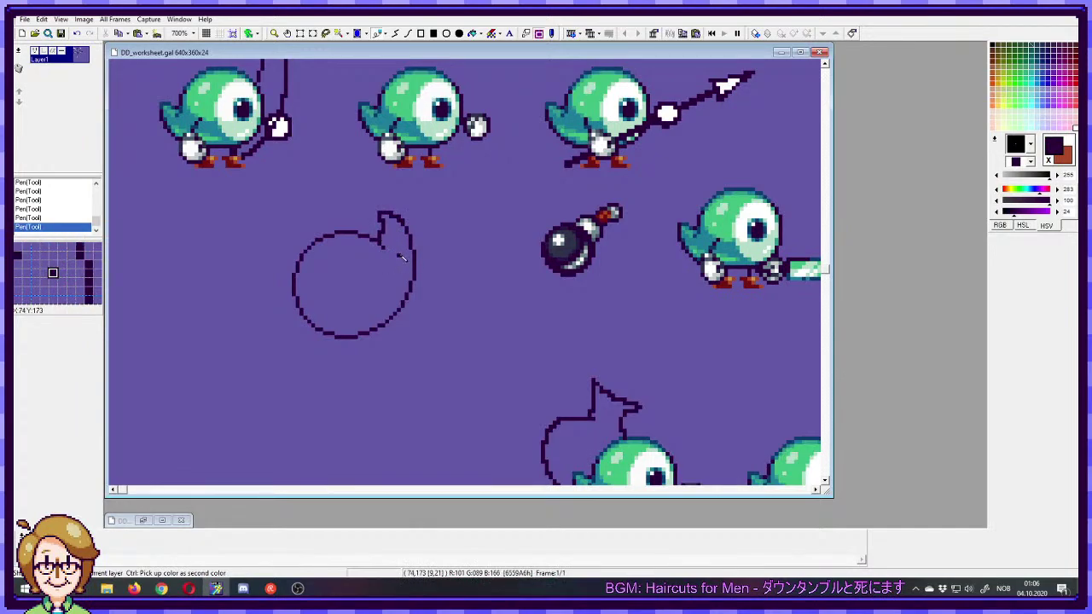
# - Smooth the tip's outer curve by redrawing its edge pixels and erasing stray ones
pyautogui.keyDown('ctrl'); pyautogui.click(396, 249); pyautogui.keyUp('ctrl')
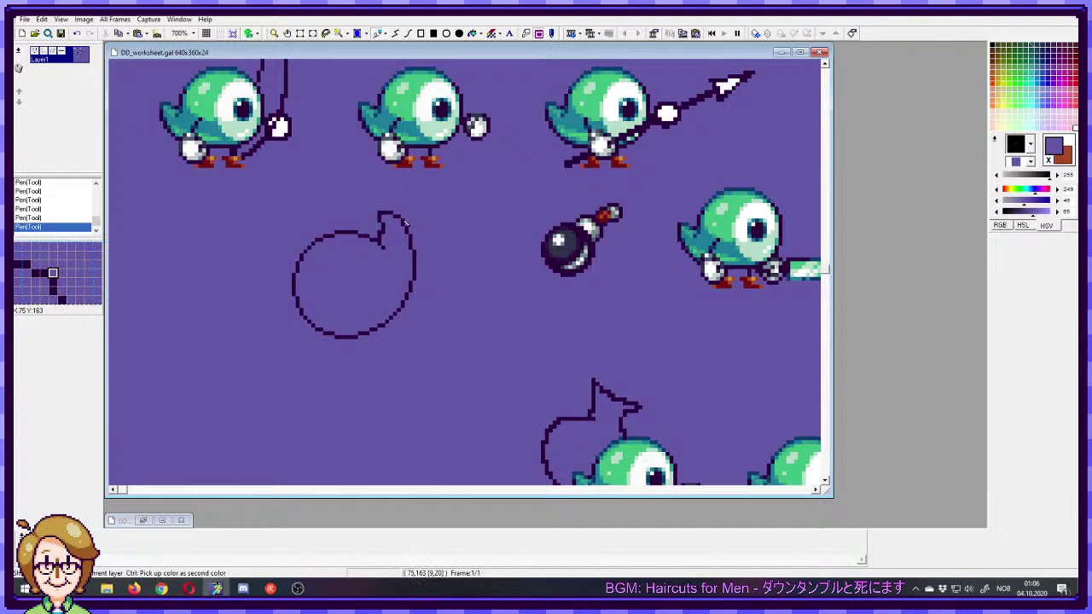
pyautogui.rightClick(406, 226)
pyautogui.moveTo(406, 226); pyautogui.dragTo(396, 217)
pyautogui.rightClick(390, 239)
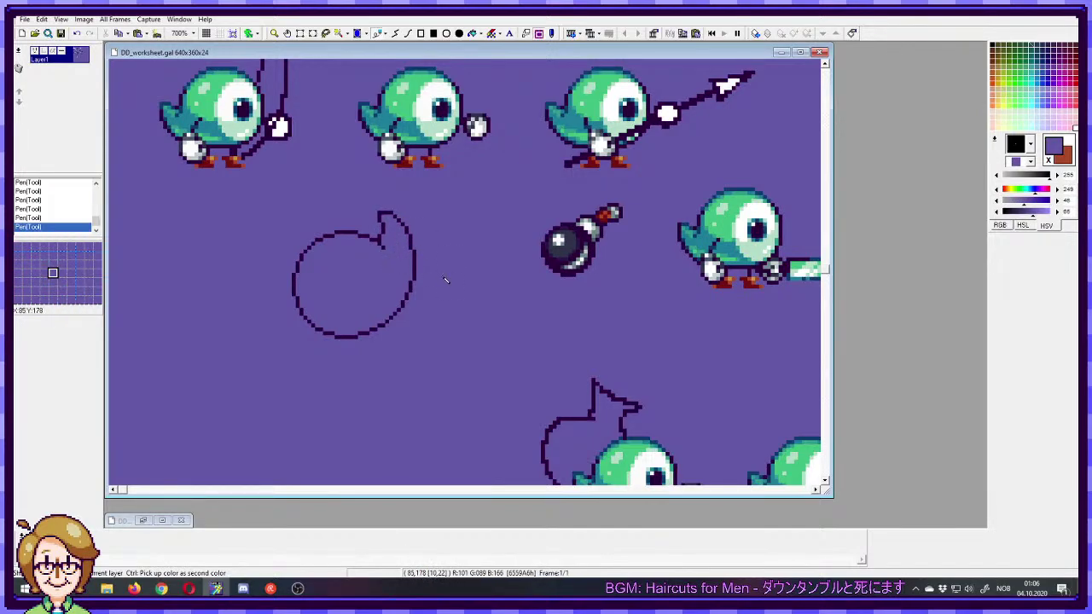
# - Draw a small dark circle outline inside the lower left of the tipped round shape
pyautogui.rightClick(370, 239)
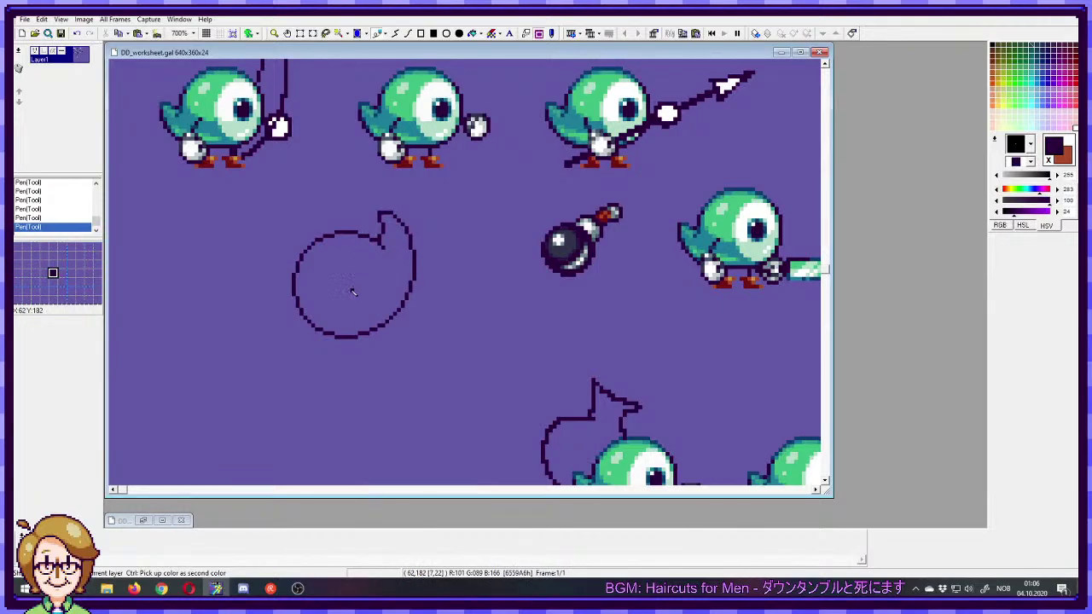
pyautogui.moveTo(352, 291)
pyautogui.mouseDown()
pyautogui.moveTo(312, 293)
pyautogui.moveTo(326, 319)
pyautogui.moveTo(354, 314)
pyautogui.moveTo(358, 281)
pyautogui.mouseUp()
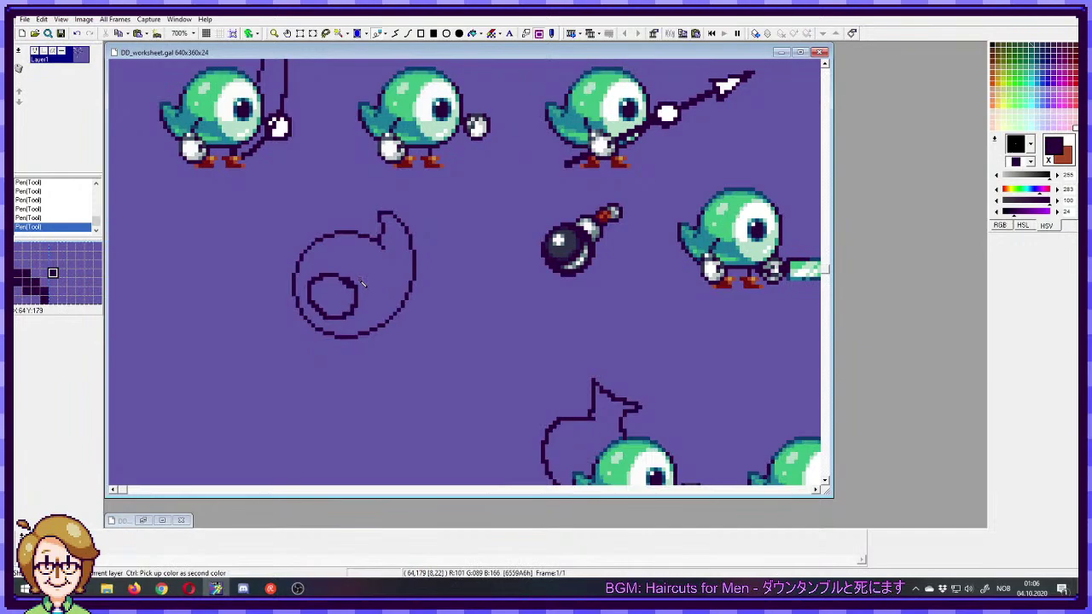
# - Thin the small inner circle's outline by erasing surplus pixels along its right side
pyautogui.rightClick(363, 284)
pyautogui.click(355, 290)
pyautogui.rightClick(354, 295)
pyautogui.rightClick(359, 298)
pyautogui.moveTo(353, 292); pyautogui.dragTo(358, 300)
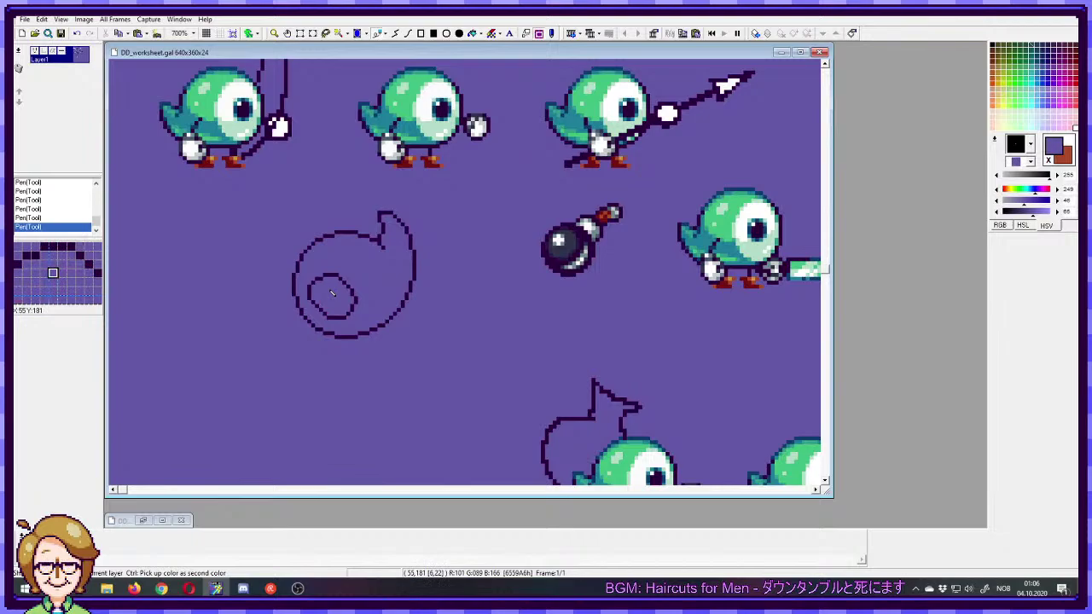
# - Refine the small circle's lower-left edge, place a dark dot at its centre, and add a stroke beside it
pyautogui.moveTo(315, 306); pyautogui.dragTo(330, 293)
pyautogui.rightClick(330, 317)
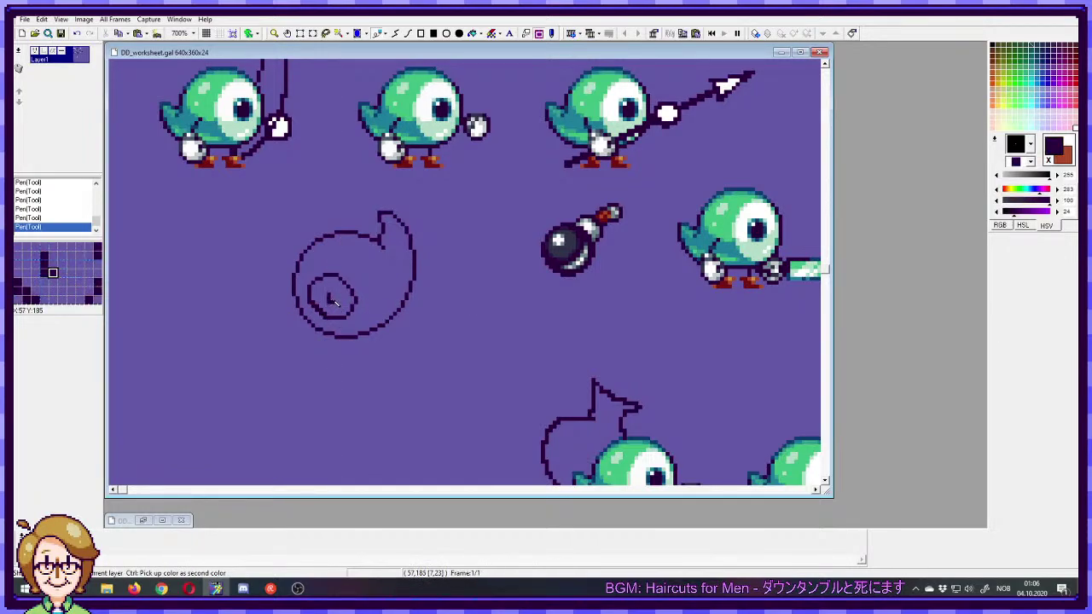
pyautogui.hotkey('ctrl', 'z')
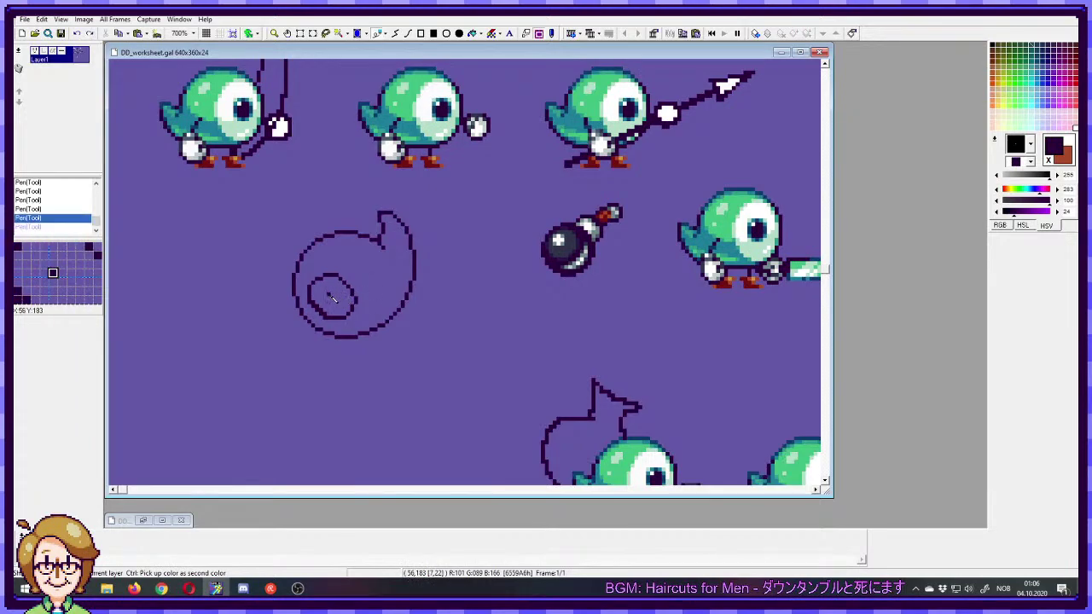
pyautogui.click(331, 296)
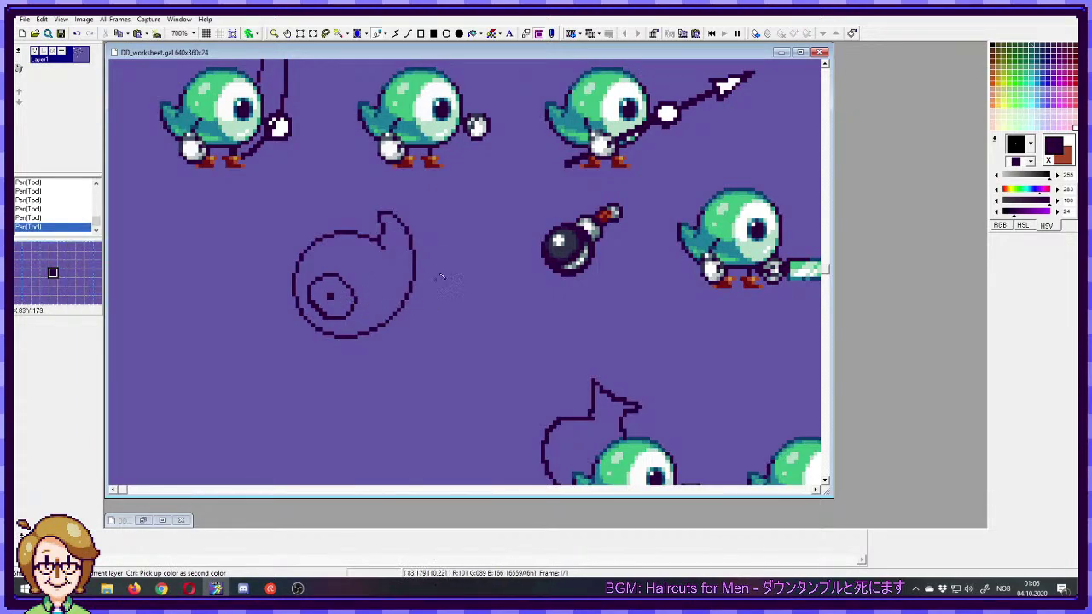
pyautogui.moveTo(364, 271)
pyautogui.mouseDown()
pyautogui.moveTo(400, 267)
pyautogui.moveTo(386, 290)
pyautogui.moveTo(402, 260)
pyautogui.mouseUp()
# - Undo the extra stroke, the centre dot and the outline clean-up of the small inner circle
pyautogui.hotkey('ctrl', 'z')
pyautogui.hotkey('ctrl', 'z')
pyautogui.hotkey('ctrl', 'z')
pyautogui.hotkey('ctrl', 'z')
pyautogui.hotkey('ctrl', 'z')
pyautogui.hotkey('ctrl', 'z')
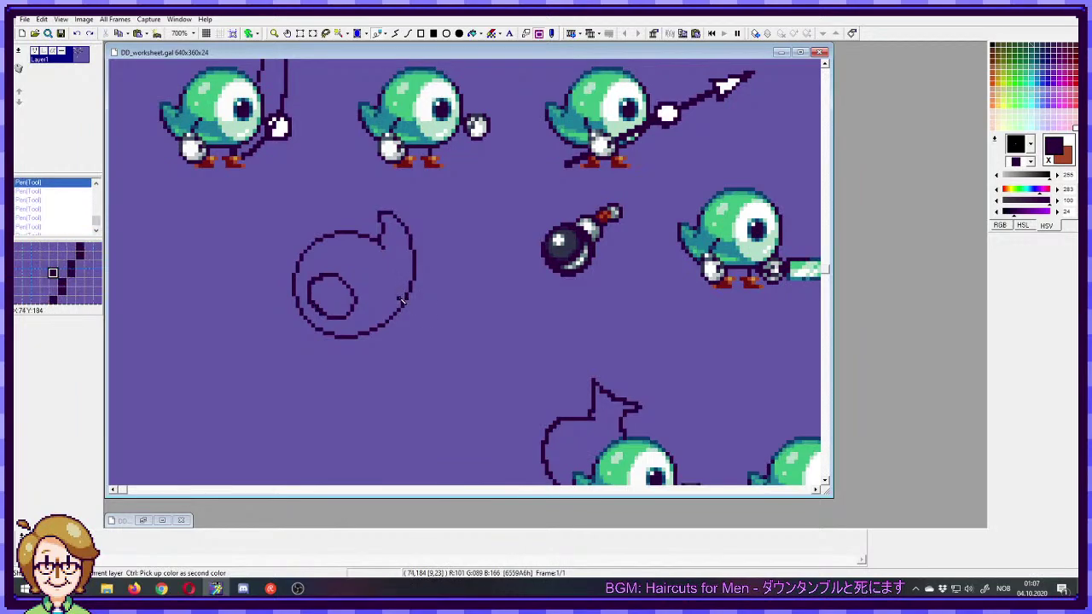
pyautogui.hotkey('ctrl', 'z')
pyautogui.hotkey('ctrl', 'z')
pyautogui.hotkey('ctrl', 'z')
pyautogui.hotkey('ctrl', 'z')
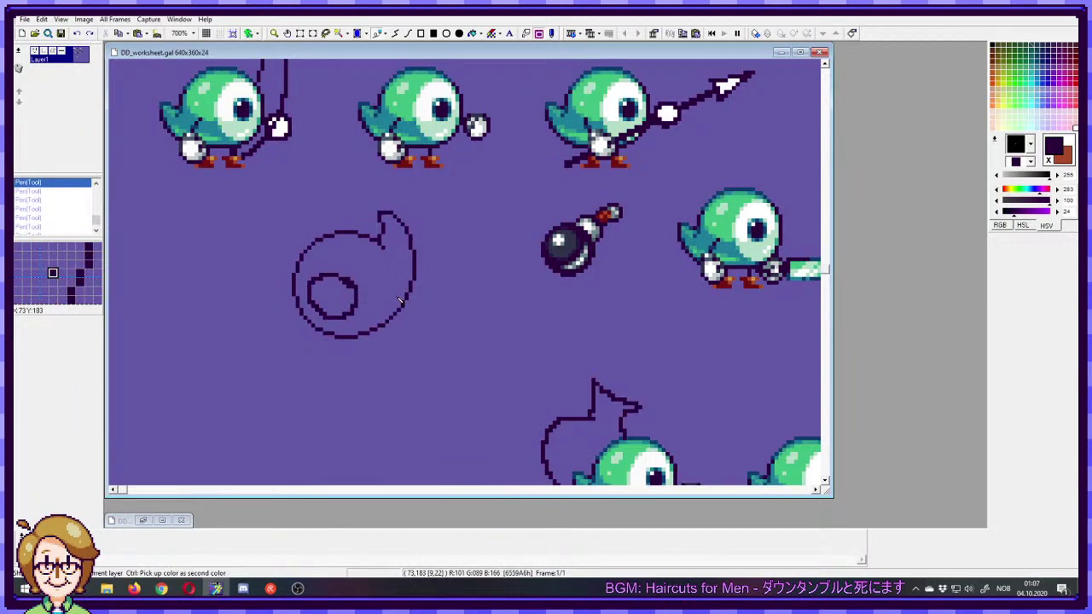
# - Undo the small inner circle and paint a small solid dark foot shape inside the lower right of the tipped round body
pyautogui.hotkey('ctrl', 'y')
pyautogui.hotkey('ctrl', 'y')
pyautogui.hotkey('ctrl', 'z')
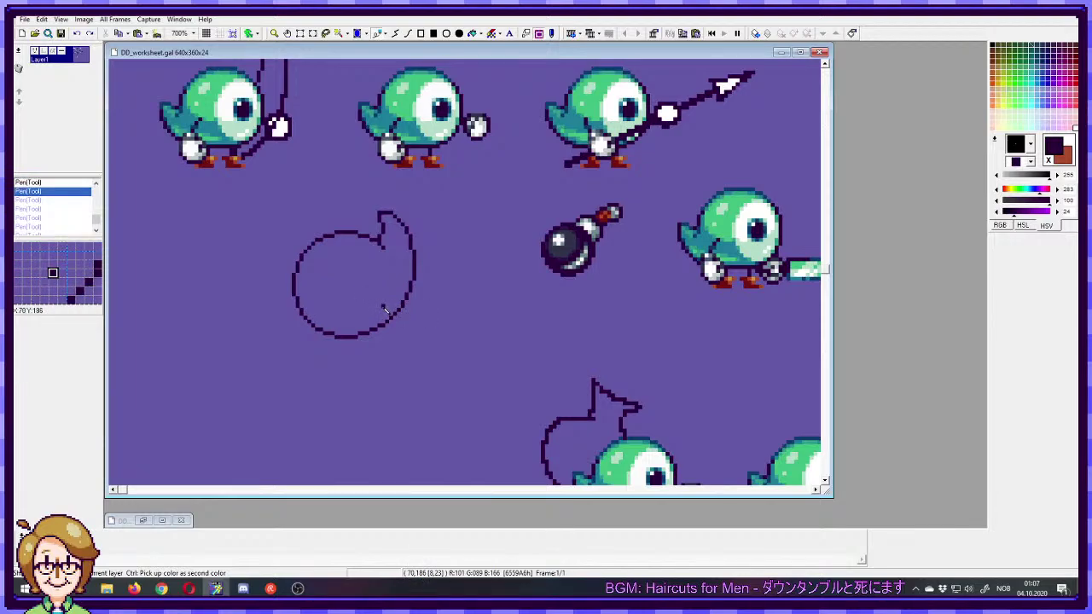
pyautogui.moveTo(379, 310); pyautogui.dragTo(364, 309)
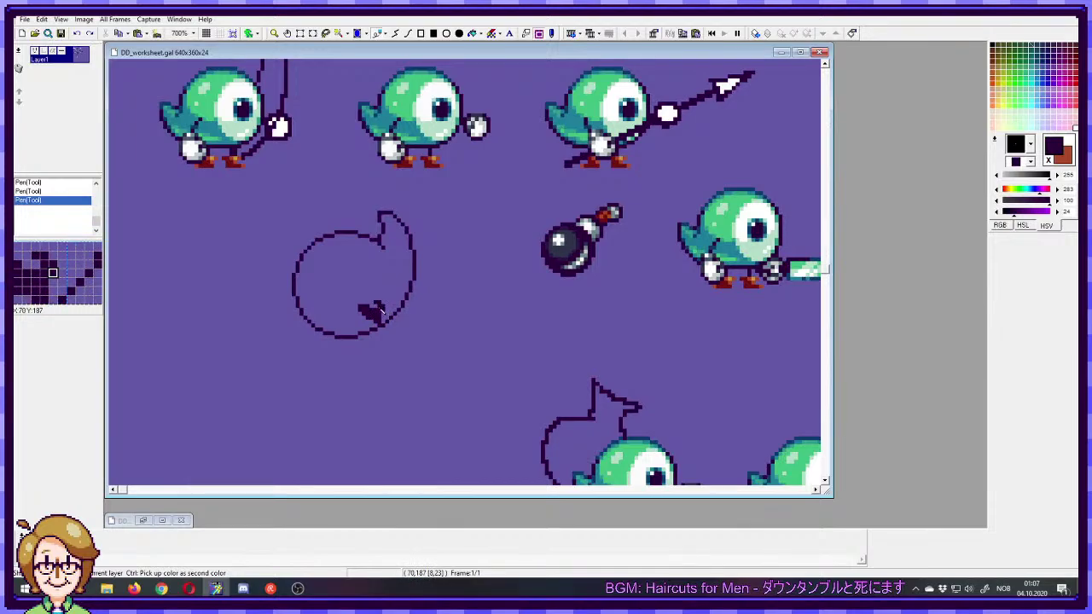
pyautogui.moveTo(386, 315); pyautogui.dragTo(389, 307)
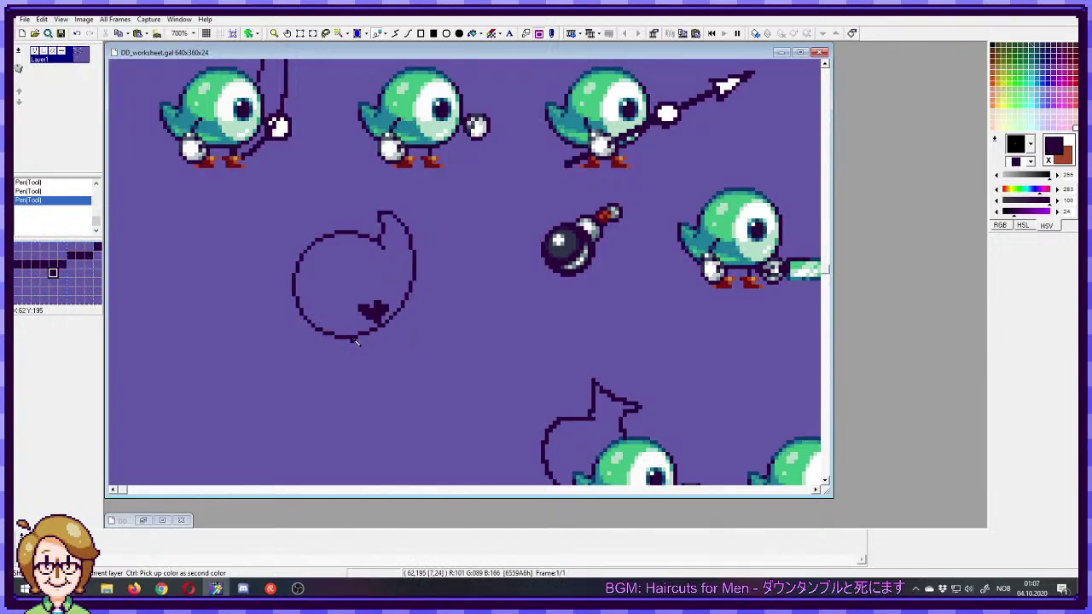
# - Paint a second solid dark foot beneath the round body, joined to its lower edge by a short leg
pyautogui.moveTo(345, 341); pyautogui.dragTo(335, 353)
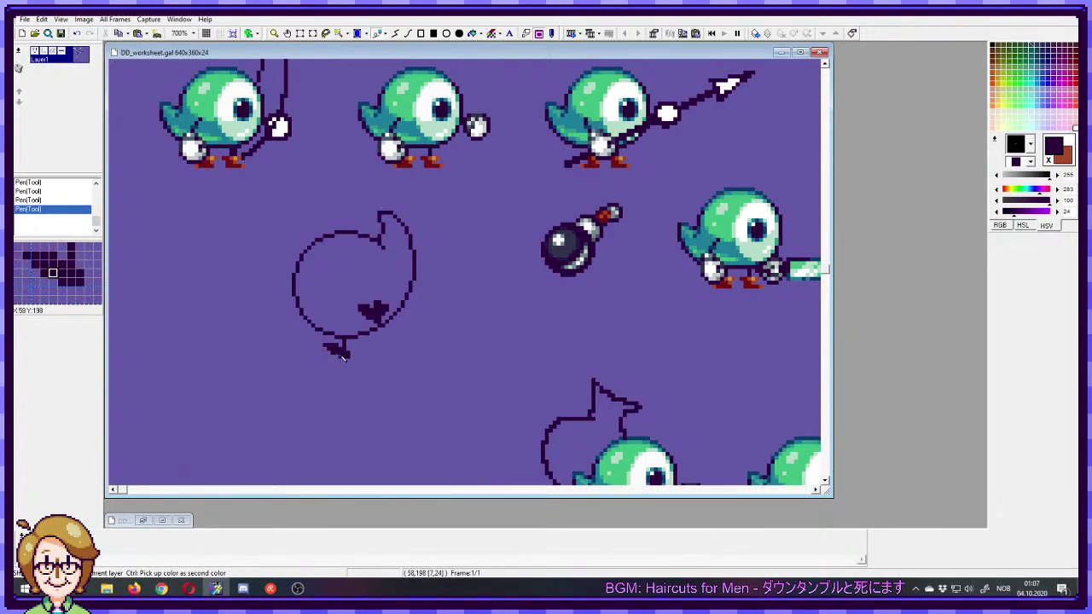
pyautogui.moveTo(341, 357); pyautogui.dragTo(339, 344)
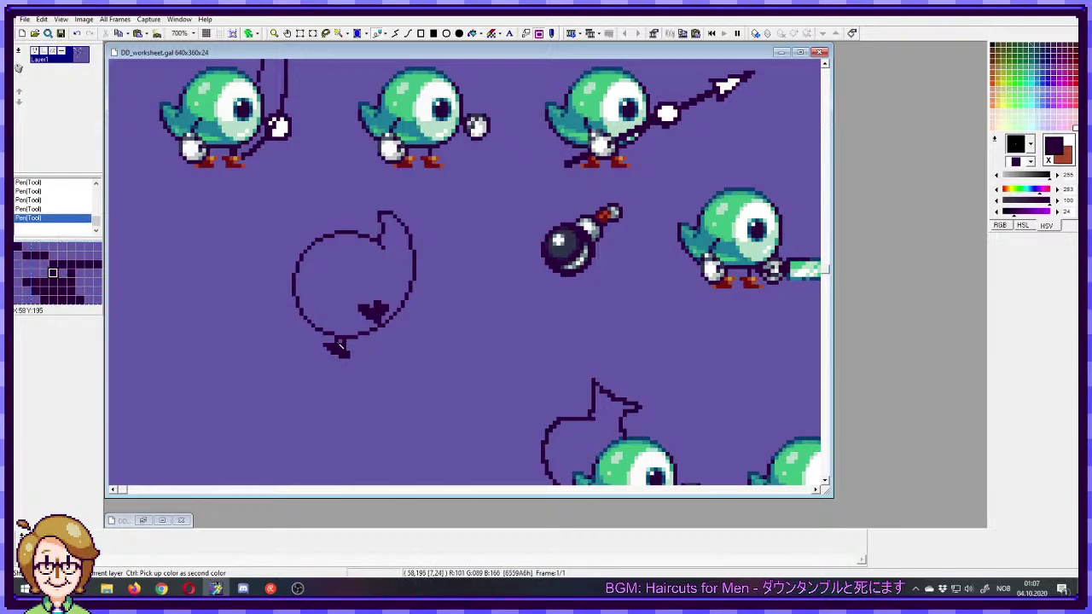
pyautogui.click(339, 345)
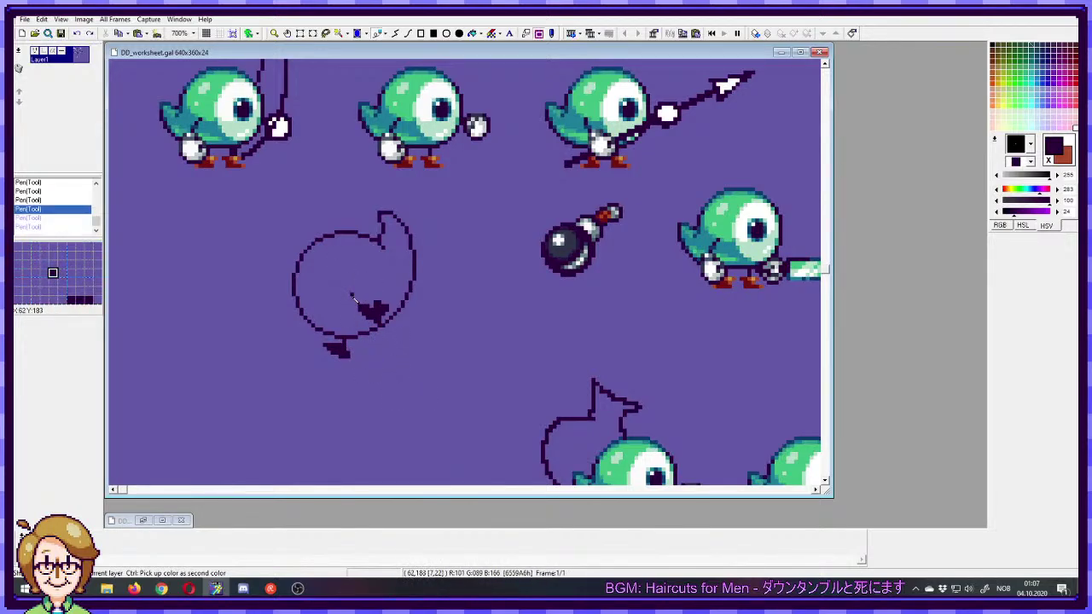
pyautogui.moveTo(350, 351); pyautogui.dragTo(357, 349)
pyautogui.click(349, 348)
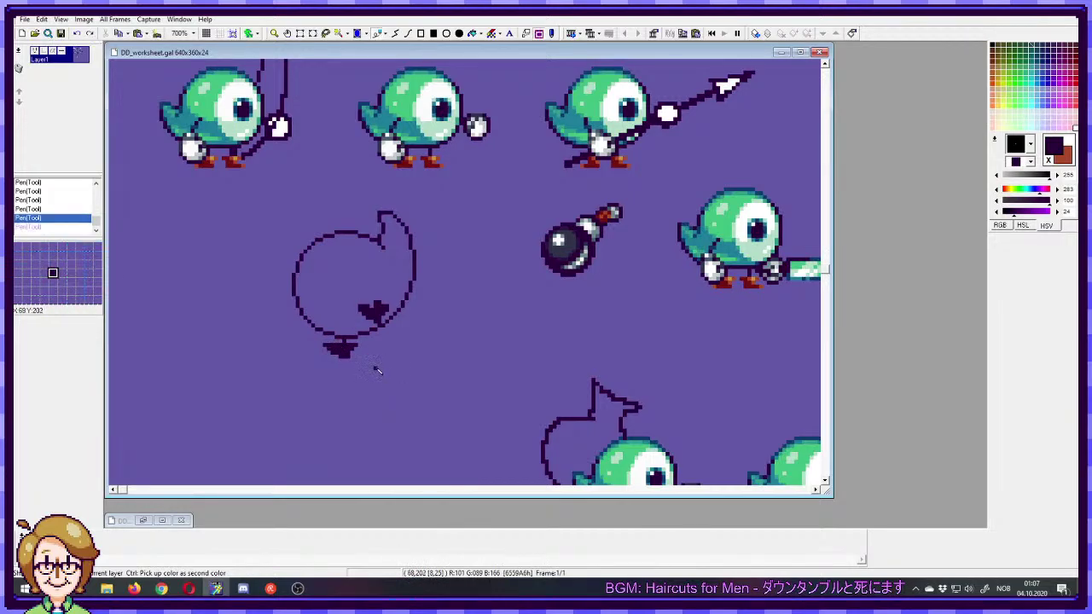
# - Move the lower foot slightly down and left, and reconnect it to the body with leg pixels
pyautogui.press('s')
pyautogui.moveTo(317, 343)
pyautogui.mouseDown()
pyautogui.moveTo(377, 365)
pyautogui.moveTo(338, 359)
pyautogui.mouseUp()
pyautogui.press('p')
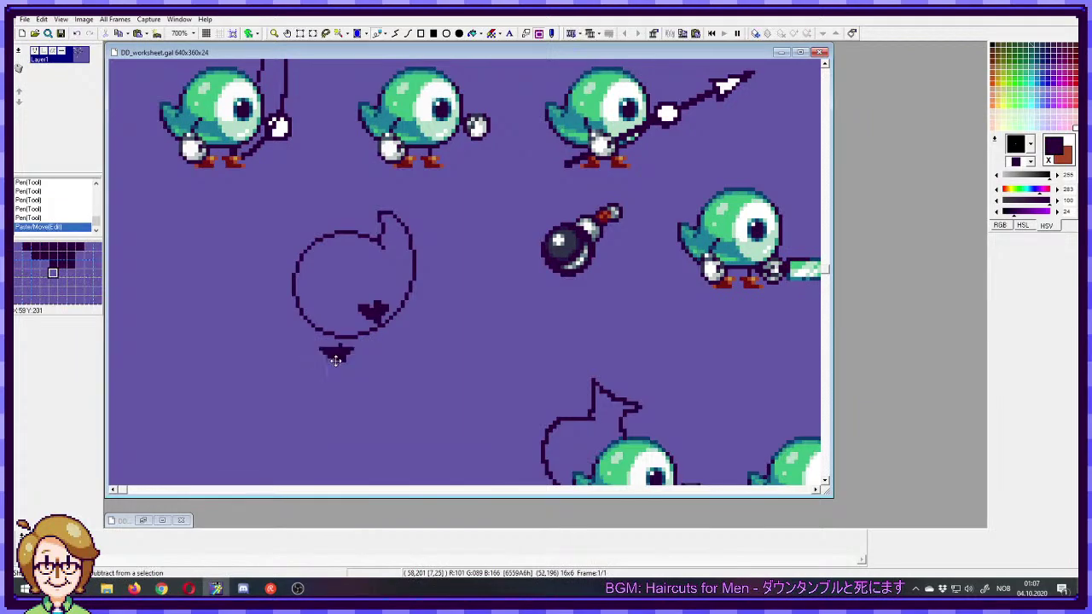
pyautogui.click(340, 346)
pyautogui.click(334, 342)
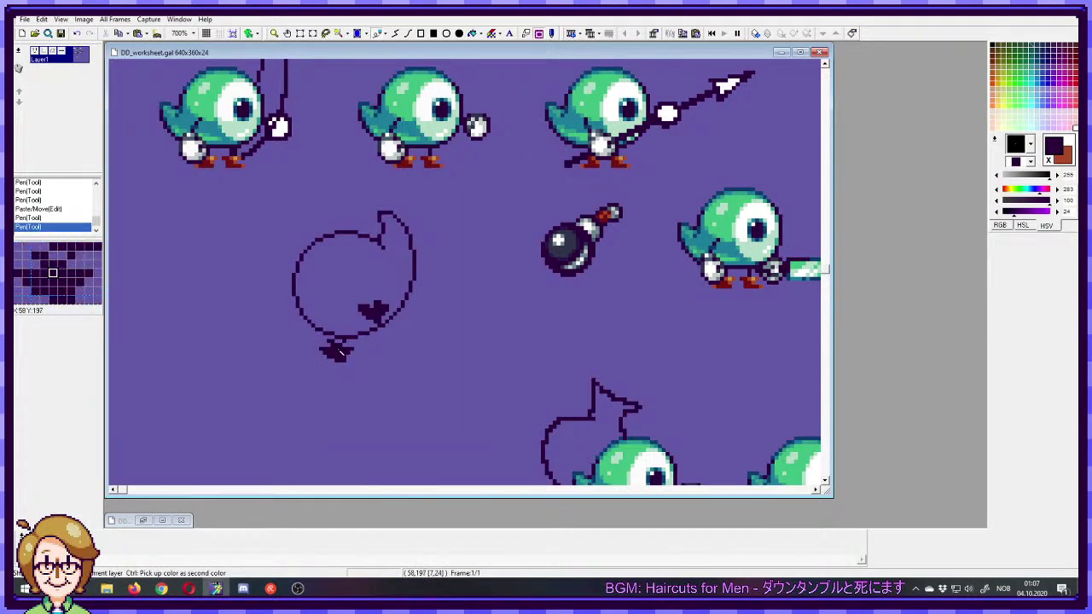
# - Shift the left part of the lower foot slightly and trim the surplus pixels along its right and bottom edges
pyautogui.press('s')
pyautogui.moveTo(315, 348); pyautogui.dragTo(335, 367)
pyautogui.moveTo(330, 355)
pyautogui.mouseDown()
pyautogui.moveTo(322, 358)
pyautogui.moveTo(337, 363)
pyautogui.mouseUp()
pyautogui.press('p')
pyautogui.press('s')
pyautogui.press('p')
pyautogui.rightClick(353, 364)
pyautogui.rightClick(342, 358)
pyautogui.rightClick(348, 371)
pyautogui.click(341, 362)
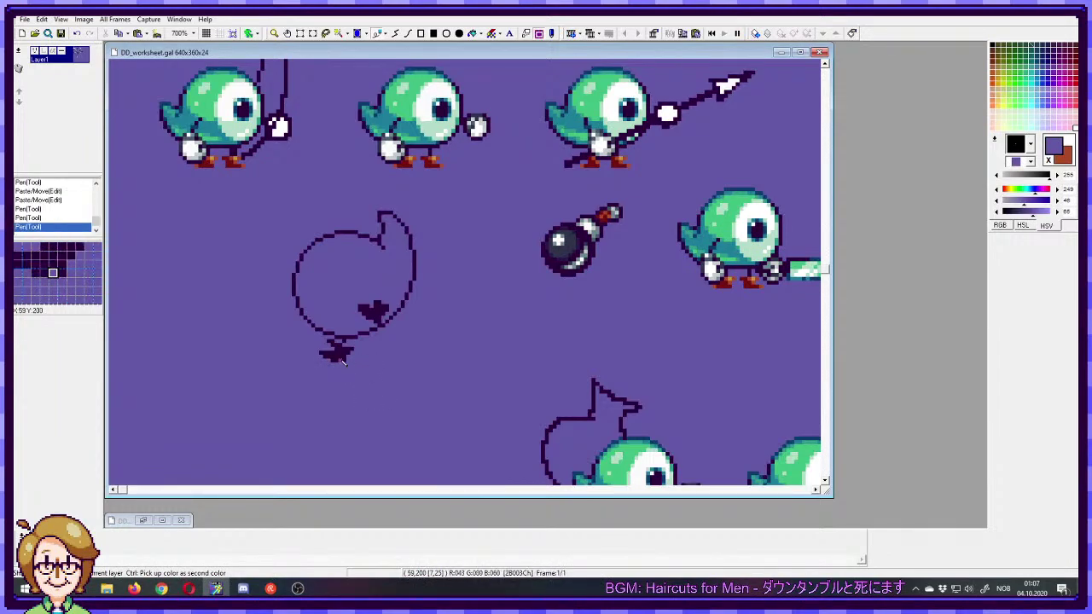
# - Draw a small dark oval eye outline inside the left edge of the body and clean up its upper pixels
pyautogui.keyDown('ctrl'); pyautogui.click(386, 312); pyautogui.keyUp('ctrl')
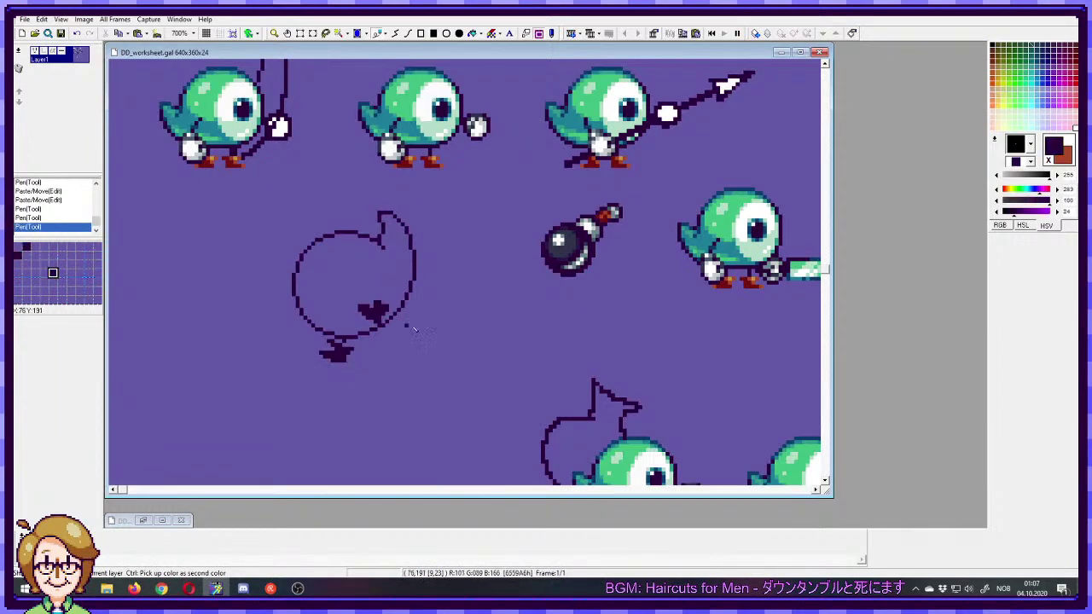
pyautogui.moveTo(325, 261)
pyautogui.mouseDown()
pyautogui.moveTo(301, 284)
pyautogui.moveTo(320, 313)
pyautogui.moveTo(316, 261)
pyautogui.moveTo(311, 297)
pyautogui.moveTo(334, 304)
pyautogui.moveTo(334, 274)
pyautogui.moveTo(321, 260)
pyautogui.moveTo(304, 295)
pyautogui.moveTo(326, 304)
pyautogui.moveTo(333, 283)
pyautogui.moveTo(315, 259)
pyautogui.mouseUp()
pyautogui.hotkey('ctrl', 'z')
pyautogui.hotkey('ctrl', 'z')
pyautogui.rightClick(317, 270)
pyautogui.click(315, 261)
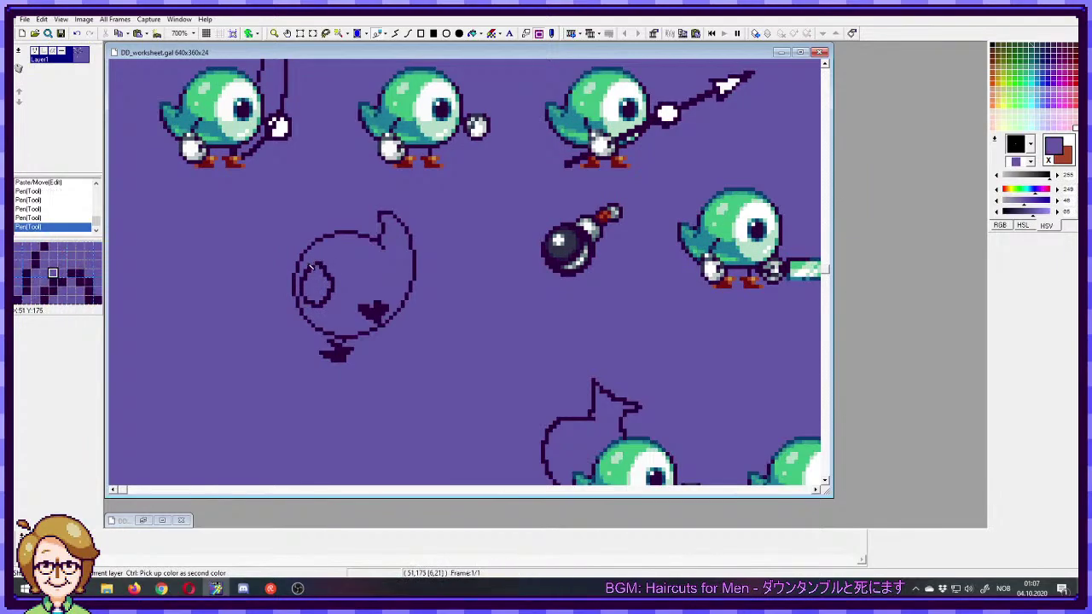
pyautogui.click(326, 277)
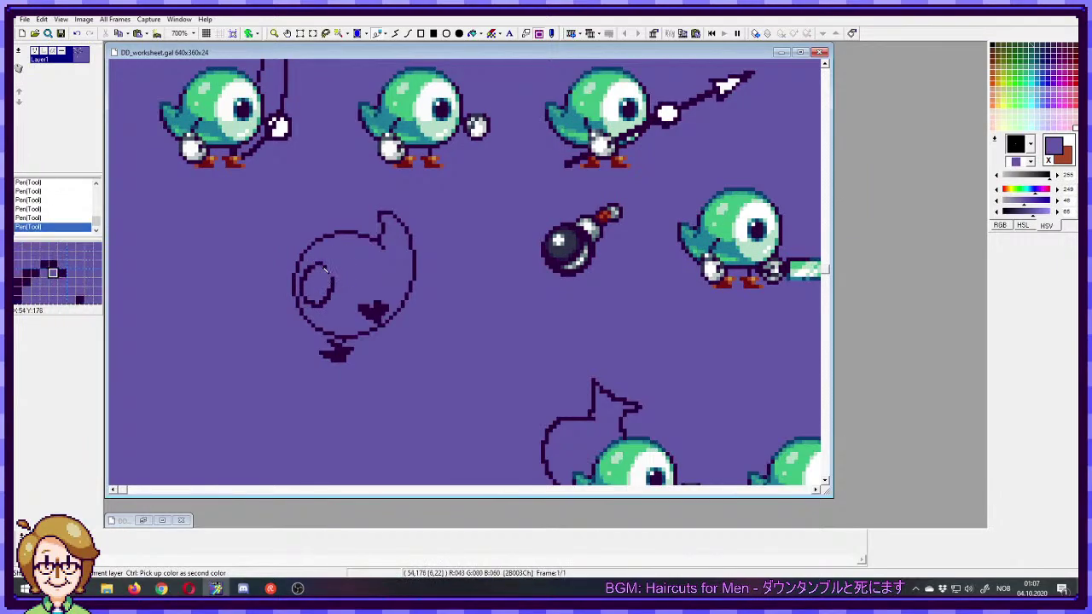
pyautogui.keyDown('ctrl'); pyautogui.click(328, 270); pyautogui.keyUp('ctrl')
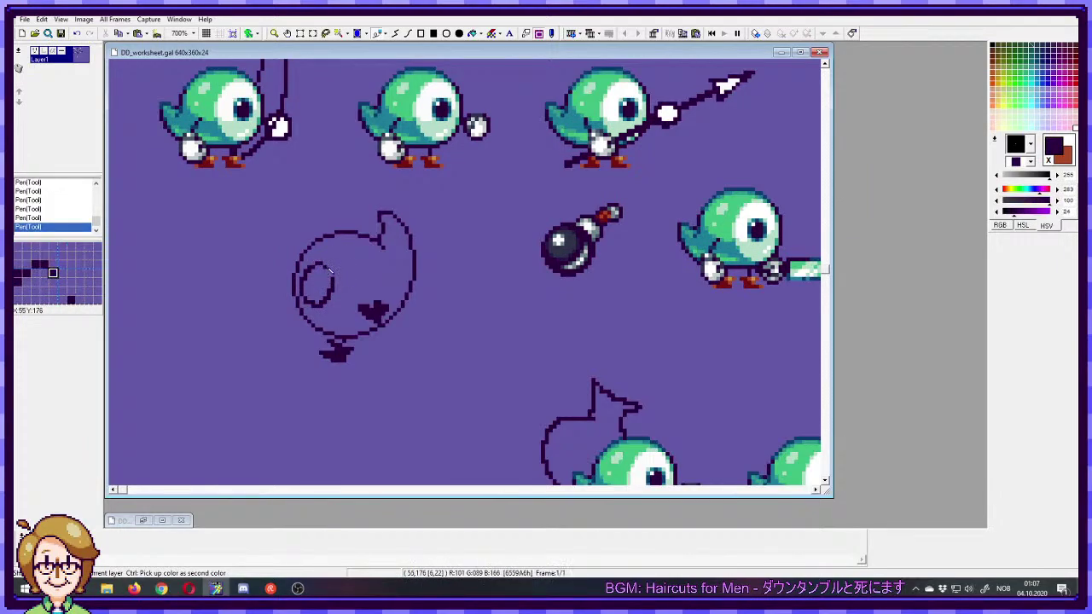
pyautogui.keyDown('ctrl'); pyautogui.click(333, 320); pyautogui.keyUp('ctrl')
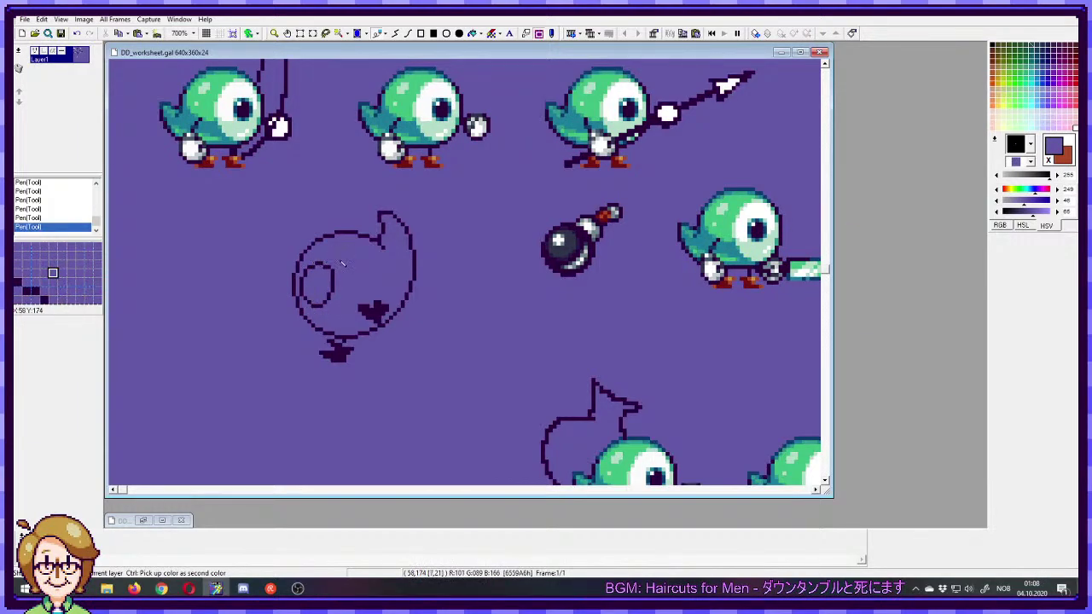
# - Erase the right side of the oval eye and redraw it slightly farther right to widen the eye
pyautogui.moveTo(325, 284); pyautogui.dragTo(330, 302)
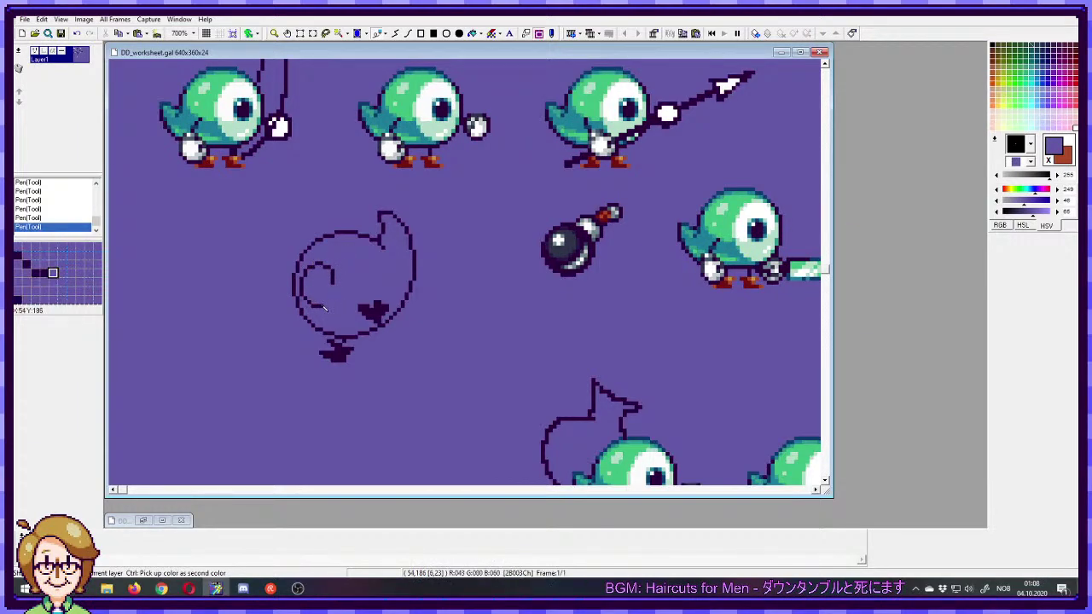
pyautogui.keyDown('ctrl'); pyautogui.click(328, 305); pyautogui.keyUp('ctrl')
pyautogui.moveTo(332, 294)
pyautogui.mouseDown()
pyautogui.moveTo(333, 278)
pyautogui.moveTo(338, 293)
pyautogui.mouseUp()
pyautogui.rightClick(328, 286)
pyautogui.rightClick(331, 274)
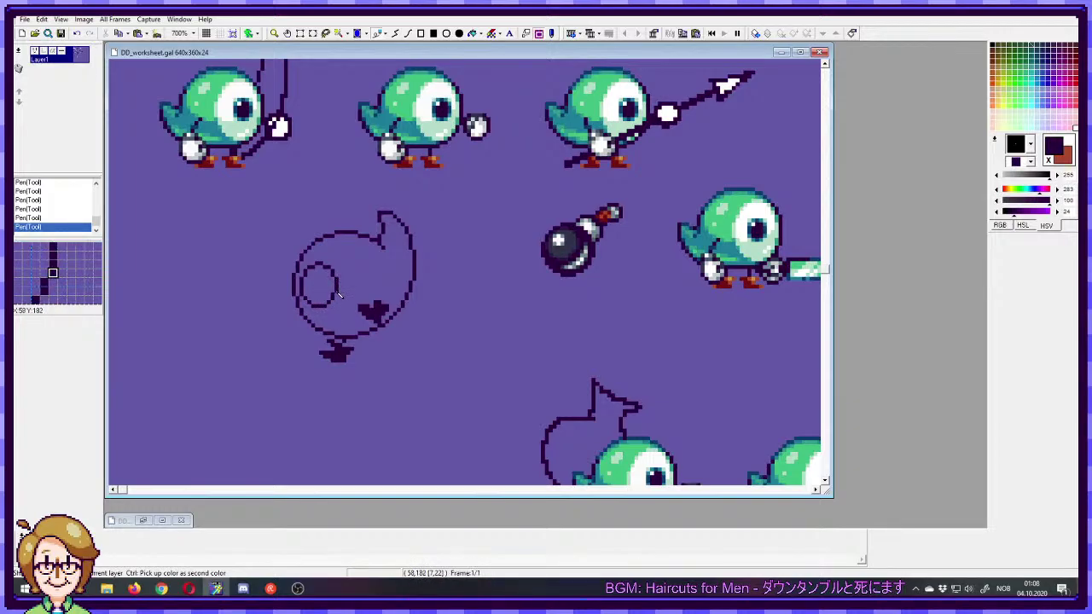
# - Smooth the oval eye's outline by touching up single pixels around its curve
pyautogui.keyDown('ctrl'); pyautogui.click(317, 272); pyautogui.keyUp('ctrl')
pyautogui.rightClick(321, 266)
pyautogui.click(316, 266)
pyautogui.rightClick(317, 280)
pyautogui.keyDown('ctrl'); pyautogui.click(310, 275); pyautogui.keyUp('ctrl')
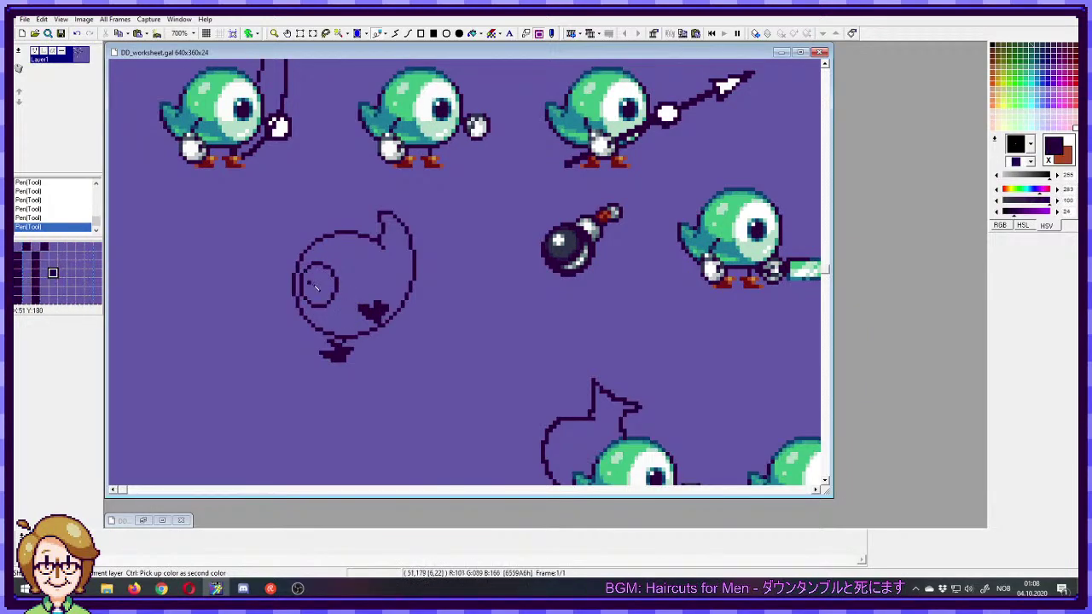
pyautogui.keyDown('ctrl'); pyautogui.click(332, 289); pyautogui.keyUp('ctrl')
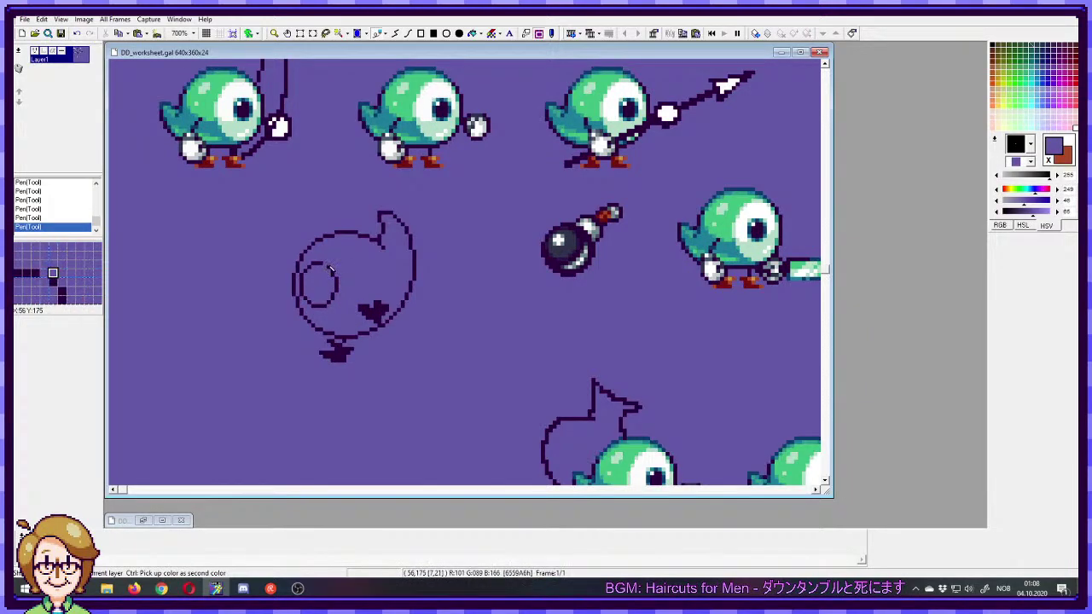
pyautogui.keyDown('ctrl'); pyautogui.click(335, 277); pyautogui.keyUp('ctrl')
pyautogui.rightClick(331, 290)
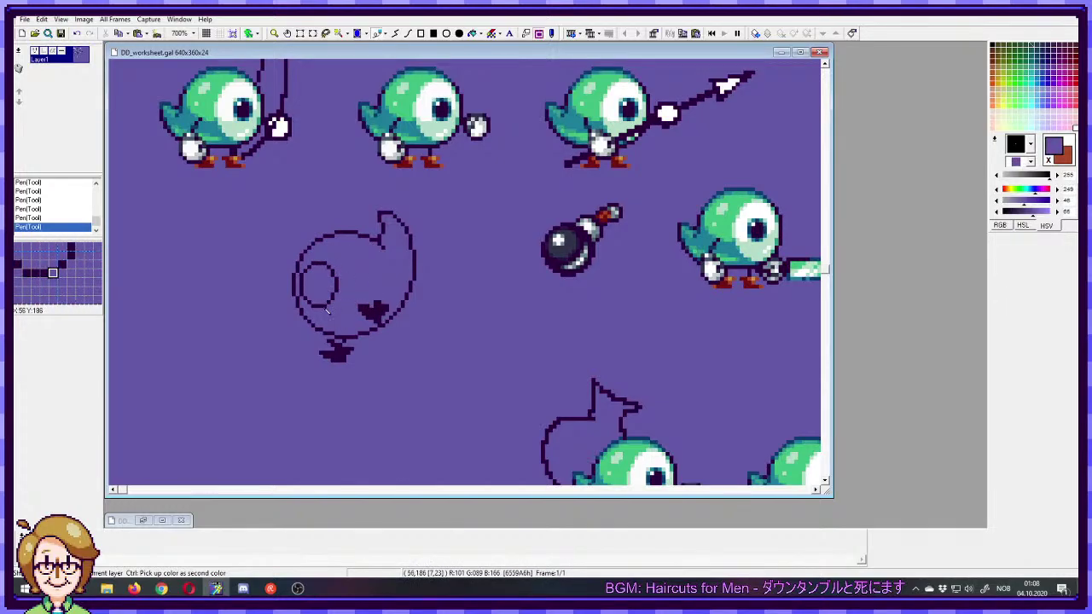
pyautogui.rightClick(309, 300)
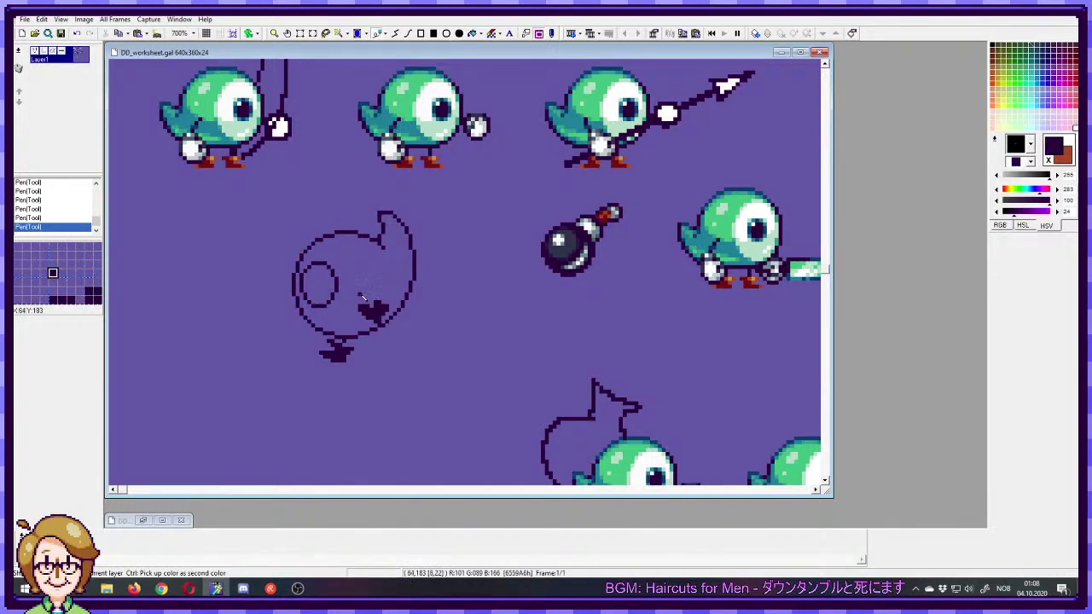
pyautogui.keyDown('ctrl'); pyautogui.click(305, 275); pyautogui.keyUp('ctrl')
pyautogui.rightClick(306, 272)
pyautogui.click(307, 276)
pyautogui.hotkey('ctrl', 'z')
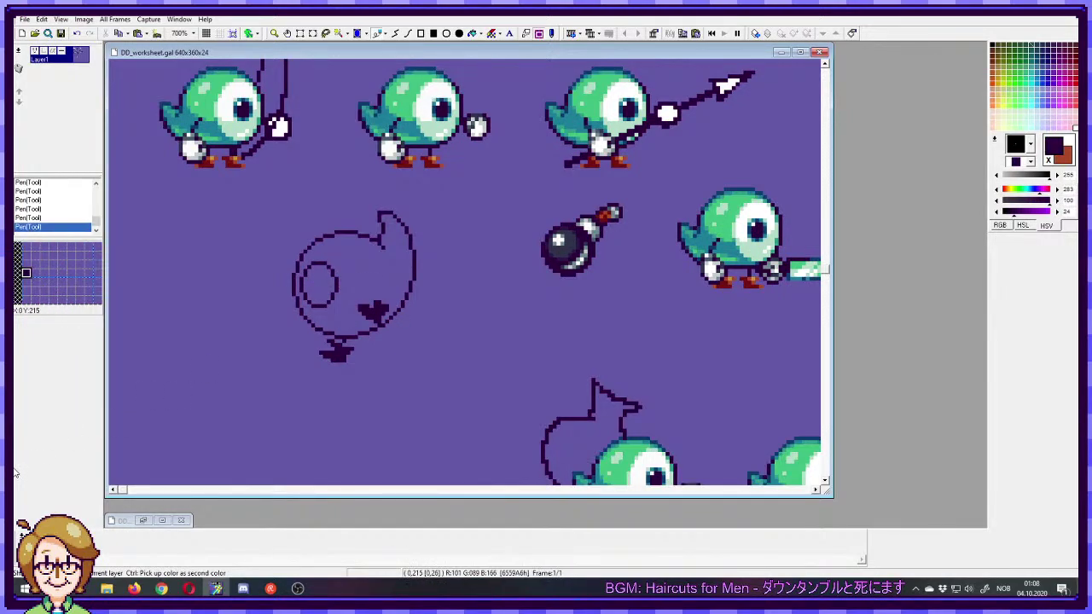
pyautogui.click(243, 587)
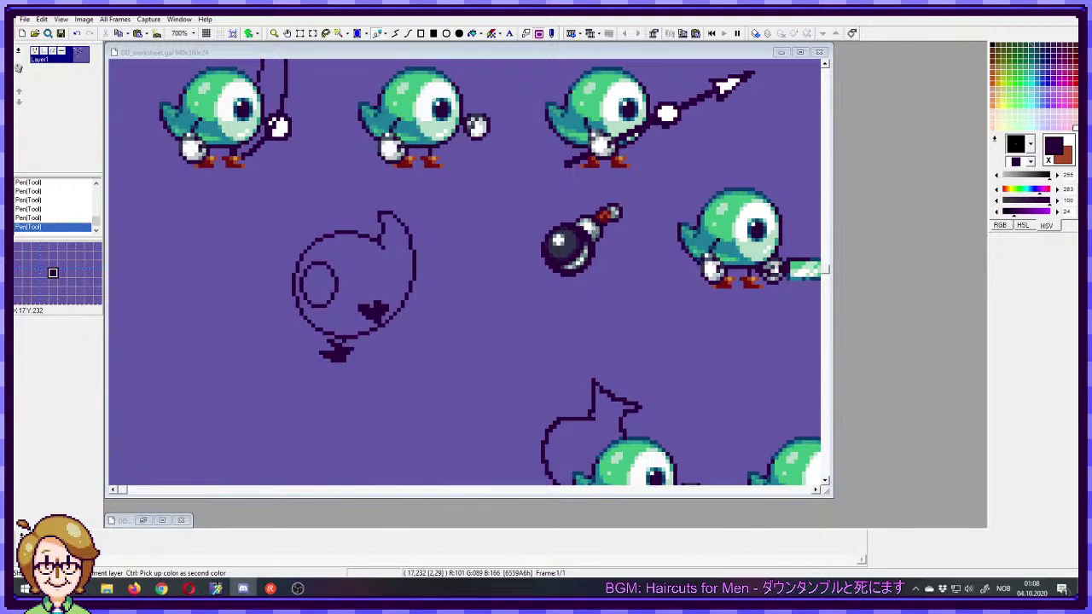
pyautogui.click(373, 53)
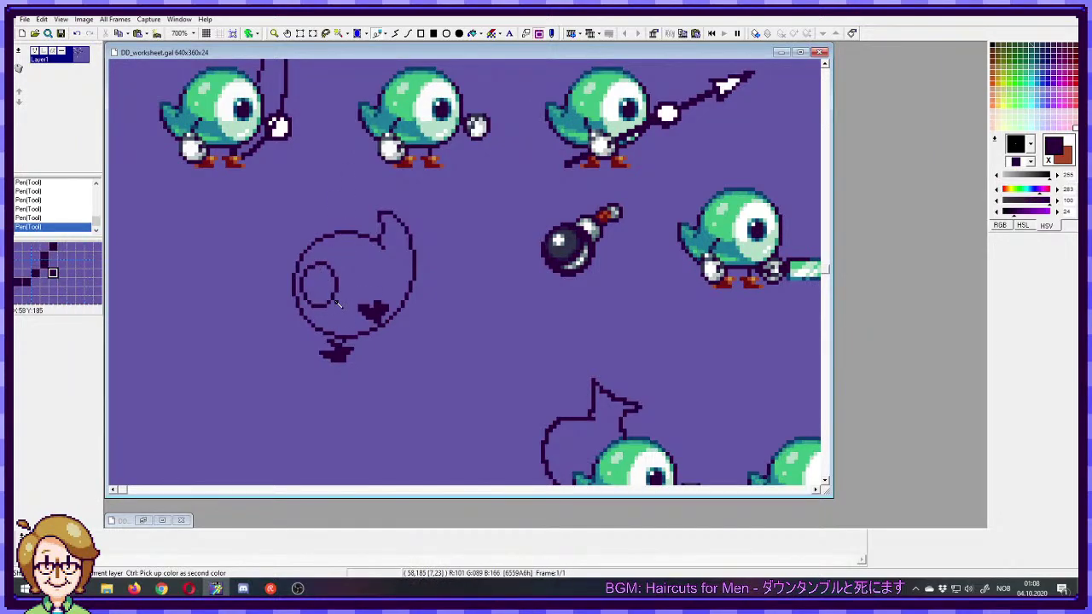
# - Place a single dark pupil dot in the upper left of the oval eye, undoing the larger trial dots
pyautogui.hotkey('ctrl', 'z')
pyautogui.hotkey('ctrl', 'z')
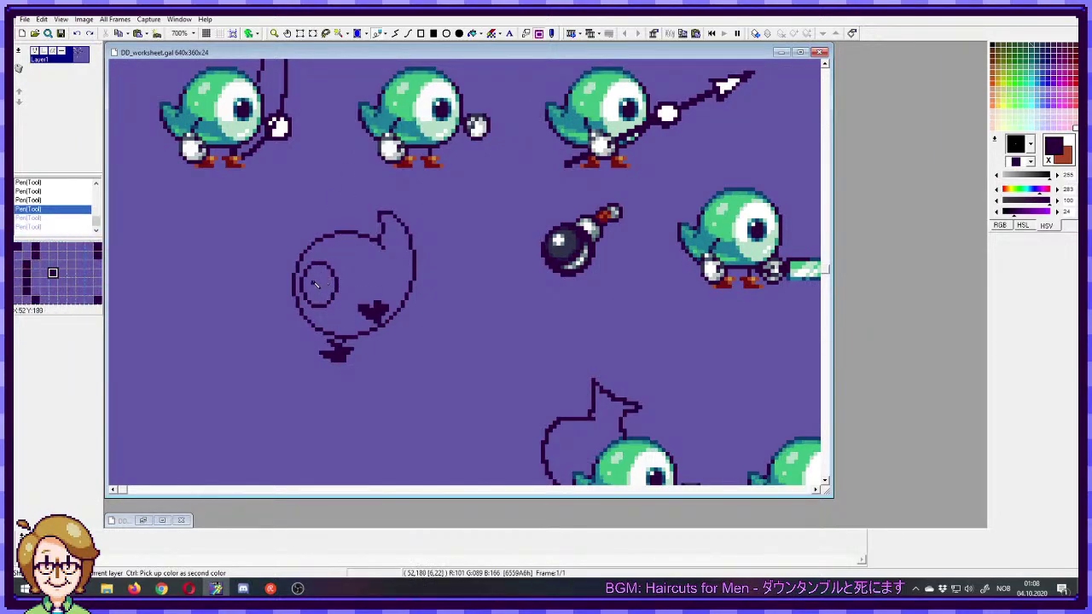
pyautogui.click(313, 275)
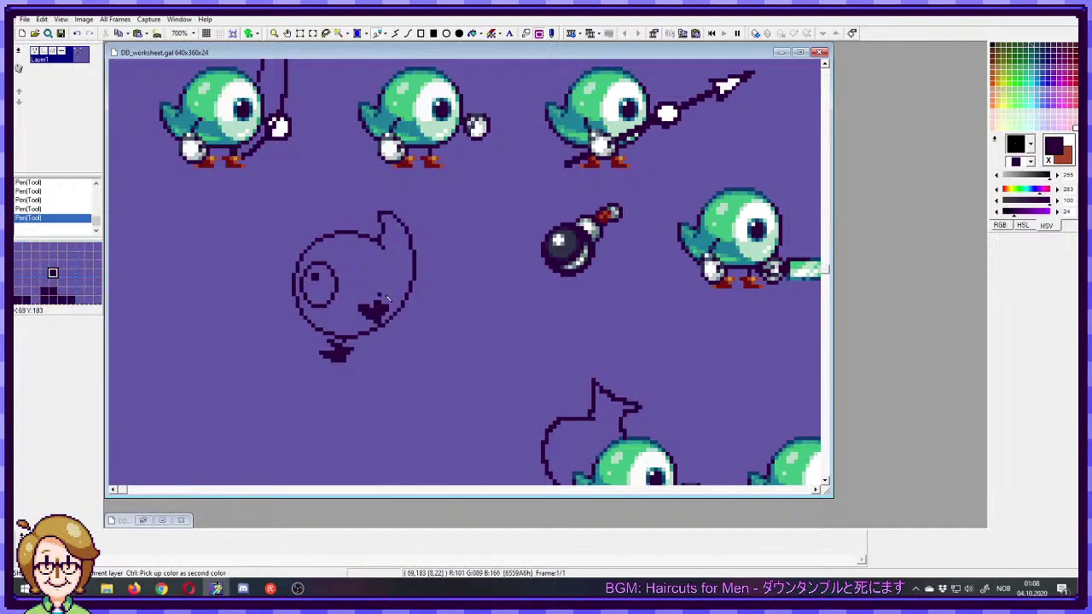
pyautogui.hotkey('ctrl', 'z')
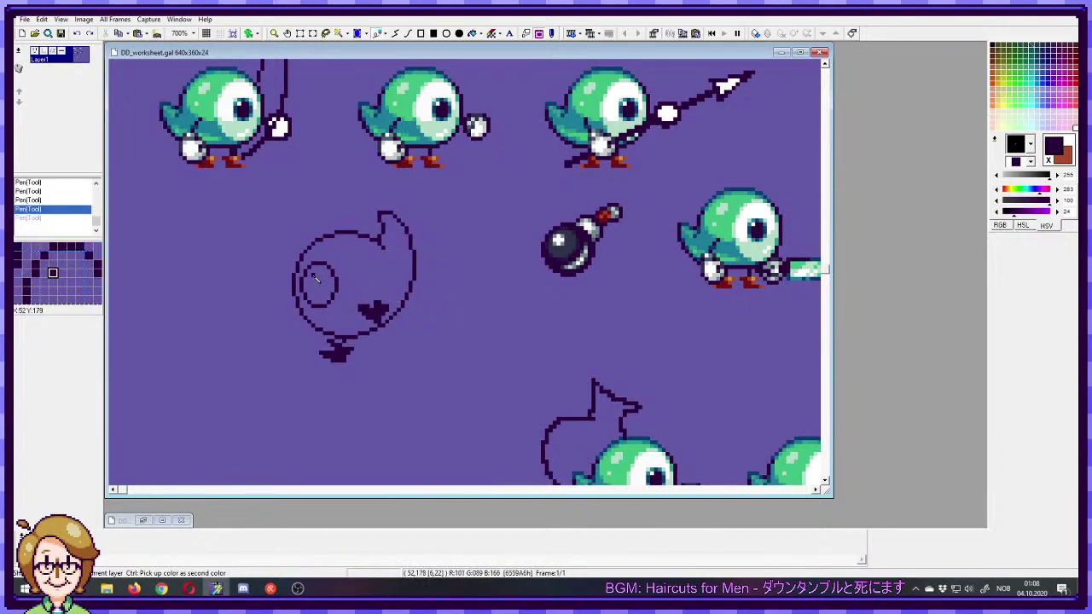
pyautogui.moveTo(315, 279); pyautogui.dragTo(313, 276)
pyautogui.hotkey('ctrl', 'z')
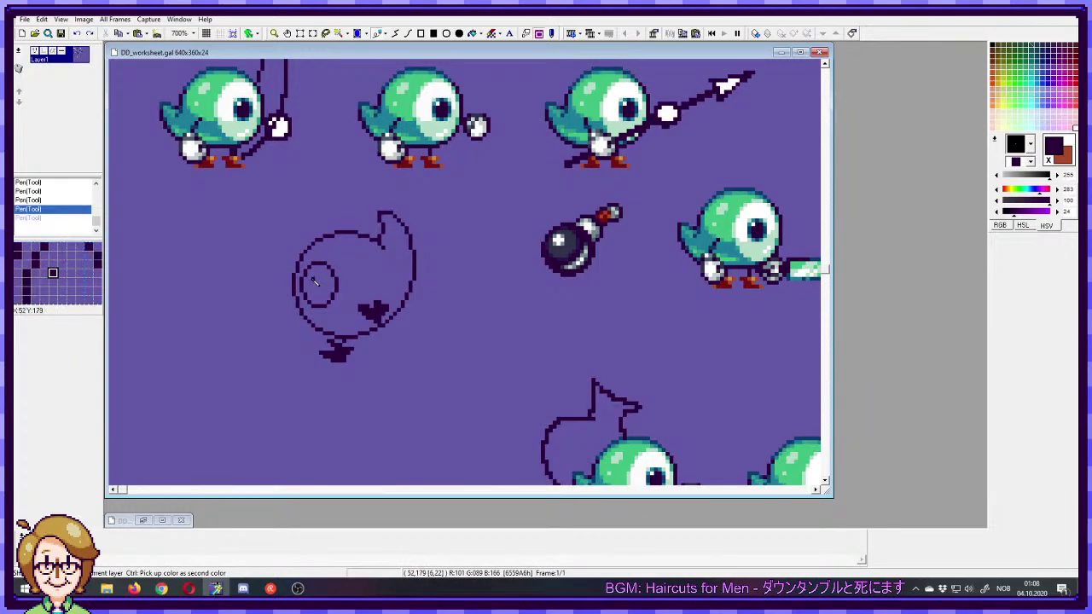
pyautogui.click(313, 278)
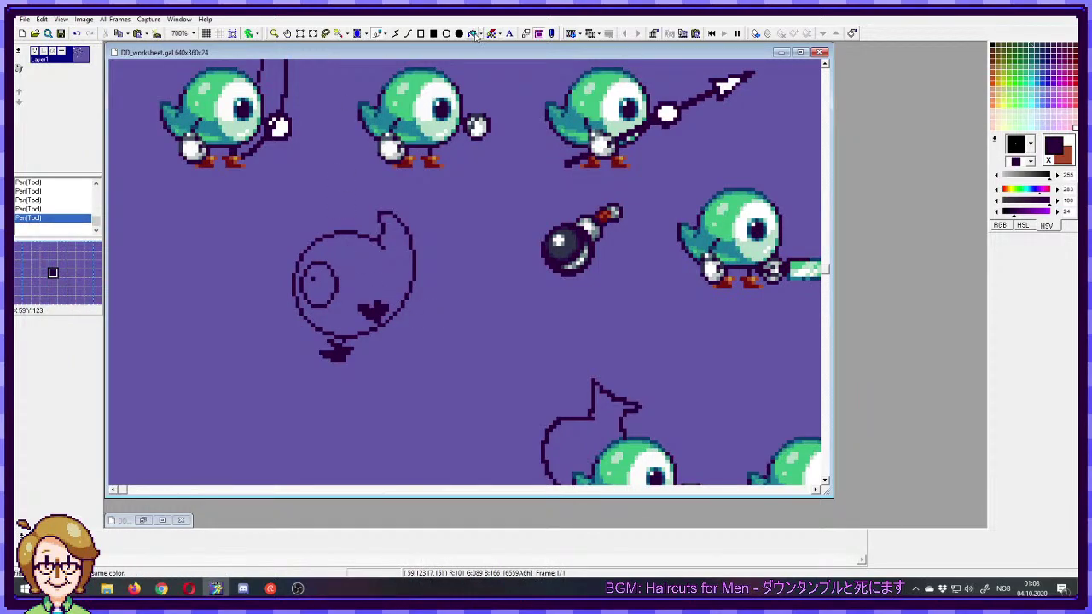
# - Flood-fill the oval eye with the green character's eye white and the body with that character's main green
pyautogui.rightClick(236, 97)
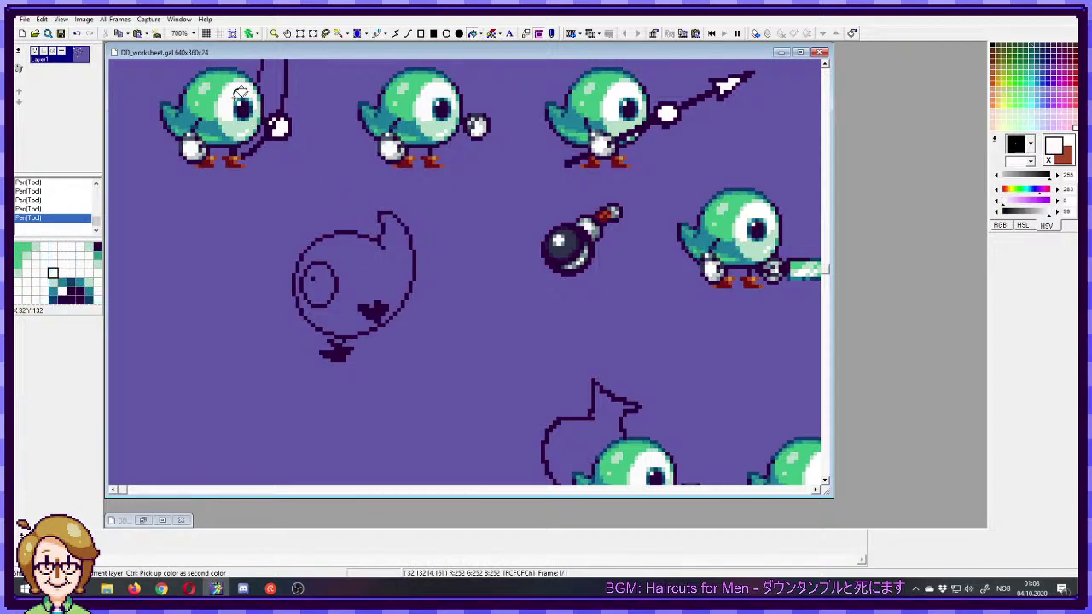
pyautogui.click(328, 281)
pyautogui.keyDown('ctrl'); pyautogui.click(221, 120); pyautogui.keyUp('ctrl')
pyautogui.rightClick(383, 262)
pyautogui.keyDown('ctrl'); pyautogui.click(228, 96); pyautogui.keyUp('ctrl')
pyautogui.rightClick(363, 243)
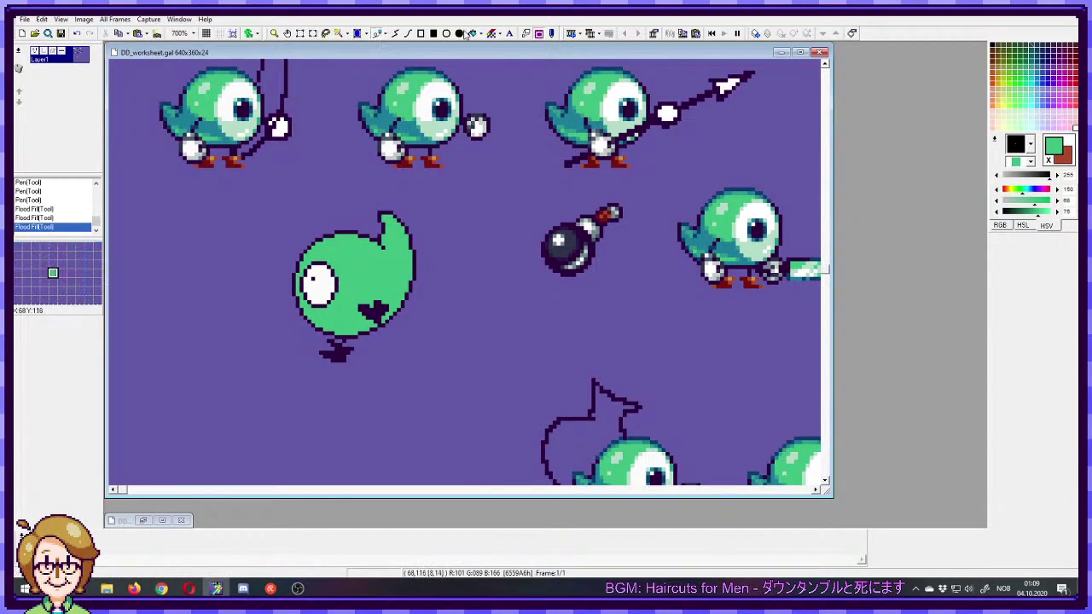
# - Try the small bomb's dark blue-grey as the body fill, and refill the body with the character's green
pyautogui.keyDown('ctrl'); pyautogui.click(580, 235); pyautogui.keyUp('ctrl')
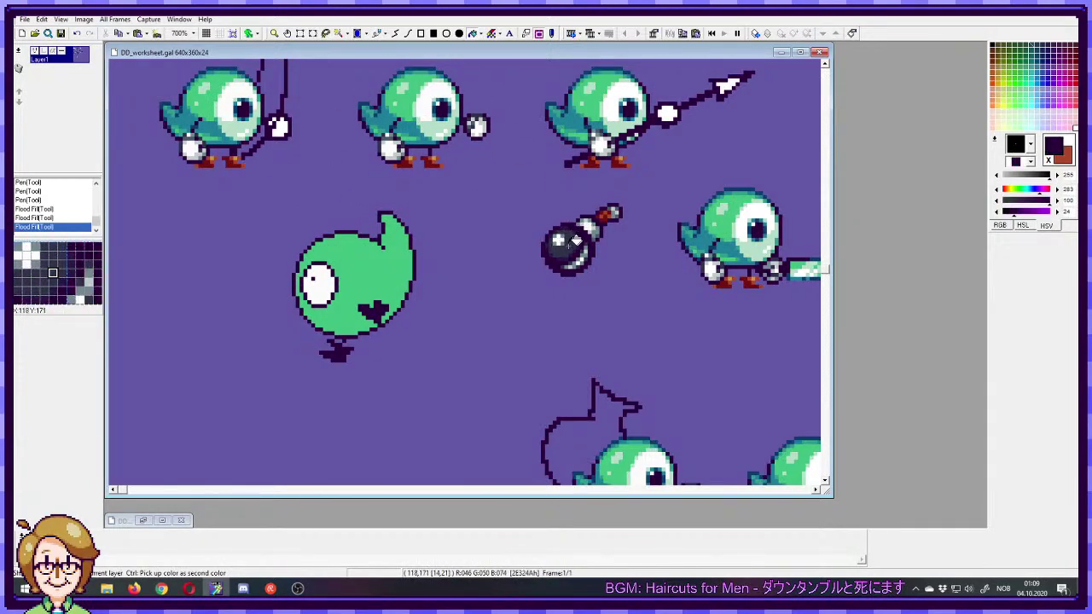
pyautogui.rightClick(379, 269)
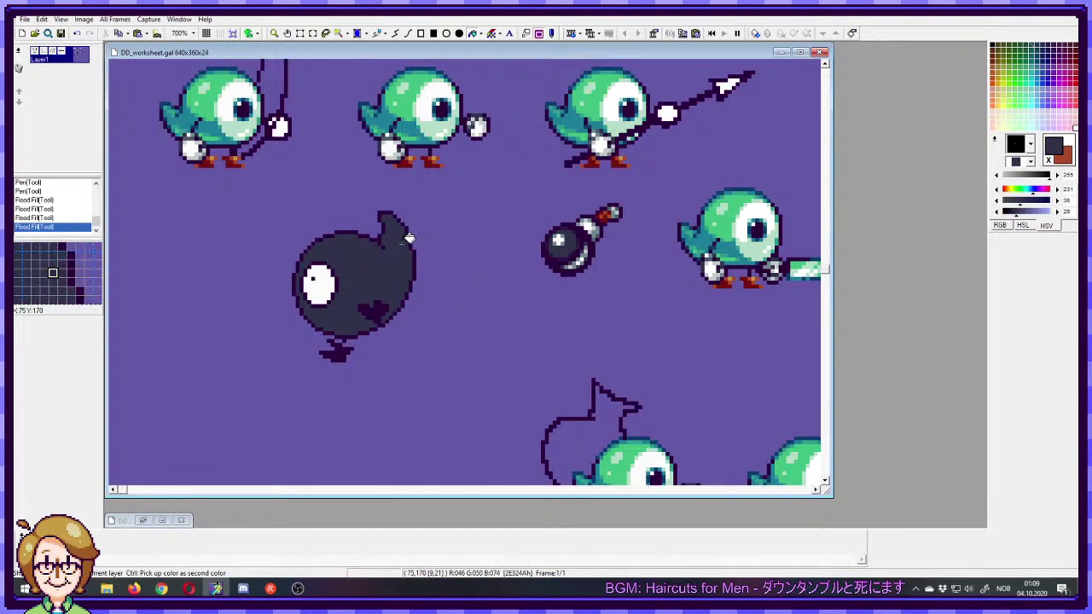
pyautogui.keyDown('ctrl'); pyautogui.click(220, 106); pyautogui.keyUp('ctrl')
pyautogui.rightClick(408, 266)
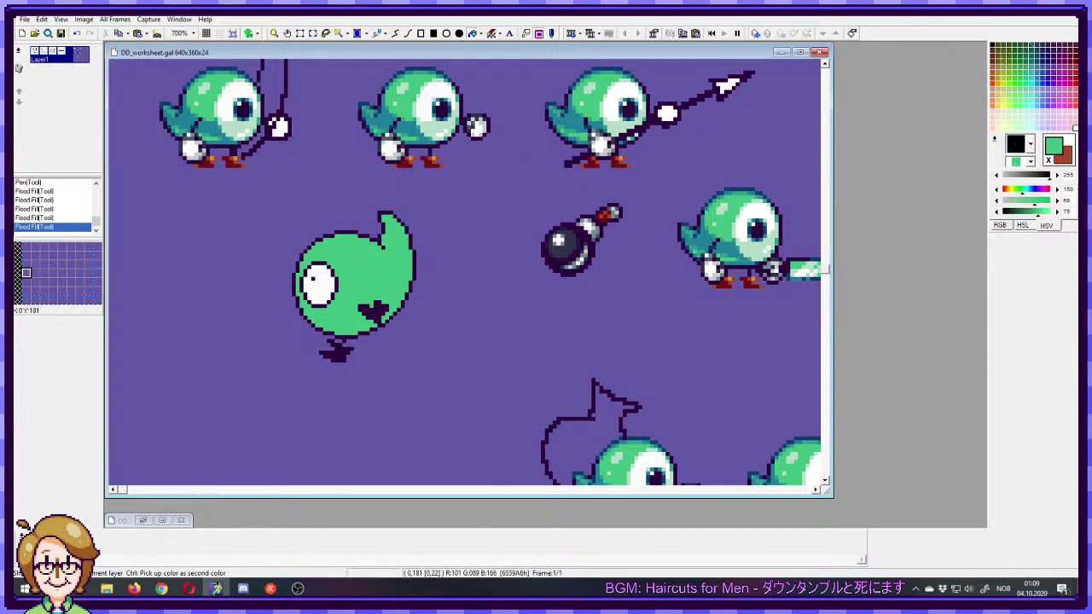
pyautogui.hotkey('alt', 'Tab')
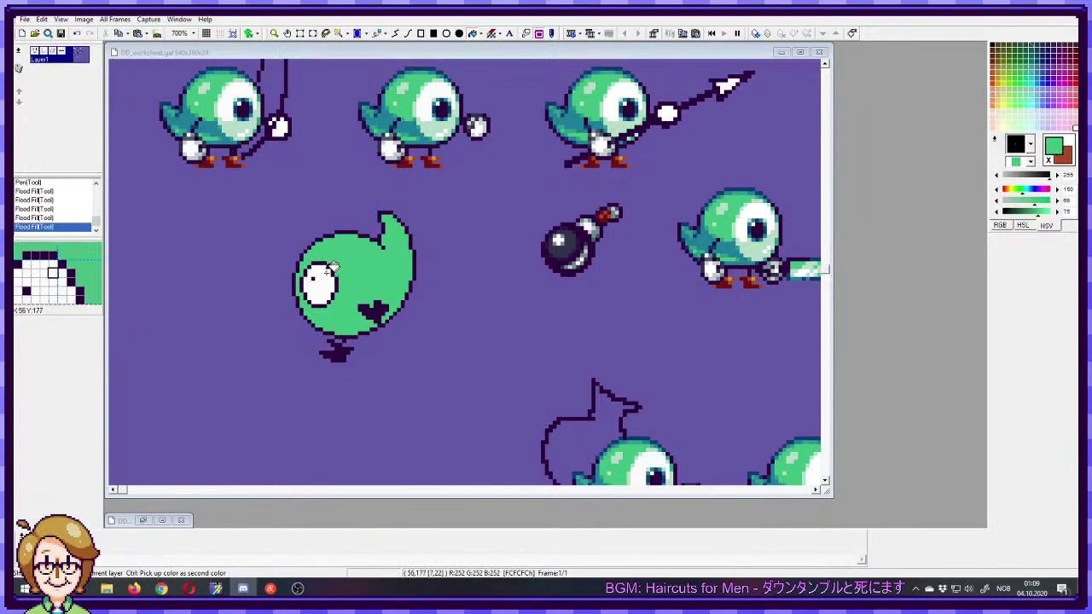
# - Enlarge the oval eye's pupil into a small dark cluster in the outline colour, undoing the misplaced pixel
pyautogui.click(376, 33)
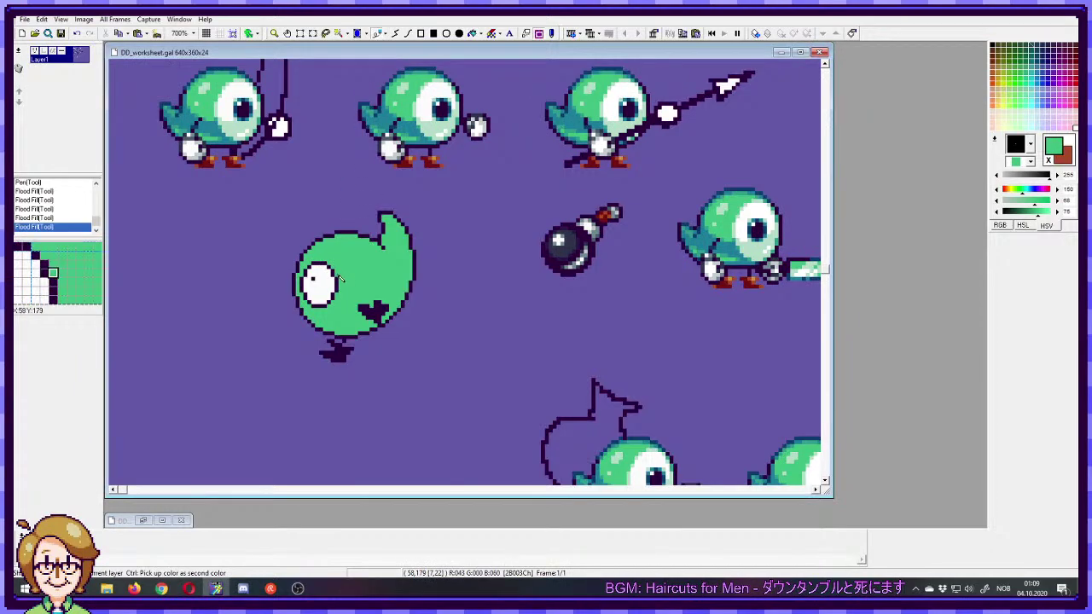
pyautogui.rightClick(350, 234)
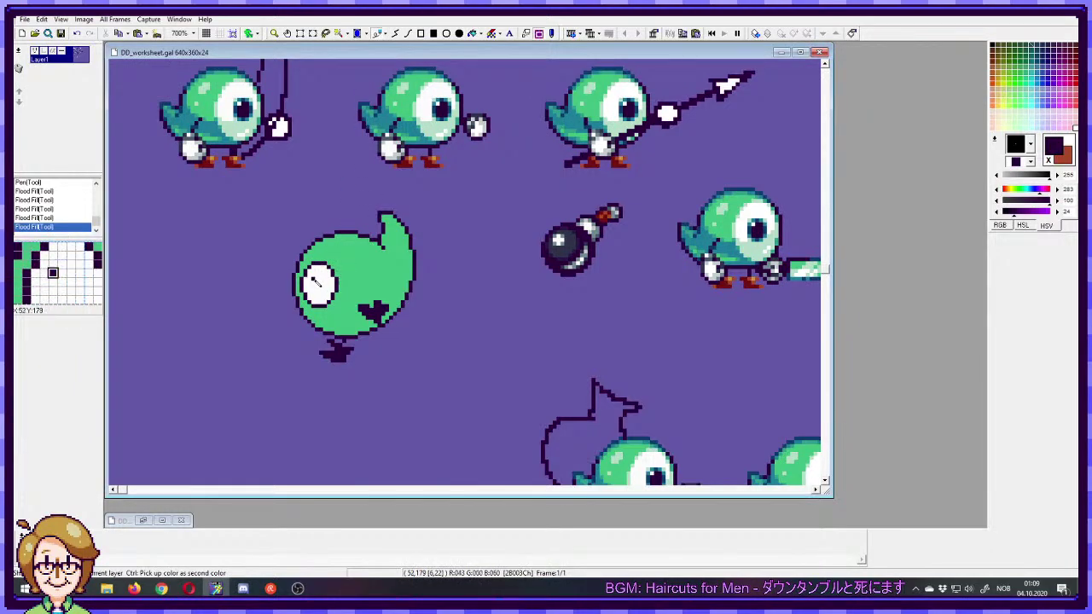
pyautogui.click(317, 280)
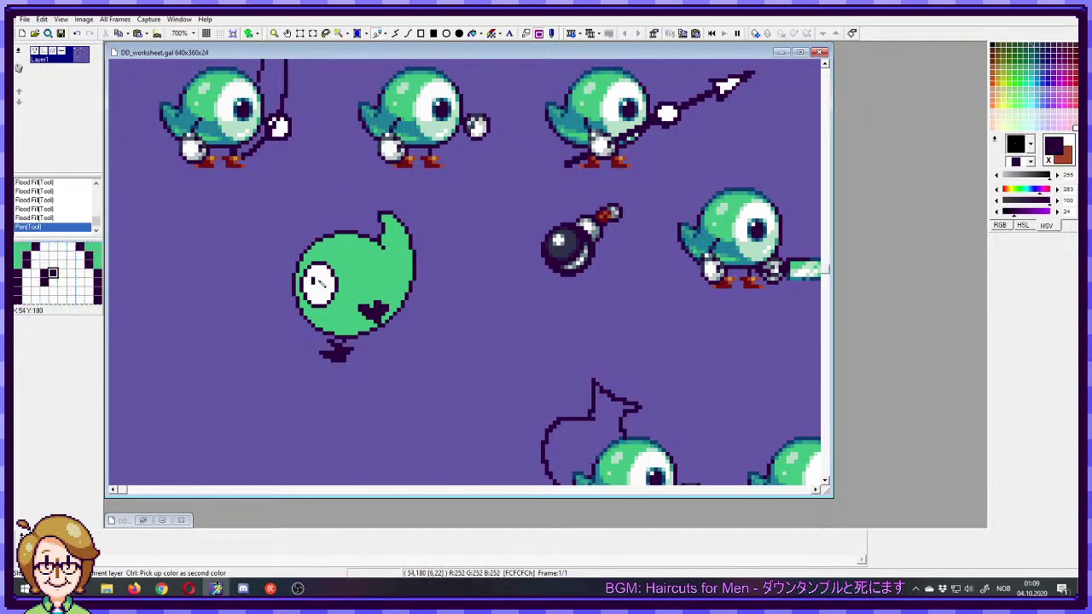
pyautogui.click(315, 277)
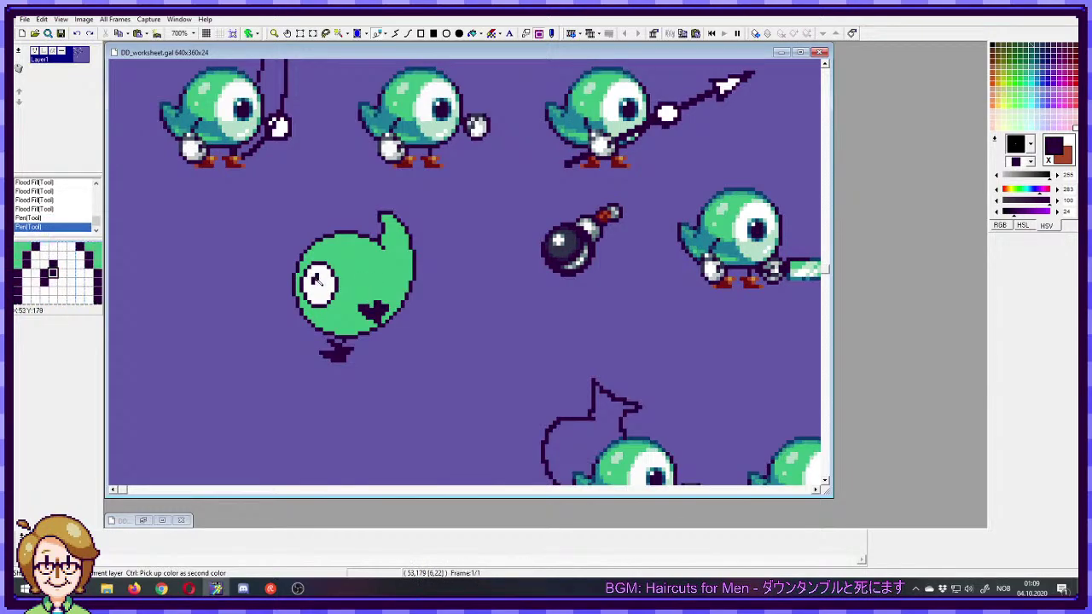
pyautogui.hotkey('ctrl', 'z')
pyautogui.keyDown('ctrl'); pyautogui.click(315, 282); pyautogui.keyUp('ctrl')
pyautogui.rightClick(317, 263)
pyautogui.moveTo(314, 274); pyautogui.dragTo(308, 281)
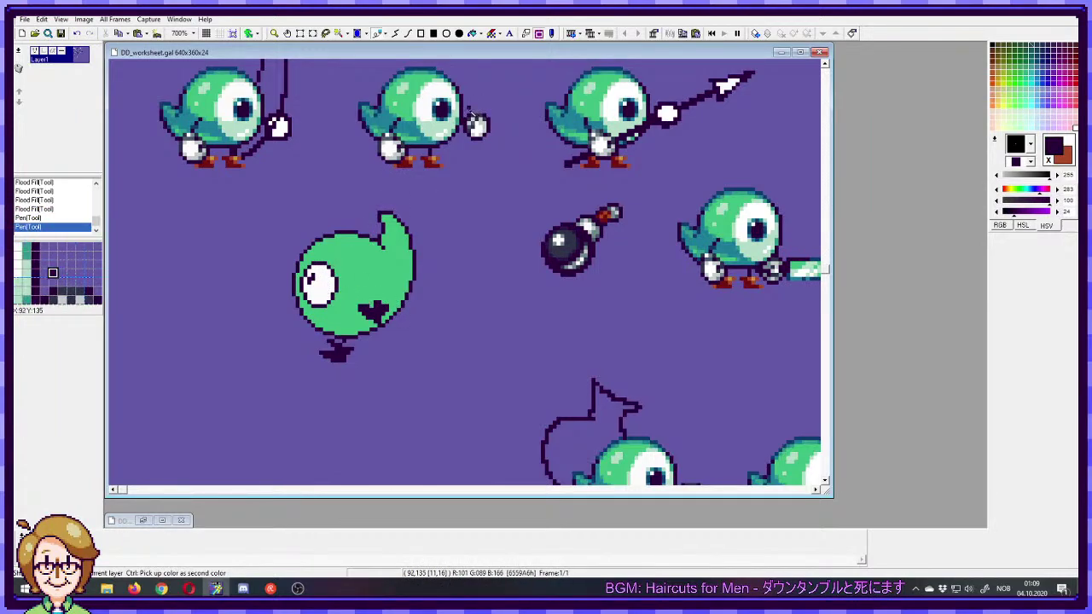
# - Add a teal highlight to the oval eye's pupil, using the teal from the upper character's eye
pyautogui.rightClick(441, 102)
pyautogui.click(311, 282)
pyautogui.click(310, 278)
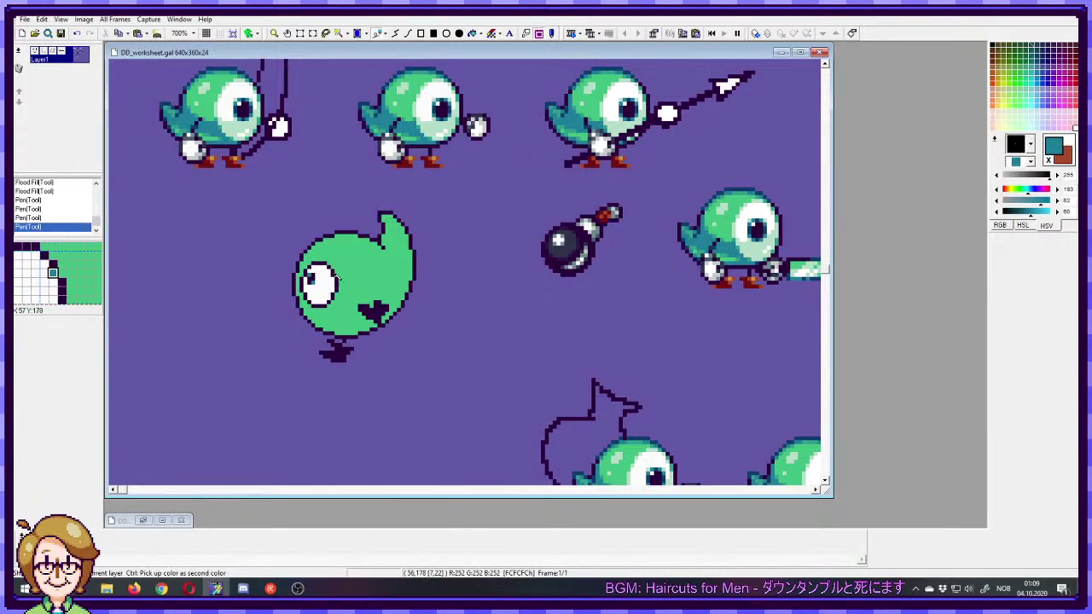
pyautogui.keyDown('ctrl'); pyautogui.click(449, 100); pyautogui.keyUp('ctrl')
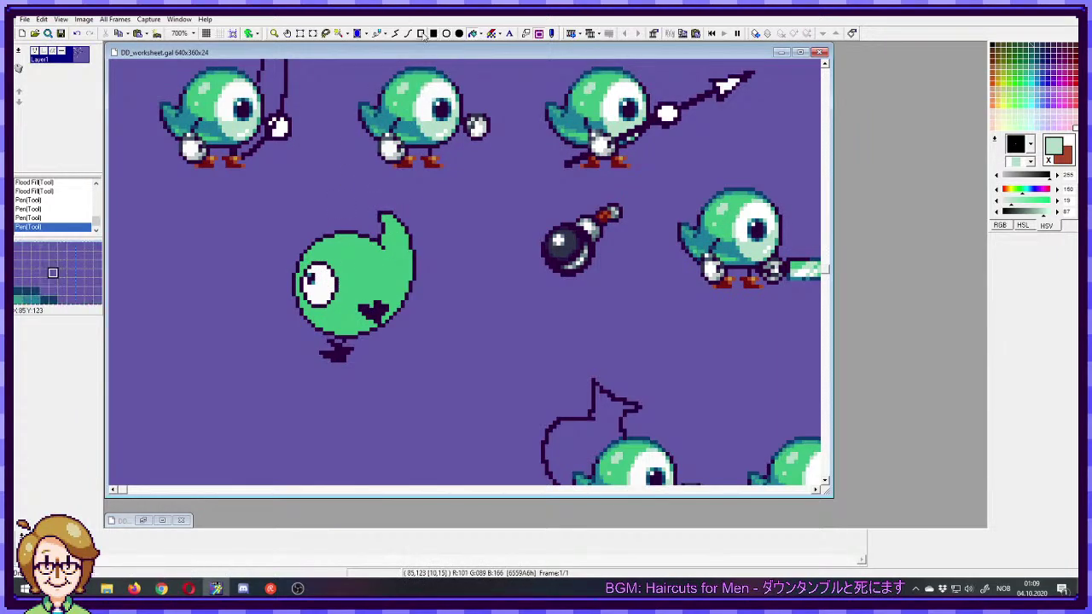
# - Draw a small rounded cap outline on top of the green head in the dark outline colour, redoing the first attempt
pyautogui.keyDown('ctrl'); pyautogui.click(326, 236); pyautogui.keyUp('ctrl')
pyautogui.moveTo(327, 235); pyautogui.dragTo(333, 223)
pyautogui.hotkey('ctrl', 'z')
pyautogui.hotkey('ctrl', 'z')
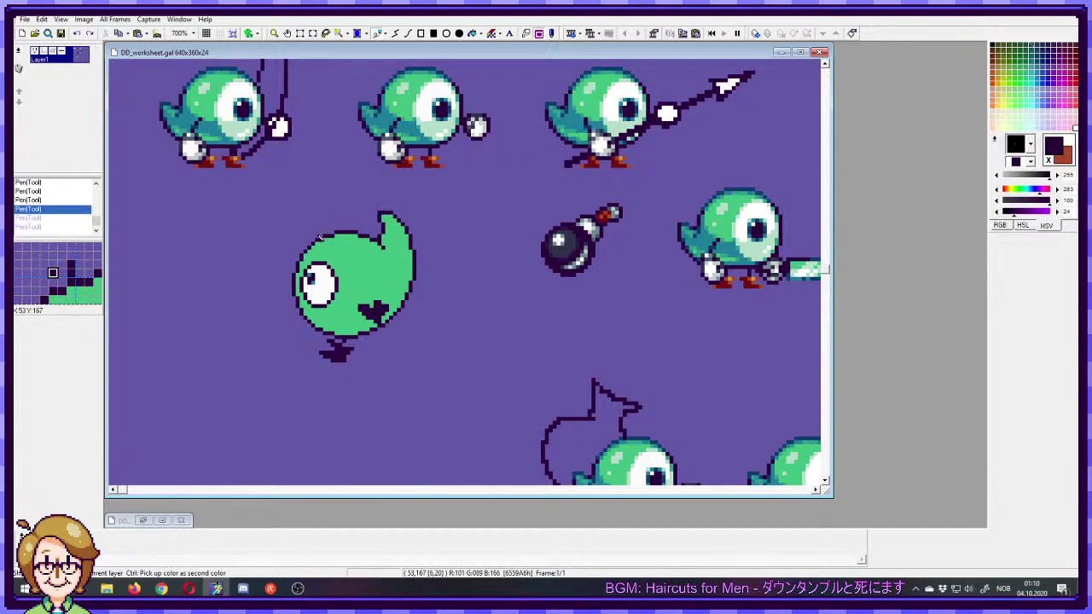
pyautogui.click(321, 236)
pyautogui.moveTo(321, 233); pyautogui.dragTo(326, 226)
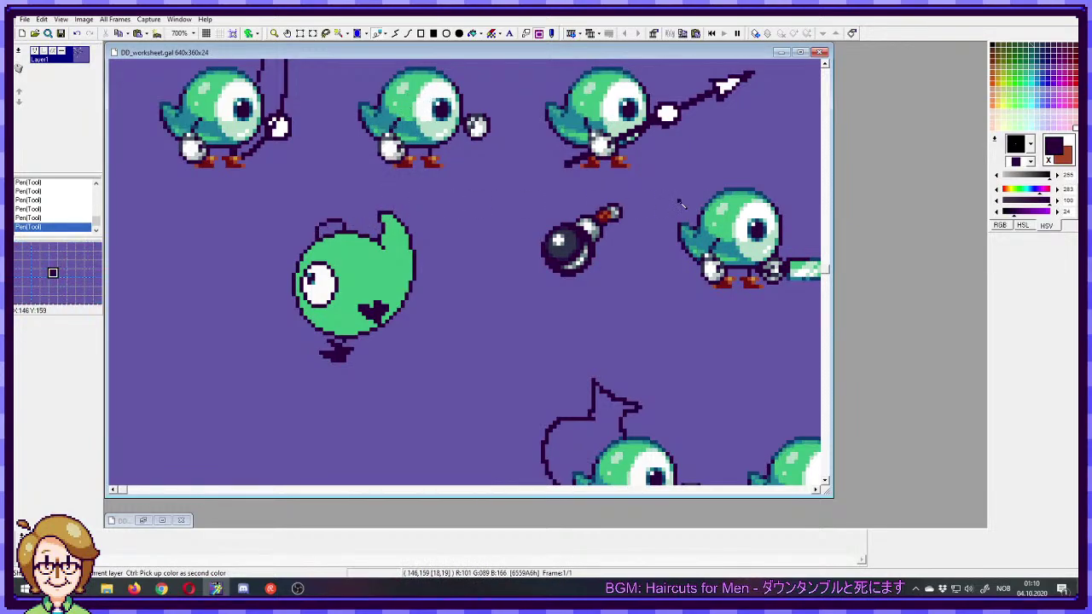
# - Fill the head's cap with the small bomb's mid grey and shade its lower edge in the bomb's darker blue-grey
pyautogui.keyDown('ctrl'); pyautogui.click(570, 232); pyautogui.keyUp('ctrl')
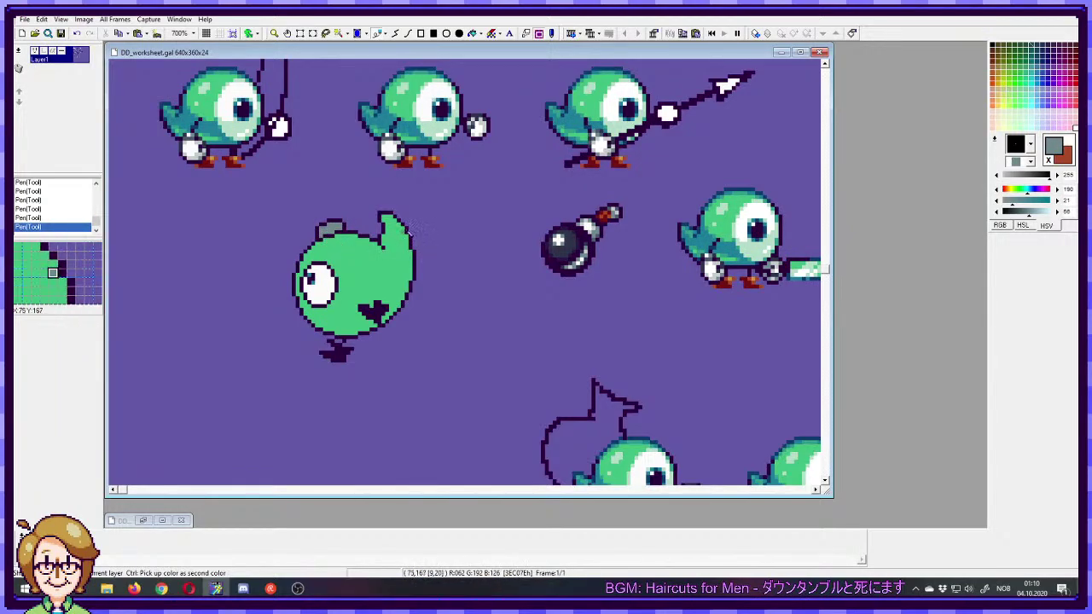
pyautogui.rightClick(597, 235)
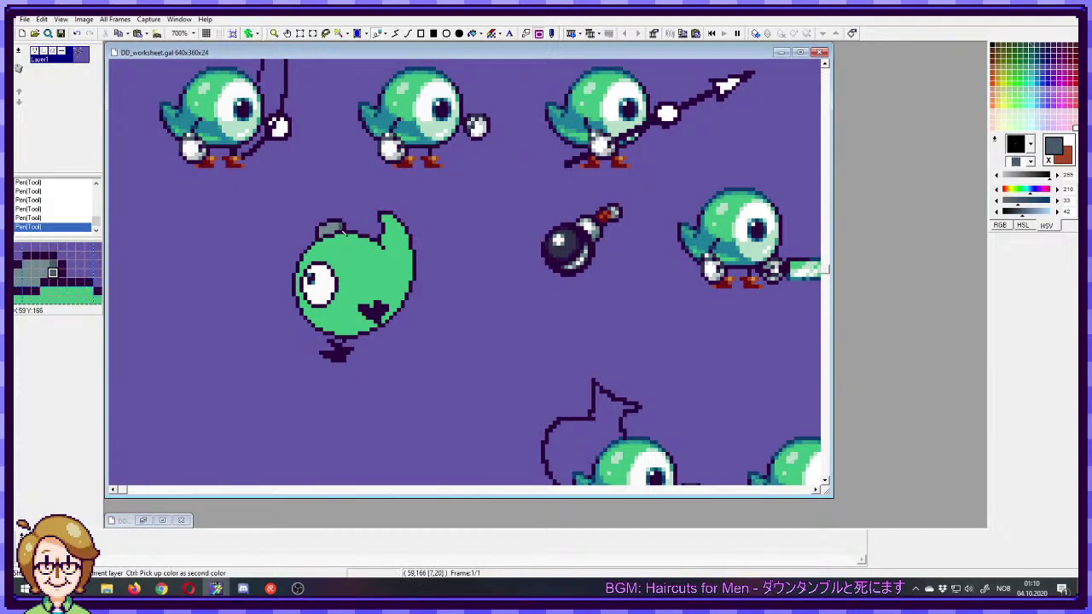
pyautogui.hotkey('ctrl', 'z')
pyautogui.click(334, 234)
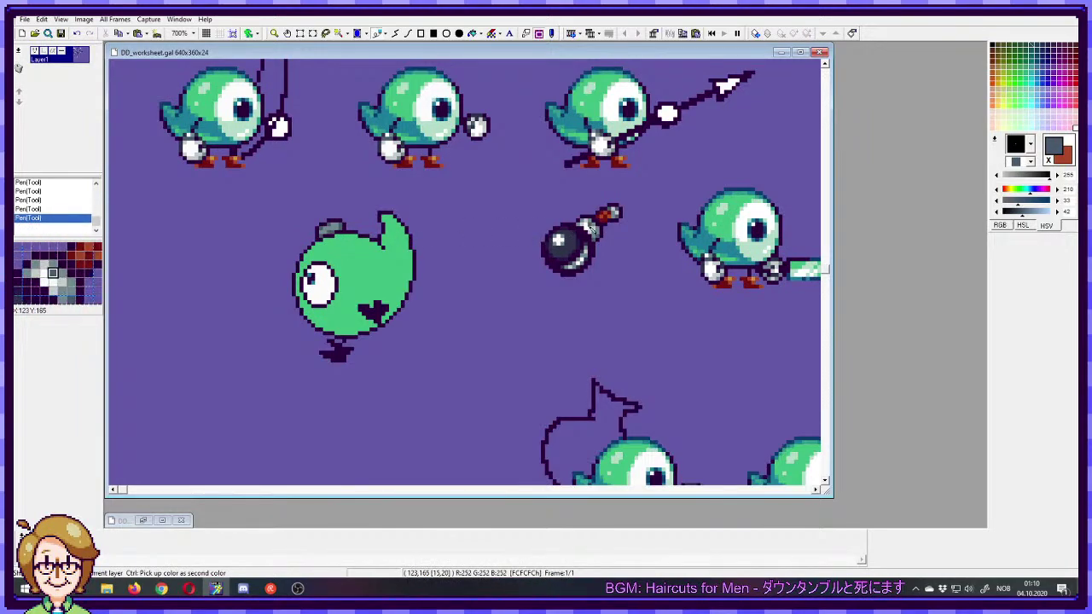
# - Paint light grey and white highlights on the head's cap with colours taken from the small bomb's neck
pyautogui.keyDown('ctrl'); pyautogui.click(593, 229); pyautogui.keyUp('ctrl')
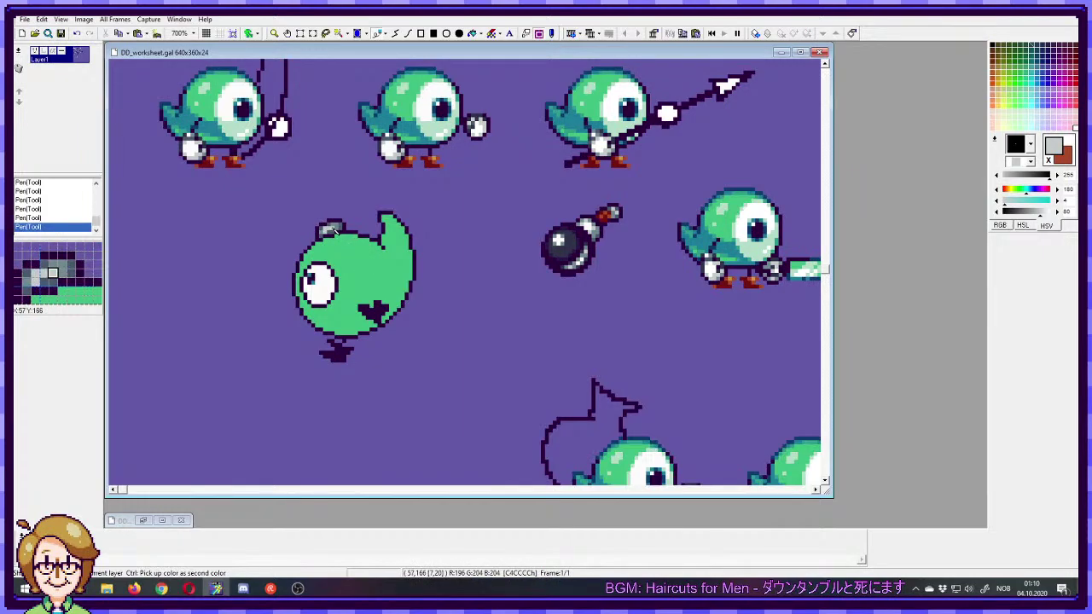
pyautogui.keyDown('ctrl'); pyautogui.click(326, 230); pyautogui.keyUp('ctrl')
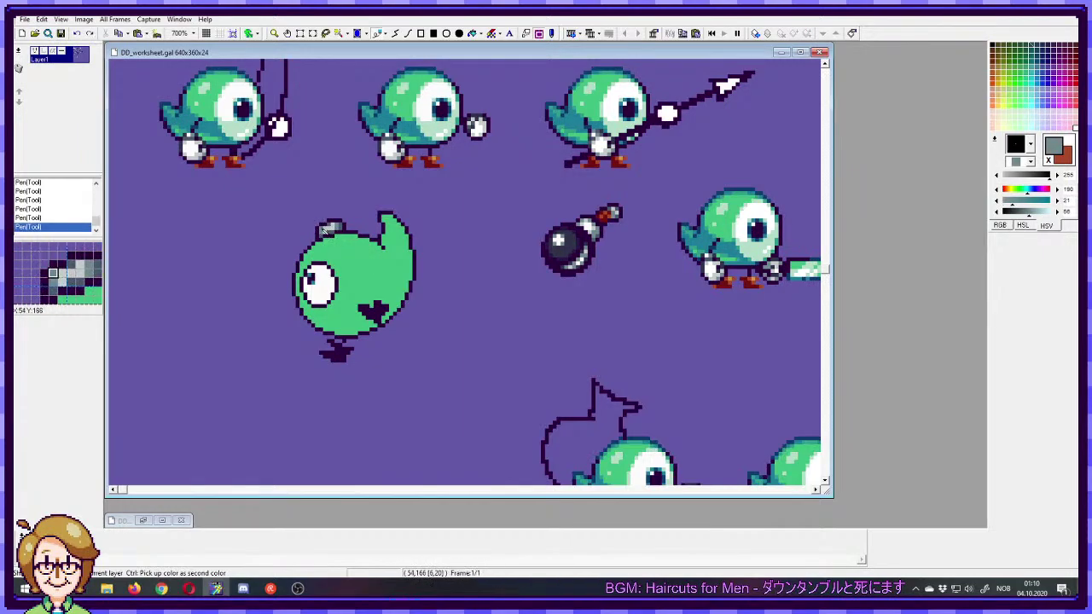
pyautogui.keyDown('ctrl'); pyautogui.click(324, 231); pyautogui.keyUp('ctrl')
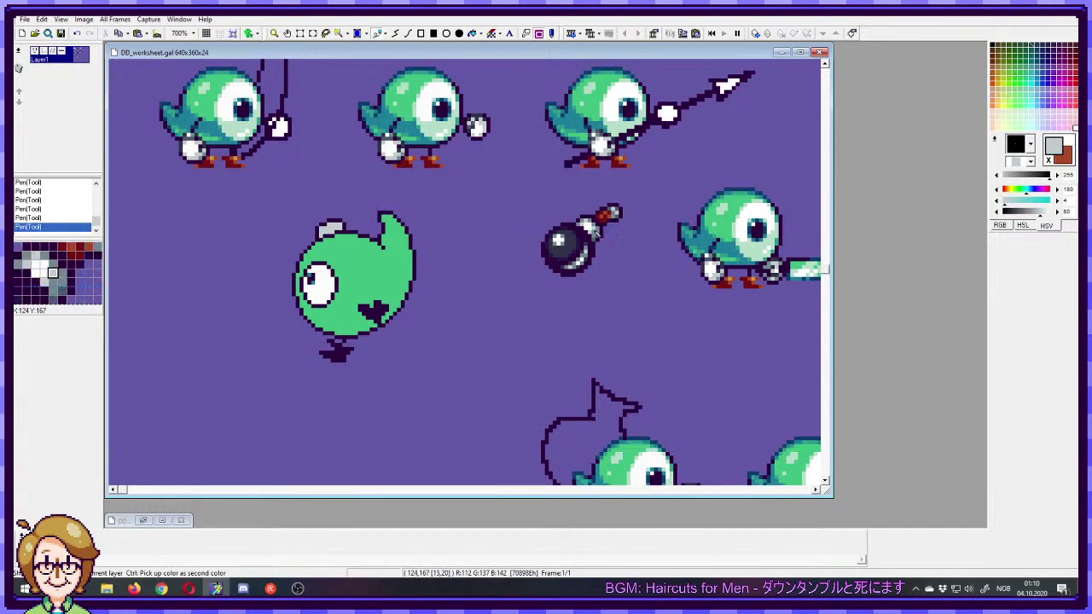
pyautogui.keyDown('ctrl'); pyautogui.click(365, 230); pyautogui.keyUp('ctrl')
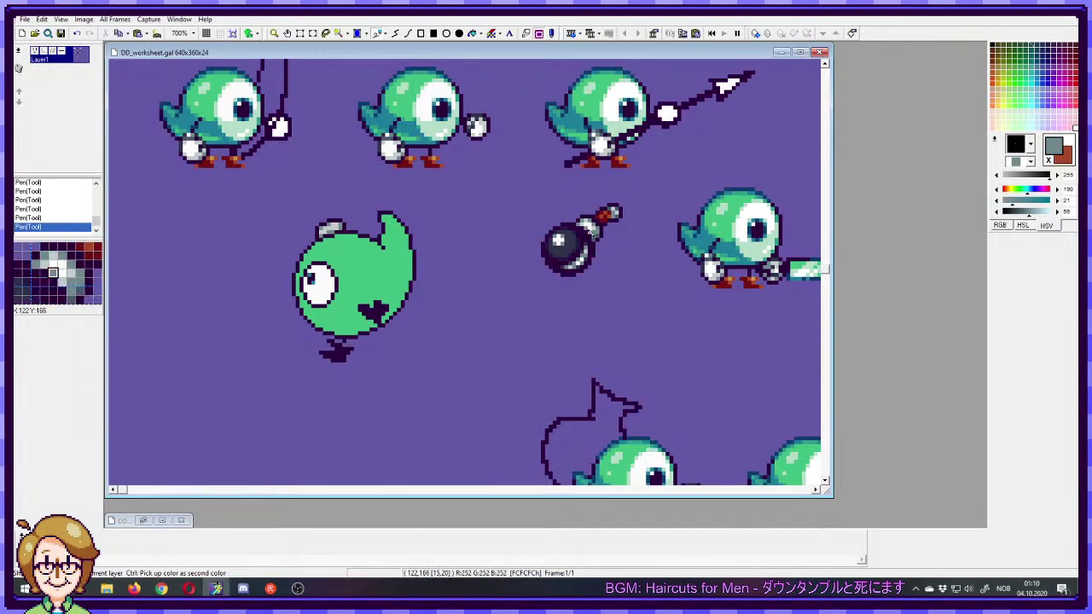
pyautogui.keyDown('ctrl'); pyautogui.click(590, 231); pyautogui.keyUp('ctrl')
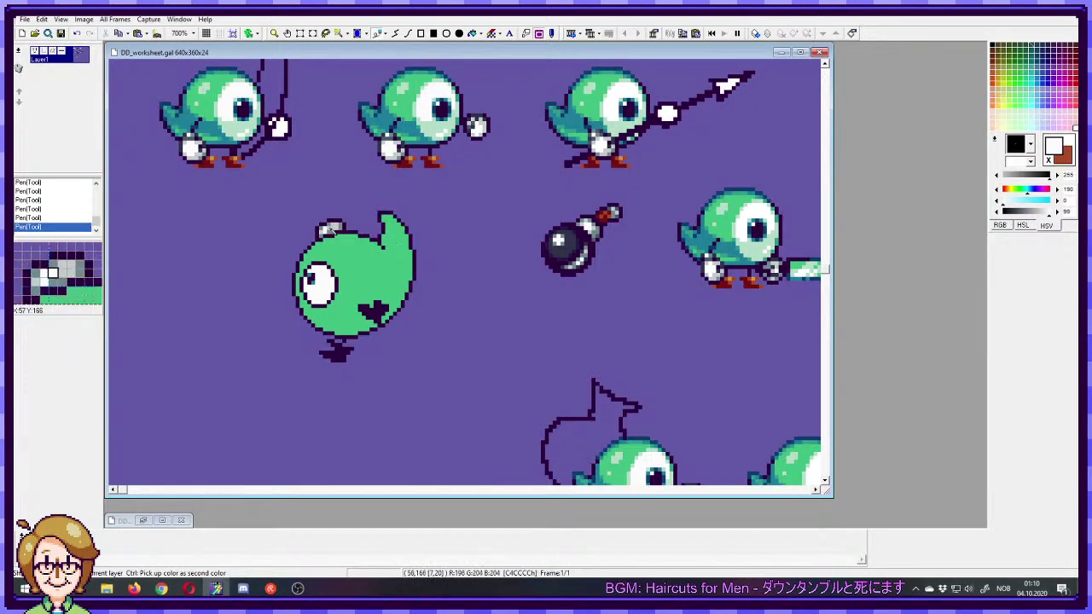
pyautogui.moveTo(329, 230); pyautogui.dragTo(336, 233)
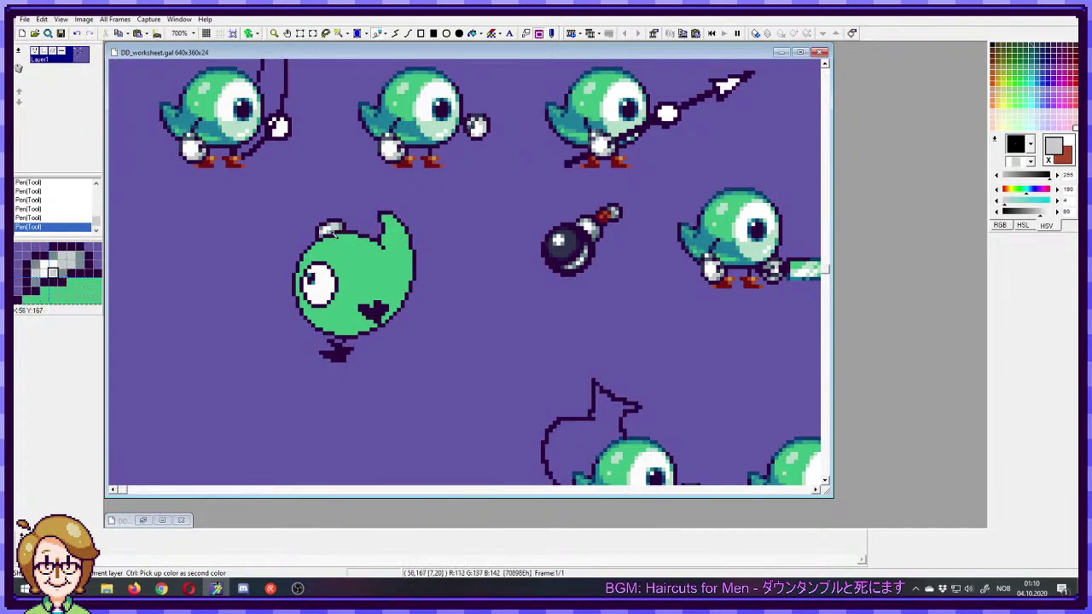
# - Refine the cap's shading with light, mid and dark grey pixels, undoing the stray stroke
pyautogui.keyDown('ctrl'); pyautogui.click(334, 232); pyautogui.keyUp('ctrl')
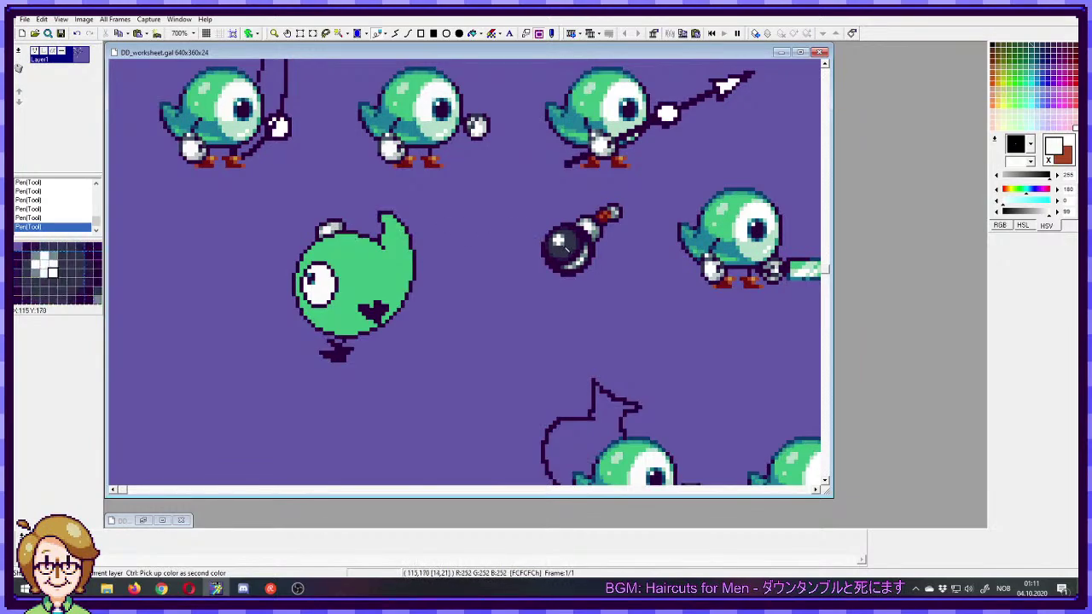
pyautogui.keyDown('ctrl'); pyautogui.click(327, 229); pyautogui.keyUp('ctrl')
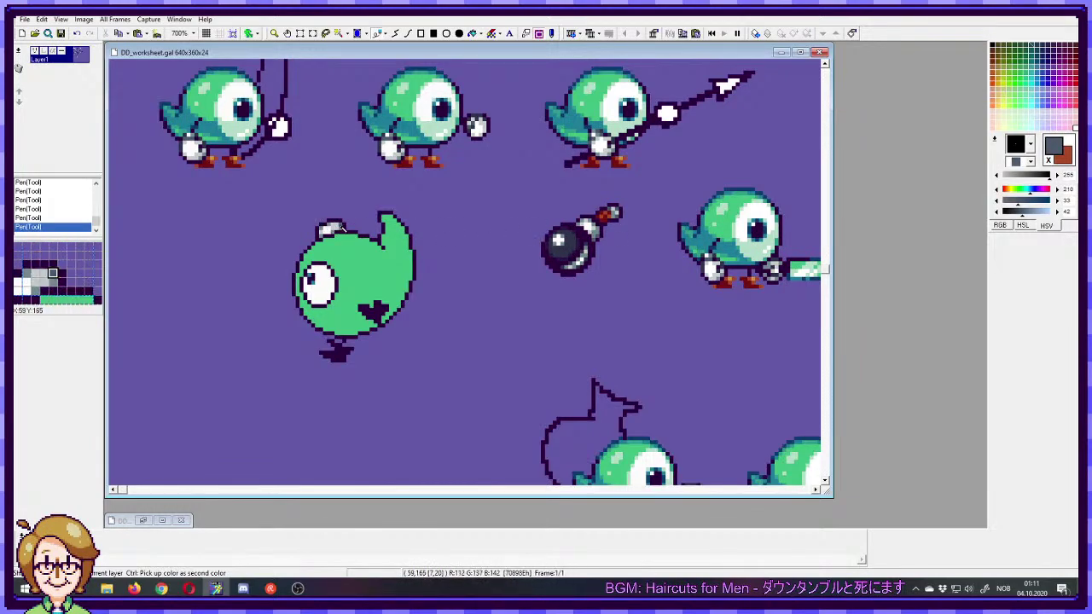
pyautogui.keyDown('ctrl'); pyautogui.click(338, 227); pyautogui.keyUp('ctrl')
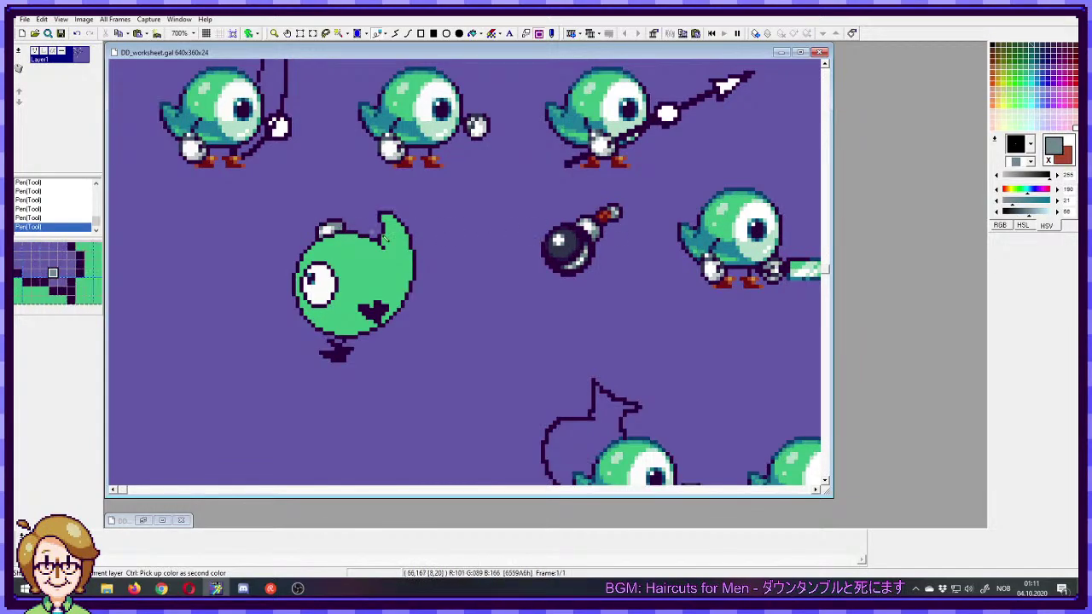
pyautogui.hotkey('ctrl', 'z')
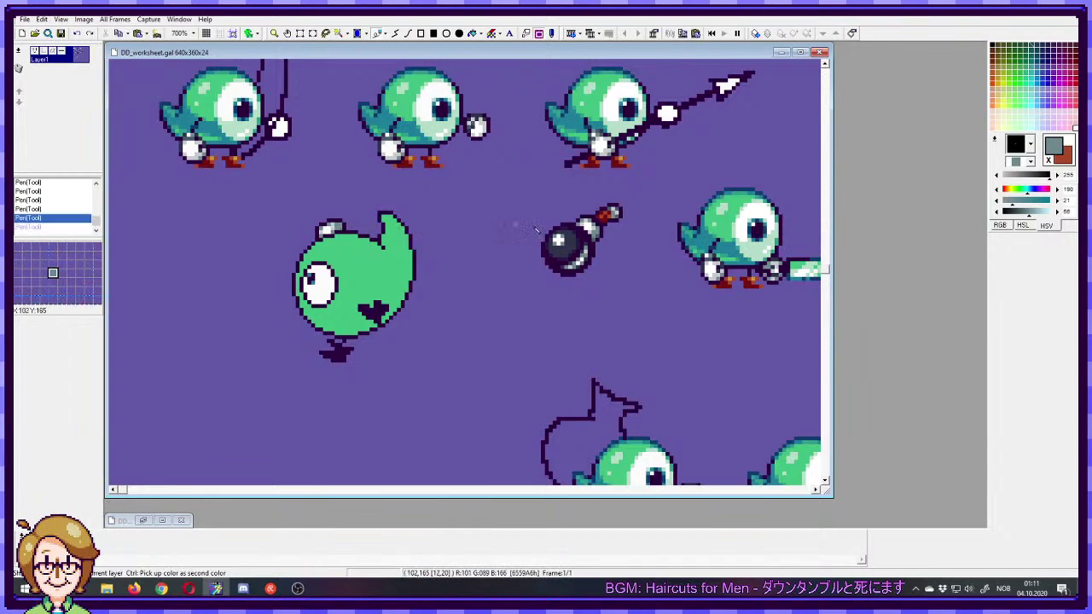
pyautogui.rightClick(594, 242)
pyautogui.click(342, 231)
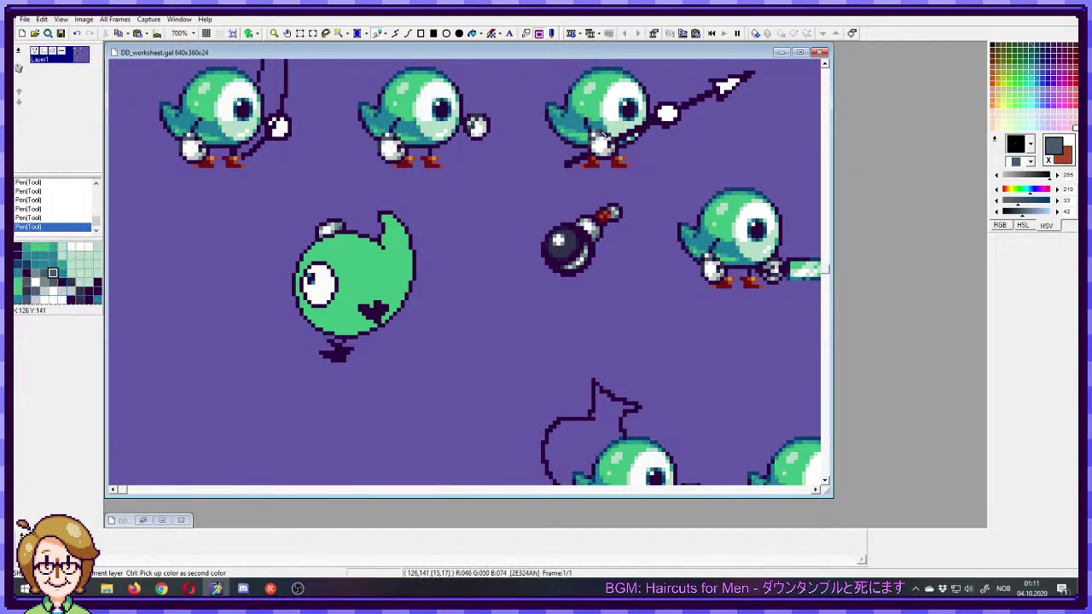
# - Recolour the cap's upper outline with the dark blue-grey from the swatch below the shaded spheres
pyautogui.moveTo(631, 130); pyautogui.dragTo(526, 348)
pyautogui.moveTo(606, 152); pyautogui.dragTo(553, 265)
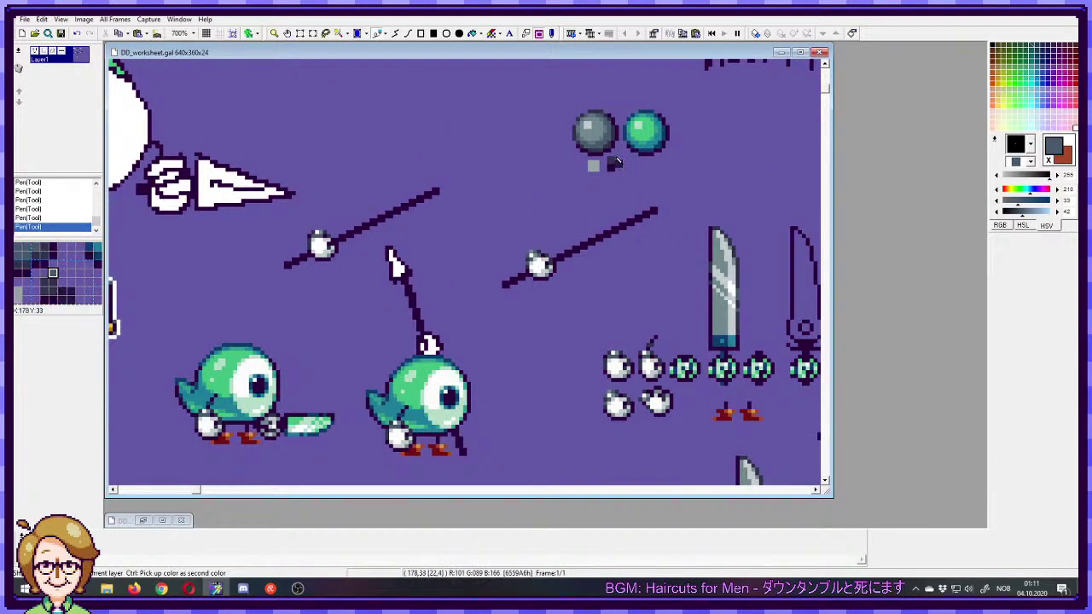
pyautogui.rightClick(616, 162)
pyautogui.moveTo(282, 478)
pyautogui.mouseDown()
pyautogui.moveTo(432, 350)
pyautogui.moveTo(537, 176)
pyautogui.moveTo(358, 339)
pyautogui.mouseUp()
pyautogui.moveTo(505, 206); pyautogui.dragTo(410, 375)
pyautogui.moveTo(571, 136); pyautogui.dragTo(526, 237)
pyautogui.rightClick(505, 185)
pyautogui.moveTo(376, 304); pyautogui.dragTo(537, 128)
pyautogui.moveTo(294, 426); pyautogui.dragTo(437, 231)
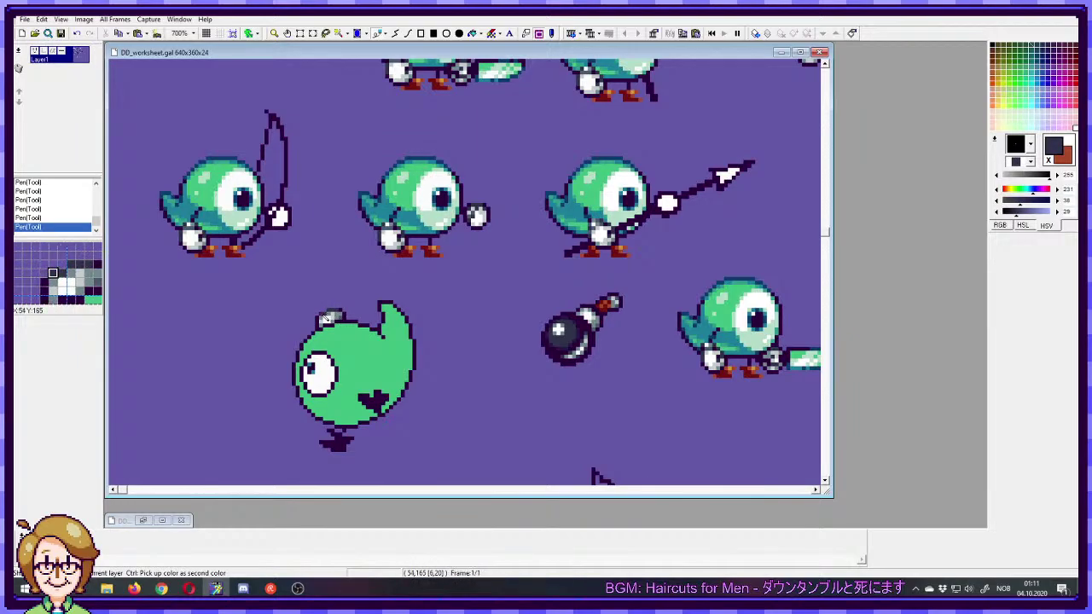
# - Touch up the pupil in dark blue and the cap in light grey, comparing by undoing and redoing strokes
pyautogui.scroll(-3, 418, 122)
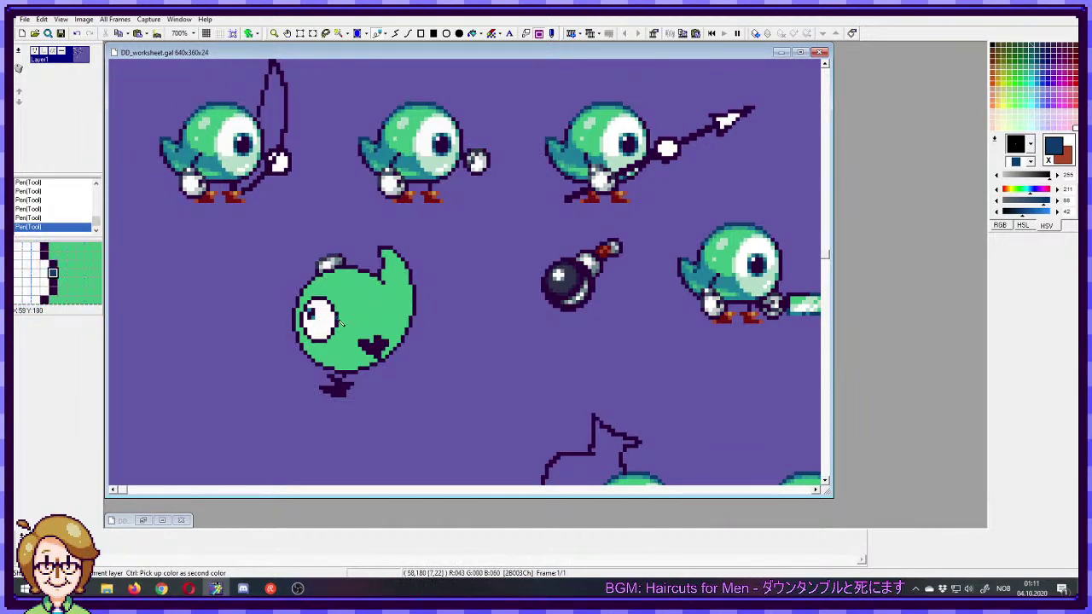
pyautogui.keyDown('ctrl'); pyautogui.click(337, 268); pyautogui.keyUp('ctrl')
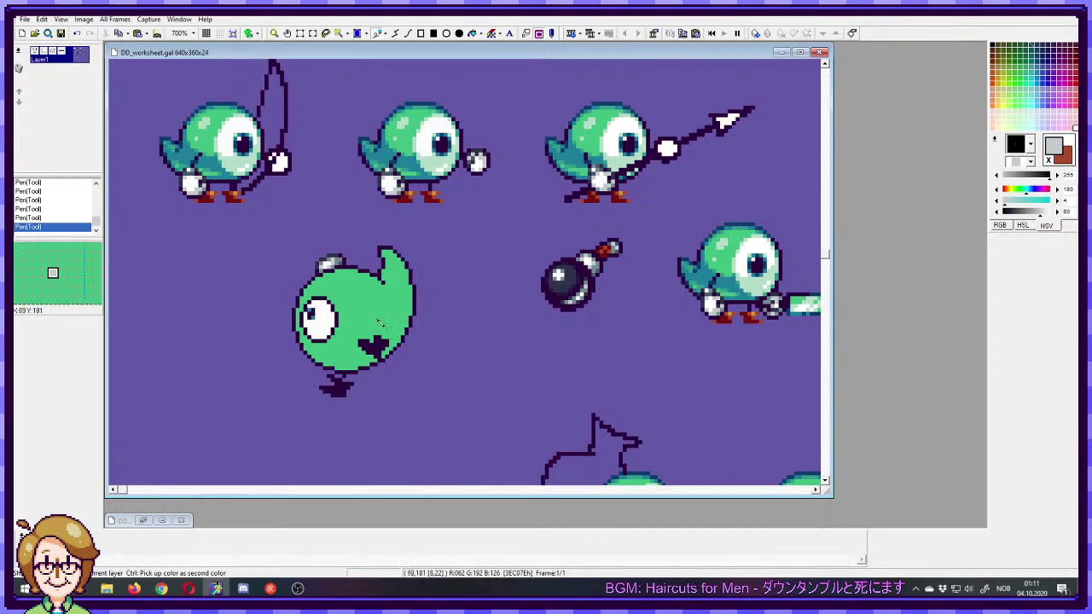
pyautogui.hotkey('ctrl', 'z')
pyautogui.hotkey('ctrl', 'z')
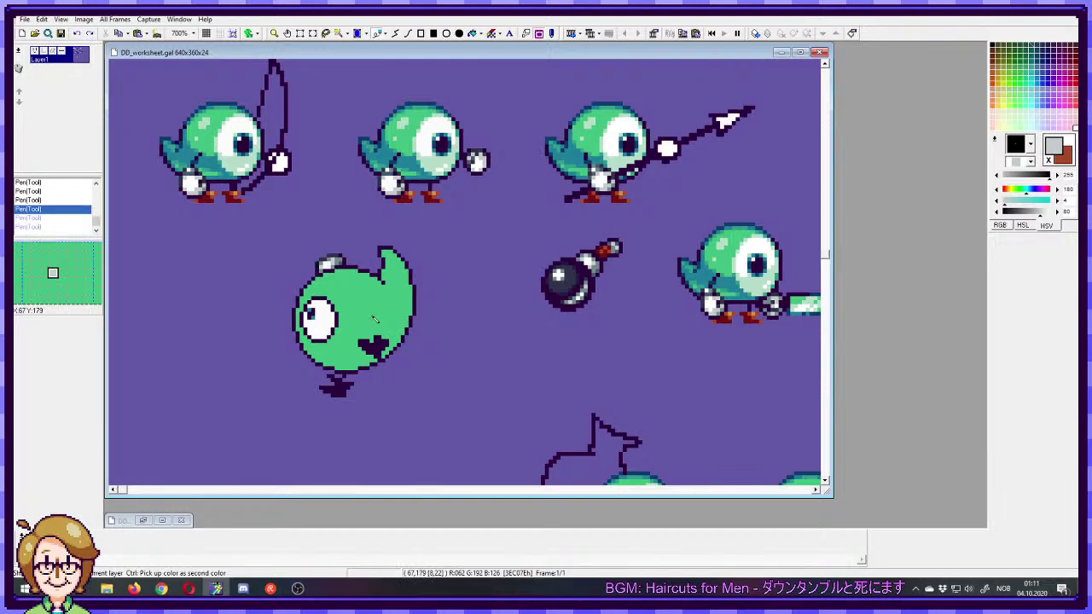
pyautogui.hotkey('ctrl', 'y')
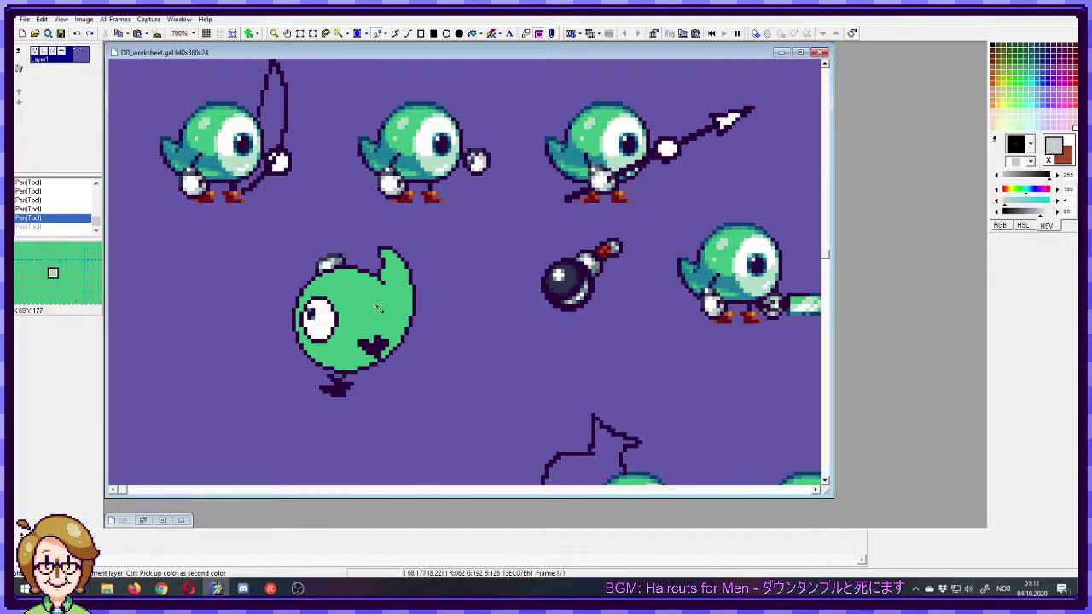
# - Draw a narrow, rounded fuse outline rising from the cap in the dark outline colour, undoing the trial pixel at its edge
pyautogui.keyDown('ctrl'); pyautogui.click(321, 270); pyautogui.keyUp('ctrl')
pyautogui.click(320, 270)
pyautogui.hotkey('ctrl', 'z')
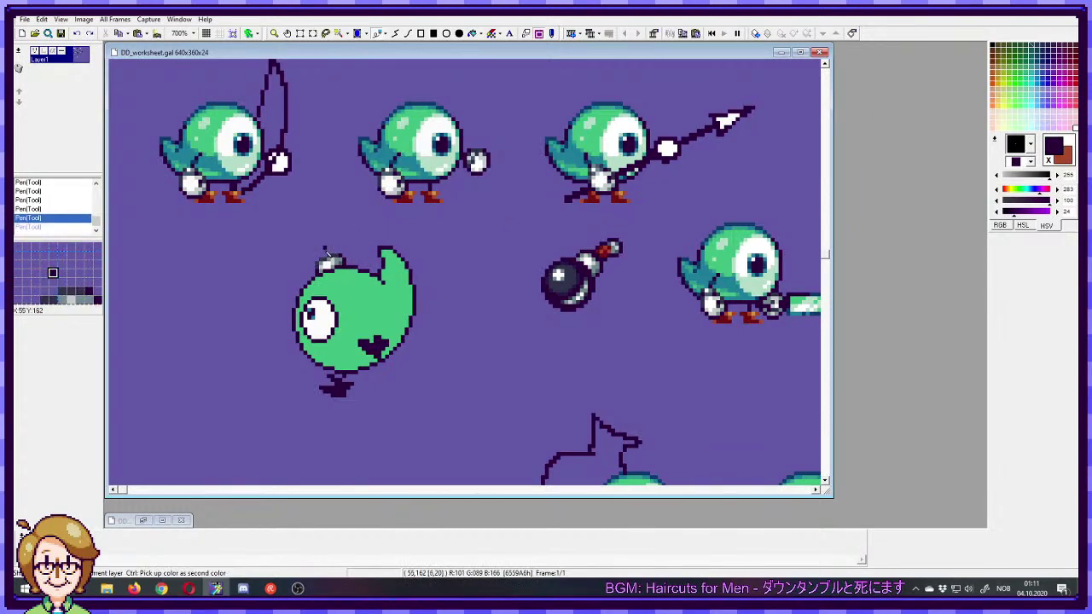
pyautogui.moveTo(327, 256); pyautogui.dragTo(332, 243)
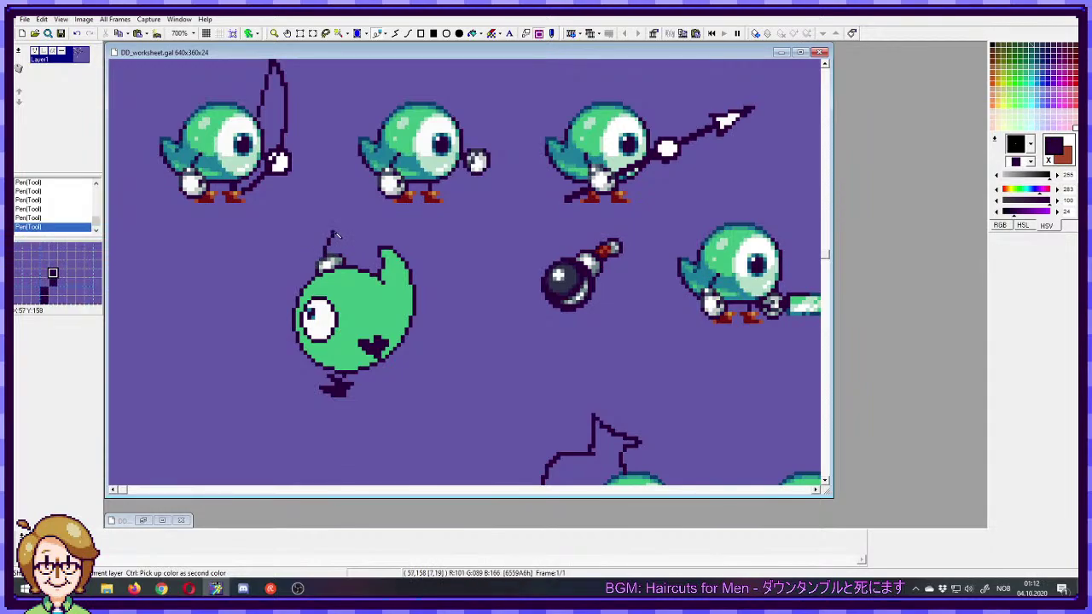
pyautogui.moveTo(336, 234); pyautogui.dragTo(348, 245)
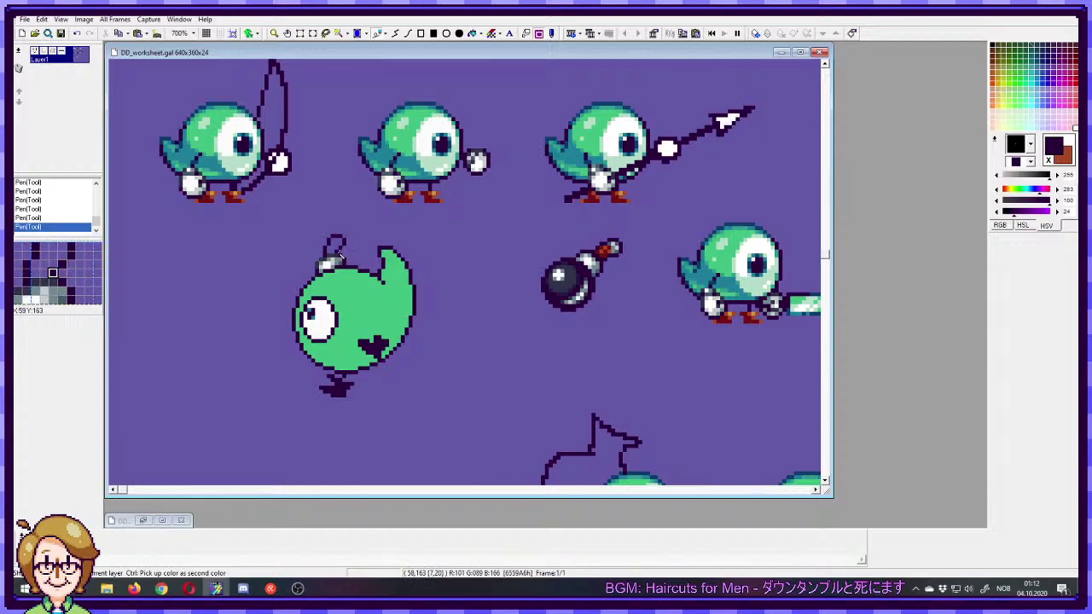
# - Colour the fuse with the small bomb's reddish brown and its tip with the bomb's light grey
pyautogui.keyDown('ctrl'); pyautogui.click(605, 249); pyautogui.keyUp('ctrl')
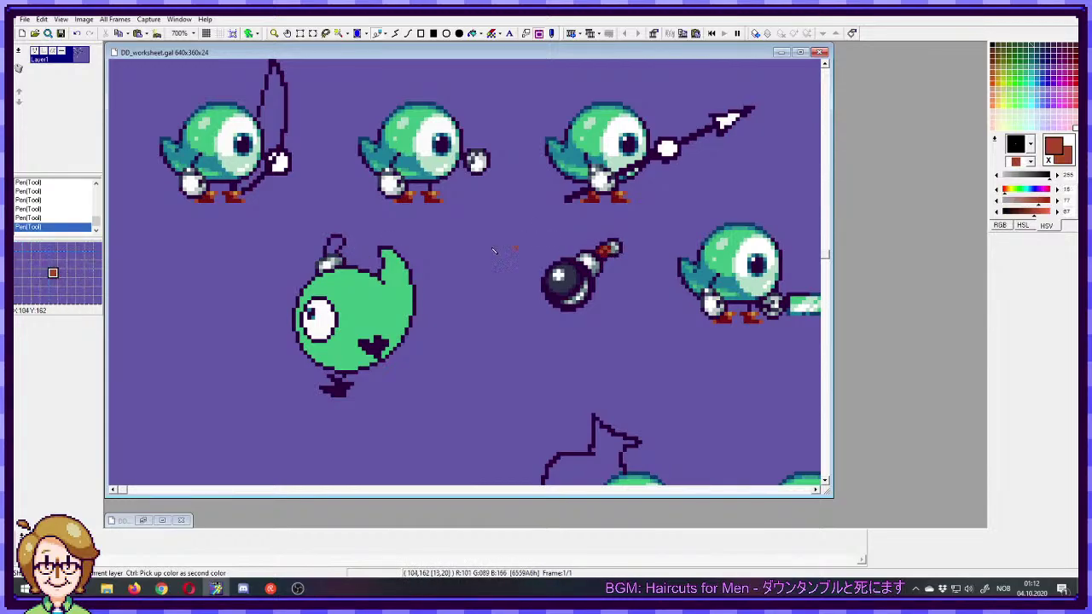
pyautogui.moveTo(334, 246); pyautogui.dragTo(334, 247)
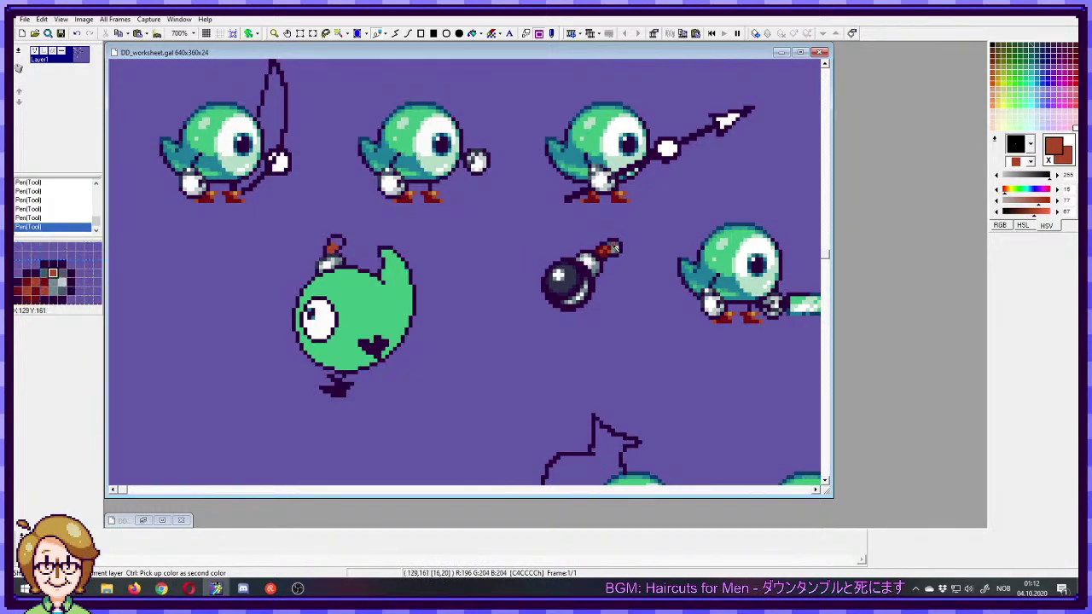
pyautogui.keyDown('ctrl'); pyautogui.click(577, 247); pyautogui.keyUp('ctrl')
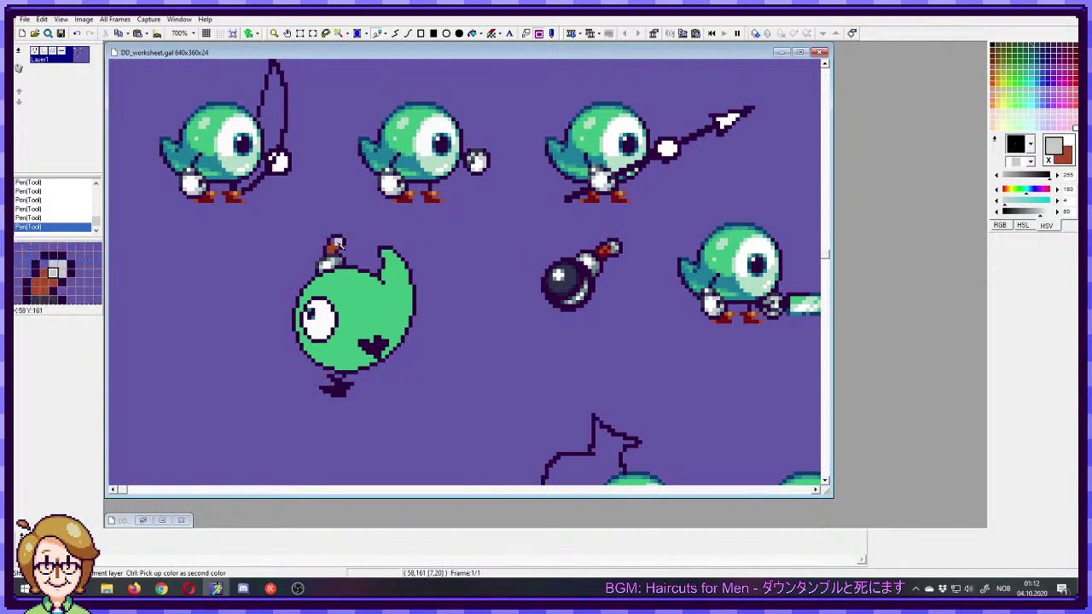
# - Shade the character's fuse and tip with the small bomb's grey, slate and dark red tones, undoing the last two strokes
pyautogui.rightClick(620, 253)
pyautogui.rightClick(614, 251)
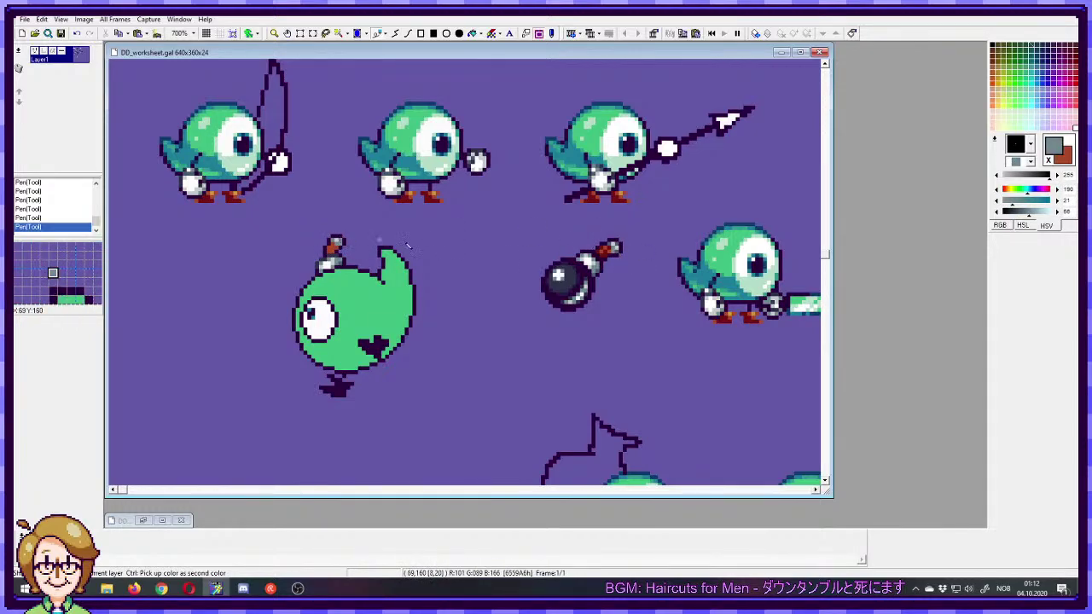
pyautogui.keyDown('ctrl'); pyautogui.click(619, 253); pyautogui.keyUp('ctrl')
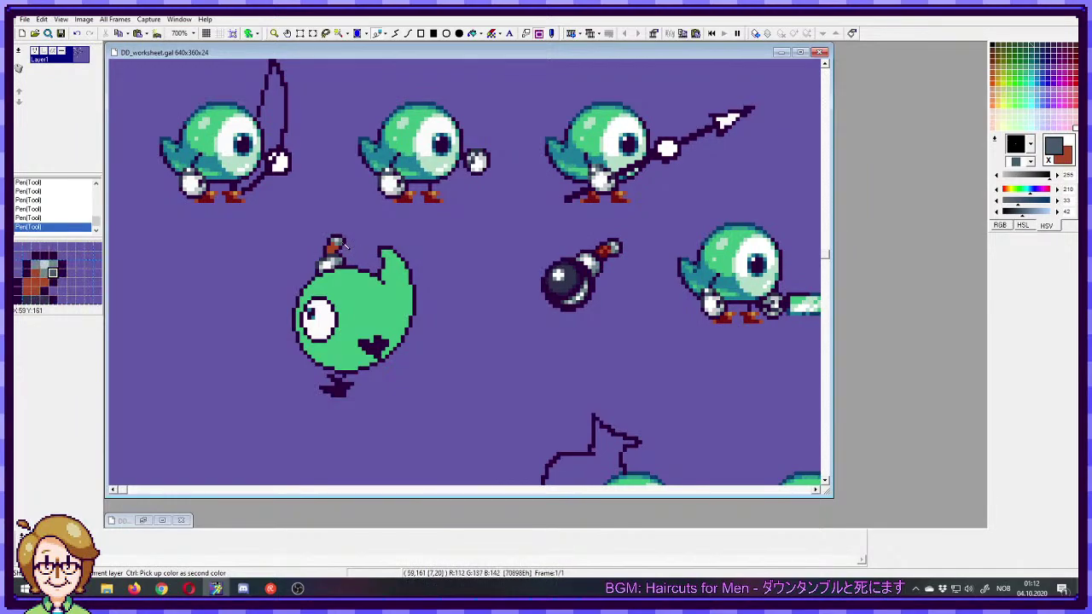
pyautogui.keyDown('ctrl'); pyautogui.click(612, 248); pyautogui.keyUp('ctrl')
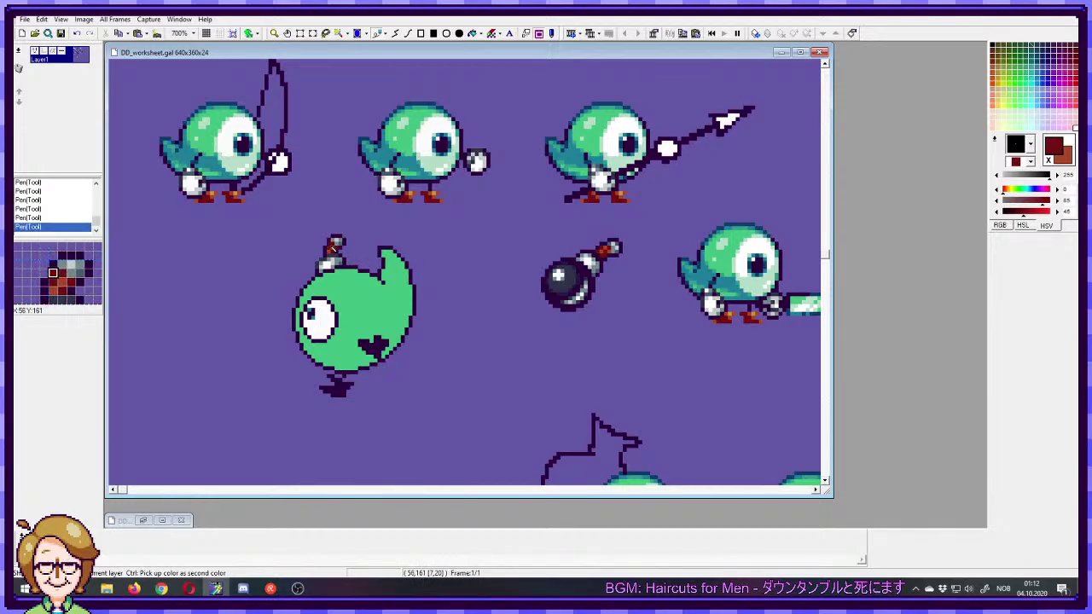
pyautogui.hotkey('ctrl', 'z')
pyautogui.hotkey('ctrl', 'z')
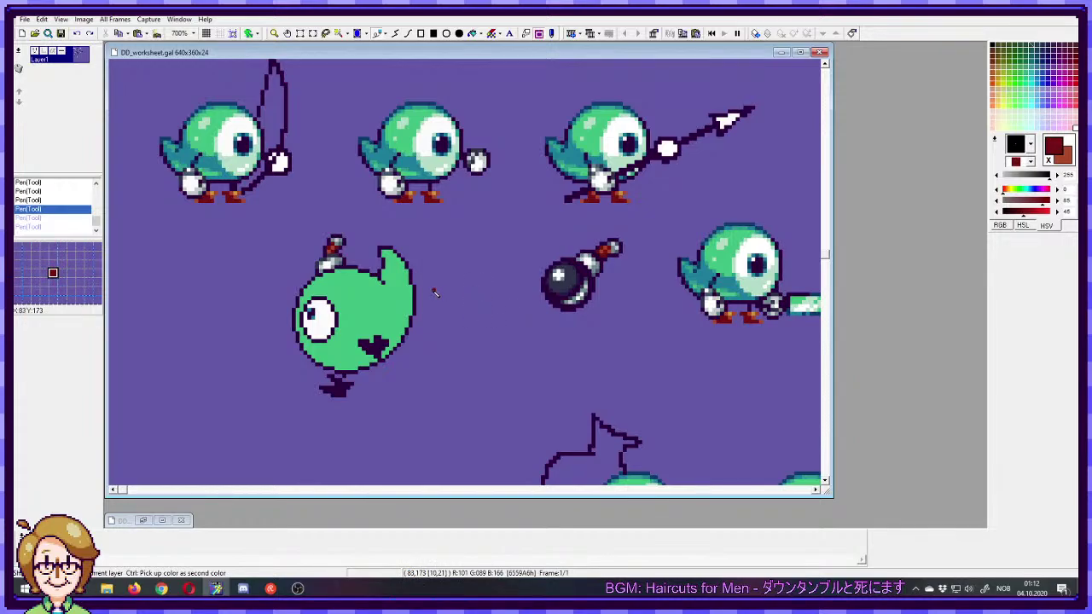
pyautogui.keyDown('ctrl'); pyautogui.click(394, 281); pyautogui.keyUp('ctrl')
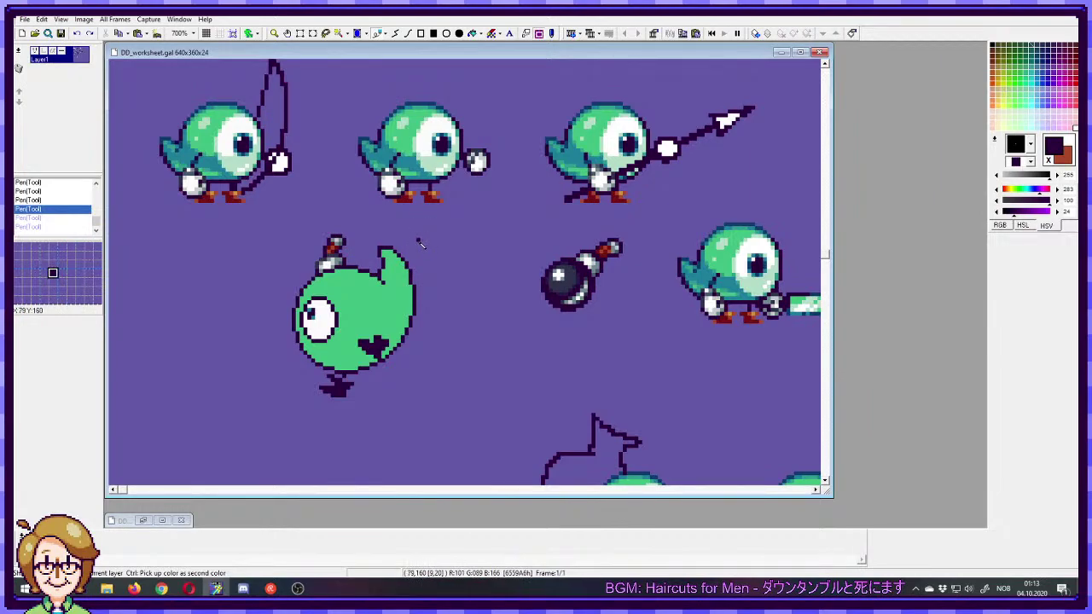
pyautogui.rightClick(360, 230)
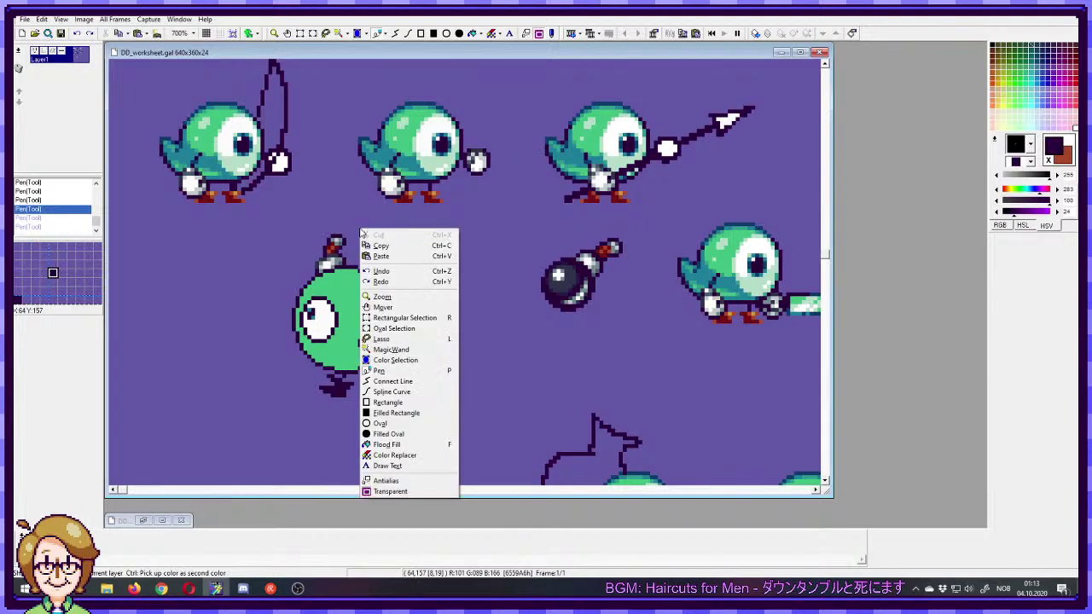
pyautogui.click(372, 222)
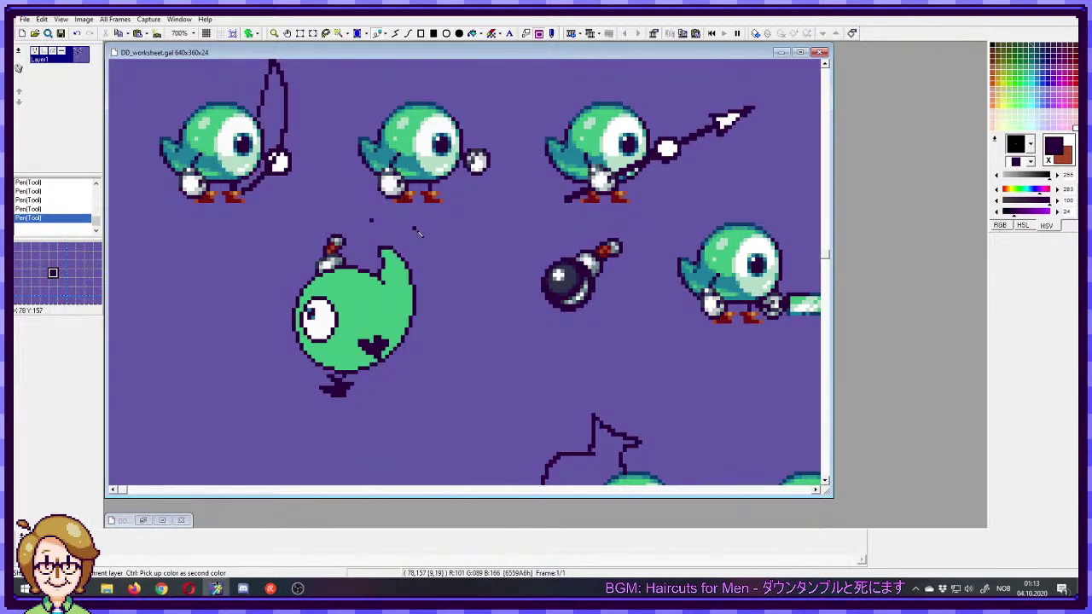
pyautogui.hotkey('ctrl', 'z')
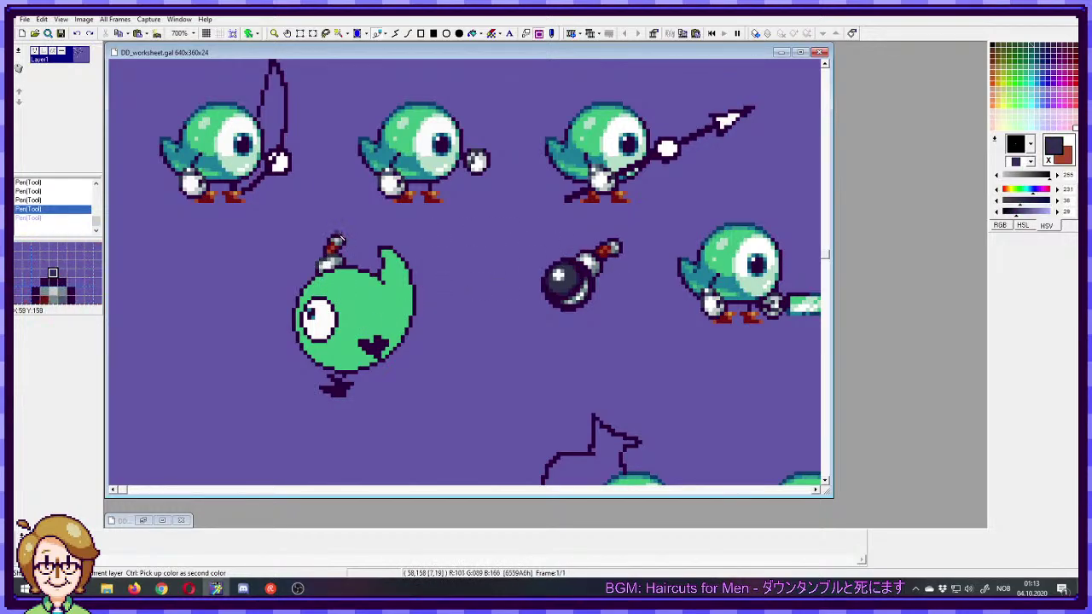
# - Touch up the fuse tip in dark blue-grey and the fuse in dark red, undoing and redoing the last stroke to compare
pyautogui.click(337, 241)
pyautogui.click(338, 241)
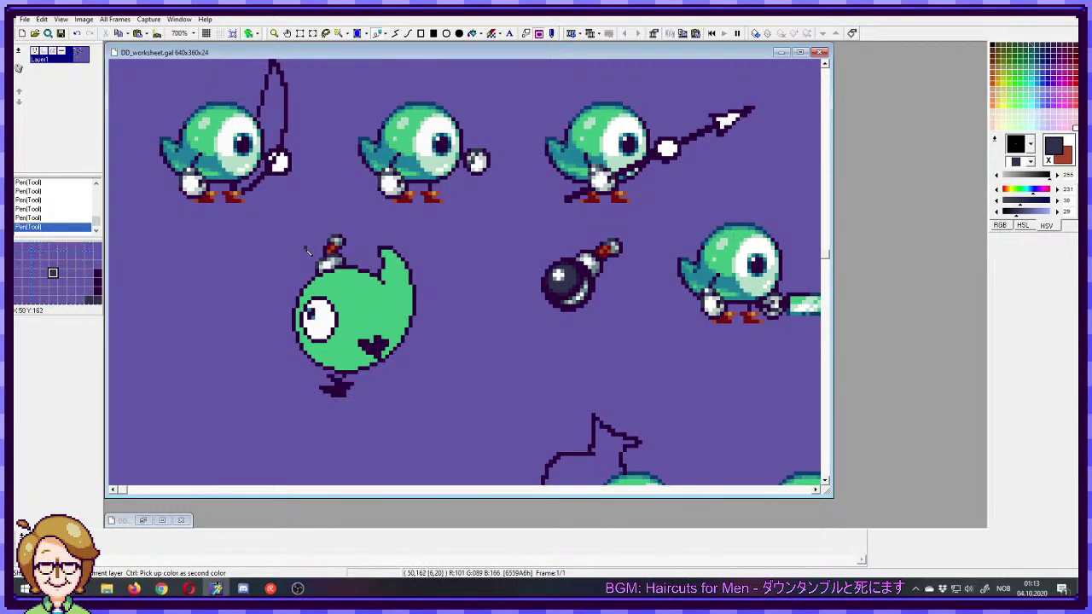
pyautogui.keyDown('ctrl'); pyautogui.click(328, 256); pyautogui.keyUp('ctrl')
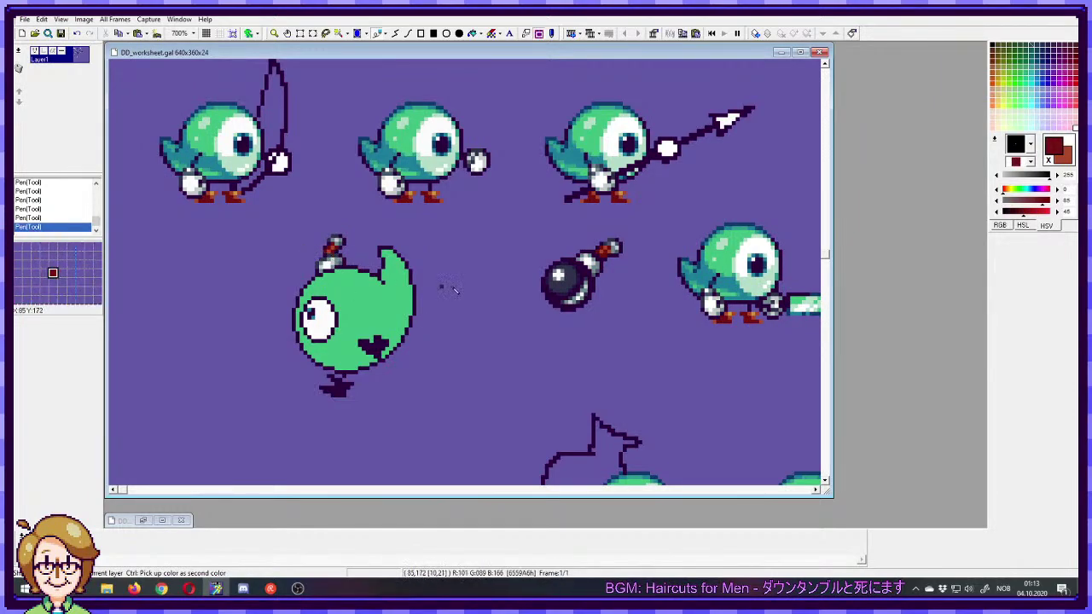
pyautogui.hotkey('ctrl', 'z')
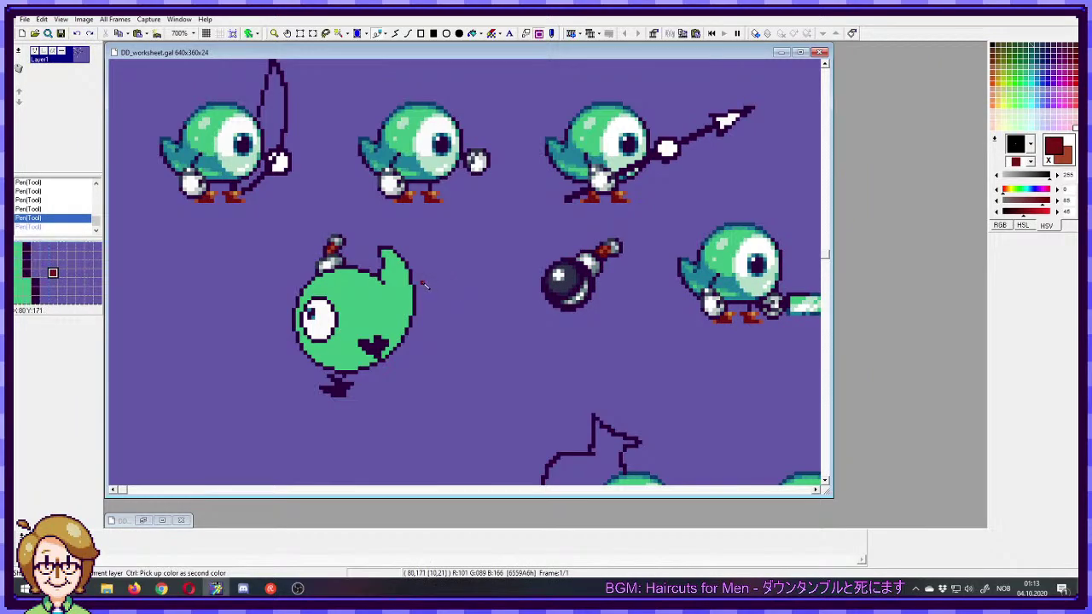
pyautogui.hotkey('ctrl', 'y')
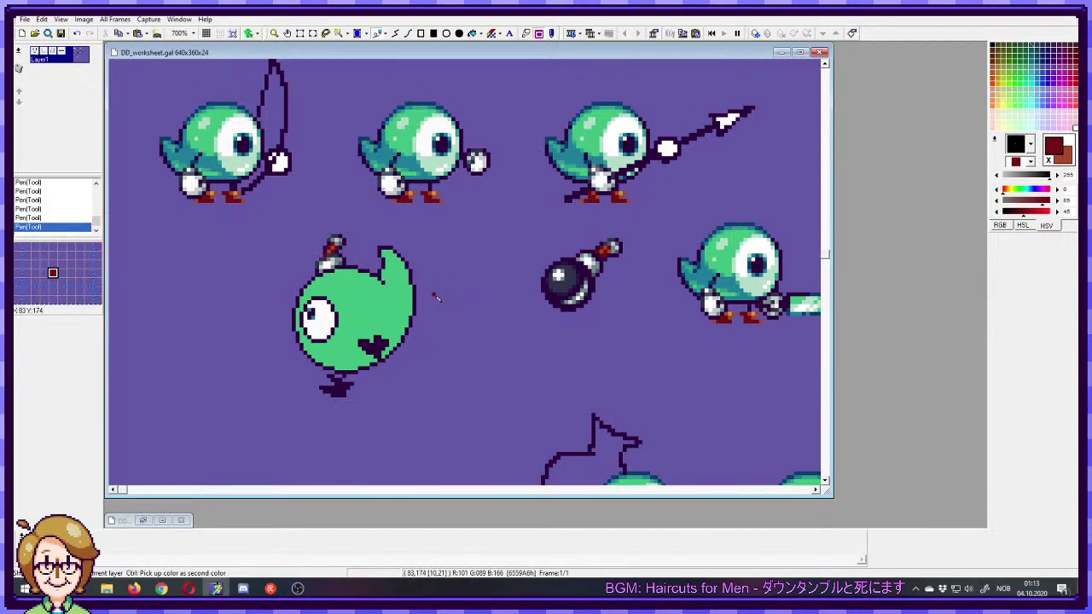
pyautogui.hotkey('ctrl', 'z')
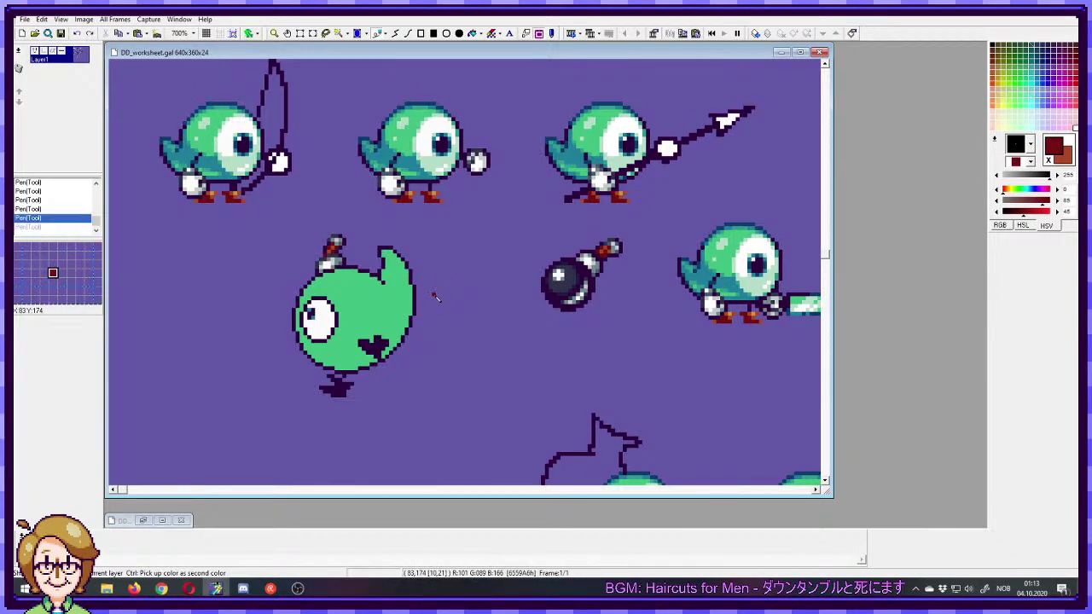
# - Try moving the open-handed green character in the upper row up and to the left, and undo the move
pyautogui.keyDown('ctrl'); pyautogui.click(382, 314); pyautogui.keyUp('ctrl')
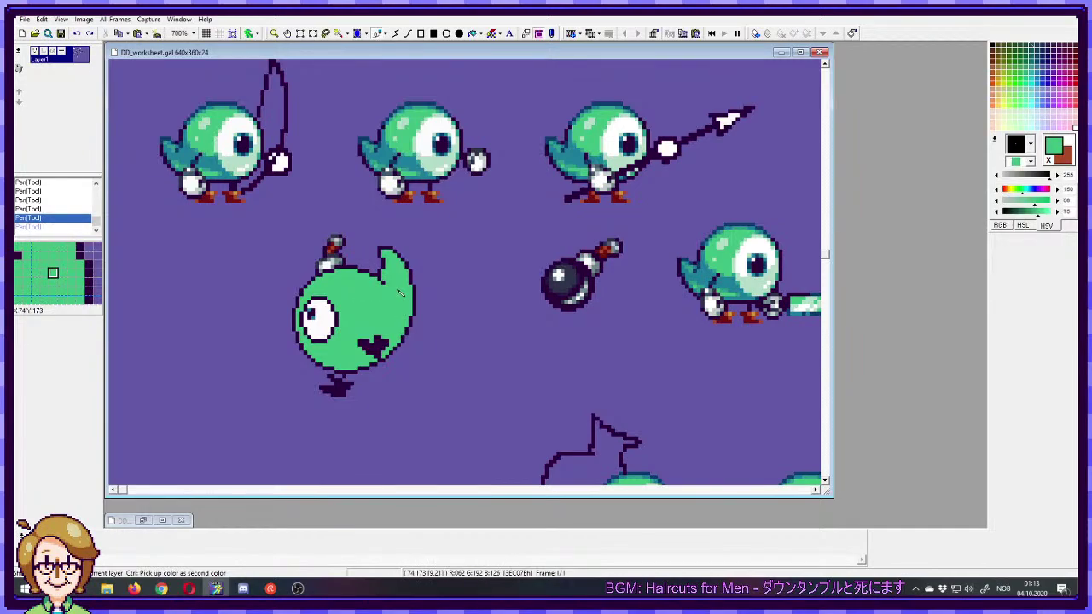
pyautogui.moveTo(343, 94); pyautogui.dragTo(492, 212)
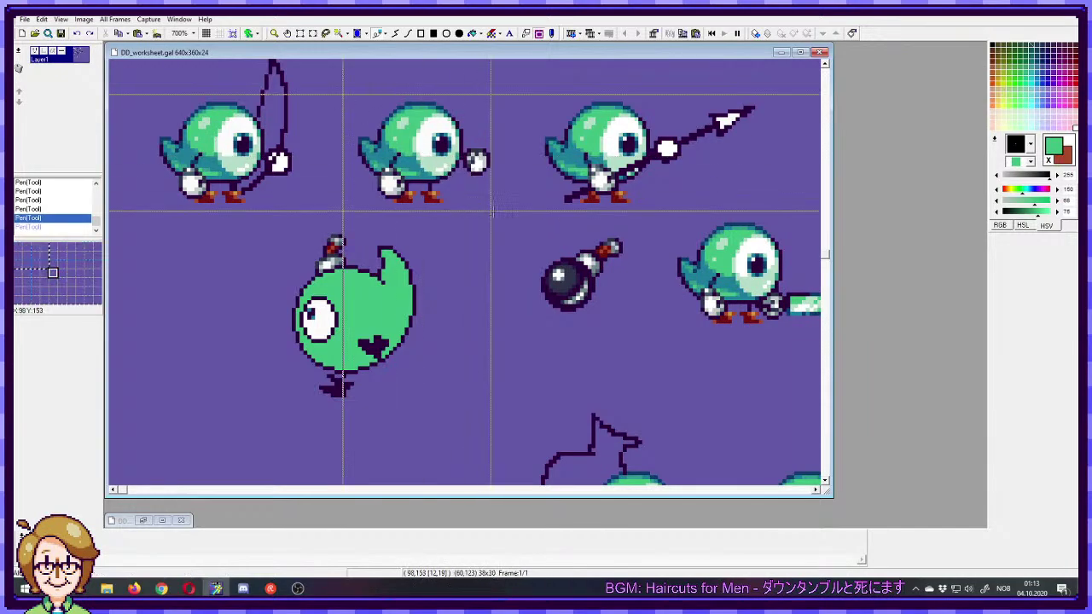
pyautogui.moveTo(421, 149); pyautogui.dragTo(385, 139)
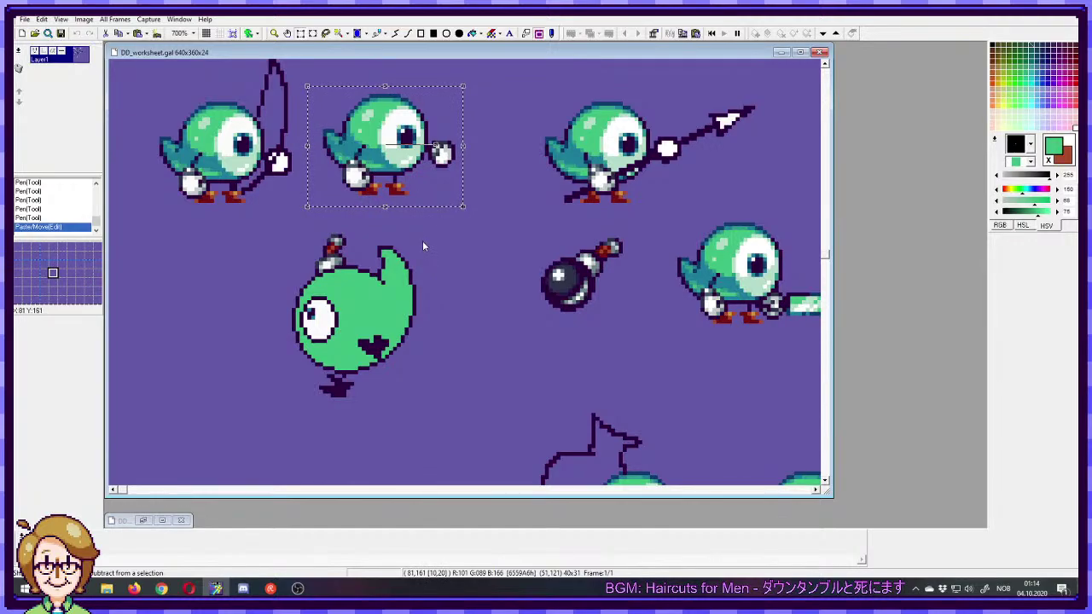
pyautogui.moveTo(388, 148); pyautogui.dragTo(388, 149)
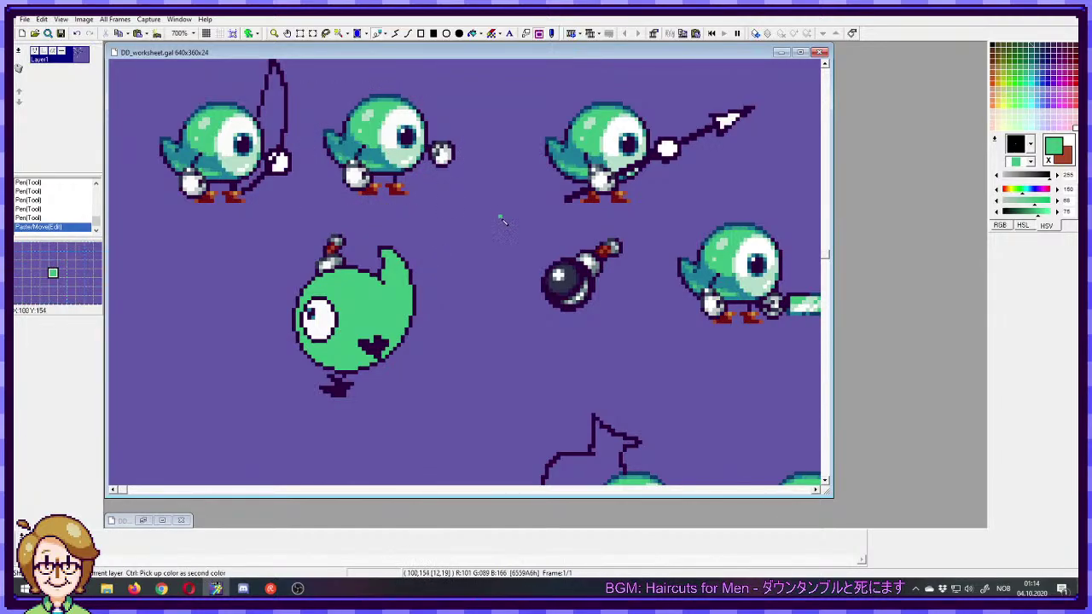
pyautogui.hotkey('ctrl', 'z')
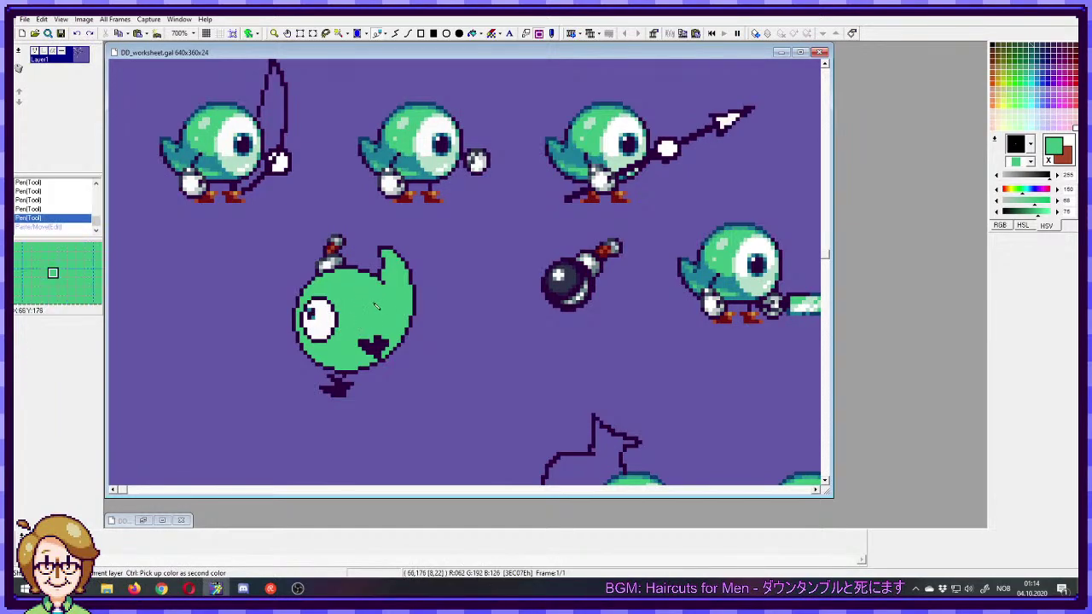
# - Draw a trial green line extending from the back of the round bomb character and undo it
pyautogui.moveTo(554, 286); pyautogui.dragTo(458, 468)
pyautogui.scroll(-3, 594, 359)
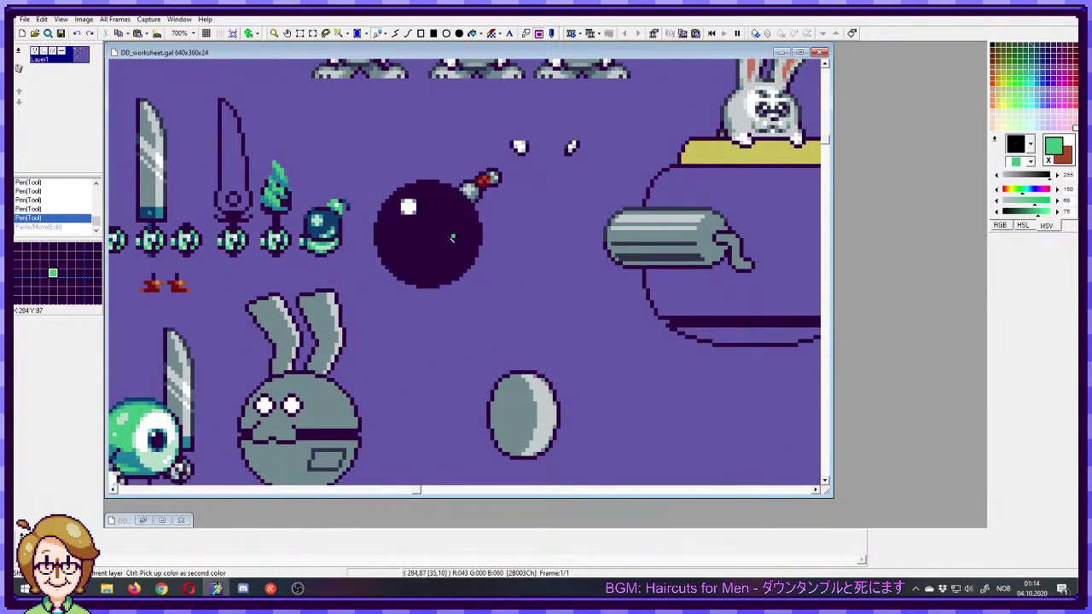
pyautogui.hscroll(-10, 390, 324)
pyautogui.scroll(-3, 453, 280)
pyautogui.hscroll(-8, 453, 280)
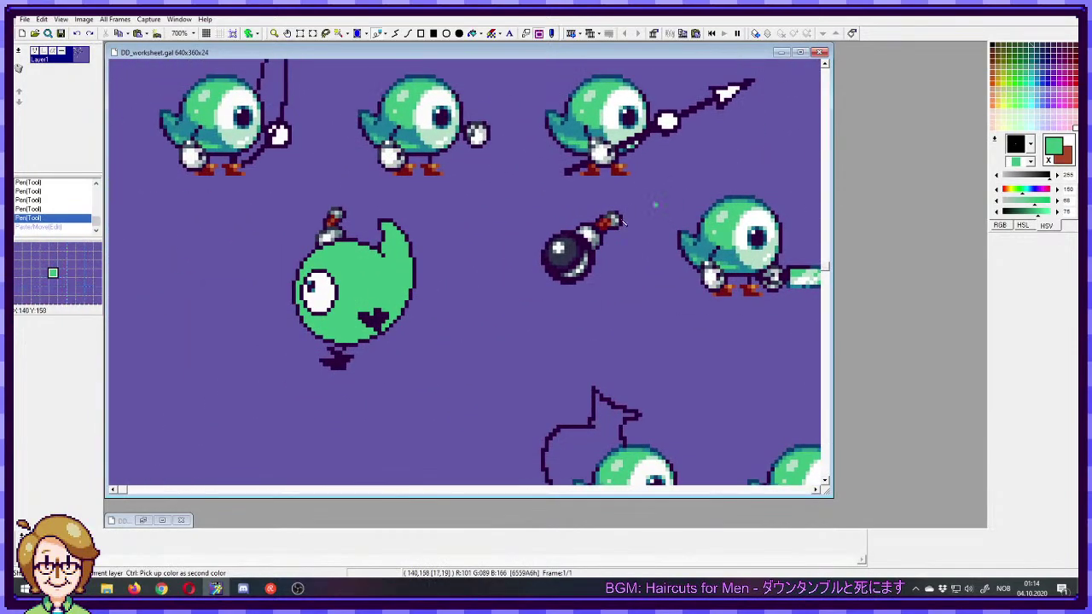
pyautogui.moveTo(416, 278); pyautogui.dragTo(468, 293)
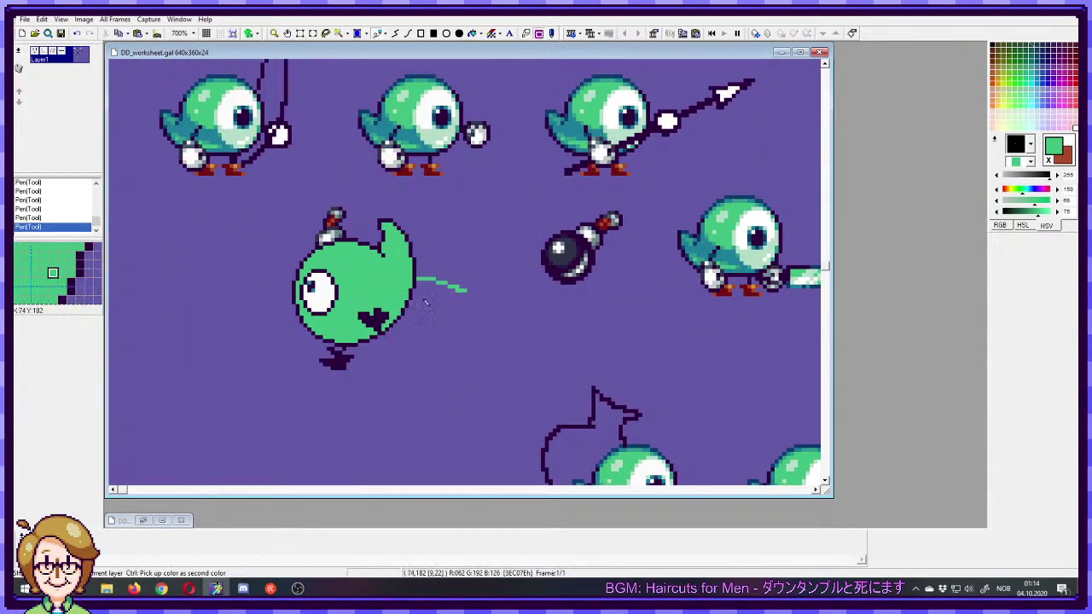
pyautogui.hotkey('ctrl', 'z')
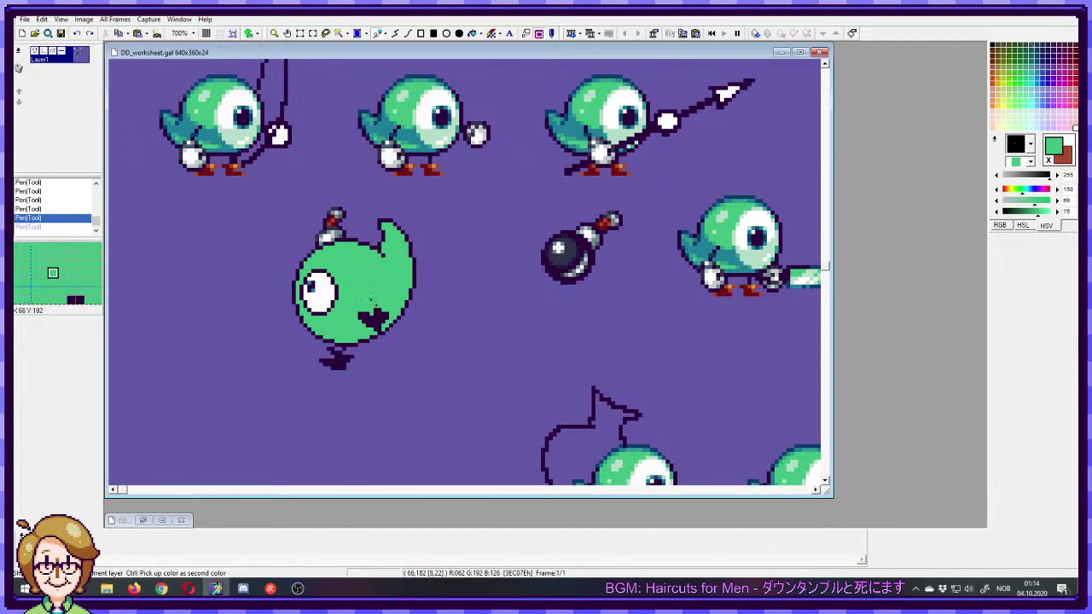
# - Try reshaping the foot beneath the round character with the dark outline and purple background colours, and undo the strokes
pyautogui.rightClick(341, 362)
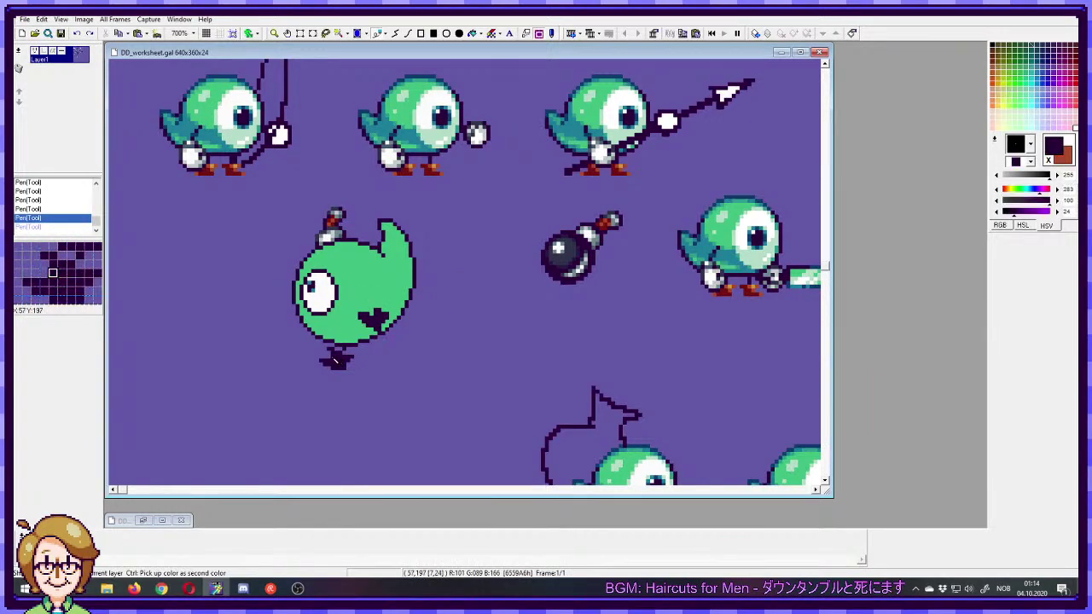
pyautogui.moveTo(337, 359); pyautogui.dragTo(332, 353)
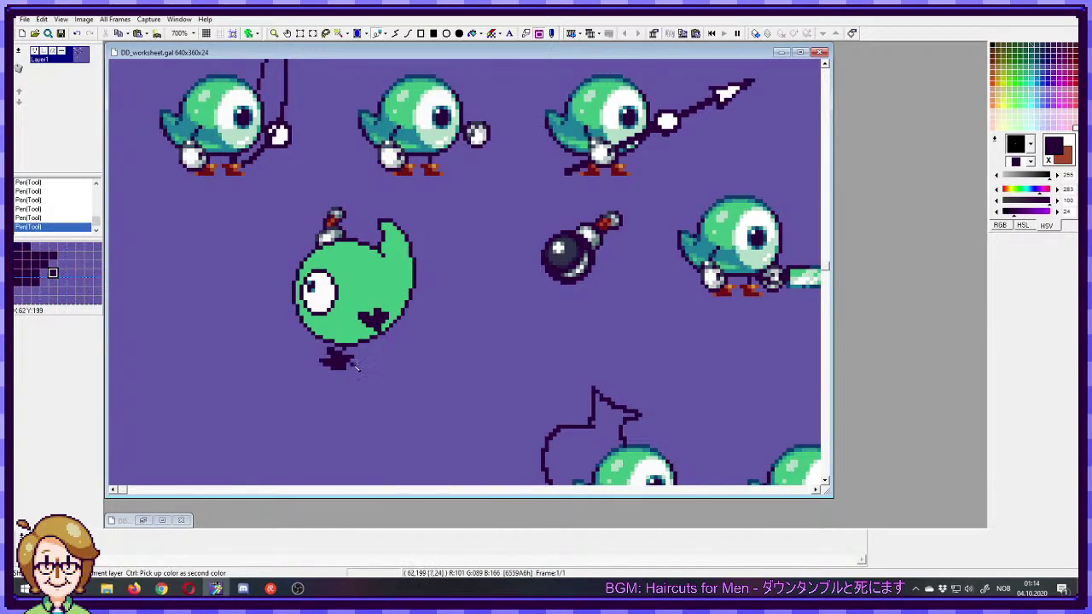
pyautogui.rightClick(346, 352)
pyautogui.moveTo(341, 349); pyautogui.dragTo(334, 350)
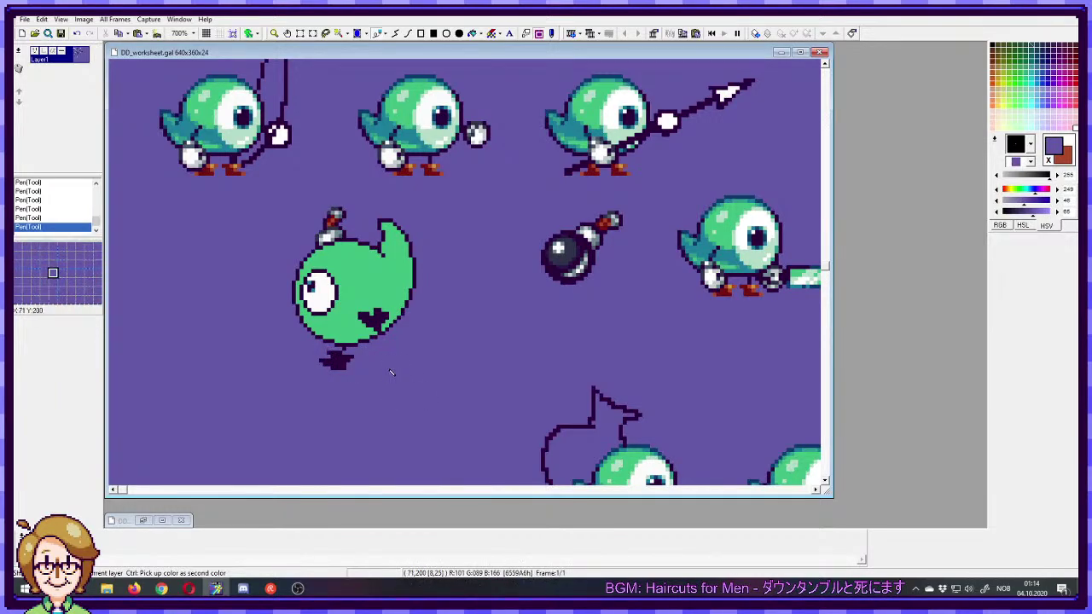
pyautogui.hotkey('ctrl', 'z')
pyautogui.hotkey('ctrl', 'z')
pyautogui.hotkey('ctrl', 'z')
pyautogui.hotkey('ctrl', 'z')
pyautogui.hotkey('ctrl', 'z')
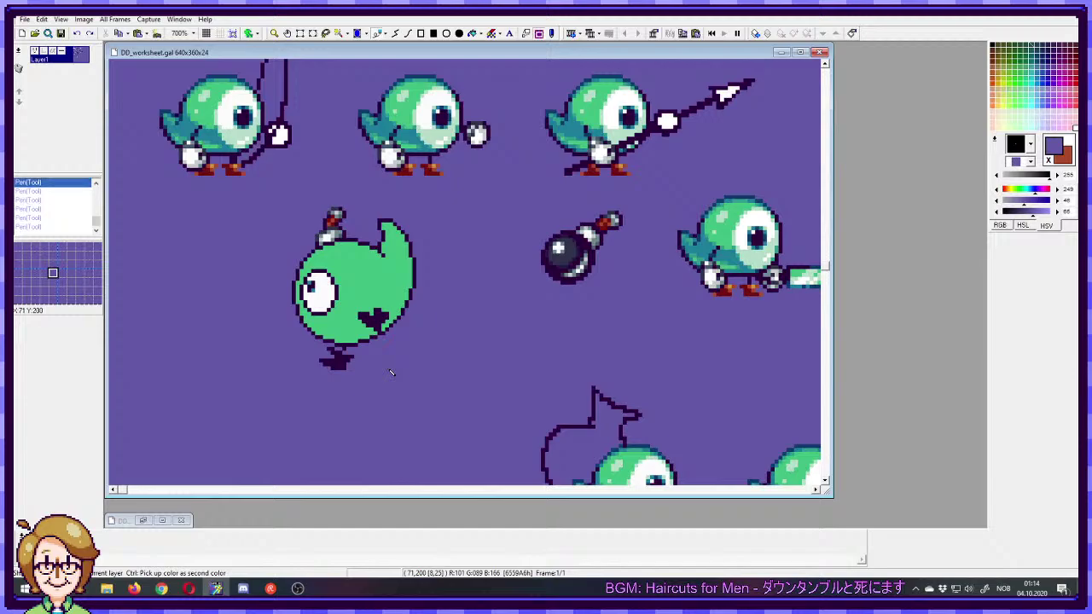
pyautogui.keyDown('ctrl'); pyautogui.rightClick(334, 363); pyautogui.keyUp('ctrl')
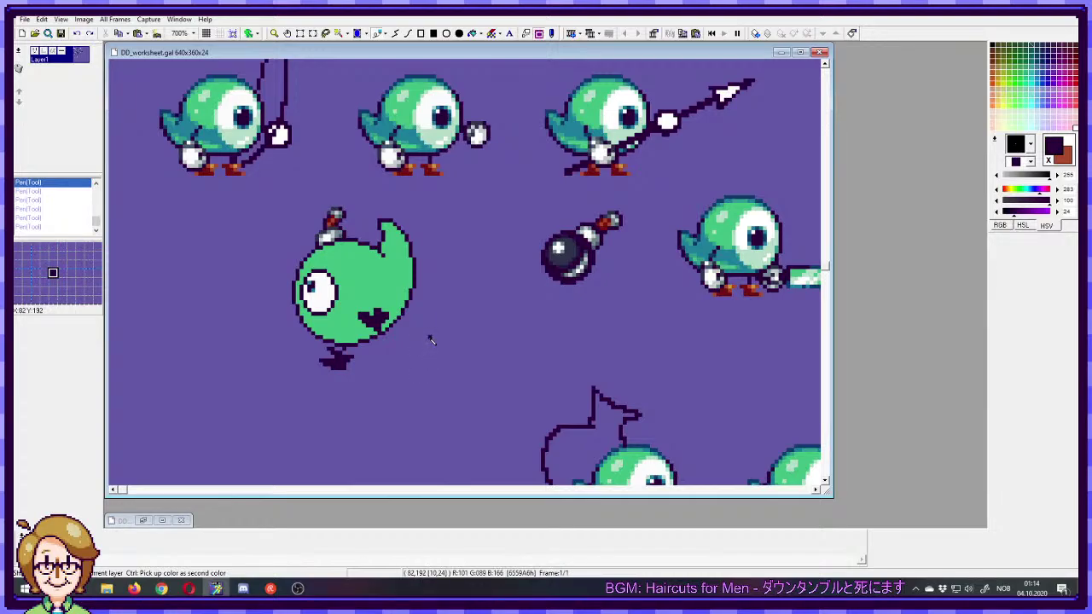
pyautogui.scroll(1, 418, 275)
pyautogui.scroll(4, 419, 276)
pyautogui.scroll(-4, 423, 282)
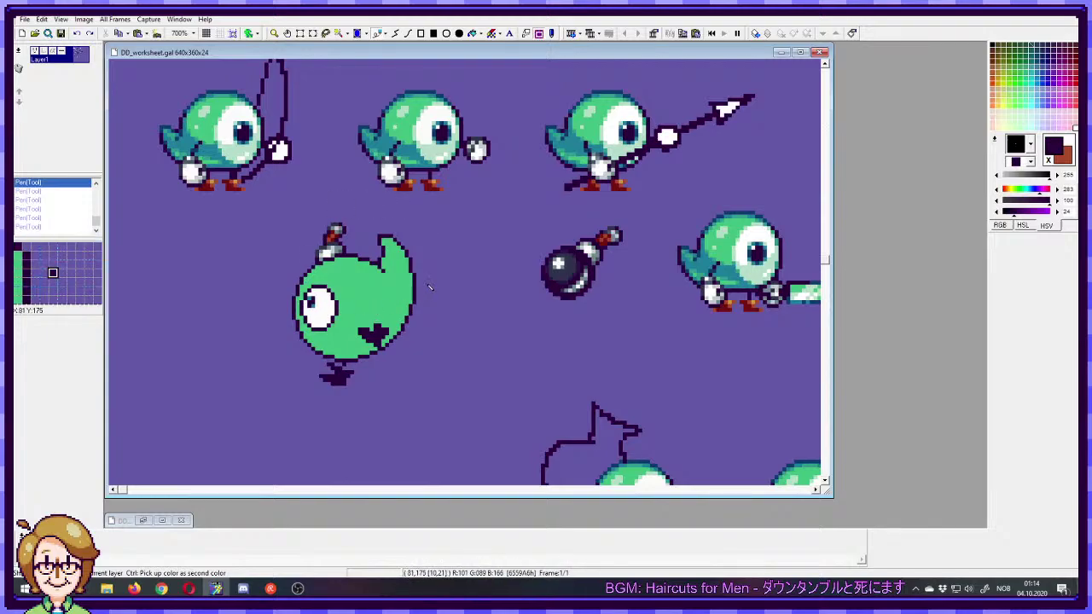
pyautogui.scroll(2, 435, 317)
pyautogui.scroll(-1, 461, 347)
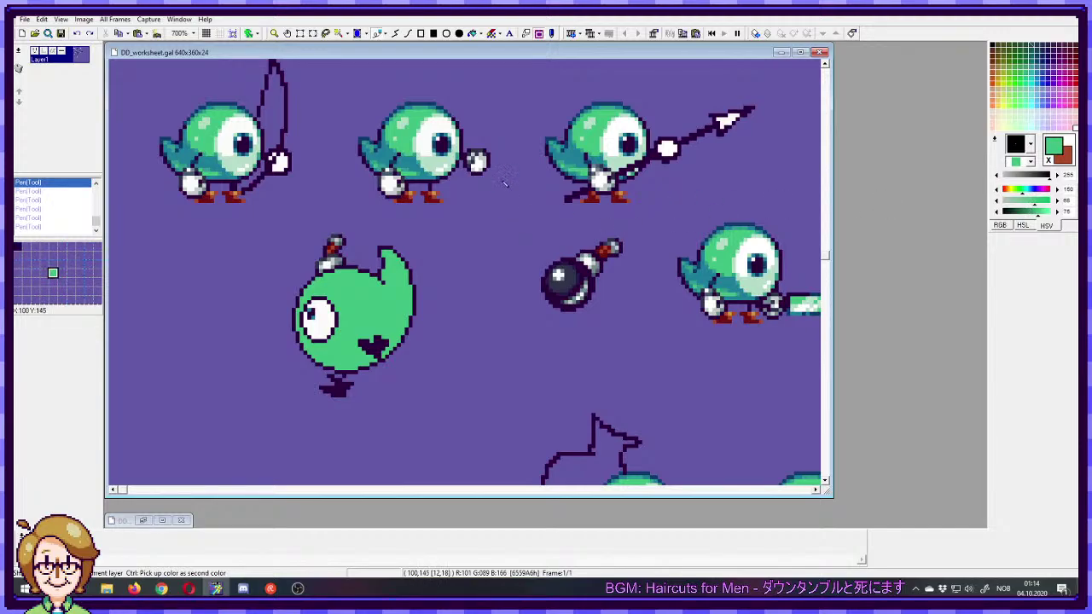
# - Copy the green shaded sphere from beside the grey one and place the copy just left of the round bomb character
pyautogui.moveTo(505, 184); pyautogui.dragTo(504, 342)
pyautogui.moveTo(759, 64); pyautogui.dragTo(678, 258)
pyautogui.moveTo(791, 163); pyautogui.dragTo(515, 227)
pyautogui.moveTo(509, 138); pyautogui.dragTo(452, 192)
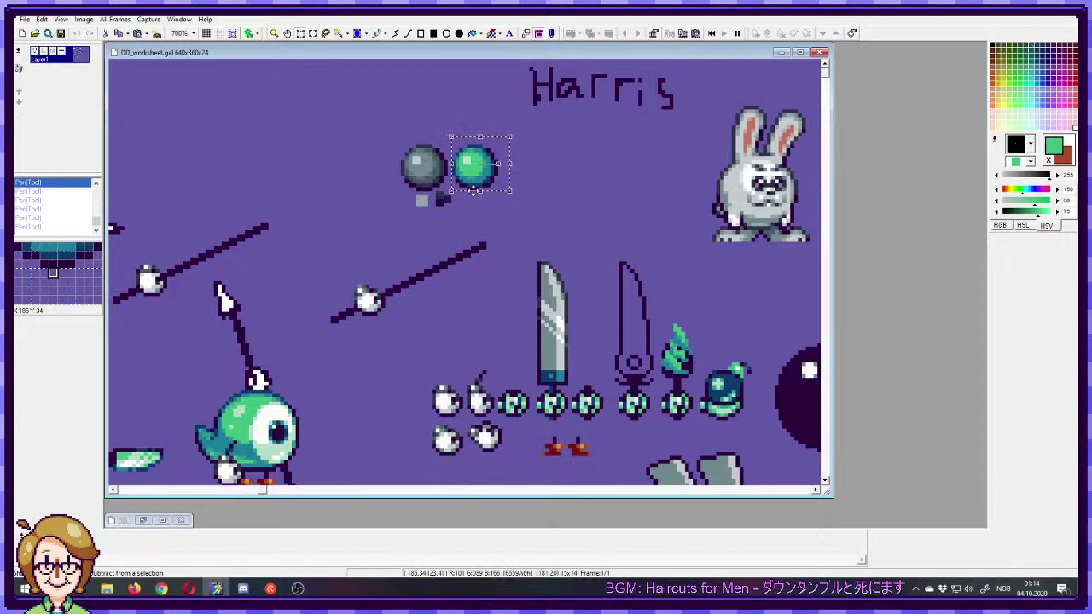
pyautogui.hotkey('ctrl', 'c')
pyautogui.hotkey('ctrl', 'v')
pyautogui.moveTo(488, 159); pyautogui.dragTo(414, 305)
pyautogui.moveTo(414, 305); pyautogui.dragTo(486, 329)
pyautogui.moveTo(486, 329); pyautogui.dragTo(249, 293)
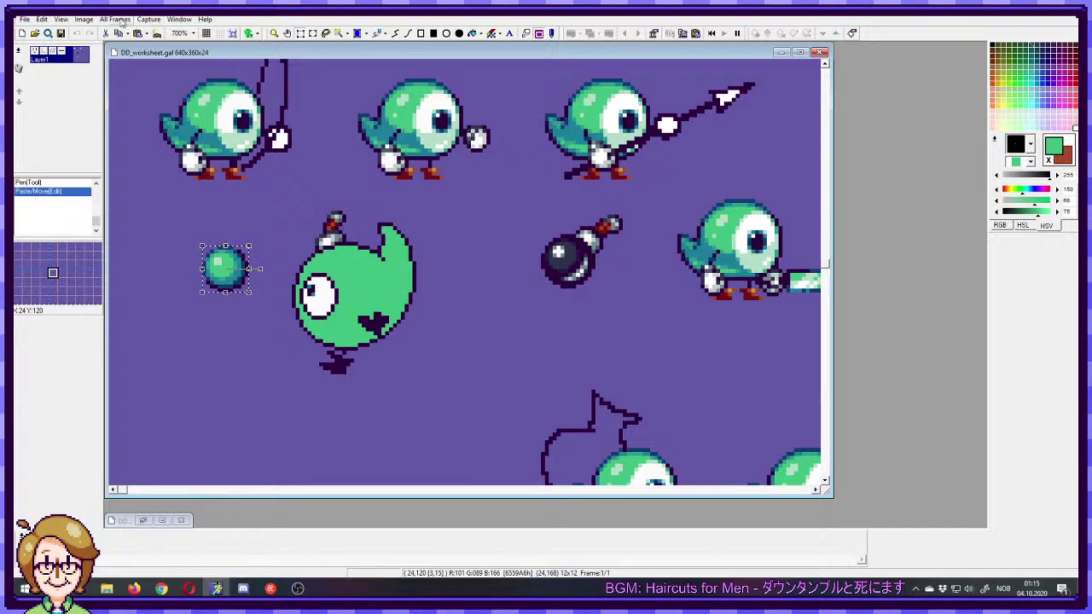
# - Adjust the copied sphere's colours with contrast 128, gamma correction 0.9885 and saturation 137
pyautogui.click(85, 20)
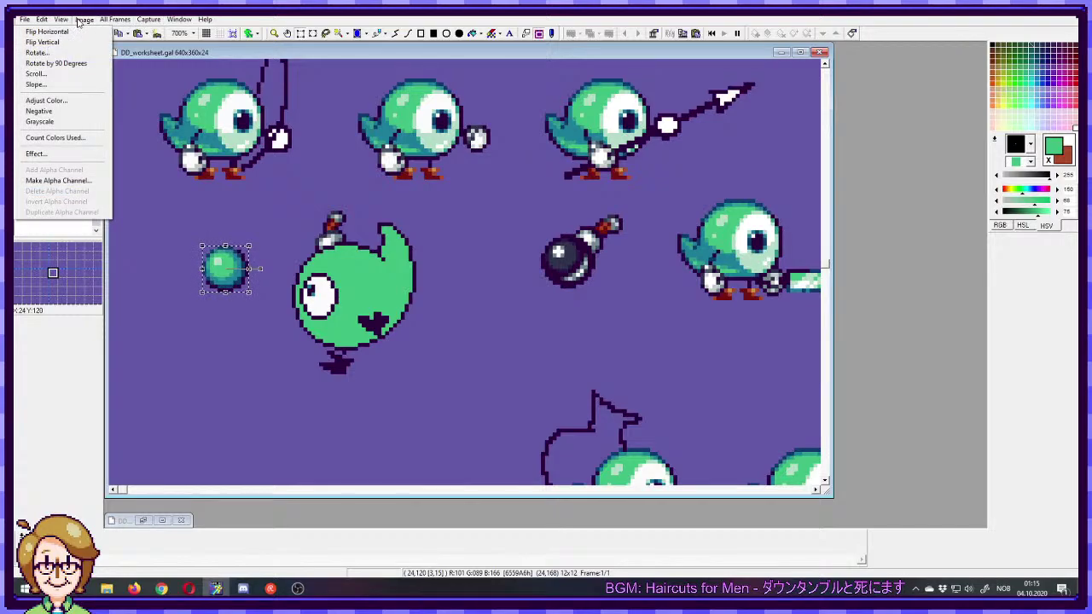
pyautogui.click(75, 101)
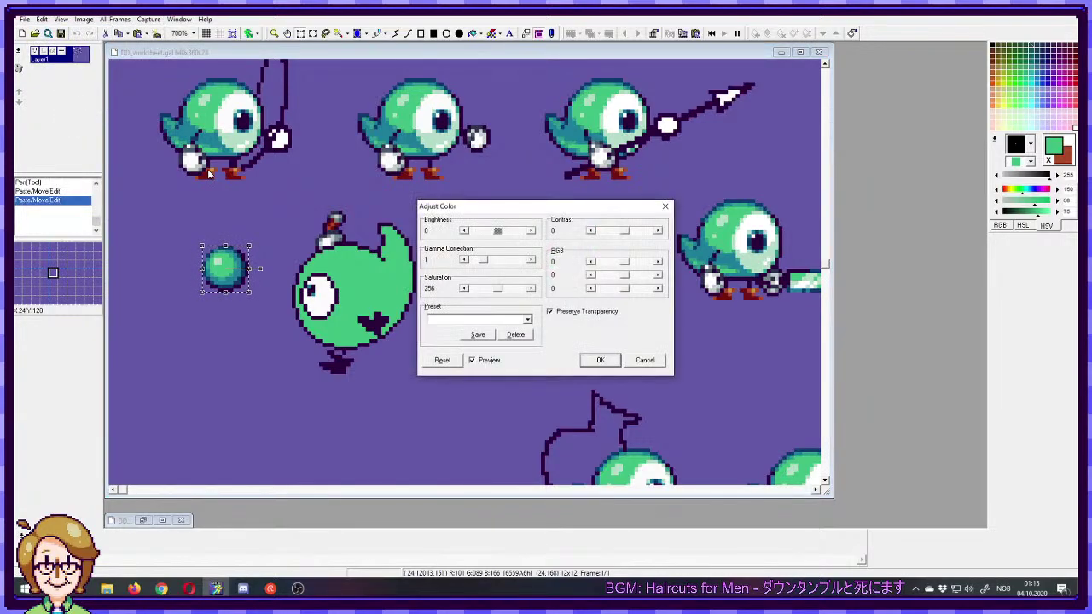
pyautogui.moveTo(533, 204); pyautogui.dragTo(534, 186)
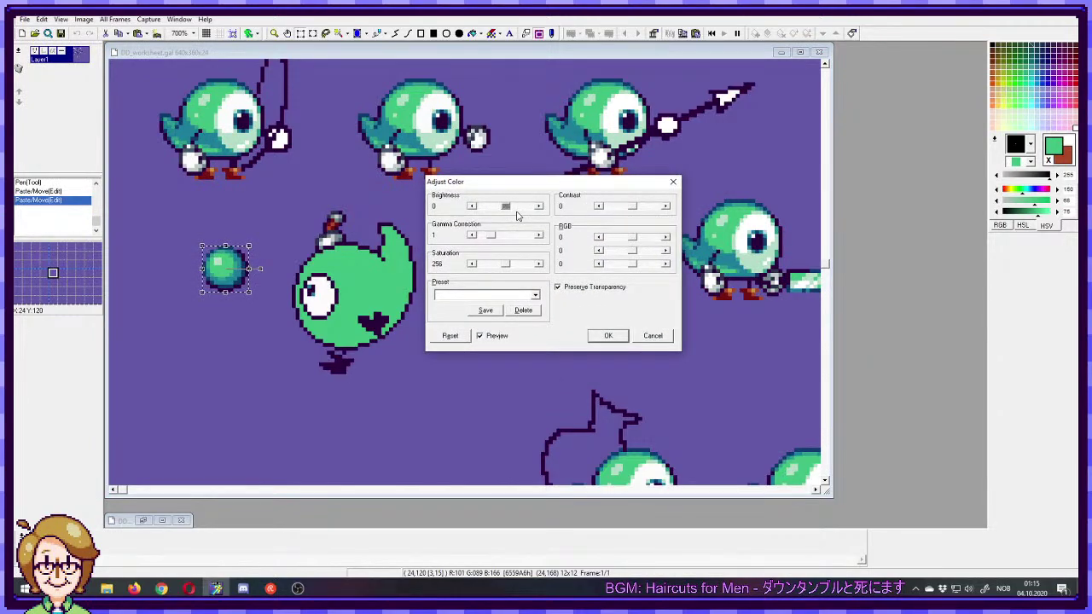
pyautogui.moveTo(506, 268); pyautogui.dragTo(493, 239)
pyautogui.moveTo(632, 212)
pyautogui.mouseDown()
pyautogui.moveTo(659, 212)
pyautogui.moveTo(646, 213)
pyautogui.mouseUp()
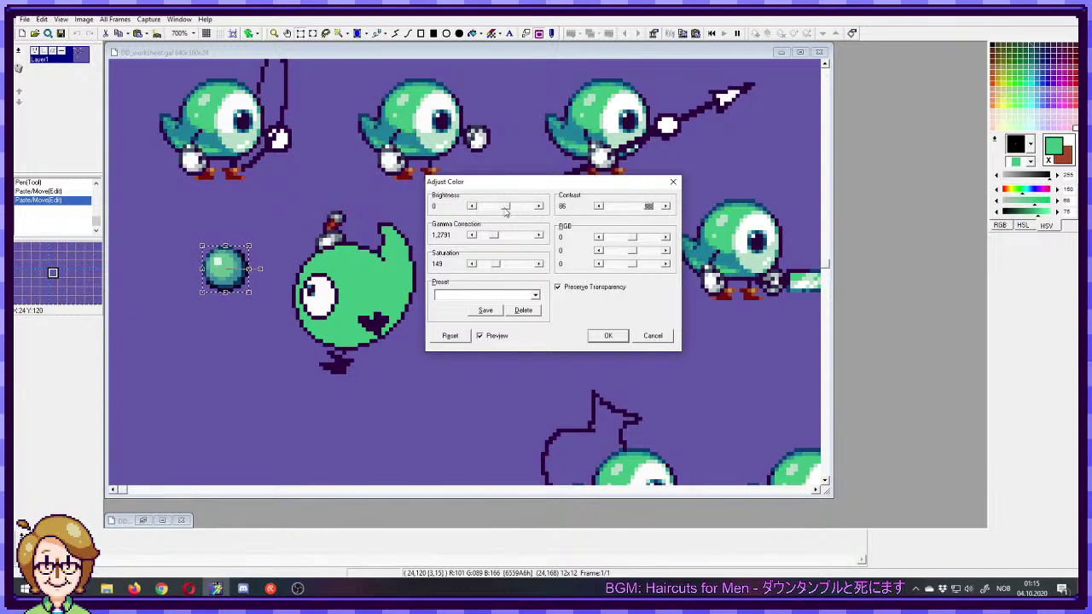
pyautogui.moveTo(496, 263); pyautogui.dragTo(497, 268)
pyautogui.moveTo(648, 205); pyautogui.dragTo(684, 214)
pyautogui.moveTo(497, 268)
pyautogui.mouseDown()
pyautogui.moveTo(551, 272)
pyautogui.moveTo(493, 269)
pyautogui.mouseUp()
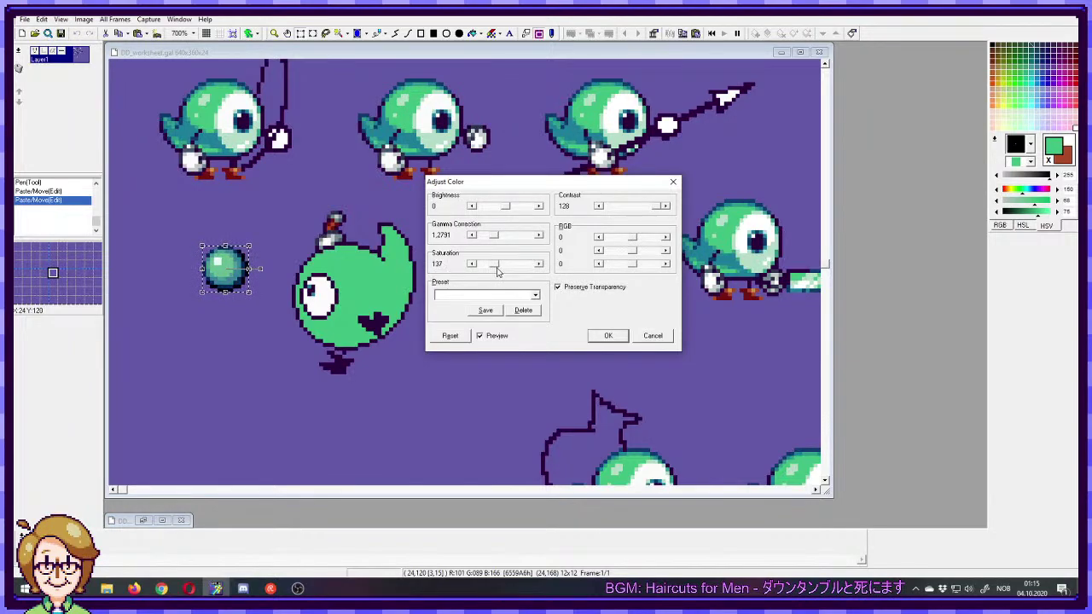
pyautogui.moveTo(498, 241); pyautogui.dragTo(493, 242)
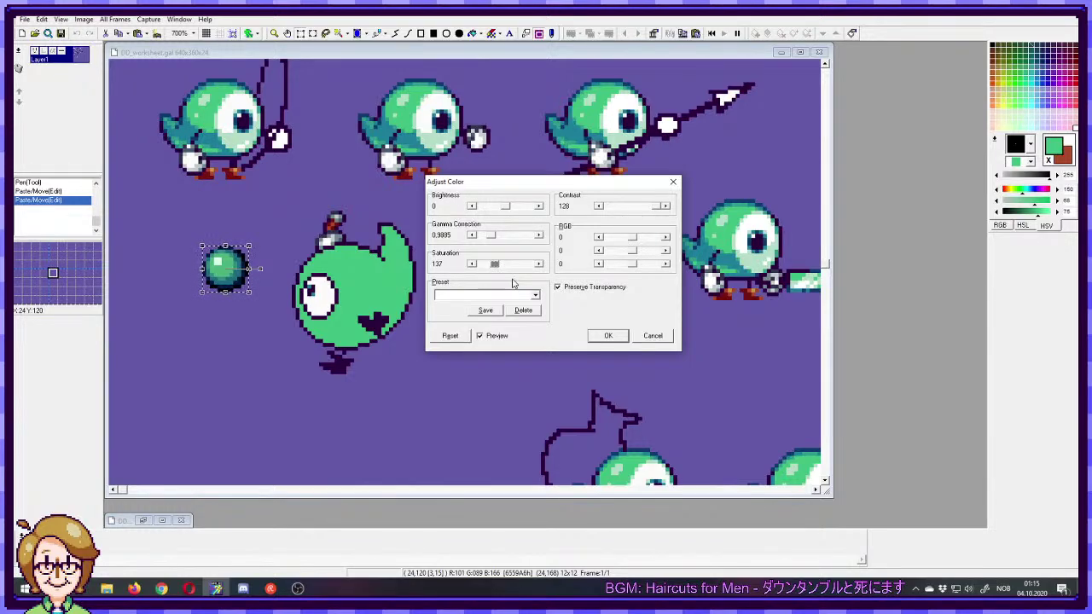
# - Shift the sphere's RGB balance to -24 green and 18 blue, with red kept at 0
pyautogui.moveTo(632, 239); pyautogui.dragTo(636, 247)
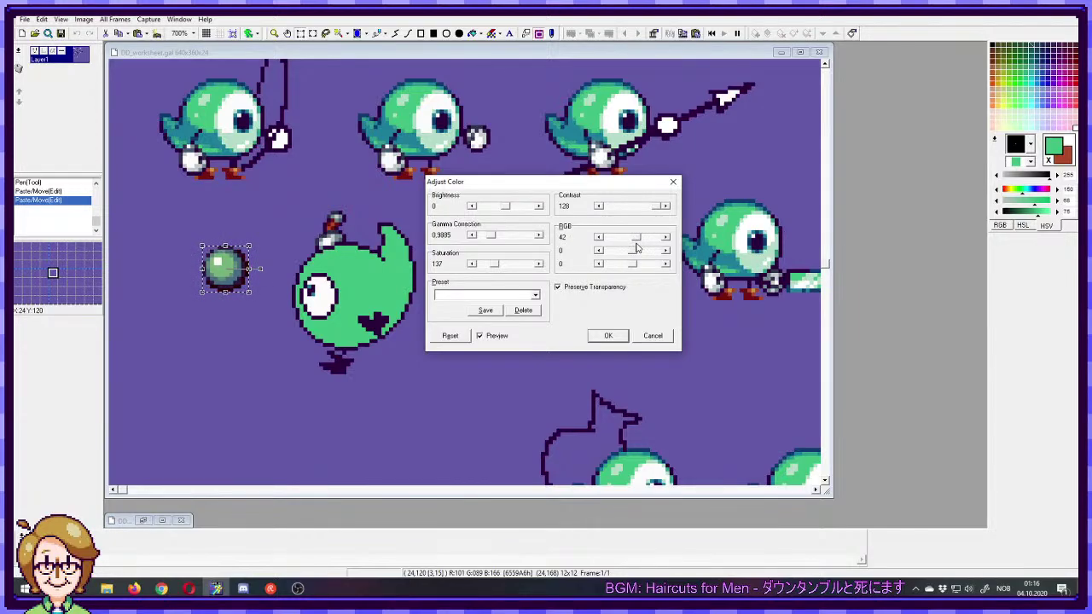
pyautogui.moveTo(640, 247); pyautogui.dragTo(641, 248)
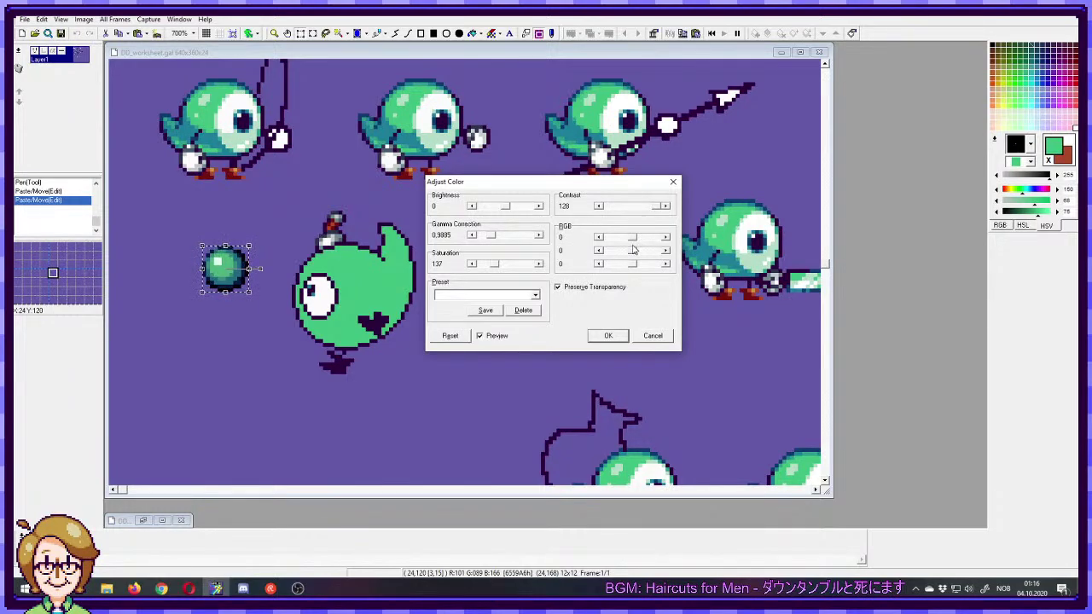
pyautogui.moveTo(633, 253); pyautogui.dragTo(639, 256)
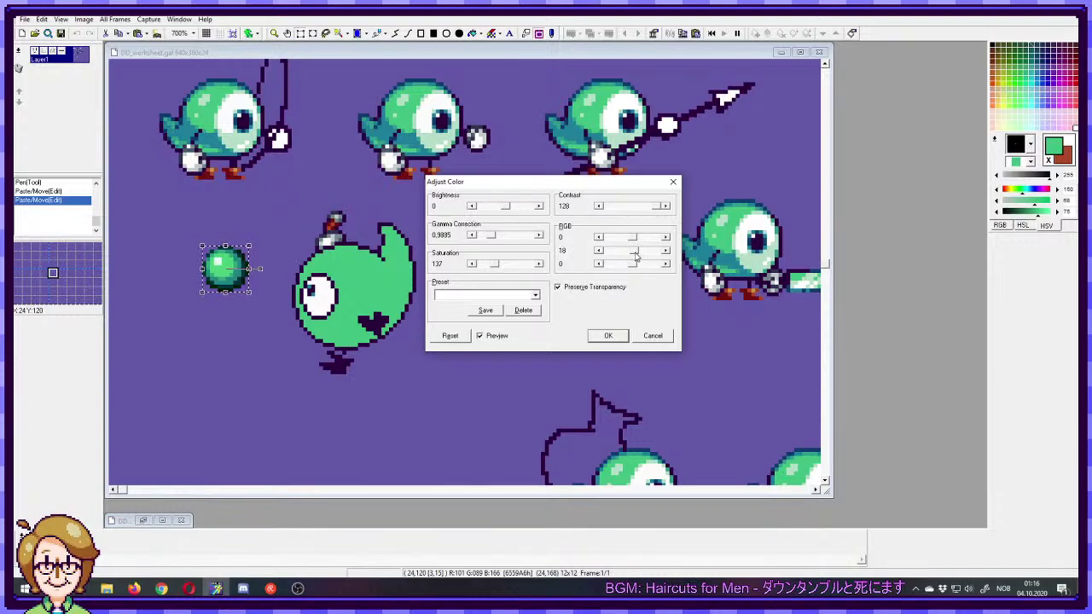
pyautogui.moveTo(632, 257); pyautogui.dragTo(634, 259)
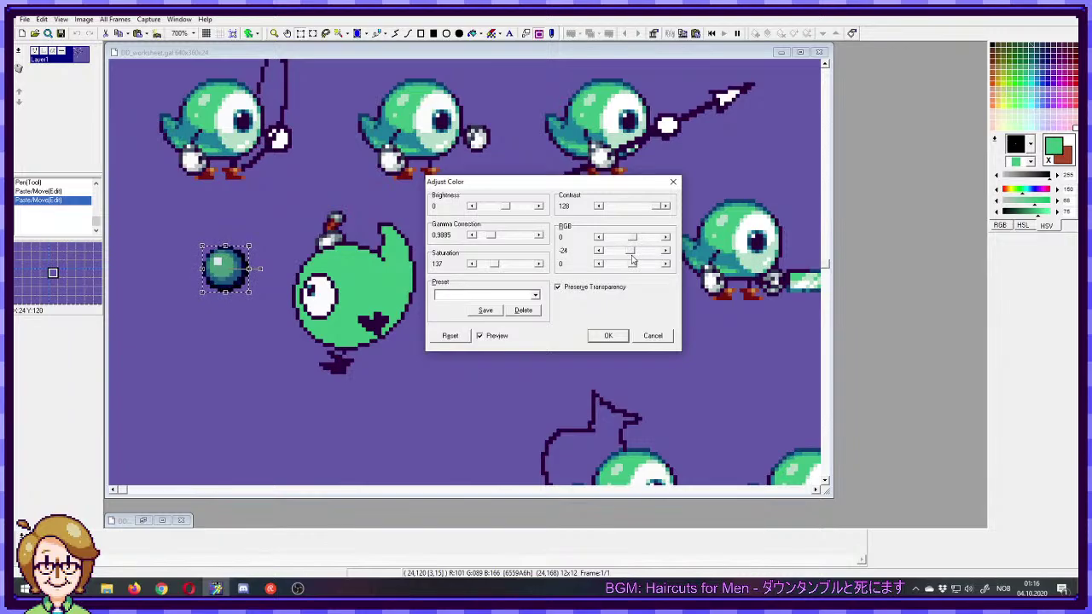
pyautogui.moveTo(633, 266); pyautogui.dragTo(638, 266)
pyautogui.moveTo(633, 268)
pyautogui.mouseDown()
pyautogui.moveTo(621, 268)
pyautogui.moveTo(634, 268)
pyautogui.mouseUp()
pyautogui.moveTo(632, 268); pyautogui.dragTo(636, 268)
pyautogui.moveTo(632, 268); pyautogui.dragTo(634, 268)
pyautogui.moveTo(634, 267); pyautogui.dragTo(633, 268)
pyautogui.moveTo(631, 268); pyautogui.dragTo(629, 269)
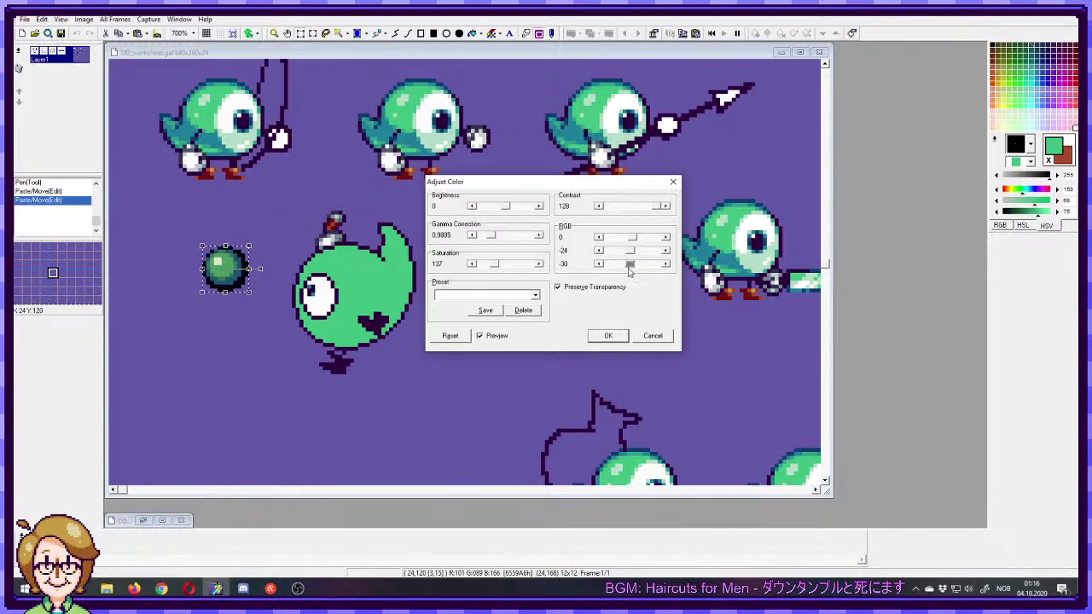
pyautogui.moveTo(631, 270); pyautogui.dragTo(634, 269)
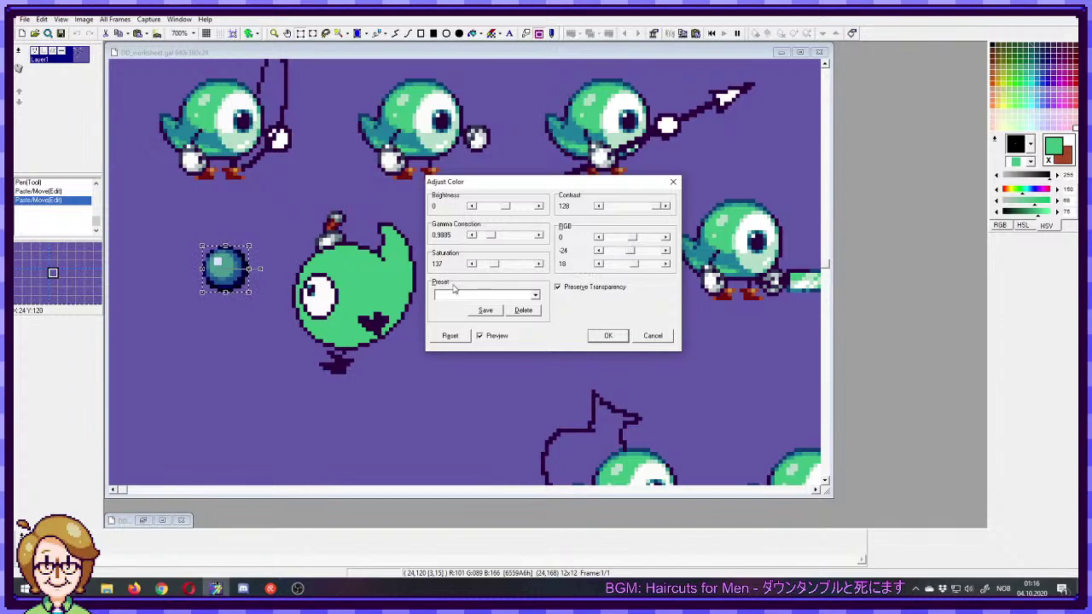
# - Lower the sphere's gamma correction to about 0.93, fine-tune its saturation and apply the colour adjustment
pyautogui.moveTo(495, 266); pyautogui.dragTo(494, 266)
pyautogui.moveTo(657, 207)
pyautogui.mouseDown()
pyautogui.moveTo(643, 211)
pyautogui.moveTo(665, 213)
pyautogui.moveTo(655, 212)
pyautogui.mouseUp()
pyautogui.moveTo(492, 235)
pyautogui.mouseDown()
pyautogui.moveTo(502, 236)
pyautogui.moveTo(500, 267)
pyautogui.mouseUp()
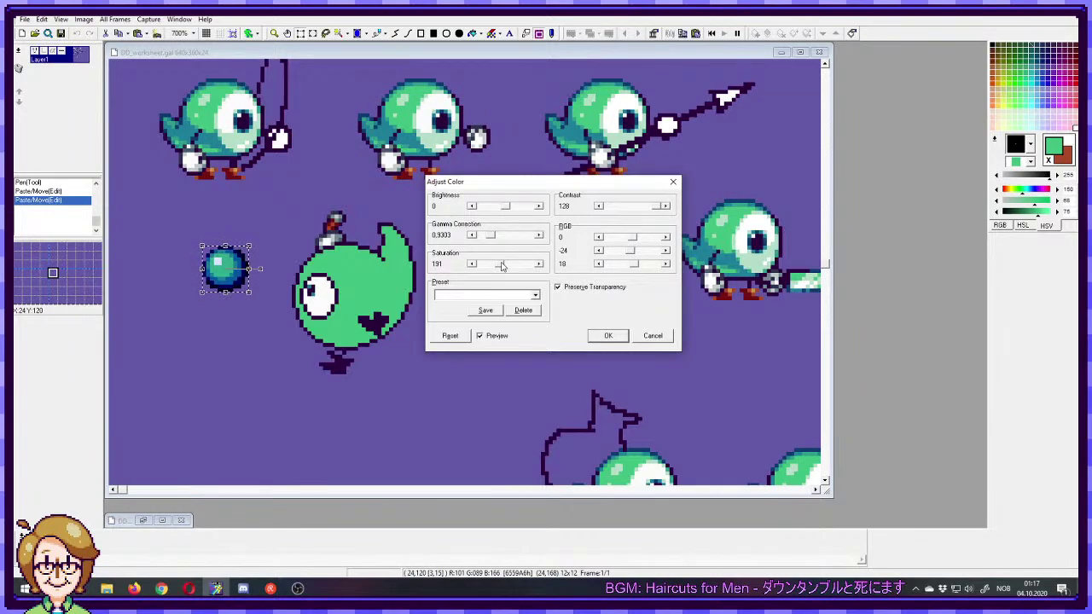
pyautogui.moveTo(502, 267); pyautogui.dragTo(500, 268)
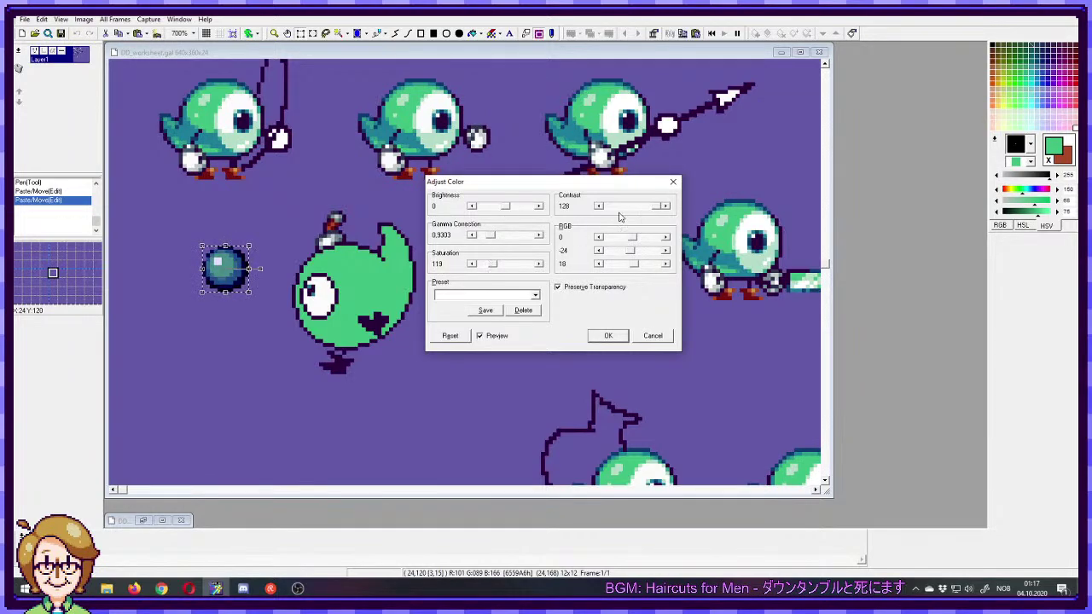
pyautogui.moveTo(500, 238)
pyautogui.mouseDown()
pyautogui.moveTo(490, 240)
pyautogui.moveTo(498, 270)
pyautogui.mouseUp()
pyautogui.click(608, 336)
# - Flood-fill the round bomb character's green body with the muted teal sampled from the recoloured sphere
pyautogui.press('p')
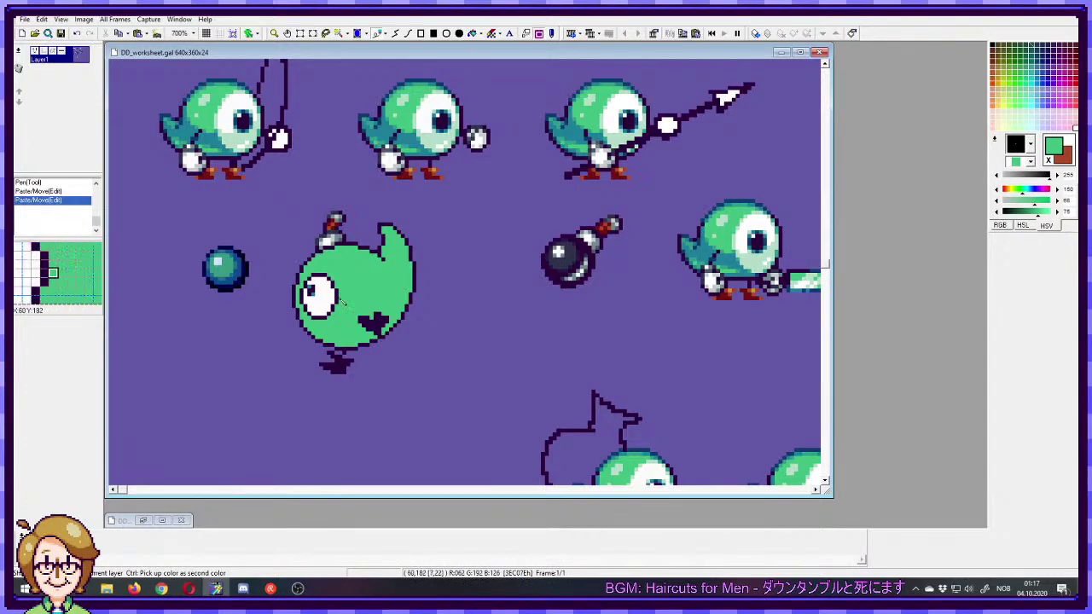
pyautogui.click(471, 32)
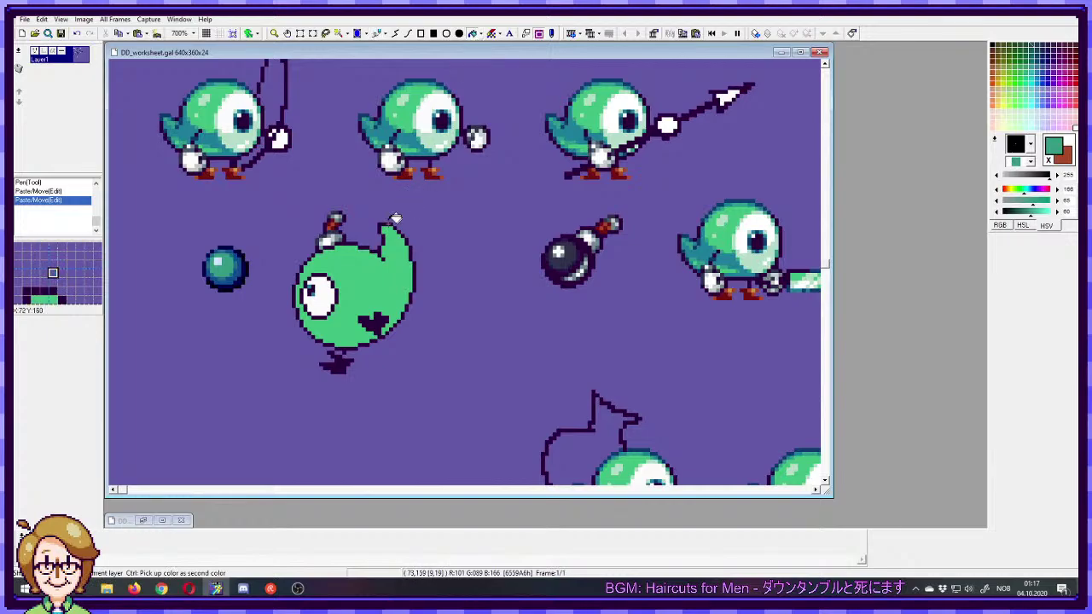
pyautogui.click(379, 271)
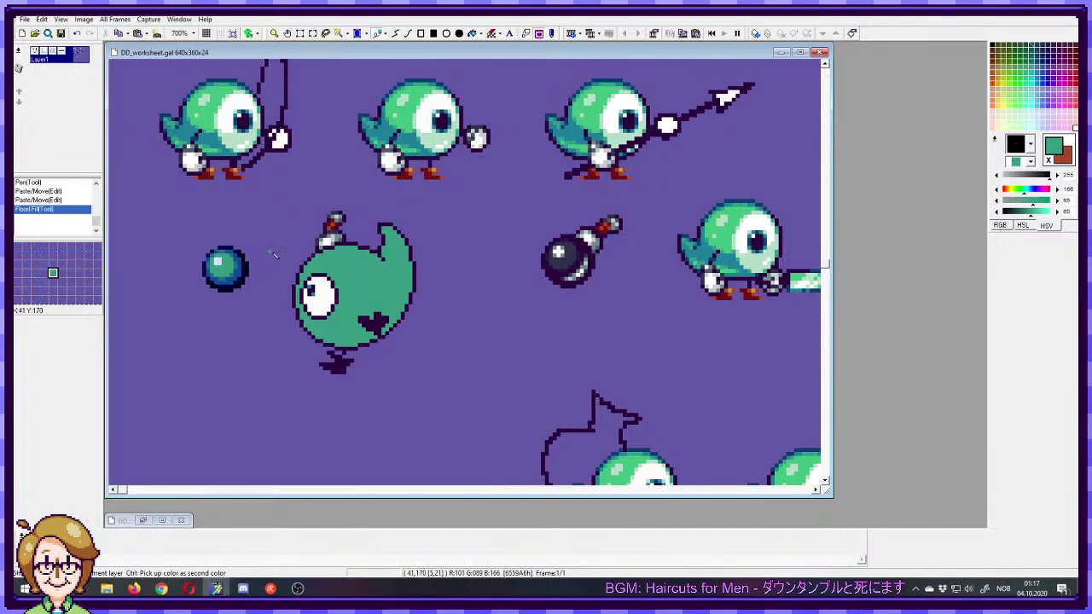
# - Move the recoloured sphere further left of the bomb character and place a copy of the original green sphere between them
pyautogui.rightClick(250, 272)
pyautogui.moveTo(515, 176); pyautogui.dragTo(399, 315)
pyautogui.moveTo(376, 144); pyautogui.dragTo(312, 275)
pyautogui.moveTo(290, 329); pyautogui.dragTo(572, 142)
pyautogui.moveTo(595, 77); pyautogui.dragTo(365, 309)
pyautogui.moveTo(368, 310); pyautogui.dragTo(637, 101)
pyautogui.moveTo(512, 102); pyautogui.dragTo(242, 375)
pyautogui.moveTo(395, 407); pyautogui.dragTo(391, 265)
pyautogui.moveTo(230, 236); pyautogui.dragTo(267, 156)
pyautogui.moveTo(182, 180); pyautogui.dragTo(219, 168)
pyautogui.moveTo(184, 134); pyautogui.dragTo(254, 275)
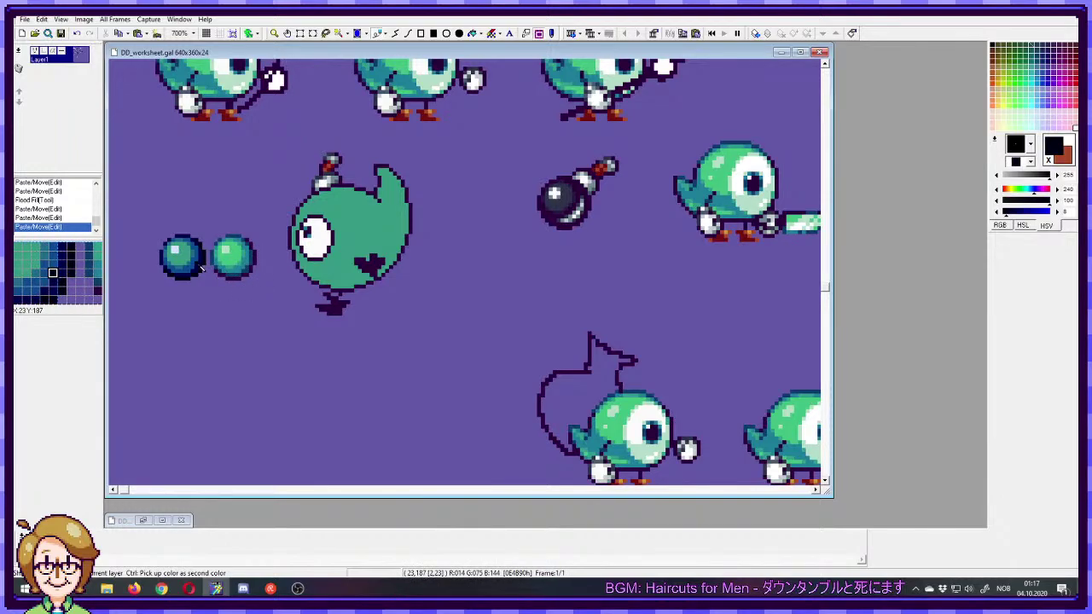
# - Pick the dark purple outline colour and retouch the outer and lower edge of the darker shaded sphere with it
pyautogui.rightClick(209, 259)
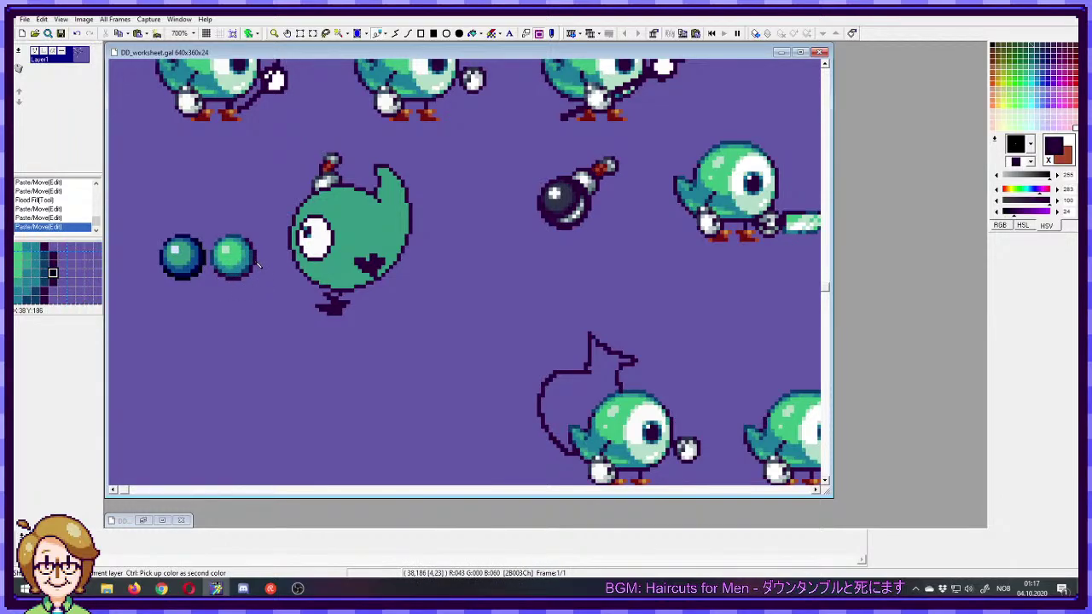
pyautogui.moveTo(207, 260); pyautogui.dragTo(206, 264)
pyautogui.click(203, 246)
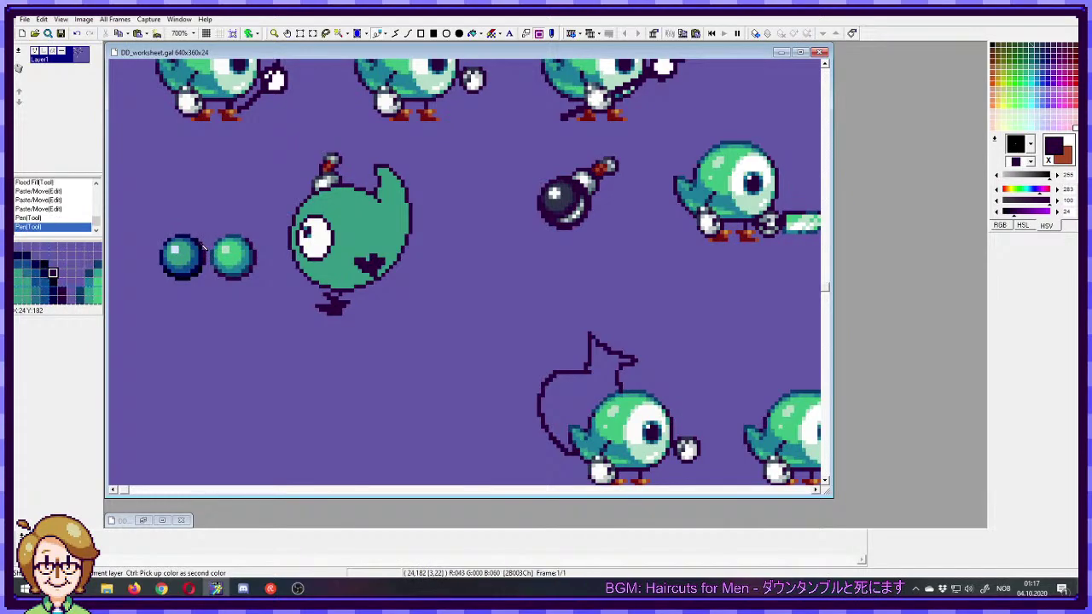
pyautogui.click(202, 245)
pyautogui.click(201, 273)
pyautogui.click(198, 277)
pyautogui.click(197, 280)
pyautogui.hotkey('ctrl', 'z')
pyautogui.moveTo(196, 281); pyautogui.dragTo(181, 282)
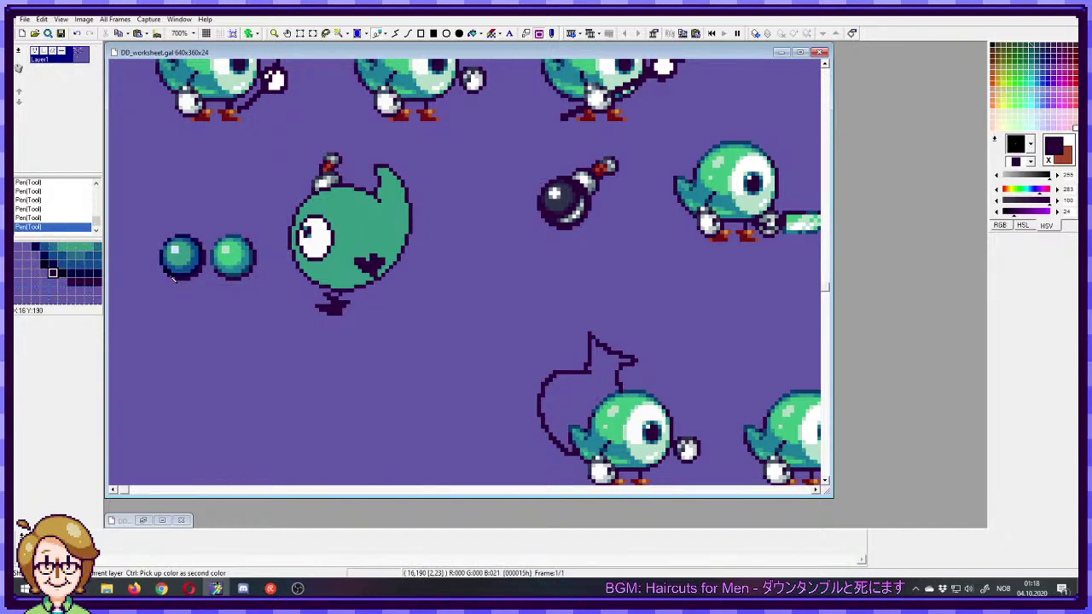
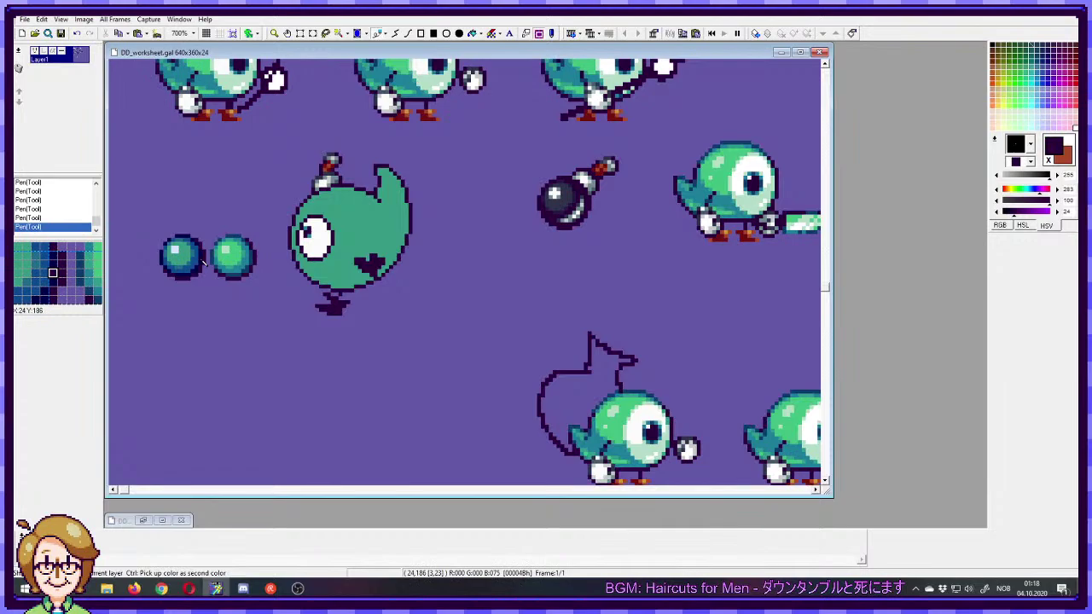
# - Paint a small dark purple swatch above the two spheres with a swatch of the darker sphere's blue on top
pyautogui.click(216, 199)
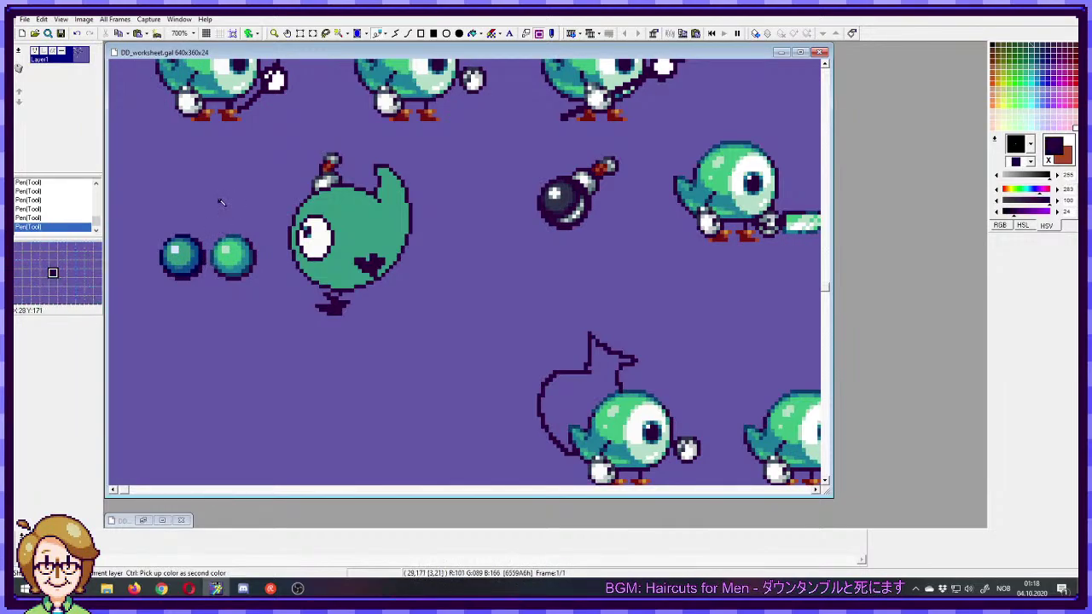
pyautogui.rightClick(198, 262)
pyautogui.rightClick(218, 194)
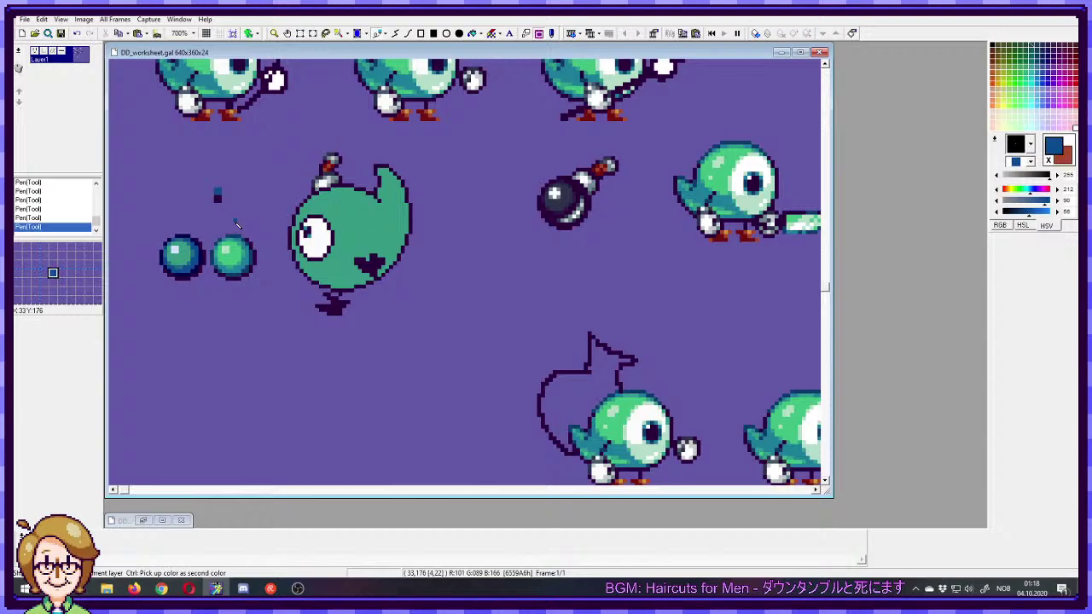
# - Examine the Harris rabbit sprites and the bomb and weapon sprites elsewhere on the worksheet, and return to the spheres
pyautogui.moveTo(597, 218); pyautogui.dragTo(315, 366)
pyautogui.moveTo(677, 151); pyautogui.dragTo(361, 370)
pyautogui.moveTo(594, 224); pyautogui.dragTo(358, 361)
pyautogui.moveTo(462, 256); pyautogui.dragTo(641, 249)
pyautogui.moveTo(582, 275); pyautogui.dragTo(531, 274)
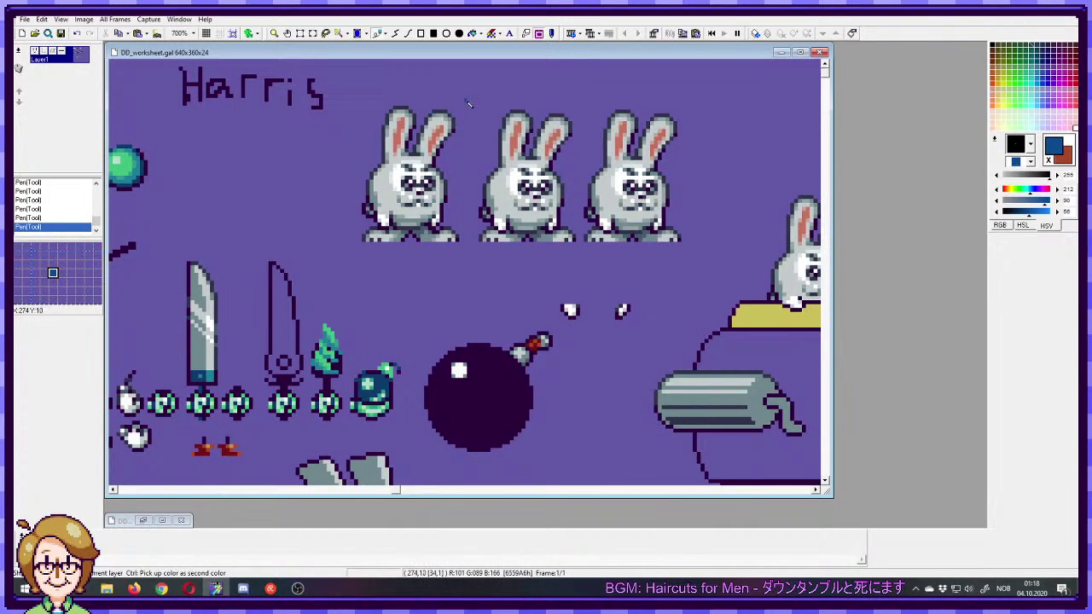
pyautogui.moveTo(462, 98); pyautogui.dragTo(579, 241)
pyautogui.press('p')
pyautogui.moveTo(365, 299); pyautogui.dragTo(588, 225)
pyautogui.moveTo(223, 415); pyautogui.dragTo(530, 220)
pyautogui.moveTo(349, 361)
pyautogui.mouseDown()
pyautogui.moveTo(529, 195)
pyautogui.moveTo(535, 152)
pyautogui.mouseUp()
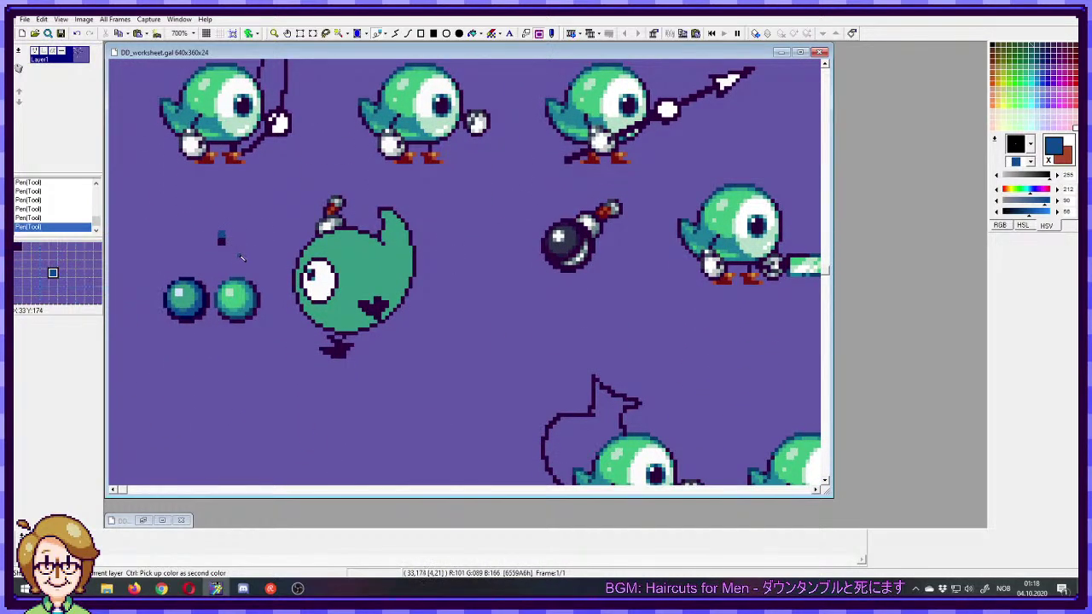
# - Sample the small colour swatches and examine the shading of the one-eyed bird sprites higher on the sheet
pyautogui.keyDown('ctrl'); pyautogui.click(221, 239); pyautogui.keyUp('ctrl')
pyautogui.keyDown('ctrl'); pyautogui.click(222, 238); pyautogui.keyUp('ctrl')
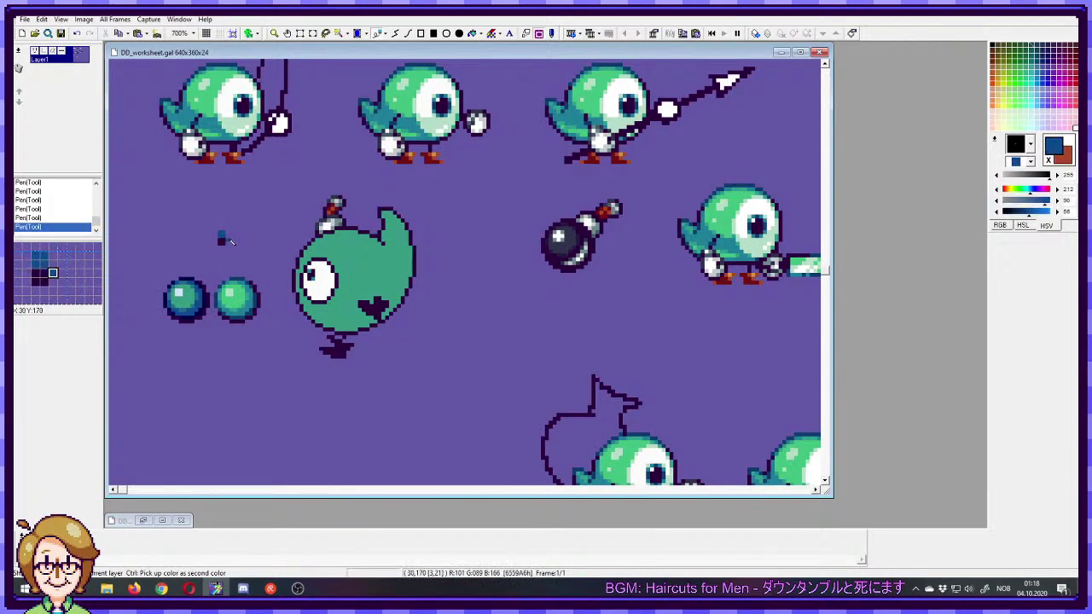
pyautogui.scroll(5, 366, 255)
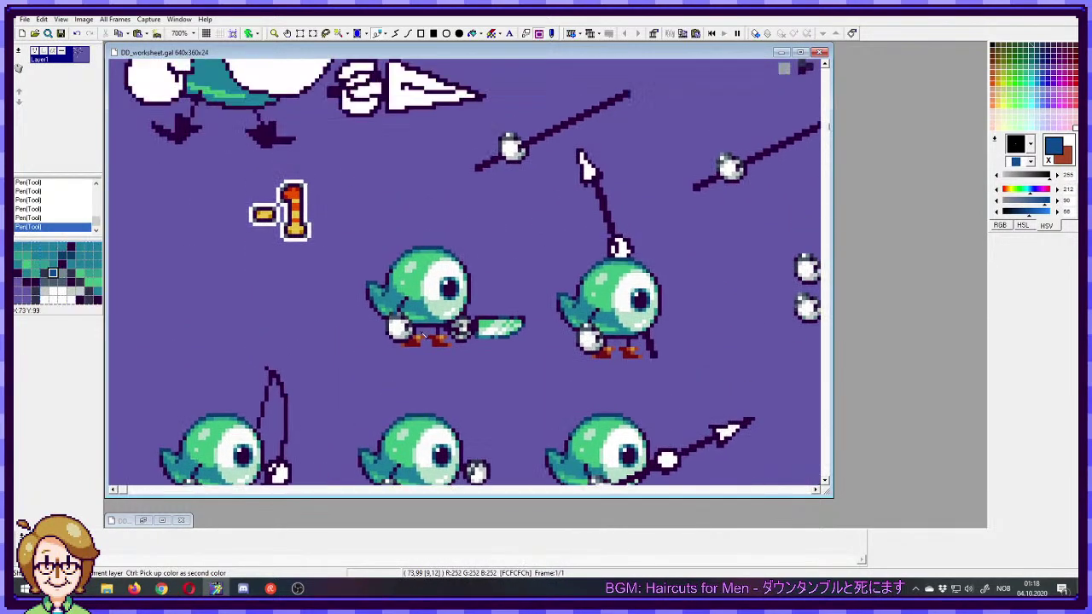
pyautogui.scroll(1, 354, 250)
pyautogui.scroll(-6, 341, 256)
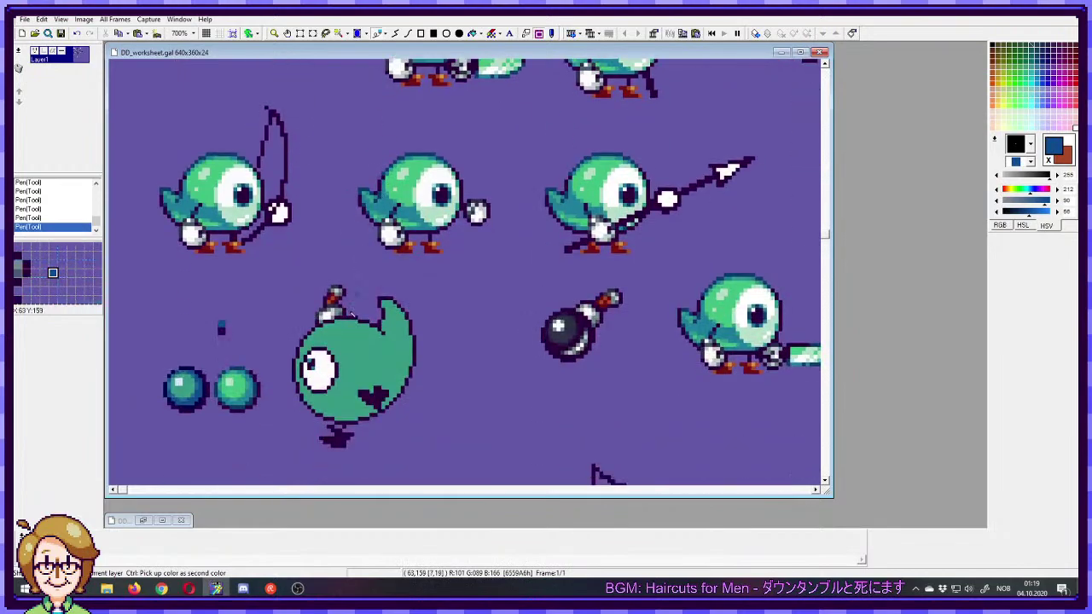
pyautogui.scroll(2, 281, 299)
pyautogui.scroll(-2, 264, 323)
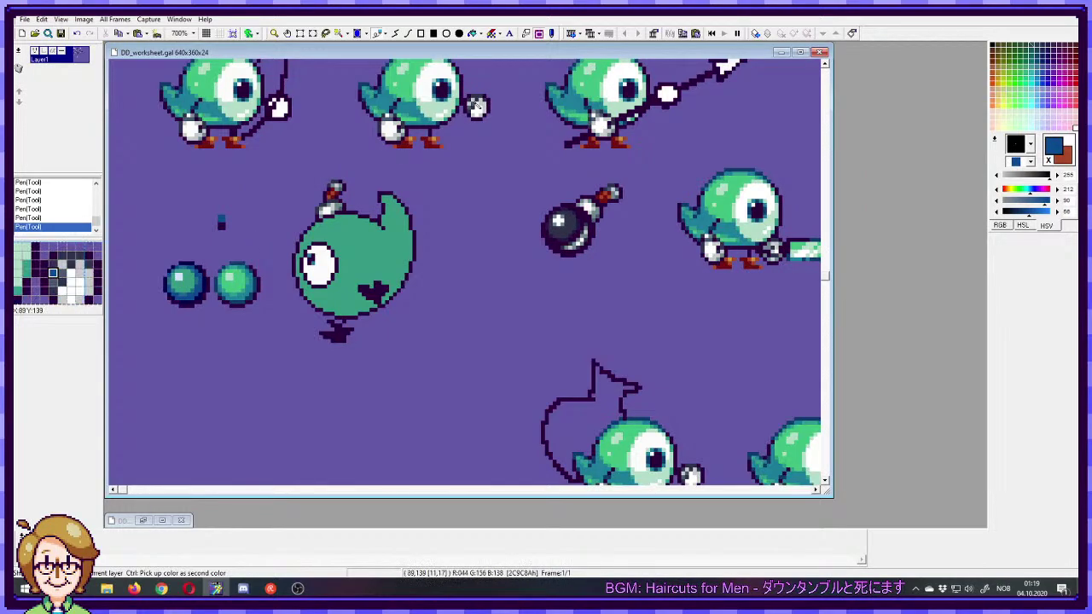
pyautogui.scroll(5, 358, 239)
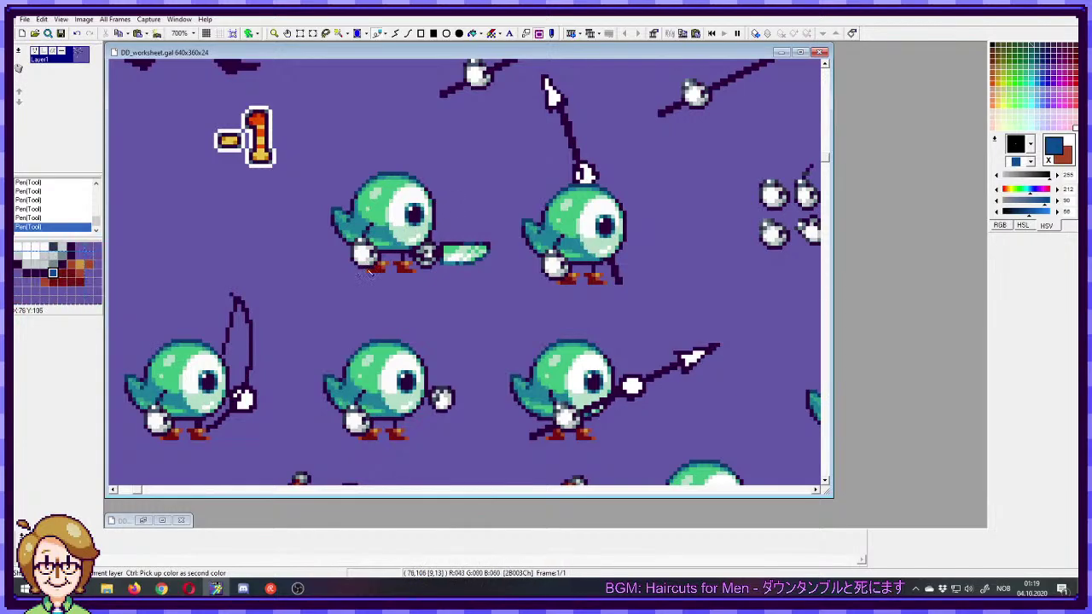
pyautogui.scroll(-5, 401, 218)
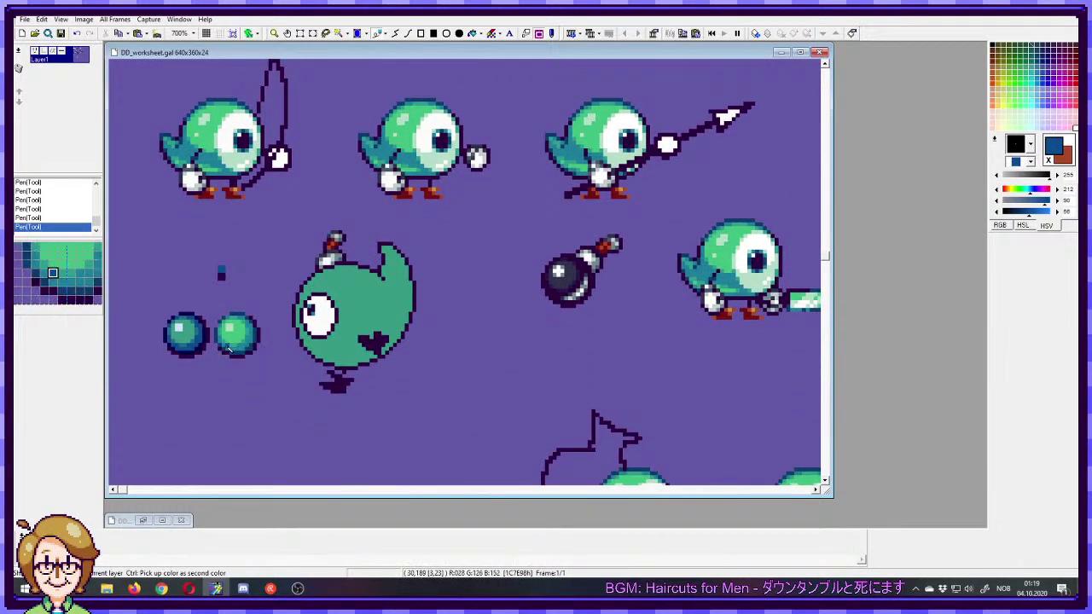
# - Sample the dark purple and blue swatches alternately to compare the two colours
pyautogui.rightClick(223, 278)
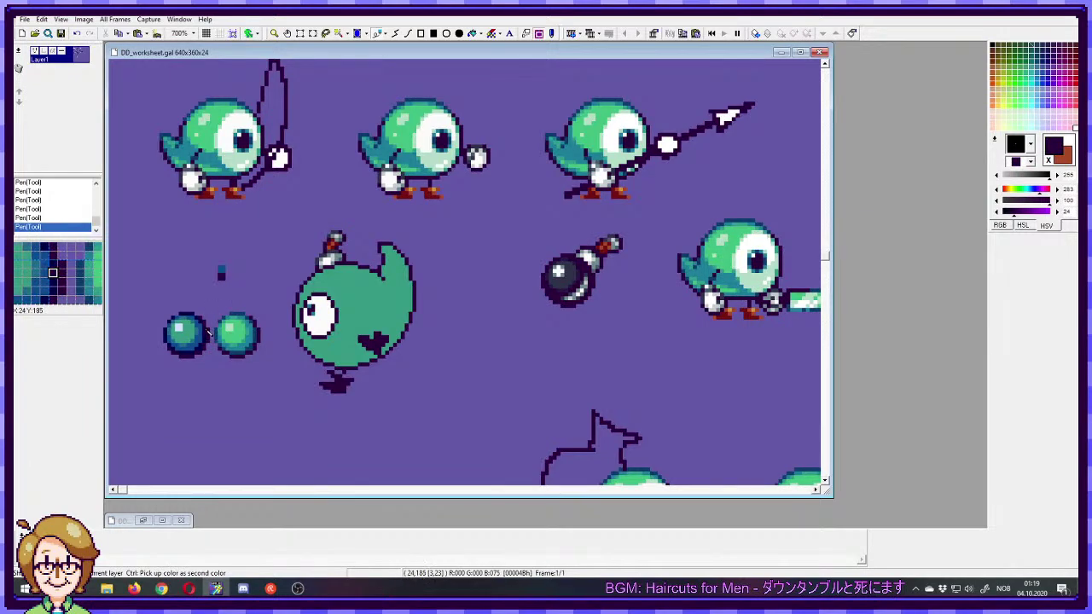
pyautogui.rightClick(222, 273)
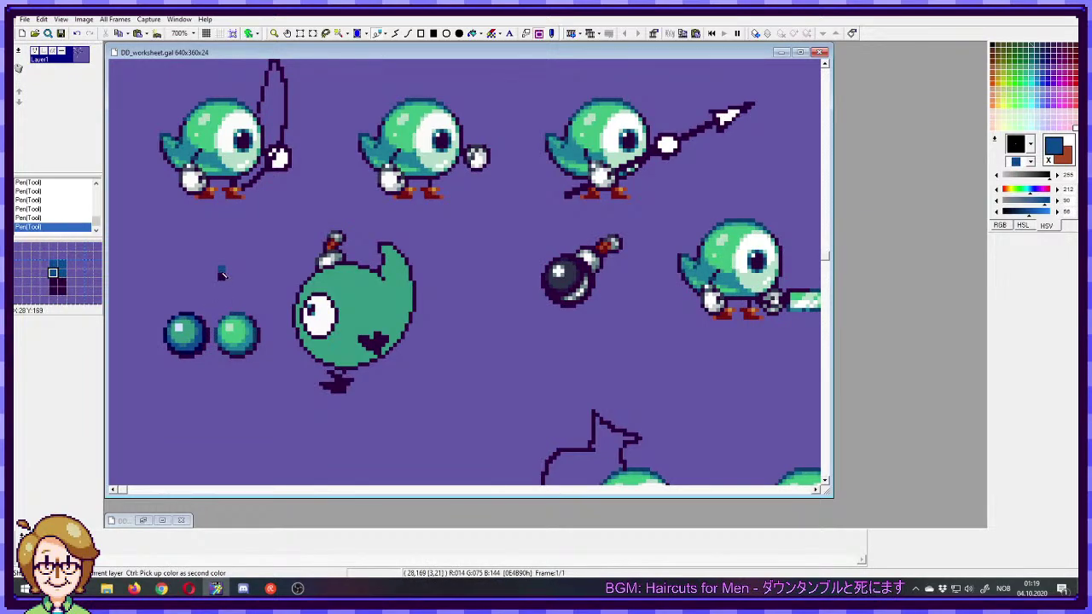
pyautogui.rightClick(223, 277)
pyautogui.click(220, 270)
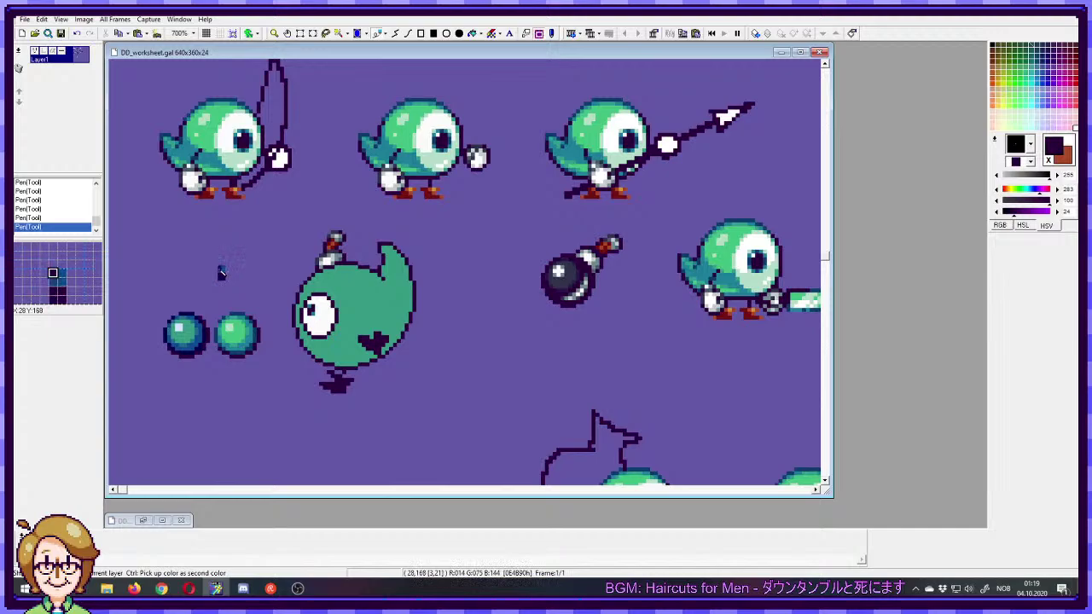
pyautogui.rightClick(222, 273)
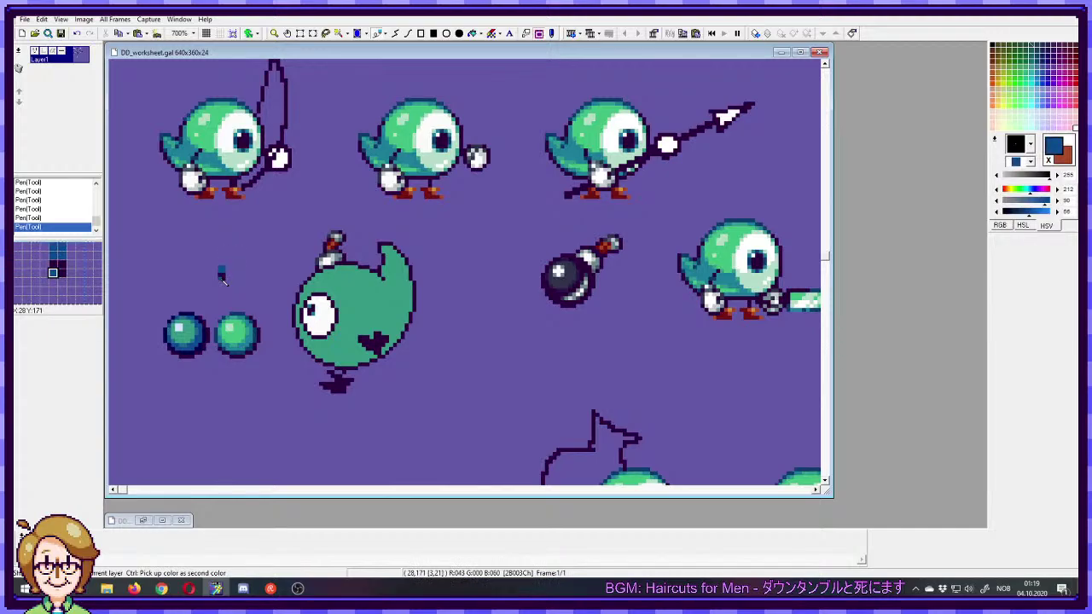
# - Handwrite the name "Eyegon" in the dark purple outline colour below the large green creature
pyautogui.scroll(-3, 222, 277)
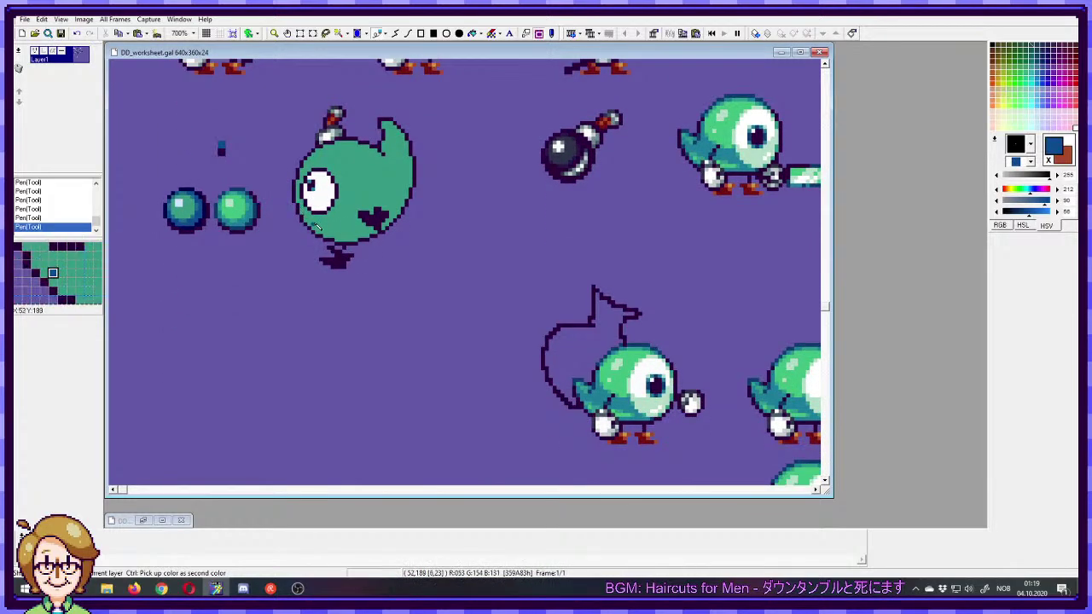
pyautogui.rightClick(304, 223)
pyautogui.scroll(-2, 304, 234)
pyautogui.moveTo(185, 251); pyautogui.dragTo(208, 306)
pyautogui.moveTo(187, 250)
pyautogui.mouseDown()
pyautogui.moveTo(210, 280)
pyautogui.moveTo(212, 257)
pyautogui.moveTo(216, 285)
pyautogui.moveTo(230, 270)
pyautogui.moveTo(231, 296)
pyautogui.moveTo(253, 290)
pyautogui.moveTo(199, 357)
pyautogui.mouseUp()
pyautogui.moveTo(273, 290)
pyautogui.mouseDown()
pyautogui.moveTo(289, 284)
pyautogui.moveTo(295, 313)
pyautogui.mouseUp()
pyautogui.moveTo(341, 275); pyautogui.dragTo(298, 332)
pyautogui.moveTo(375, 285); pyautogui.dragTo(442, 310)
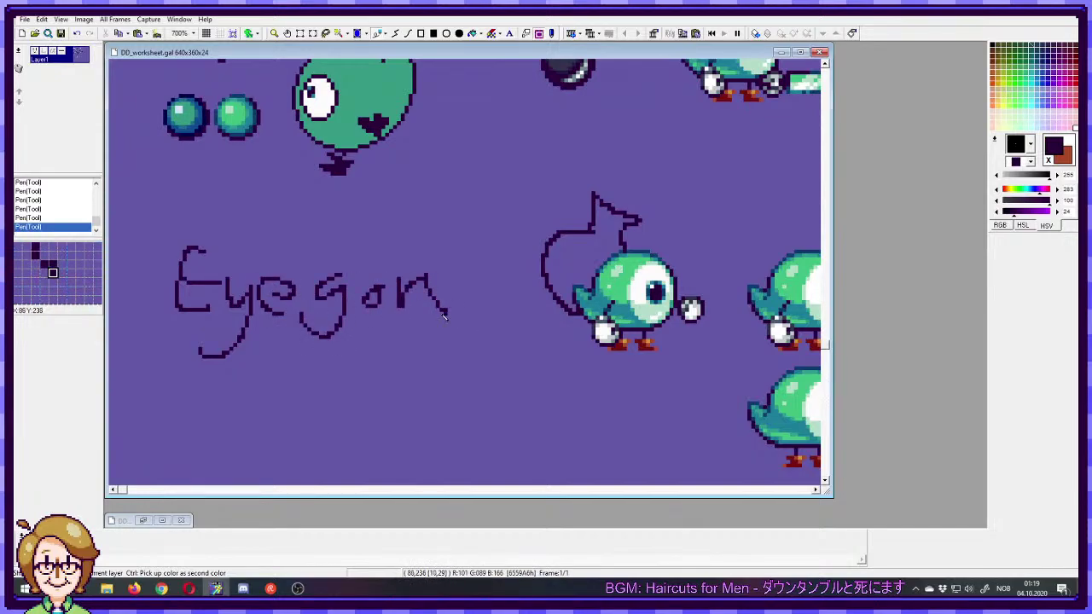
pyautogui.scroll(2, 358, 312)
pyautogui.scroll(1, 358, 311)
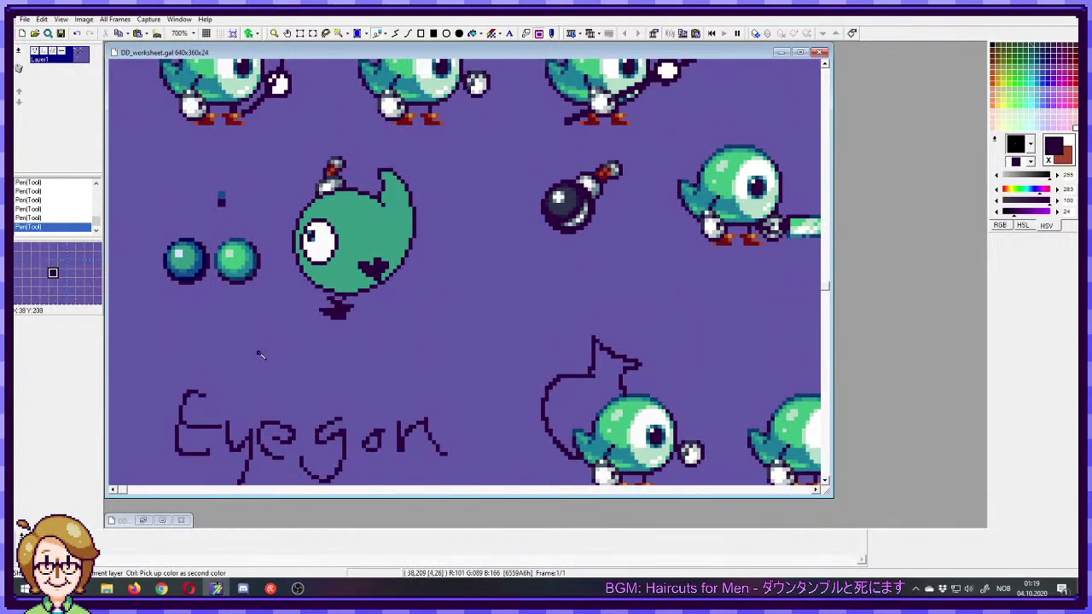
pyautogui.scroll(1, 250, 354)
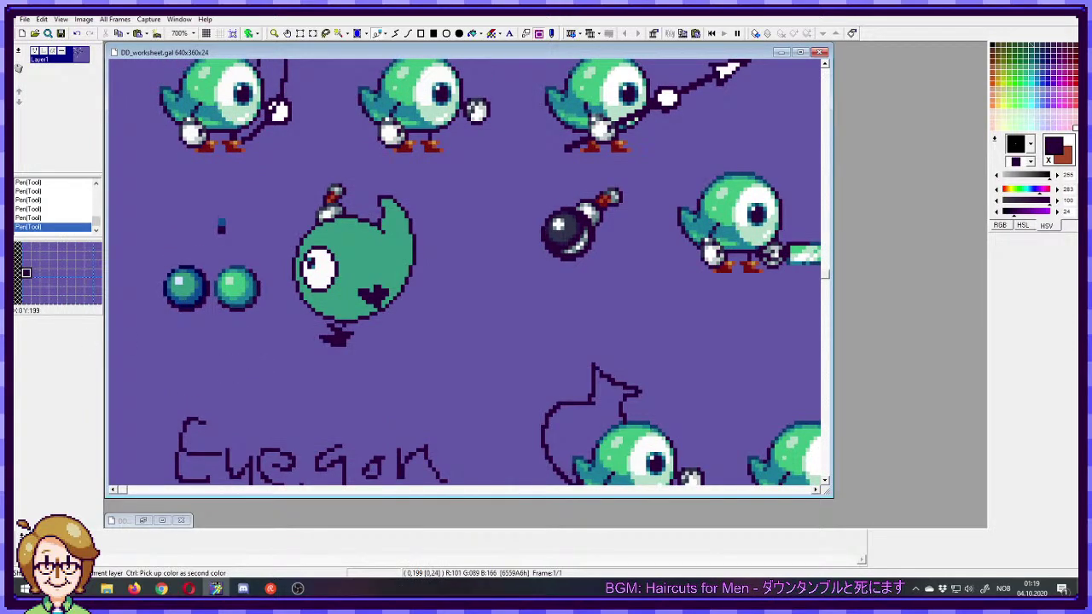
pyautogui.hotkey('alt', 'Tab')
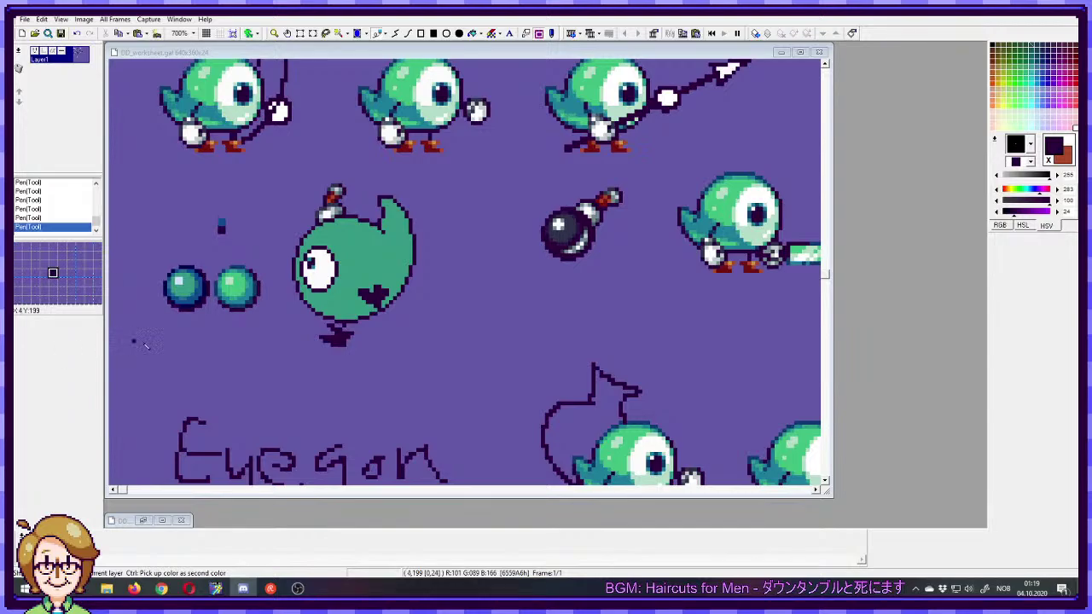
pyautogui.scroll(-3, 303, 353)
pyautogui.scroll(1, 304, 353)
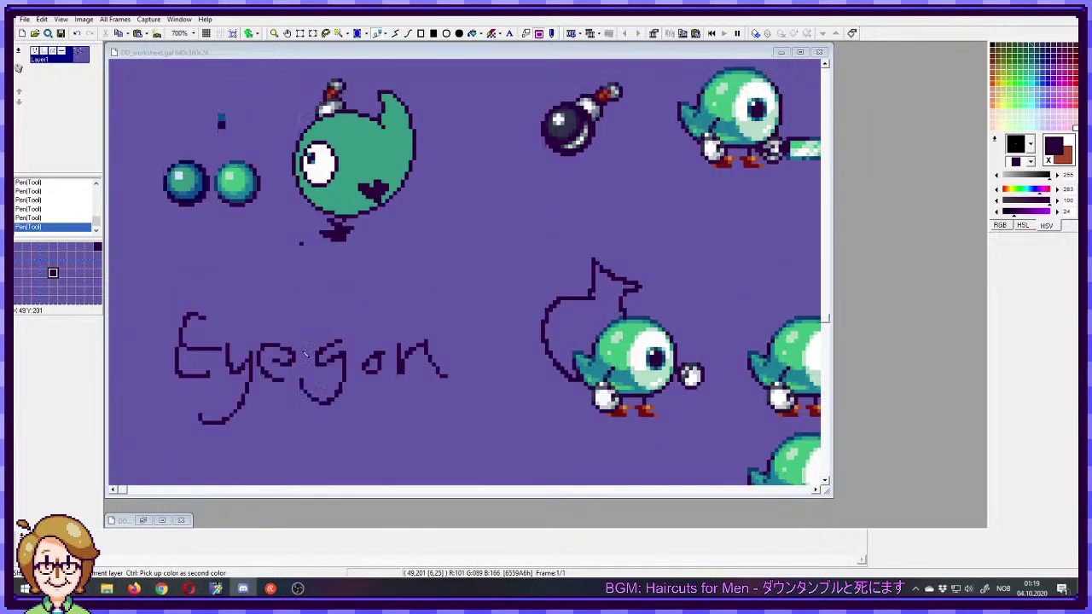
pyautogui.scroll(1, 260, 365)
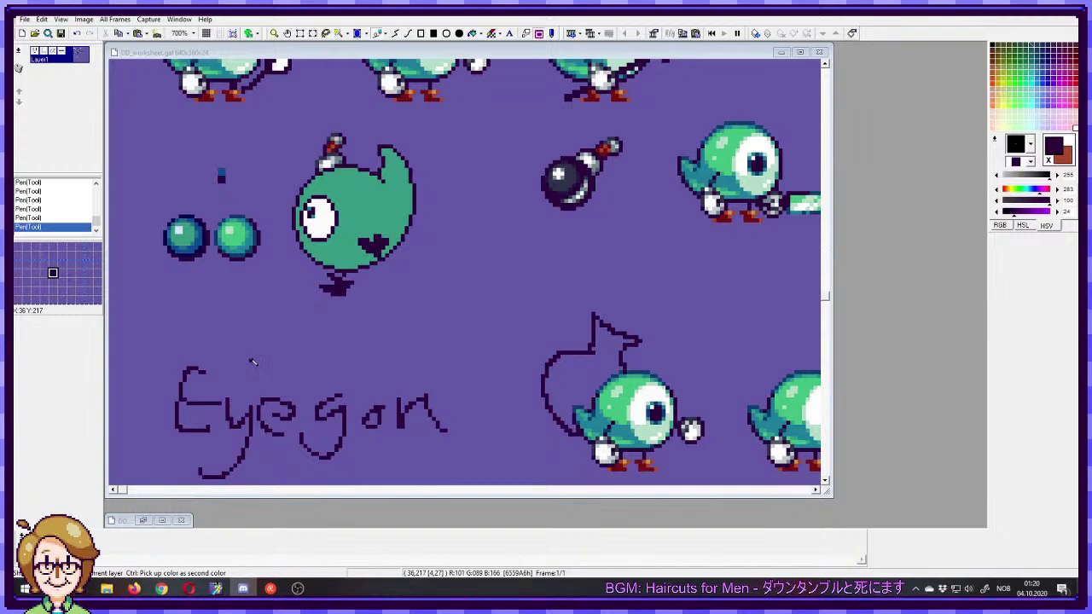
pyautogui.scroll(2, 260, 362)
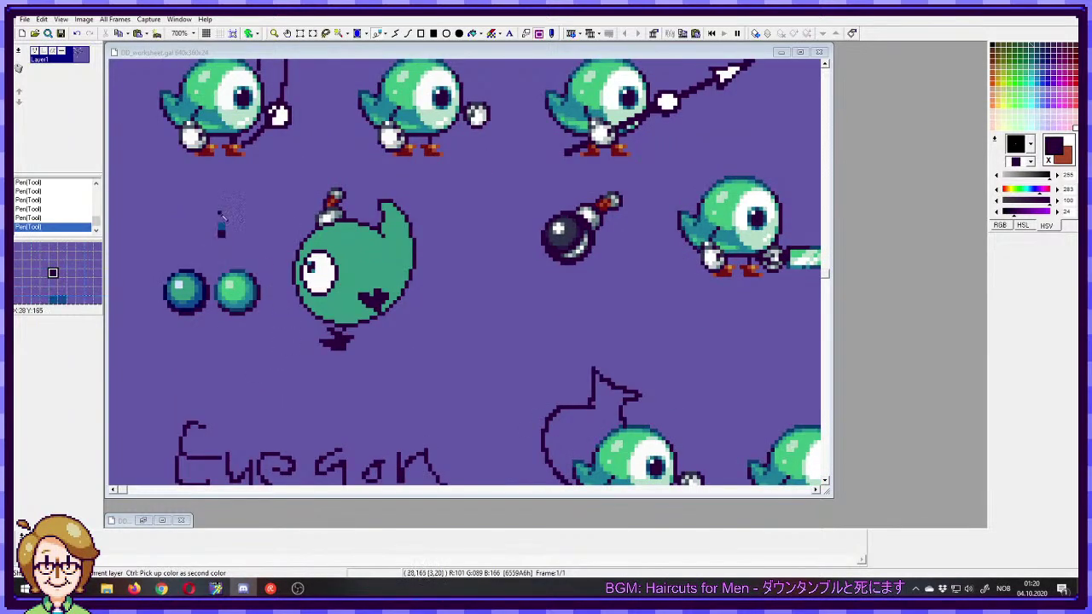
# - Mix a dark violet with hue 264, saturation 95 and value 44, and paint it beside the blue and dark purple swatches
pyautogui.keyDown('ctrl'); pyautogui.click(221, 230); pyautogui.keyUp('ctrl')
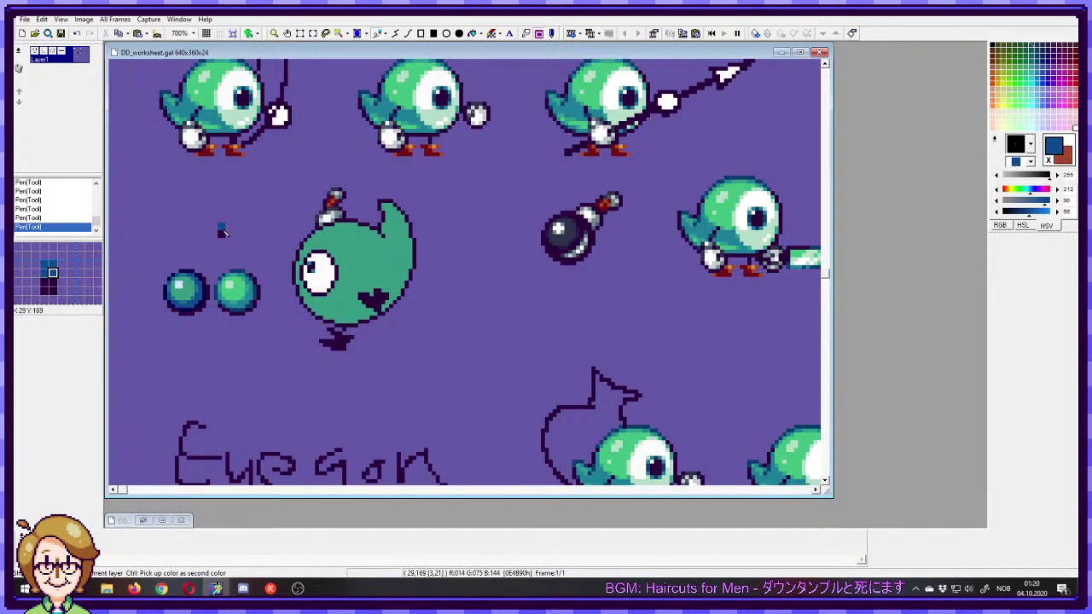
pyautogui.rightClick(223, 233)
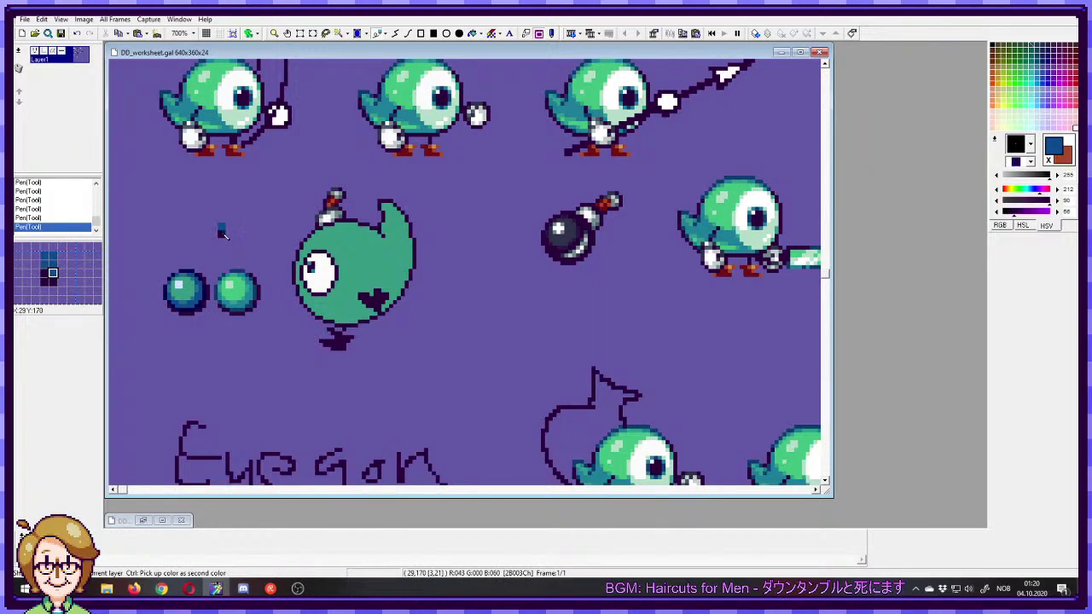
pyautogui.rightClick(220, 229)
pyautogui.rightClick(220, 237)
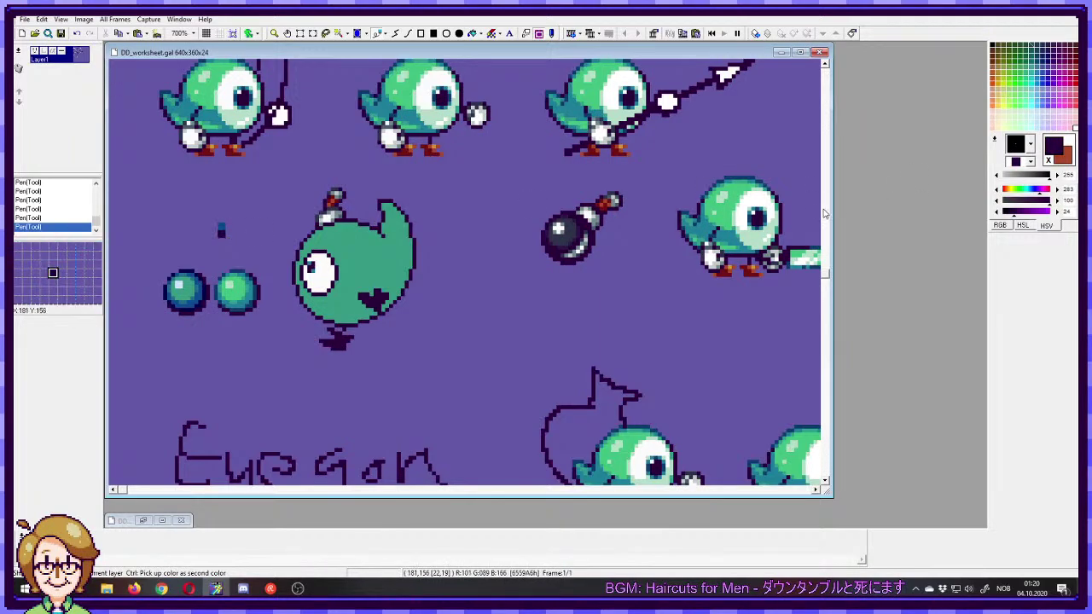
pyautogui.keyDown('ctrl'); pyautogui.click(411, 227); pyautogui.keyUp('ctrl')
pyautogui.click(1041, 193)
pyautogui.moveTo(227, 229); pyautogui.dragTo(226, 234)
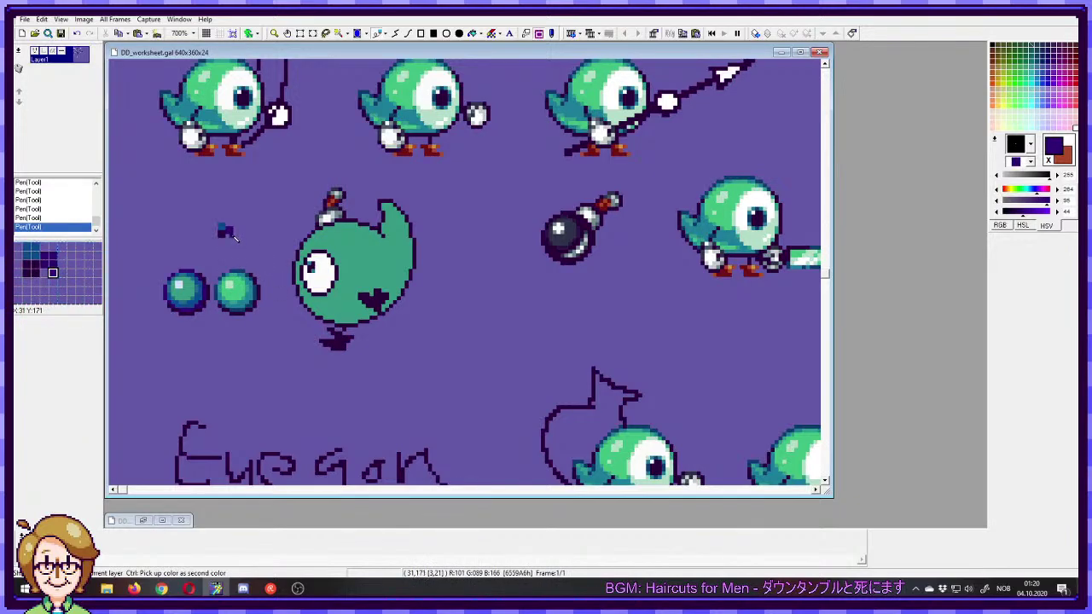
# - Shift the violet to hue 255, saturation 80 and value 50, and compare the darker sphere's violet rim by undoing and redoing the last stroke
pyautogui.click(996, 189)
pyautogui.click(996, 188)
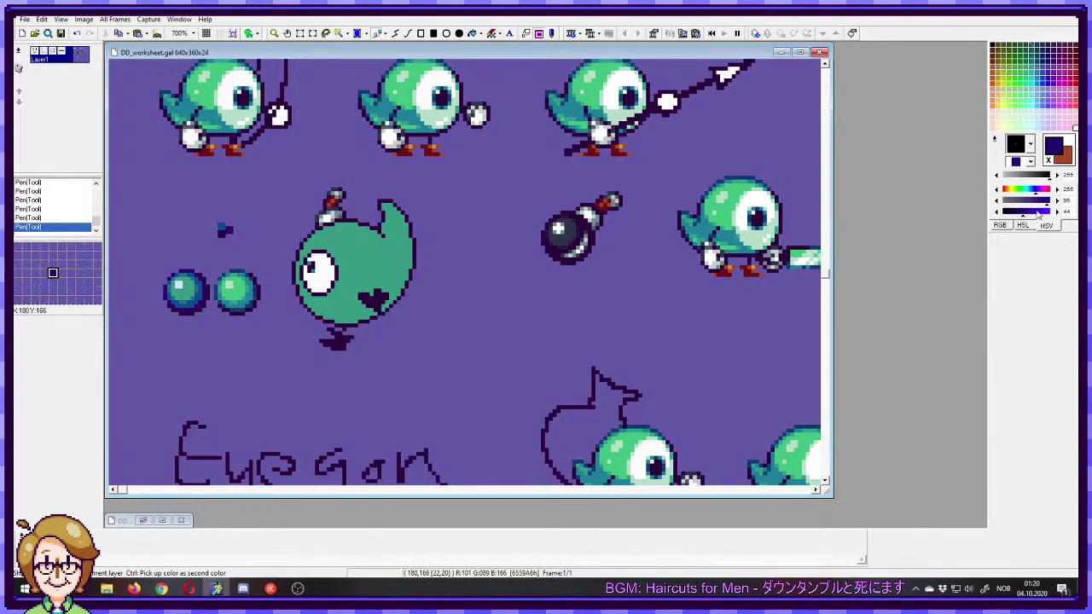
pyautogui.click(1057, 211)
pyautogui.click(1057, 212)
pyautogui.moveTo(1045, 203)
pyautogui.mouseDown()
pyautogui.moveTo(1023, 203)
pyautogui.moveTo(1034, 203)
pyautogui.mouseUp()
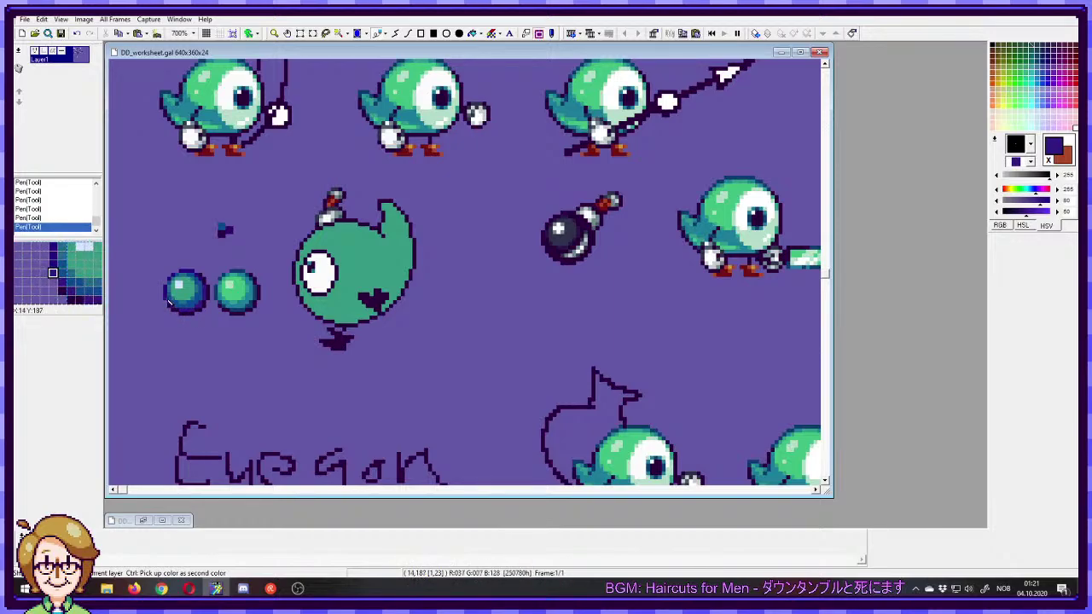
pyautogui.hotkey('ctrl', 'z')
pyautogui.hotkey('ctrl', 'y')
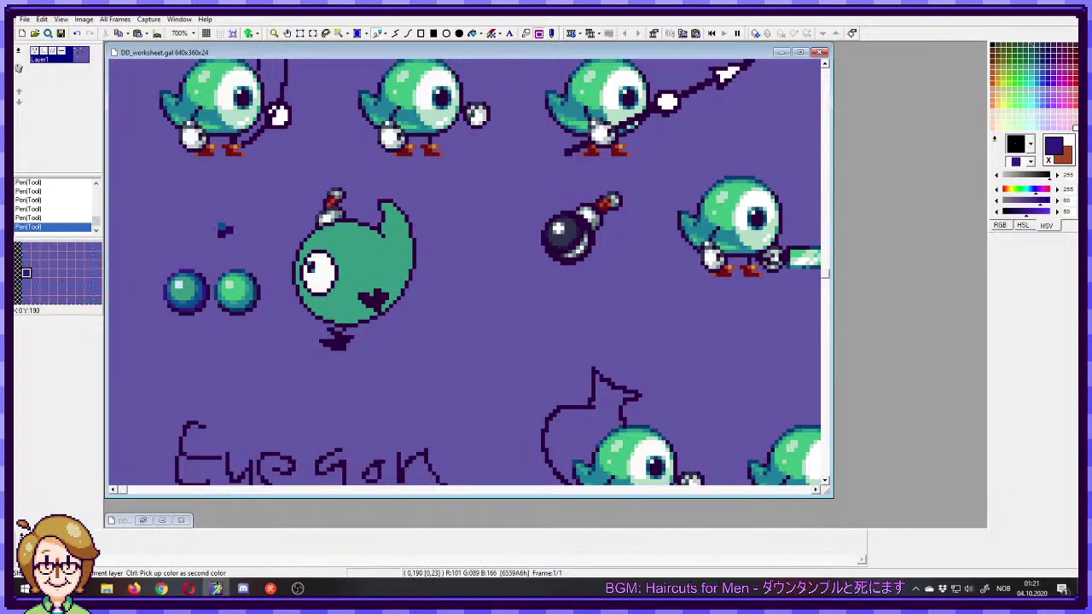
# - Switch to Firefox and move its window with the YouTube results for jacksepticeye over the canvas
pyautogui.hotkey('alt', 'Tab')
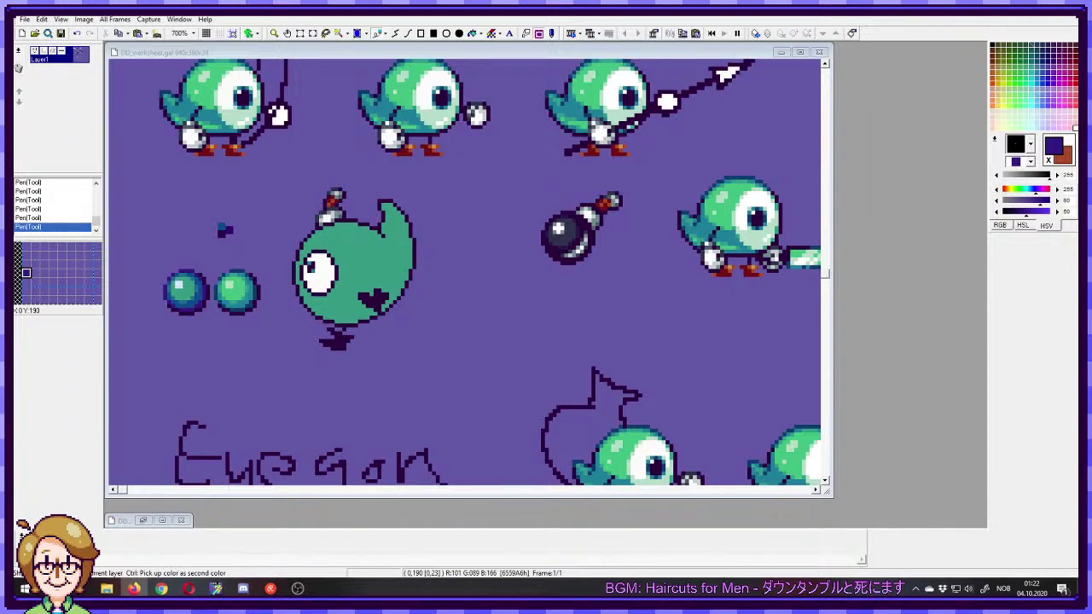
pyautogui.moveTo(14, 416); pyautogui.dragTo(674, 173)
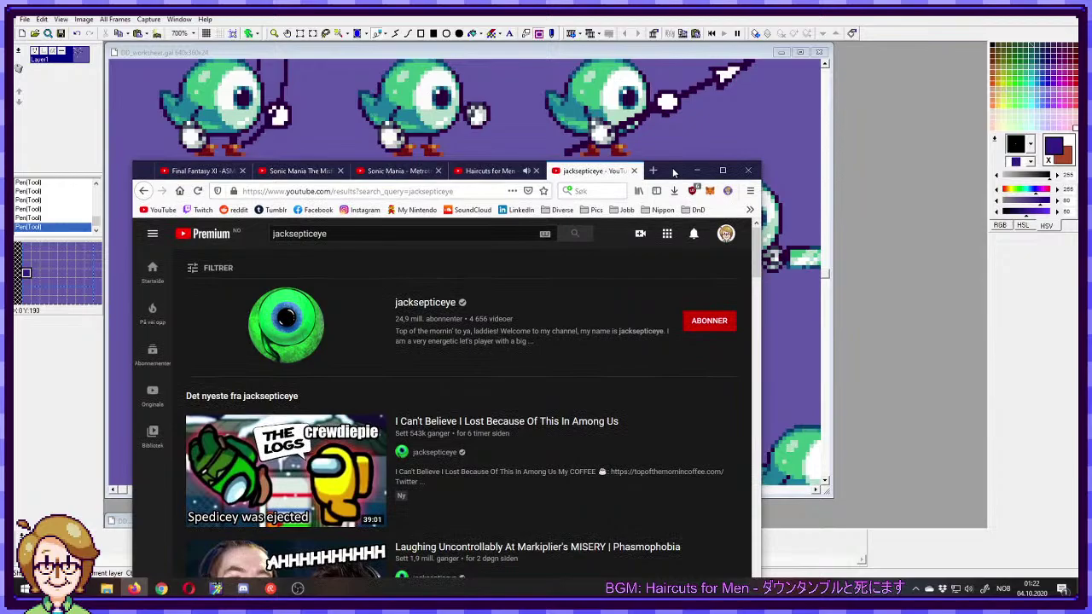
# - Minimise the browser window, then pick the blue from the darker sphere and reduce its saturation to 80
pyautogui.click(696, 170)
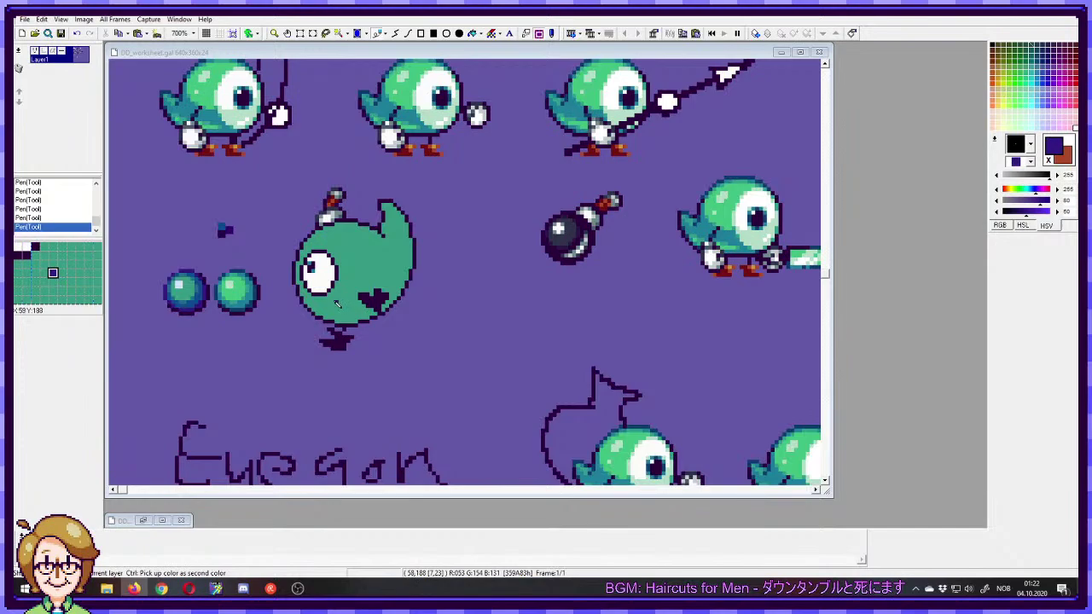
pyautogui.rightClick(202, 303)
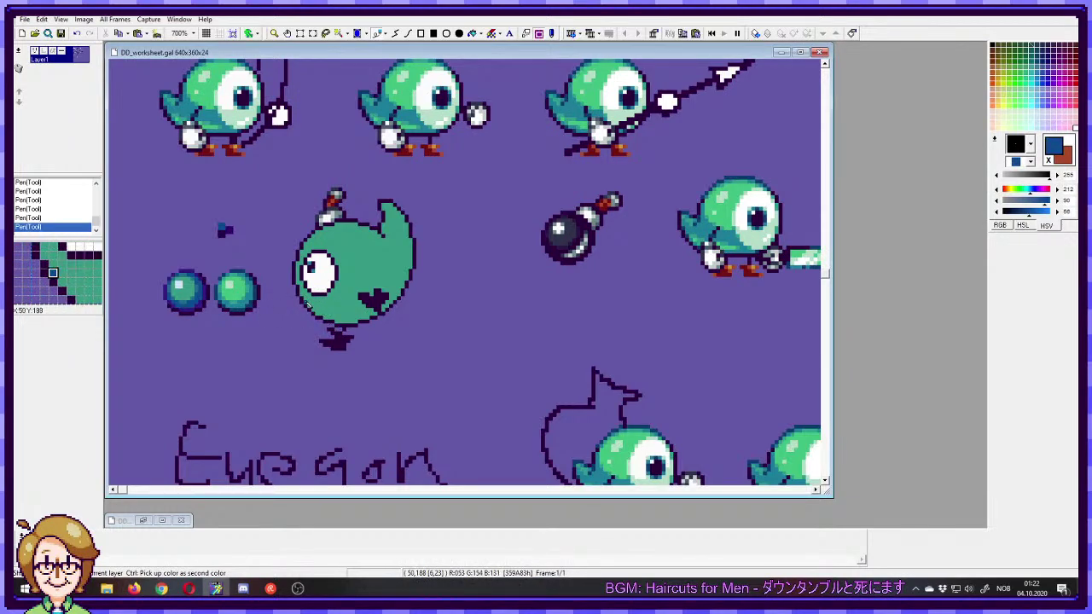
pyautogui.moveTo(1045, 203); pyautogui.dragTo(1039, 203)
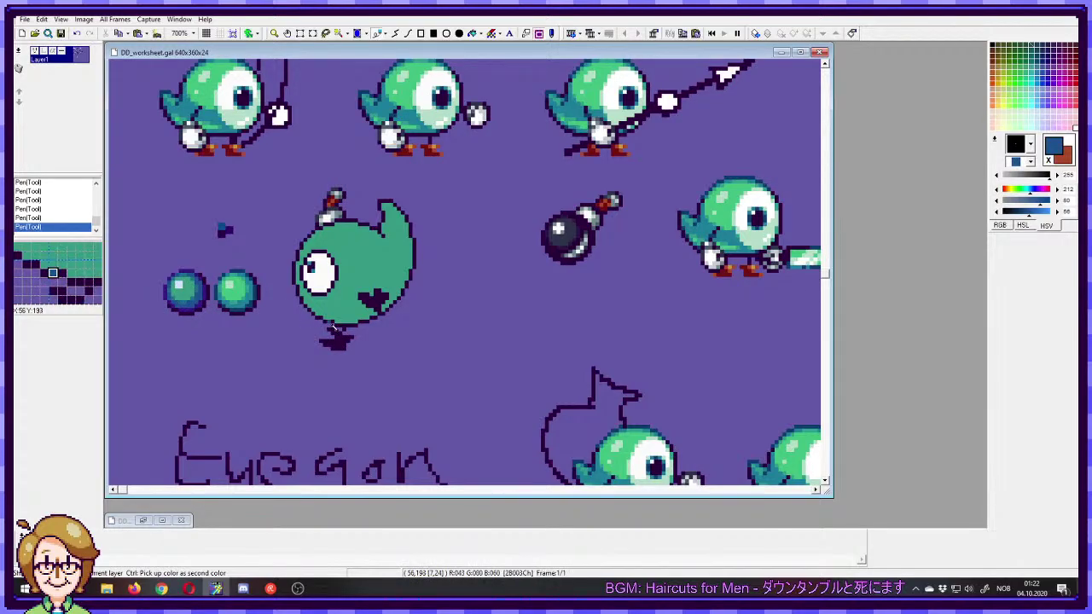
# - Undo the last five pen strokes and redo one of them
pyautogui.hotkey('ctrl', 'z')
pyautogui.hotkey('ctrl', 'z')
pyautogui.hotkey('ctrl', 'z')
pyautogui.hotkey('ctrl', 'z')
pyautogui.hotkey('ctrl', 'z')
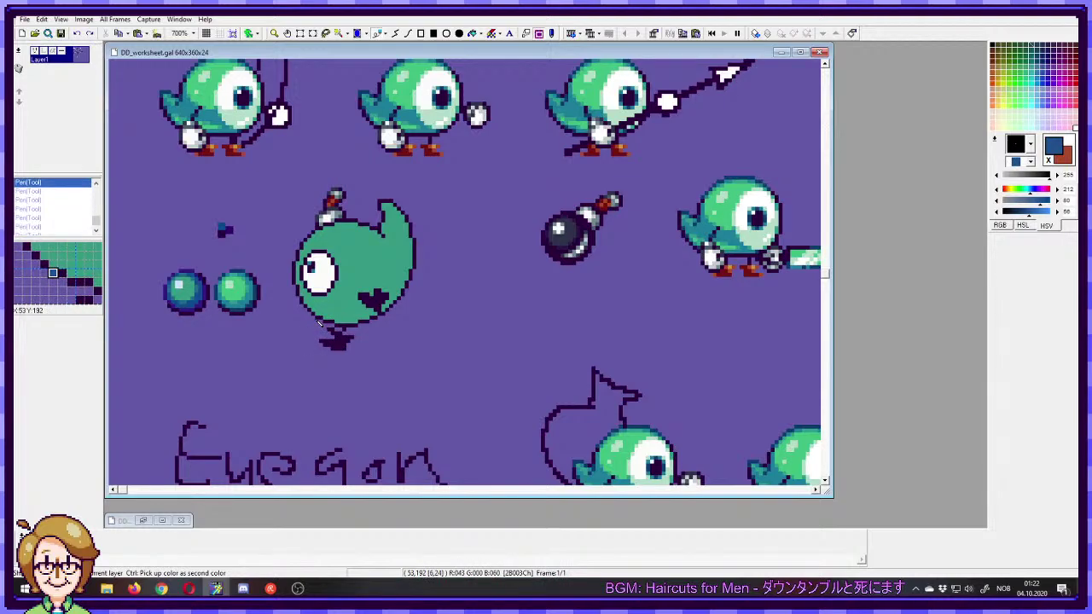
pyautogui.hotkey('ctrl', 'y')
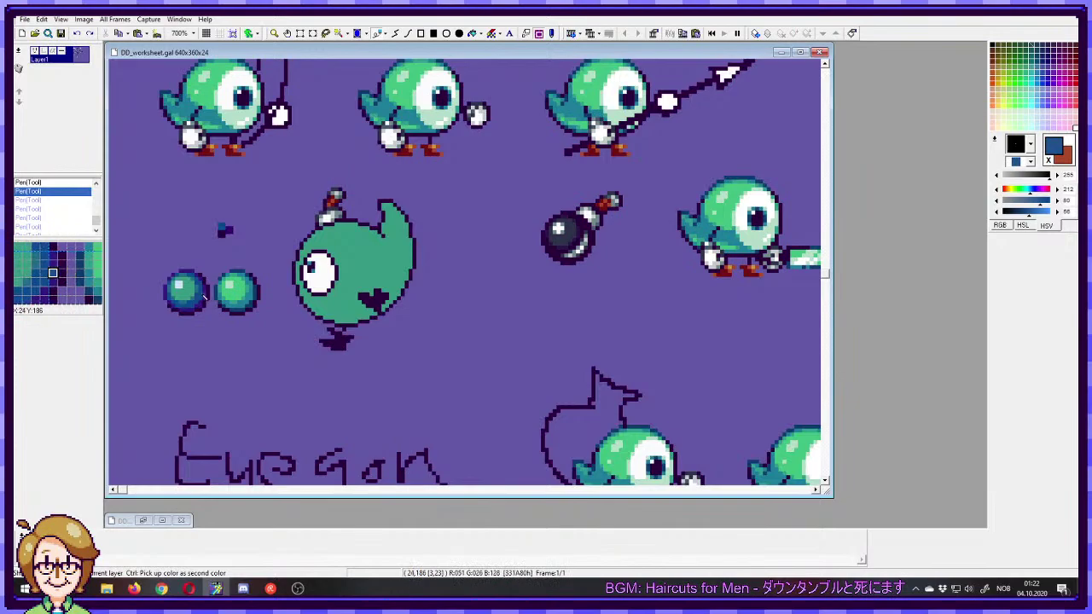
# - Sample the spheres' green and violet, and touch up the large creature's back foot in the dark purple outline colour
pyautogui.keyDown('ctrl'); pyautogui.click(226, 307); pyautogui.keyUp('ctrl')
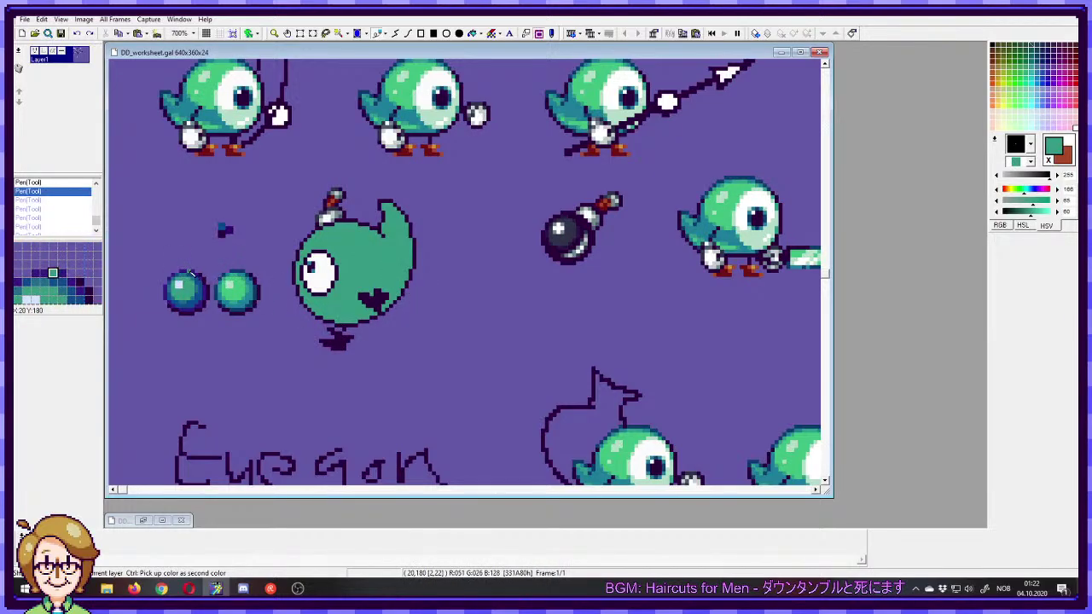
pyautogui.rightClick(201, 283)
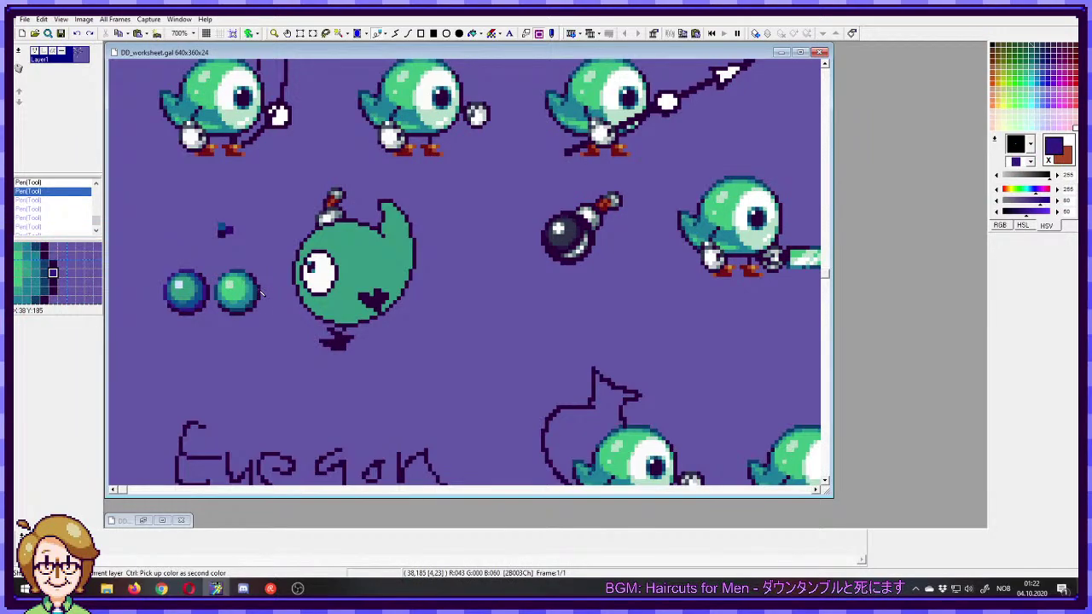
pyautogui.rightClick(383, 298)
pyautogui.moveTo(383, 296); pyautogui.dragTo(388, 291)
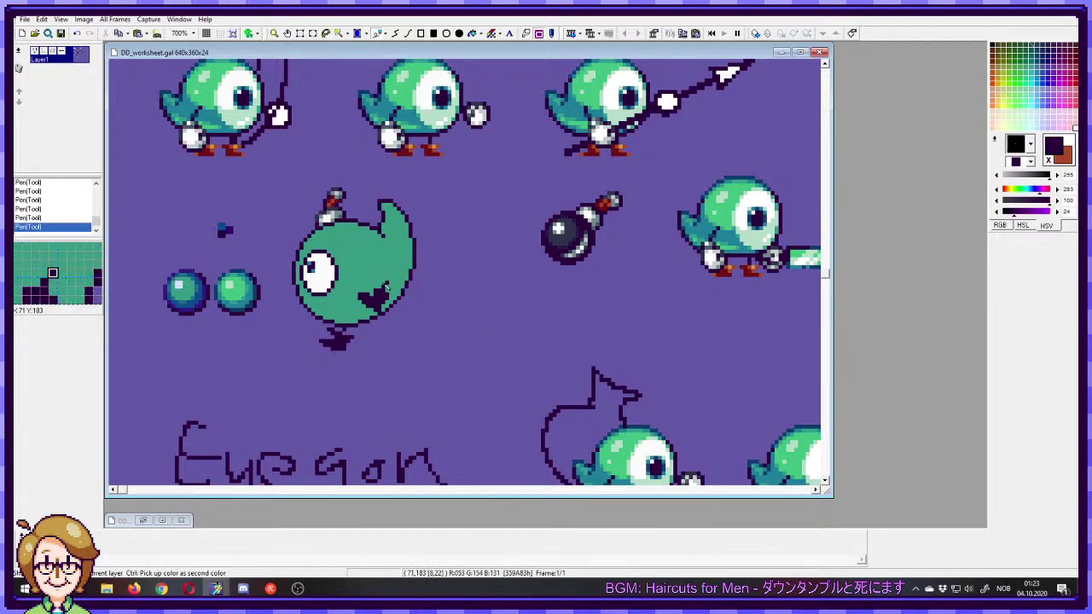
# - Move the dark foot from the green body onto the background and fill the green around it with the background purple
pyautogui.moveTo(350, 281); pyautogui.dragTo(463, 329)
pyautogui.click(397, 314)
pyautogui.click(388, 313)
pyautogui.click(480, 34)
pyautogui.click(480, 34)
pyautogui.click(480, 33)
pyautogui.click(472, 33)
pyautogui.rightClick(384, 260)
pyautogui.click(370, 298)
pyautogui.rightClick(475, 305)
pyautogui.click(470, 319)
pyautogui.click(457, 321)
pyautogui.click(472, 337)
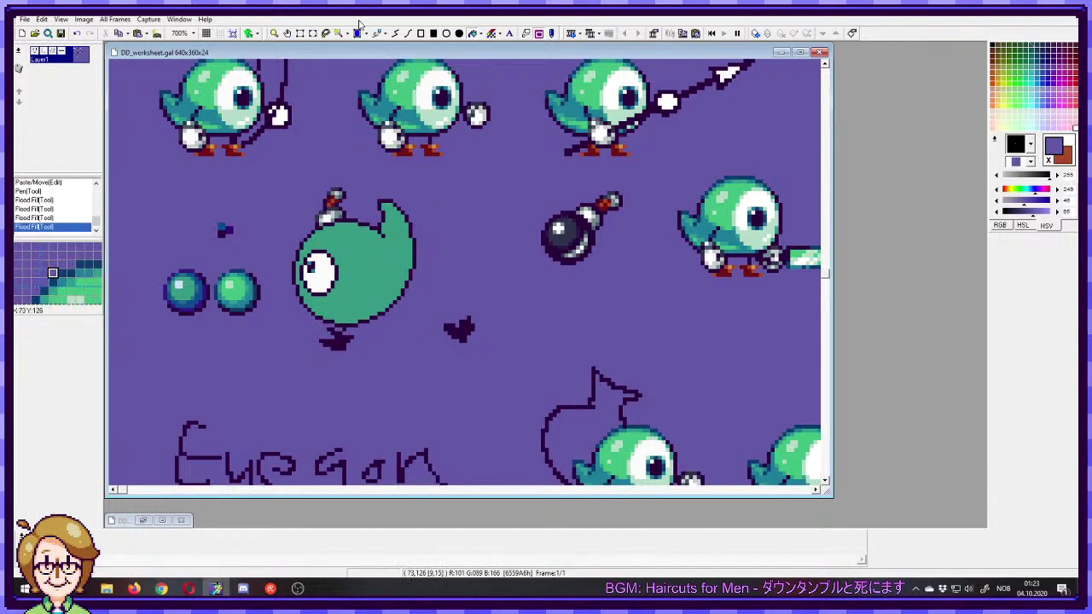
# - Try reshaping the detached foot's toes and underside with single dark purple and background purple pixels
pyautogui.click(375, 33)
pyautogui.rightClick(469, 328)
pyautogui.click(476, 333)
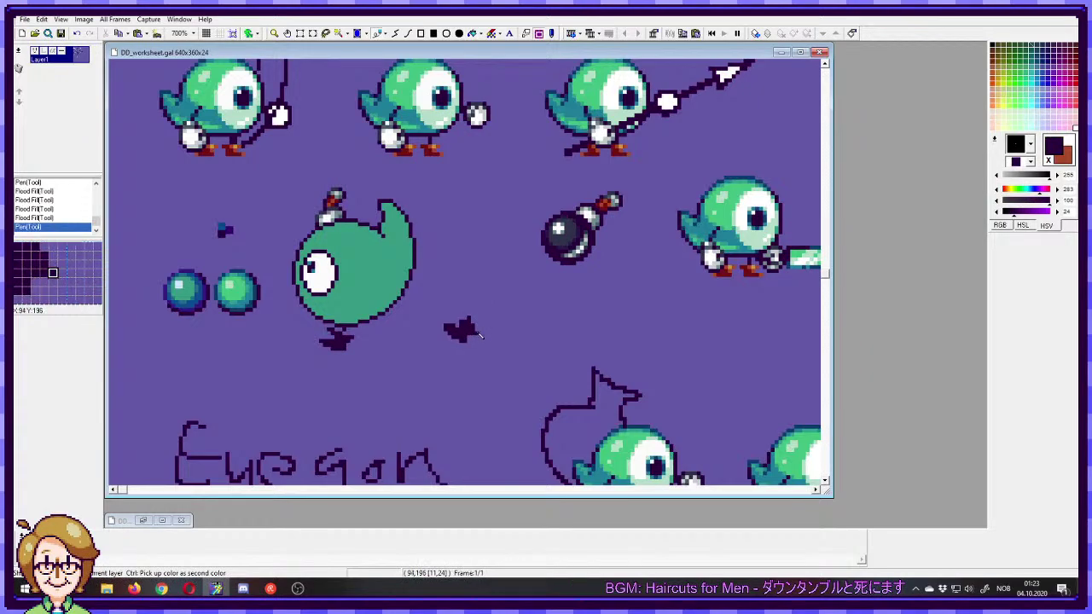
pyautogui.click(462, 326)
pyautogui.click(463, 324)
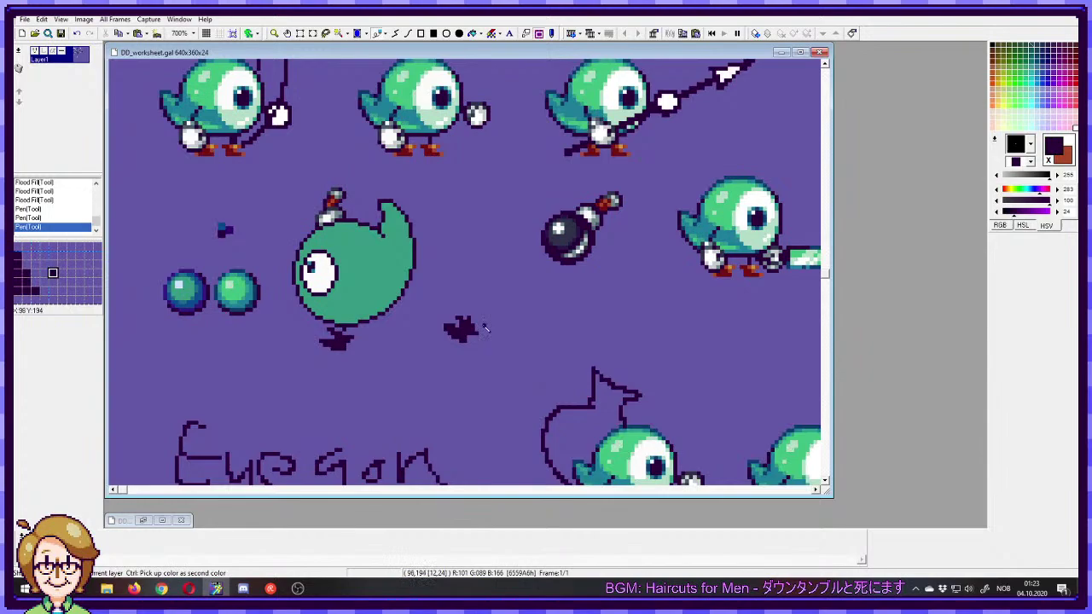
pyautogui.click(462, 325)
pyautogui.rightClick(464, 316)
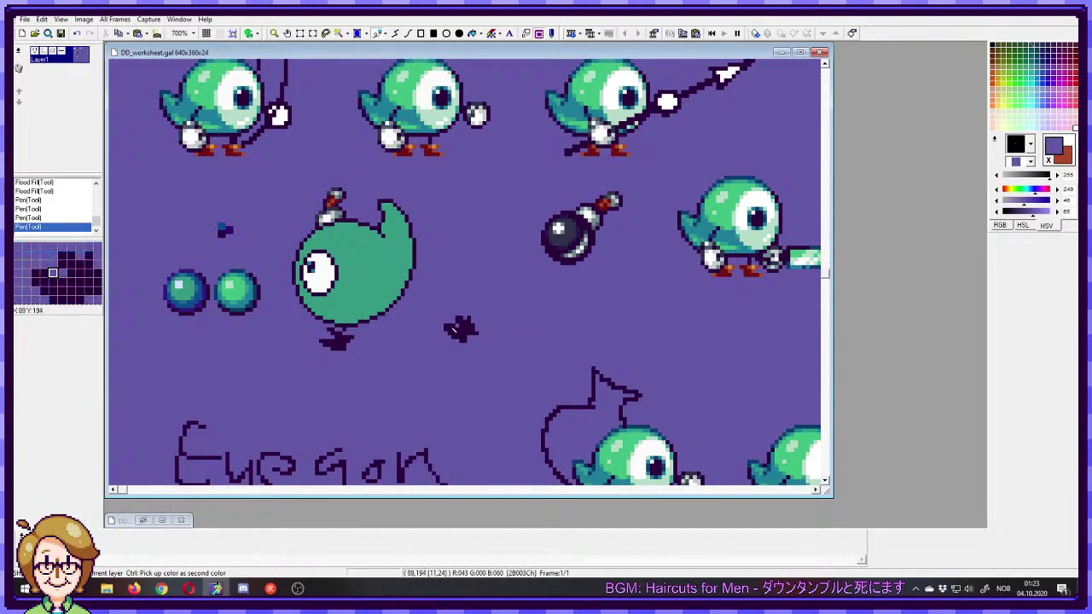
pyautogui.rightClick(457, 324)
pyautogui.rightClick(462, 339)
pyautogui.click(460, 342)
pyautogui.rightClick(461, 347)
pyautogui.keyDown('ctrl'); pyautogui.rightClick(461, 339); pyautogui.keyUp('ctrl')
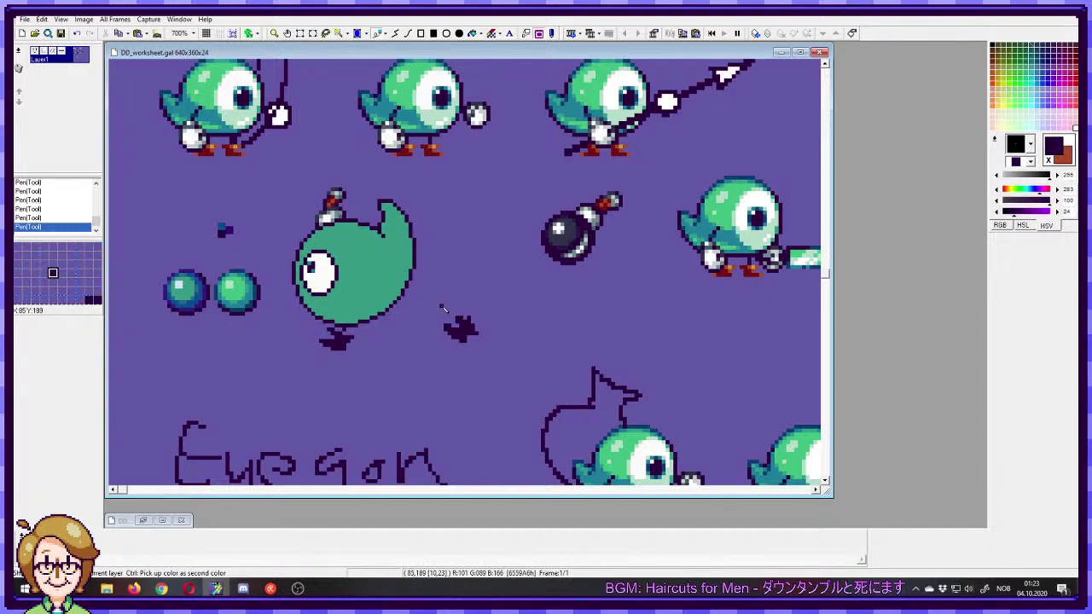
pyautogui.rightClick(473, 311)
pyautogui.click(470, 319)
pyautogui.rightClick(469, 324)
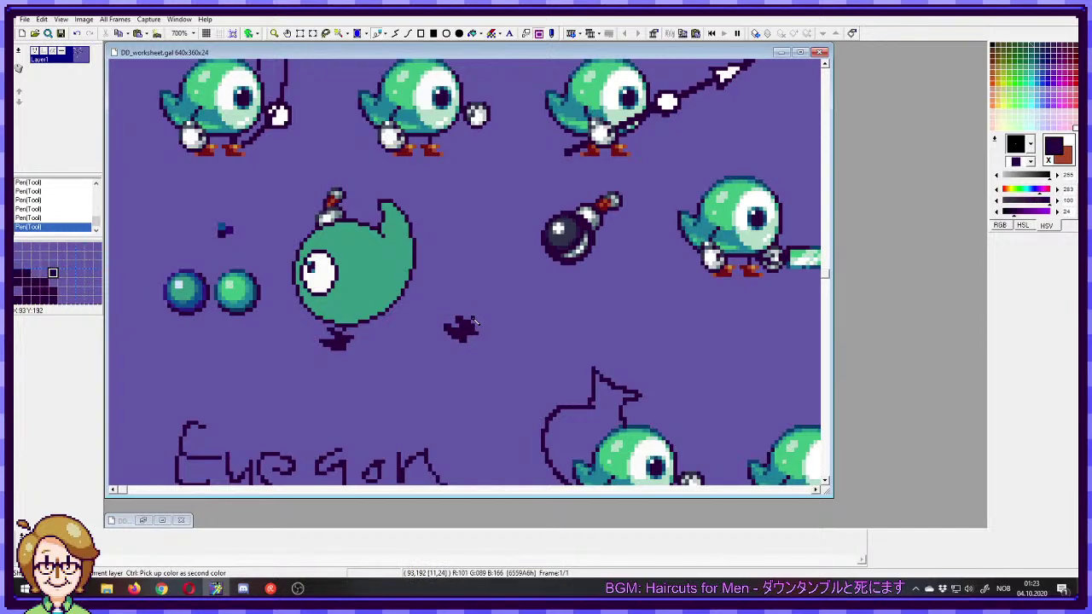
# - Undo the last toe pixels and move the reshaped foot back onto the creature's green body
pyautogui.hotkey('ctrl', 'z')
pyautogui.click(471, 319)
pyautogui.hotkey('ctrl', 'z')
pyautogui.press('s')
pyautogui.moveTo(487, 307); pyautogui.dragTo(422, 353)
pyautogui.moveTo(465, 331)
pyautogui.mouseDown()
pyautogui.moveTo(363, 317)
pyautogui.moveTo(374, 329)
pyautogui.moveTo(373, 301)
pyautogui.mouseUp()
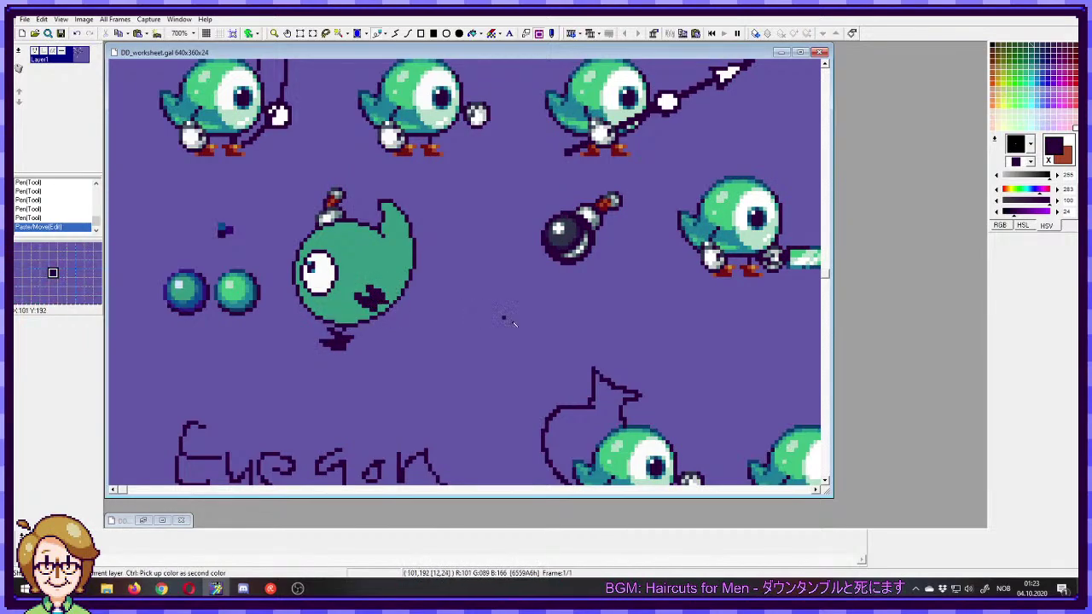
# - Undo the back foot's relocation, fills and pixel edits
pyautogui.hotkey('ctrl', 'z')
pyautogui.hotkey('ctrl', 'z')
pyautogui.hotkey('ctrl', 'z')
pyautogui.hotkey('ctrl', 'z')
pyautogui.hotkey('ctrl', 'z')
pyautogui.hotkey('ctrl', 'z')
pyautogui.hotkey('ctrl', 'z')
pyautogui.hotkey('ctrl', 'z')
pyautogui.hotkey('ctrl', 'z')
pyautogui.hotkey('ctrl', 'z')
pyautogui.hotkey('ctrl', 'z')
pyautogui.hotkey('ctrl', 'z')
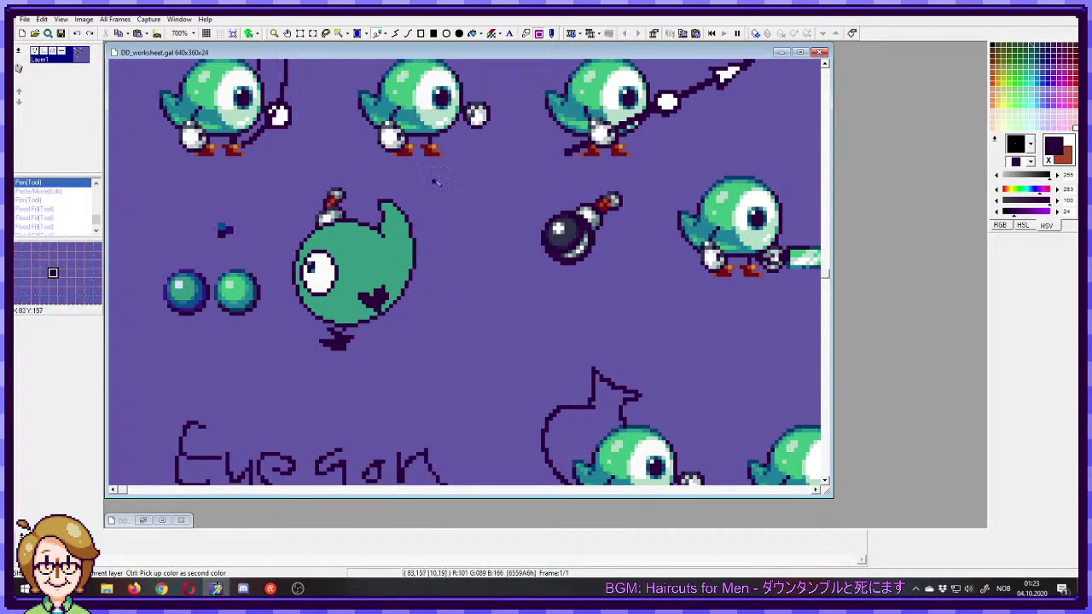
# - Try flipping the whole large creature horizontally, and undo the flip
pyautogui.moveTo(275, 176); pyautogui.dragTo(436, 362)
pyautogui.click(84, 19)
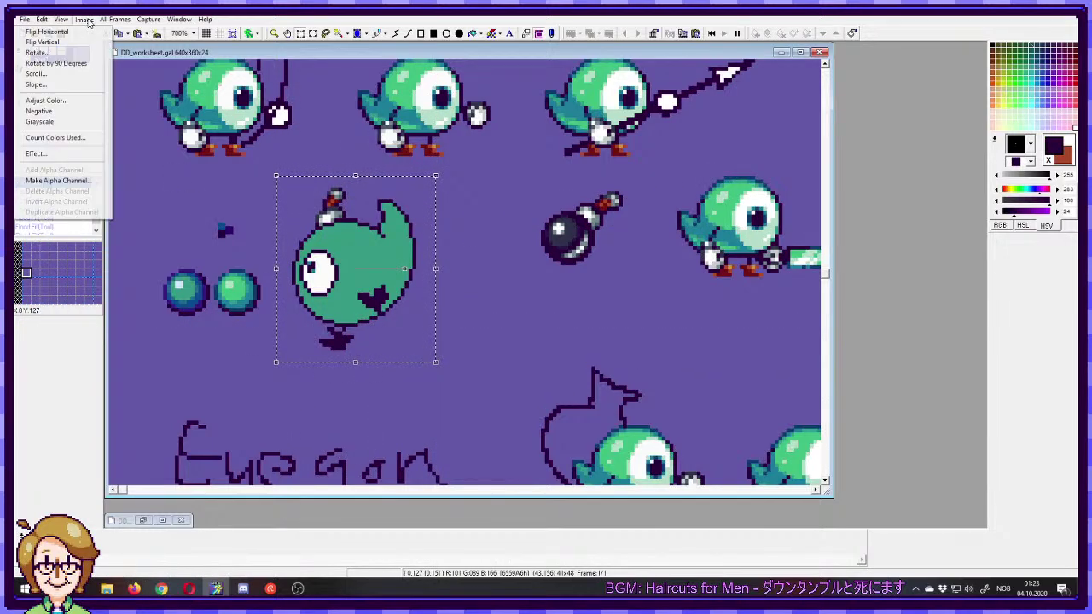
pyautogui.click(47, 31)
pyautogui.click(514, 285)
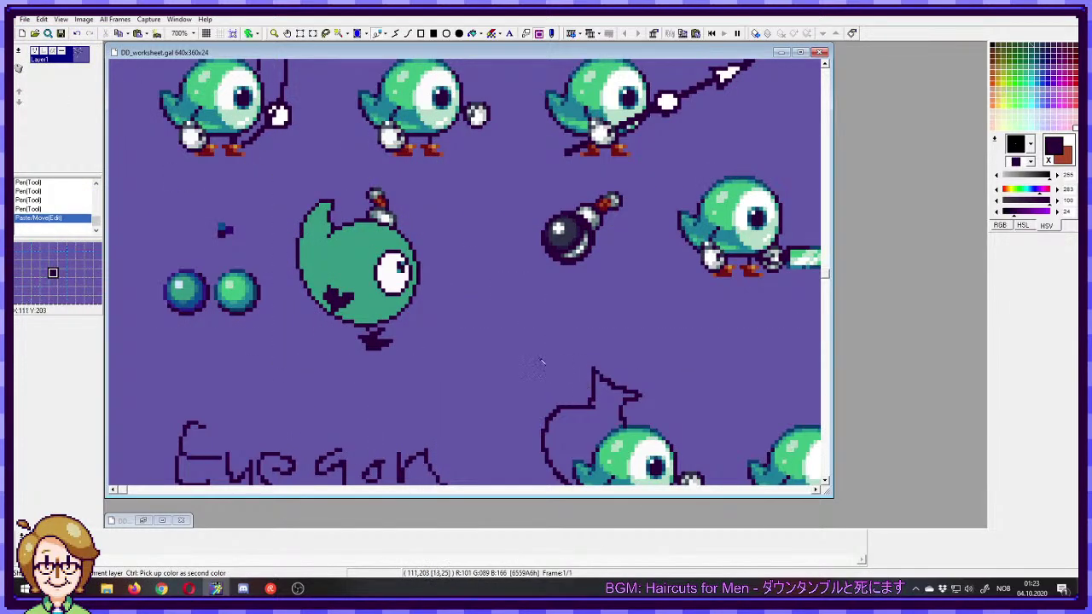
pyautogui.hotkey('ctrl', 'z')
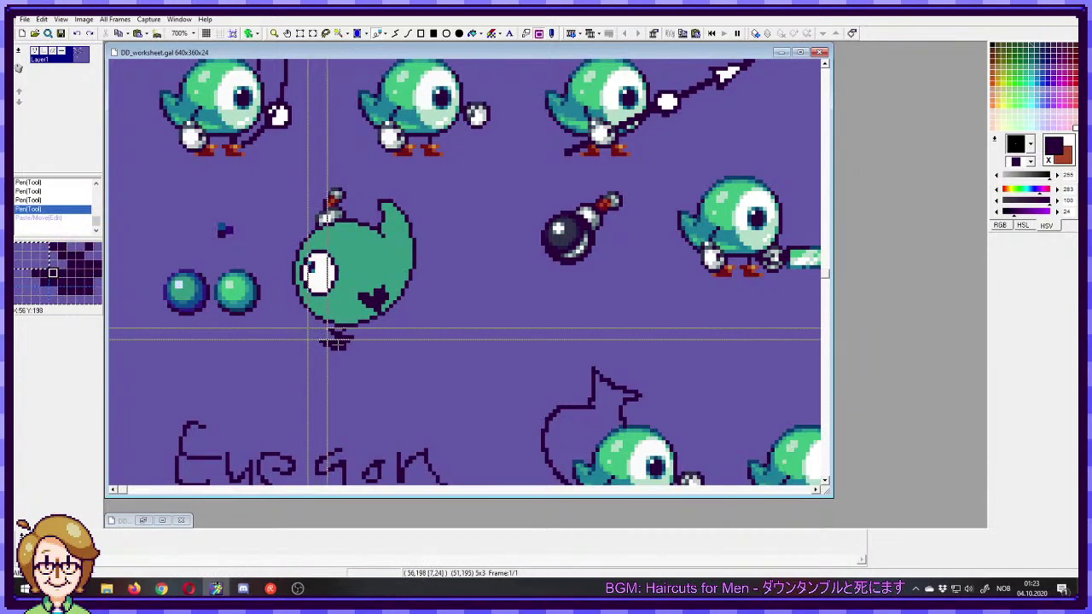
# - Detach the creature's front foot below the body and move the body down so it rests directly on the foot
pyautogui.moveTo(305, 327)
pyautogui.mouseDown()
pyautogui.moveTo(375, 362)
pyautogui.moveTo(333, 335)
pyautogui.moveTo(333, 361)
pyautogui.mouseUp()
pyautogui.click(468, 321)
pyautogui.moveTo(428, 176); pyautogui.dragTo(277, 331)
pyautogui.moveTo(348, 288); pyautogui.dragTo(358, 328)
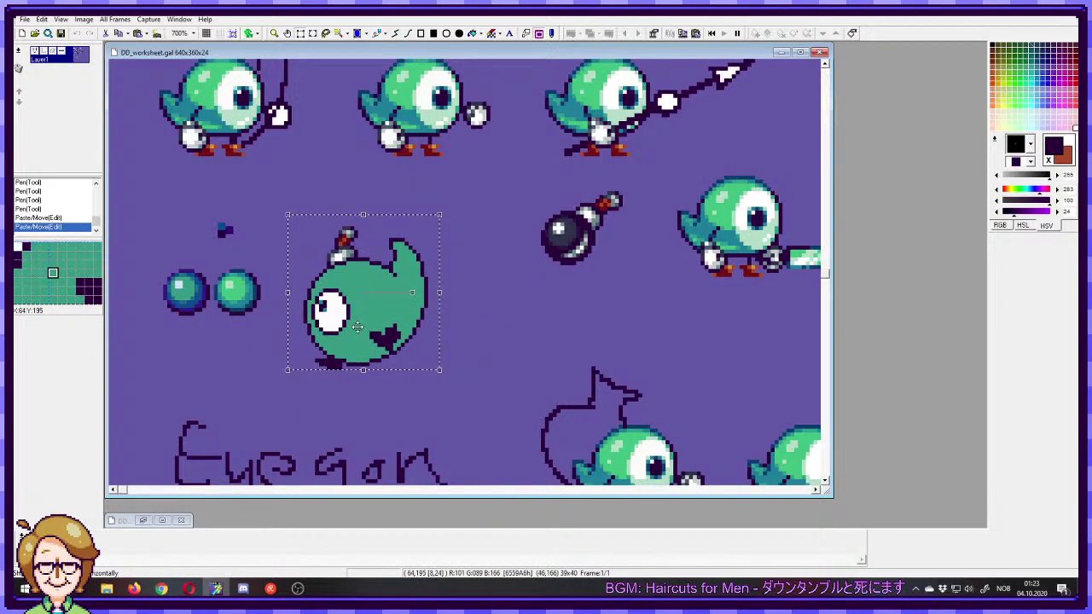
pyautogui.click(575, 341)
# - Select the whole creature including its front foot and move it back up to its former height
pyautogui.moveTo(456, 192); pyautogui.dragTo(244, 385)
pyautogui.moveTo(358, 326); pyautogui.dragTo(353, 280)
pyautogui.click(453, 290)
pyautogui.hotkey('ctrl', 'z')
pyautogui.moveTo(459, 207); pyautogui.dragTo(293, 385)
pyautogui.moveTo(381, 312); pyautogui.dragTo(376, 272)
pyautogui.click(501, 277)
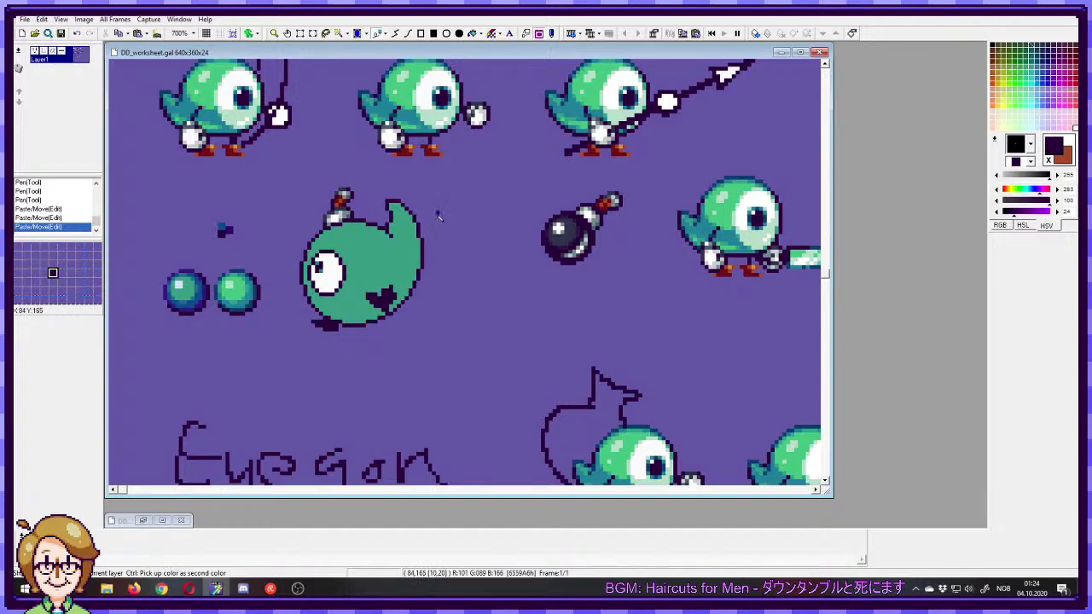
# - Trim the edges of the back foot's toes with pixels in the body green
pyautogui.keyDown('ctrl'); pyautogui.rightClick(378, 291); pyautogui.keyUp('ctrl')
pyautogui.click(378, 292)
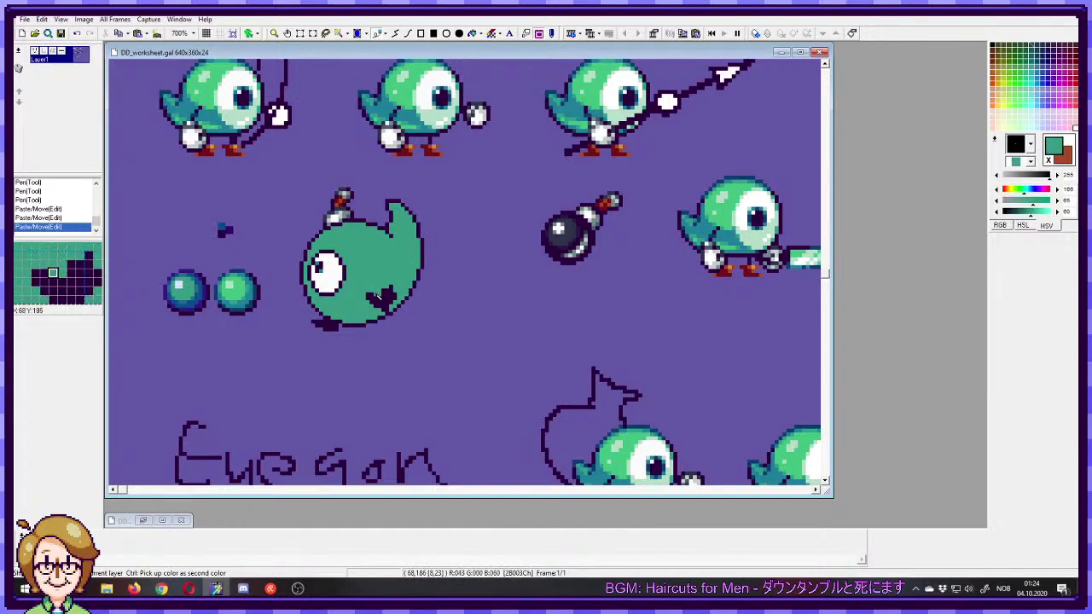
pyautogui.keyDown('ctrl'); pyautogui.rightClick(389, 298); pyautogui.keyUp('ctrl')
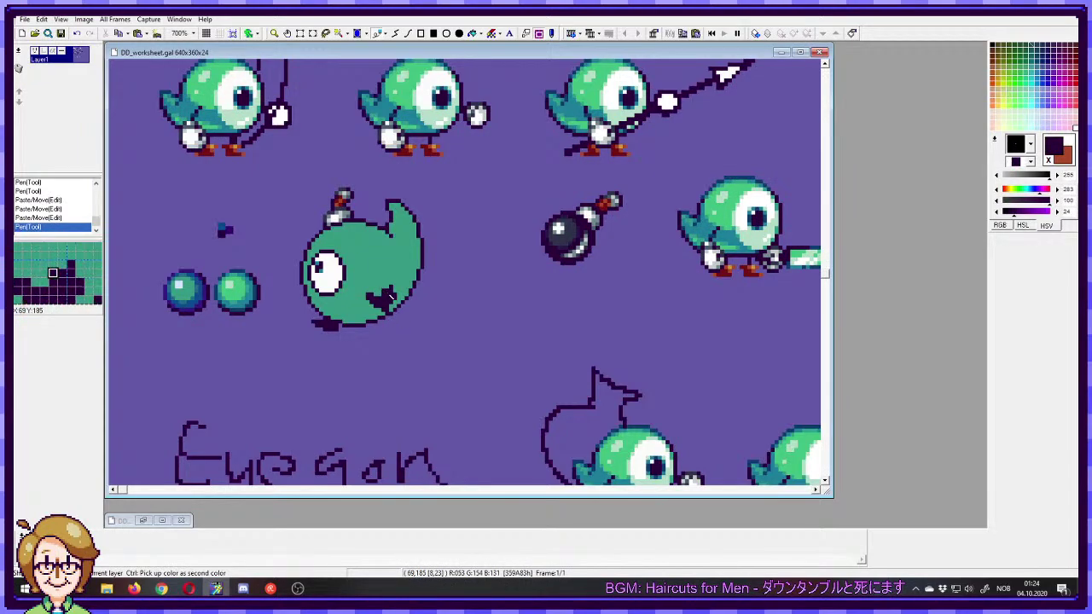
pyautogui.rightClick(394, 287)
pyautogui.click(390, 289)
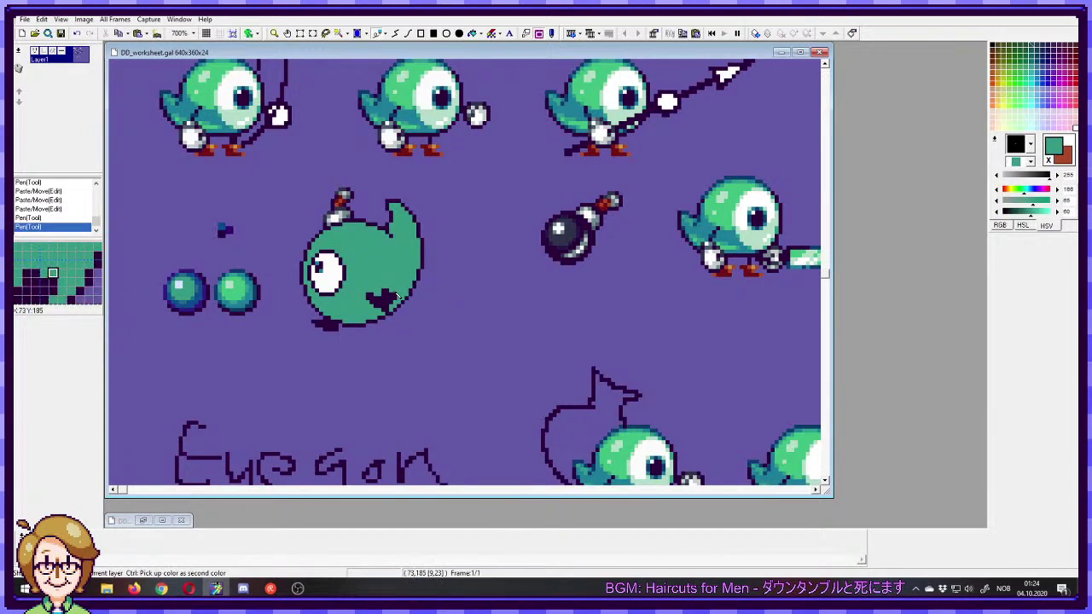
pyautogui.click(397, 297)
# - Try redrawing the back foot's toes with dark purple pixels
pyautogui.rightClick(386, 296)
pyautogui.click(380, 289)
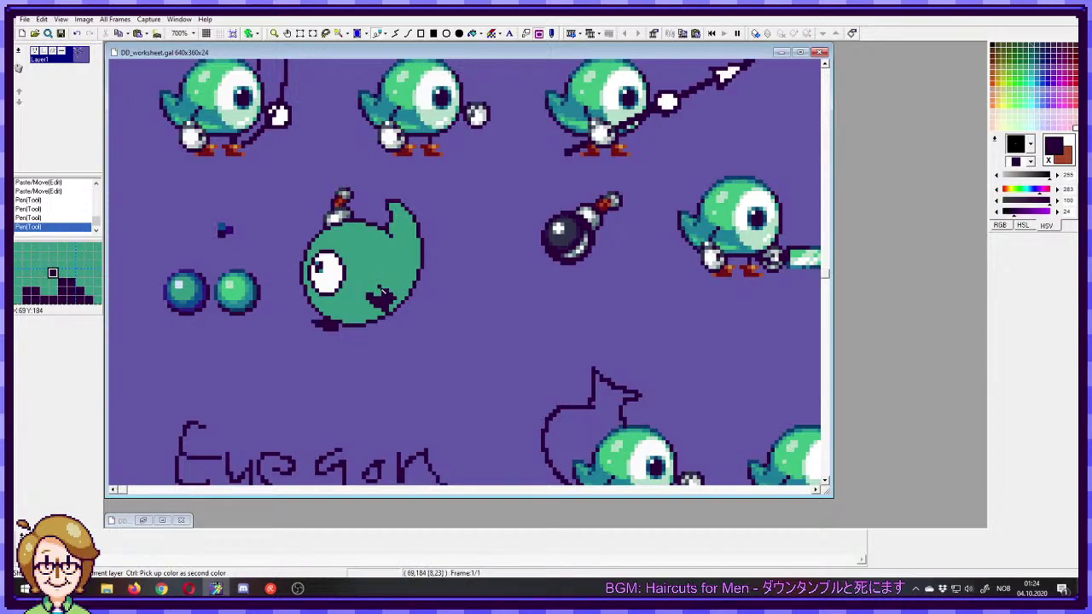
pyautogui.hotkey('ctrl', 'z')
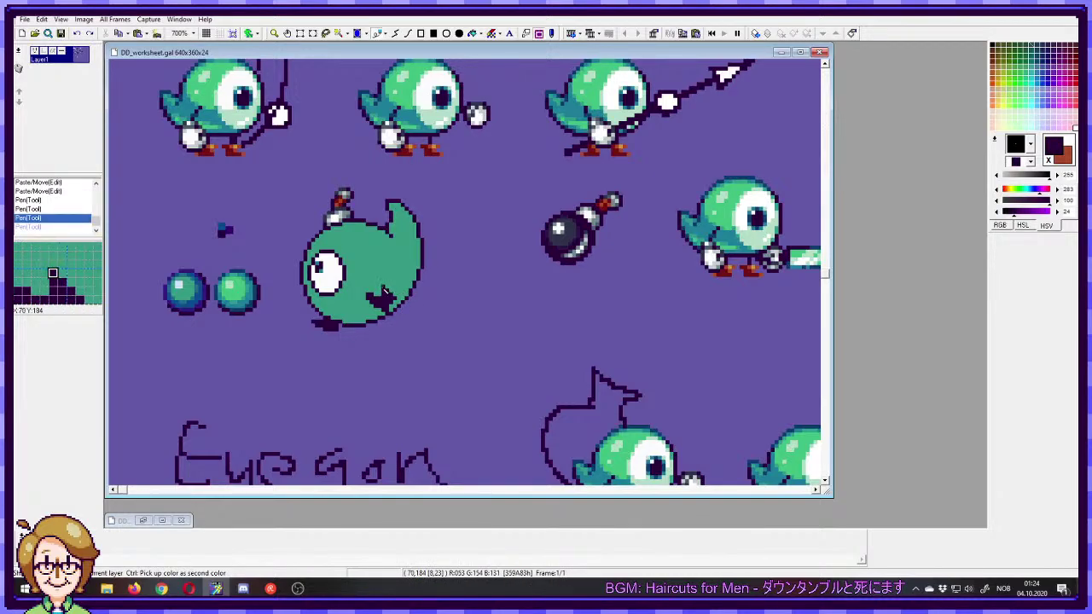
pyautogui.rightClick(383, 290)
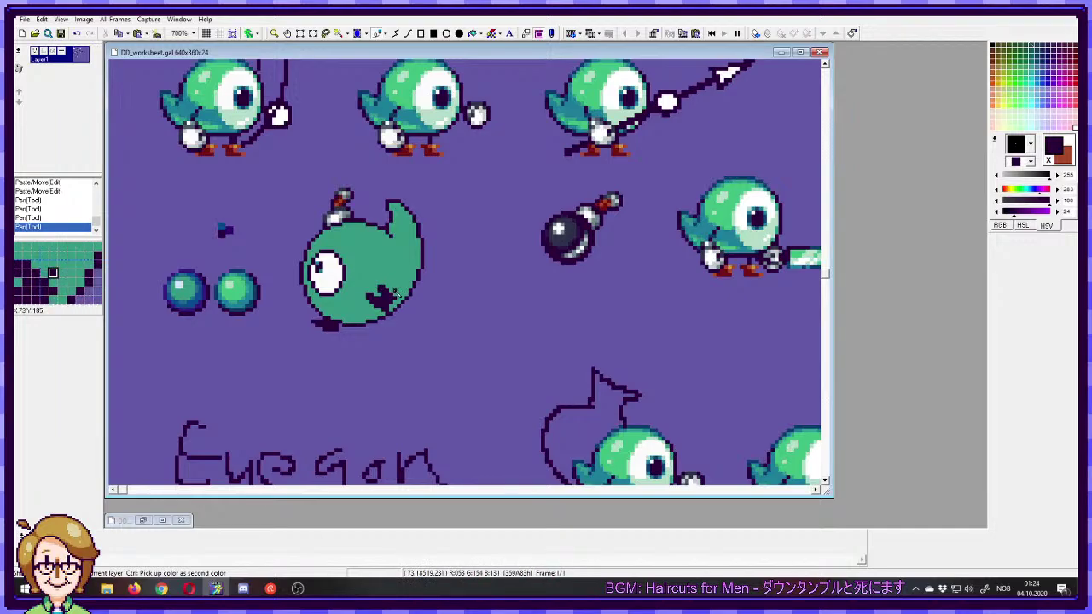
pyautogui.click(393, 294)
pyautogui.click(396, 298)
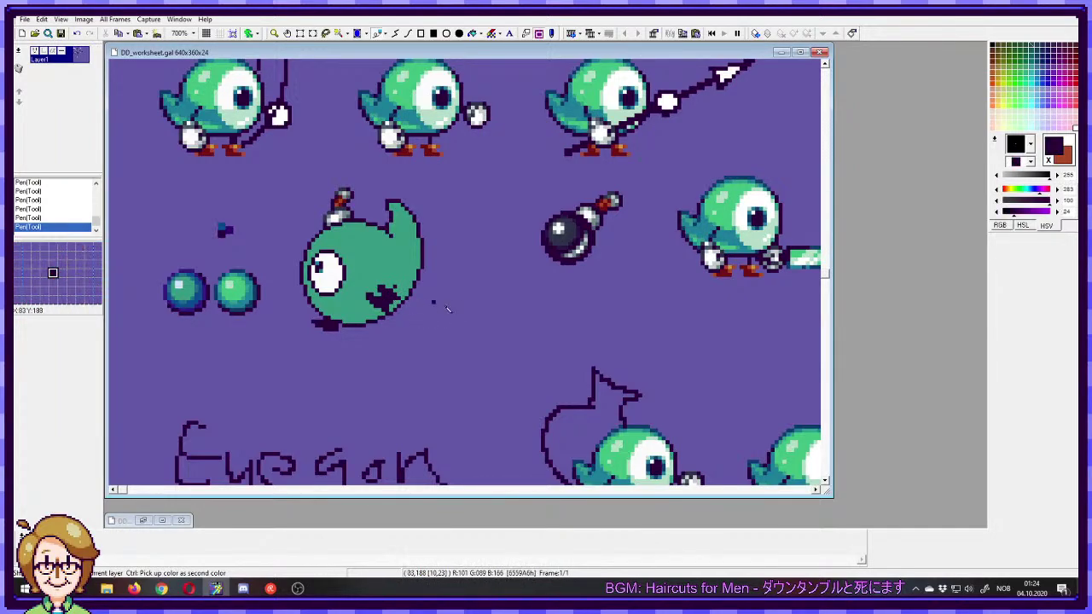
# - Try a body-green correction on the back foot's underside, and undo the recent pen edits to that foot
pyautogui.keyDown('ctrl'); pyautogui.click(392, 311); pyautogui.keyUp('ctrl')
pyautogui.hotkey('ctrl', 'z')
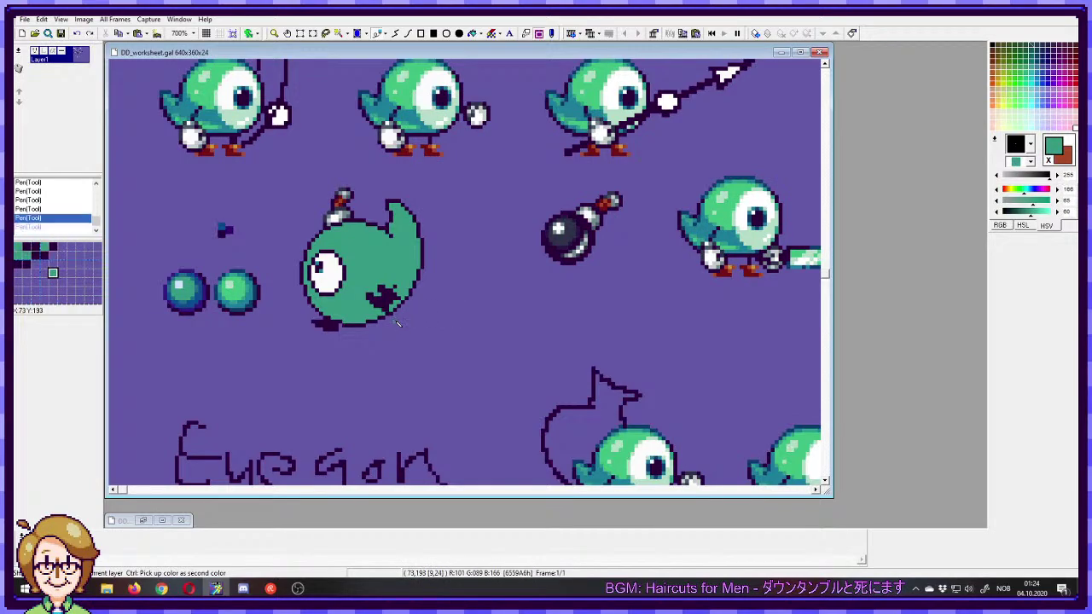
pyautogui.rightClick(385, 303)
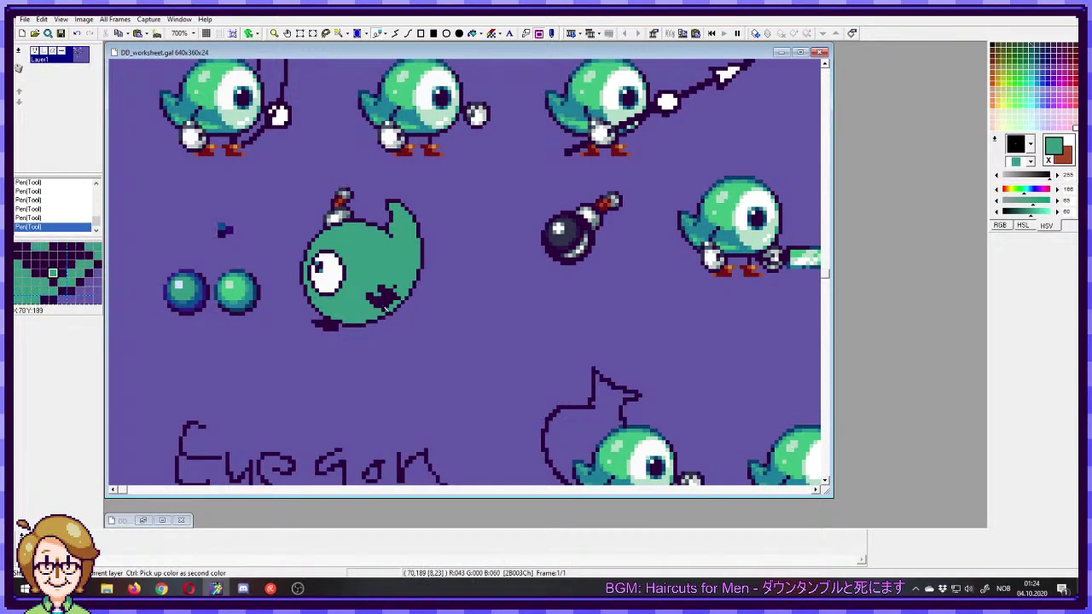
pyautogui.keyDown('ctrl'); pyautogui.click(386, 304); pyautogui.keyUp('ctrl')
pyautogui.hotkey('ctrl', 'z')
pyautogui.hotkey('ctrl', 'z')
pyautogui.hotkey('ctrl', 'z')
pyautogui.hotkey('ctrl', 'z')
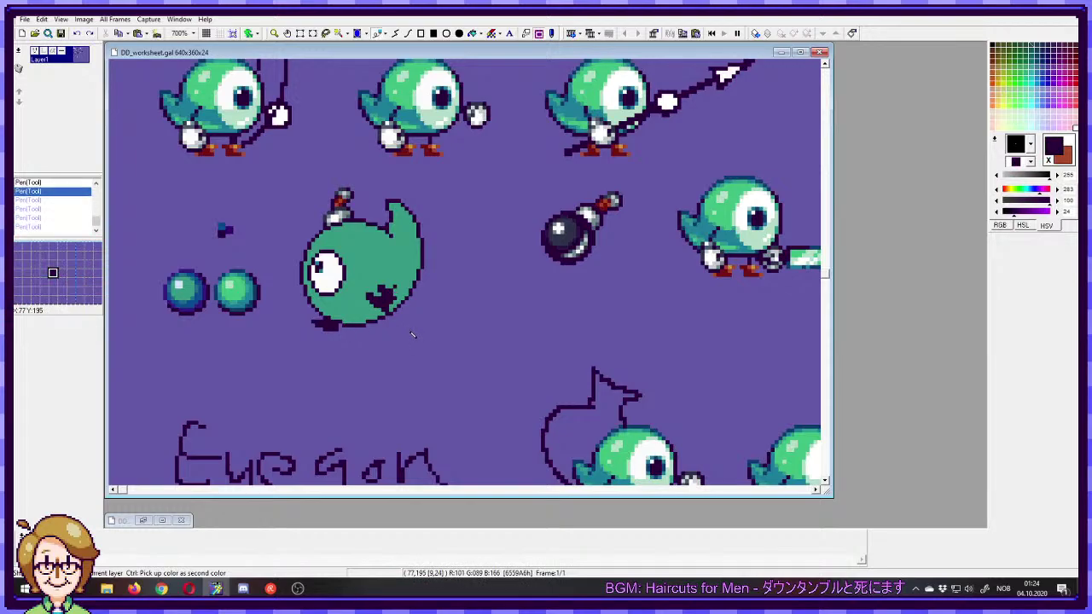
pyautogui.hotkey('ctrl', 'z')
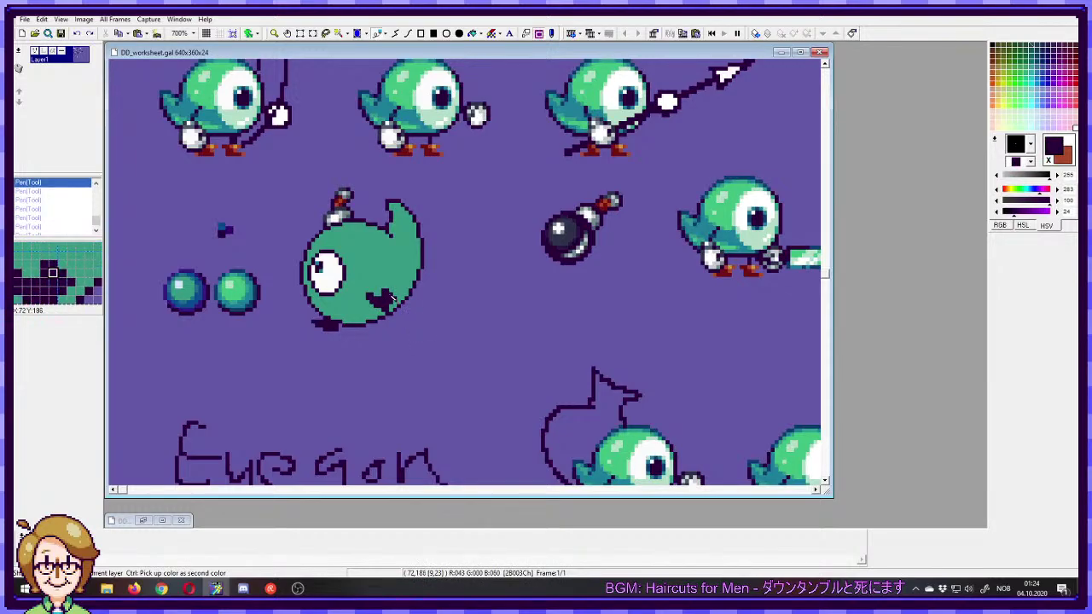
# - Step back to before the body was moved, and select and copy the separate front foot
pyautogui.hotkey('ctrl', 'z')
pyautogui.hotkey('ctrl', 'z')
pyautogui.hotkey('ctrl', 'y')
pyautogui.hotkey('ctrl', 'z')
pyautogui.hotkey('ctrl', 'z')
pyautogui.press('s')
pyautogui.moveTo(312, 339); pyautogui.dragTo(380, 385)
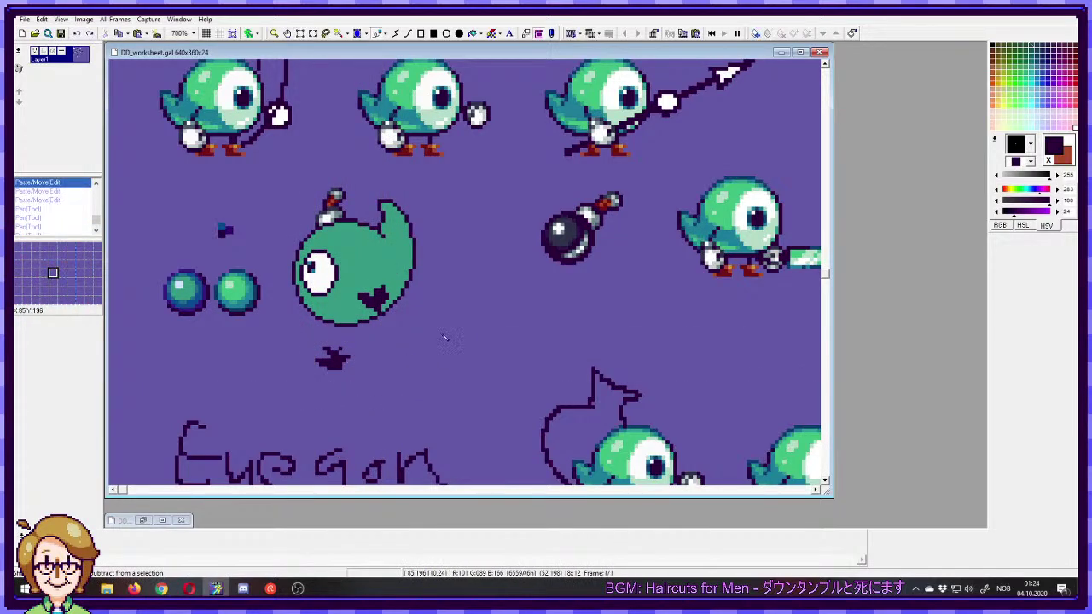
# - Redo the creature moves and paste the copied foot onto the background beside the body's lower edge
pyautogui.hotkey('ctrl', 'y')
pyautogui.hotkey('ctrl', 'y')
pyautogui.hotkey('ctrl', 'v')
pyautogui.moveTo(362, 350); pyautogui.dragTo(475, 328)
# - Redraw the back foot's toes with dark purple pixels and trim its upper edge with body-green pixels
pyautogui.rightClick(463, 324)
pyautogui.click(376, 33)
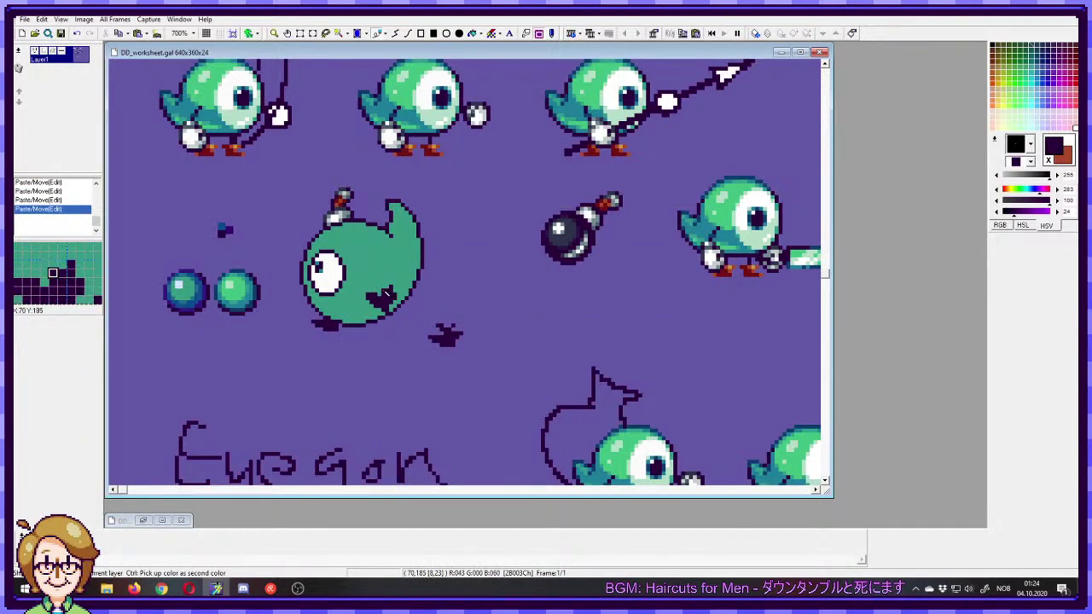
pyautogui.click(385, 292)
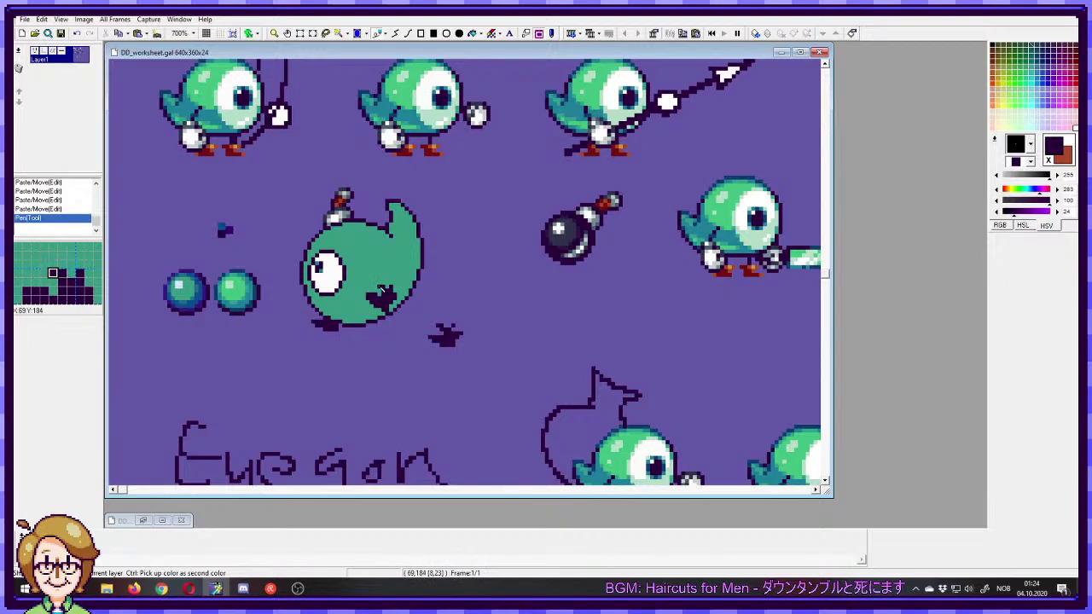
pyautogui.click(398, 294)
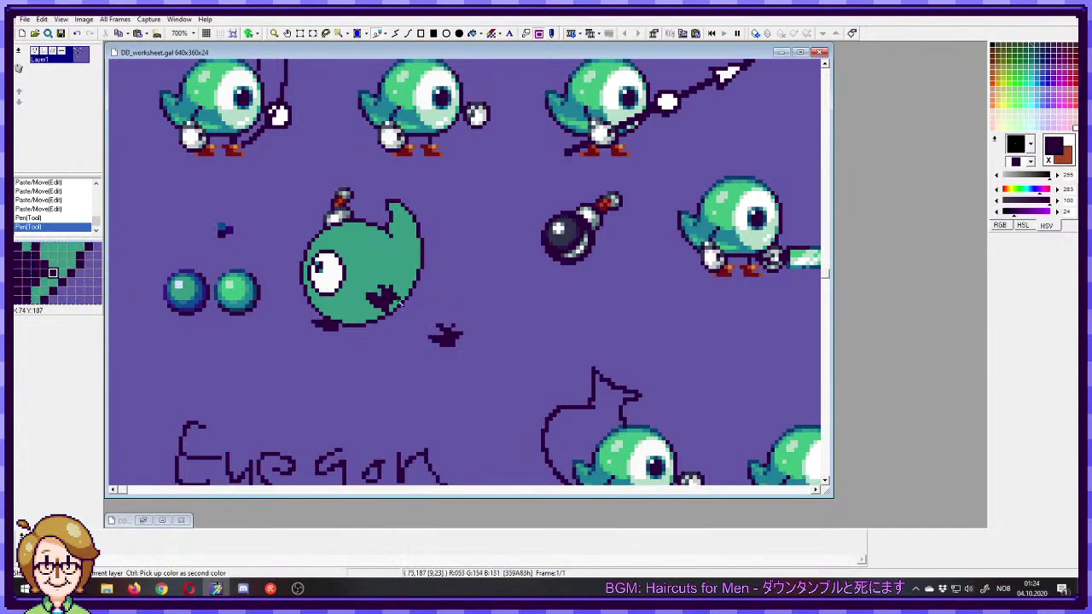
pyautogui.rightClick(375, 292)
pyautogui.click(388, 302)
pyautogui.click(370, 293)
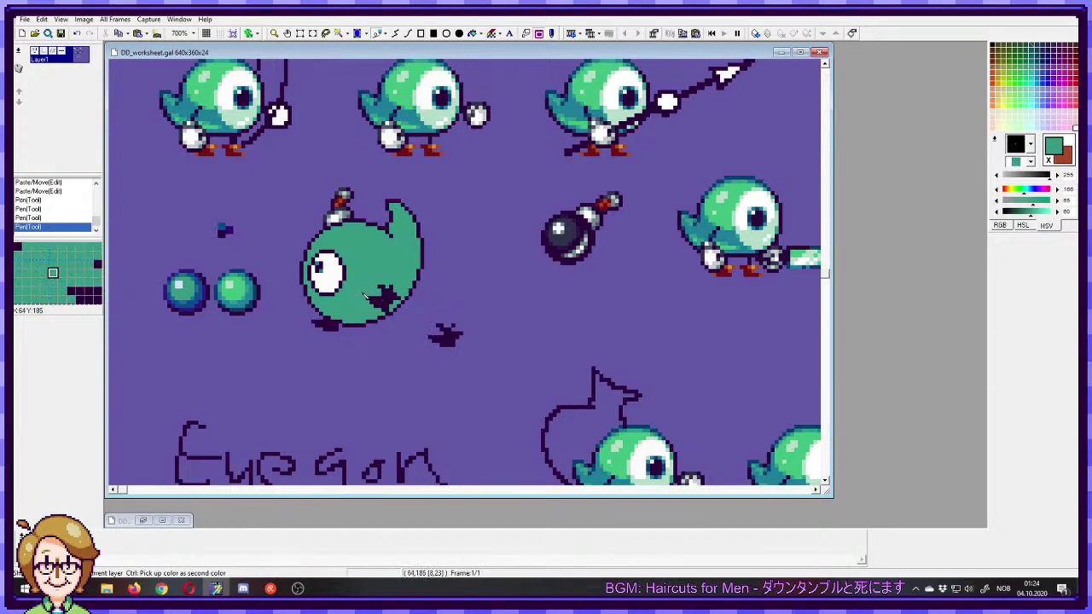
pyautogui.rightClick(375, 299)
pyautogui.click(369, 302)
pyautogui.hotkey('ctrl', 'z')
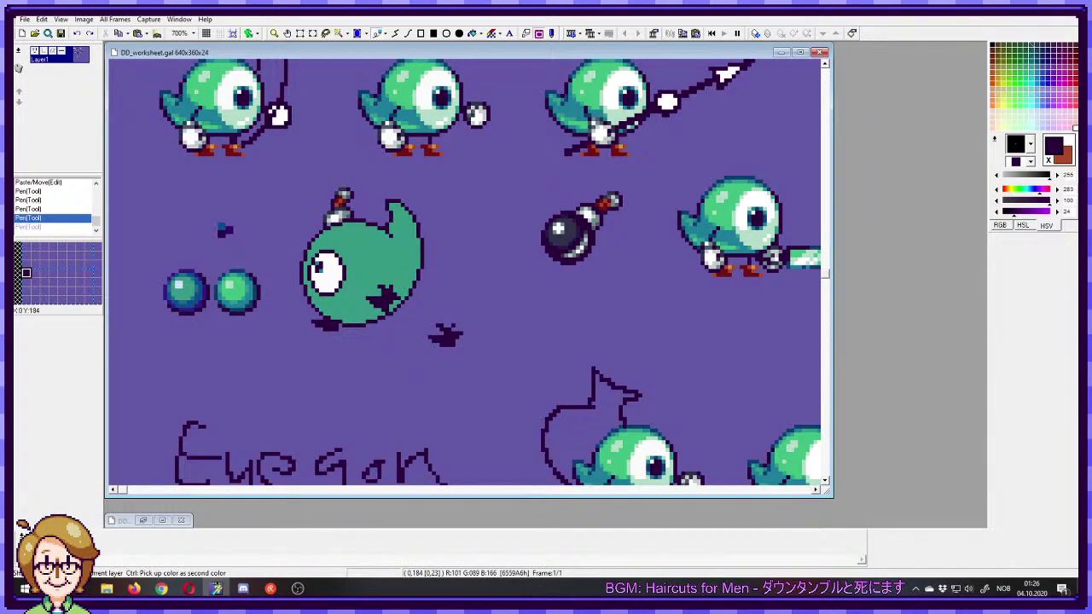
pyautogui.hotkey('alt', 'Tab')
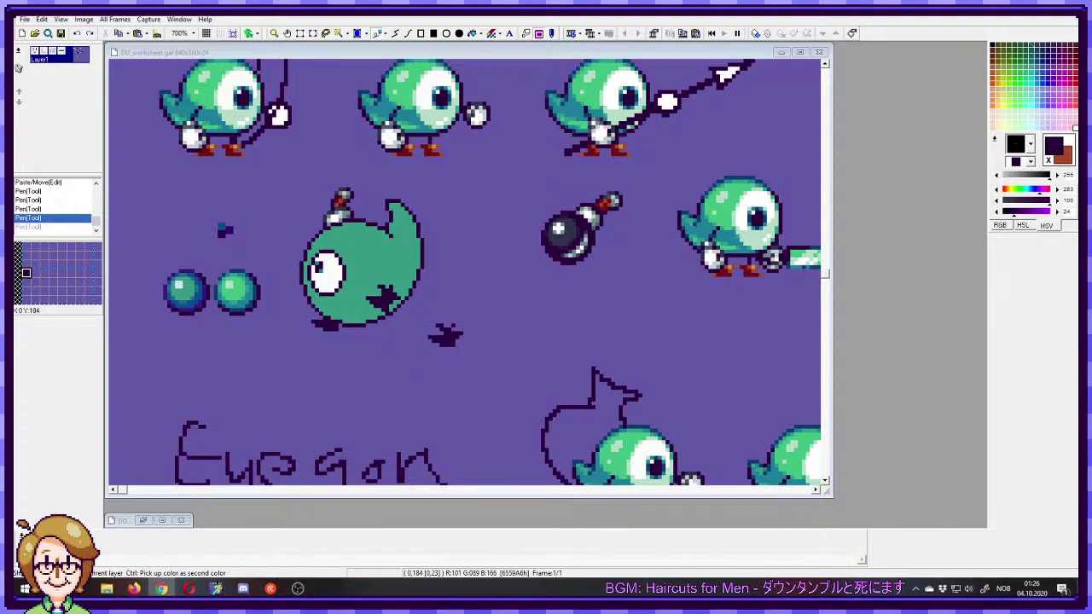
pyautogui.click(348, 51)
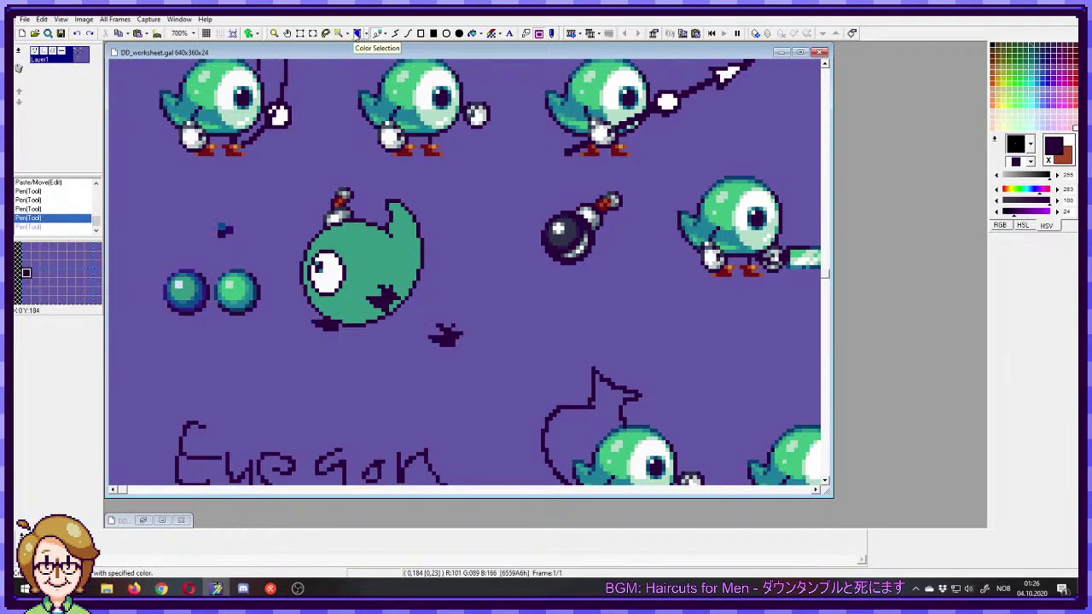
pyautogui.click(357, 34)
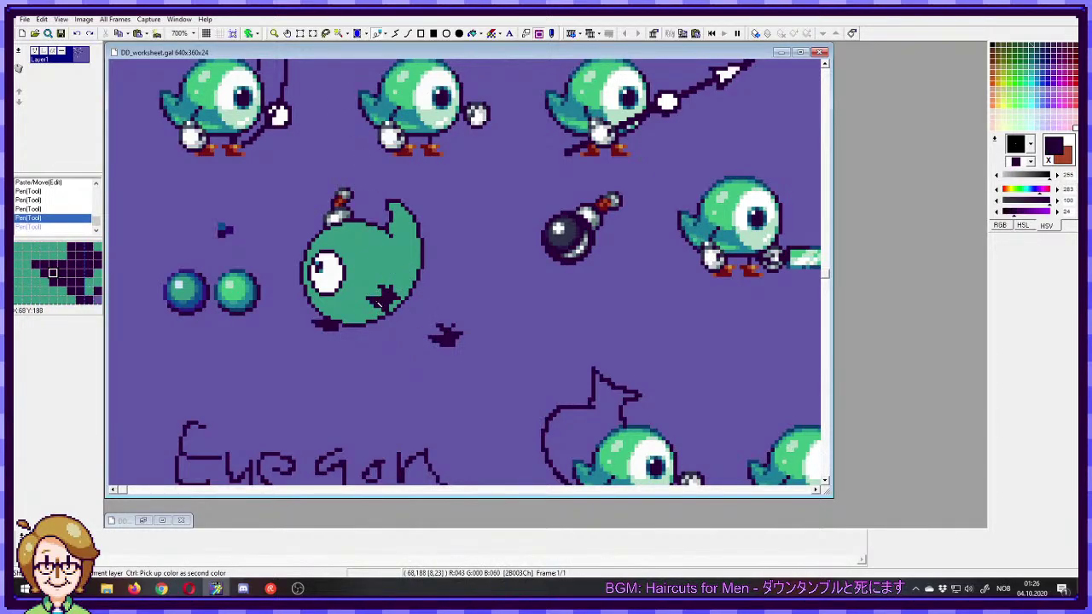
# - Touch up the front foot under the body with dark purple pixels, undoing the first attempt on the feet
pyautogui.click(376, 297)
pyautogui.click(319, 325)
pyautogui.hotkey('ctrl', 'z')
pyautogui.hotkey('ctrl', 'z')
pyautogui.click(319, 323)
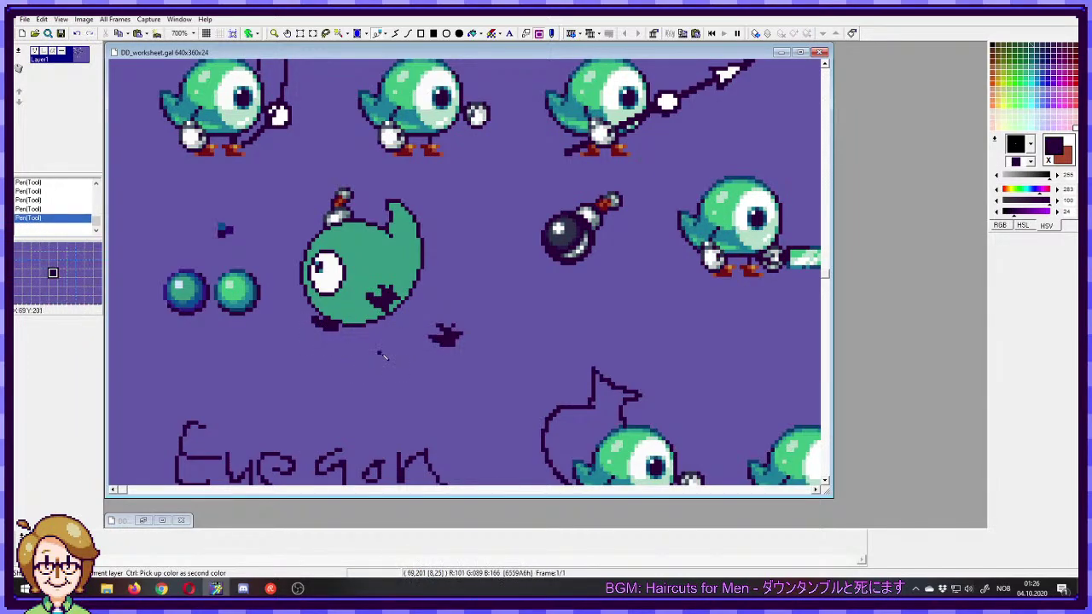
# - Flood-fill the creature's body with the mid green sampled from the left shaded sphere
pyautogui.rightClick(187, 290)
pyautogui.click(472, 33)
pyautogui.click(372, 228)
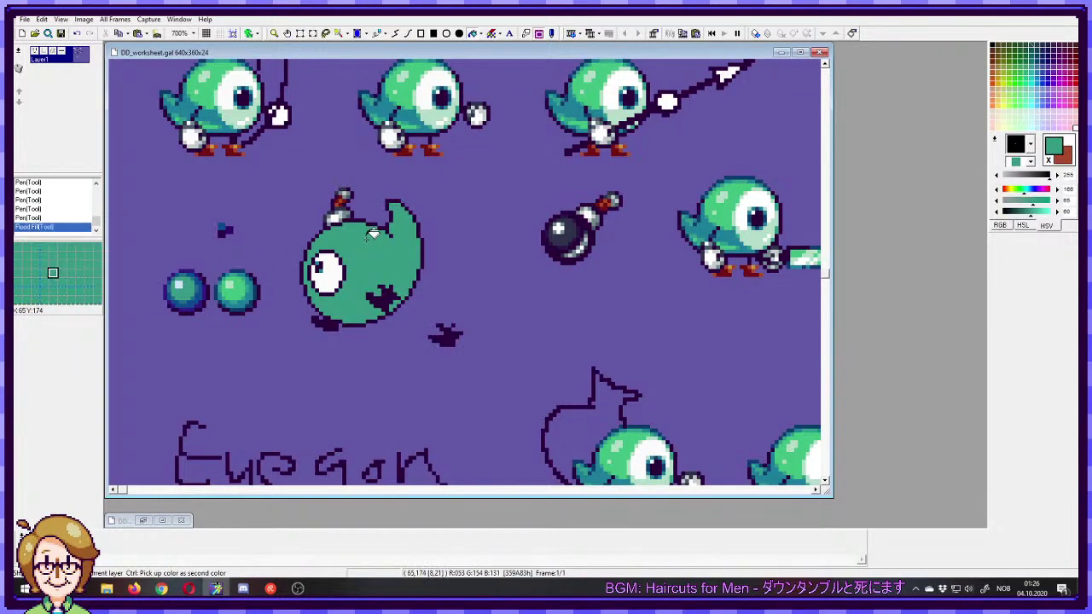
# - Sample the dark blue from the left sphere and start a shadow under the body's top outline near the tail
pyautogui.click(379, 33)
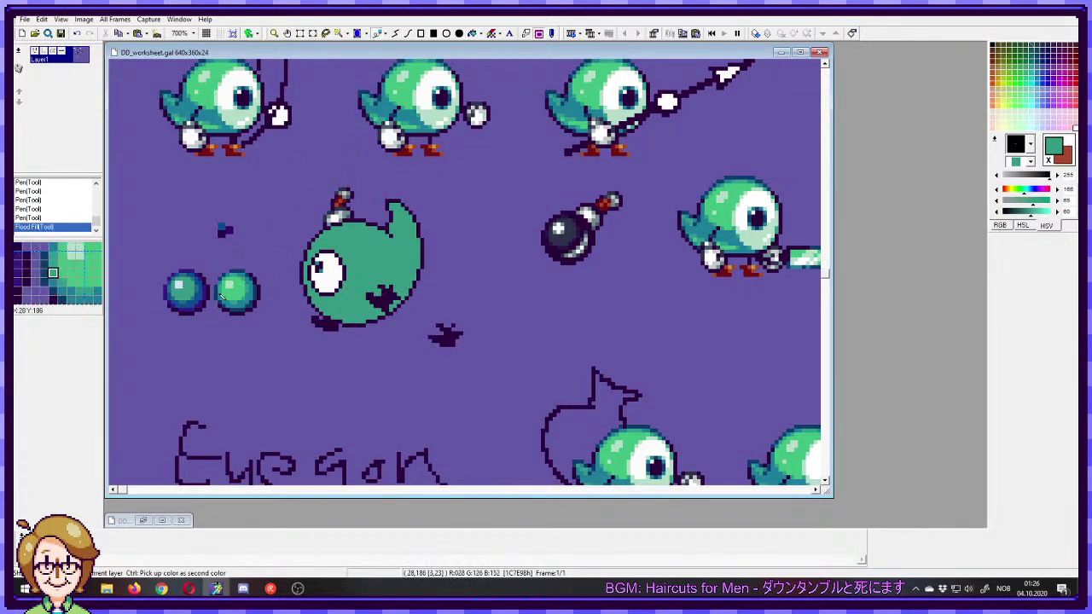
pyautogui.keyDown('ctrl'); pyautogui.click(253, 299); pyautogui.keyUp('ctrl')
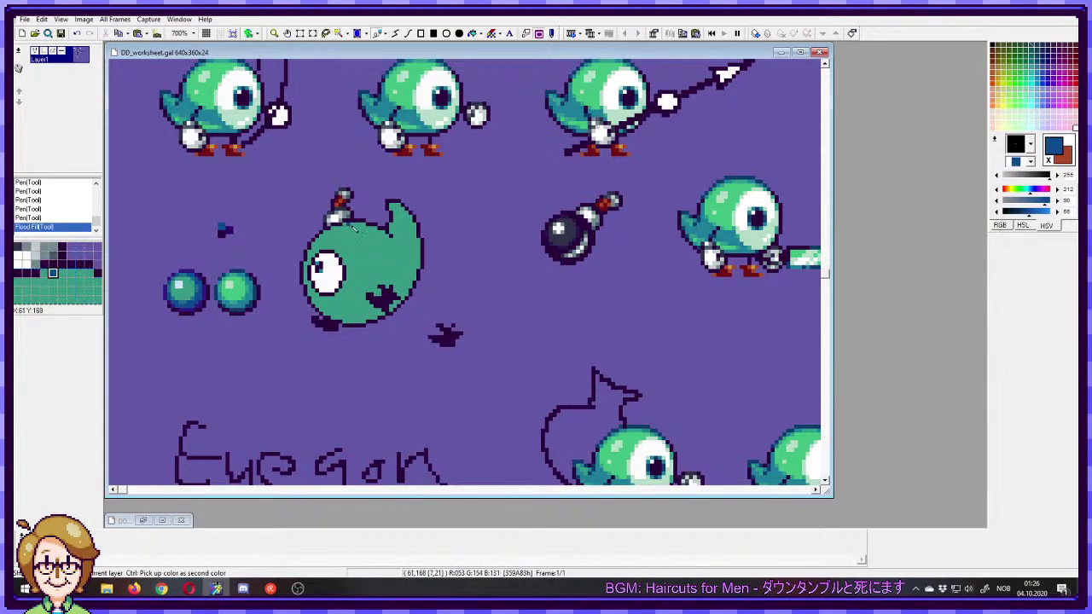
pyautogui.rightClick(409, 119)
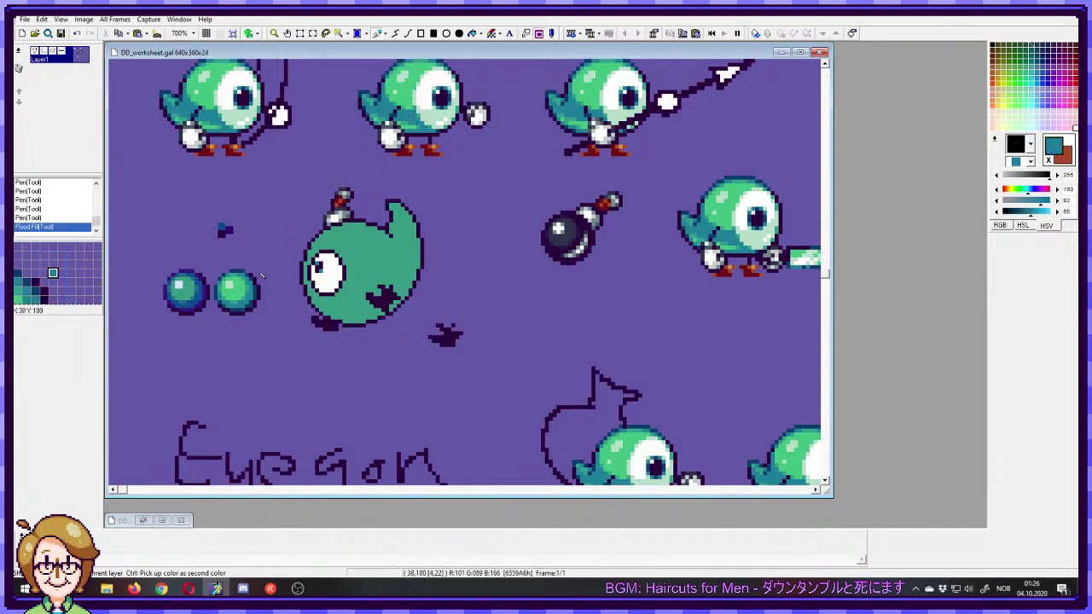
pyautogui.keyDown('ctrl'); pyautogui.click(200, 298); pyautogui.keyUp('ctrl')
pyautogui.click(372, 229)
pyautogui.click(375, 231)
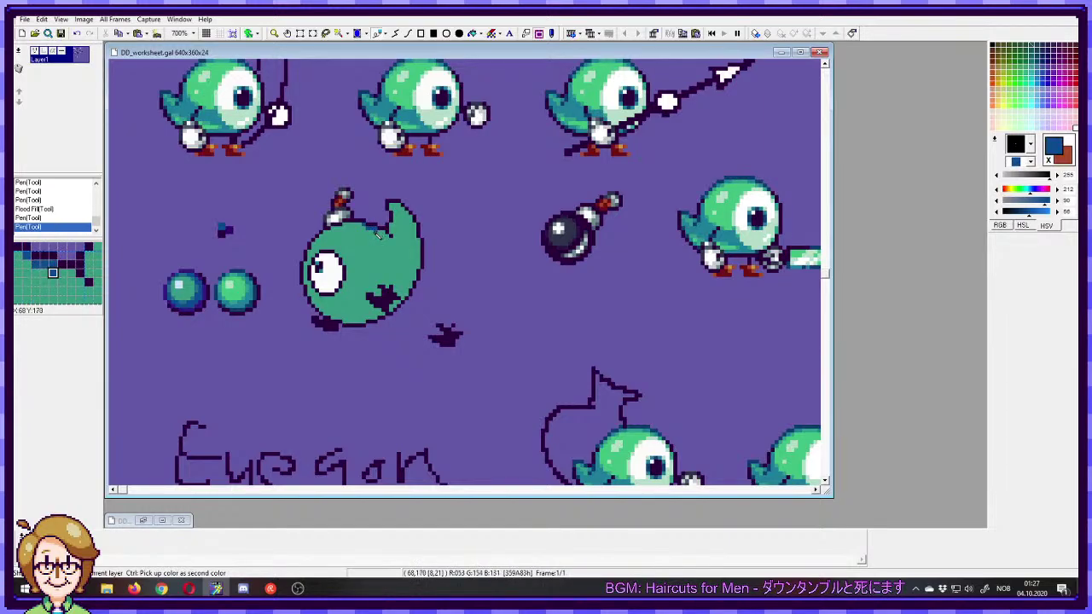
# - Refine the dark blue shadow's edge with body green and extend the shading beside the tail and along the top outline
pyautogui.rightClick(376, 236)
pyautogui.click(375, 231)
pyautogui.rightClick(370, 229)
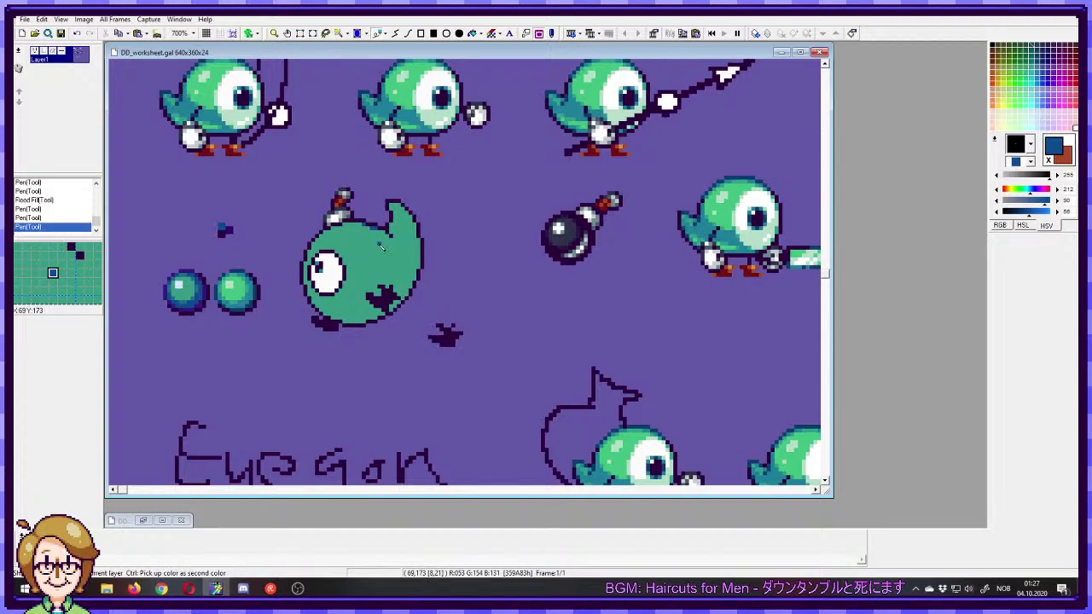
pyautogui.click(381, 236)
pyautogui.click(383, 237)
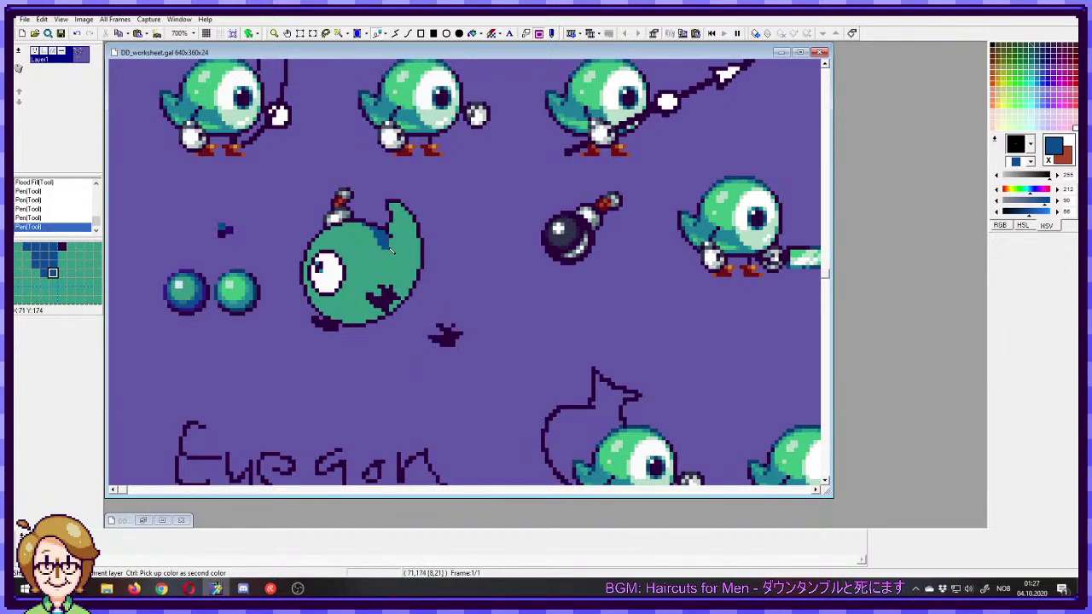
pyautogui.moveTo(345, 224); pyautogui.dragTo(368, 228)
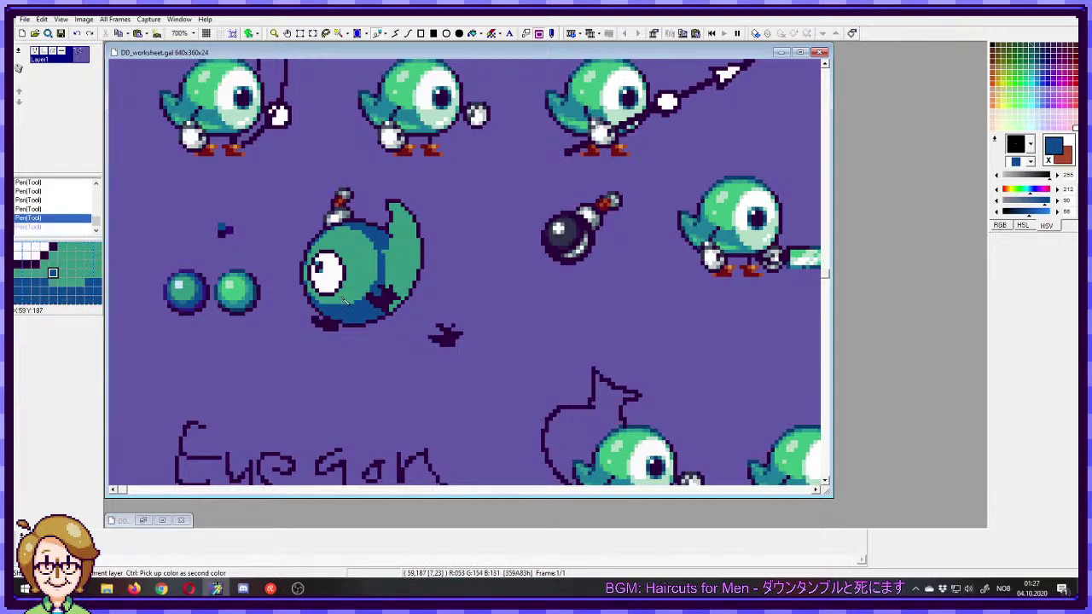
# - Undo the last shadow stroke and clean the underside shadow's upper edge with body green
pyautogui.hotkey('ctrl', 'z')
pyautogui.rightClick(334, 304)
pyautogui.click(333, 309)
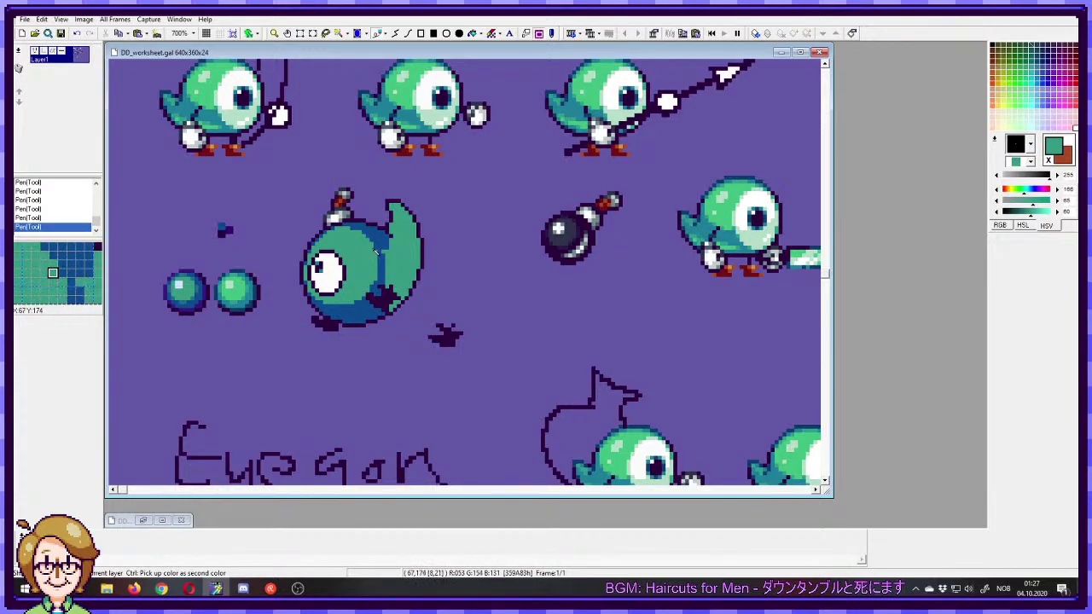
# - Flood-fill the tail and the leftover green patch beside the back foot with the shadow's dark blue
pyautogui.rightClick(380, 247)
pyautogui.click(472, 33)
pyautogui.click(418, 224)
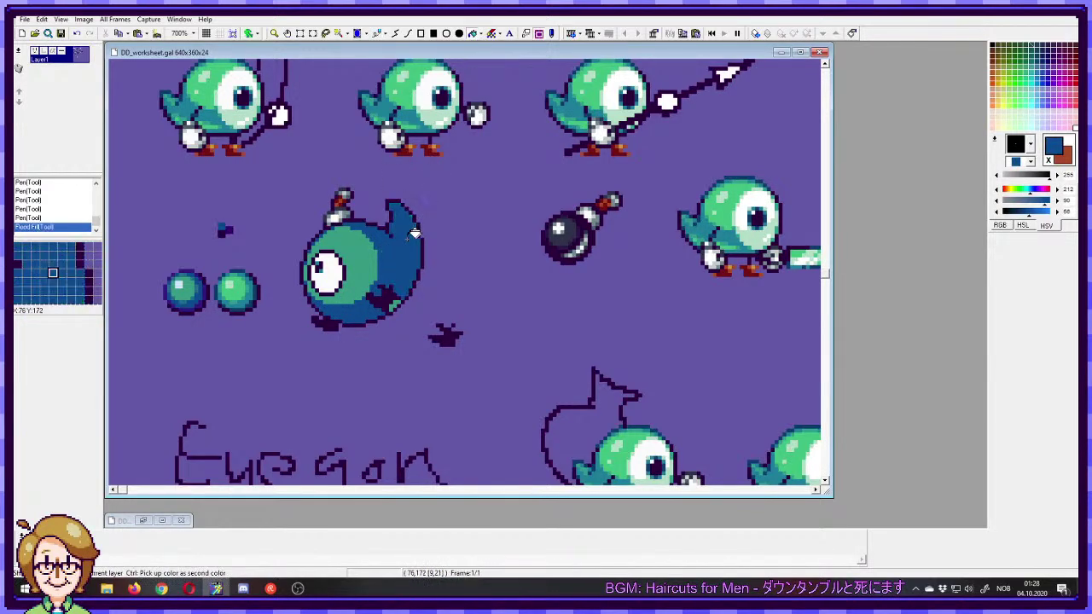
pyautogui.click(399, 297)
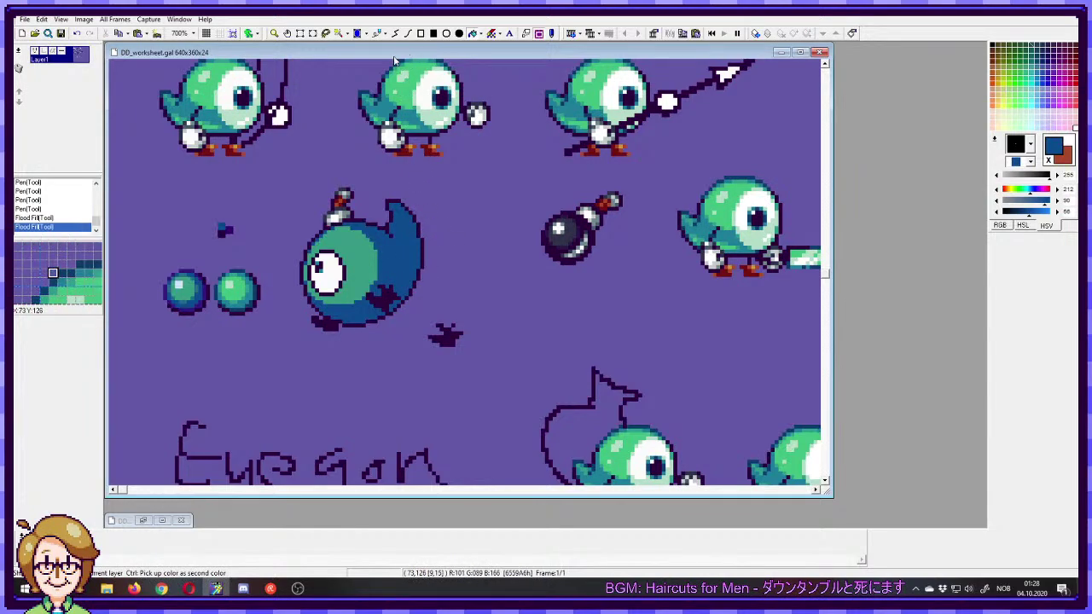
# - Smooth the boundary between green body and dark blue shadow above the back foot with single pixels
pyautogui.click(384, 282)
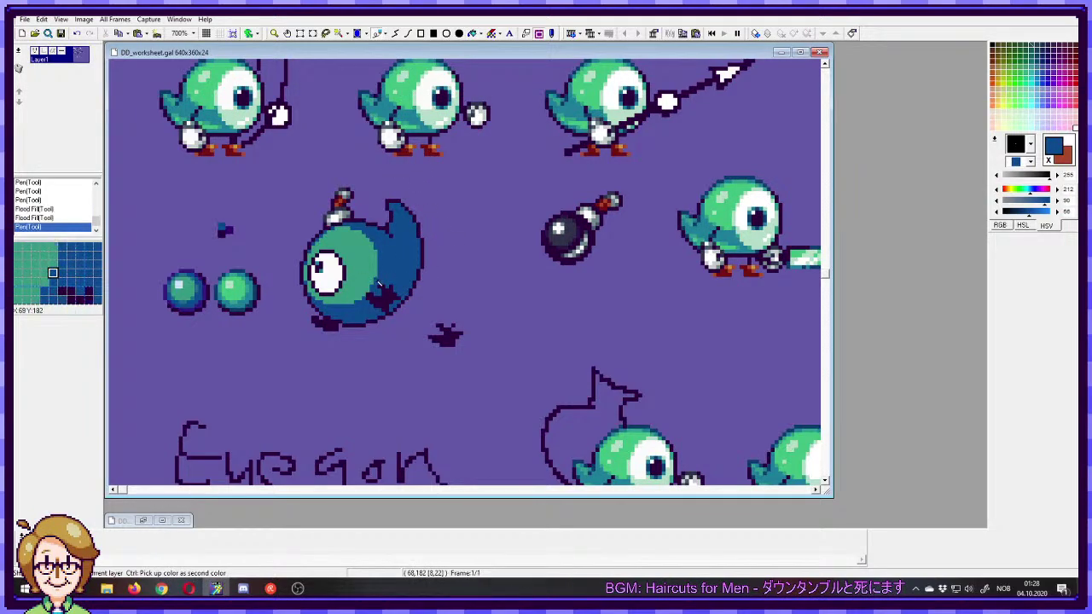
pyautogui.rightClick(370, 283)
pyautogui.click(373, 288)
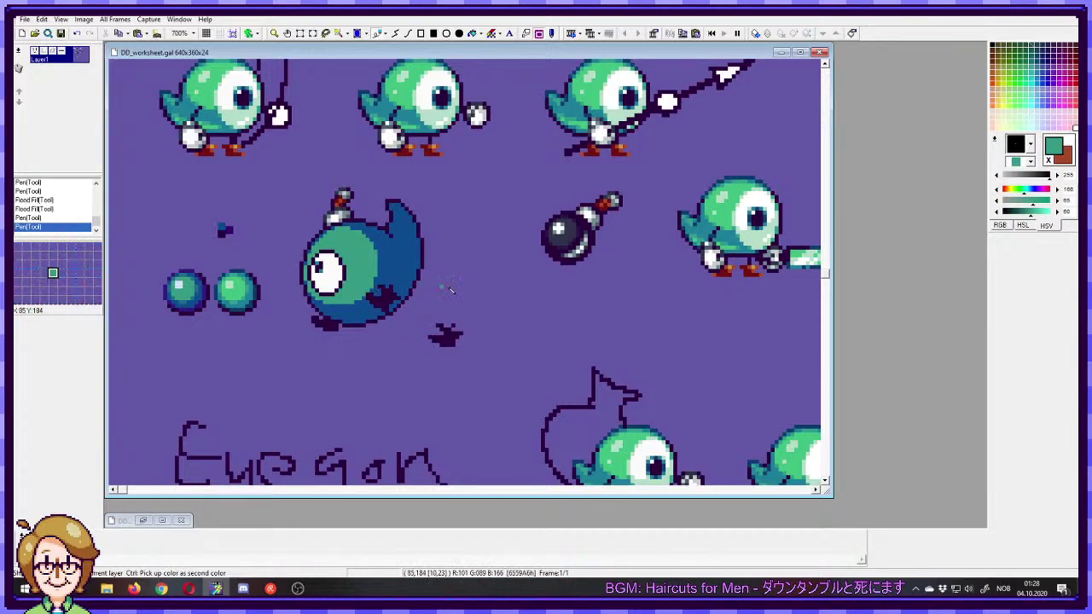
pyautogui.rightClick(383, 257)
pyautogui.click(382, 256)
pyautogui.hotkey('ctrl', 'z')
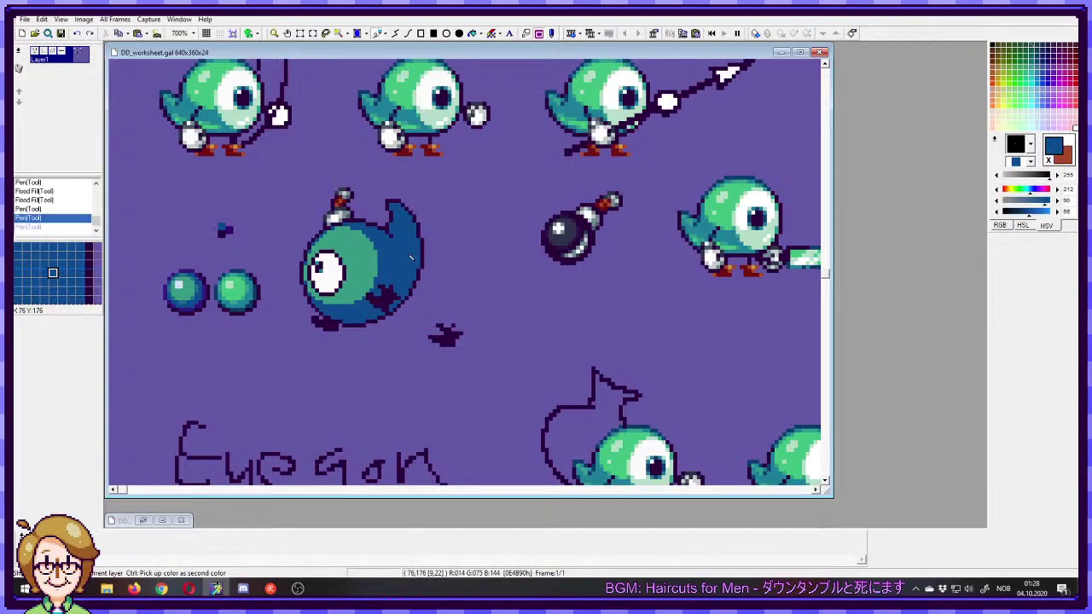
pyautogui.hotkey('ctrl', 'z')
pyautogui.rightClick(373, 278)
pyautogui.click(376, 283)
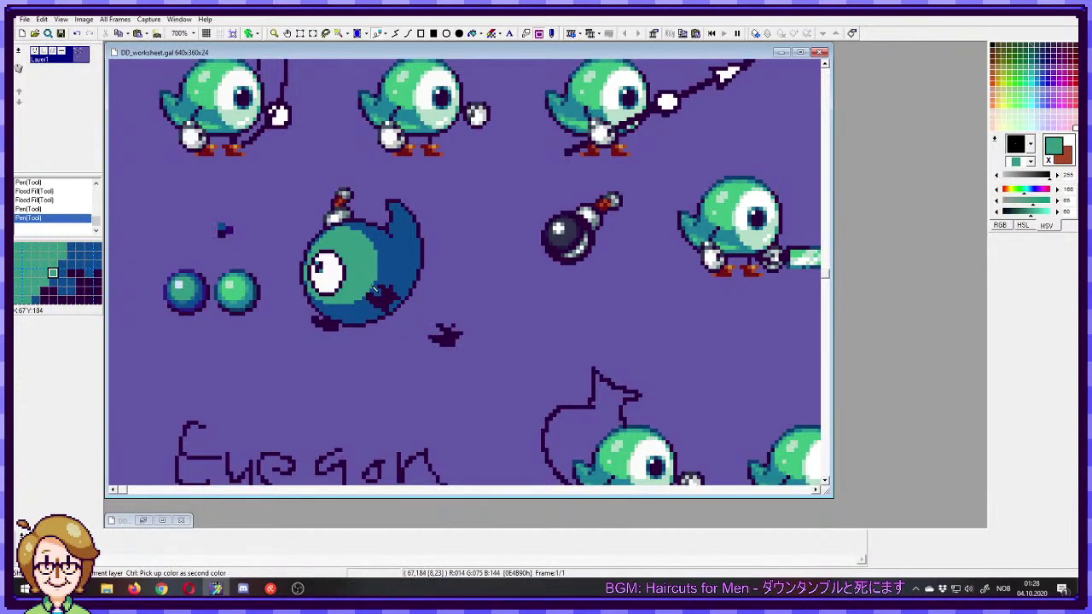
pyautogui.click(374, 288)
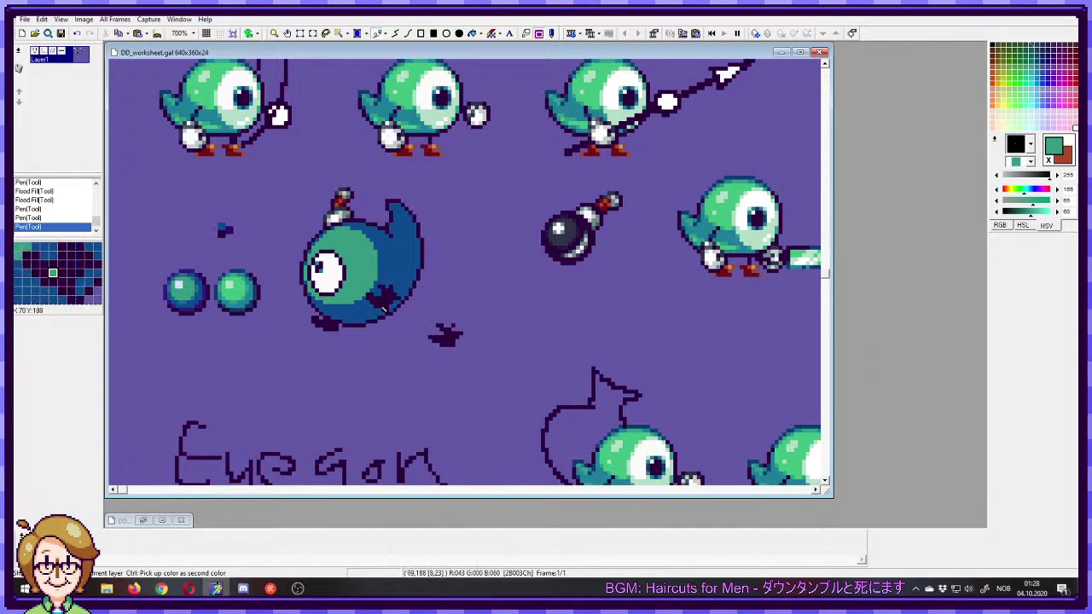
# - Sample teal from the left sphere and add transition pixels along the body's upper edge below the fuse
pyautogui.rightClick(399, 244)
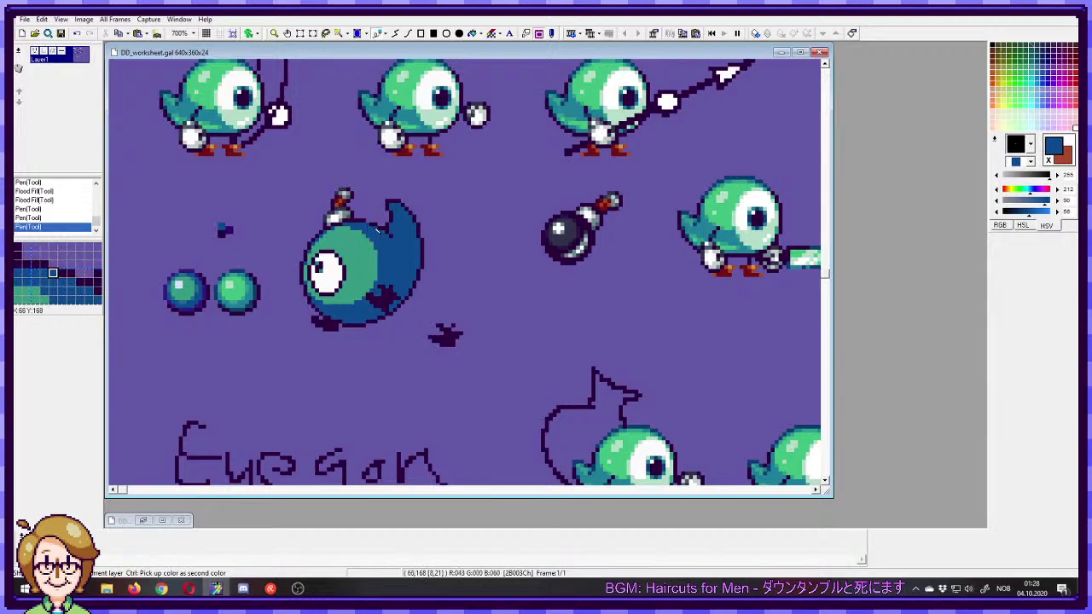
pyautogui.rightClick(197, 292)
pyautogui.click(338, 231)
pyautogui.moveTo(340, 231); pyautogui.dragTo(348, 231)
pyautogui.click(358, 236)
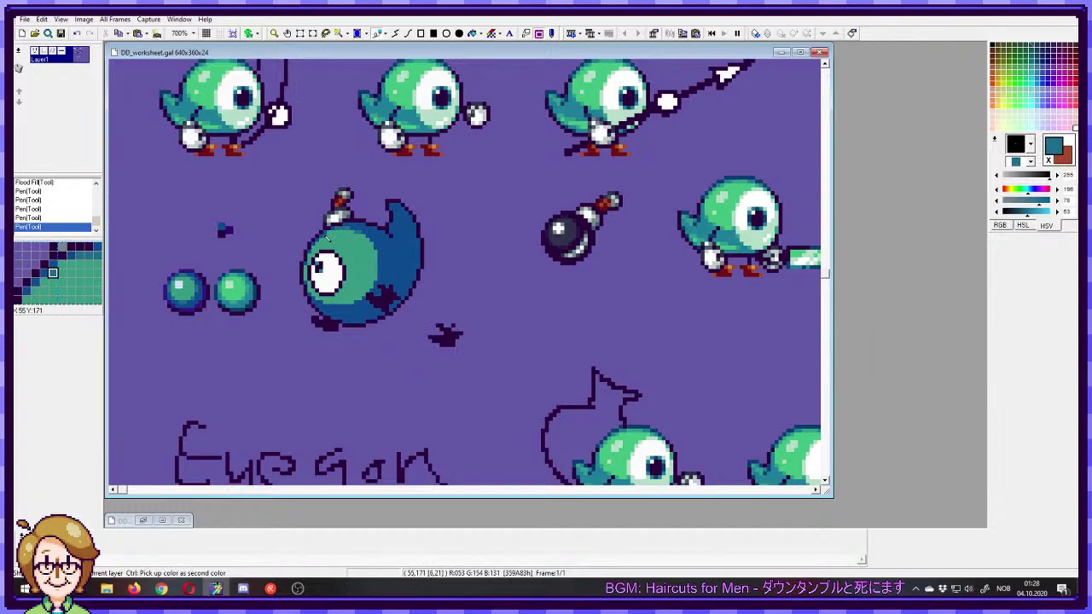
# - Shade the body's curved edge above the eye with teal and dark blue pixels, redoing the first attempt
pyautogui.click(324, 242)
pyautogui.hotkey('ctrl', 'z')
pyautogui.hotkey('ctrl', 'z')
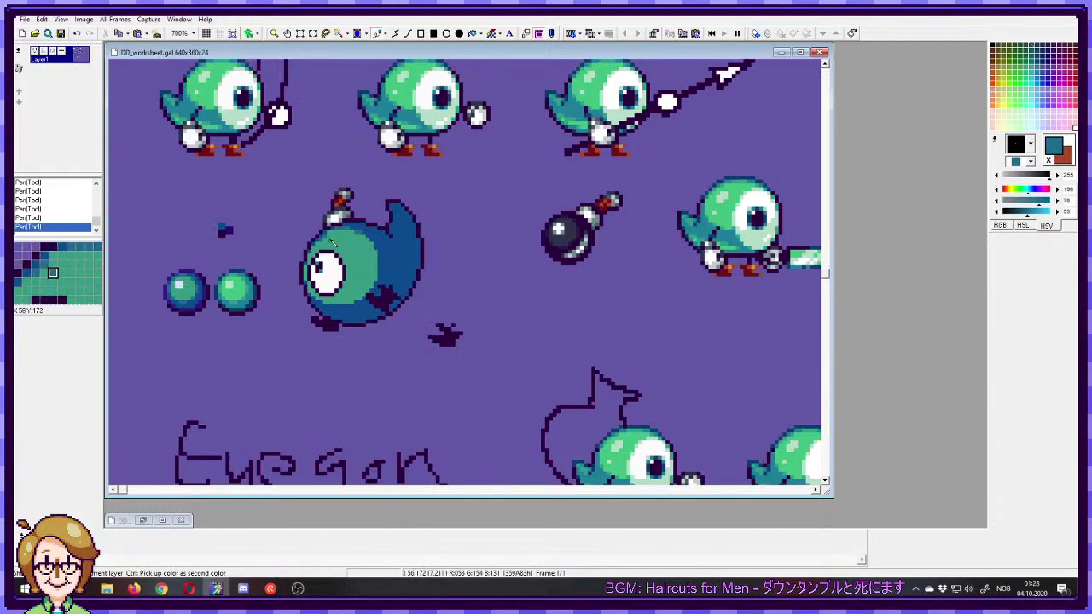
pyautogui.click(325, 239)
pyautogui.click(321, 242)
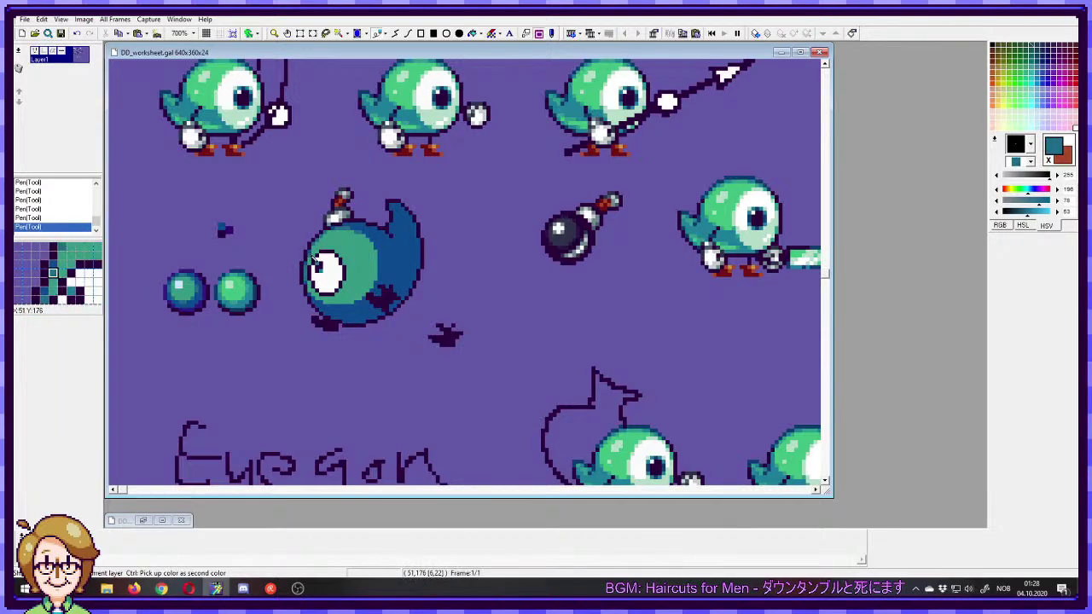
pyautogui.rightClick(324, 244)
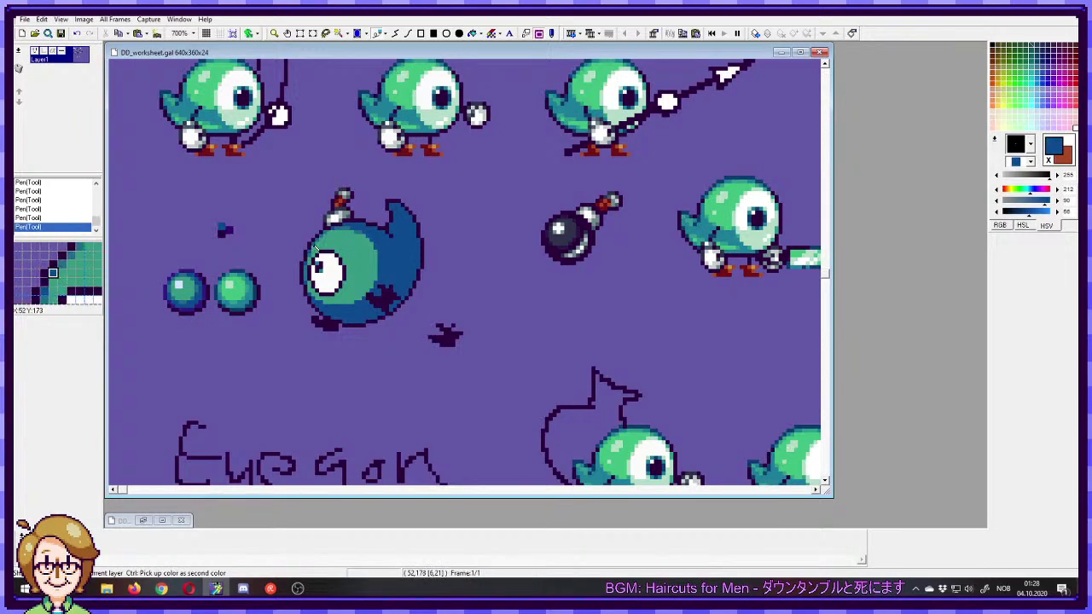
pyautogui.rightClick(339, 236)
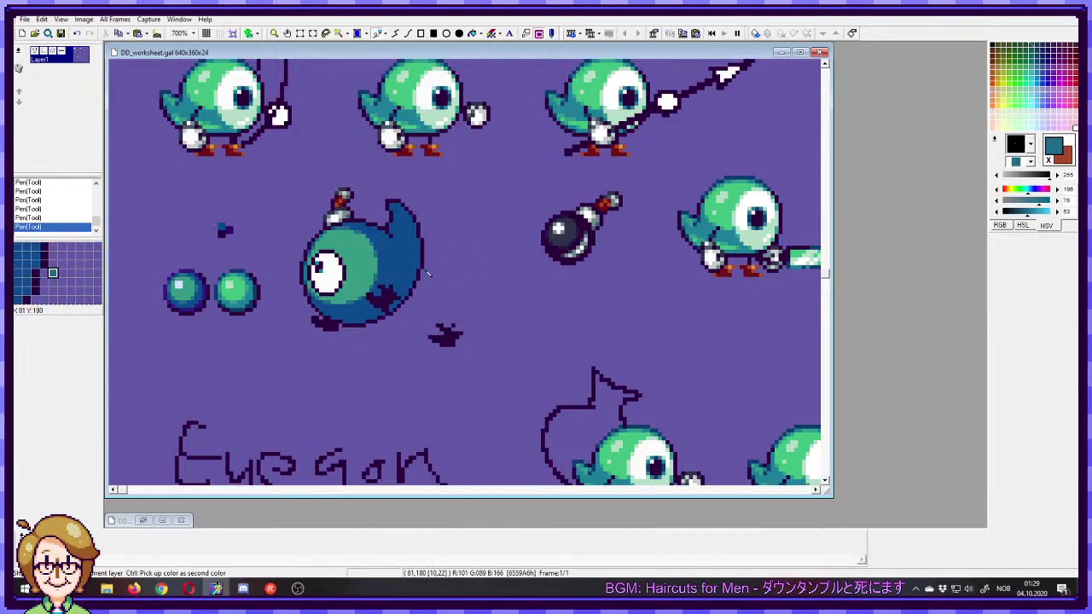
# - Paint body green over the dark outline along the eye's left side and lower-left curve
pyautogui.rightClick(362, 255)
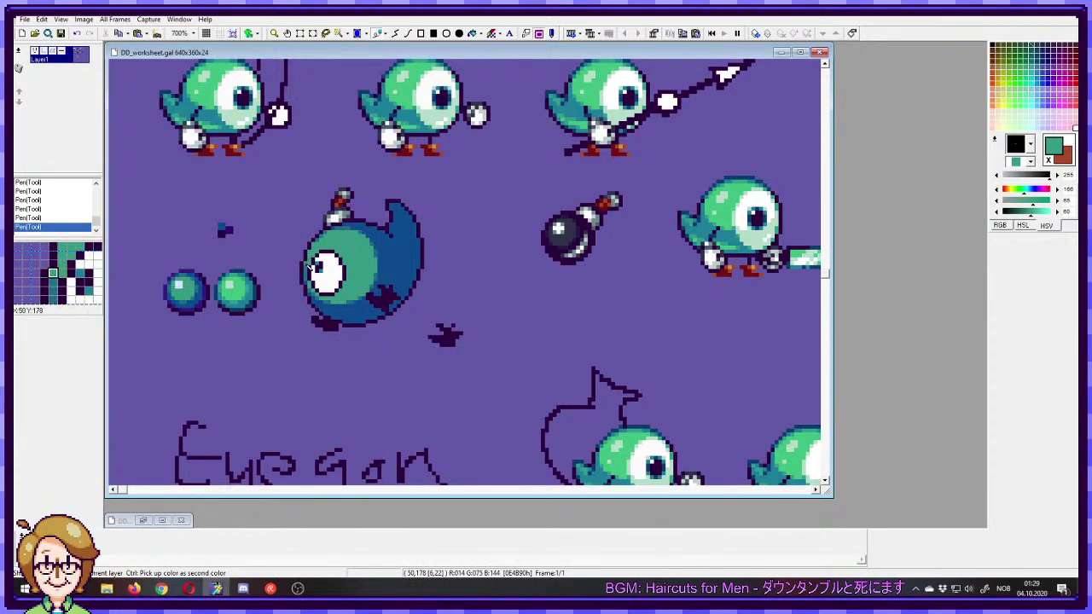
pyautogui.keyDown('shift'); pyautogui.click(309, 283); pyautogui.keyUp('shift')
pyautogui.click(309, 289)
pyautogui.click(313, 295)
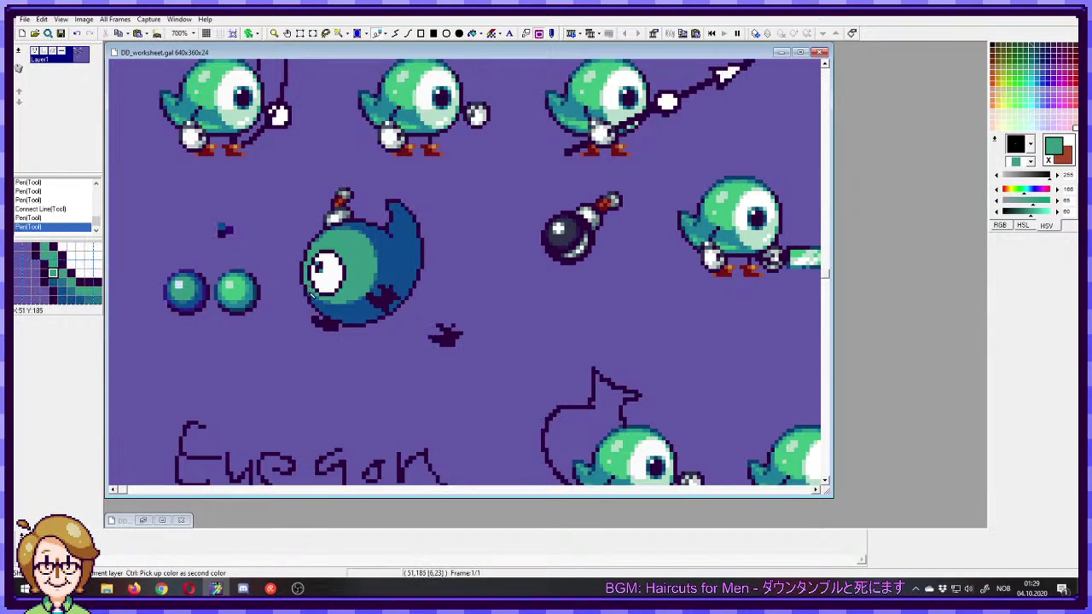
pyautogui.rightClick(316, 281)
pyautogui.click(311, 270)
pyautogui.hotkey('ctrl', 'z')
pyautogui.hotkey('ctrl', 'z')
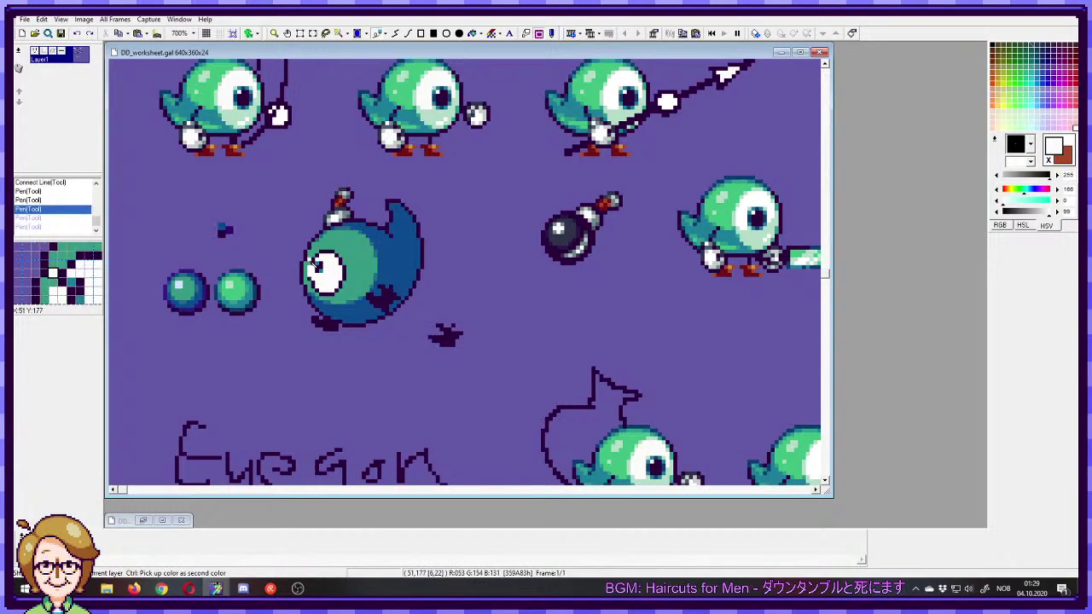
# - Replace the remaining dark outline around the white of the eye with body green
pyautogui.rightClick(310, 264)
pyautogui.click(312, 284)
pyautogui.click(316, 291)
pyautogui.moveTo(317, 291)
pyautogui.mouseDown()
pyautogui.moveTo(343, 296)
pyautogui.moveTo(350, 271)
pyautogui.moveTo(319, 254)
pyautogui.mouseUp()
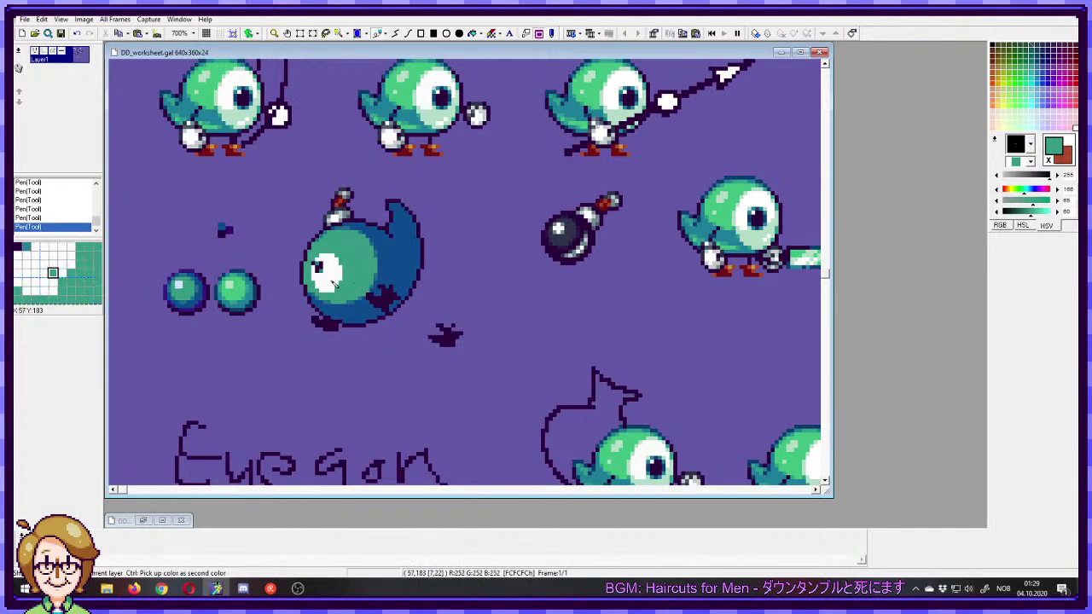
# - Paint over the creature's pupil in white and tidy the upper edge of the eye with sampled white and body green
pyautogui.rightClick(328, 262)
pyautogui.hotkey('ctrl', 'z')
pyautogui.rightClick(321, 252)
pyautogui.click(317, 255)
pyautogui.rightClick(324, 259)
pyautogui.moveTo(325, 261)
pyautogui.mouseDown()
pyautogui.moveTo(336, 285)
pyautogui.moveTo(325, 254)
pyautogui.moveTo(315, 259)
pyautogui.mouseUp()
pyautogui.rightClick(314, 255)
pyautogui.click(320, 254)
pyautogui.rightClick(332, 259)
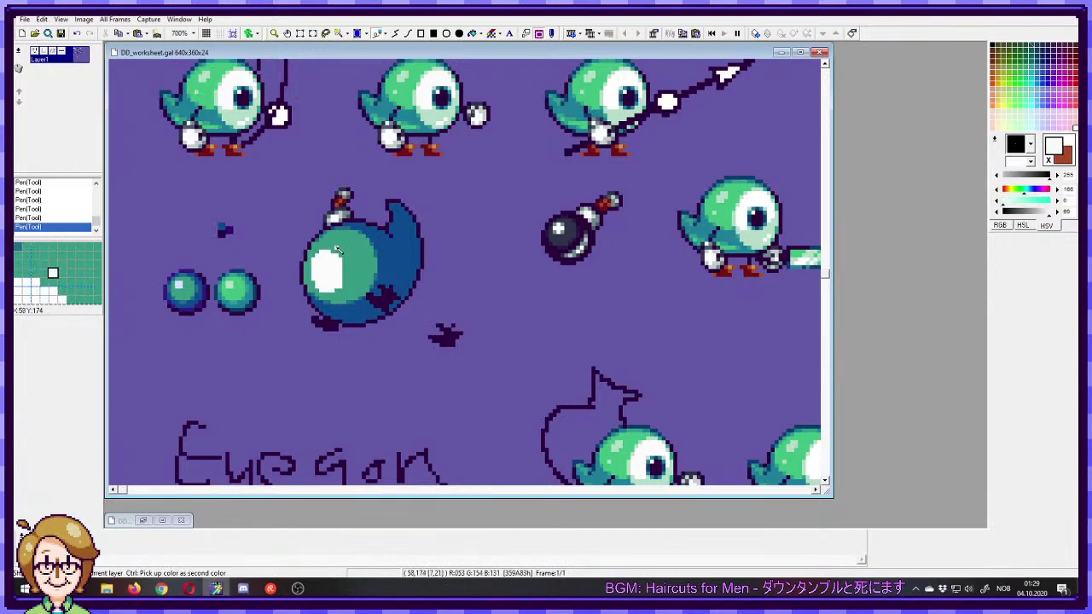
# - Round the right and lower edges of the creature's white eye with alternating body green and white pixels
pyautogui.keyDown('ctrl'); pyautogui.rightClick(345, 256); pyautogui.keyUp('ctrl')
pyautogui.rightClick(343, 261)
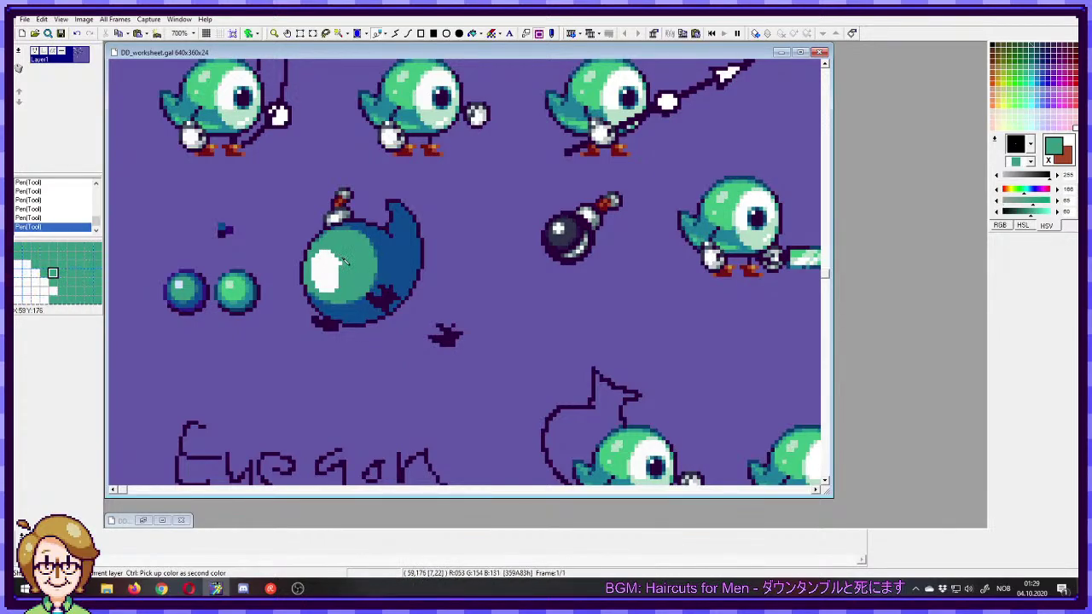
pyautogui.keyDown('ctrl'); pyautogui.rightClick(339, 268); pyautogui.keyUp('ctrl')
pyautogui.rightClick(343, 281)
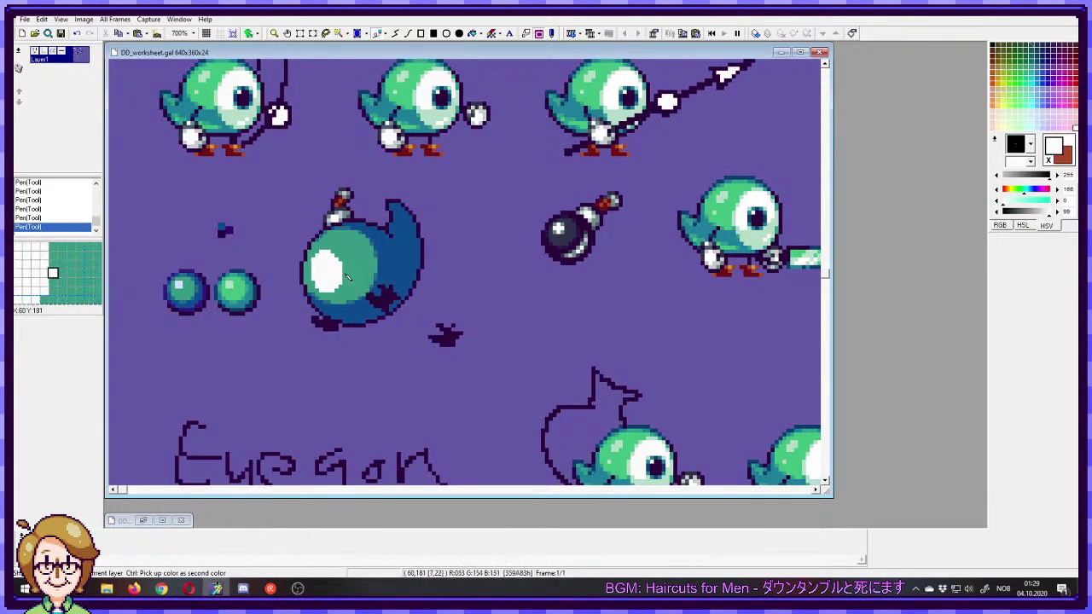
pyautogui.moveTo(338, 261); pyautogui.dragTo(334, 252)
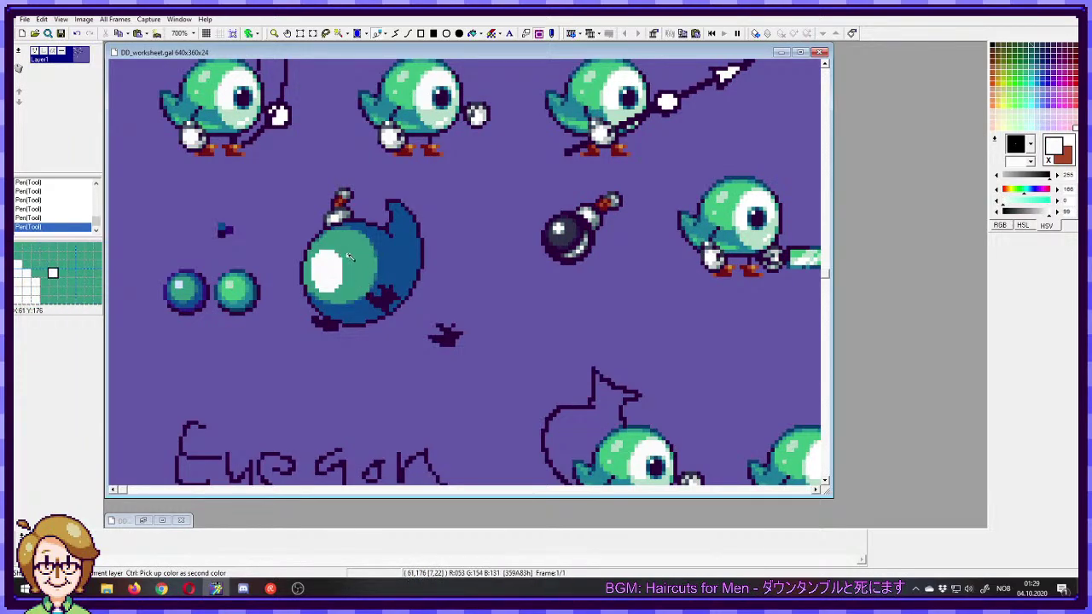
pyautogui.keyDown('ctrl'); pyautogui.rightClick(348, 256); pyautogui.keyUp('ctrl')
pyautogui.click(320, 290)
pyautogui.moveTo(327, 292); pyautogui.dragTo(332, 290)
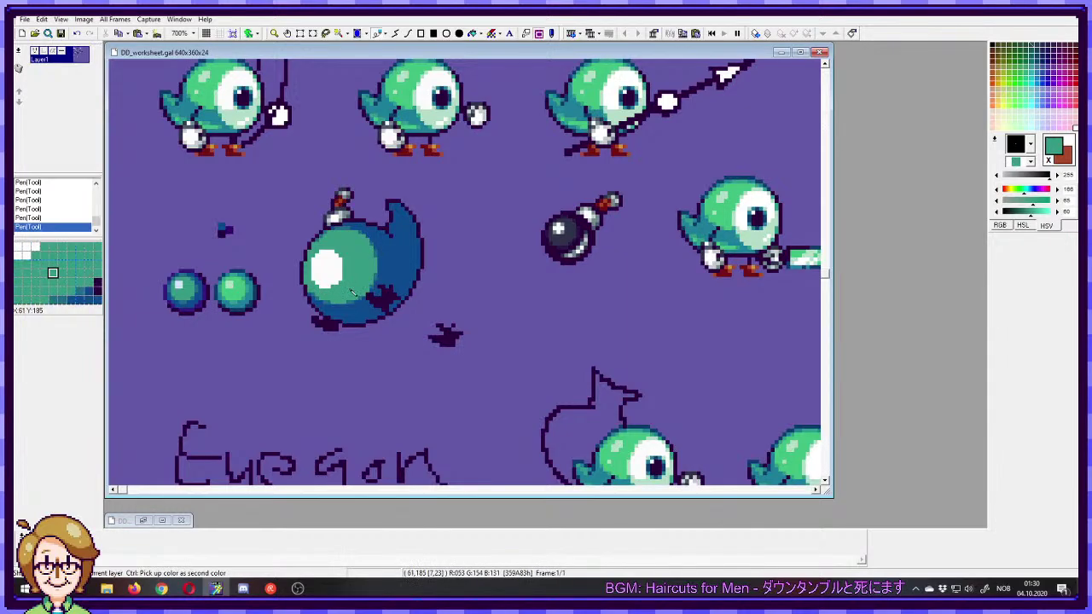
pyautogui.keyDown('ctrl'); pyautogui.rightClick(333, 277); pyautogui.keyUp('ctrl')
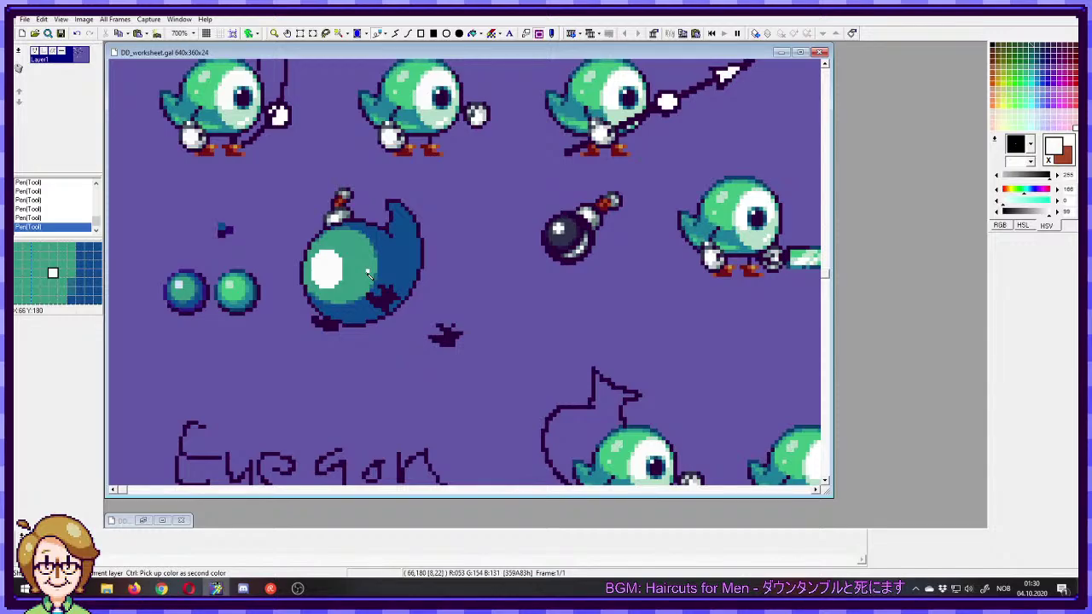
# - Sample pale green from the upper middle character's eye for the creature's eye edge, and shift the eye up by one pixel
pyautogui.keyDown('ctrl'); pyautogui.click(368, 267); pyautogui.keyUp('ctrl')
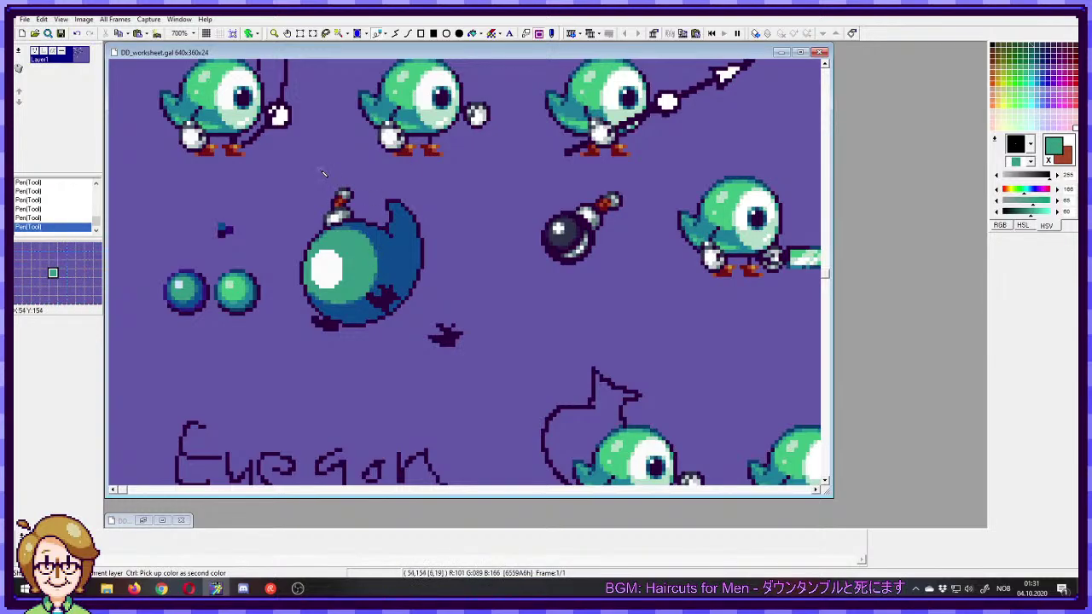
pyautogui.rightClick(330, 259)
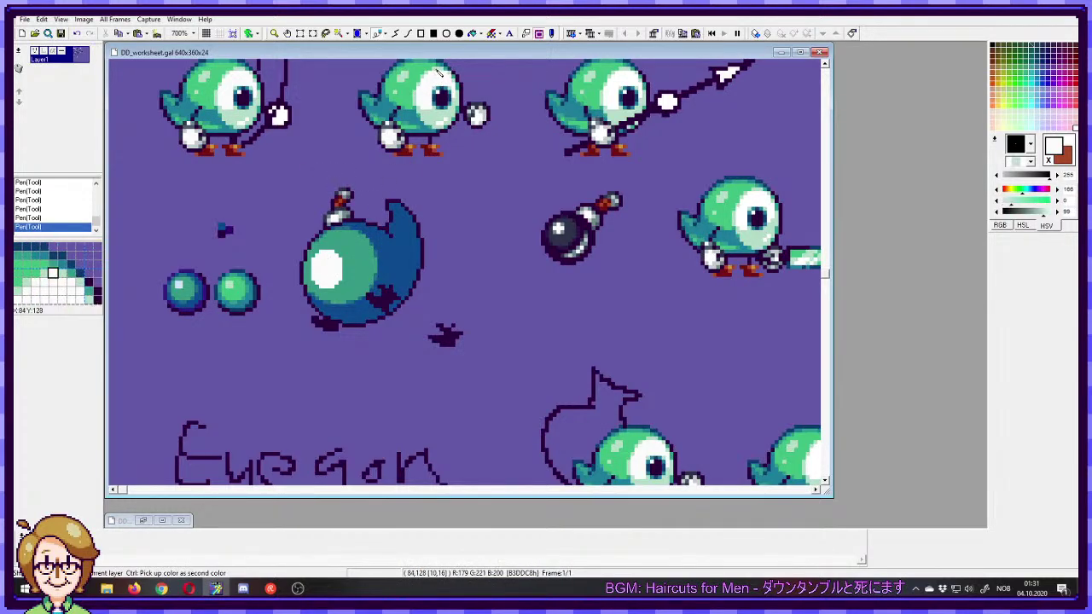
pyautogui.rightClick(336, 256)
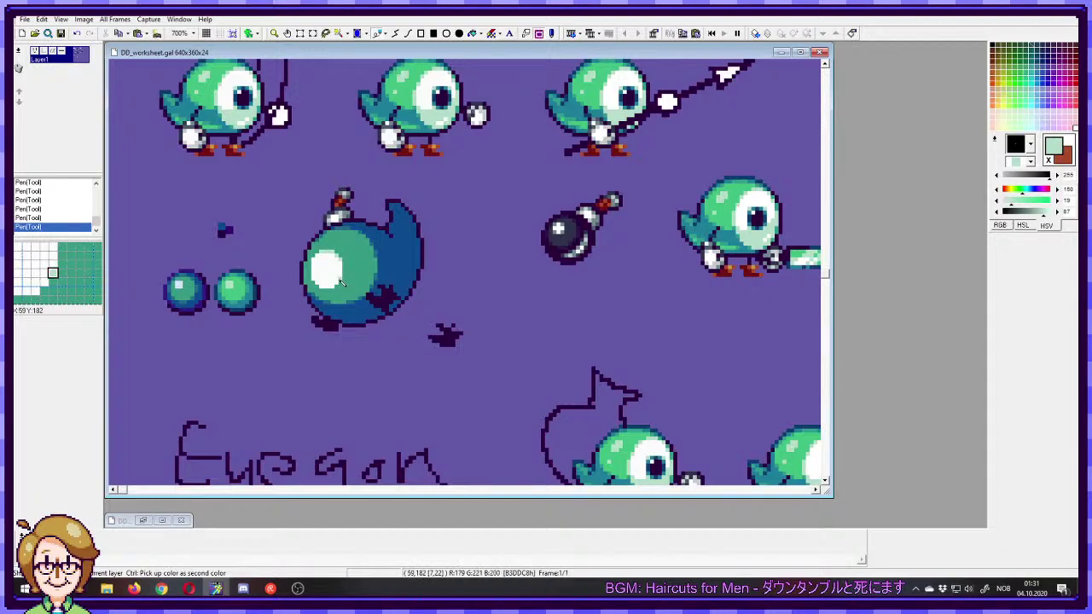
pyautogui.moveTo(350, 243); pyautogui.dragTo(328, 292)
pyautogui.moveTo(332, 278); pyautogui.dragTo(332, 273)
pyautogui.keyDown('ctrl'); pyautogui.click(331, 256); pyautogui.keyUp('ctrl')
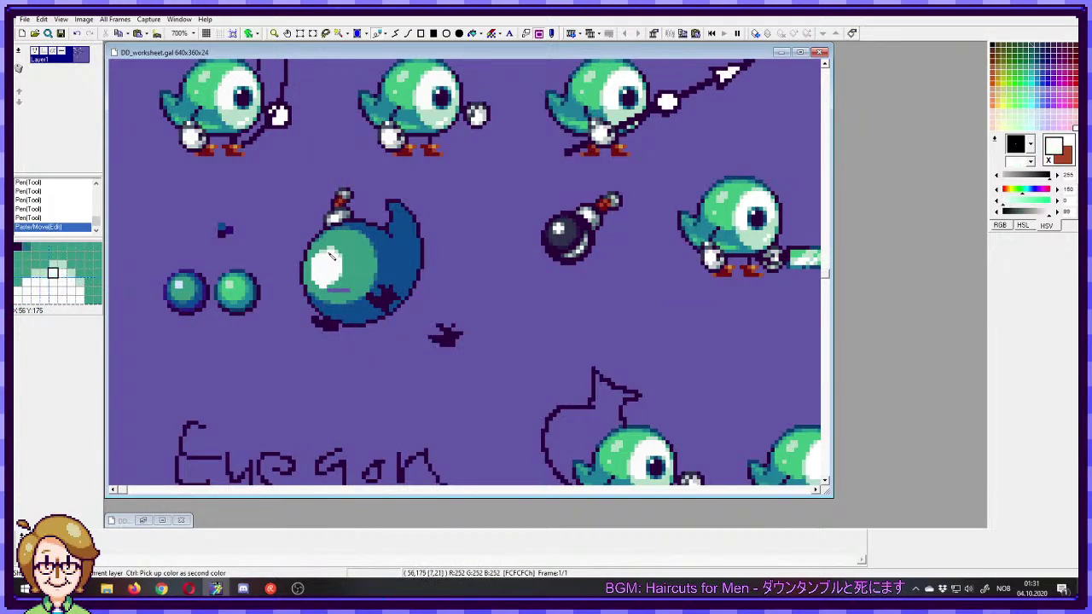
# - Fill the purple gap beneath the moved eye with body green and clean up the eye's lower edge
pyautogui.rightClick(331, 252)
pyautogui.rightClick(331, 285)
pyautogui.click(330, 289)
pyautogui.rightClick(346, 294)
pyautogui.moveTo(348, 291); pyautogui.dragTo(332, 291)
pyautogui.rightClick(334, 285)
pyautogui.click(332, 289)
pyautogui.rightClick(341, 291)
pyautogui.click(336, 290)
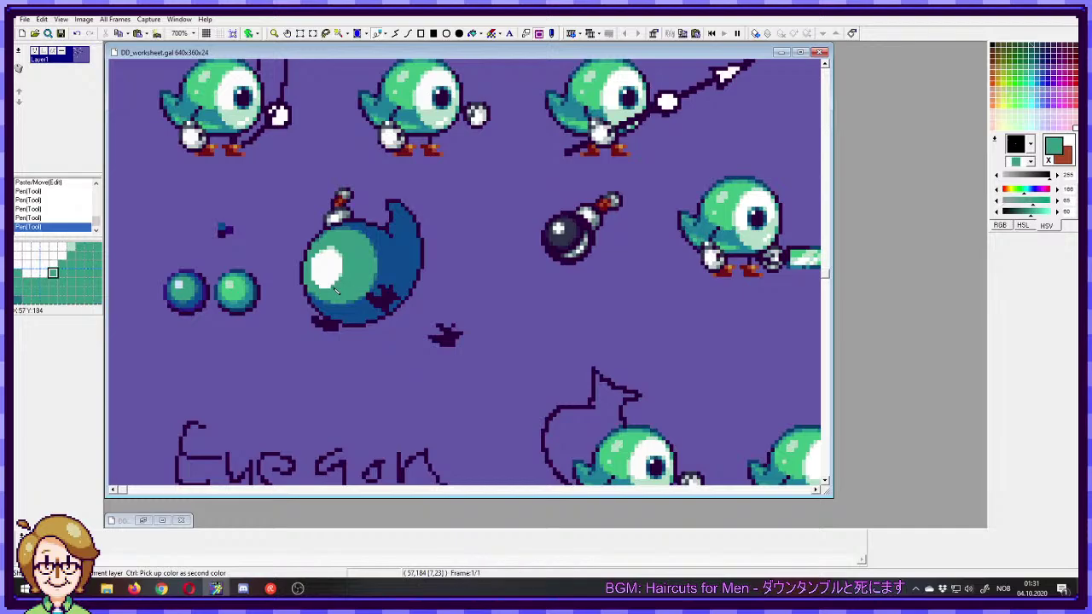
# - Smooth the eye into a clean oval by correcting its upper-right, lower and left edge pixels in white and body green
pyautogui.keyDown('ctrl'); pyautogui.click(333, 256); pyautogui.keyUp('ctrl')
pyautogui.rightClick(329, 253)
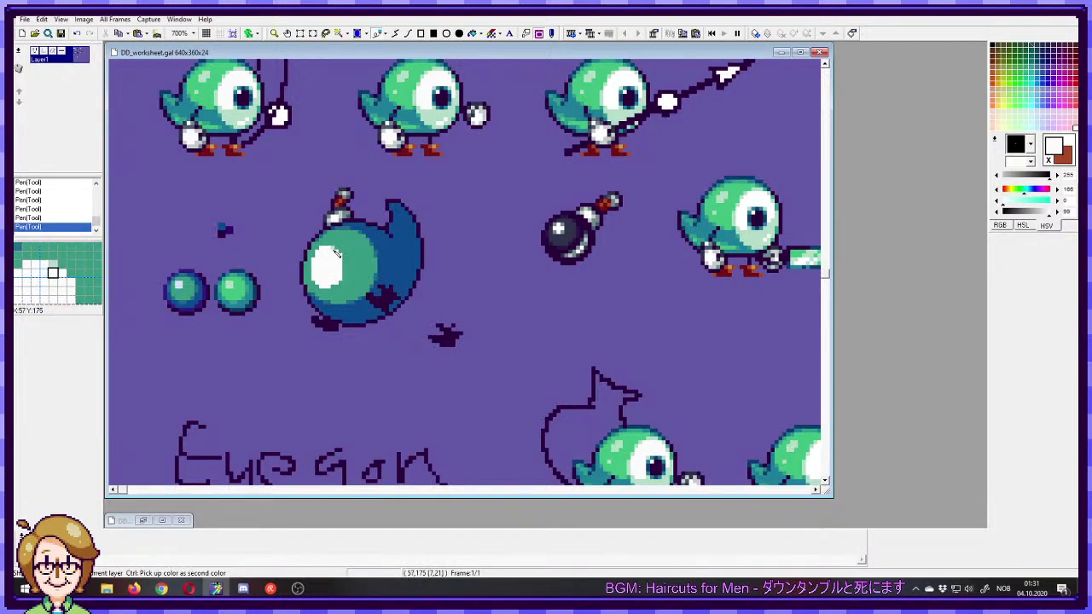
pyautogui.keyDown('ctrl'); pyautogui.click(343, 284); pyautogui.keyUp('ctrl')
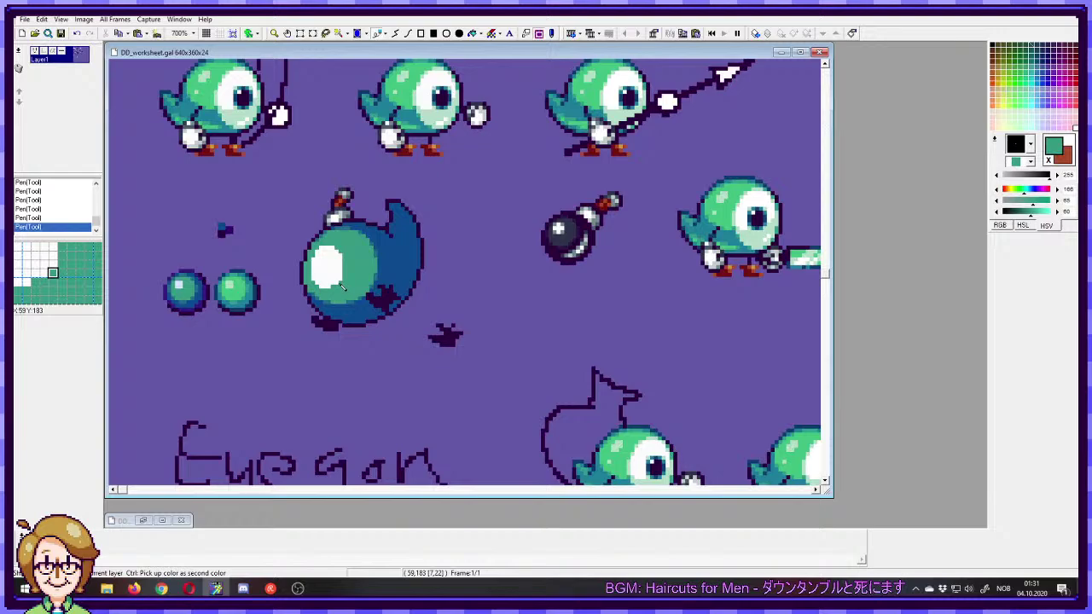
pyautogui.keyDown('ctrl'); pyautogui.click(335, 288); pyautogui.keyUp('ctrl')
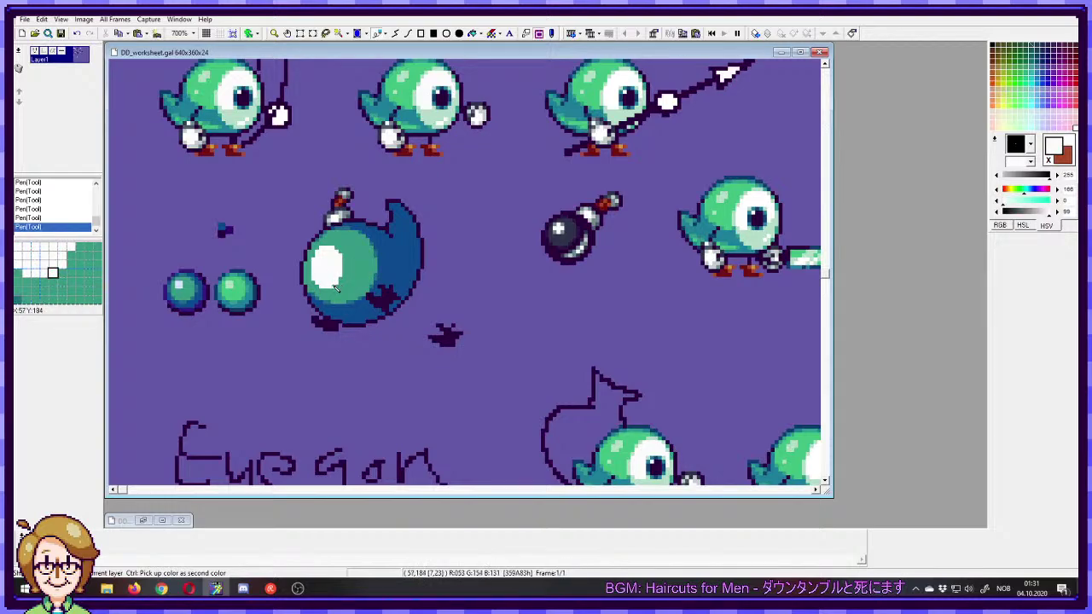
pyautogui.keyDown('ctrl'); pyautogui.click(315, 286); pyautogui.keyUp('ctrl')
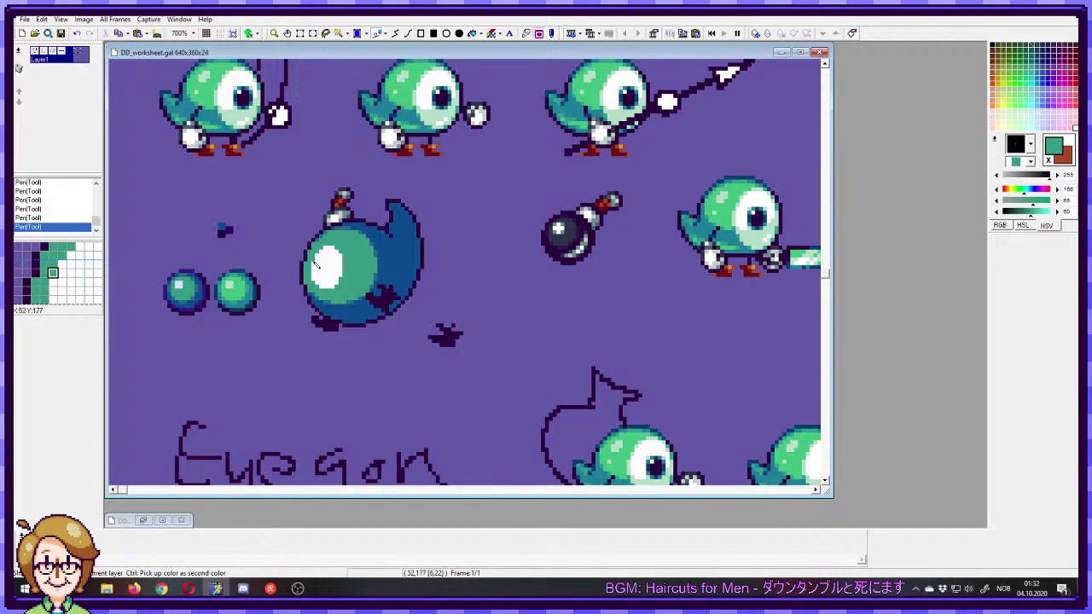
pyautogui.keyDown('ctrl'); pyautogui.click(342, 269); pyautogui.keyUp('ctrl')
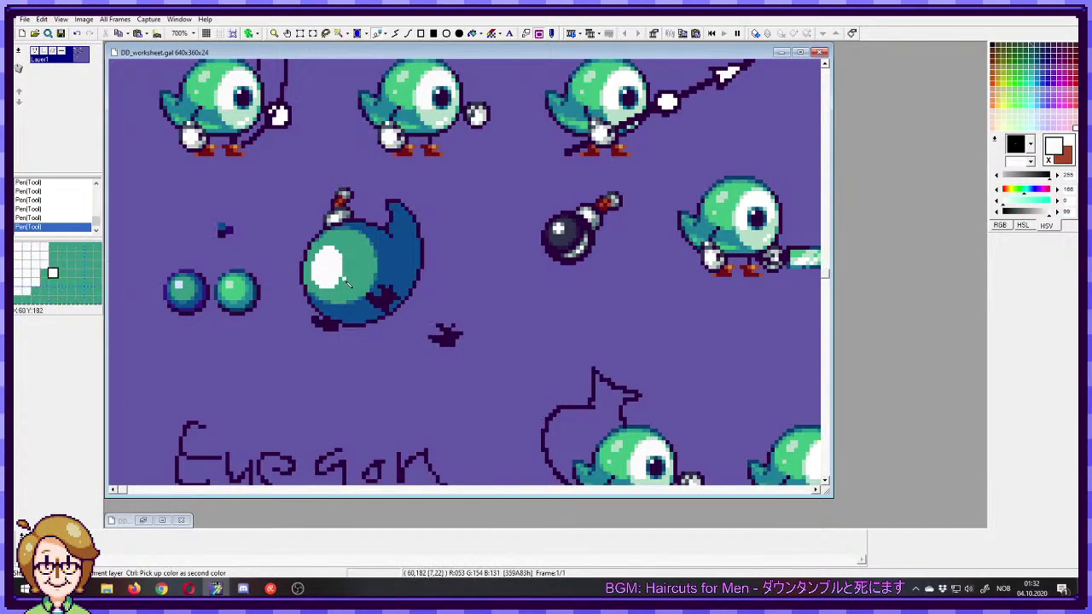
pyautogui.keyDown('ctrl'); pyautogui.click(337, 288); pyautogui.keyUp('ctrl')
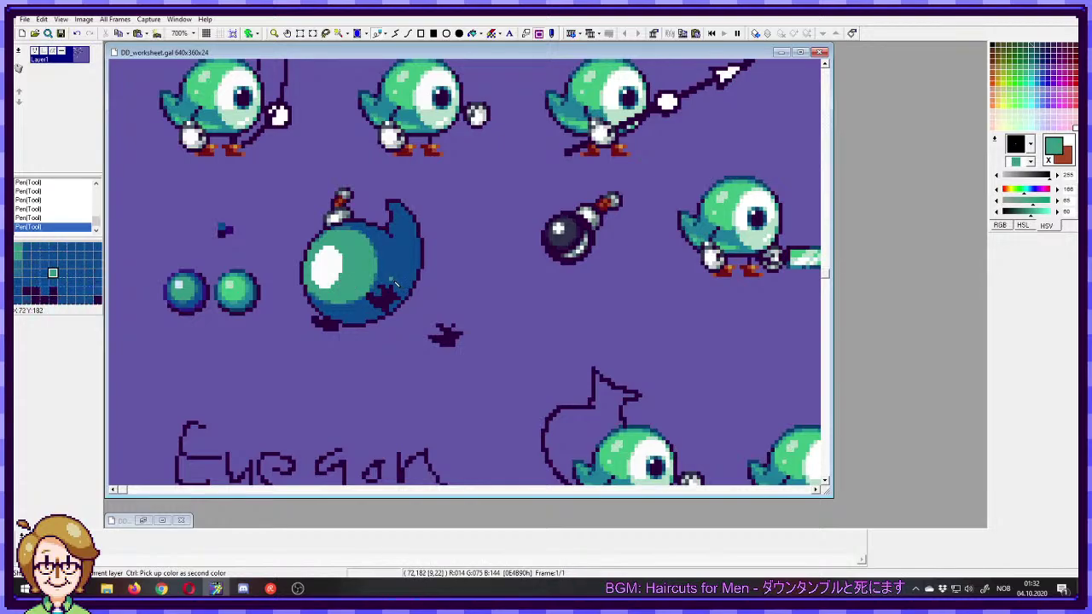
# - Set Layer1's transparent color to the body green so that the eye can be moved without its surroundings
pyautogui.moveTo(343, 243); pyautogui.dragTo(311, 289)
pyautogui.hotkey('ctrl', 'z')
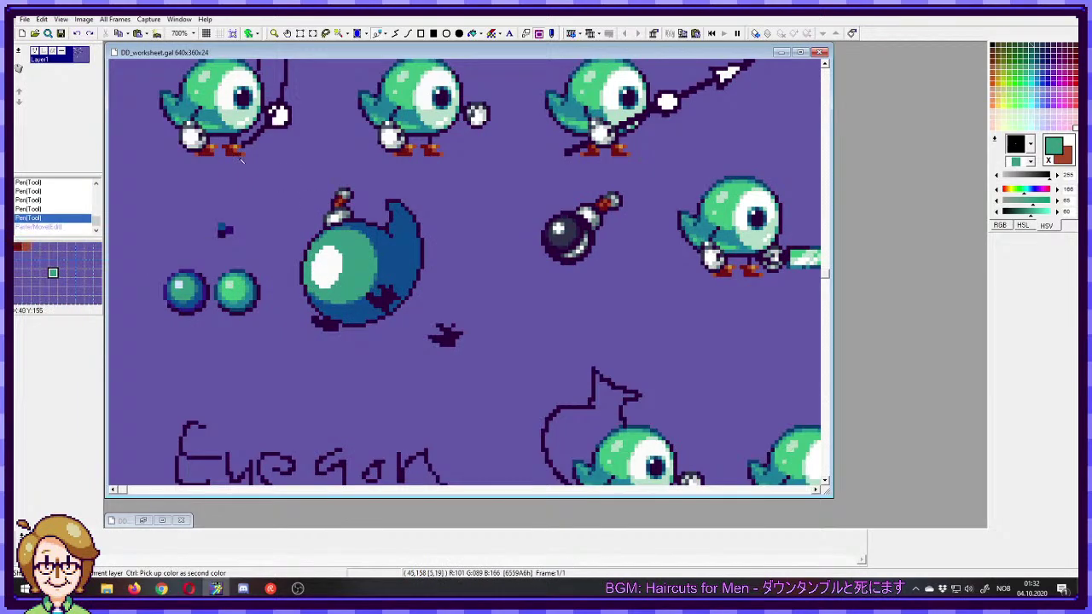
pyautogui.doubleClick(65, 53)
pyautogui.click(570, 283)
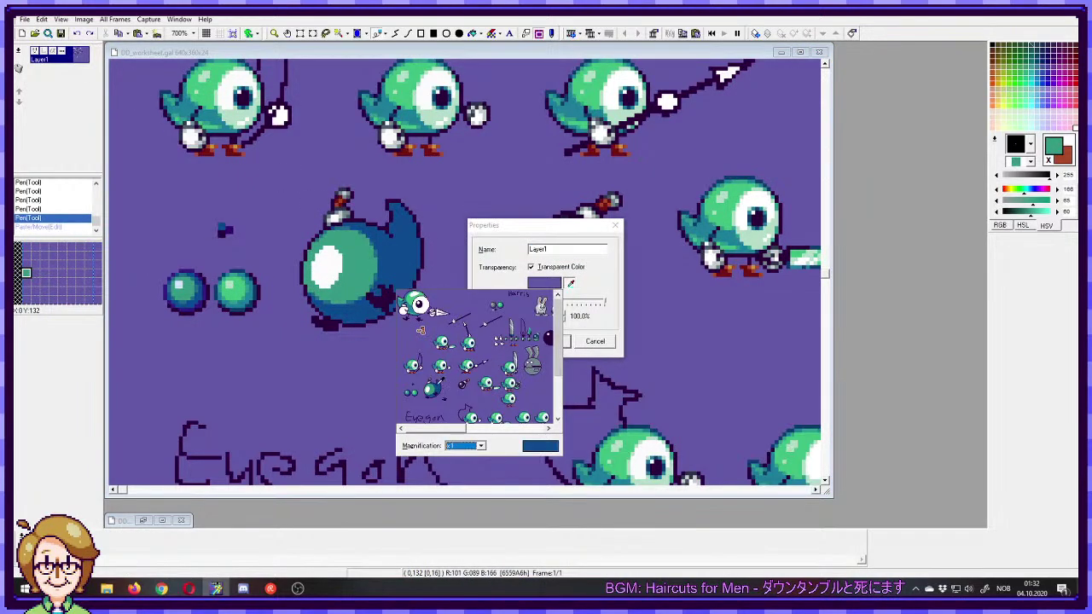
pyautogui.click(447, 386)
pyautogui.click(546, 342)
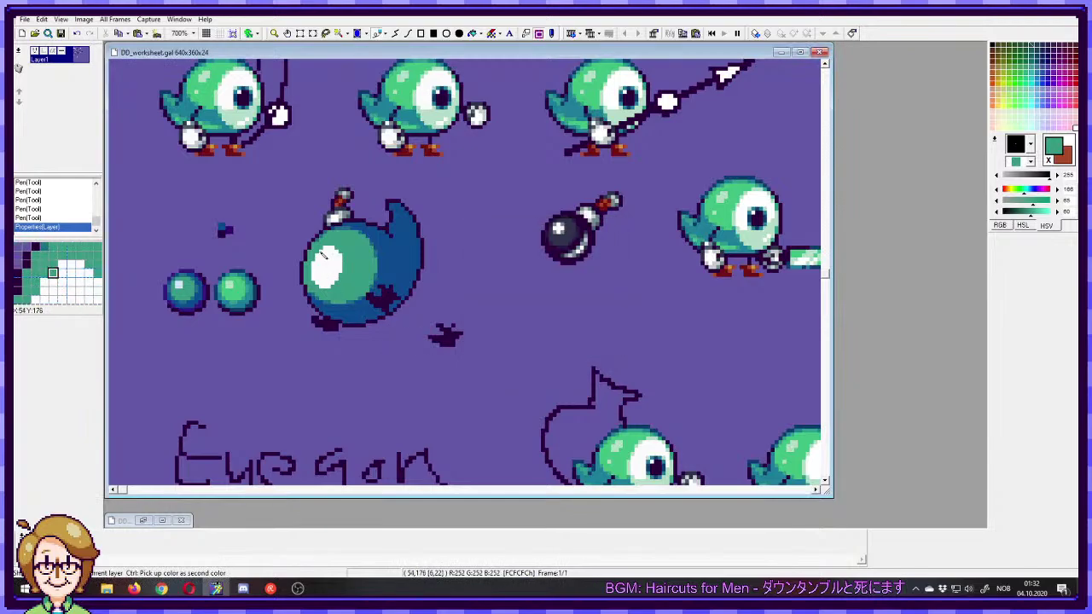
# - Try to move the white of the eye up by one pixel and touch up the body edge beside it
pyautogui.moveTo(311, 247); pyautogui.dragTo(331, 261)
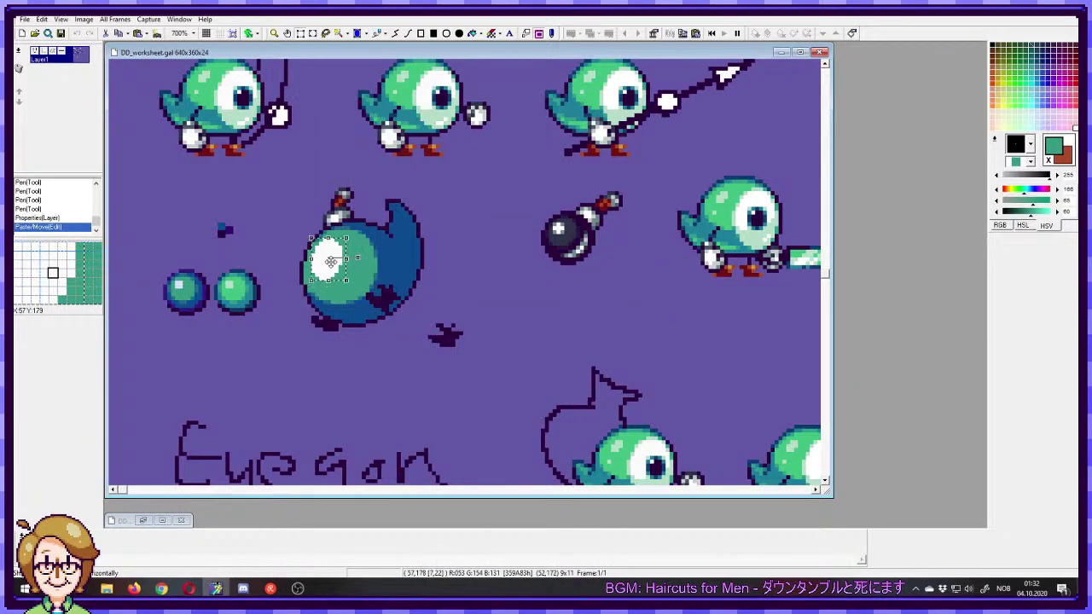
pyautogui.moveTo(331, 262); pyautogui.dragTo(311, 251)
pyautogui.press('p')
pyautogui.rightClick(316, 244)
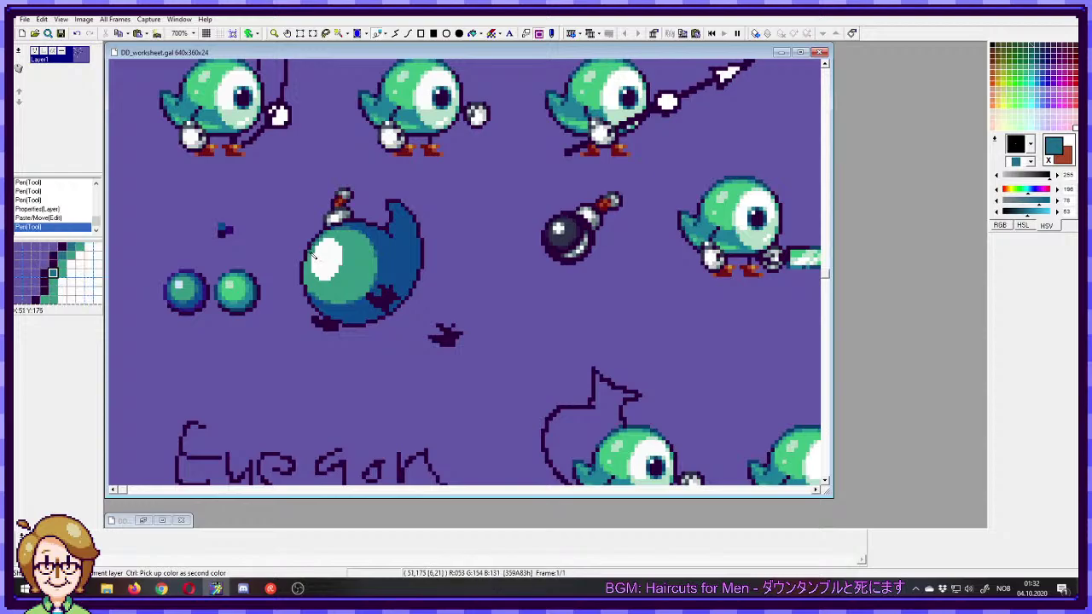
pyautogui.hotkey('ctrl', 'z')
pyautogui.hotkey('ctrl', 'z')
pyautogui.hotkey('ctrl', 'z')
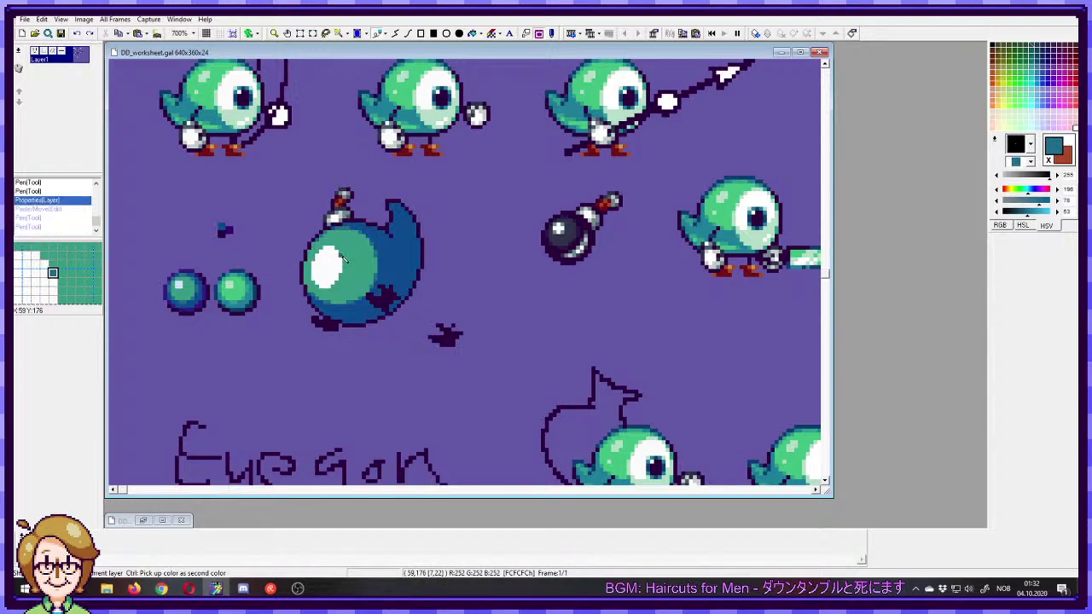
# - Touch up the body's upper-left edge with body green and move the white of the eye up by one pixel
pyautogui.rightClick(326, 239)
pyautogui.click(327, 238)
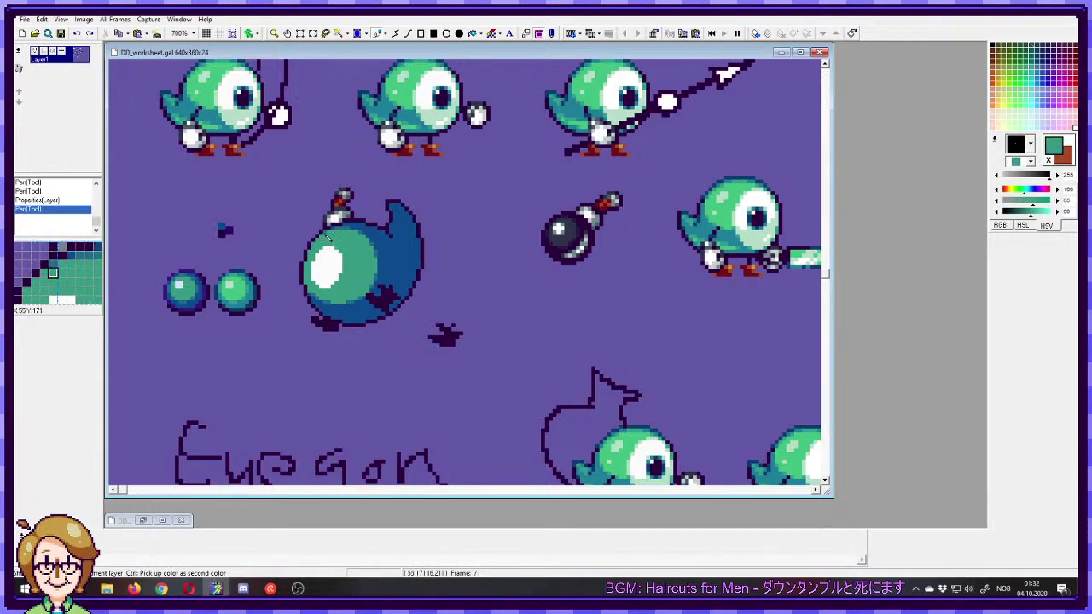
pyautogui.press('s')
pyautogui.moveTo(346, 246); pyautogui.dragTo(323, 264)
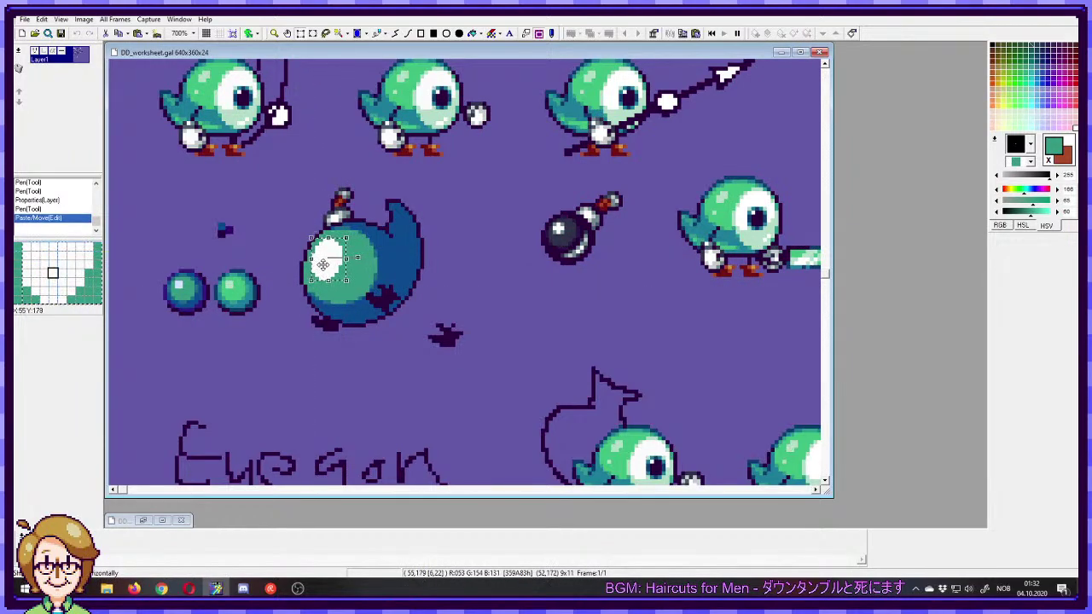
# - Shade the body's upper-left curve above the eye with sampled blue and teal pixels
pyautogui.rightClick(329, 234)
pyautogui.rightClick(329, 232)
pyautogui.rightClick(340, 227)
pyautogui.click(333, 232)
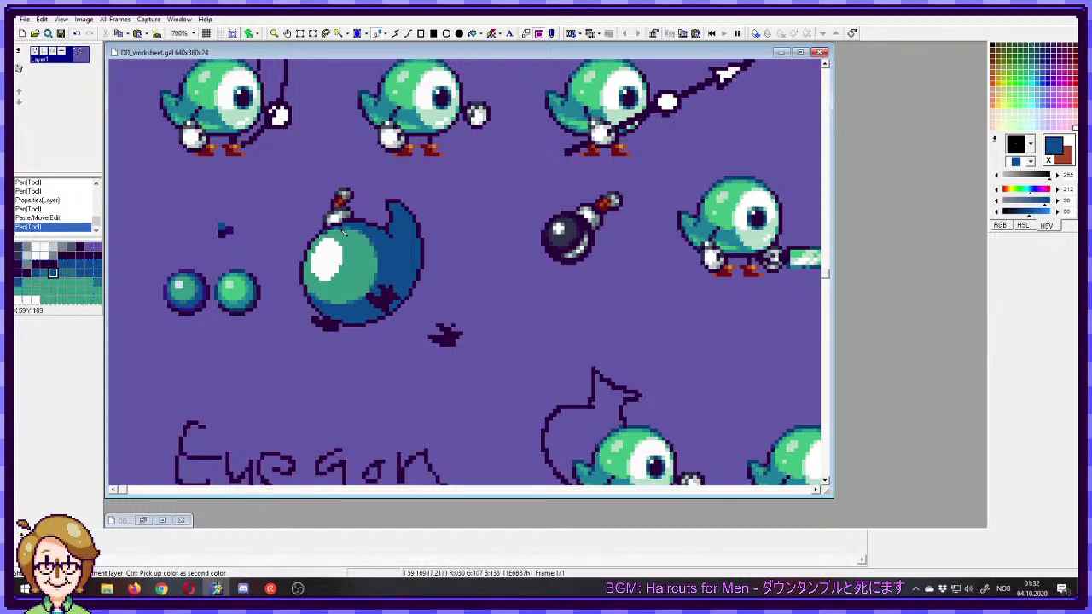
pyautogui.rightClick(337, 230)
pyautogui.click(328, 237)
pyautogui.click(318, 243)
pyautogui.click(315, 246)
pyautogui.click(311, 255)
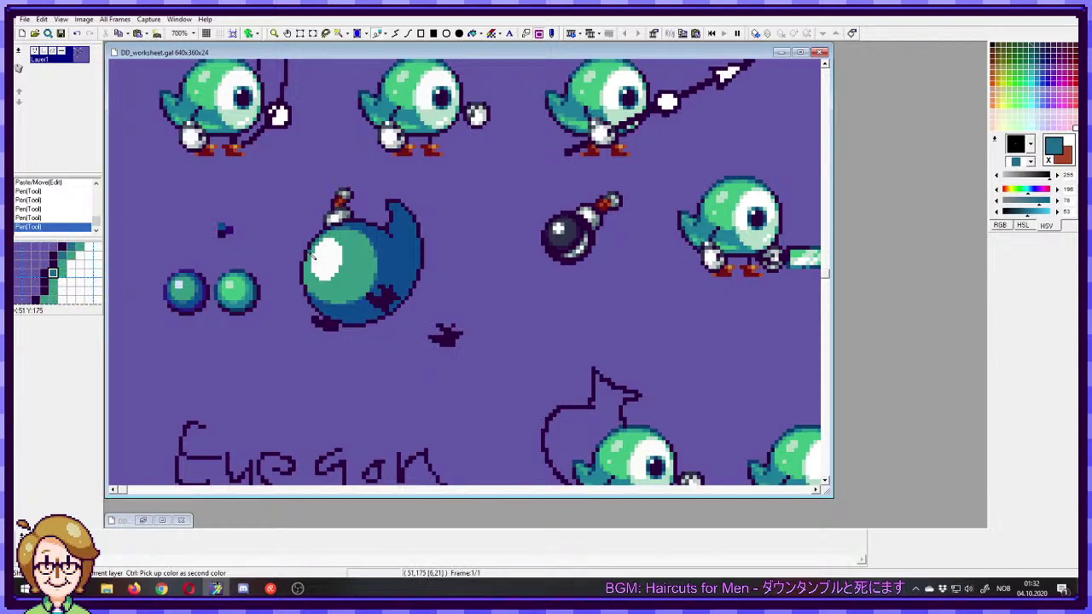
# - Continue the teal shading with a line down the body's left side and add blue to the edge beside the eye
pyautogui.keyDown('shift'); pyautogui.click(308, 287); pyautogui.keyUp('shift')
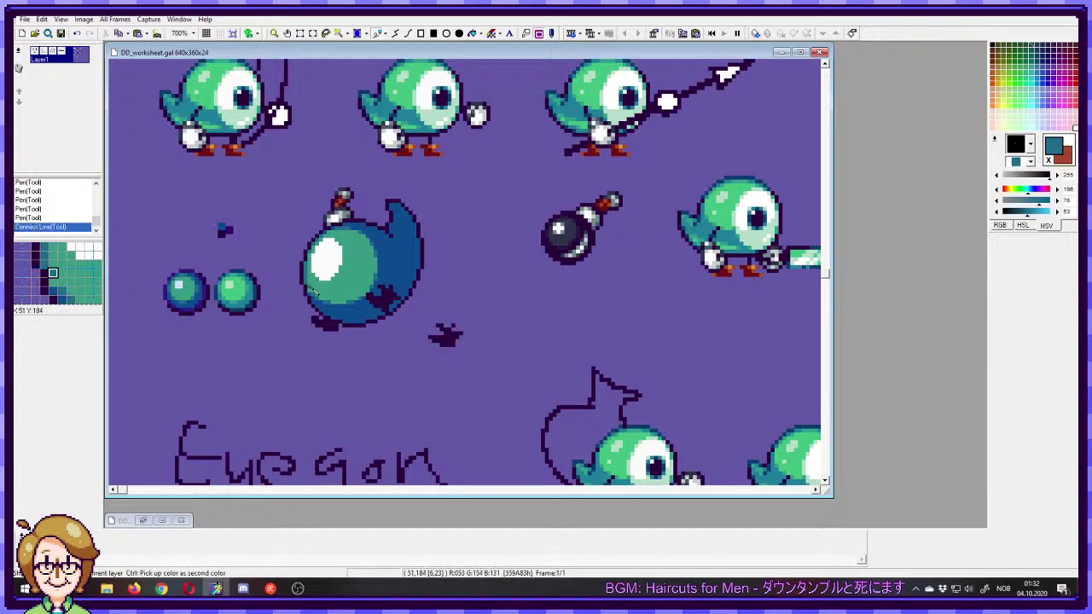
pyautogui.click(317, 291)
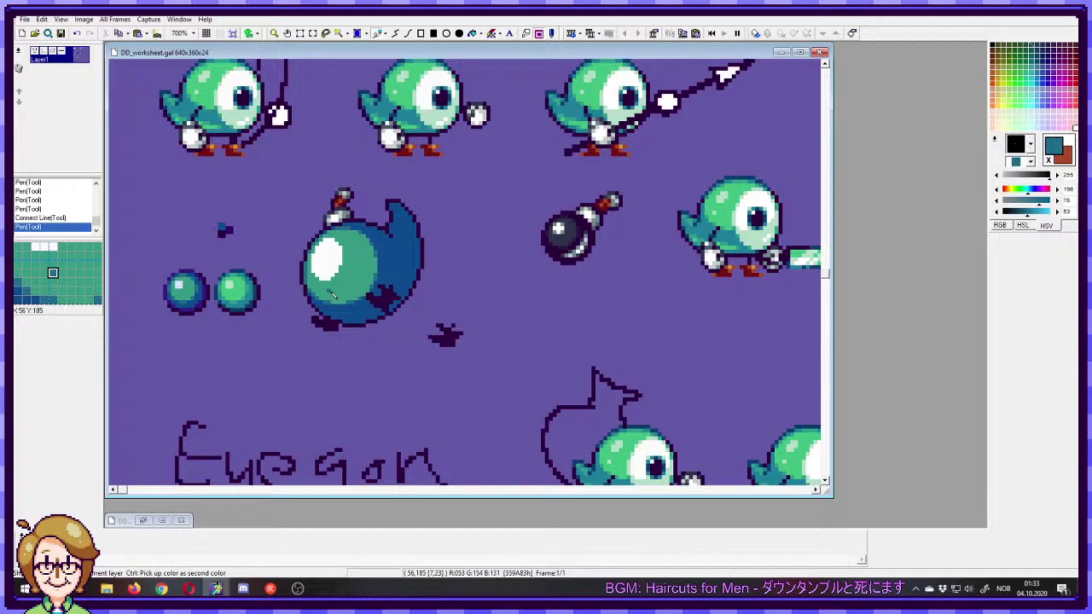
pyautogui.rightClick(363, 229)
pyautogui.moveTo(316, 248)
pyautogui.mouseDown()
pyautogui.moveTo(309, 279)
pyautogui.moveTo(311, 258)
pyautogui.mouseUp()
# - Undo the blue and teal edge shading together with the last eye move
pyautogui.hotkey('ctrl', 'z')
pyautogui.hotkey('ctrl', 'z')
pyautogui.hotkey('ctrl', 'z')
pyautogui.hotkey('ctrl', 'z')
pyautogui.hotkey('ctrl', 'z')
pyautogui.hotkey('ctrl', 'z')
pyautogui.hotkey('ctrl', 'z')
pyautogui.hotkey('ctrl', 'z')
pyautogui.hotkey('ctrl', 'z')
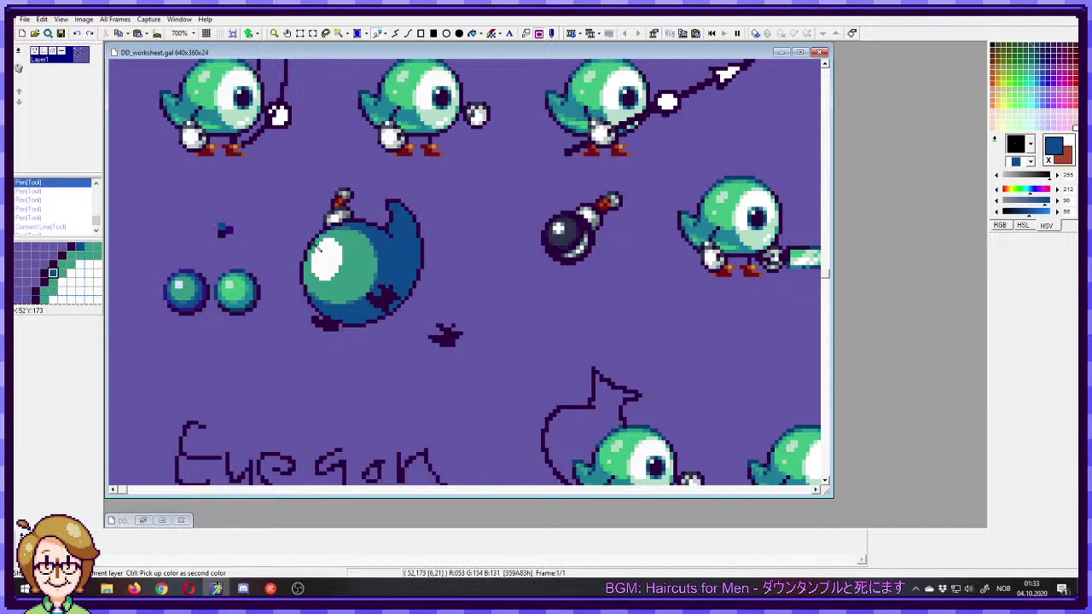
pyautogui.hotkey('ctrl', 'z')
pyautogui.hotkey('ctrl', 'z')
# - Move the white of the eye onto the empty background beside the creature and start shading the body's upper-left edge in blue and teal
pyautogui.moveTo(312, 246); pyautogui.dragTo(488, 279)
pyautogui.click(457, 281)
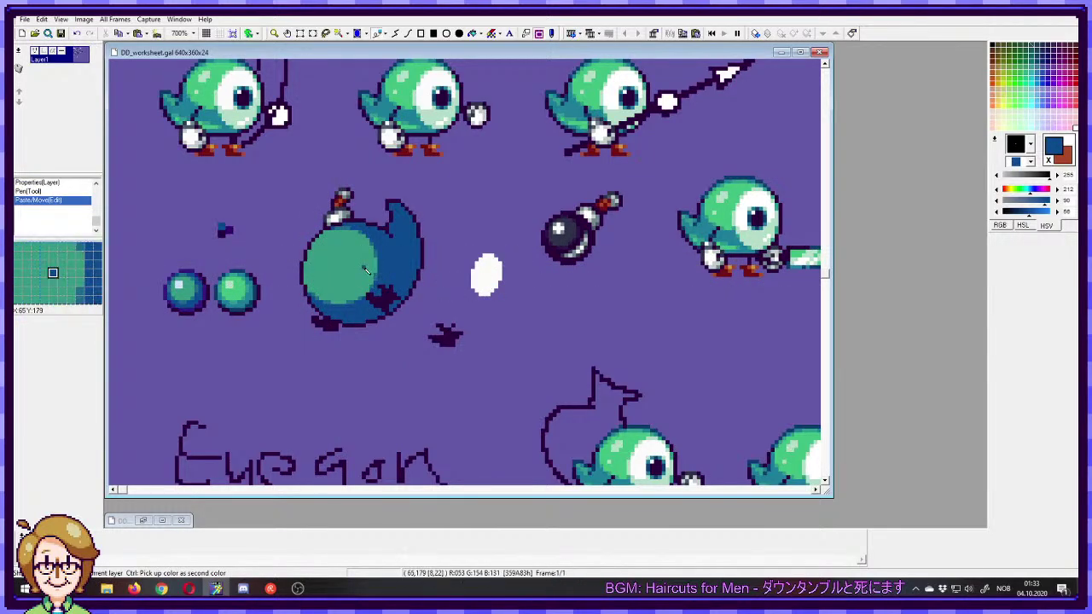
pyautogui.click(327, 235)
pyautogui.rightClick(339, 231)
pyautogui.click(319, 243)
pyautogui.click(315, 246)
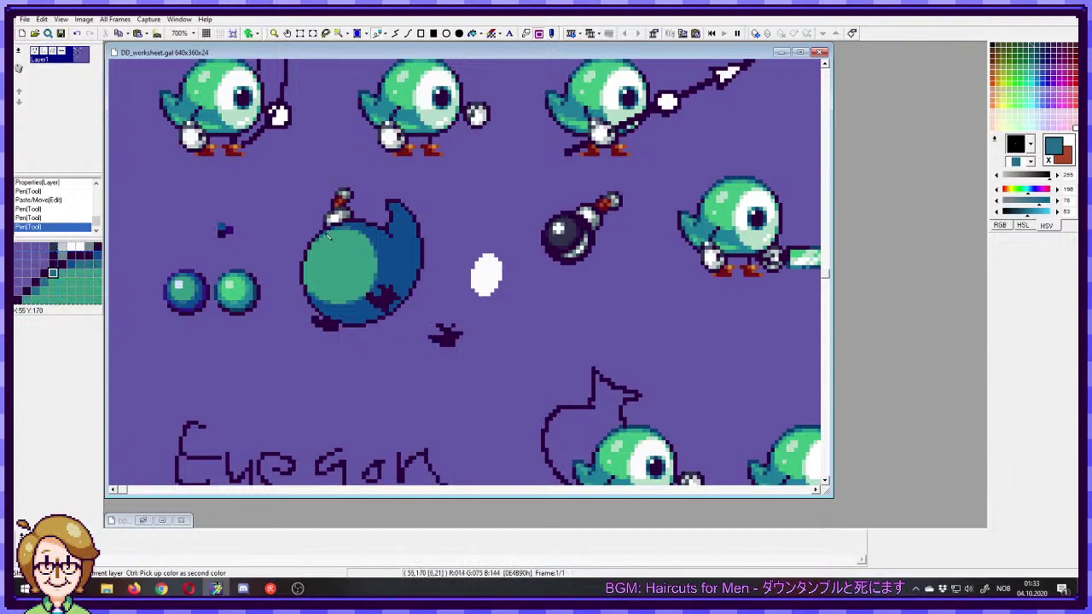
# - Sample the dark blue and add blue pixels down the upper-left edge of the body
pyautogui.rightClick(327, 237)
pyautogui.click(313, 247)
pyautogui.click(309, 254)
pyautogui.click(307, 263)
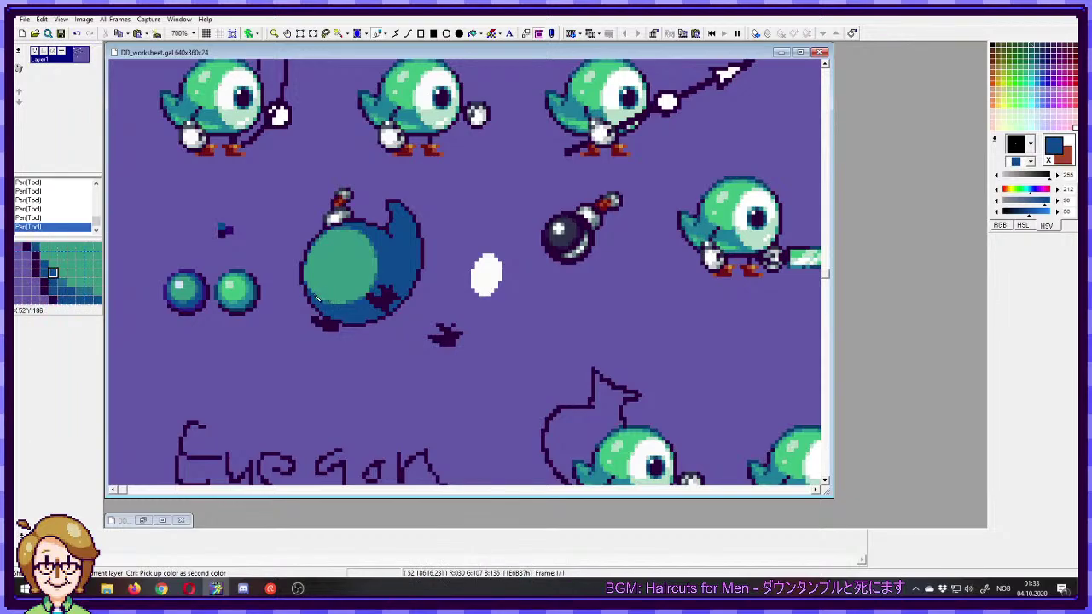
# - Sample teal from the lower-left edge and paint a teal line with transition pixels up the body's left side
pyautogui.rightClick(316, 297)
pyautogui.keyDown('shift'); pyautogui.click(306, 268); pyautogui.keyUp('shift')
pyautogui.click(310, 257)
pyautogui.click(314, 249)
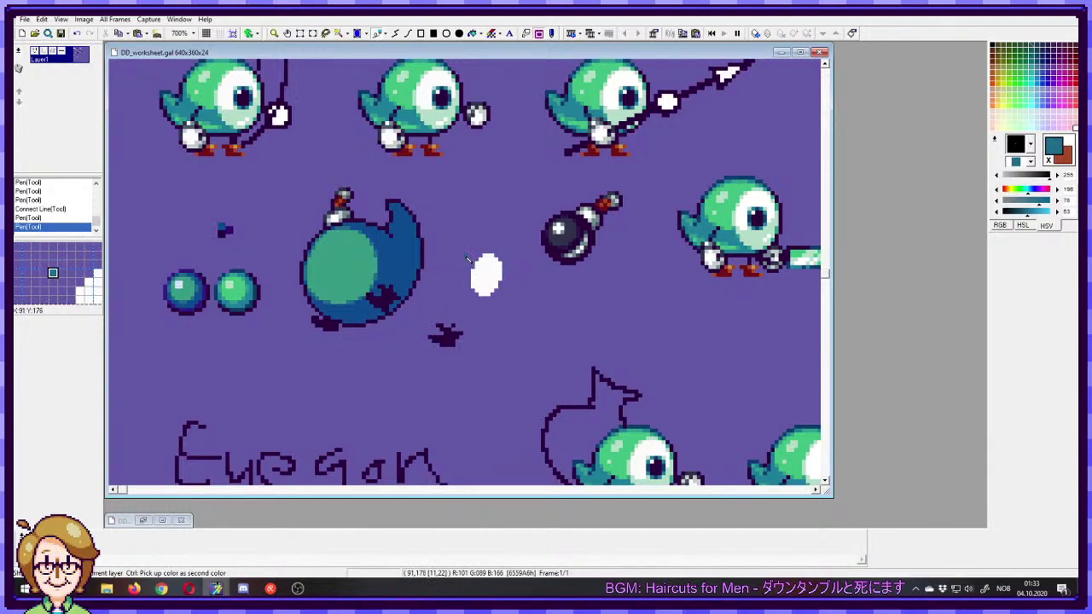
# - Try to move the white of the eye from the empty background back onto the creature's green body
pyautogui.moveTo(463, 247); pyautogui.dragTo(516, 302)
pyautogui.moveTo(478, 277); pyautogui.dragTo(326, 260)
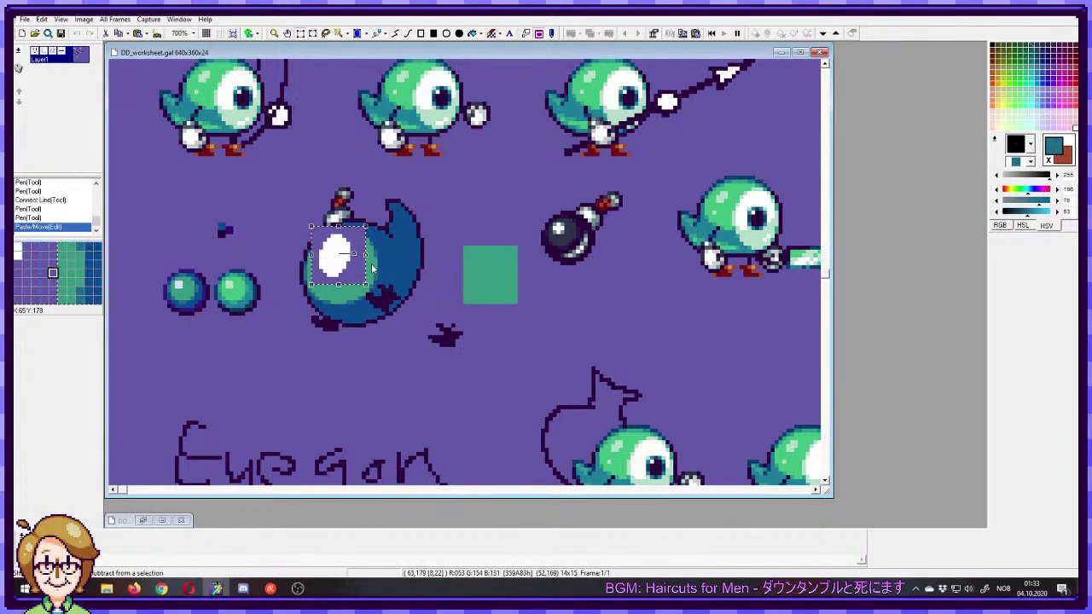
pyautogui.hotkey('ctrl', 'z')
# - Set Layer1's transparent color to the purple background, sampled from the canvas beside the creature
pyautogui.doubleClick(63, 55)
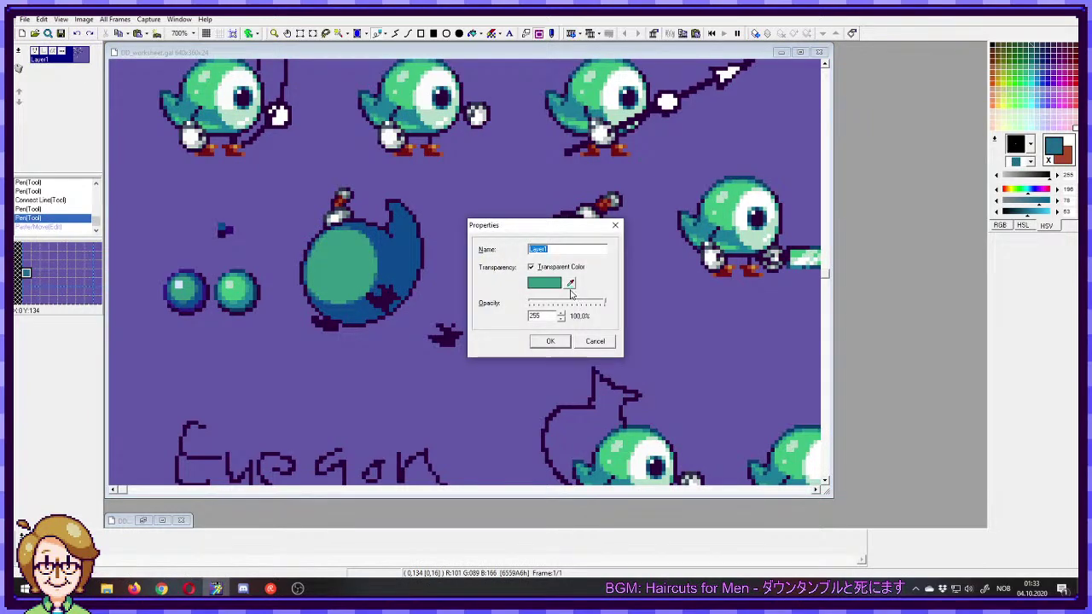
pyautogui.click(571, 286)
pyautogui.click(474, 298)
pyautogui.click(550, 340)
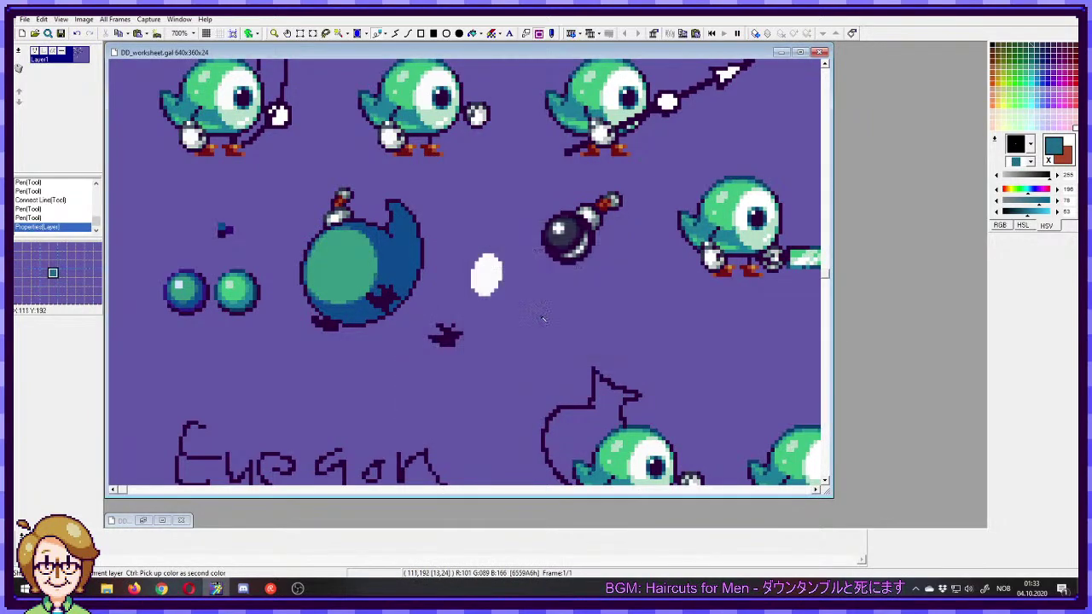
# - Move the white of the eye onto the upper-left part of the green body and return to freehand pixel drawing
pyautogui.moveTo(466, 243)
pyautogui.mouseDown()
pyautogui.moveTo(515, 304)
pyautogui.moveTo(337, 260)
pyautogui.mouseUp()
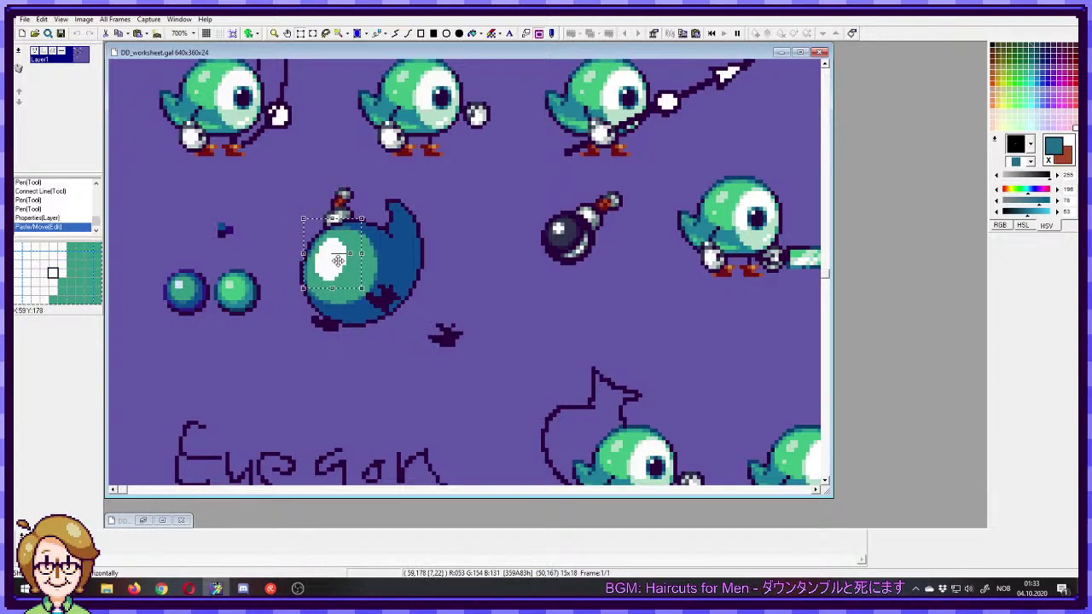
pyautogui.moveTo(337, 261)
pyautogui.mouseDown()
pyautogui.moveTo(349, 260)
pyautogui.moveTo(338, 260)
pyautogui.mouseUp()
pyautogui.click(304, 218)
pyautogui.press('d')
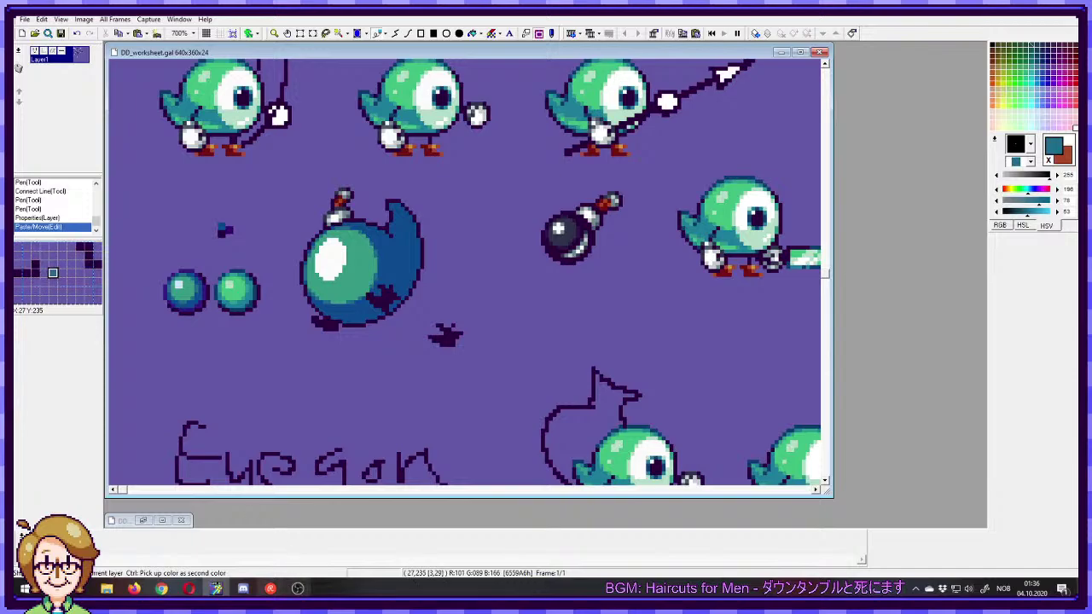
pyautogui.click(243, 589)
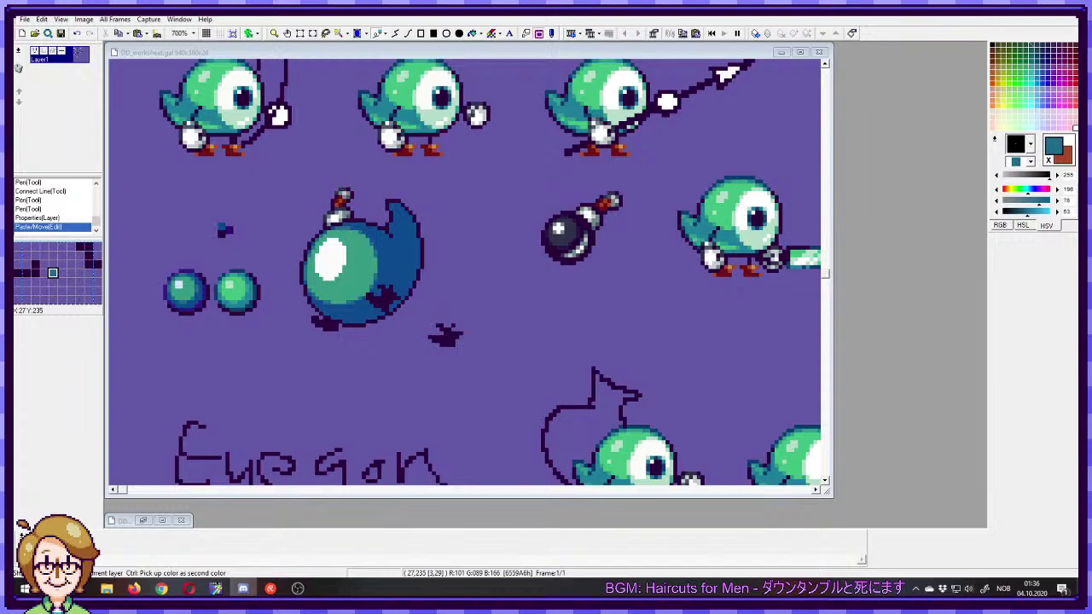
pyautogui.click(19, 116)
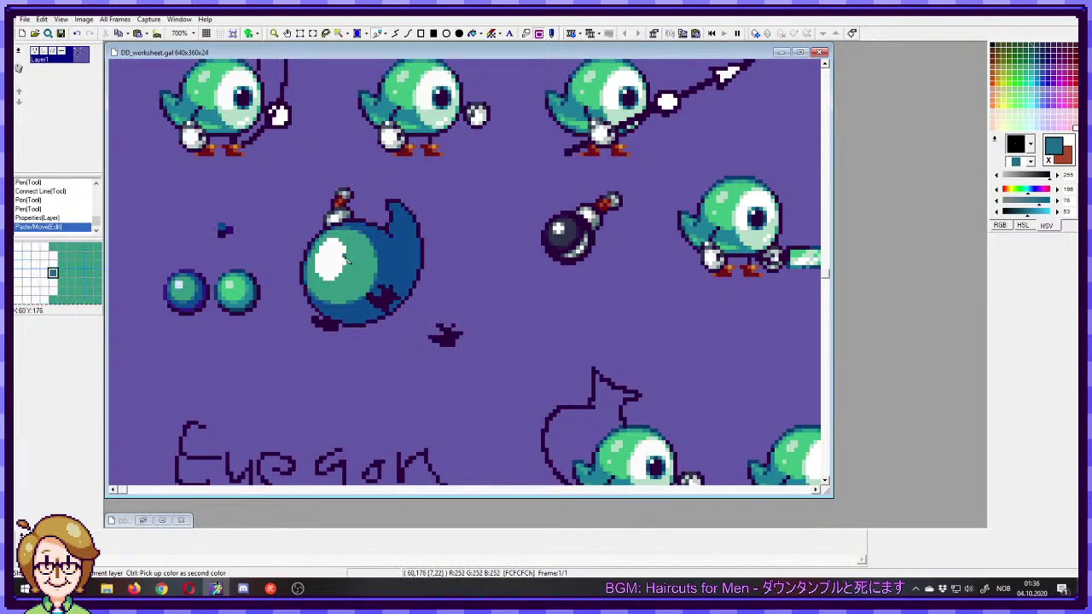
# - Sample the pale green from the eye of the creature above and soften the white eye's top and upper-right edge with it
pyautogui.rightClick(442, 70)
pyautogui.rightClick(441, 74)
pyautogui.moveTo(329, 242); pyautogui.dragTo(339, 241)
pyautogui.click(342, 245)
pyautogui.click(346, 251)
pyautogui.hotkey('ctrl', 'z')
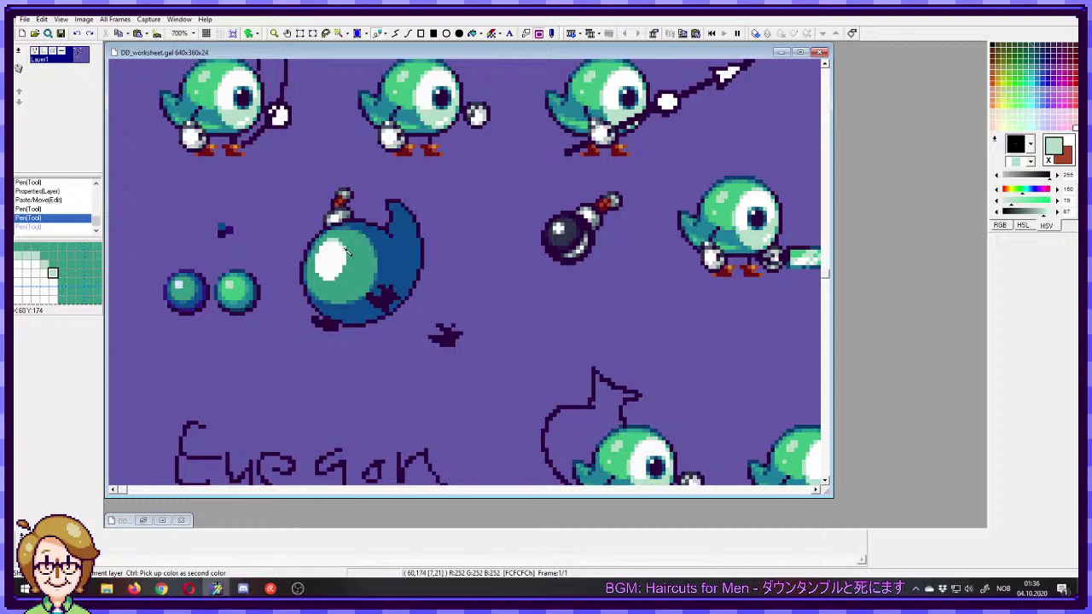
pyautogui.hotkey('ctrl', 'y')
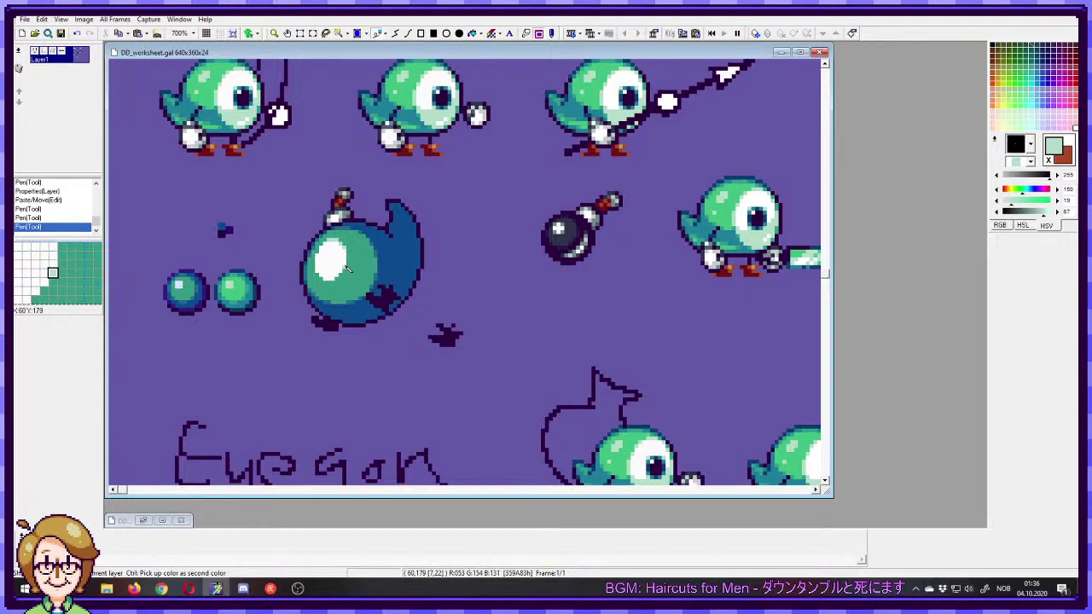
# - Add pale green pixels along the white eye's lower-right and bottom edge, and sample white from the eye
pyautogui.click(344, 272)
pyautogui.click(337, 279)
pyautogui.click(329, 280)
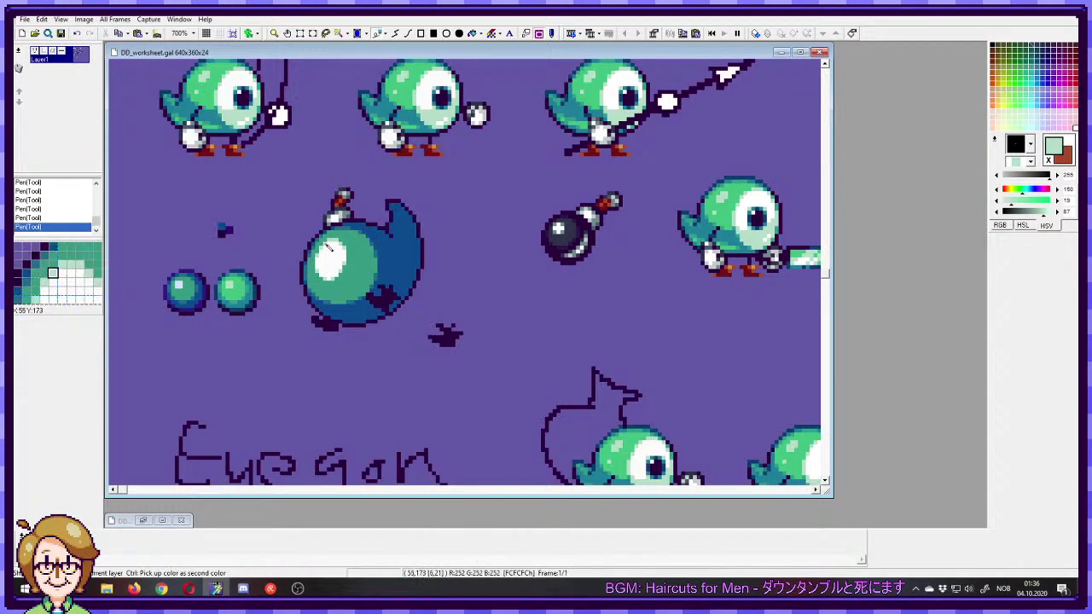
pyautogui.rightClick(336, 244)
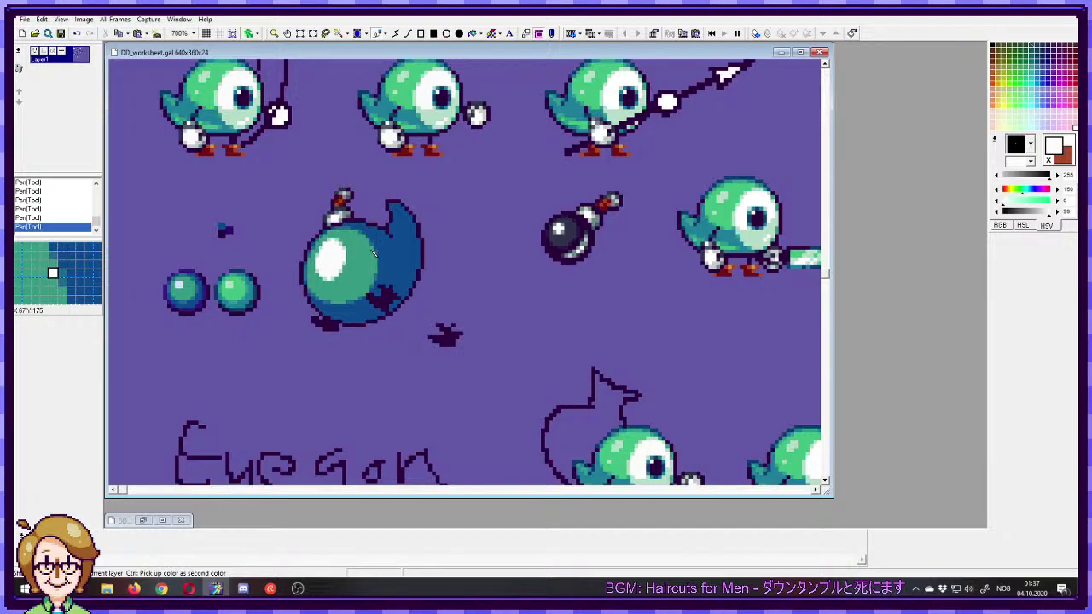
pyautogui.rightClick(332, 58)
pyautogui.press('Escape')
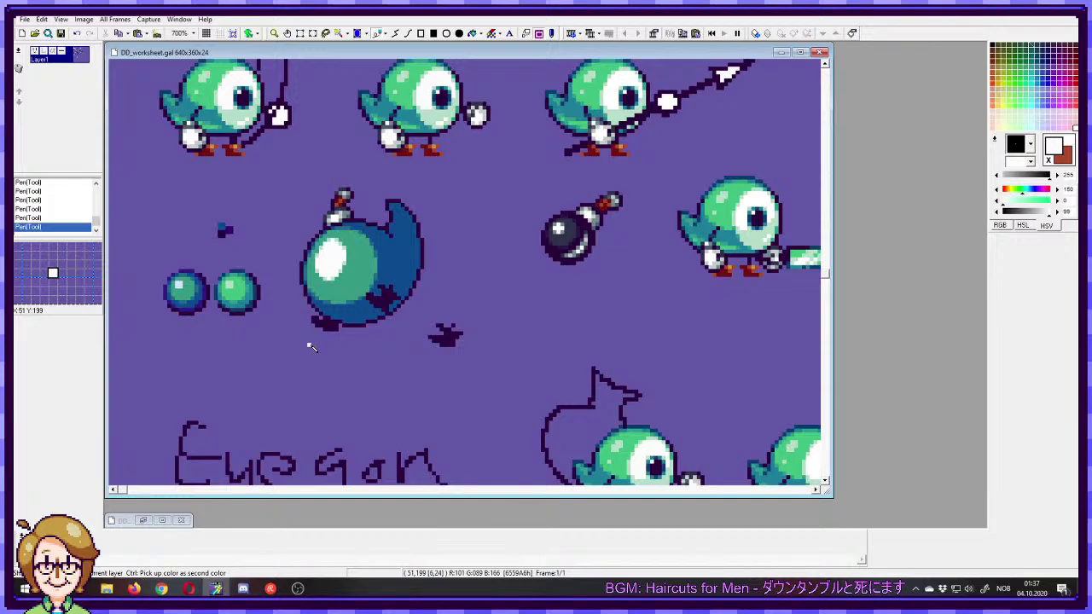
# - Sample the pale tints of the eyes and the left sphere's highlight, and mix a mint with hue 170, saturation 38 and value 84
pyautogui.keyDown('ctrl'); pyautogui.click(320, 276); pyautogui.keyUp('ctrl')
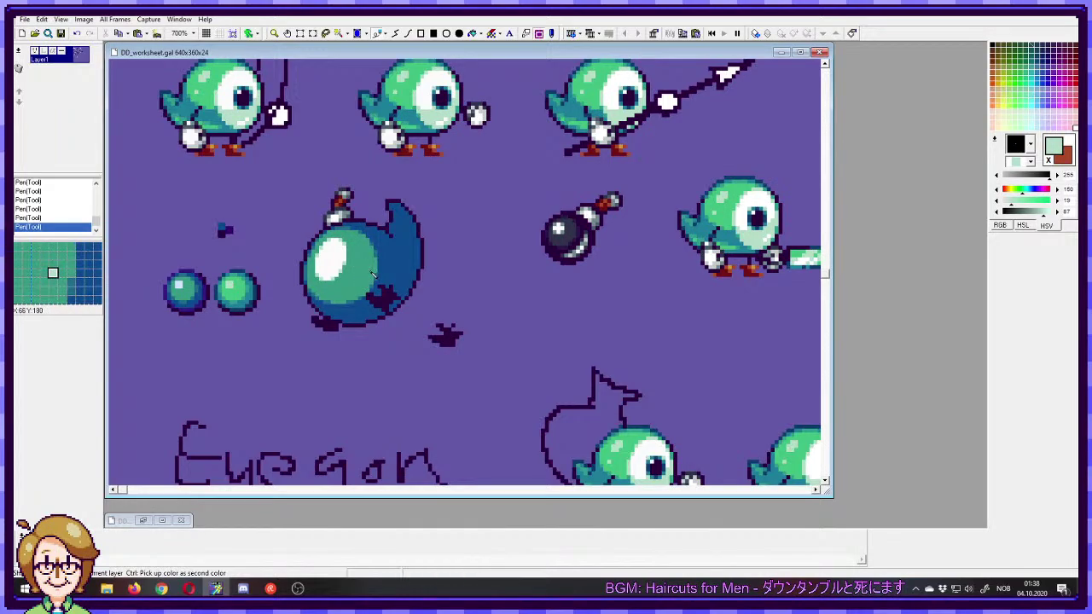
pyautogui.keyDown('ctrl'); pyautogui.click(181, 288); pyautogui.keyUp('ctrl')
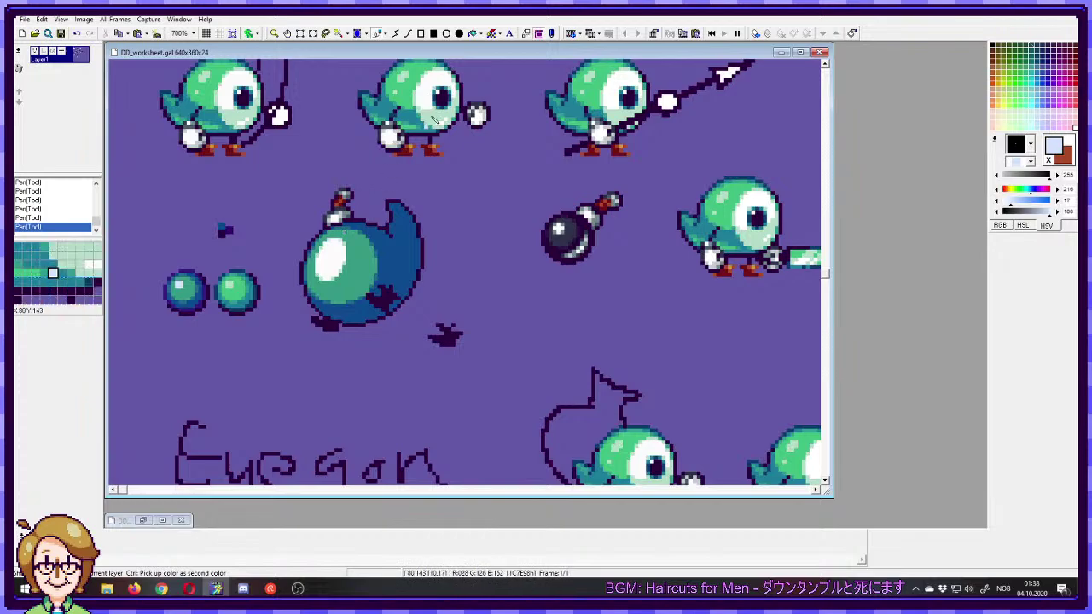
pyautogui.rightClick(418, 106)
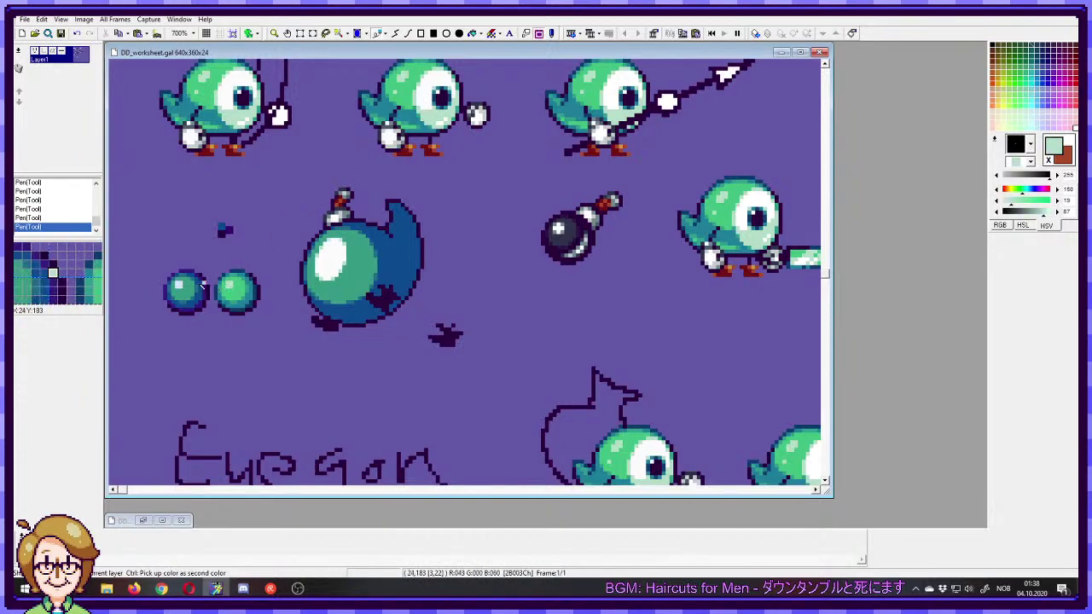
pyautogui.keyDown('ctrl'); pyautogui.click(341, 248); pyautogui.keyUp('ctrl')
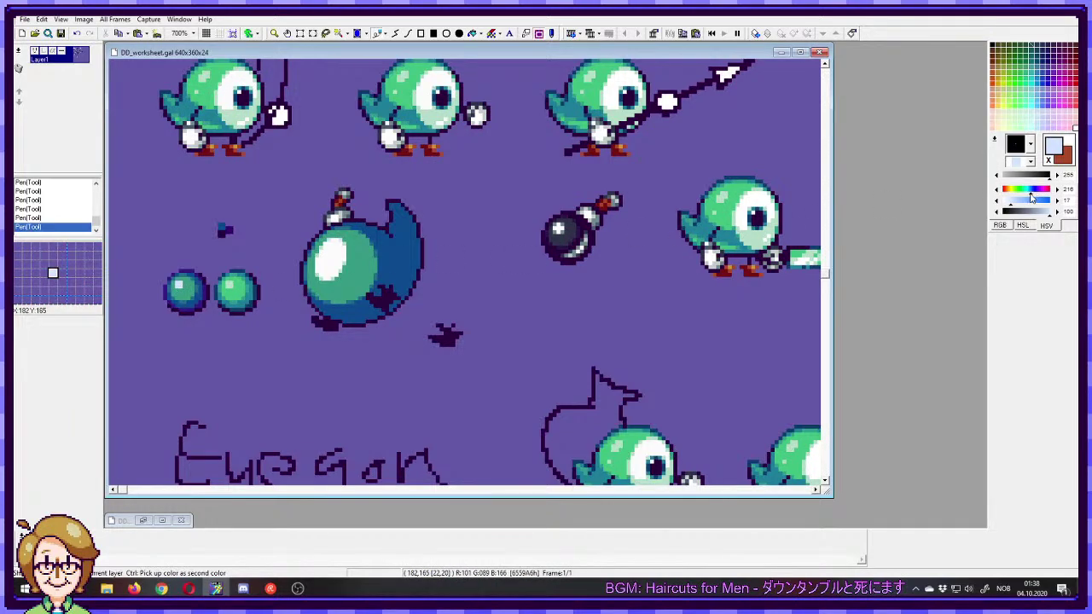
pyautogui.moveTo(1030, 194); pyautogui.dragTo(1014, 206)
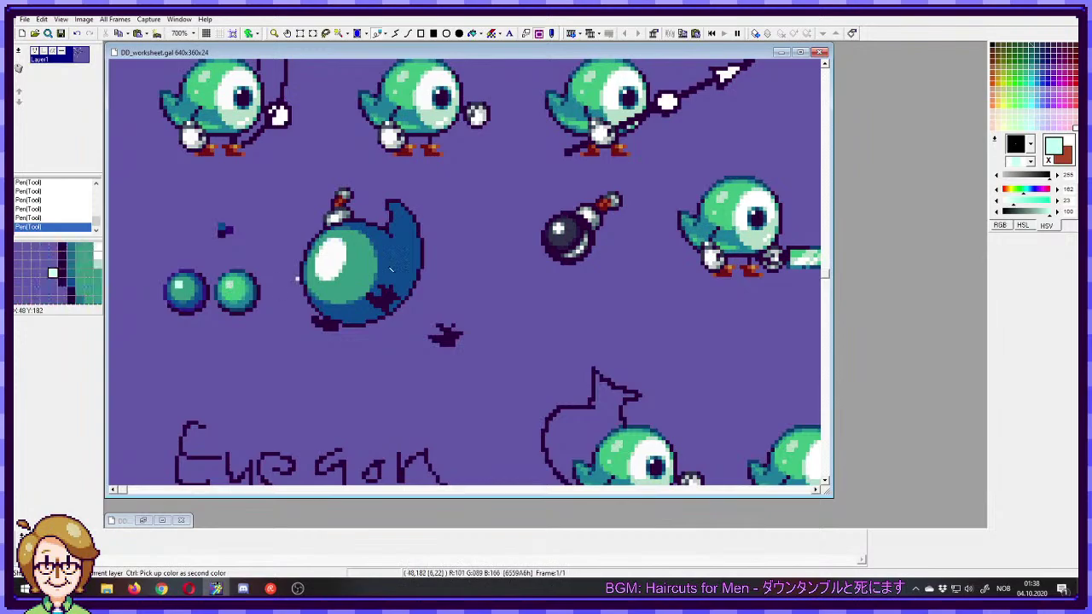
pyautogui.moveTo(1046, 214); pyautogui.dragTo(1043, 217)
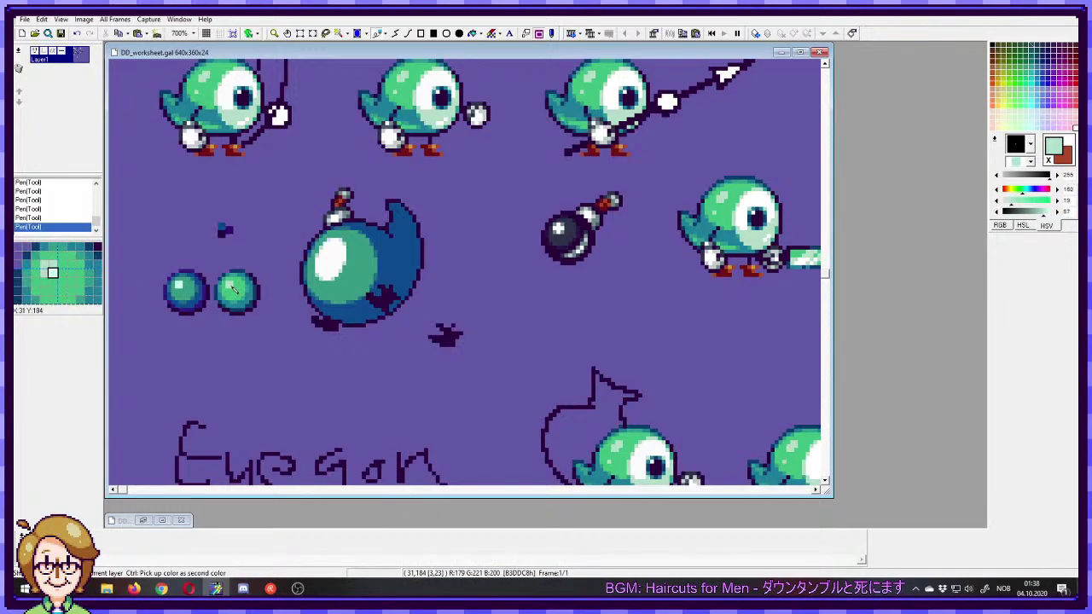
pyautogui.rightClick(179, 284)
pyautogui.moveTo(1046, 215); pyautogui.dragTo(1020, 205)
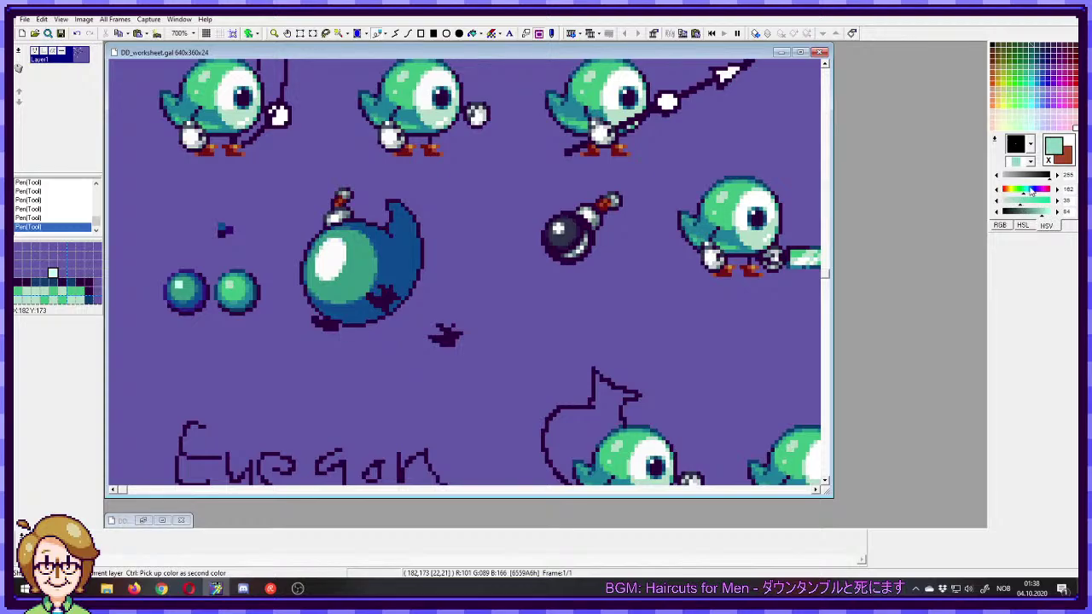
pyautogui.moveTo(1023, 193); pyautogui.dragTo(1024, 193)
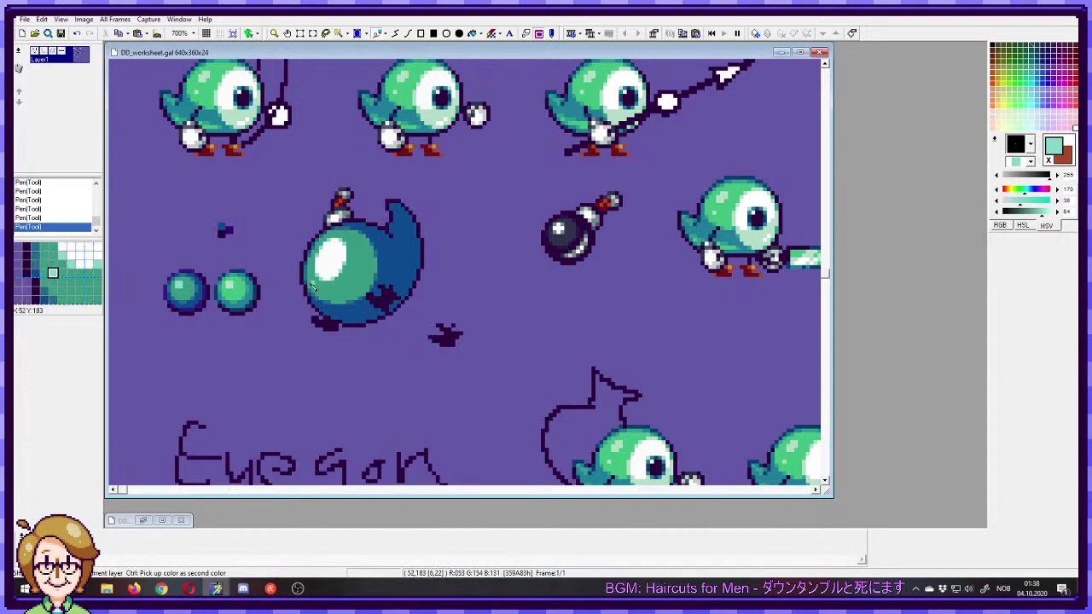
# - Paint a pupil in the upper part of the white eye with the dark outline purple, and sample blue from the left sphere
pyautogui.rightClick(303, 280)
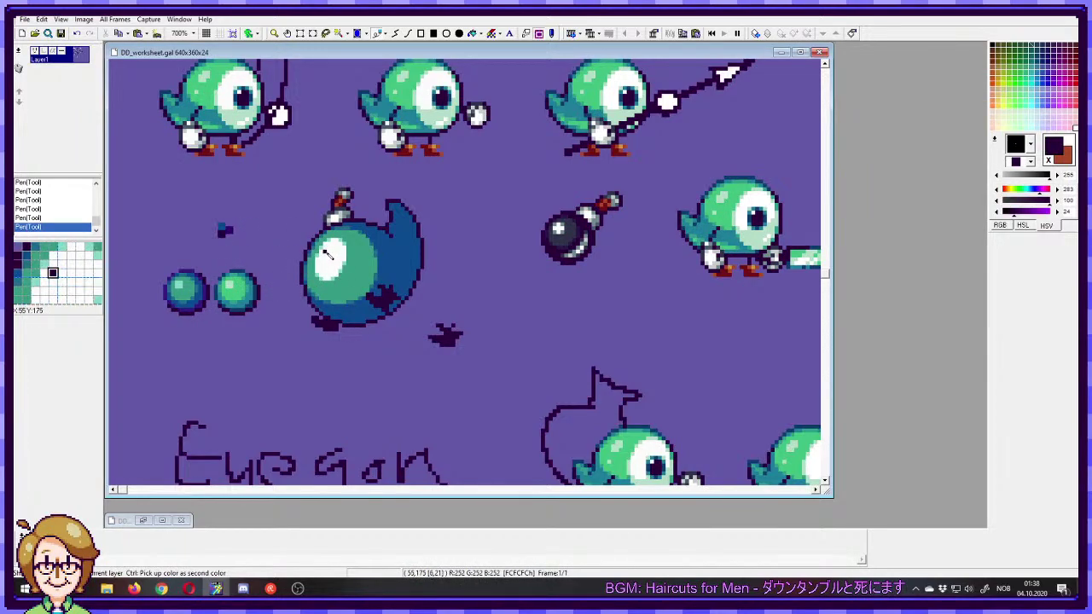
pyautogui.click(327, 251)
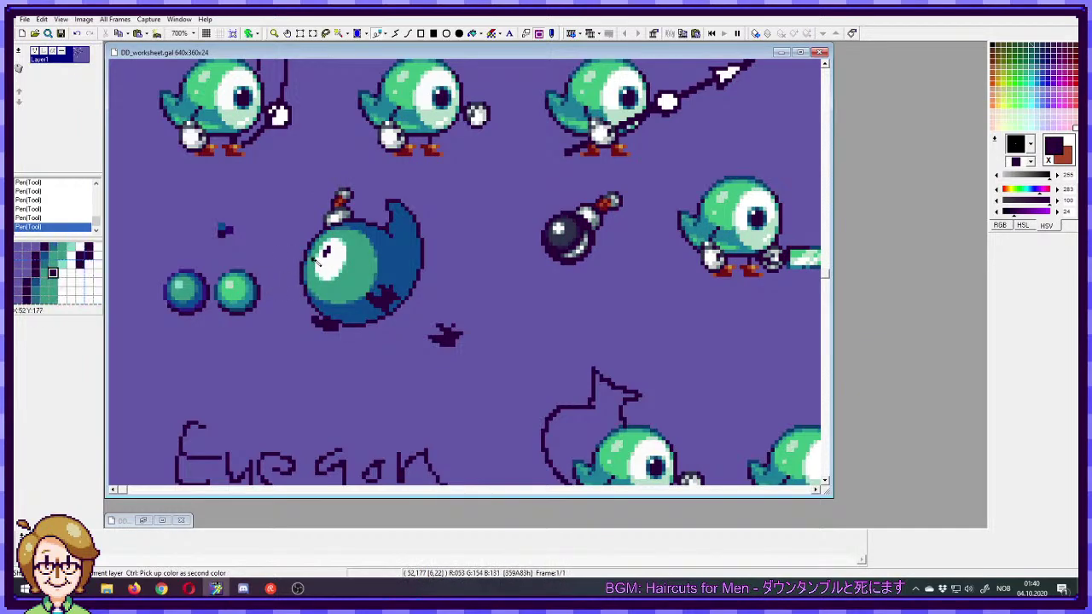
pyautogui.rightClick(205, 297)
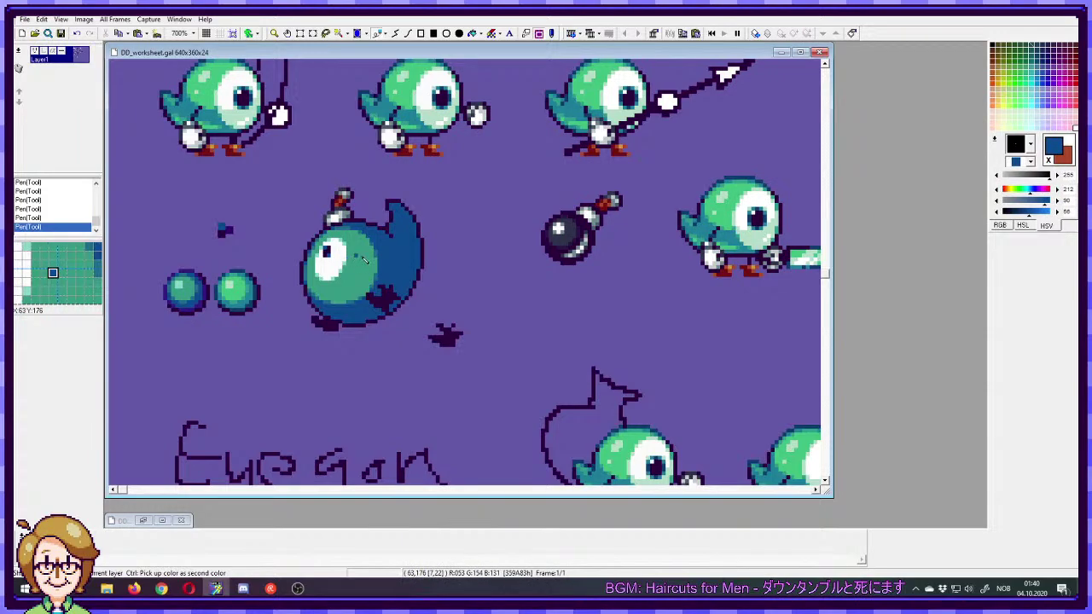
# - Try teal and mint pixels sampled from the left sphere as shading on the pupil, and undo them
pyautogui.rightClick(197, 292)
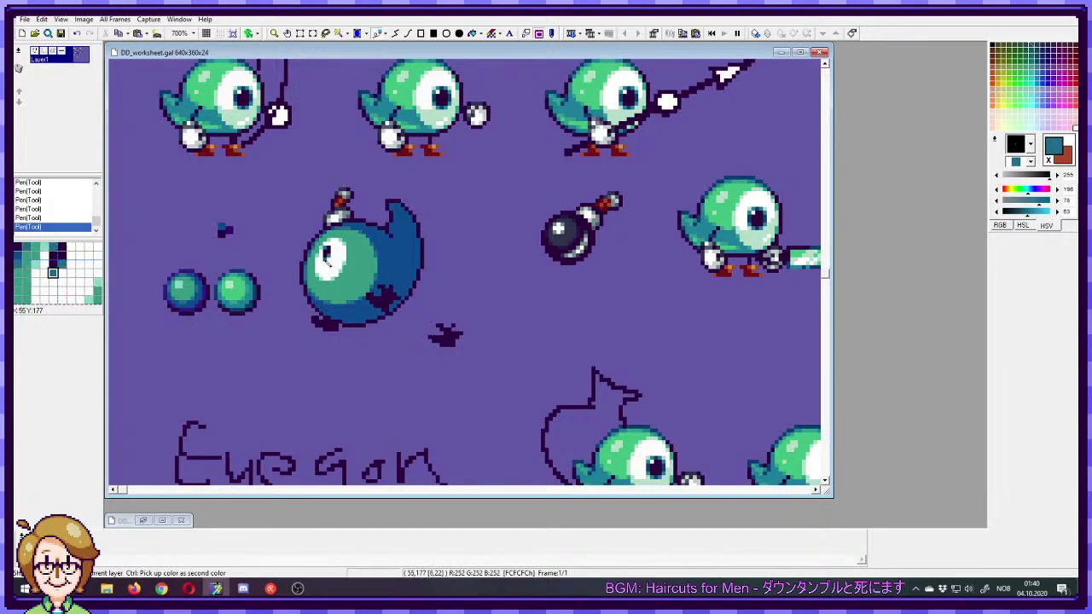
pyautogui.rightClick(185, 285)
pyautogui.rightClick(178, 282)
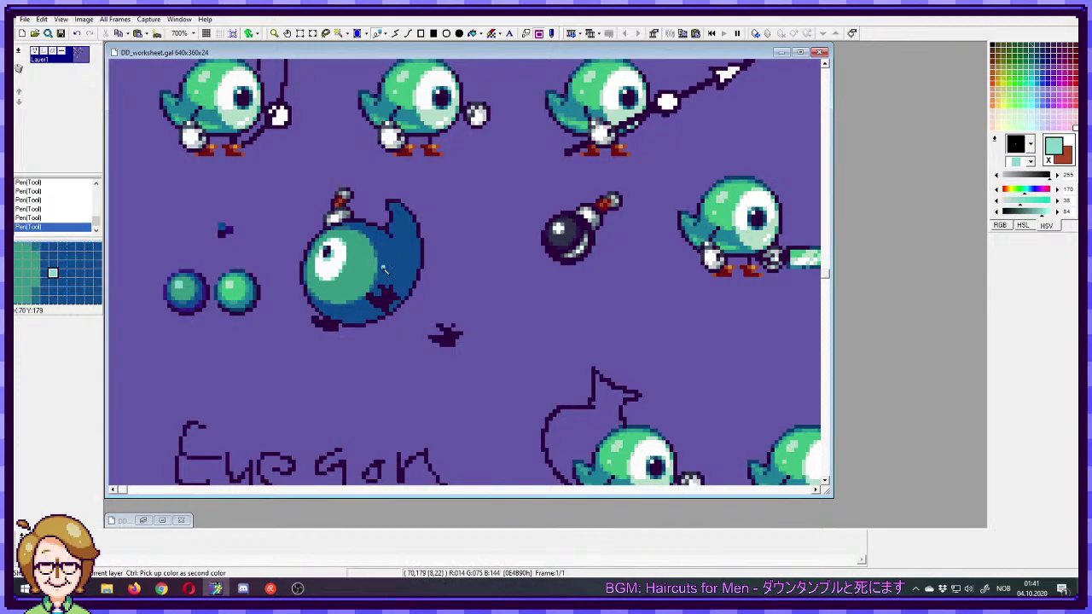
pyautogui.hotkey('ctrl', 'z')
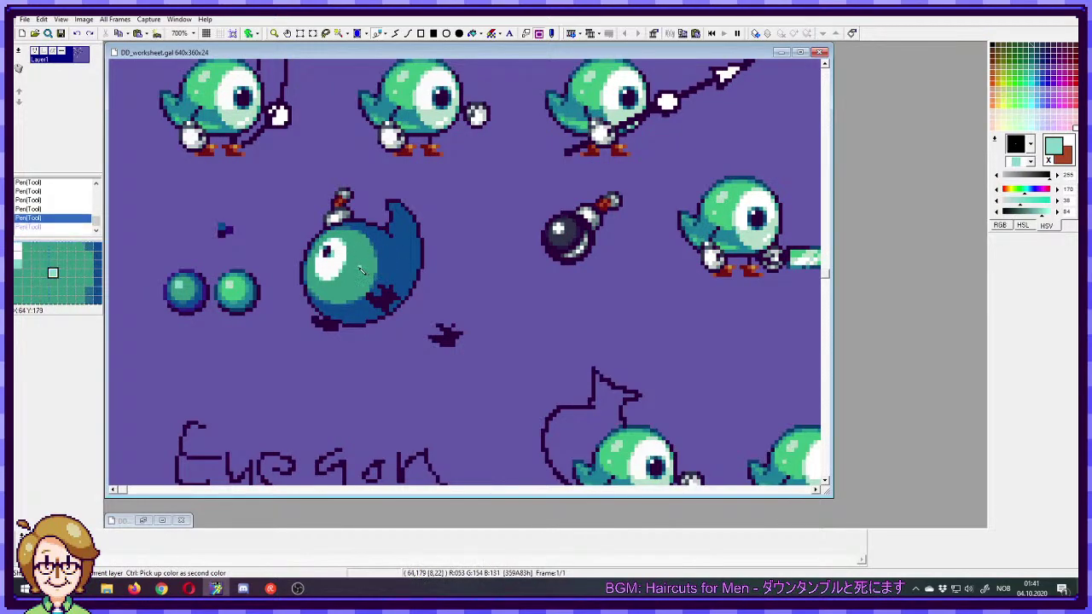
pyautogui.click(328, 253)
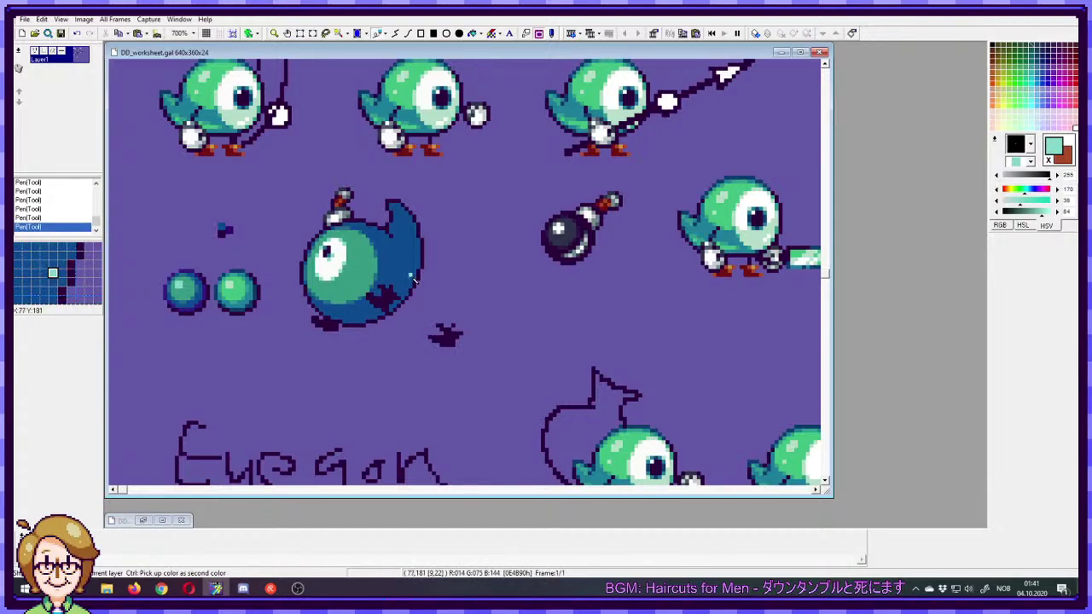
pyautogui.hotkey('ctrl', 'z')
pyautogui.hotkey('ctrl', 'z')
pyautogui.hotkey('ctrl', 'z')
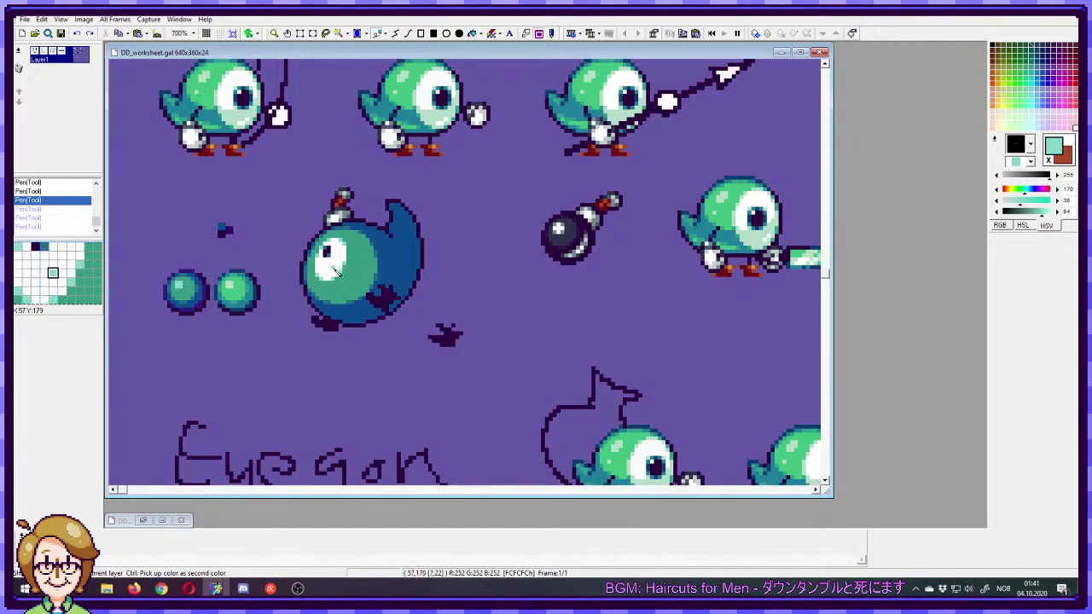
# - Try mint shading pixels along the lower part of the white eye, and undo them
pyautogui.click(331, 275)
pyautogui.click(330, 275)
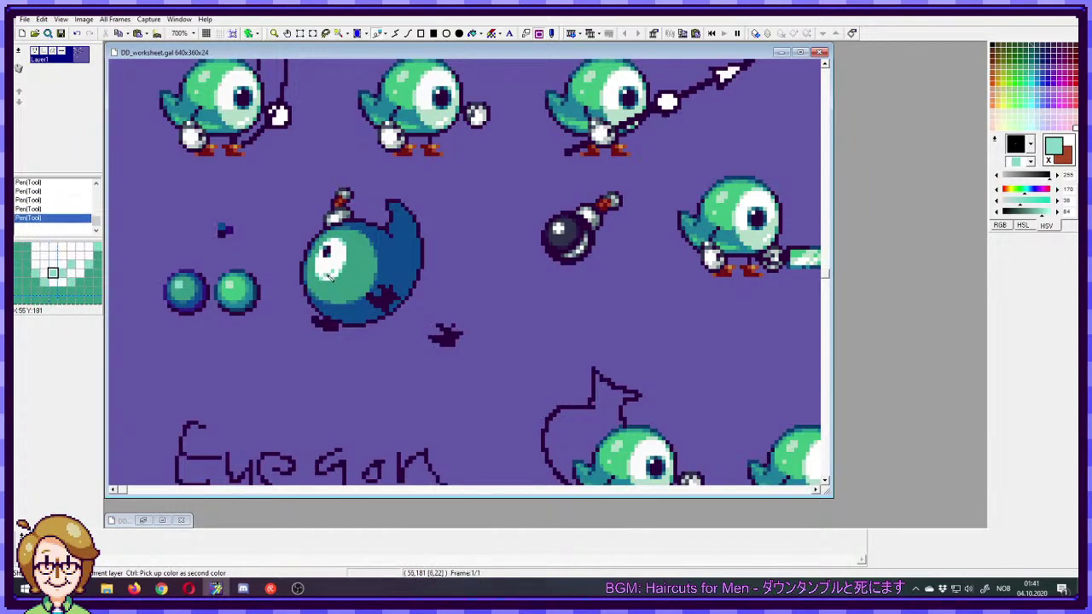
pyautogui.click(340, 270)
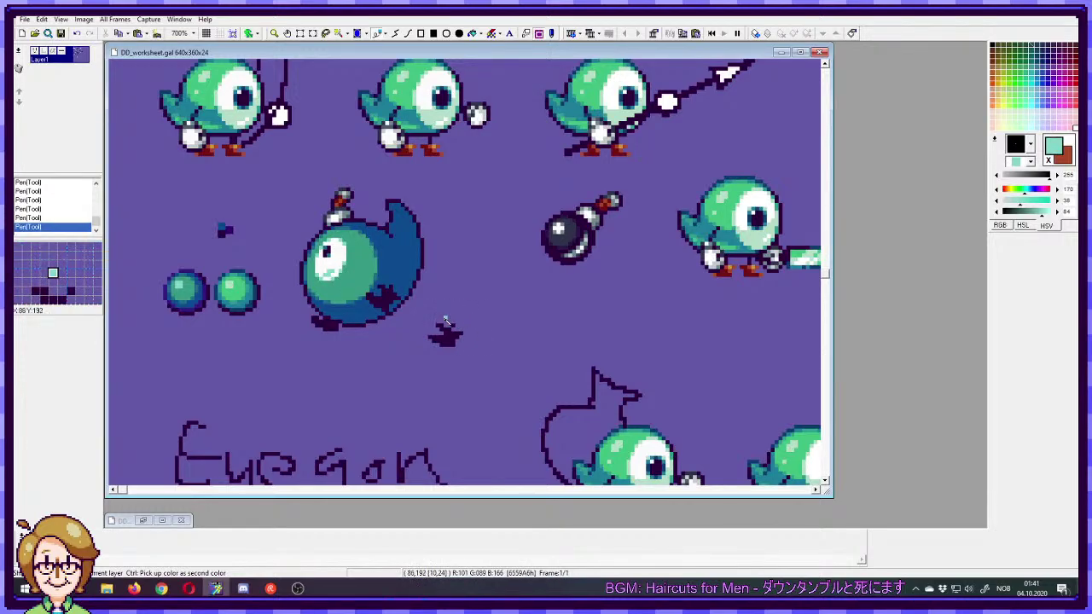
pyautogui.hotkey('ctrl', 'z')
pyautogui.hotkey('ctrl', 'z')
pyautogui.hotkey('ctrl', 'z')
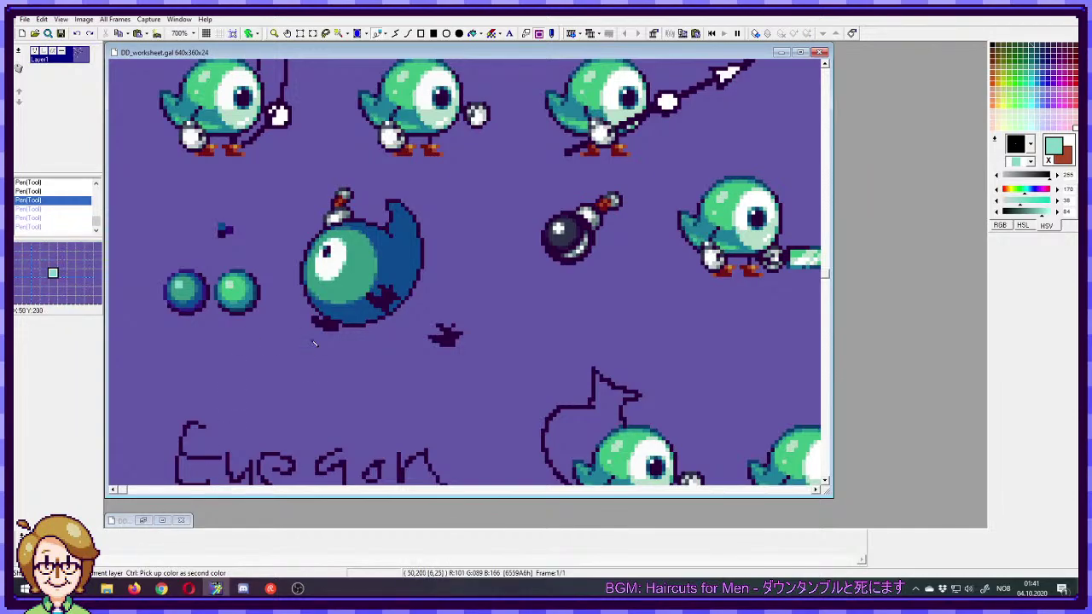
# - Sample white from the eye and paint over the whole pupil
pyautogui.rightClick(332, 252)
pyautogui.click(328, 249)
pyautogui.moveTo(328, 251); pyautogui.dragTo(333, 255)
pyautogui.click(329, 254)
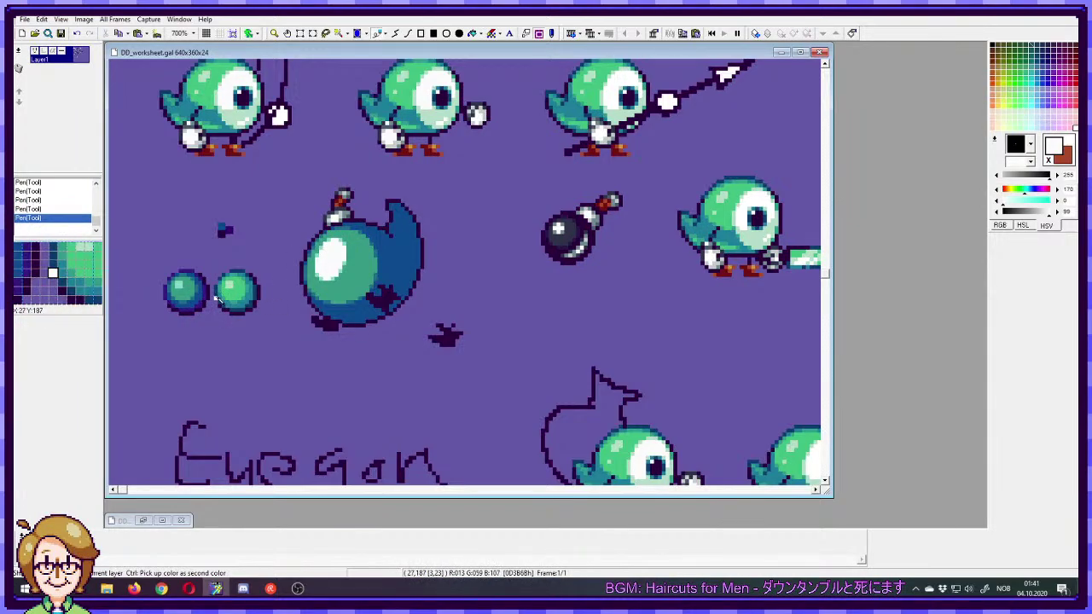
# - Paint a small dark purple pupil dot in the white eye, and undo the trial mint pixel beside it
pyautogui.keyDown('ctrl'); pyautogui.click(366, 241); pyautogui.keyUp('ctrl')
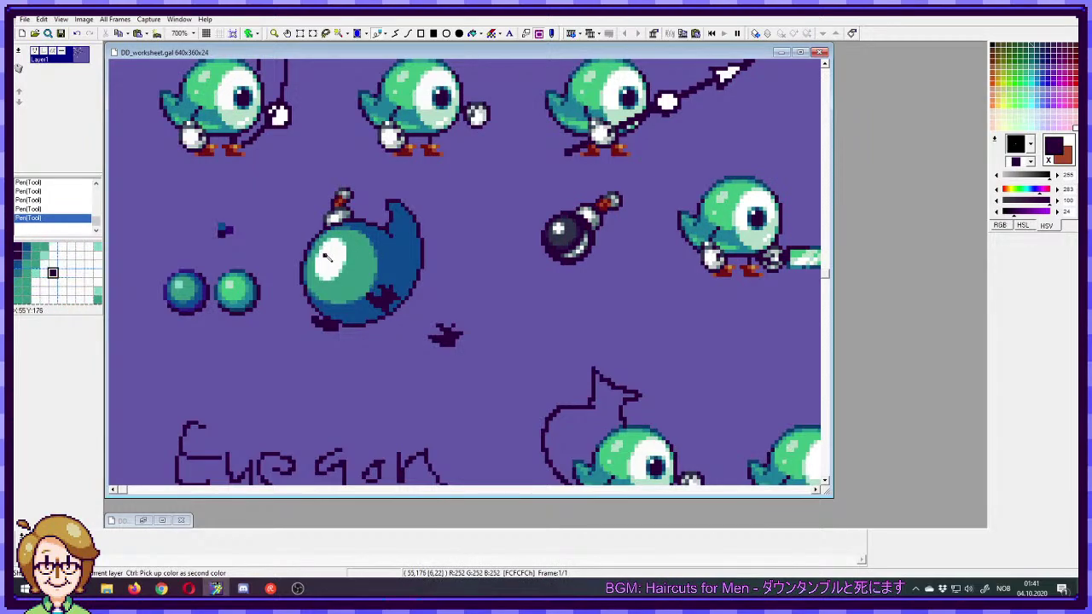
pyautogui.click(324, 255)
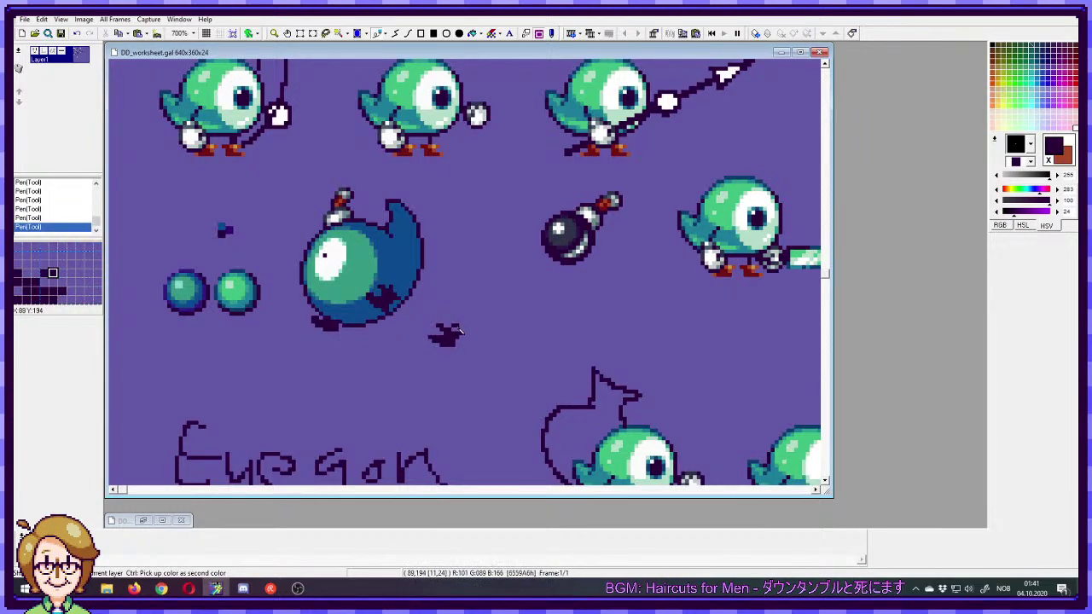
pyautogui.keyDown('ctrl'); pyautogui.click(179, 288); pyautogui.keyUp('ctrl')
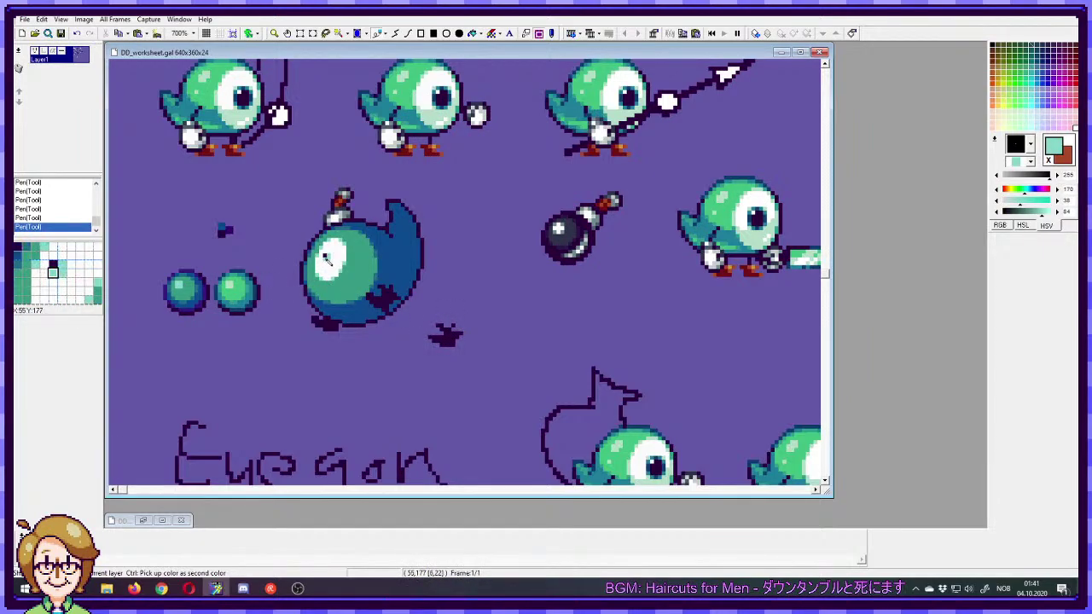
pyautogui.hotkey('ctrl', 'z')
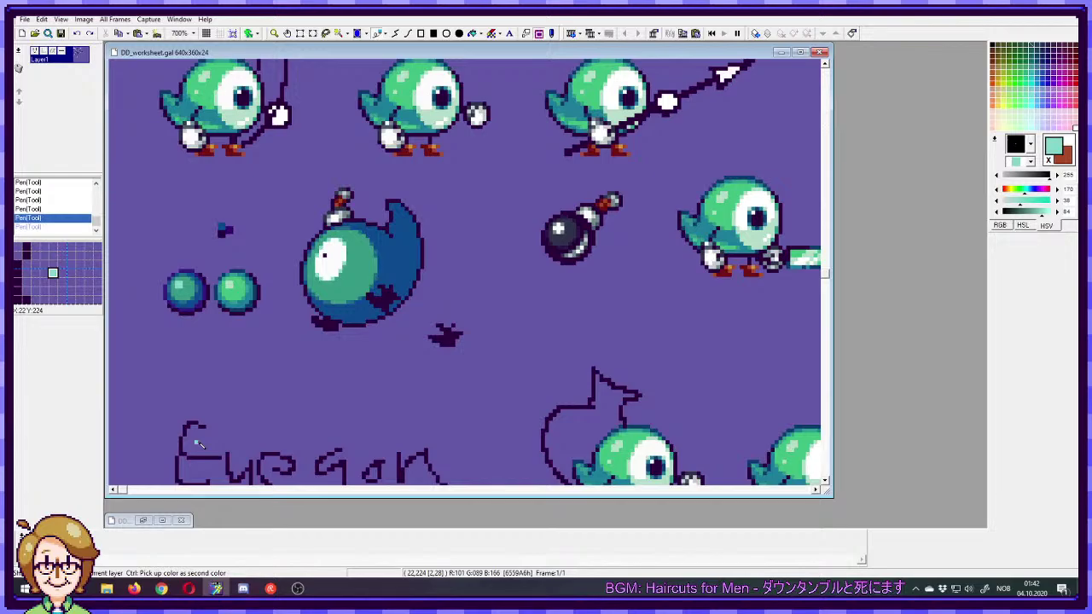
pyautogui.hotkey('alt', 'Tab')
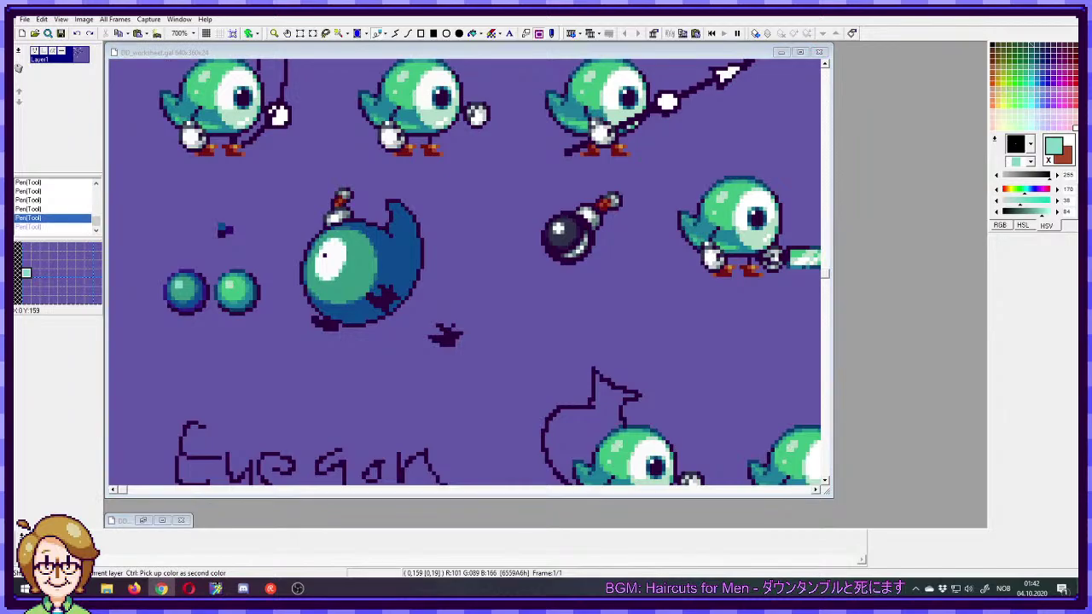
pyautogui.hotkey('alt', 'Tab')
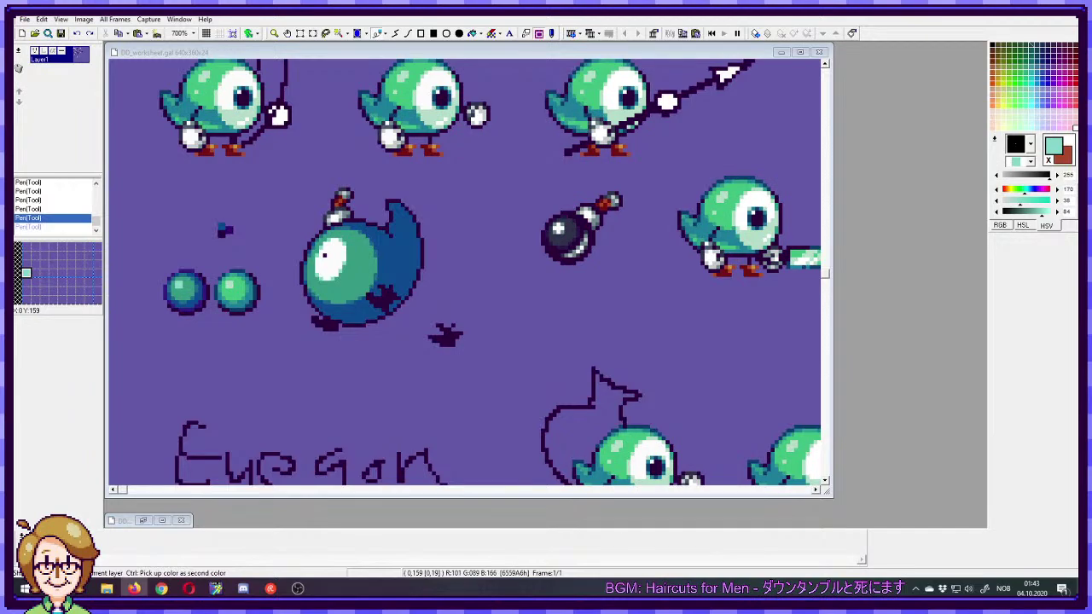
pyautogui.click(401, 52)
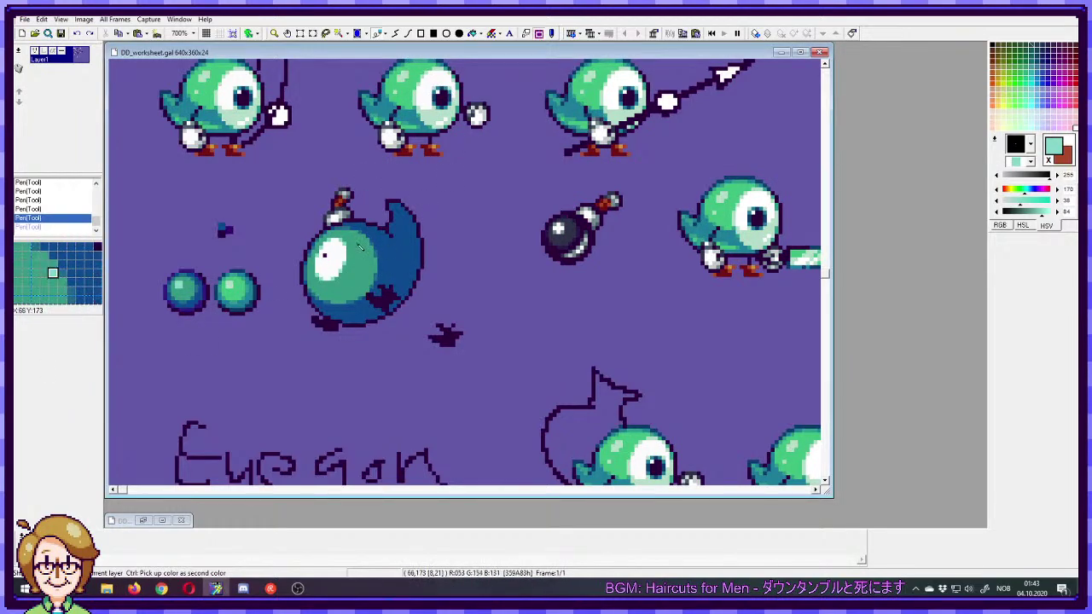
# - Paint a highlight inside the tail with green from the left sphere, and add dark indigo pixels where the tail meets the back
pyautogui.rightClick(188, 293)
pyautogui.moveTo(394, 221); pyautogui.dragTo(399, 241)
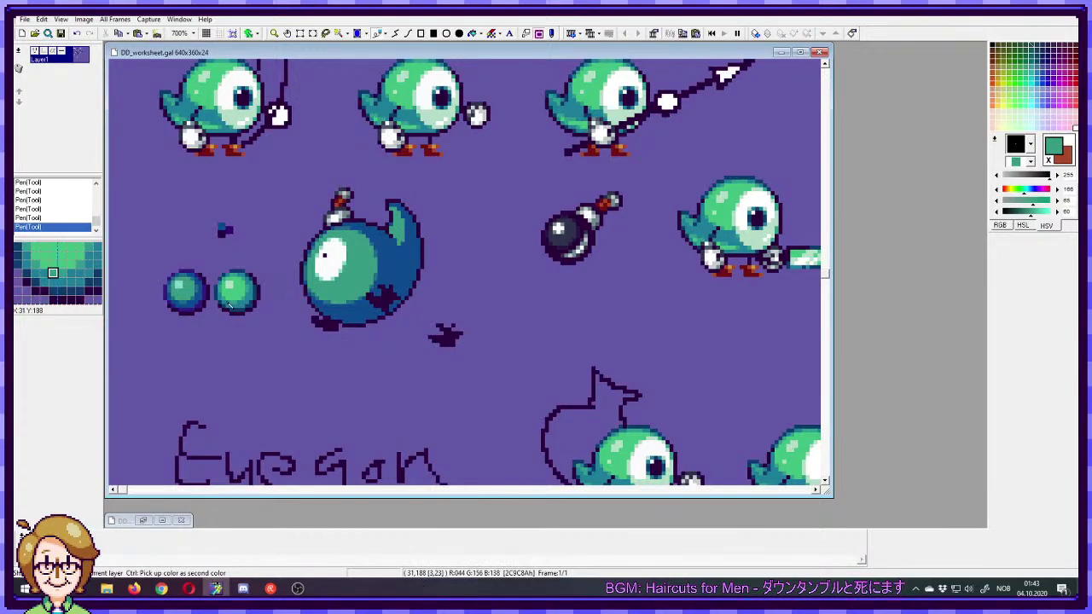
pyautogui.rightClick(220, 295)
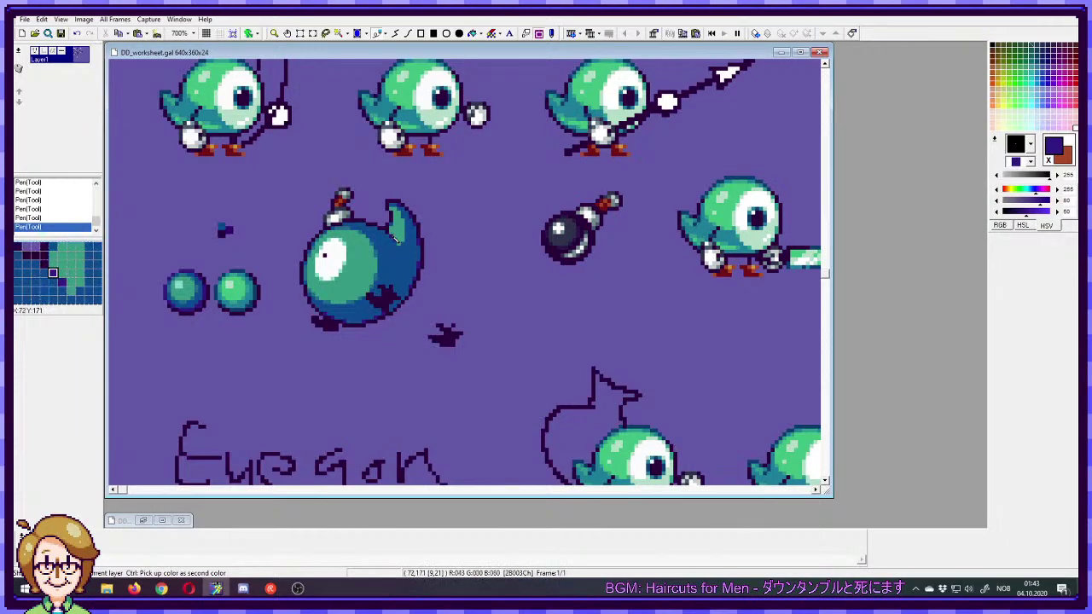
pyautogui.hotkey('ctrl', 'z')
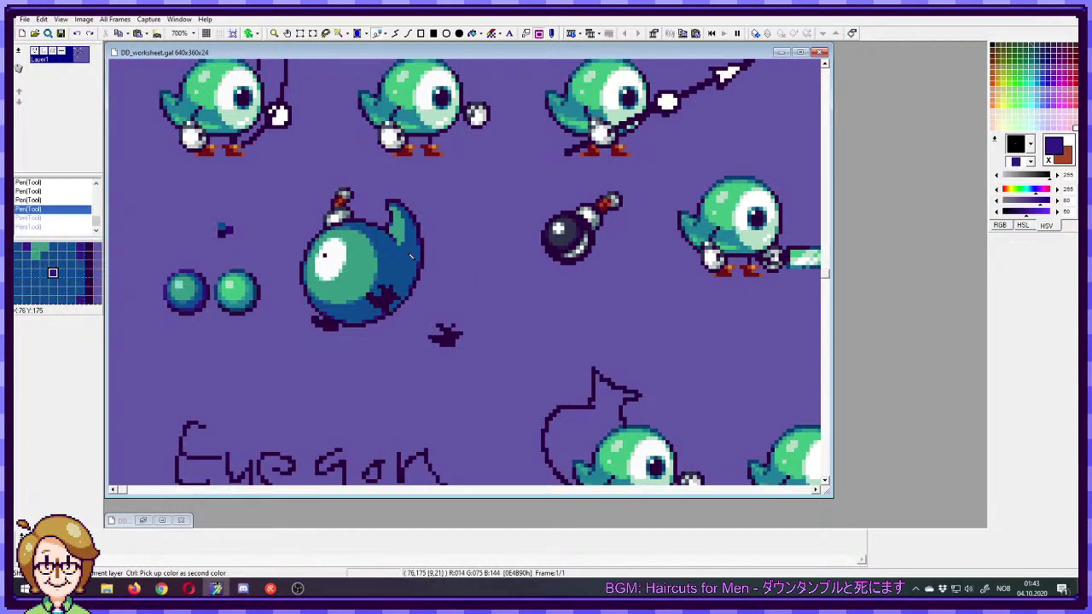
pyautogui.hotkey('ctrl', 'z')
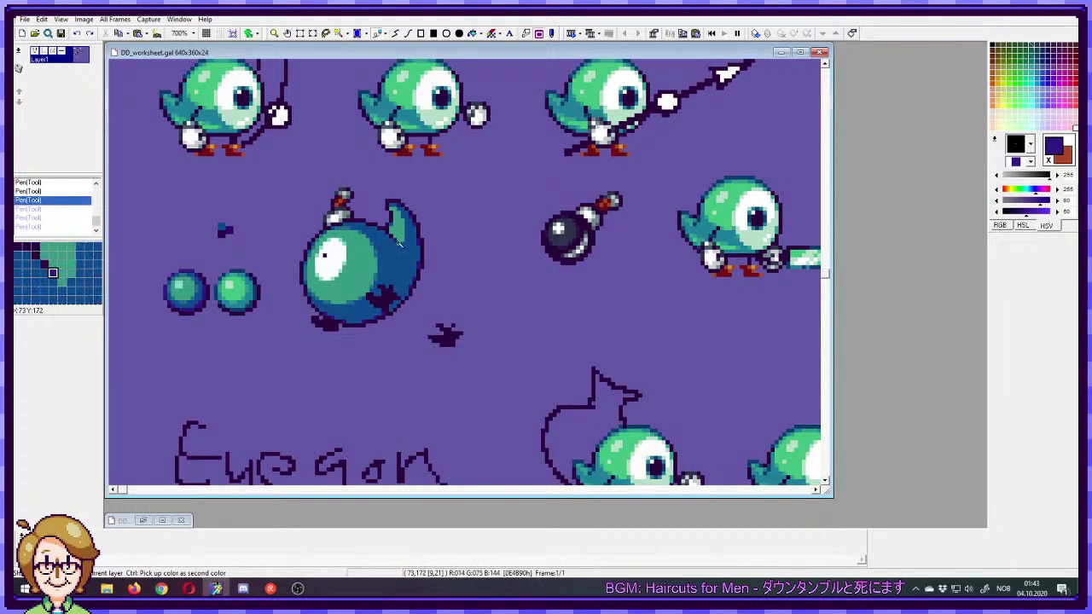
pyautogui.click(399, 243)
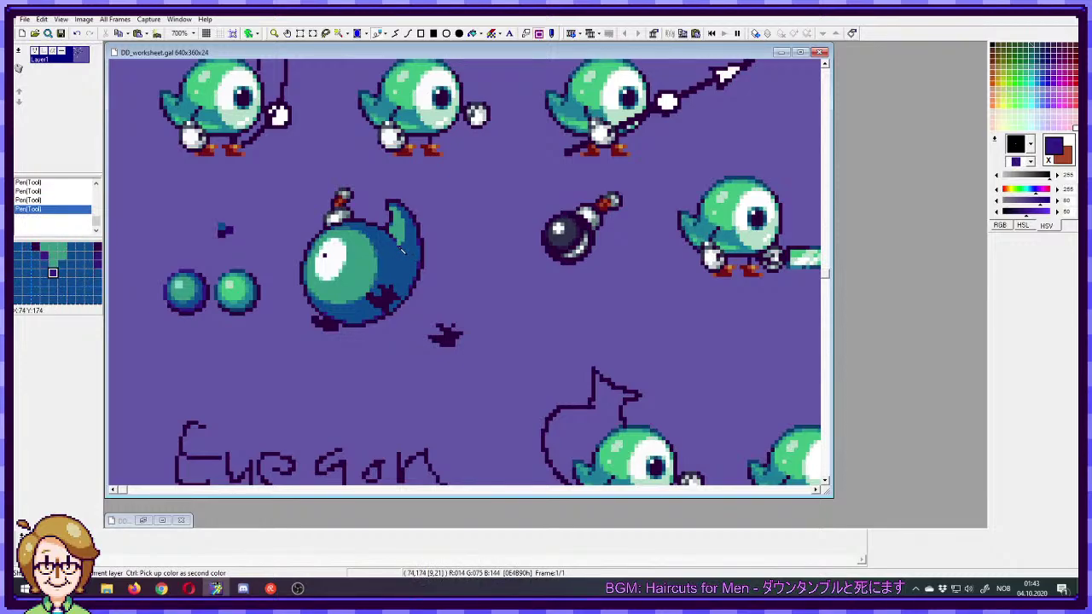
pyautogui.click(409, 272)
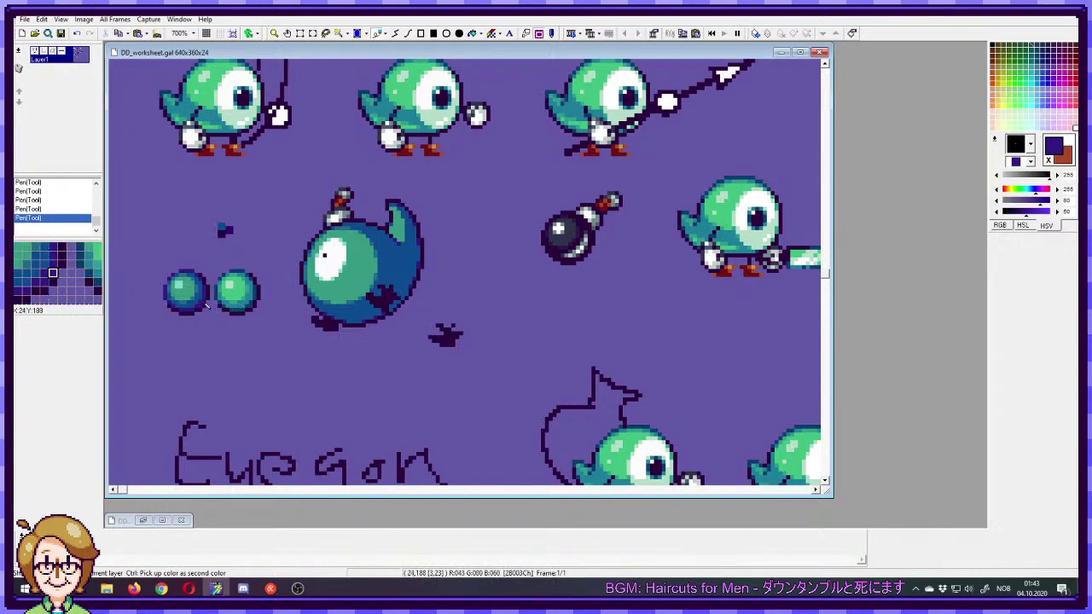
# - Sample dark indigo from the creature's outline and recolor the outline pixels along the body's left and upper-left edge
pyautogui.rightClick(397, 263)
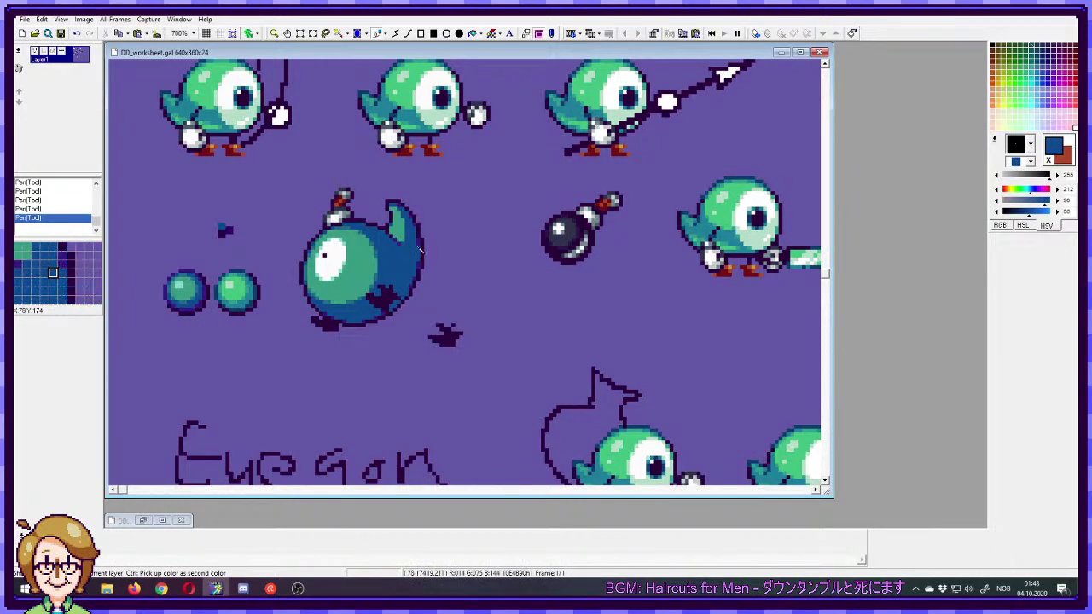
pyautogui.keyDown('ctrl'); pyautogui.click(422, 269); pyautogui.keyUp('ctrl')
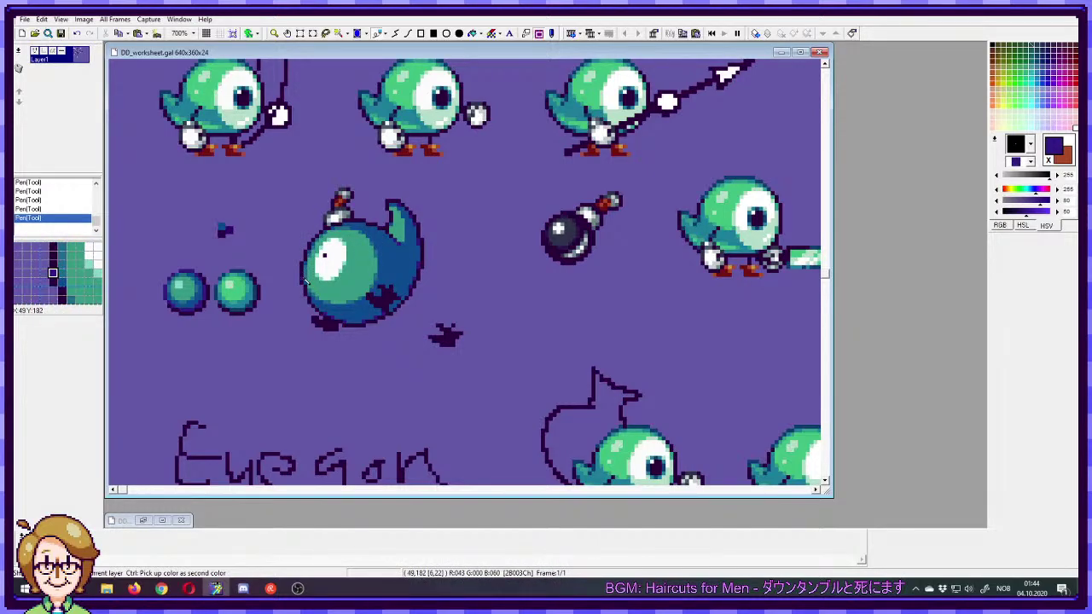
pyautogui.keyDown('shift'); pyautogui.click(303, 265); pyautogui.keyUp('shift')
pyautogui.click(307, 257)
pyautogui.click(311, 247)
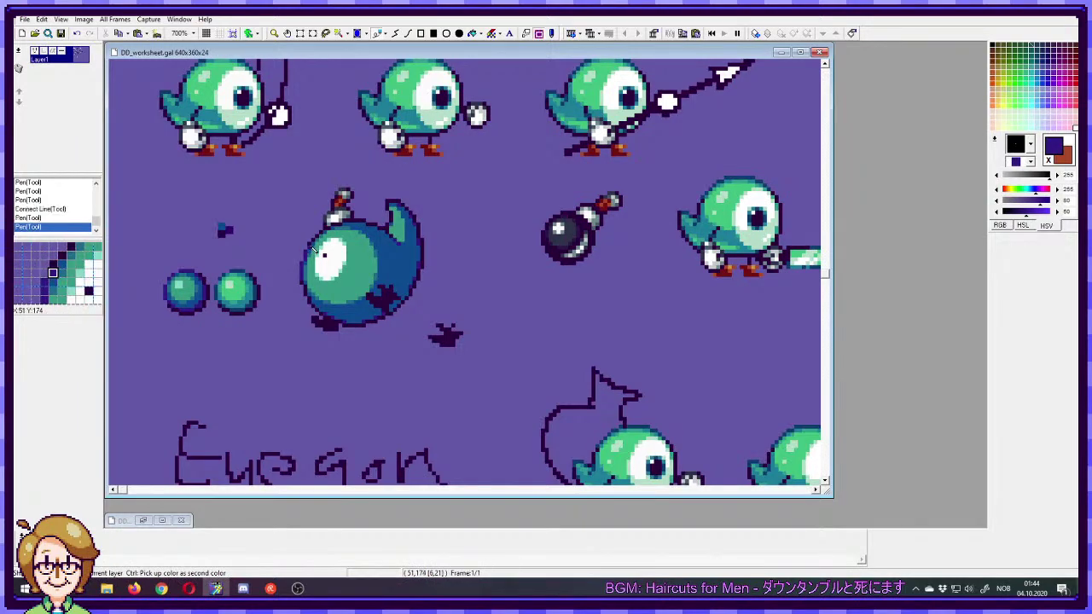
pyautogui.click(312, 243)
pyautogui.click(317, 238)
pyautogui.click(320, 233)
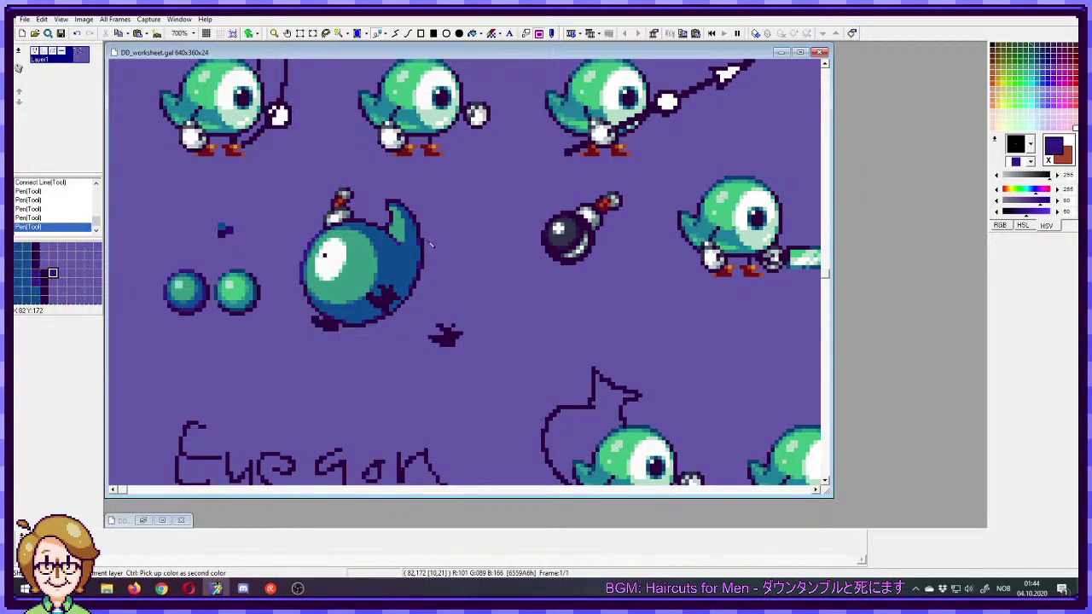
pyautogui.hotkey('ctrl', 'z')
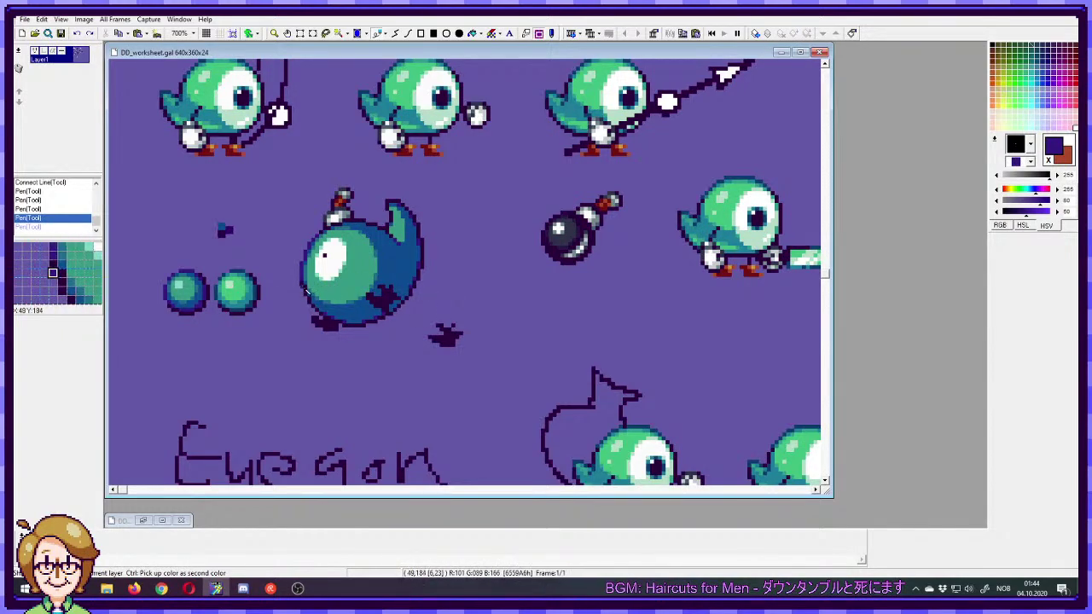
pyautogui.hotkey('ctrl', 'y')
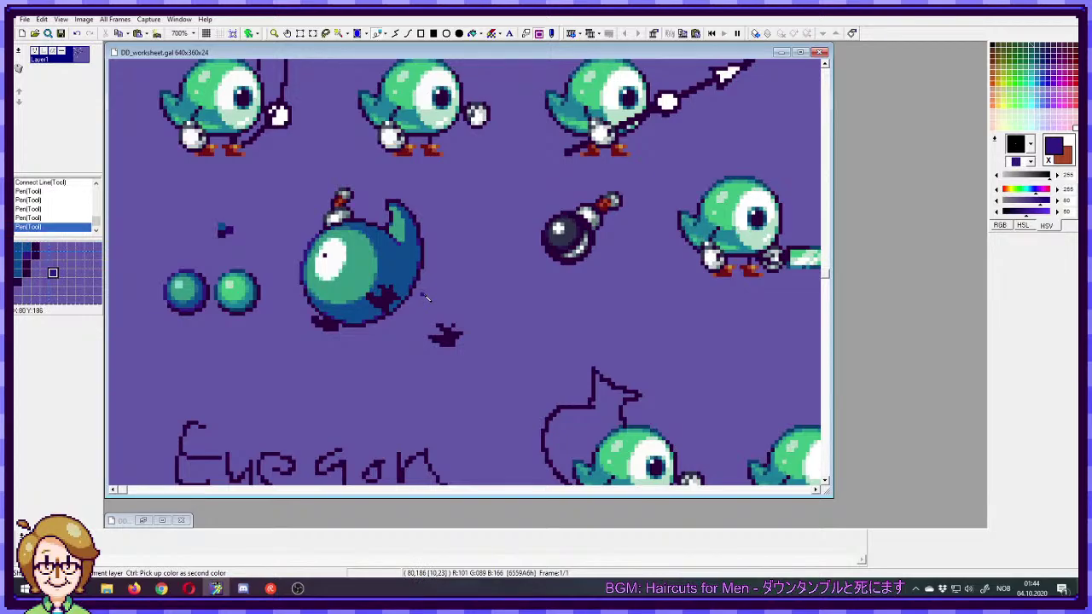
# - Touch up the outline at the body's lower right and the tail's inner edge with dark indigo, and sample the body's blue
pyautogui.click(394, 313)
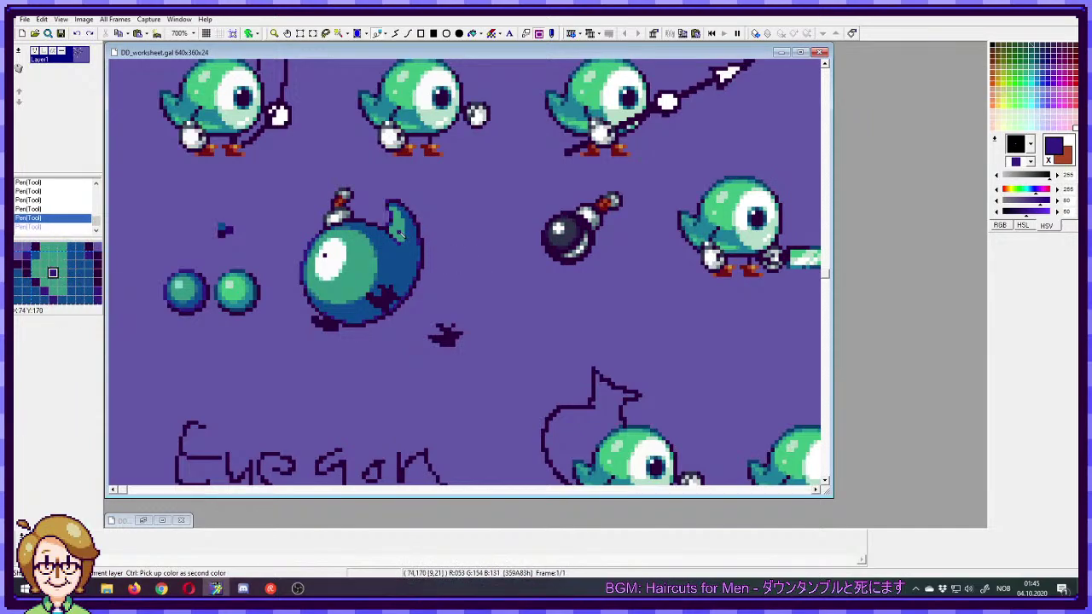
pyautogui.click(389, 216)
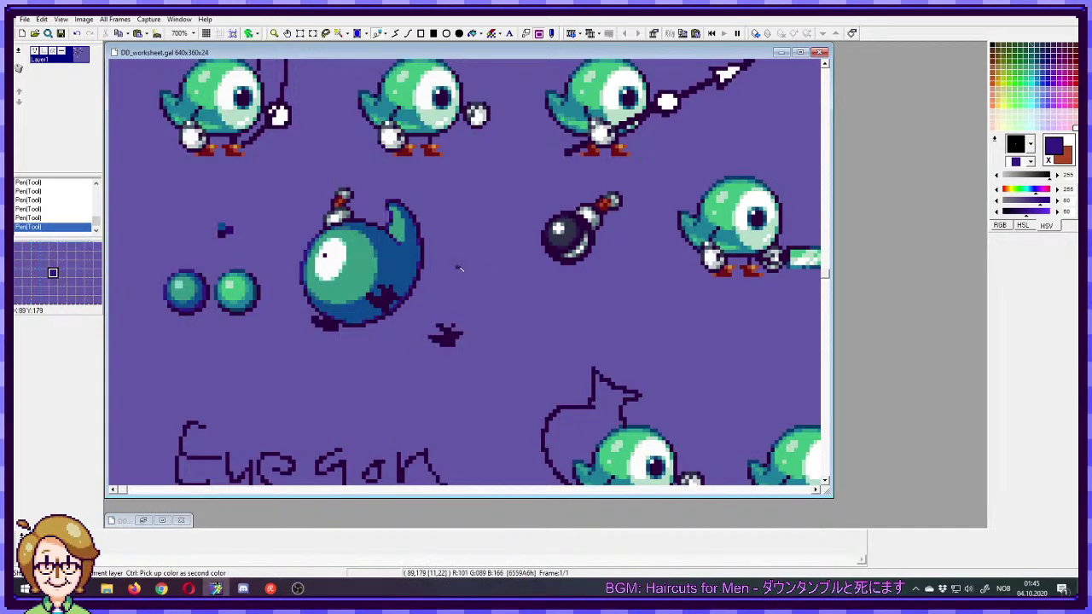
pyautogui.rightClick(407, 245)
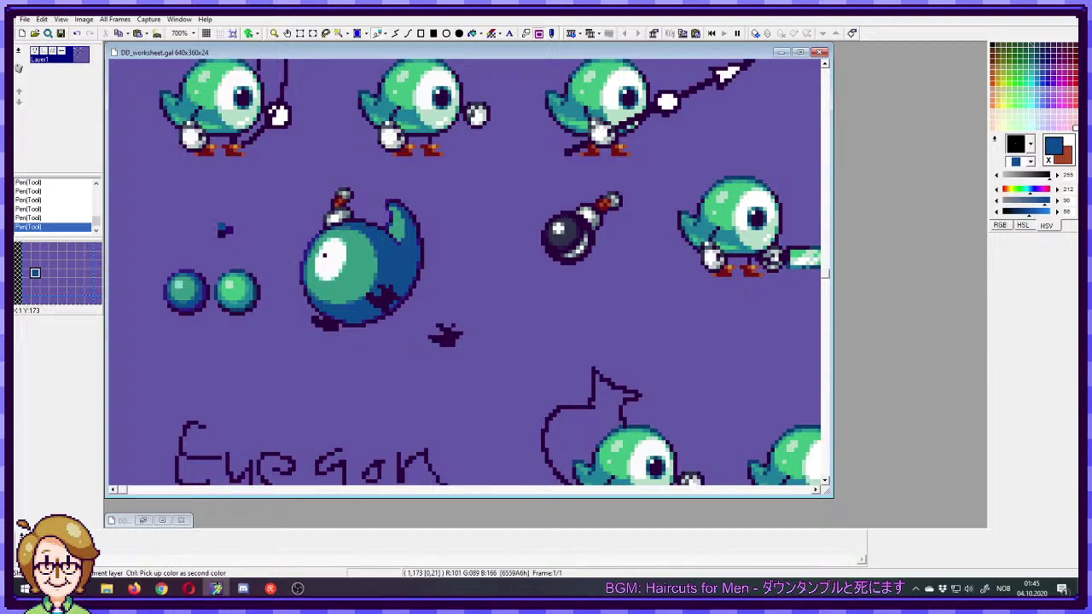
pyautogui.hotkey('alt', 'Tab')
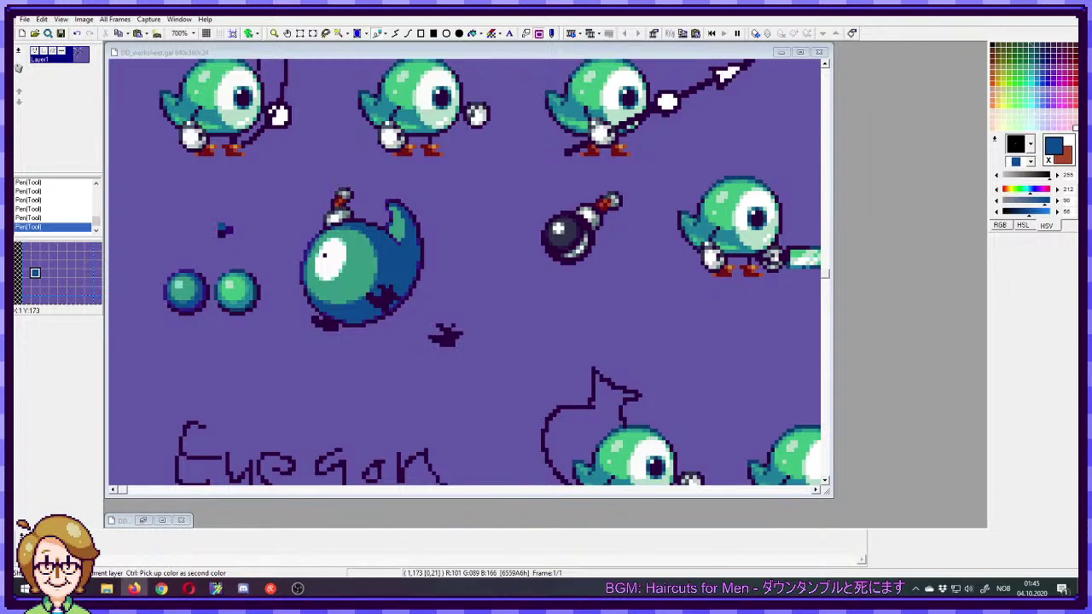
pyautogui.click(323, 51)
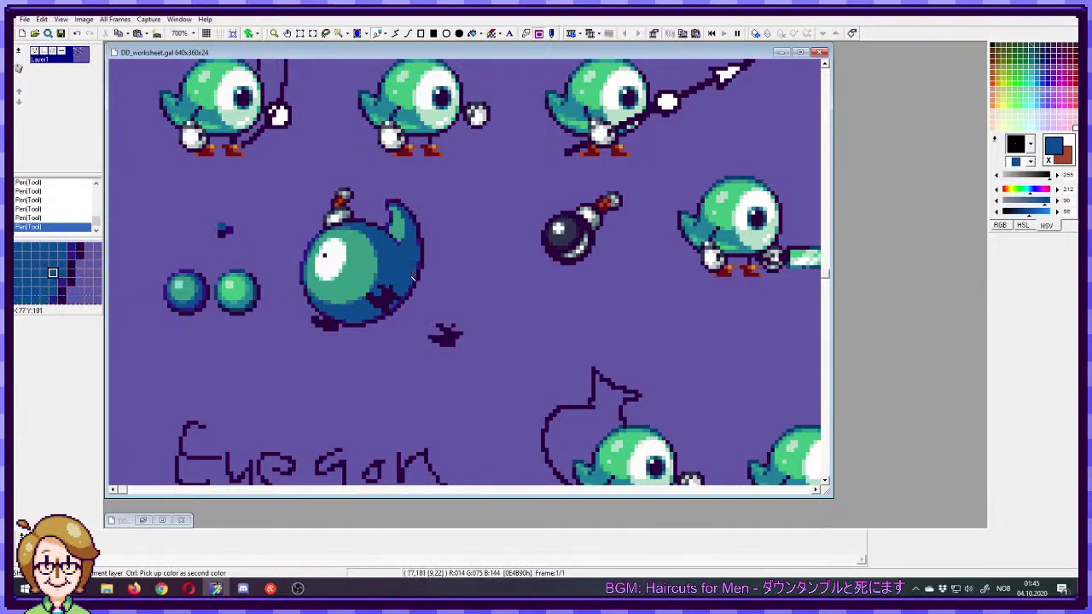
# - Sample dark red from the middle bird's feet and flood-fill both of the blue creature's feet with it
pyautogui.rightClick(433, 156)
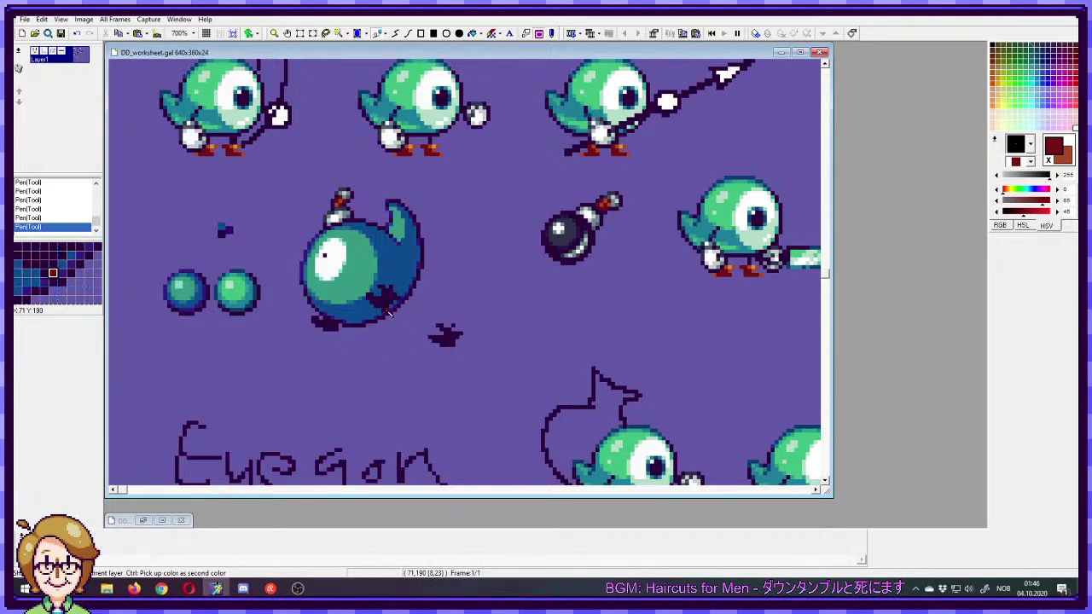
pyautogui.press('f')
pyautogui.click(381, 299)
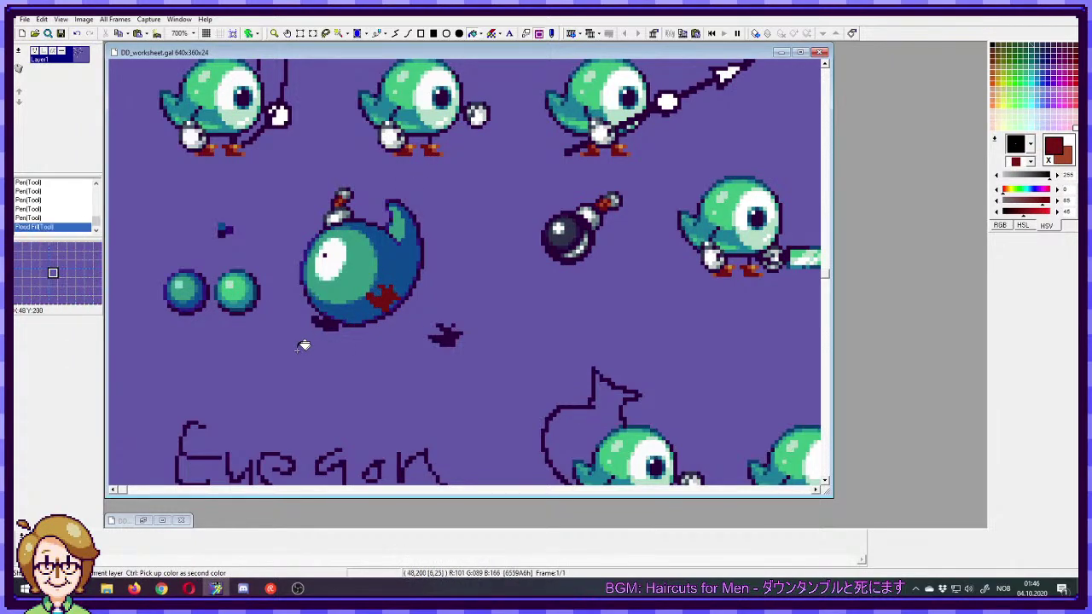
pyautogui.click(322, 323)
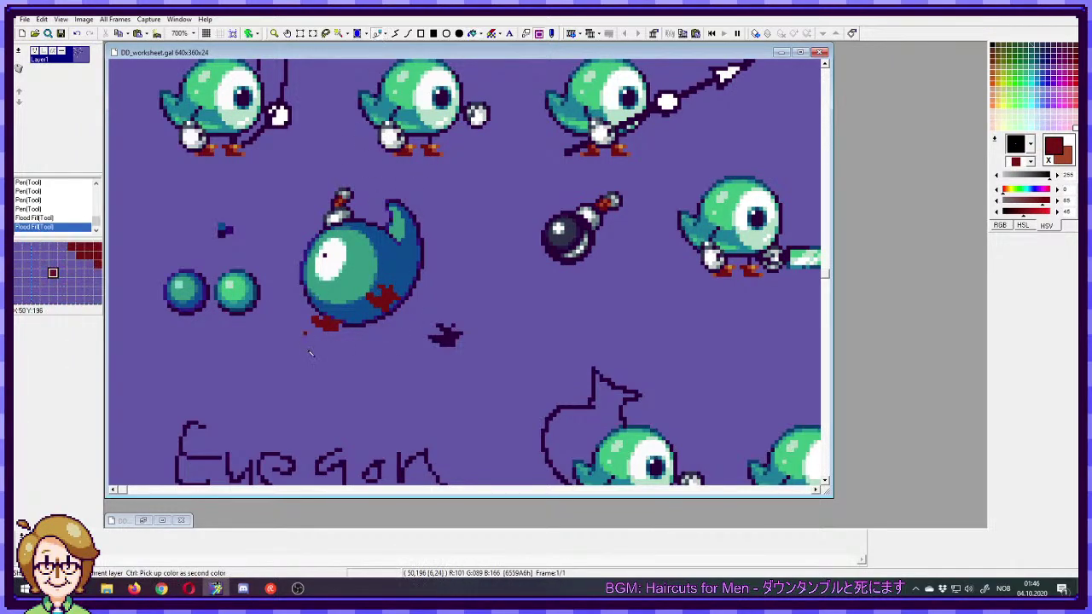
# - Redraw the body's lower outline over the top edge of the front red foot in the dark outline purple
pyautogui.rightClick(340, 324)
pyautogui.click(324, 319)
pyautogui.click(331, 323)
pyautogui.click(338, 324)
pyautogui.click(343, 327)
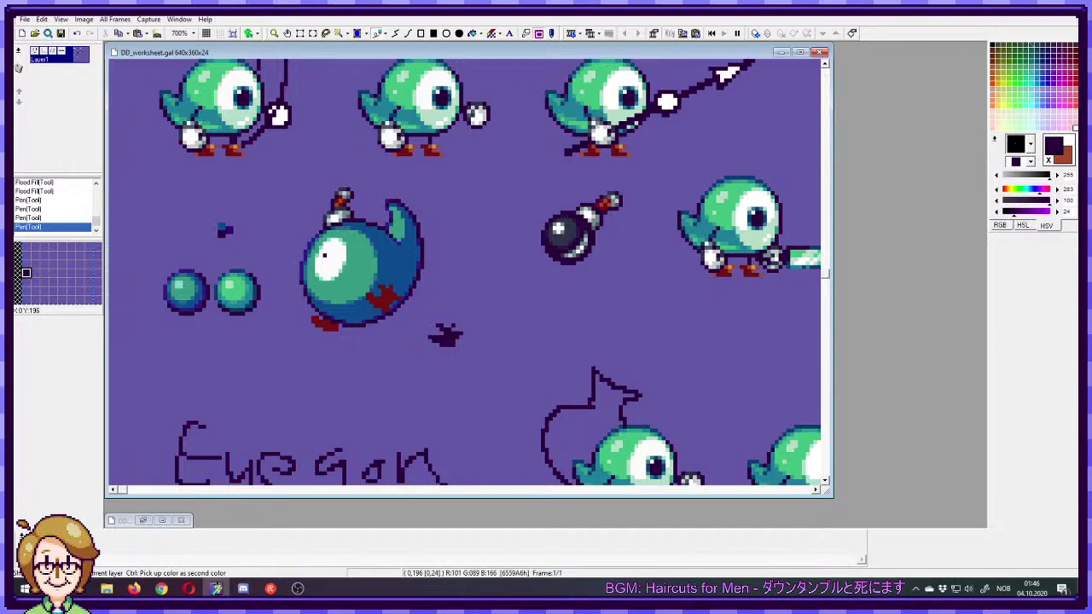
pyautogui.hotkey('alt', 'Tab')
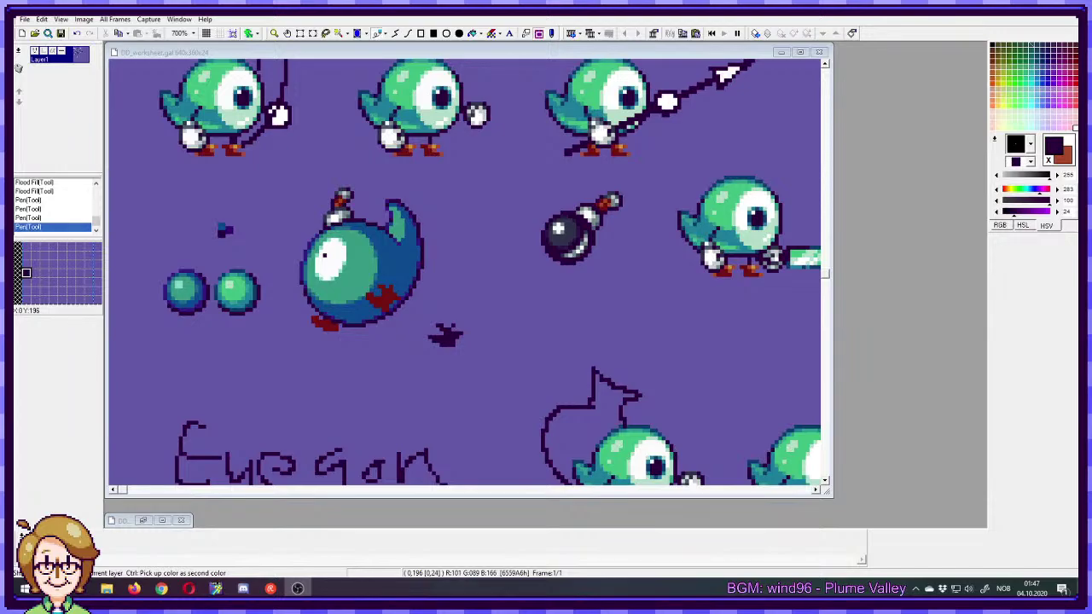
pyautogui.hotkey('alt', 'Tab')
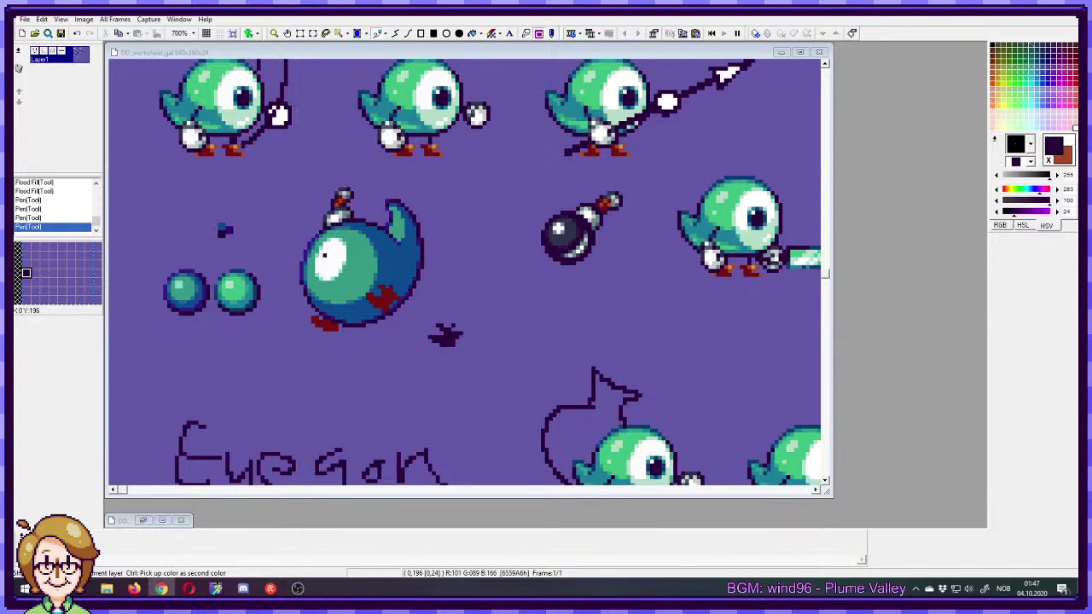
pyautogui.click(392, 43)
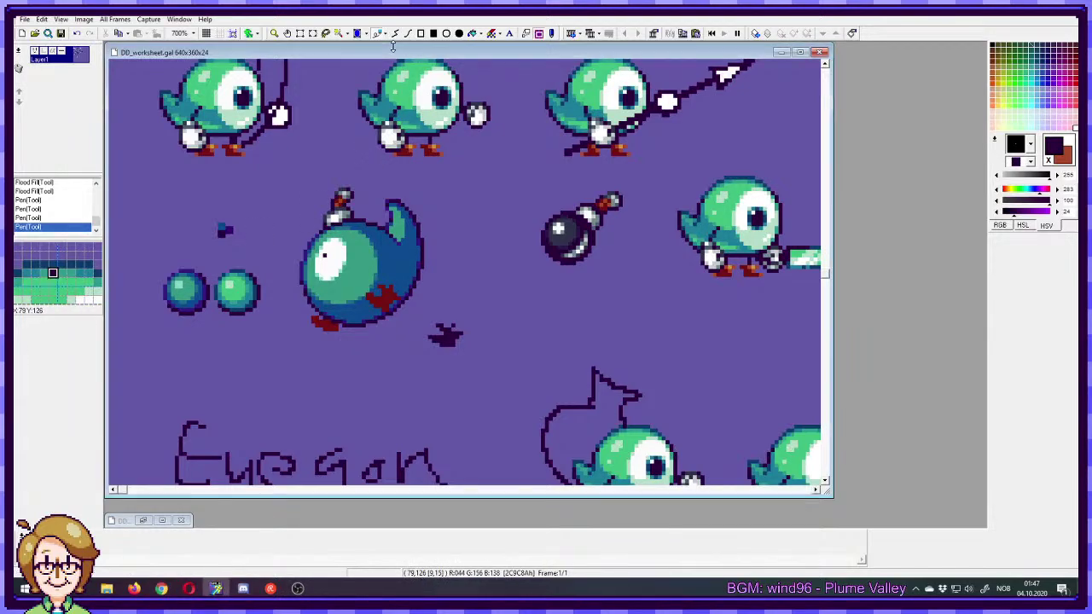
# - Lighten the sampled body blue to saturation 72 and value 63, and flood-fill the creature's blue back and underside with it
pyautogui.keyDown('ctrl'); pyautogui.click(391, 282); pyautogui.keyUp('ctrl')
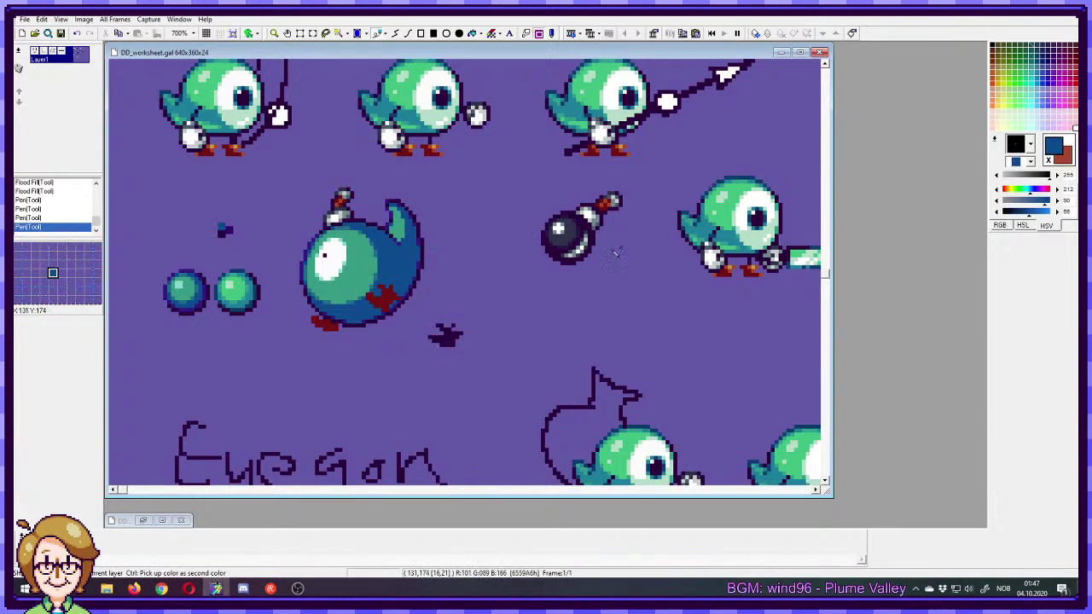
pyautogui.scroll(1, 546, 264)
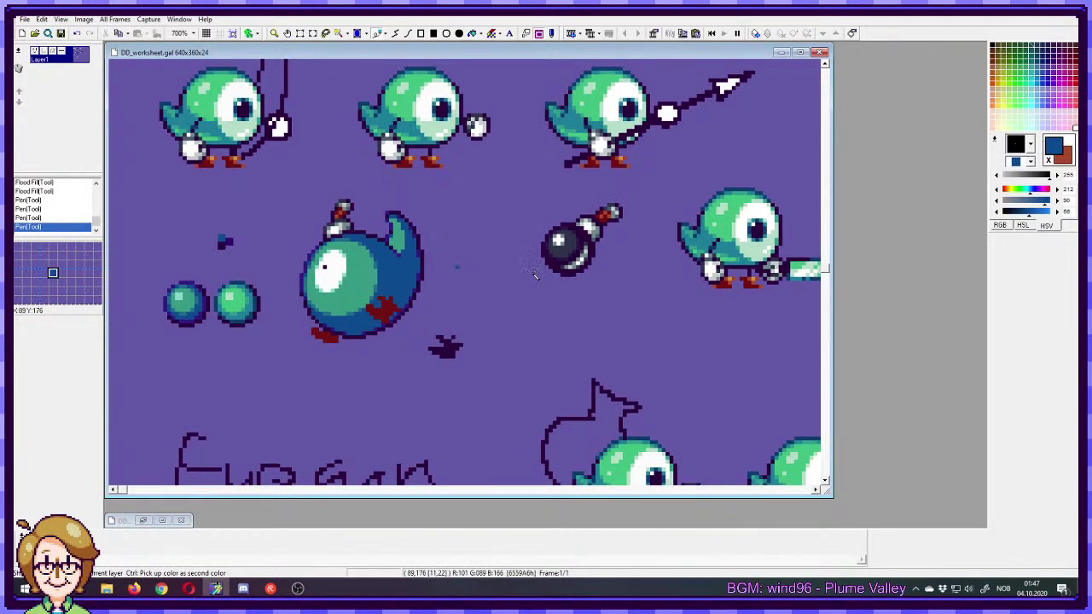
pyautogui.scroll(2, 535, 272)
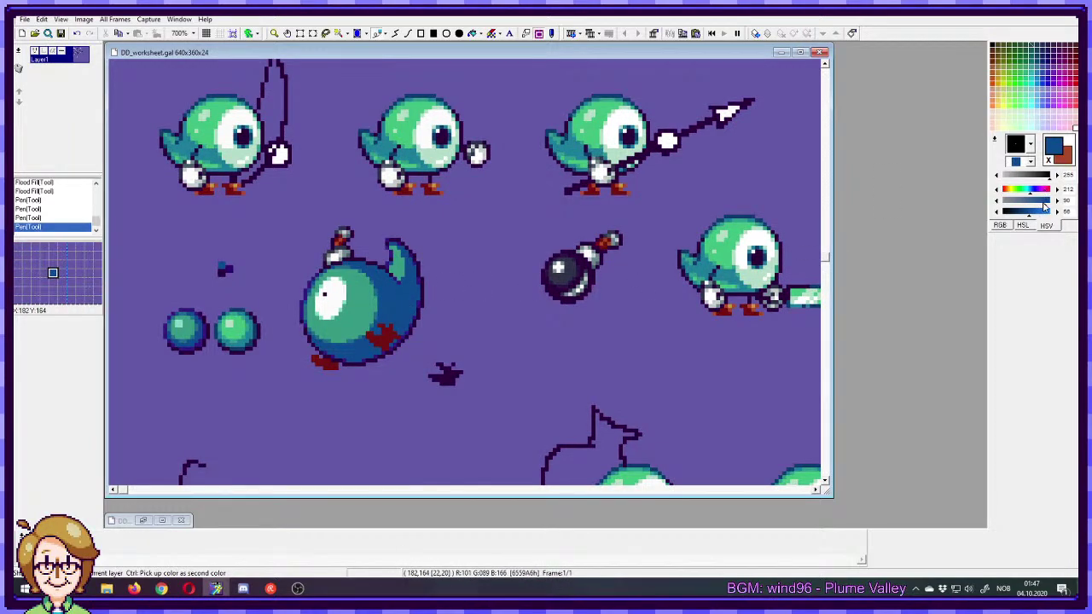
pyautogui.moveTo(1044, 206); pyautogui.dragTo(1032, 214)
pyautogui.click(474, 33)
pyautogui.click(394, 312)
pyautogui.click(366, 349)
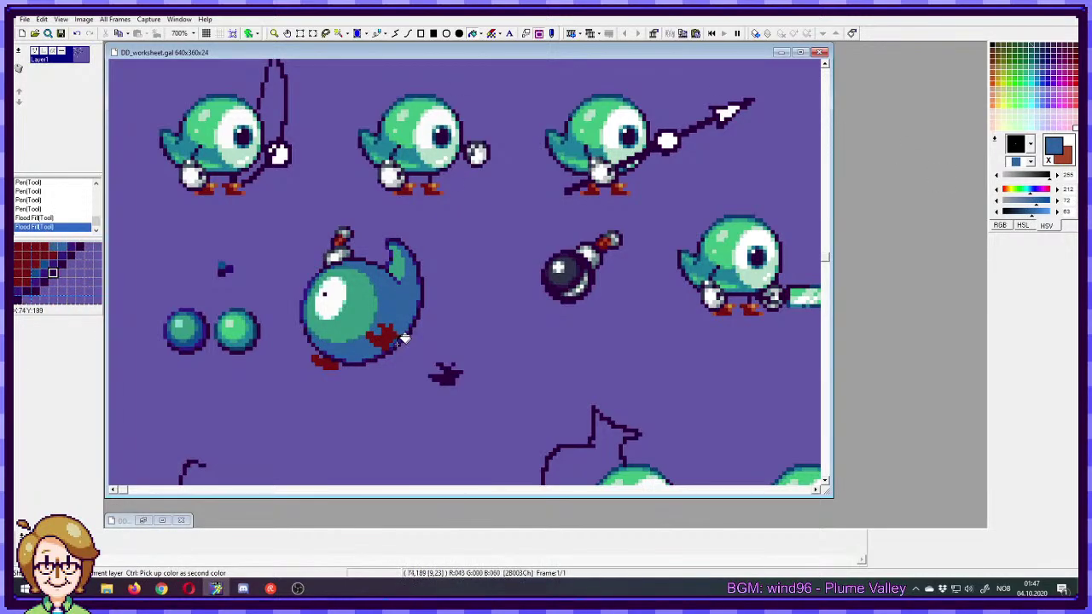
# - Undo the last two body fills and refill the creature's back, underside and head rim with blue at saturation 72 and value 55
pyautogui.hotkey('ctrl', 'z')
pyautogui.hotkey('ctrl', 'z')
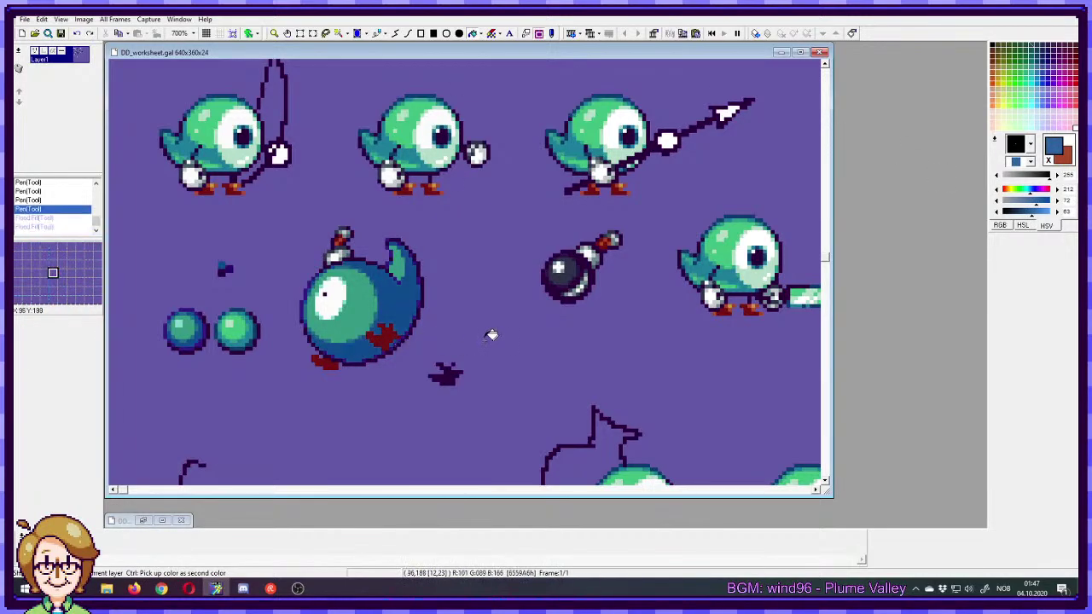
pyautogui.click(1029, 214)
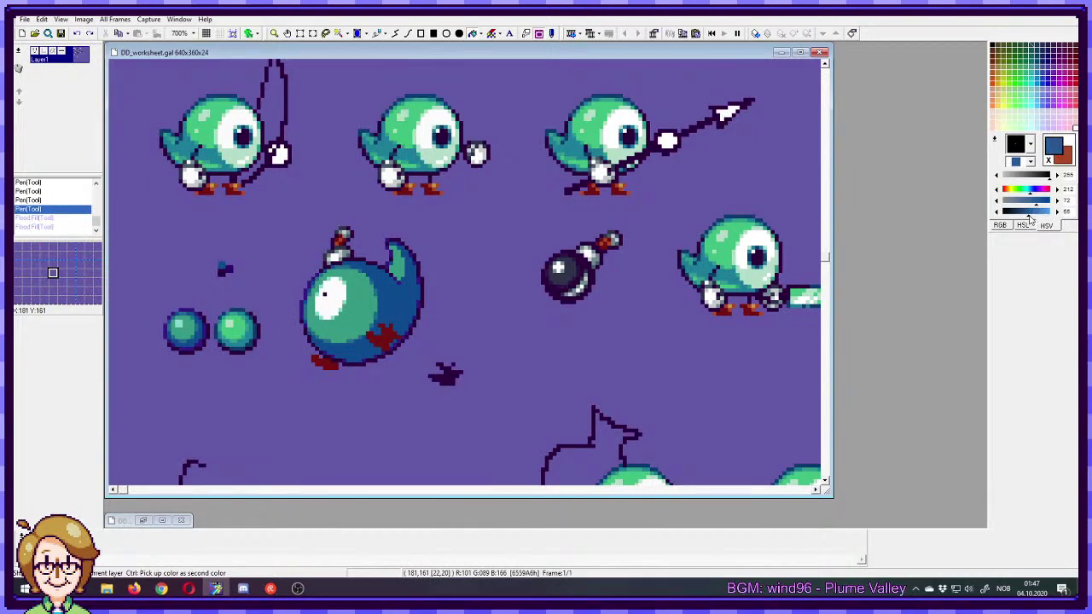
pyautogui.click(406, 306)
pyautogui.click(402, 336)
pyautogui.click(400, 338)
pyautogui.click(397, 340)
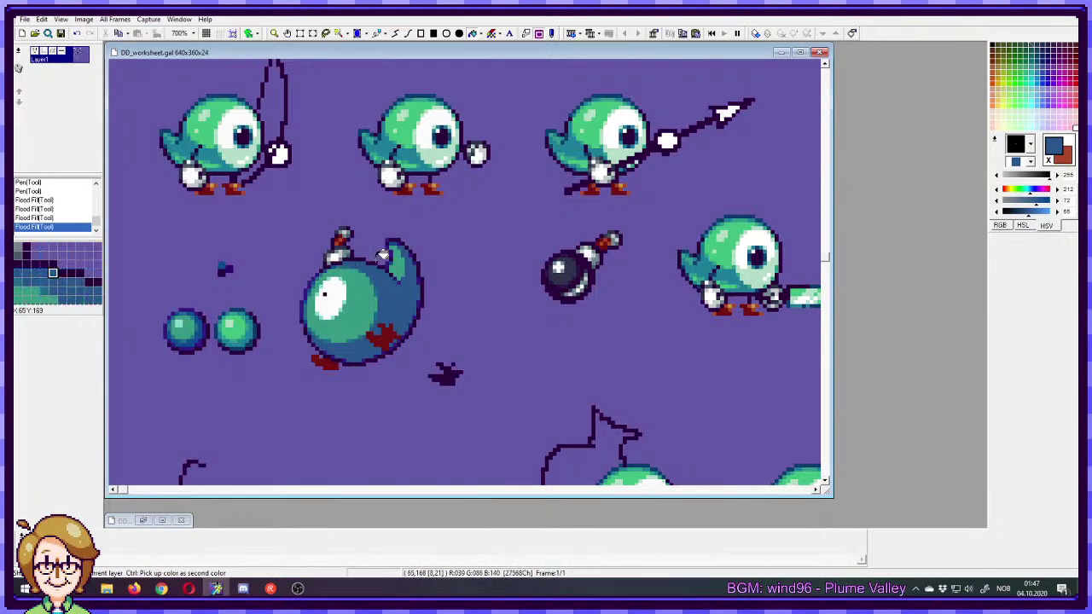
pyautogui.click(334, 265)
pyautogui.click(323, 272)
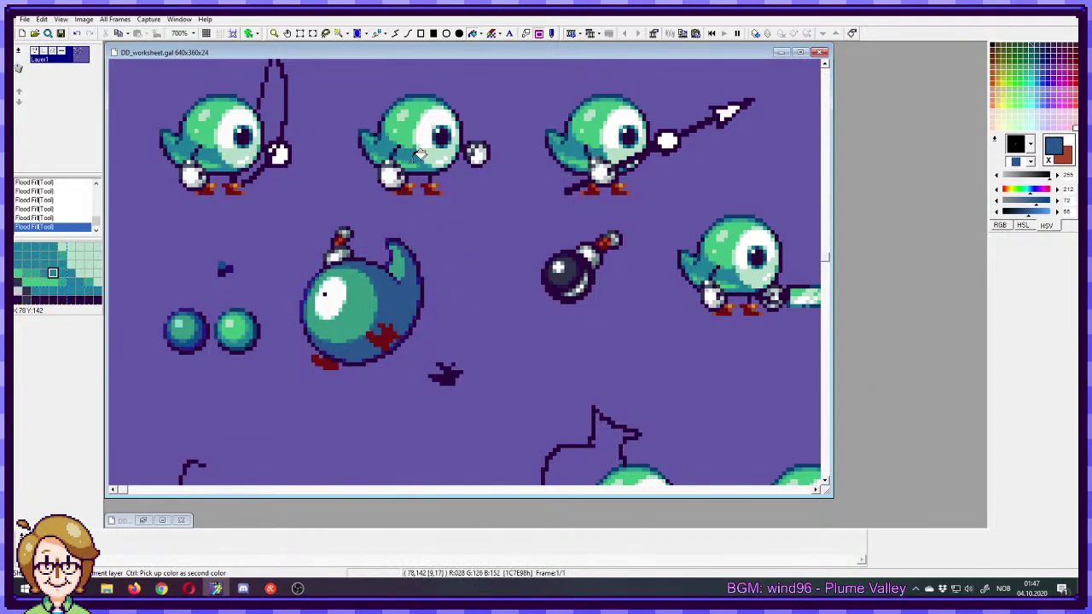
# - Undo all of the new blue fills on the creature's body
pyautogui.hotkey('ctrl', 'z')
pyautogui.hotkey('ctrl', 'z')
pyautogui.hotkey('ctrl', 'z')
pyautogui.hotkey('ctrl', 'z')
pyautogui.hotkey('ctrl', 'z')
pyautogui.hotkey('ctrl', 'z')
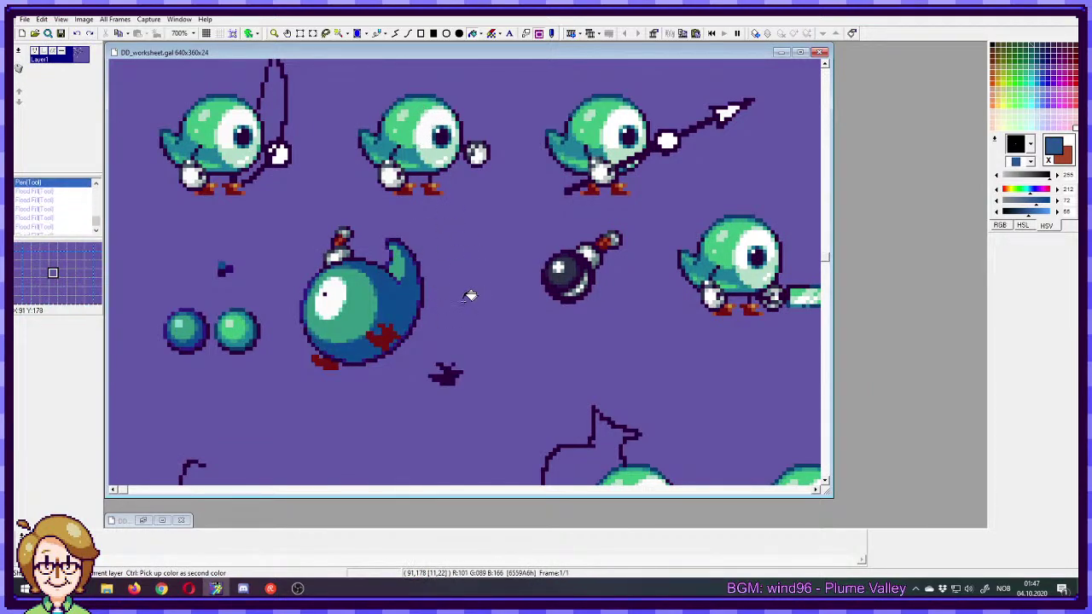
pyautogui.hotkey('ctrl', 'z')
pyautogui.hotkey('ctrl', 'y')
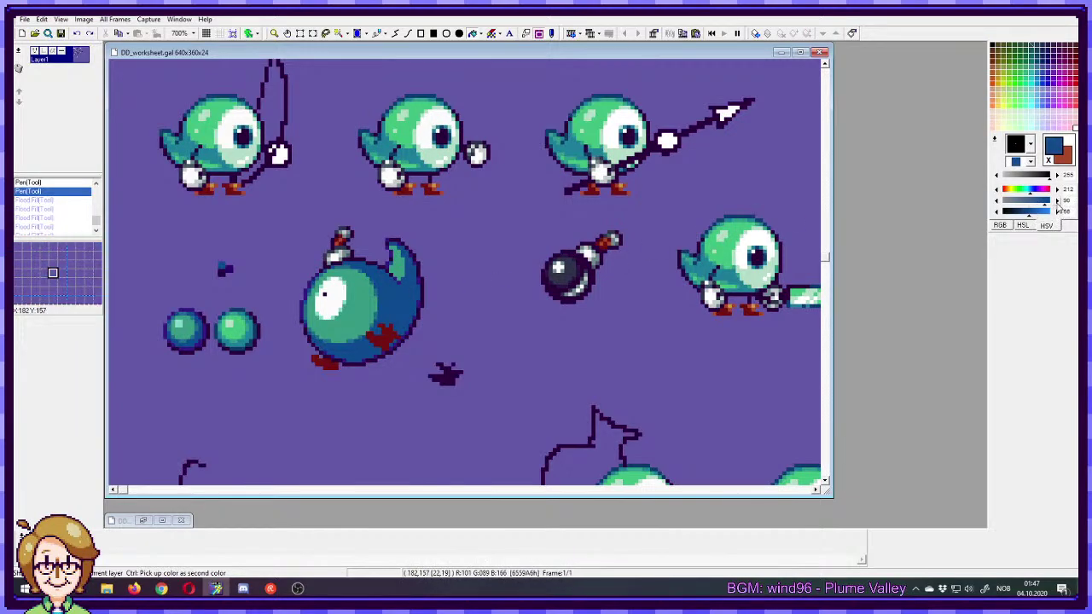
# - Try flood-filling the creature's body with blue at saturation 80 and value 60, and undo it
pyautogui.click(996, 201)
pyautogui.click(1057, 211)
pyautogui.click(1056, 212)
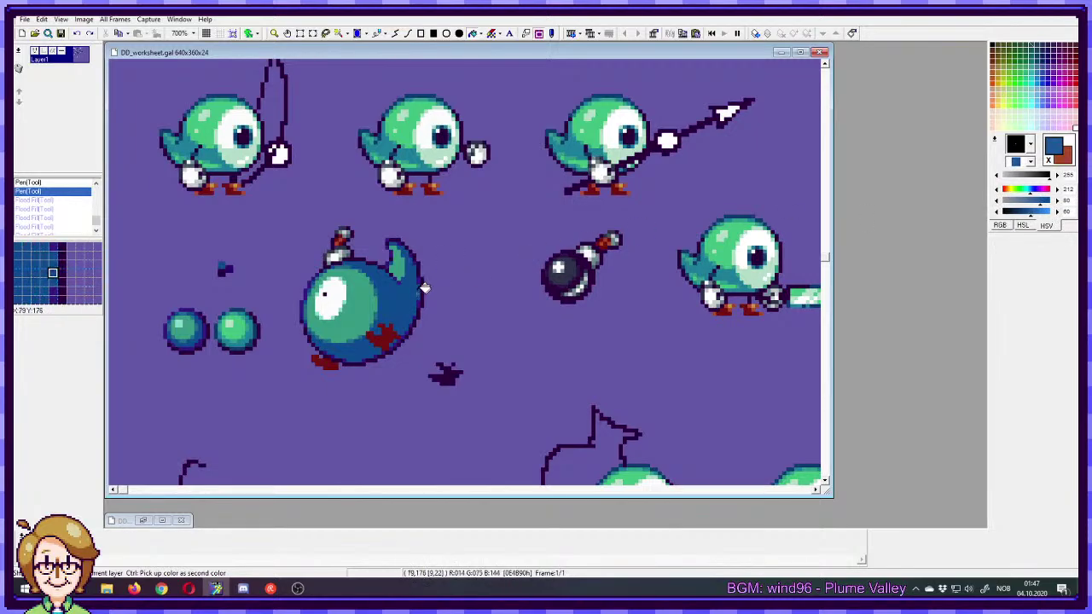
pyautogui.click(388, 332)
pyautogui.hotkey('ctrl', 'z')
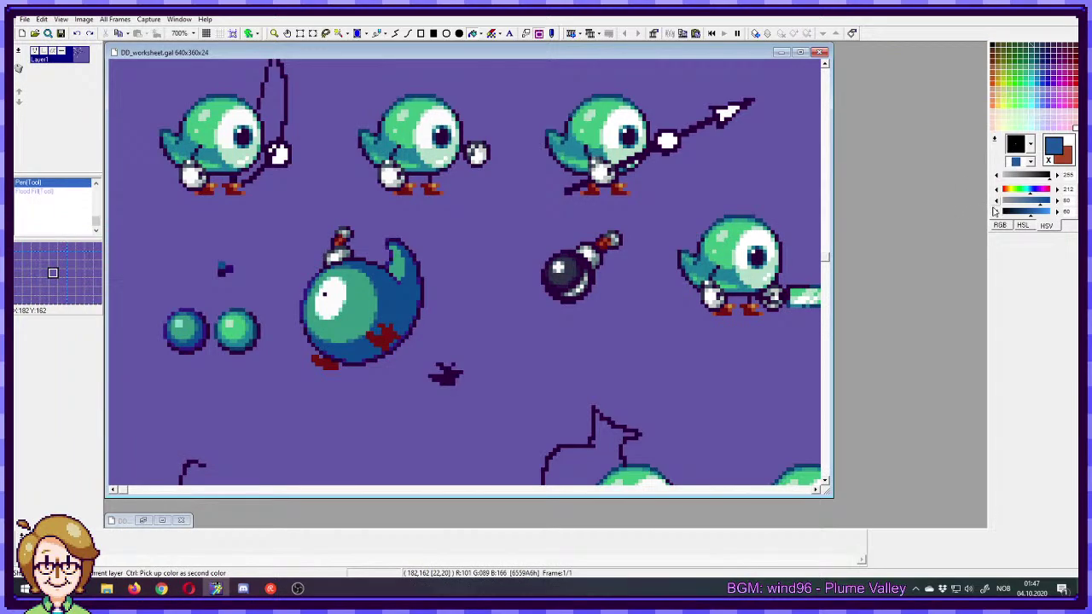
# - Set the sampled body blue to saturation 80 and value 56, and flood-fill the creature's back, underside and head rim with it
pyautogui.rightClick(402, 311)
pyautogui.click(1057, 201)
pyautogui.click(996, 200)
pyautogui.click(996, 201)
pyautogui.click(996, 200)
pyautogui.click(996, 200)
pyautogui.click(996, 201)
pyautogui.click(996, 200)
pyautogui.click(996, 200)
pyautogui.click(996, 201)
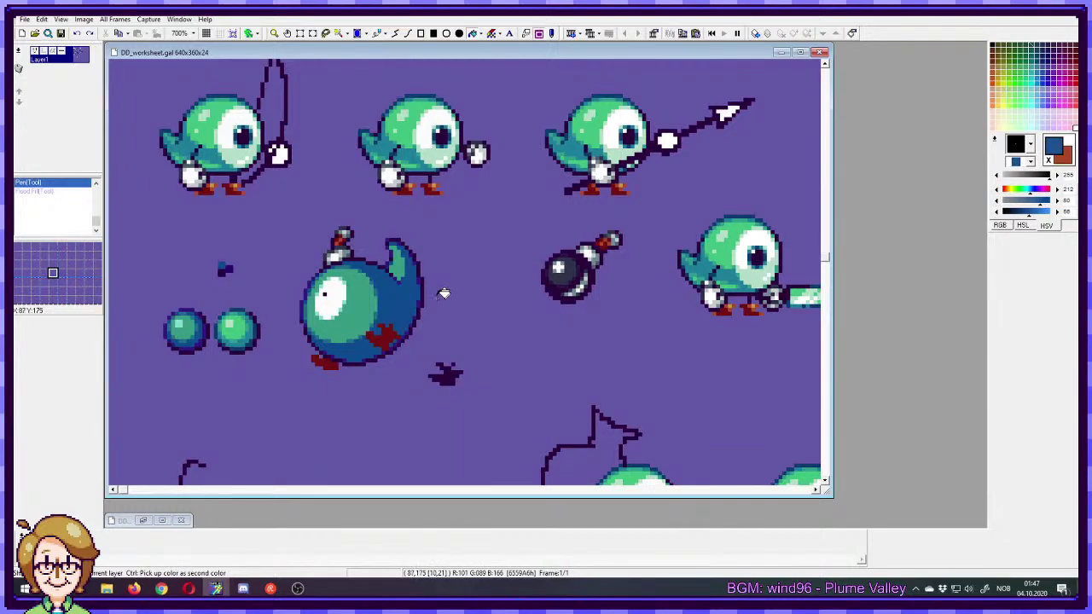
pyautogui.click(388, 307)
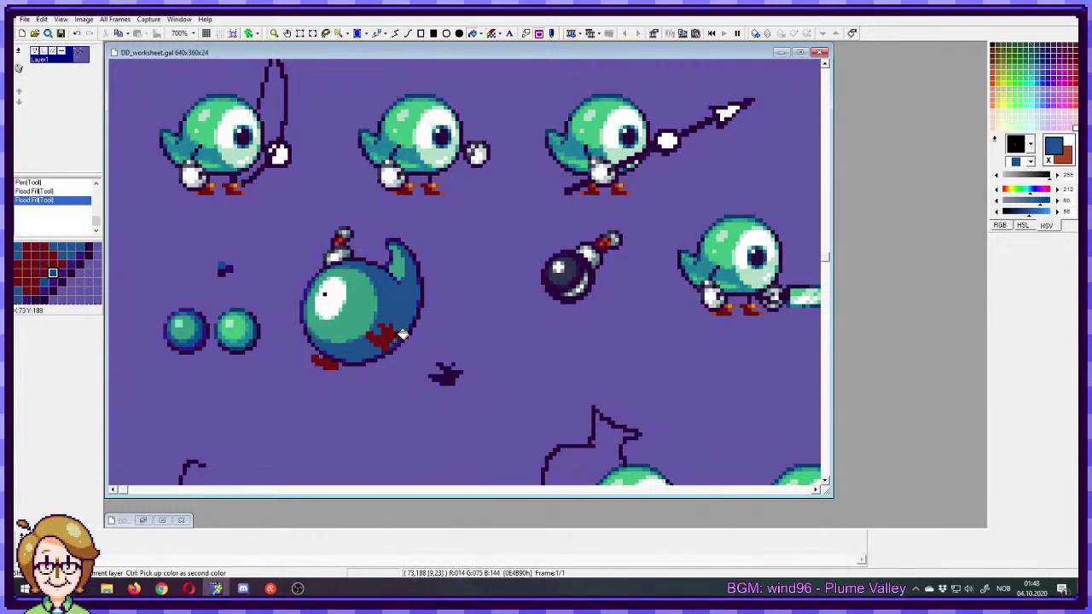
pyautogui.click(394, 343)
pyautogui.click(391, 346)
pyautogui.click(337, 257)
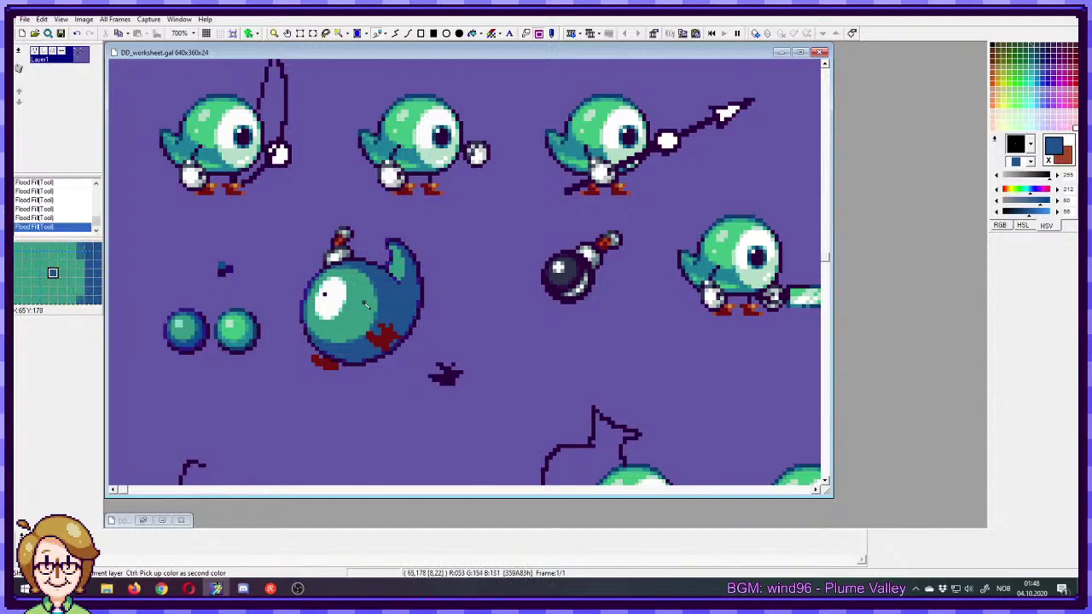
# - Soften the edge of the tail's green highlight with teal pixels at hue 196, saturation 78 and value 53
pyautogui.rightClick(367, 305)
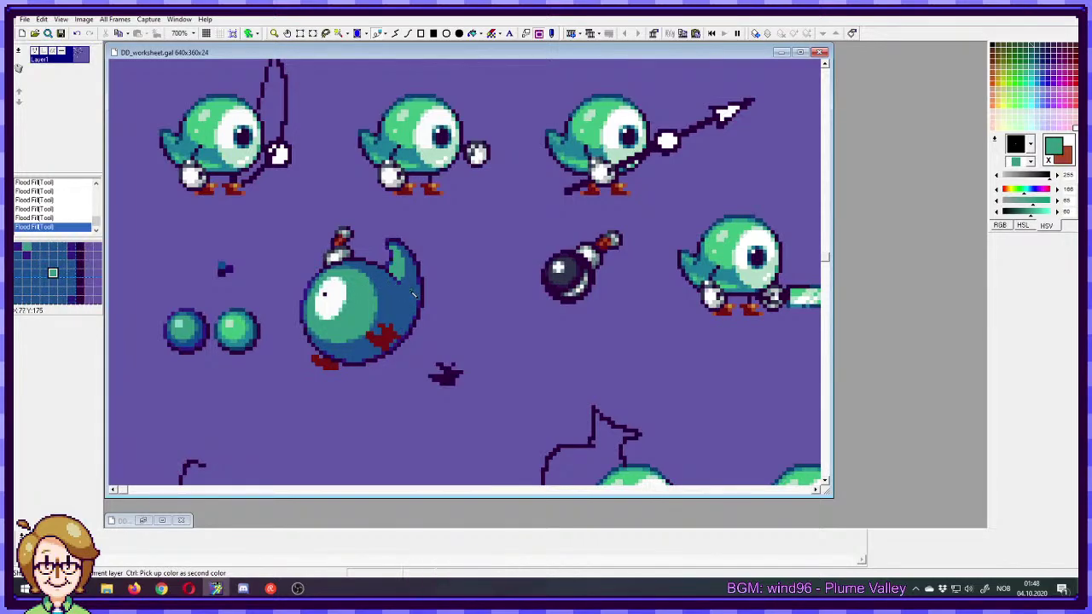
pyautogui.keyDown('ctrl'); pyautogui.click(405, 279); pyautogui.keyUp('ctrl')
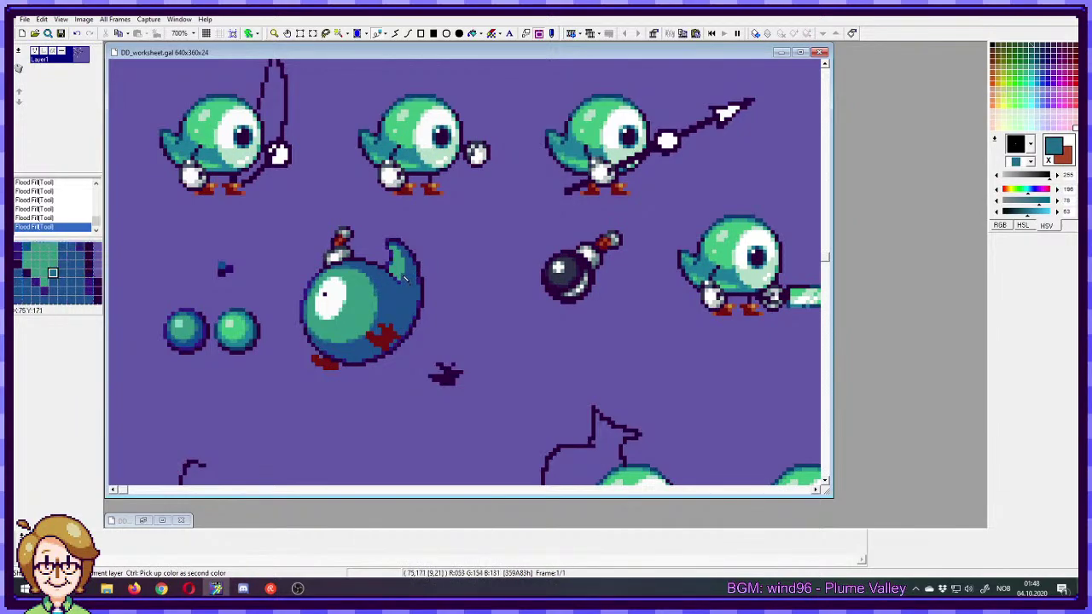
pyautogui.click(405, 279)
pyautogui.click(401, 282)
pyautogui.click(398, 278)
pyautogui.click(401, 272)
pyautogui.click(403, 260)
pyautogui.click(398, 253)
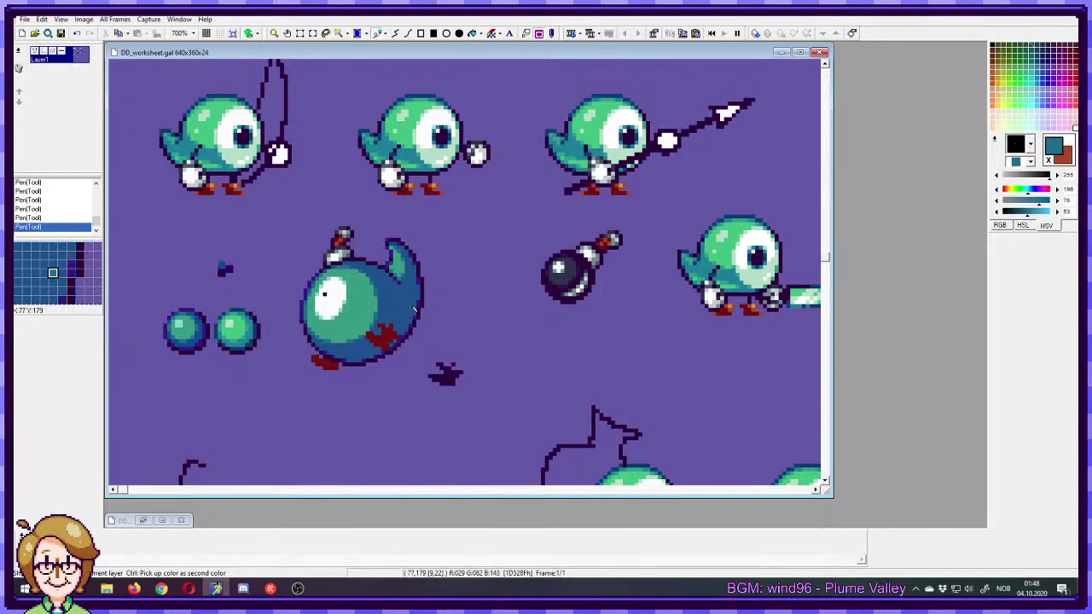
# - Sample the indigo from the small dark sphere's edge and shift it to hue 245, saturation 69 and value 50
pyautogui.keyDown('ctrl'); pyautogui.click(228, 341); pyautogui.keyUp('ctrl')
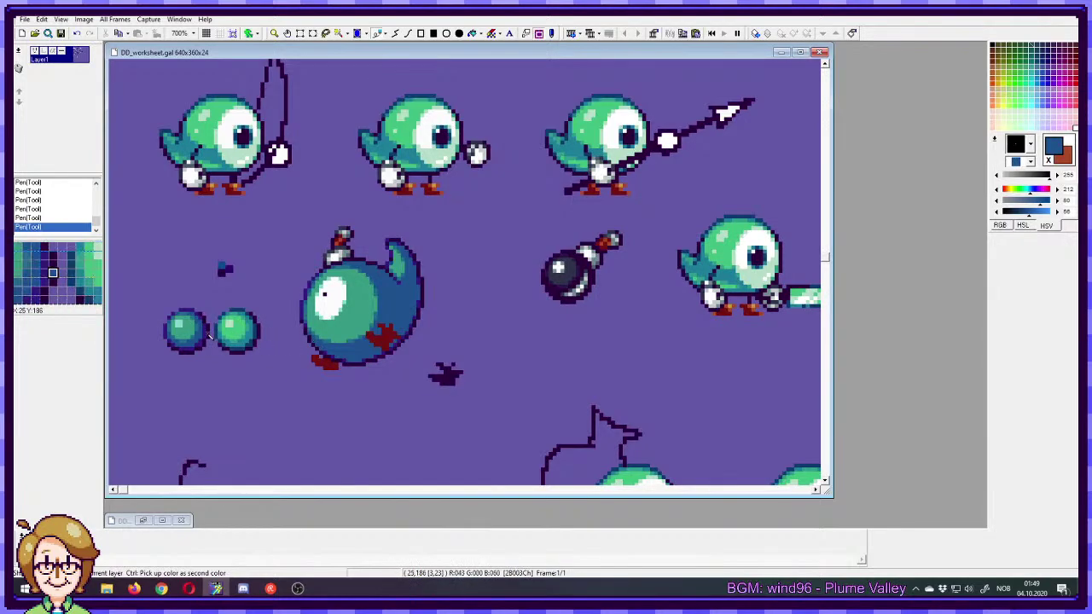
pyautogui.rightClick(206, 336)
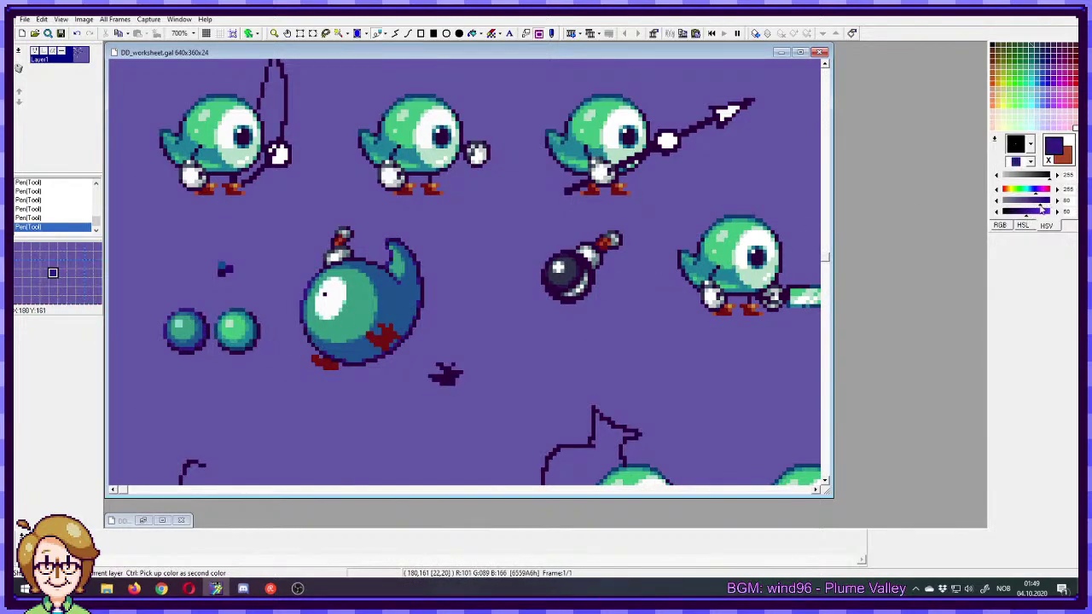
pyautogui.click(998, 202)
pyautogui.click(998, 201)
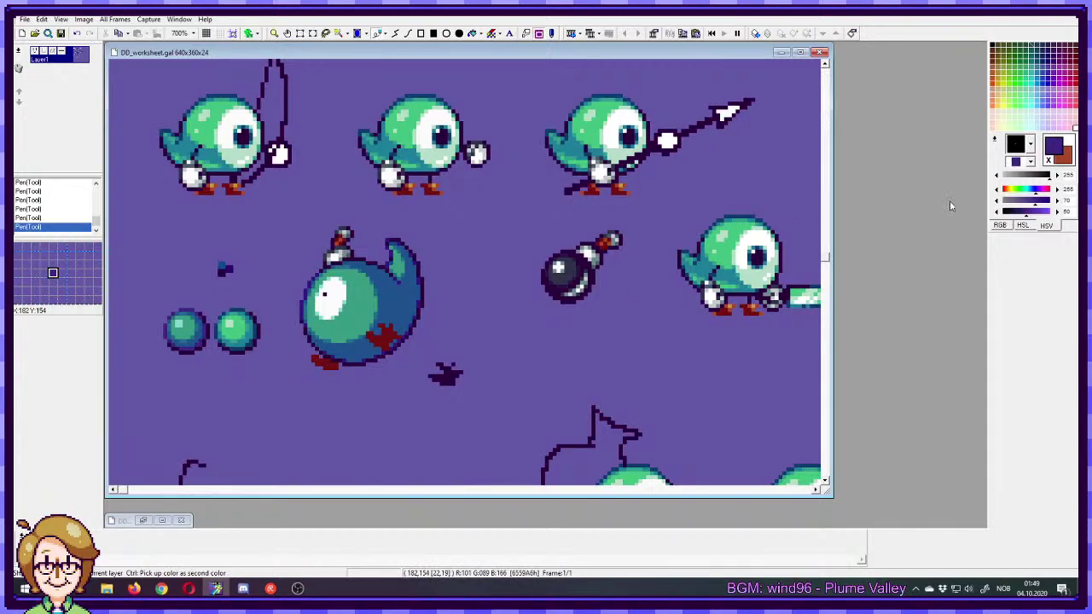
pyautogui.click(997, 193)
pyautogui.click(997, 193)
pyautogui.click(997, 193)
pyautogui.click(997, 193)
pyautogui.click(997, 193)
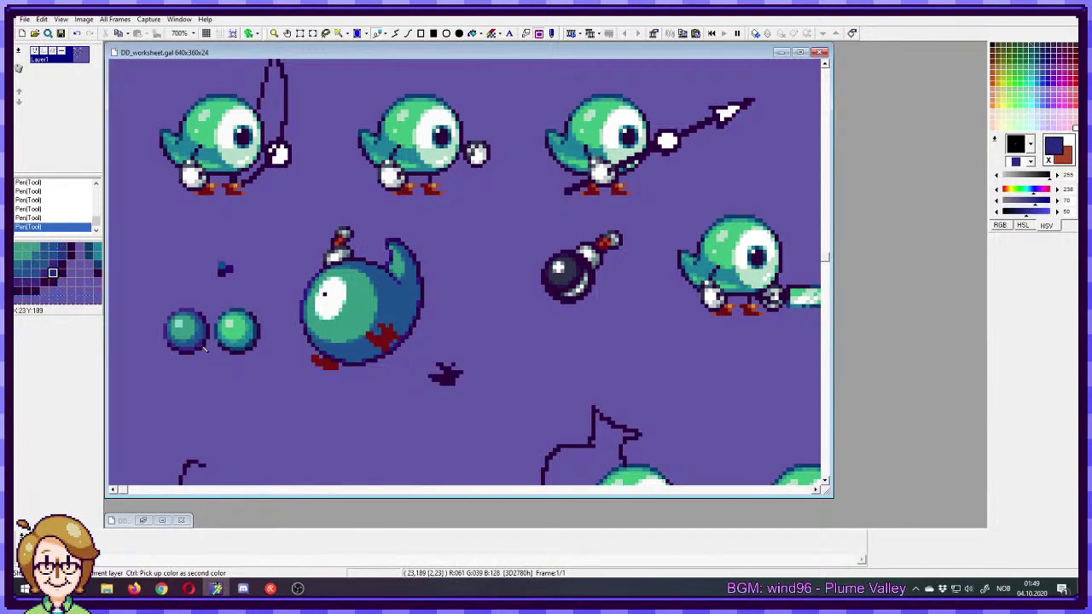
pyautogui.click(997, 191)
pyautogui.click(997, 190)
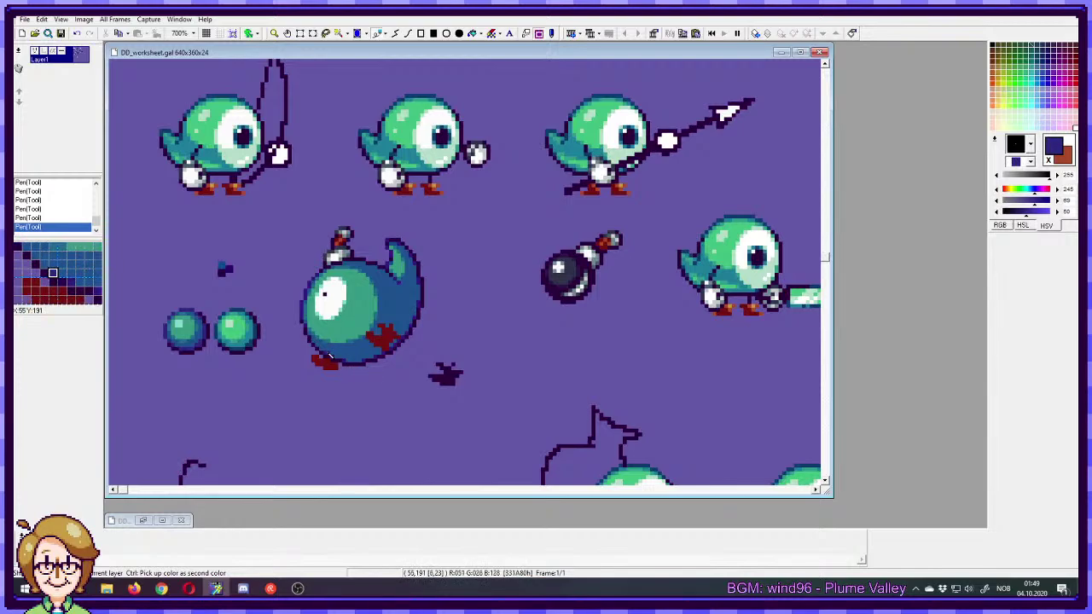
# - Sample the outline indigo as second colour, try a large round brush for colour replacement, and return to the single-pixel brush
pyautogui.keyDown('ctrl'); pyautogui.rightClick(305, 313); pyautogui.keyUp('ctrl')
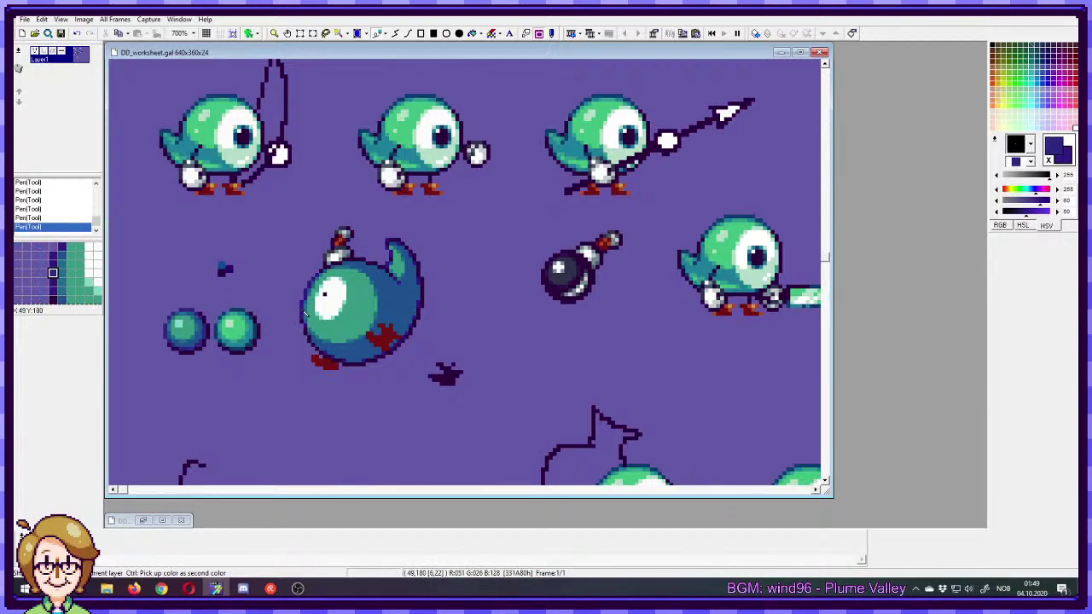
pyautogui.click(492, 35)
pyautogui.click(1030, 144)
pyautogui.click(1025, 271)
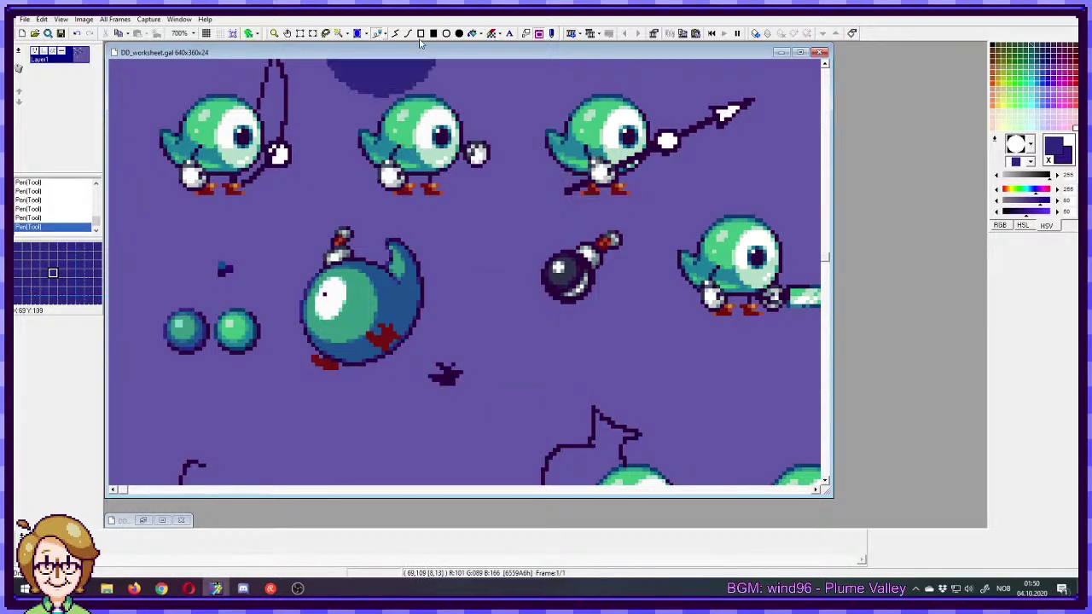
pyautogui.click(1029, 145)
pyautogui.click(1027, 164)
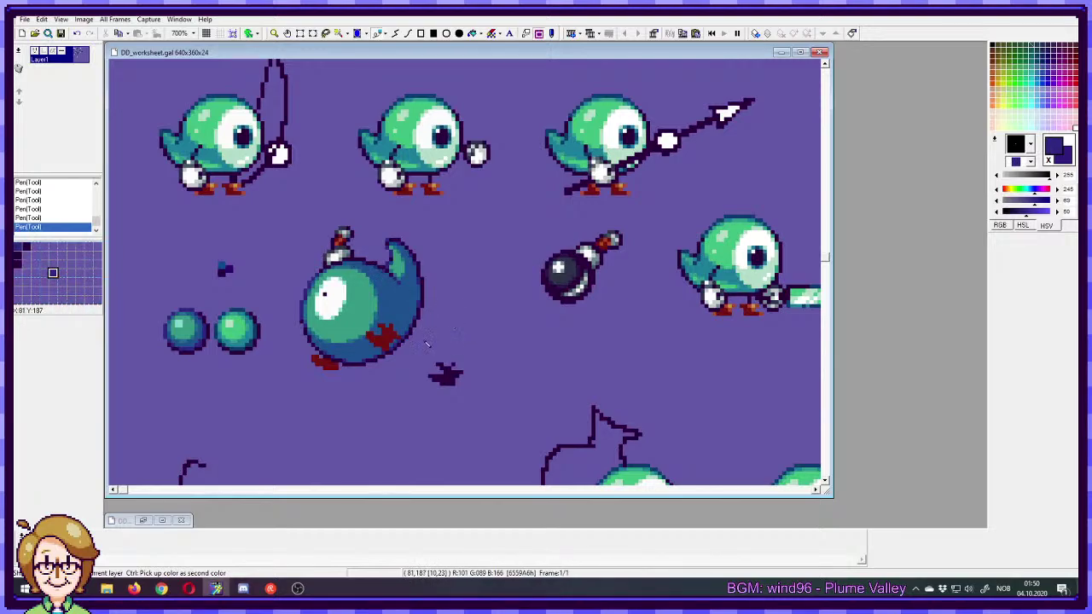
# - Sample the dark outline purple beside the tail and undo the last four pen strokes
pyautogui.keyDown('ctrl'); pyautogui.rightClick(389, 268); pyautogui.keyUp('ctrl')
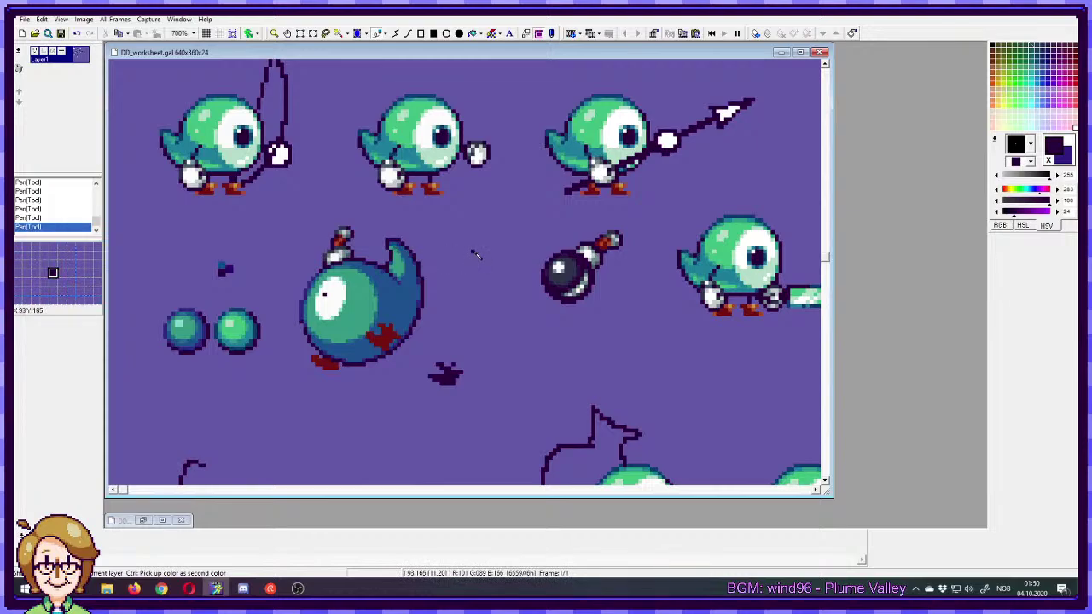
pyautogui.hotkey('ctrl', 'z')
pyautogui.hotkey('ctrl', 'z')
pyautogui.hotkey('ctrl', 'z')
pyautogui.hotkey('ctrl', 'z')
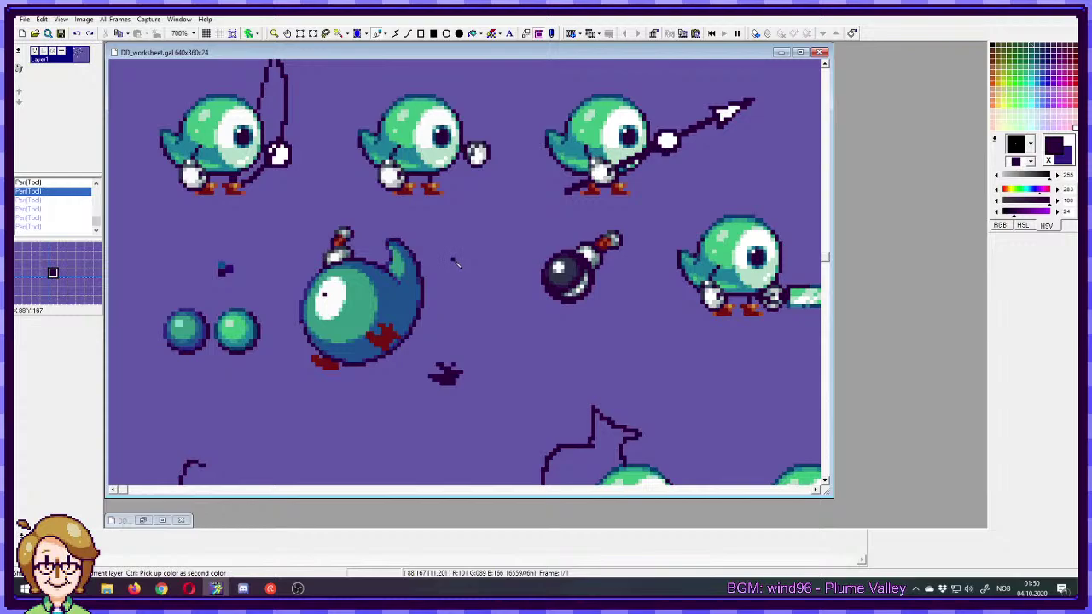
# - Sample orange-red from the middle bird's feet and paint highlight pixels along the toes of the creature's front foot
pyautogui.rightClick(407, 286)
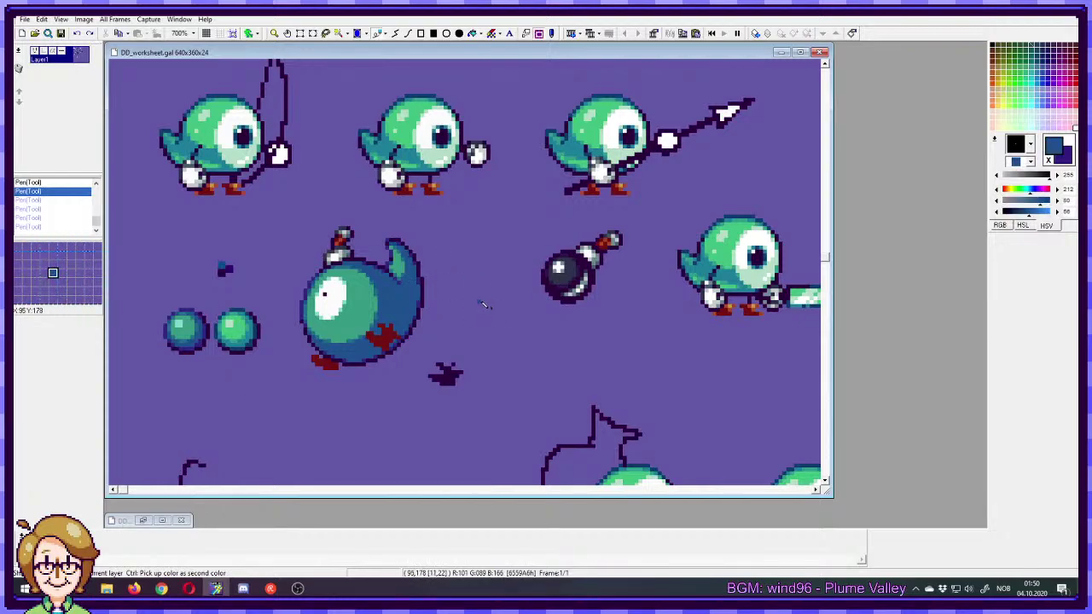
pyautogui.keyDown('ctrl'); pyautogui.rightClick(434, 191); pyautogui.keyUp('ctrl')
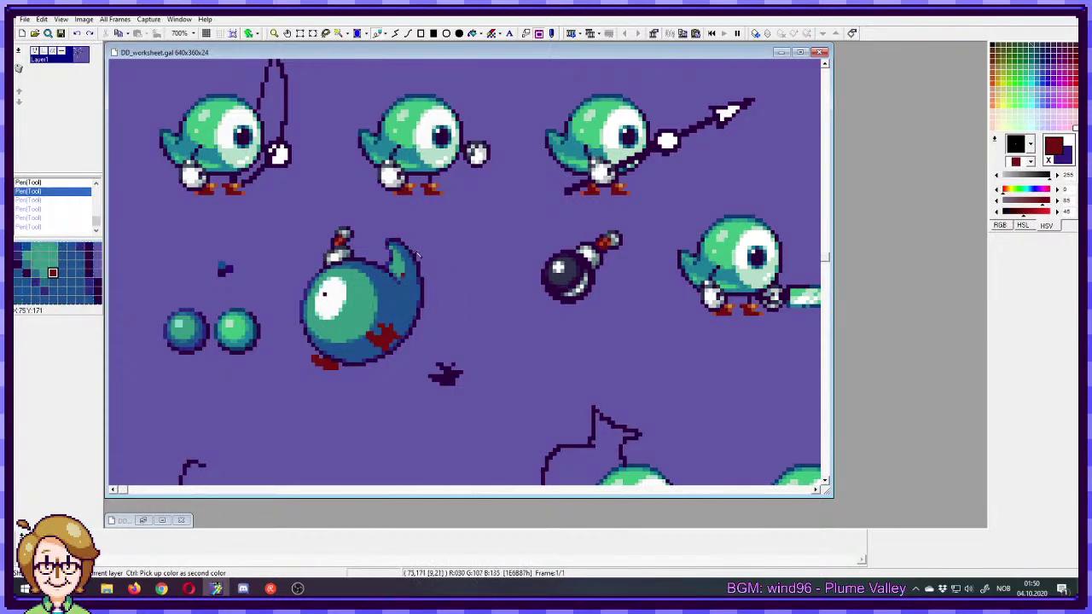
pyautogui.keyDown('ctrl'); pyautogui.rightClick(384, 334); pyautogui.keyUp('ctrl')
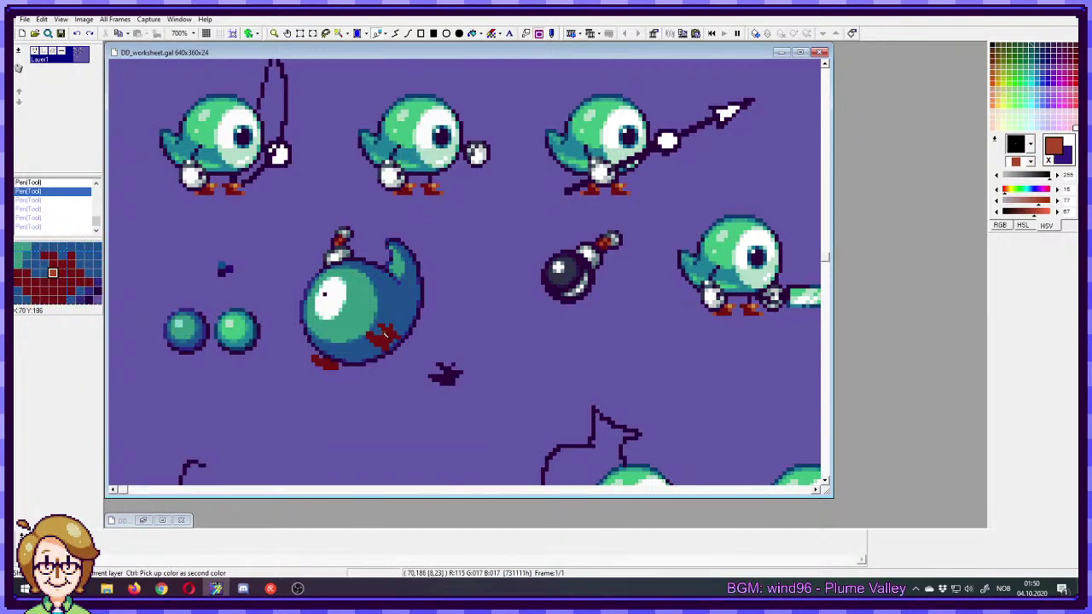
pyautogui.moveTo(382, 327); pyautogui.dragTo(386, 330)
pyautogui.click(389, 333)
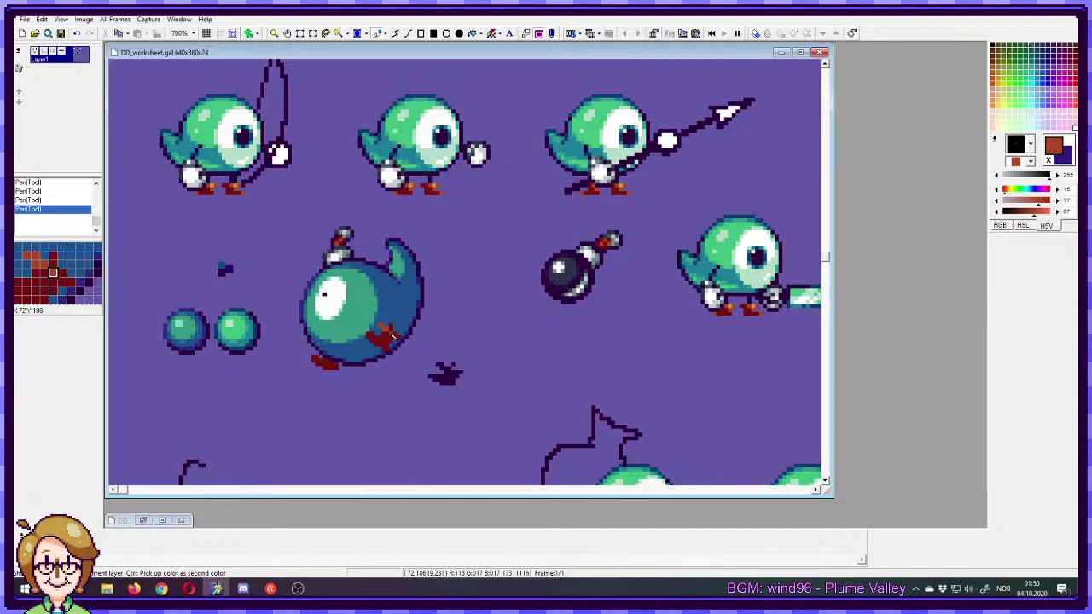
pyautogui.click(392, 334)
# - Retouch the front foot's lower edge with dark outline purple and shade the foot with orange-red and dark red pixels
pyautogui.rightClick(412, 333)
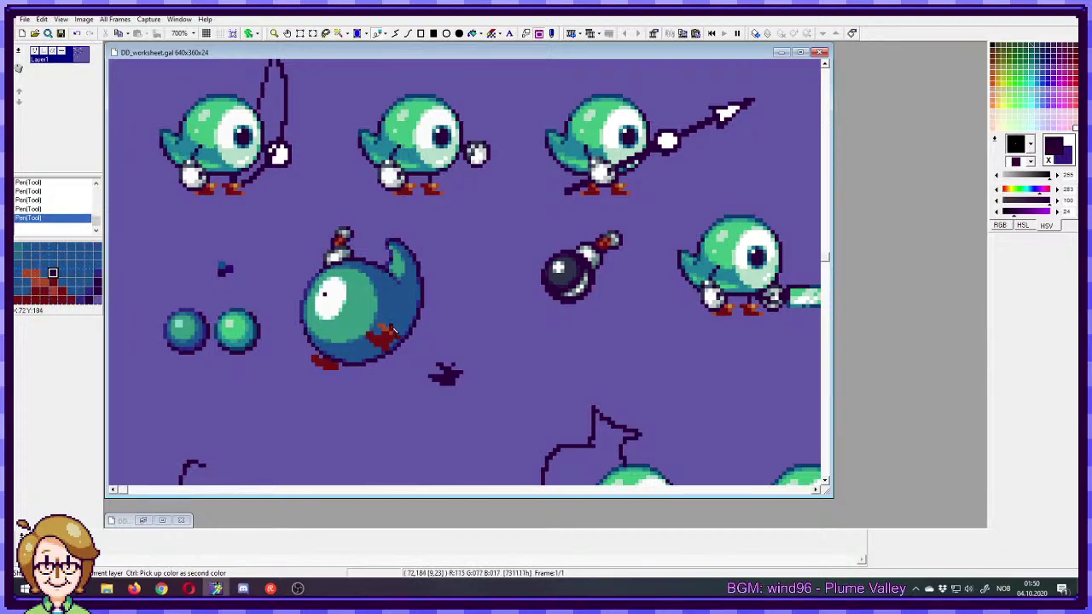
pyautogui.moveTo(396, 339); pyautogui.dragTo(388, 346)
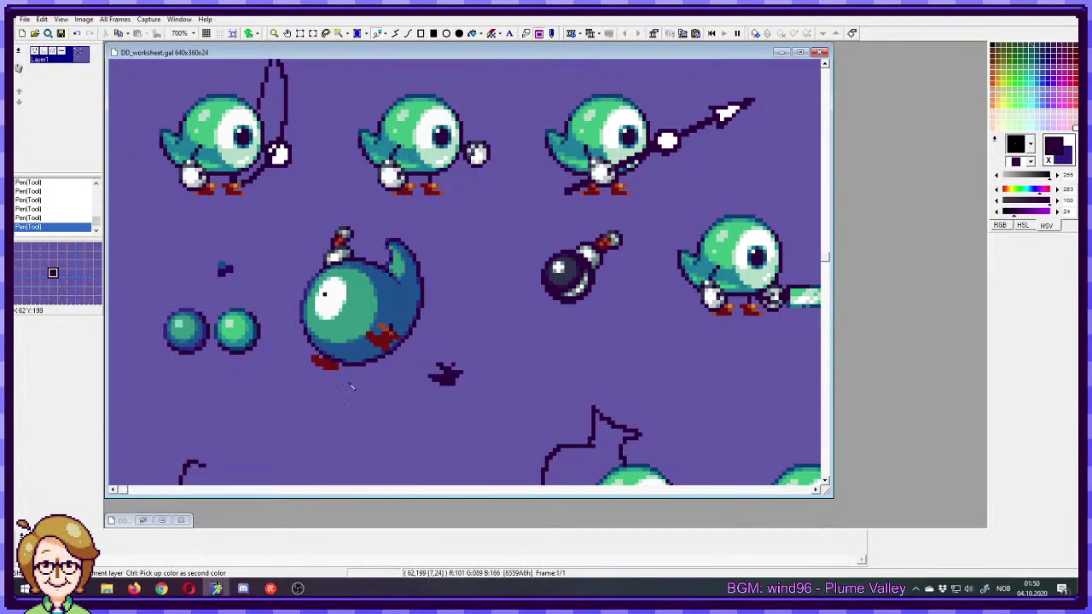
pyautogui.keyDown('ctrl'); pyautogui.rightClick(395, 338); pyautogui.keyUp('ctrl')
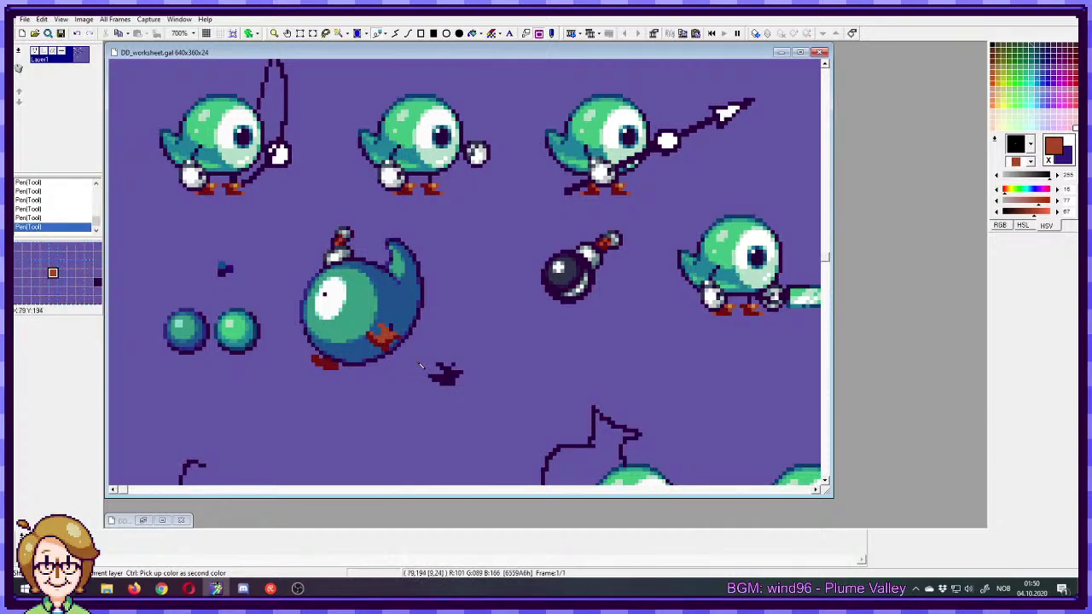
pyautogui.keyDown('ctrl'); pyautogui.rightClick(396, 339); pyautogui.keyUp('ctrl')
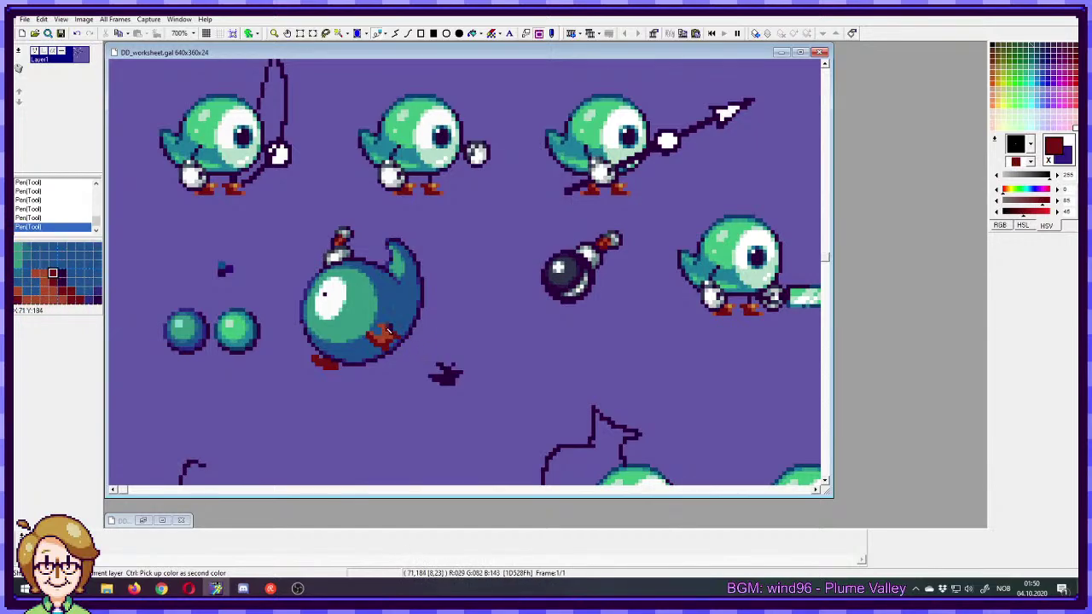
# - Try touching up the front foot's toe edge with dark purple and body blue, and undo the last two strokes
pyautogui.keyDown('ctrl'); pyautogui.rightClick(397, 329); pyautogui.keyUp('ctrl')
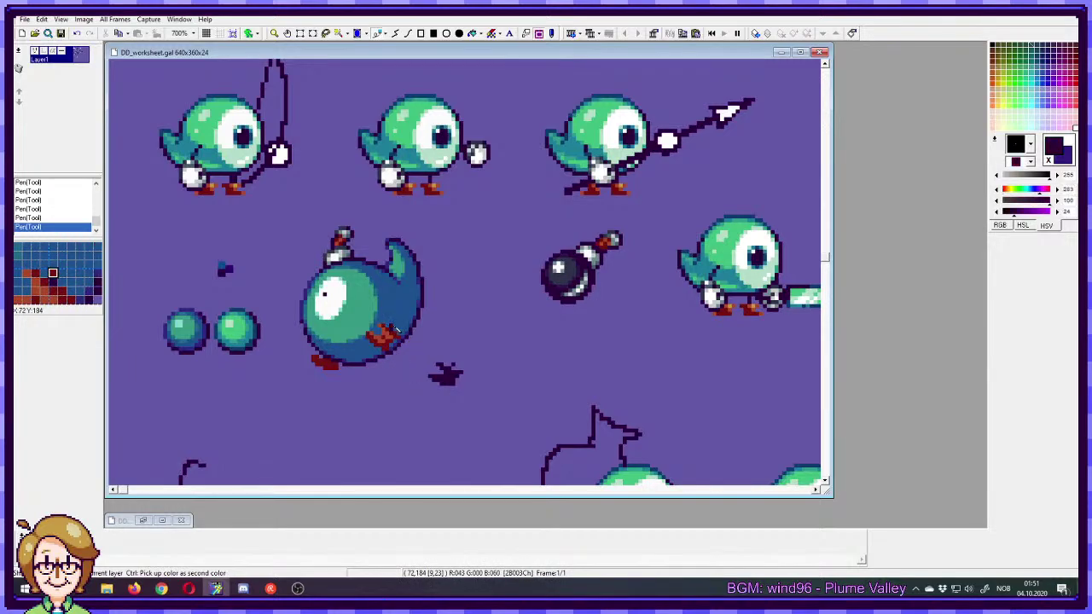
pyautogui.keyDown('ctrl'); pyautogui.rightClick(392, 323); pyautogui.keyUp('ctrl')
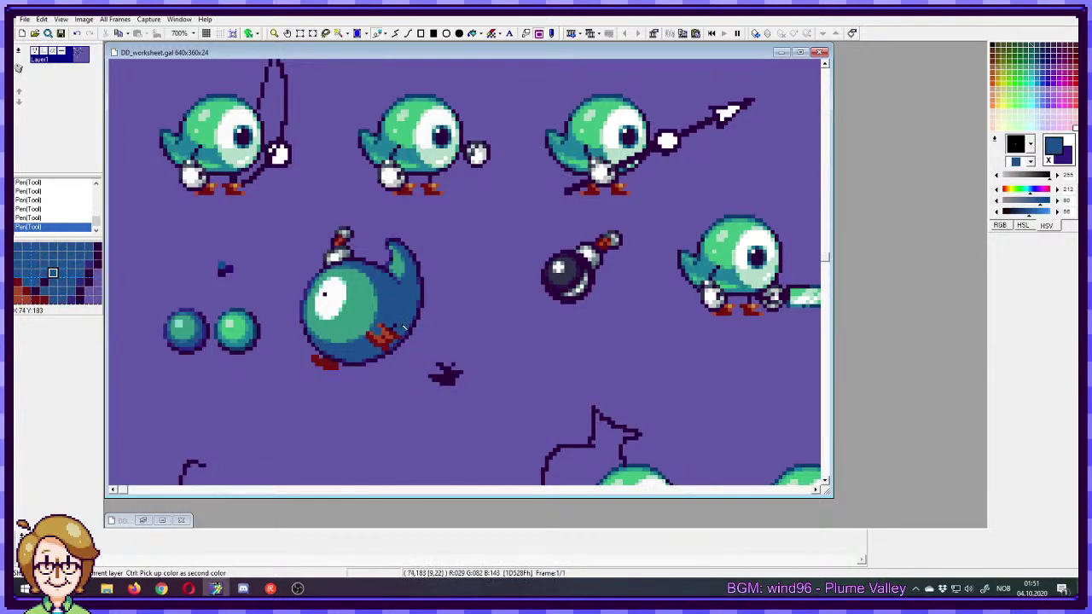
pyautogui.hotkey('ctrl', 'z')
pyautogui.hotkey('ctrl', 'z')
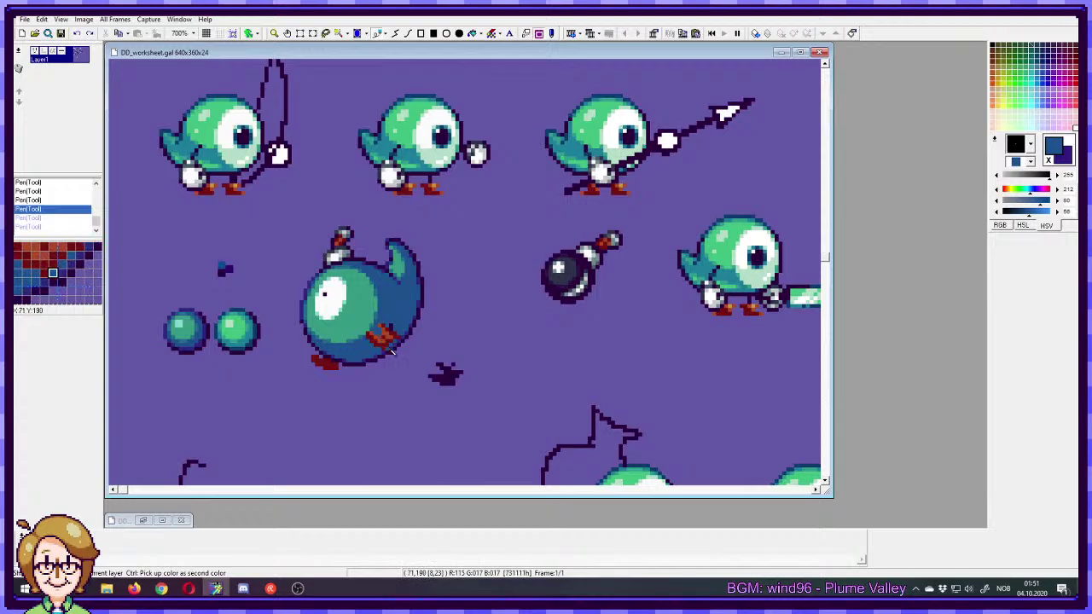
# - Recolour the creature's rear foot with the dark outline purple
pyautogui.rightClick(366, 367)
pyautogui.click(339, 369)
pyautogui.moveTo(336, 369); pyautogui.dragTo(319, 365)
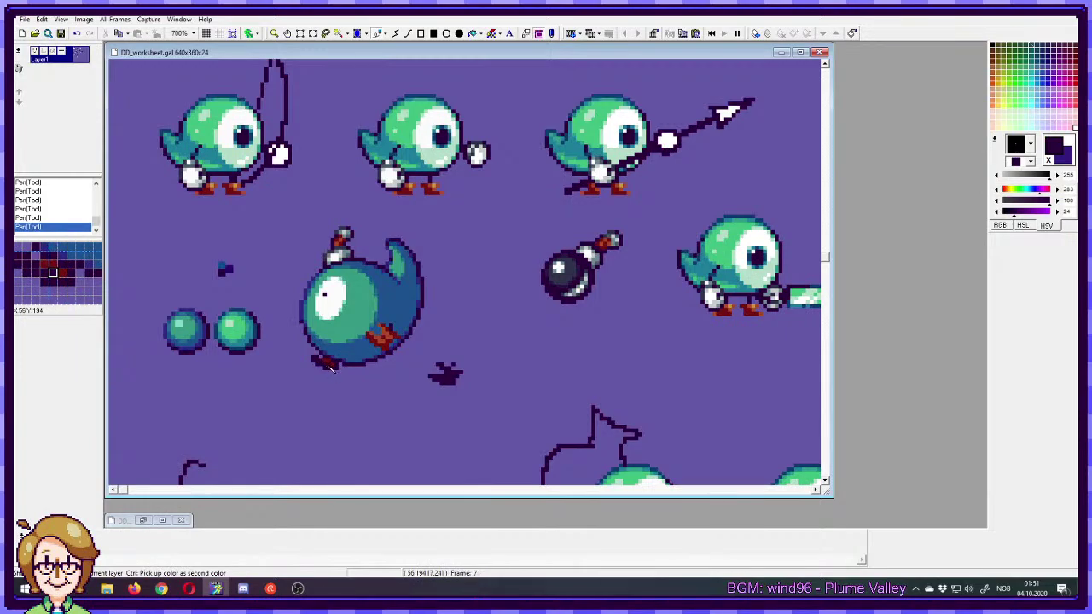
pyautogui.hotkey('ctrl', 'z')
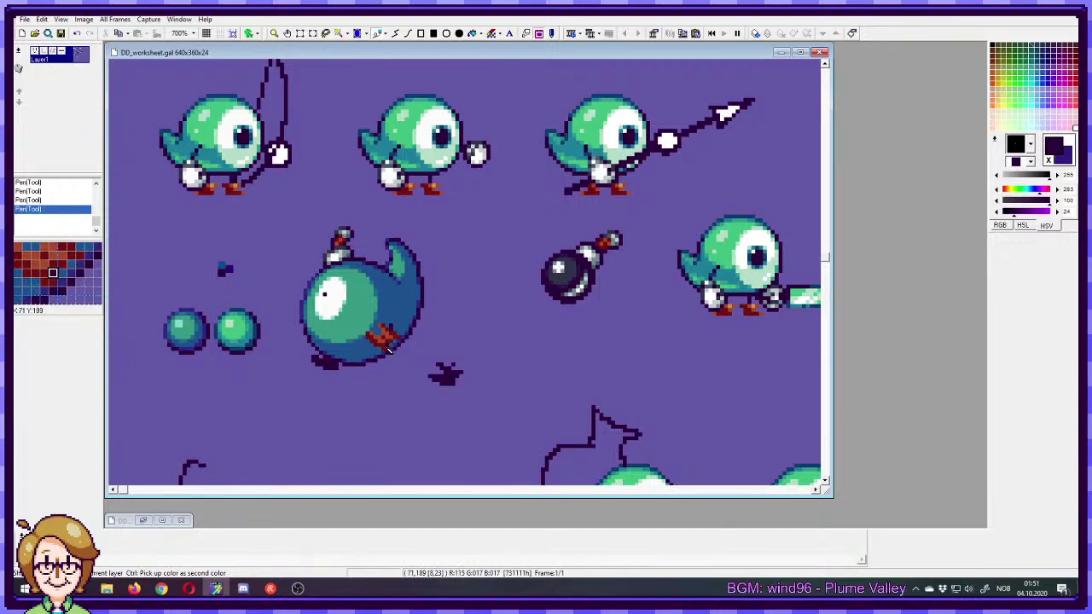
# - Try retouching the front foot's underside with dark purple and dark red pixels, and undo the last strokes
pyautogui.click(378, 347)
pyautogui.click(372, 341)
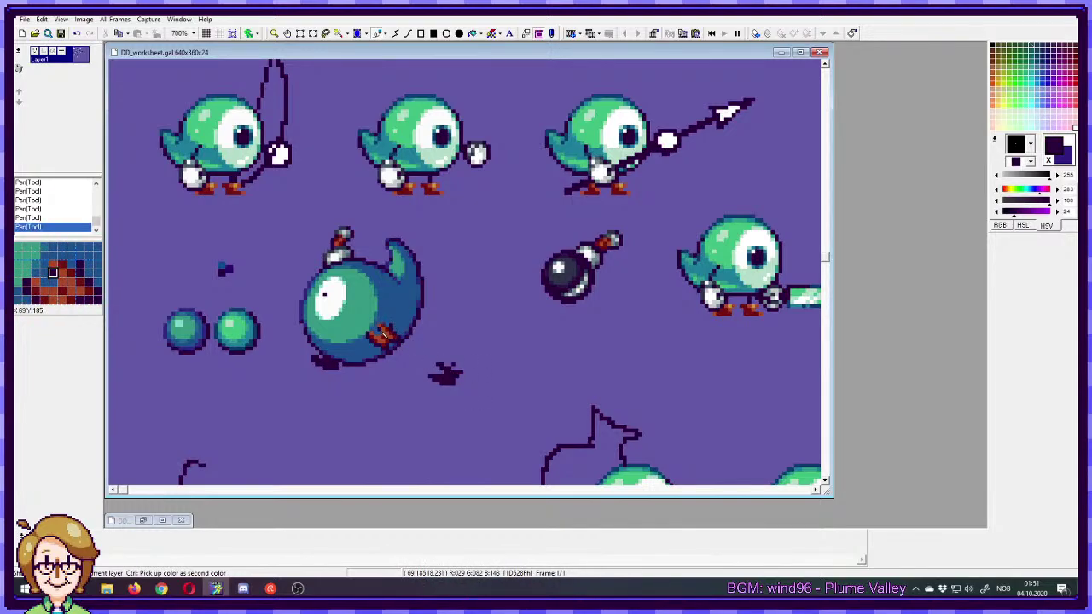
pyautogui.keyDown('ctrl'); pyautogui.click(386, 330); pyautogui.keyUp('ctrl')
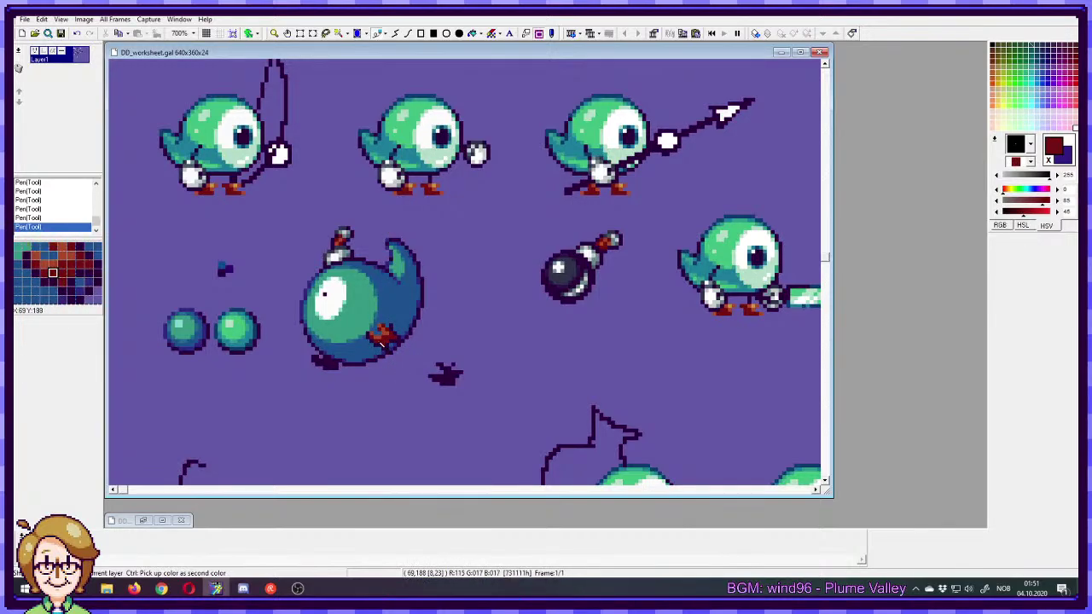
pyautogui.hotkey('ctrl', 'z')
pyautogui.hotkey('ctrl', 'z')
pyautogui.hotkey('ctrl', 'z')
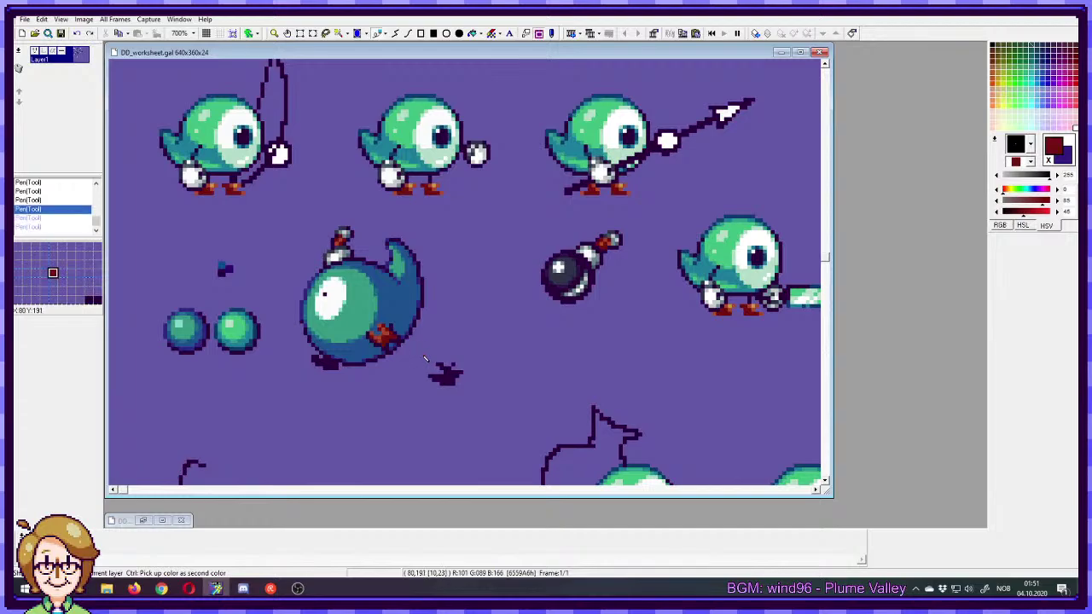
pyautogui.hotkey('ctrl', 'z')
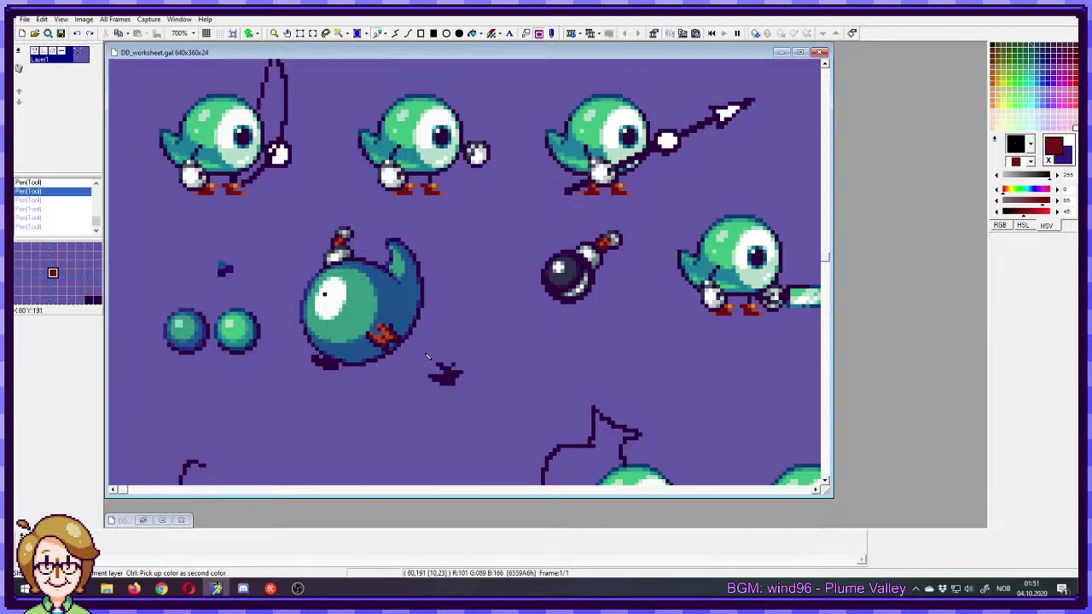
pyautogui.hotkey('ctrl', 'y')
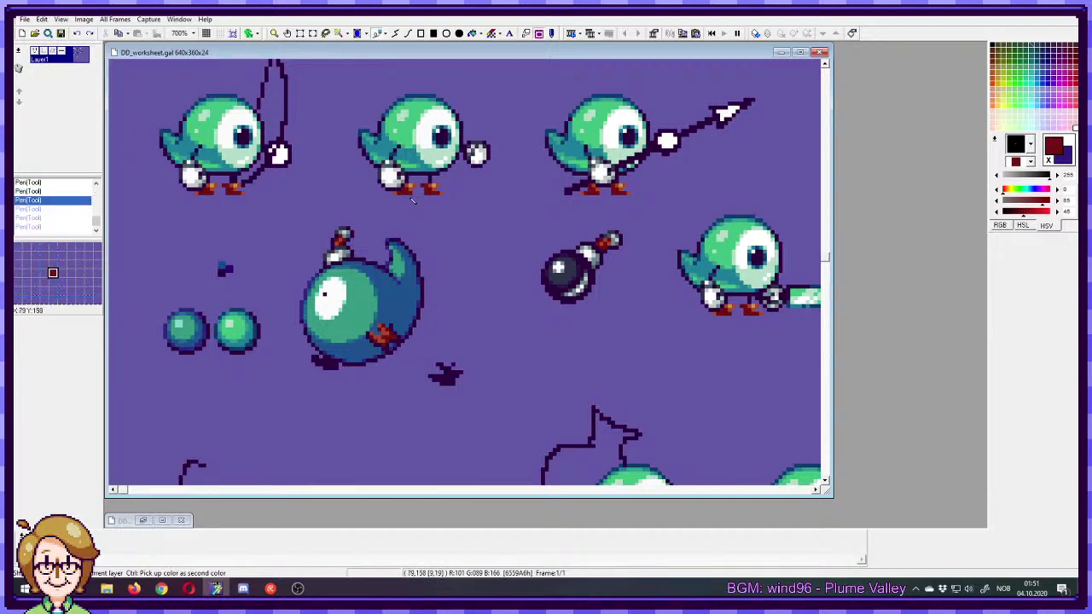
# - Sample golden orange from the middle bird's feet to highlight the creature's front foot, and darken the foot's lower edge with outline purple
pyautogui.rightClick(433, 188)
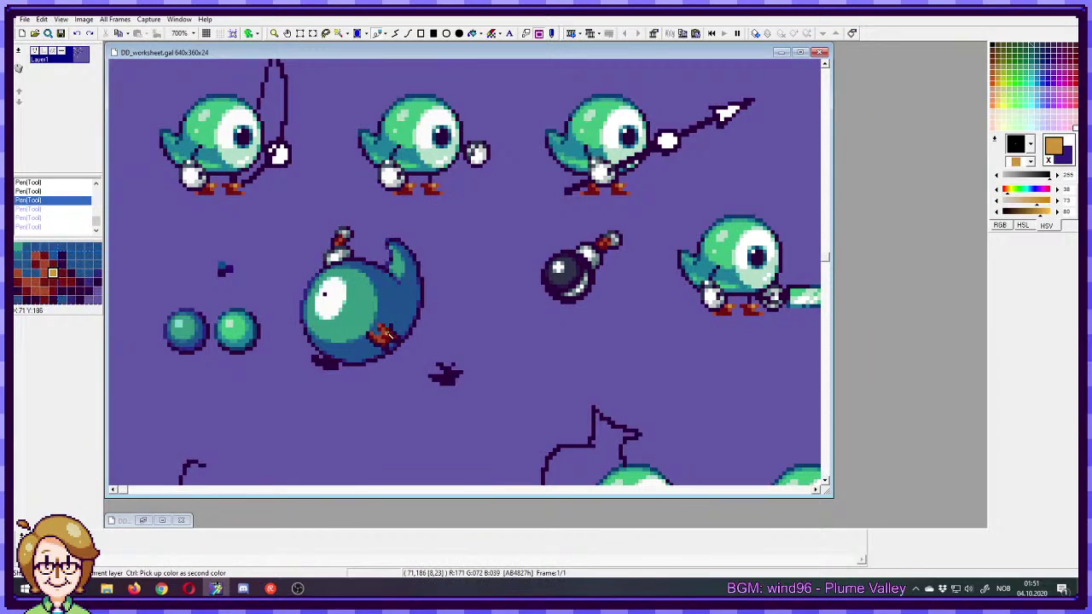
pyautogui.click(384, 332)
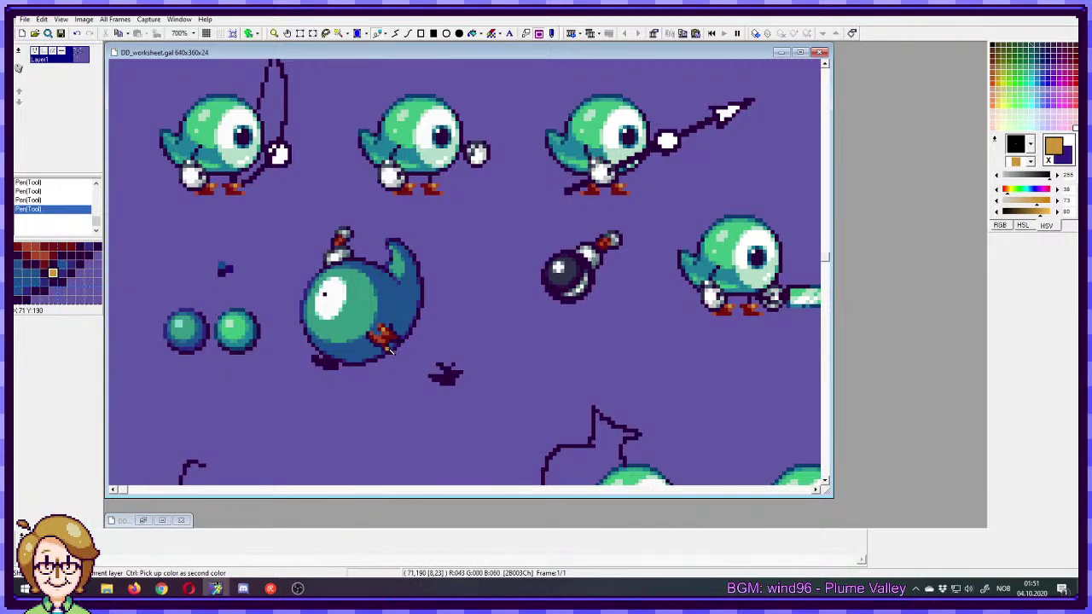
pyautogui.keyDown('ctrl'); pyautogui.click(381, 342); pyautogui.keyUp('ctrl')
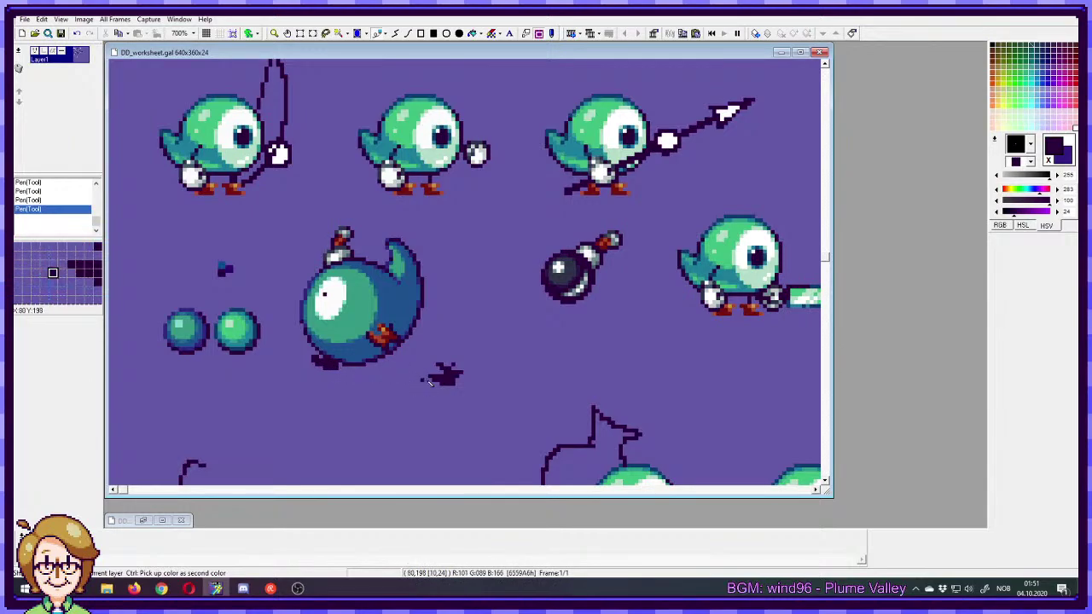
pyautogui.click(383, 346)
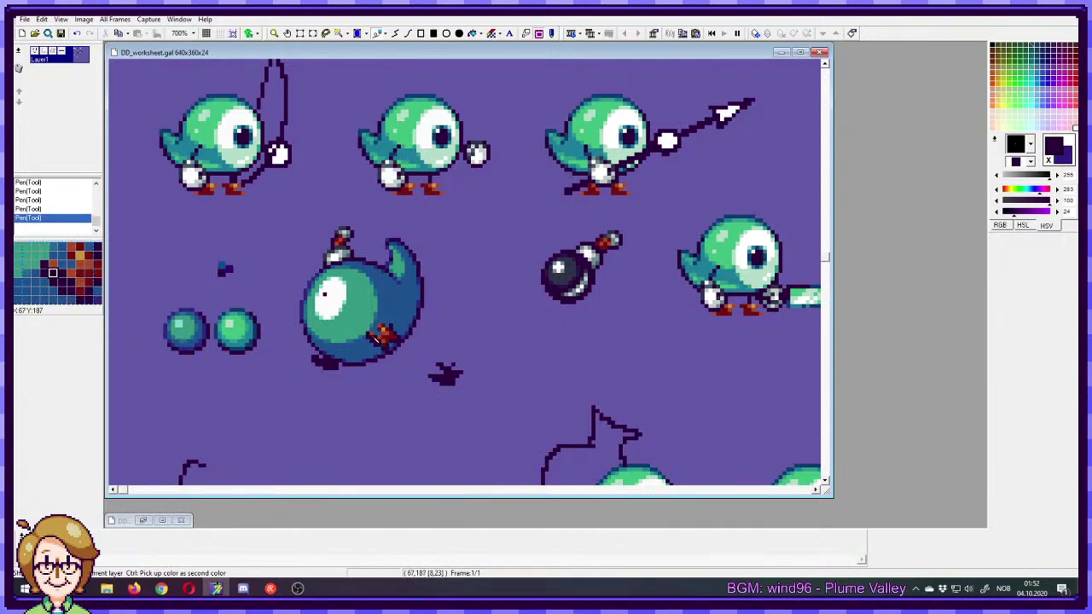
# - Shade the middle of the front foot with orange-red and dark red pixels sampled from the foot
pyautogui.rightClick(387, 339)
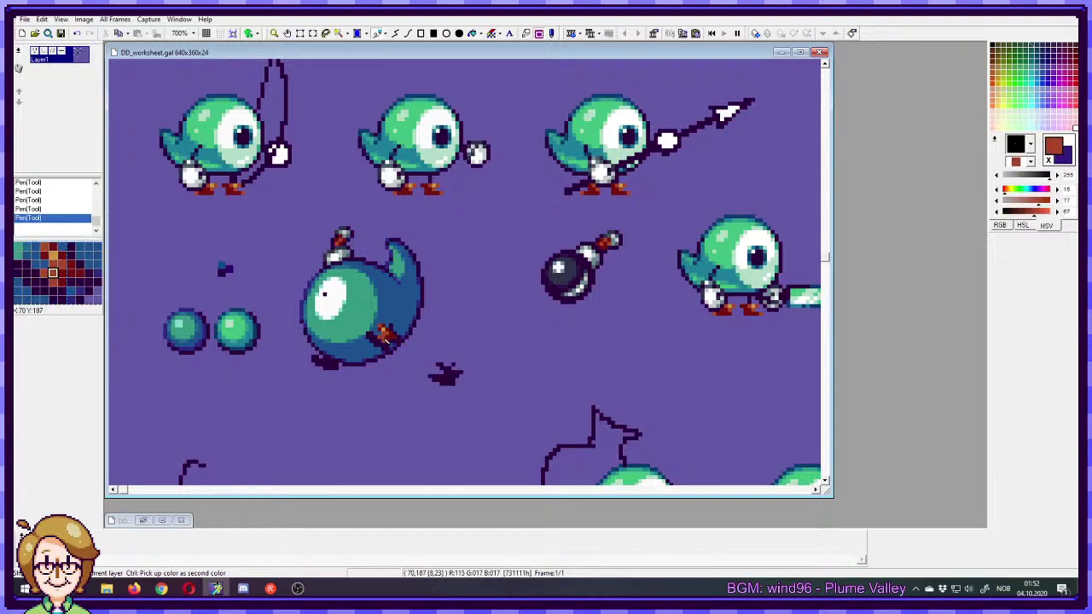
pyautogui.click(386, 337)
pyautogui.rightClick(389, 338)
pyautogui.keyDown('ctrl'); pyautogui.click(385, 339); pyautogui.keyUp('ctrl')
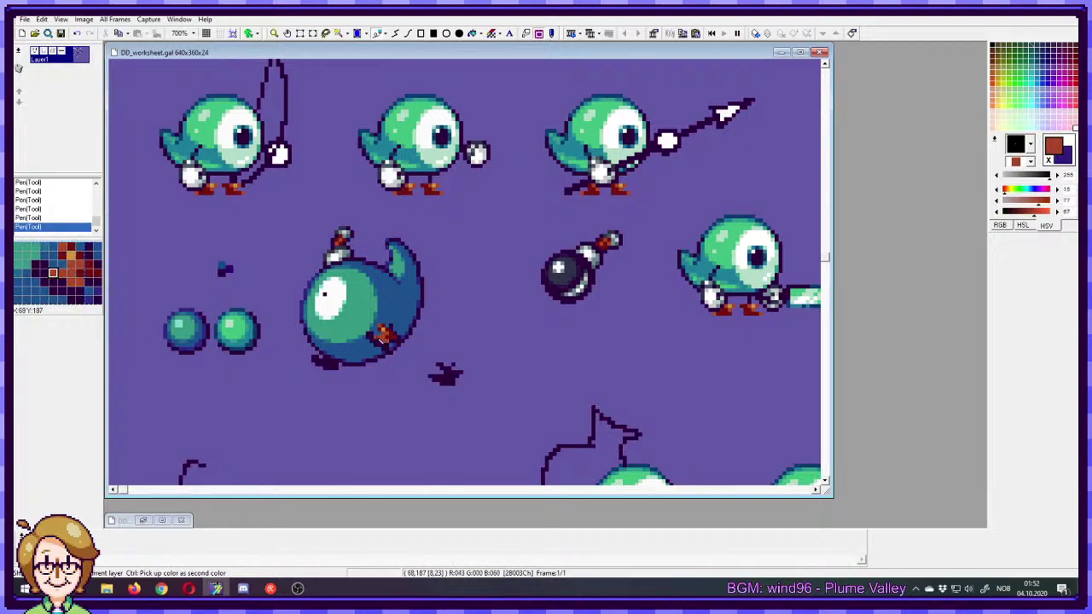
pyautogui.keyDown('ctrl'); pyautogui.click(385, 341); pyautogui.keyUp('ctrl')
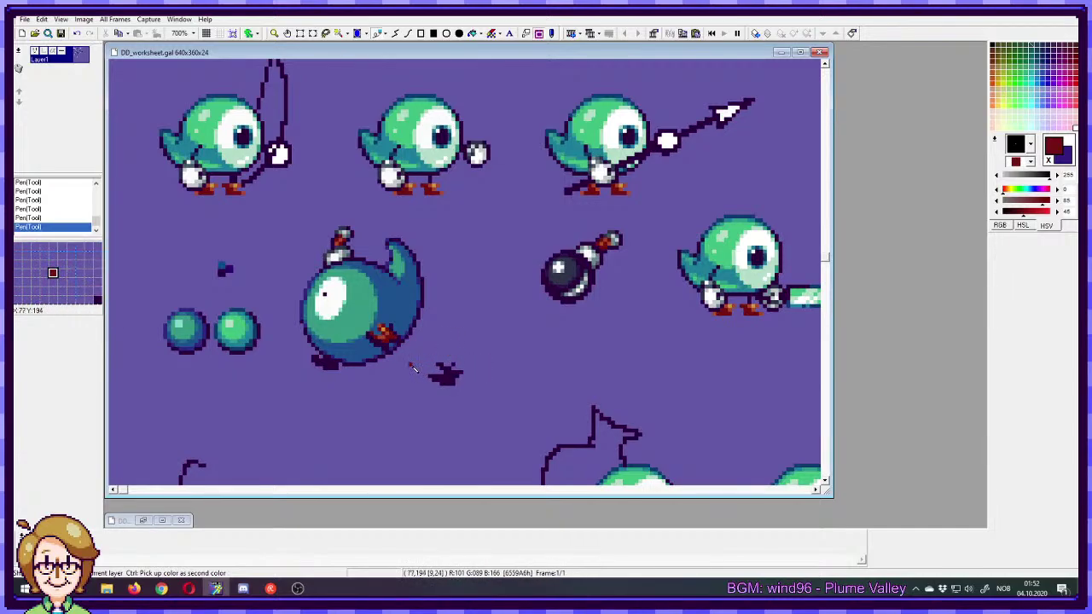
# - Refine the front foot's lower toes with dark red pixels and dark purple outline pixels
pyautogui.keyDown('ctrl'); pyautogui.click(385, 350); pyautogui.keyUp('ctrl')
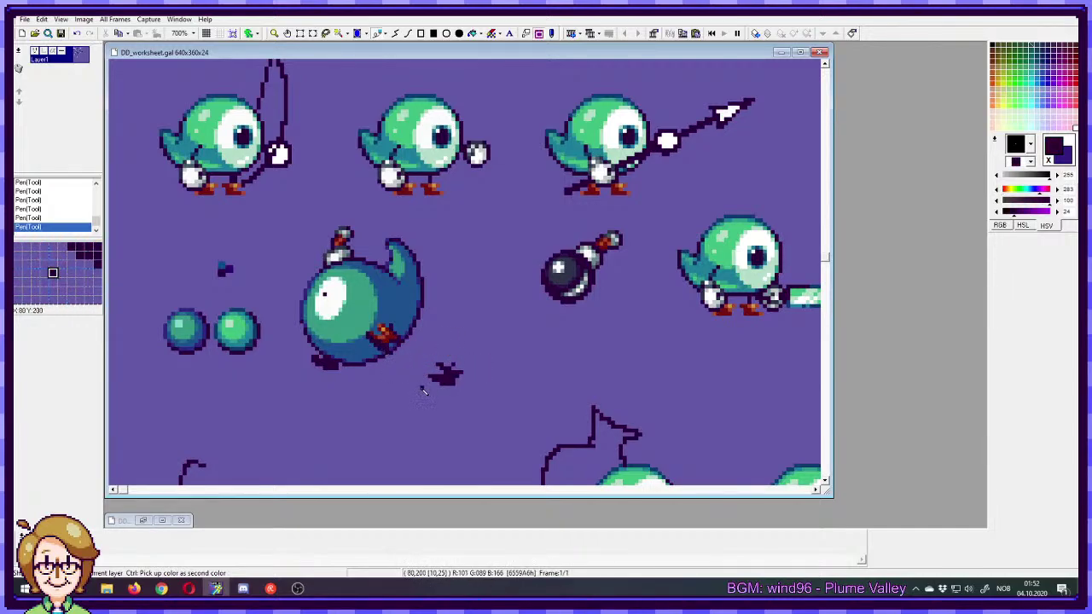
pyautogui.rightClick(389, 340)
pyautogui.click(392, 349)
pyautogui.hotkey('ctrl', 'z')
pyautogui.click(390, 344)
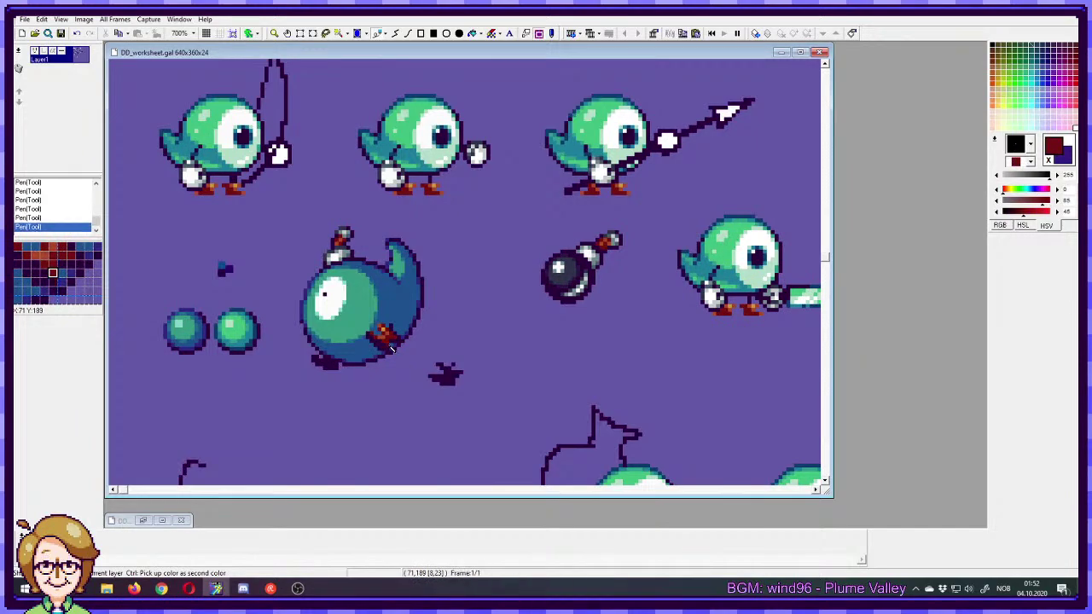
pyautogui.keyDown('ctrl'); pyautogui.click(382, 347); pyautogui.keyUp('ctrl')
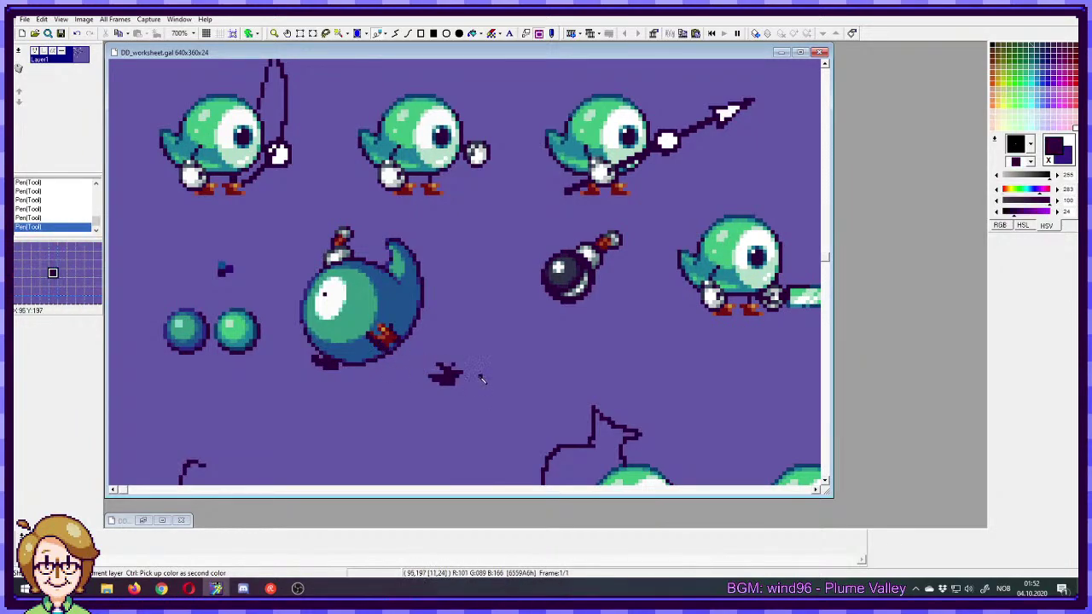
# - Trim the front foot's upper edge with body blue and replace its golden highlight with dark red and orange-red pixels
pyautogui.keyDown('ctrl'); pyautogui.click(383, 333); pyautogui.keyUp('ctrl')
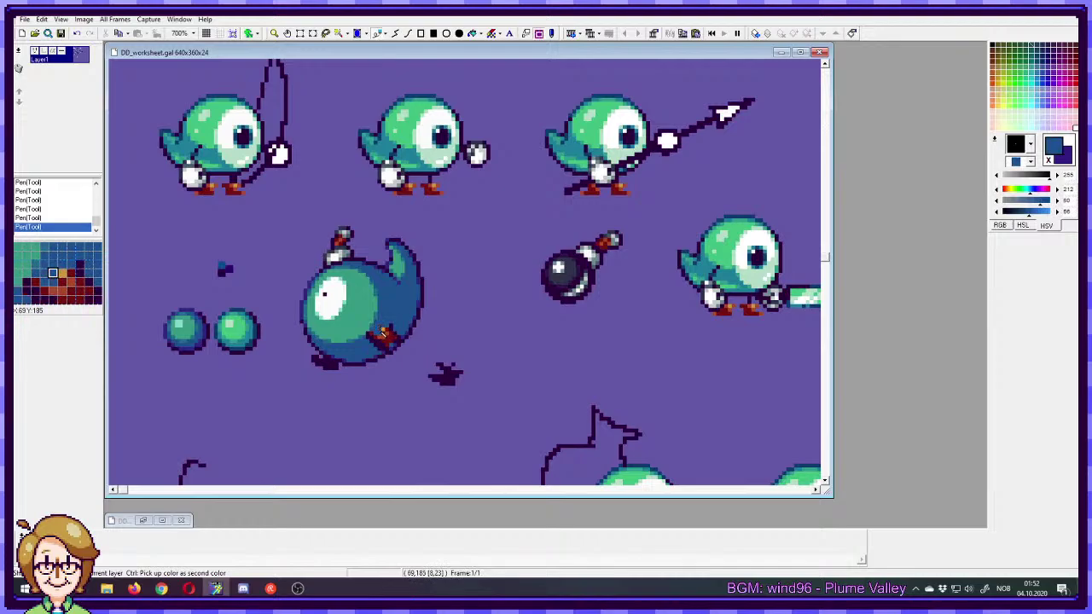
pyautogui.keyDown('ctrl'); pyautogui.click(388, 336); pyautogui.keyUp('ctrl')
pyautogui.keyDown('ctrl'); pyautogui.click(385, 334); pyautogui.keyUp('ctrl')
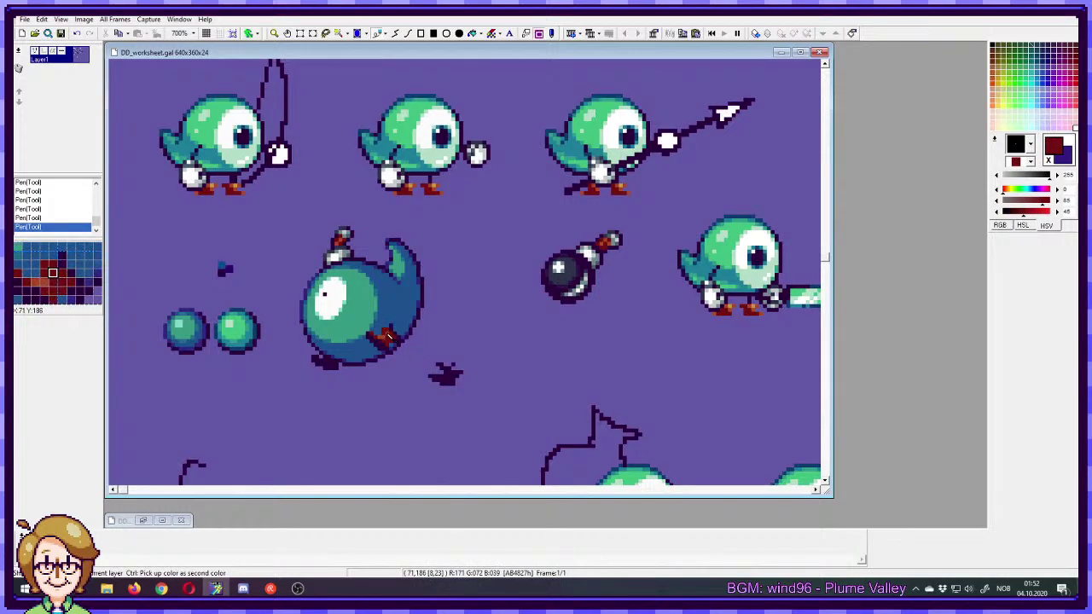
pyautogui.keyDown('ctrl'); pyautogui.click(389, 337); pyautogui.keyUp('ctrl')
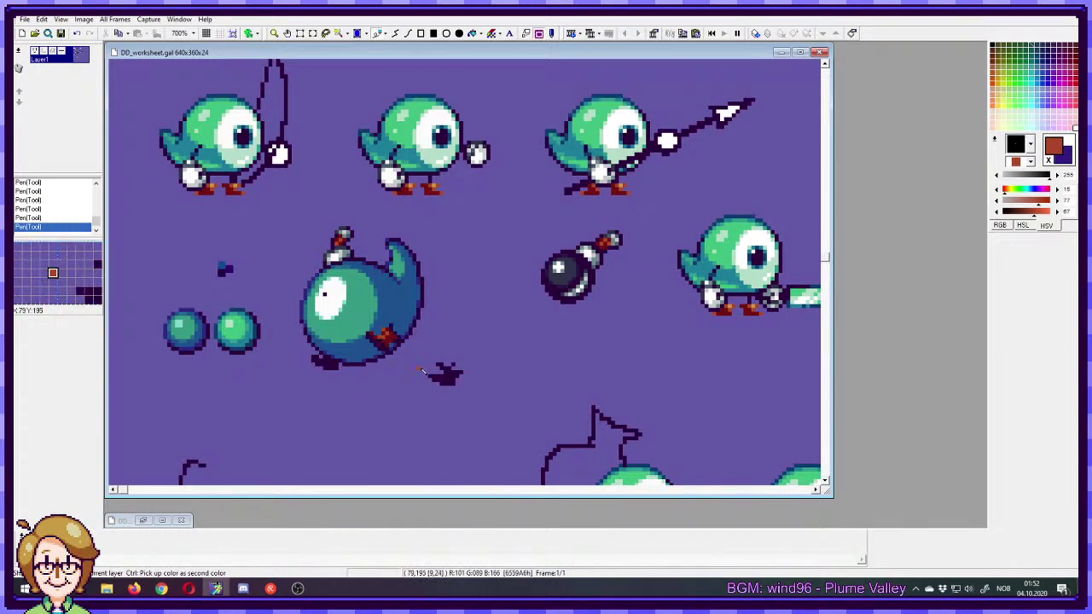
# - Try dark purple touch-ups at the front foot's upper toe, and undo the last two strokes
pyautogui.keyDown('ctrl'); pyautogui.click(395, 329); pyautogui.keyUp('ctrl')
pyautogui.keyDown('ctrl'); pyautogui.click(397, 334); pyautogui.keyUp('ctrl')
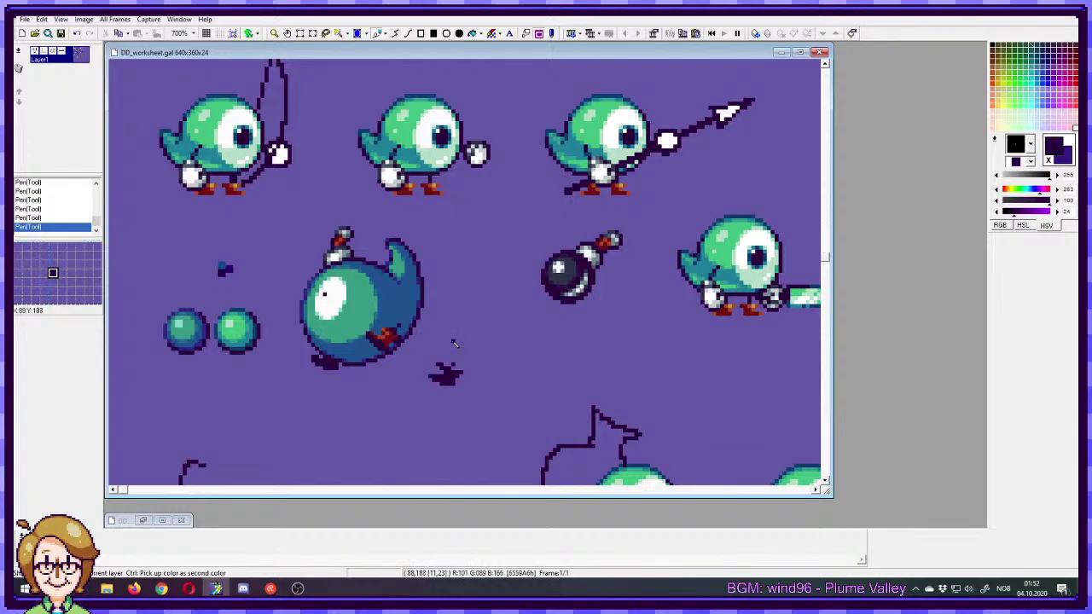
pyautogui.hotkey('ctrl', 'z')
pyautogui.hotkey('ctrl', 'z')
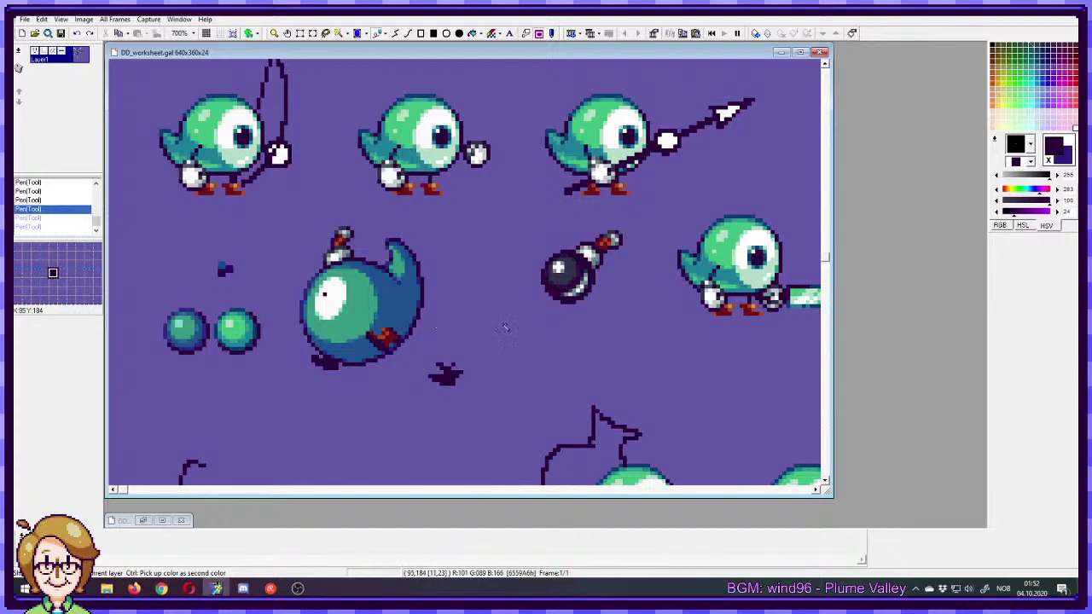
# - Delete the spare dark purple foot sketch beside the creature
pyautogui.moveTo(479, 347); pyautogui.dragTo(424, 397)
pyautogui.press('Delete')
pyautogui.press('p')
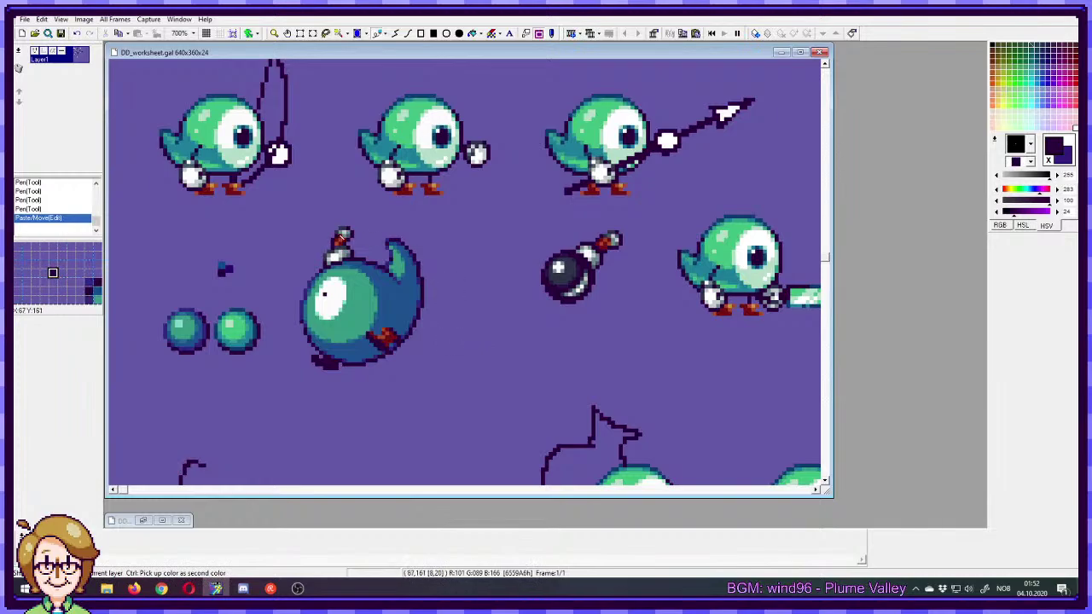
# - Select the whole creature and move it to the right, into the gap before the bomb sprite
pyautogui.moveTo(288, 228); pyautogui.dragTo(432, 381)
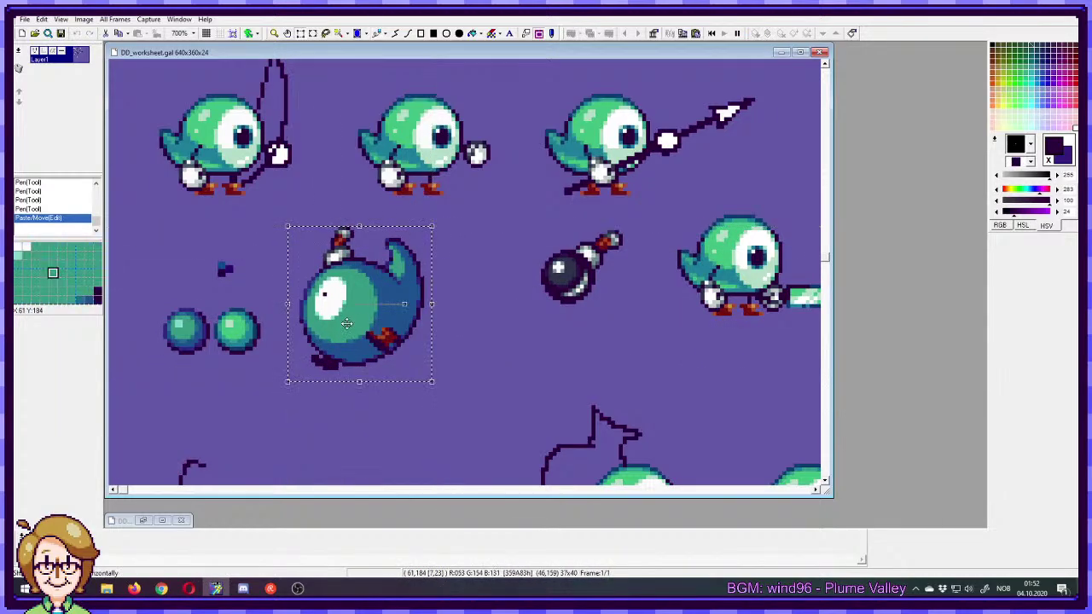
pyautogui.moveTo(346, 323); pyautogui.dragTo(400, 332)
pyautogui.press('p')
# - Sample the teal green of the creature's face and paint reflected light along the inner edge of its lower back
pyautogui.rightClick(415, 317)
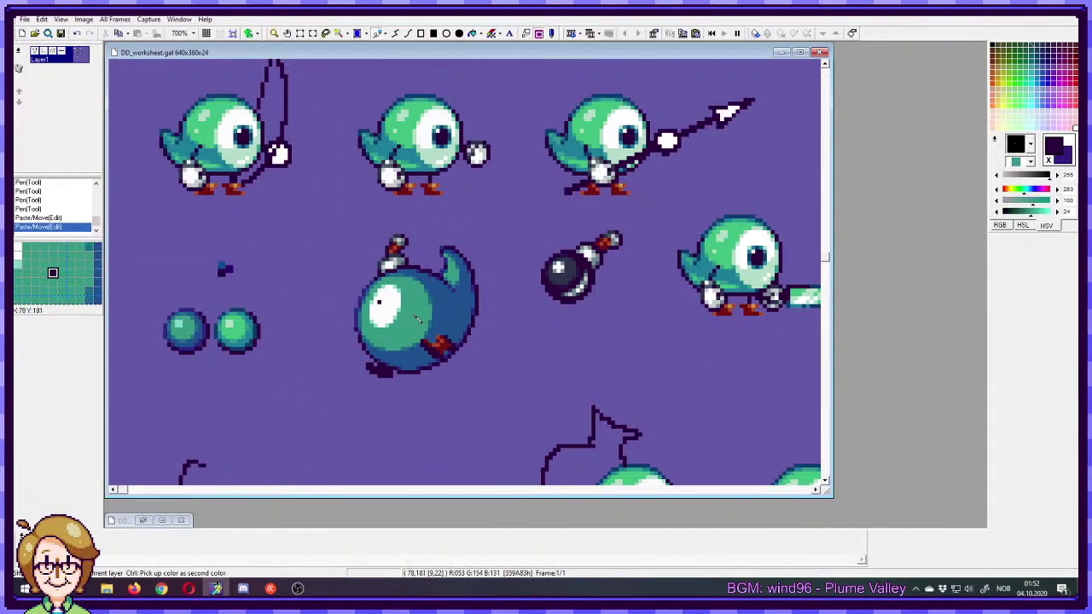
pyautogui.rightClick(417, 319)
pyautogui.click(466, 321)
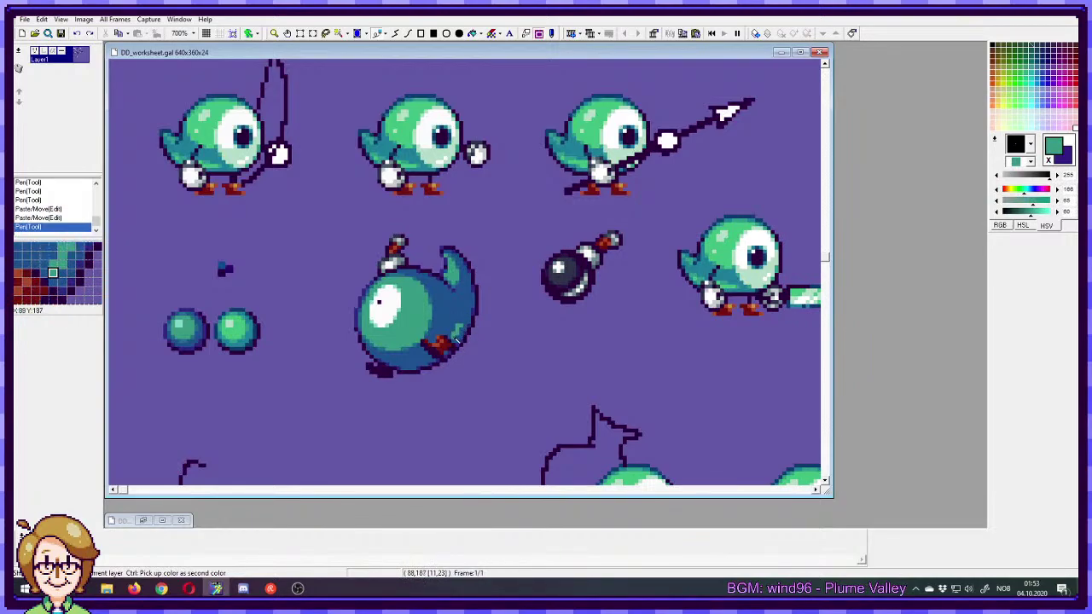
pyautogui.click(456, 342)
pyautogui.click(465, 322)
pyautogui.rightClick(458, 320)
pyautogui.rightClick(458, 328)
pyautogui.click(459, 329)
pyautogui.click(458, 338)
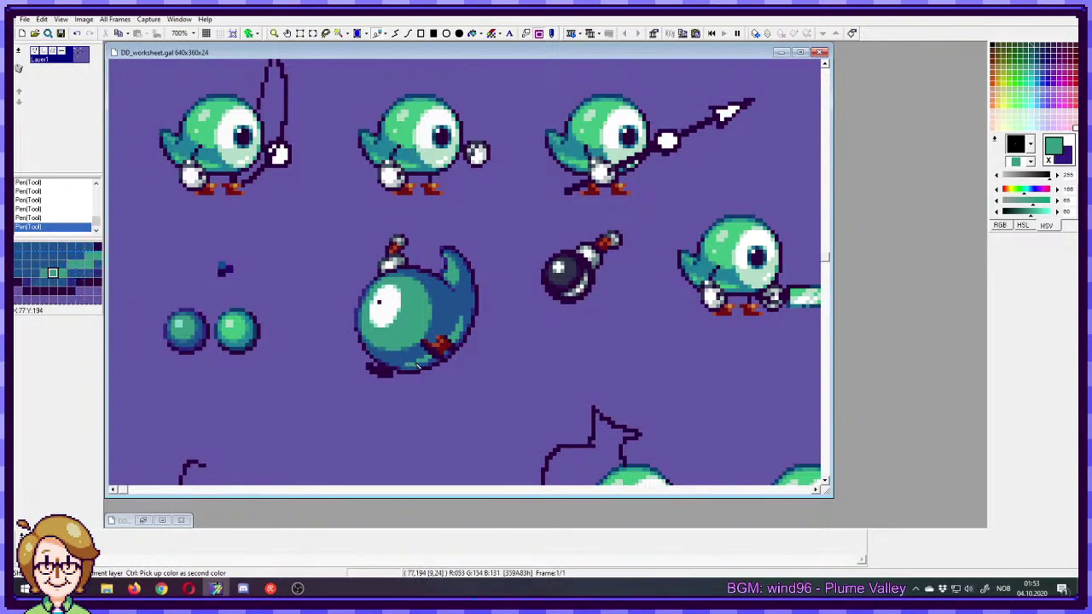
# - Rework the teal reflected light along the creature's underside, trimming it with body blue and undoing the unwanted strokes
pyautogui.hotkey('ctrl', 'z')
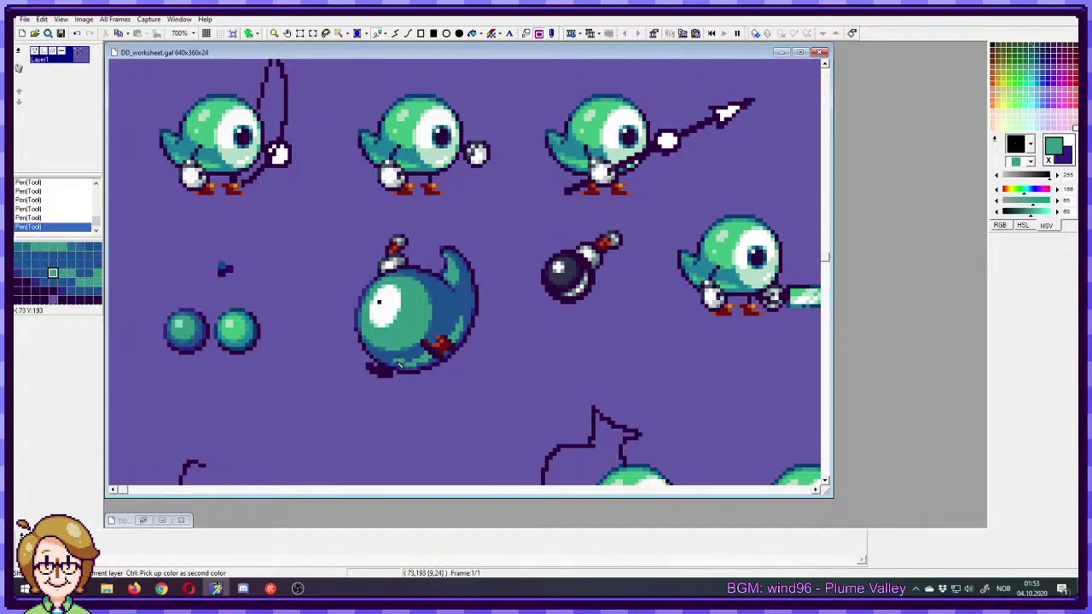
pyautogui.hotkey('ctrl', 'z')
pyautogui.hotkey('ctrl', 'y')
pyautogui.rightClick(409, 365)
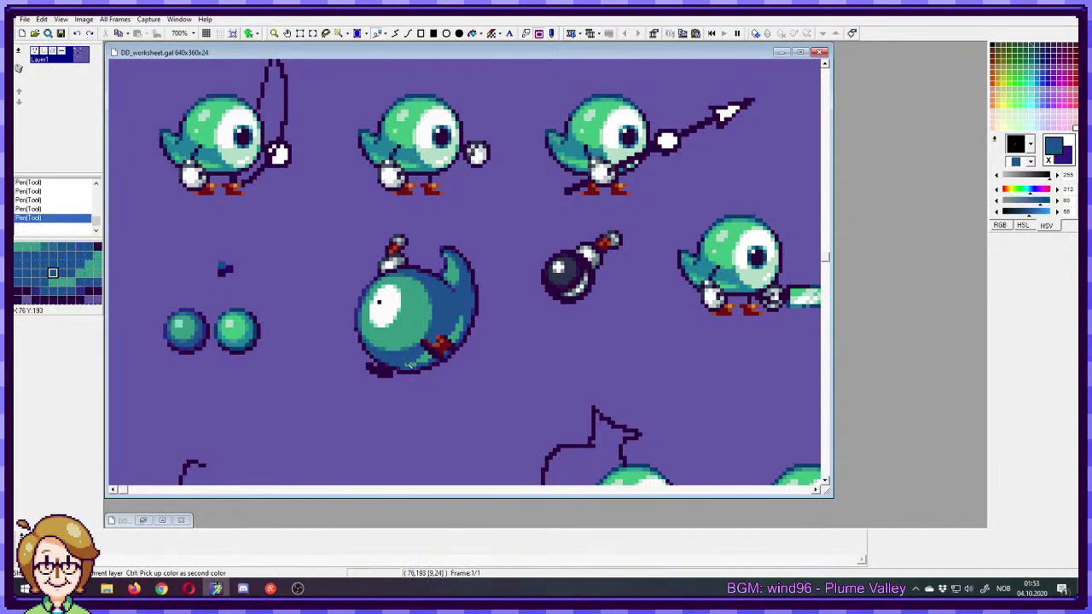
pyautogui.rightClick(422, 365)
pyautogui.click(422, 359)
pyautogui.rightClick(424, 360)
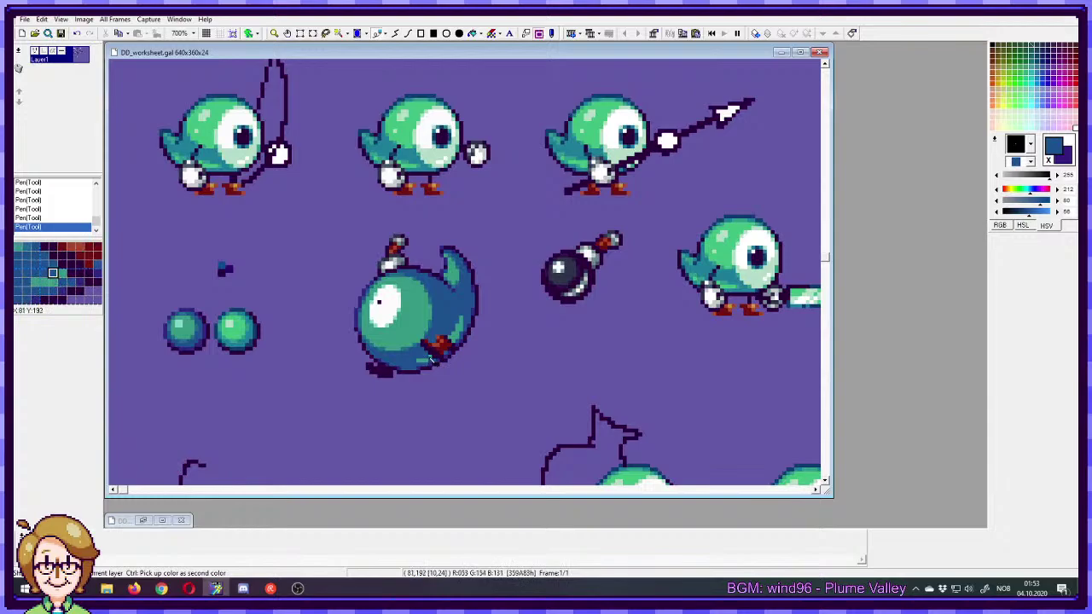
pyautogui.rightClick(431, 354)
pyautogui.hotkey('ctrl', 'z')
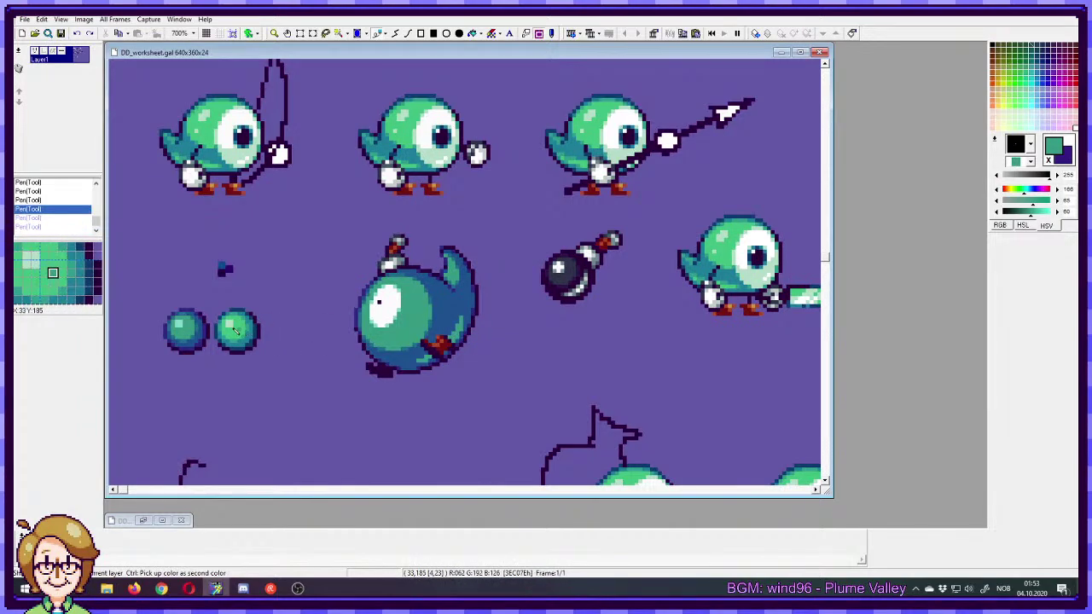
# - Sample the mid blue-teal at the face's edge and soften the reflected light along the lower back
pyautogui.keyDown('ctrl'); pyautogui.click(433, 305); pyautogui.keyUp('ctrl')
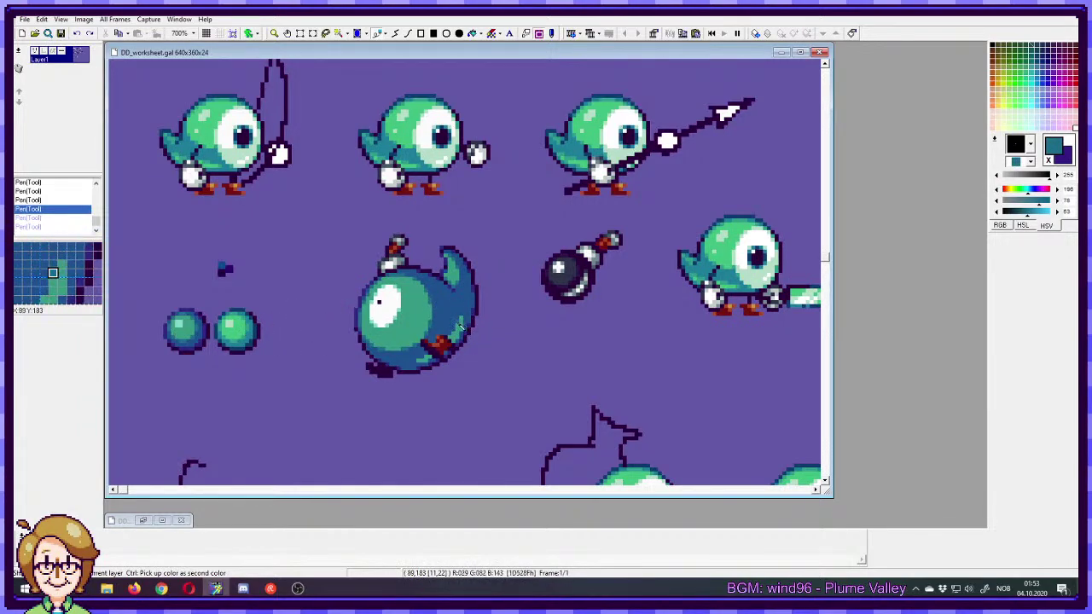
pyautogui.moveTo(467, 322); pyautogui.dragTo(460, 342)
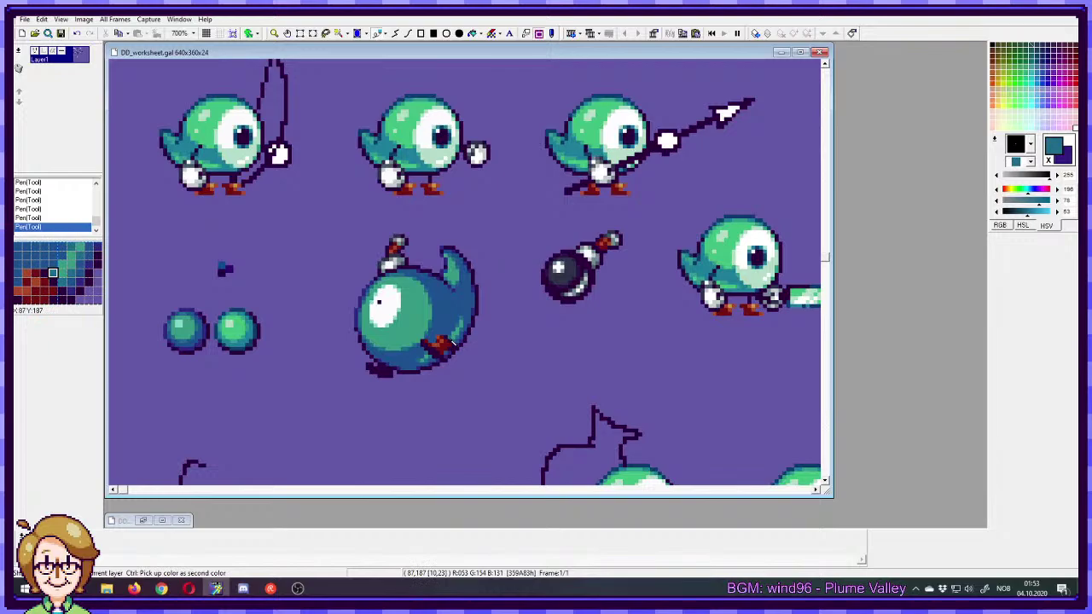
# - Shift the whole creature slightly further right and sample the white of its eye
pyautogui.press('s')
pyautogui.moveTo(489, 221); pyautogui.dragTo(314, 404)
pyautogui.moveTo(402, 339); pyautogui.dragTo(414, 339)
pyautogui.press('p')
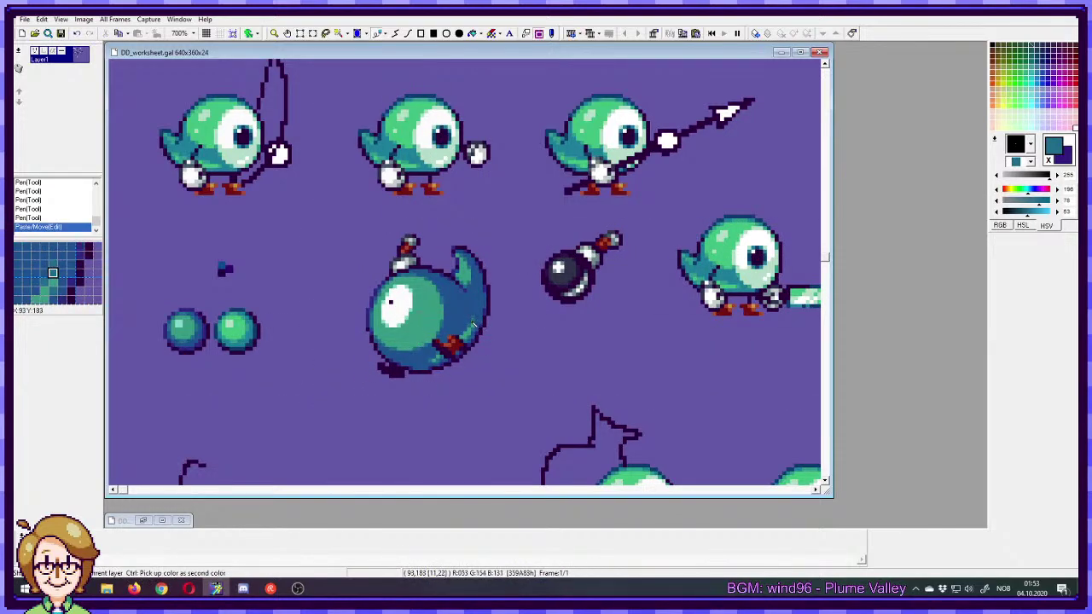
pyautogui.rightClick(404, 296)
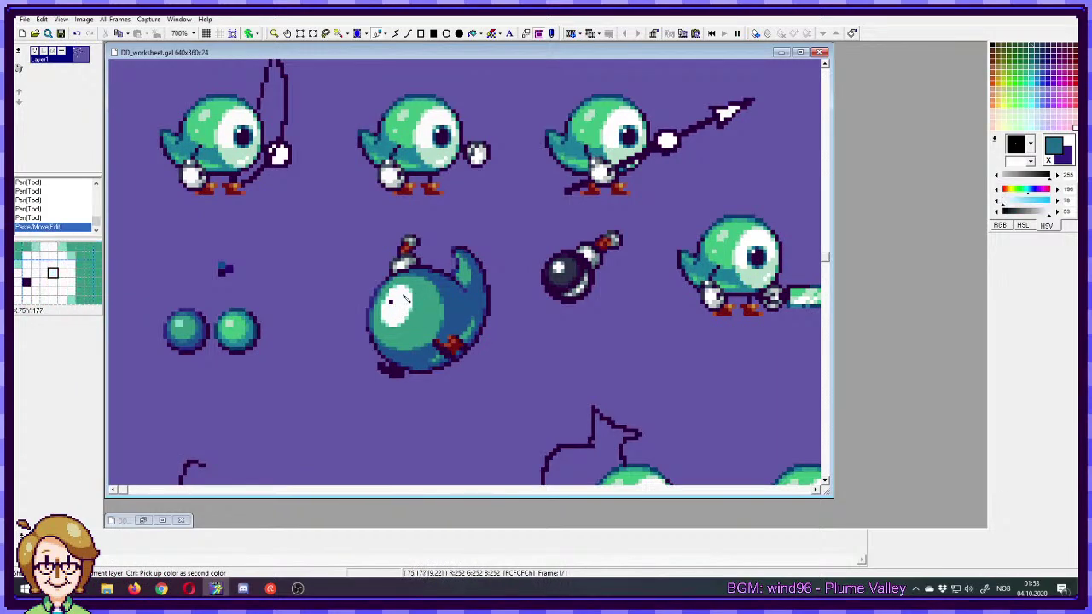
# - Sample the pale mint from the creature above and try shading the eye of the large one-eyed creature, undoing each stroke
pyautogui.rightClick(397, 127)
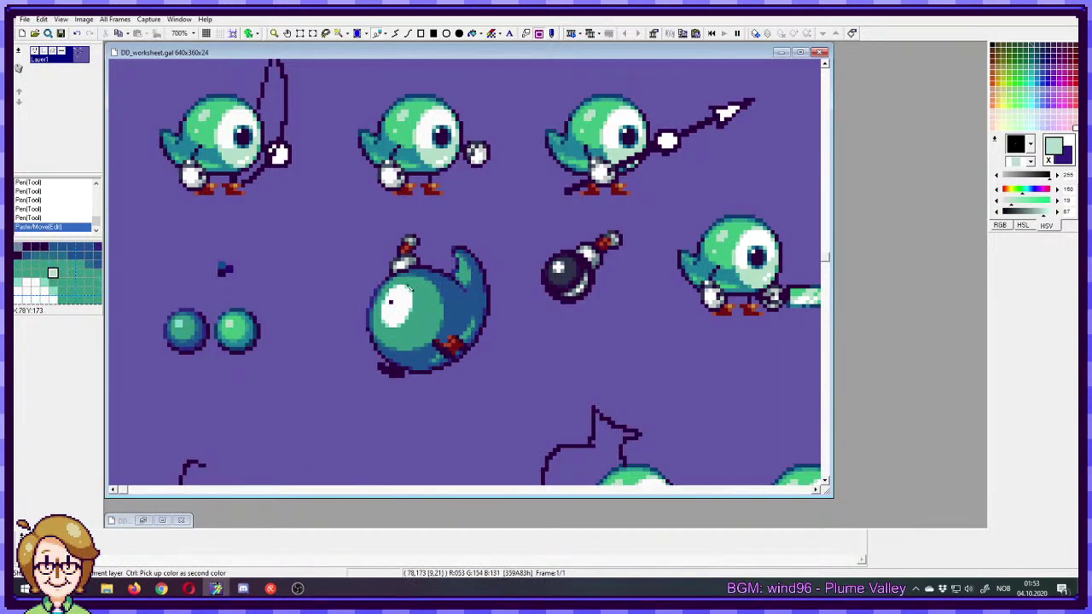
pyautogui.moveTo(401, 300); pyautogui.dragTo(396, 318)
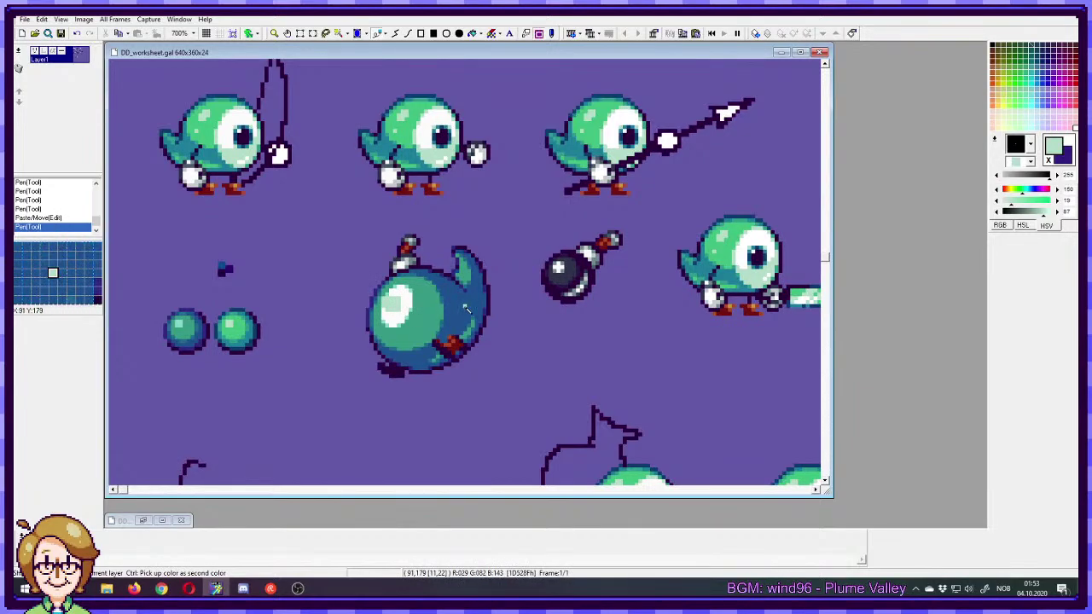
pyautogui.hotkey('ctrl', 'z')
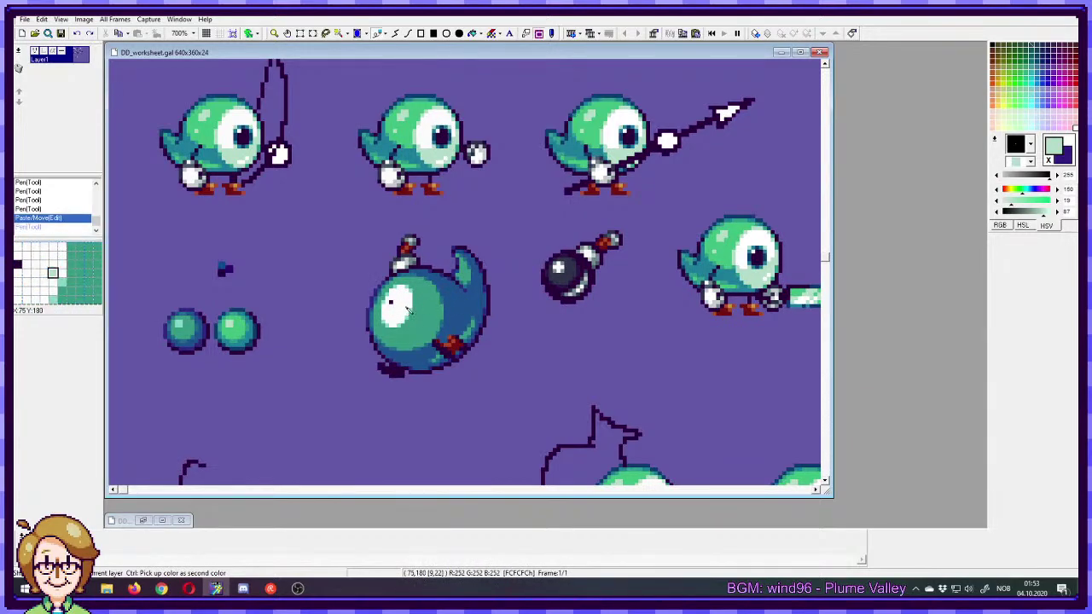
pyautogui.moveTo(411, 310); pyautogui.dragTo(395, 327)
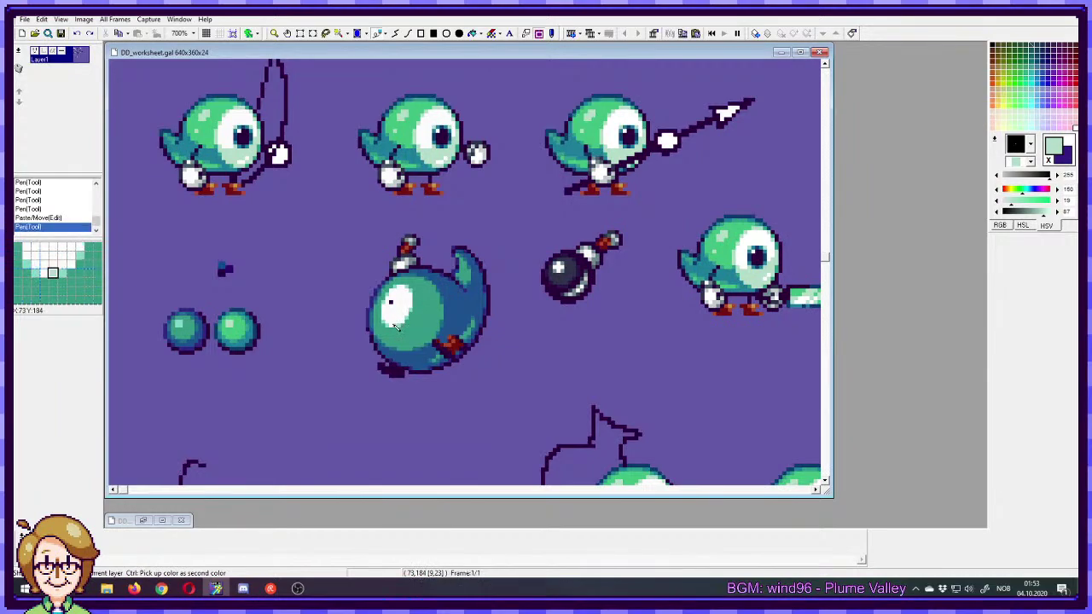
pyautogui.hotkey('ctrl', 'z')
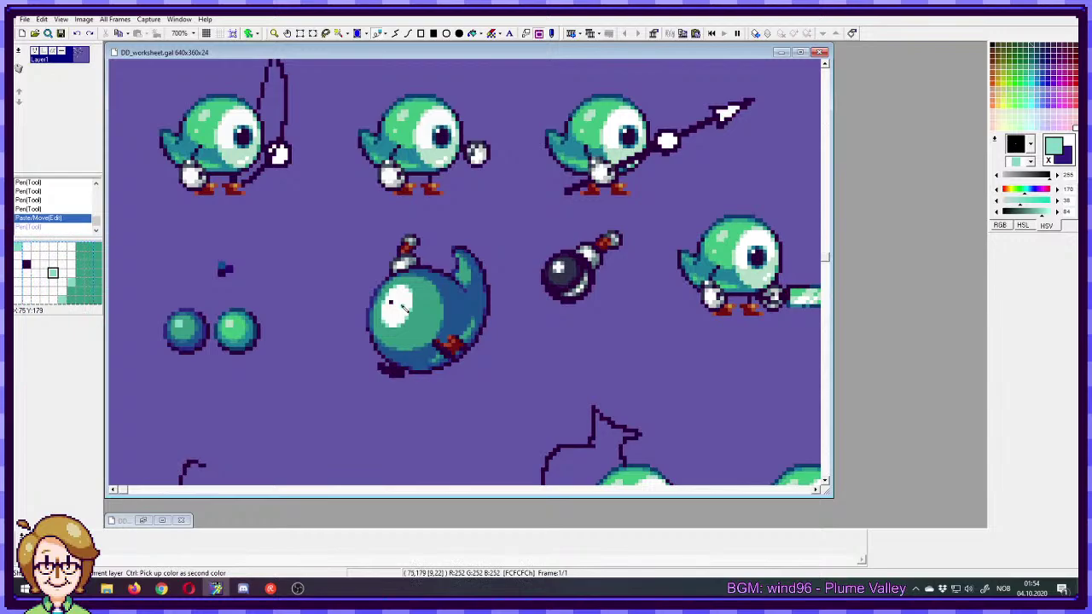
# - Try shading the lower and rear edges of the large creature's eye with light mint, alternating with sampled white to refine the rim
pyautogui.click(397, 325)
pyautogui.click(393, 324)
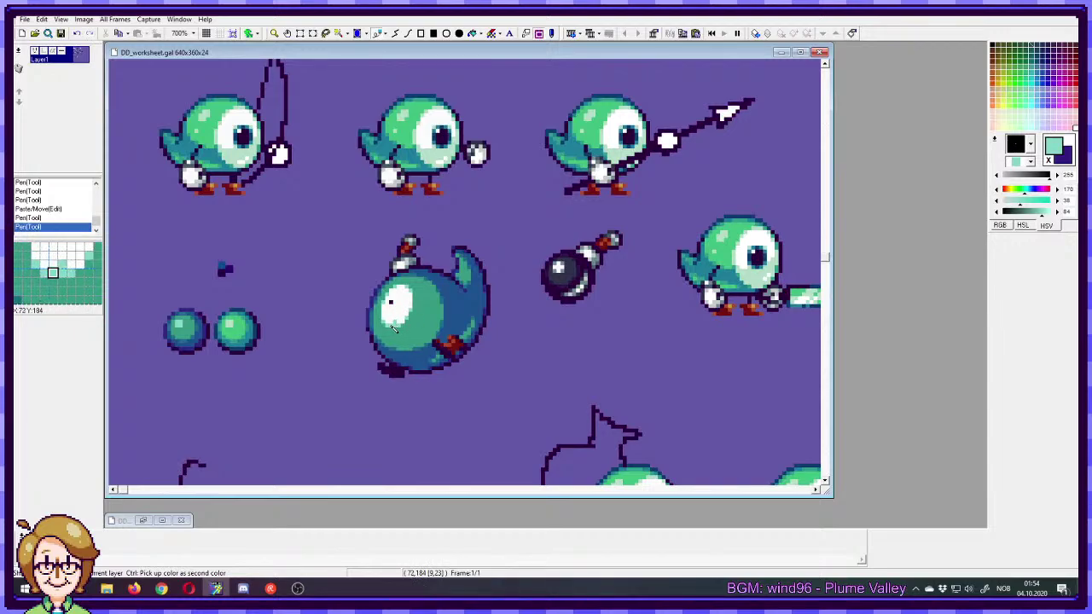
pyautogui.click(395, 320)
pyautogui.click(387, 322)
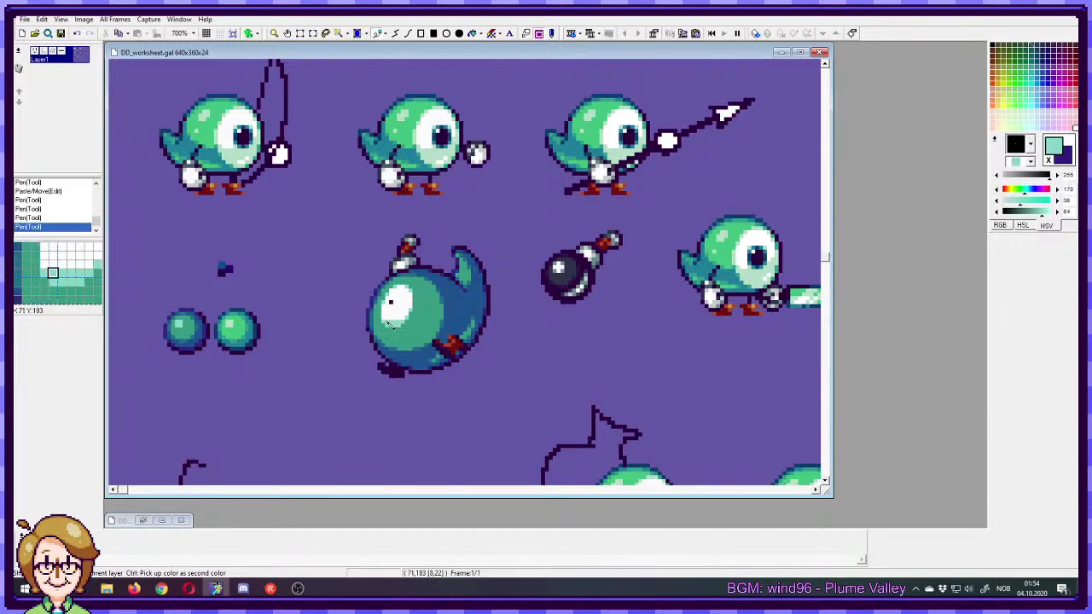
pyautogui.click(386, 320)
pyautogui.click(393, 320)
pyautogui.click(402, 319)
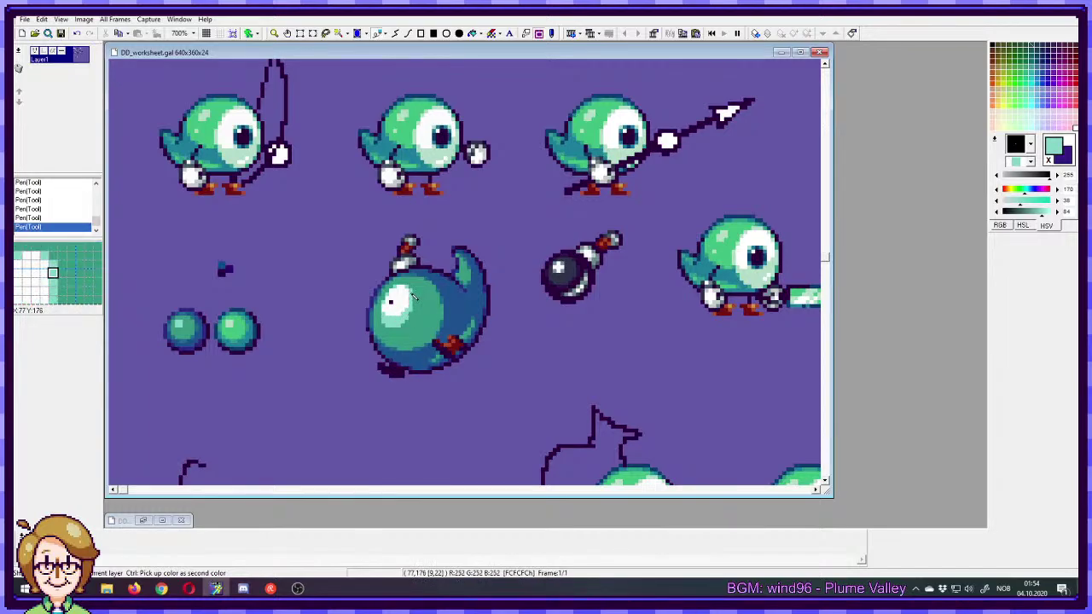
pyautogui.keyDown('ctrl'); pyautogui.click(400, 313); pyautogui.keyUp('ctrl')
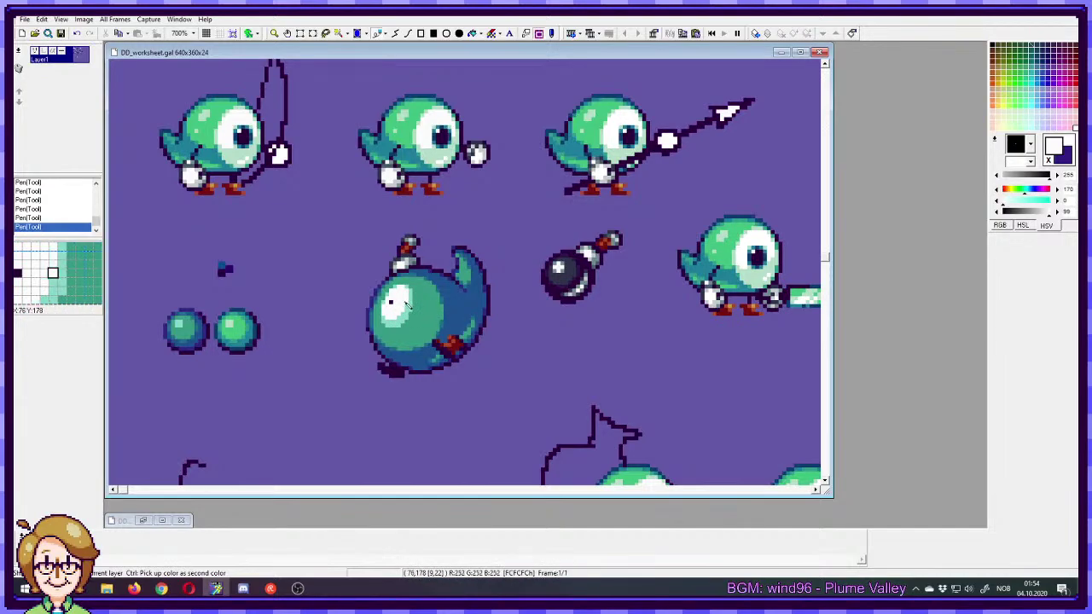
pyautogui.keyDown('ctrl'); pyautogui.click(417, 314); pyautogui.keyUp('ctrl')
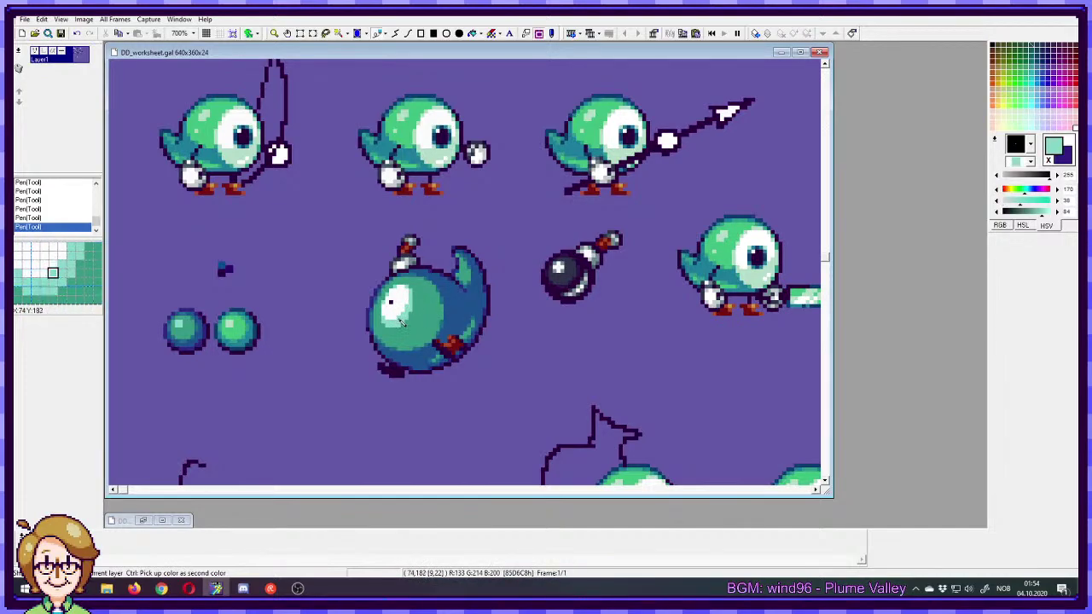
pyautogui.keyDown('ctrl'); pyautogui.click(397, 311); pyautogui.keyUp('ctrl')
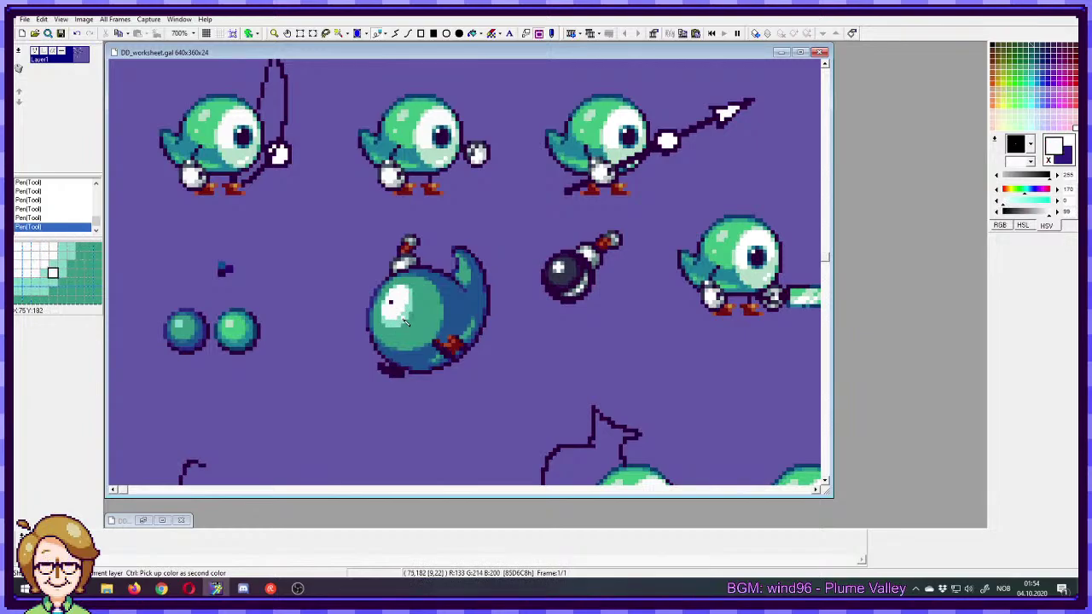
pyautogui.keyDown('ctrl'); pyautogui.click(401, 319); pyautogui.keyUp('ctrl')
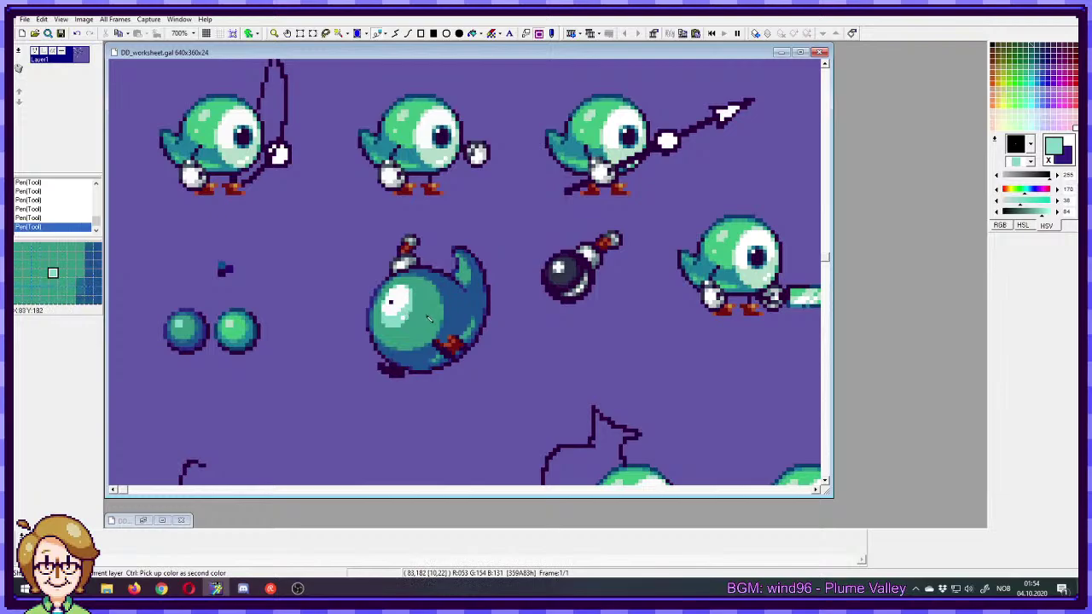
pyautogui.keyDown('ctrl'); pyautogui.click(407, 318); pyautogui.keyUp('ctrl')
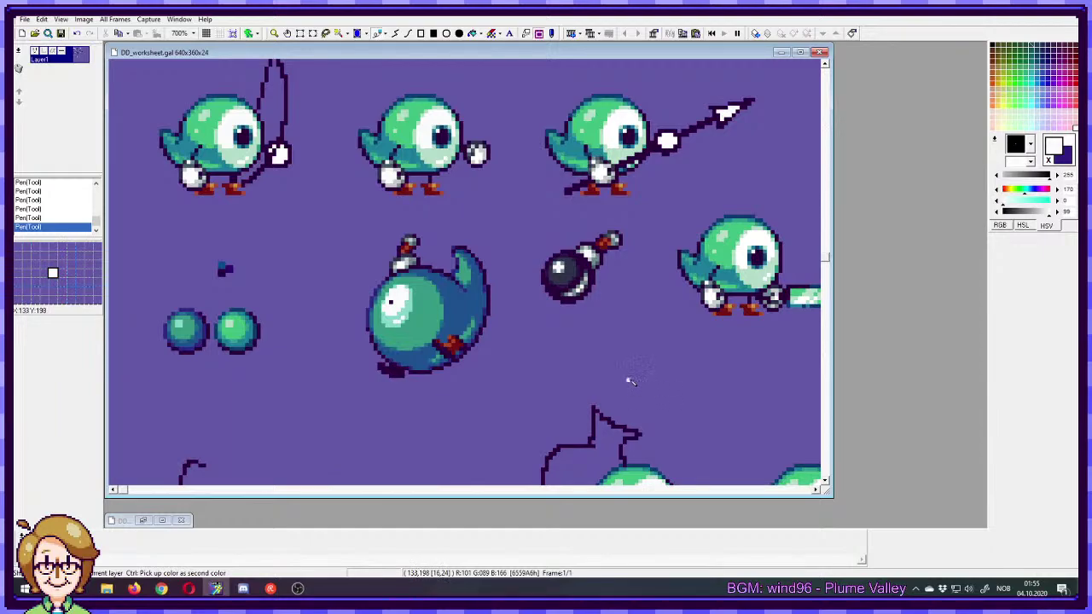
# - Undo the light mint shading strokes on the large creature's eye
pyautogui.hotkey('ctrl', 'z')
pyautogui.hotkey('ctrl', 'z')
pyautogui.hotkey('ctrl', 'z')
pyautogui.hotkey('ctrl', 'z')
pyautogui.hotkey('ctrl', 'z')
pyautogui.hotkey('ctrl', 'z')
pyautogui.hotkey('ctrl', 'z')
pyautogui.hotkey('ctrl', 'z')
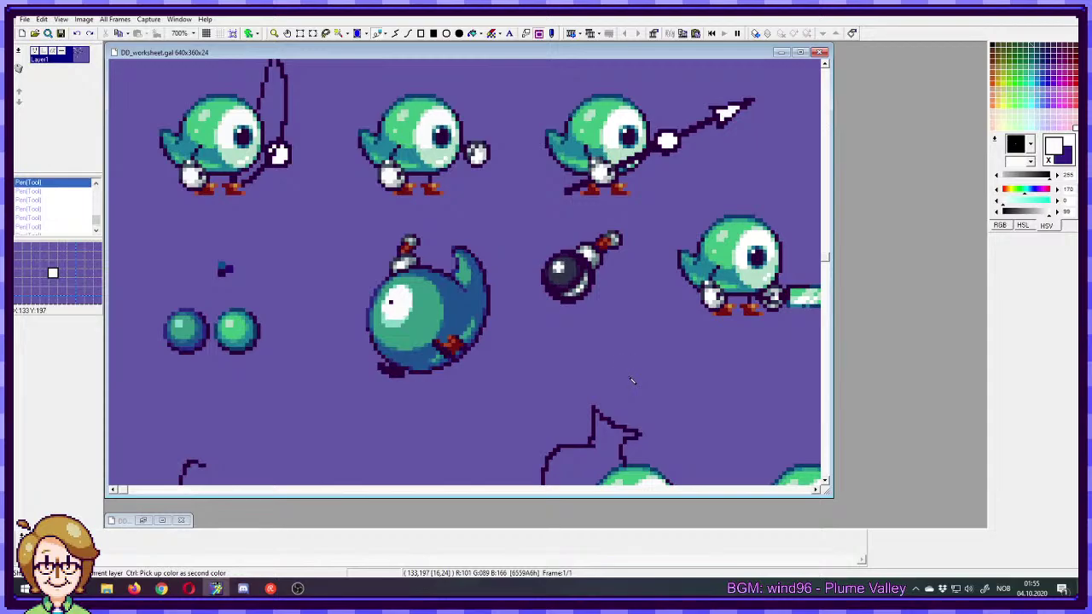
pyautogui.hotkey('ctrl', 'v')
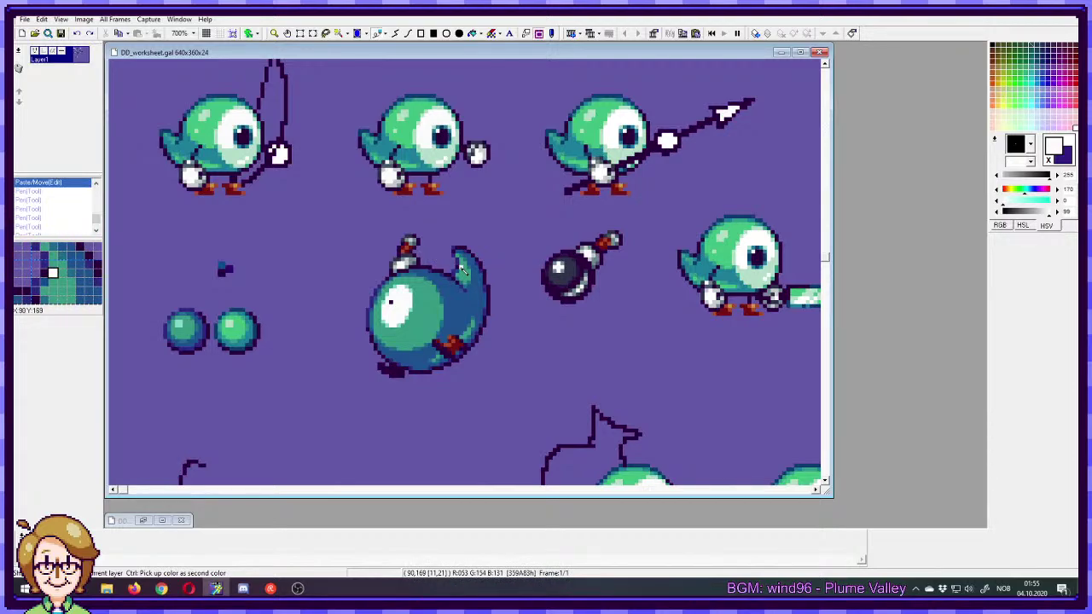
pyautogui.keyDown('ctrl'); pyautogui.click(390, 302); pyautogui.keyUp('ctrl')
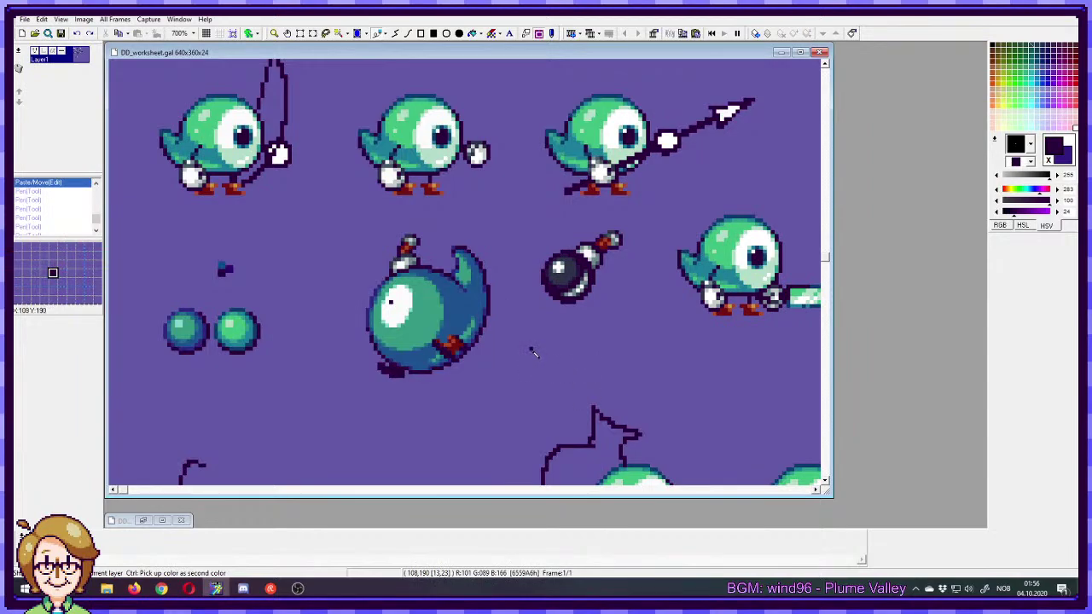
pyautogui.keyDown('ctrl'); pyautogui.click(471, 331); pyautogui.keyUp('ctrl')
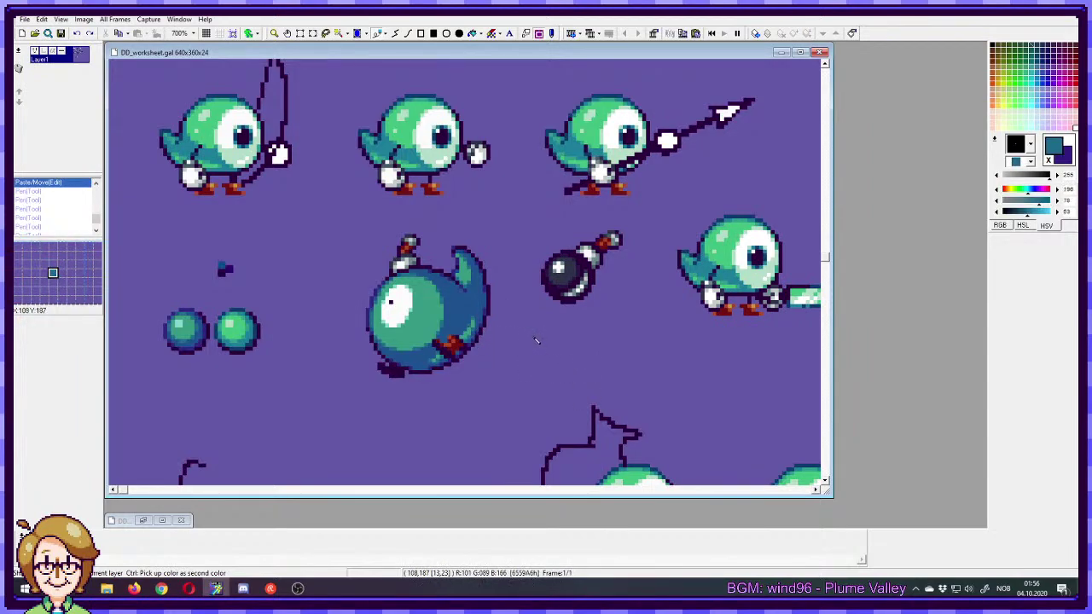
pyautogui.moveTo(502, 230); pyautogui.dragTo(322, 412)
pyautogui.click(585, 326)
pyautogui.moveTo(650, 298); pyautogui.dragTo(572, 351)
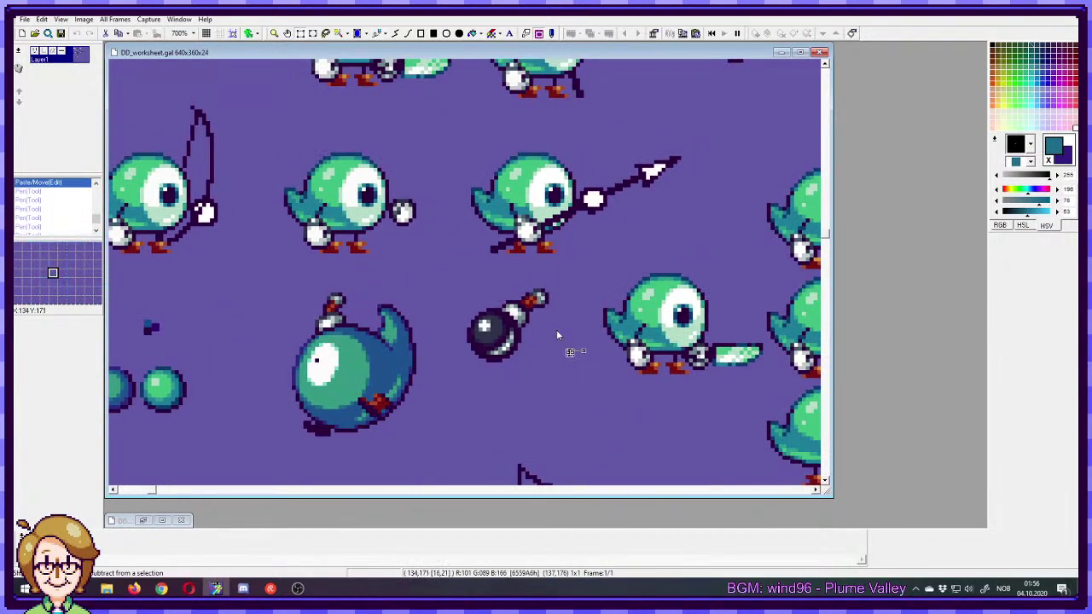
pyautogui.moveTo(572, 273); pyautogui.dragTo(439, 395)
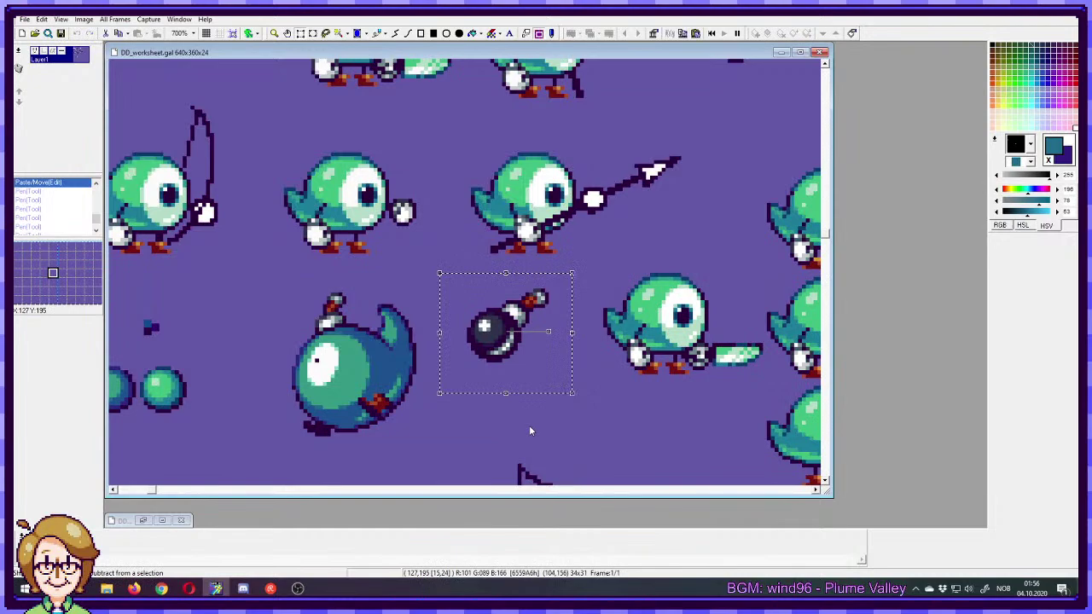
pyautogui.click(528, 422)
pyautogui.moveTo(394, 312); pyautogui.dragTo(464, 297)
pyautogui.rightClick(464, 297)
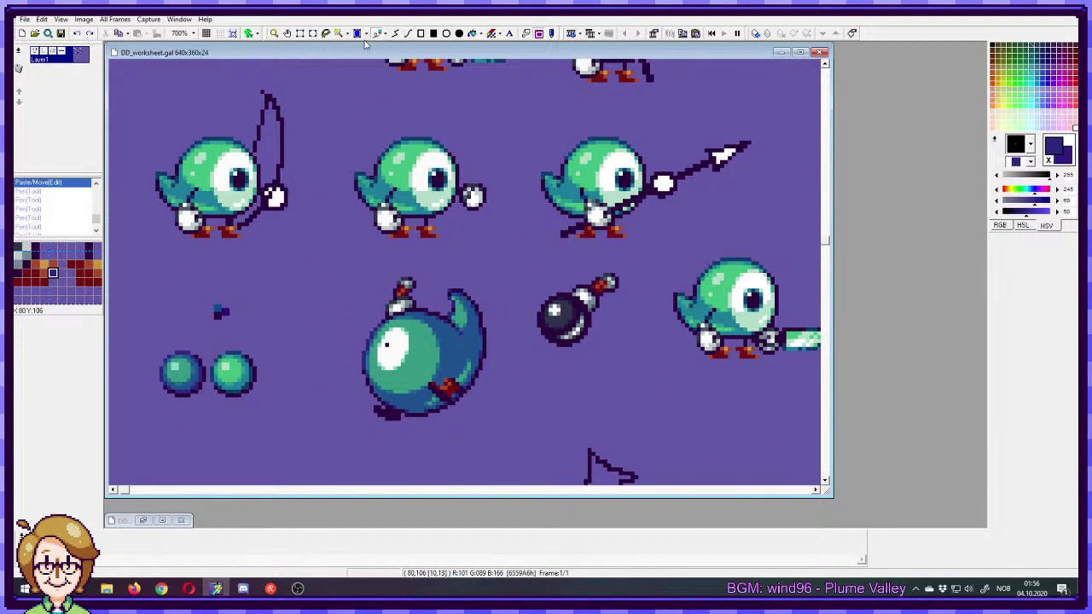
# - Try painting blue-teal marks on the large creature's face below the eye, and undo them
pyautogui.rightClick(451, 359)
pyautogui.rightClick(437, 363)
pyautogui.moveTo(416, 366)
pyautogui.mouseDown()
pyautogui.moveTo(379, 378)
pyautogui.moveTo(387, 376)
pyautogui.mouseUp()
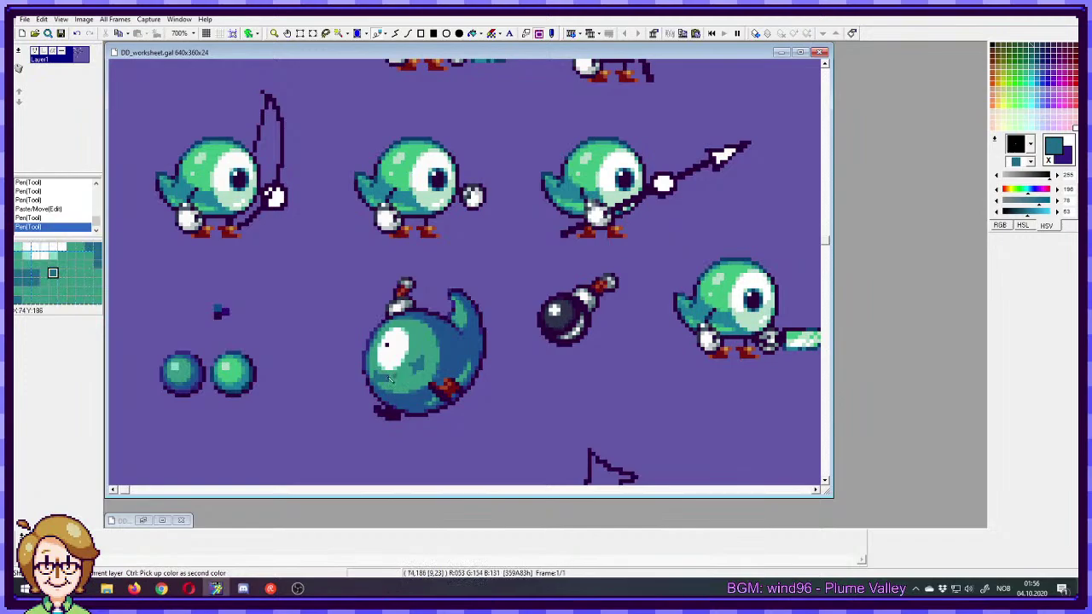
pyautogui.hotkey('ctrl', 'z')
pyautogui.hotkey('ctrl', 'z')
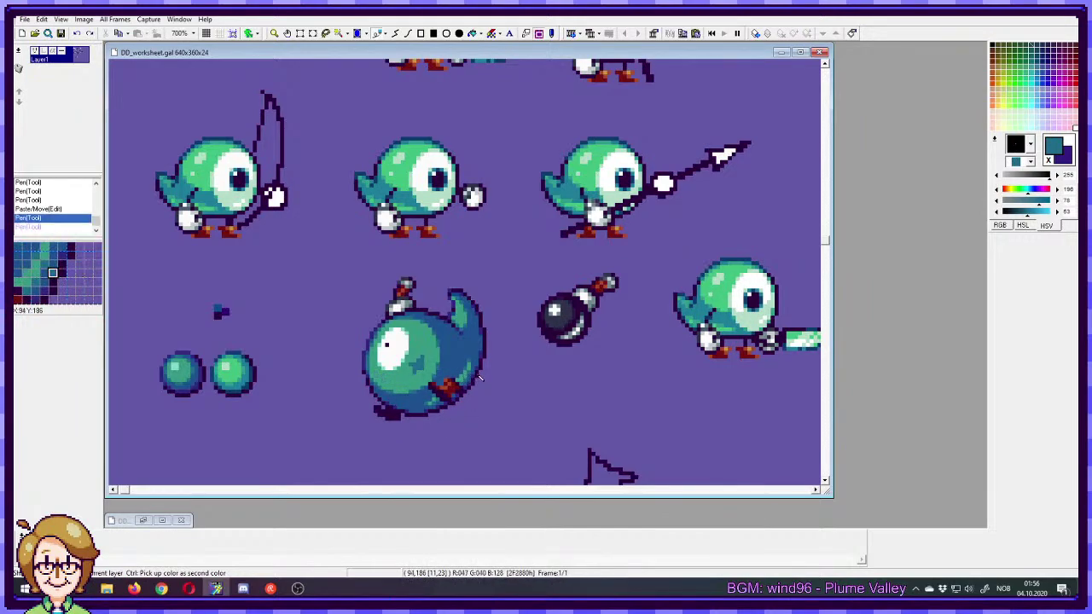
# - Sample the light grey from the grey sphere's highlight and recolour the bottom outline of the "1" in the "-1" graphic
pyautogui.moveTo(533, 265); pyautogui.dragTo(515, 236)
pyautogui.scroll(3, 477, 272)
pyautogui.scroll(1, 437, 314)
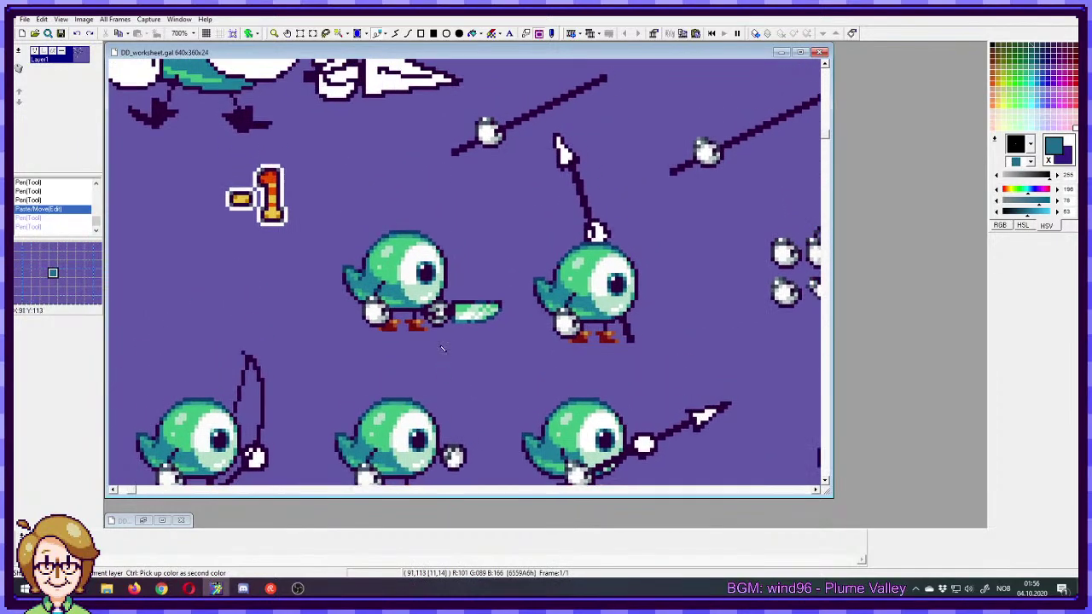
pyautogui.moveTo(332, 251); pyautogui.dragTo(356, 258)
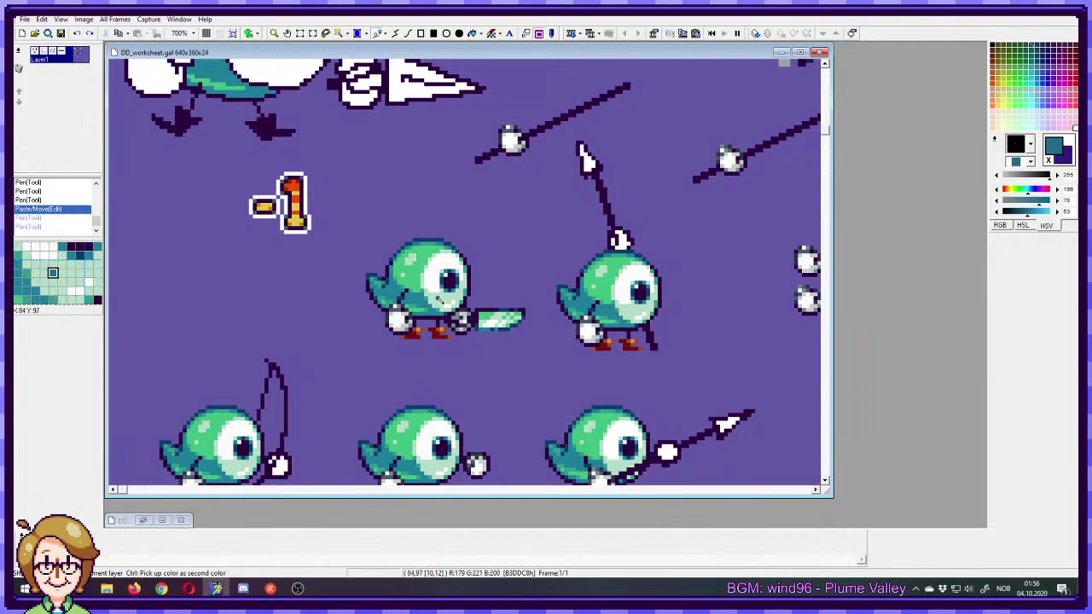
pyautogui.moveTo(533, 226); pyautogui.dragTo(436, 382)
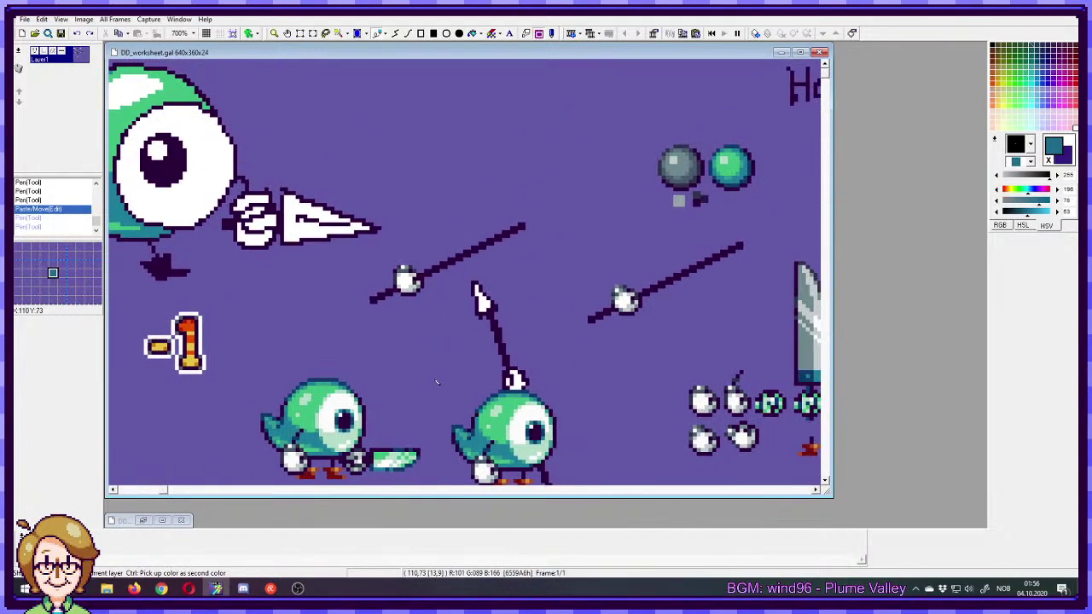
pyautogui.keyDown('ctrl'); pyautogui.click(682, 160); pyautogui.keyUp('ctrl')
pyautogui.scroll(-1, 307, 329)
pyautogui.hscroll(-3, 307, 329)
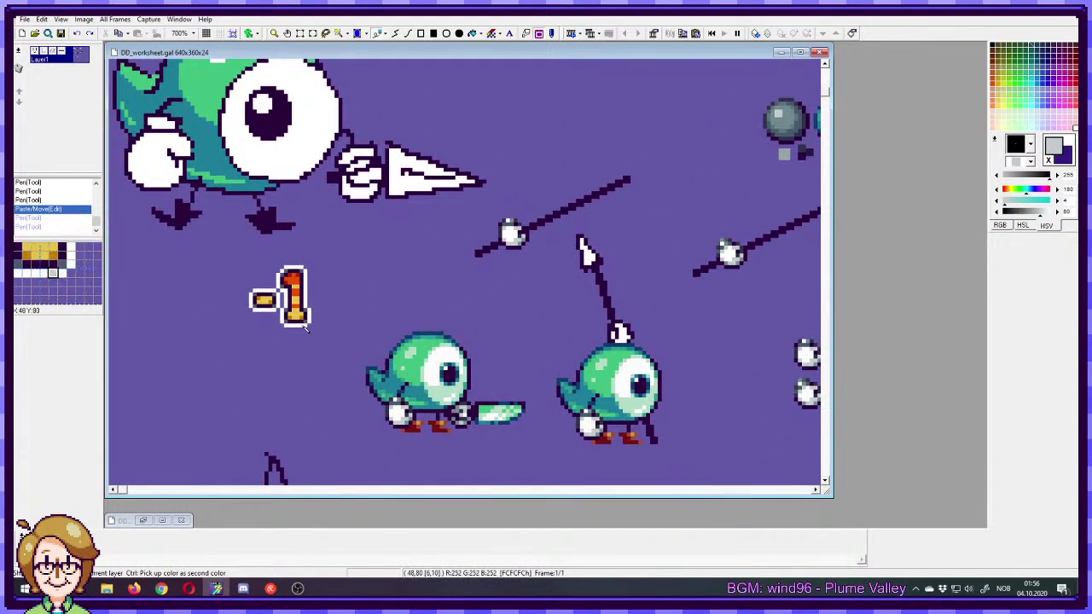
pyautogui.moveTo(305, 325); pyautogui.dragTo(286, 325)
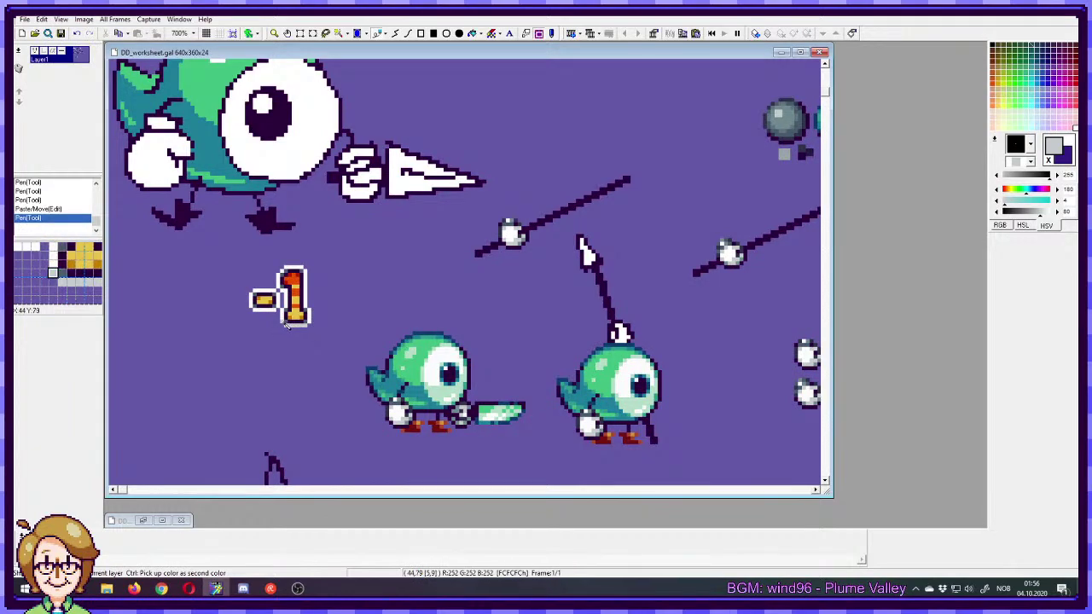
pyautogui.click(283, 320)
# - Extend the light grey up the lower side outlines of the "1"
pyautogui.click(311, 315)
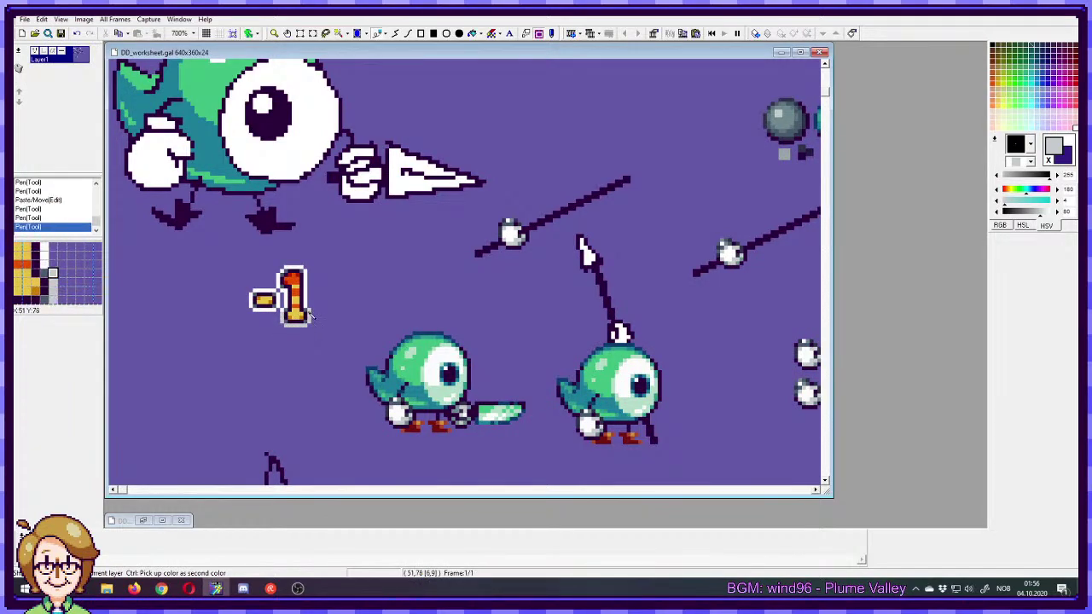
pyautogui.click(306, 309)
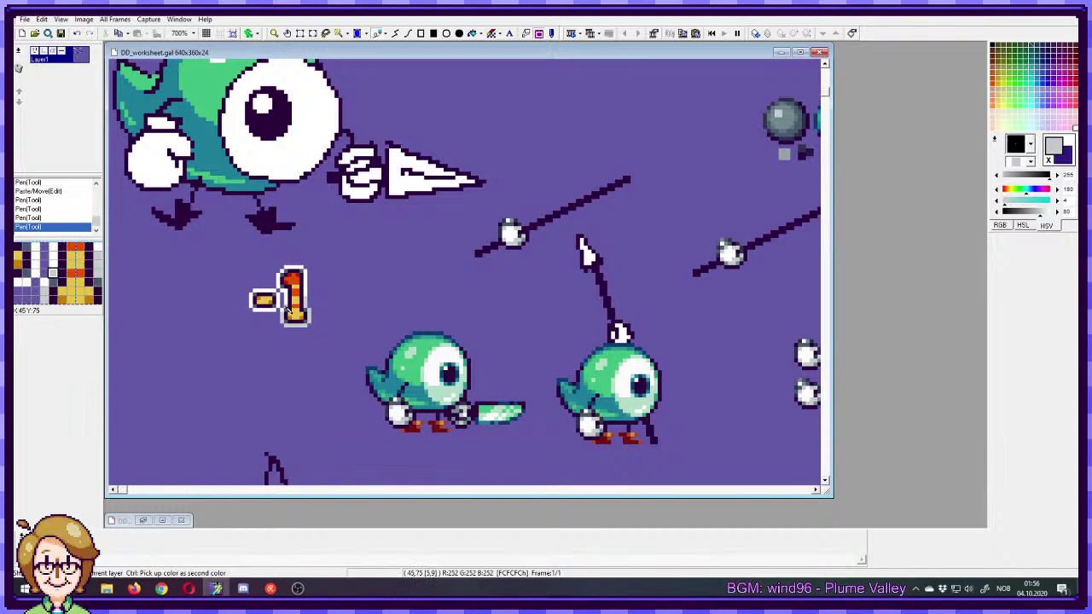
pyautogui.click(285, 312)
pyautogui.click(288, 312)
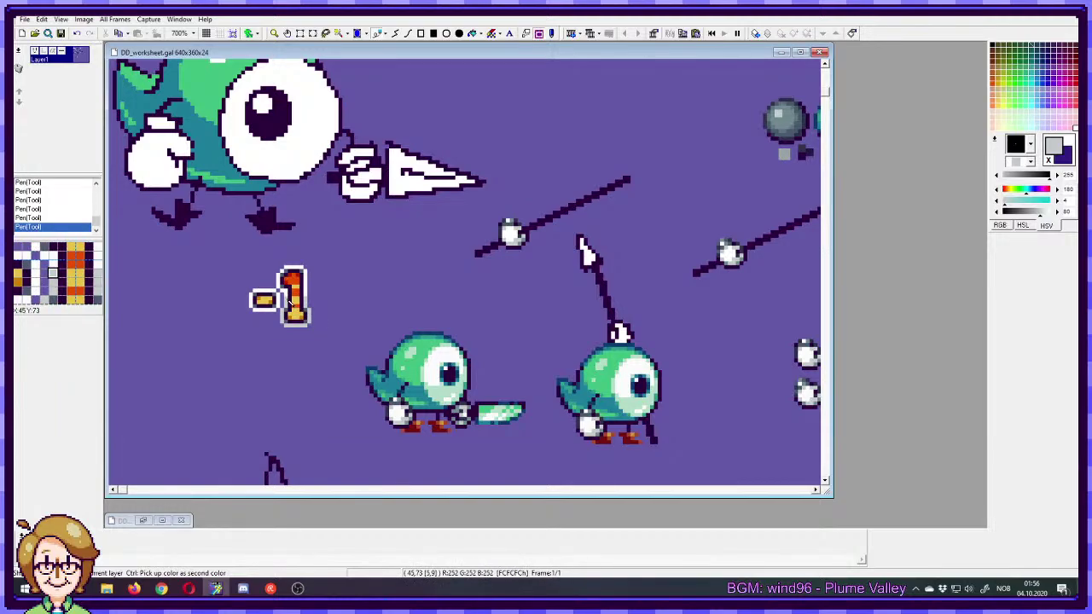
# - Try white and light grey touch-ups on the outline around the minus sign and the "1", and undo them
pyautogui.keyDown('ctrl'); pyautogui.rightClick(290, 300); pyautogui.keyUp('ctrl')
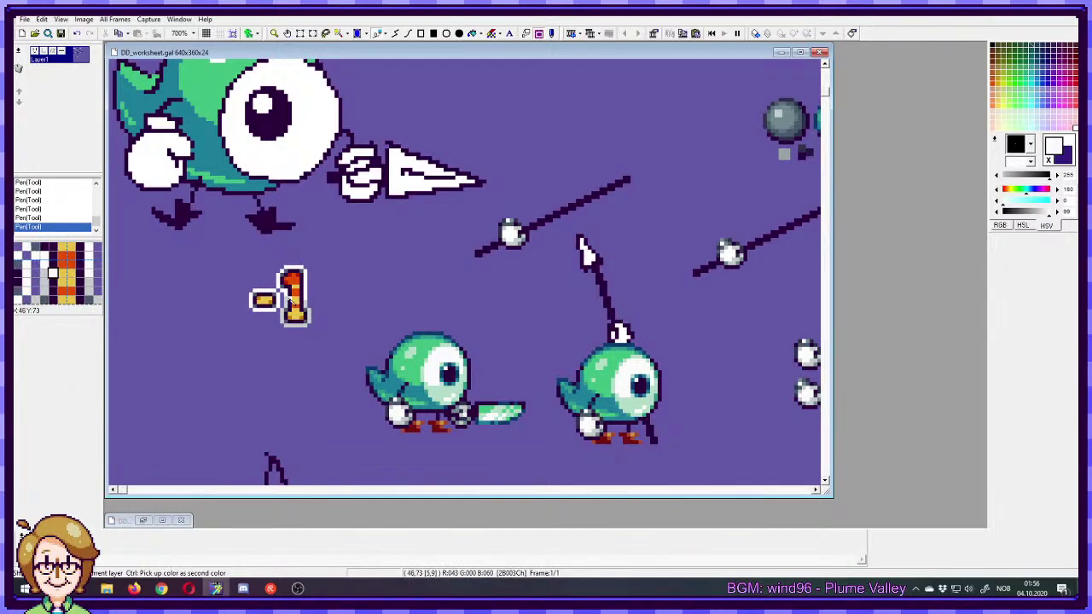
pyautogui.keyDown('ctrl'); pyautogui.rightClick(287, 306); pyautogui.keyUp('ctrl')
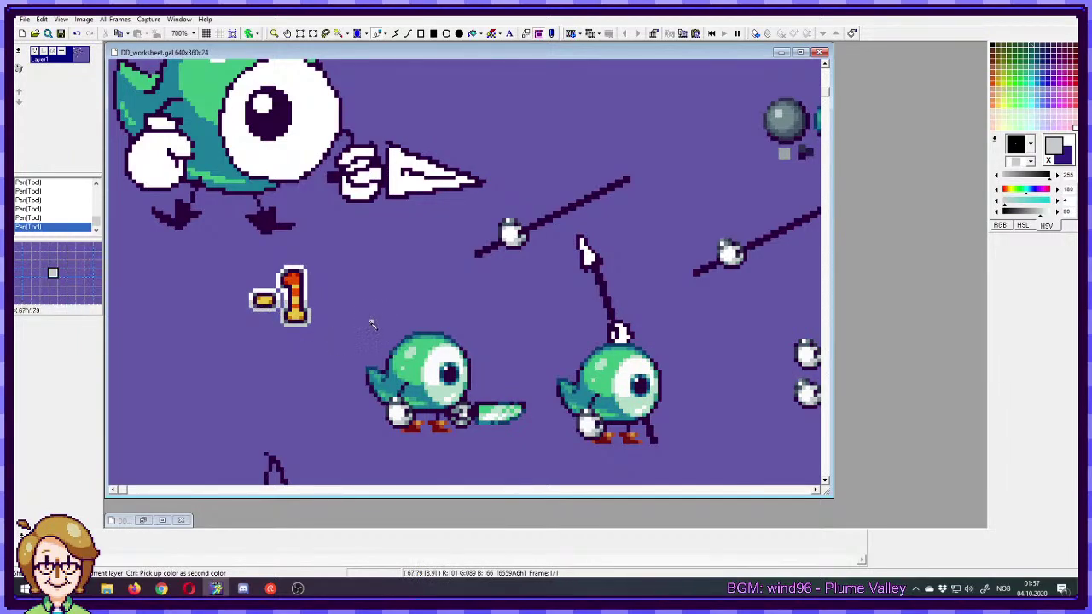
pyautogui.hotkey('ctrl', 'z')
pyautogui.hotkey('ctrl', 'z')
pyautogui.hotkey('ctrl', 'z')
pyautogui.hotkey('ctrl', 'z')
pyautogui.hotkey('ctrl', 'z')
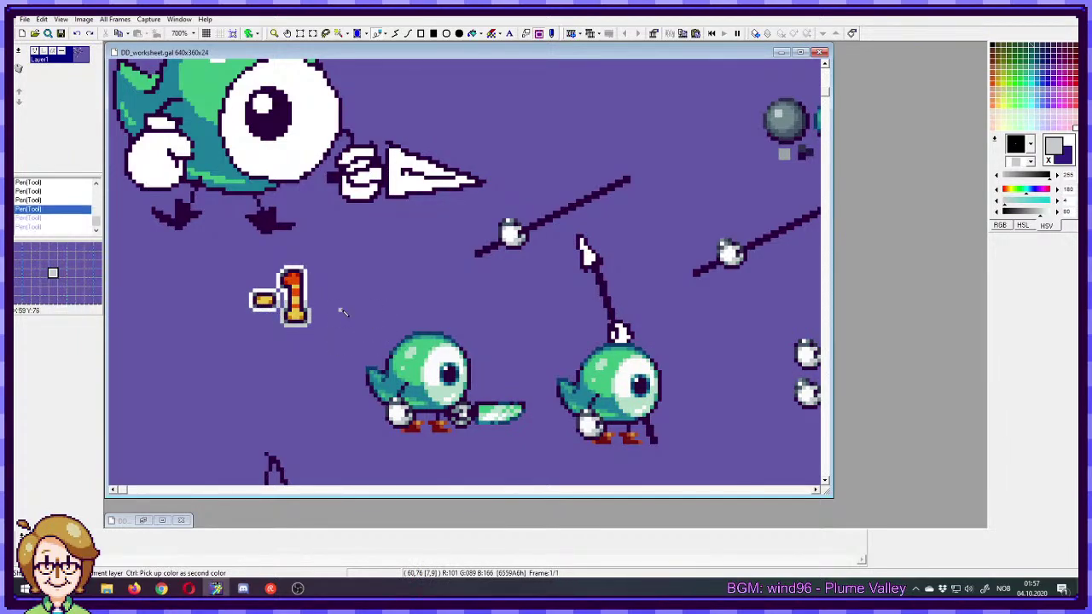
# - Recolour the remaining white outline along the top and sides of the "1" in light grey, continuing onto the minus sign's outline
pyautogui.keyDown('shift'); pyautogui.click(305, 274); pyautogui.keyUp('shift')
pyautogui.click(301, 270)
pyautogui.moveTo(299, 267)
pyautogui.mouseDown()
pyautogui.moveTo(282, 271)
pyautogui.moveTo(279, 287)
pyautogui.mouseUp()
pyautogui.click(280, 293)
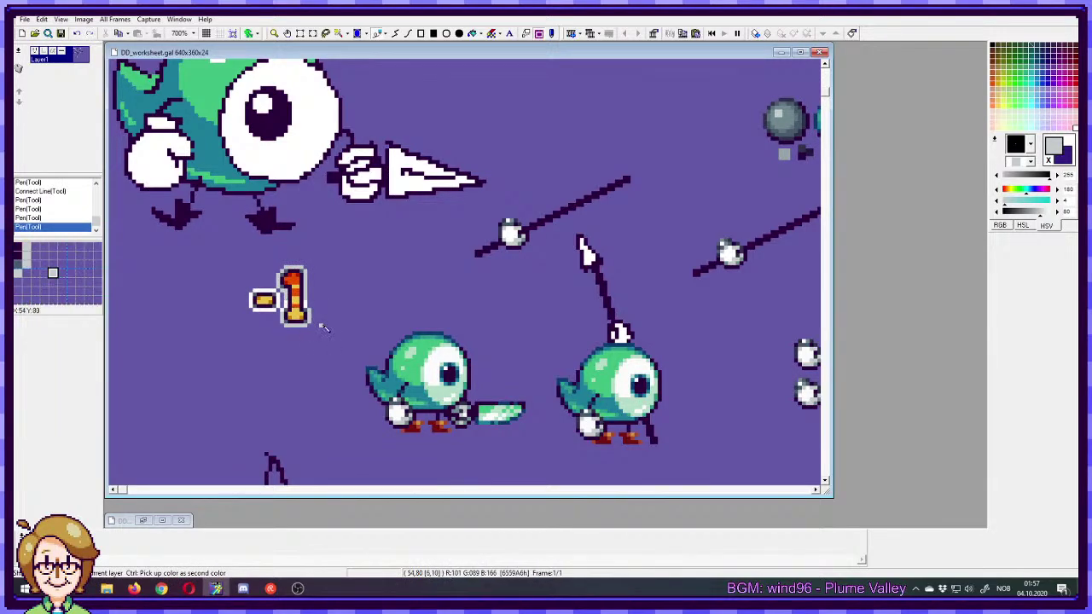
pyautogui.click(282, 299)
pyautogui.keyDown('shift'); pyautogui.click(252, 299); pyautogui.keyUp('shift')
pyautogui.click(253, 301)
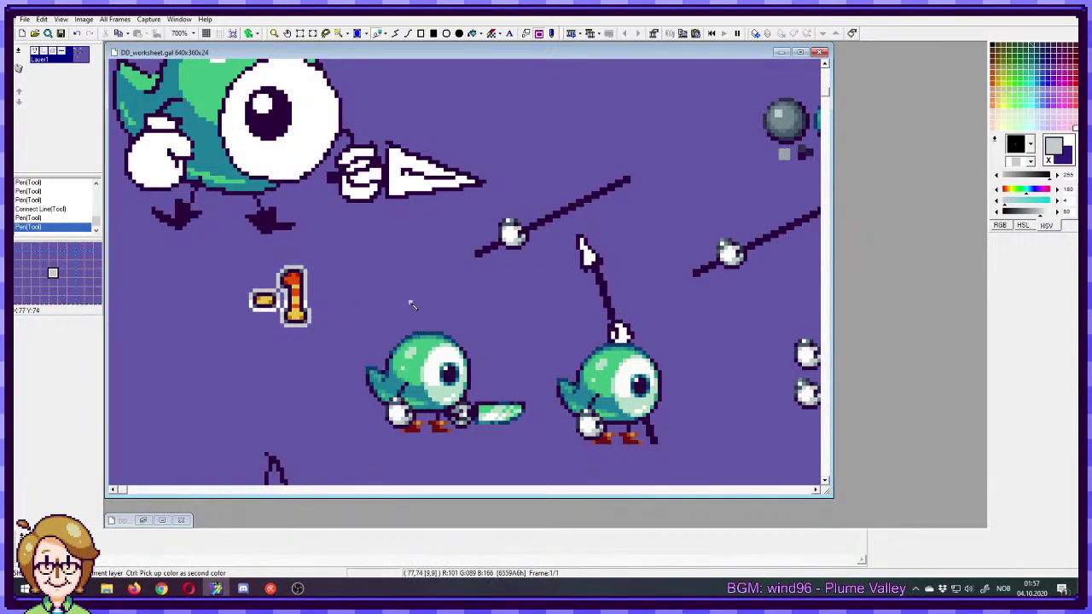
# - Undo the last five light grey outline strokes on the upper part of the "1" and the minus sign
pyautogui.hotkey('ctrl', 'z')
pyautogui.hotkey('ctrl', 'z')
pyautogui.hotkey('ctrl', 'z')
pyautogui.hotkey('ctrl', 'z')
pyautogui.hotkey('ctrl', 'z')
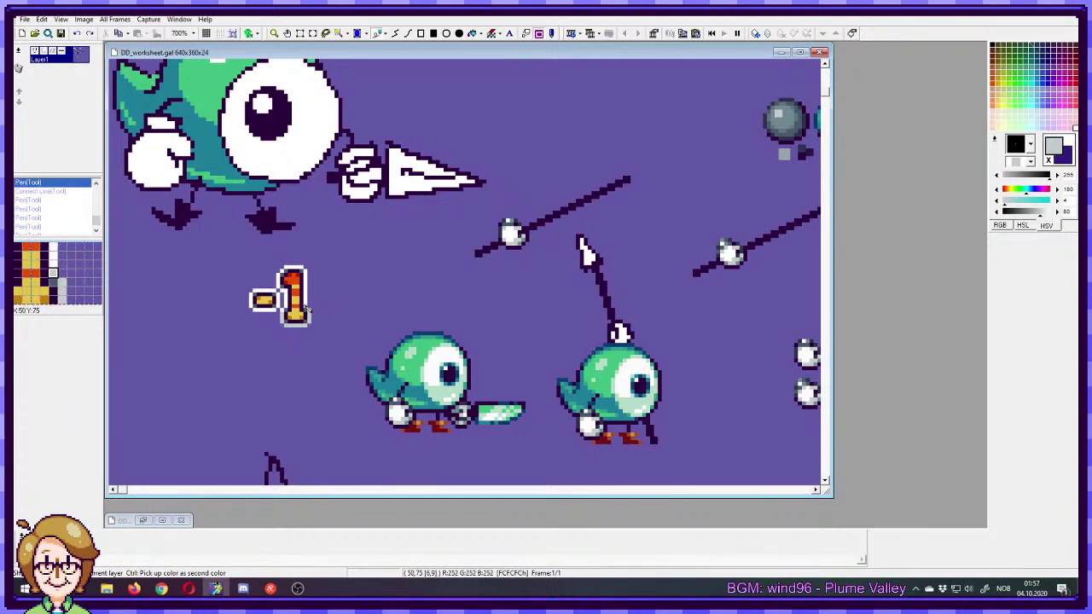
# - Recolour the lower right outline of the "1" and the underside of the minus sign's outline in light grey
pyautogui.click(305, 304)
pyautogui.click(282, 305)
pyautogui.click(272, 308)
pyautogui.keyDown('shift'); pyautogui.click(254, 309); pyautogui.keyUp('shift')
pyautogui.click(250, 304)
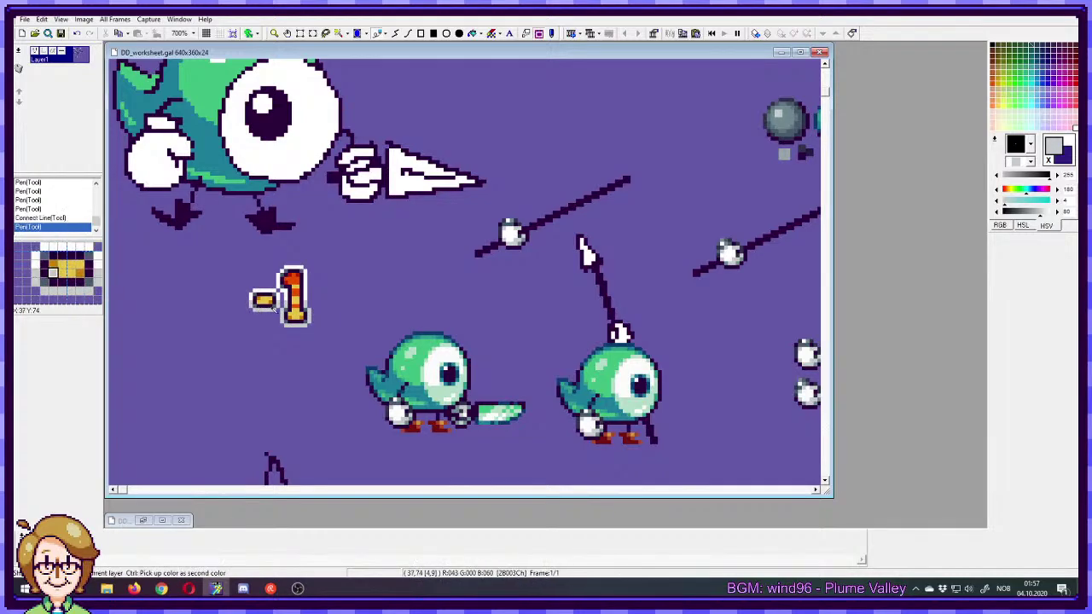
# - Soften the outline around the head of the "1" with light grey pixels at its corners and along its left edge
pyautogui.click(303, 271)
pyautogui.click(299, 267)
pyautogui.click(282, 271)
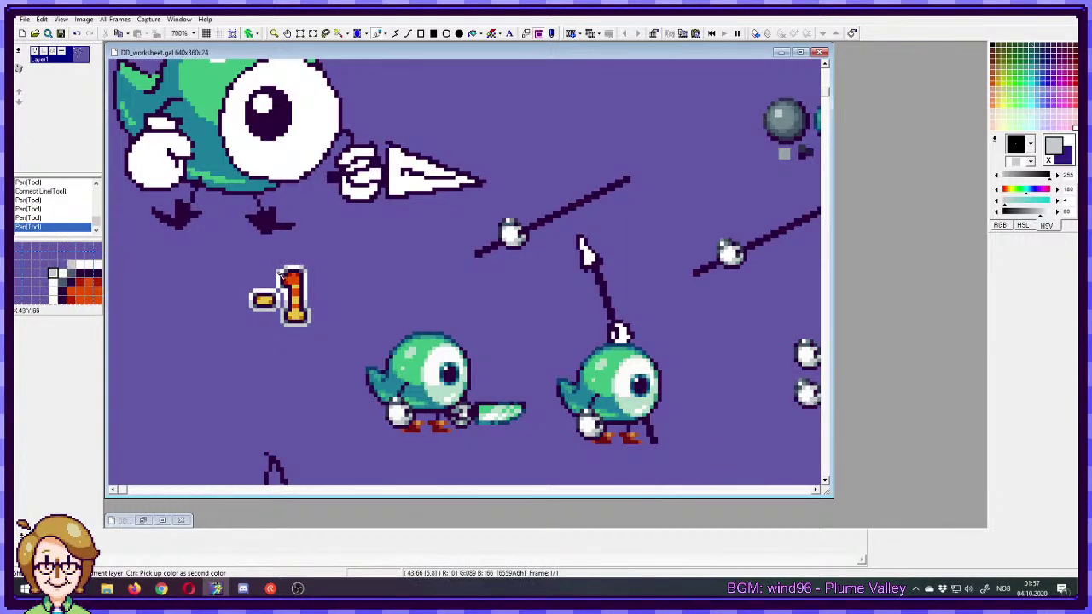
pyautogui.click(281, 290)
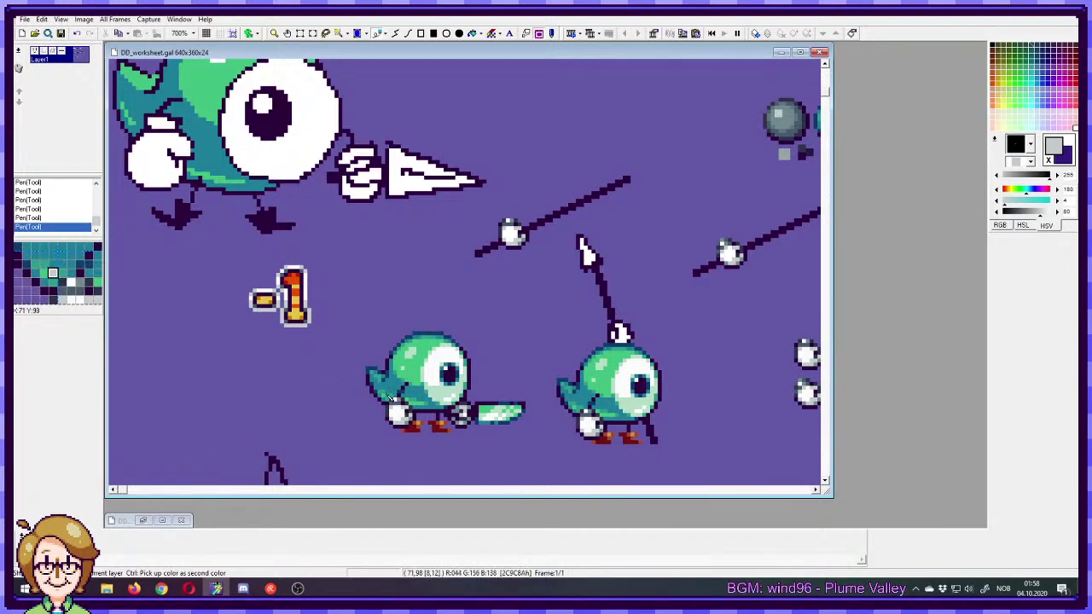
# - Look over the Eyegon poses, weapons and rabbit sprites across the whole worksheet, close up and at 300% zoom
pyautogui.moveTo(382, 394); pyautogui.dragTo(378, 378)
pyautogui.scroll(-4, 377, 377)
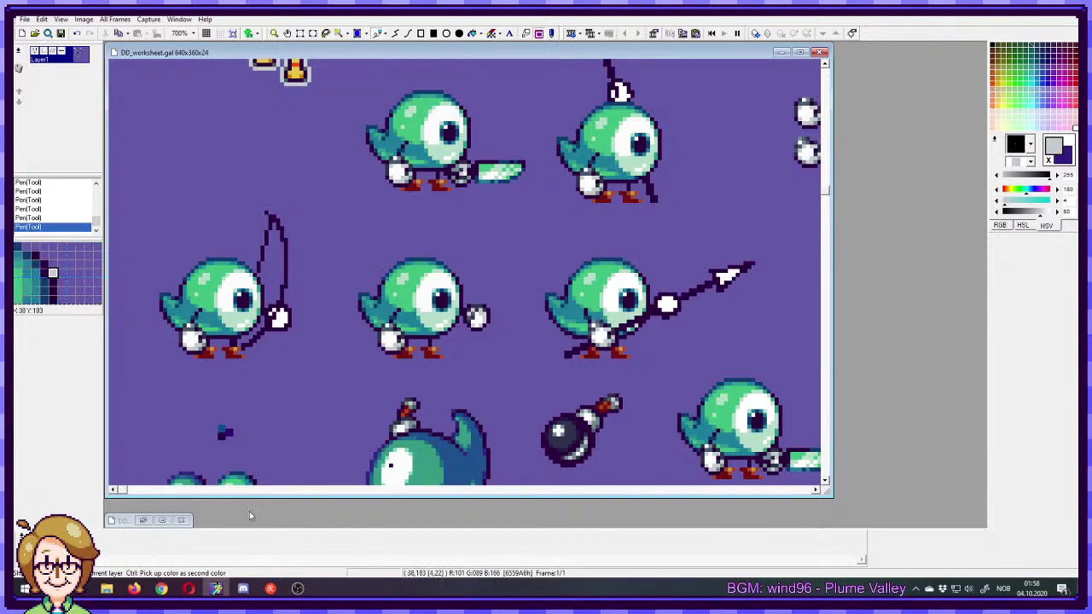
pyautogui.click(243, 588)
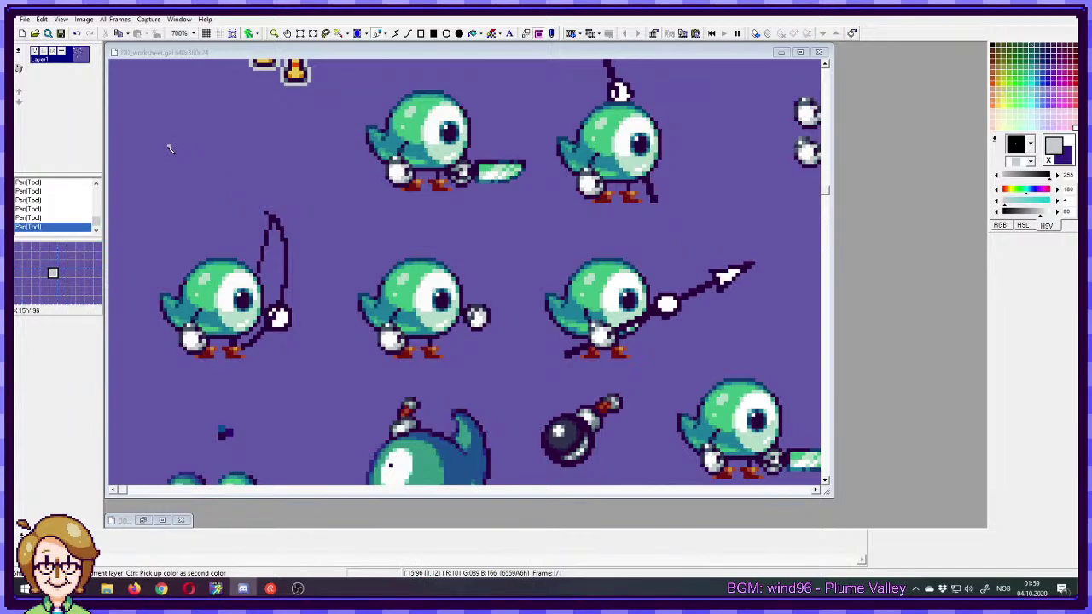
pyautogui.hotkey('alt', 'Tab')
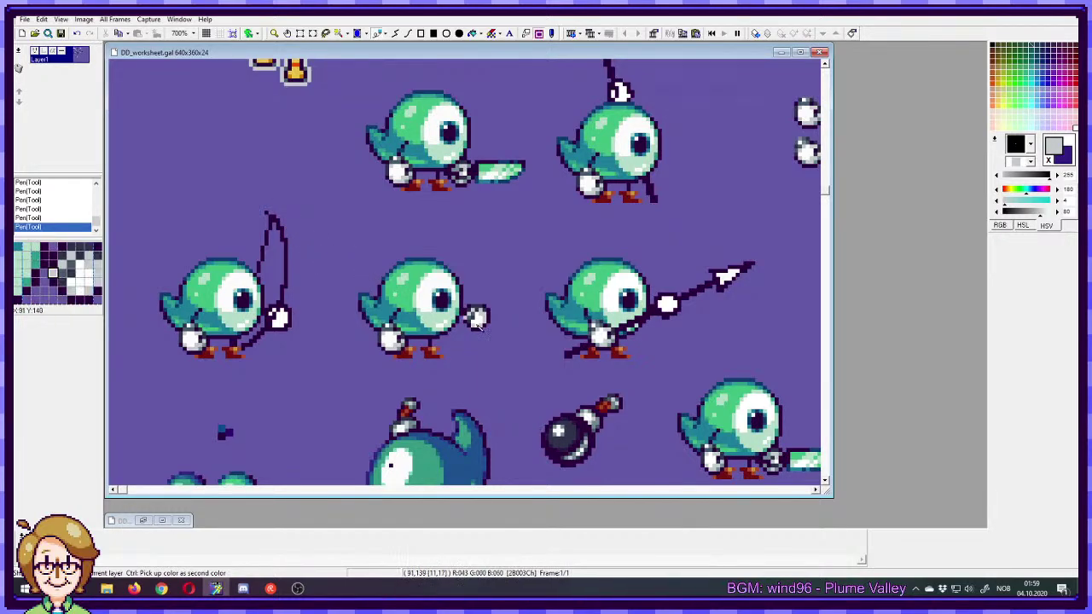
pyautogui.moveTo(524, 352); pyautogui.dragTo(490, 243)
pyautogui.scroll(-2, 488, 243)
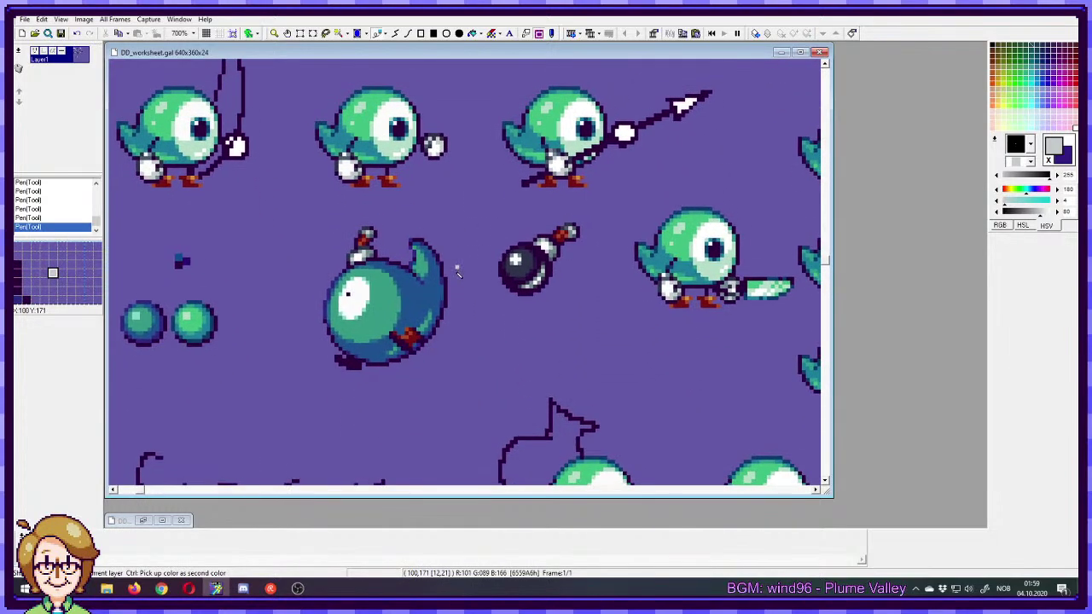
pyautogui.hscroll(1, 479, 293)
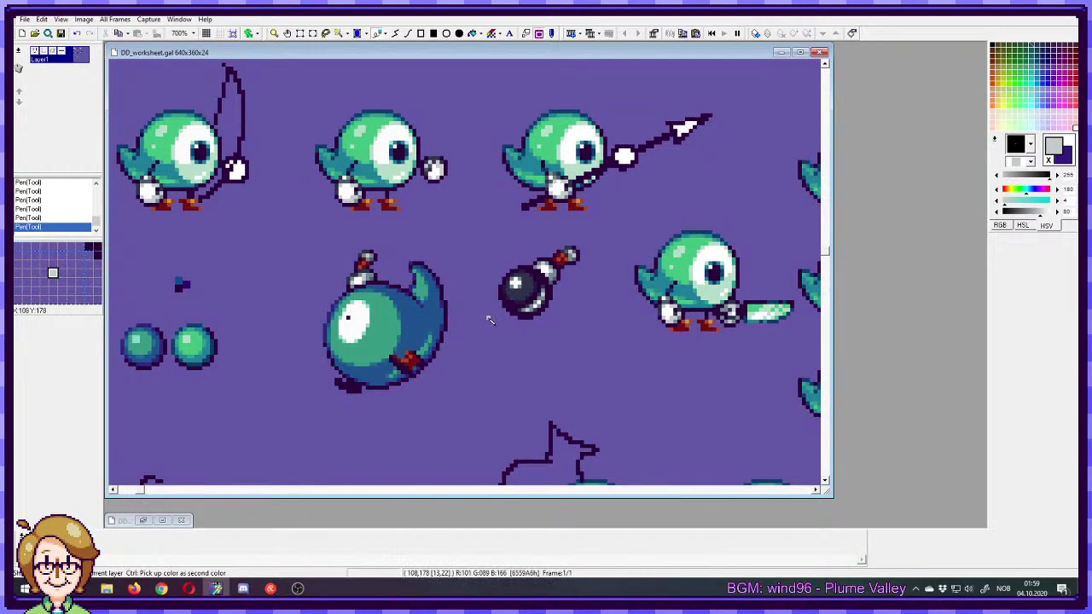
pyautogui.moveTo(512, 284); pyautogui.dragTo(473, 258)
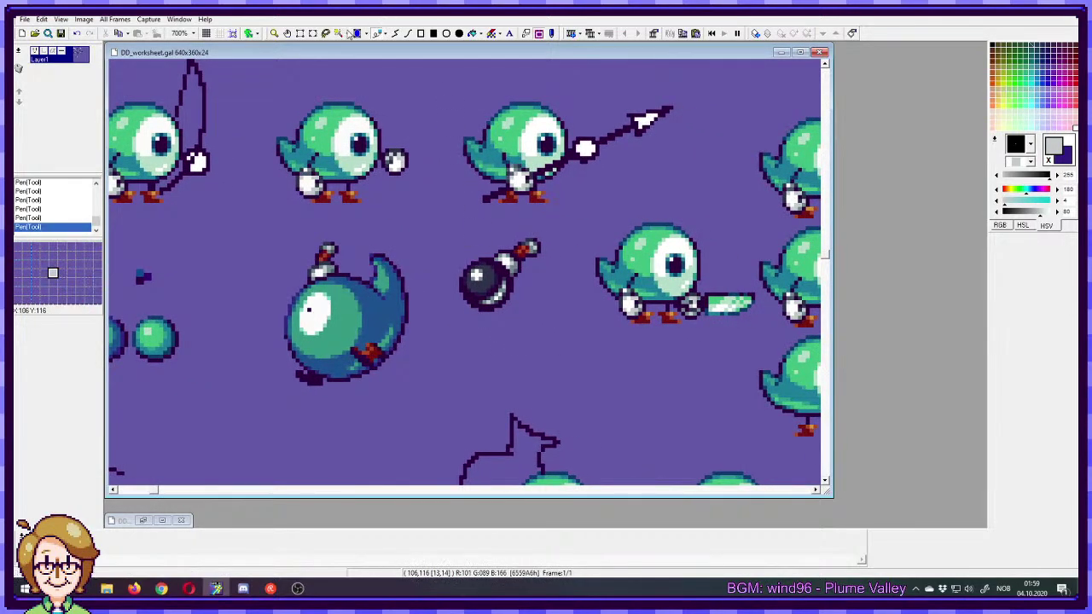
pyautogui.scroll(-4, 473, 261)
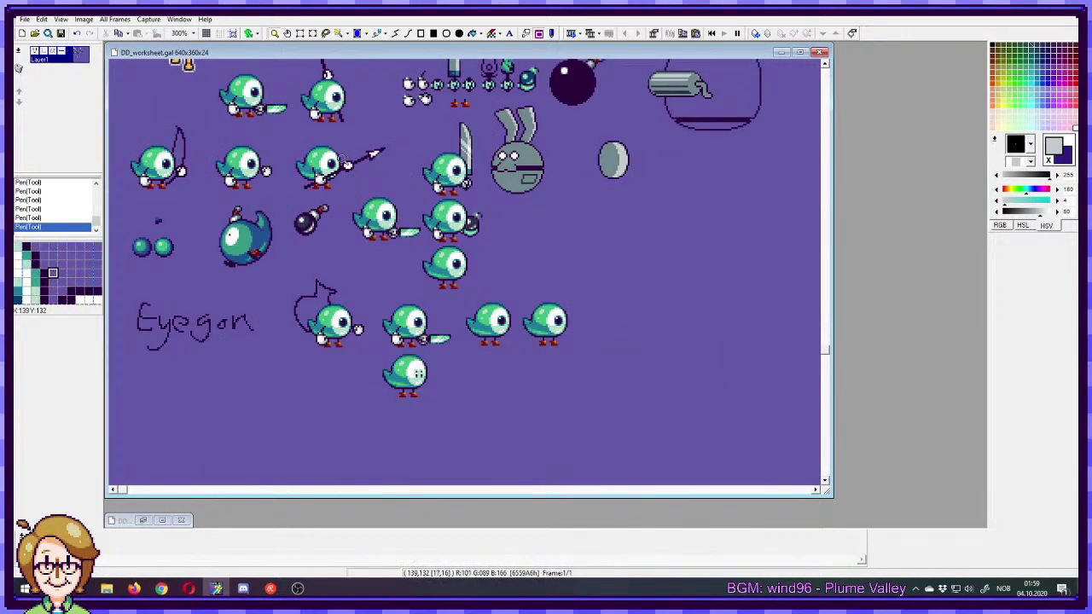
pyautogui.scroll(5, 306, 256)
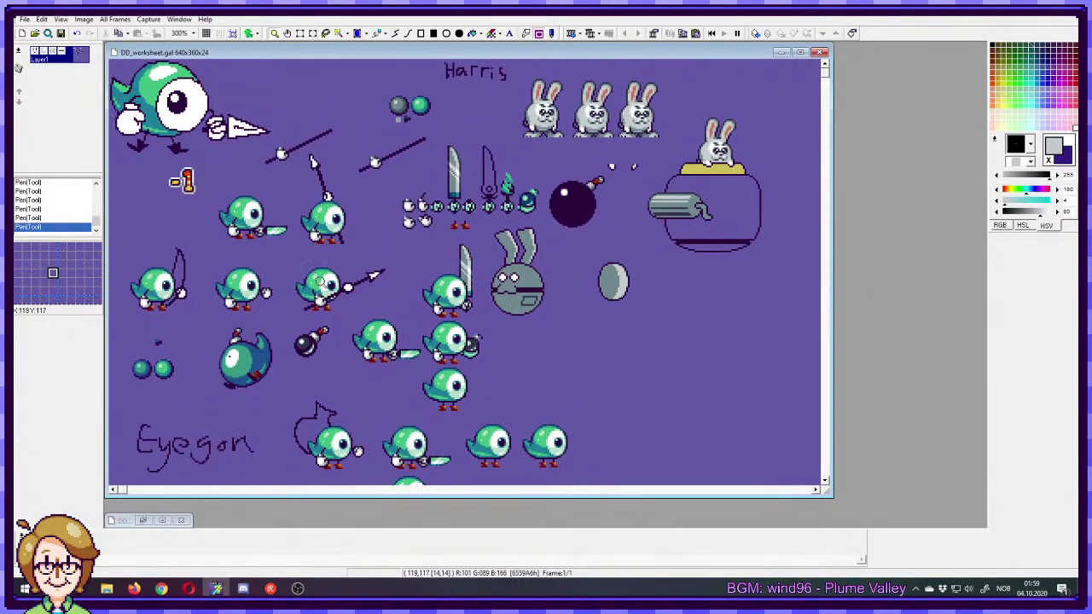
pyautogui.scroll(-1, 496, 301)
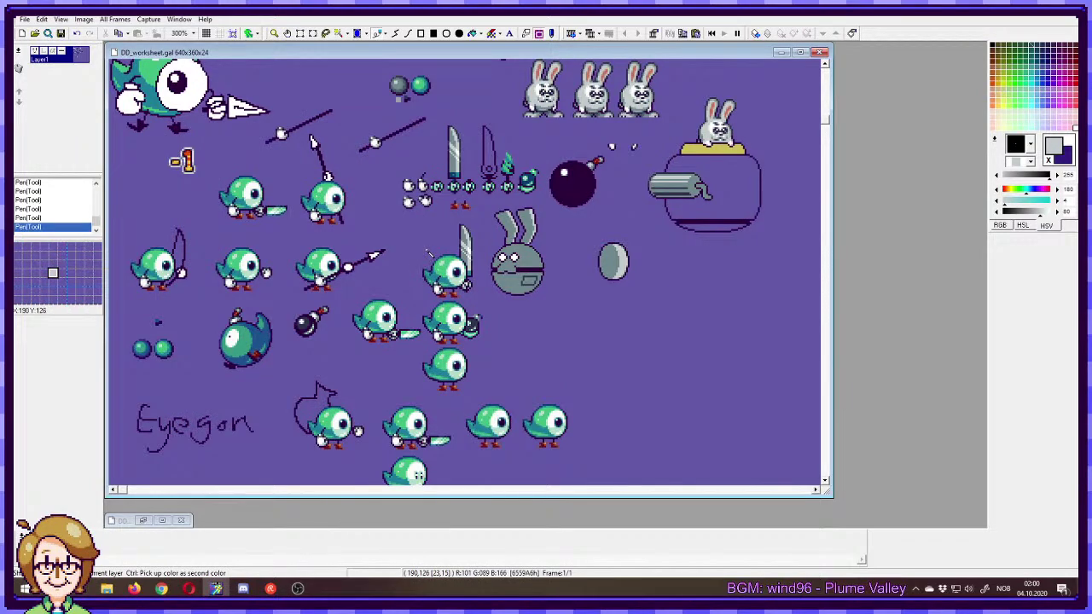
# - Switch to the OBS window
pyautogui.moveTo(297, 588)
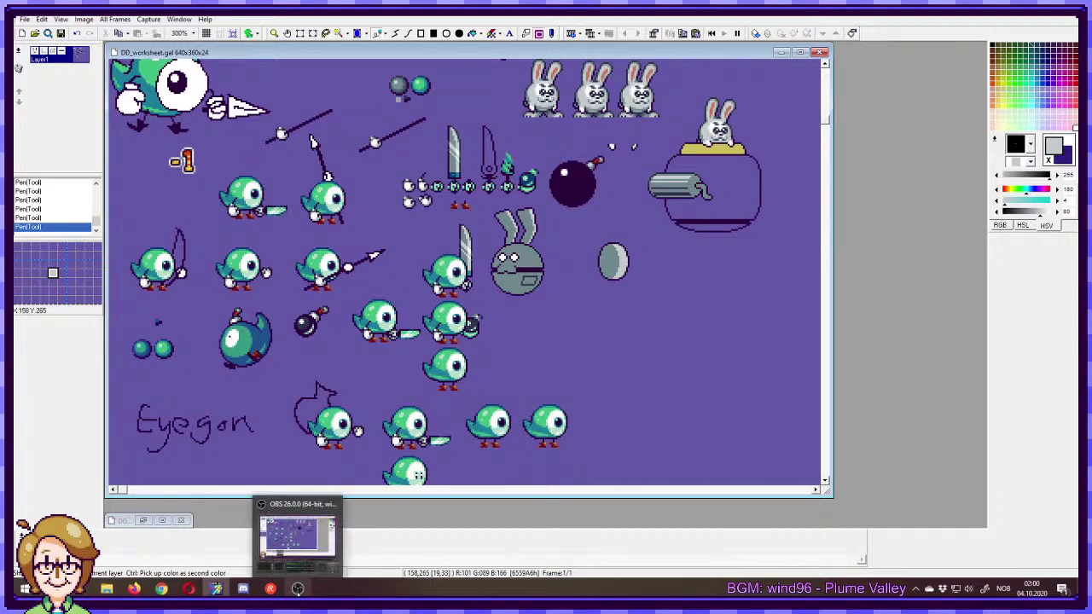
pyautogui.click(298, 589)
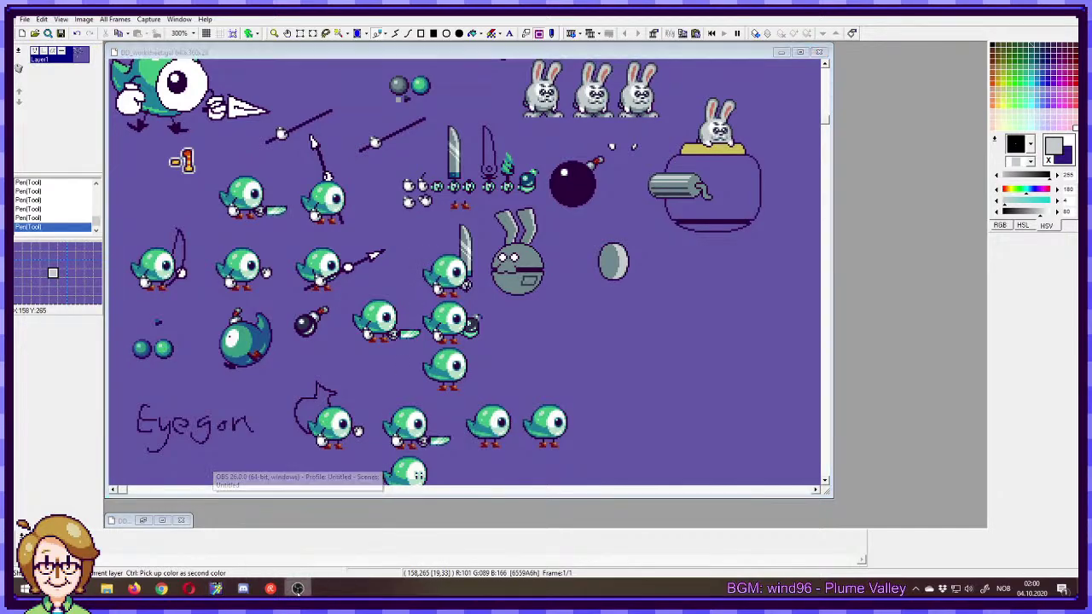